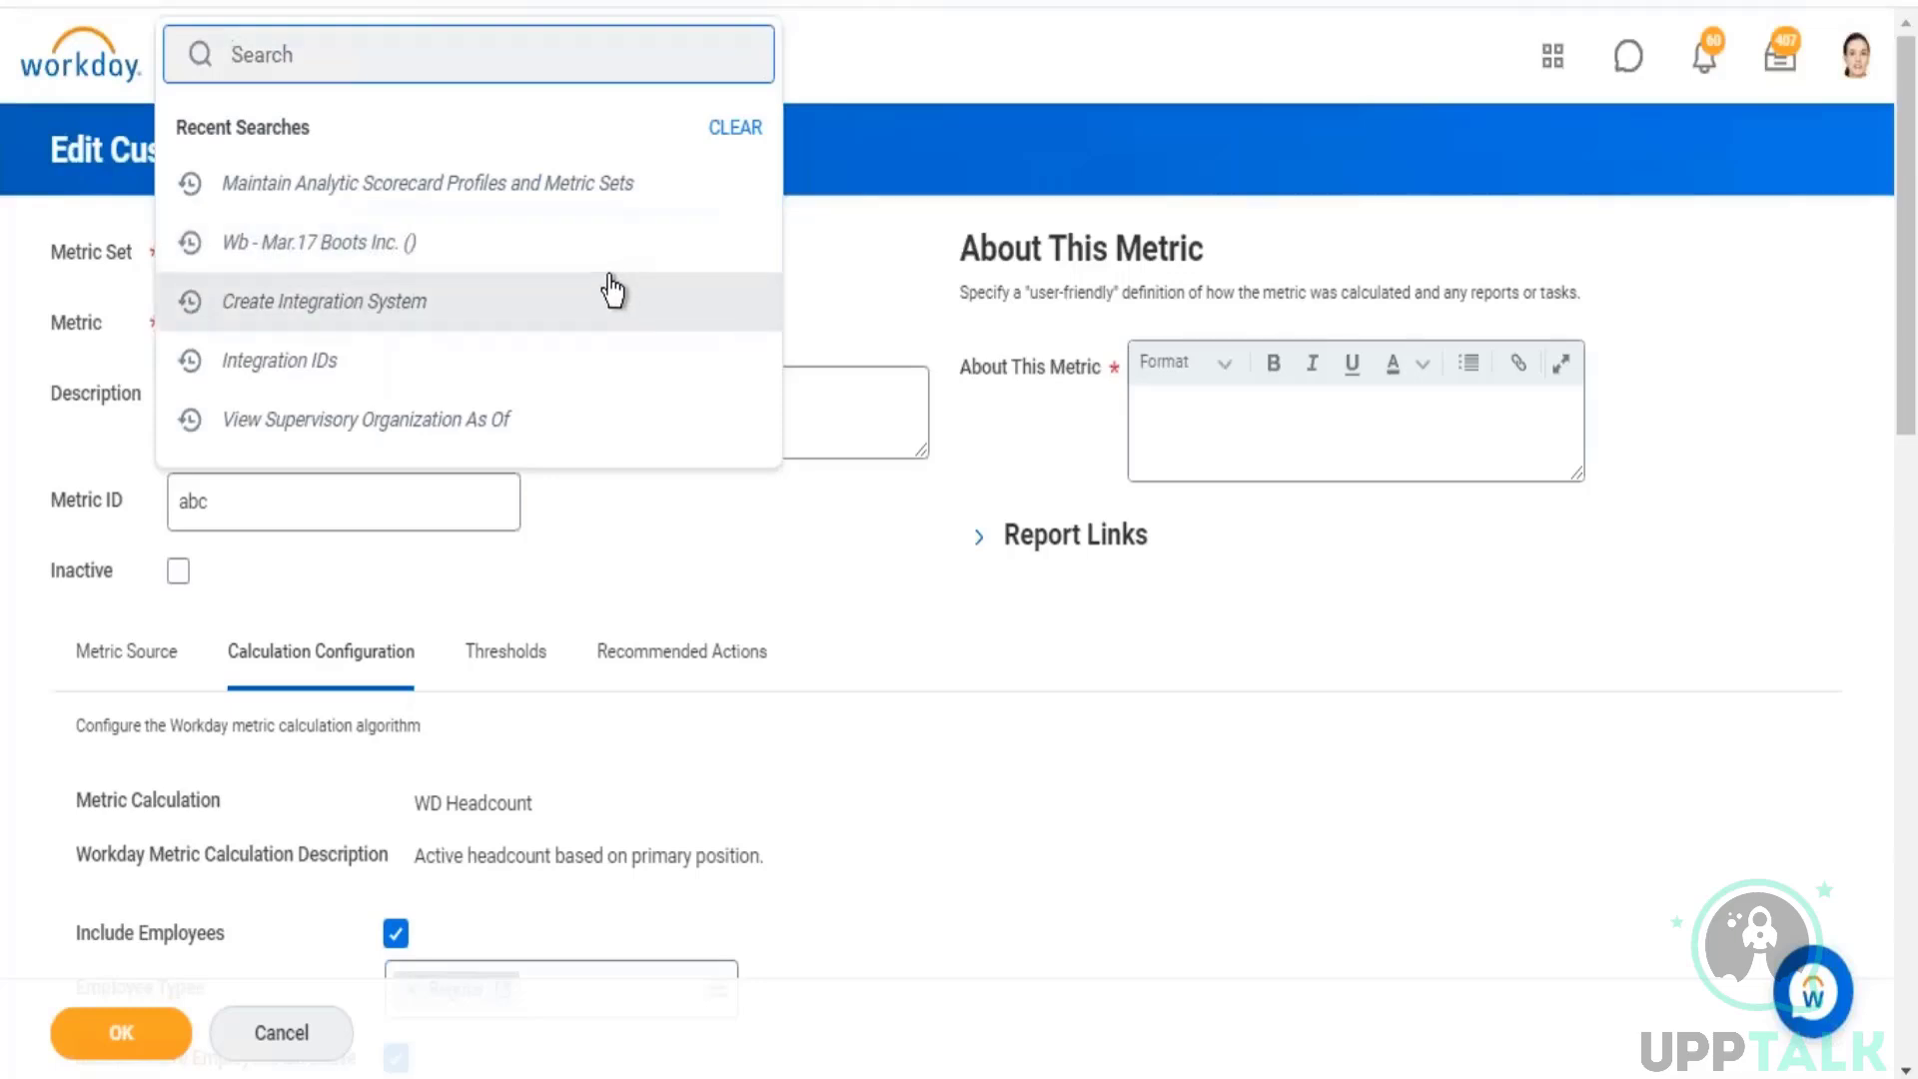
Step: Find and open the Create Custom Report task, discarding the unsaved changes on the custom metric
left_click(1179, 597)
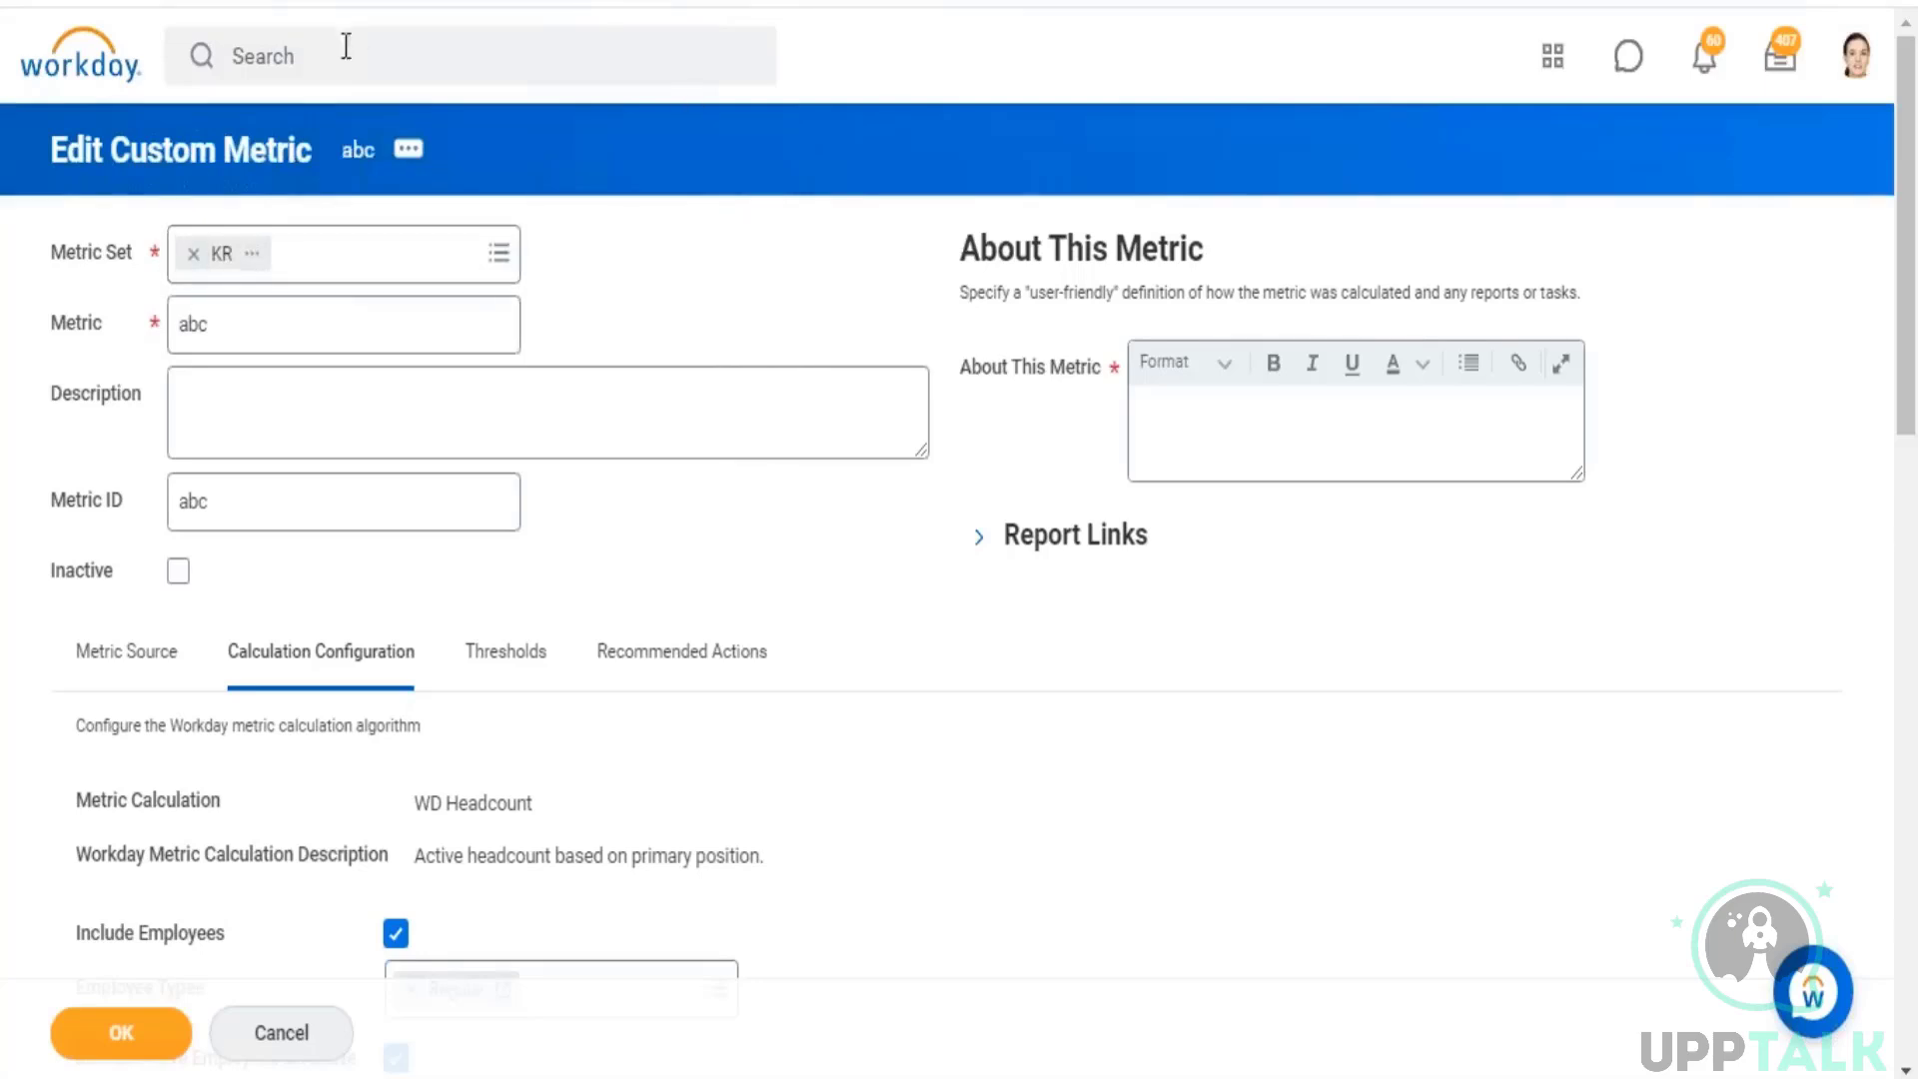
left_click(455, 73)
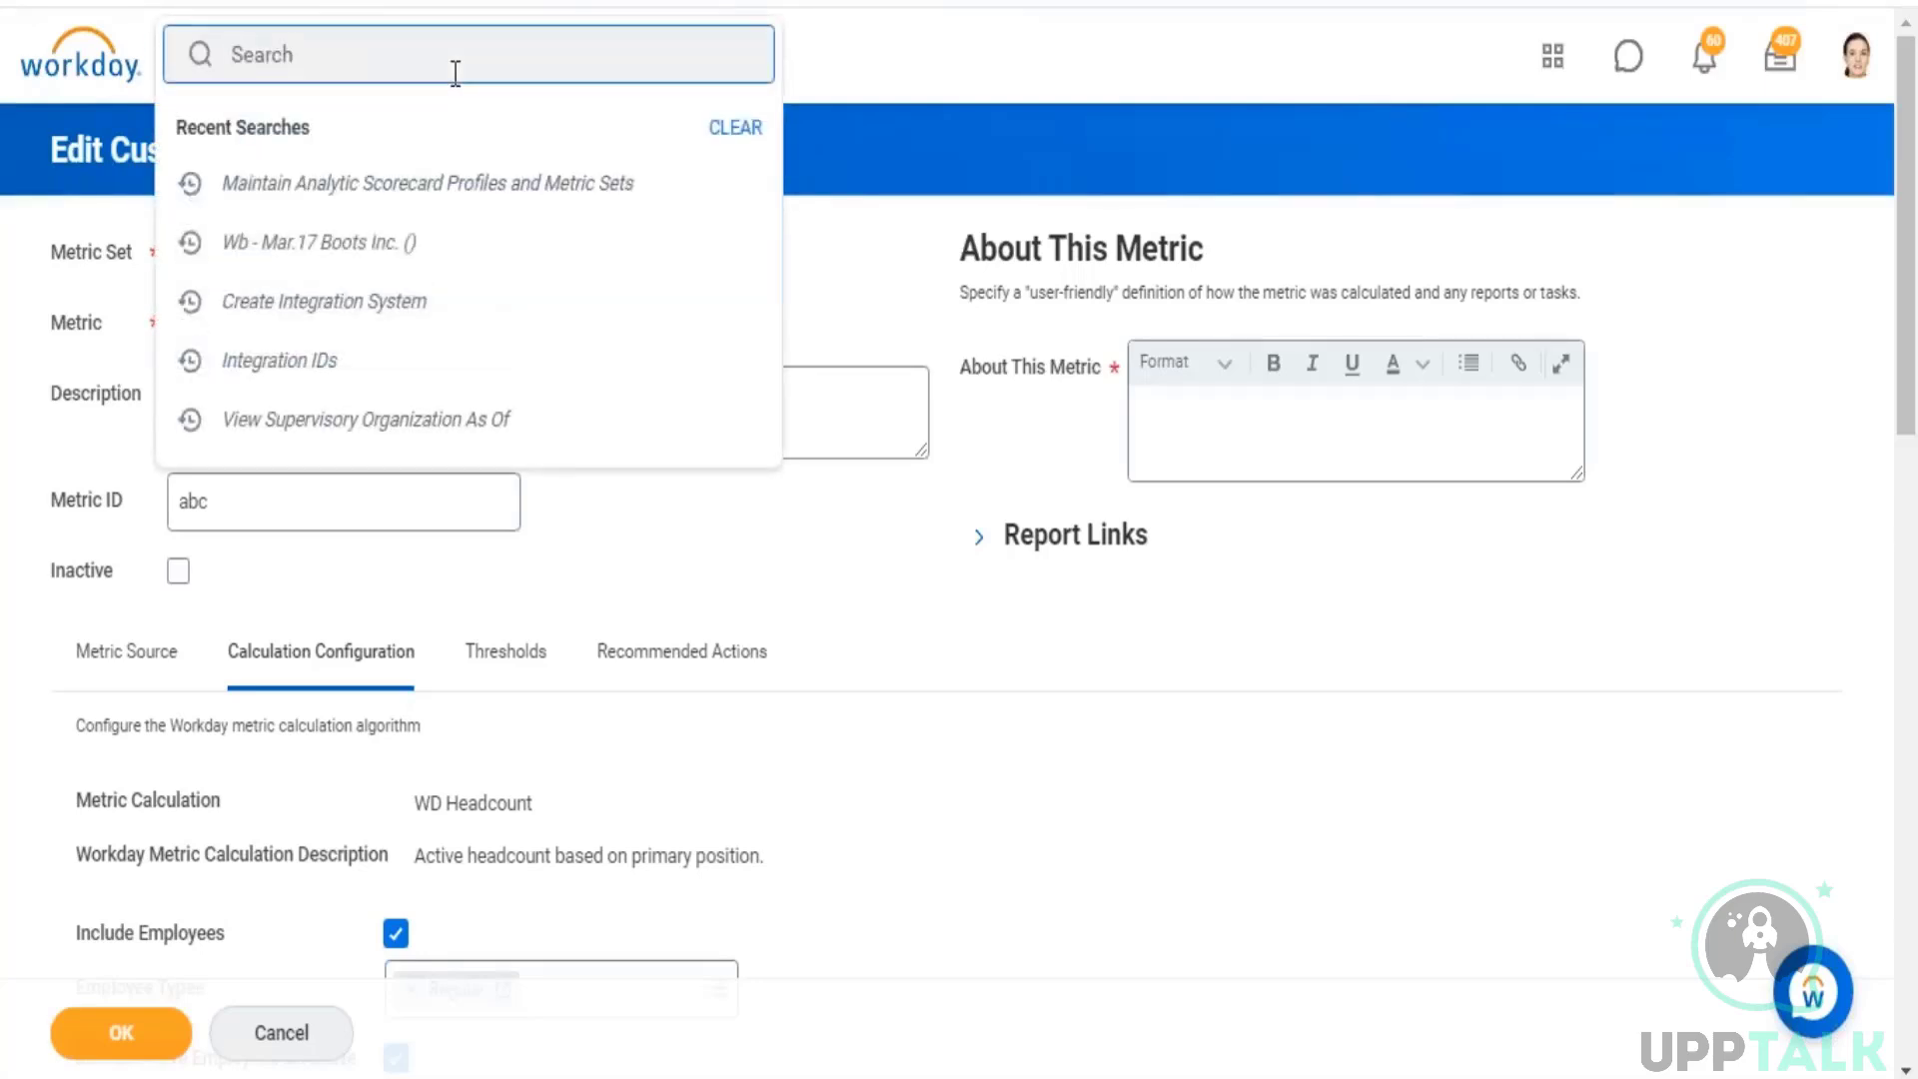
type("create custom report")
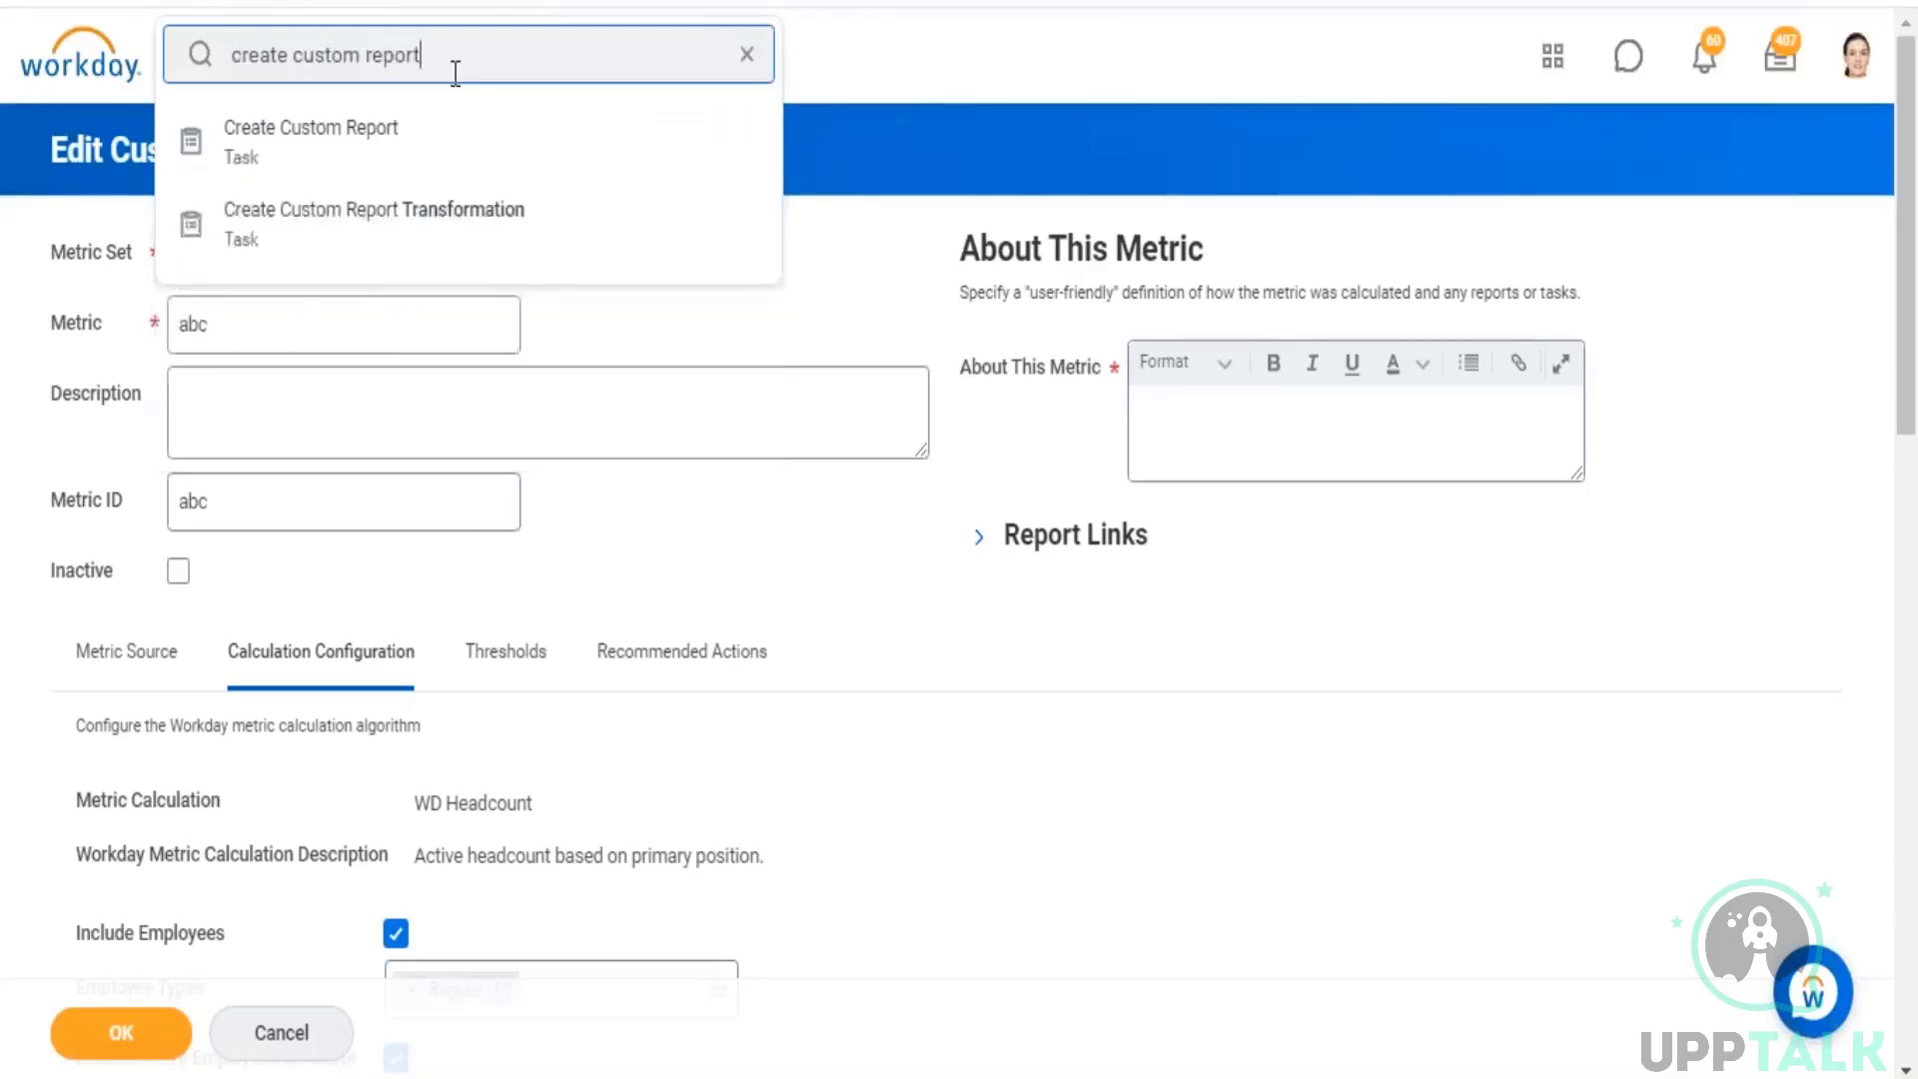
key("Down")
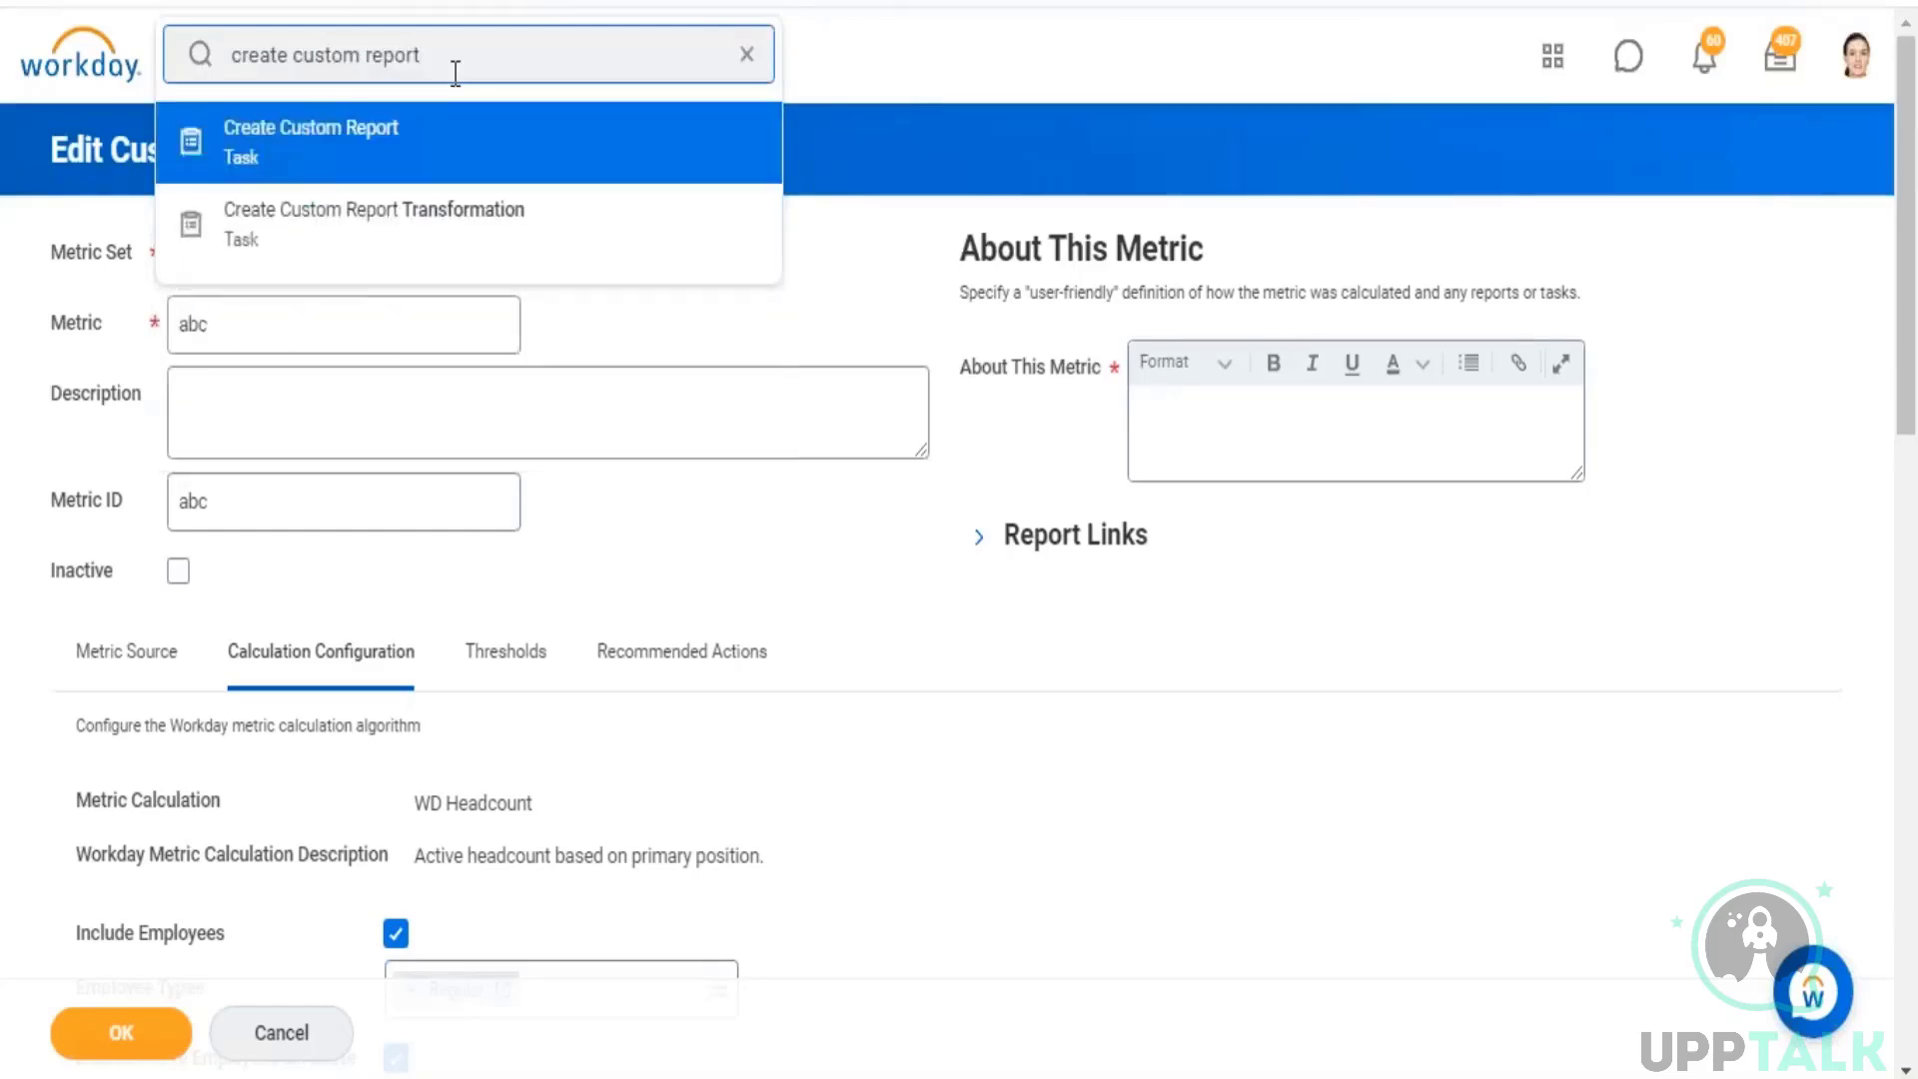
key("Return")
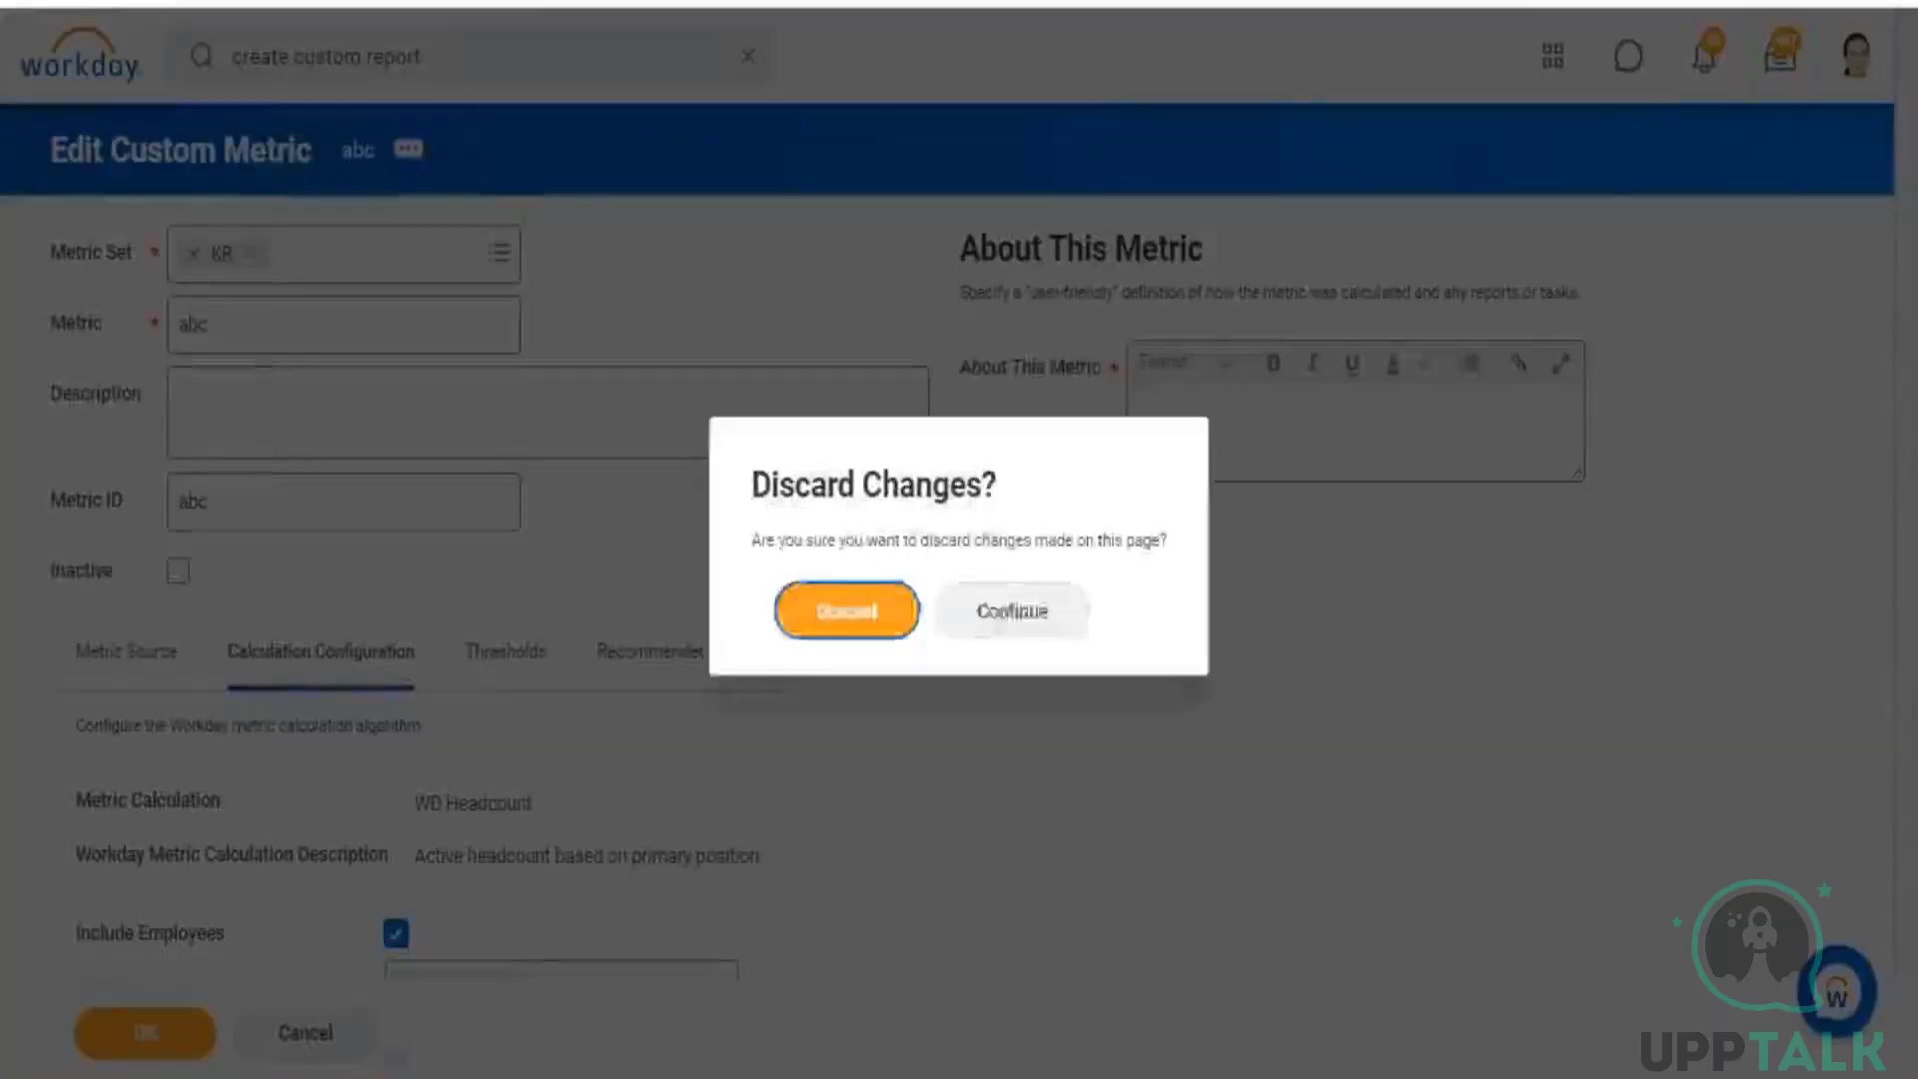
left_click(885, 607)
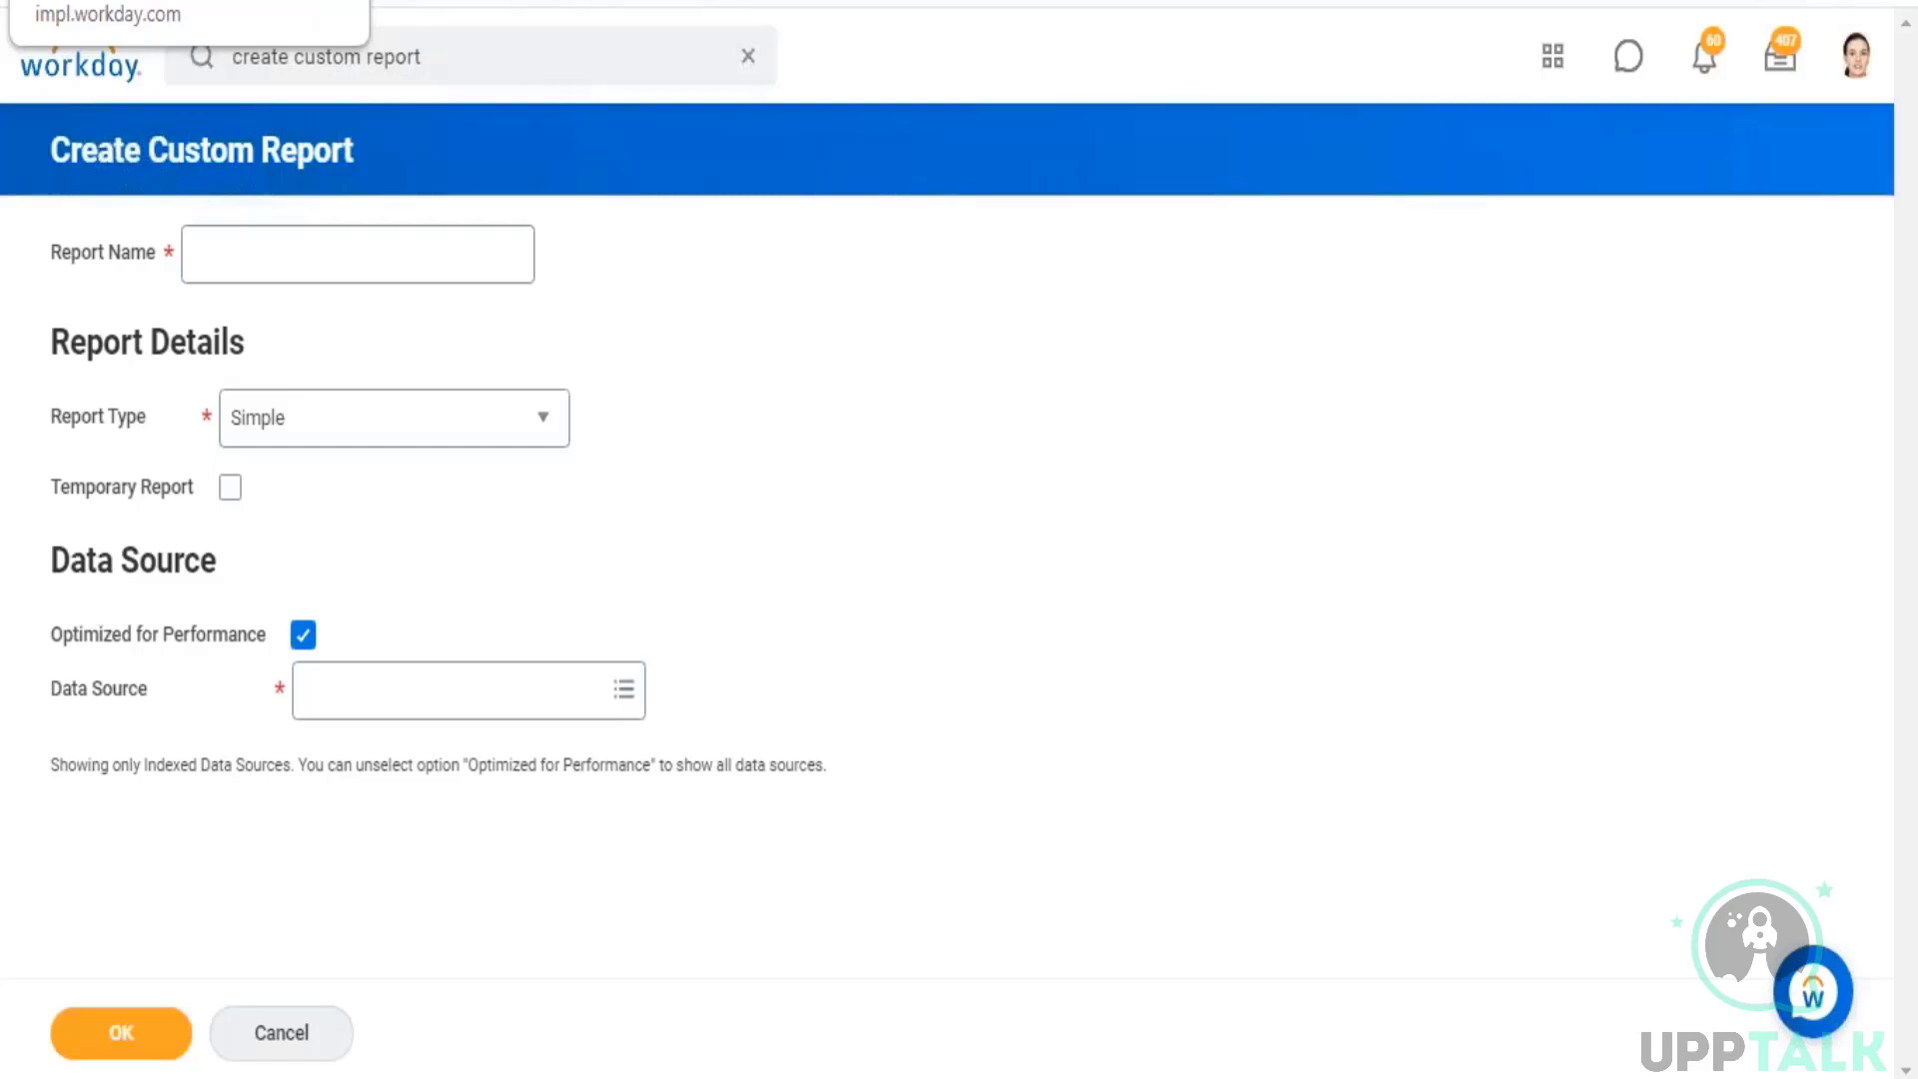
Step: Search for existing items matching "rep company", then close the search suggestions
left_click(497, 64)
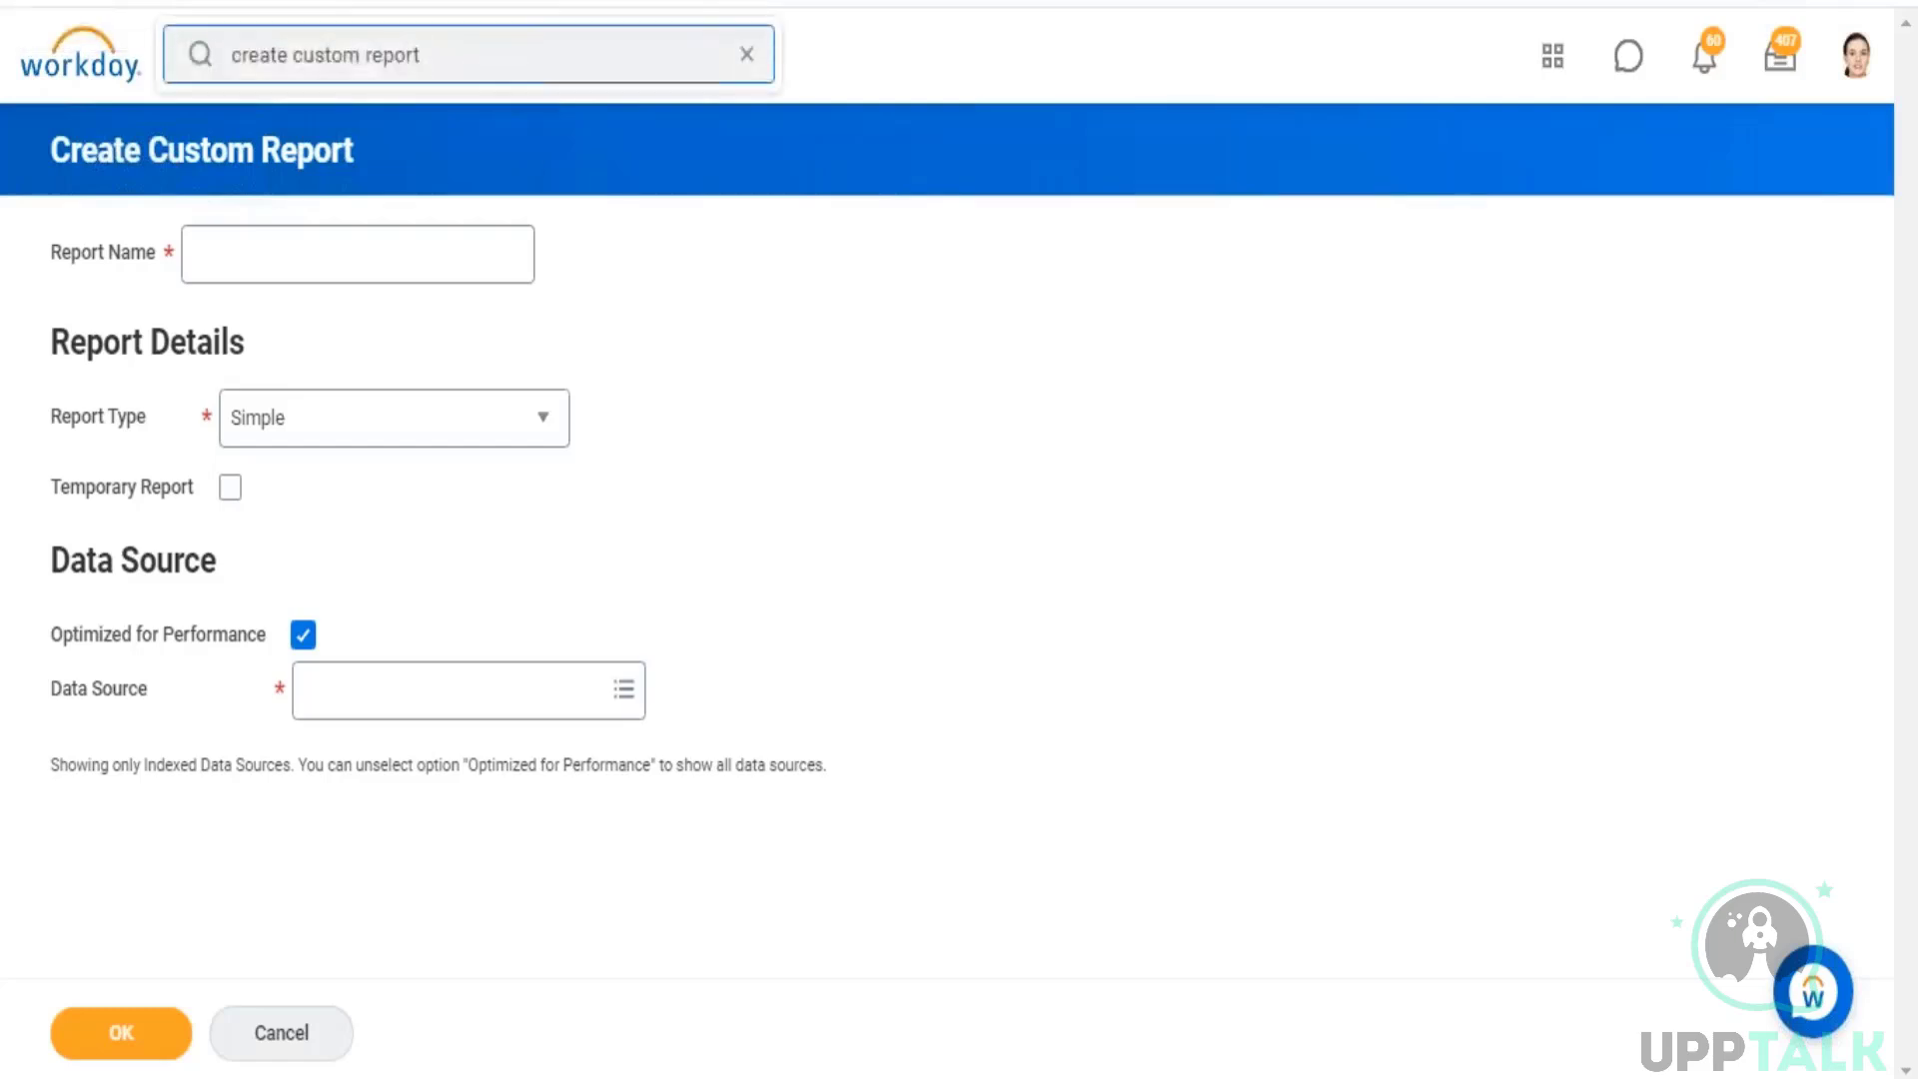
left_click_drag(426, 56, 273, 56)
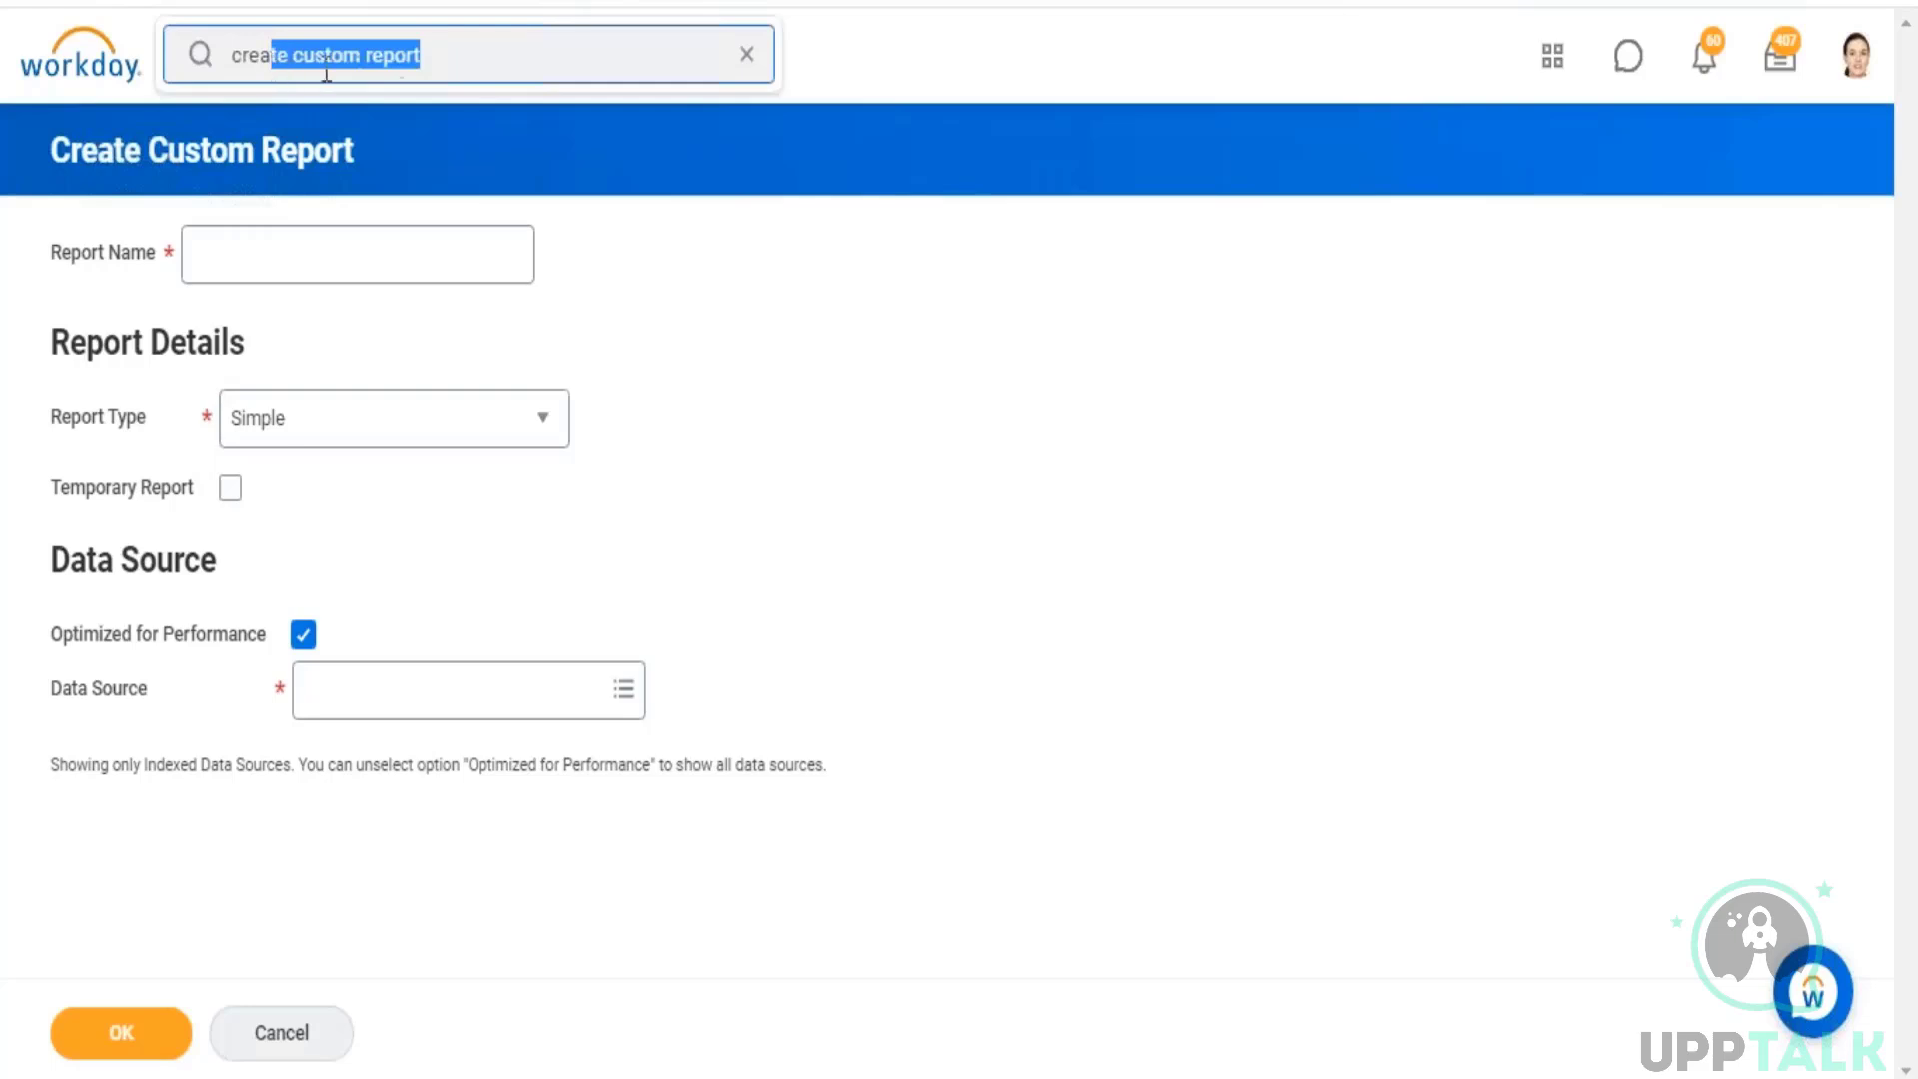
left_click(463, 57)
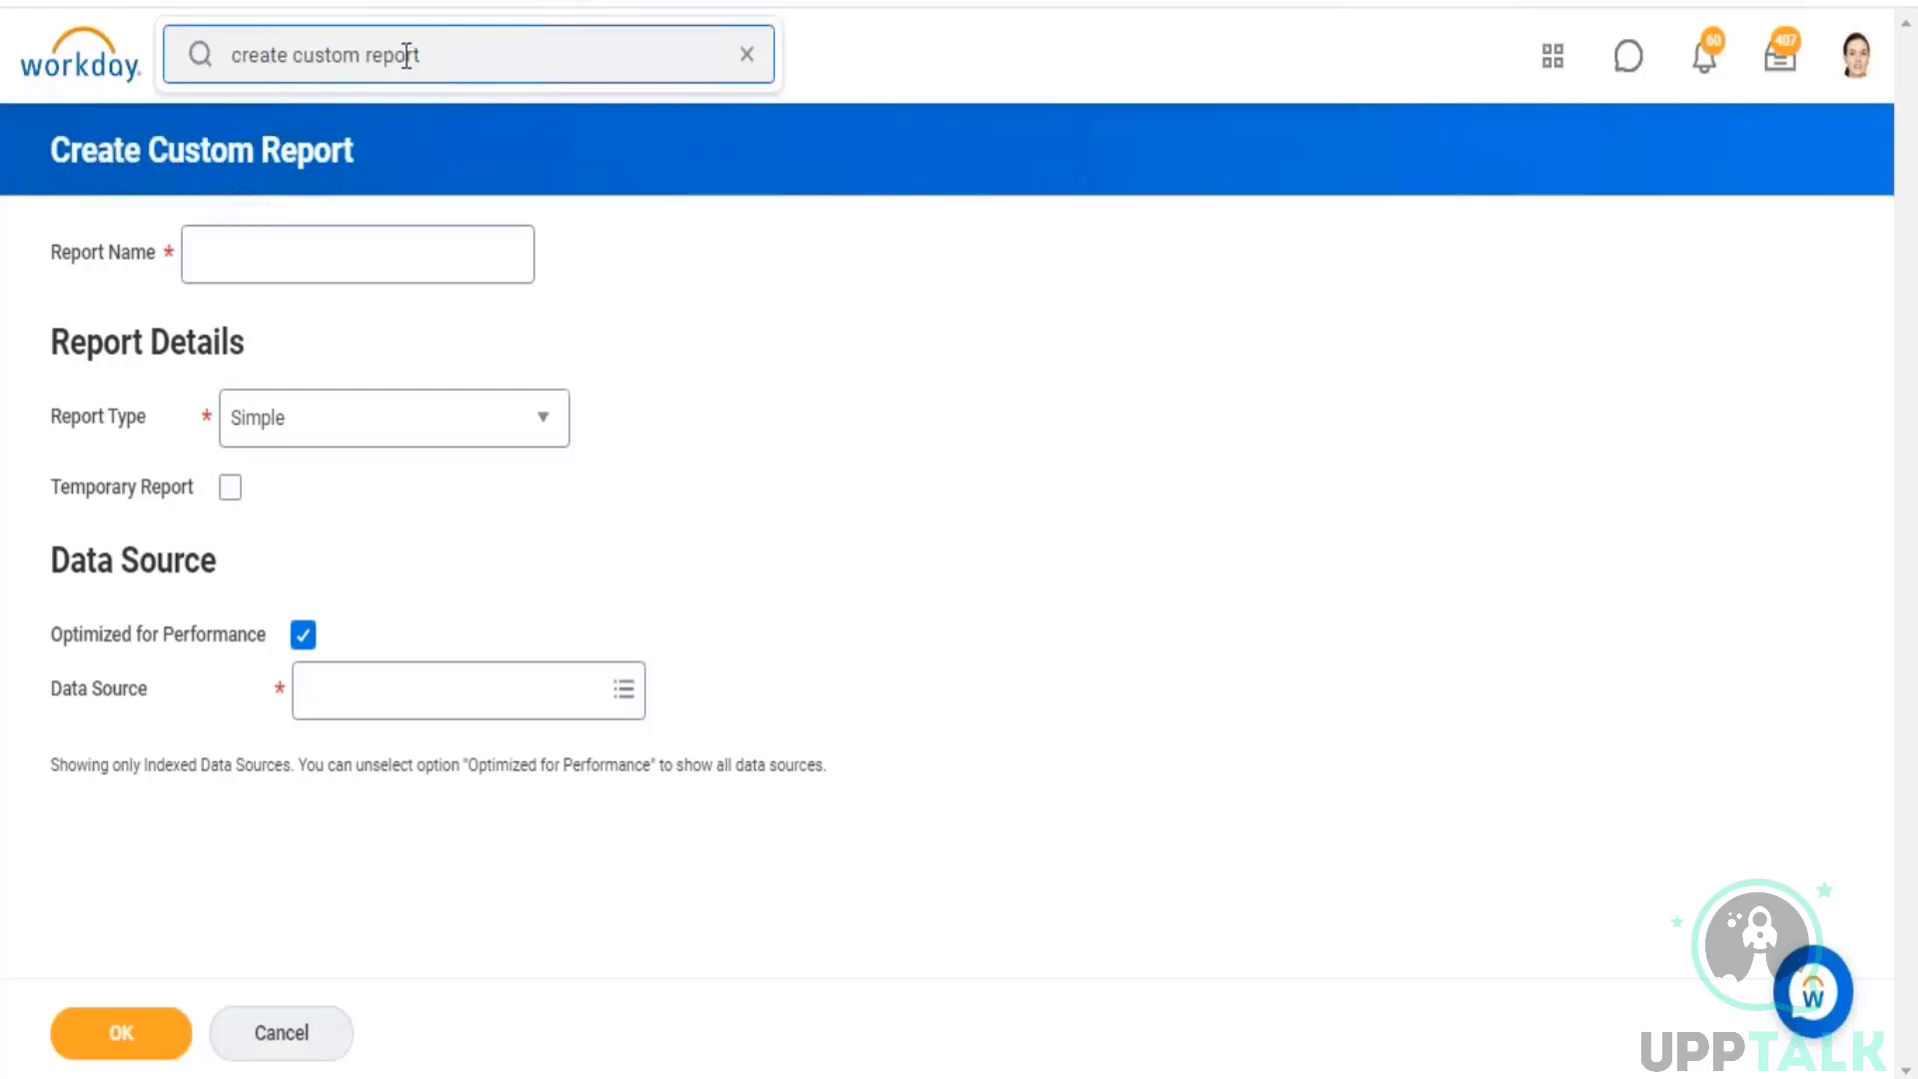
left_click_drag(407, 56, 187, 67)
type("rep")
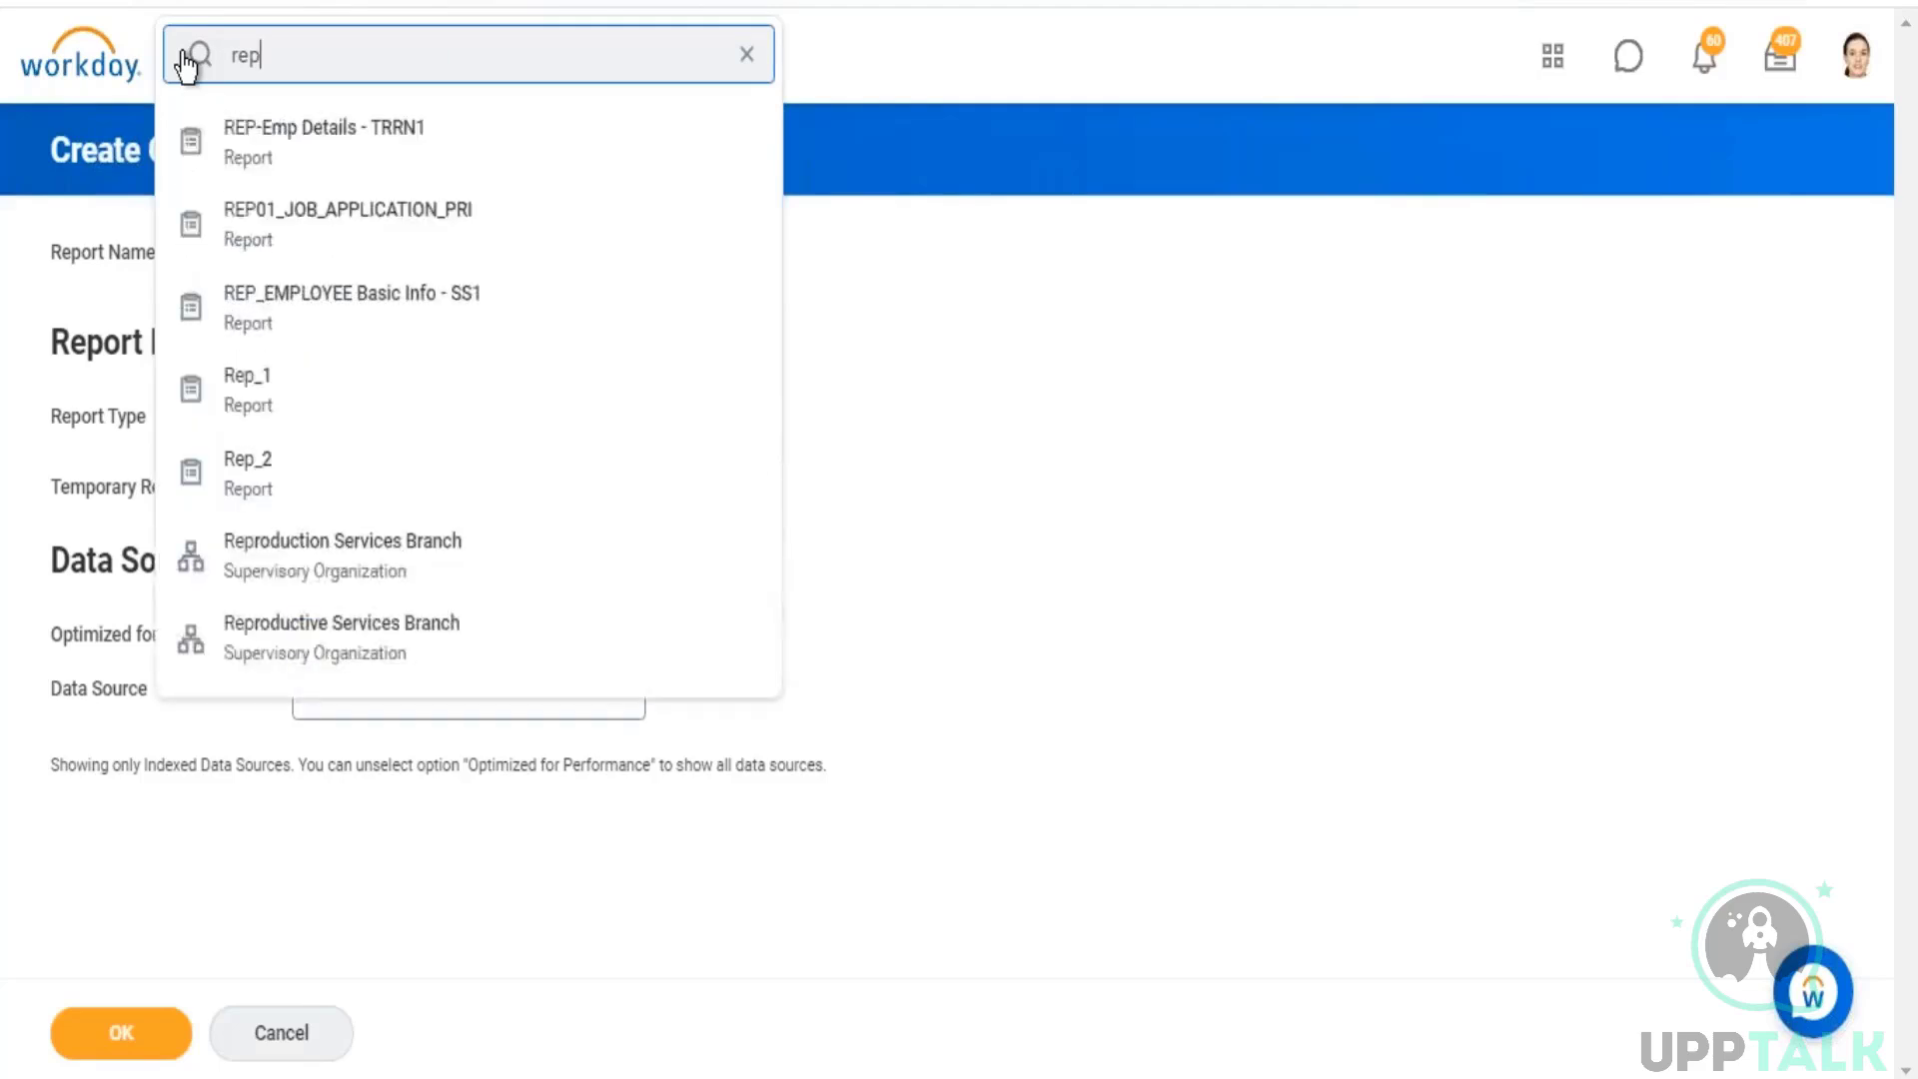
type(" company")
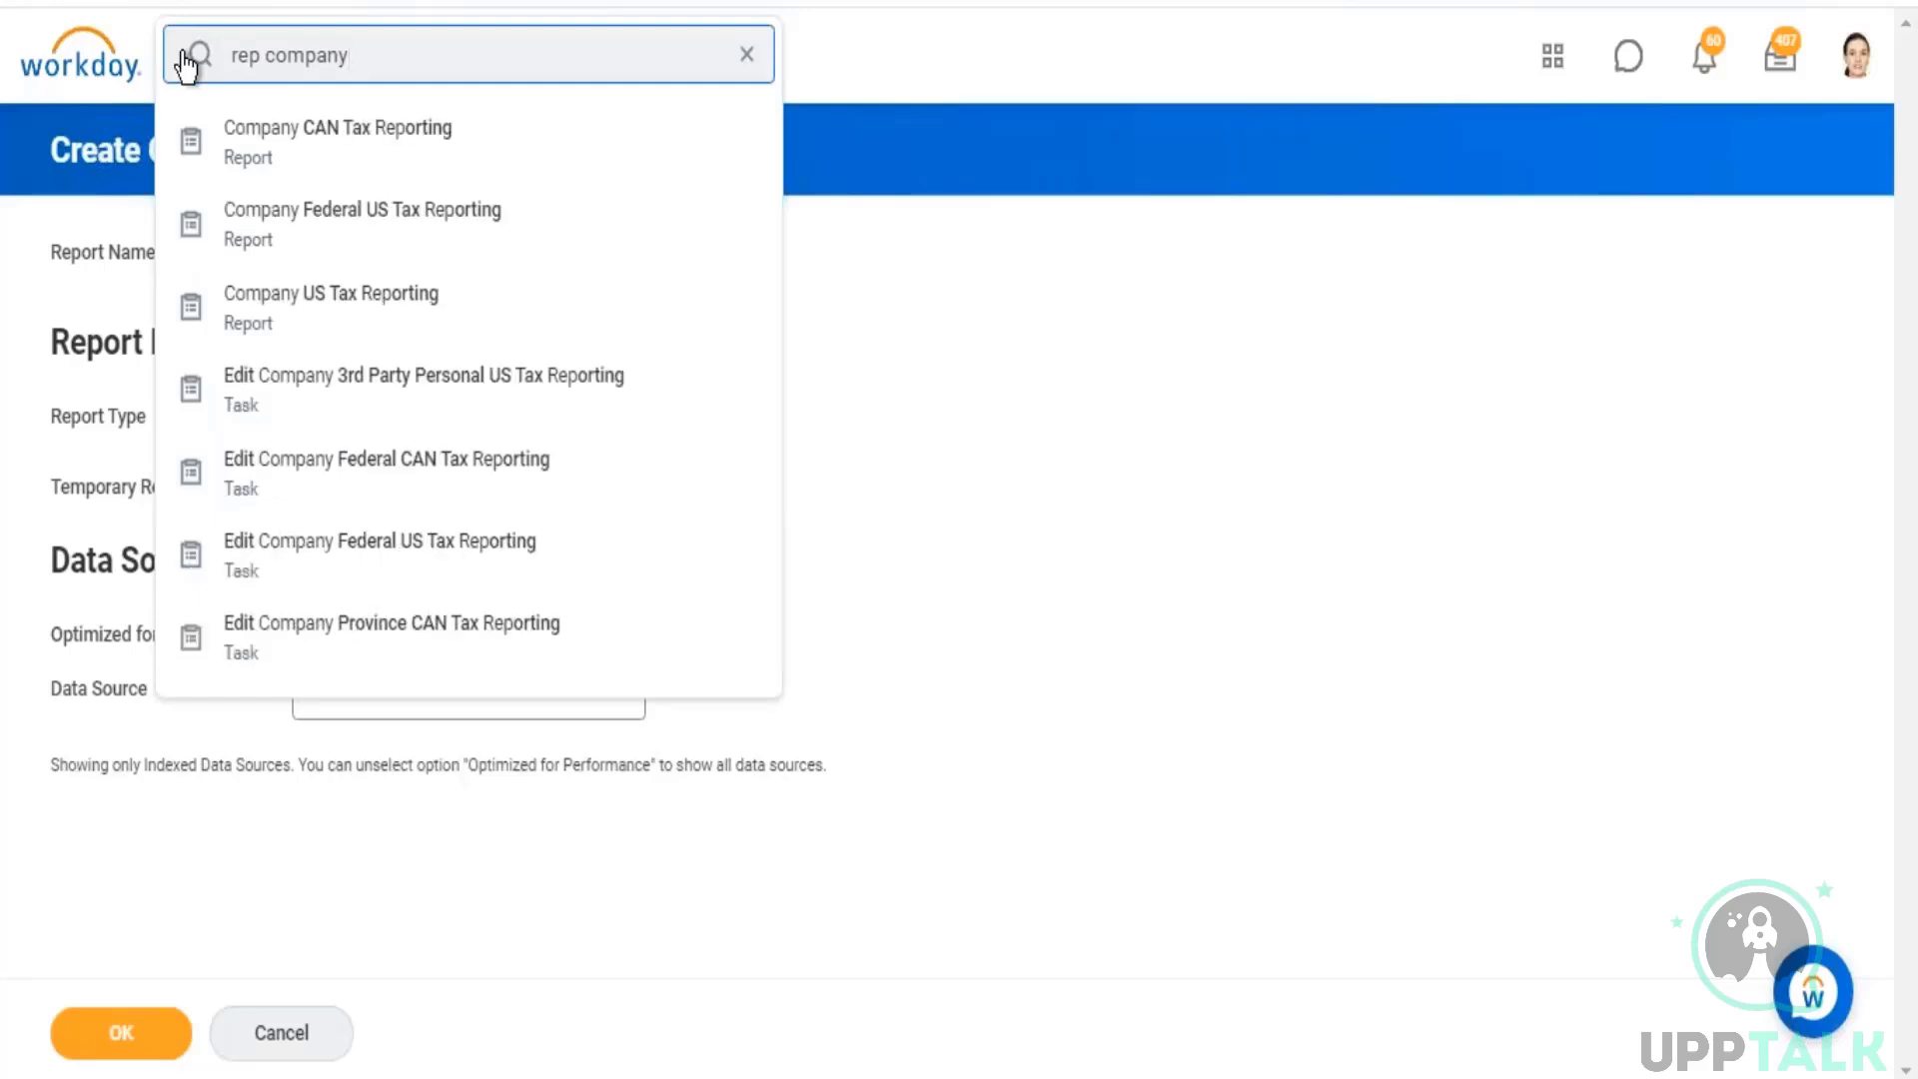
key("BackSpace")
key("BackSpace")
key("BackSpace")
key("BackSpace")
key("BackSpace")
key("BackSpace")
left_click(1166, 798)
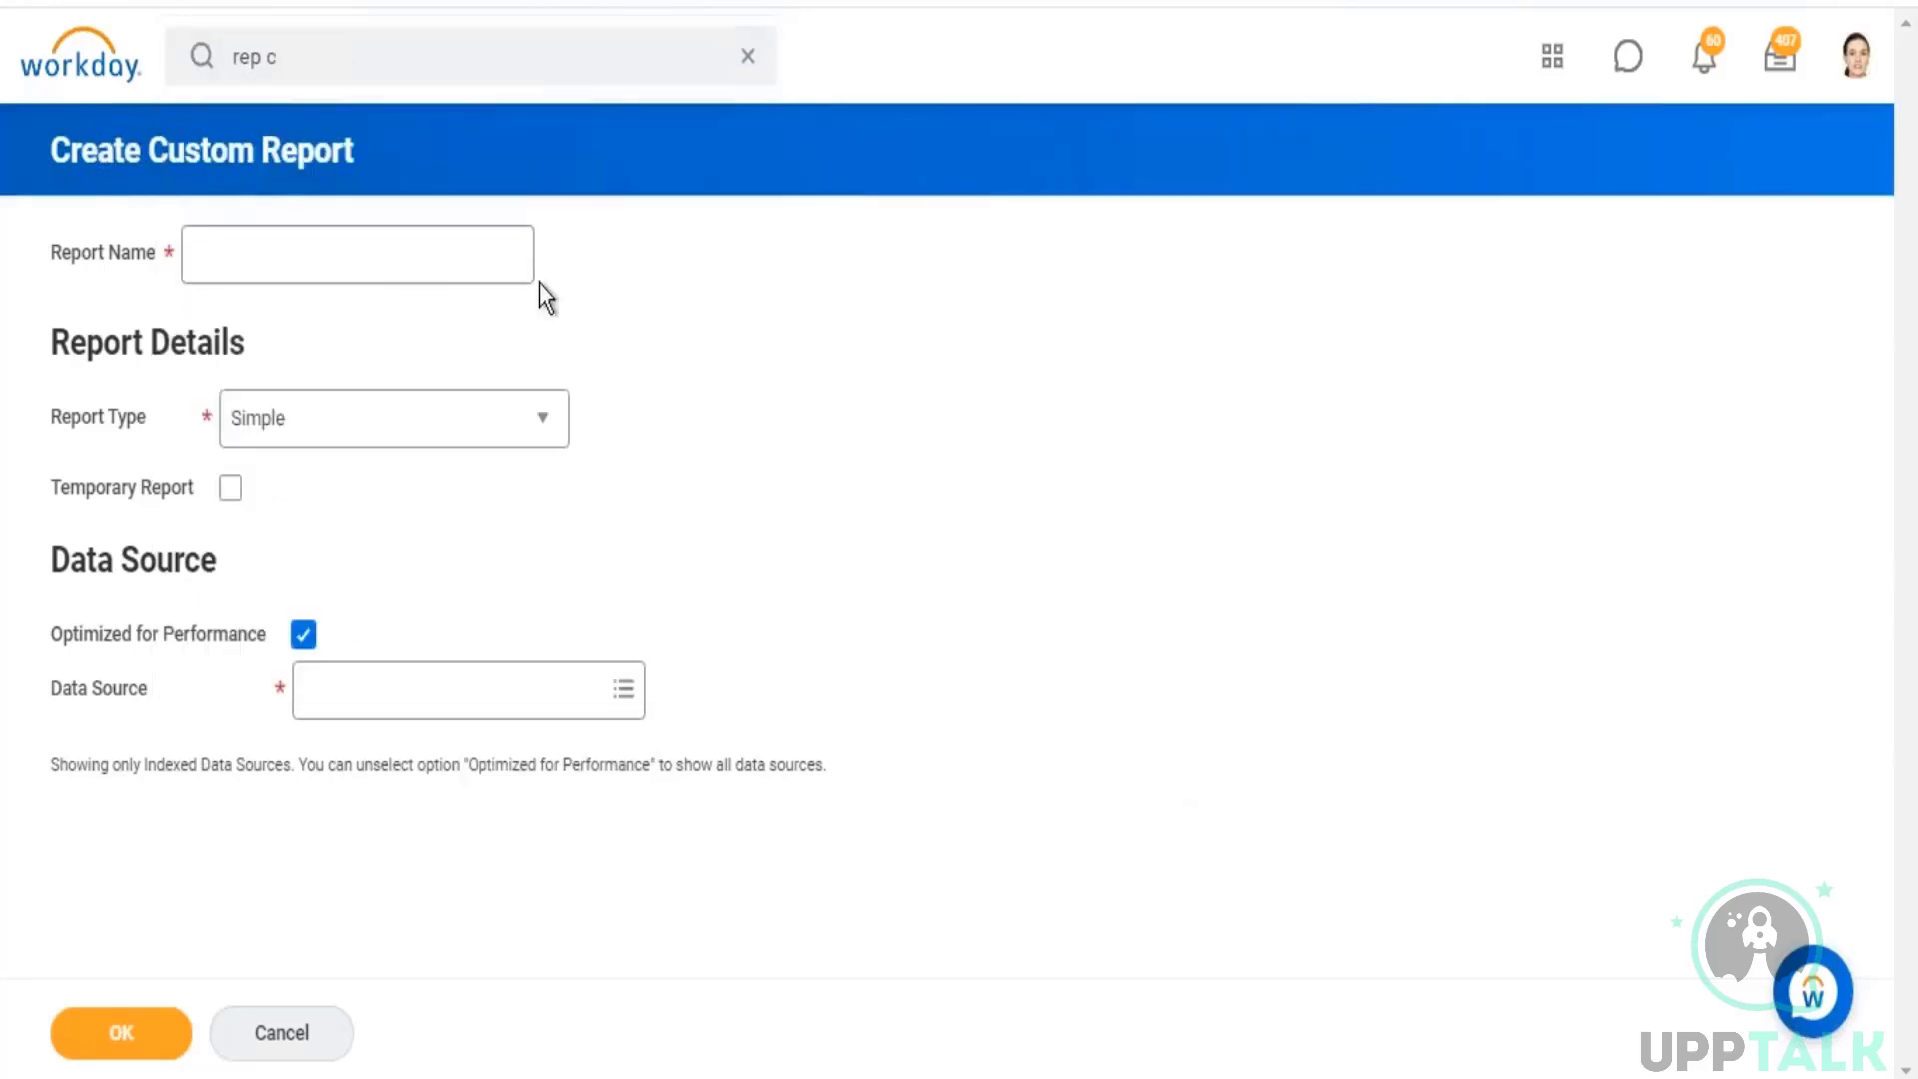
Step: Name the new report "Rep - Headcount" and set its report type to Trending
left_click(384, 269)
type("Rep -")
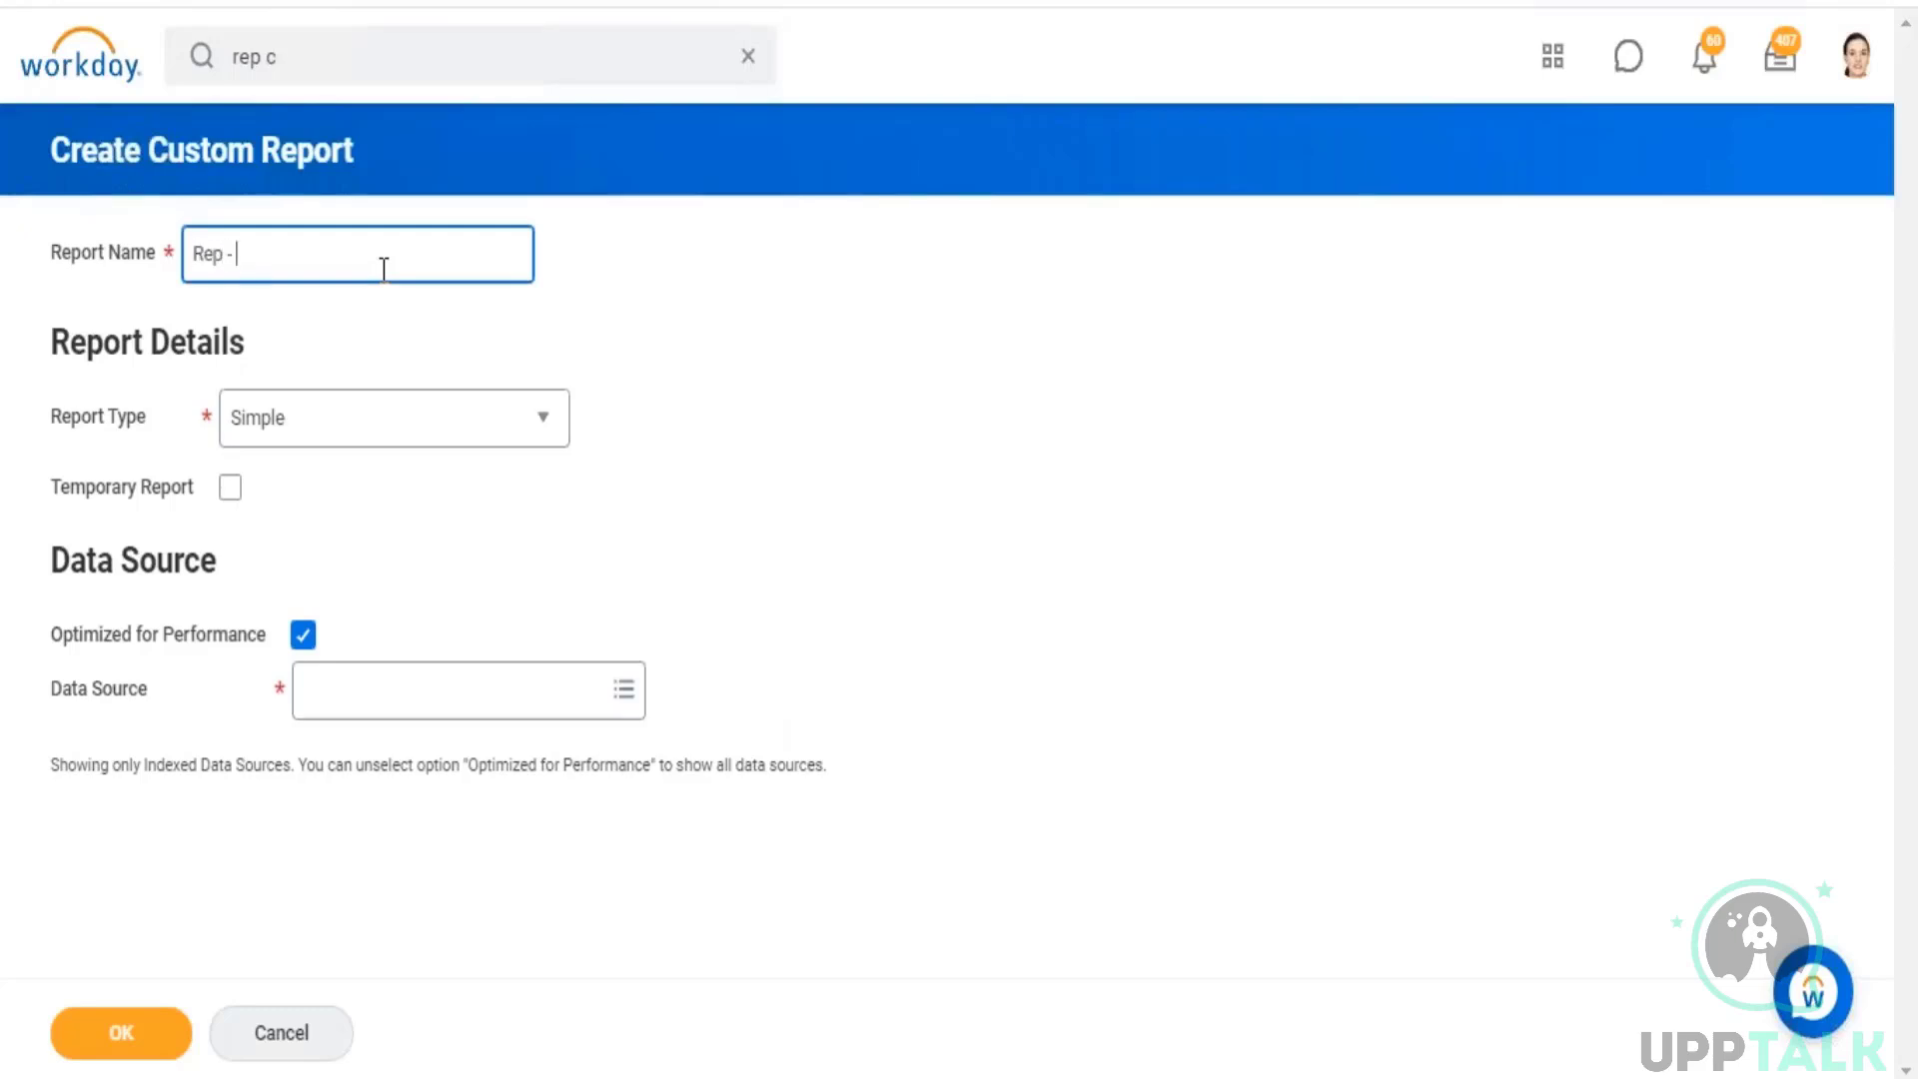
type(" Headcount")
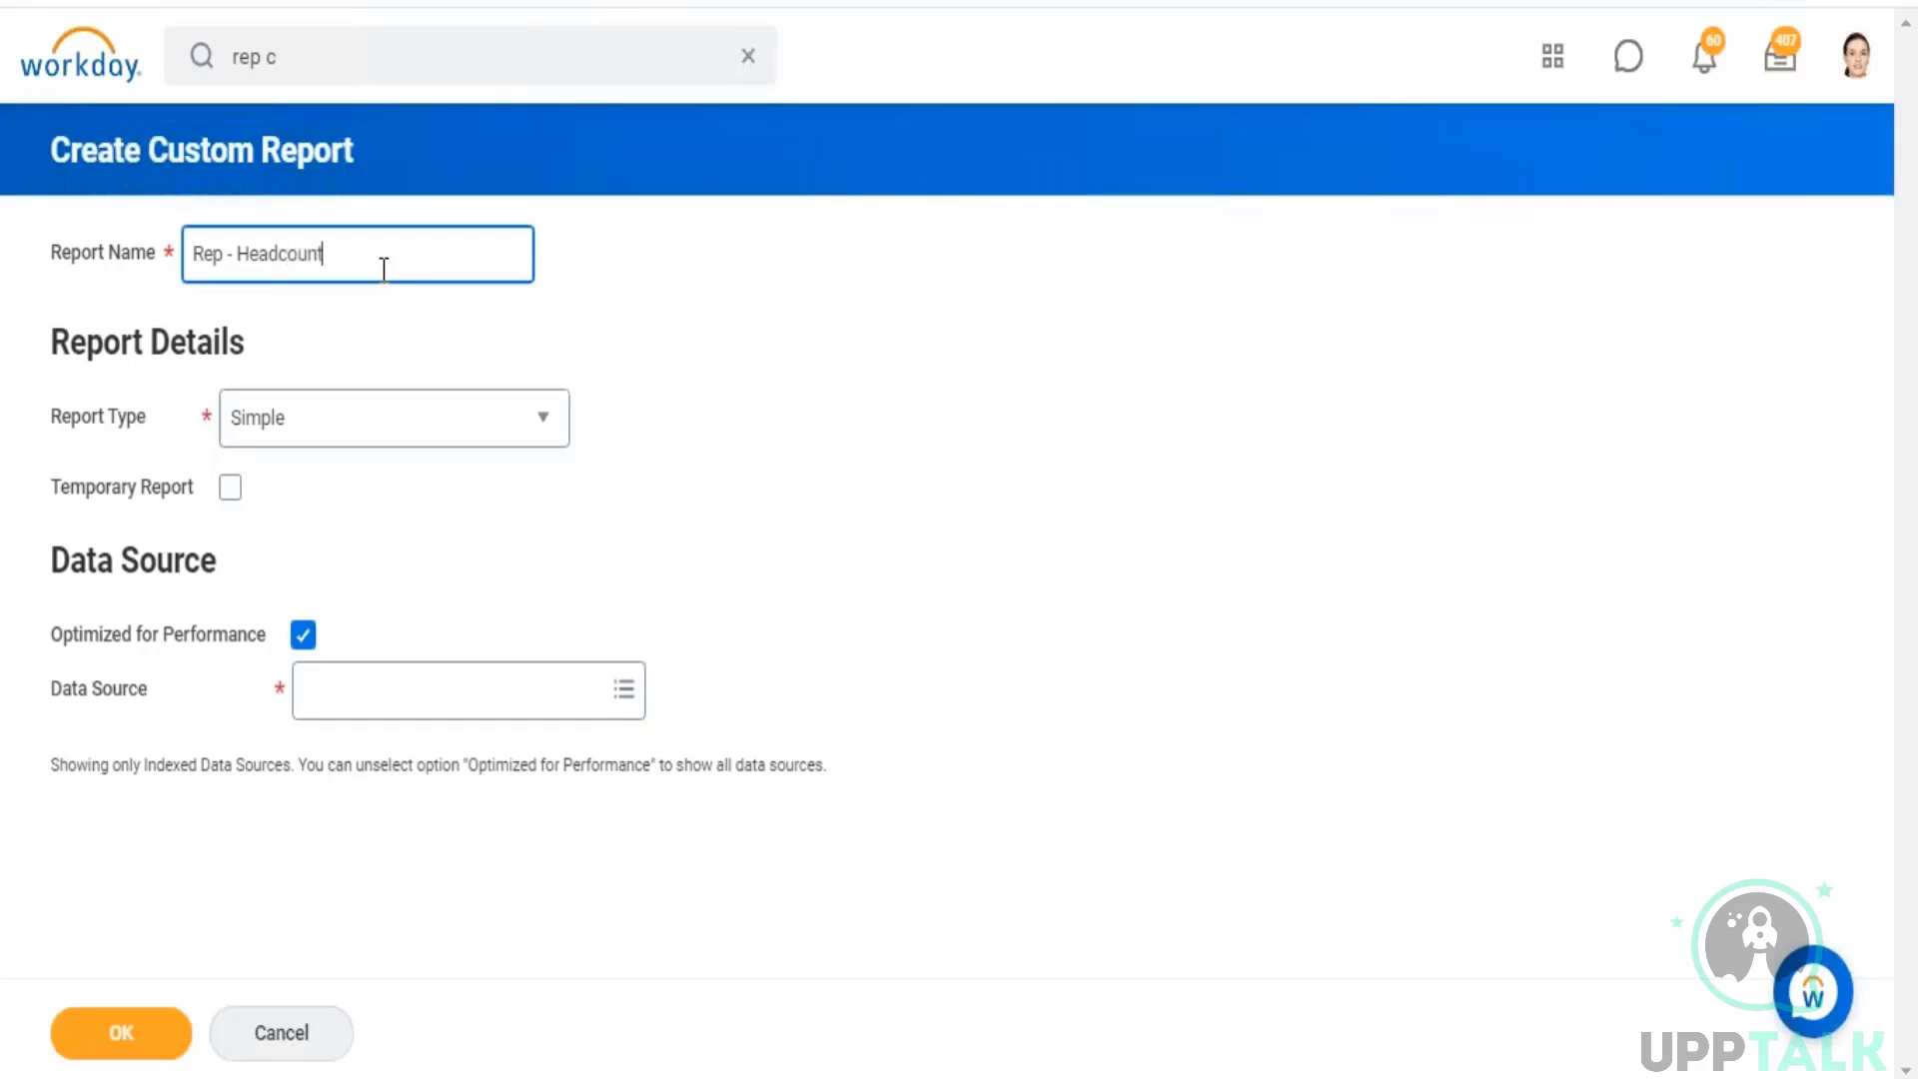
left_click(542, 429)
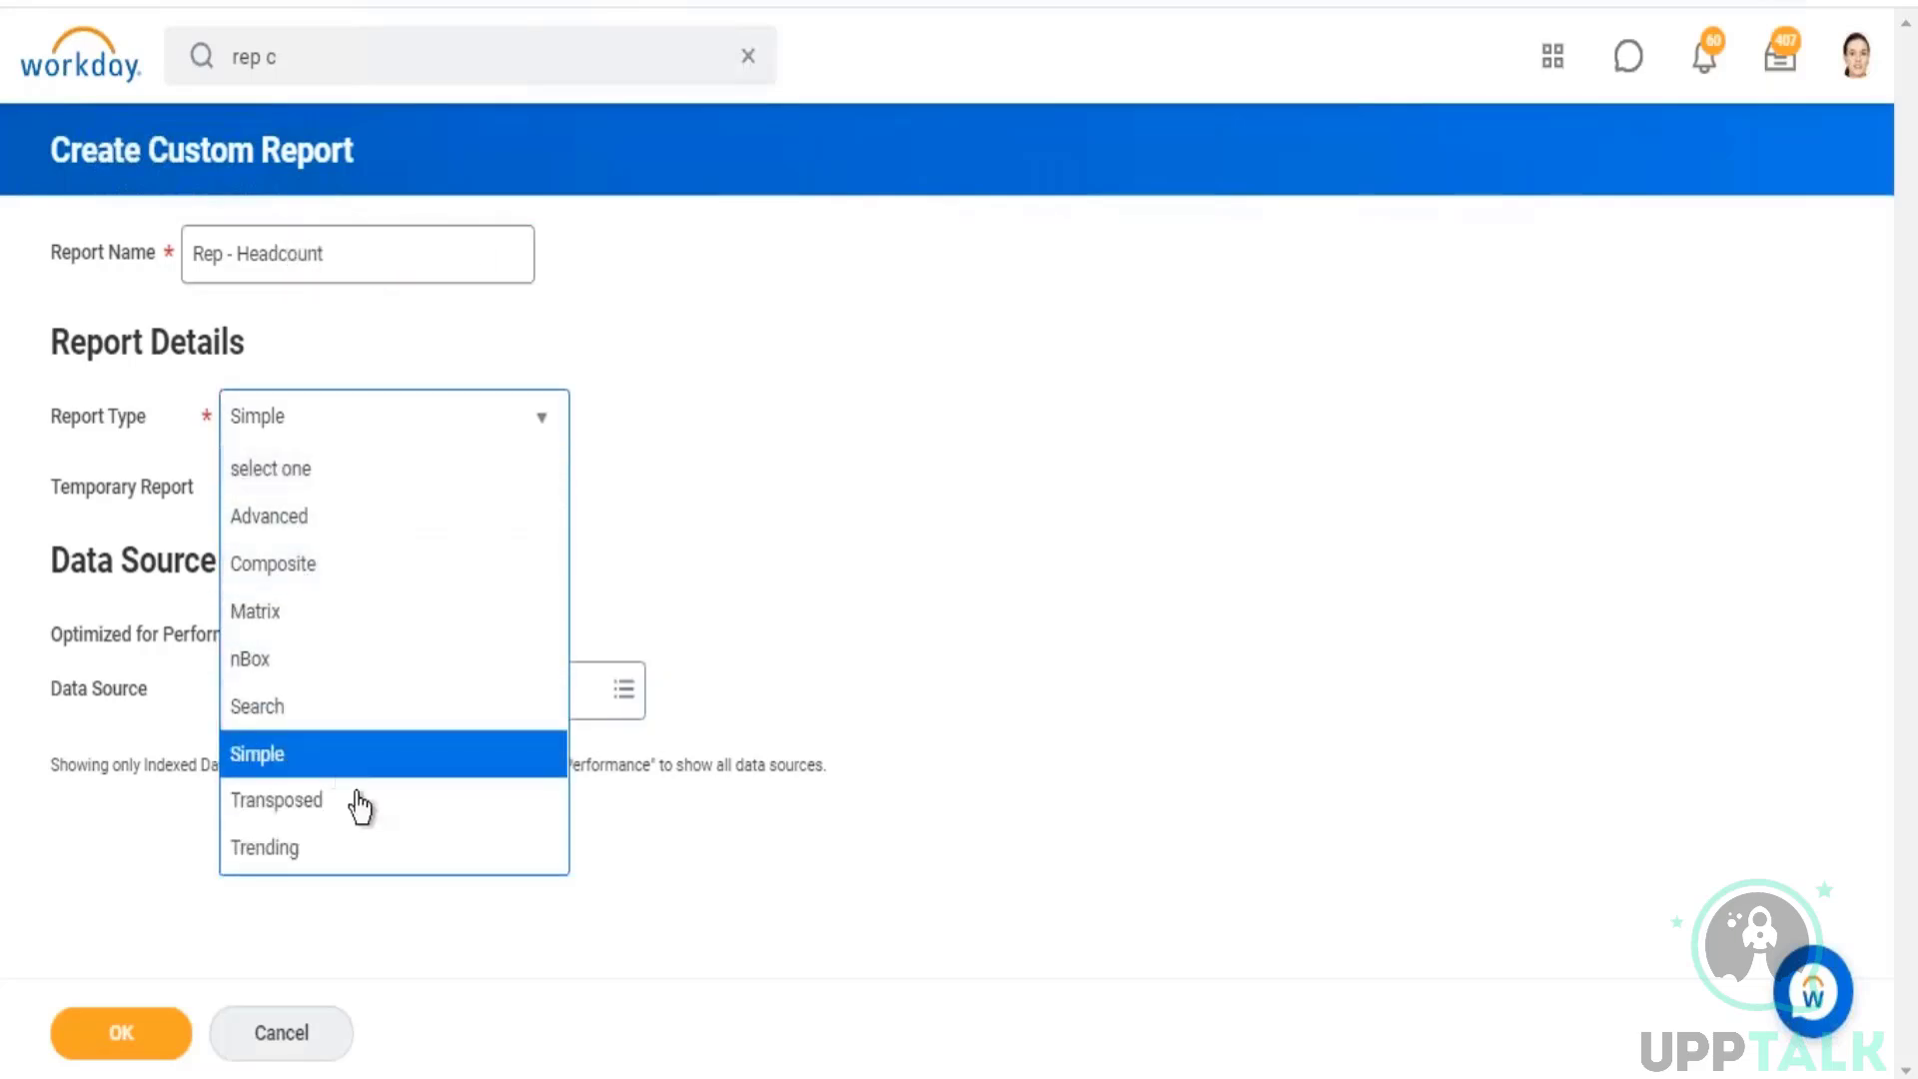
left_click(281, 848)
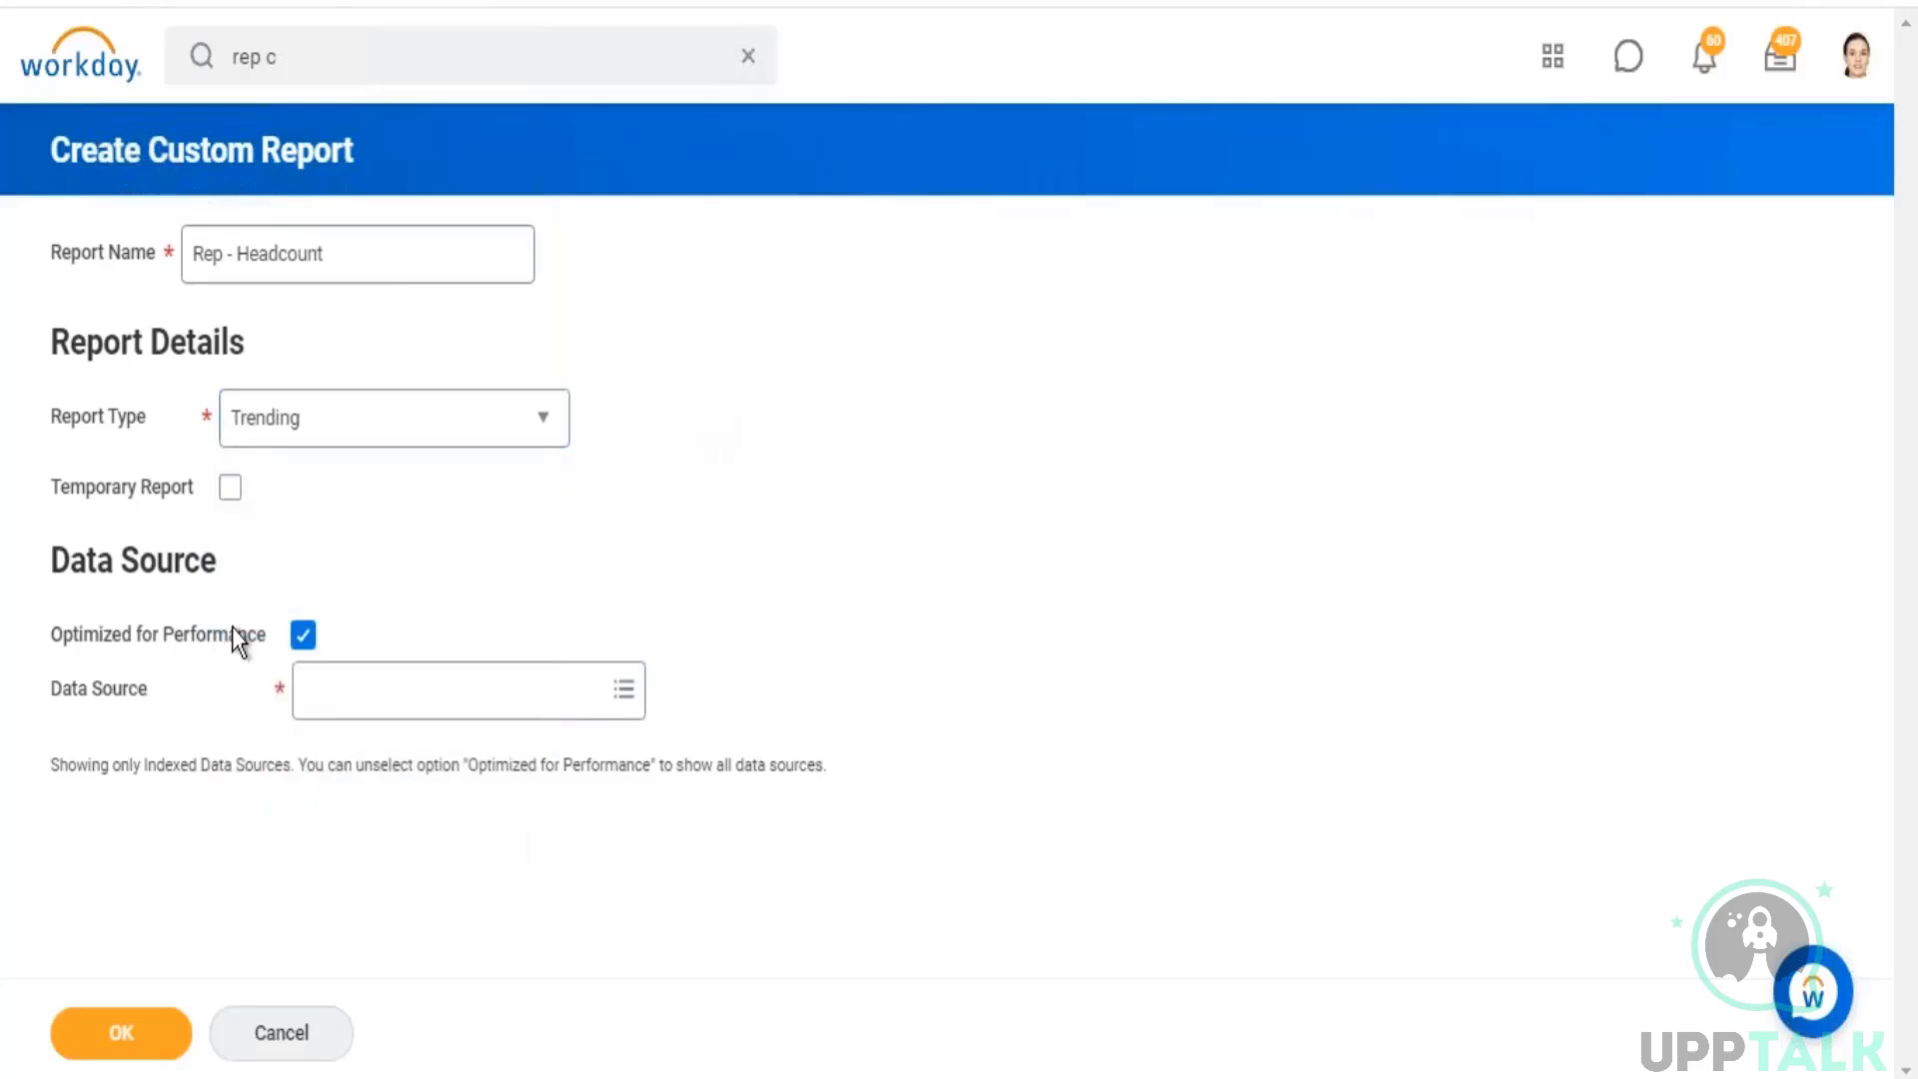
Step: Choose Trended Workers as the report's data source, with Optimized for Performance cleared
left_click_drag(76, 704, 122, 689)
left_click(312, 691)
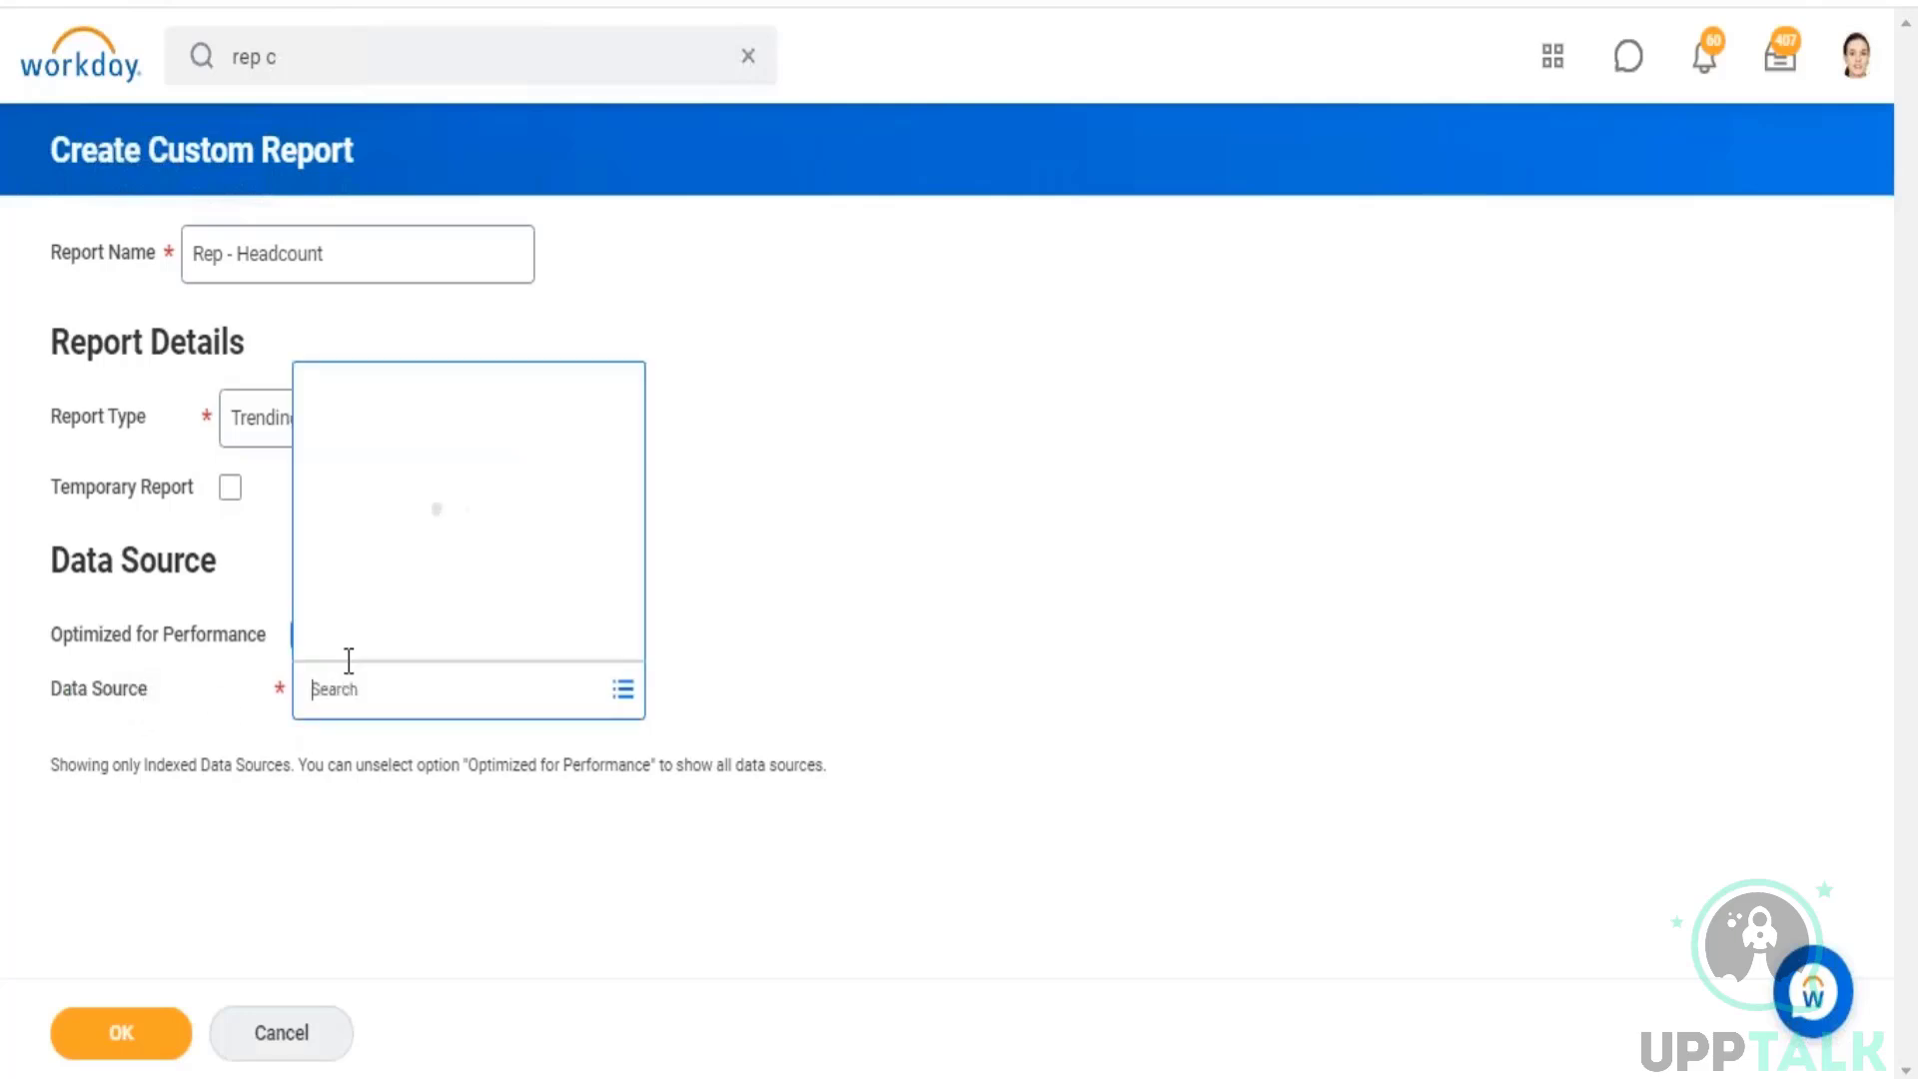
type("trend")
type(" workers")
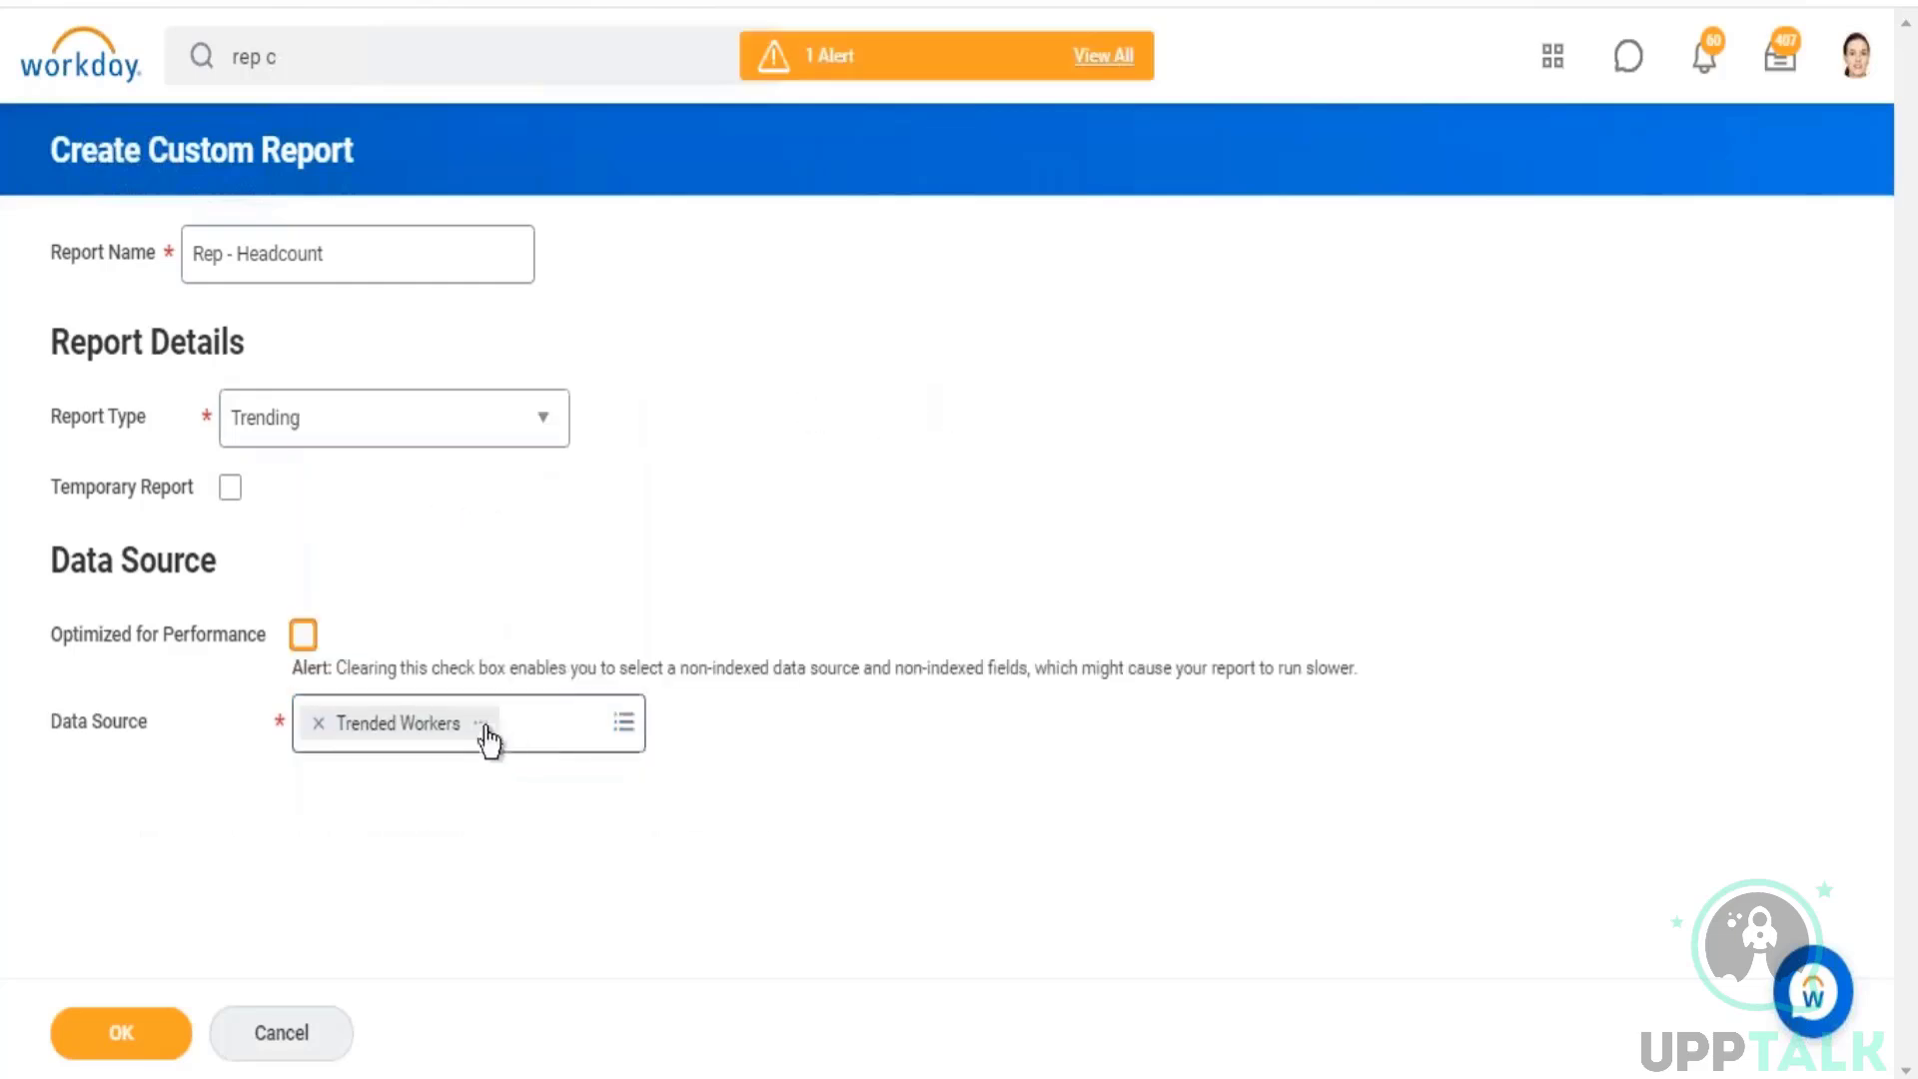
Step: Review the Trended Workers data source details, examining its description and primary business object, and close the details
left_click(480, 723)
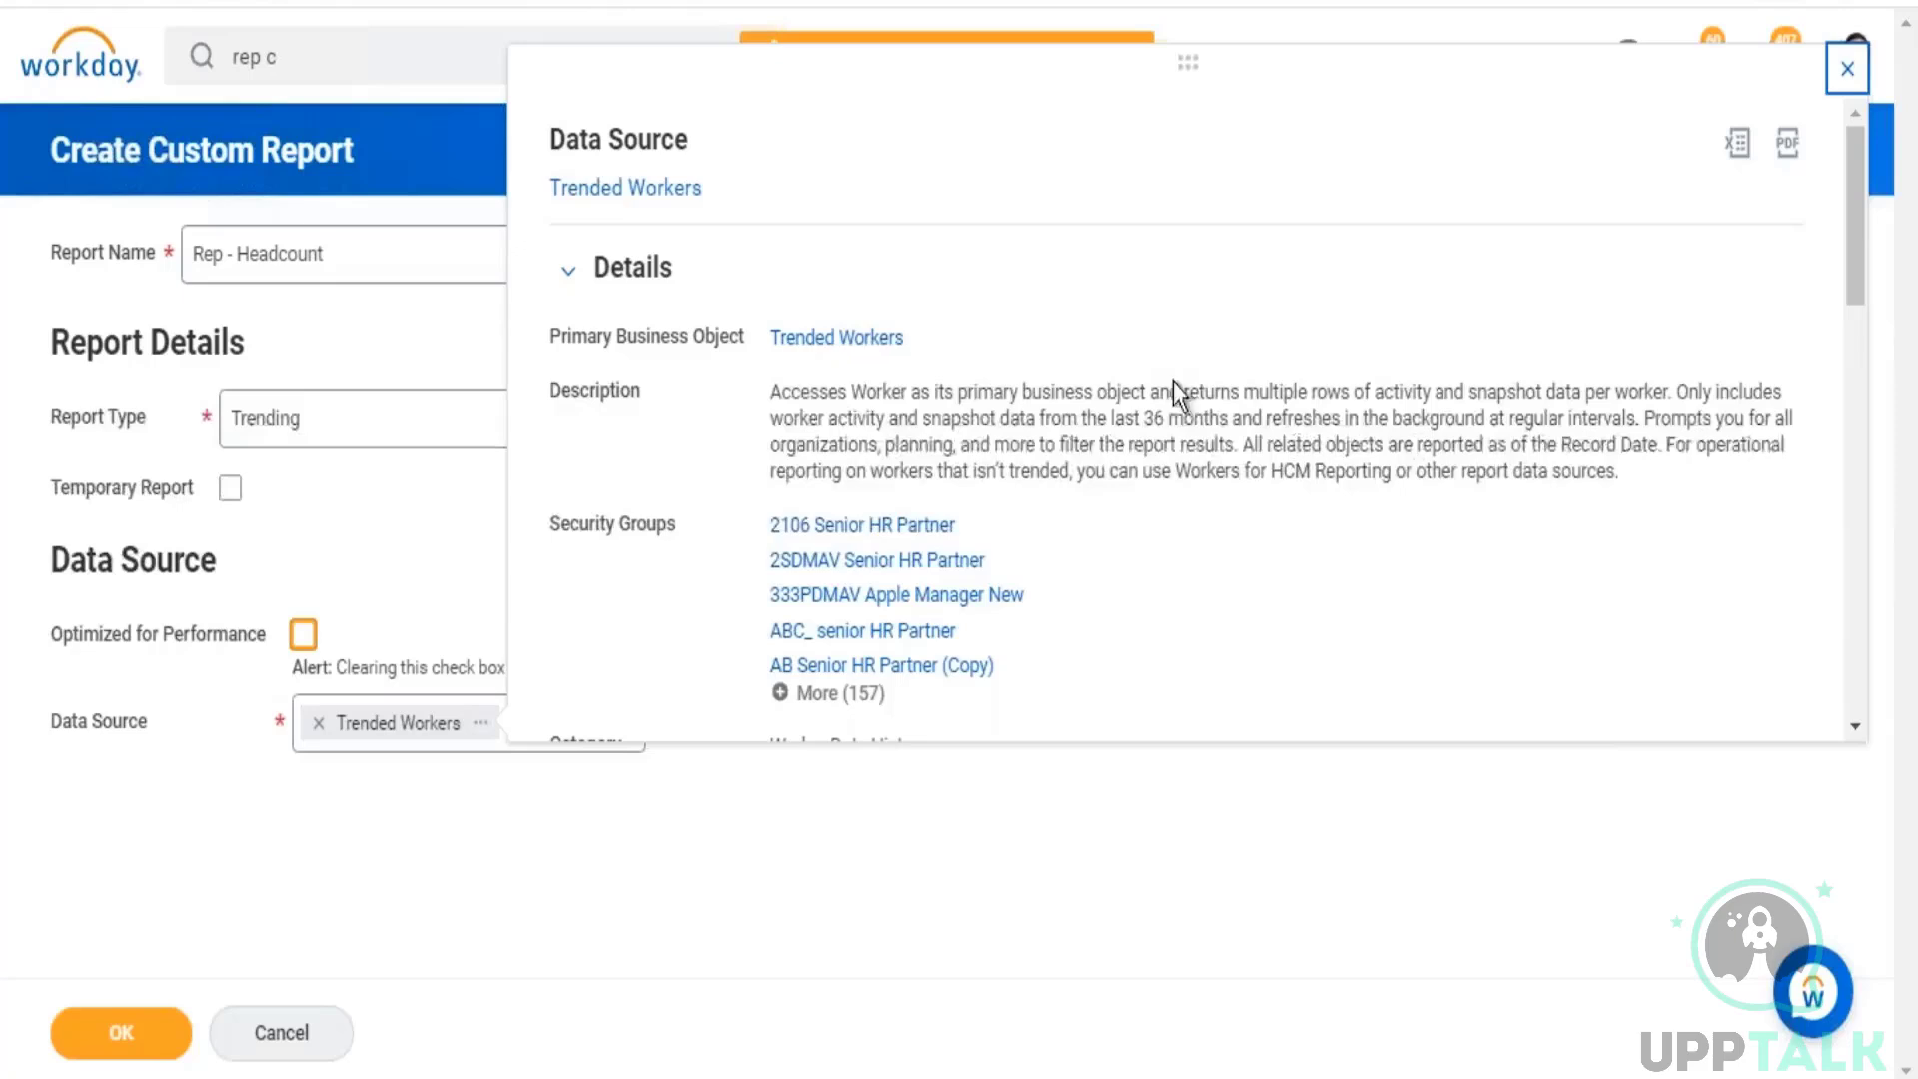
left_click_drag(1181, 394, 1367, 394)
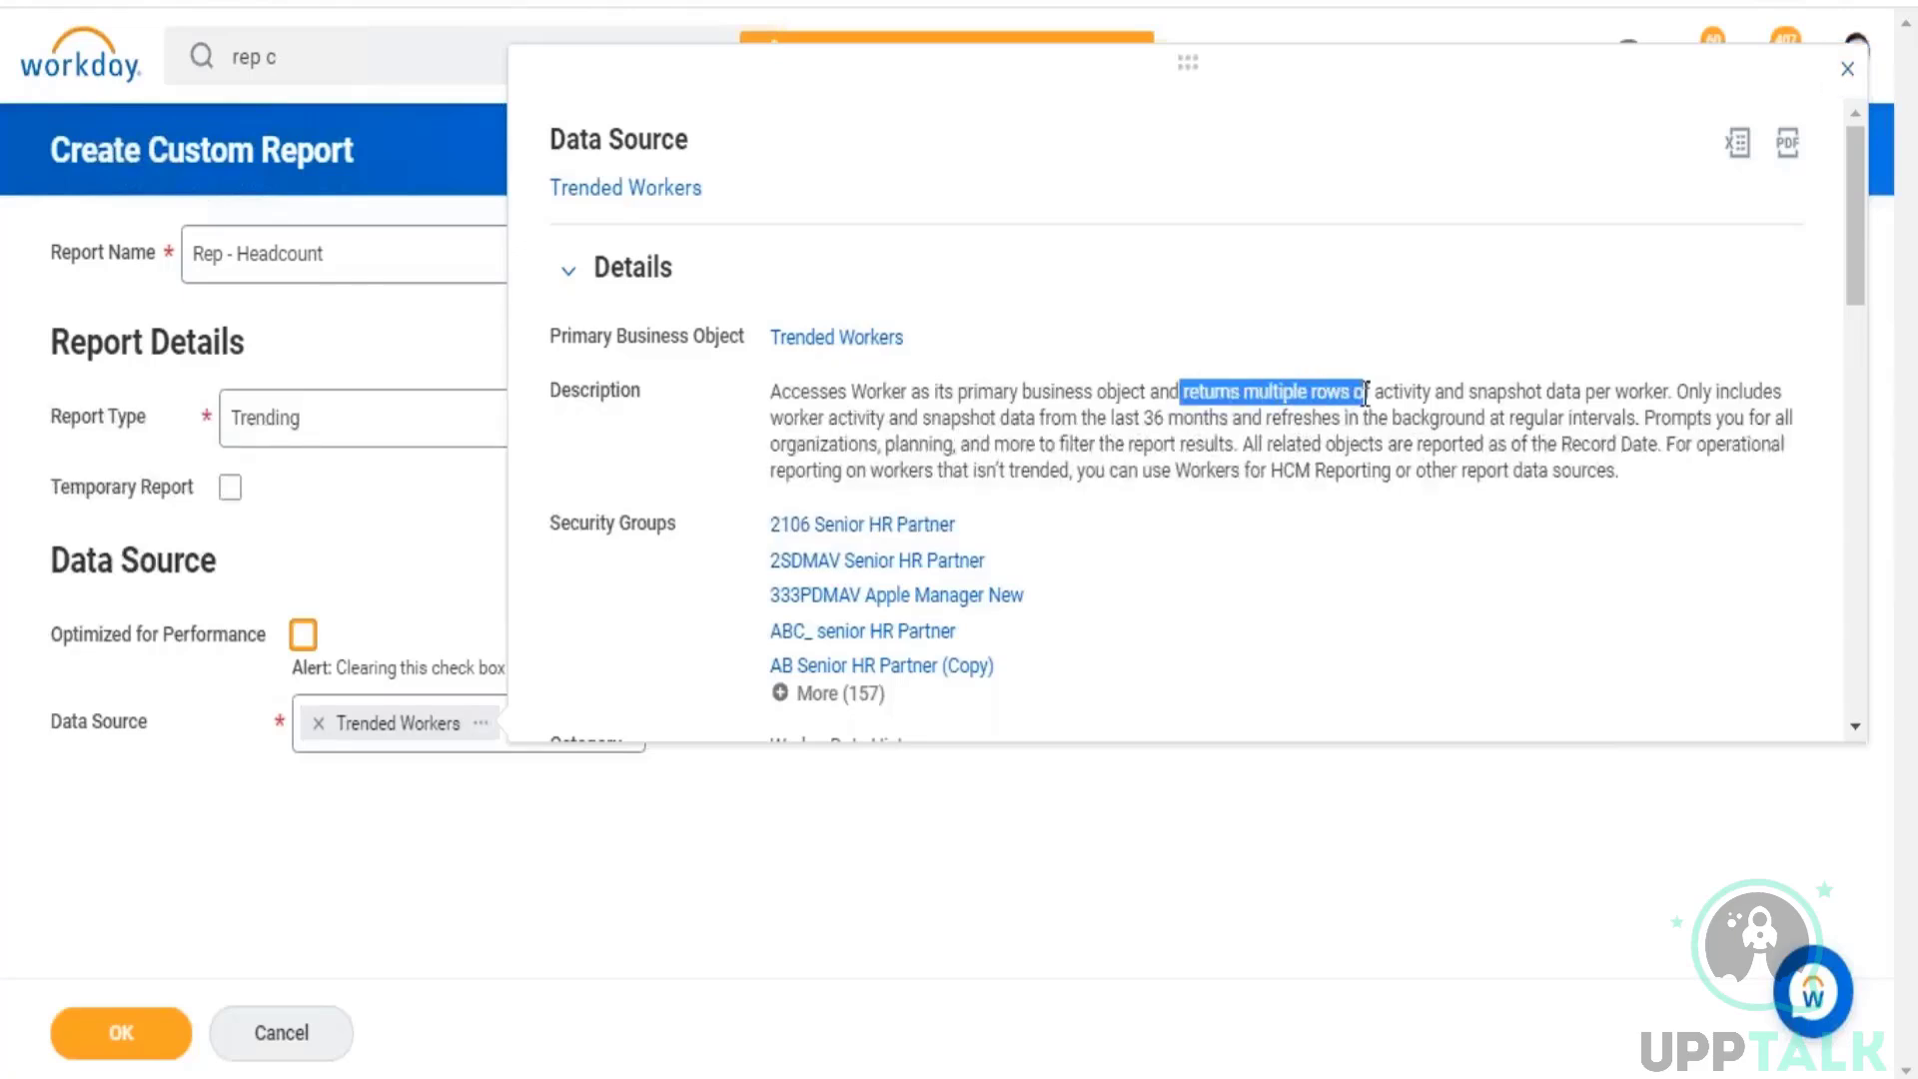
left_click_drag(1585, 394, 1671, 394)
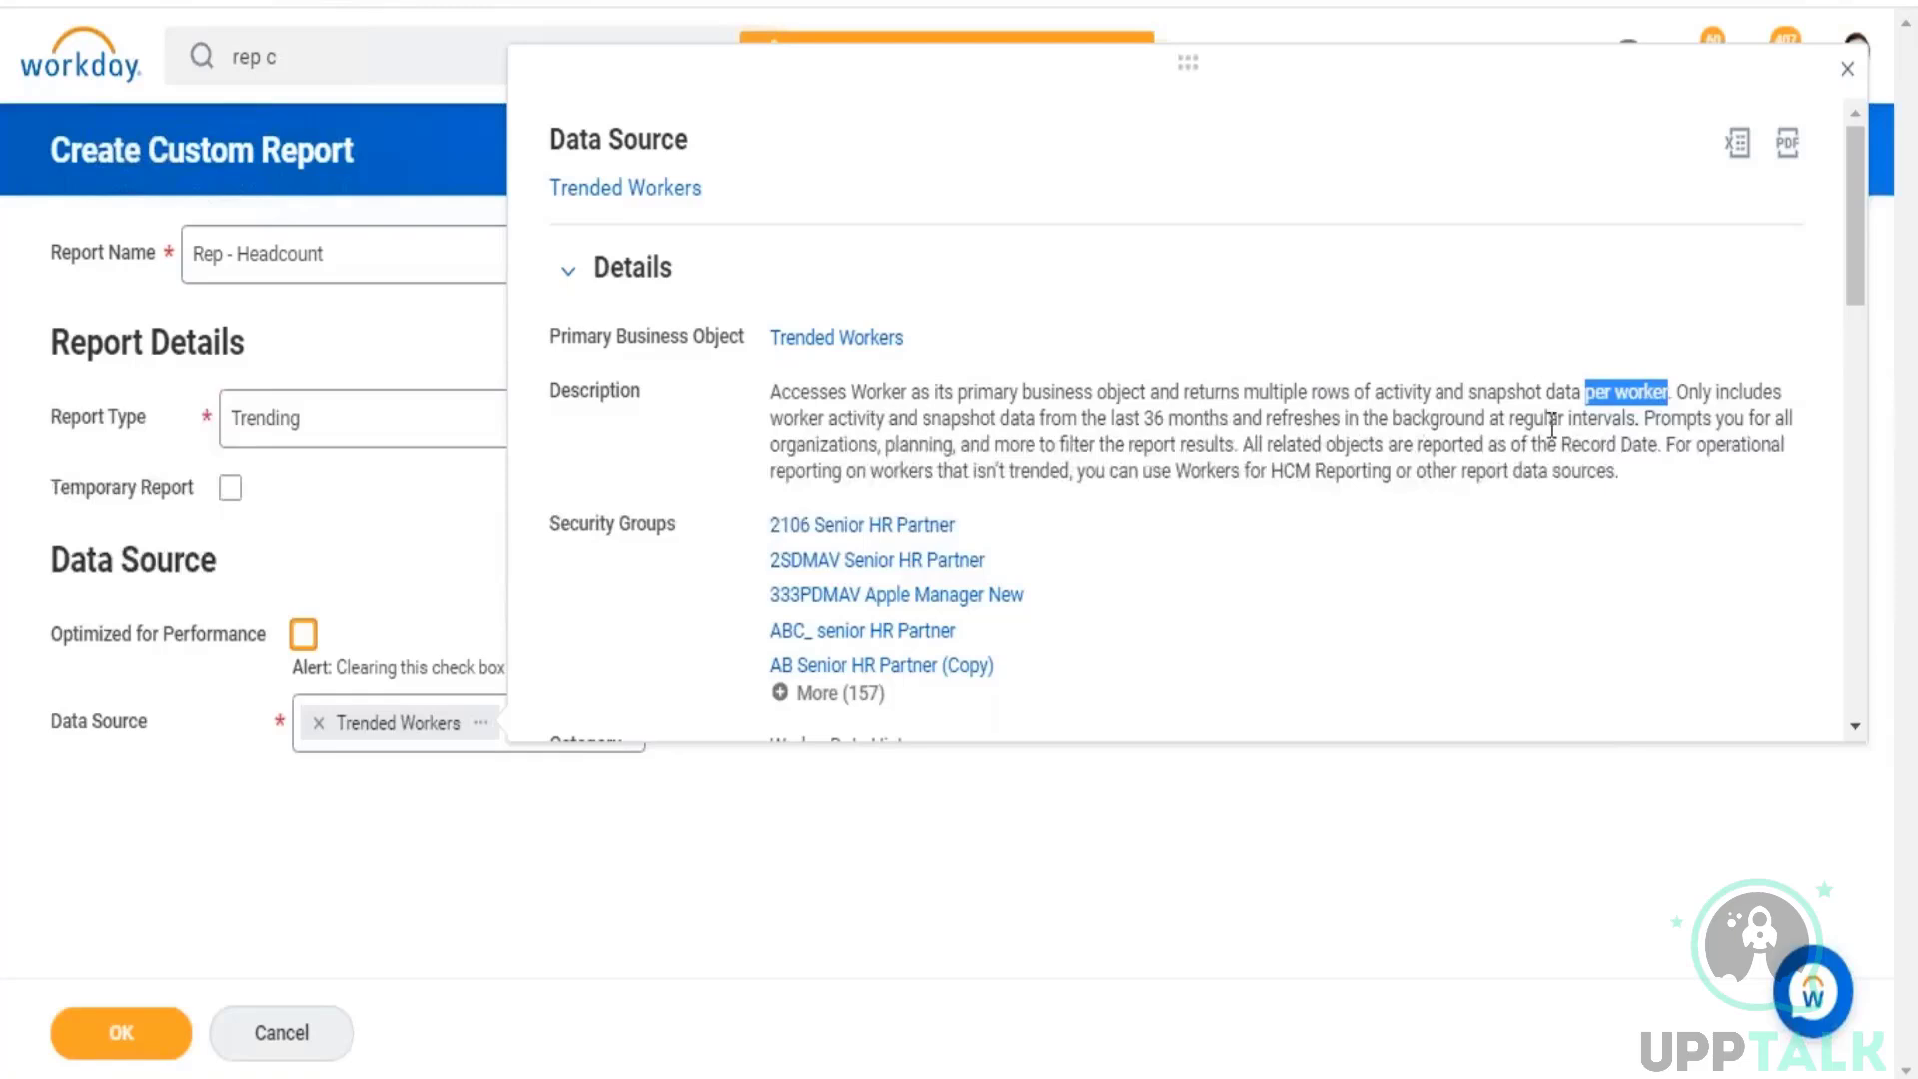
left_click_drag(1376, 394, 1548, 400)
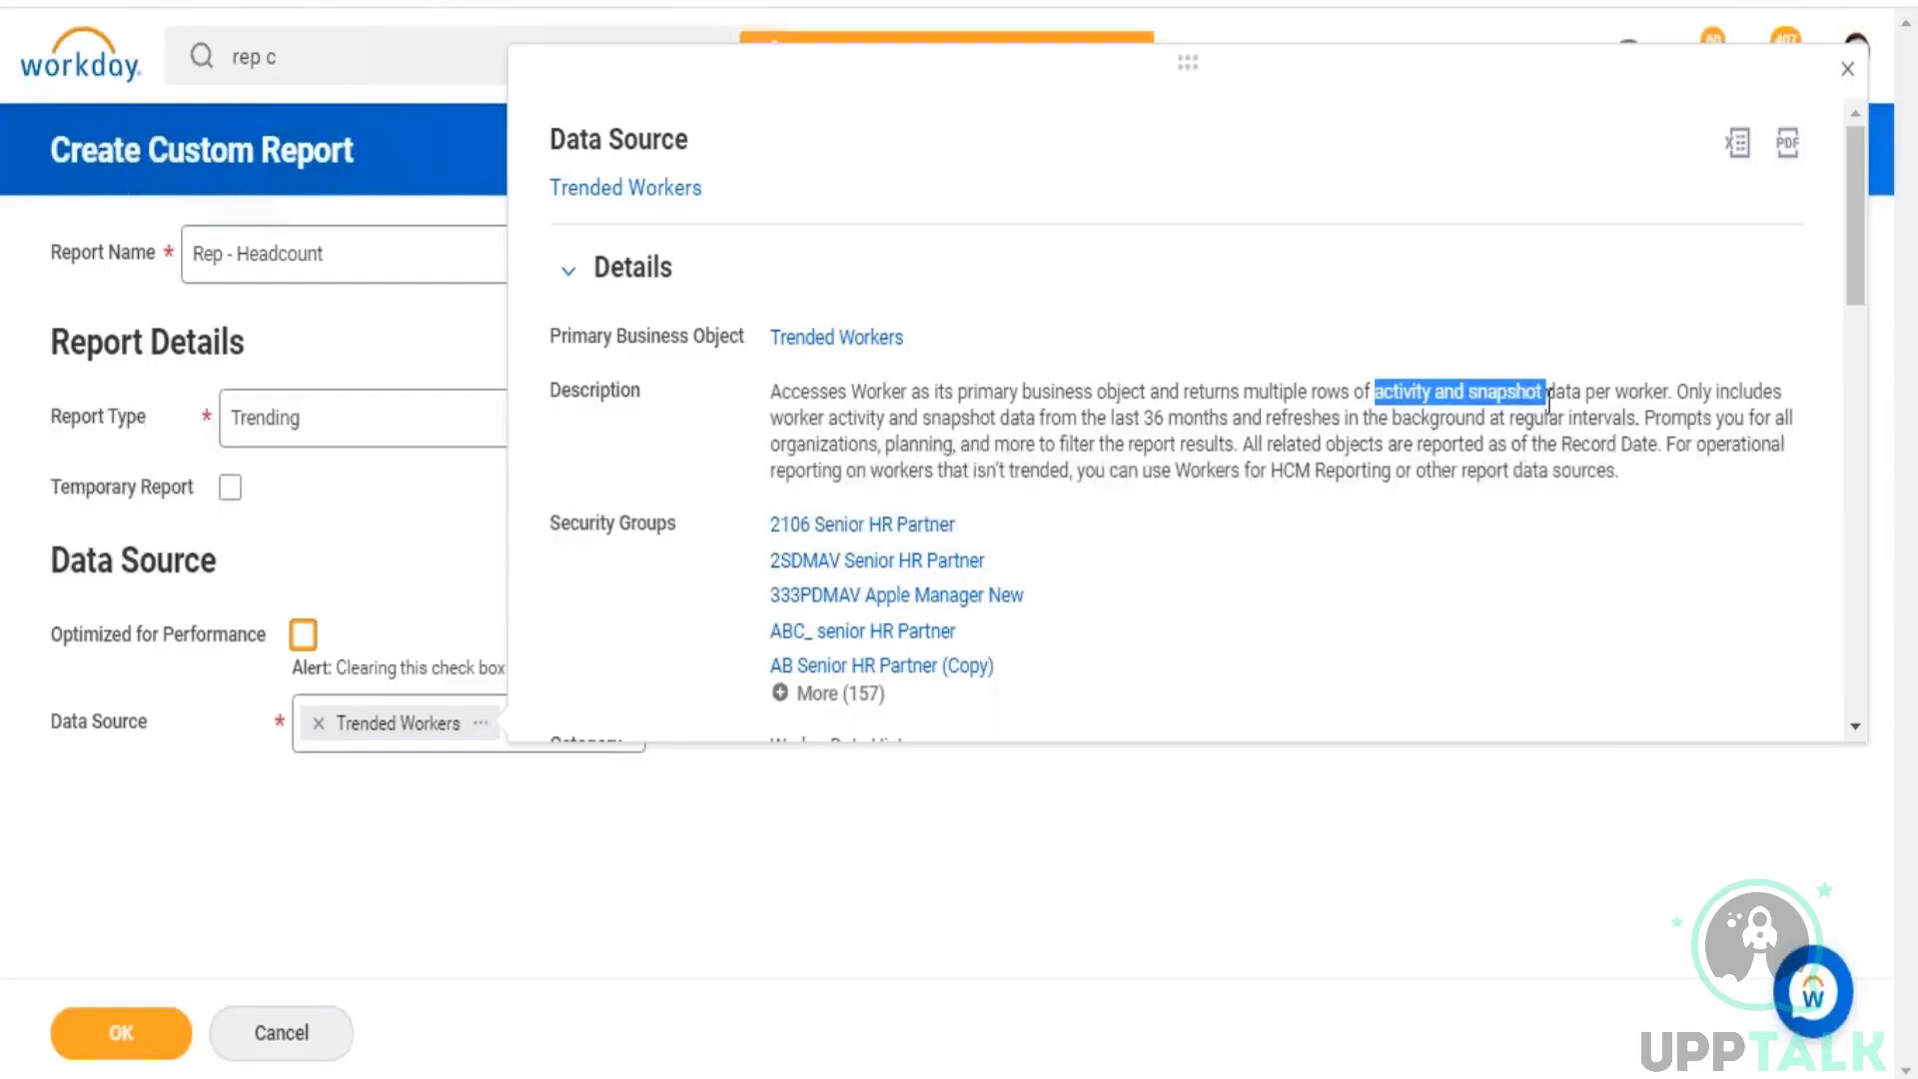
left_click_drag(1469, 394, 1536, 402)
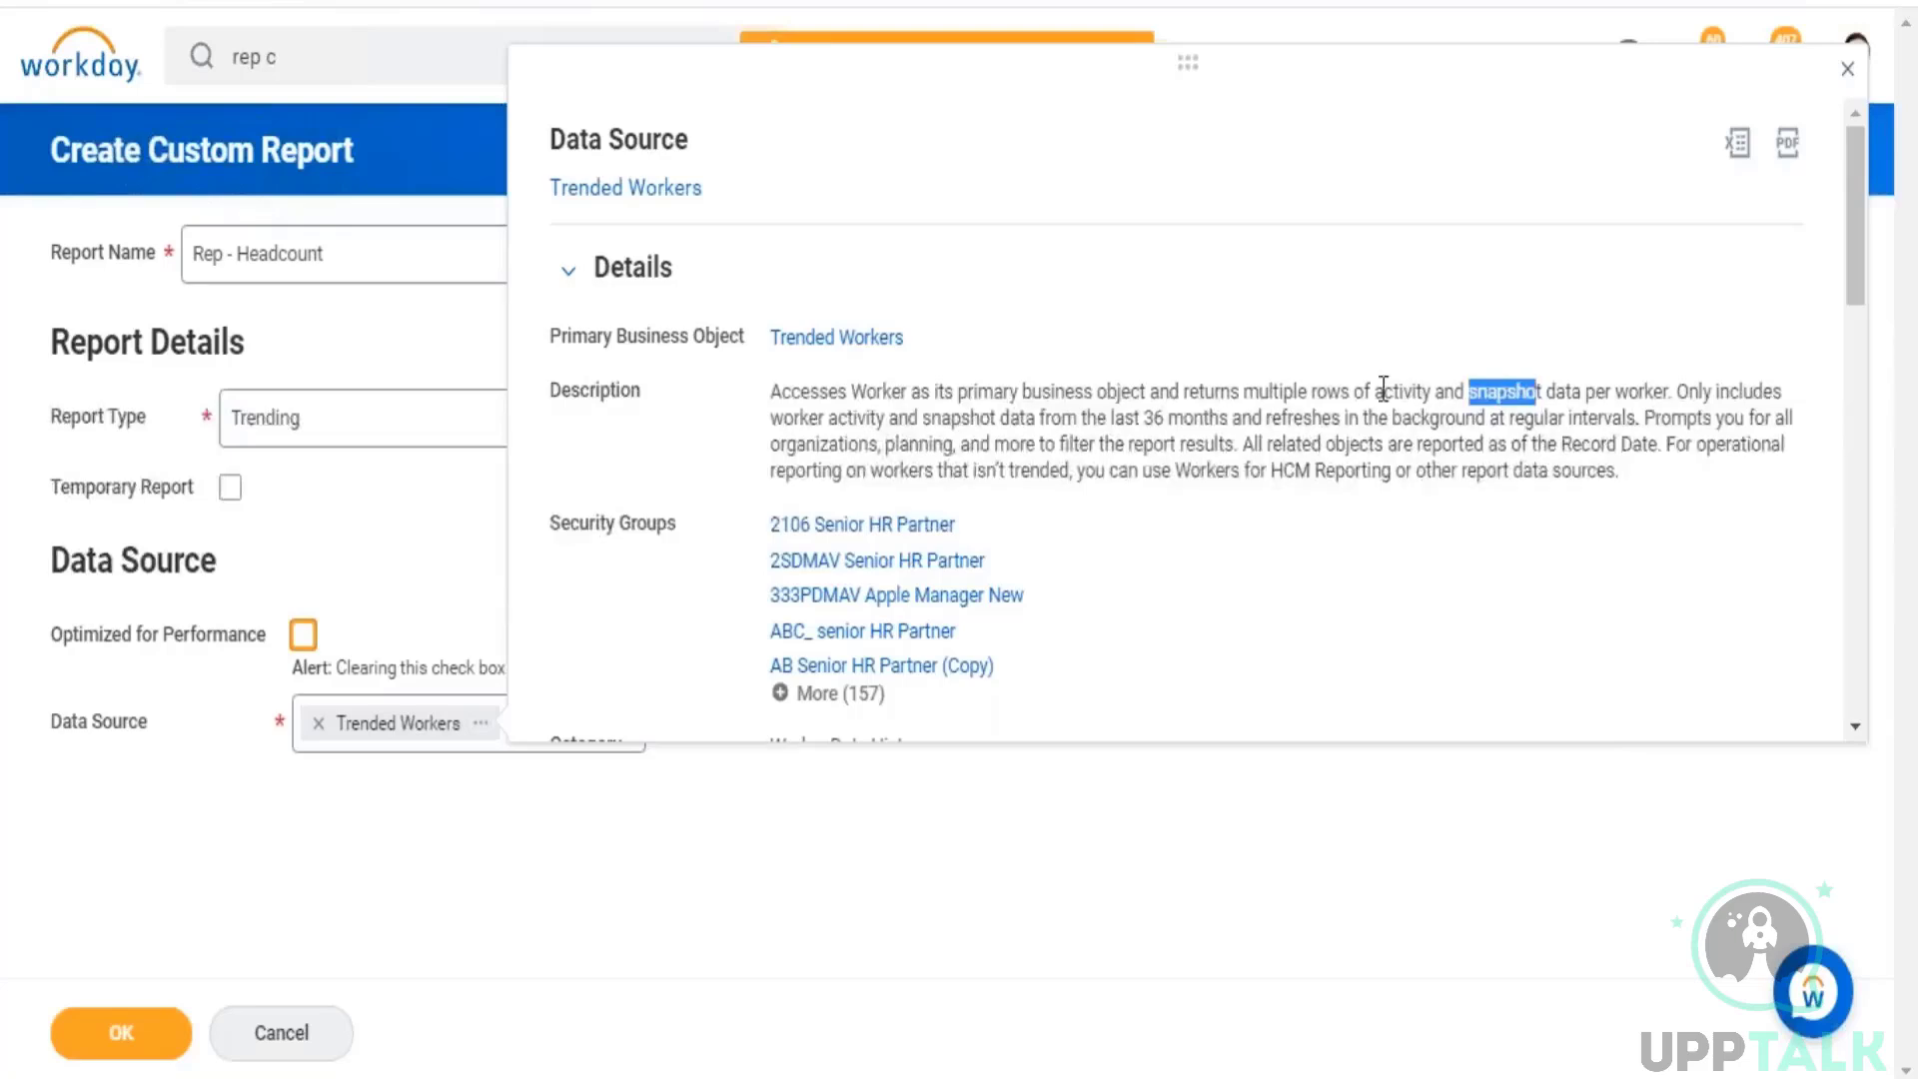
left_click_drag(1376, 392, 1439, 398)
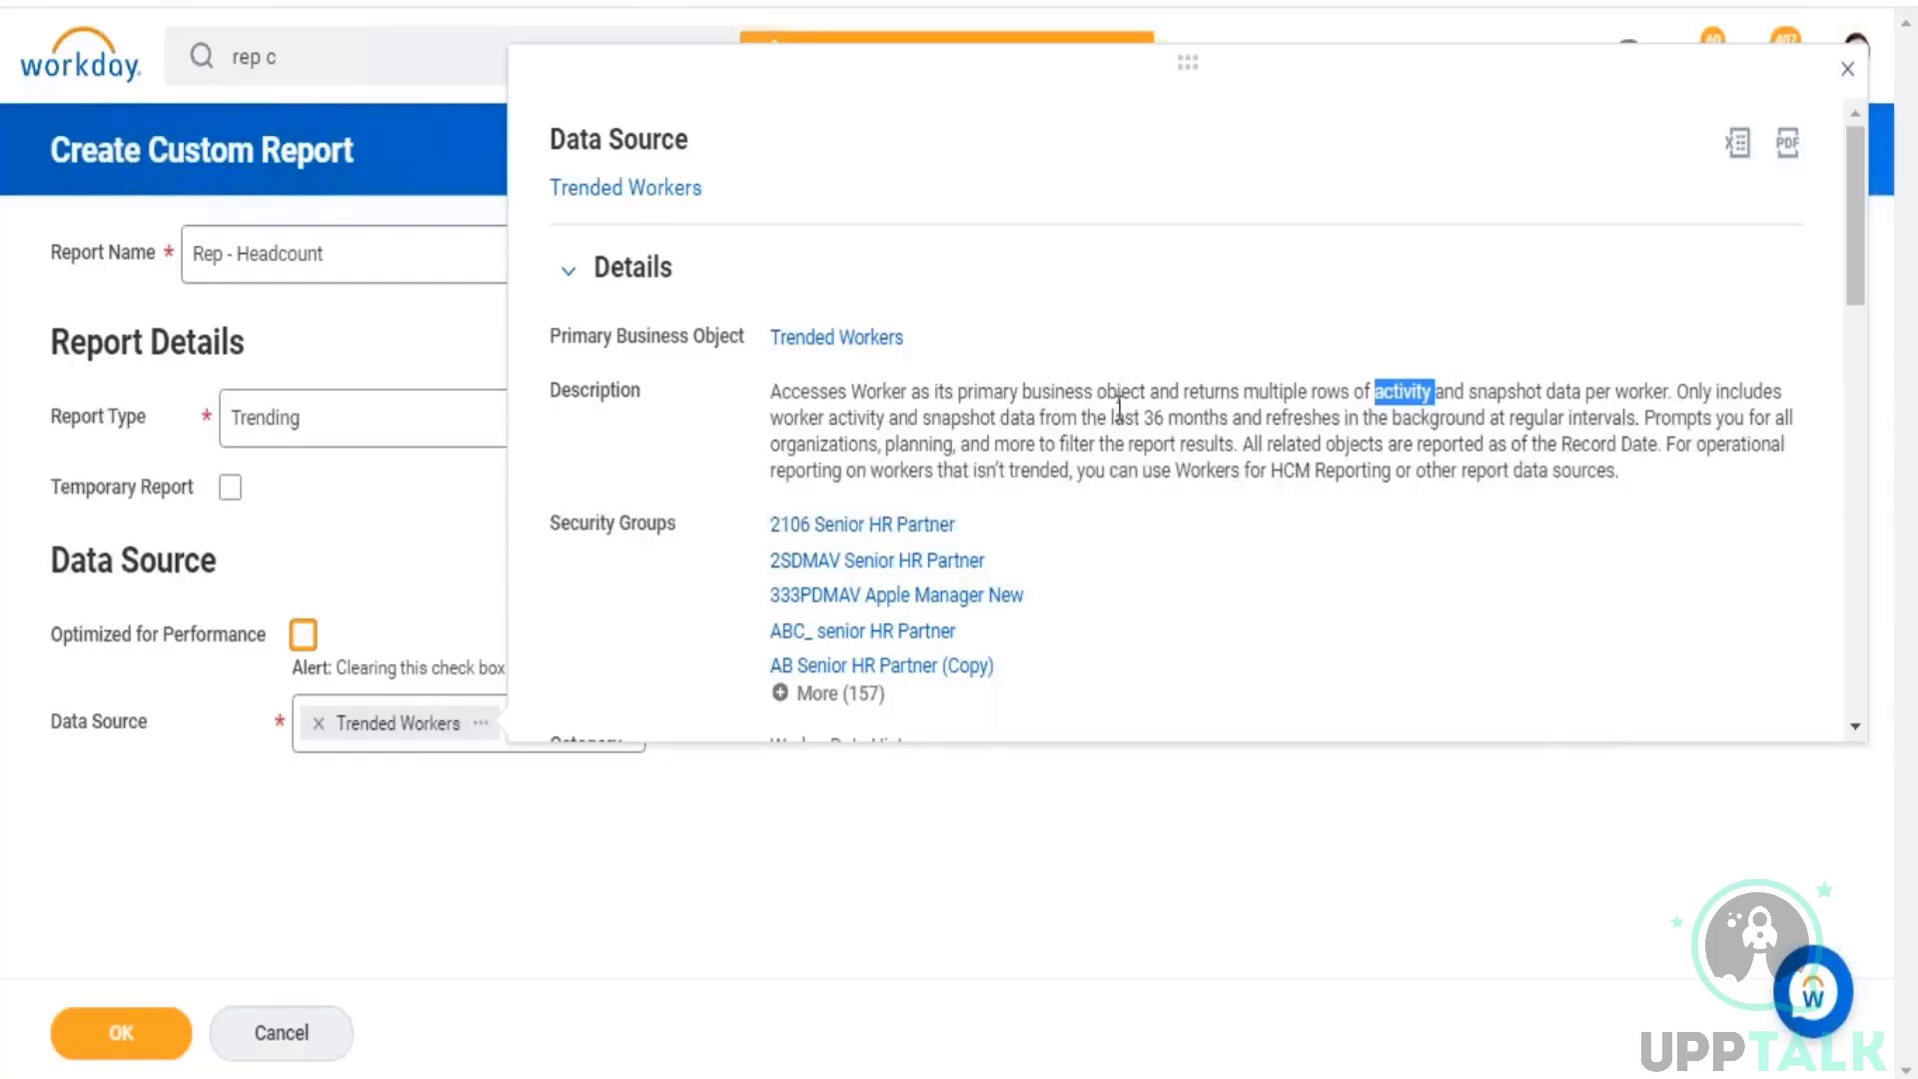
left_click_drag(1136, 417, 1261, 420)
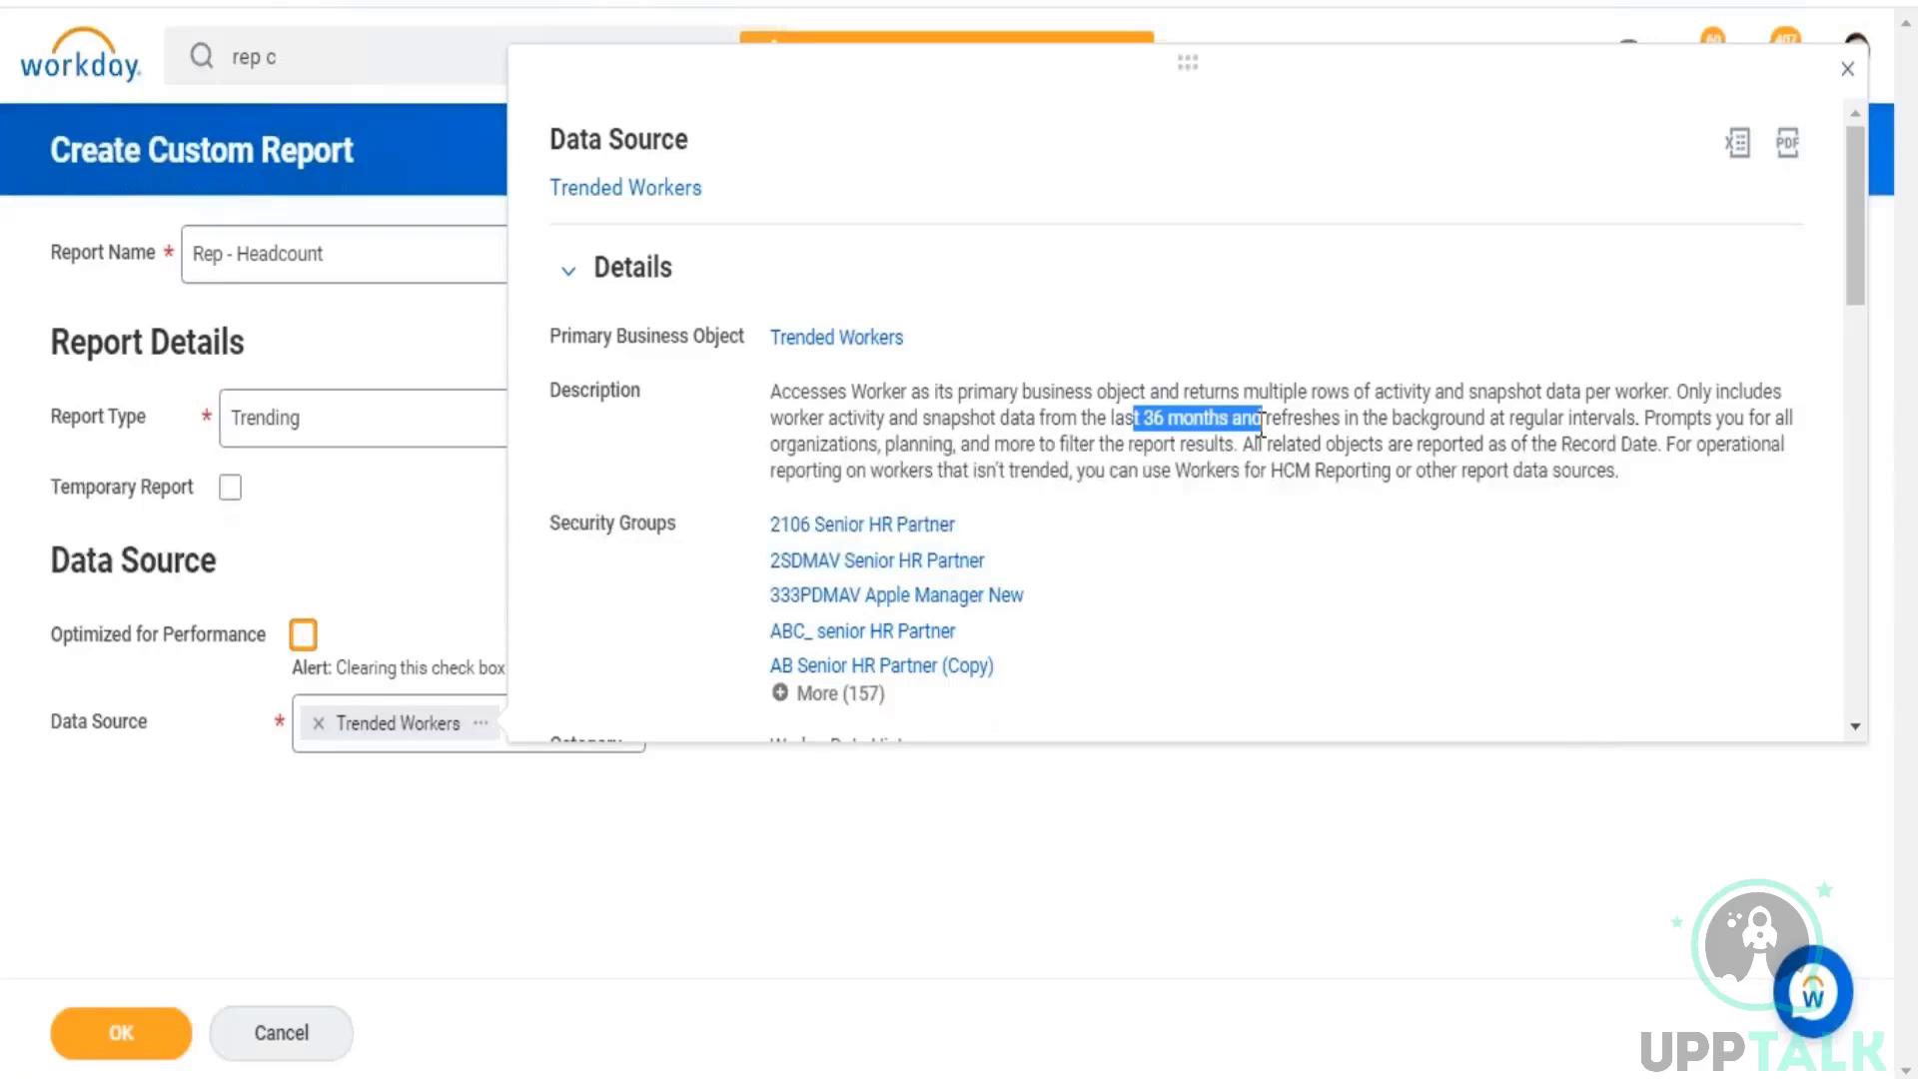
left_click(1157, 424)
left_click_drag(1157, 423, 1205, 421)
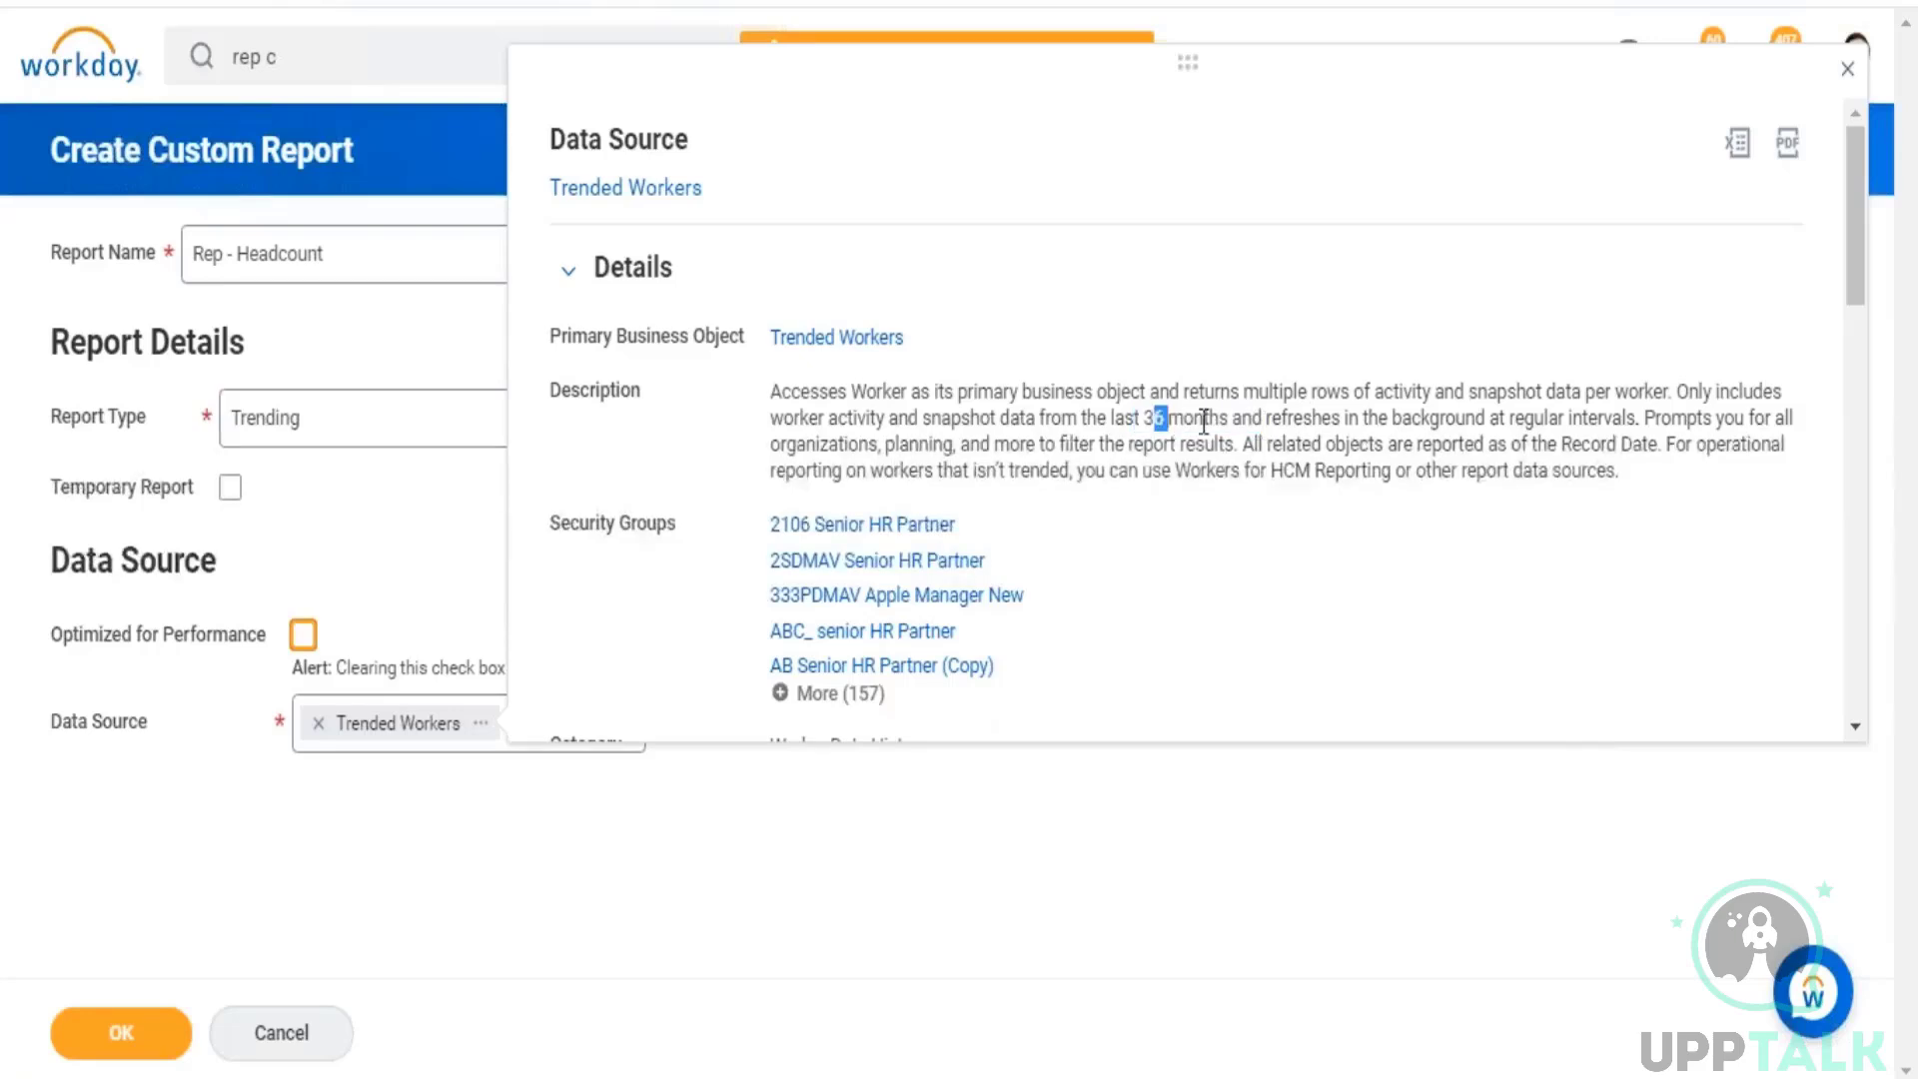
left_click_drag(1381, 417, 1635, 428)
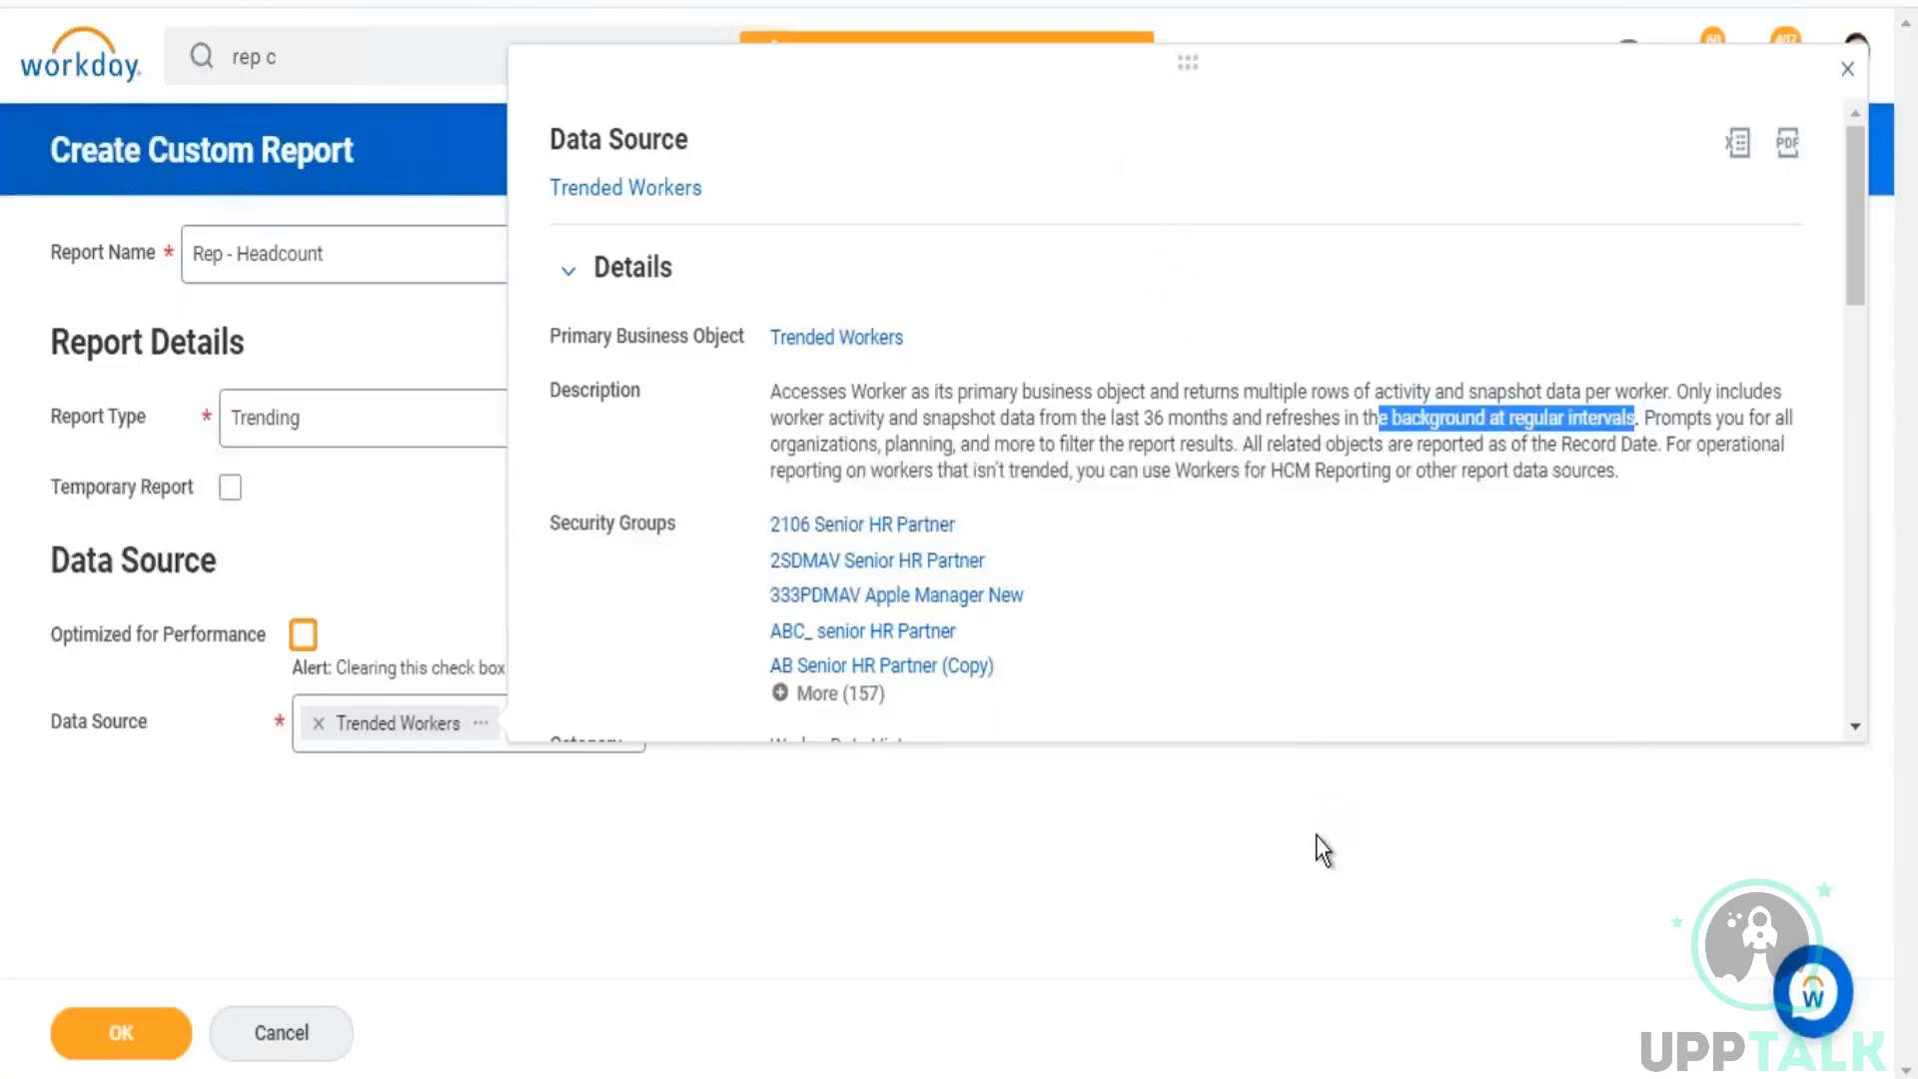
left_click_drag(811, 391, 1624, 475)
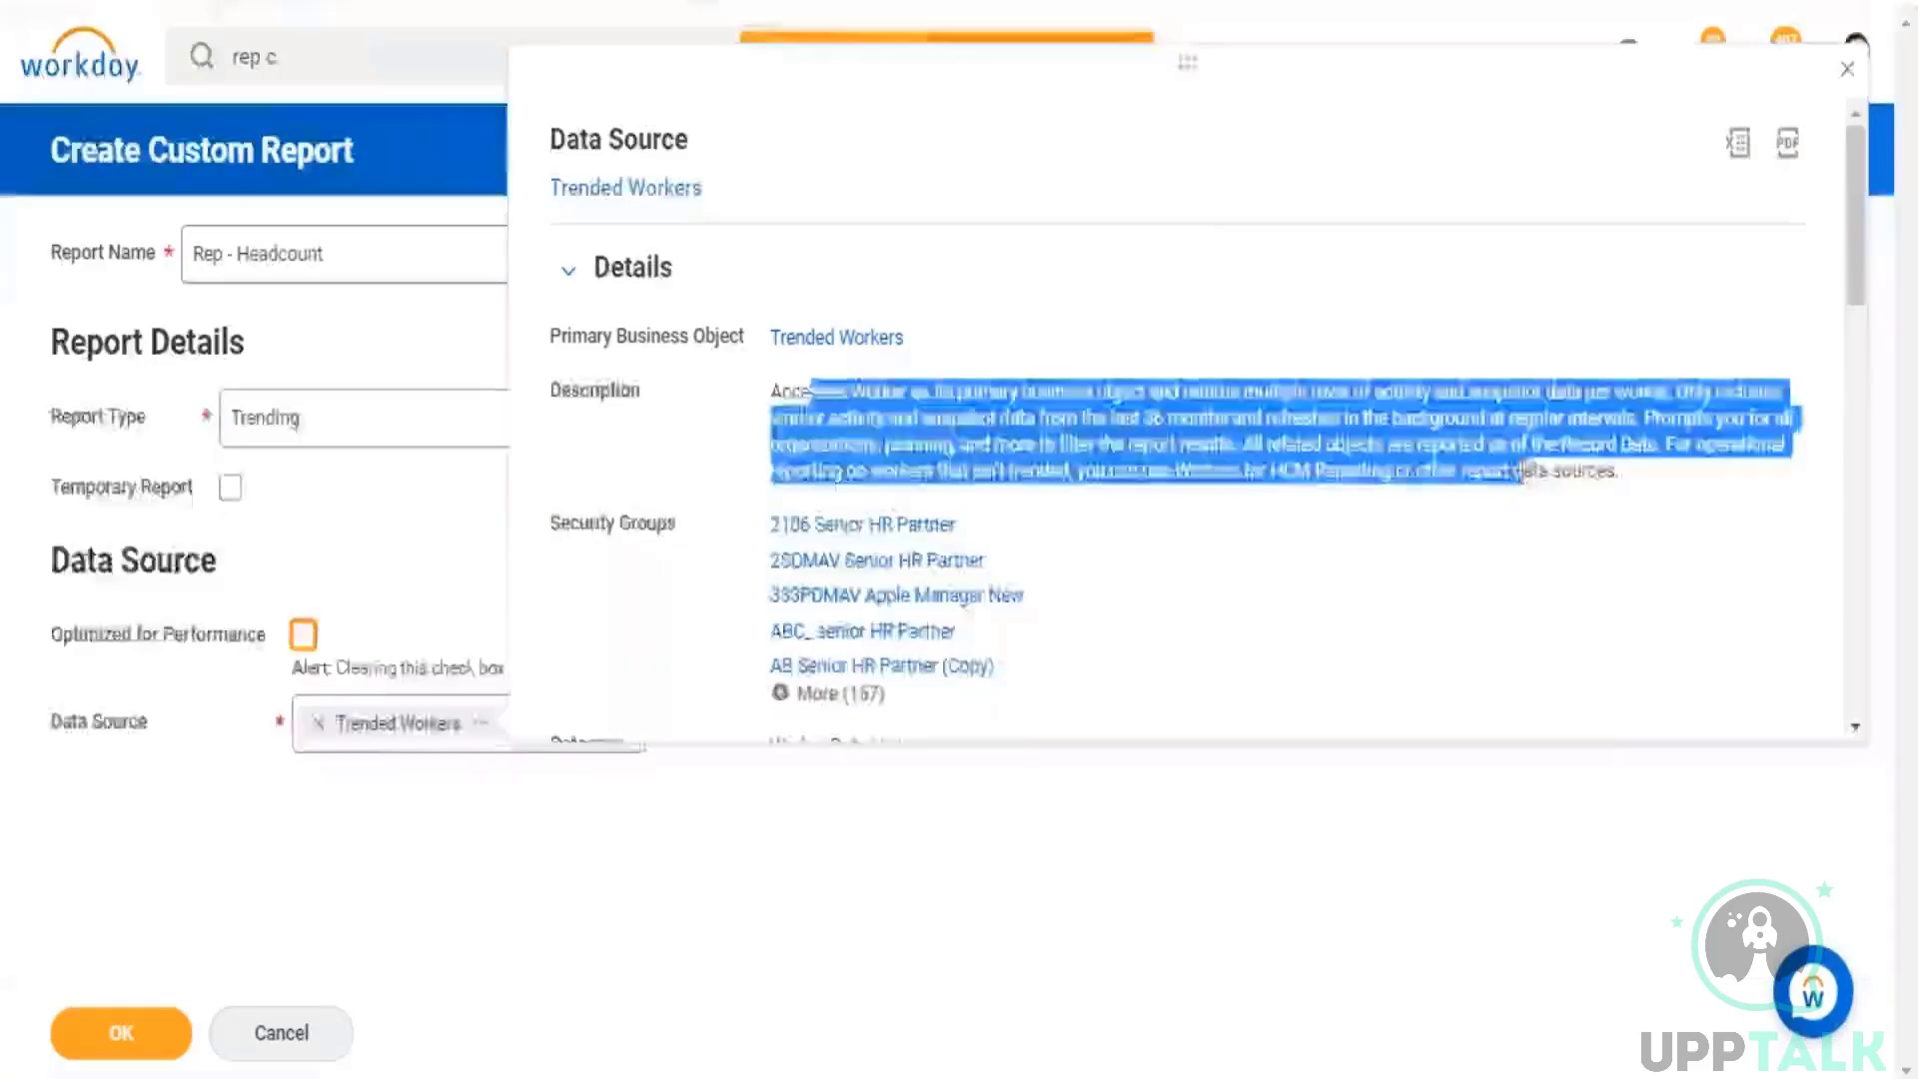
left_click(979, 345)
left_click_drag(903, 340, 774, 356)
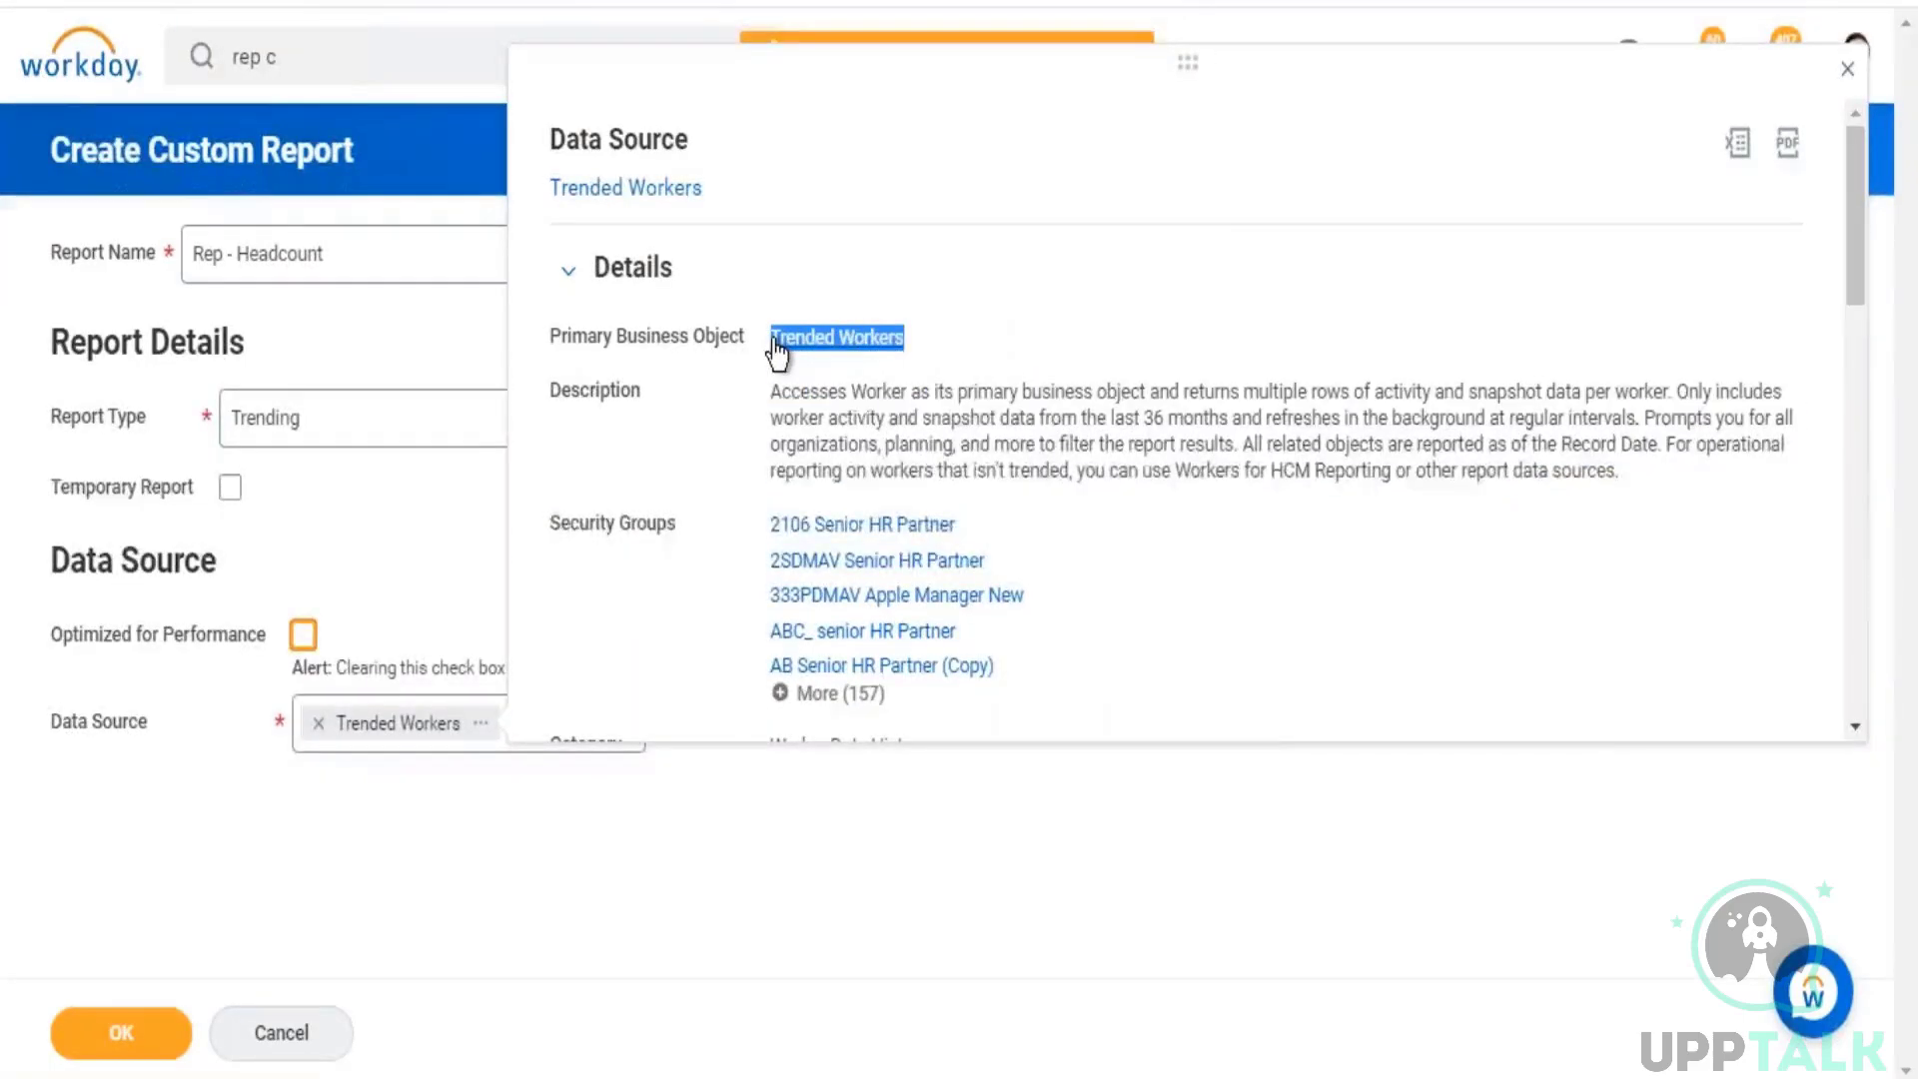
left_click(614, 936)
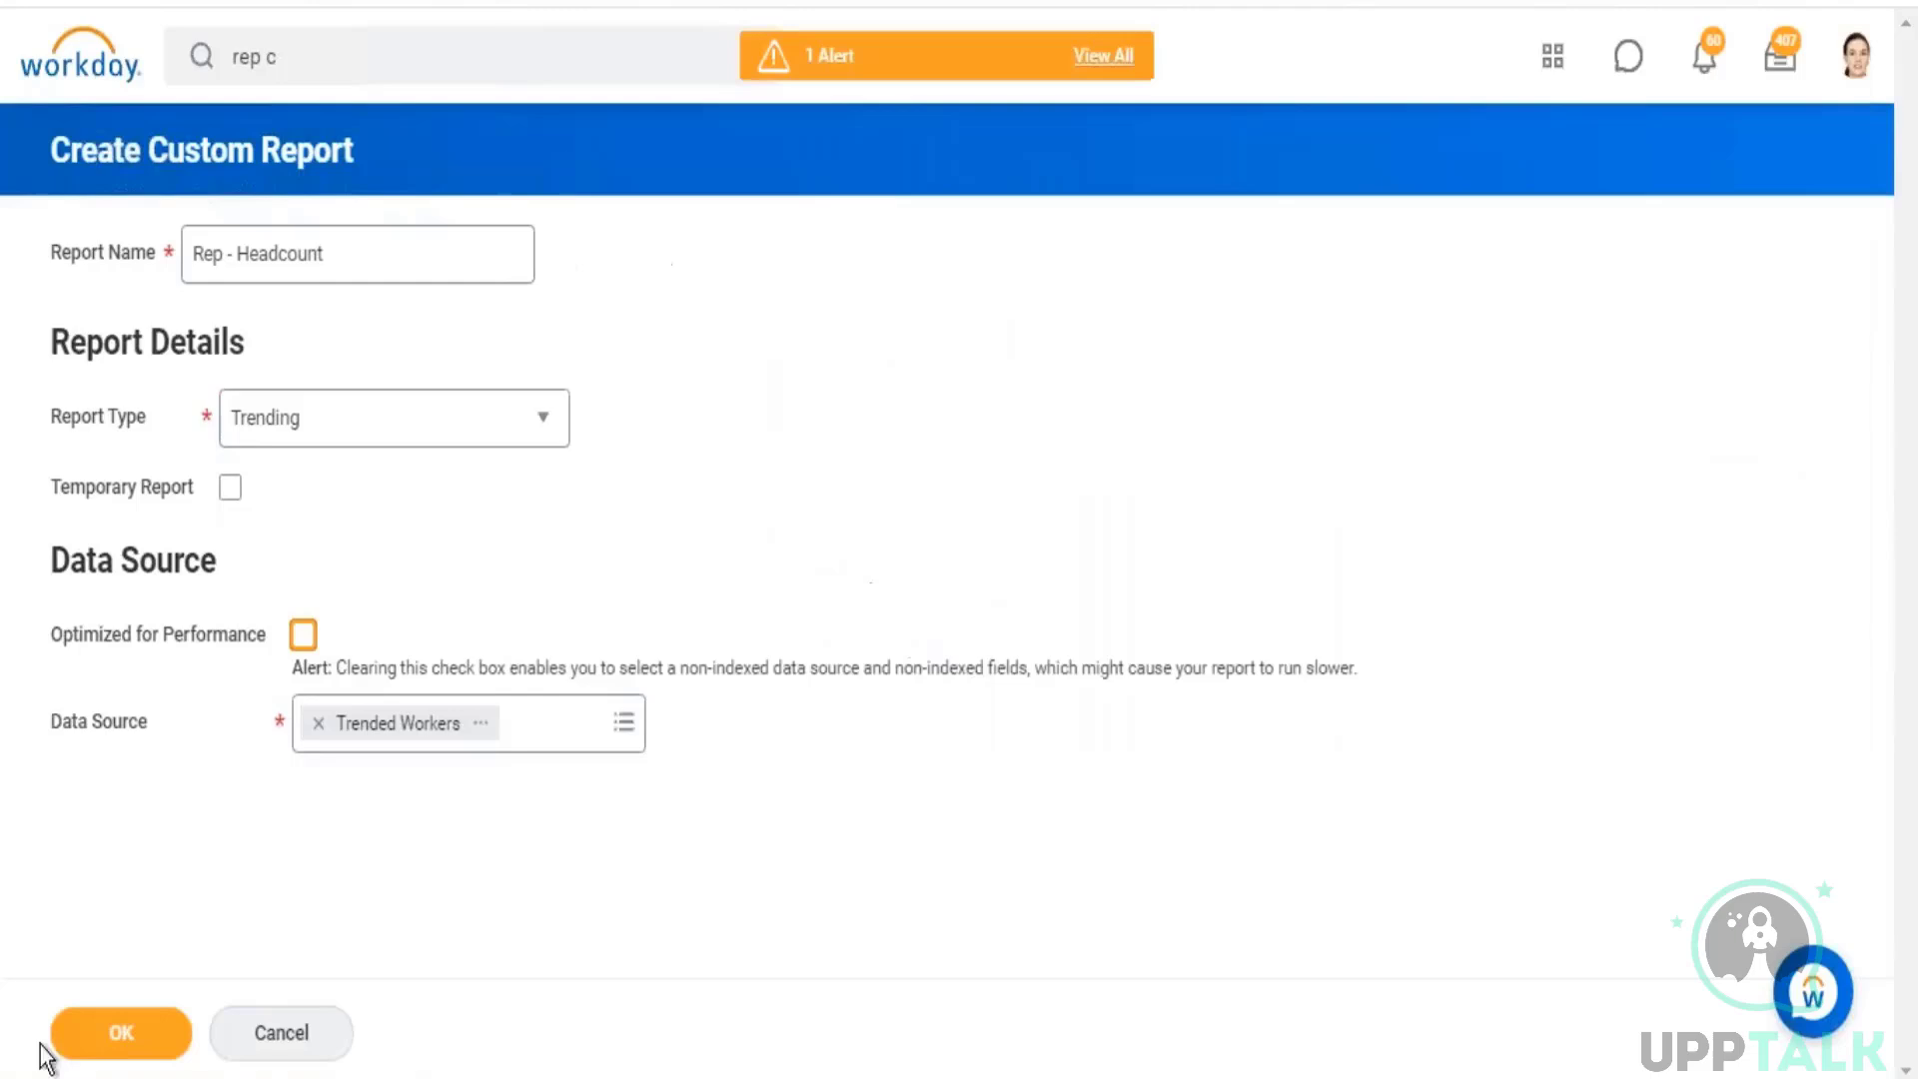
Step: Create the report and examine its time period, column grouping and field summarization settings
left_click(100, 1033)
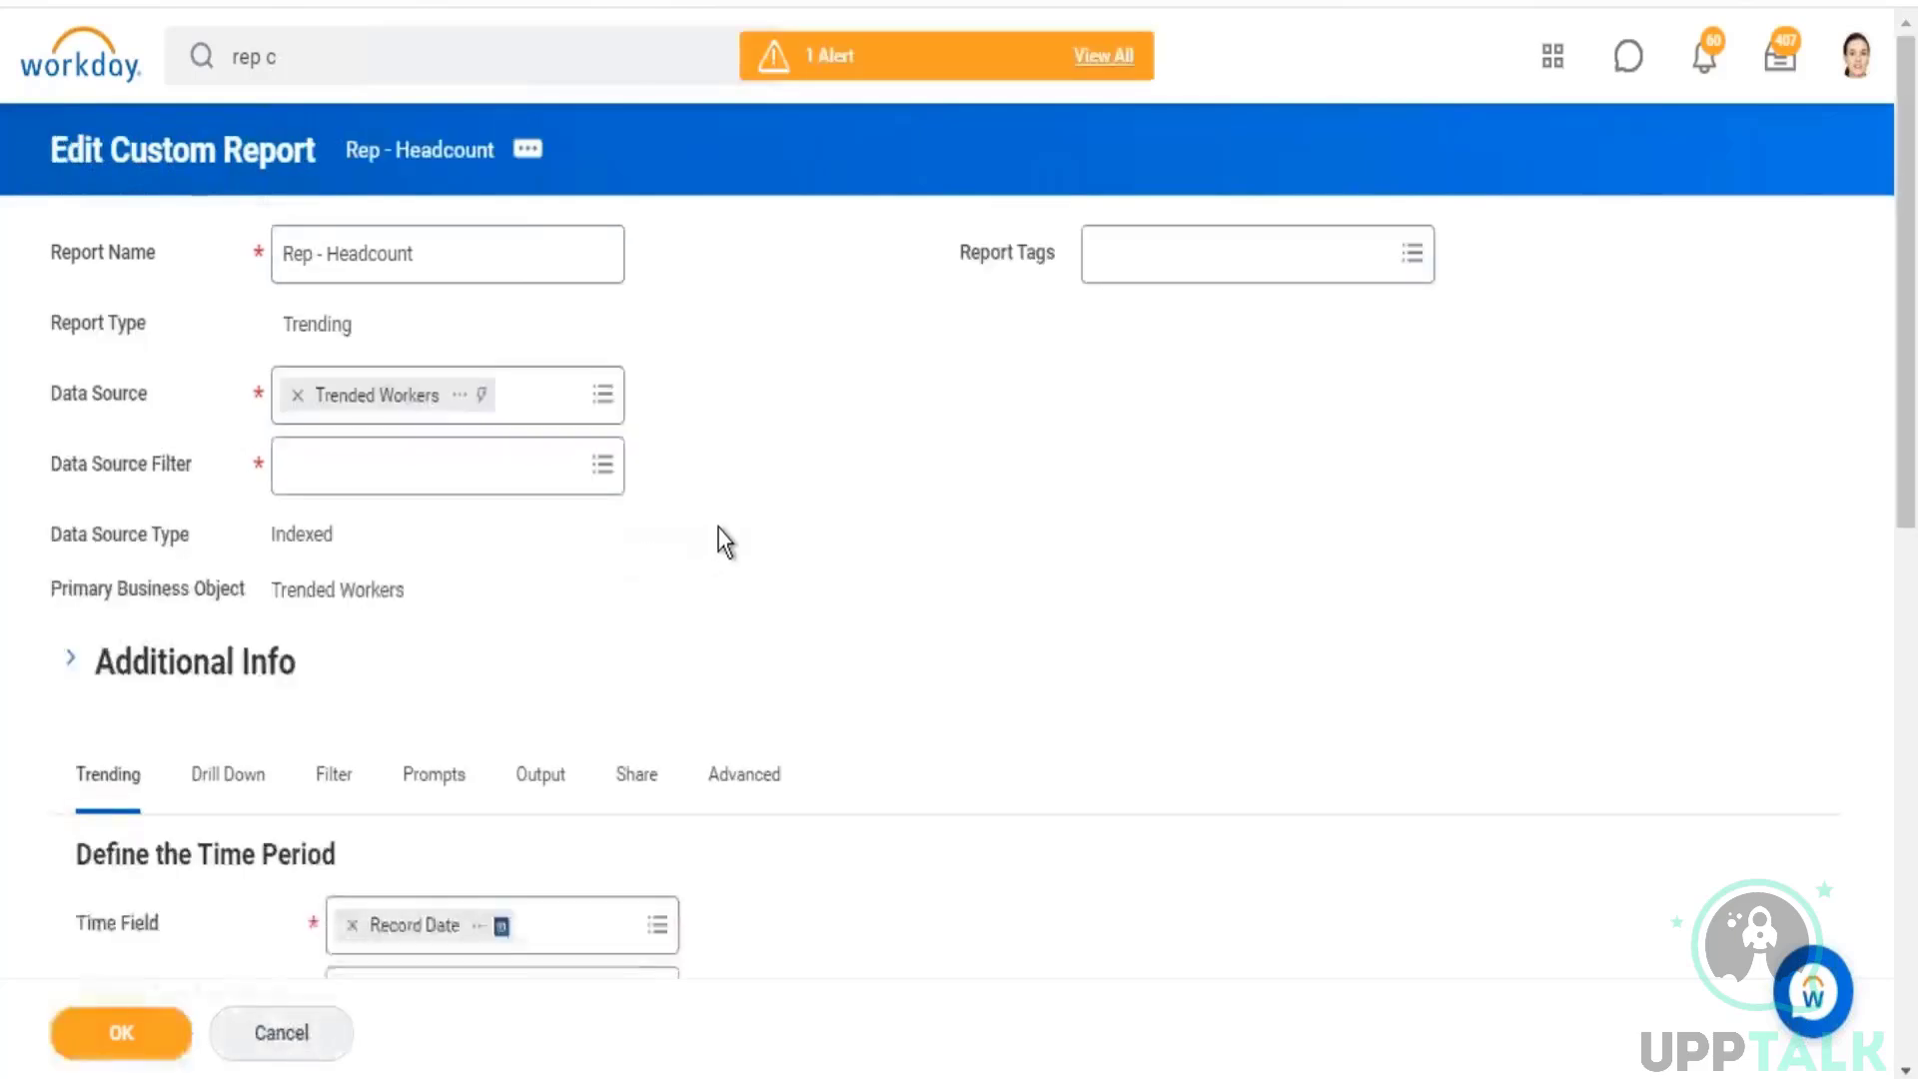
scroll(719, 528, "down", 3)
scroll(724, 527, "down", 3)
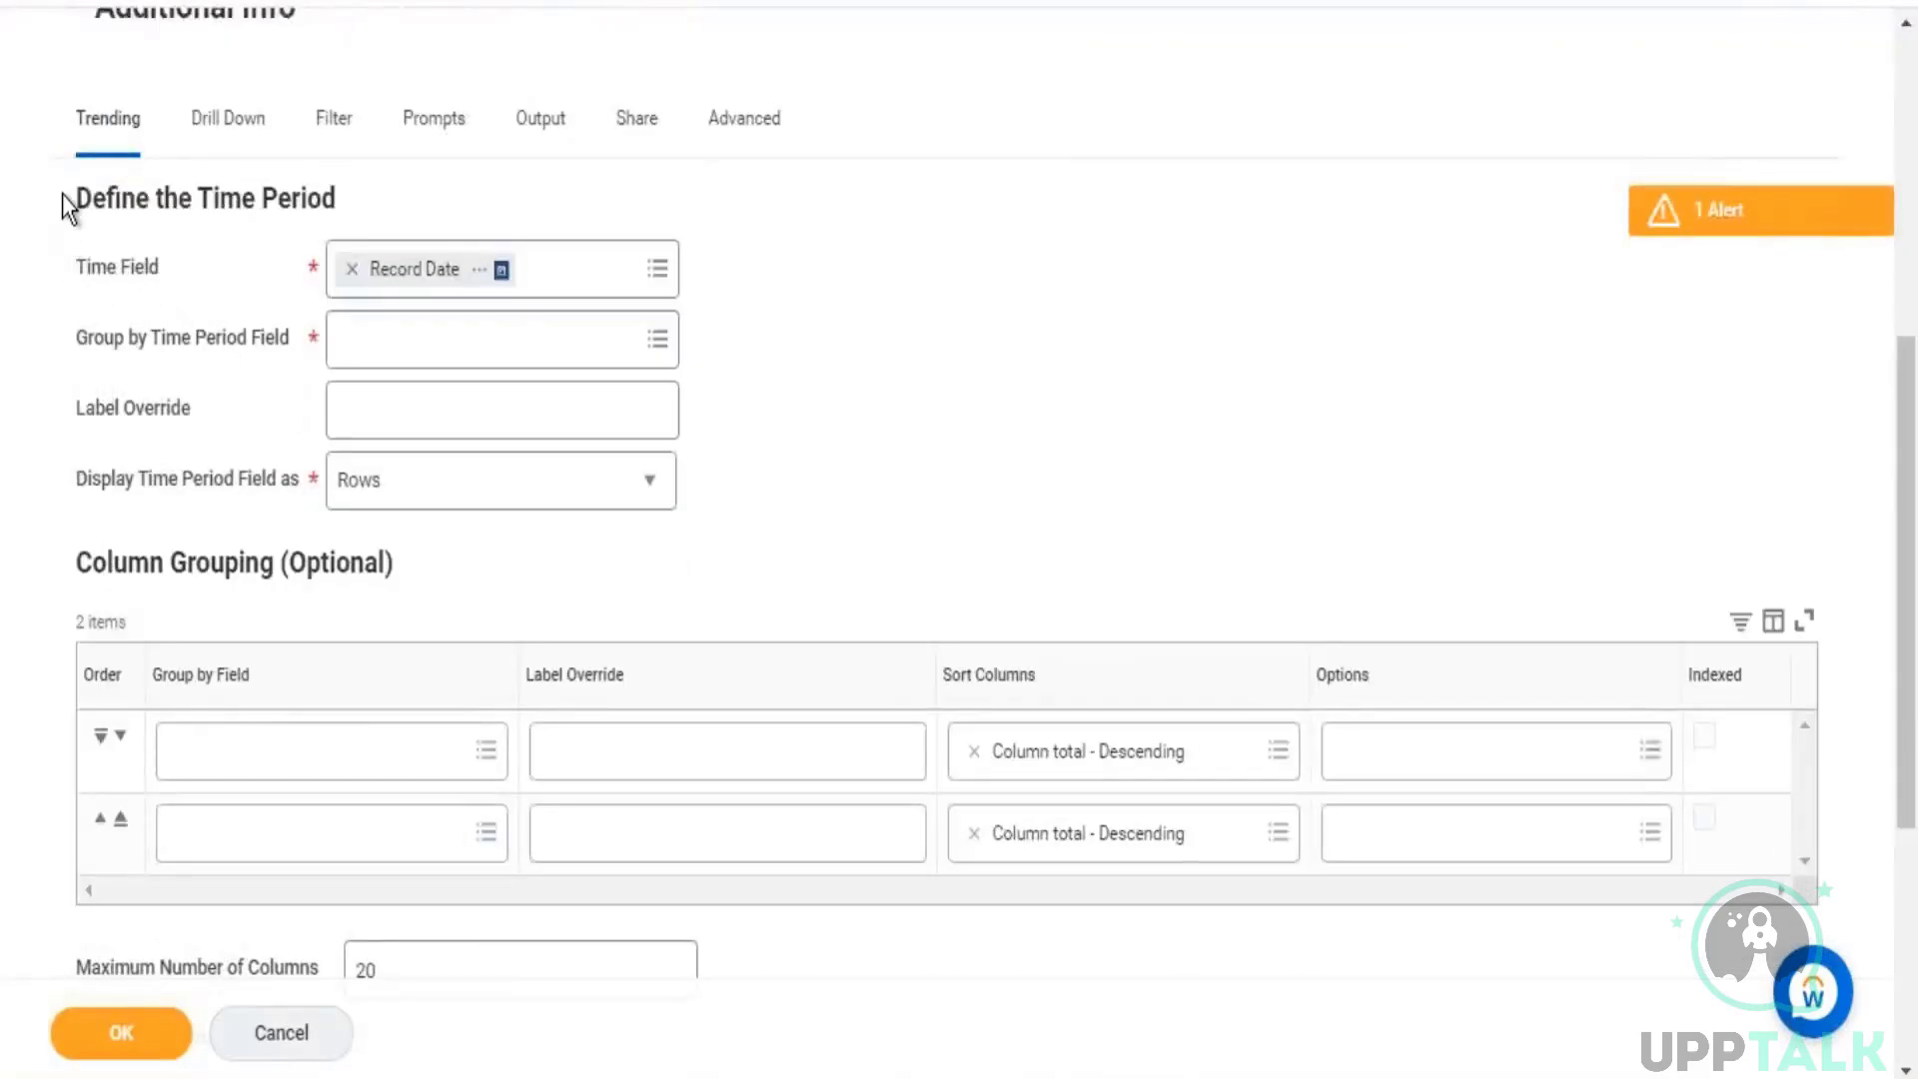
left_click_drag(62, 194, 557, 561)
left_click_drag(150, 563, 430, 575)
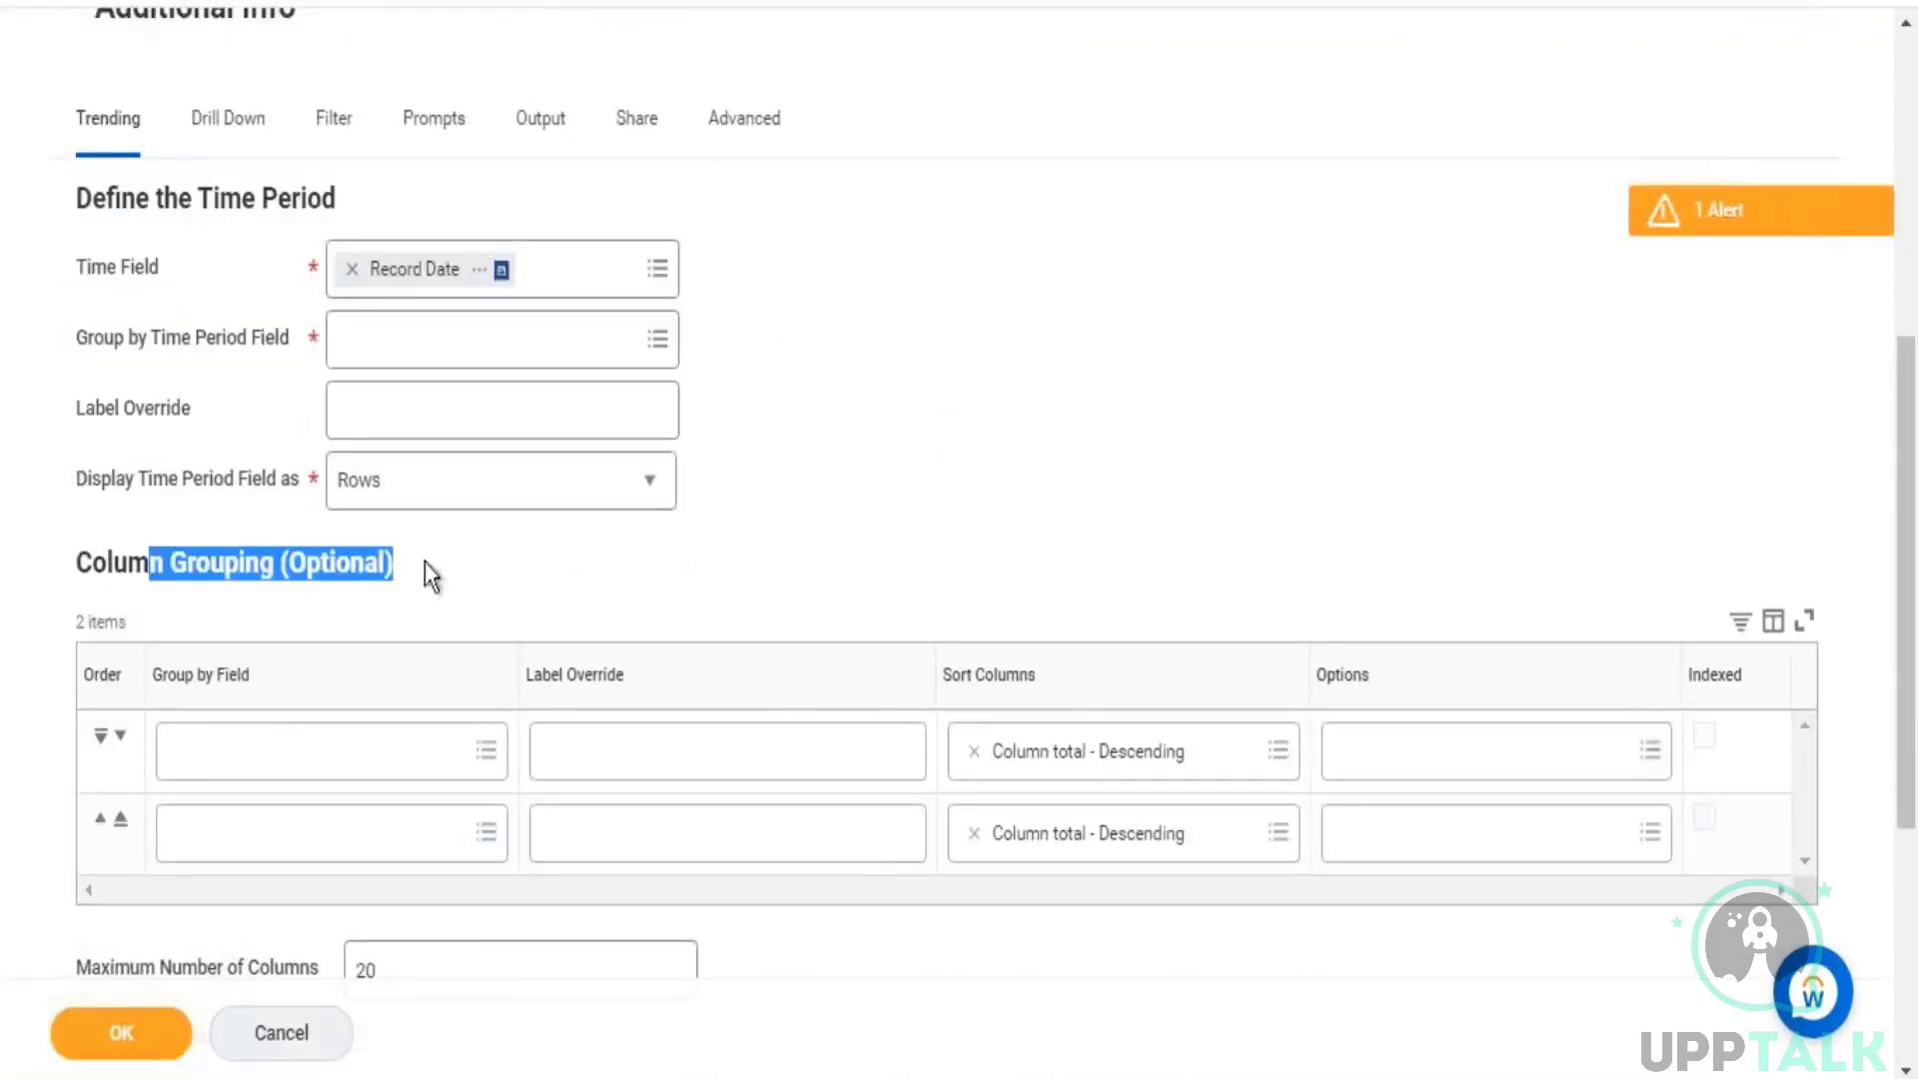
scroll(734, 530, "down", 5)
left_click_drag(275, 606, 500, 611)
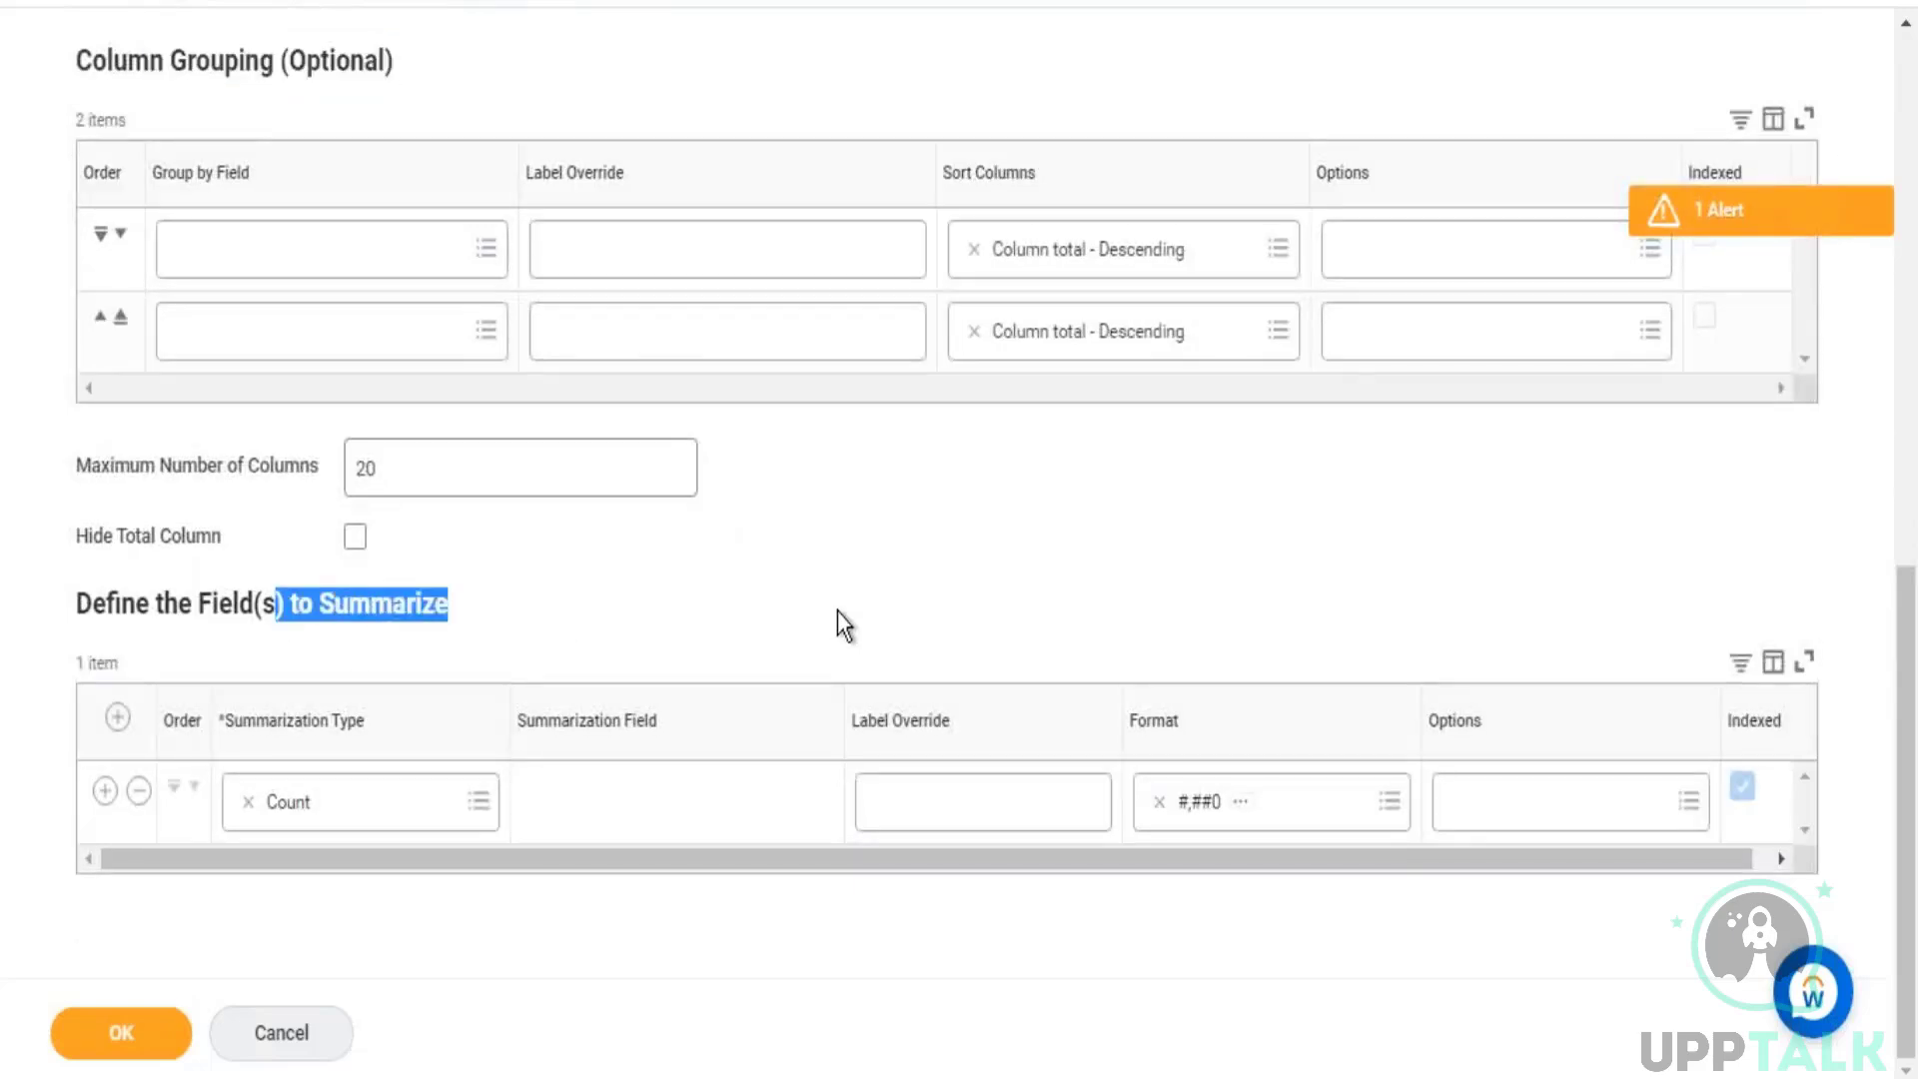
scroll(837, 612, "up", 7)
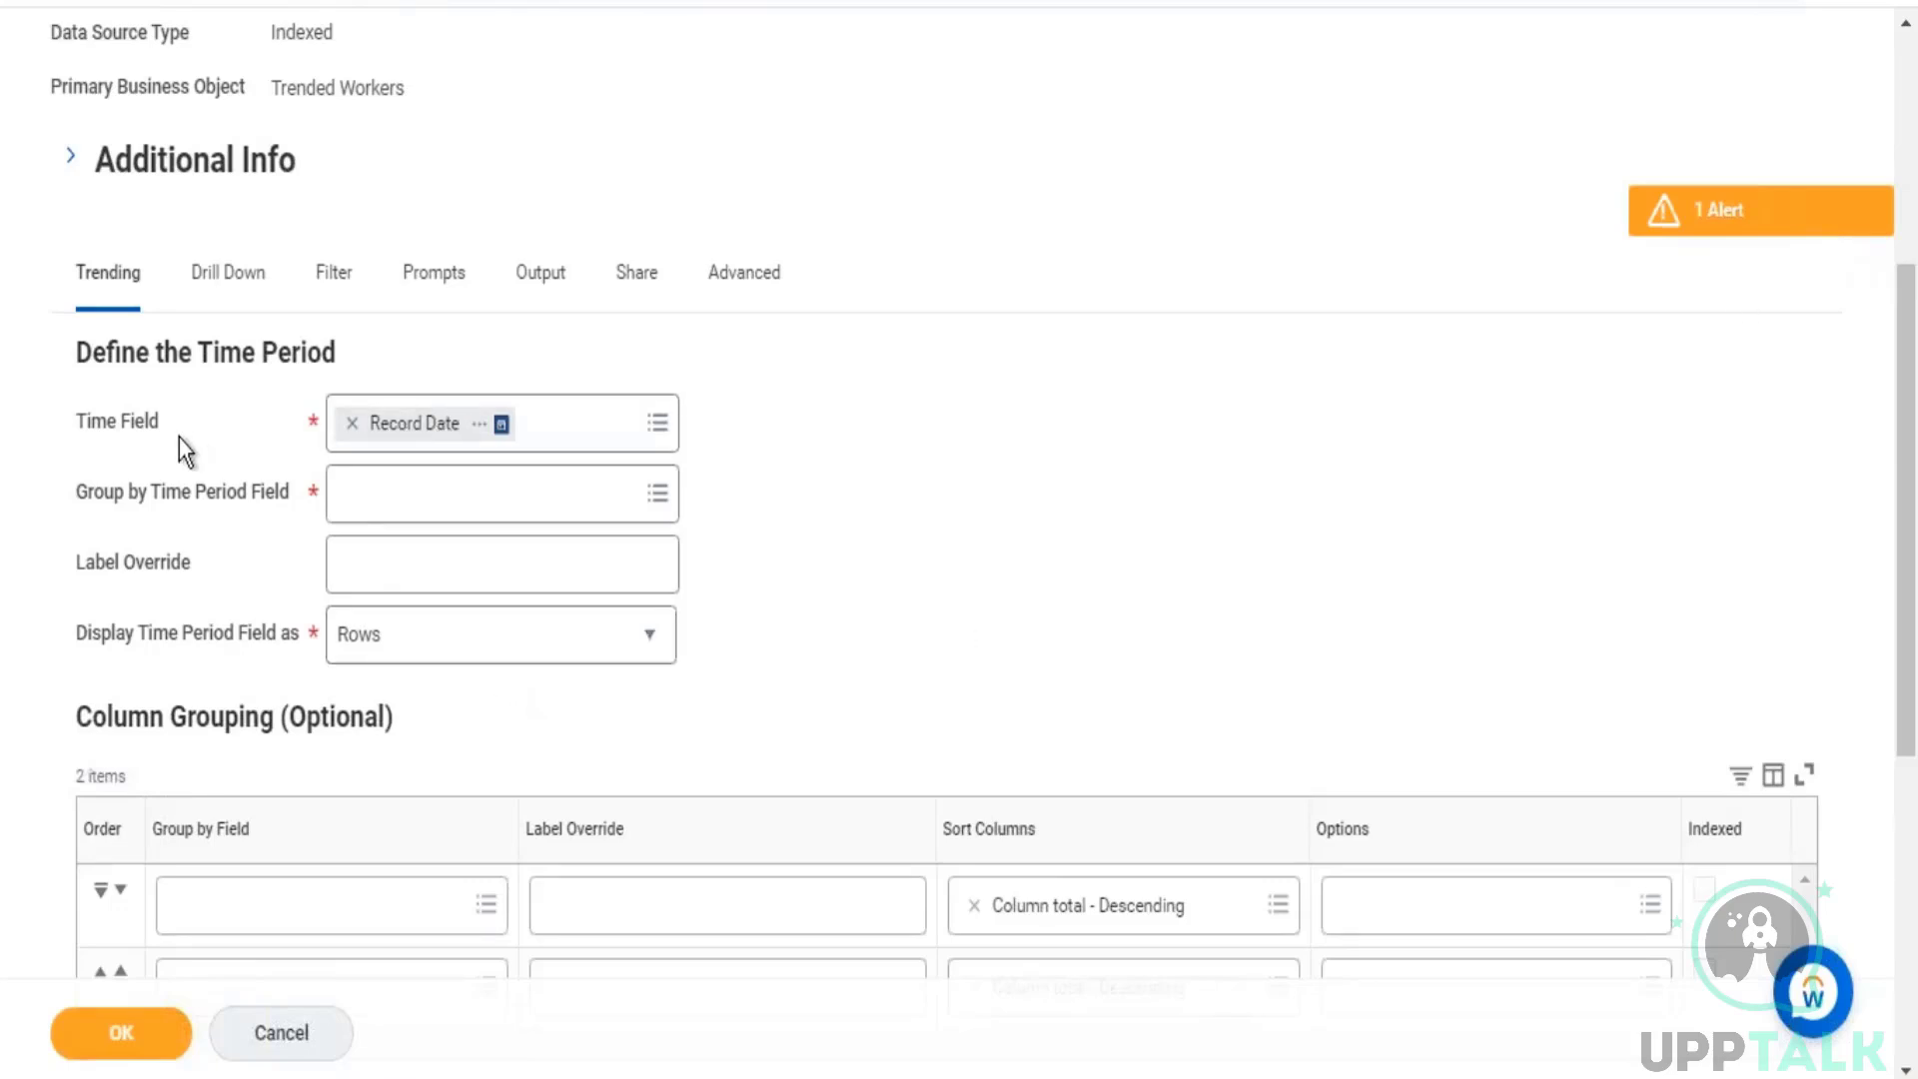
Step: Switch the time period field display to Columns to examine the resulting grouping section, and set it back to Rows
left_click_drag(183, 636, 302, 638)
left_click(665, 652)
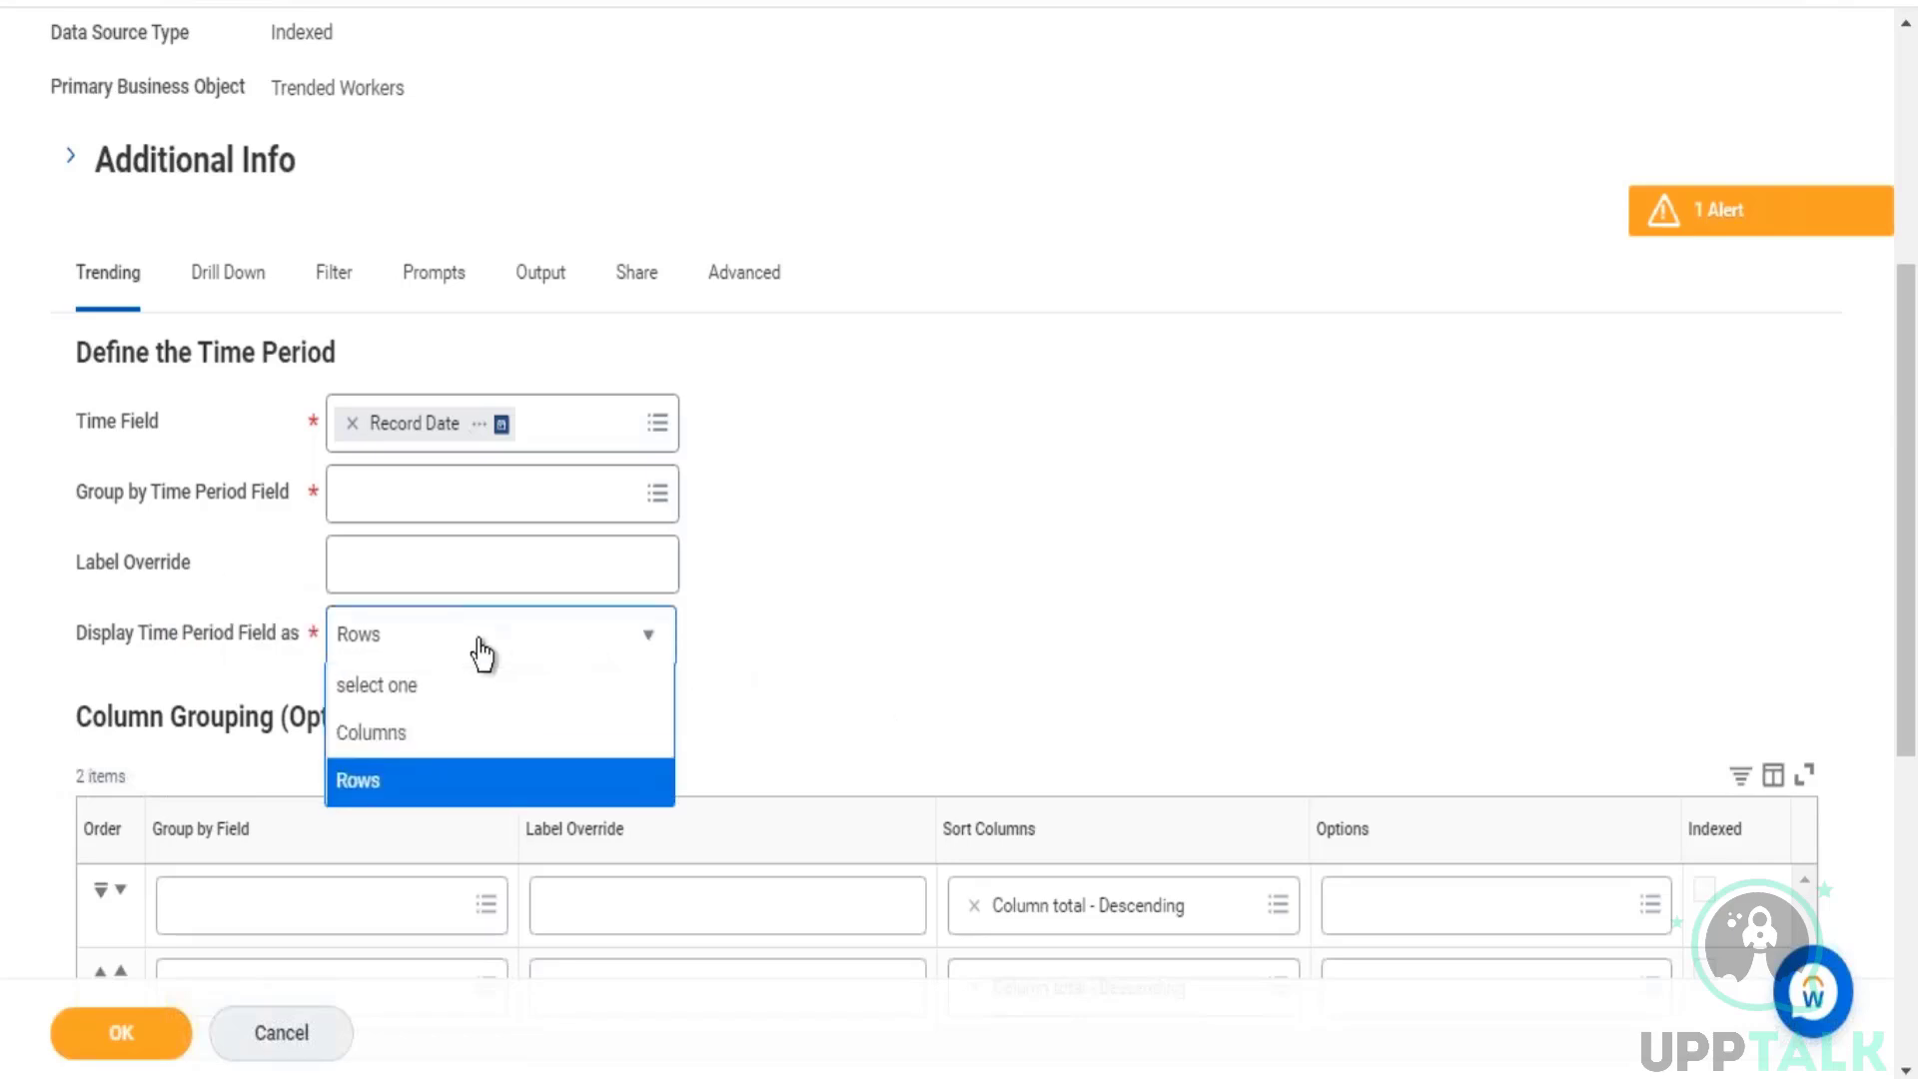
left_click(415, 731)
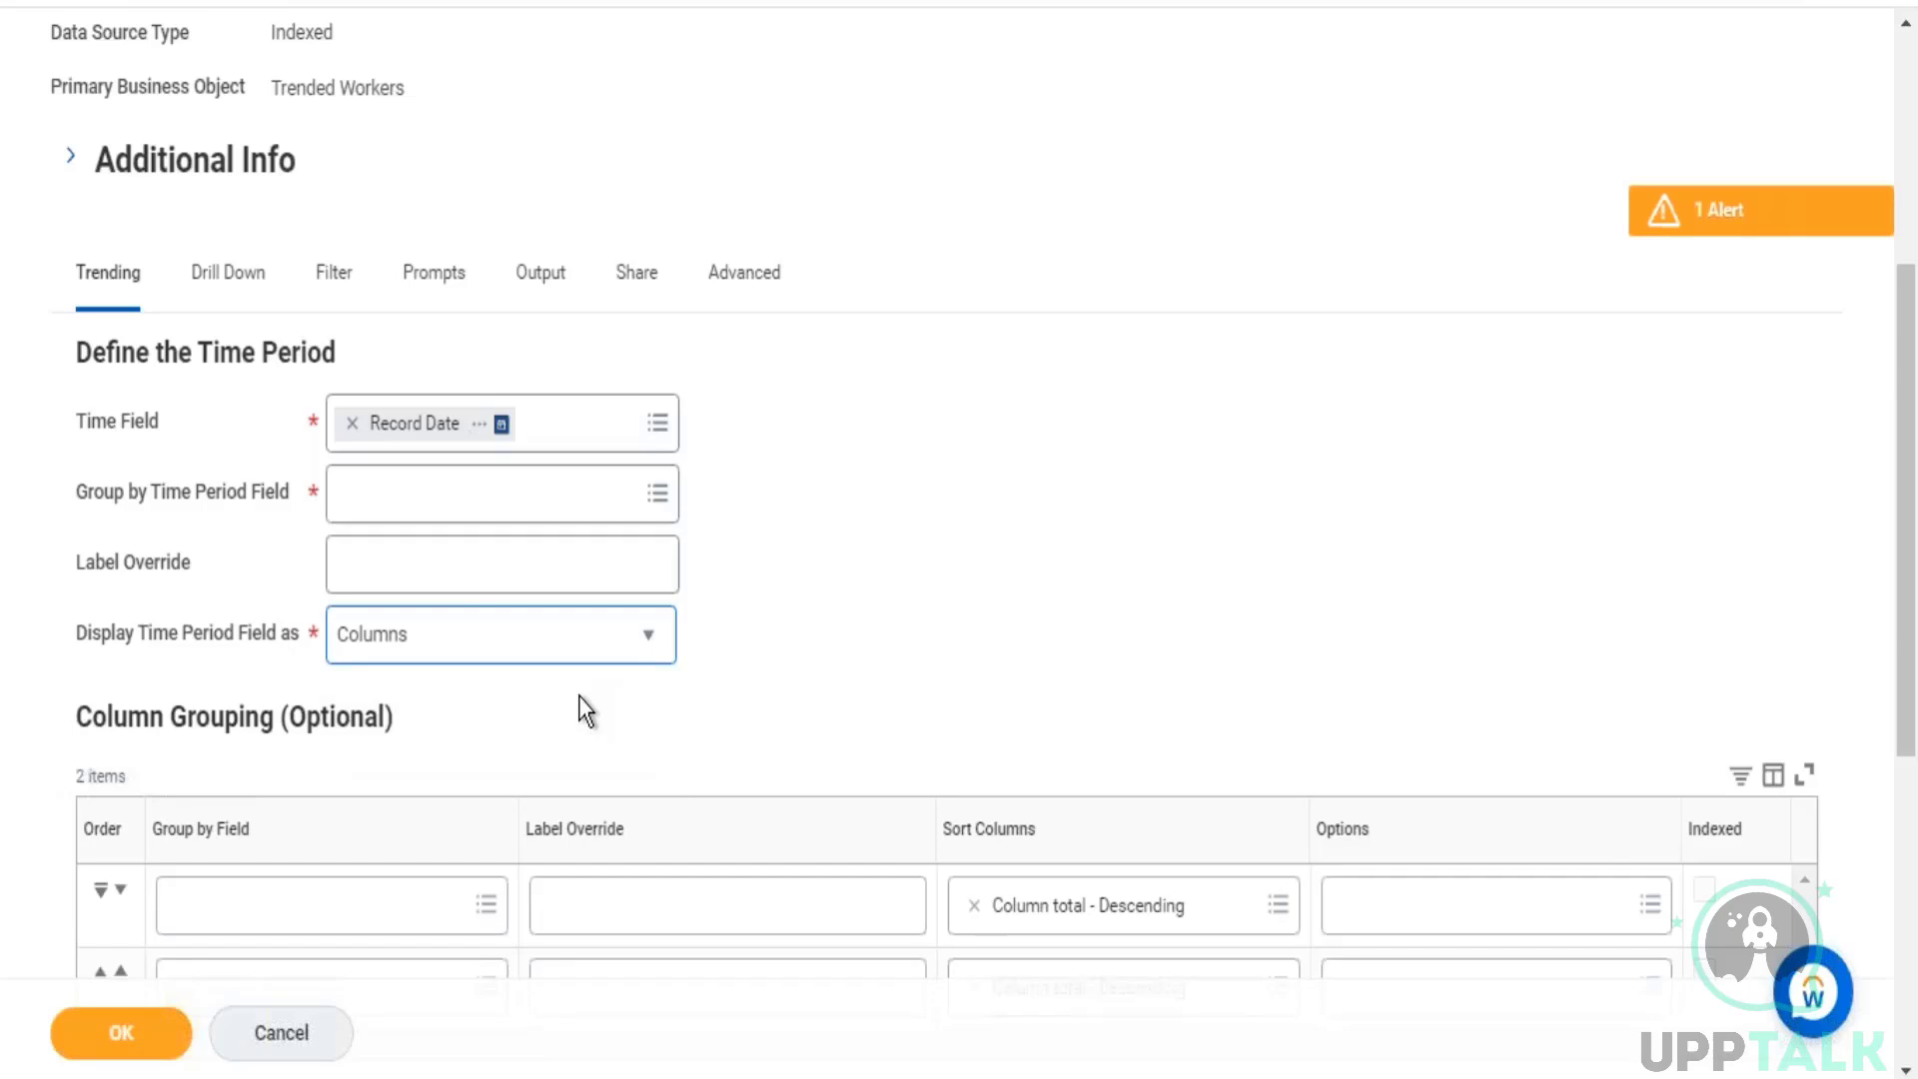
left_click_drag(82, 718, 261, 725)
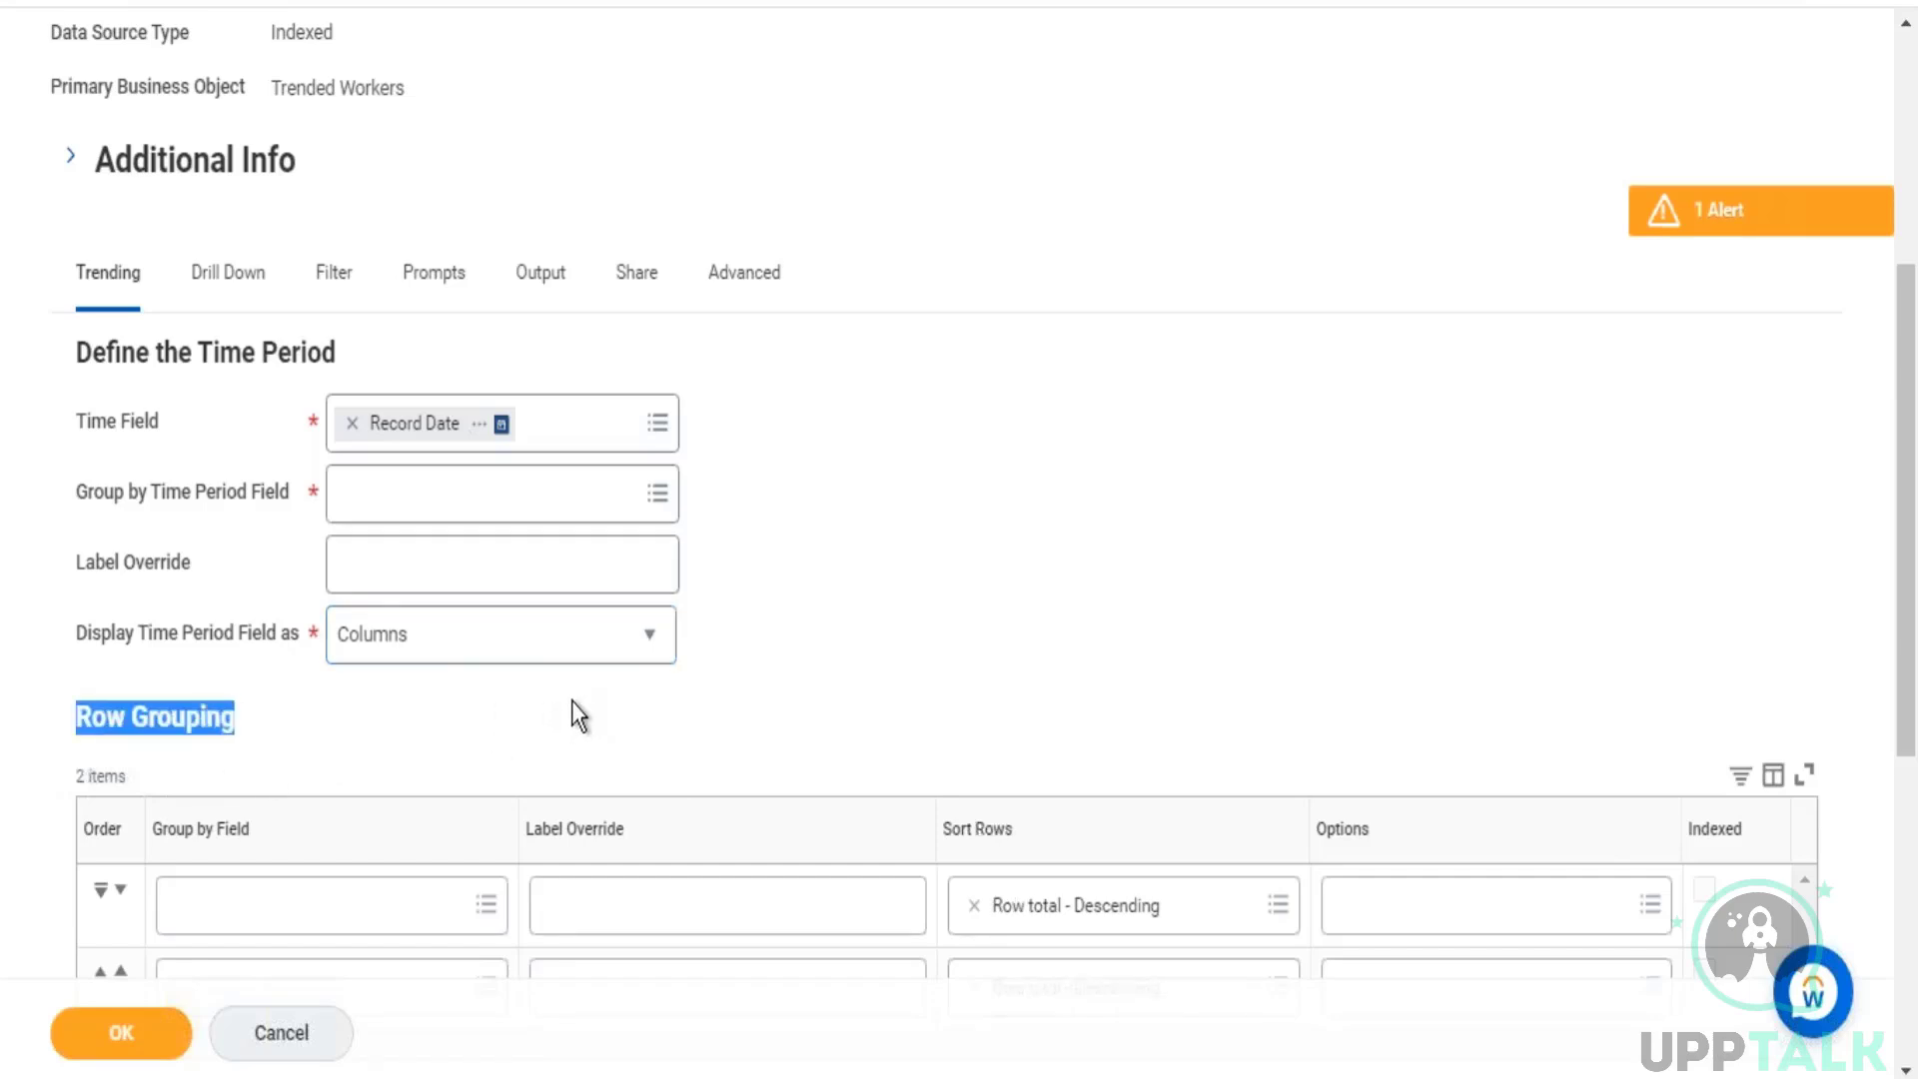
left_click(652, 659)
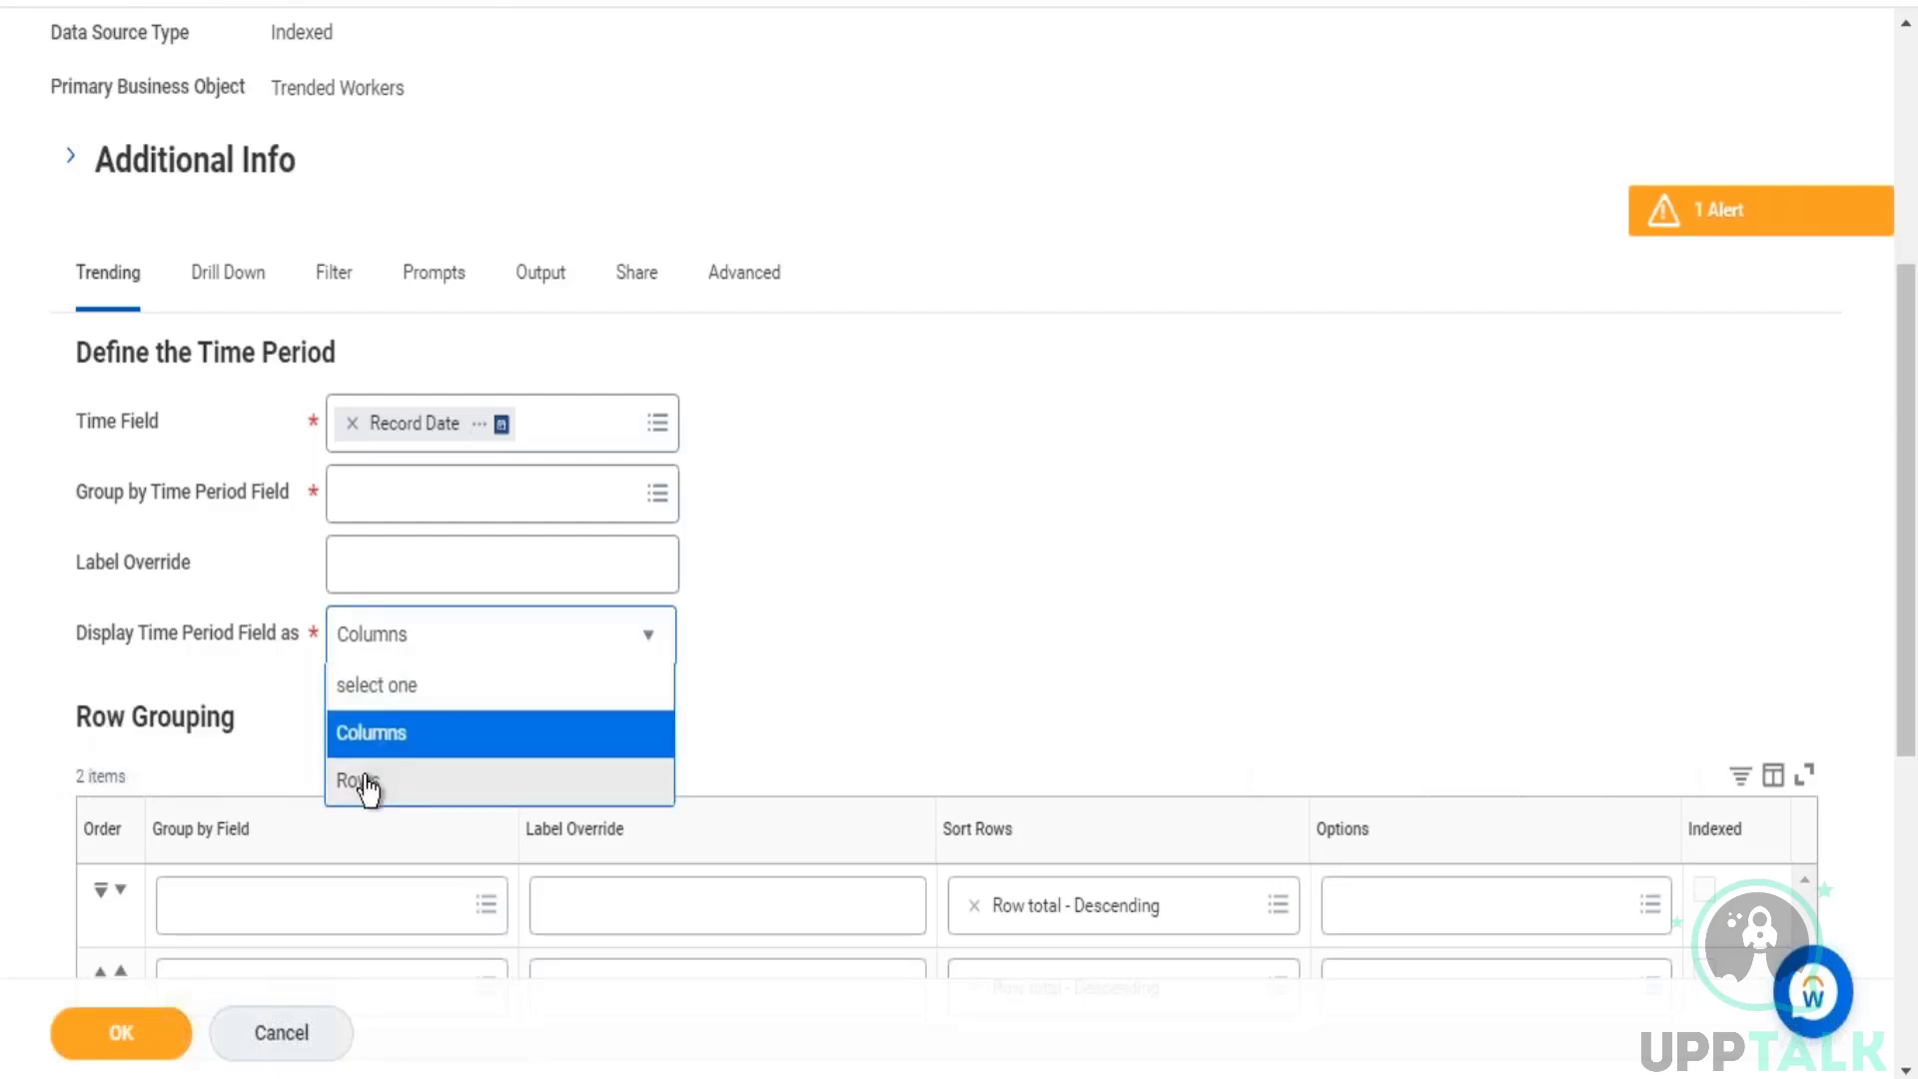
left_click(369, 784)
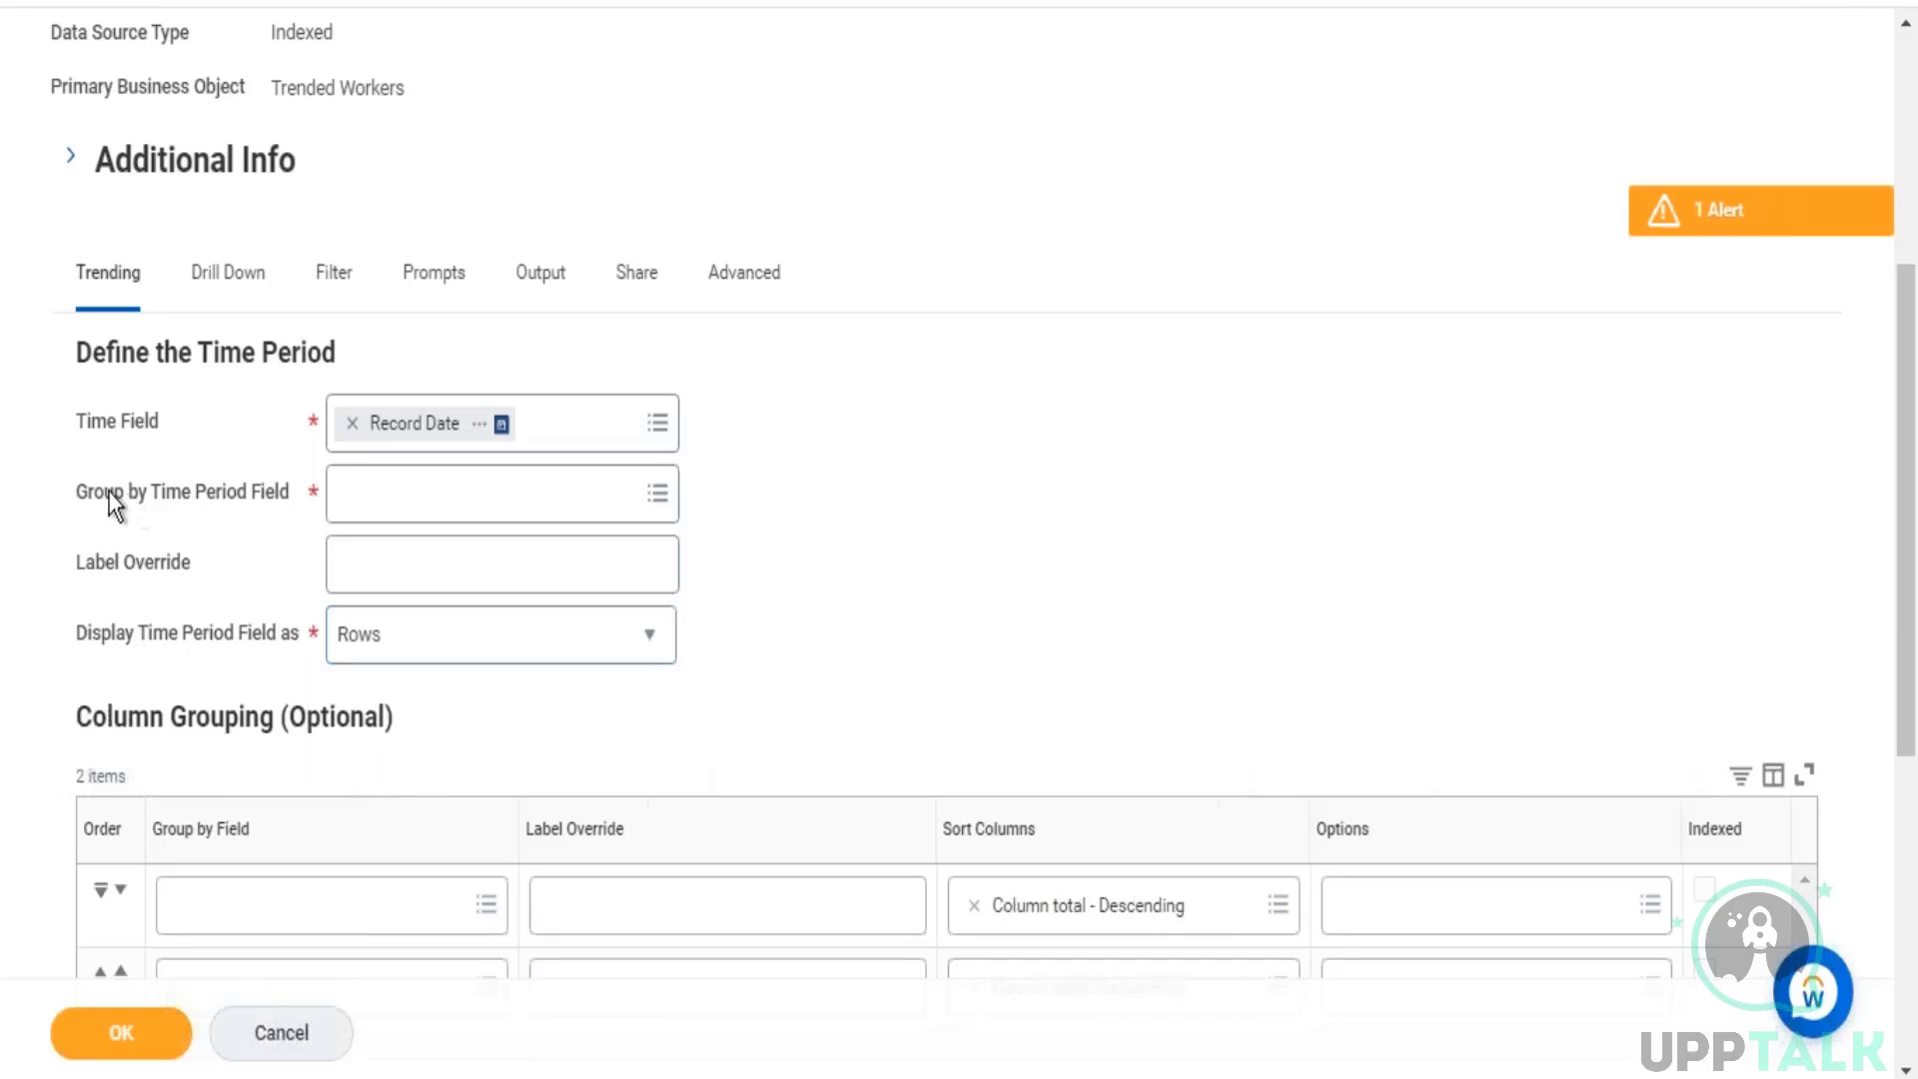
Step: Set the Group by Time Period Field to Year-Quarter
left_click_drag(110, 494, 266, 494)
left_click(656, 497)
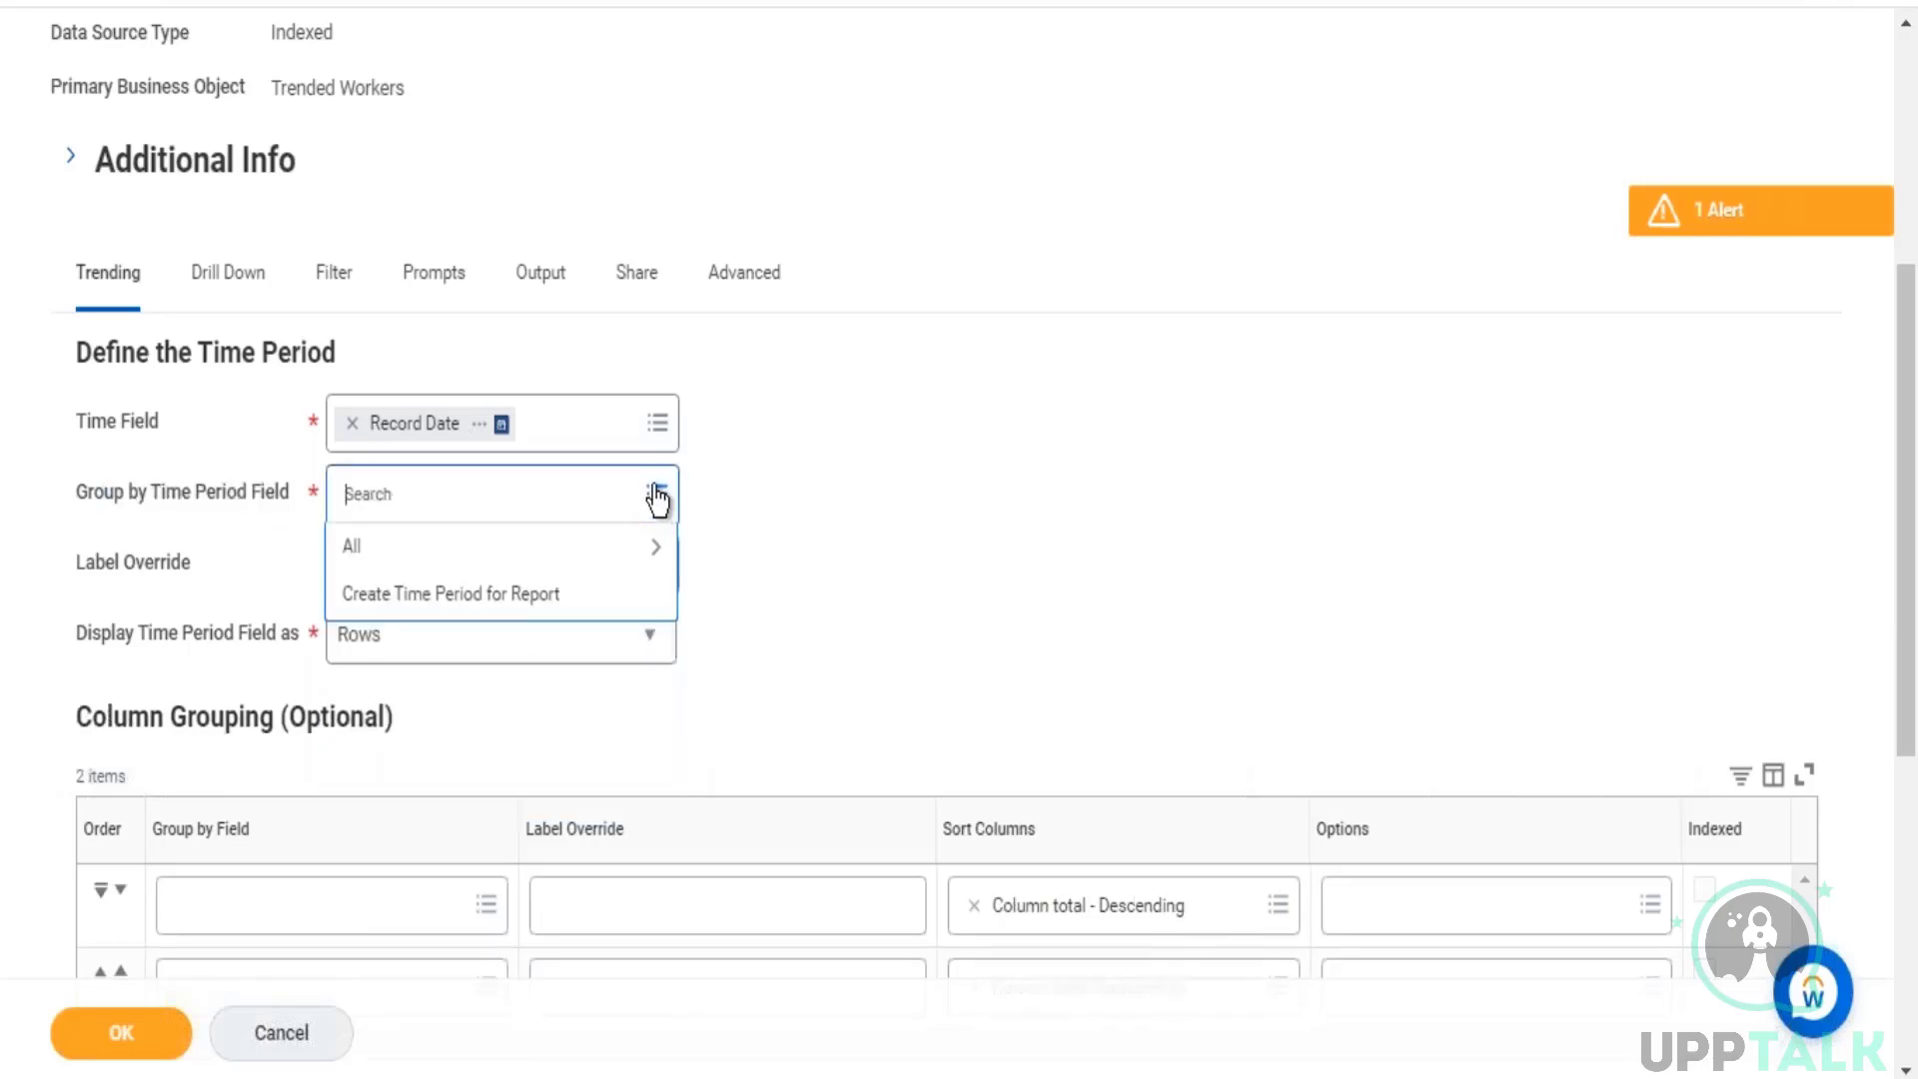
left_click(599, 550)
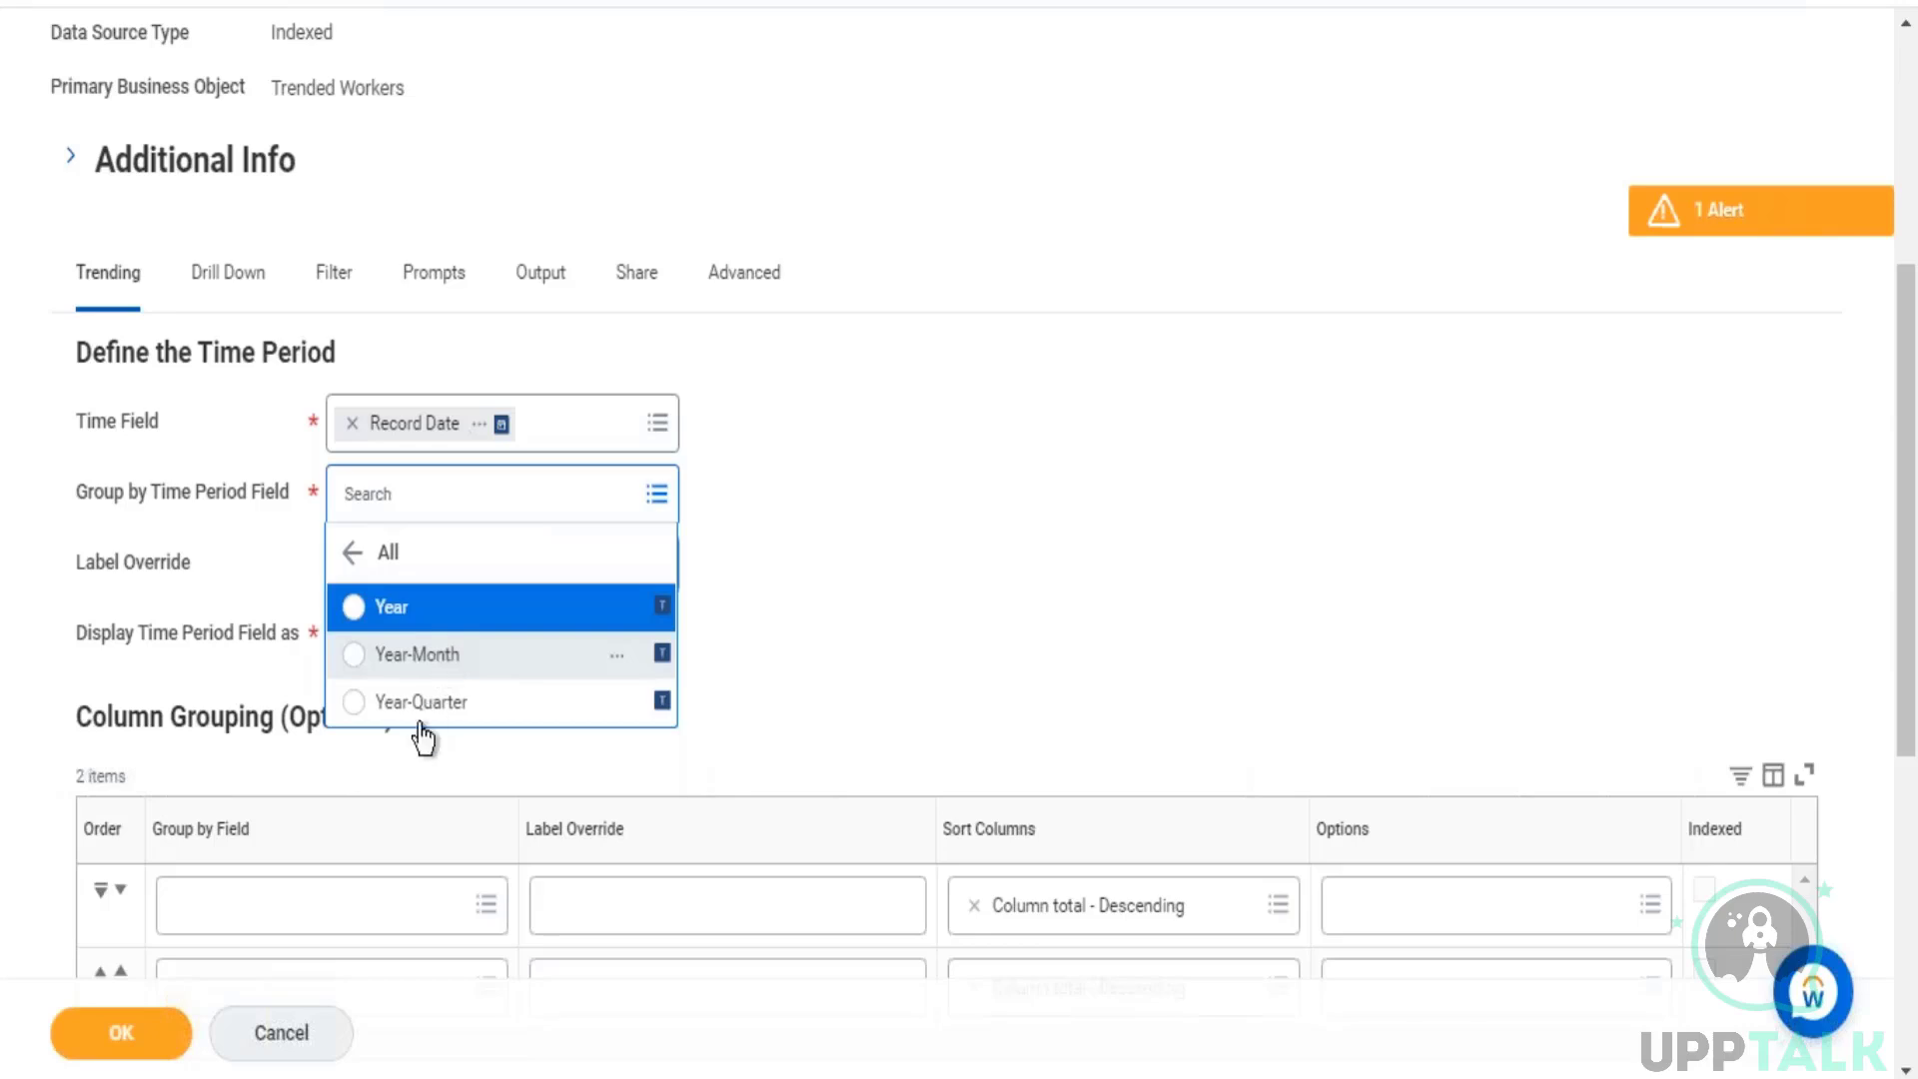
left_click(568, 698)
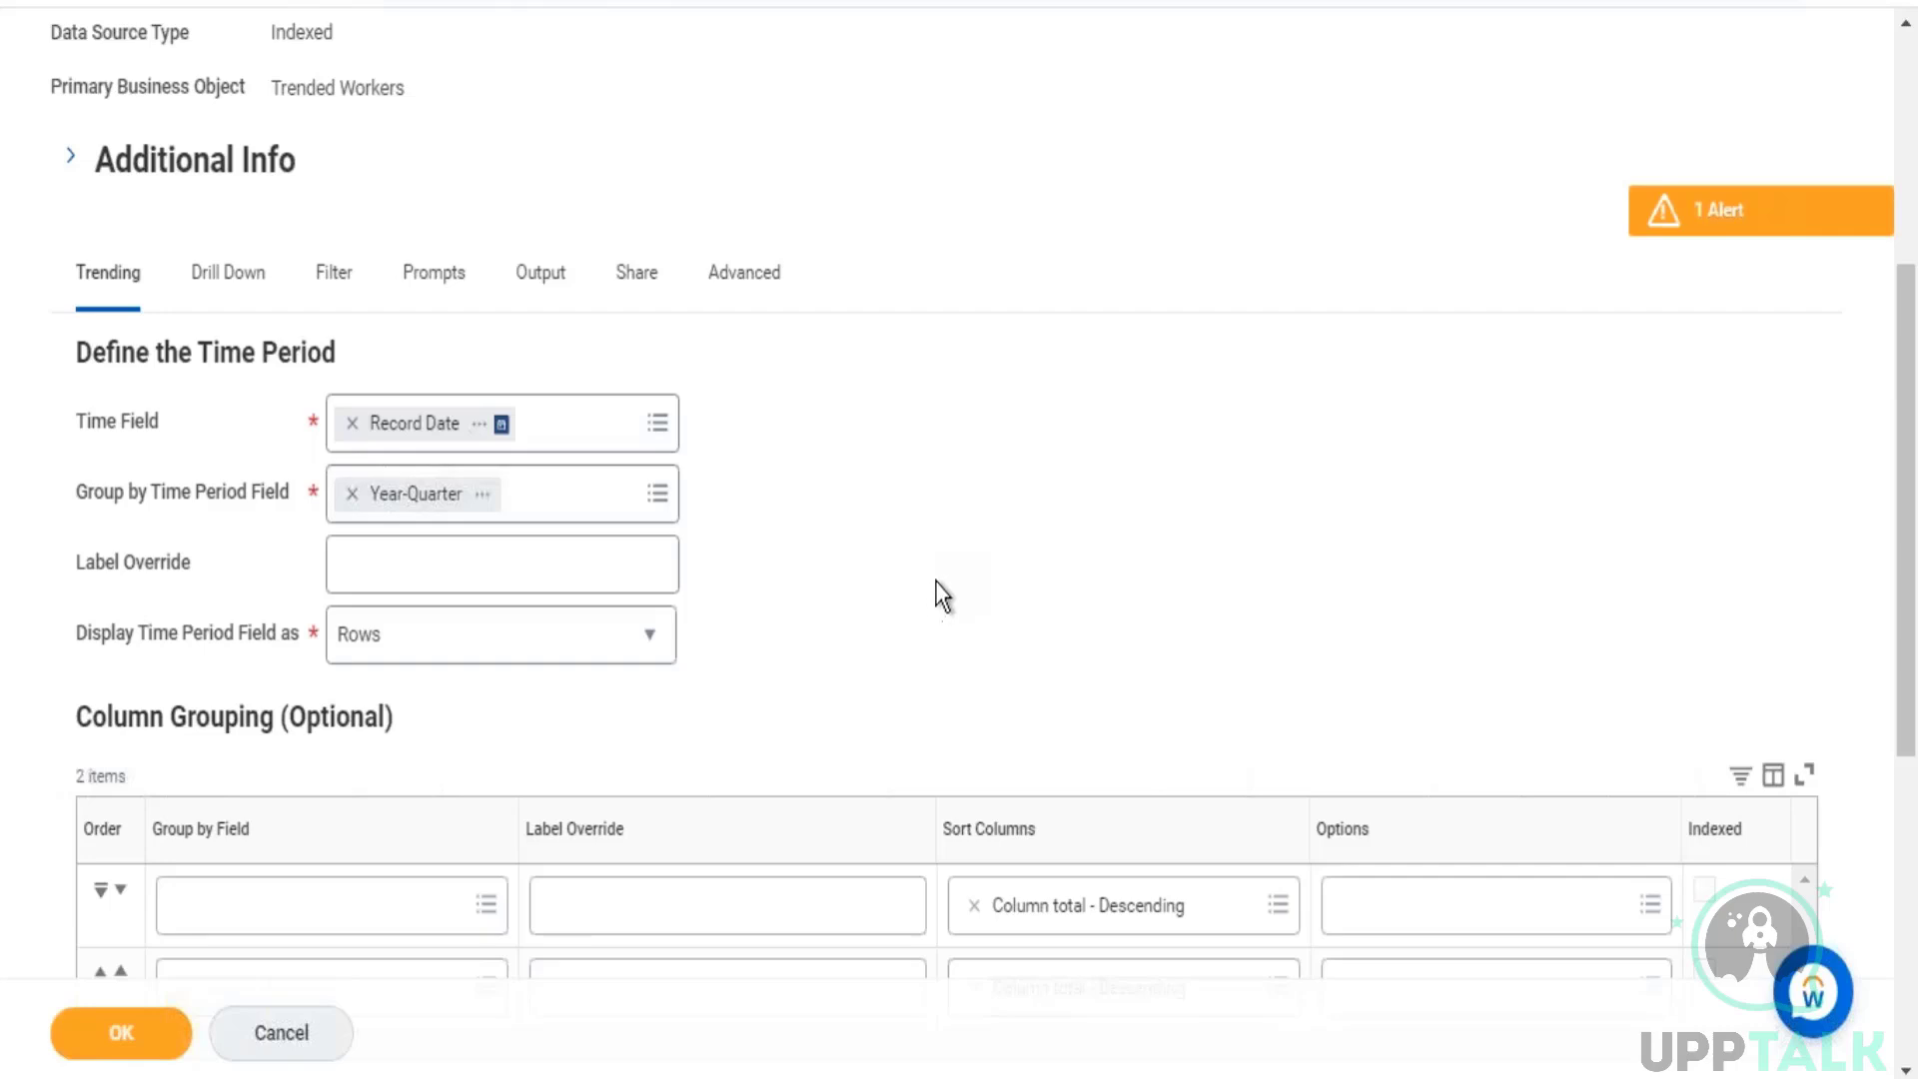
Step: Review the Trended Workers data source description for how far back its worker activity data goes, and close the details
scroll(1023, 459, "up", 3)
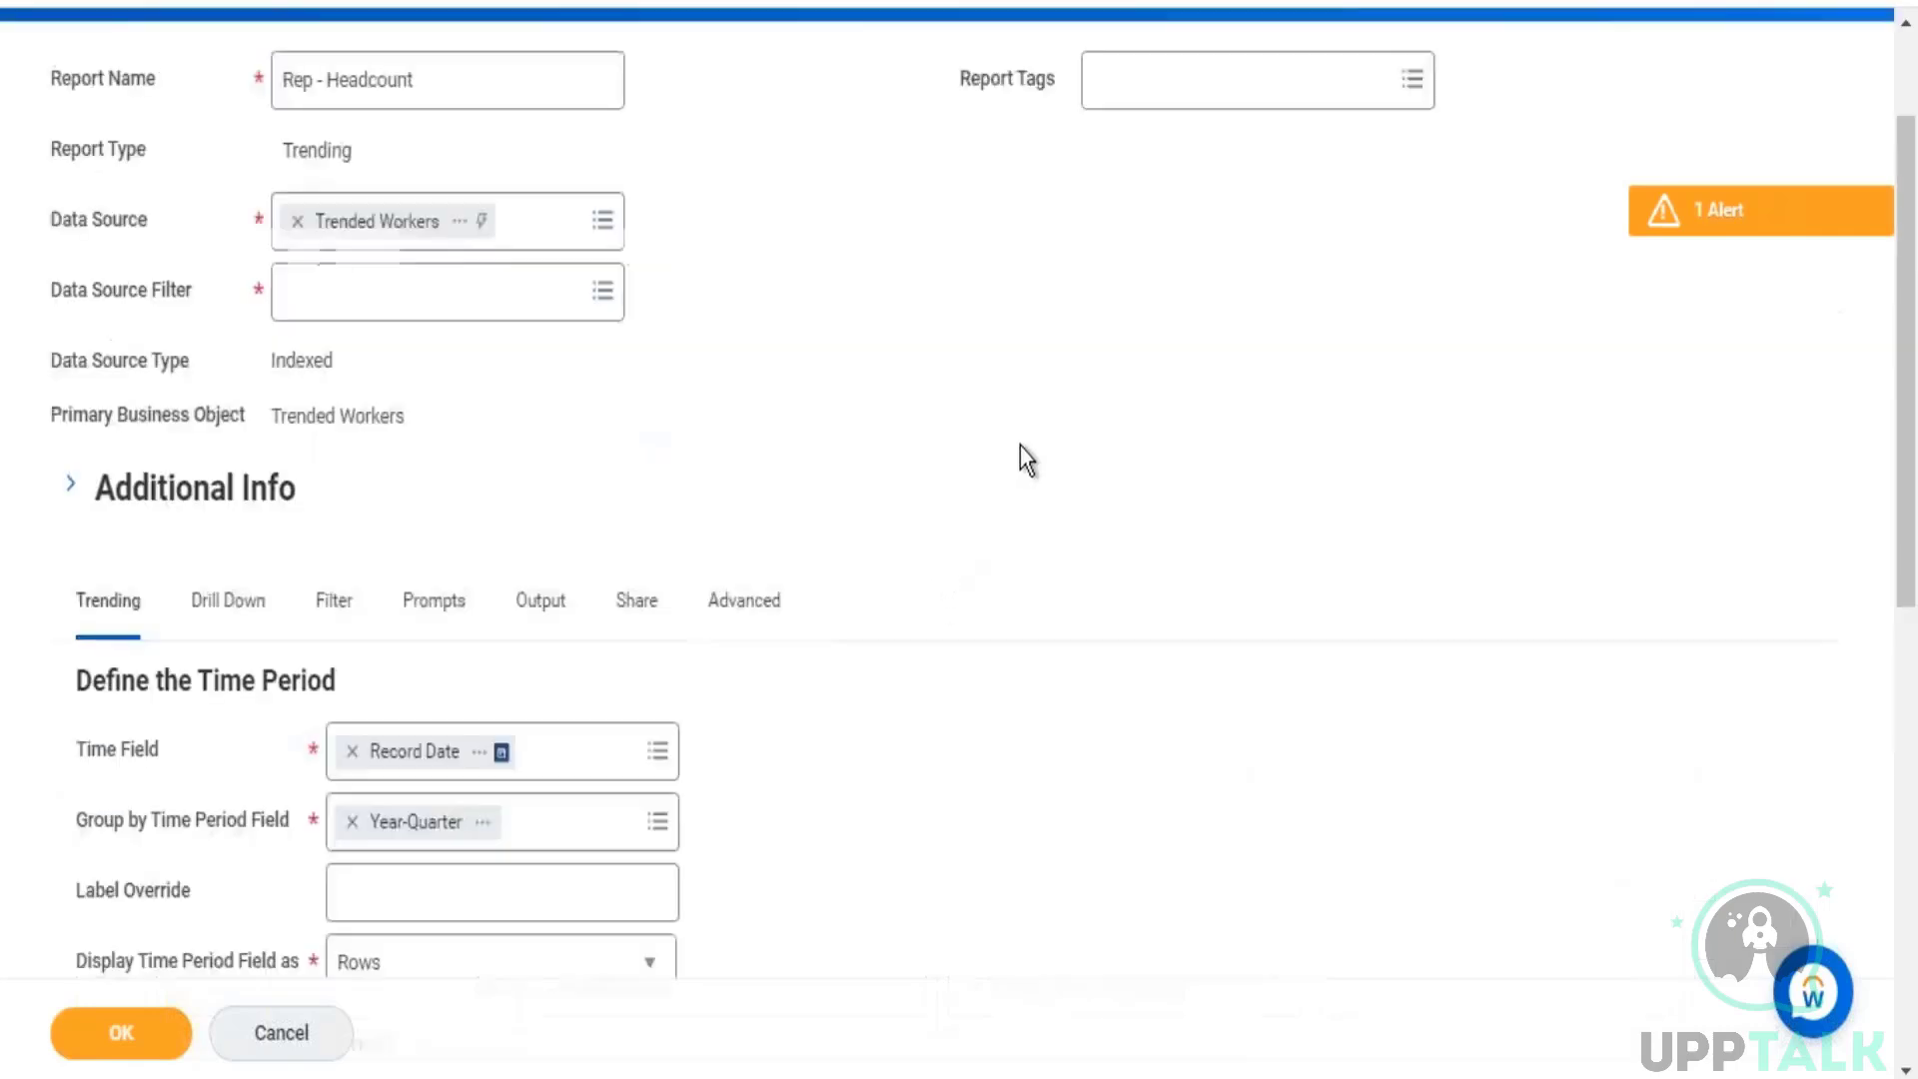
left_click(459, 221)
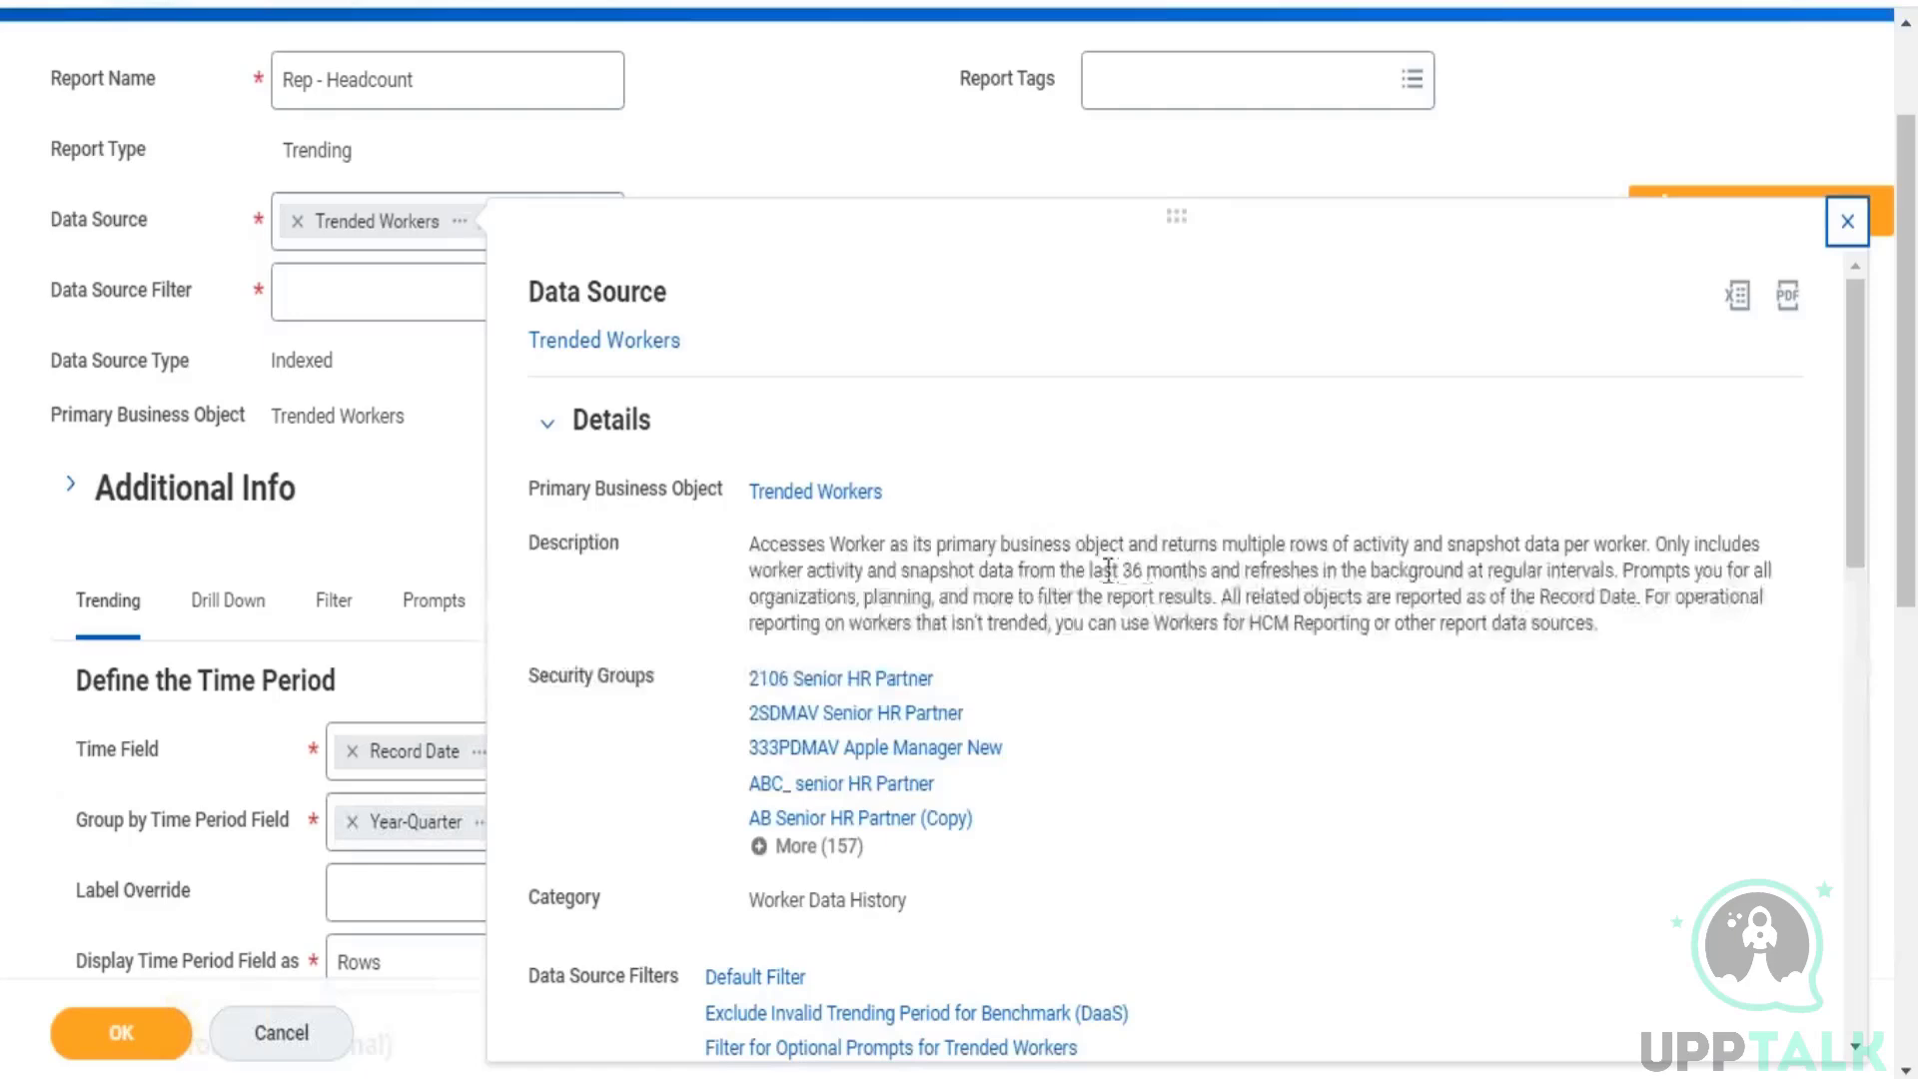
left_click_drag(1107, 571, 780, 544)
left_click(1624, 634)
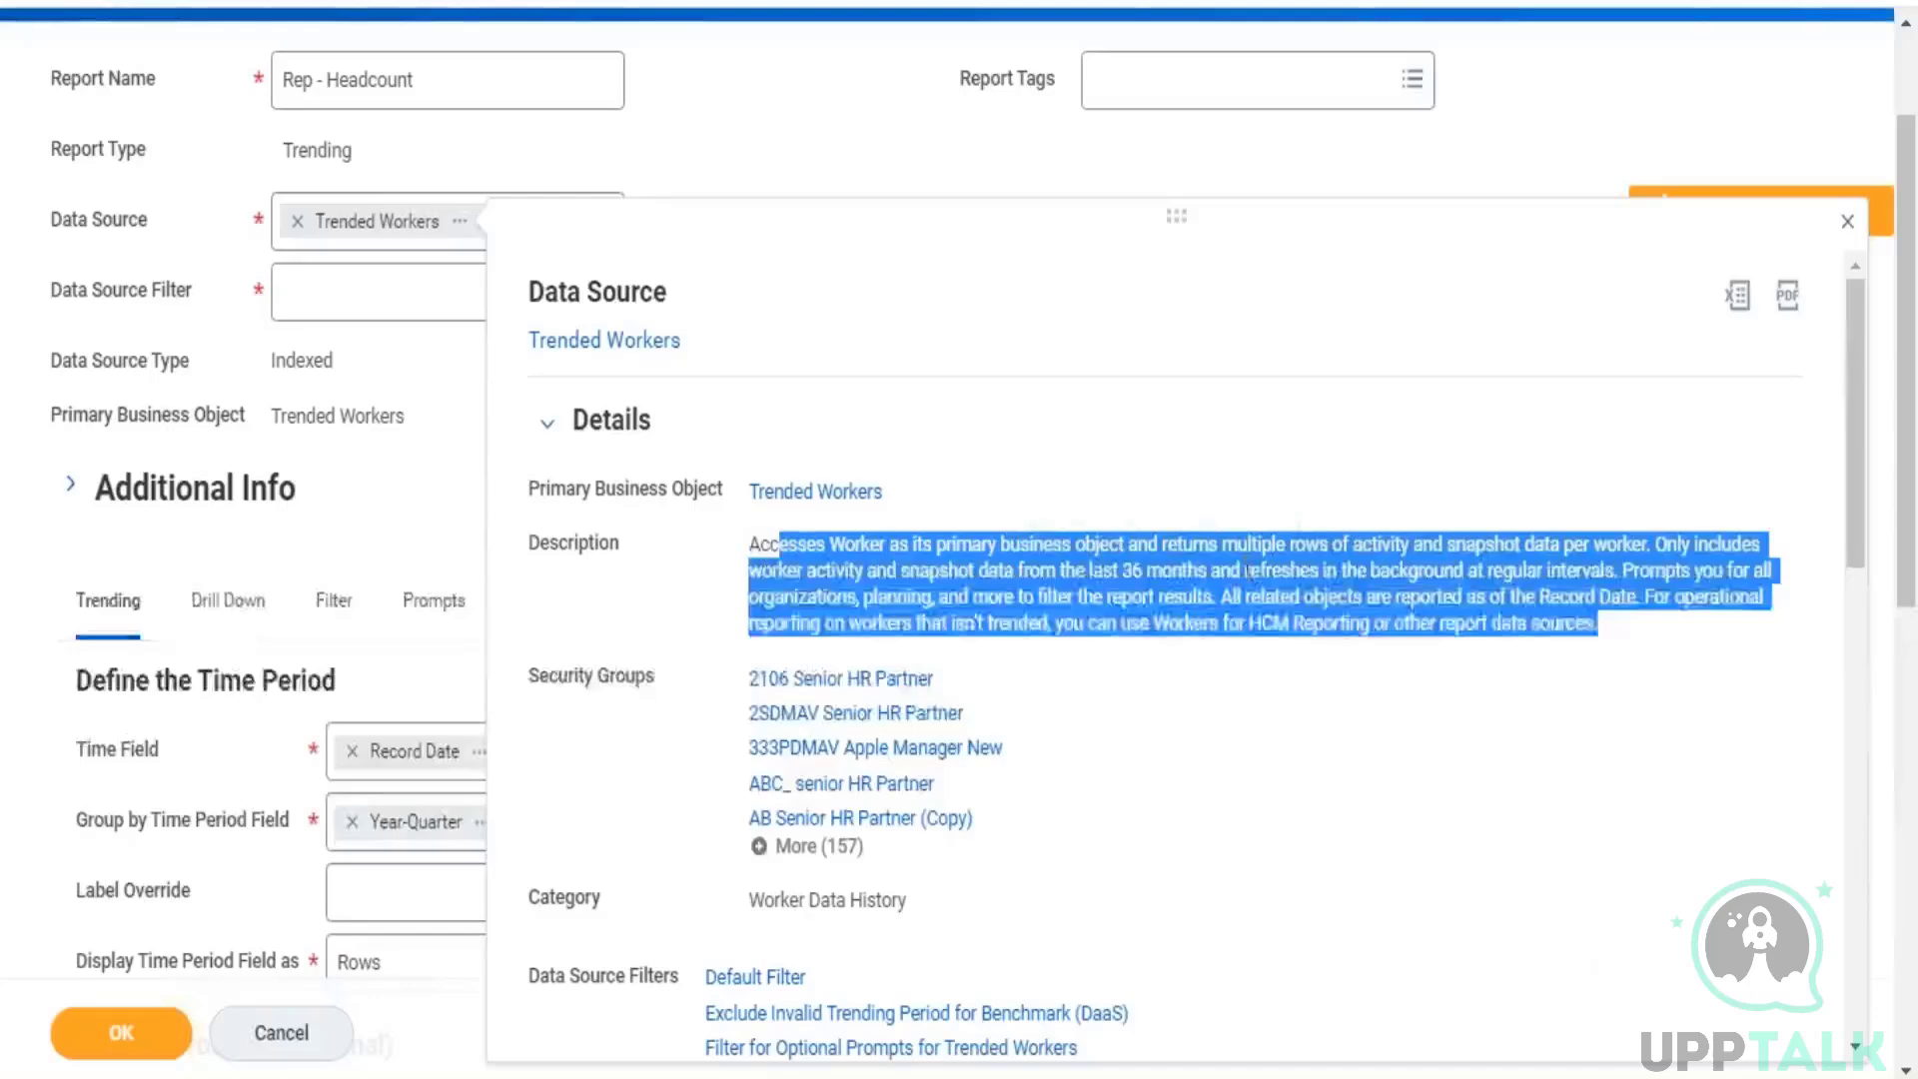
left_click(1099, 571)
left_click_drag(1092, 570, 1202, 559)
left_click(1165, 308)
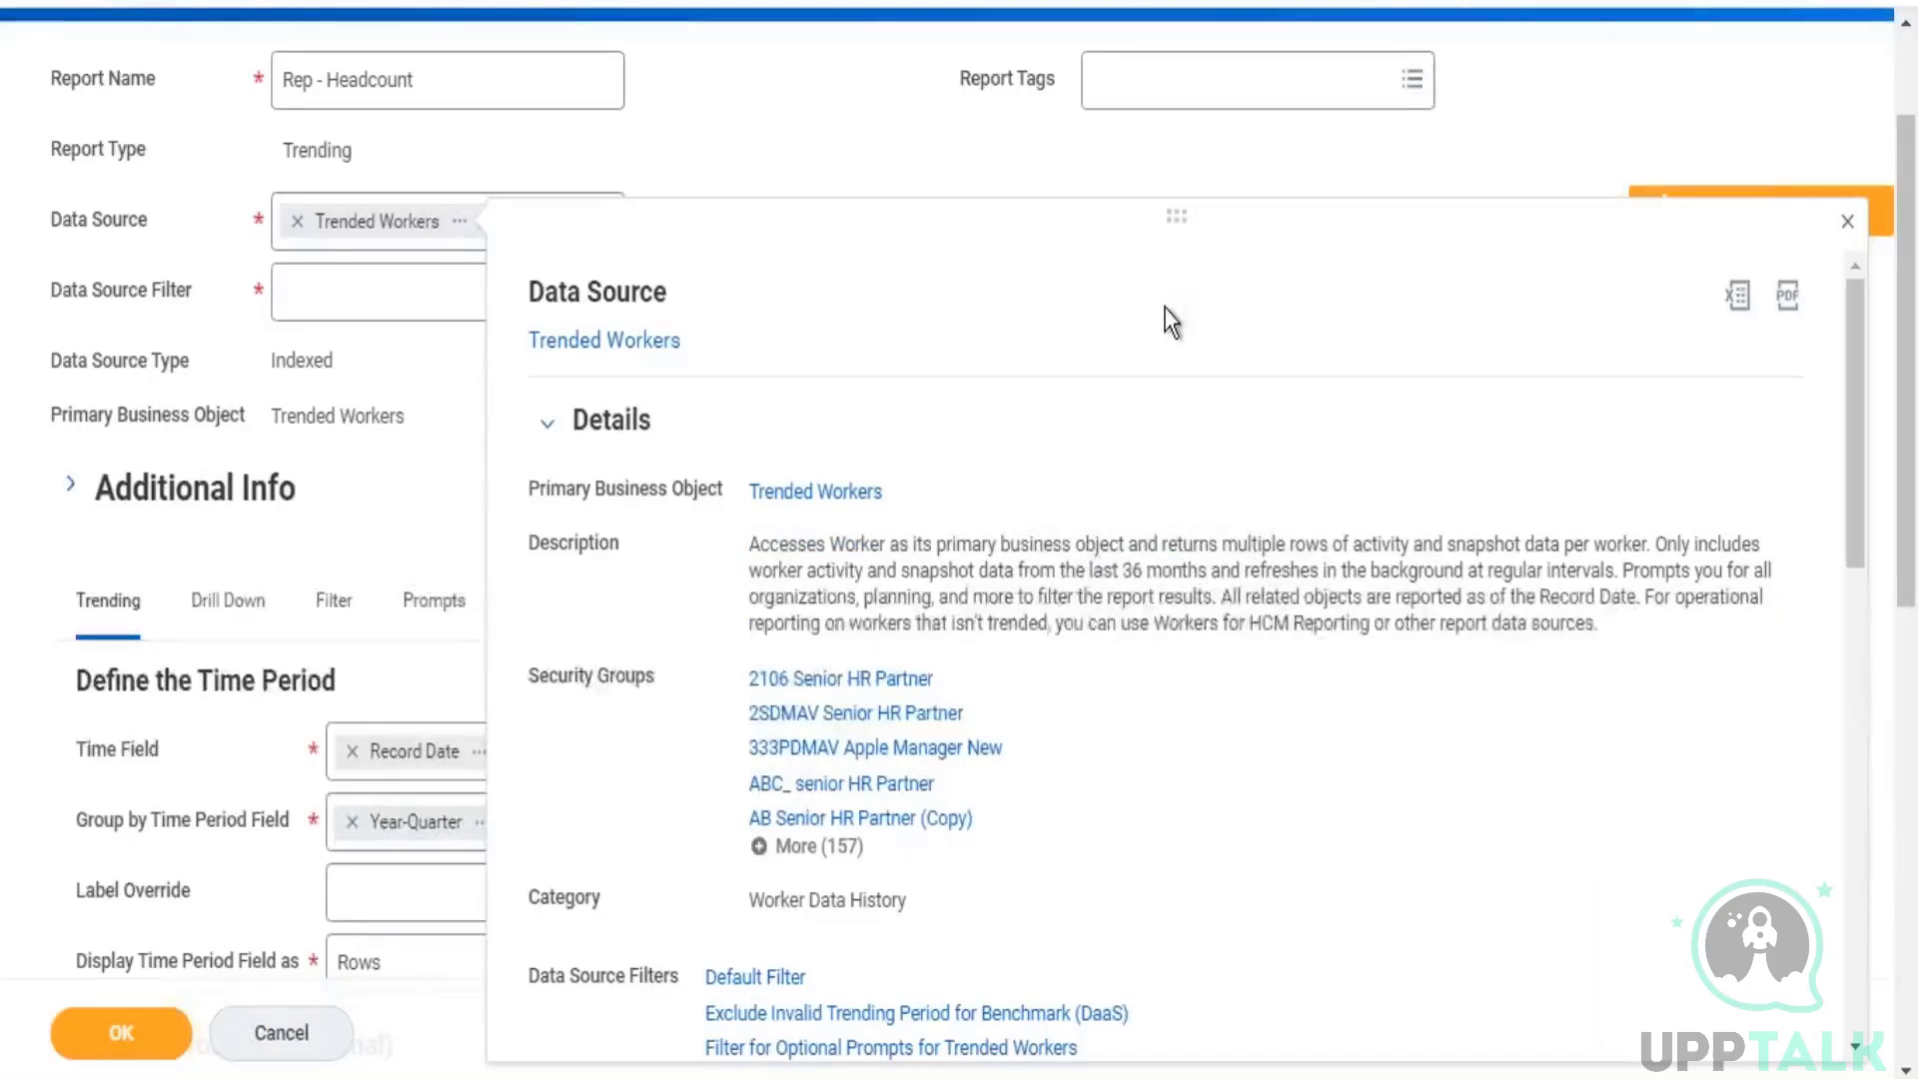
left_click(1243, 150)
Step: Set the first summarization row to the Sum of Hire Count and review that field's business object in its details
scroll(1220, 249, "down", 9)
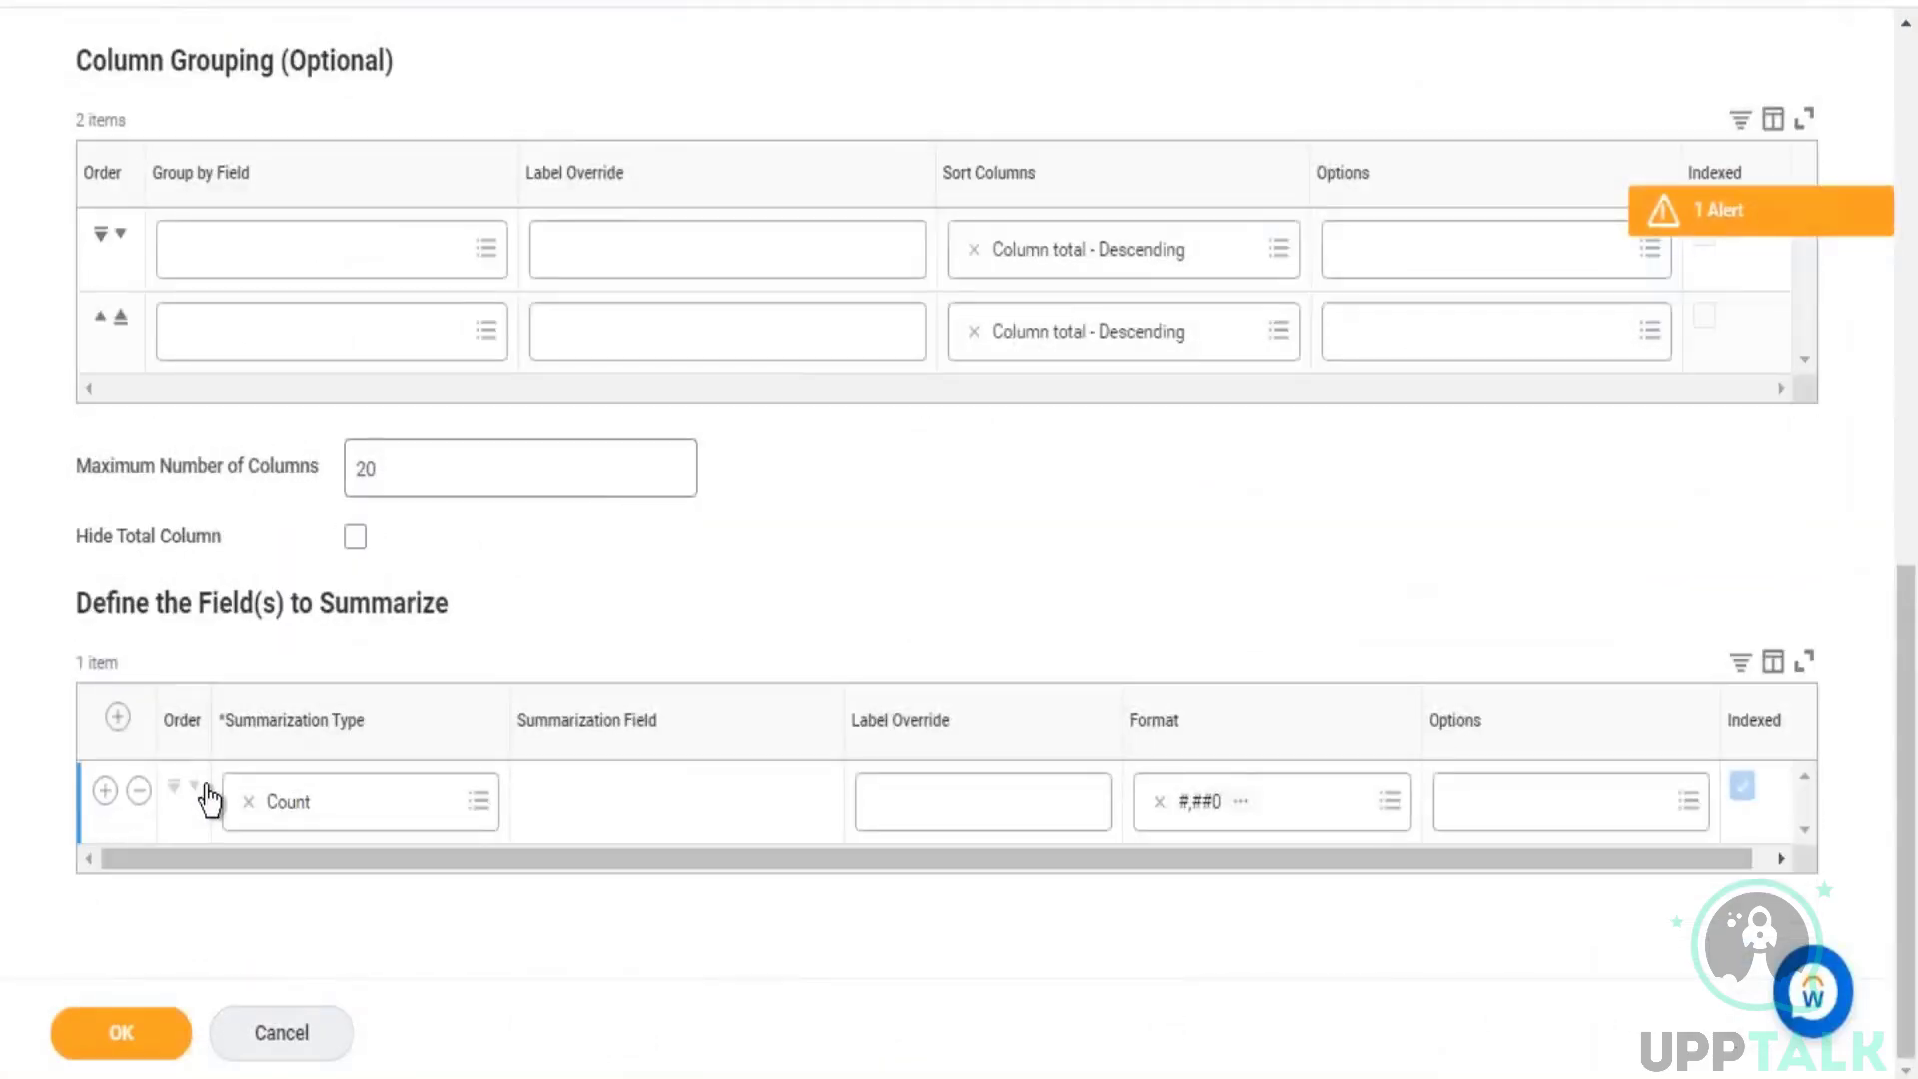
scroll(962, 545, "up", 3)
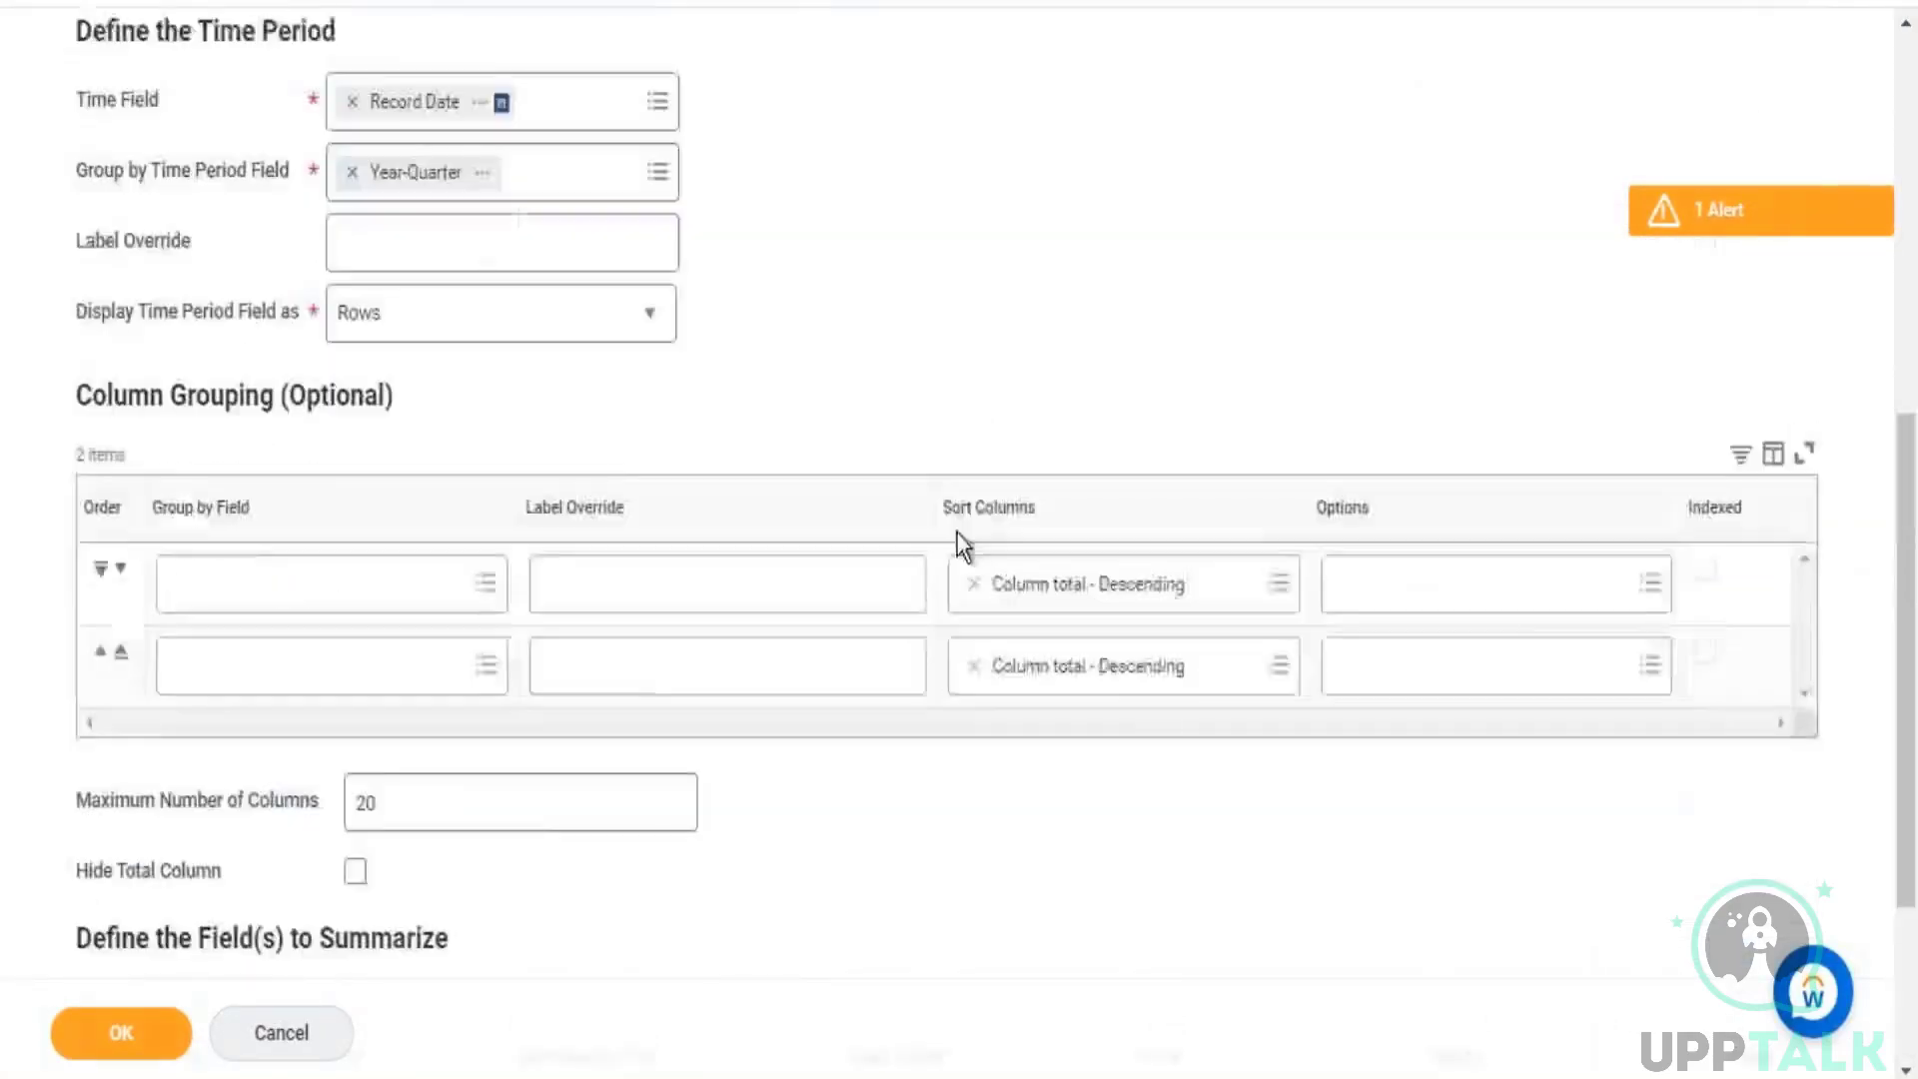
scroll(962, 545, "up", 2)
scroll(420, 360, "down", 5)
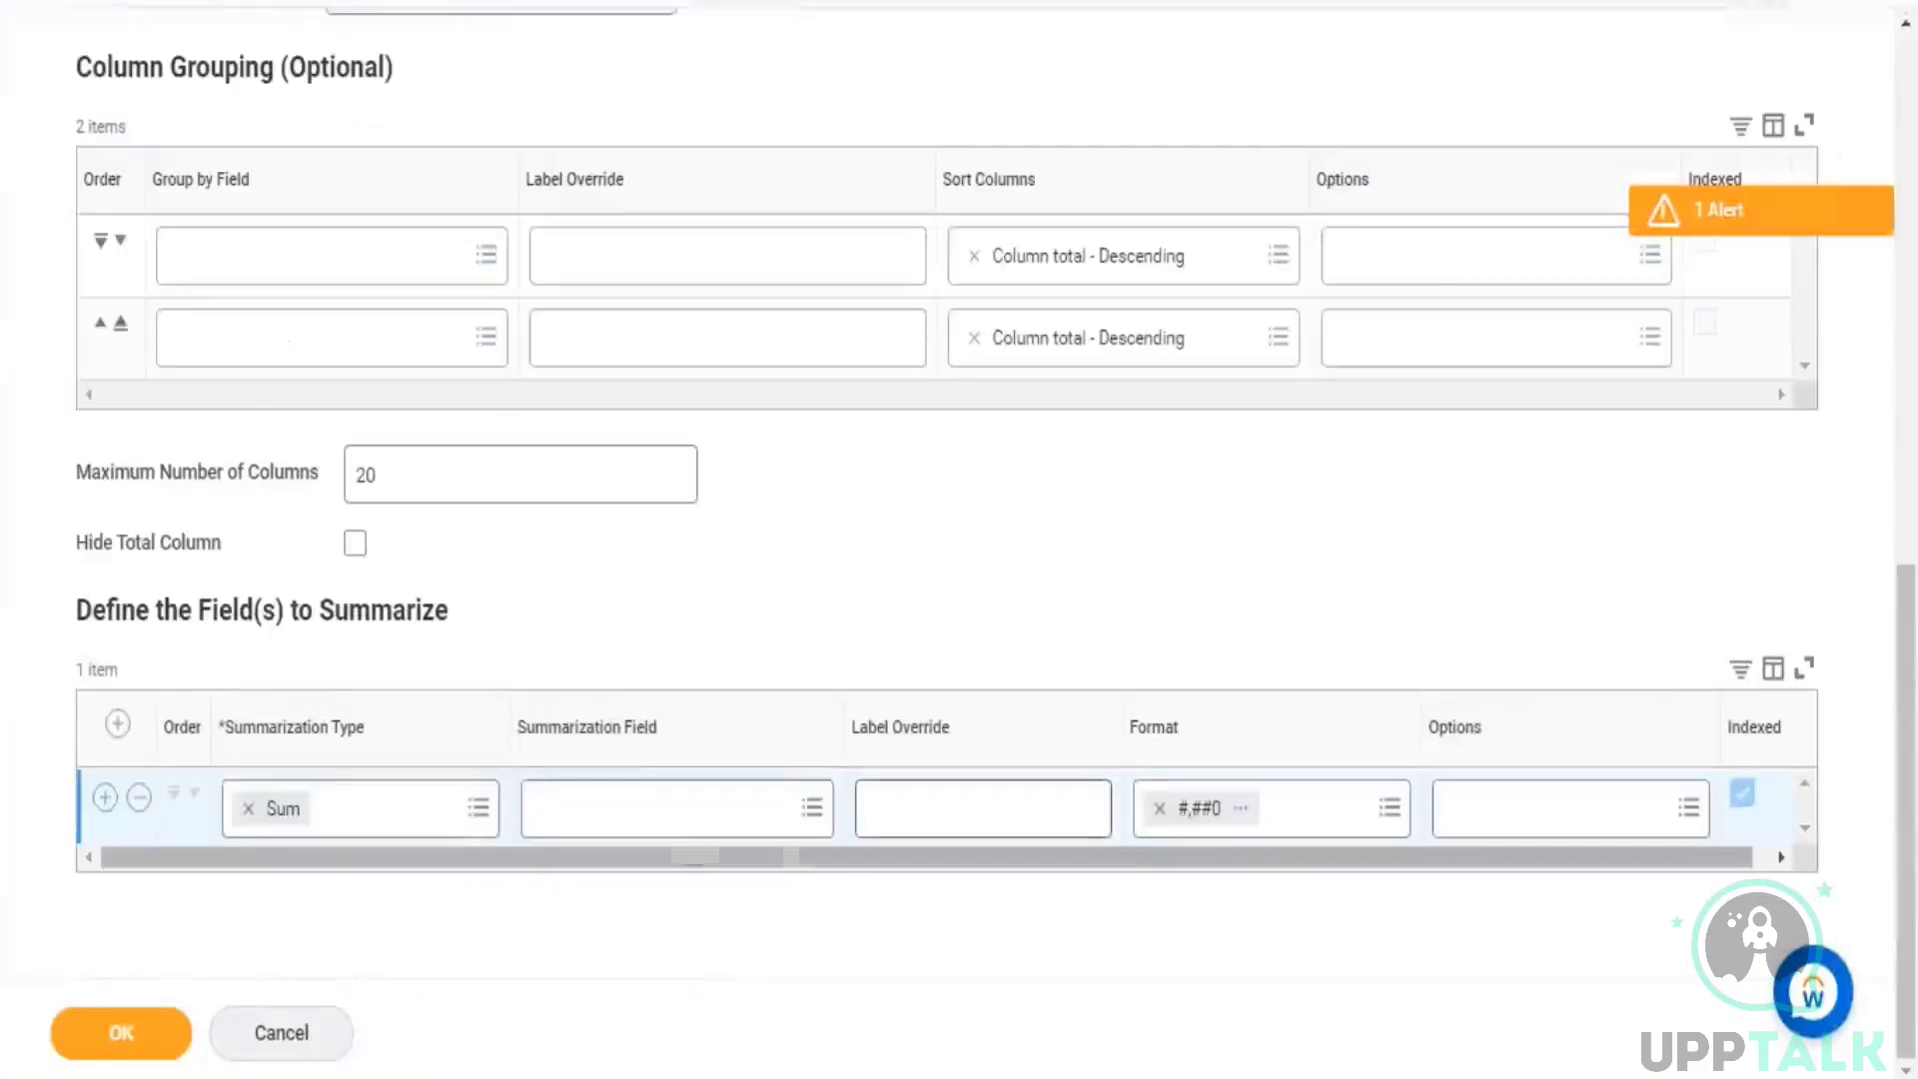
left_click(676, 821)
type("hire")
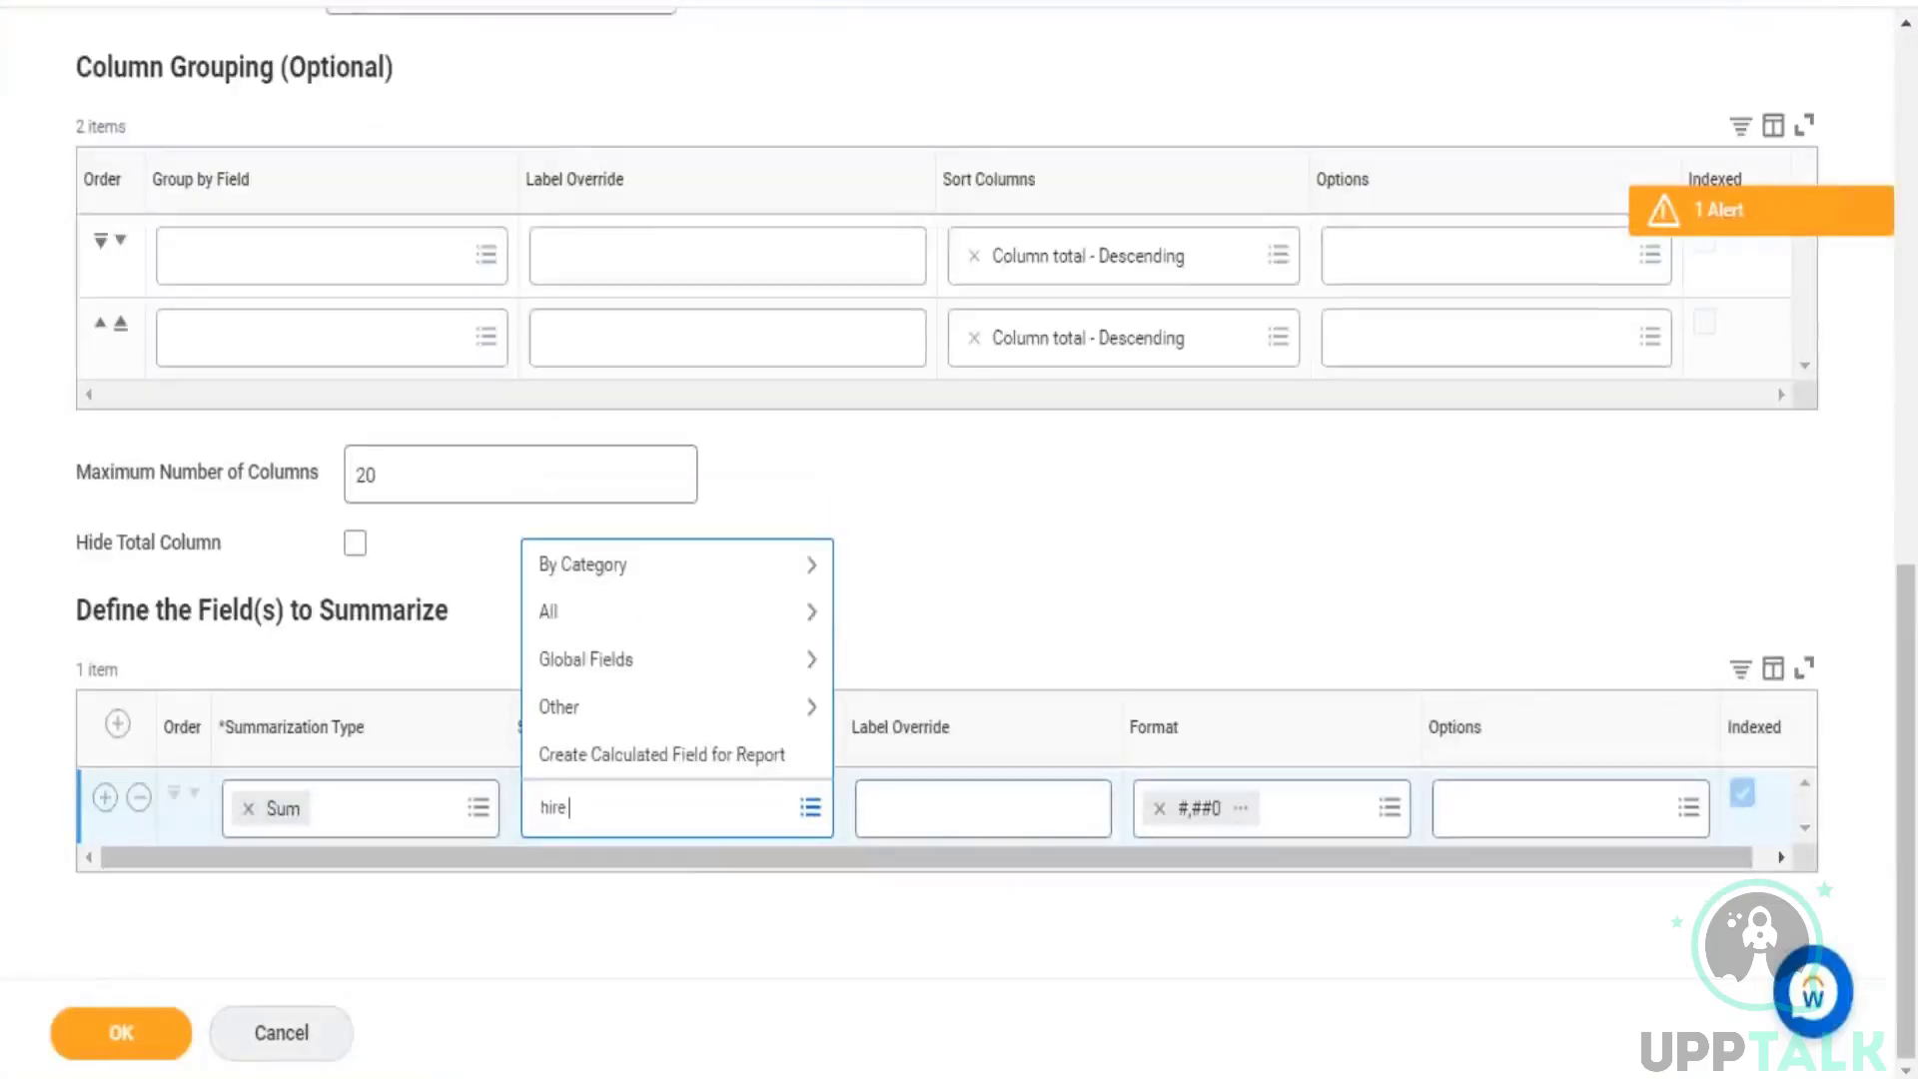
type(" count")
key("Return")
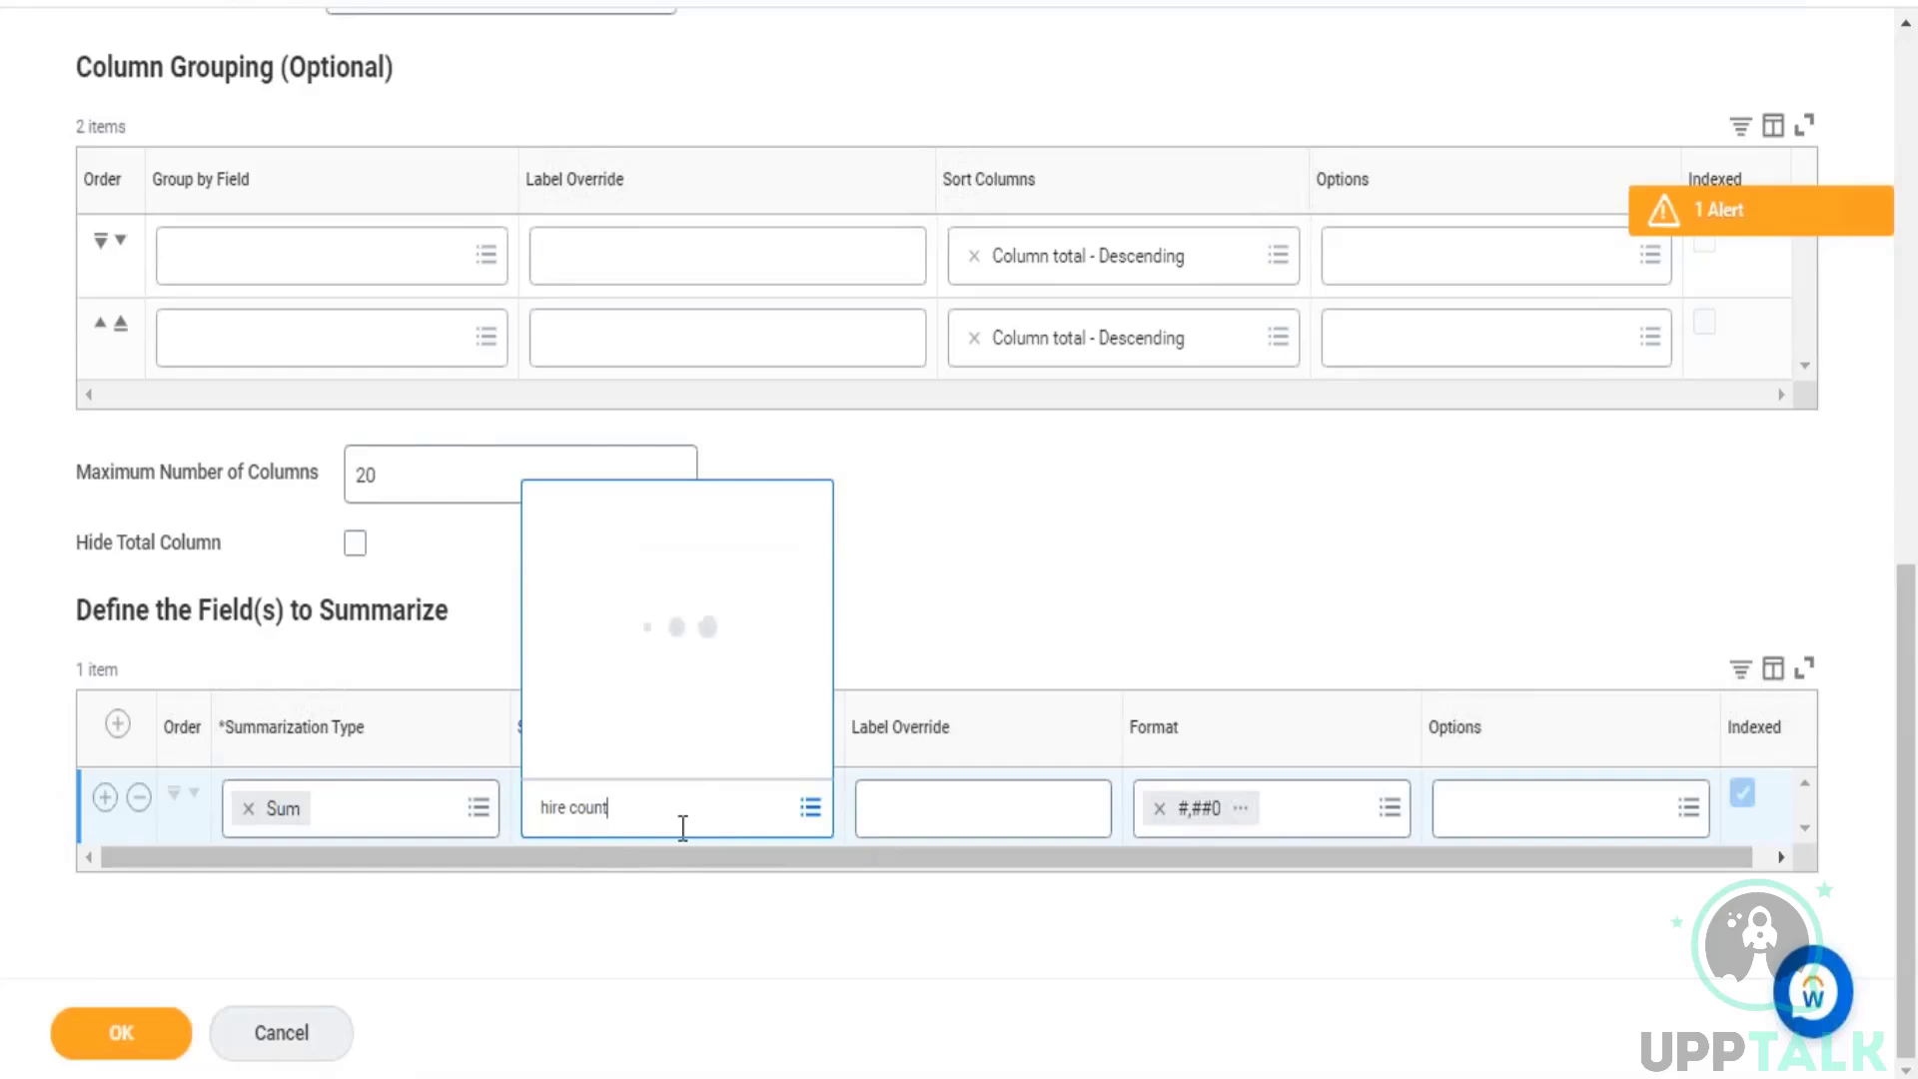
left_click(932, 548)
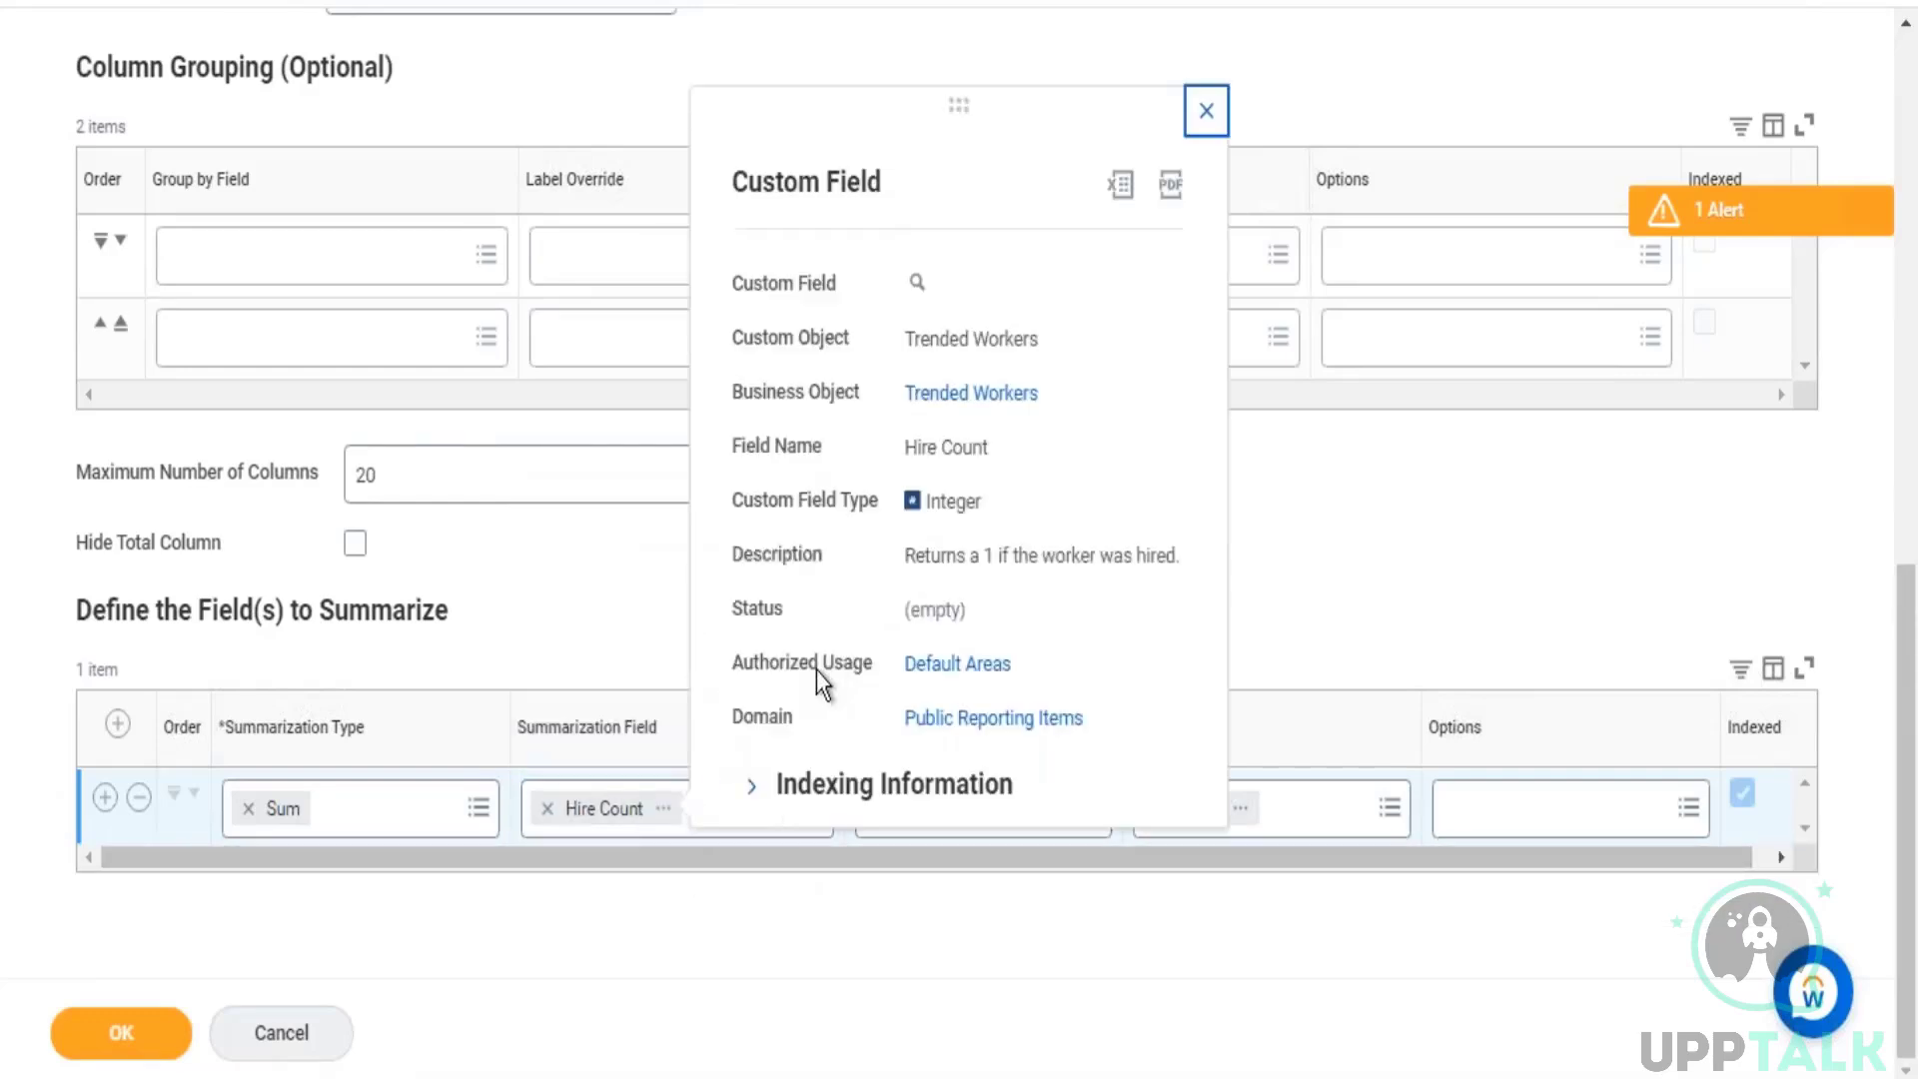
left_click_drag(1077, 396, 881, 429)
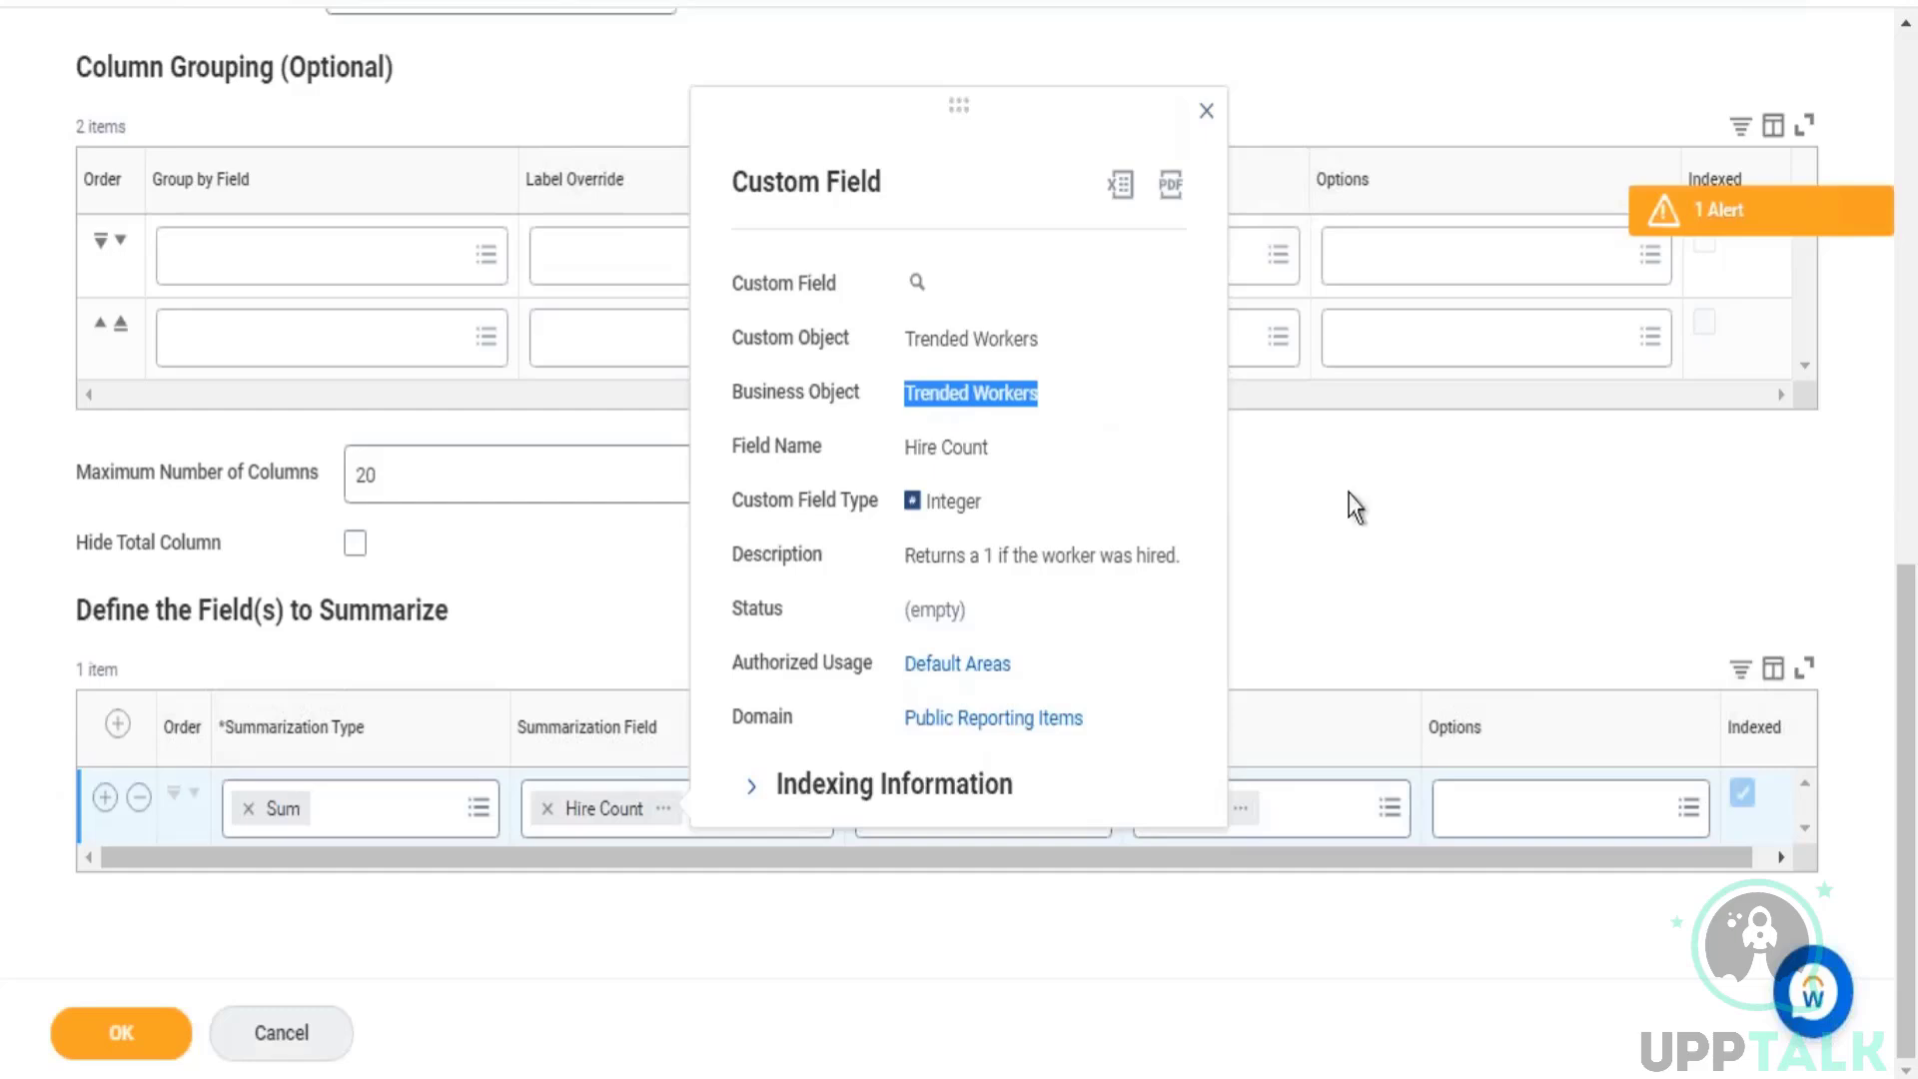
left_click(1449, 509)
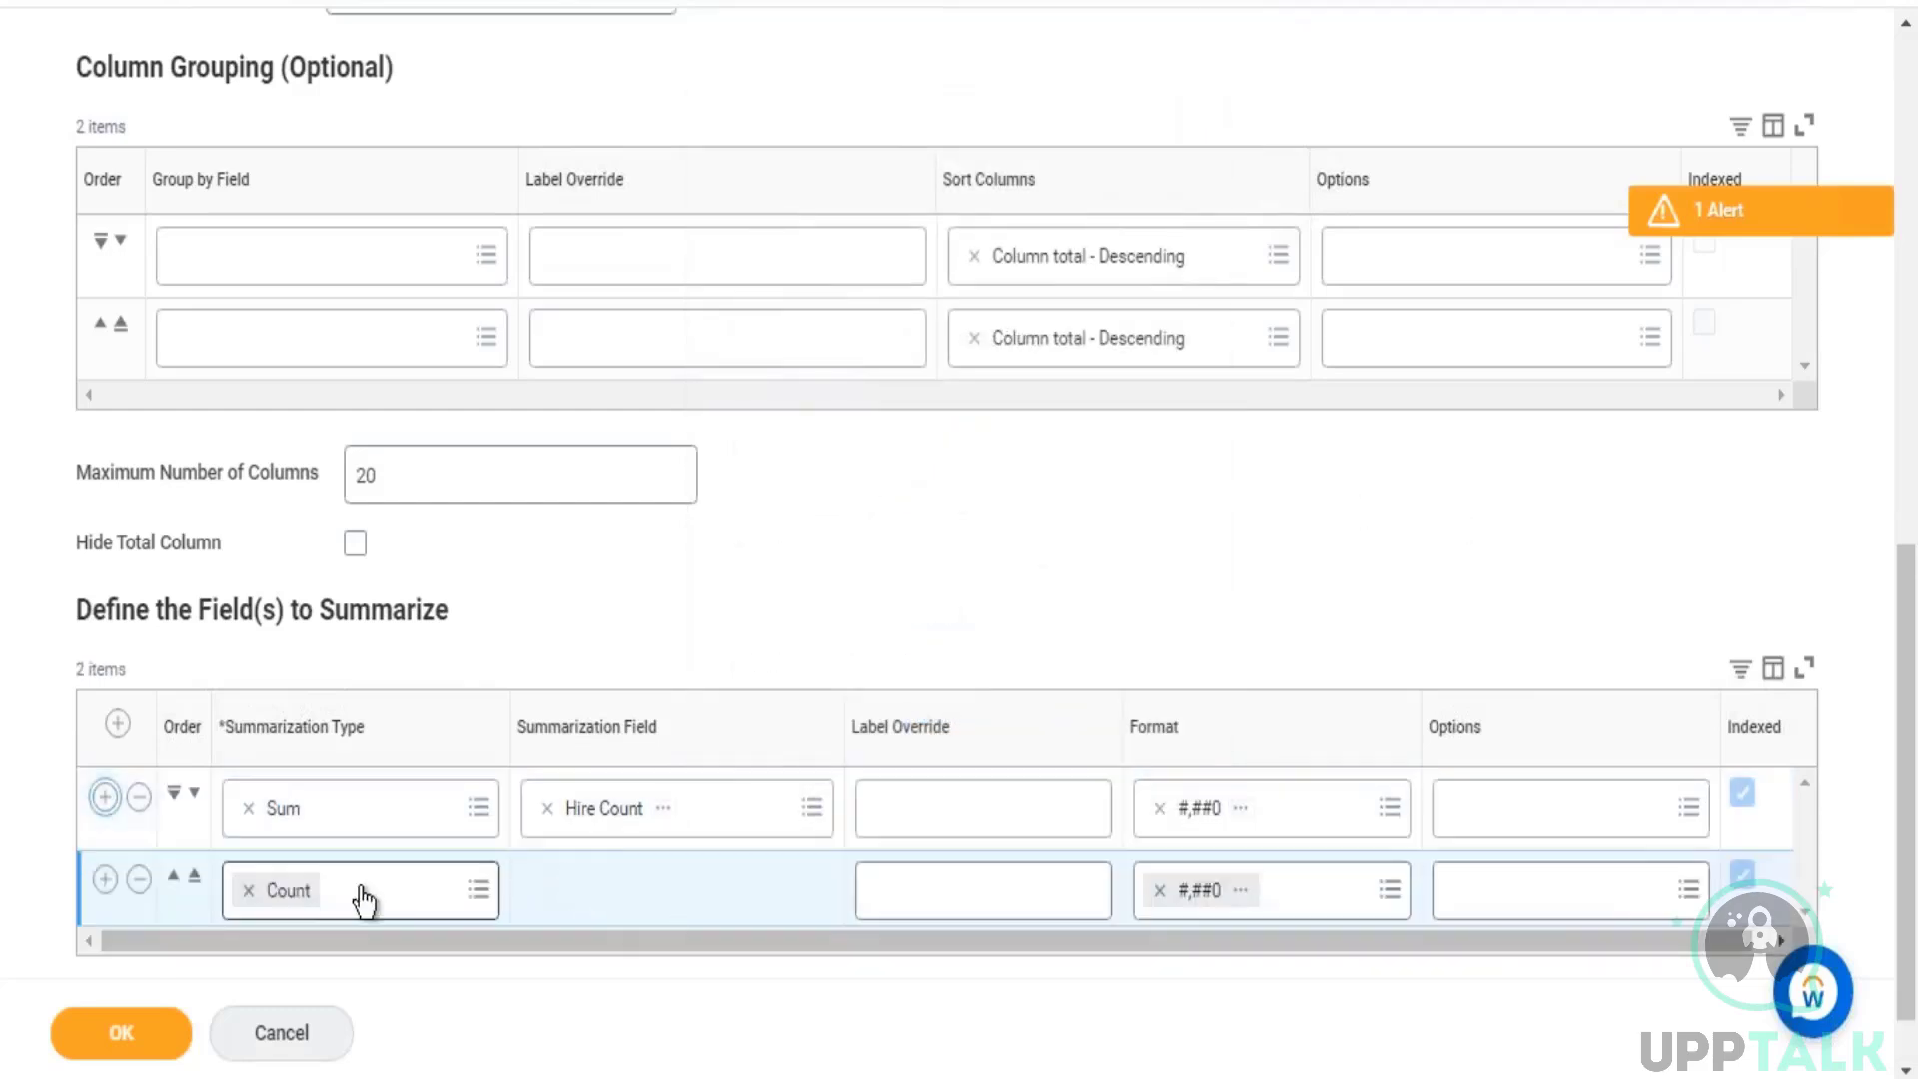
Step: Add a second summarization row of type Sum and search its summarization field for "term count"
left_click(251, 890)
type("sum")
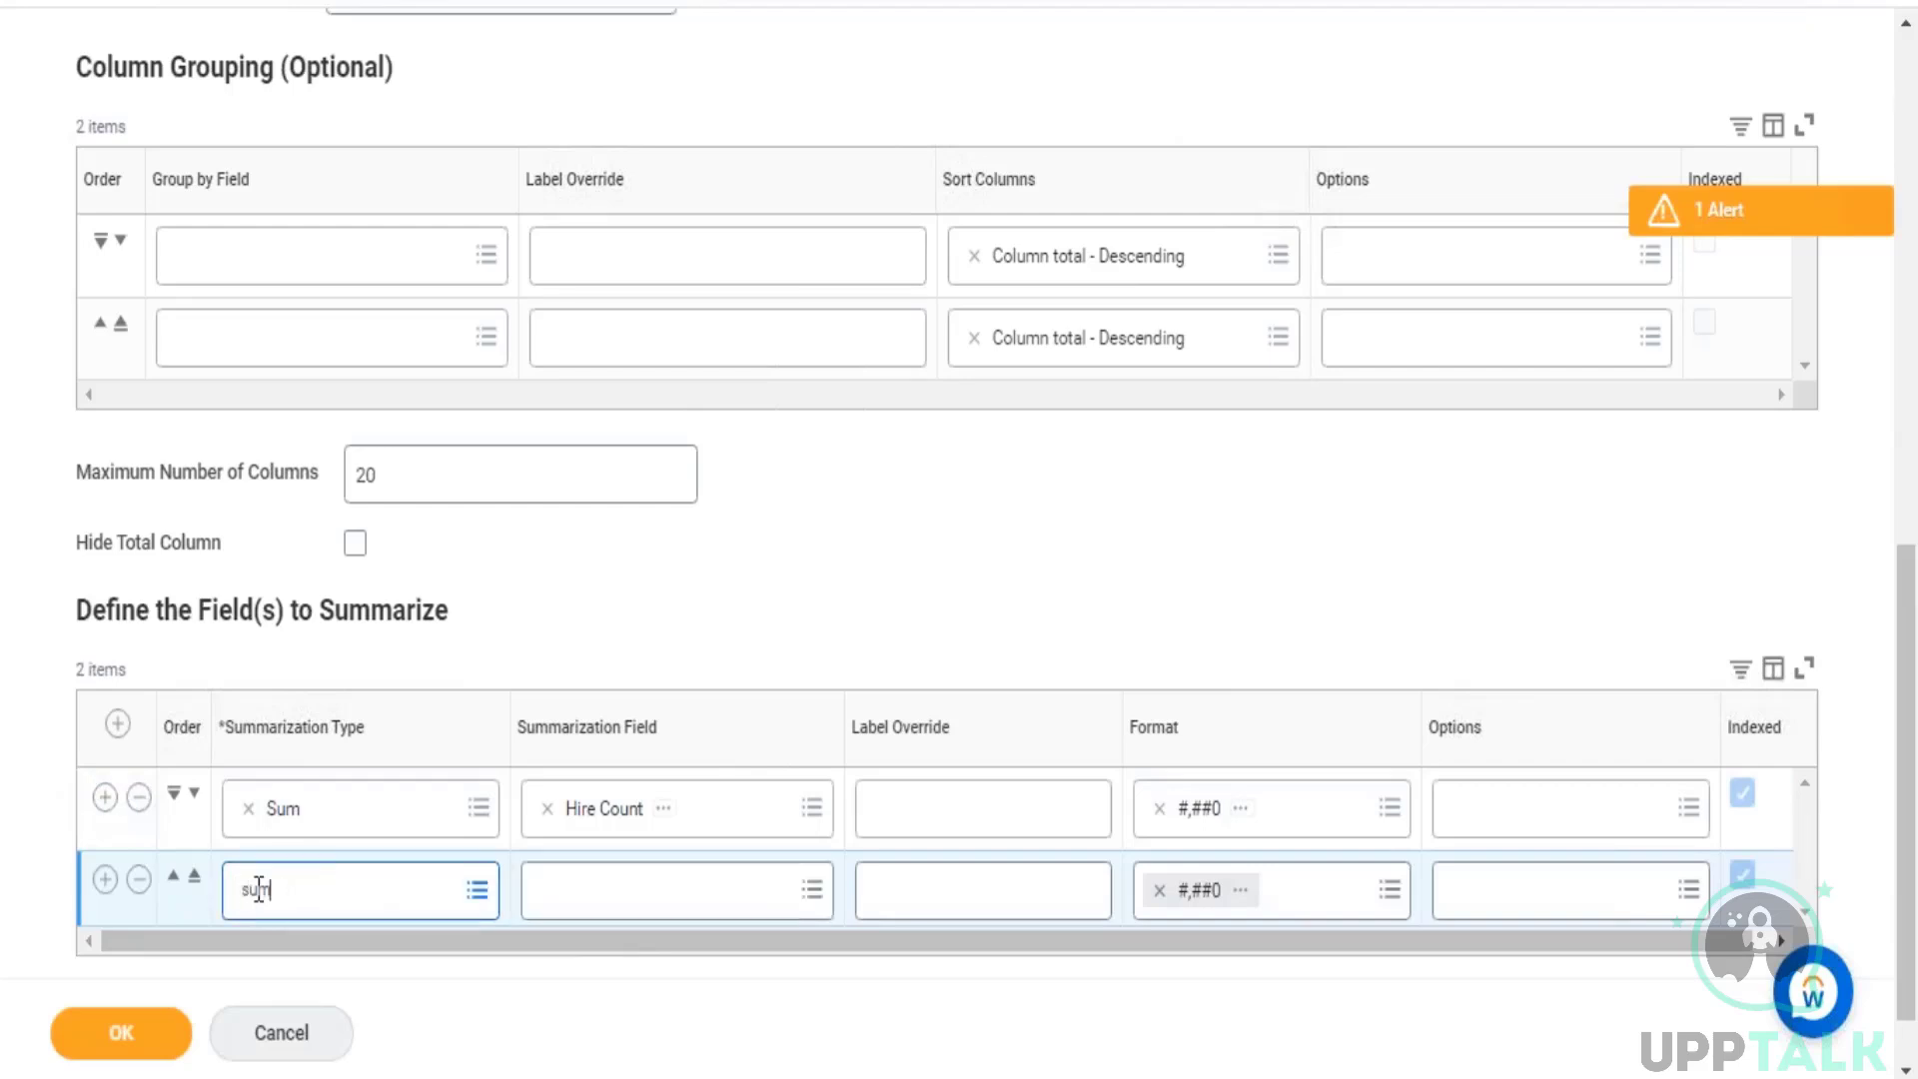
key("Return")
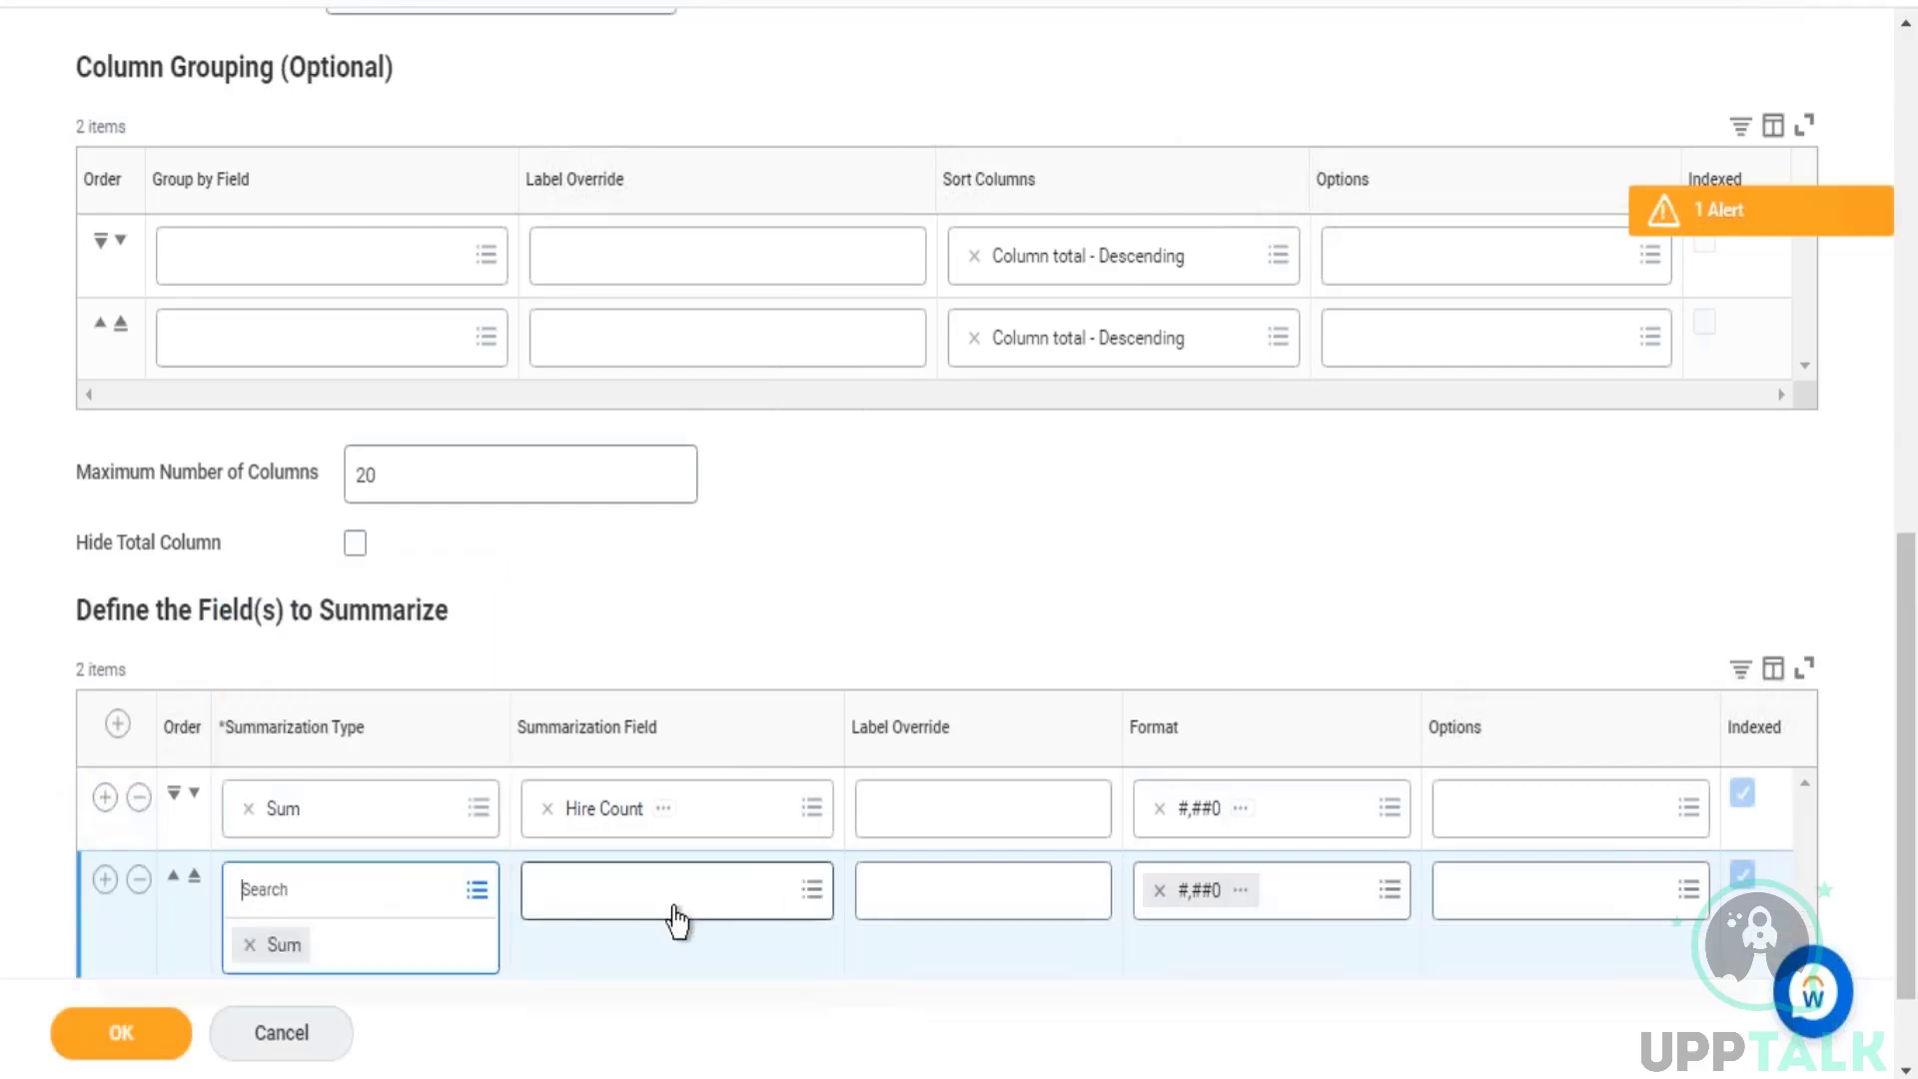
left_click(668, 892)
type("term")
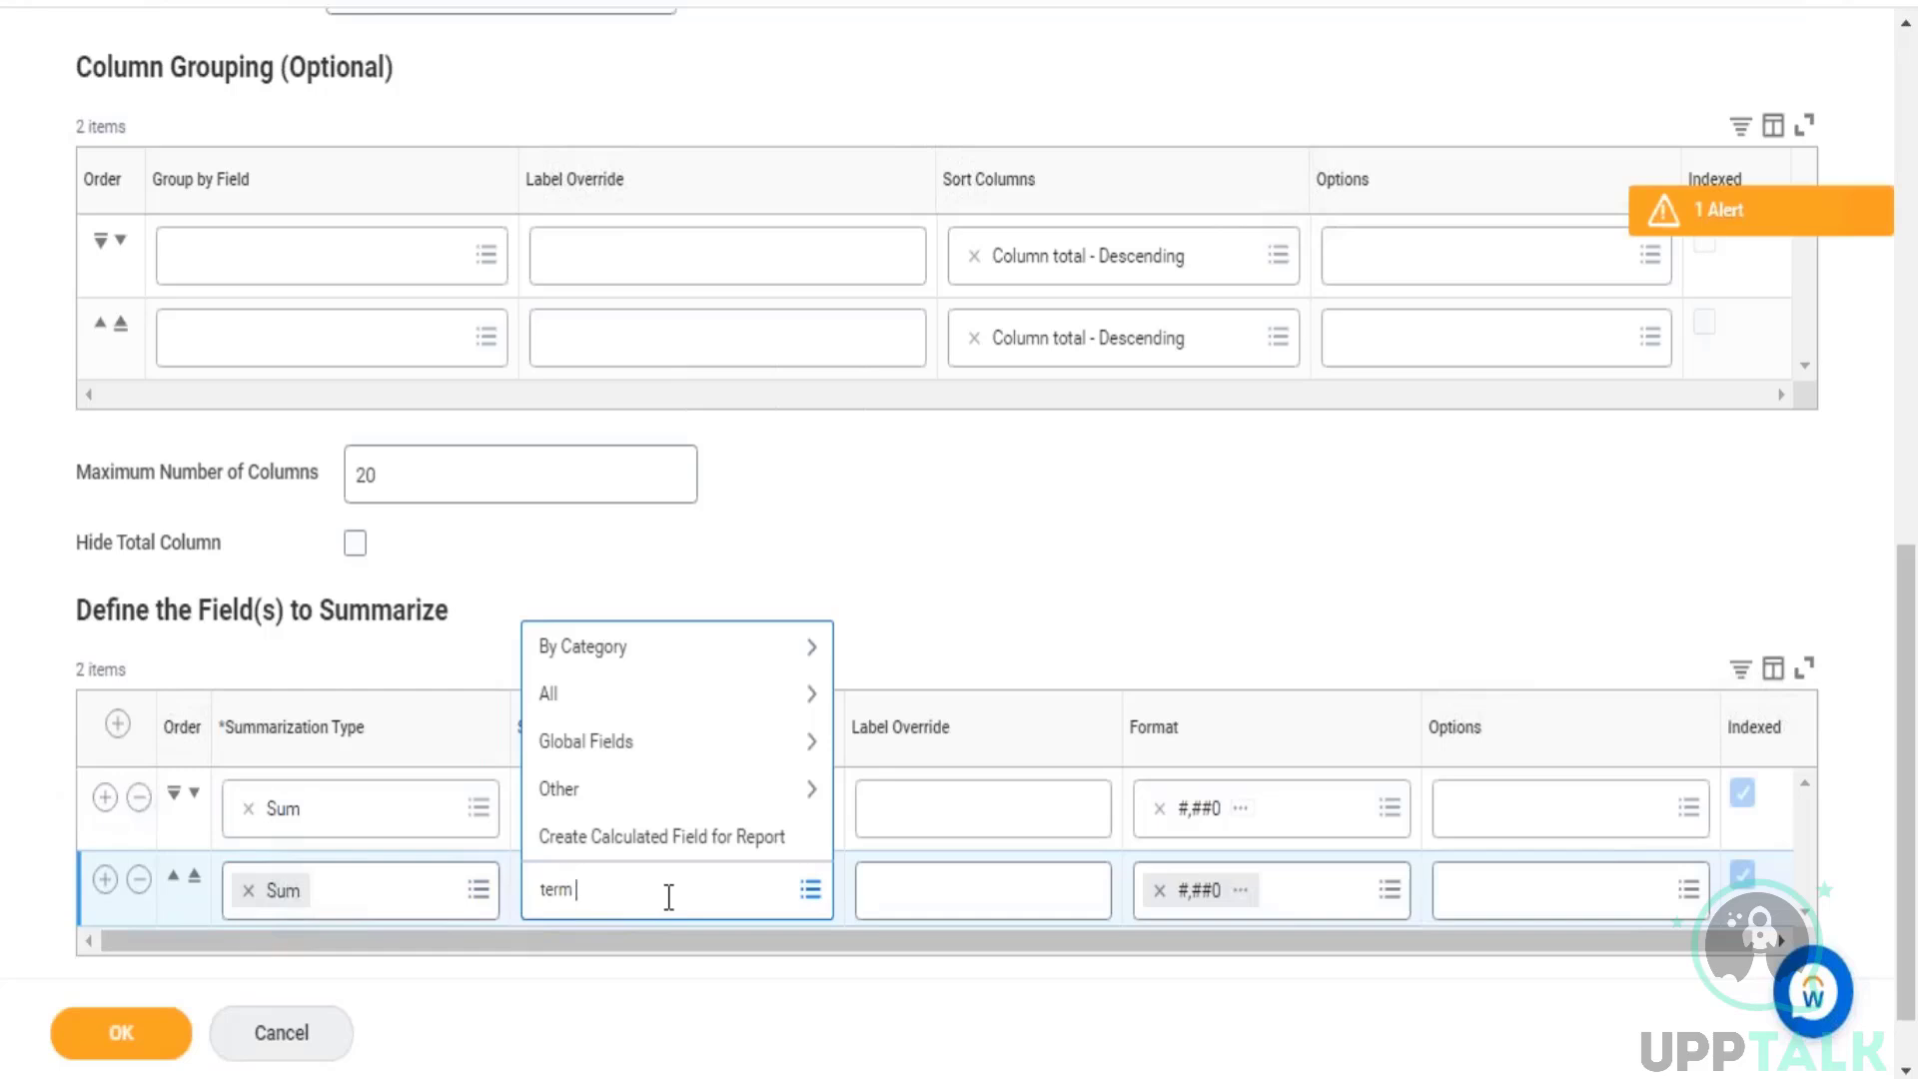
type(" count")
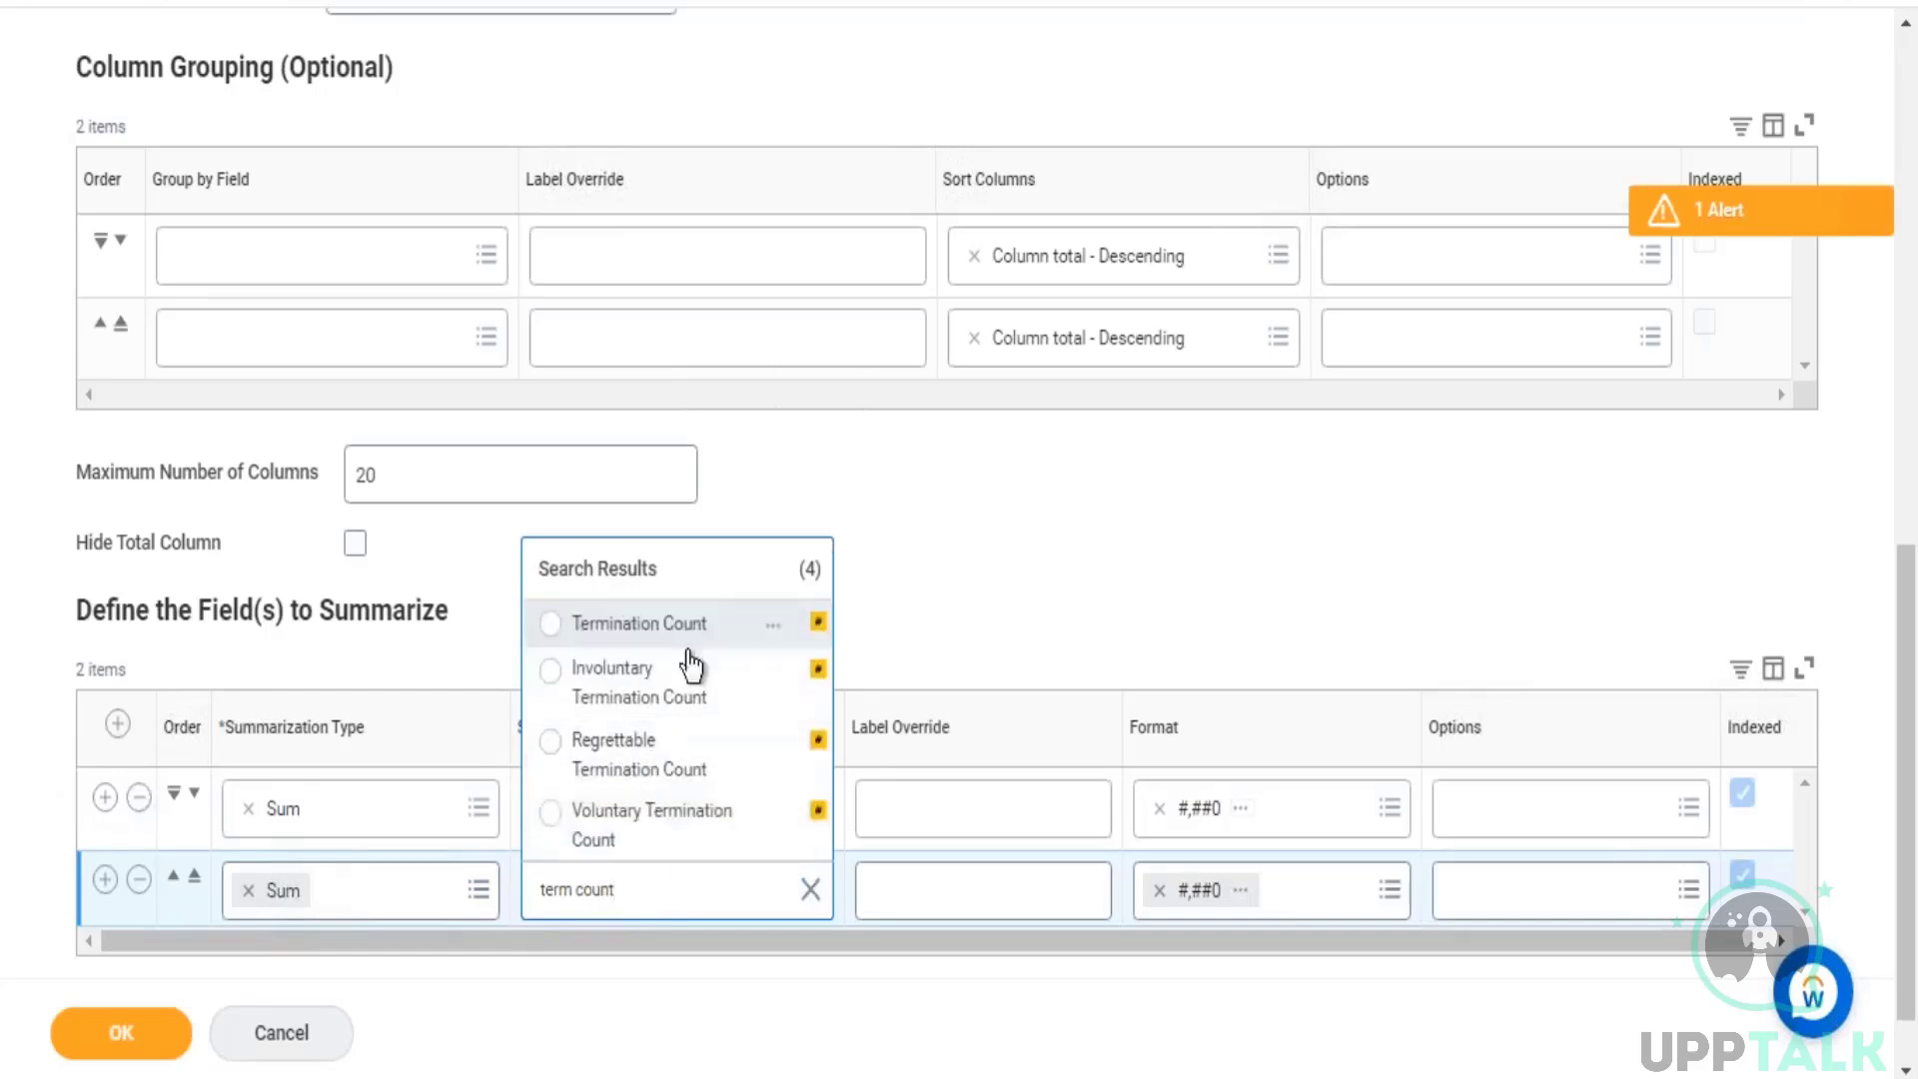
Step: Examine the Termination Count field's details and indexing information, and choose it as the second row's summarization field
left_click(649, 629)
left_click(776, 627)
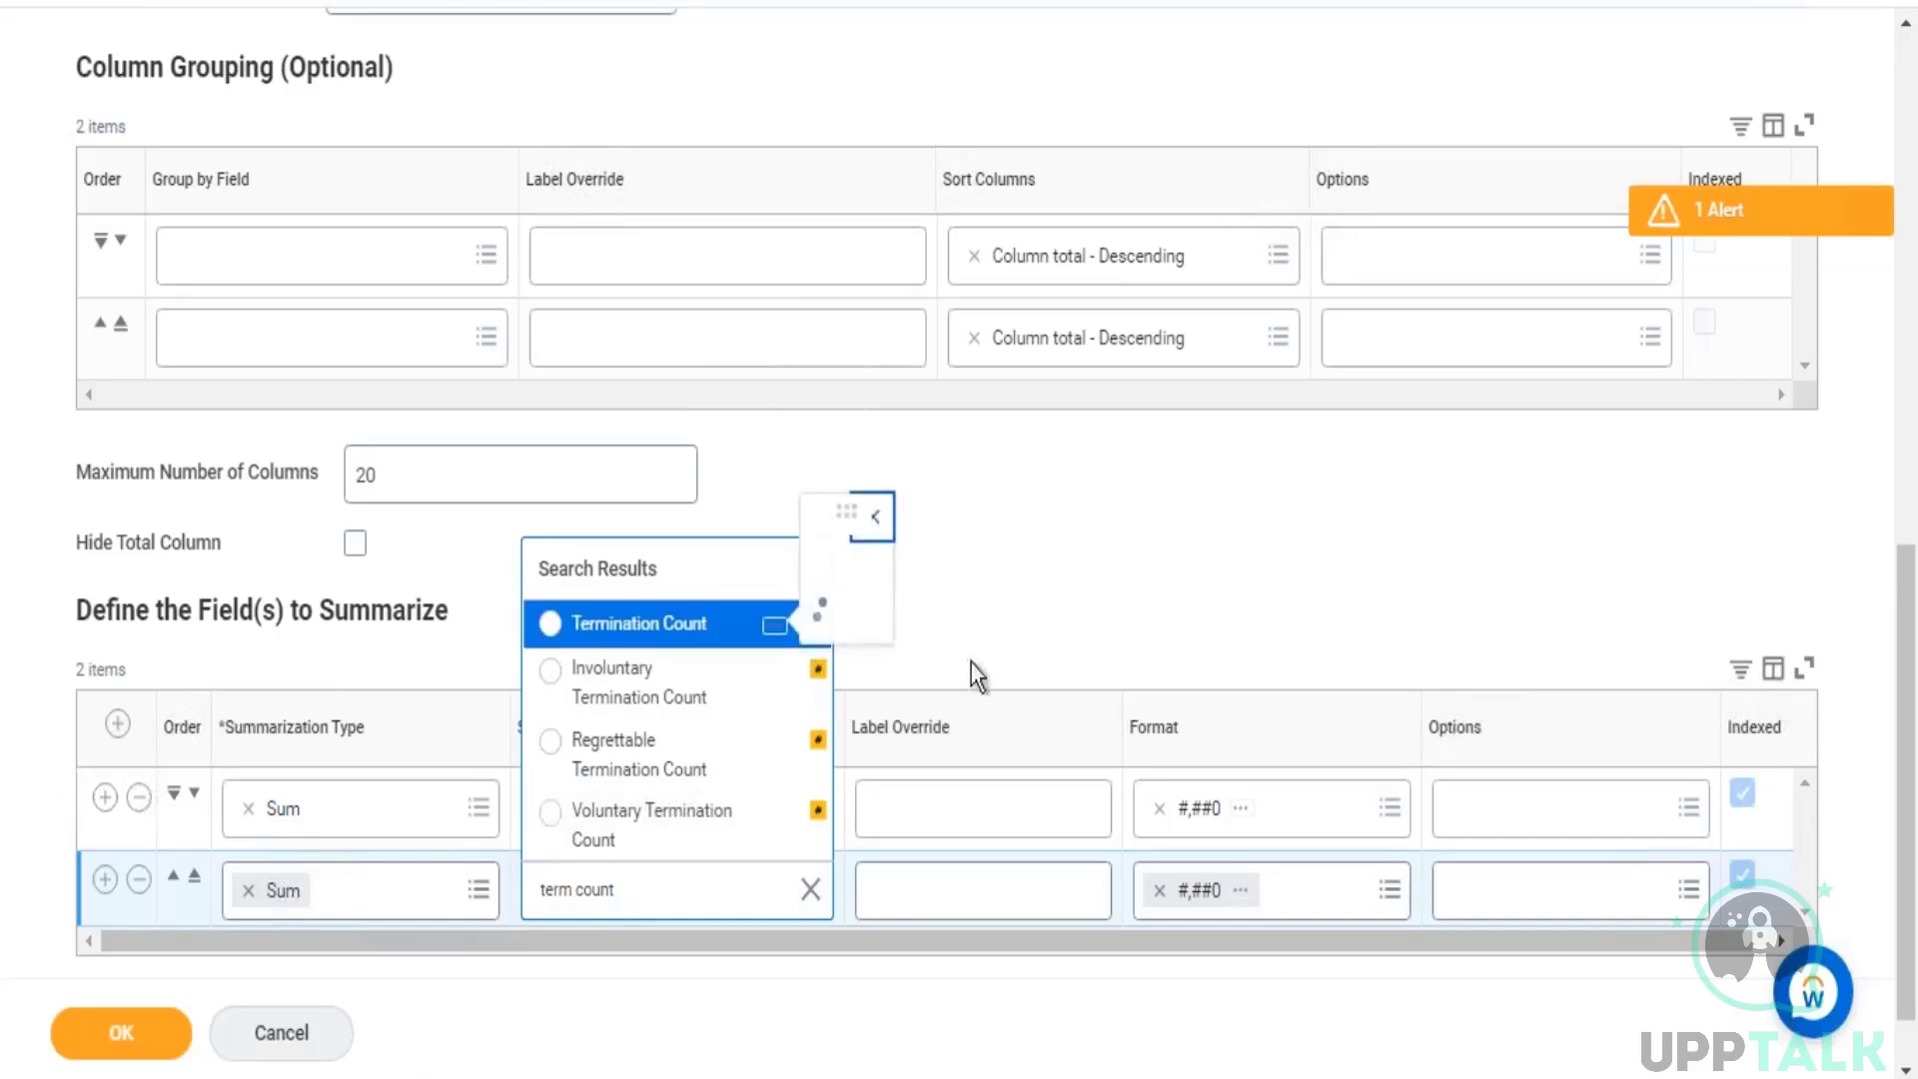
scroll(1100, 462, "down", 2)
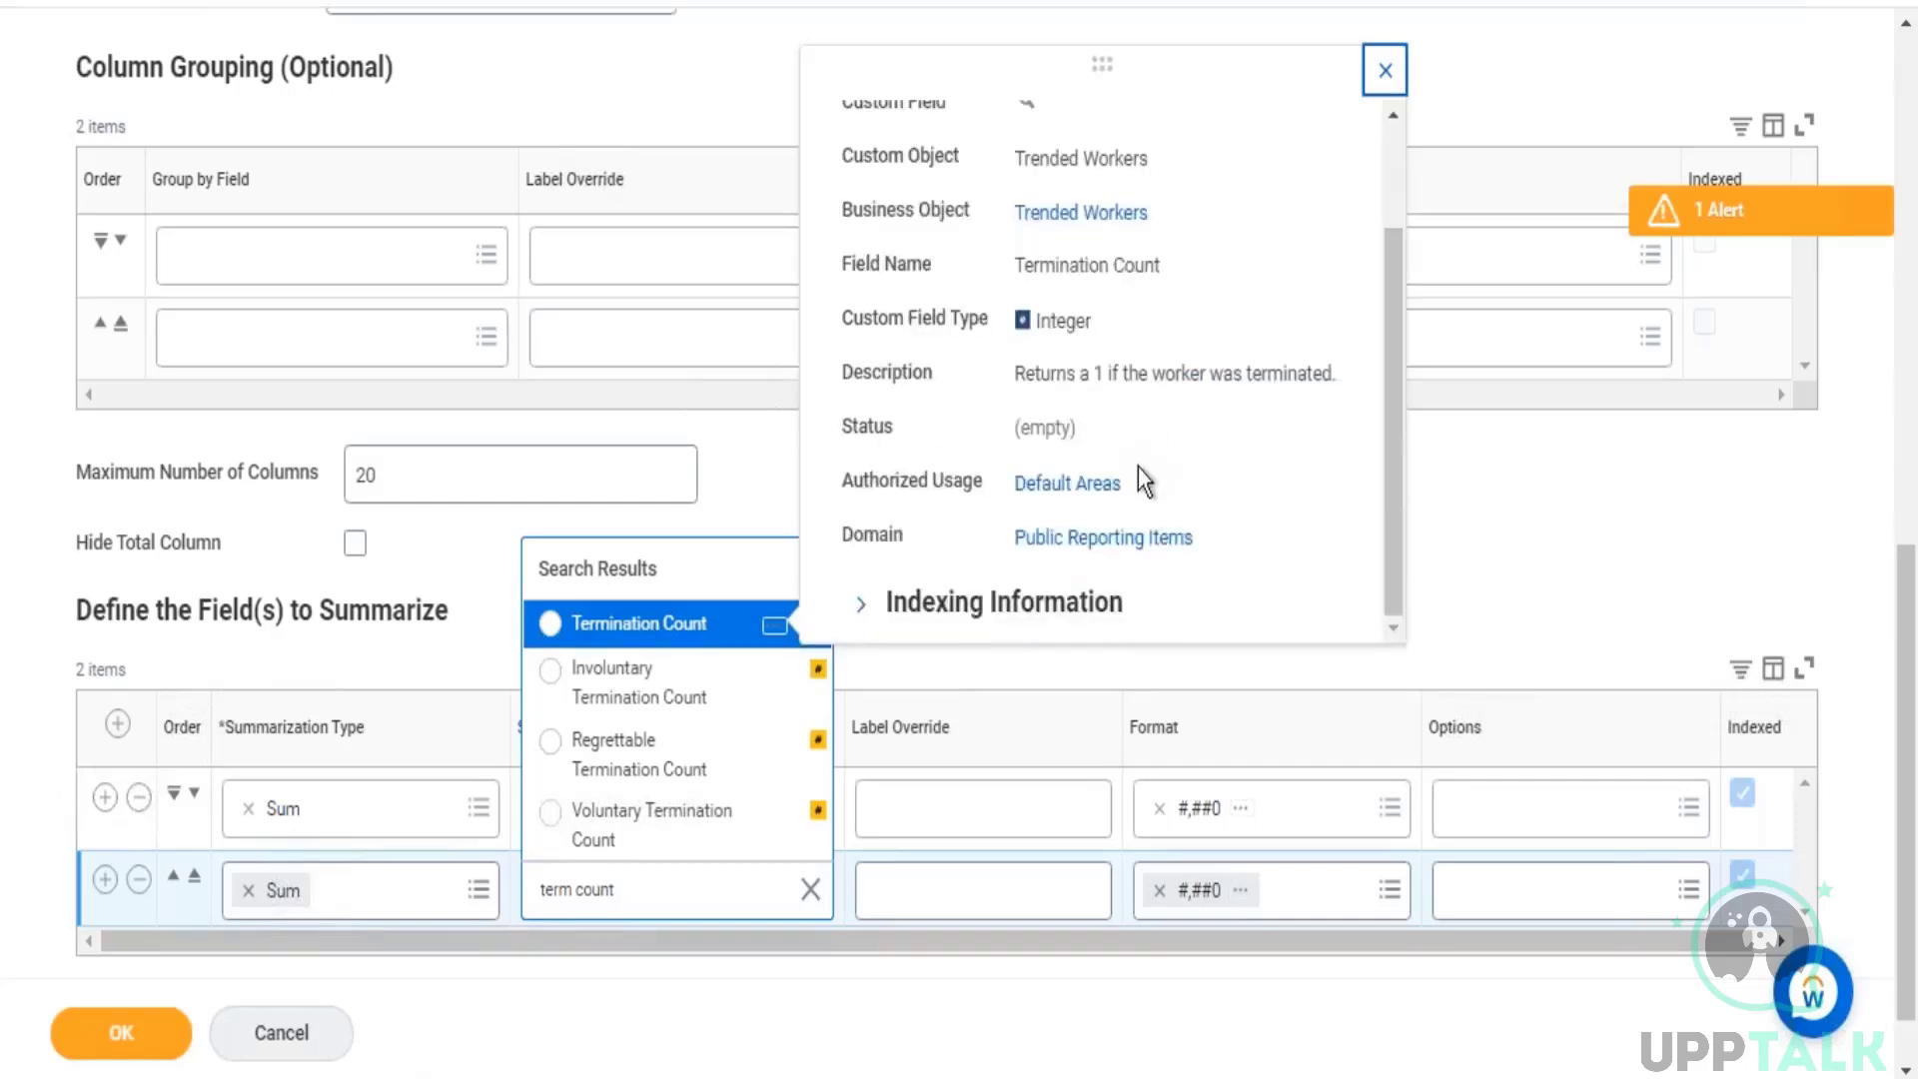
scroll(939, 561, "down", 1)
left_click(860, 520)
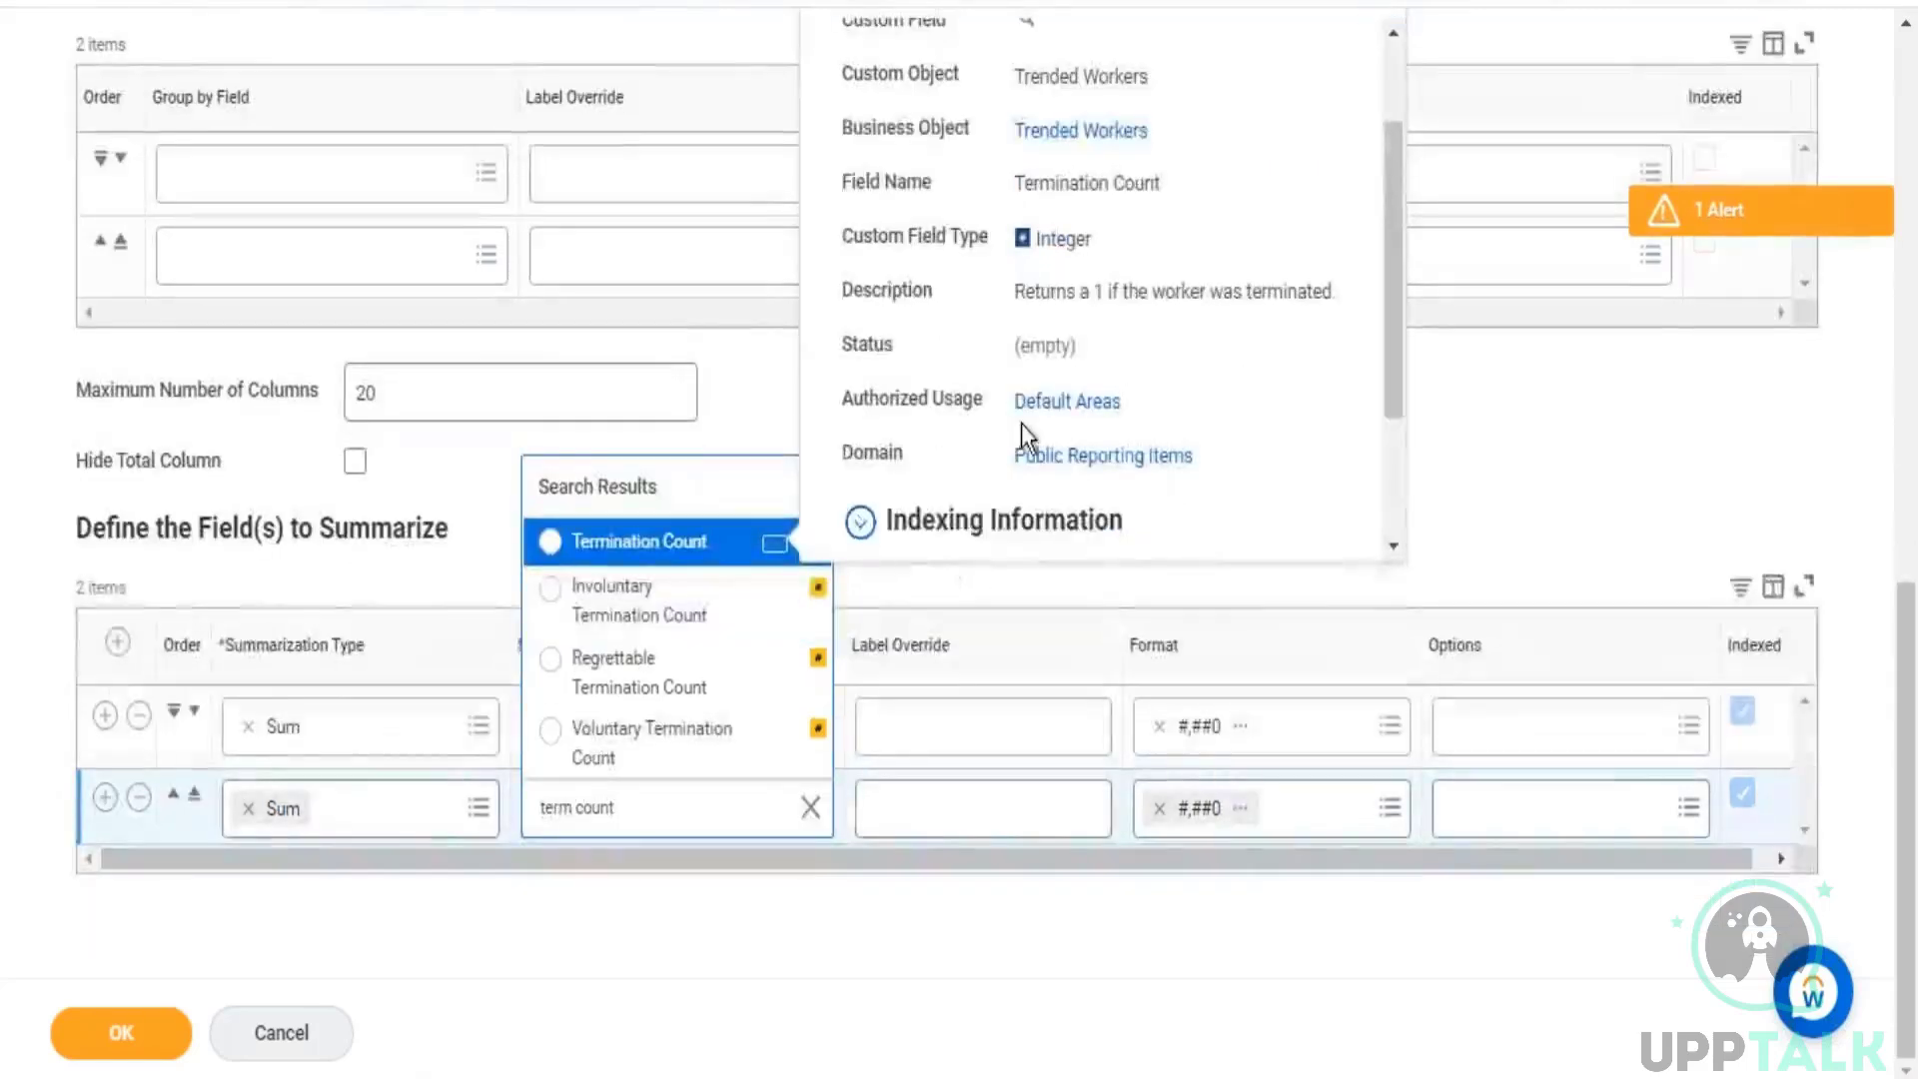
scroll(1022, 424, "down", 3)
left_click_drag(883, 491, 993, 489)
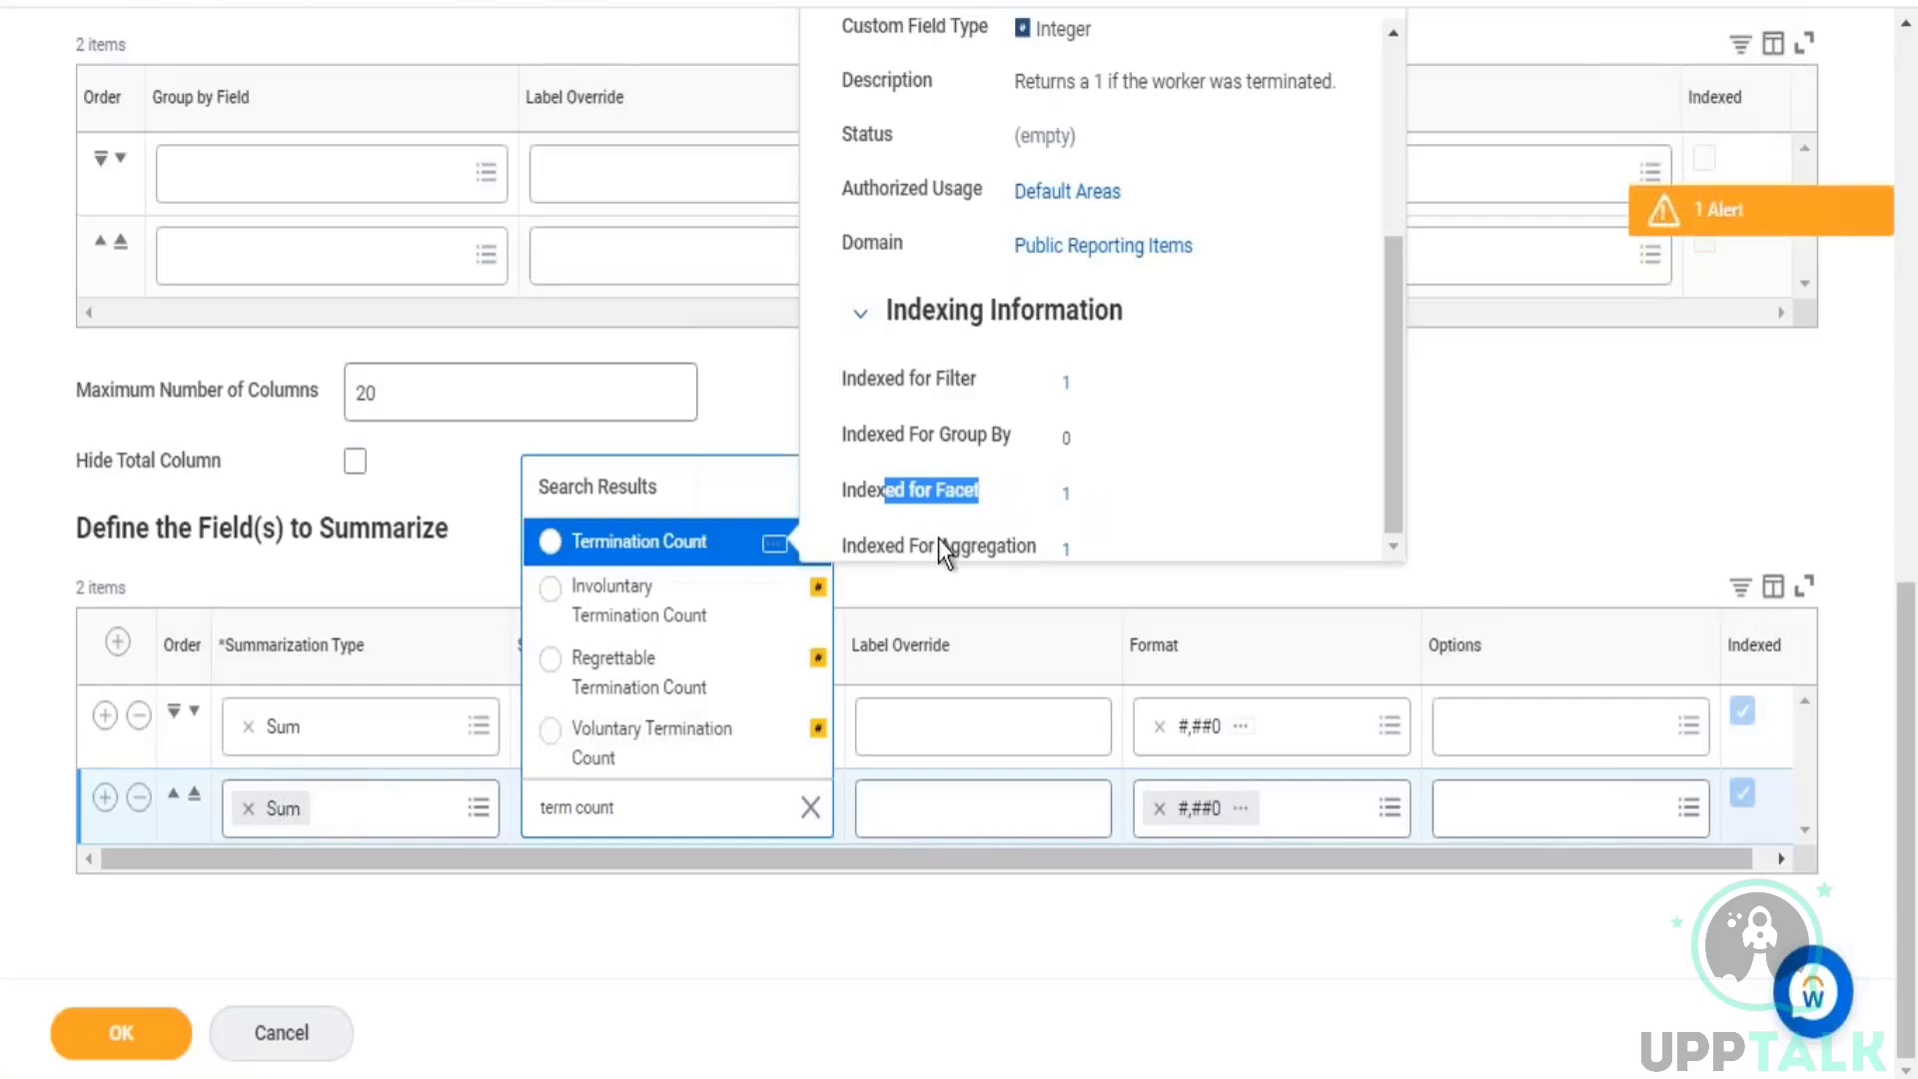
left_click_drag(930, 544, 924, 512)
left_click_drag(995, 380, 903, 380)
scroll(1269, 409, "up", 4)
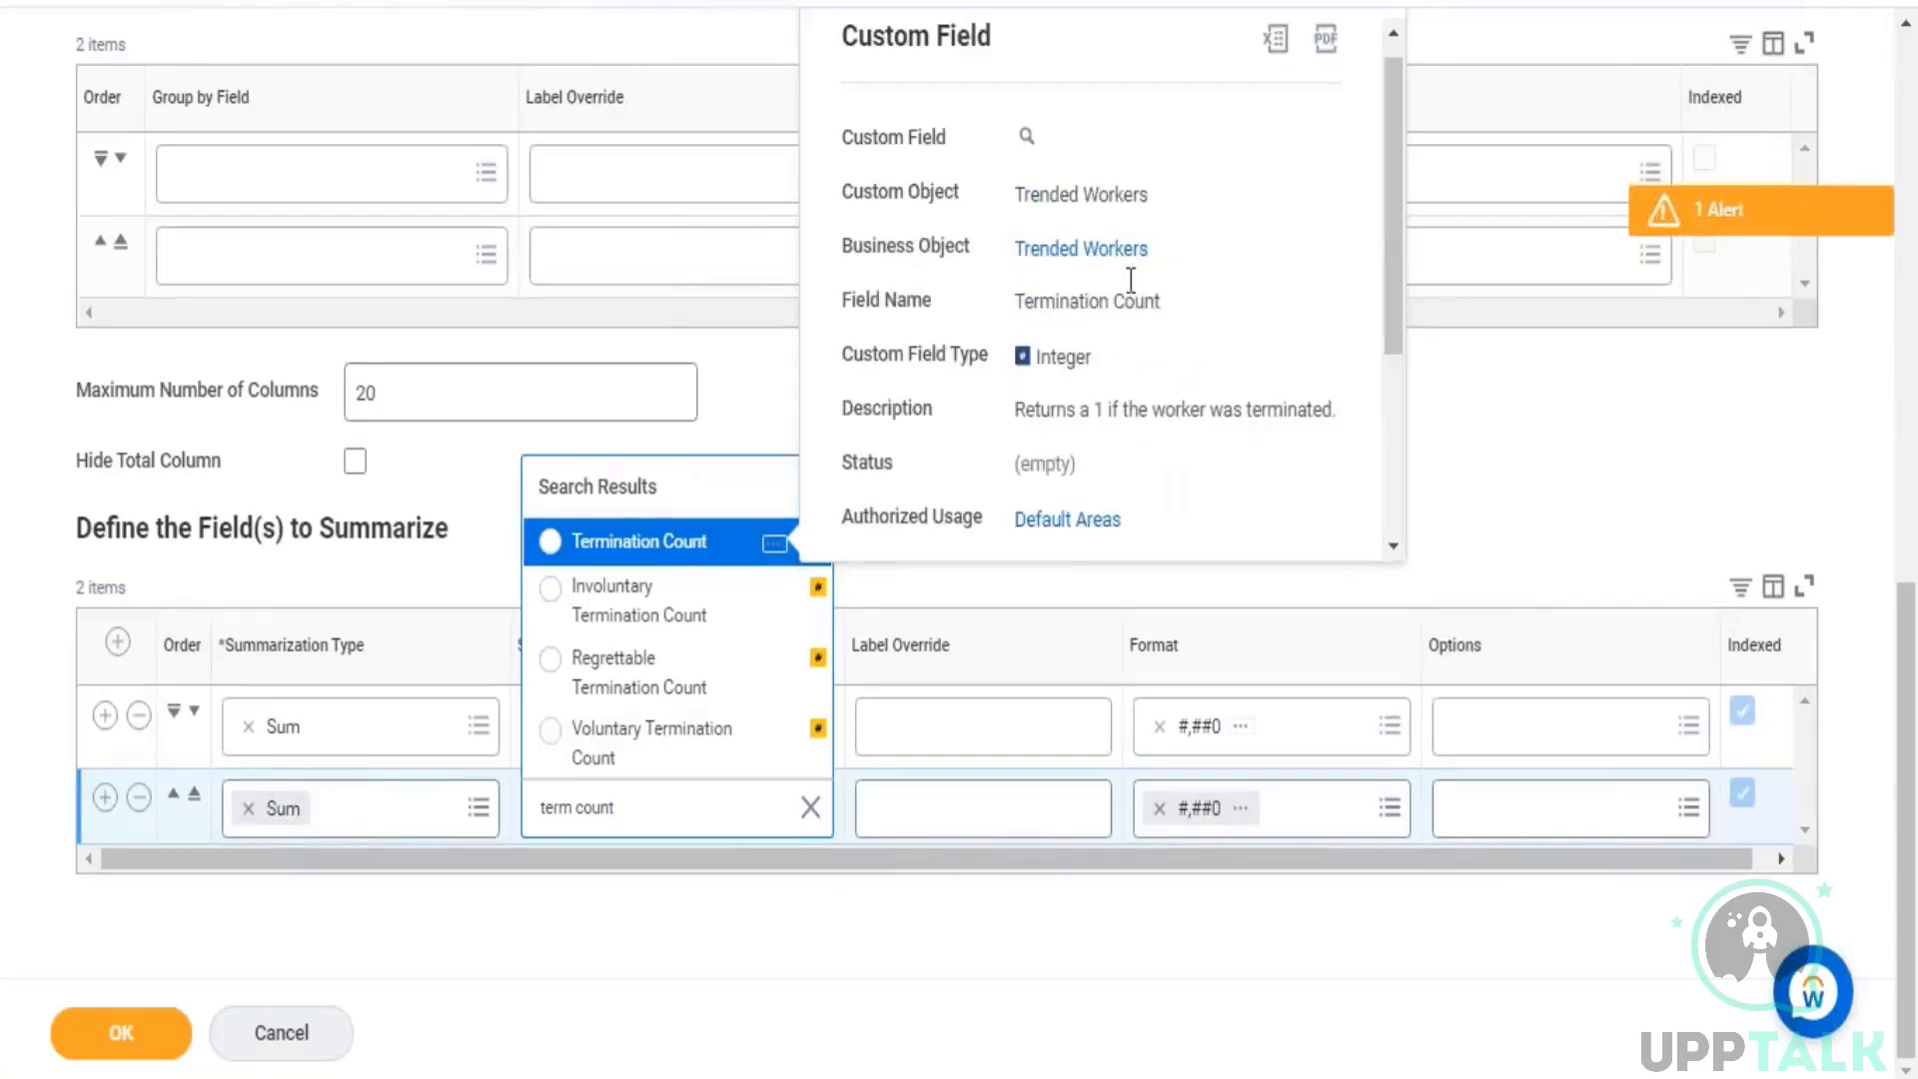
left_click(637, 547)
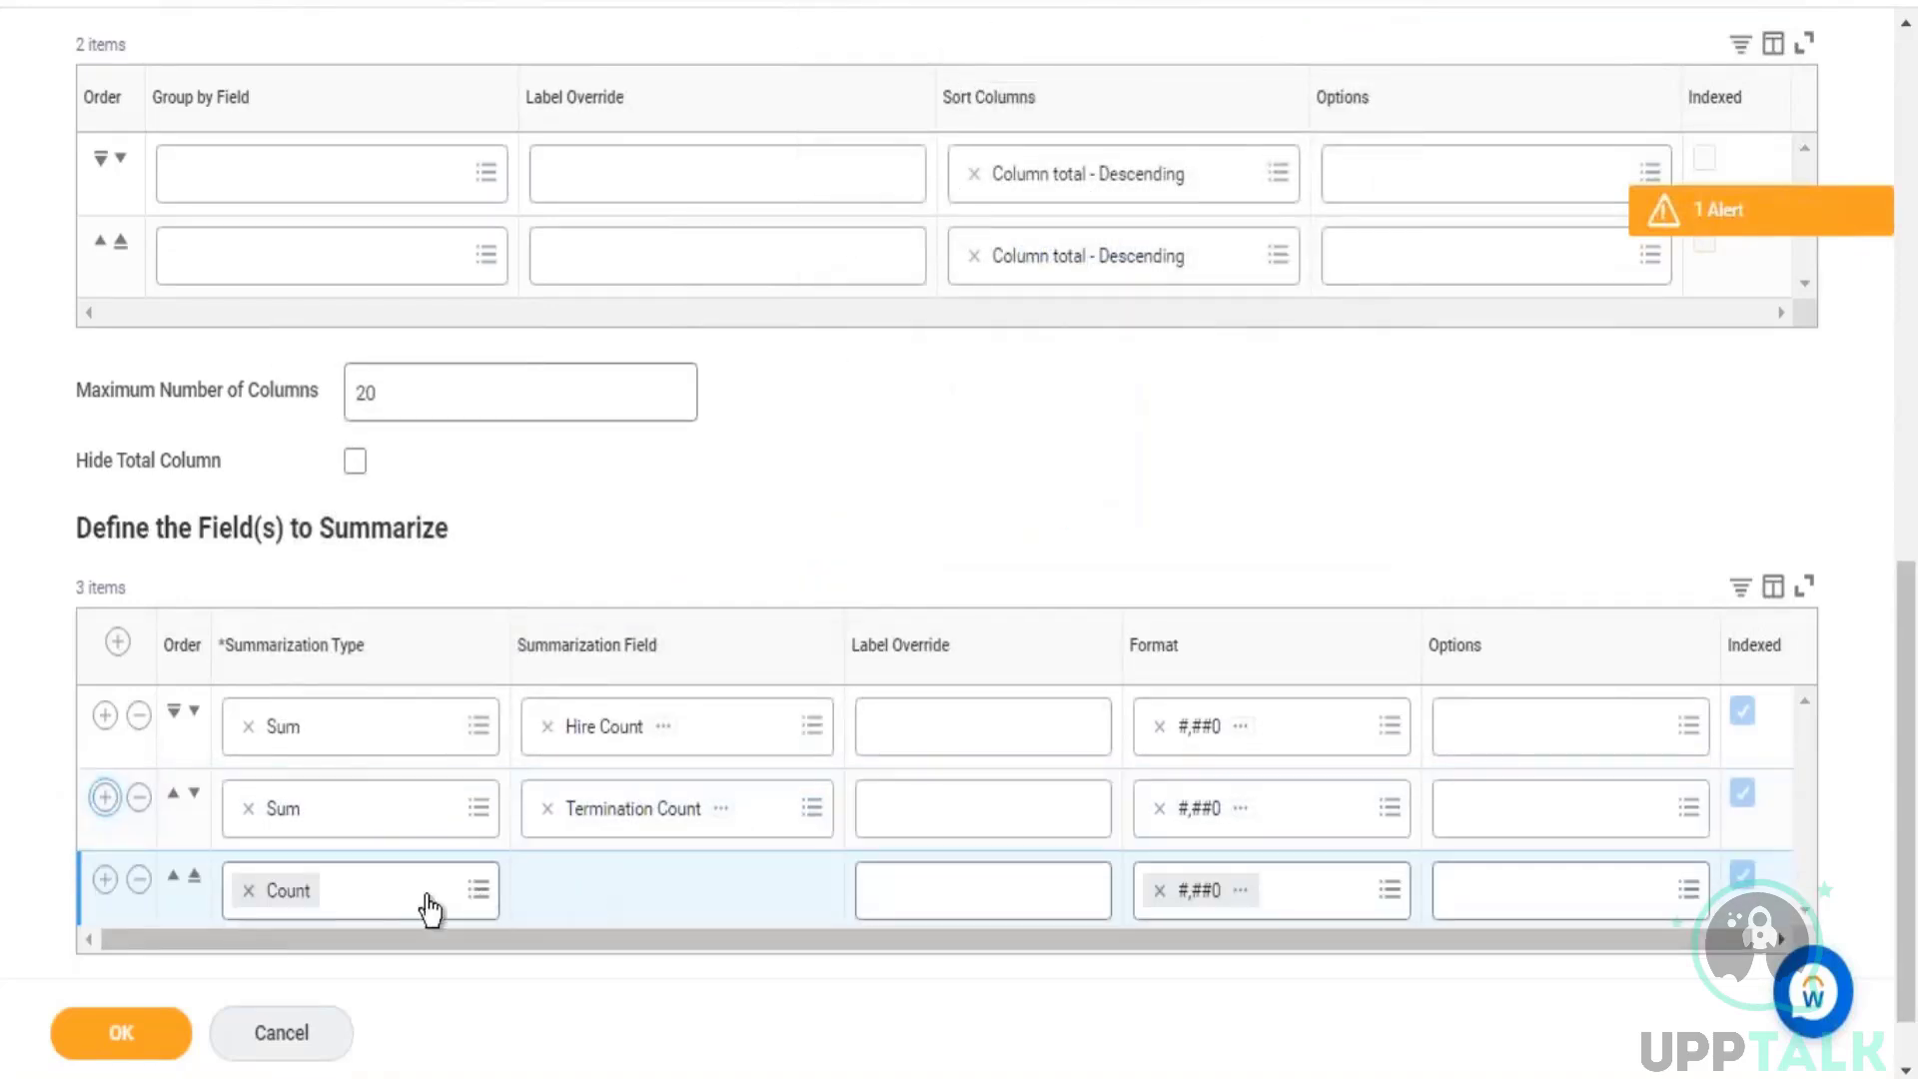
Step: Add a third summarization row that calculates the Sum of Ending Headcount
left_click(250, 892)
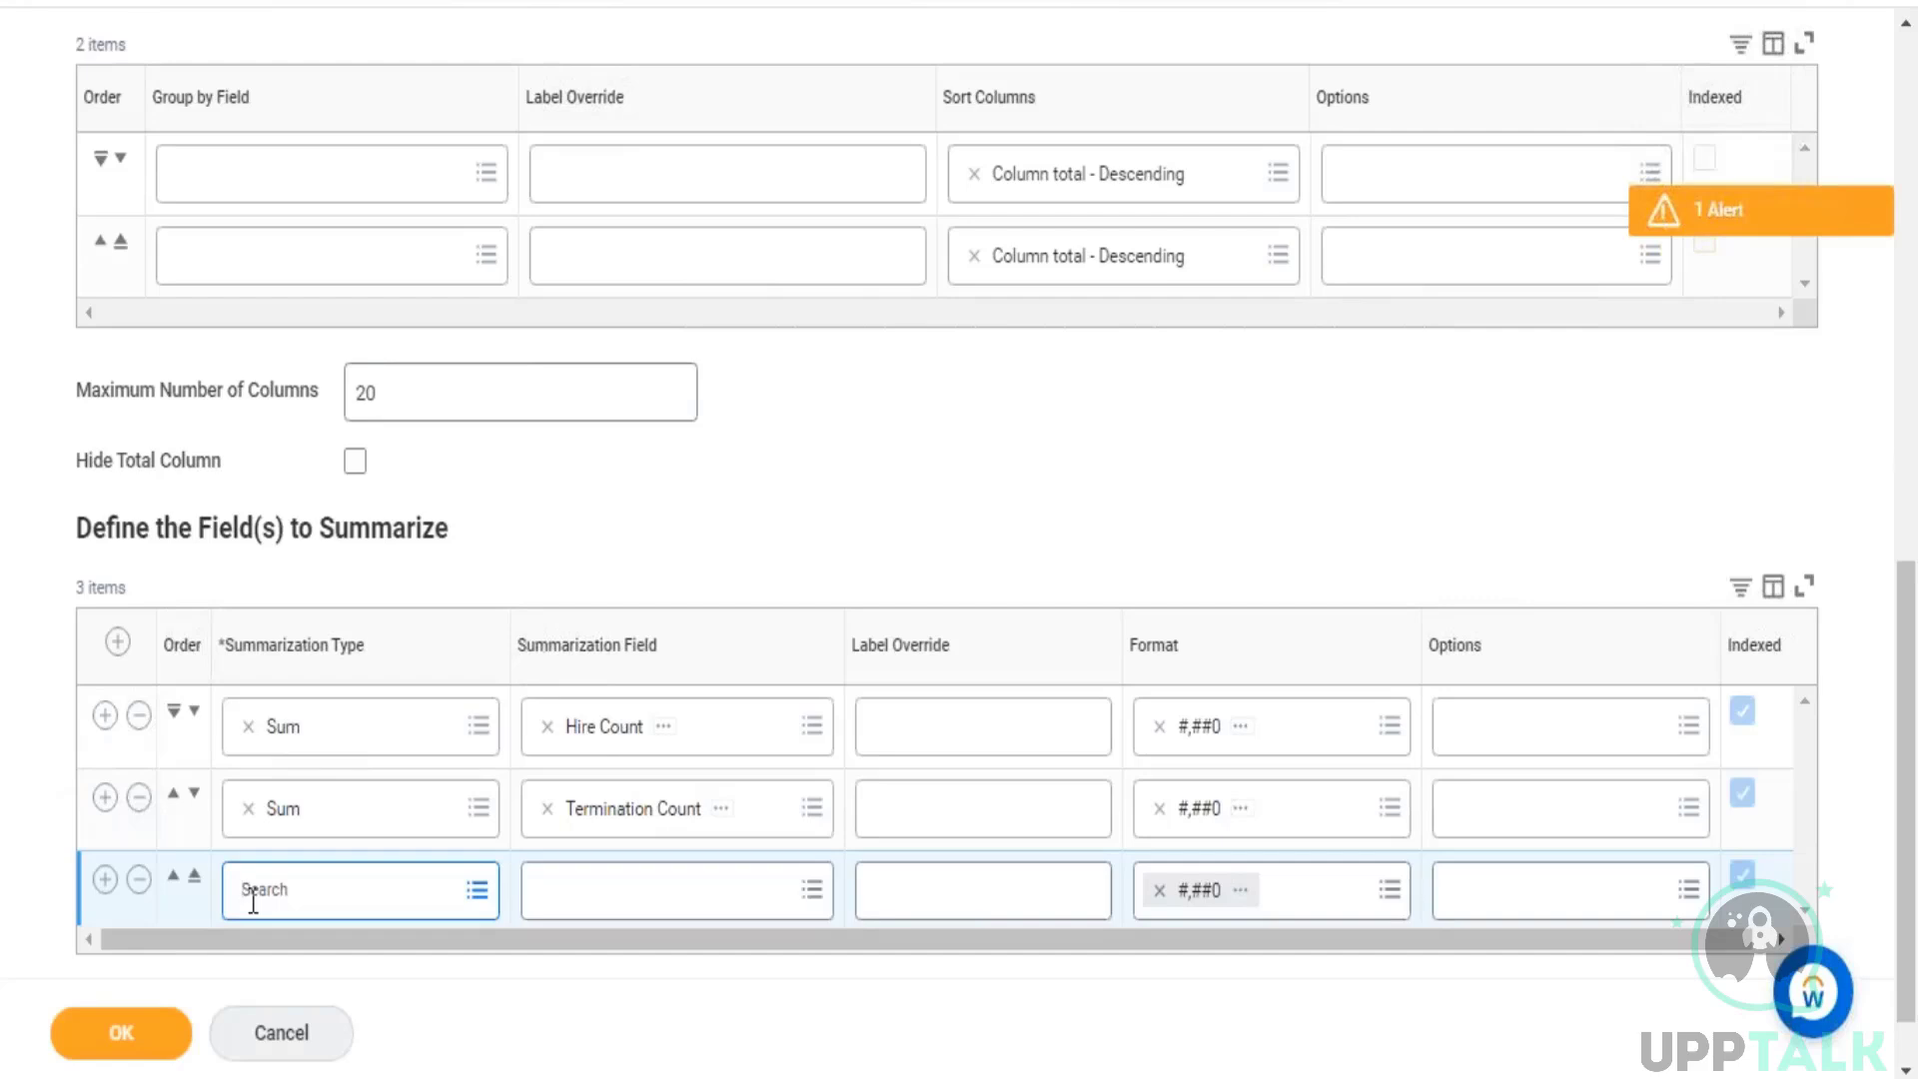
type("sum")
key("Return")
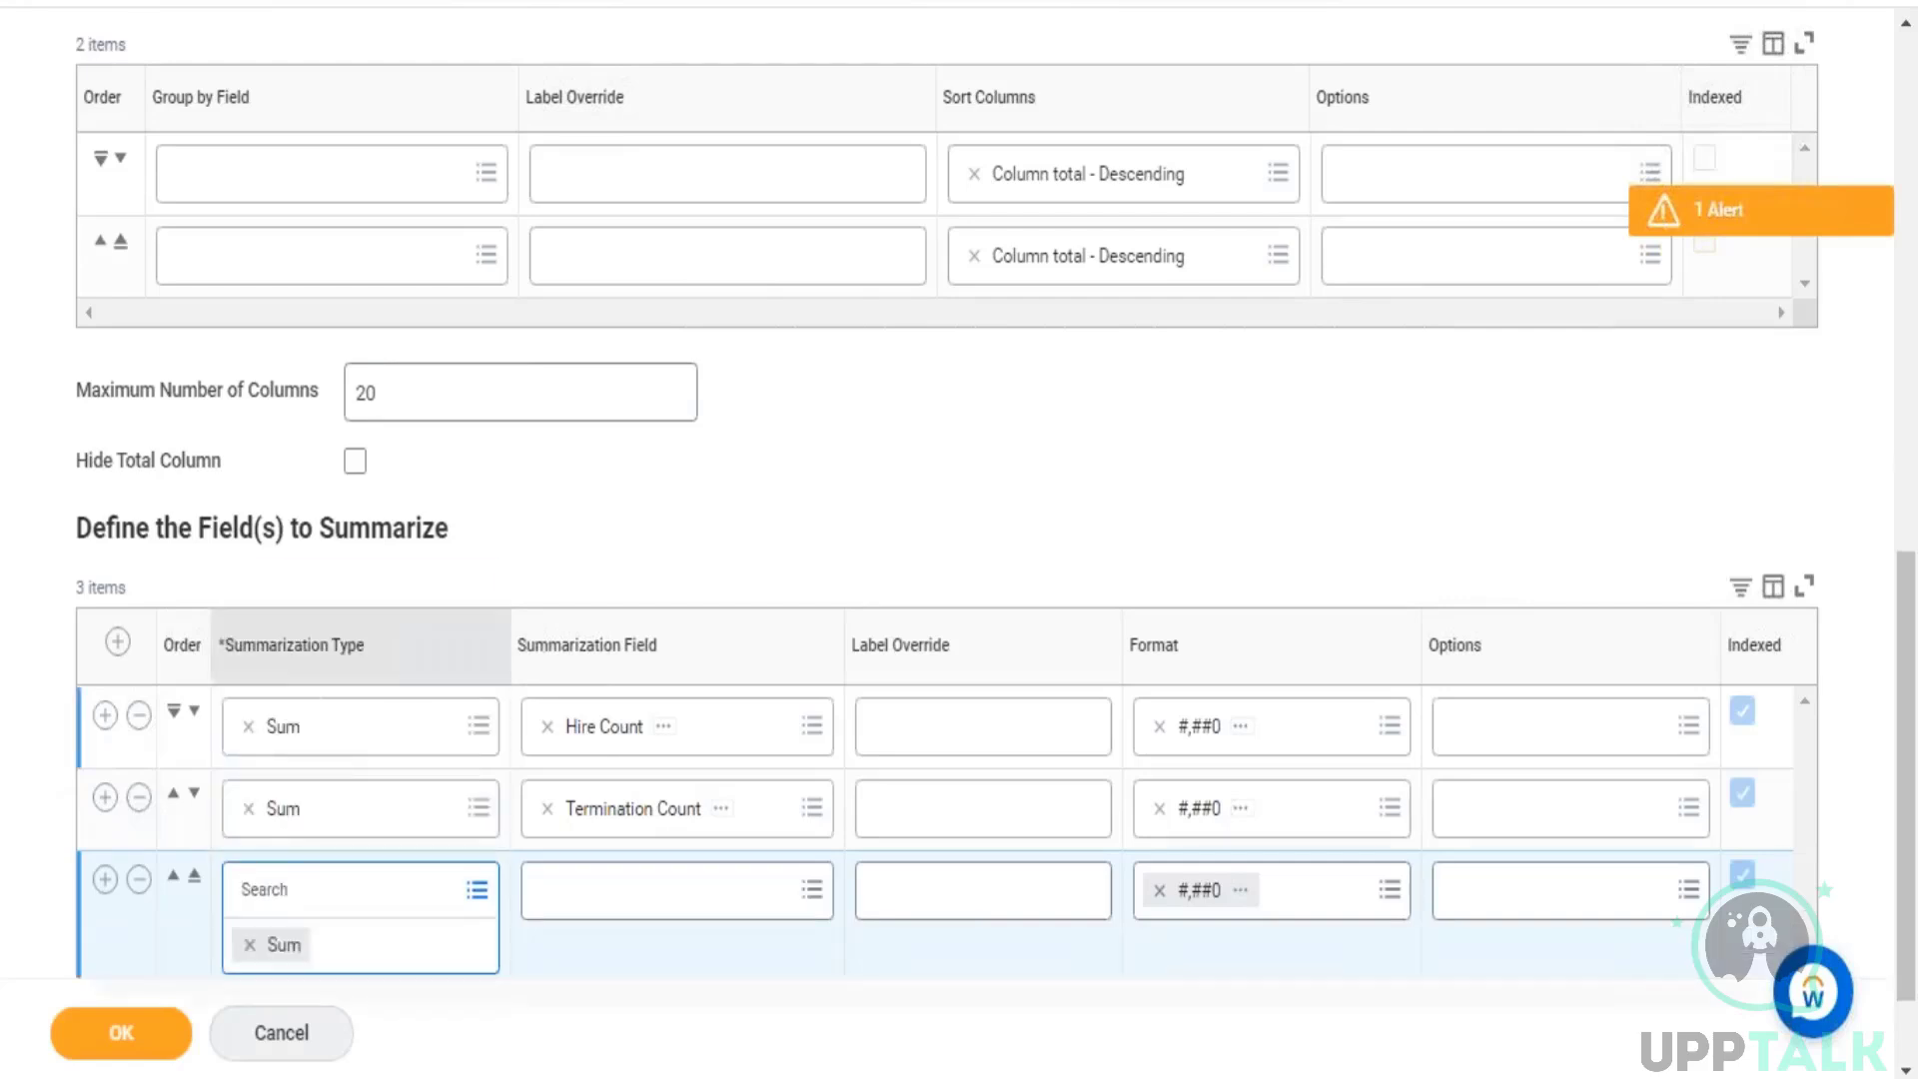
left_click(685, 893)
type("end head")
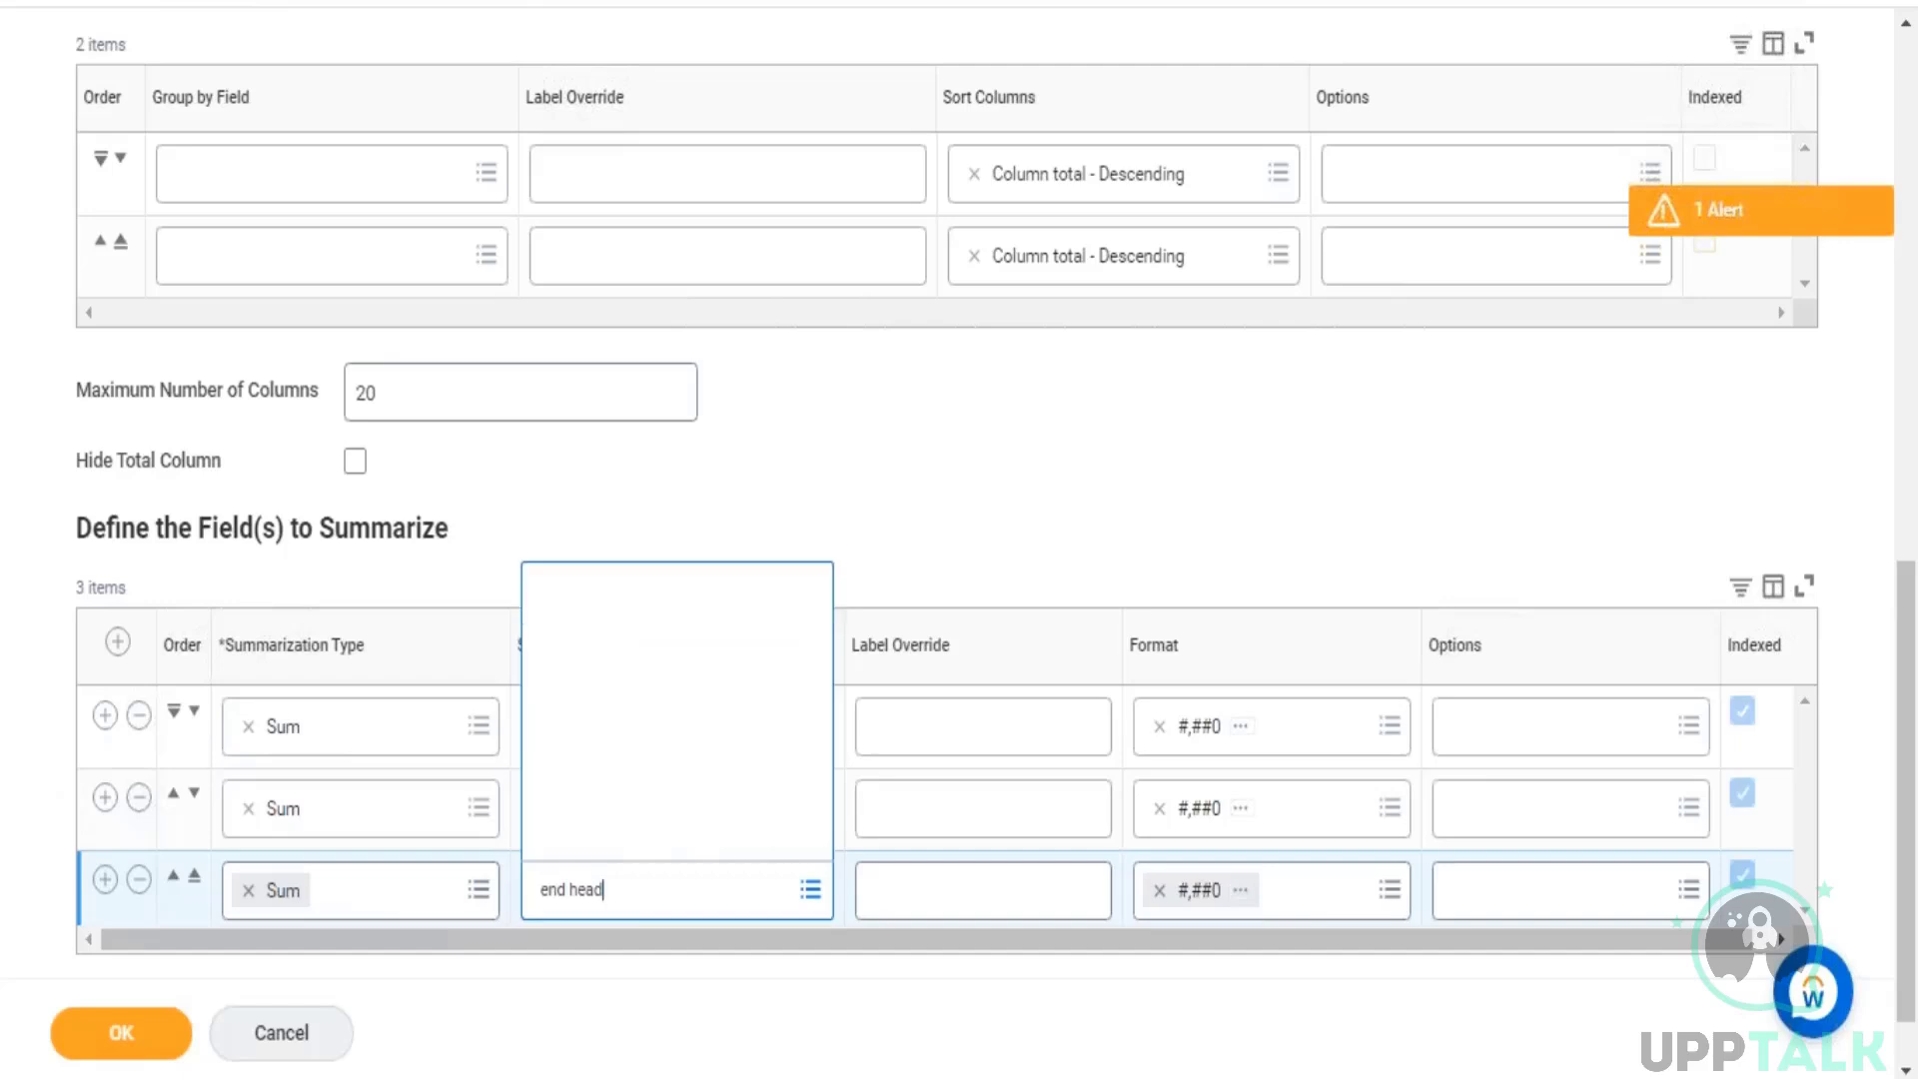
key("Return")
left_click(1103, 499)
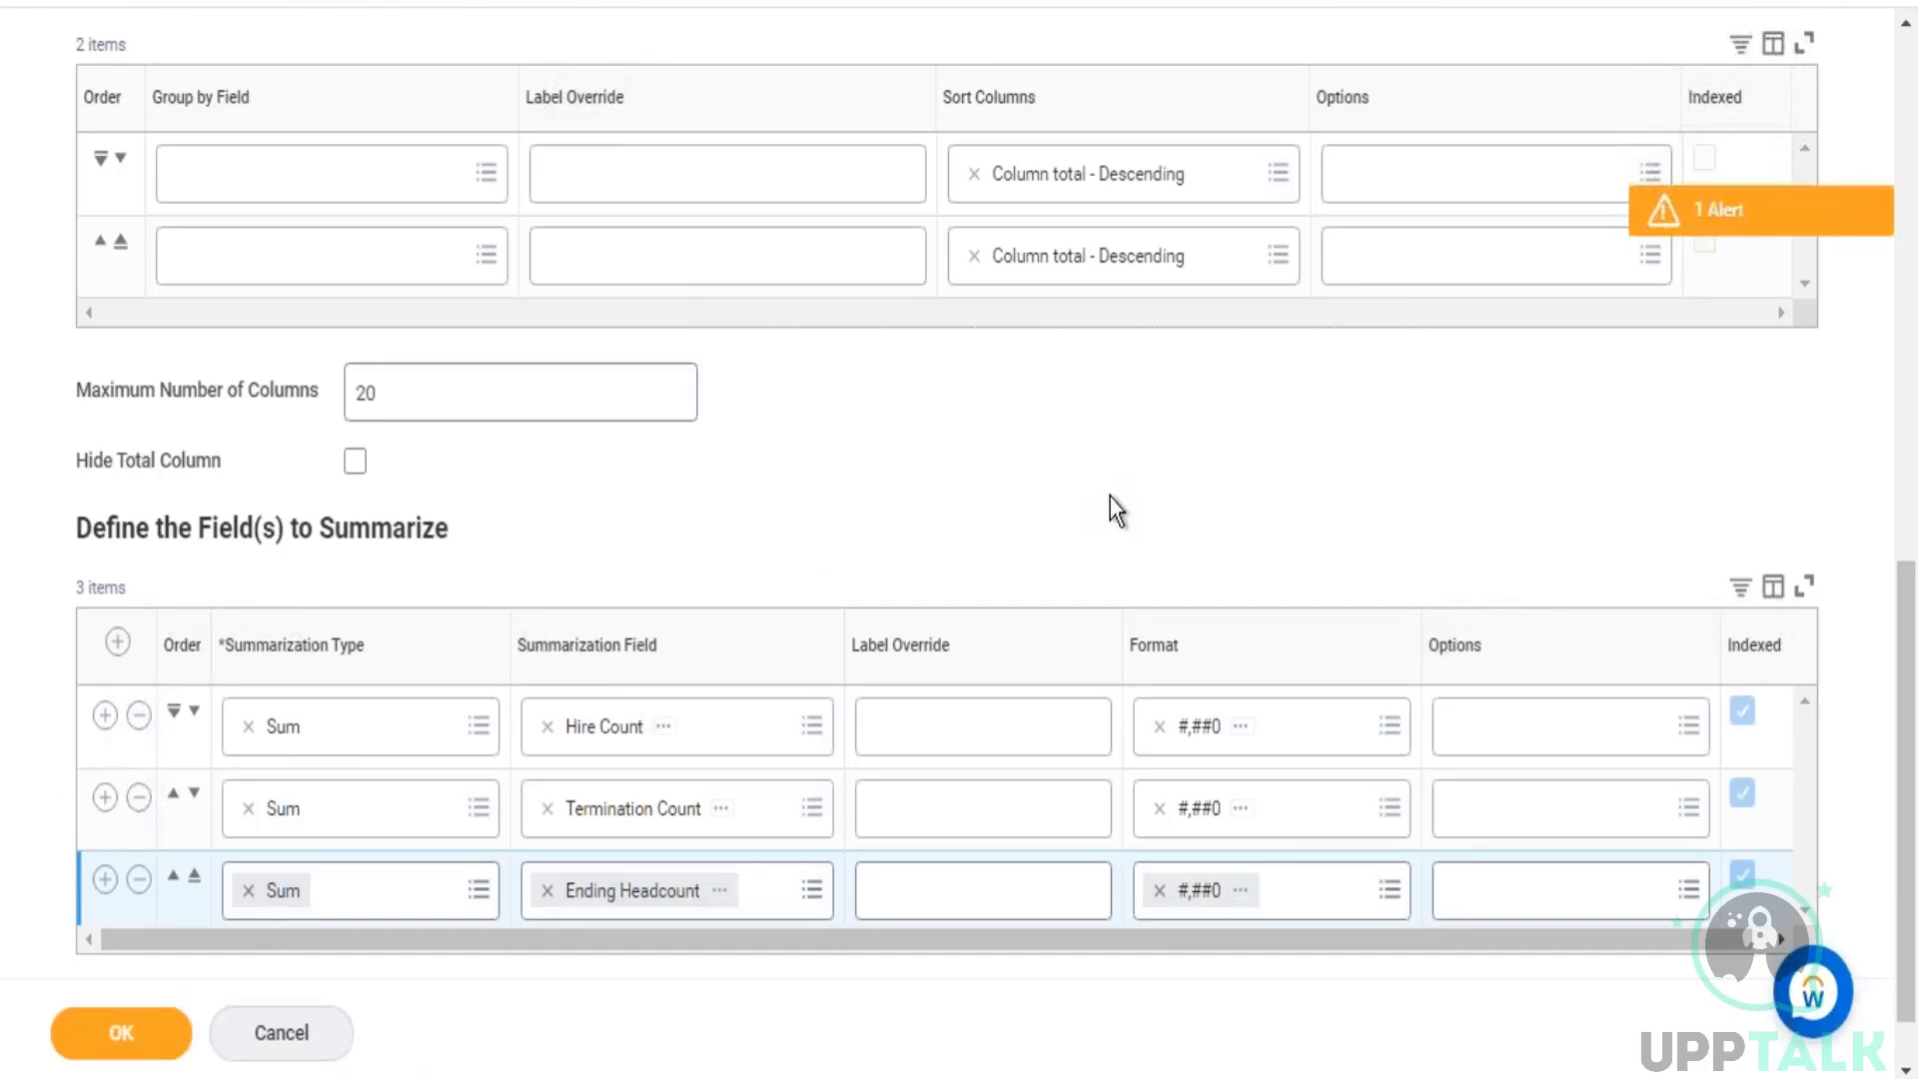
Step: Set the report's output type to Chart and Table
scroll(1111, 498, "up", 5)
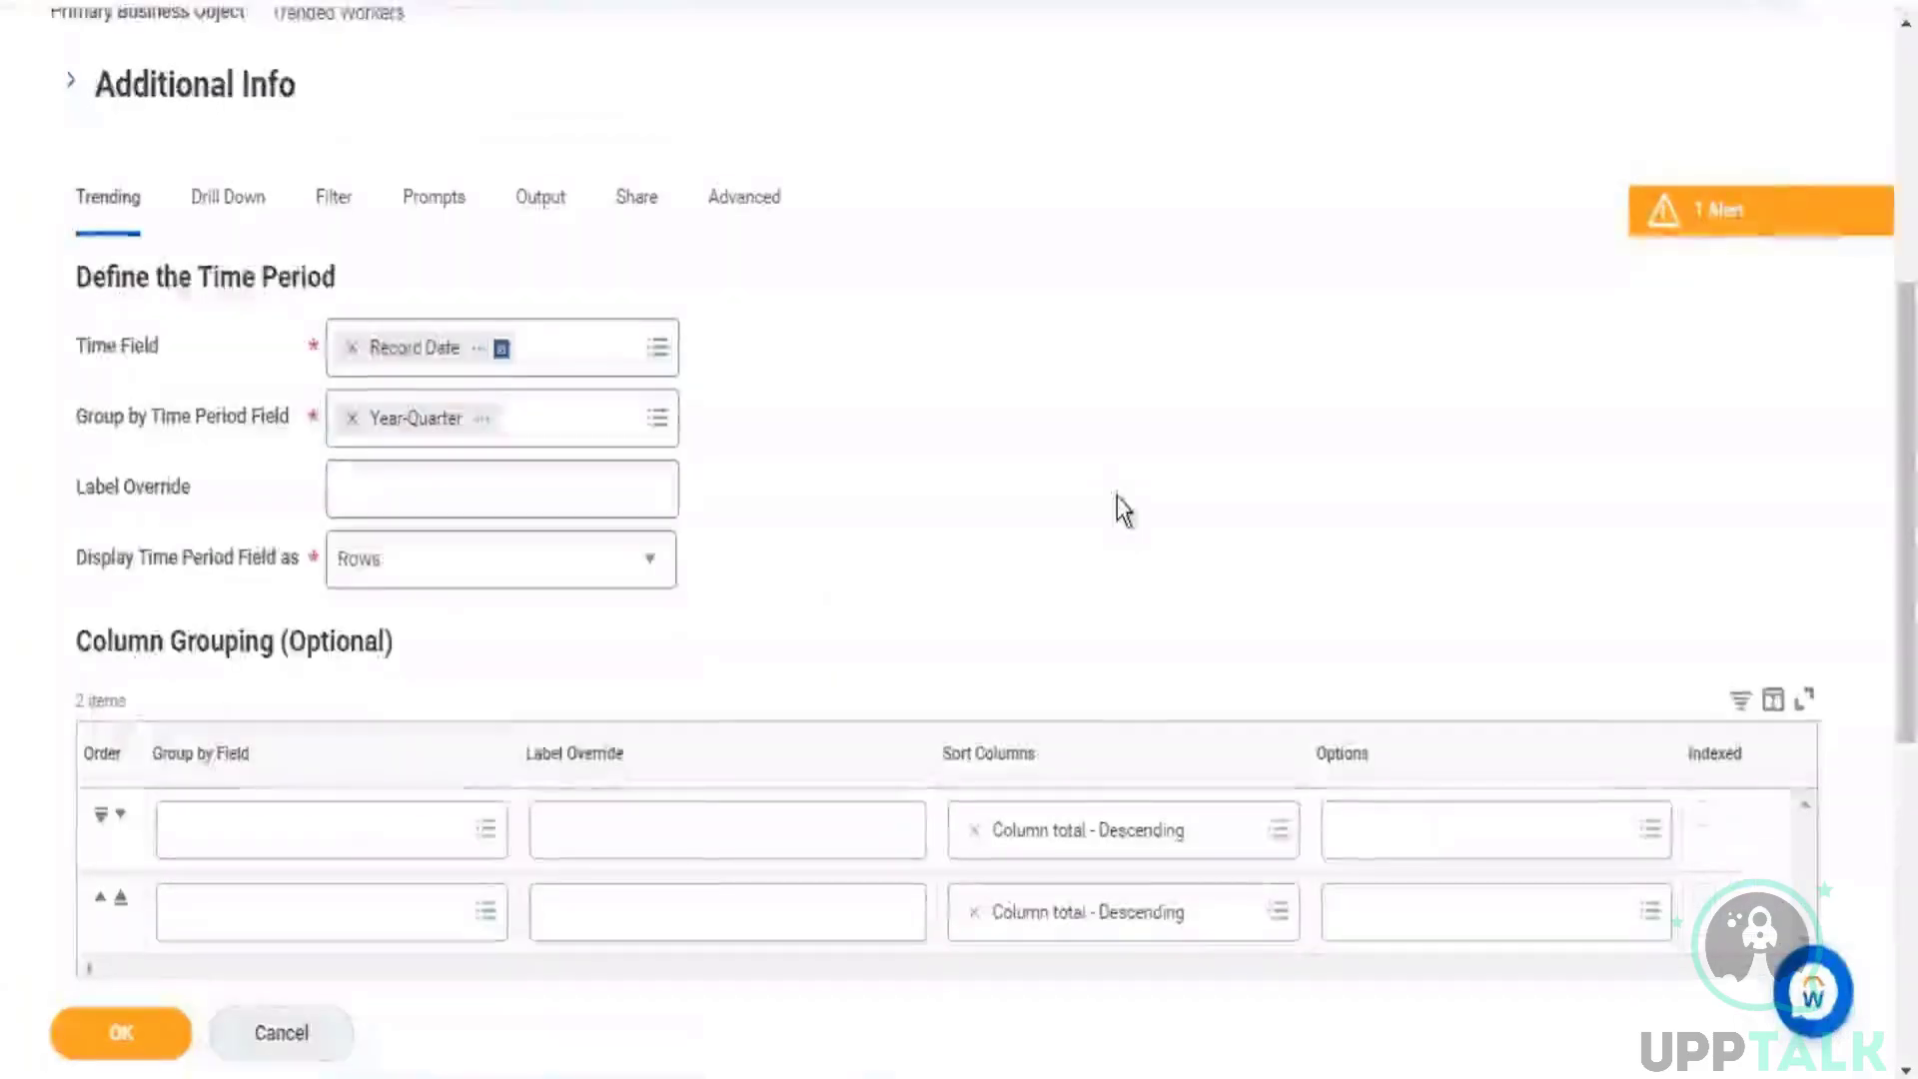
left_click(544, 215)
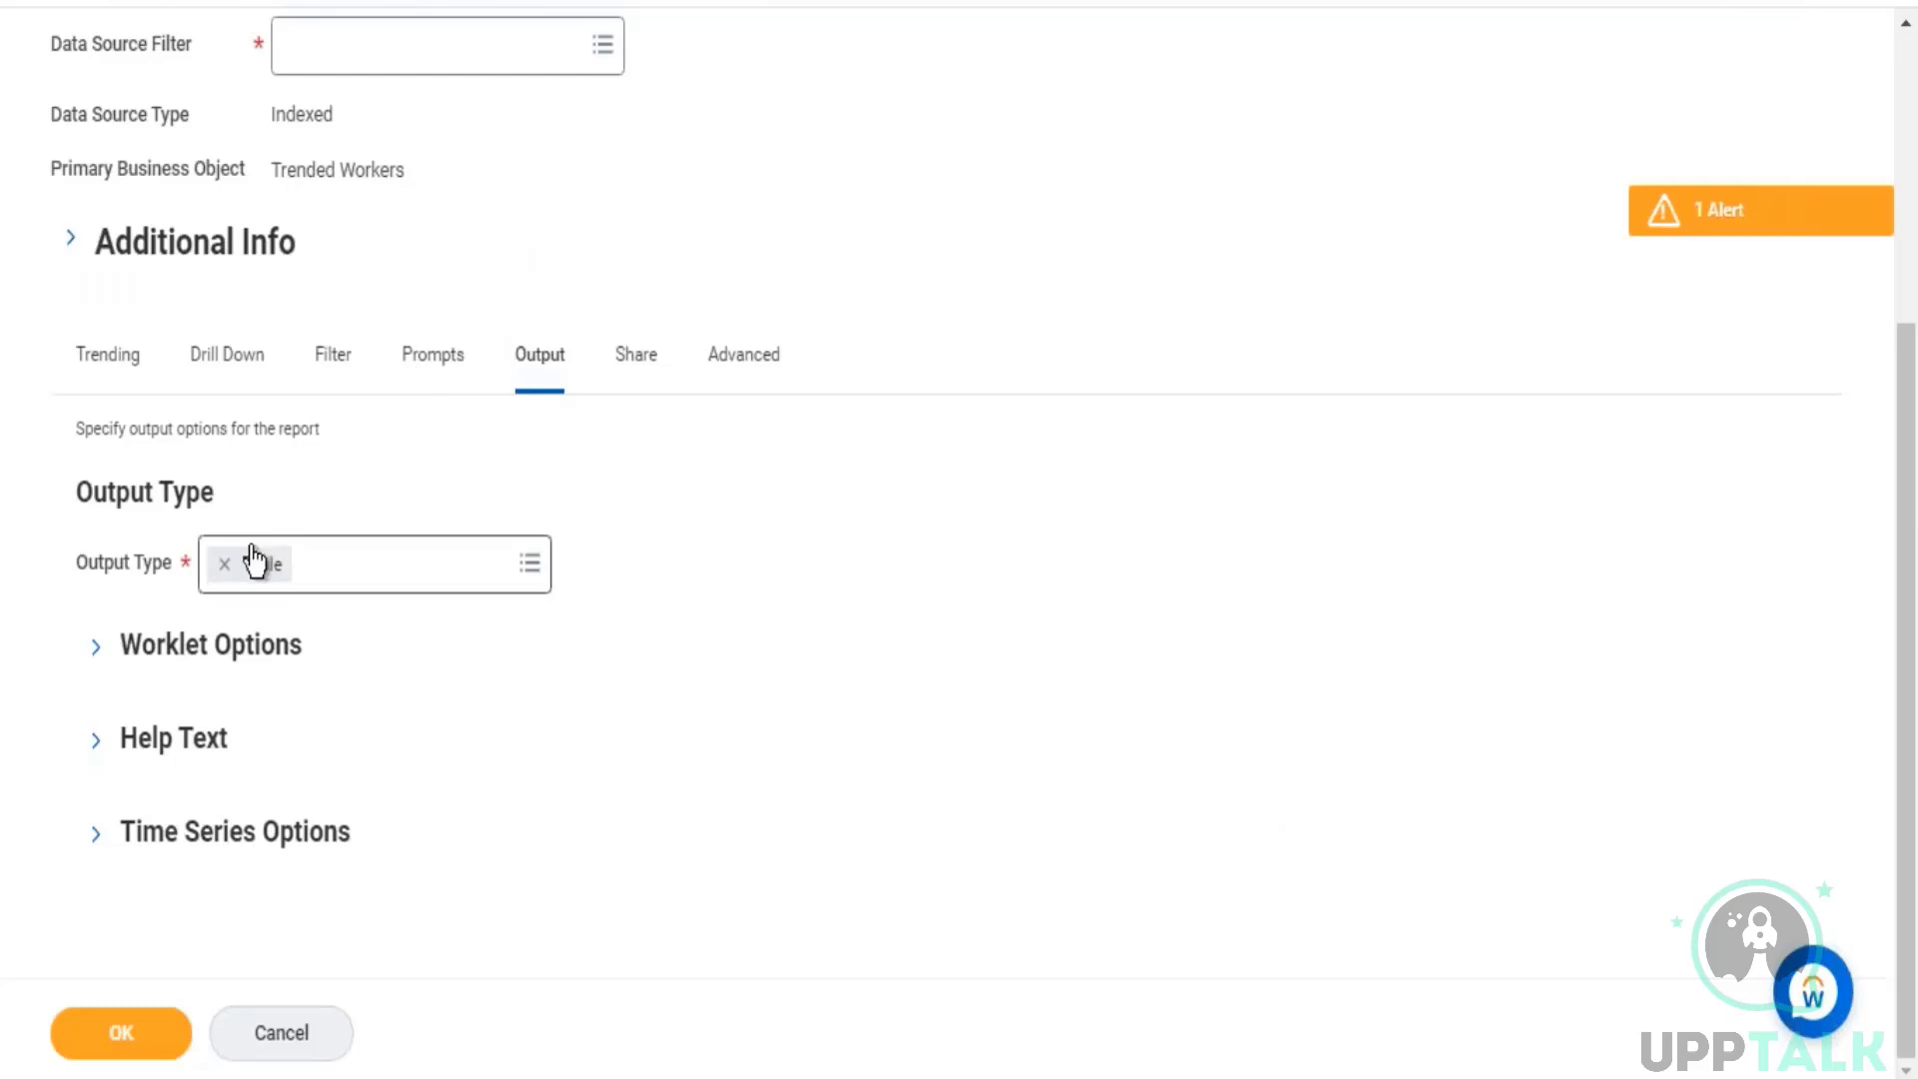
left_click(529, 563)
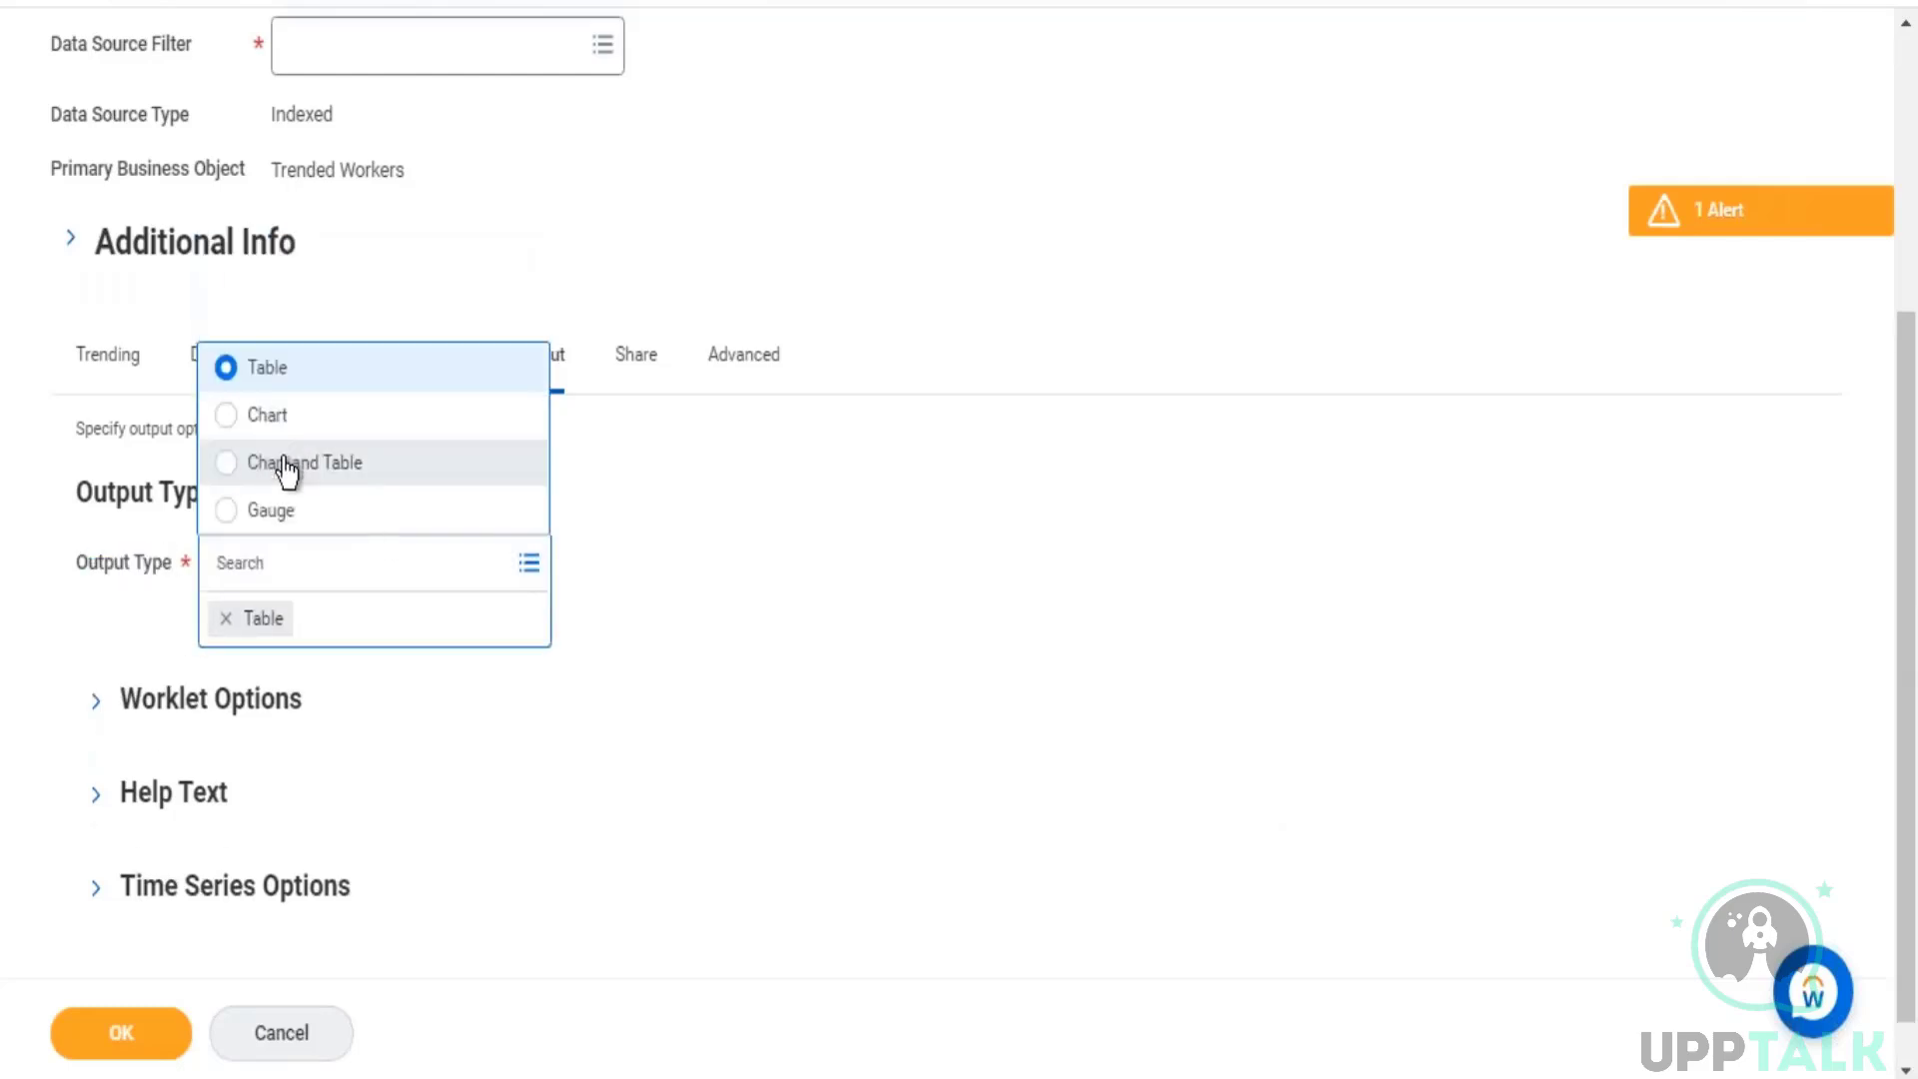
left_click(295, 468)
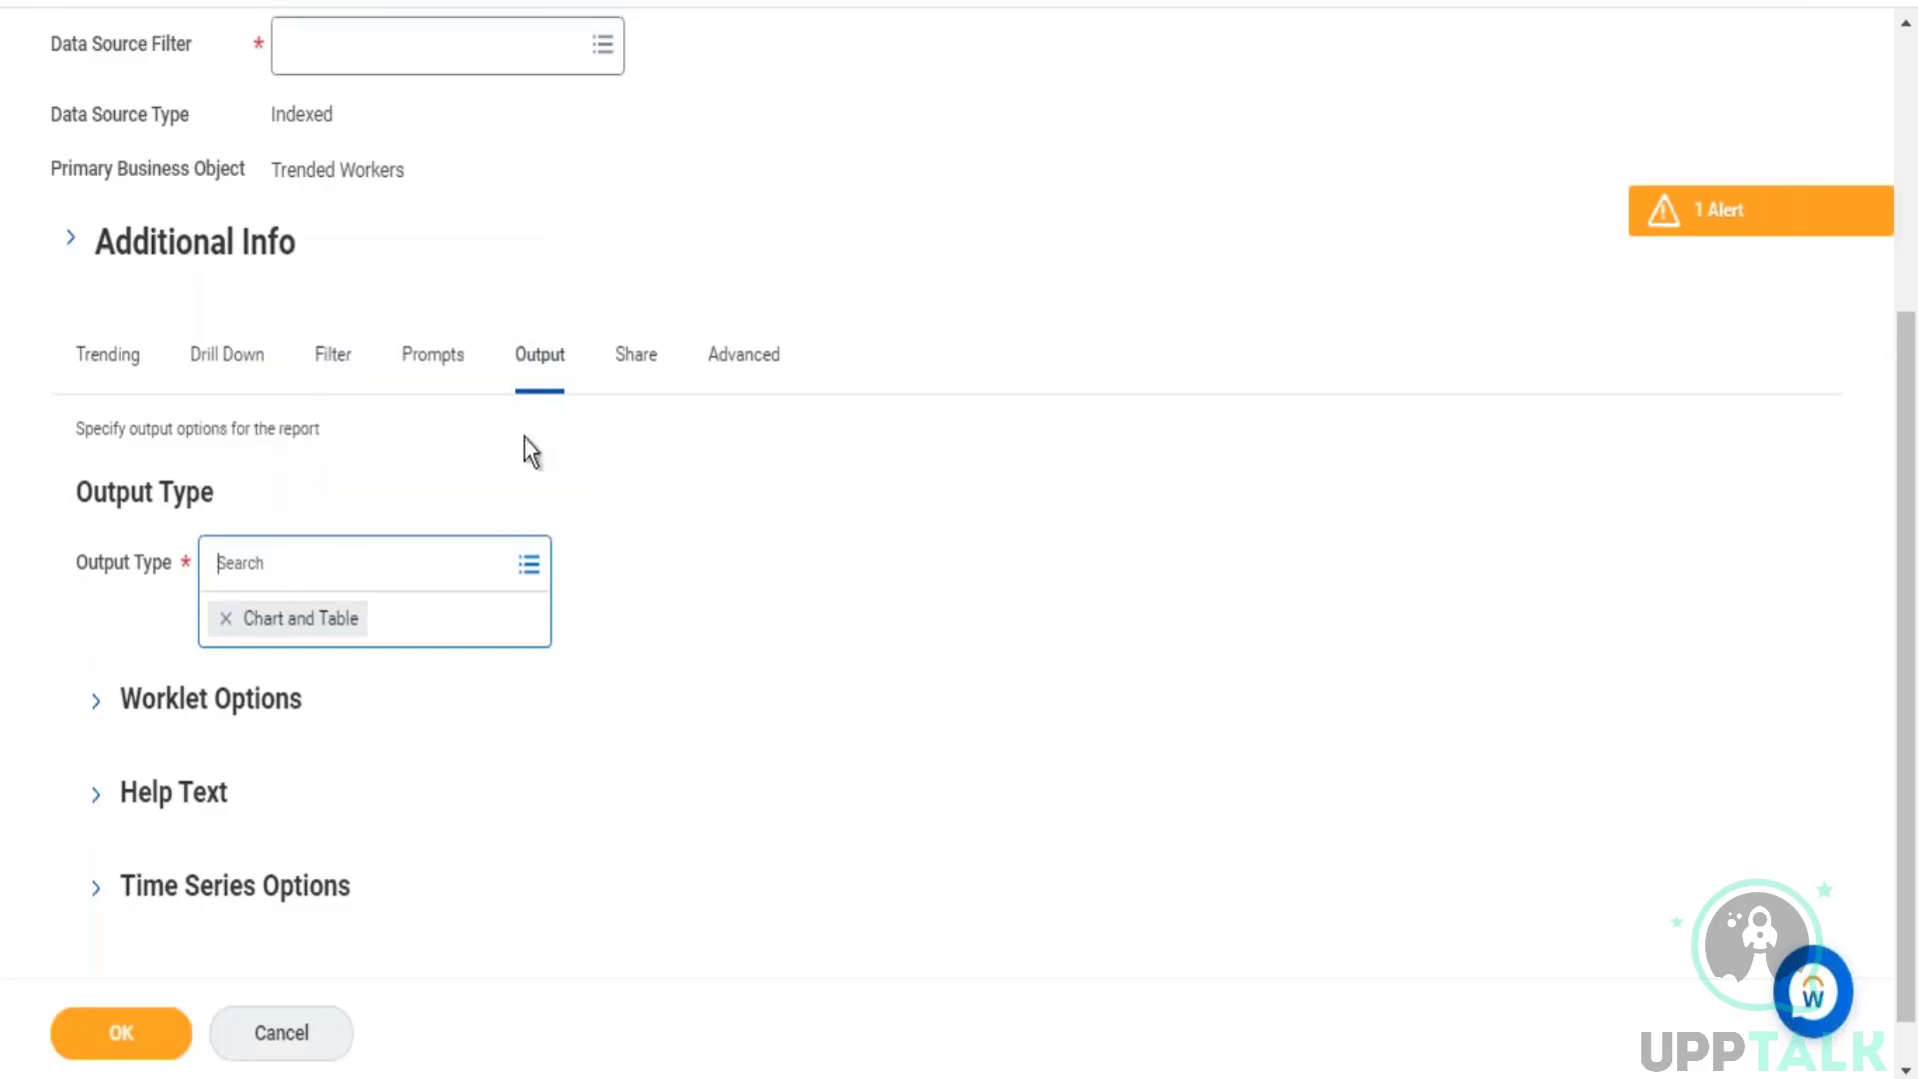
left_click(536, 568)
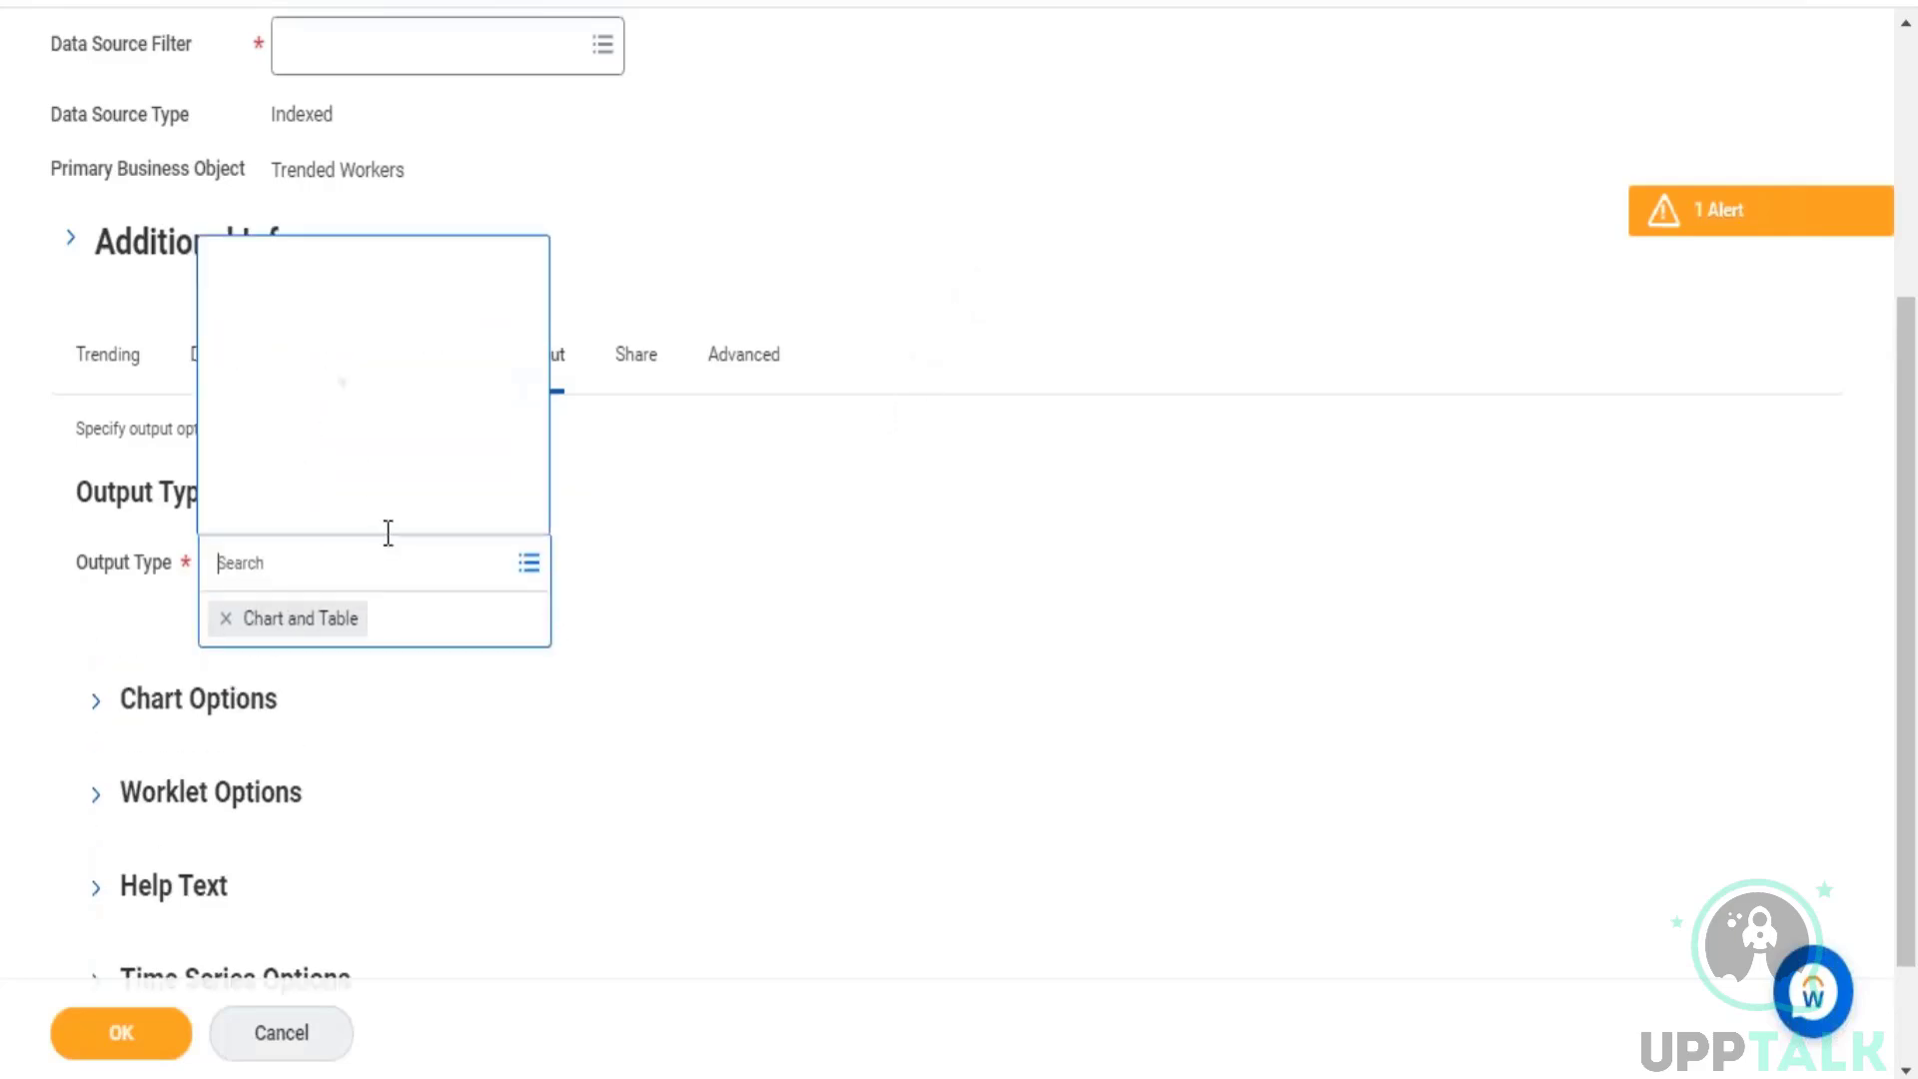
left_click(1203, 279)
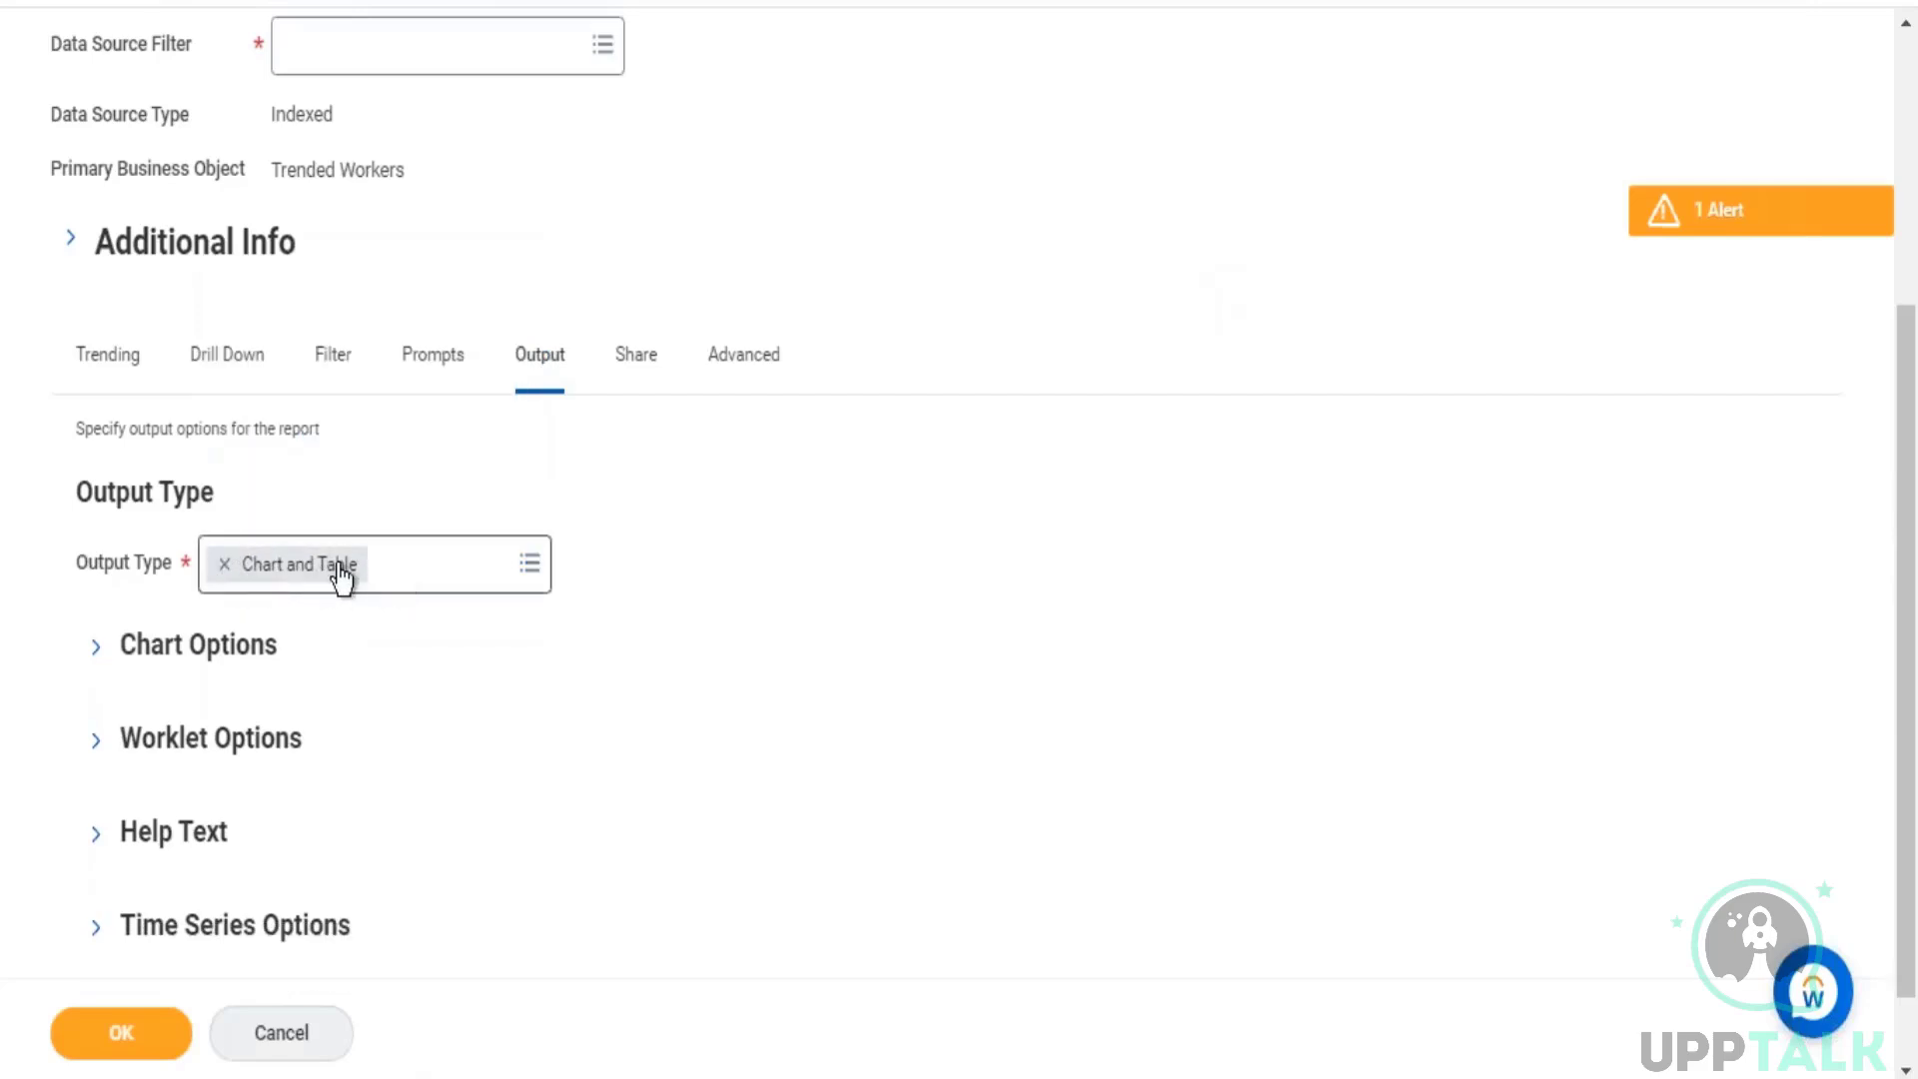
Step: Try to save the report from its trending settings, and set the required Data Source Filter to Default Filter
left_click(134, 388)
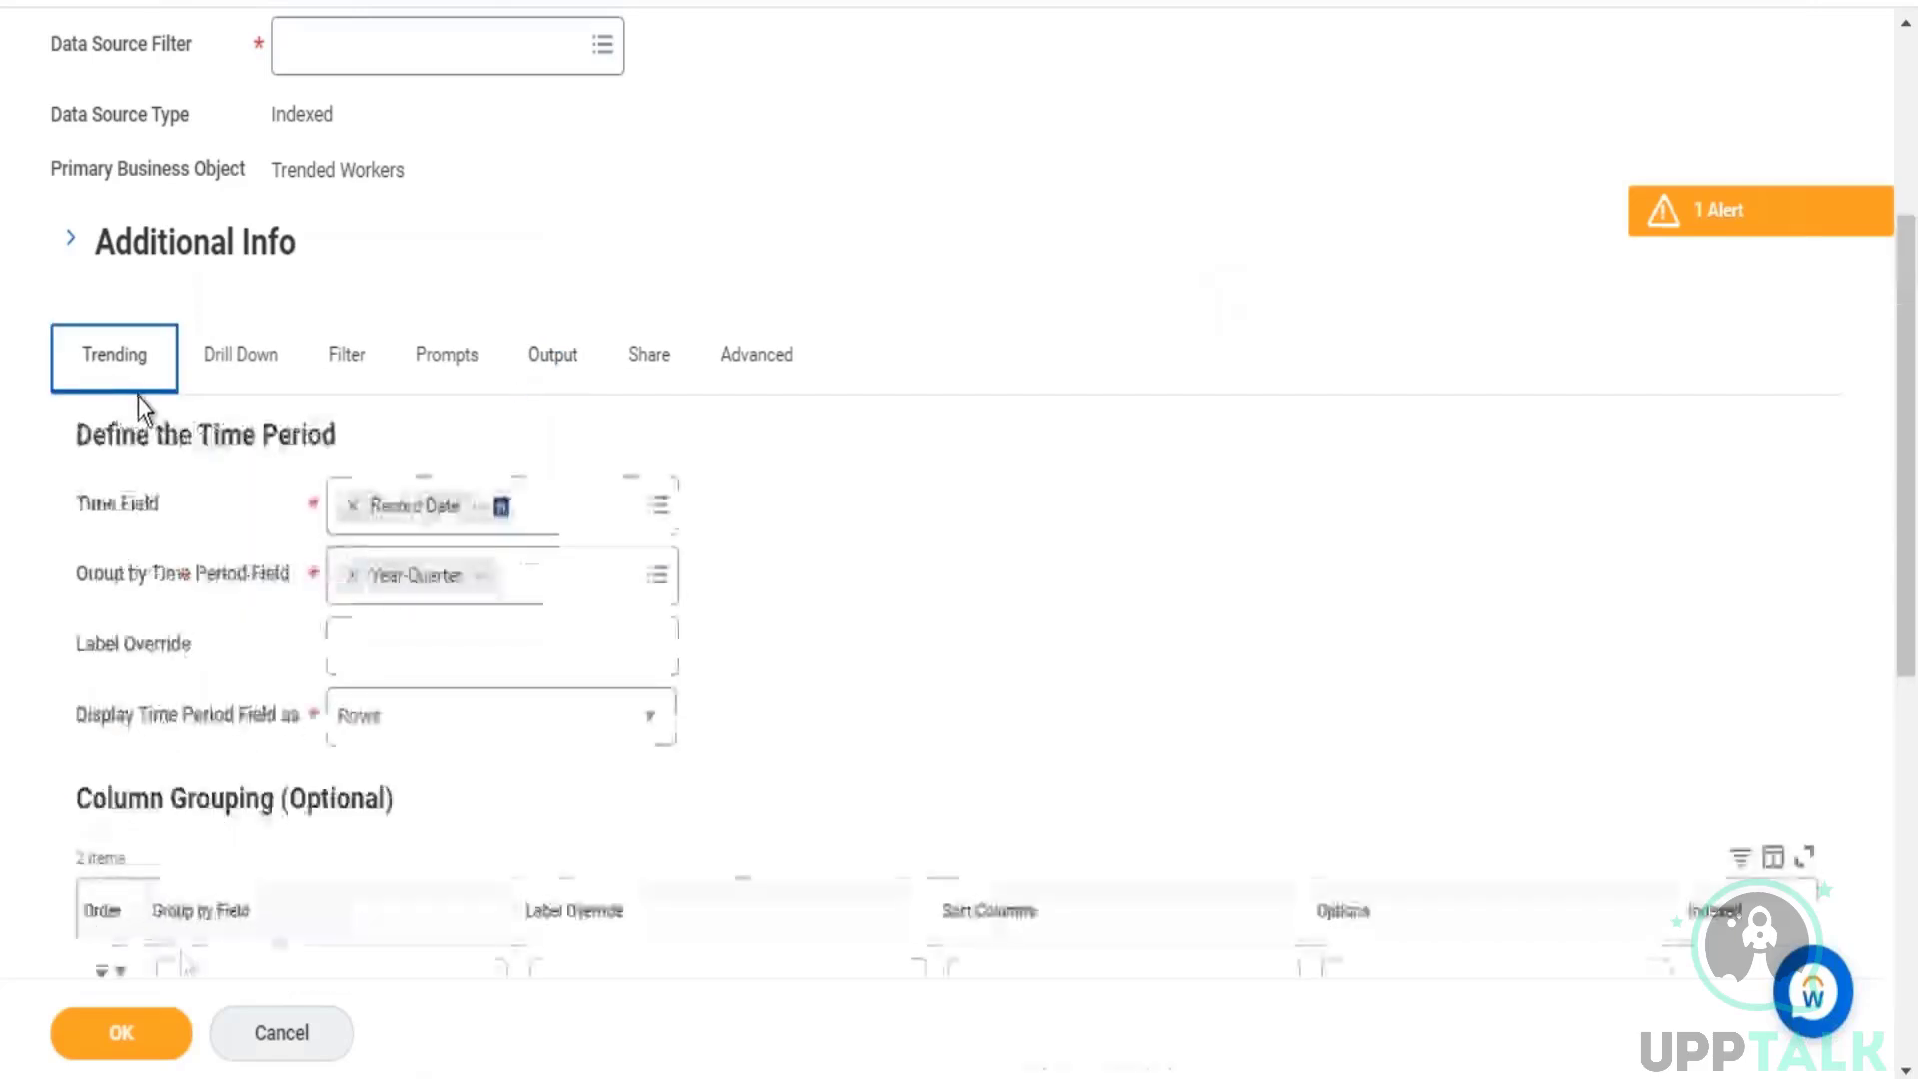
left_click(84, 1034)
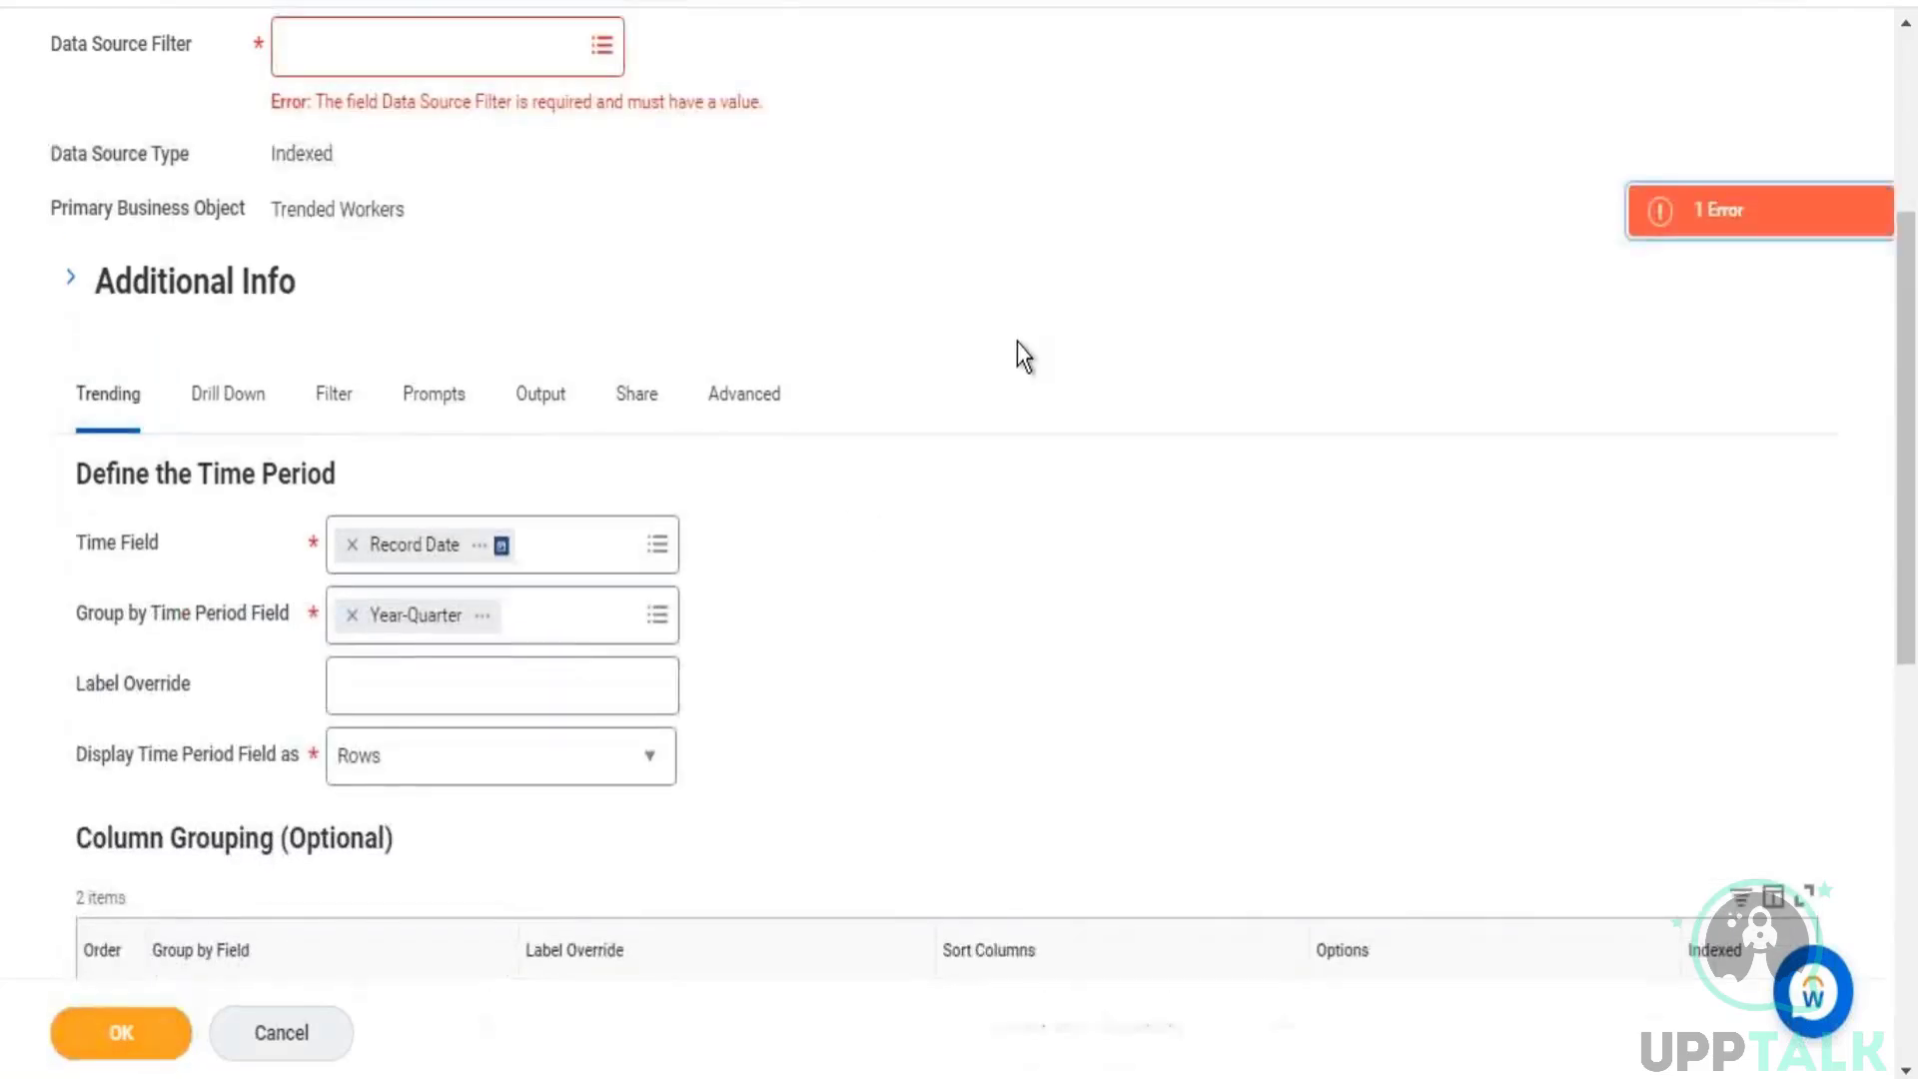
scroll(974, 223, "up", 4)
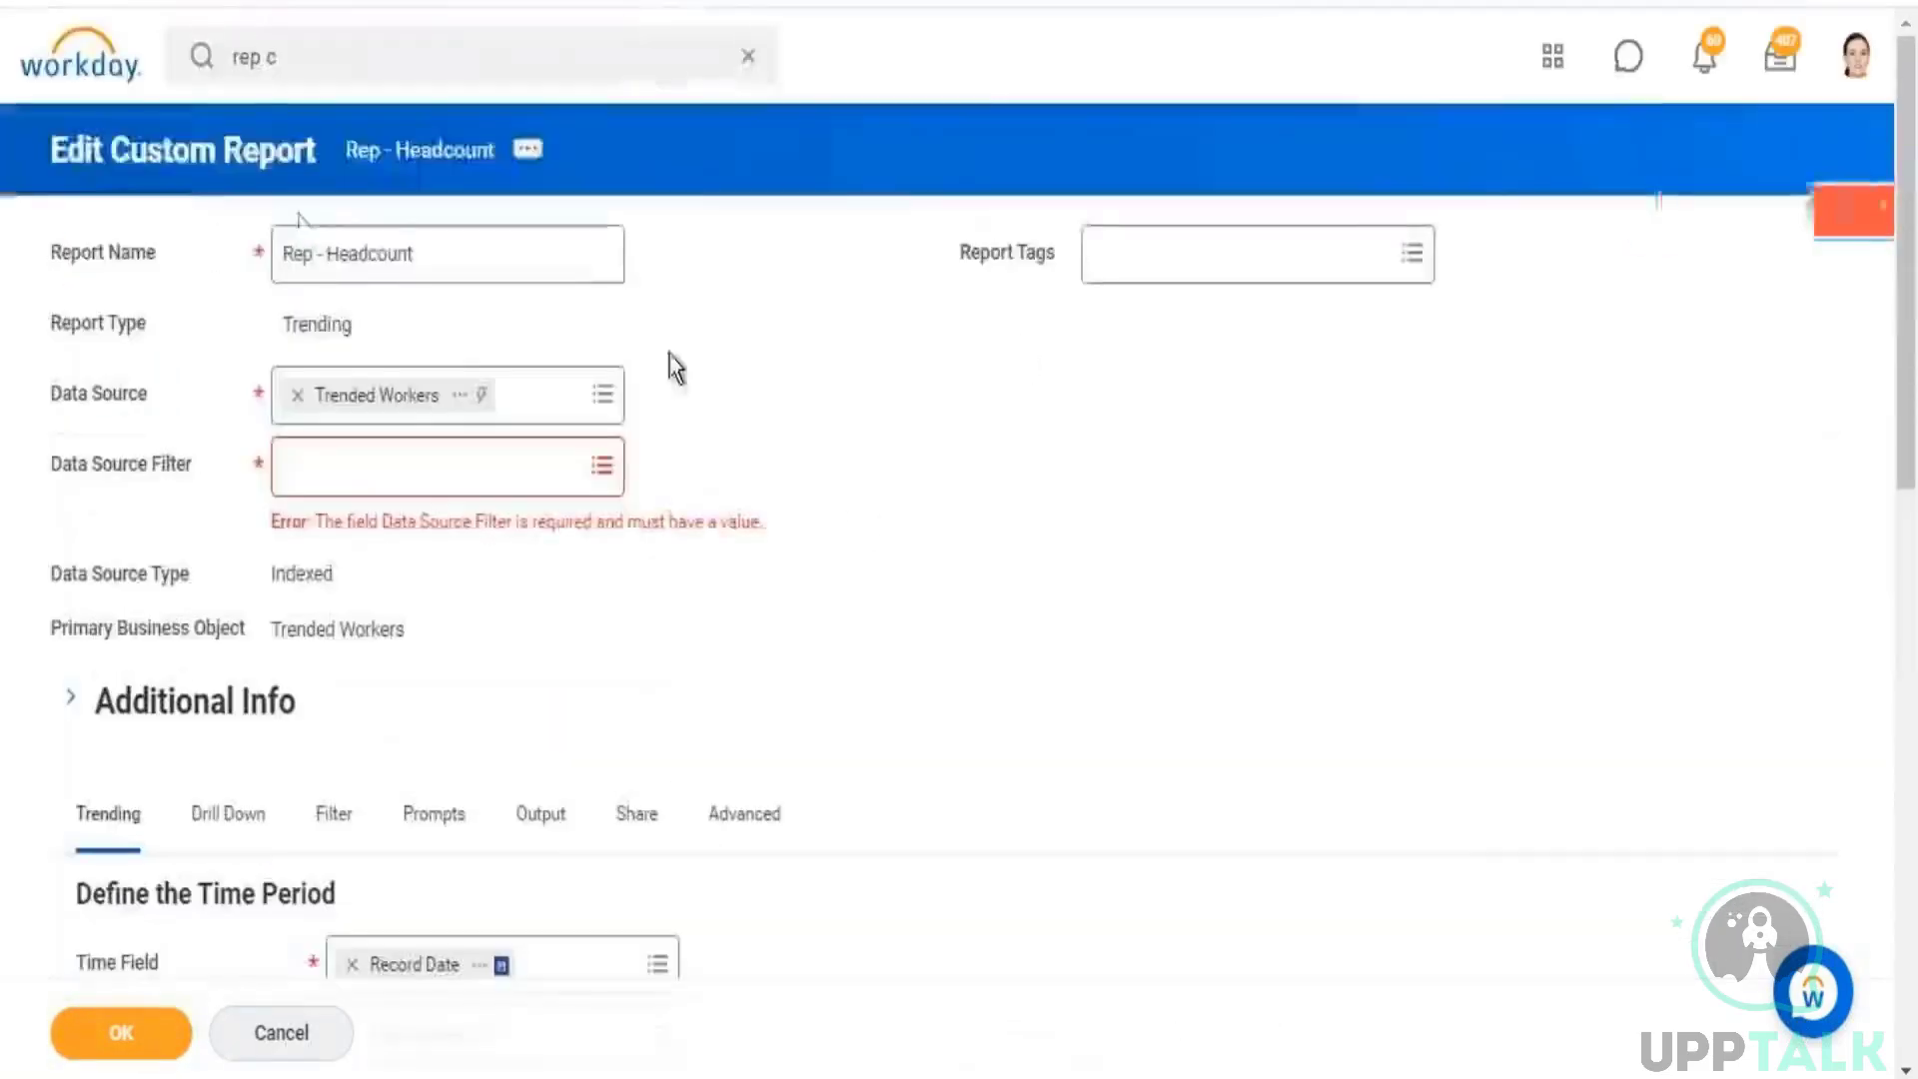
left_click(604, 470)
left_click(330, 532)
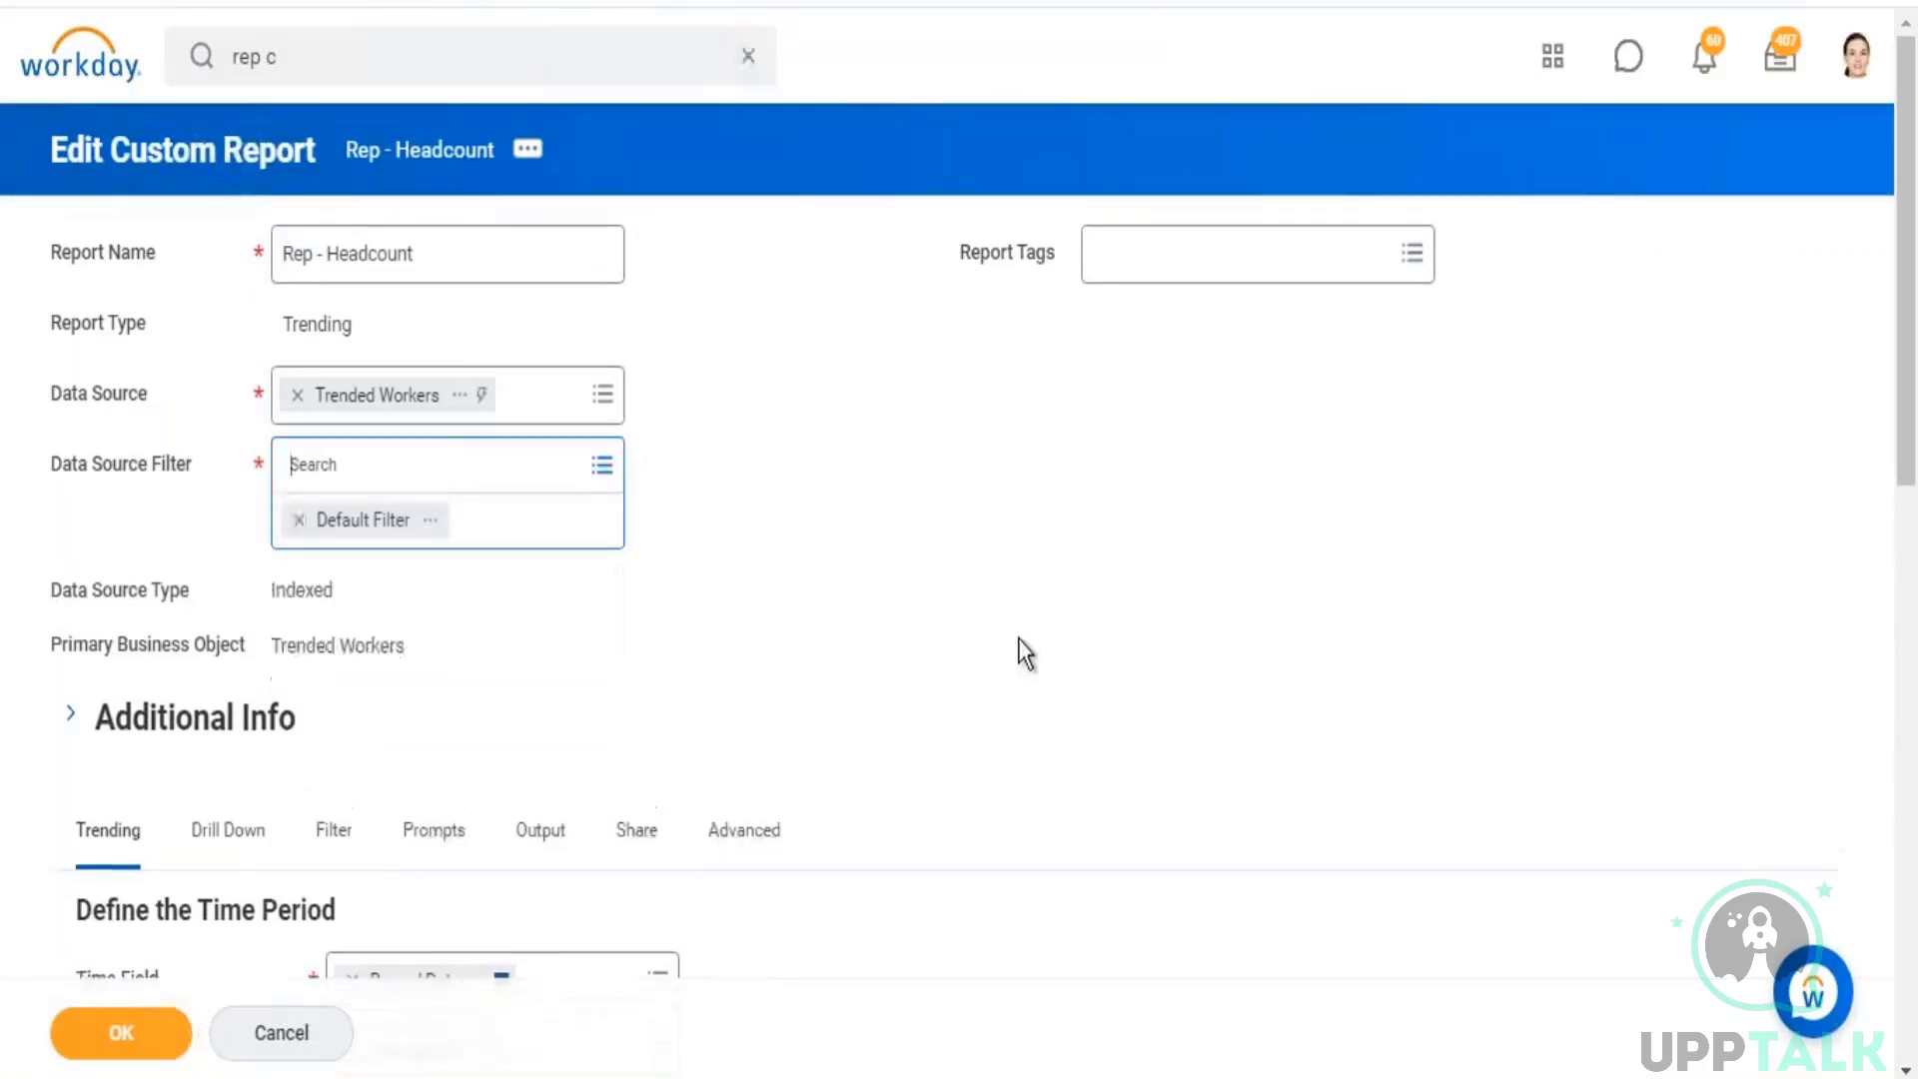
left_click(1017, 639)
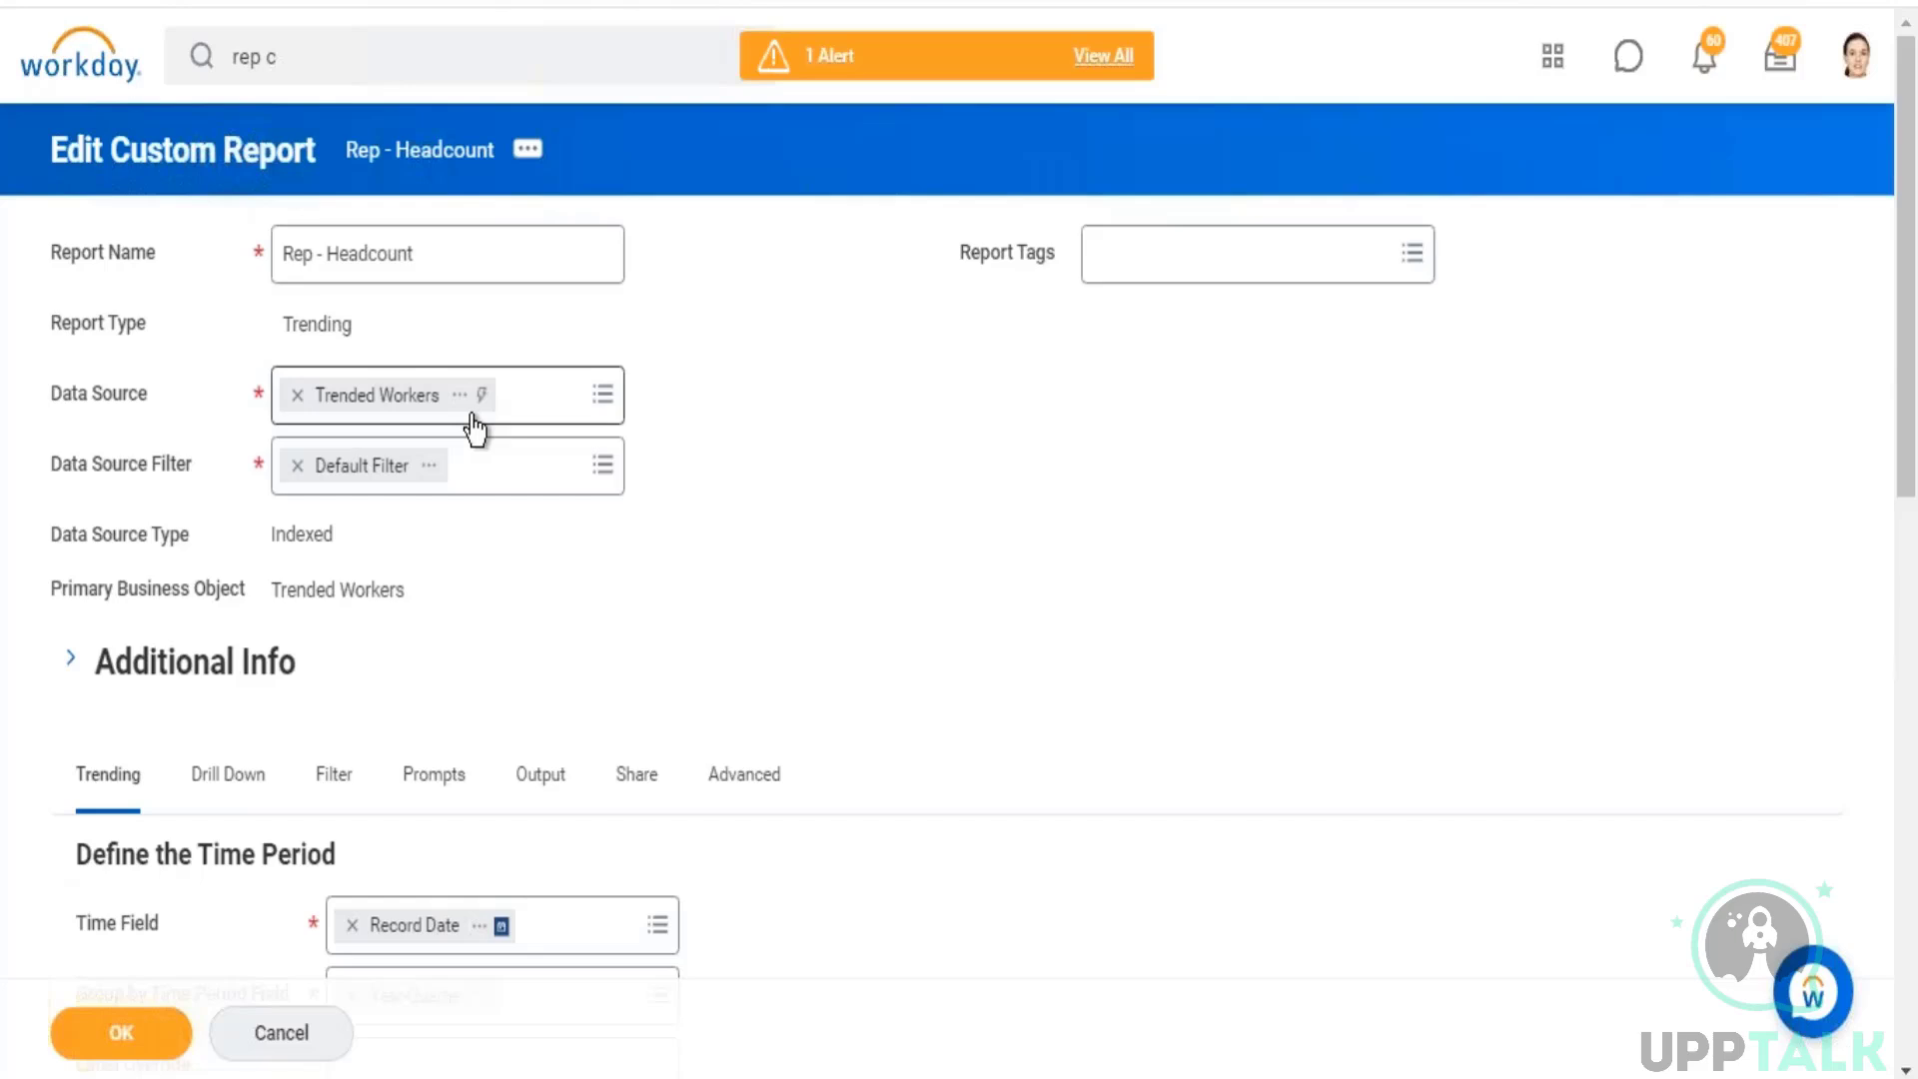
Step: Check the data source and drill-down settings, and save the custom report definition
left_click_drag(90, 397, 122, 397)
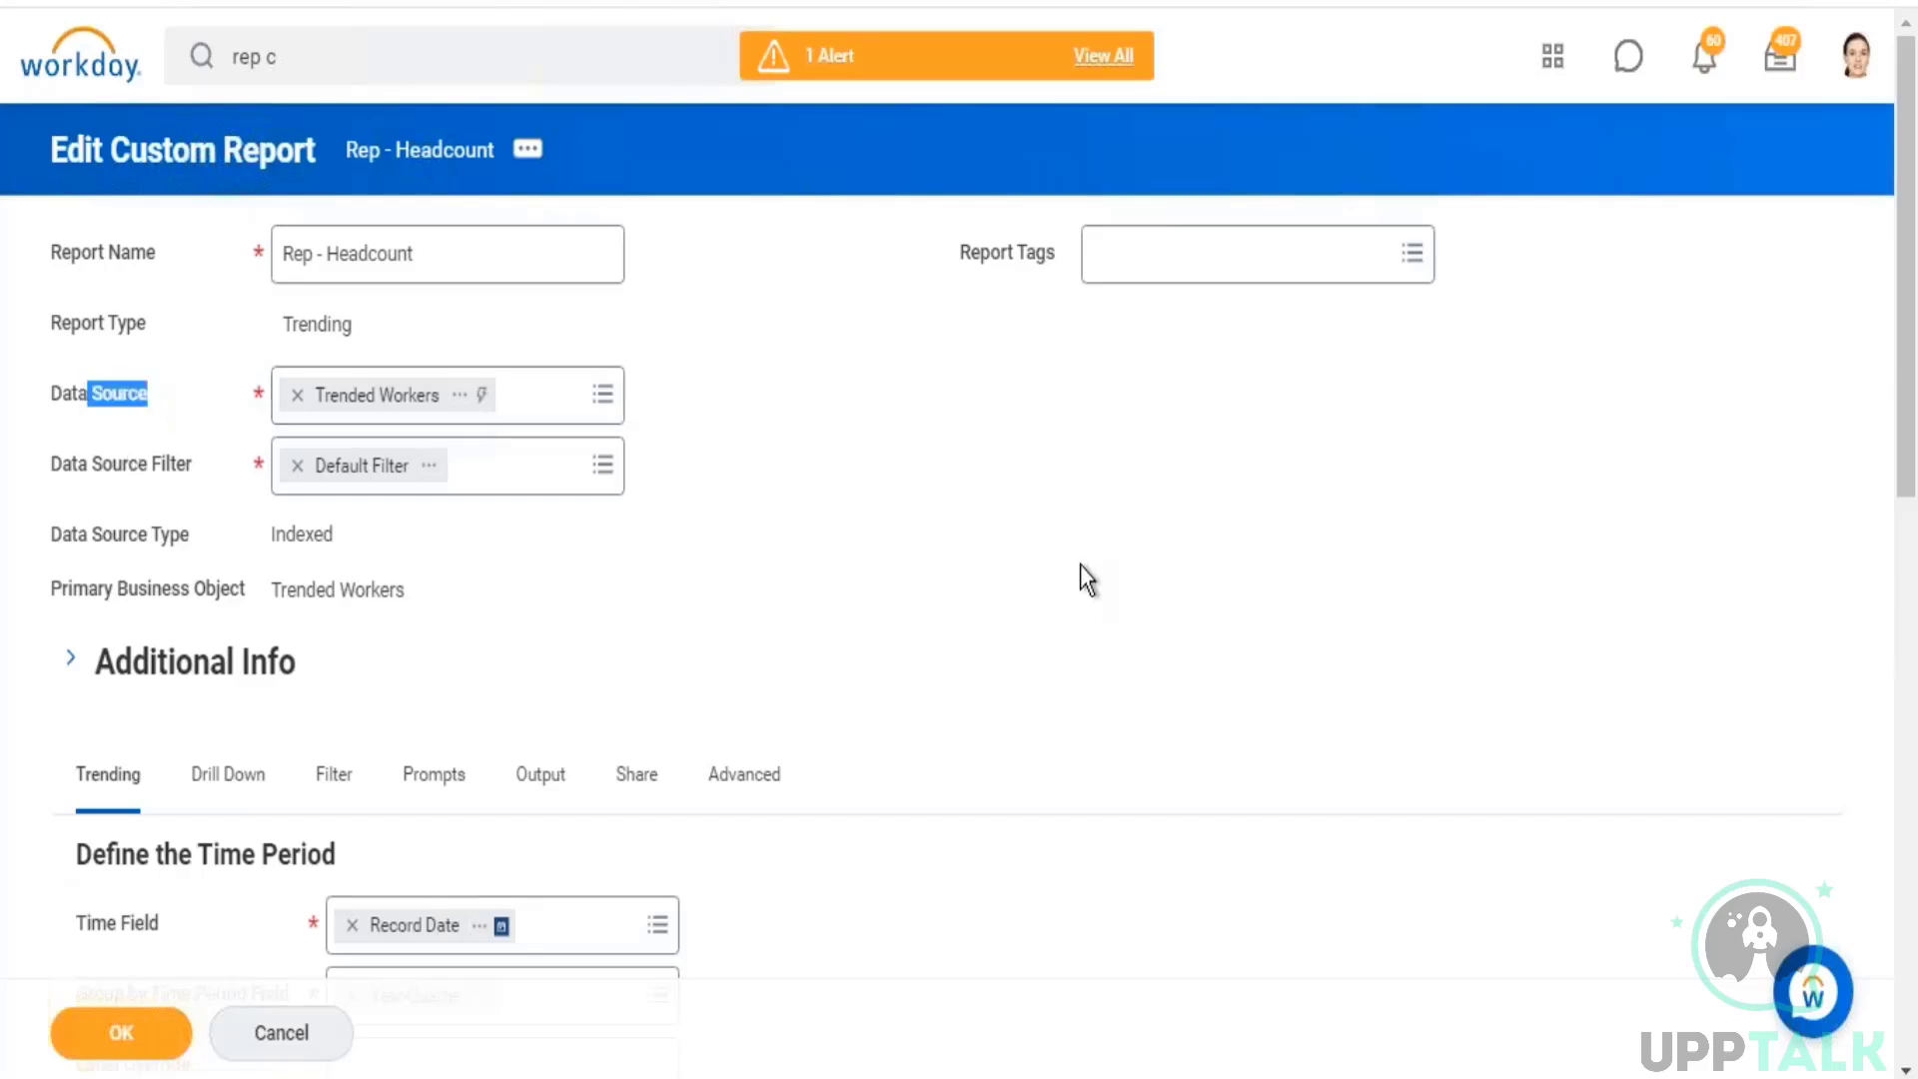
left_click(222, 809)
left_click(130, 1045)
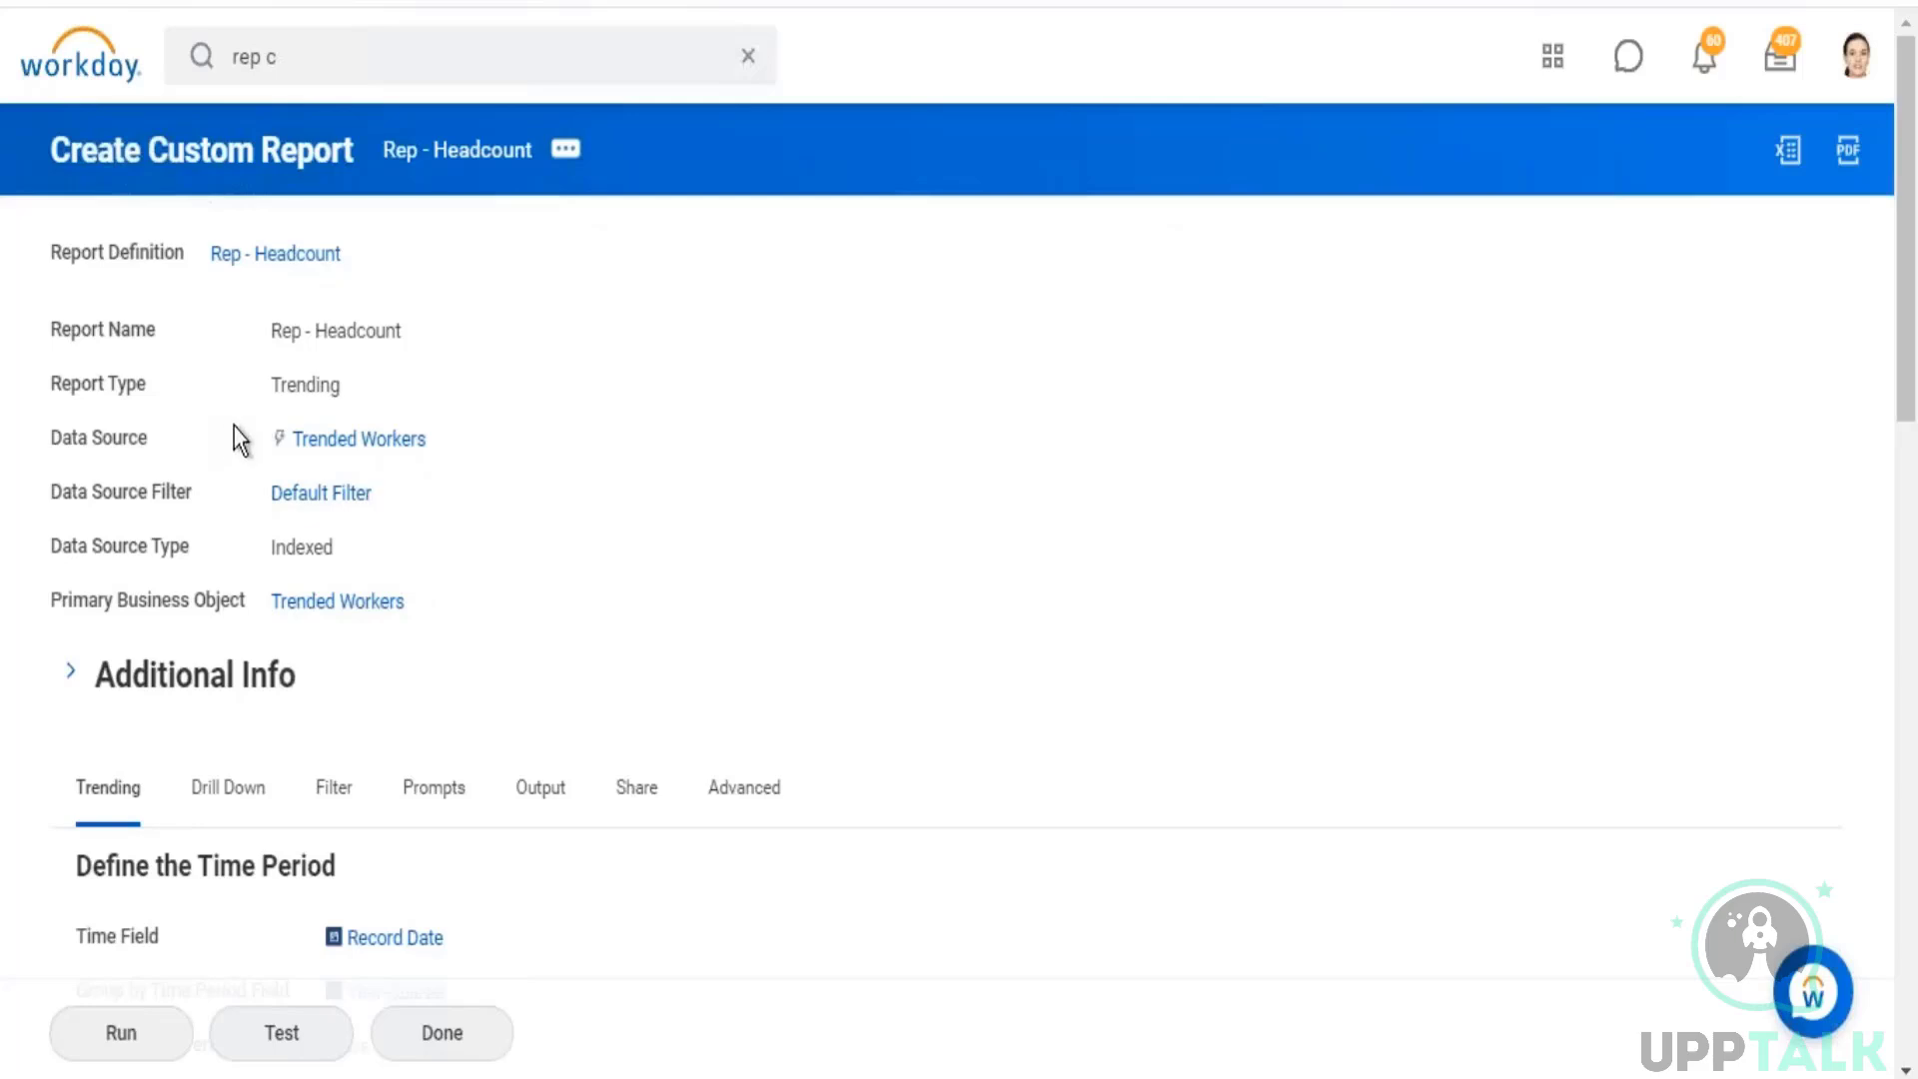
Step: Review the saved report's data source and its filter conditions, and run the report
left_click_drag(234, 429, 513, 446)
left_click(893, 449)
left_click(333, 789)
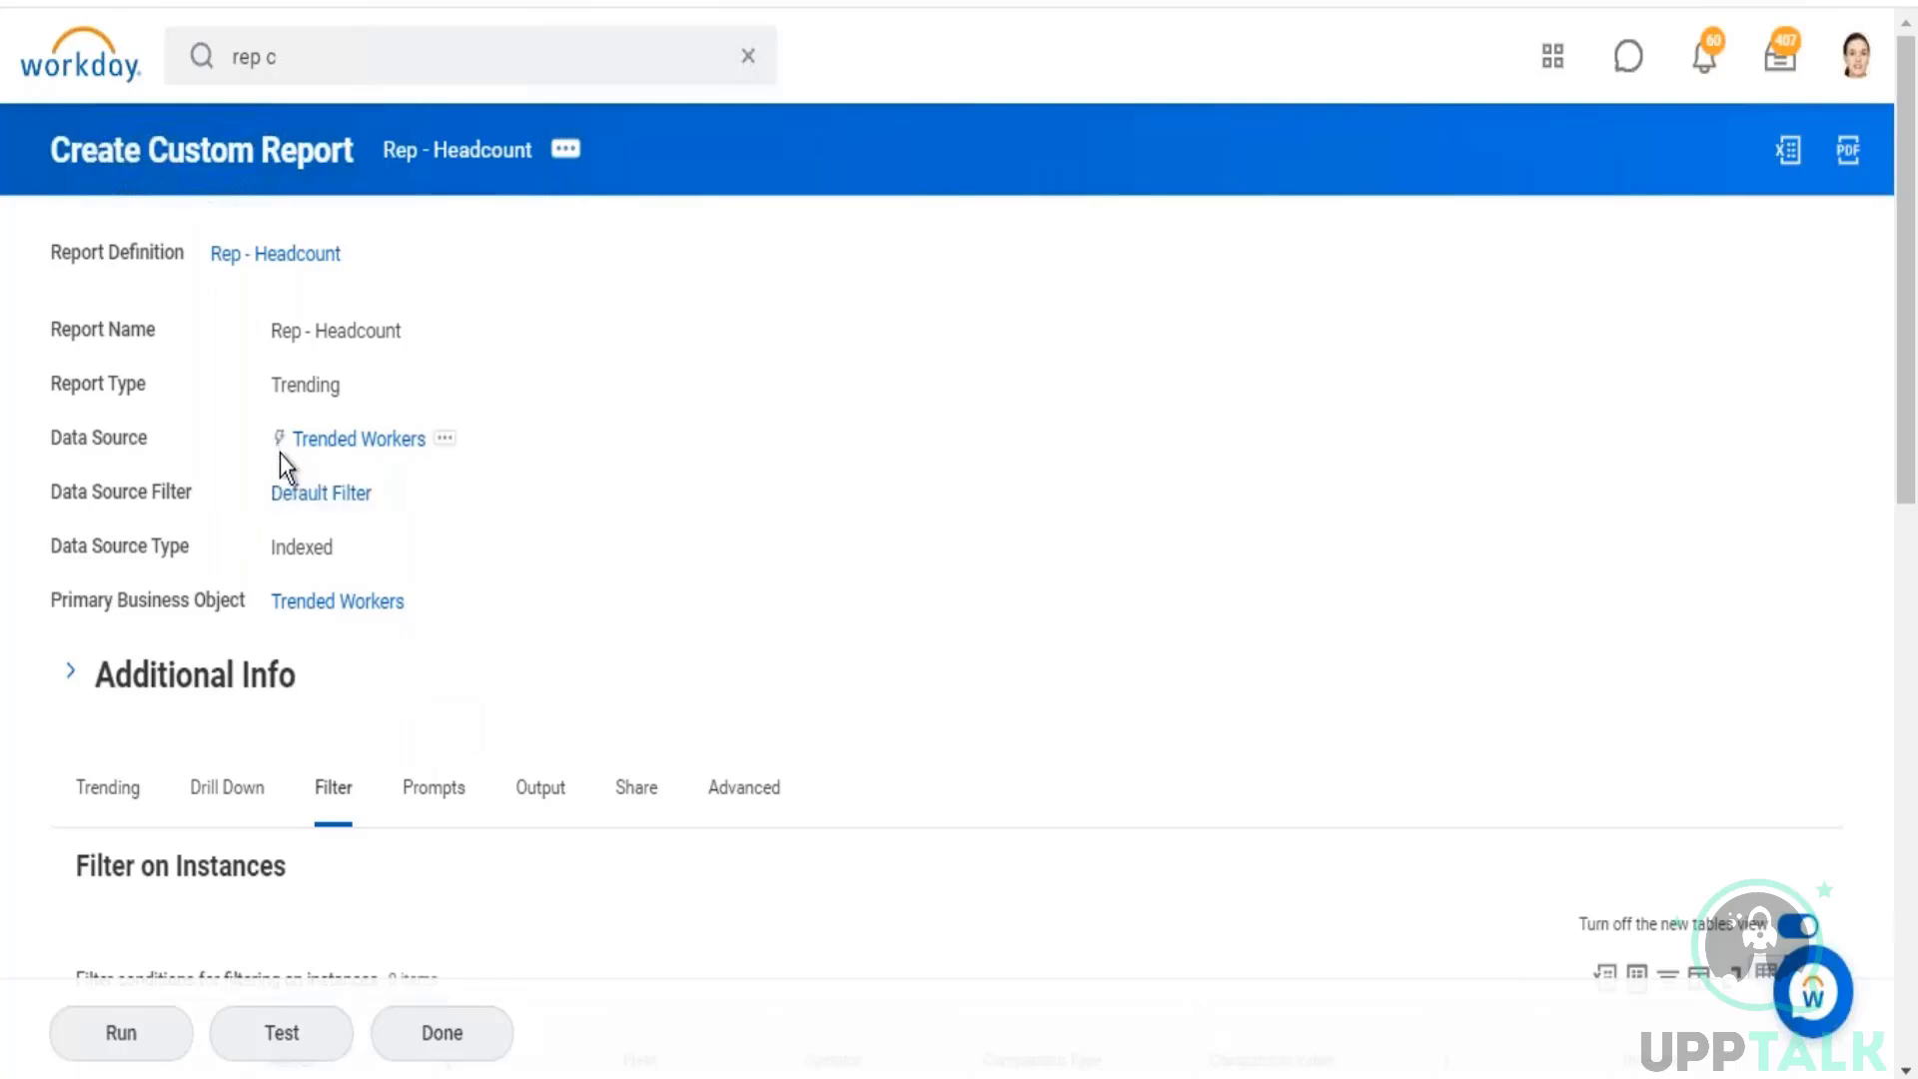
scroll(785, 559, "down", 5)
left_click(140, 1029)
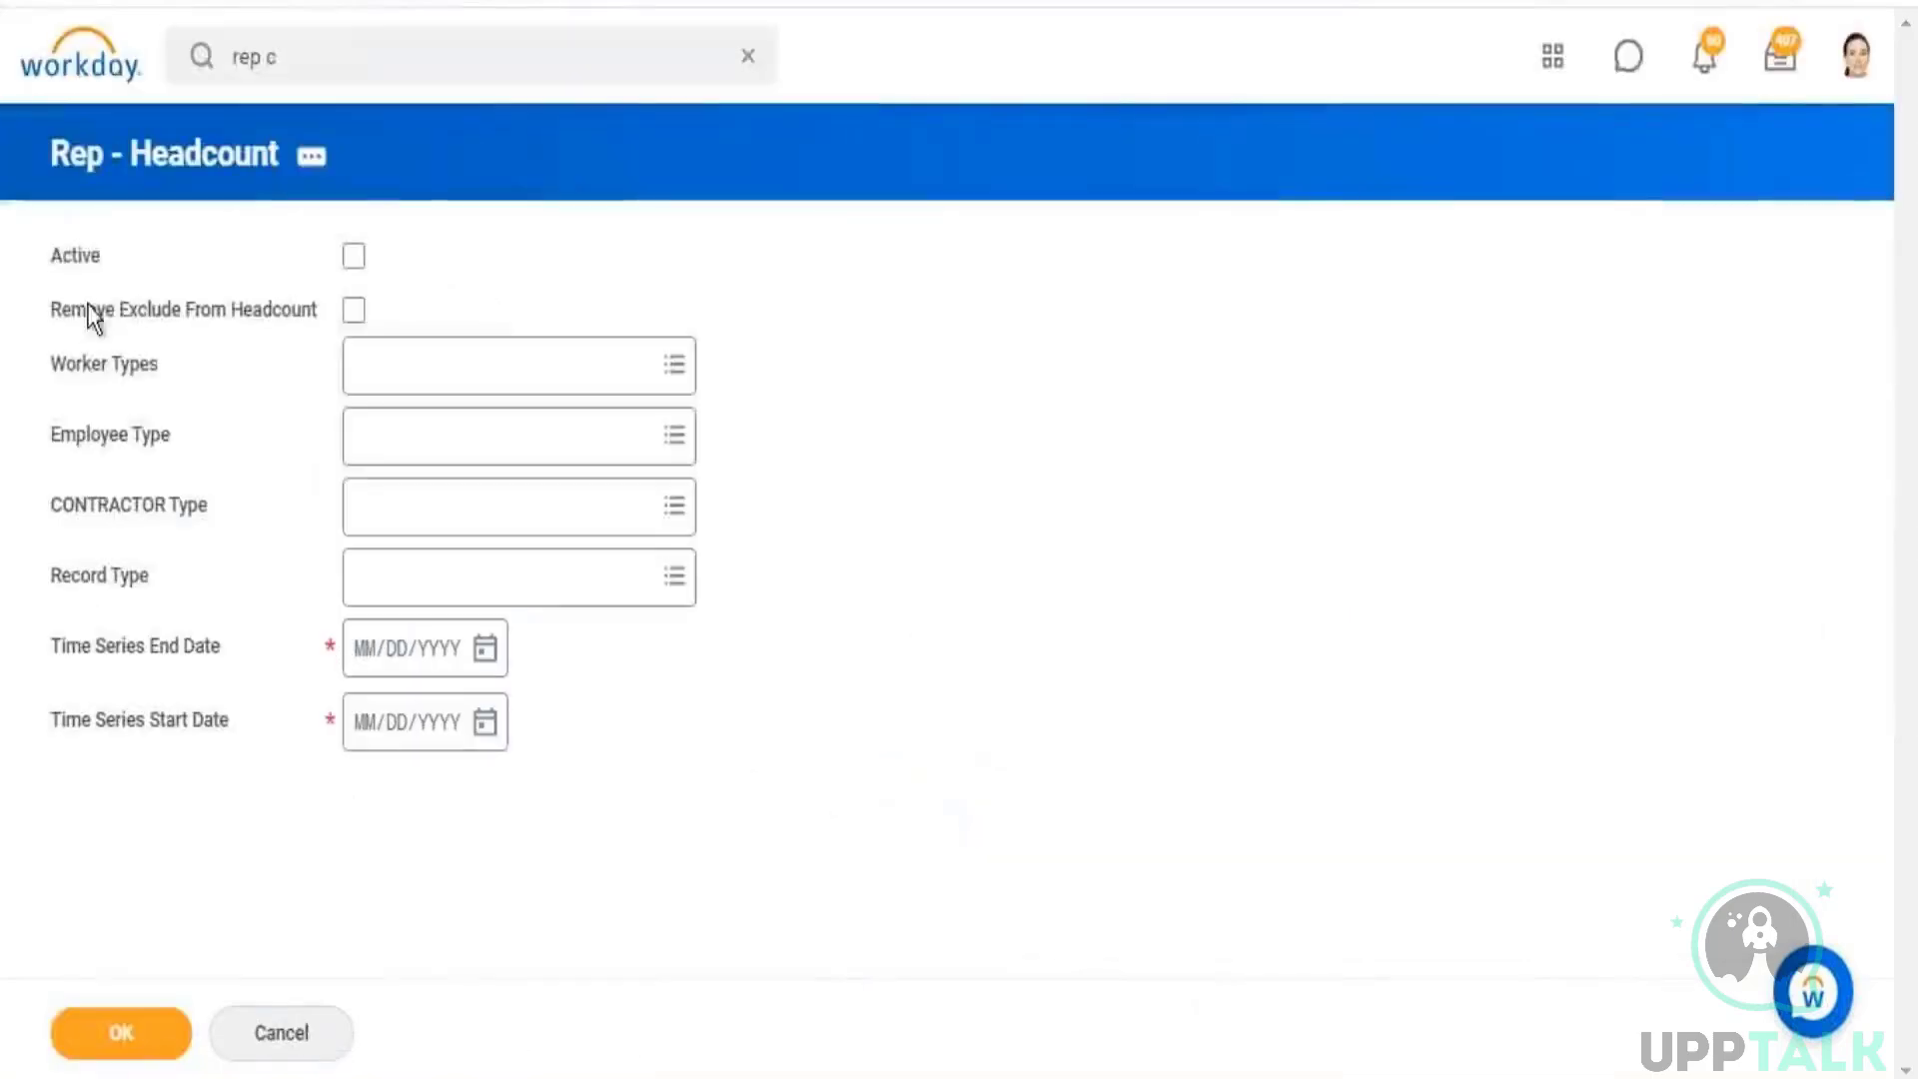
Step: Review the run prompts, set the time series from 01/01/2019 to 03/31/2021, and generate the headcount report
left_click_drag(62, 255, 611, 751)
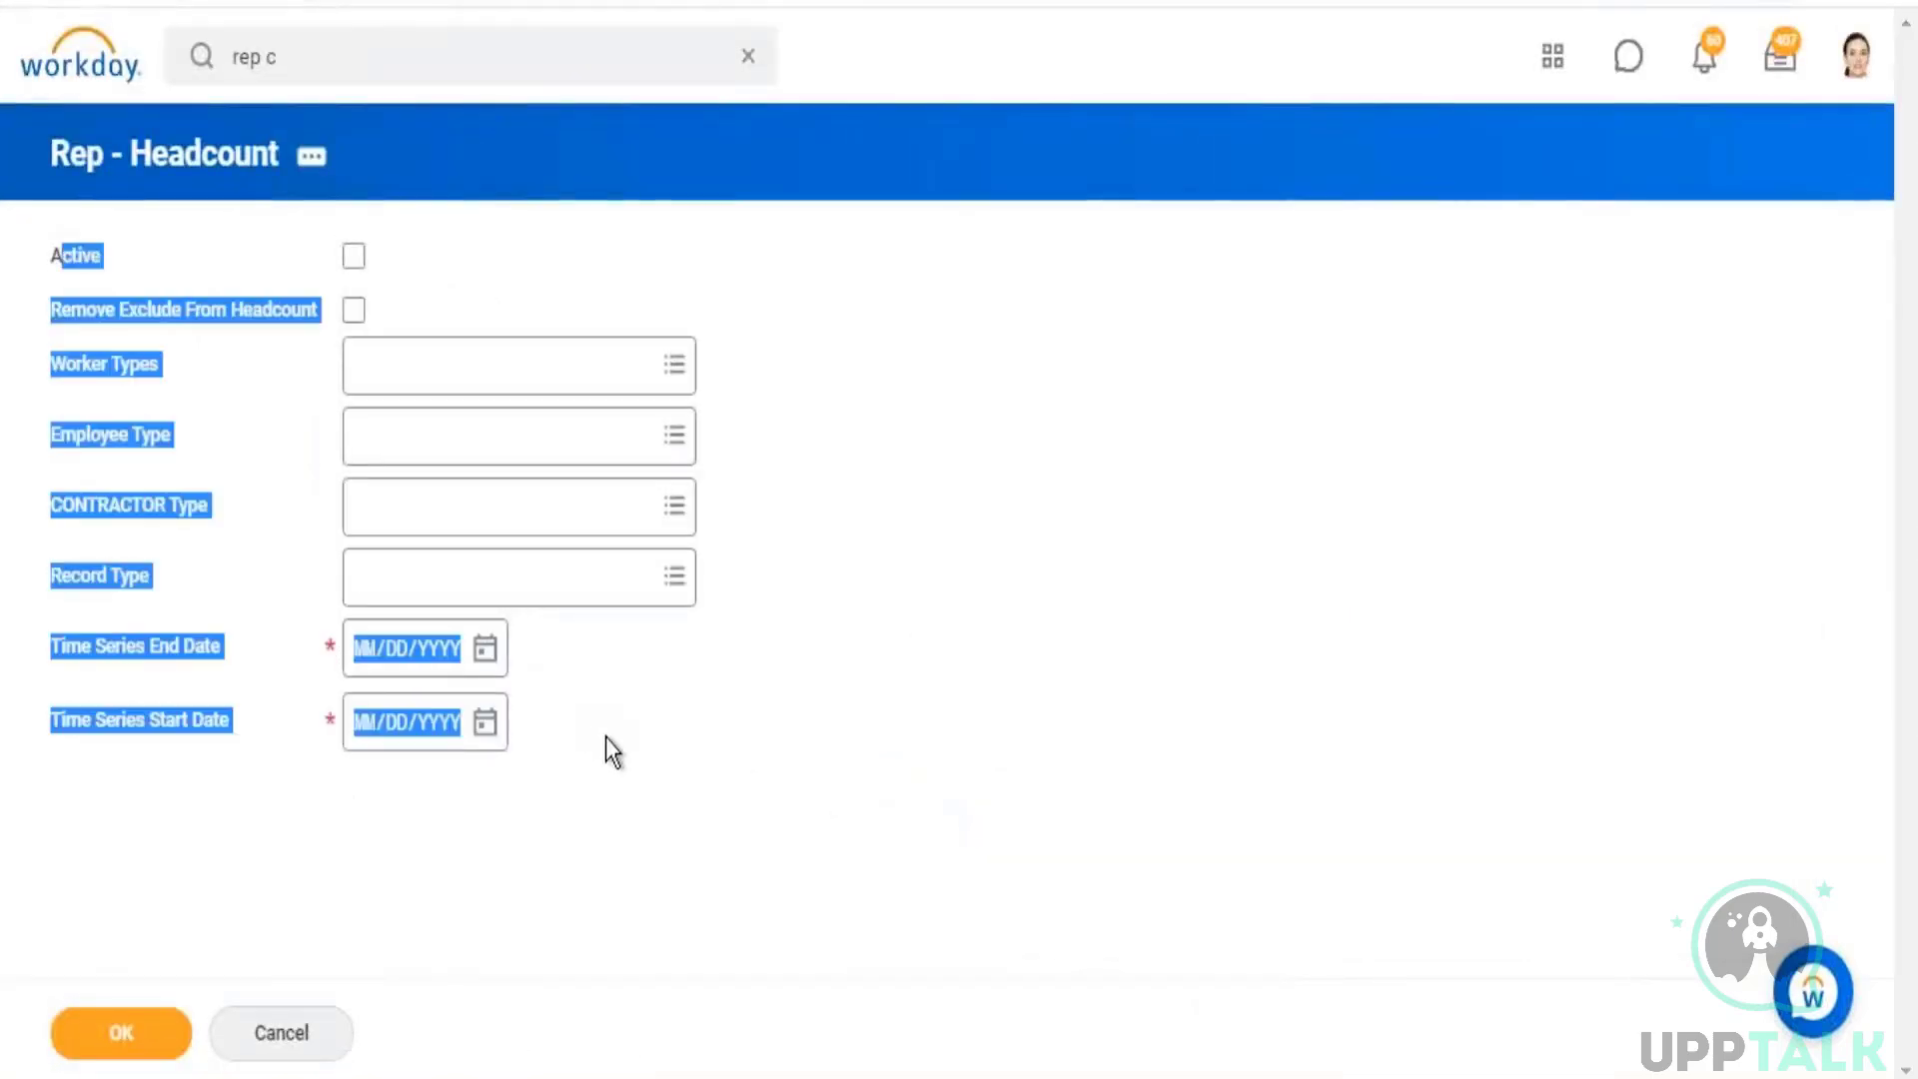
left_click(785, 680)
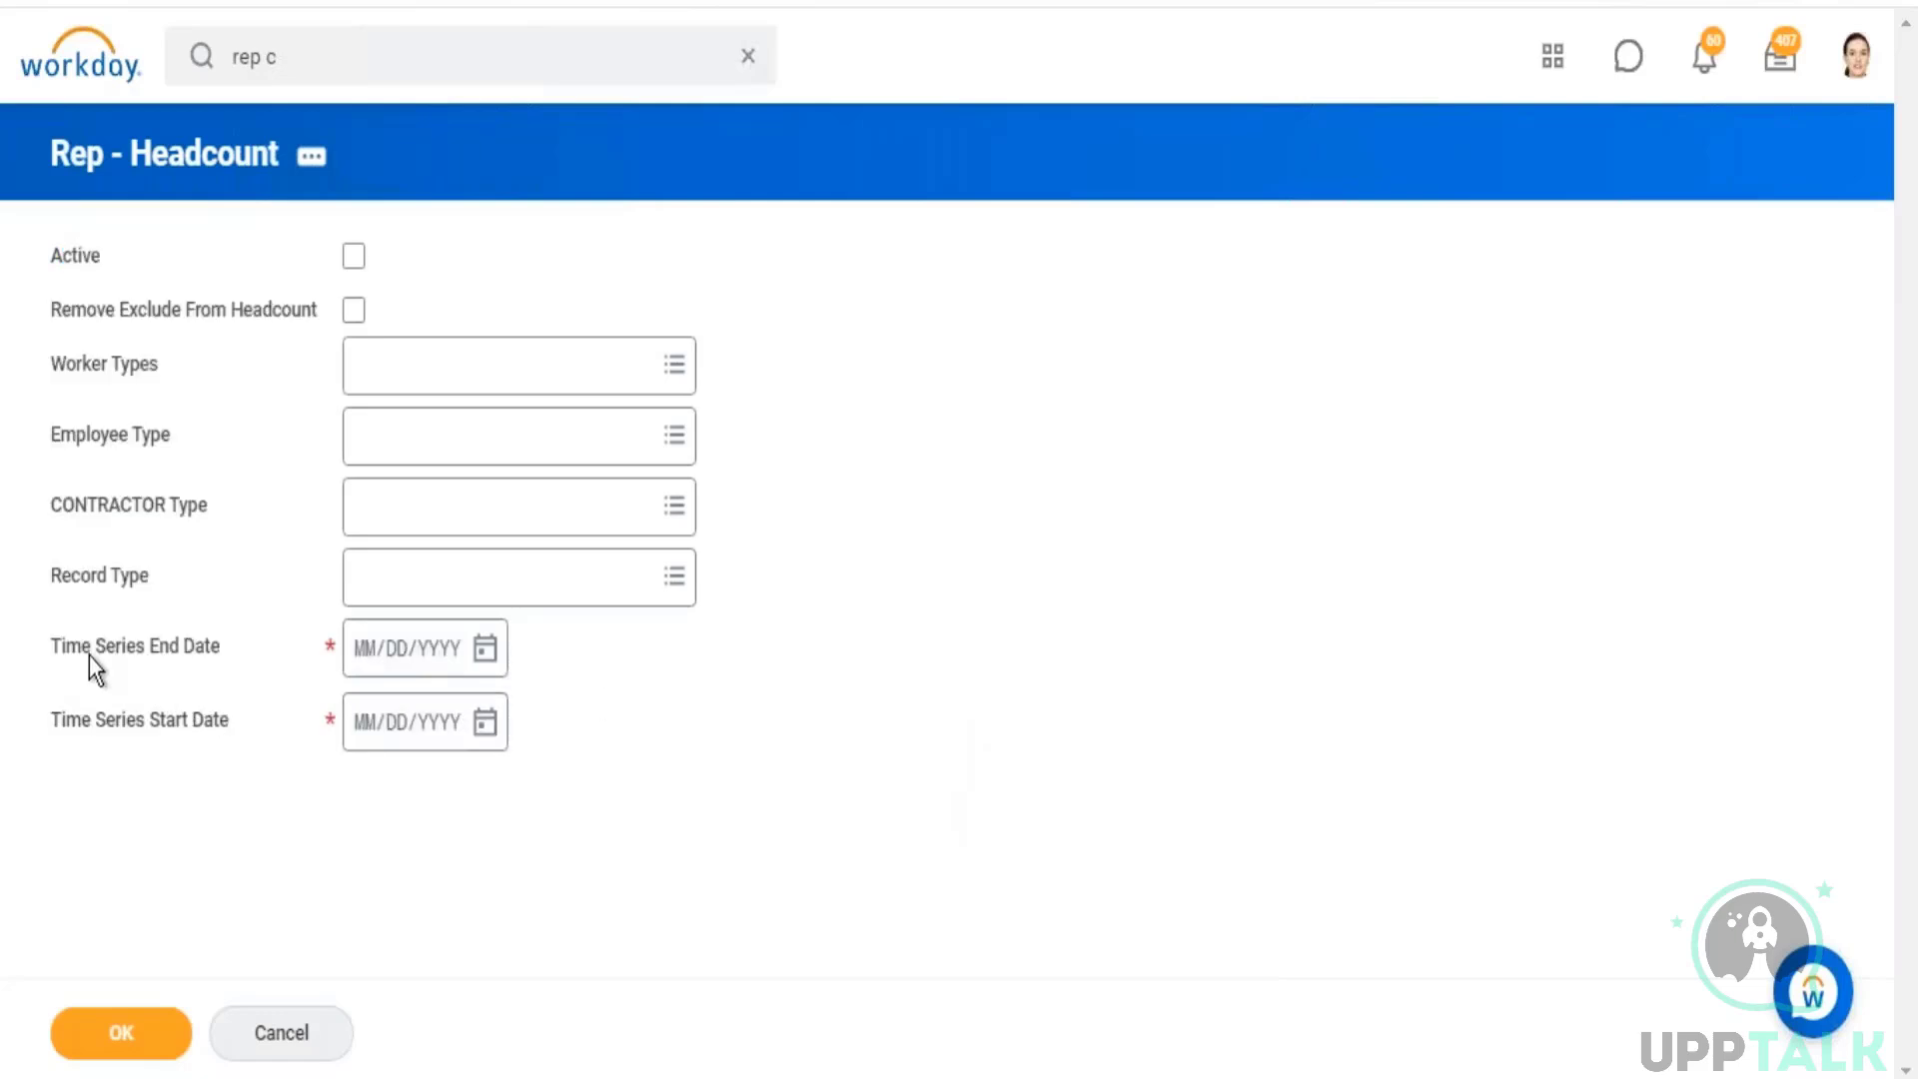
left_click_drag(286, 667, 622, 722)
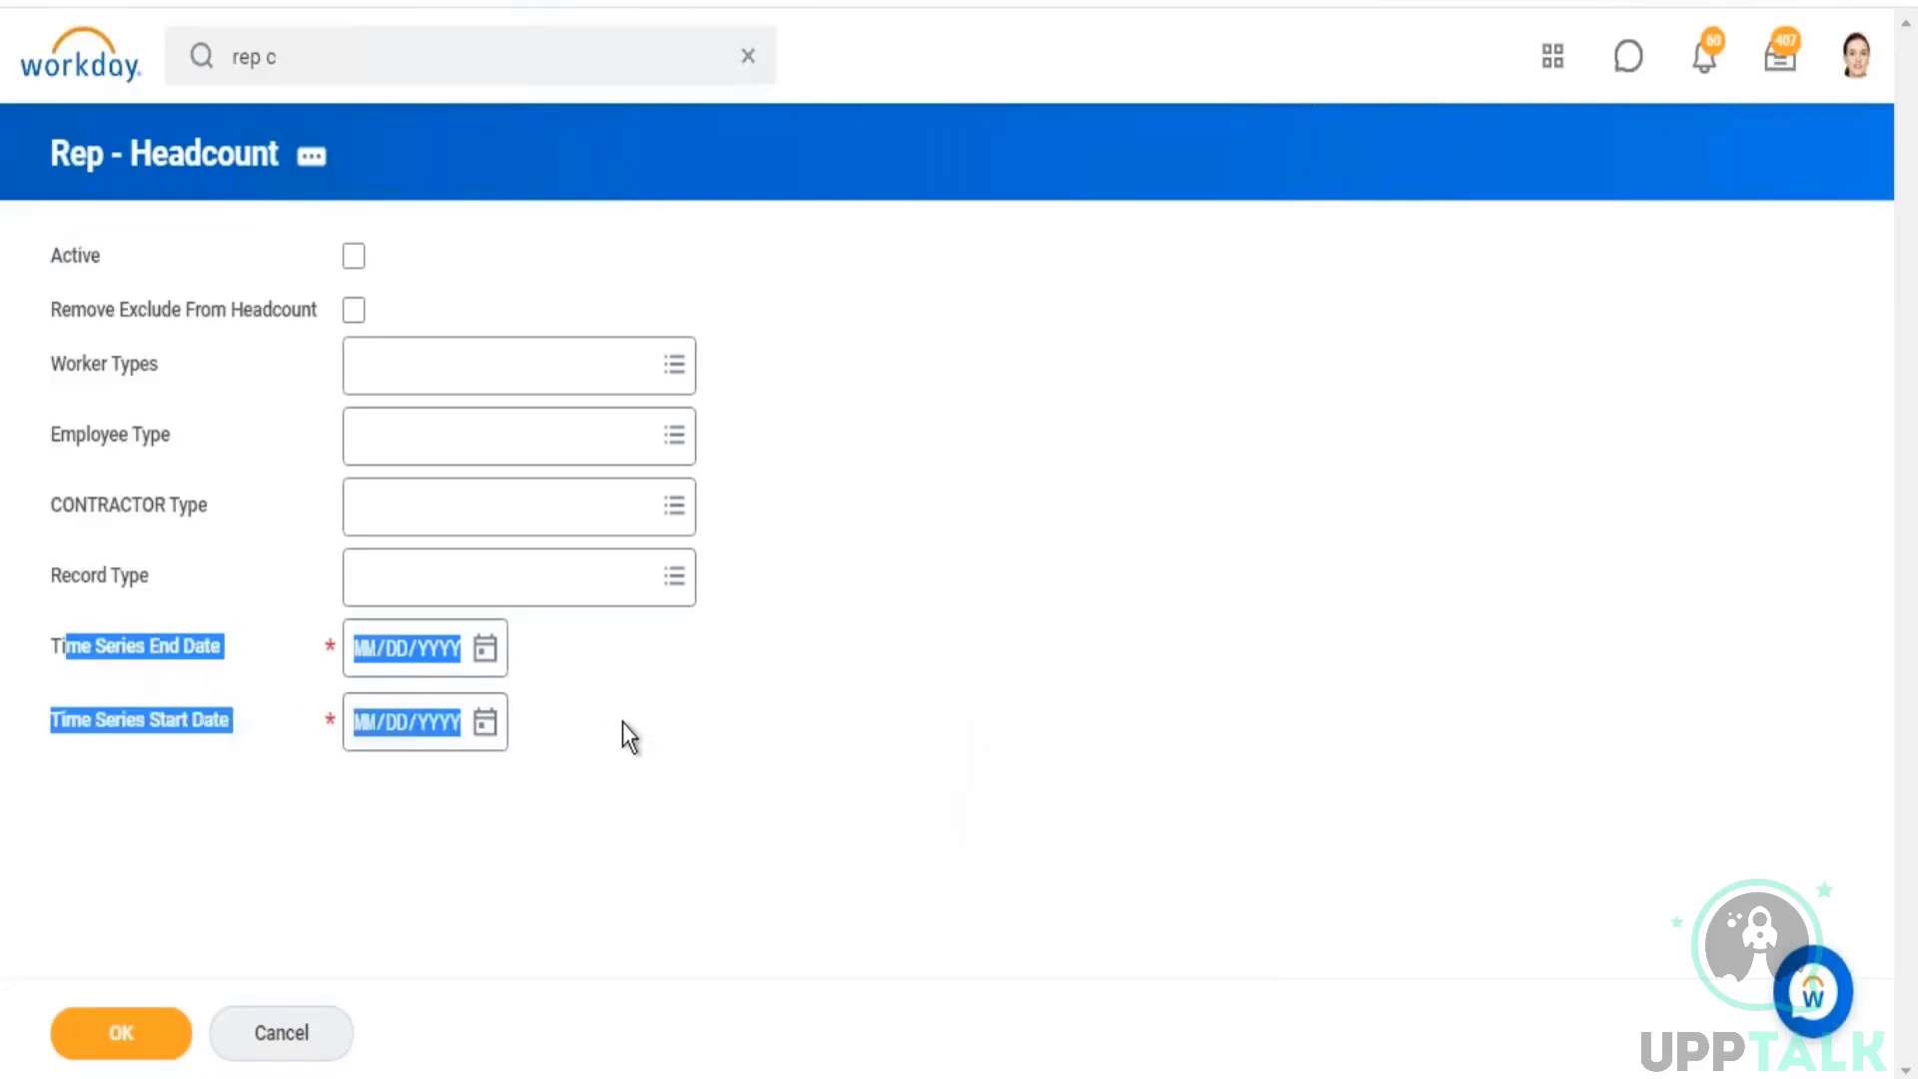
left_click(730, 712)
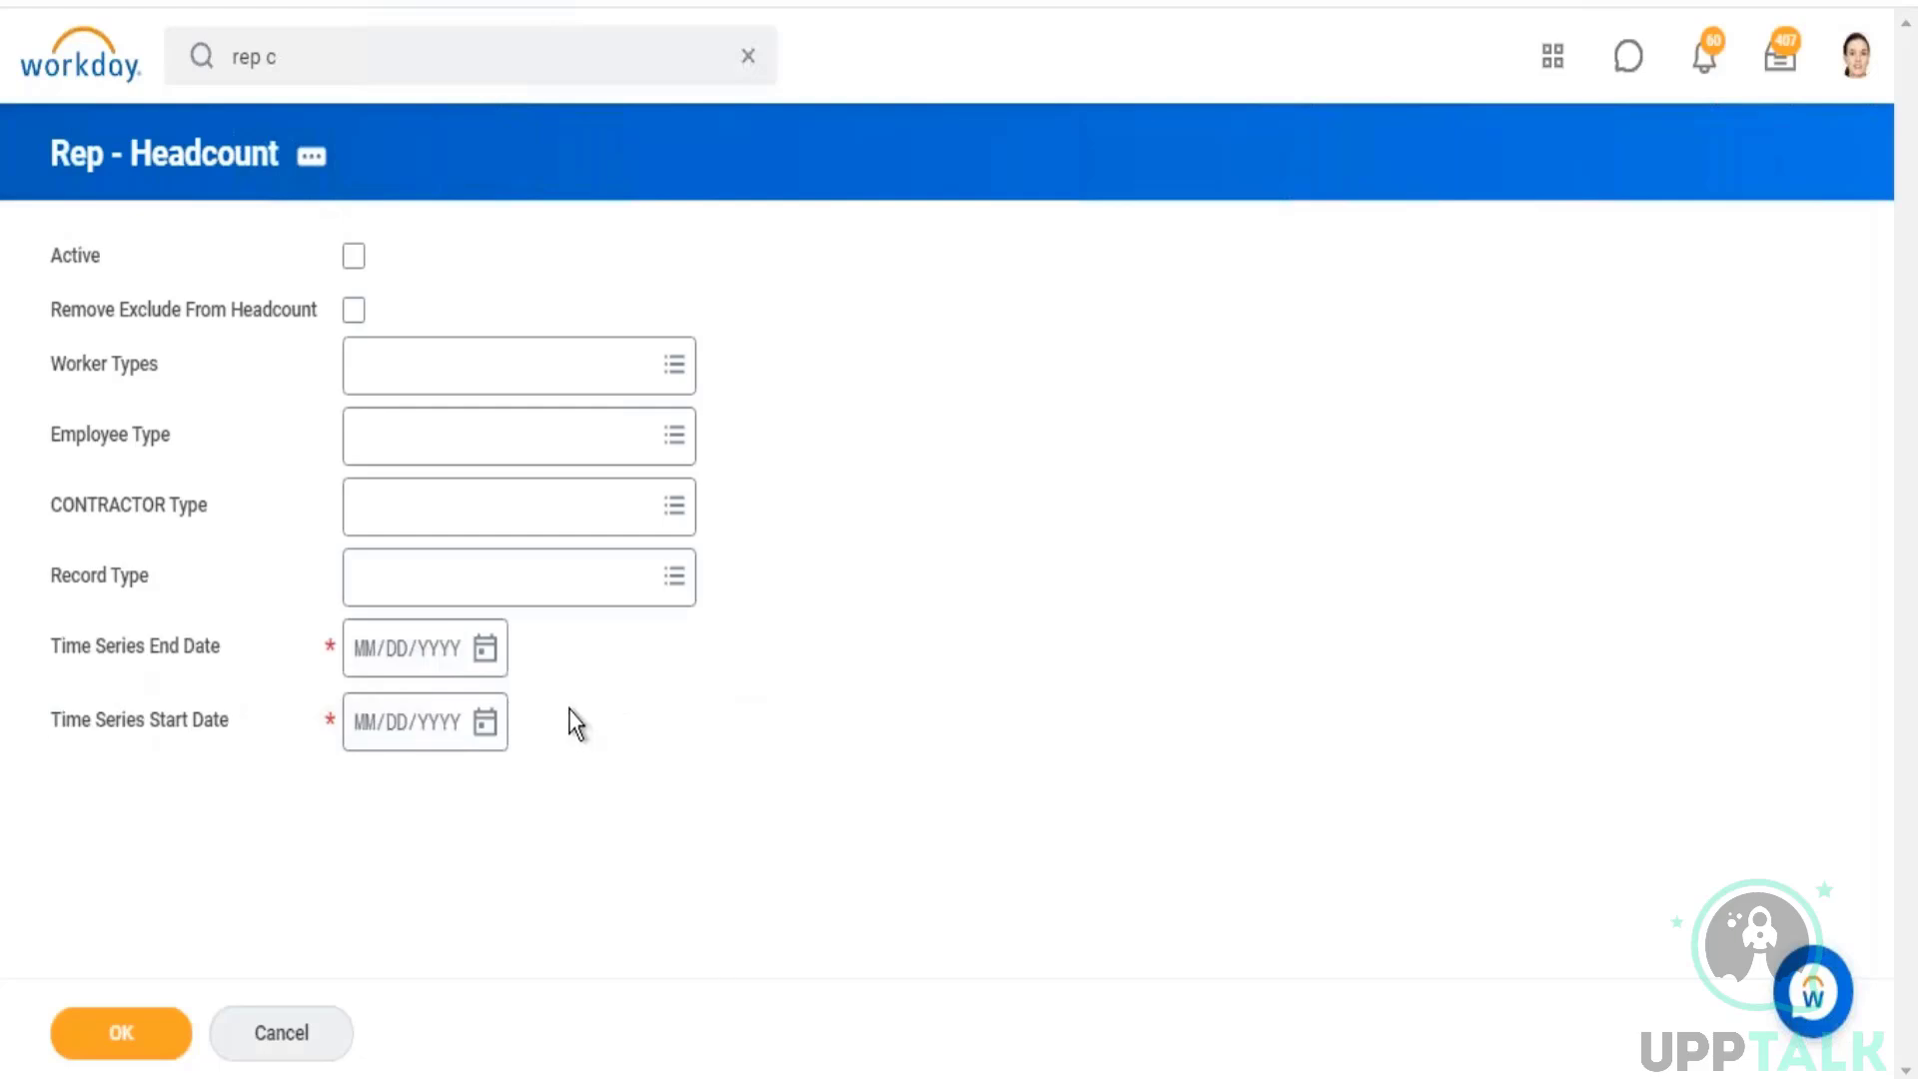
left_click(363, 740)
type("01/01/")
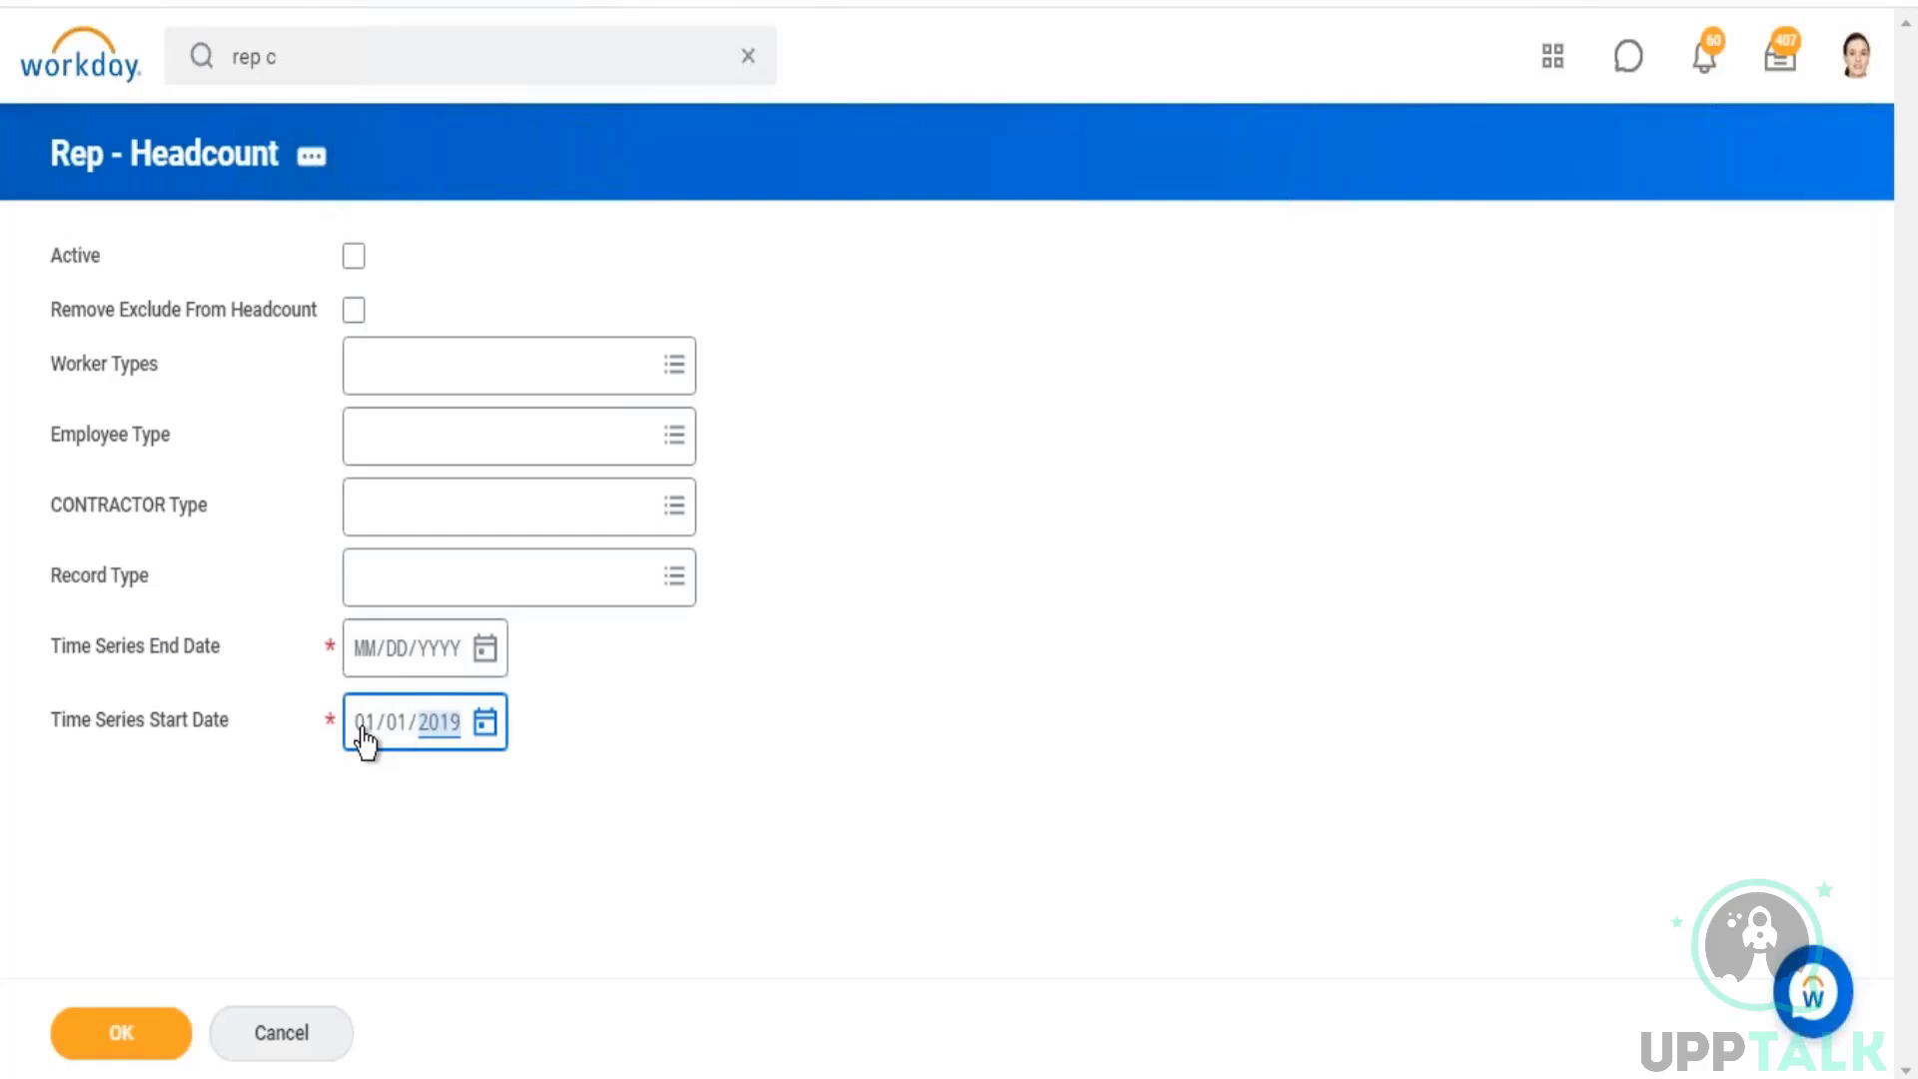
type("2019")
left_click(484, 649)
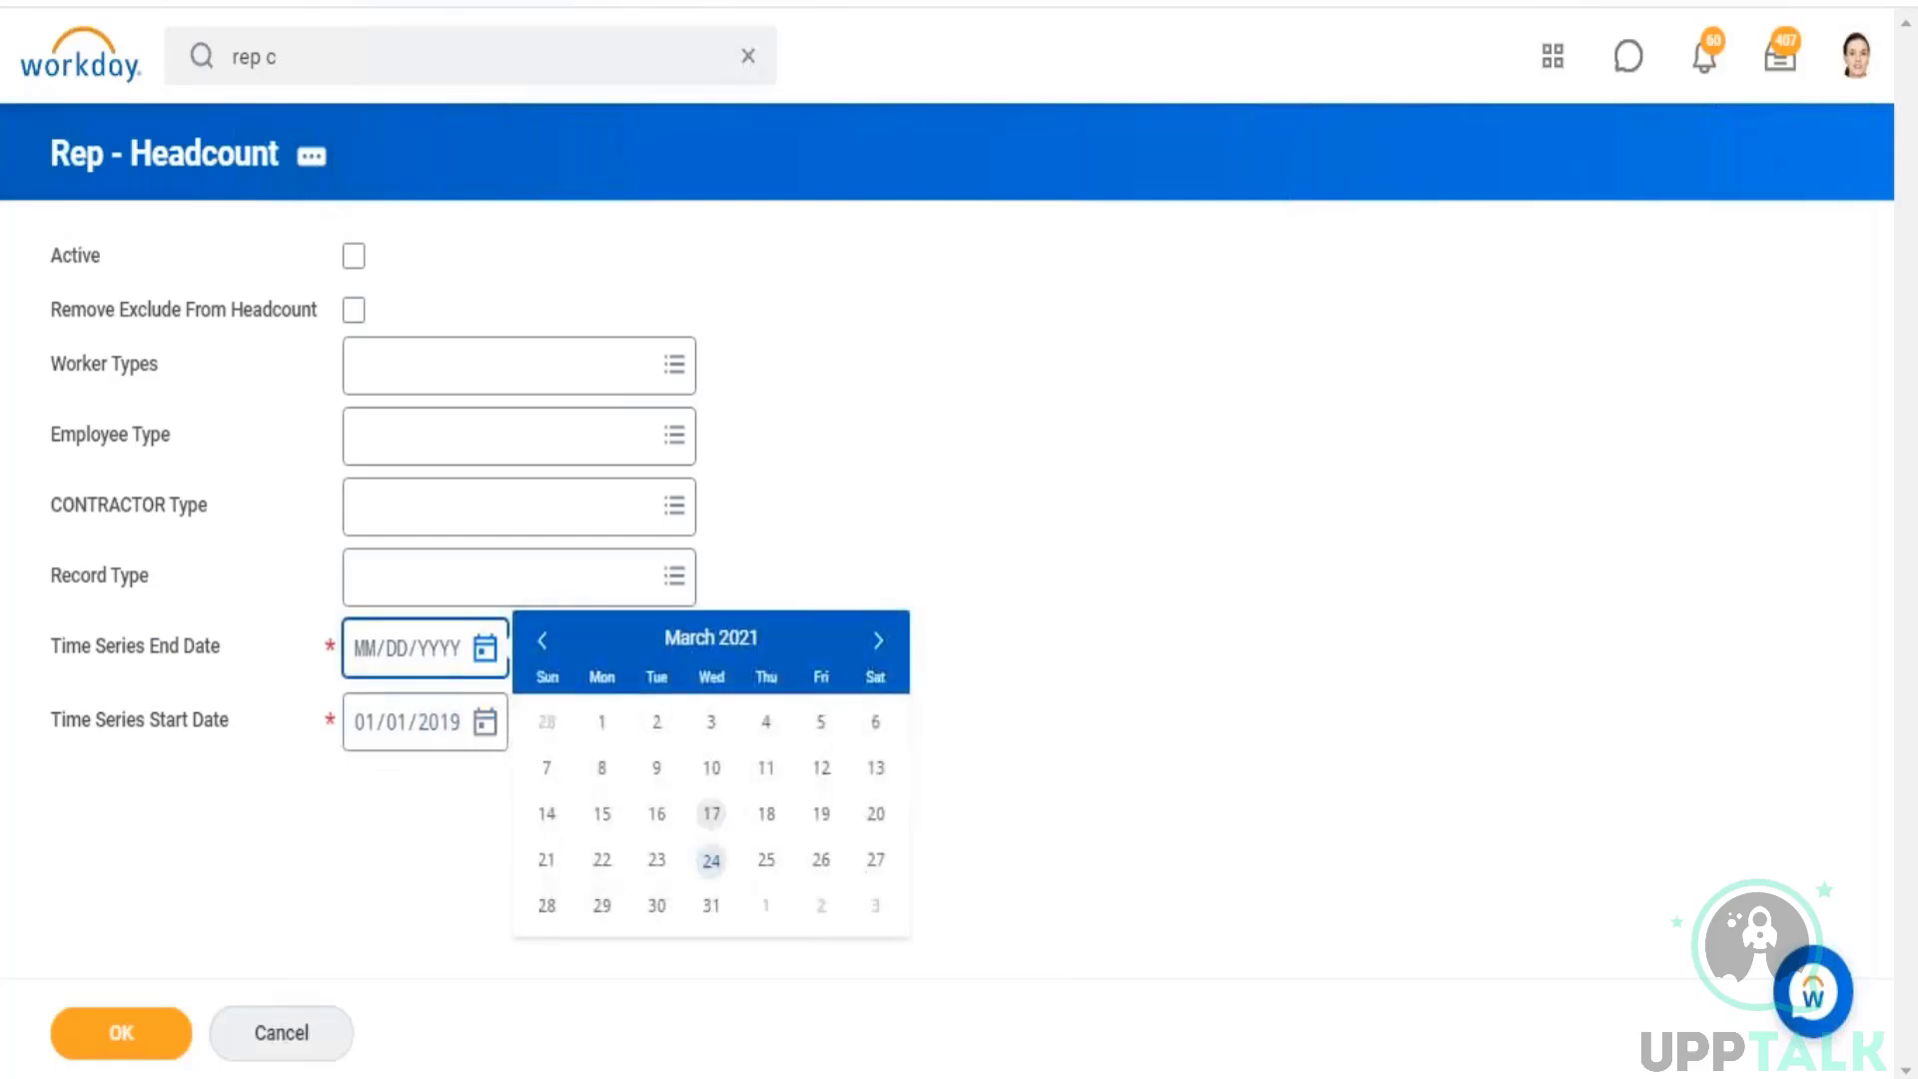
left_click(712, 906)
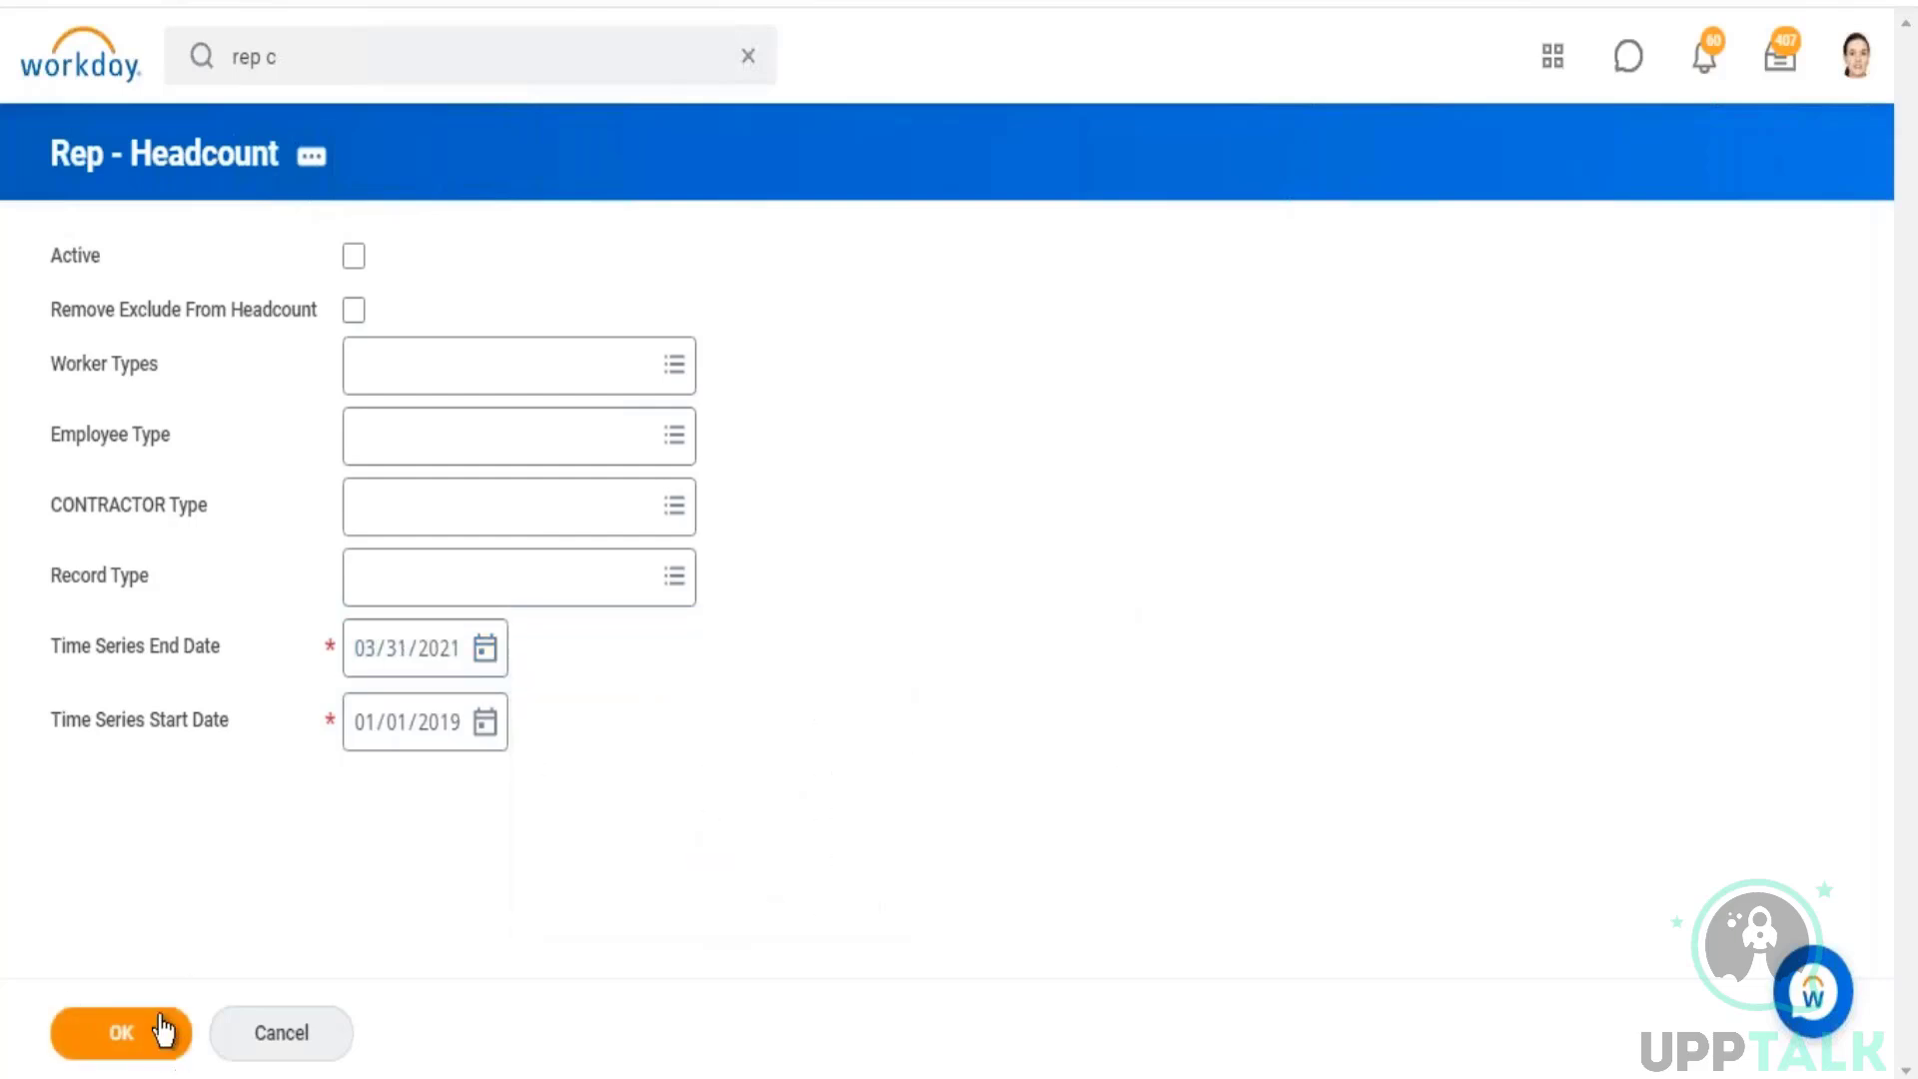
left_click(90, 1038)
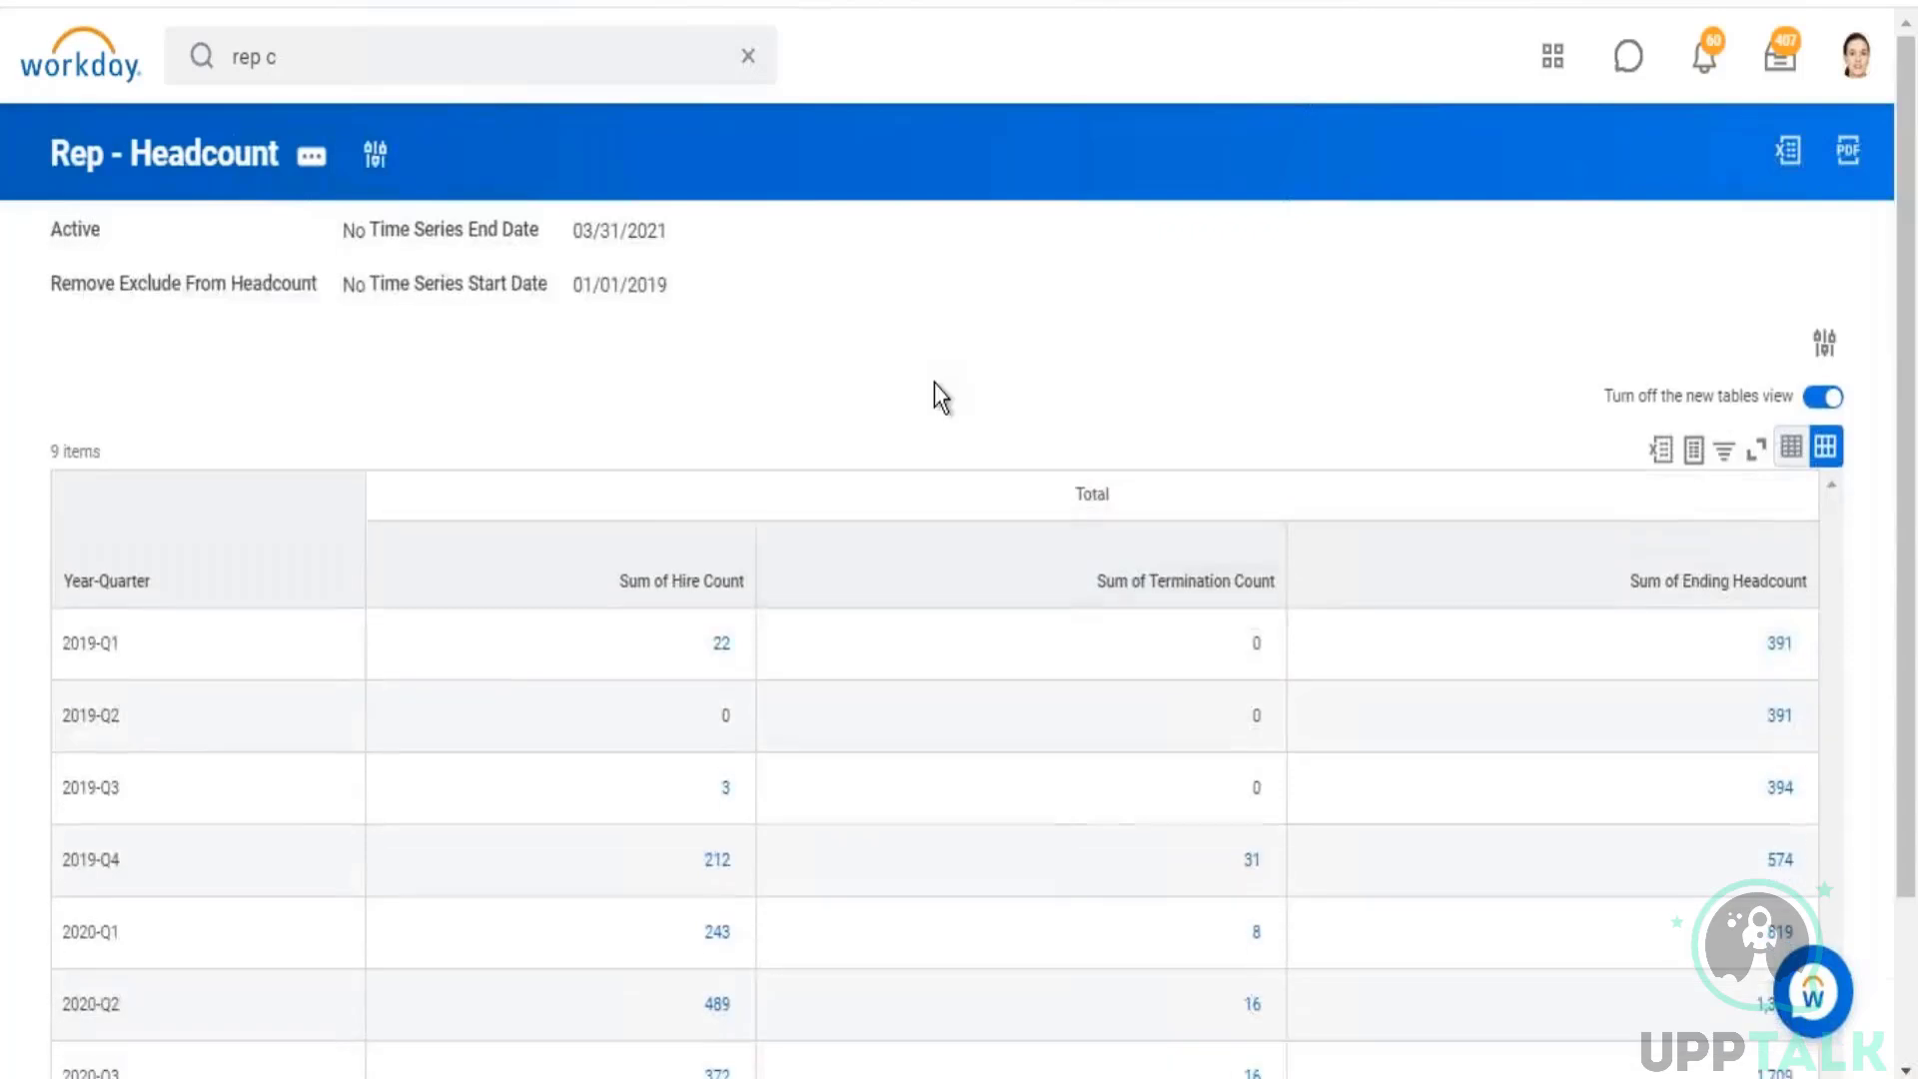
Step: Examine the headcount chart, the available chart types and the quarterly table of hires, terminations and ending headcount
scroll(829, 188, "down", 8)
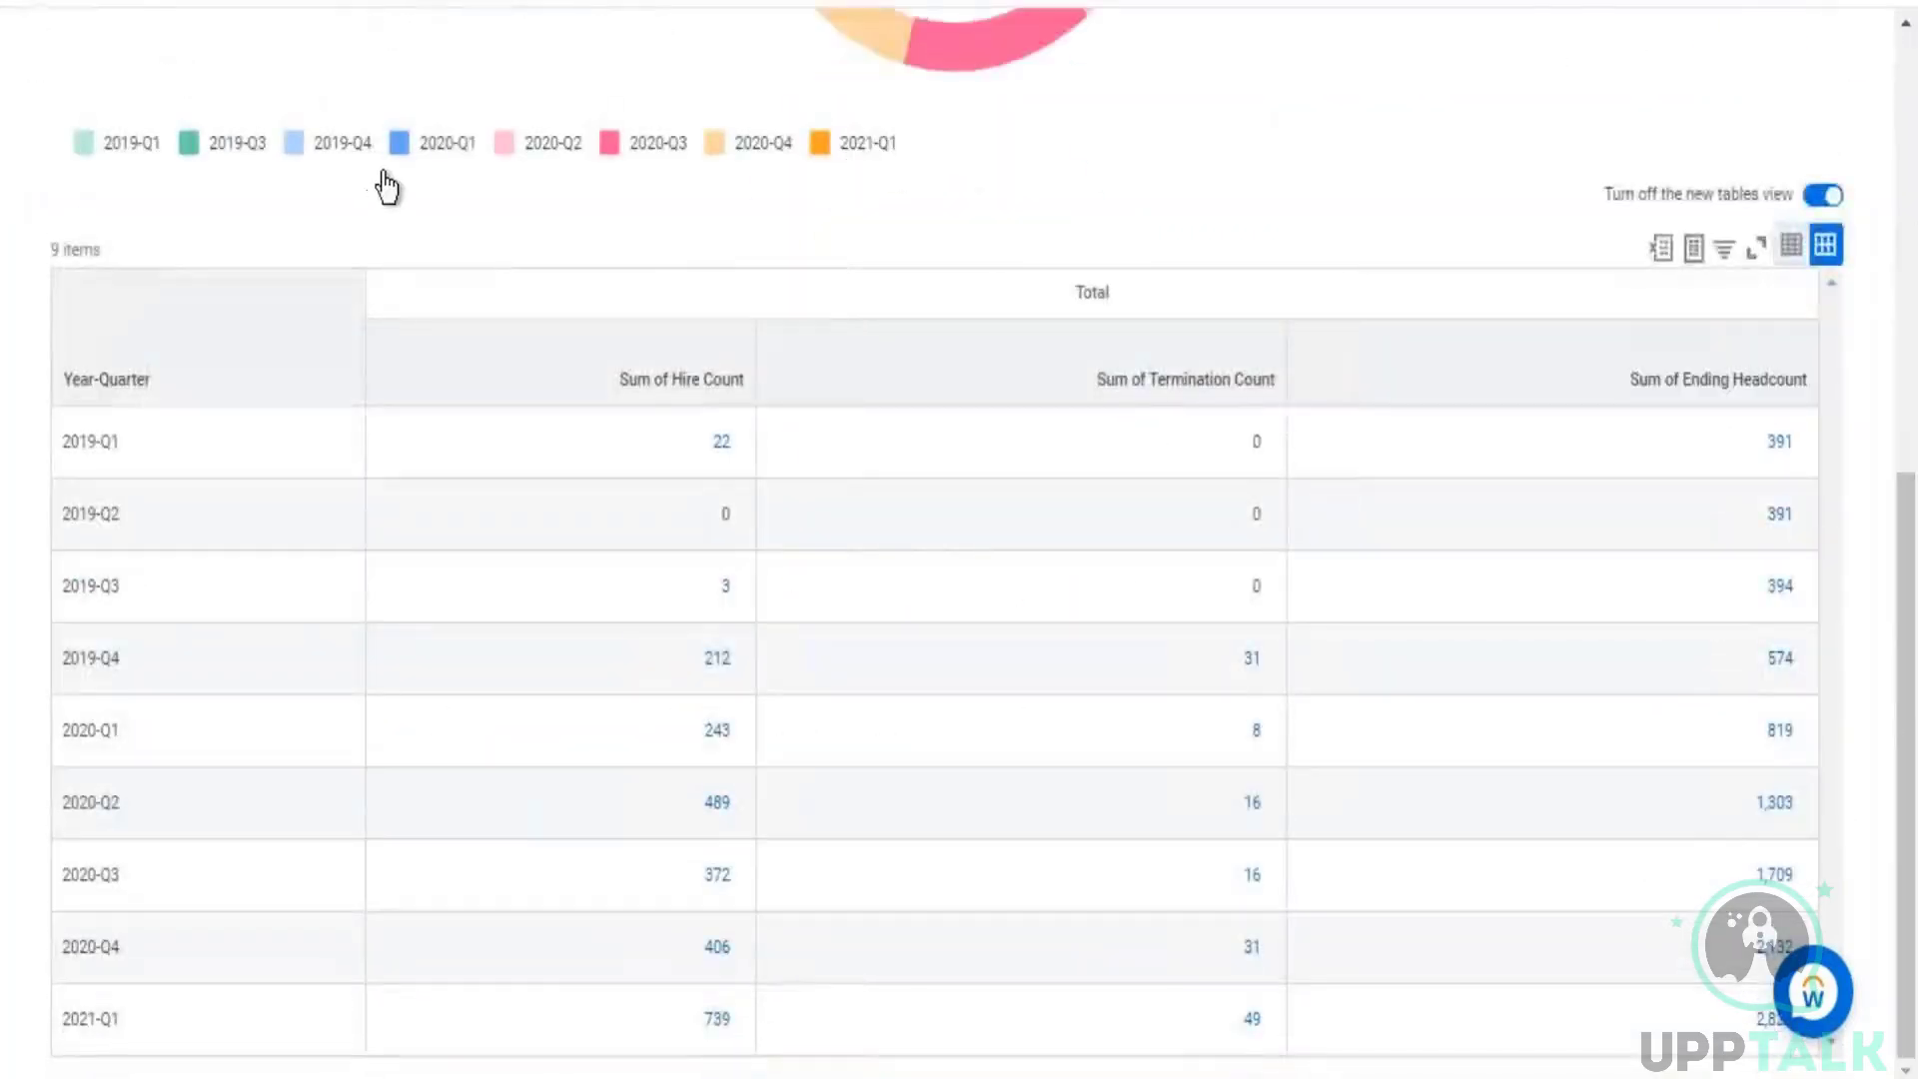
scroll(387, 187, "up", 7)
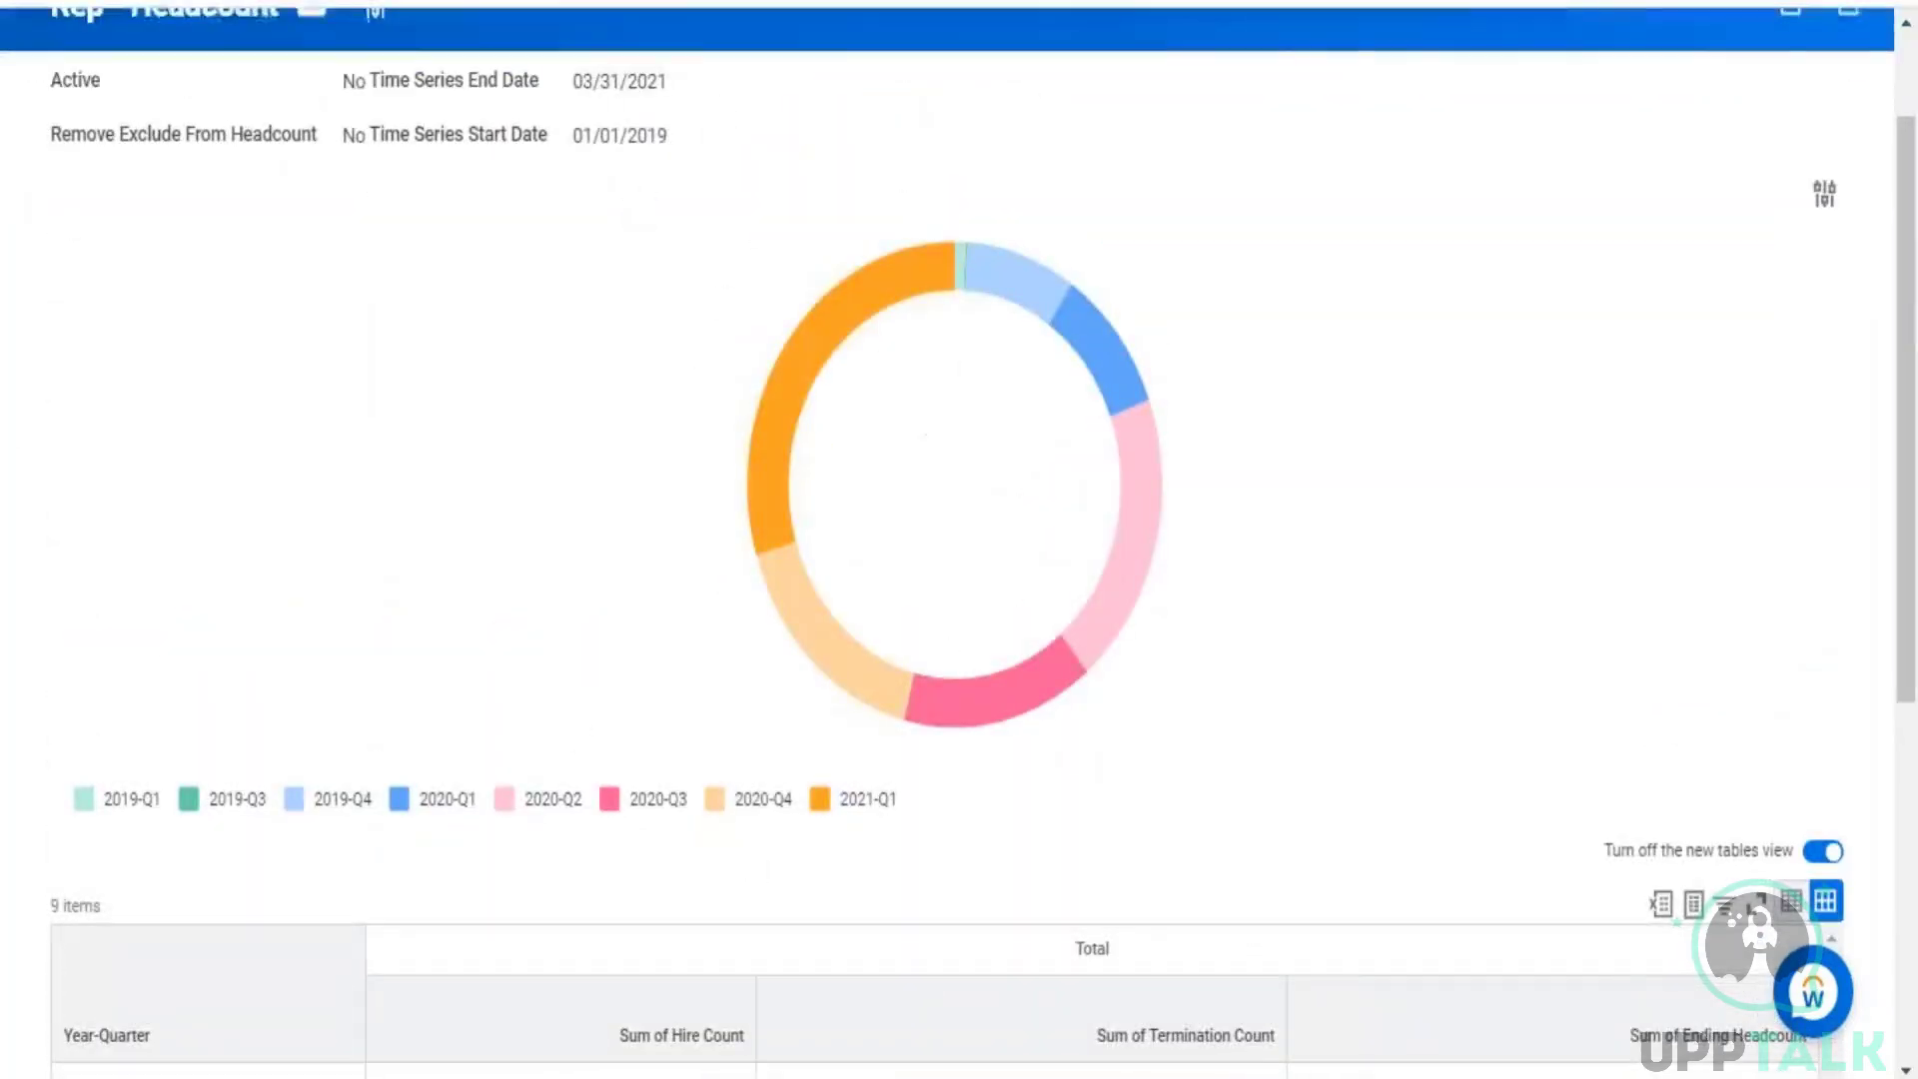
scroll(1547, 424, "up", 2)
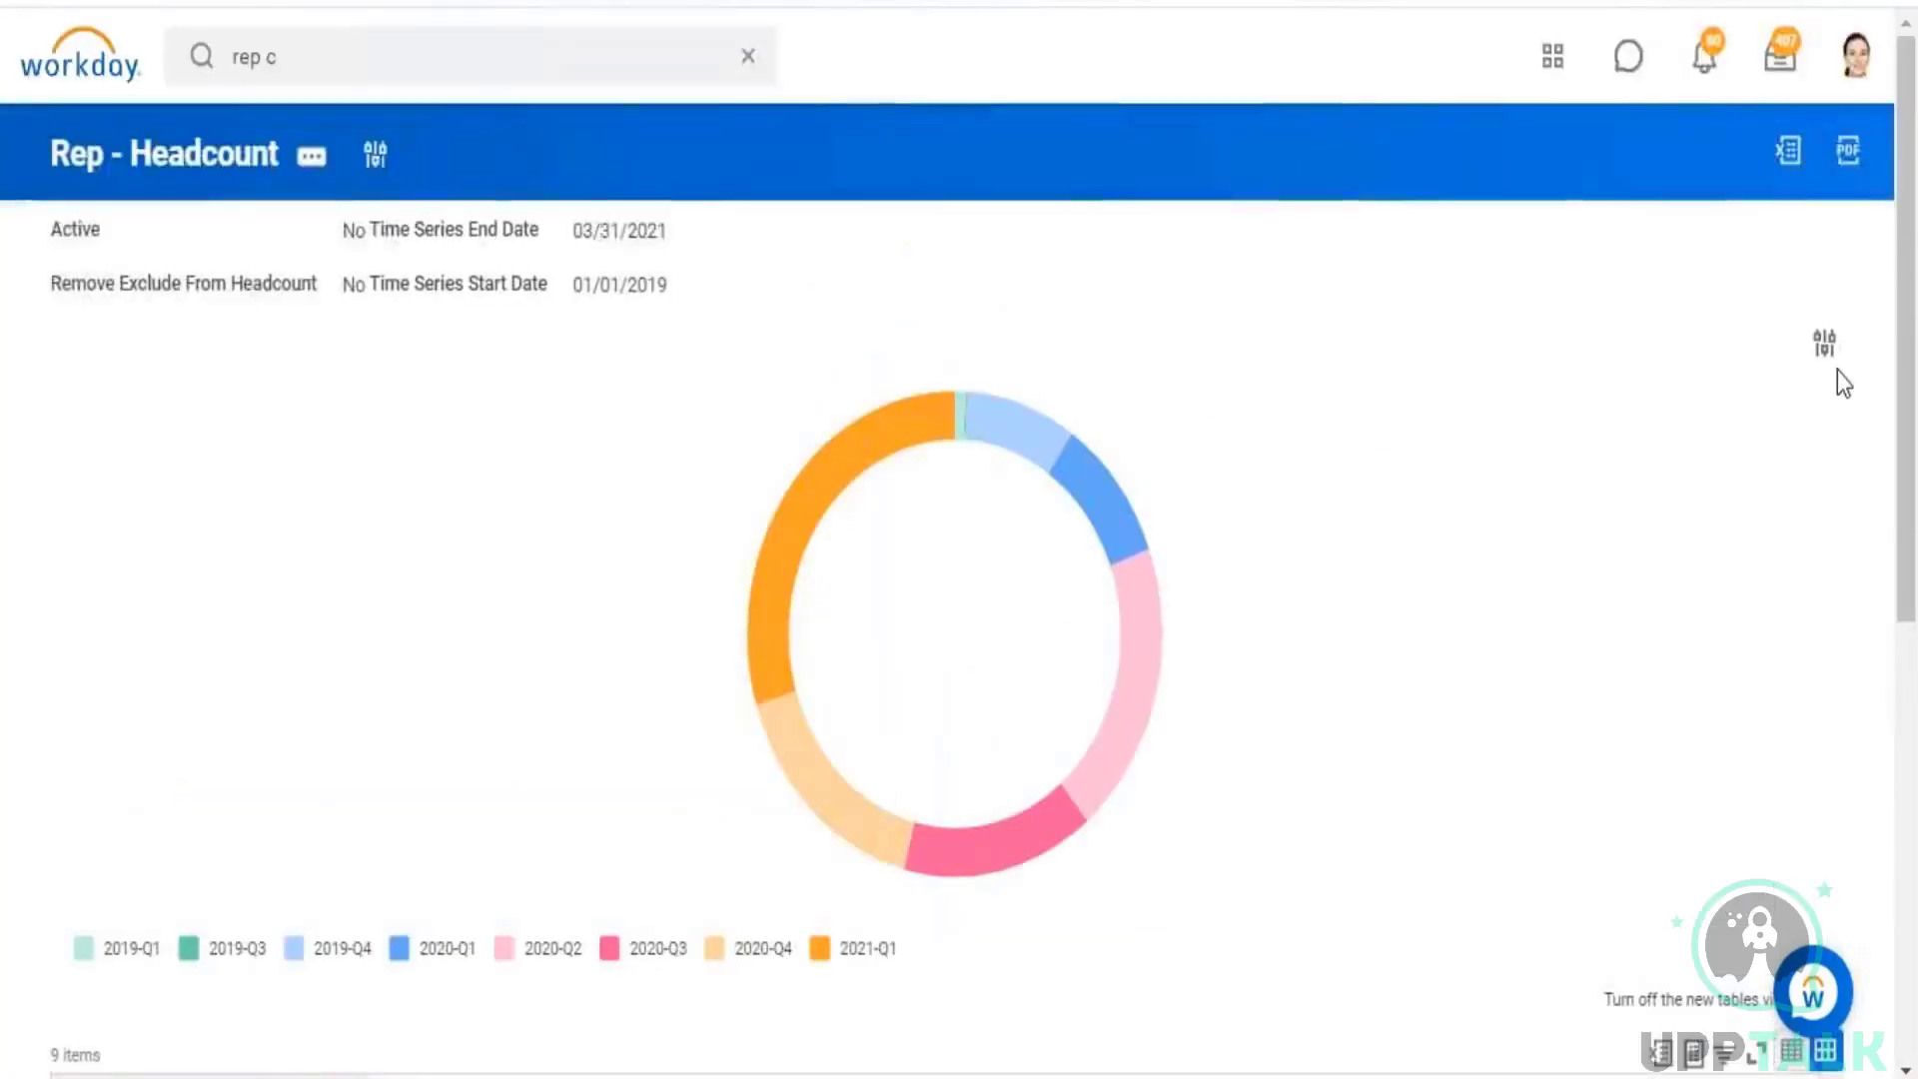
left_click(1823, 344)
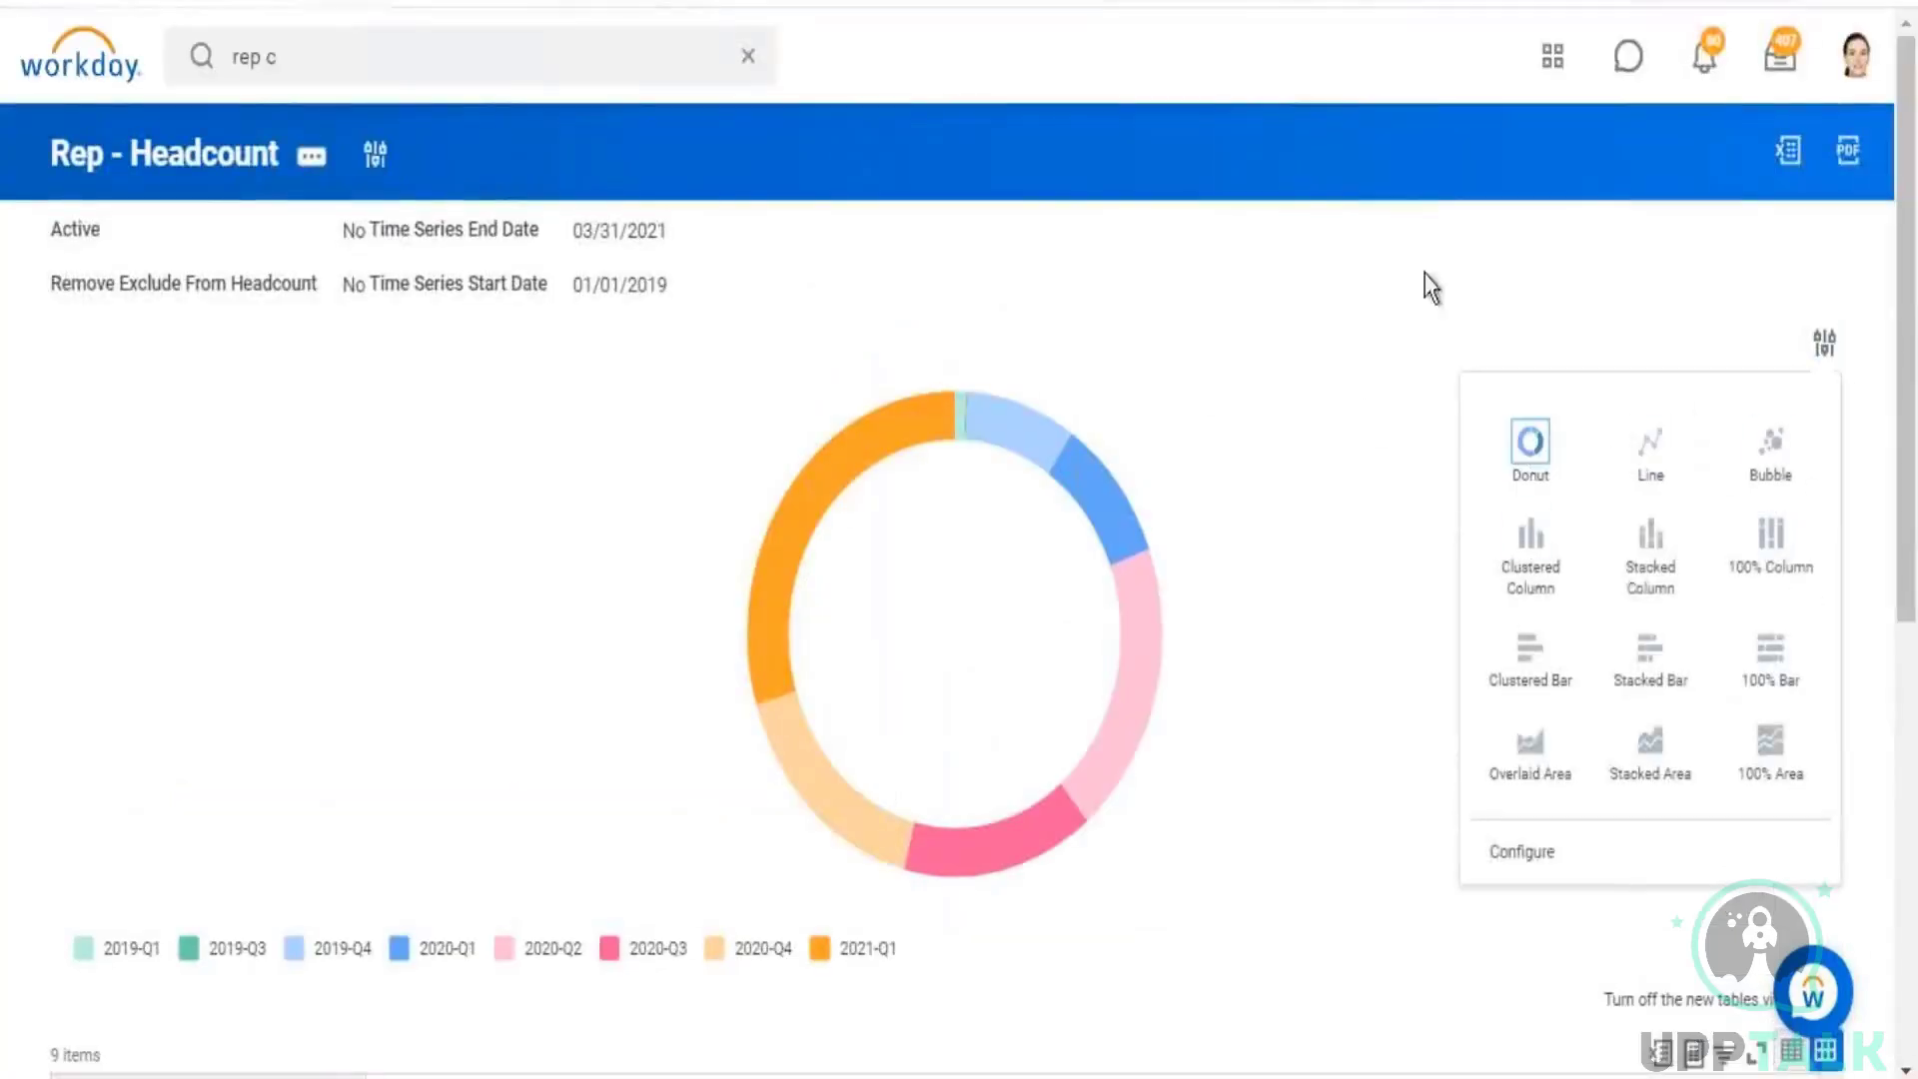
left_click(1357, 287)
scroll(1355, 290, "down", 7)
scroll(1354, 296, "down", 2)
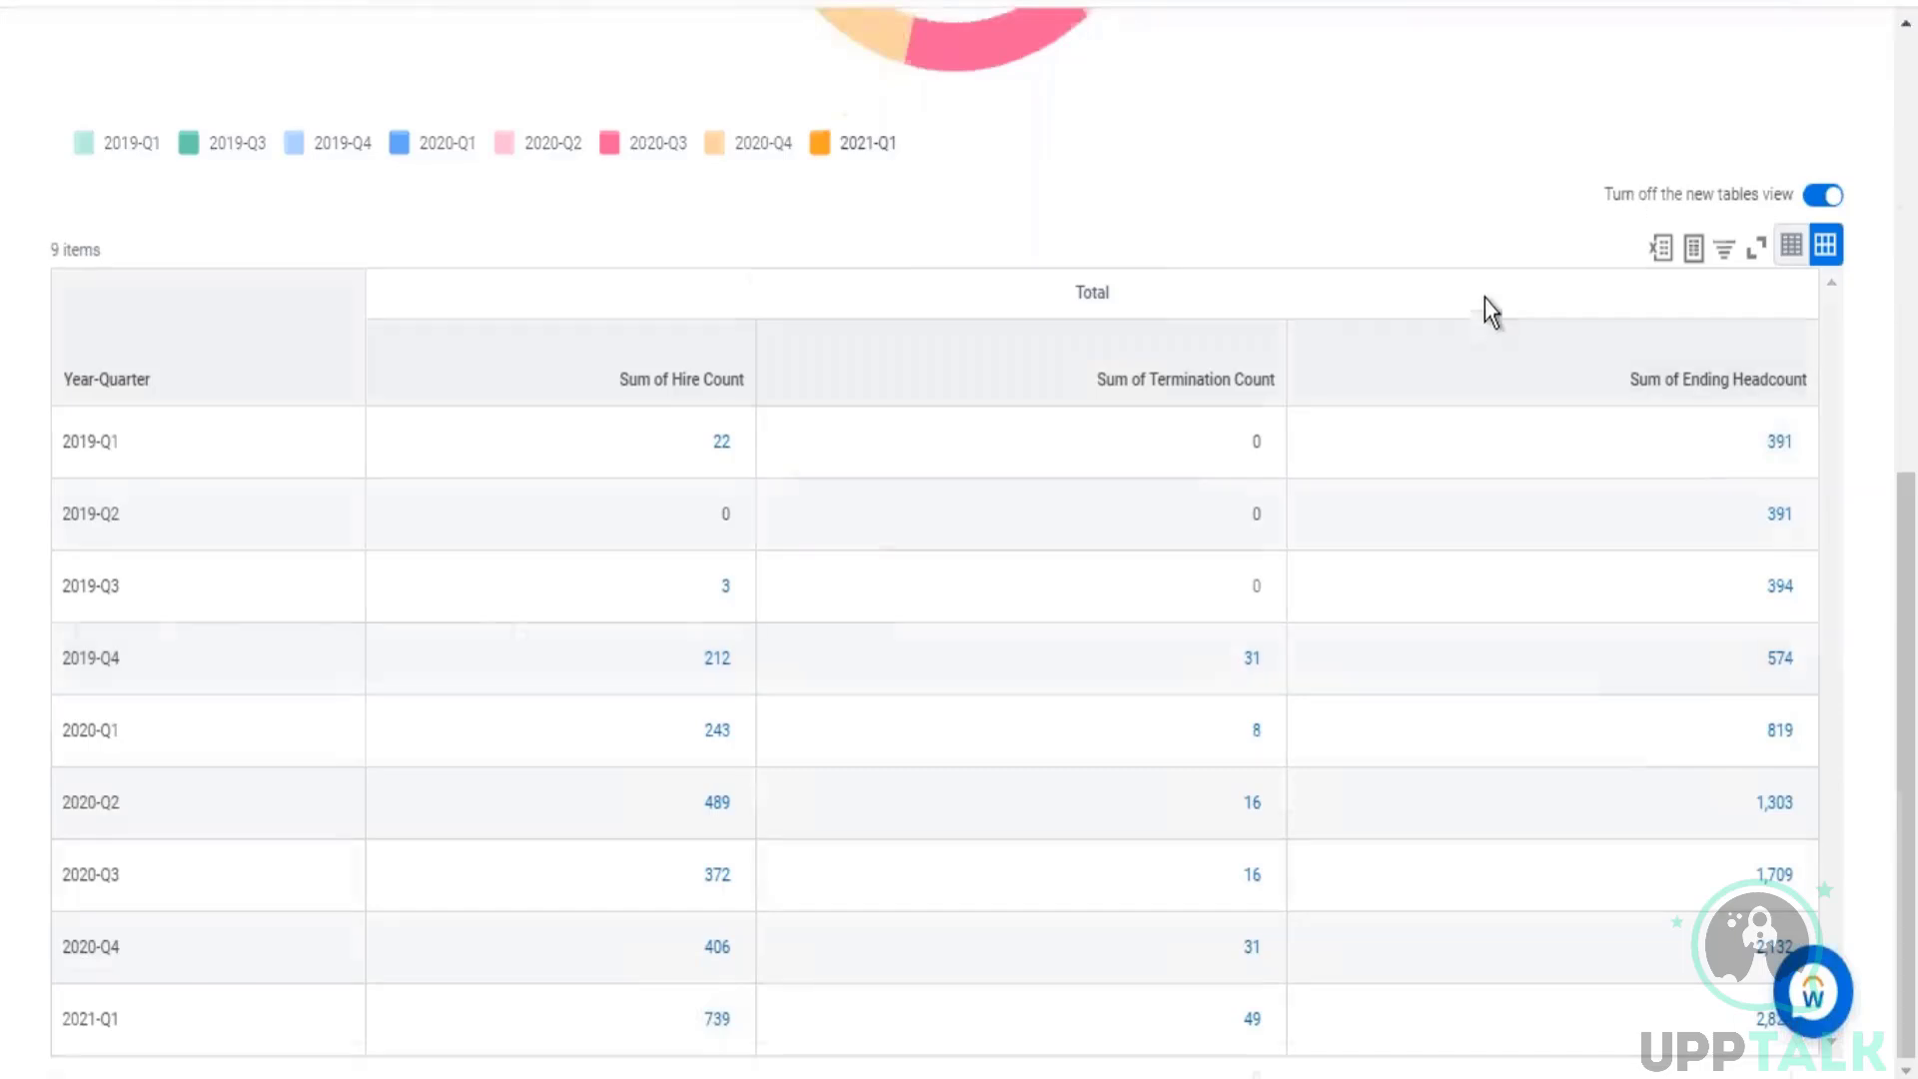
scroll(720, 250, "up", 8)
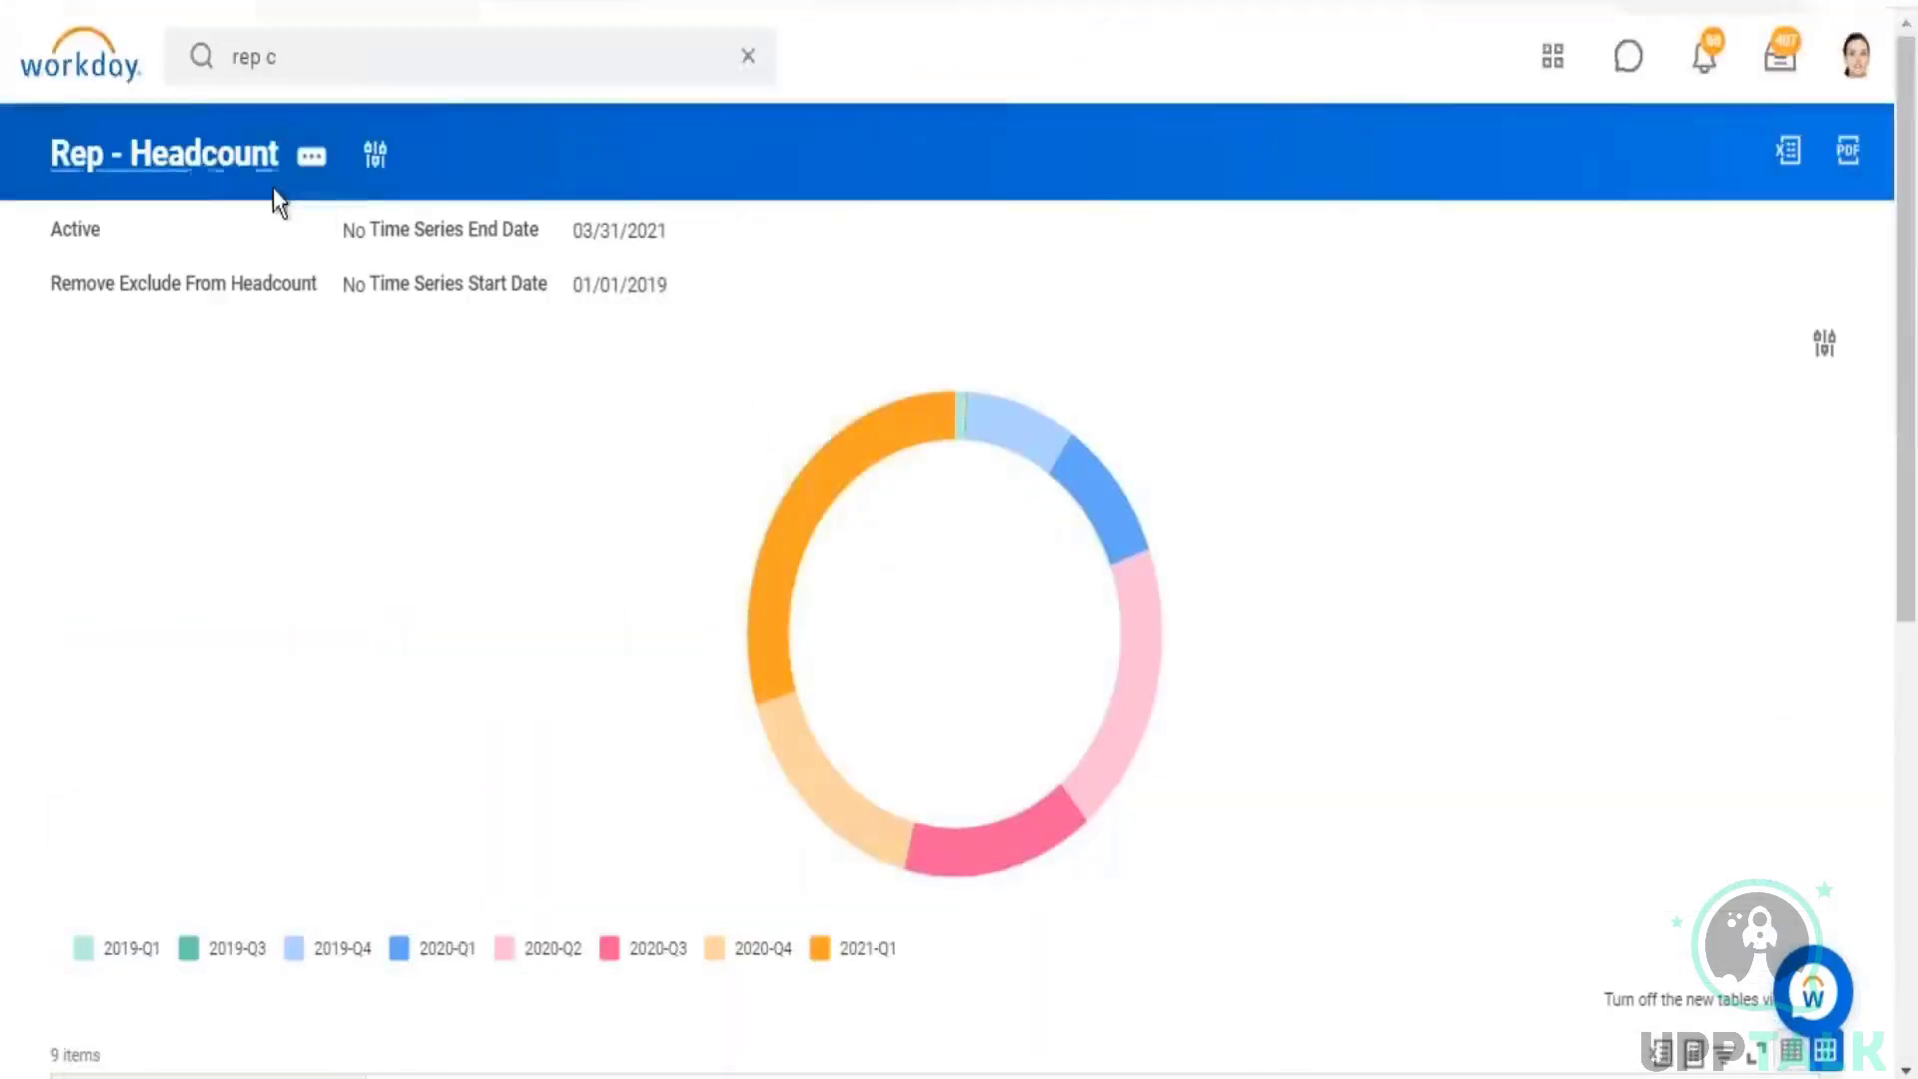
Step: Open the Rep - Headcount definition and examine the Trended Workers data source description and the report's trending settings
left_click(197, 158)
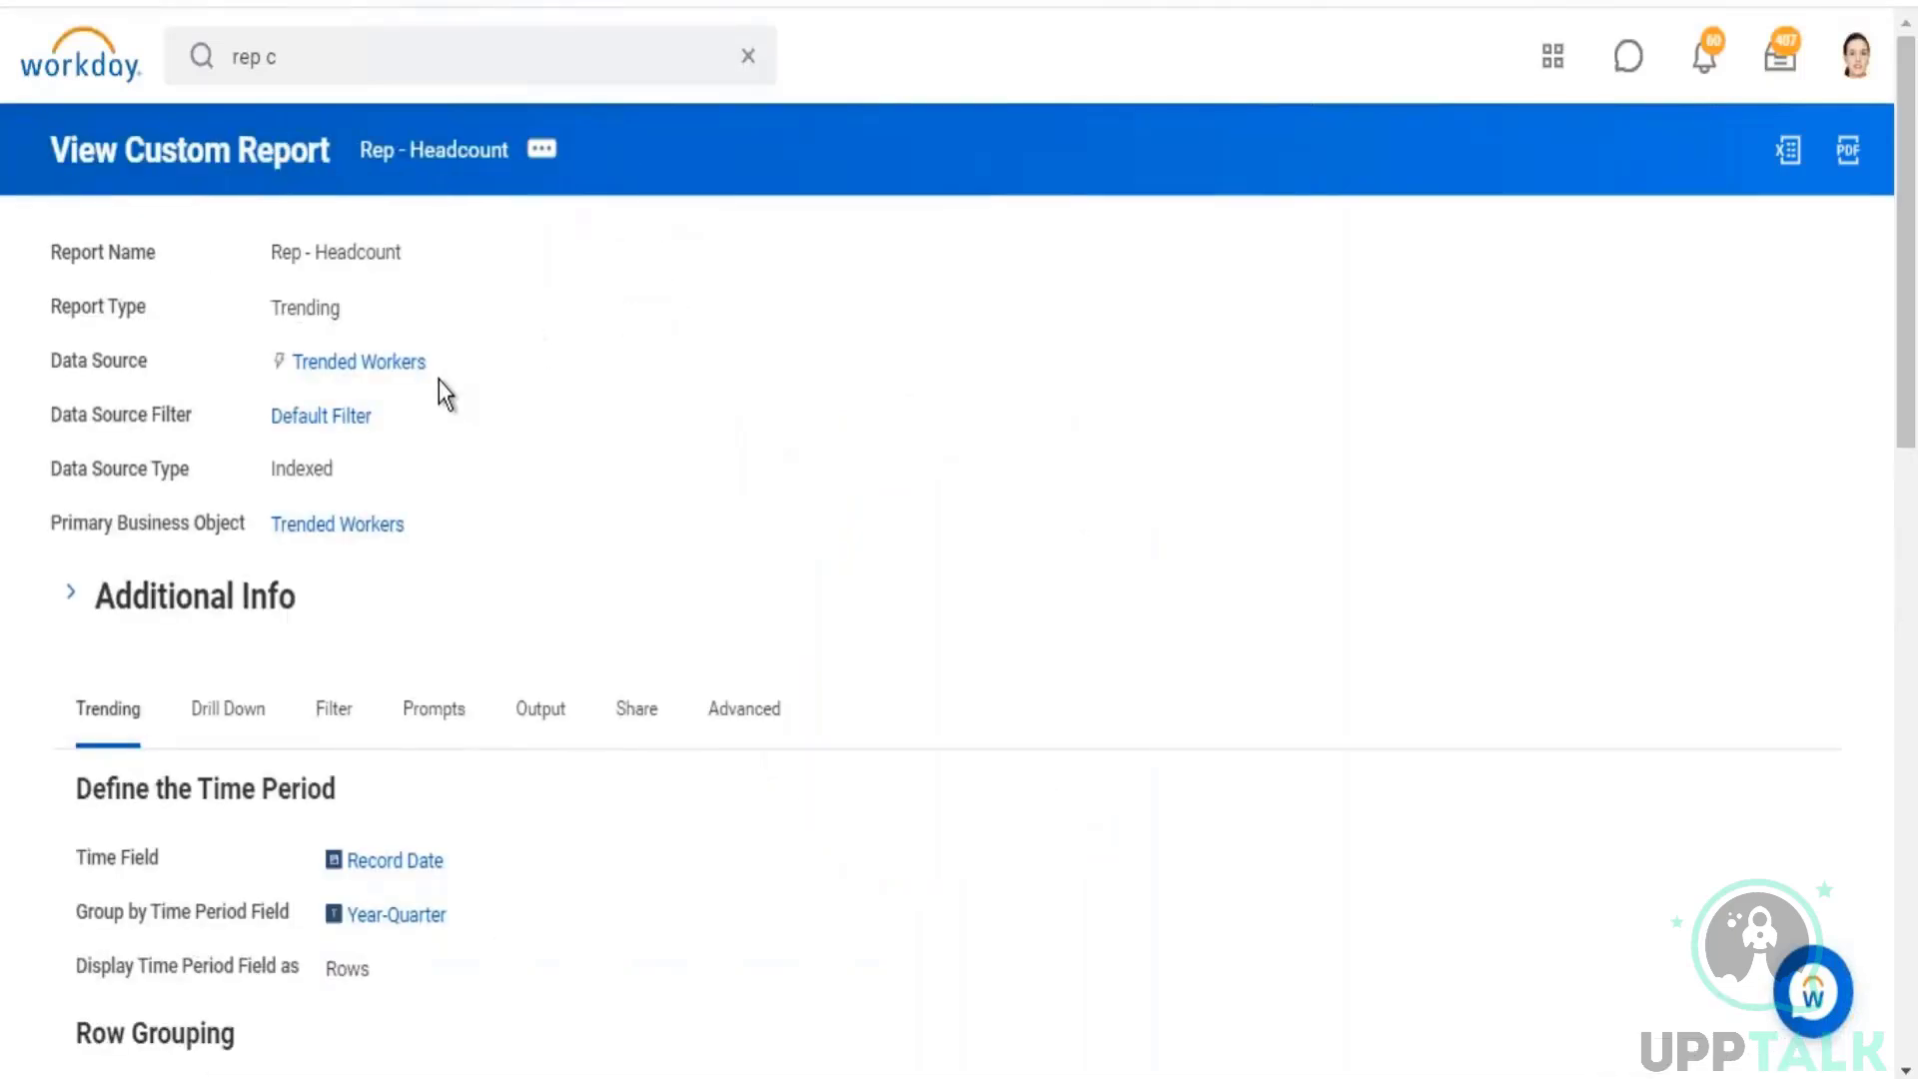
left_click(443, 361)
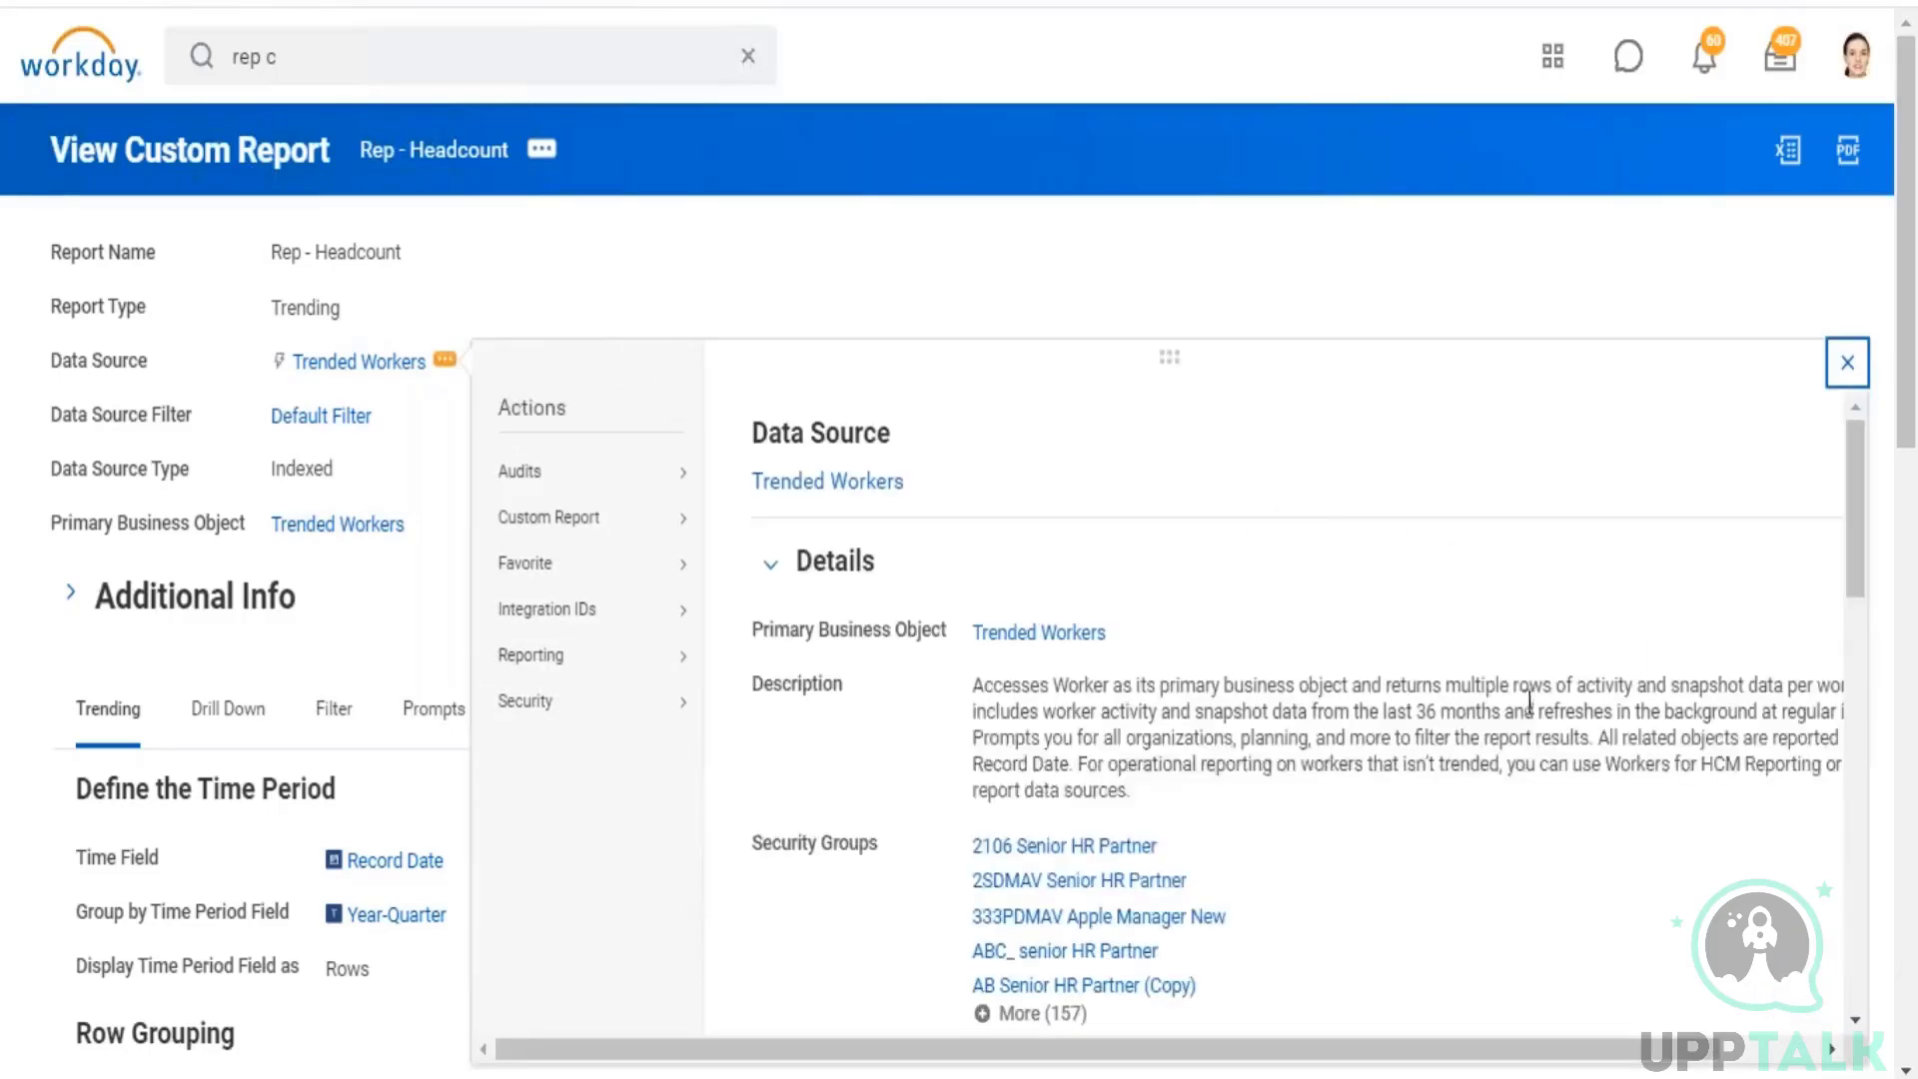
left_click_drag(1587, 681, 1705, 676)
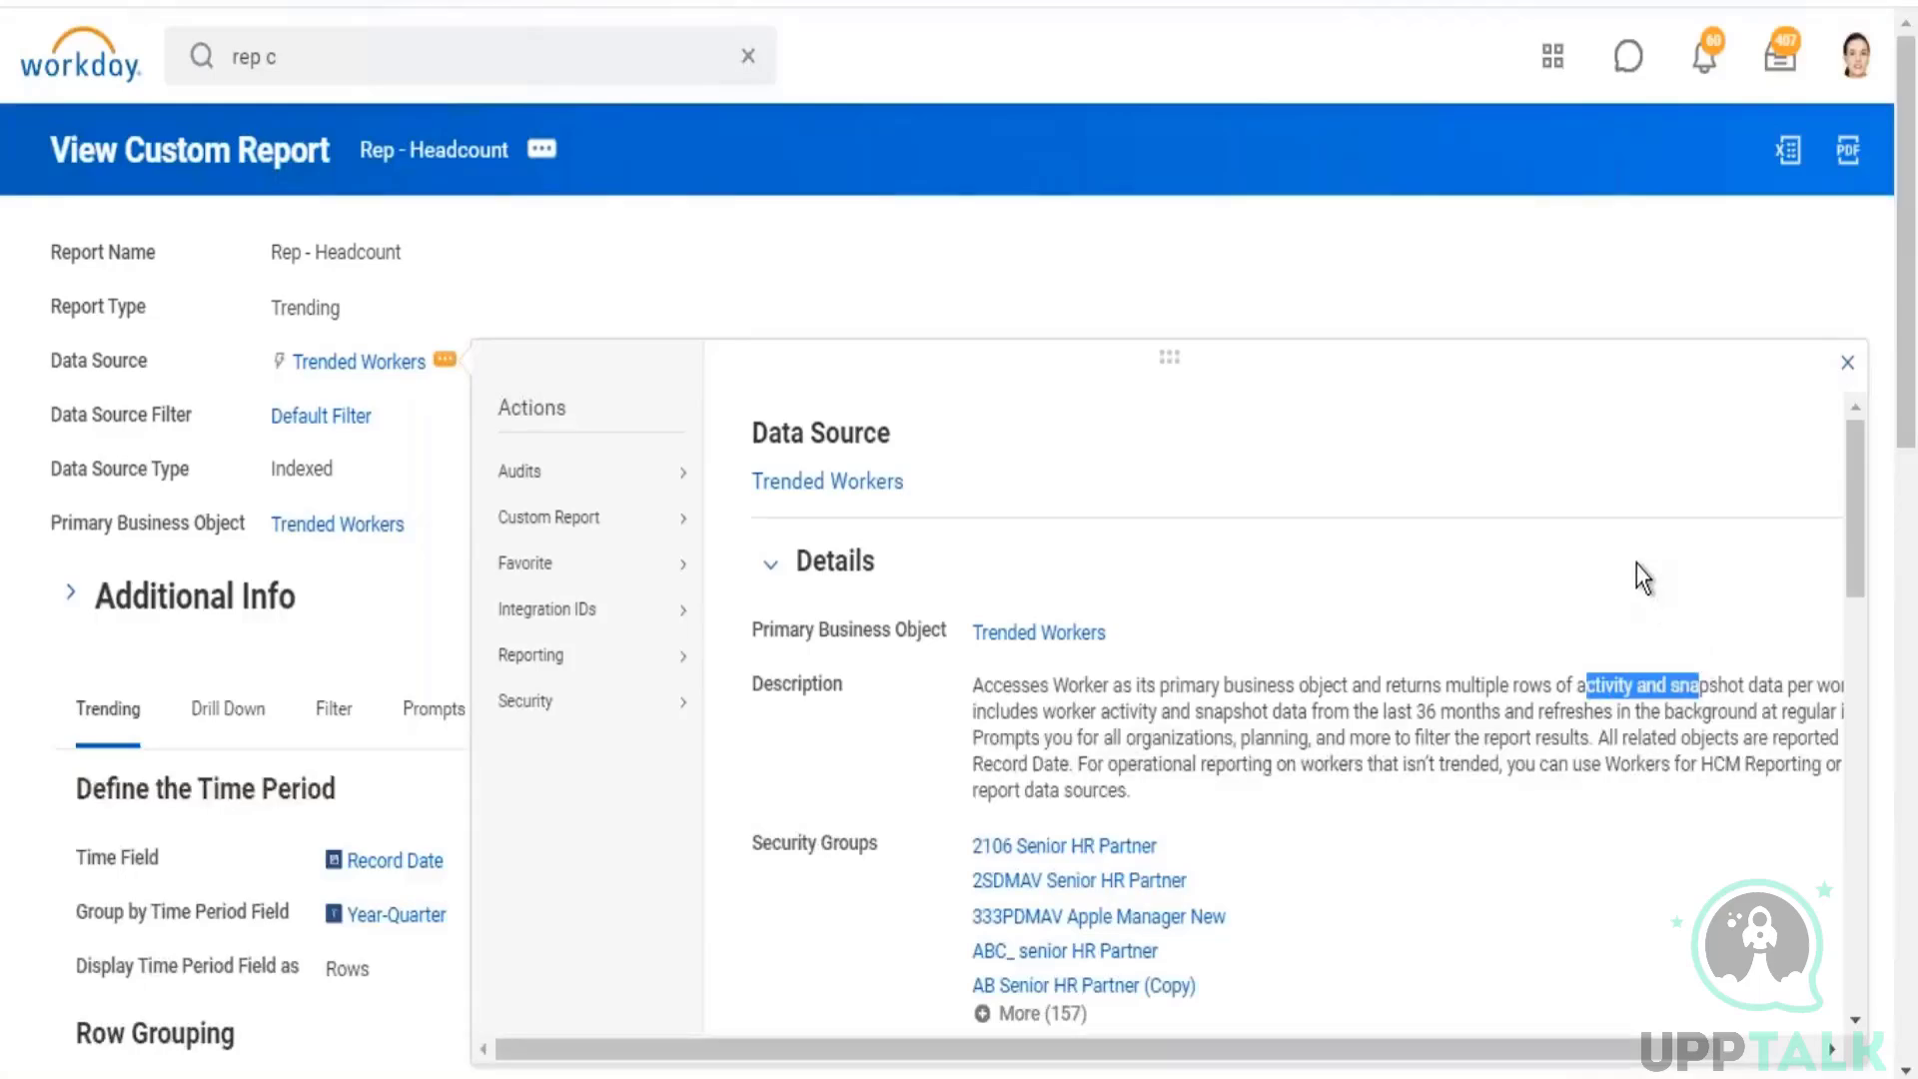
left_click(1257, 197)
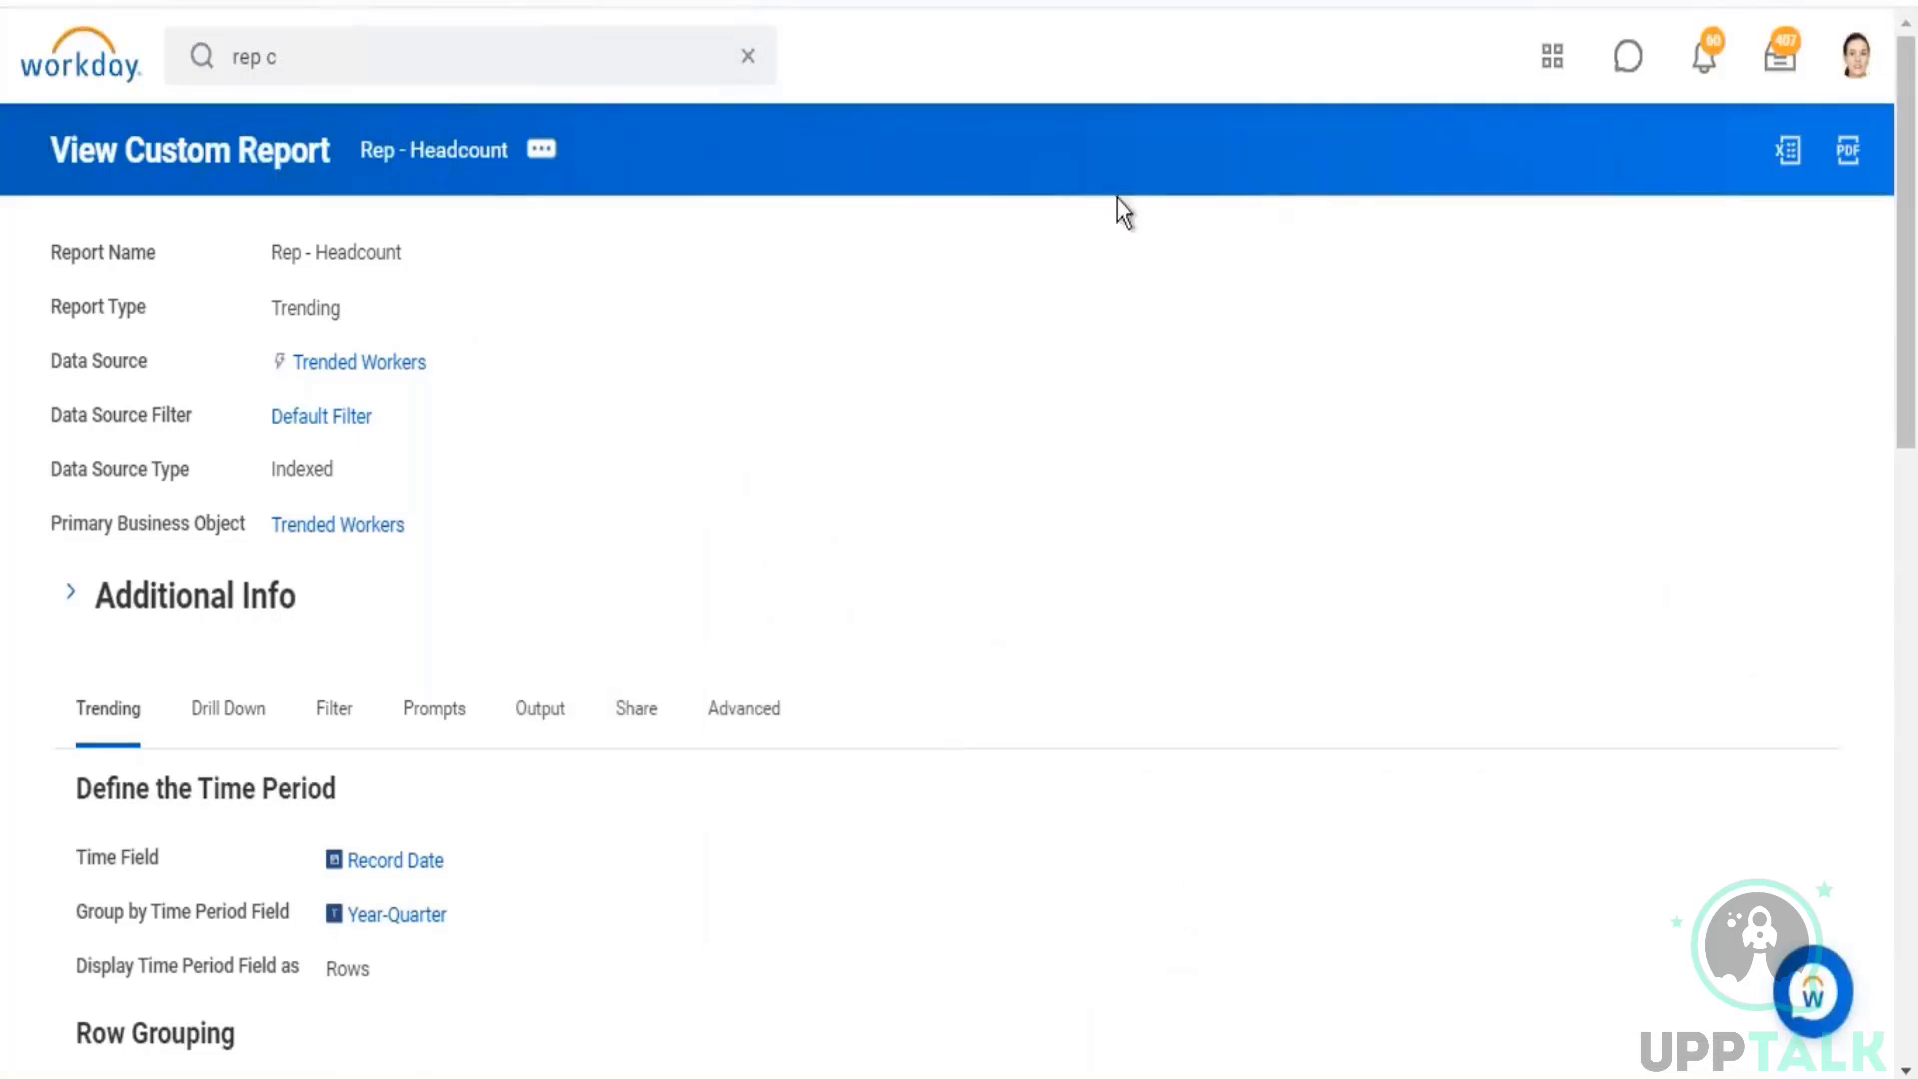
scroll(590, 805, "down", 1)
left_click_drag(475, 752, 342, 748)
left_click(674, 246)
scroll(506, 120, "up", 1)
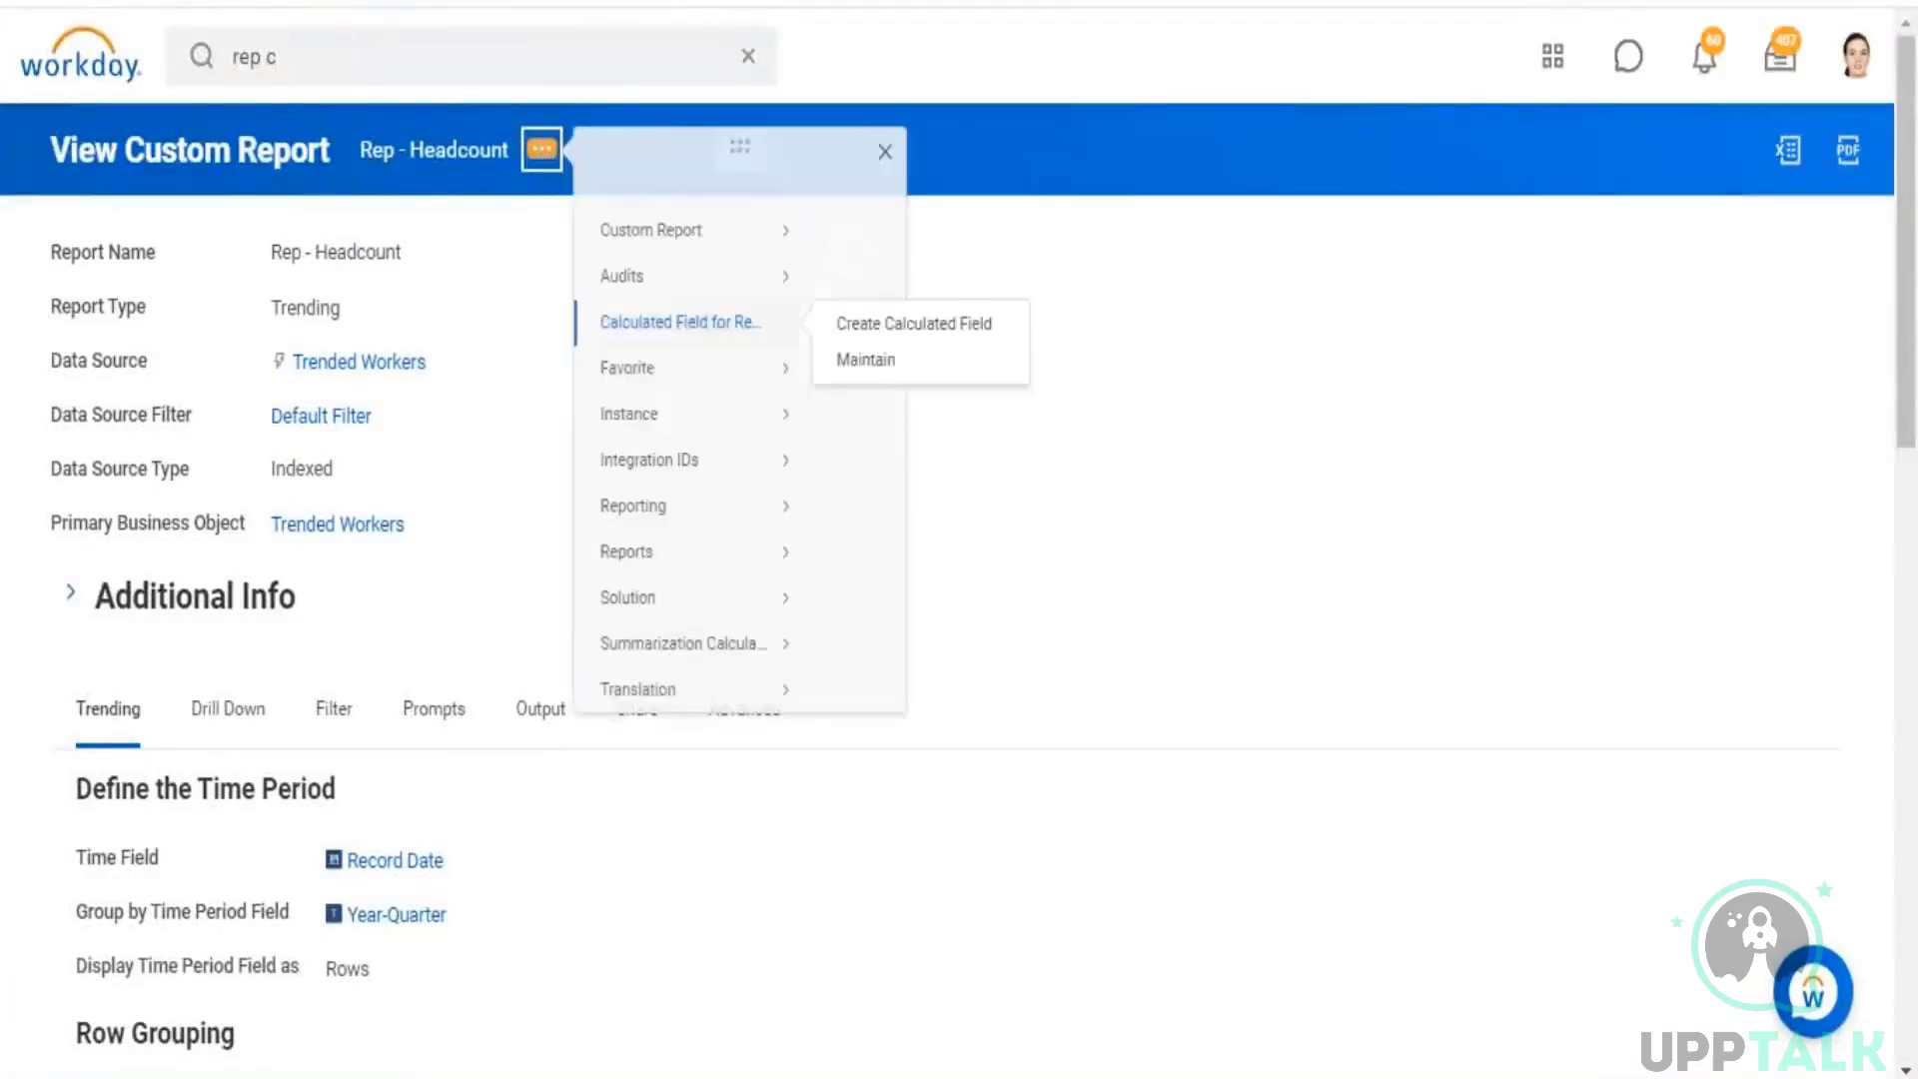
Step: Run Rep - Headcount again and set its time series from 01/01/2019 to 03/24/2021
mouse_move(764, 249)
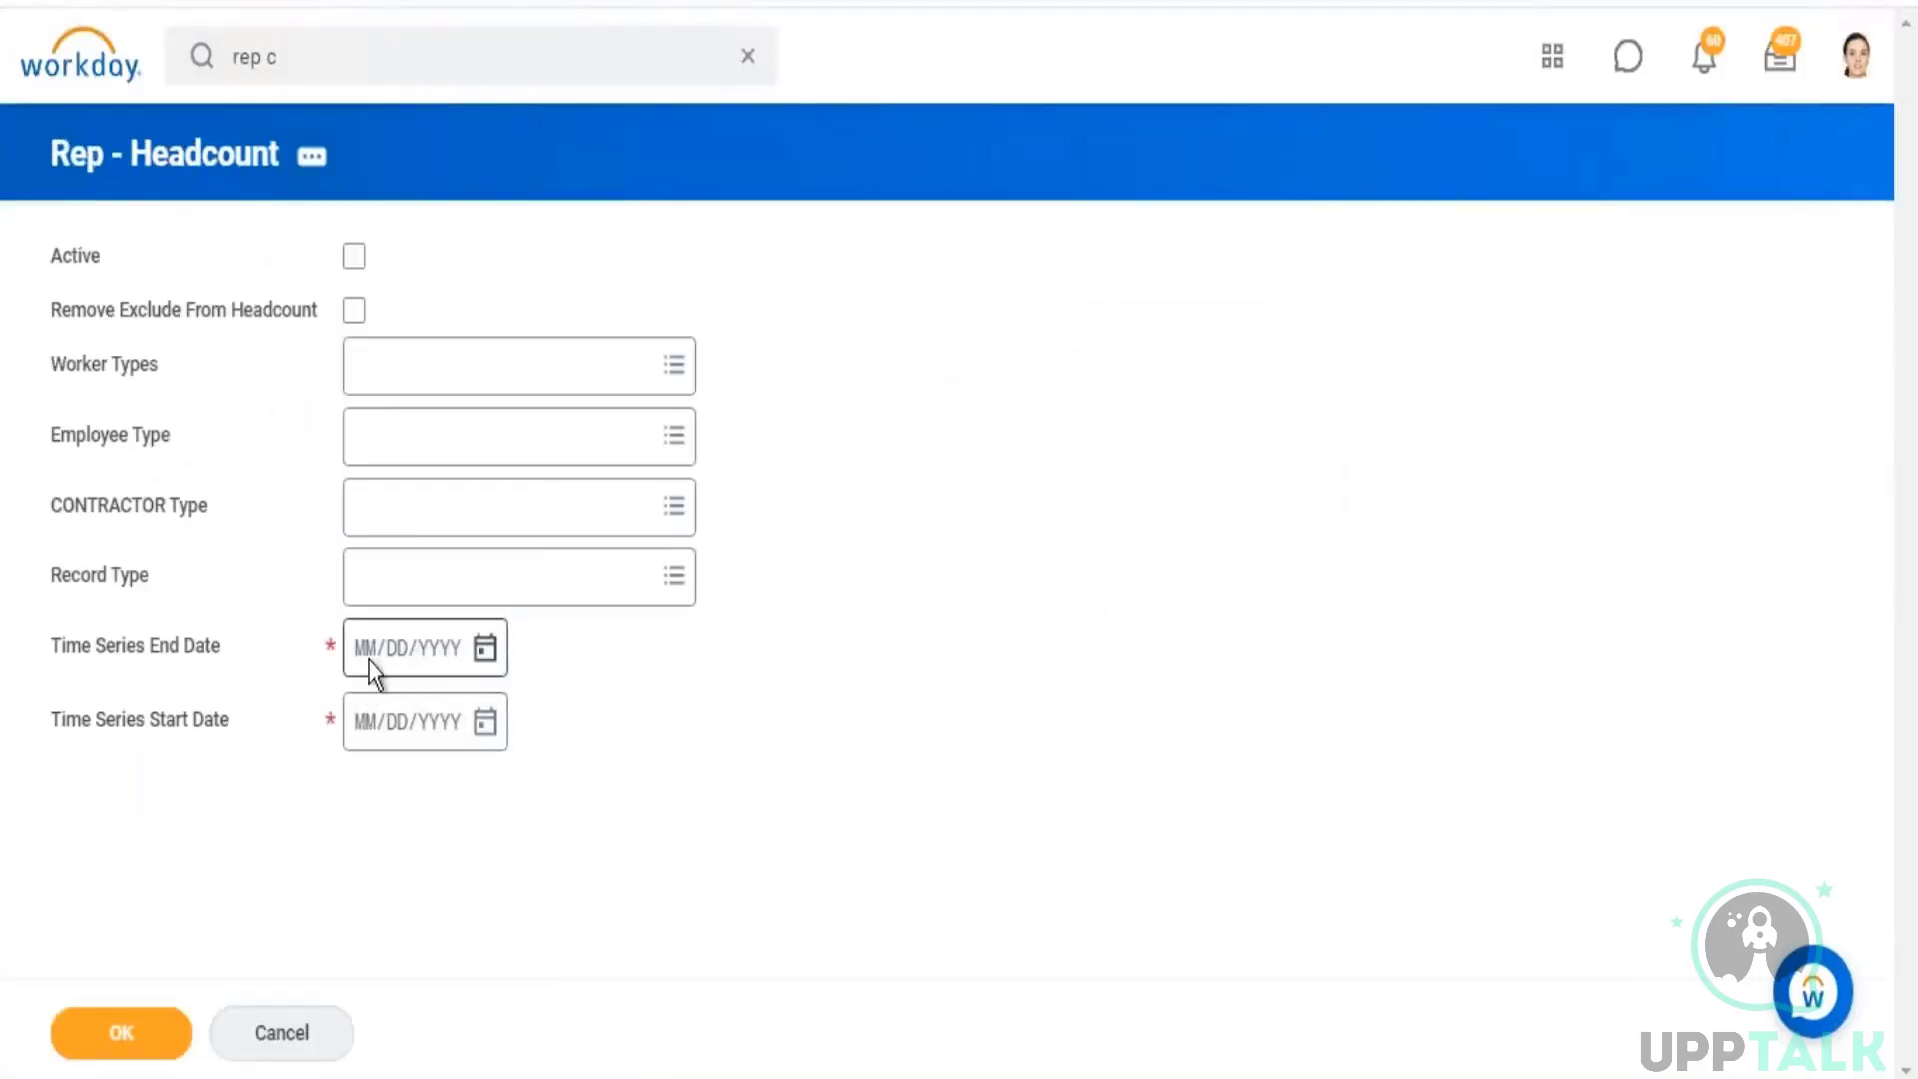
left_click(364, 730)
type("01/01/")
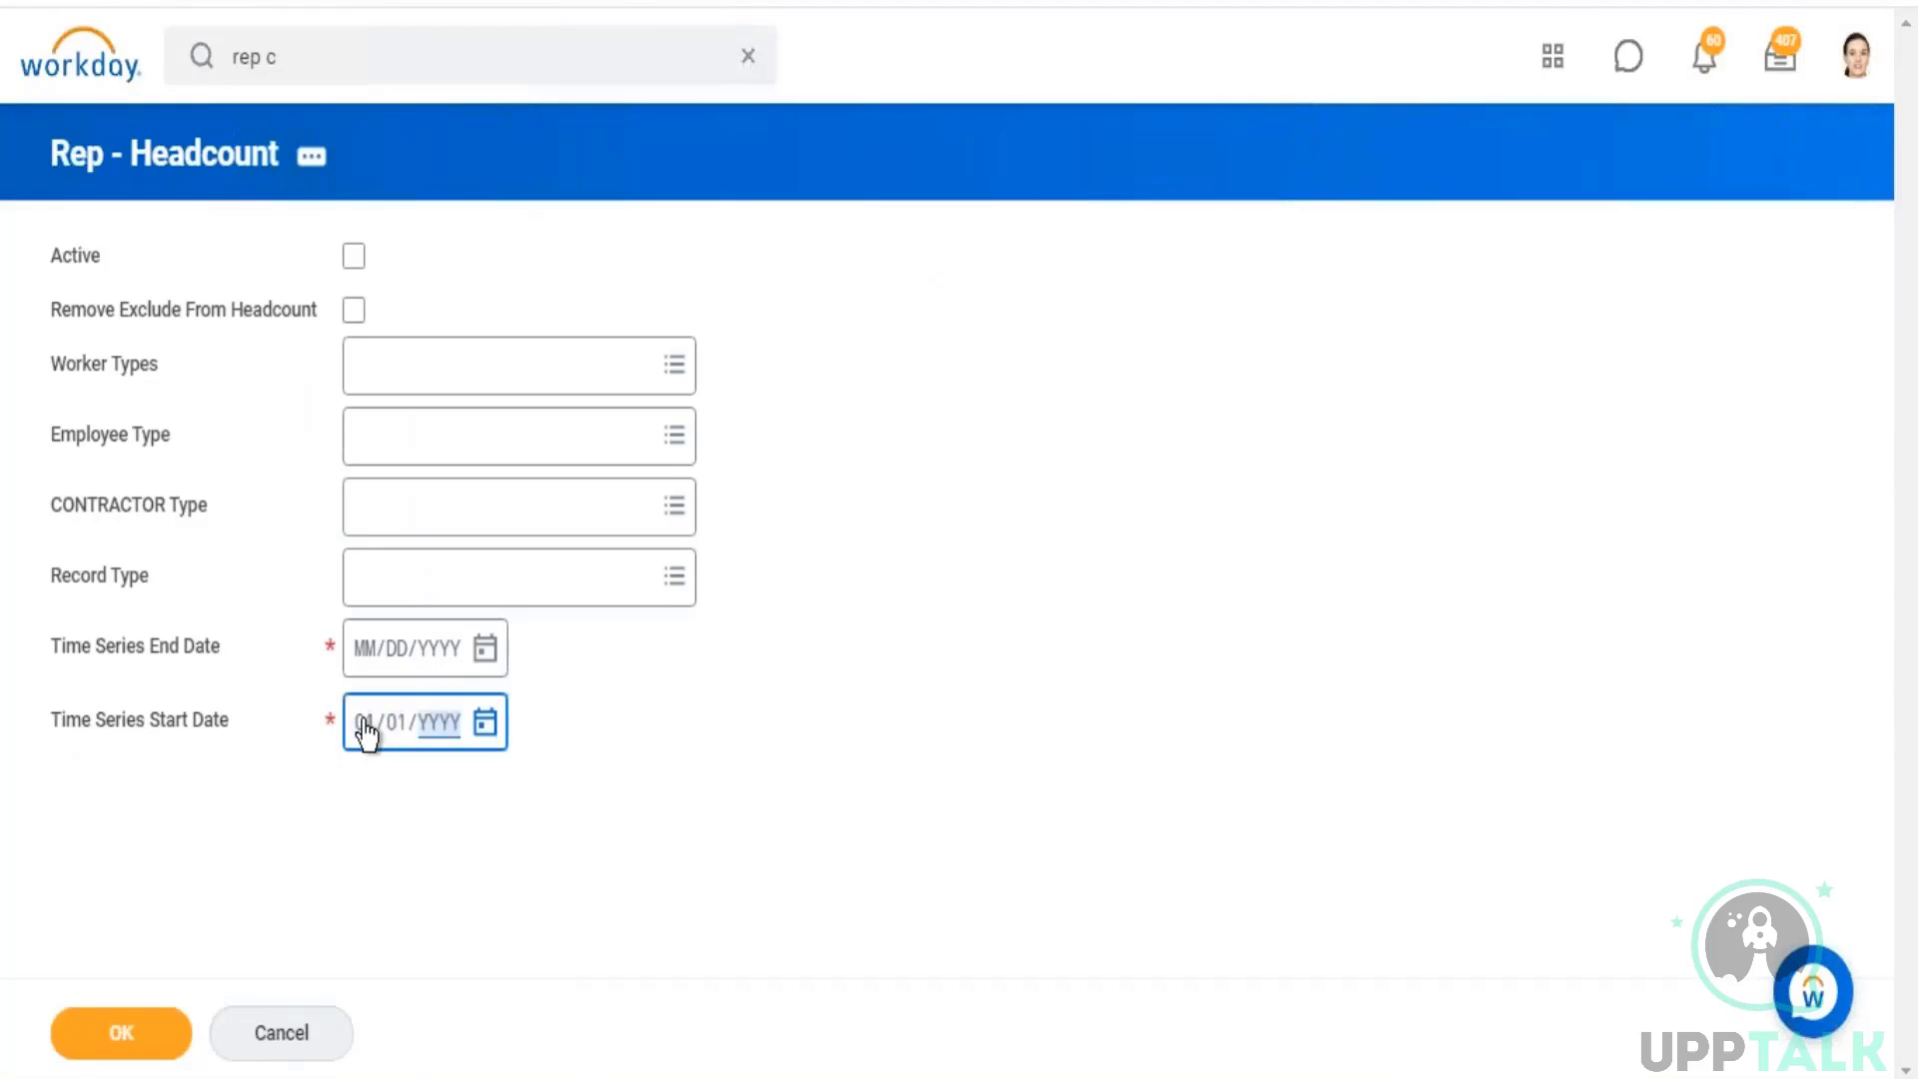
type("2019")
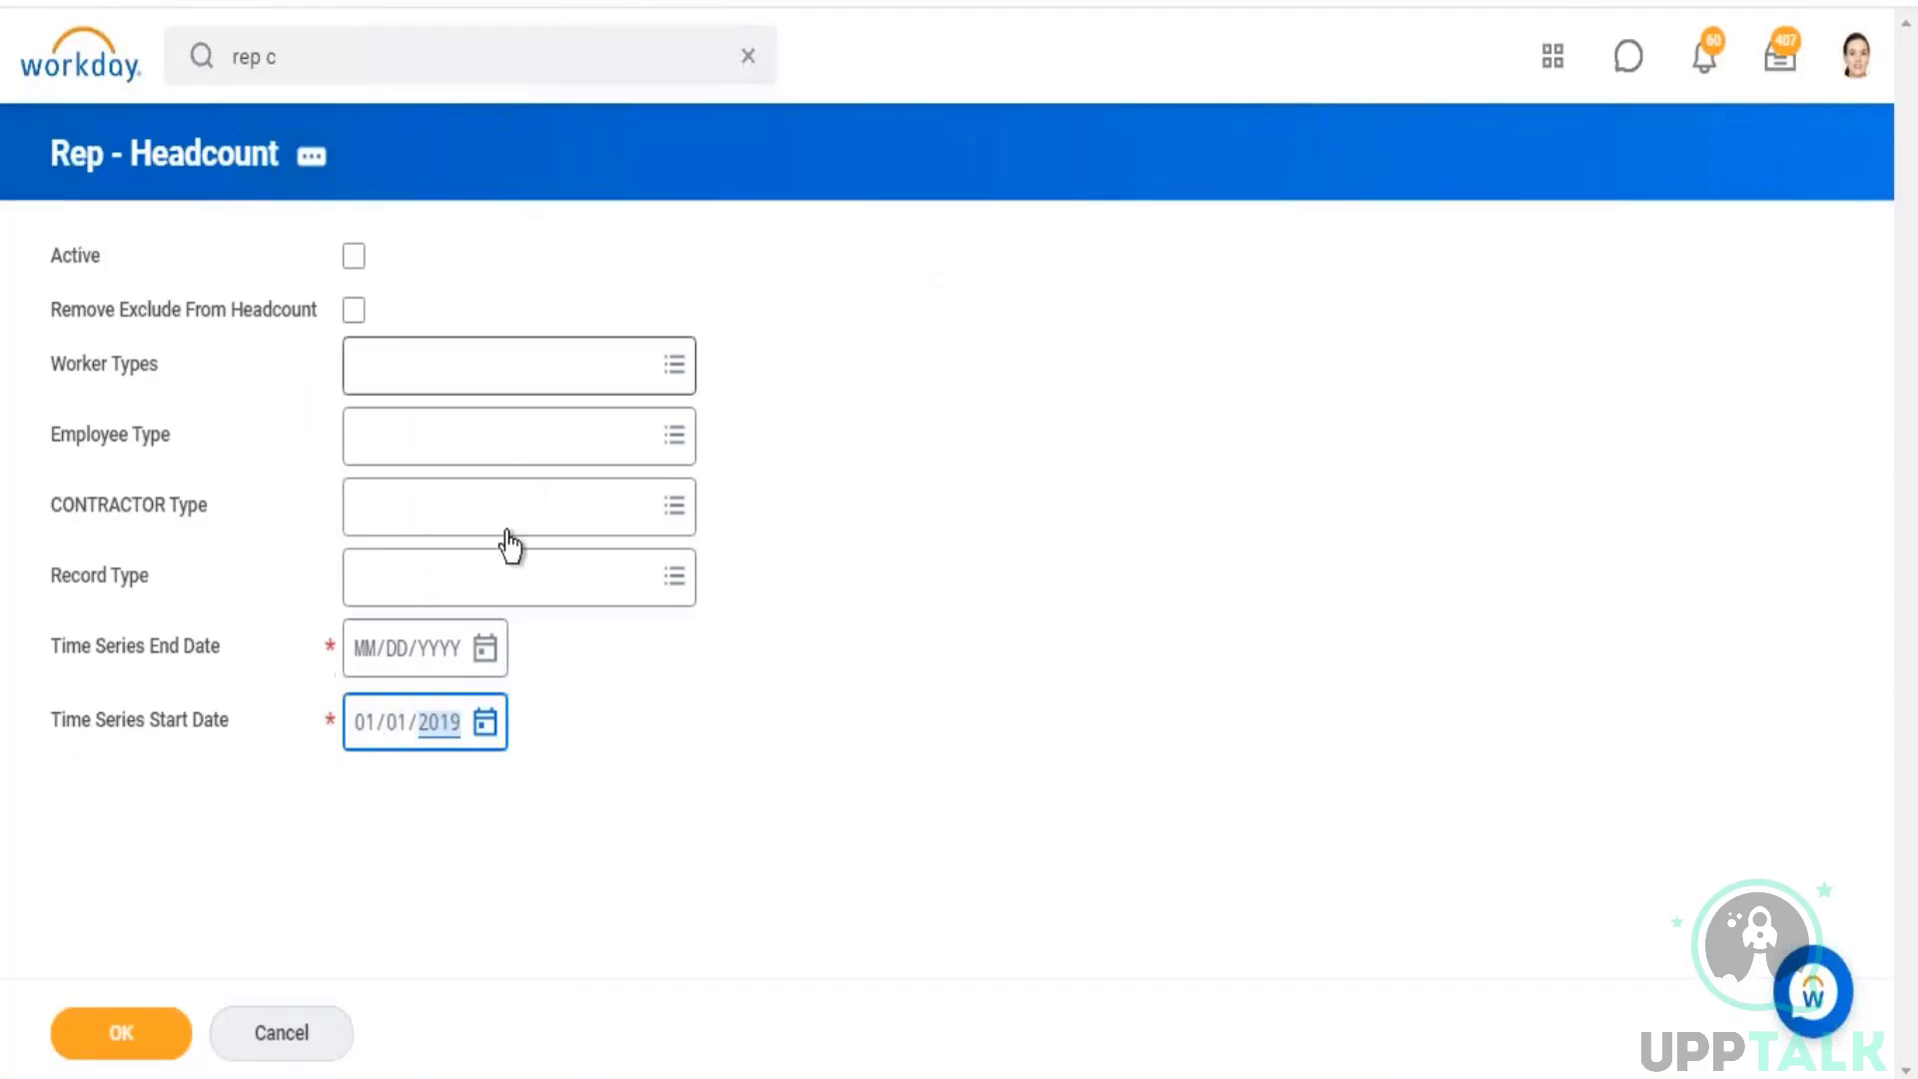
left_click(486, 647)
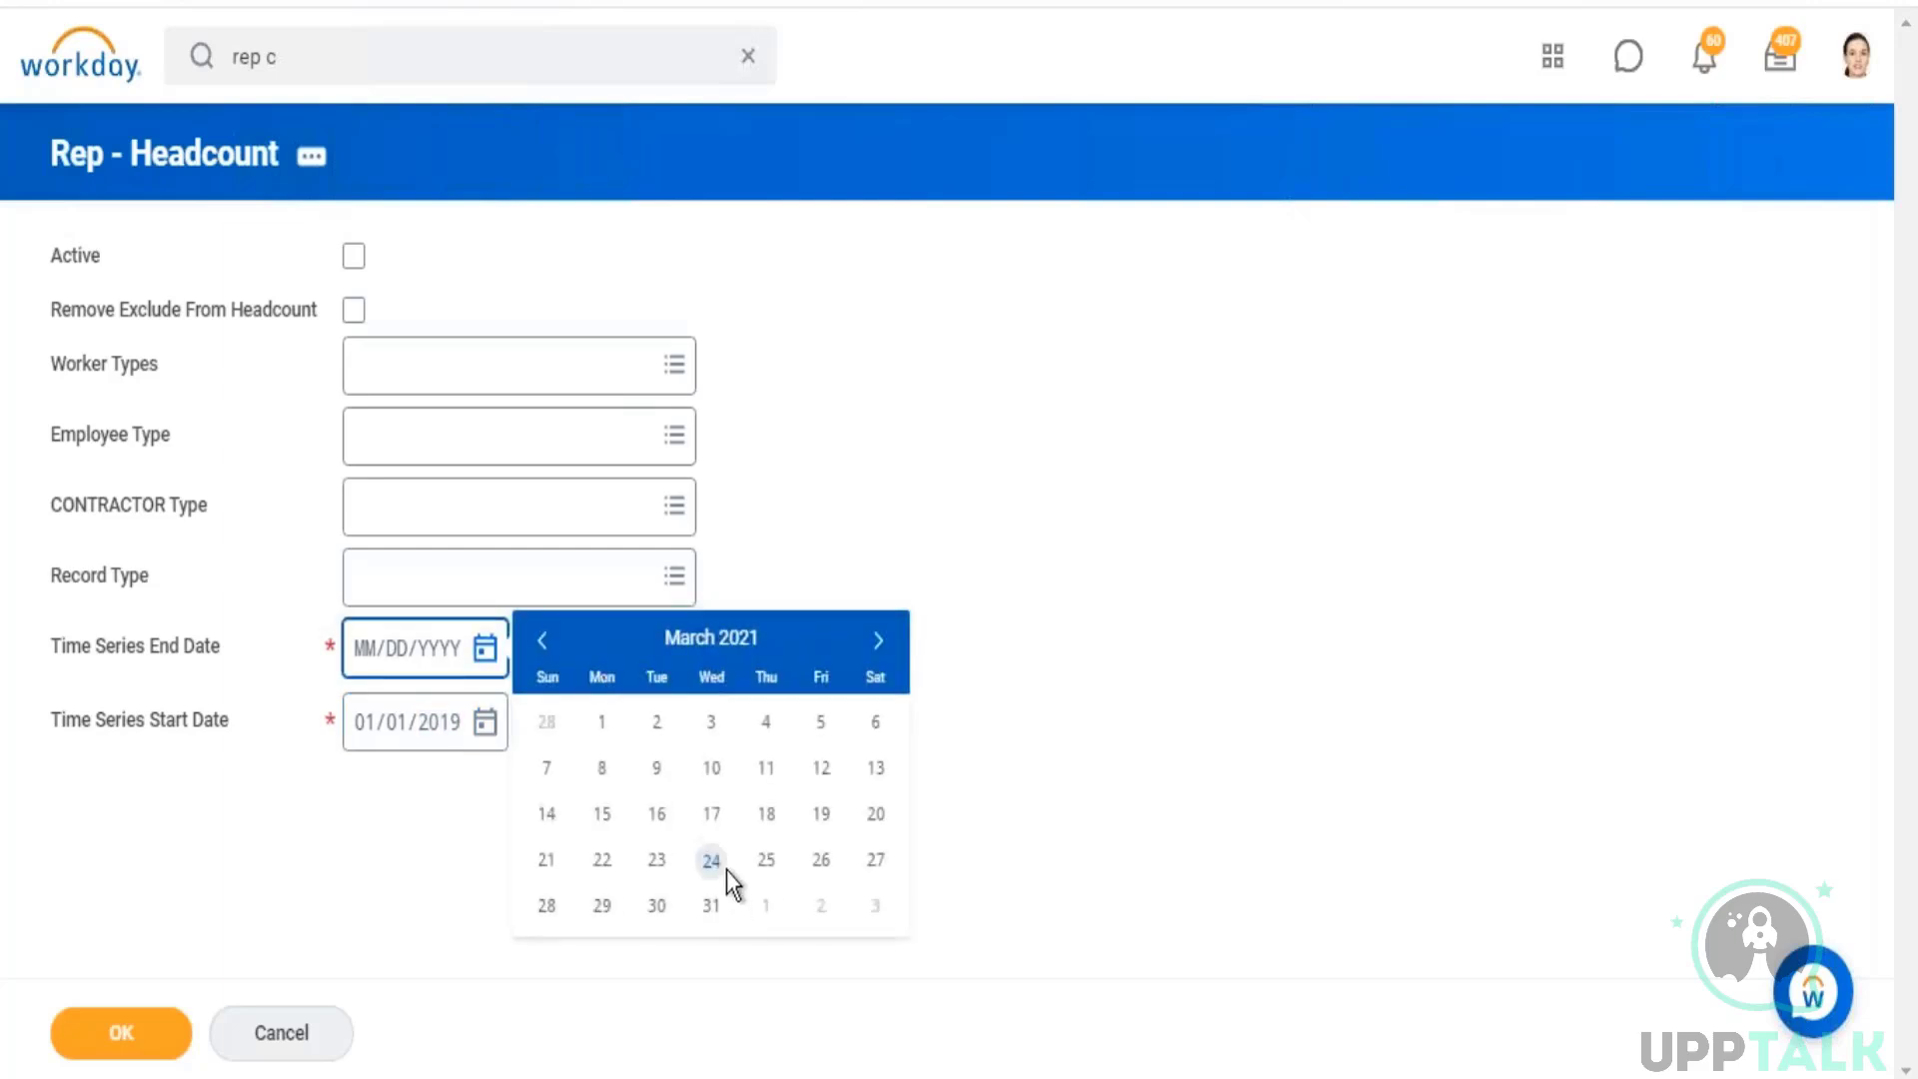
left_click(722, 867)
left_click(1148, 466)
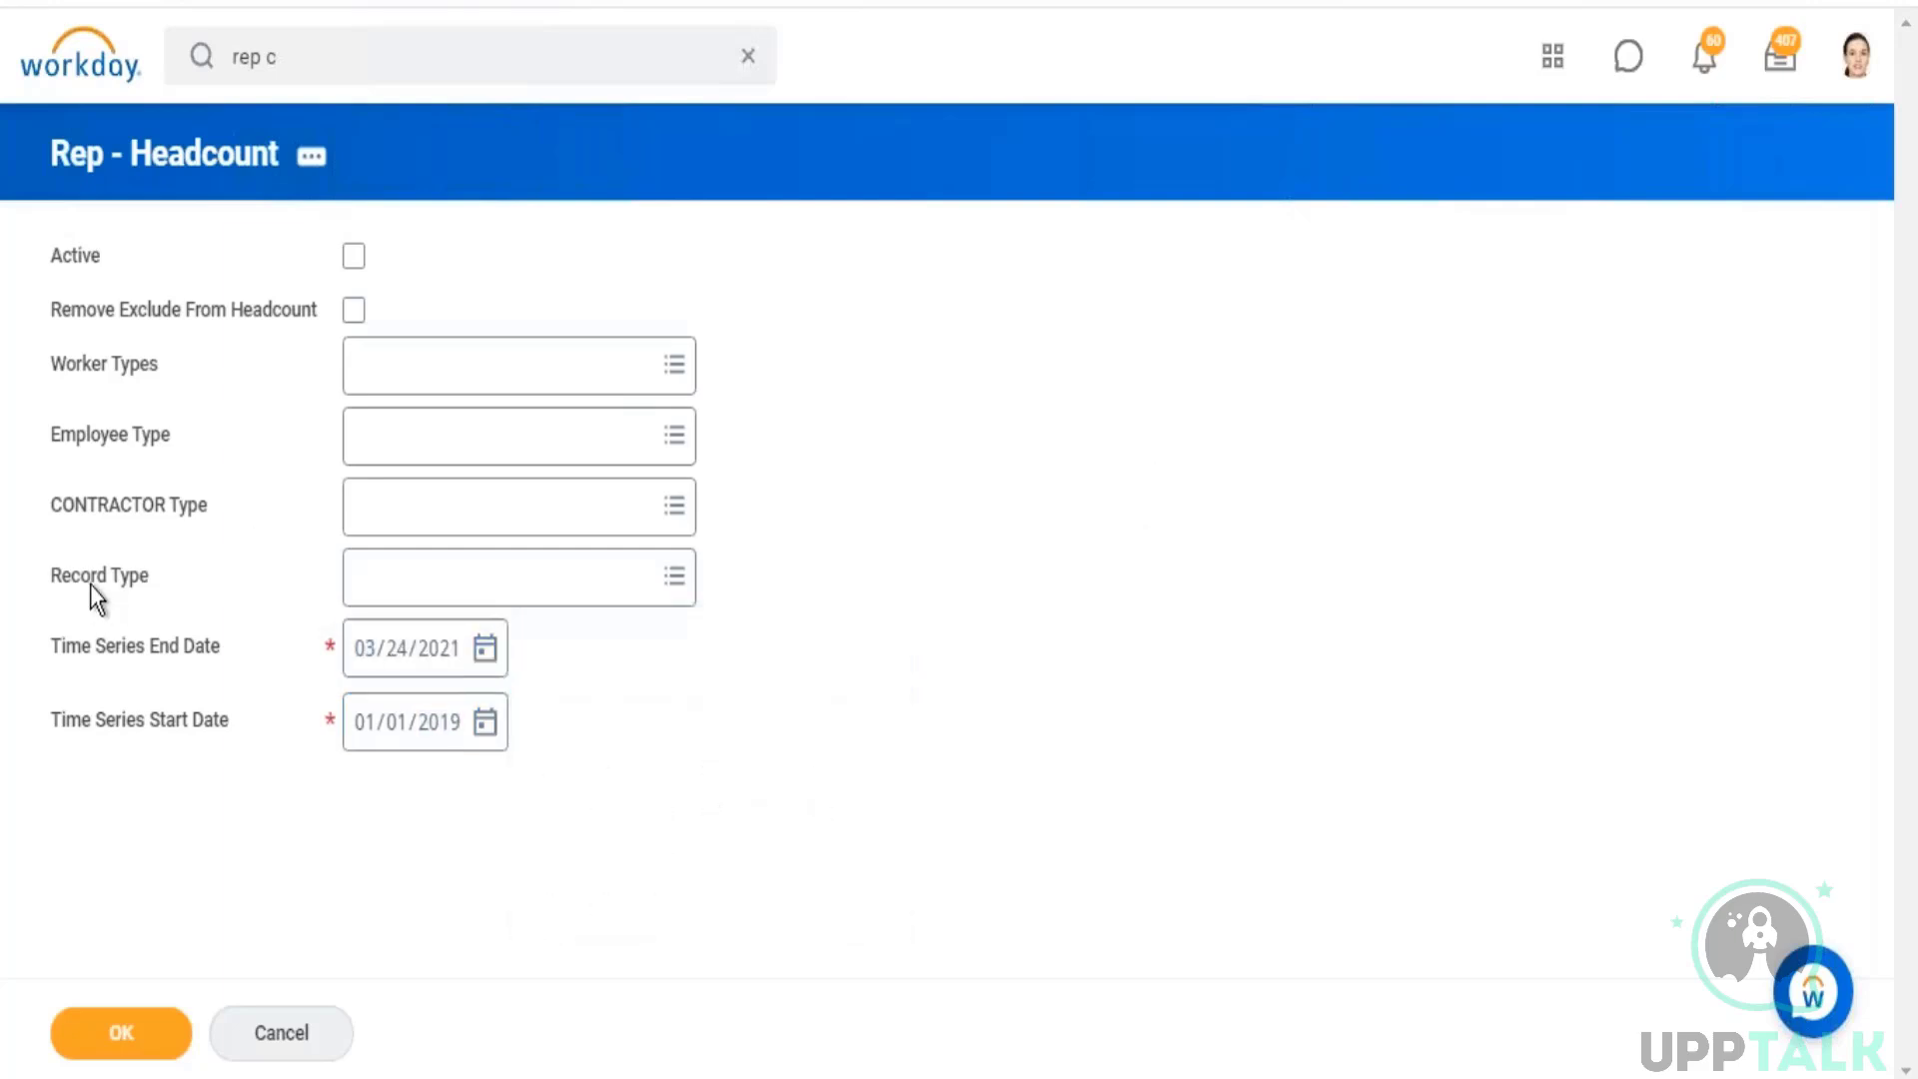
Step: Restrict the Record Type prompt to Snapshot and generate the report
left_click(676, 579)
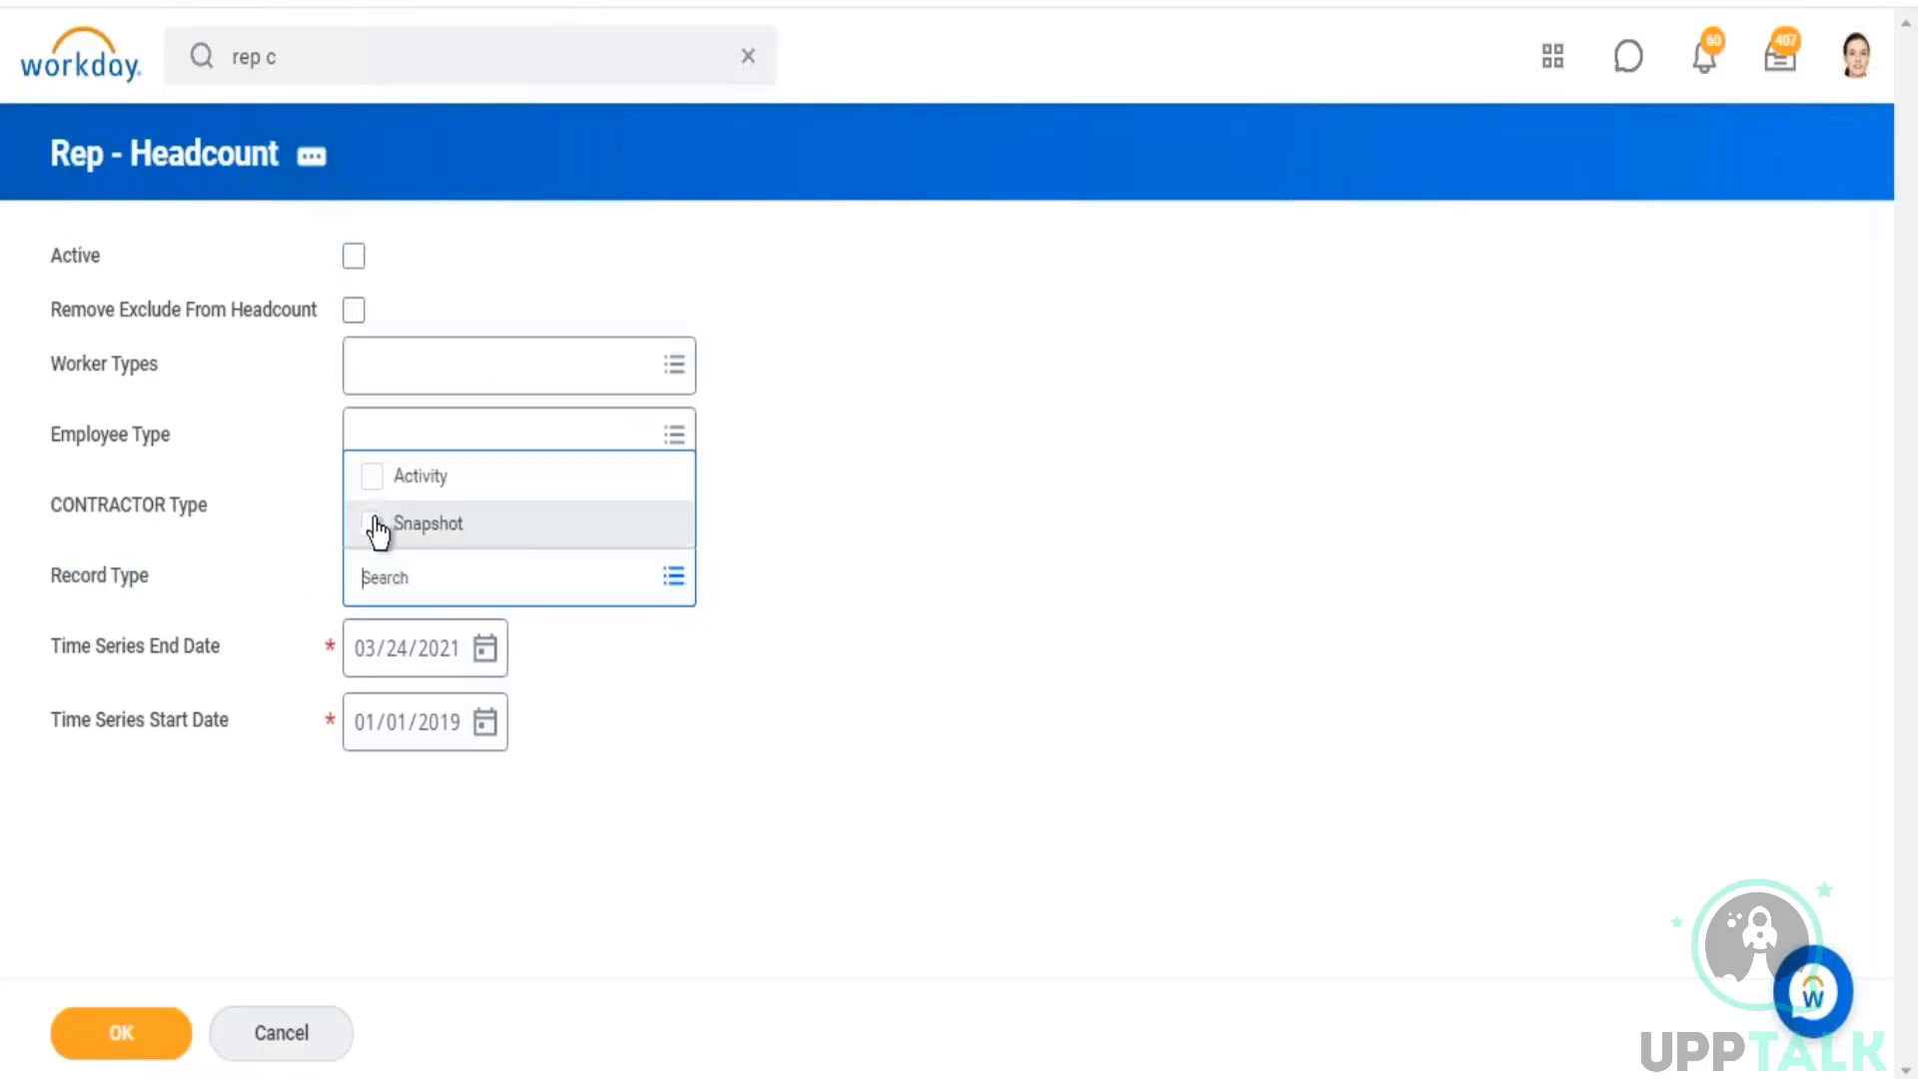
left_click(380, 530)
left_click(868, 552)
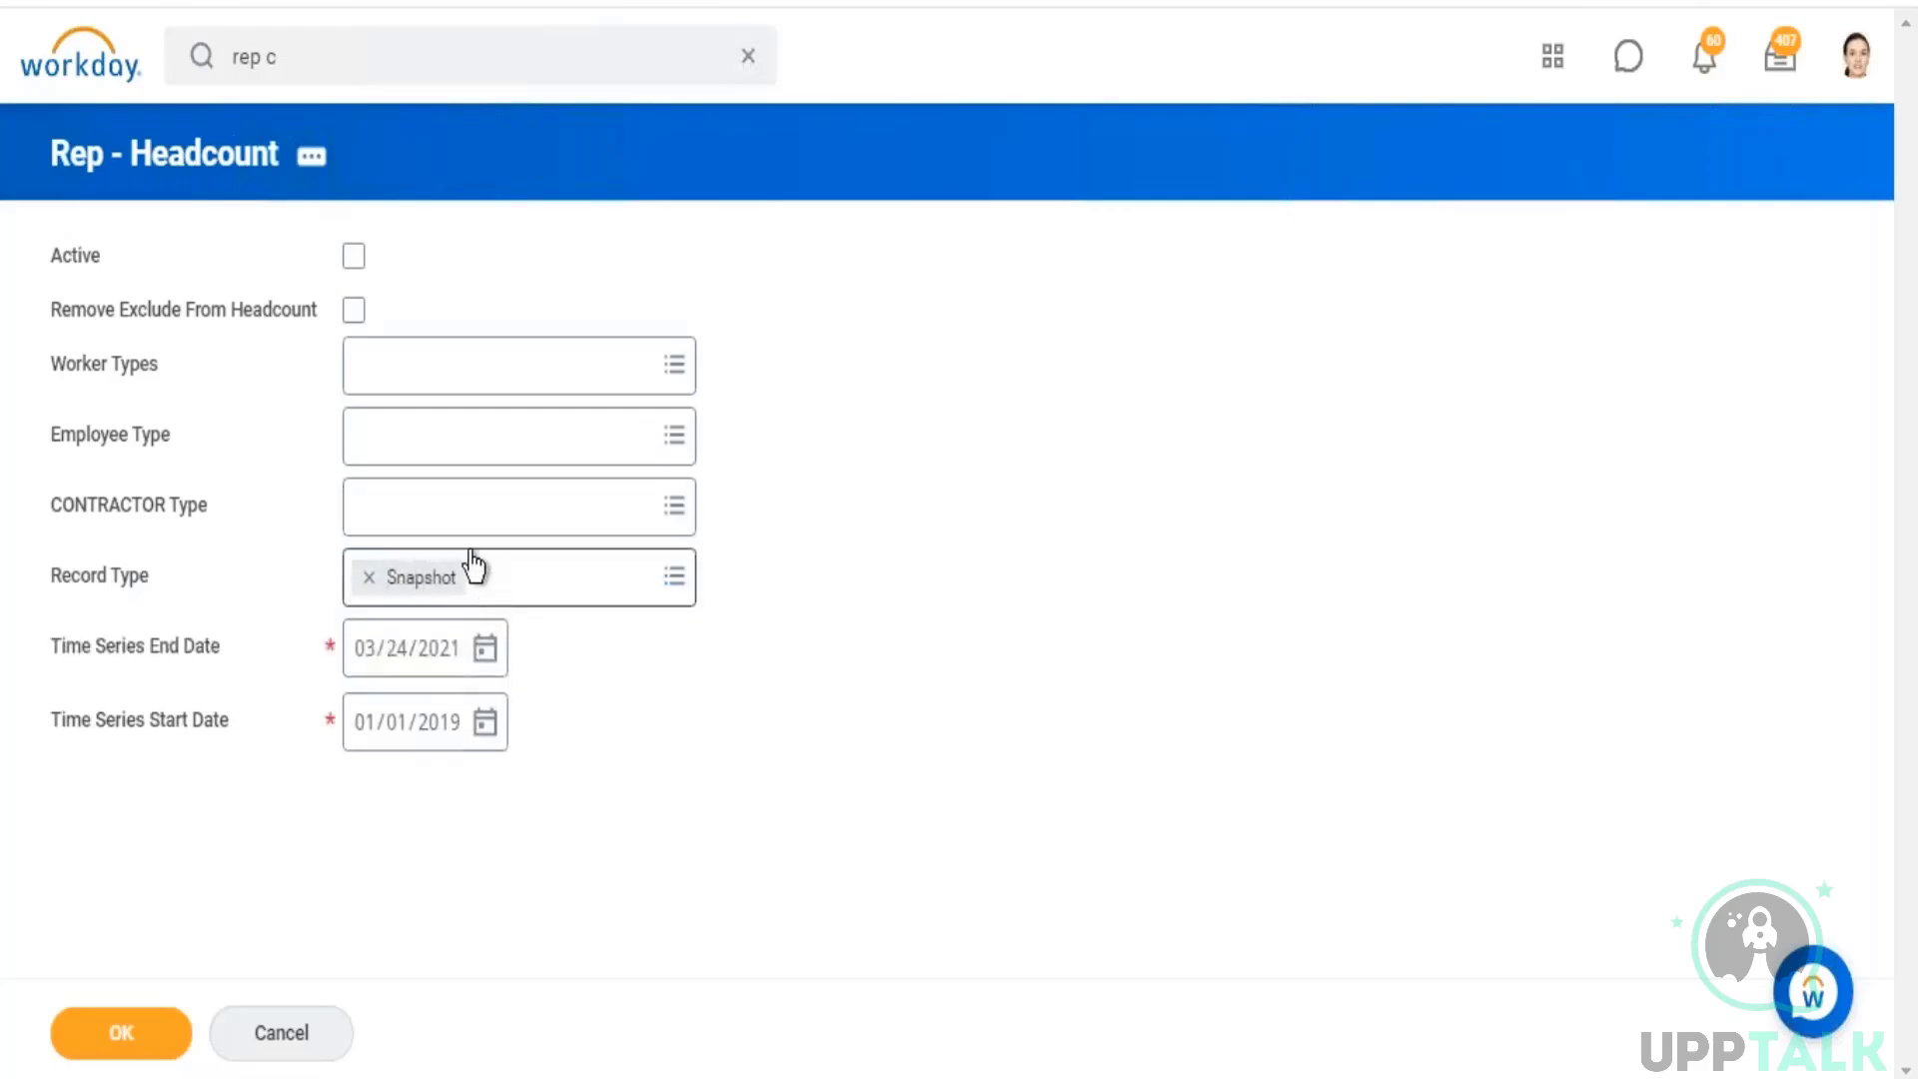
left_click(100, 1037)
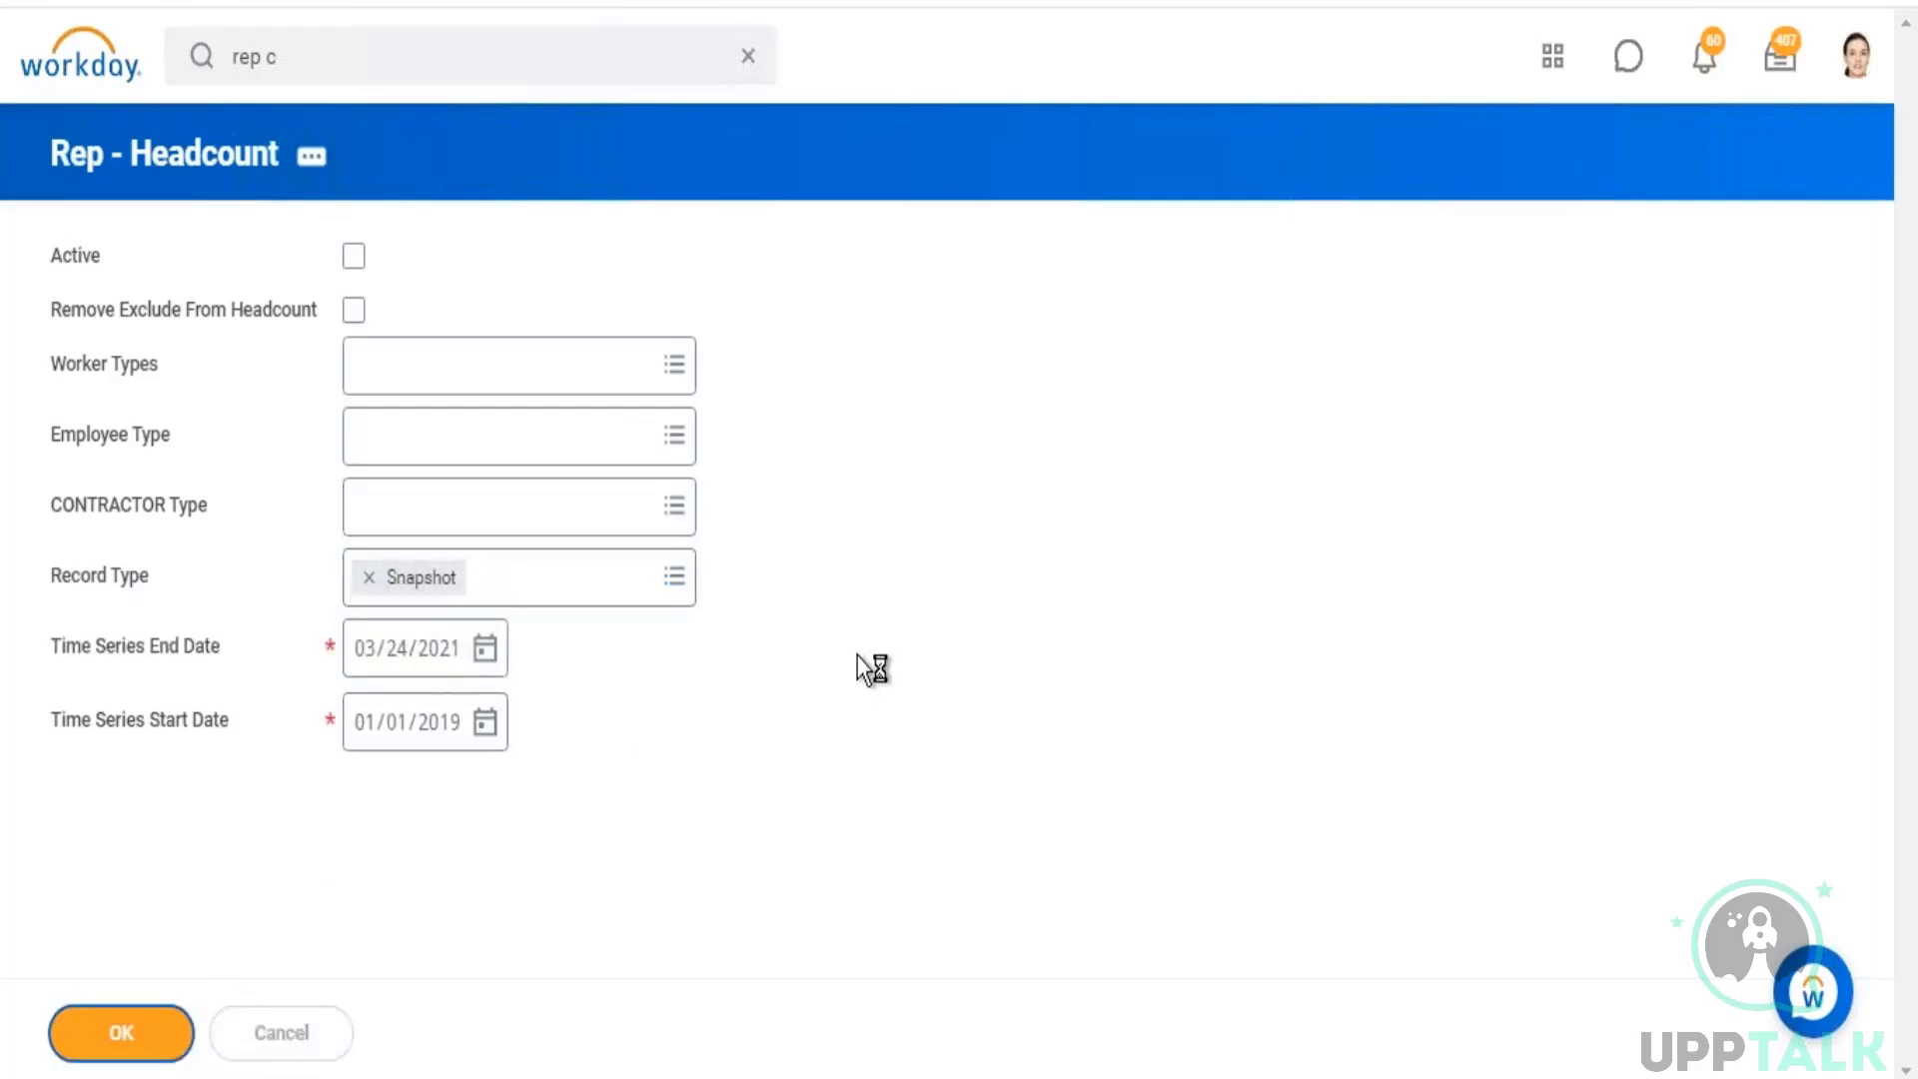
Step: Examine the hire, termination and ending headcount sums per quarter for the Snapshot records
scroll(878, 412, "down", 5)
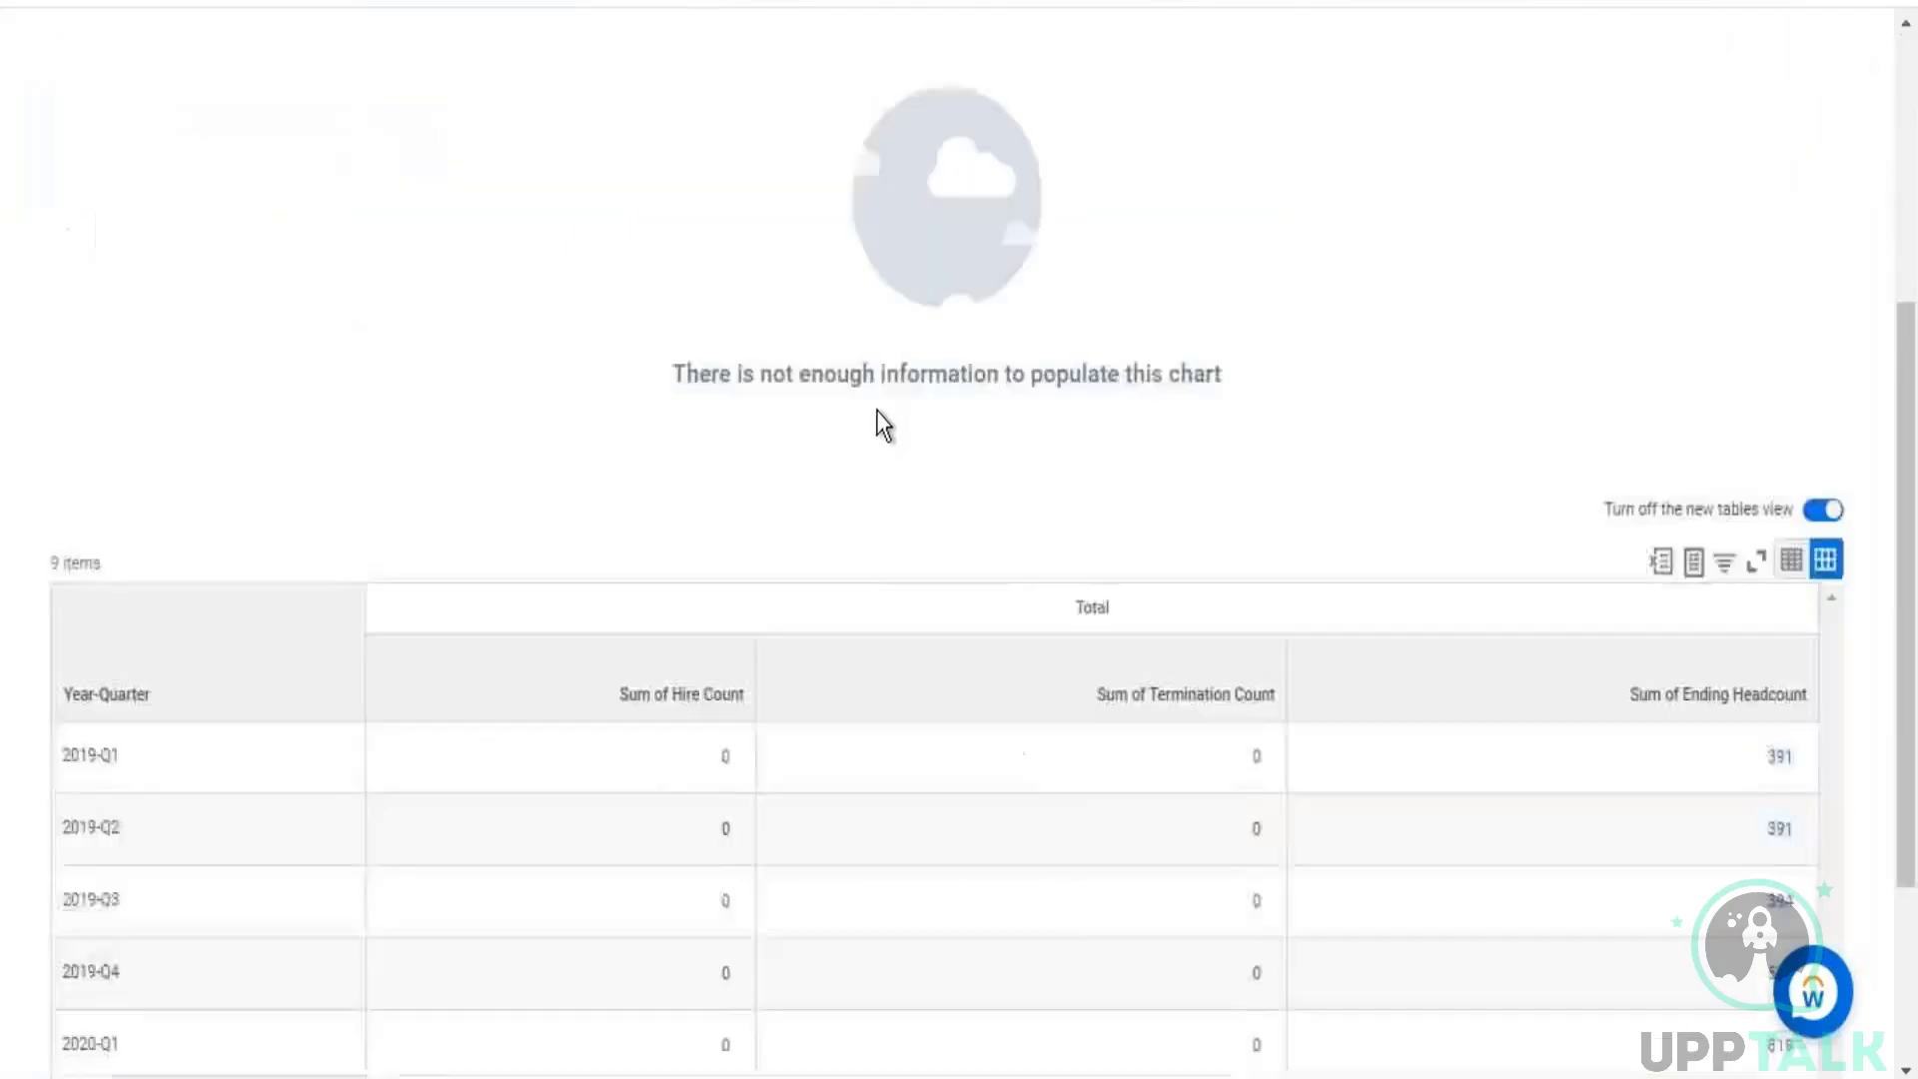
scroll(884, 424, "down", 3)
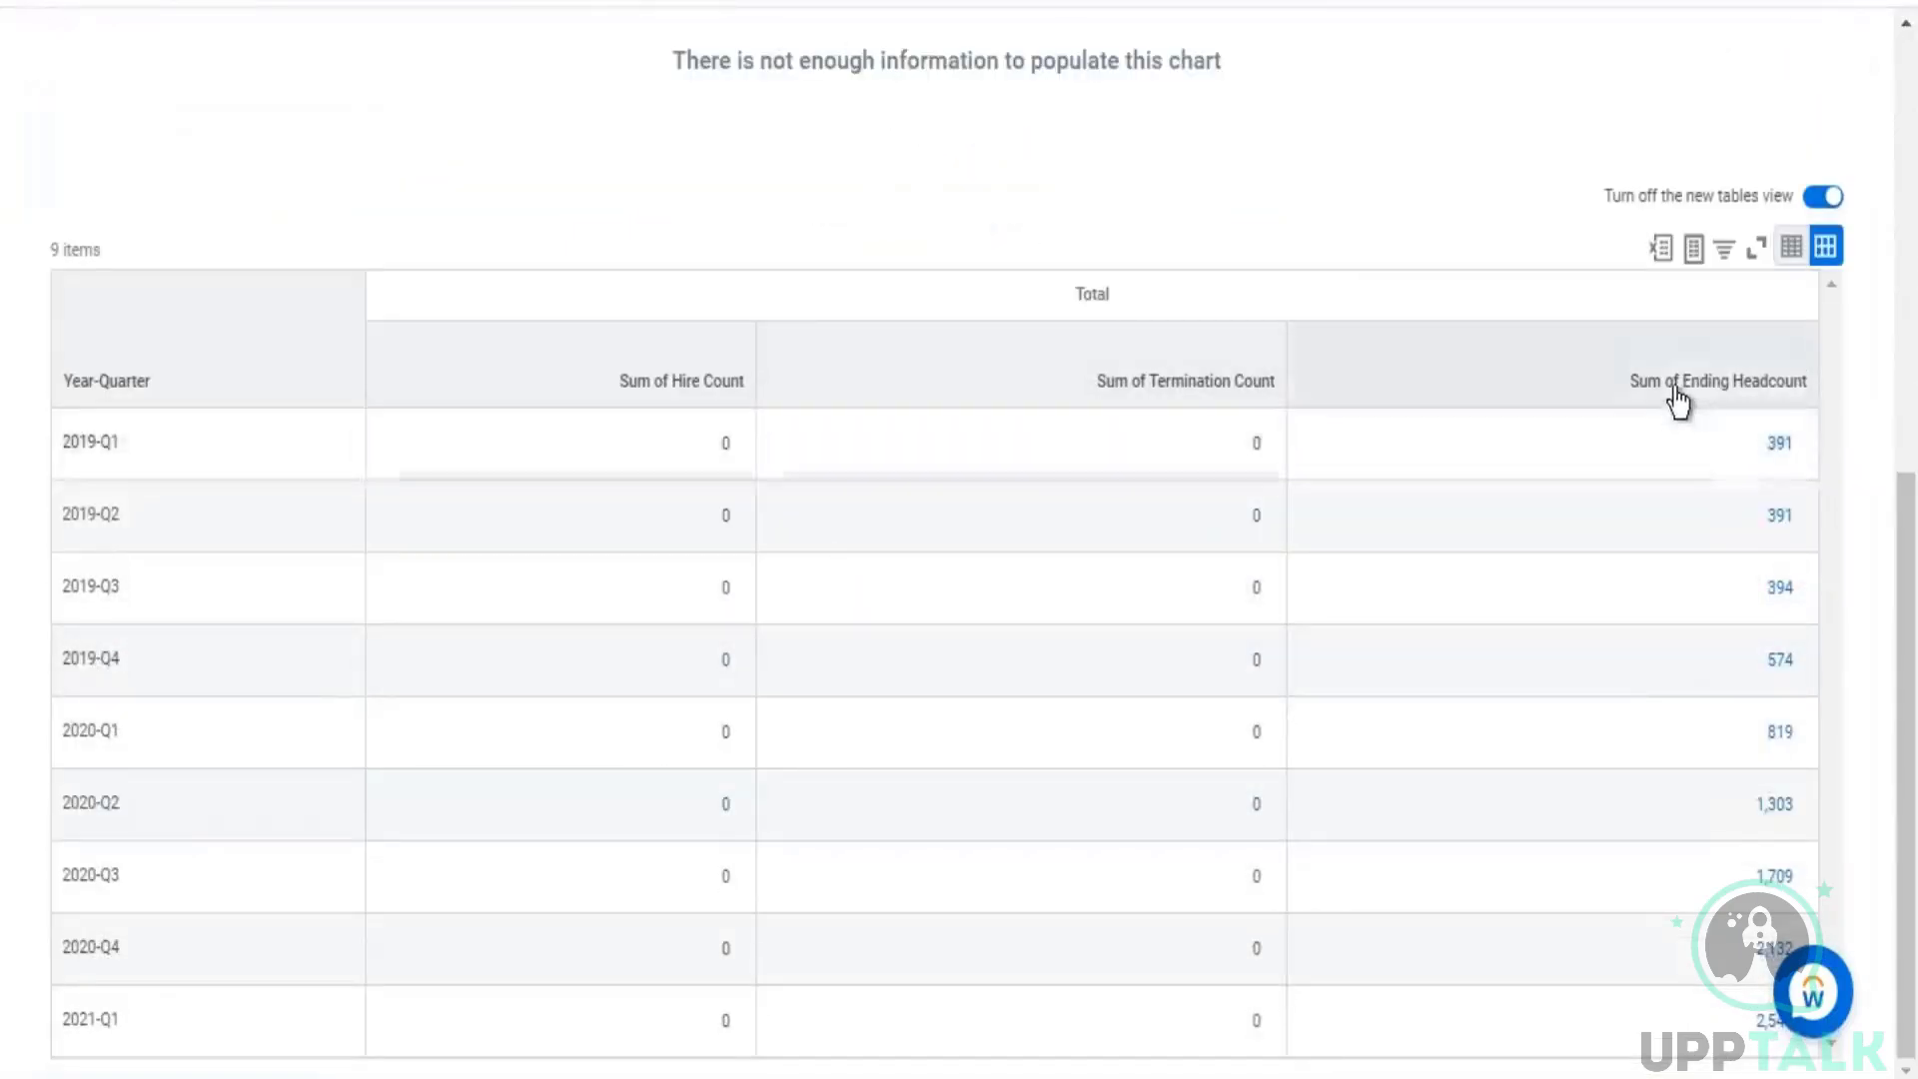
left_click_drag(1676, 388, 1810, 398)
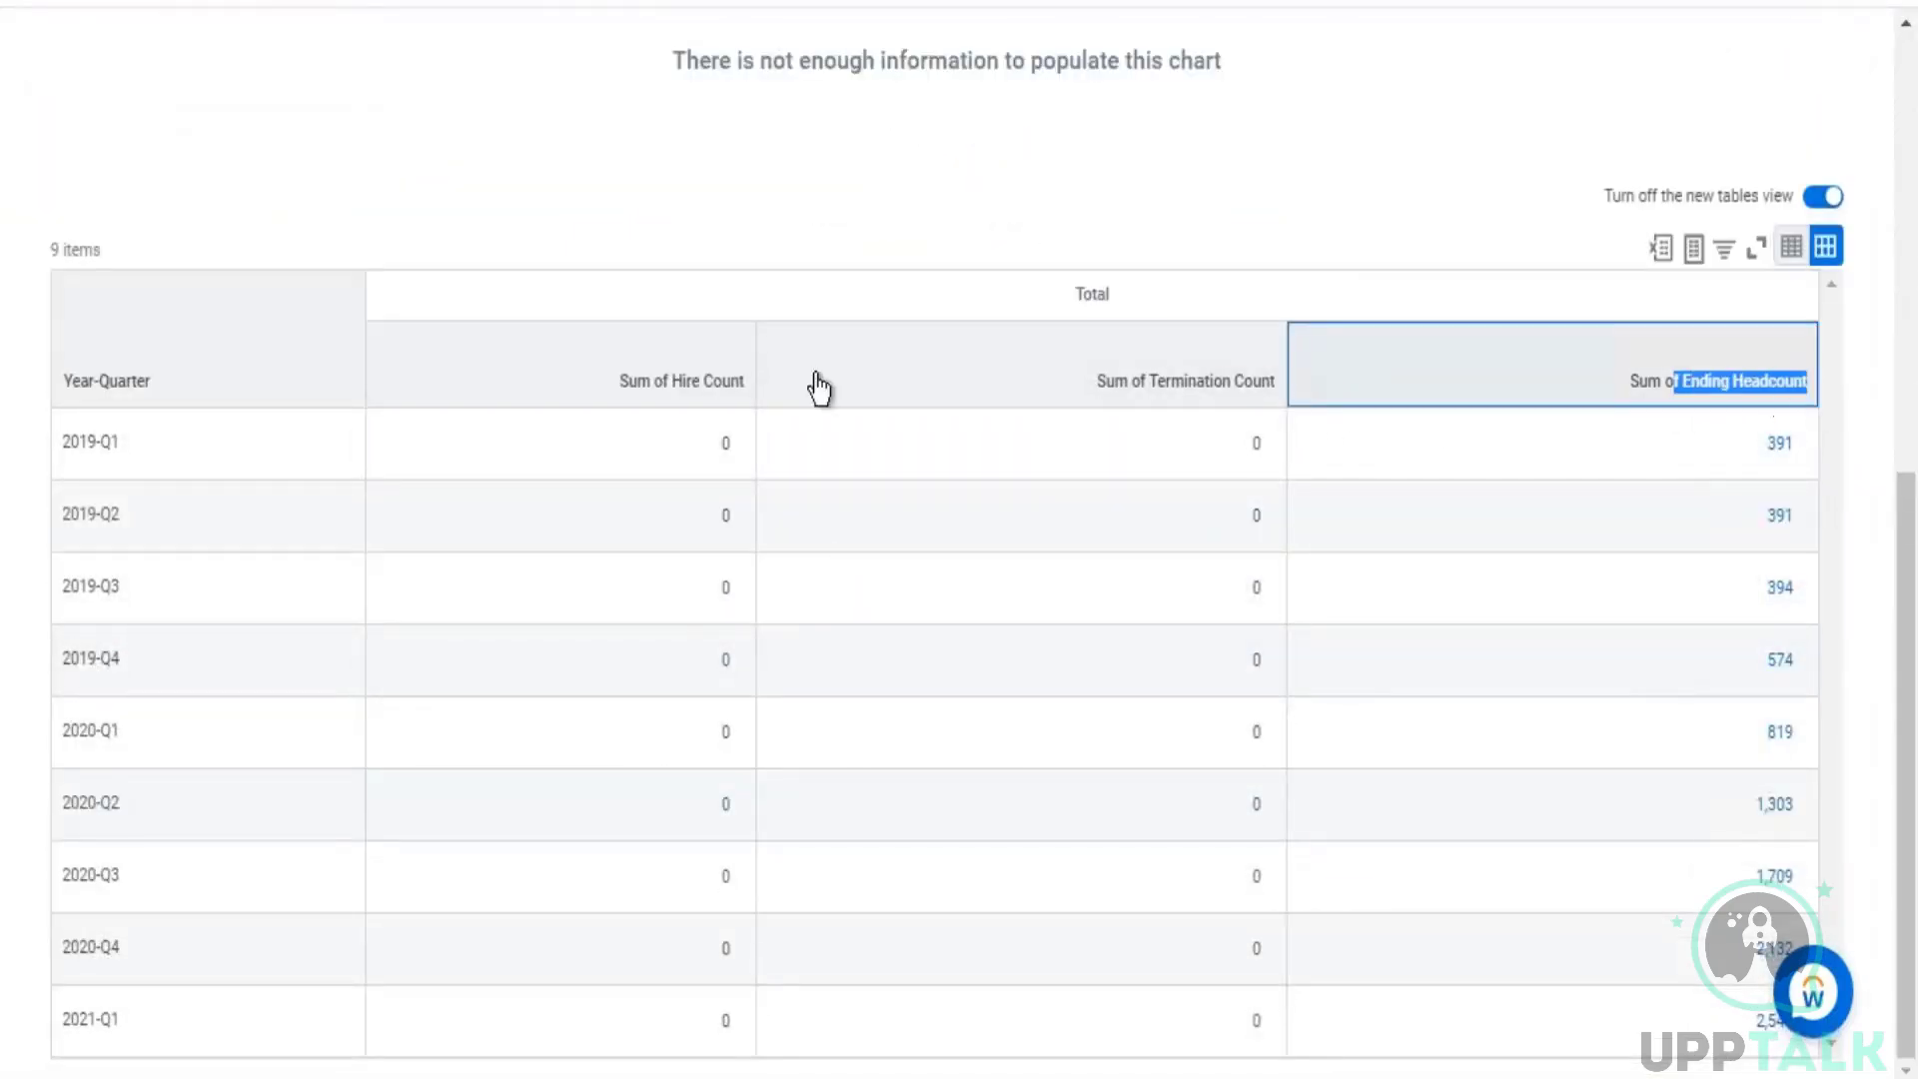
left_click_drag(667, 397, 1030, 403)
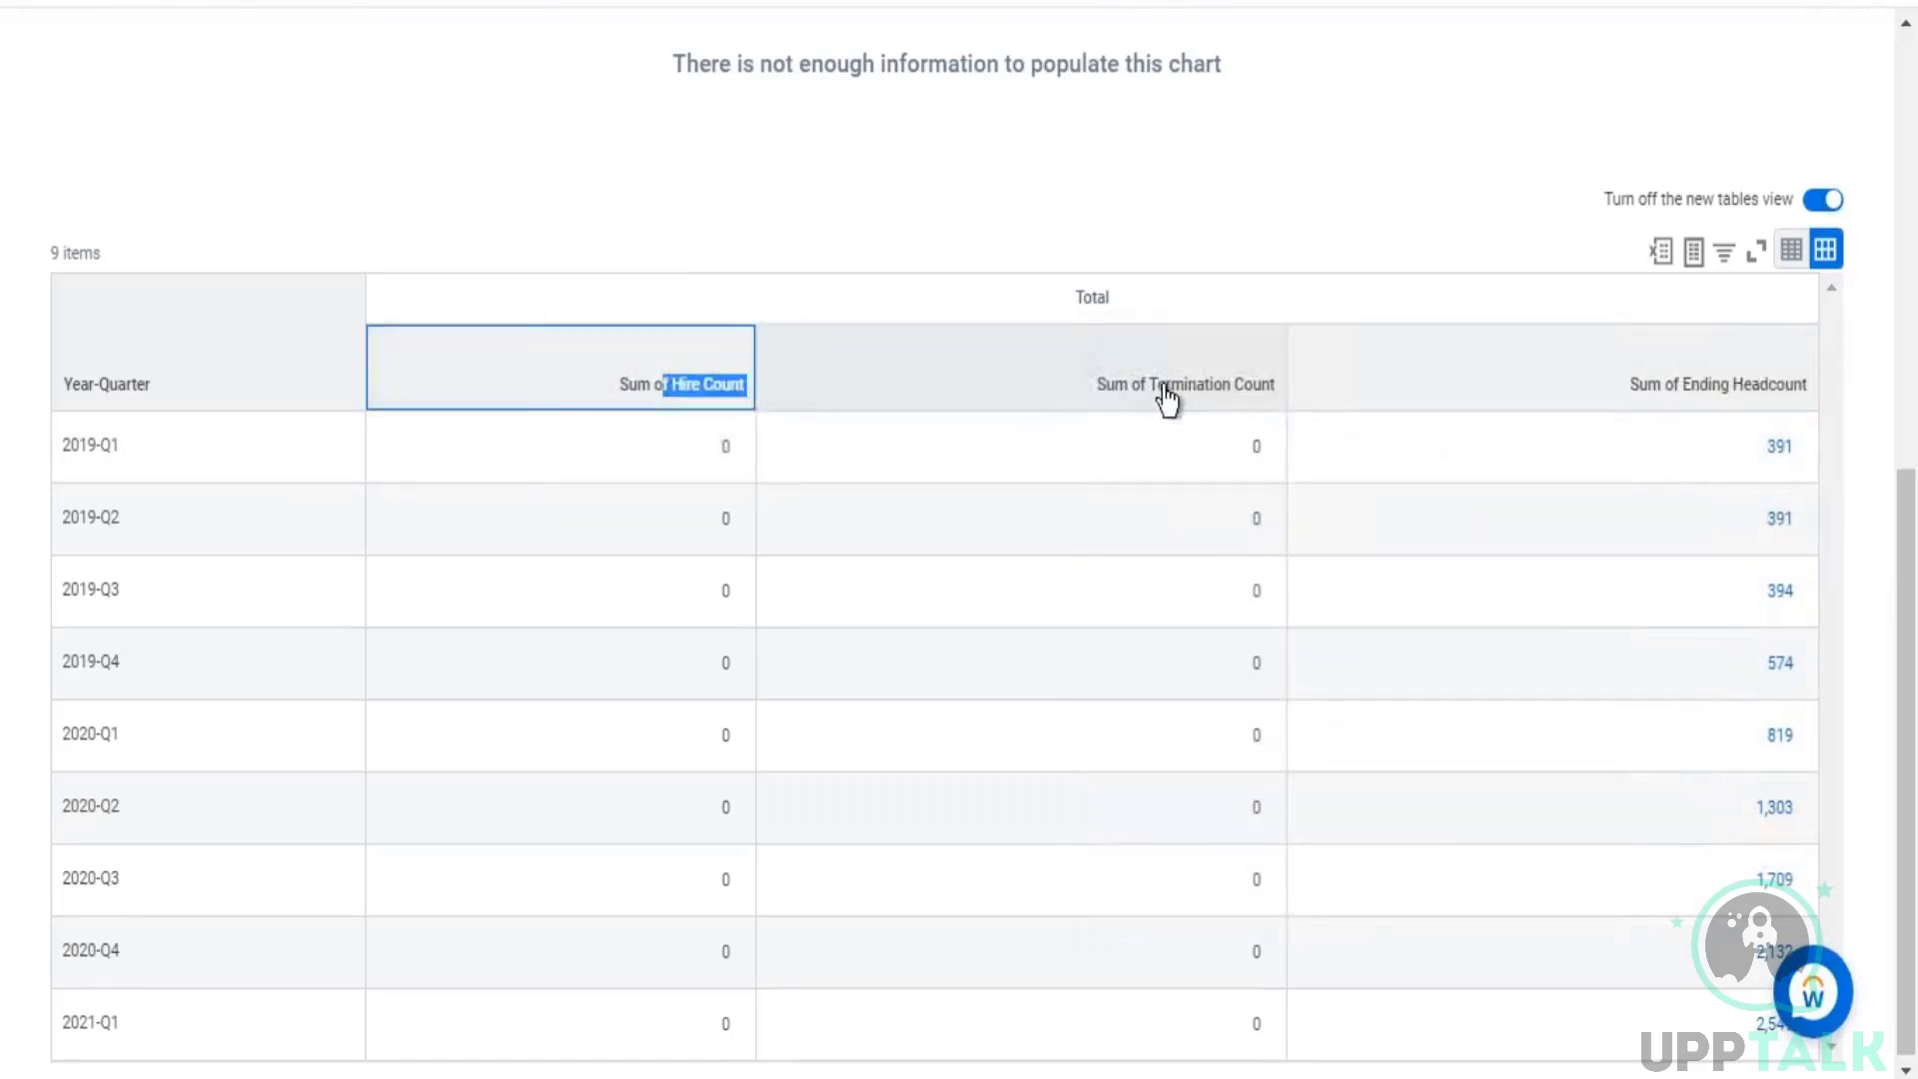
left_click_drag(1159, 388, 1244, 392)
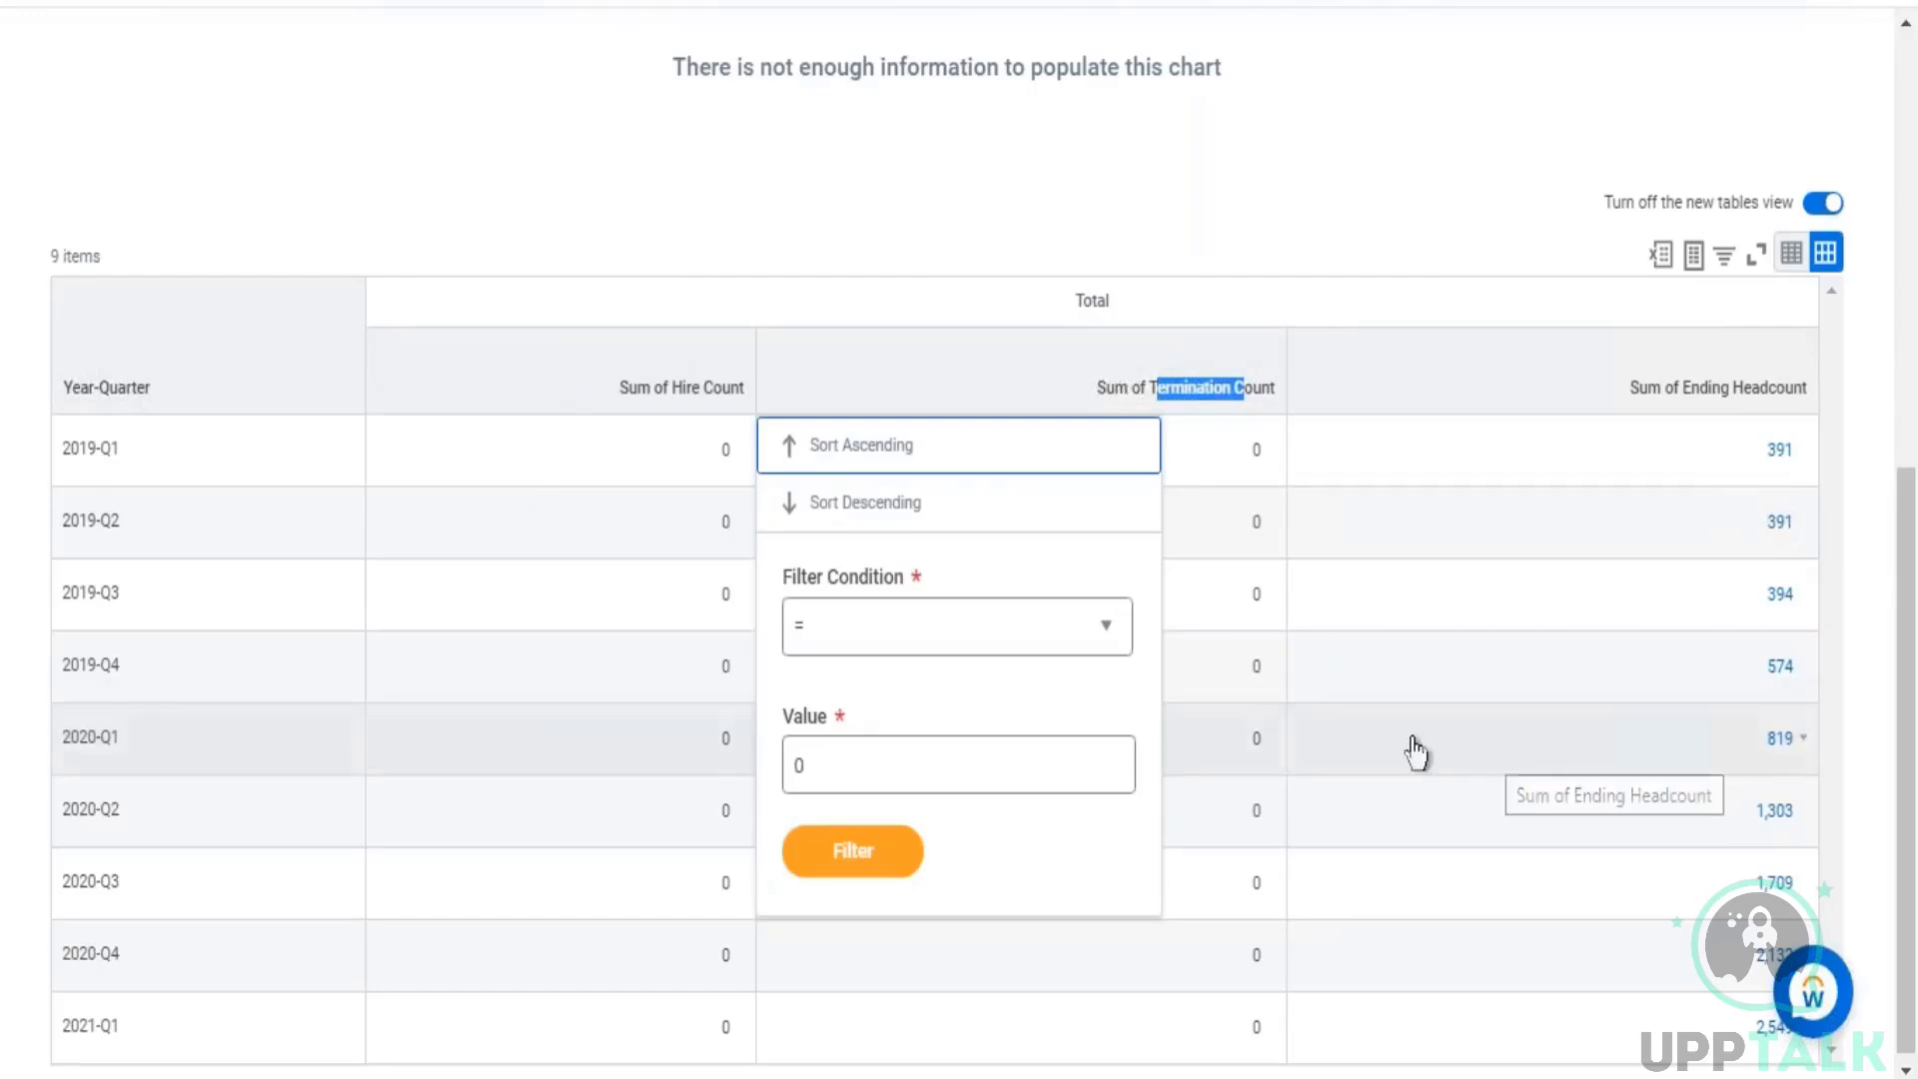
left_click(1461, 255)
scroll(1065, 832, "down", 1)
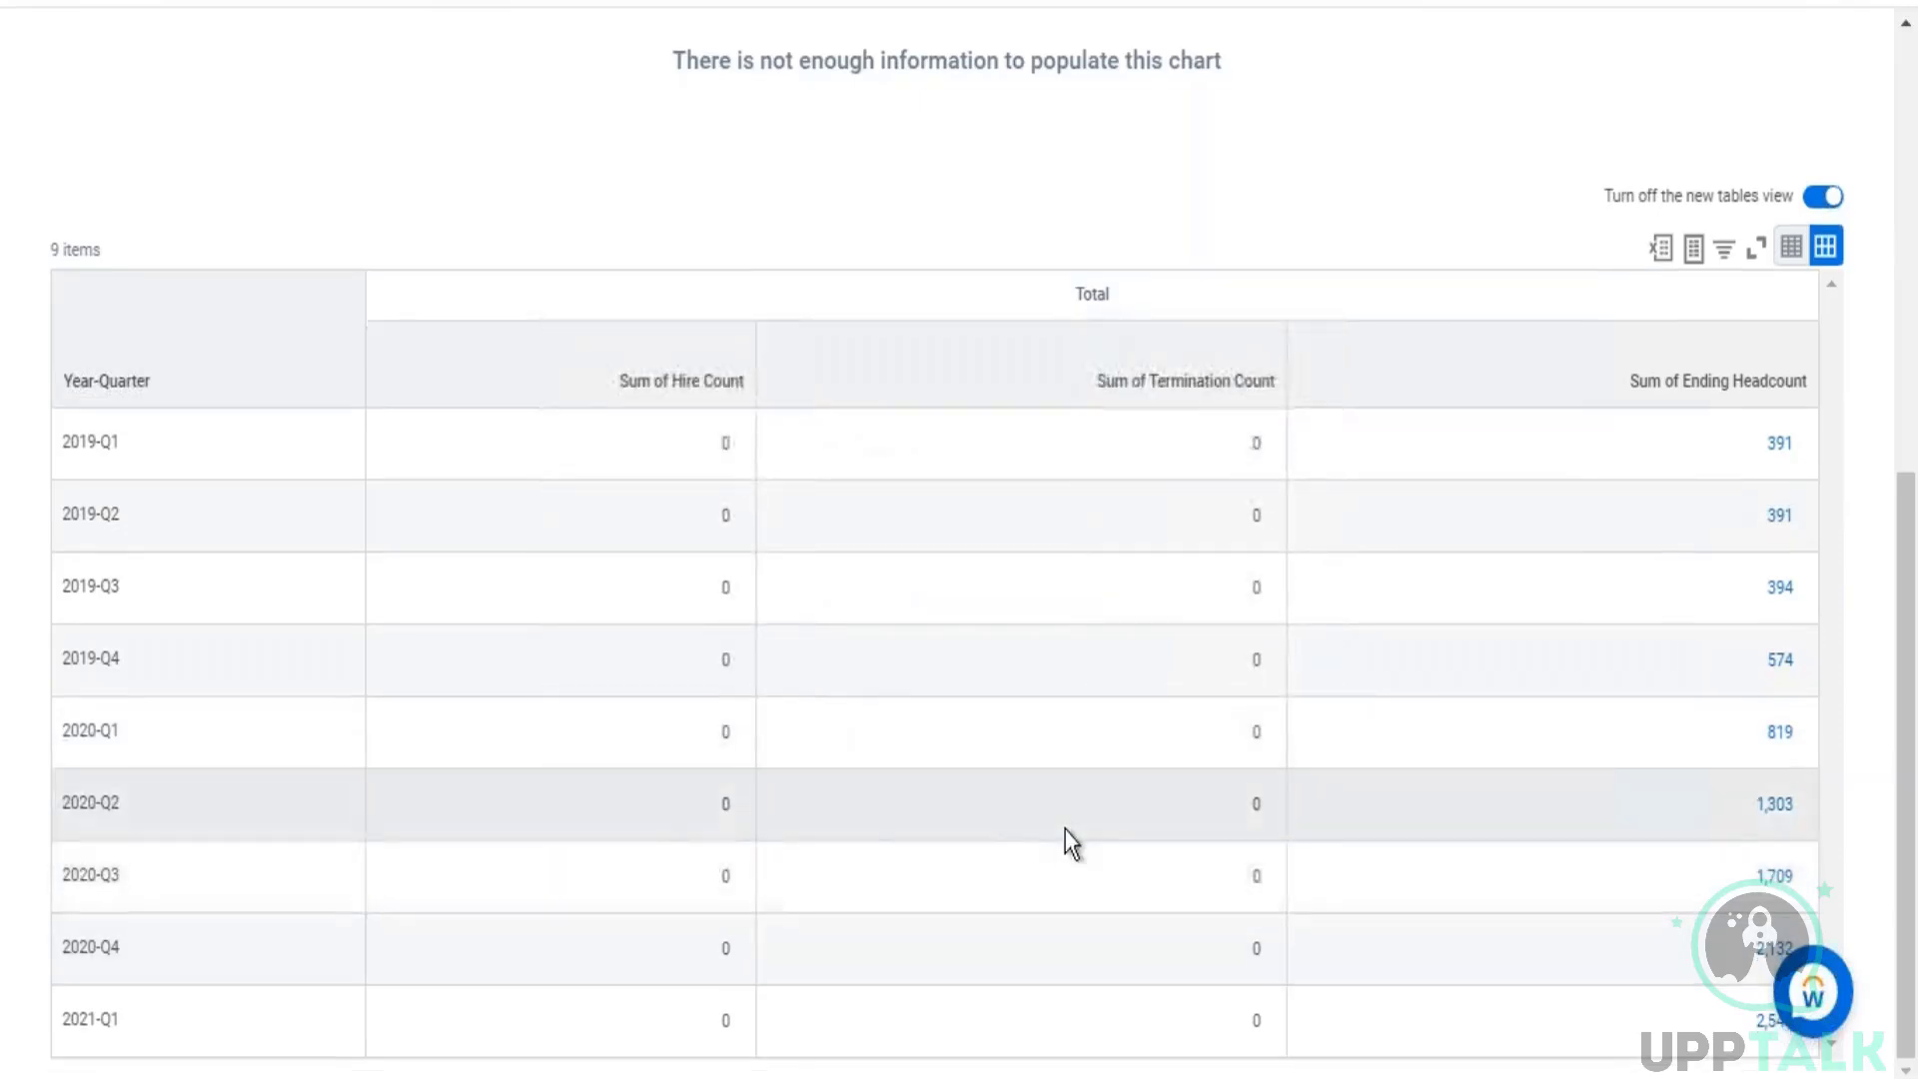
Step: Reopen the report prompts, replace the Snapshot record type with Activity, and regenerate the report
scroll(861, 675, "up", 8)
left_click(376, 150)
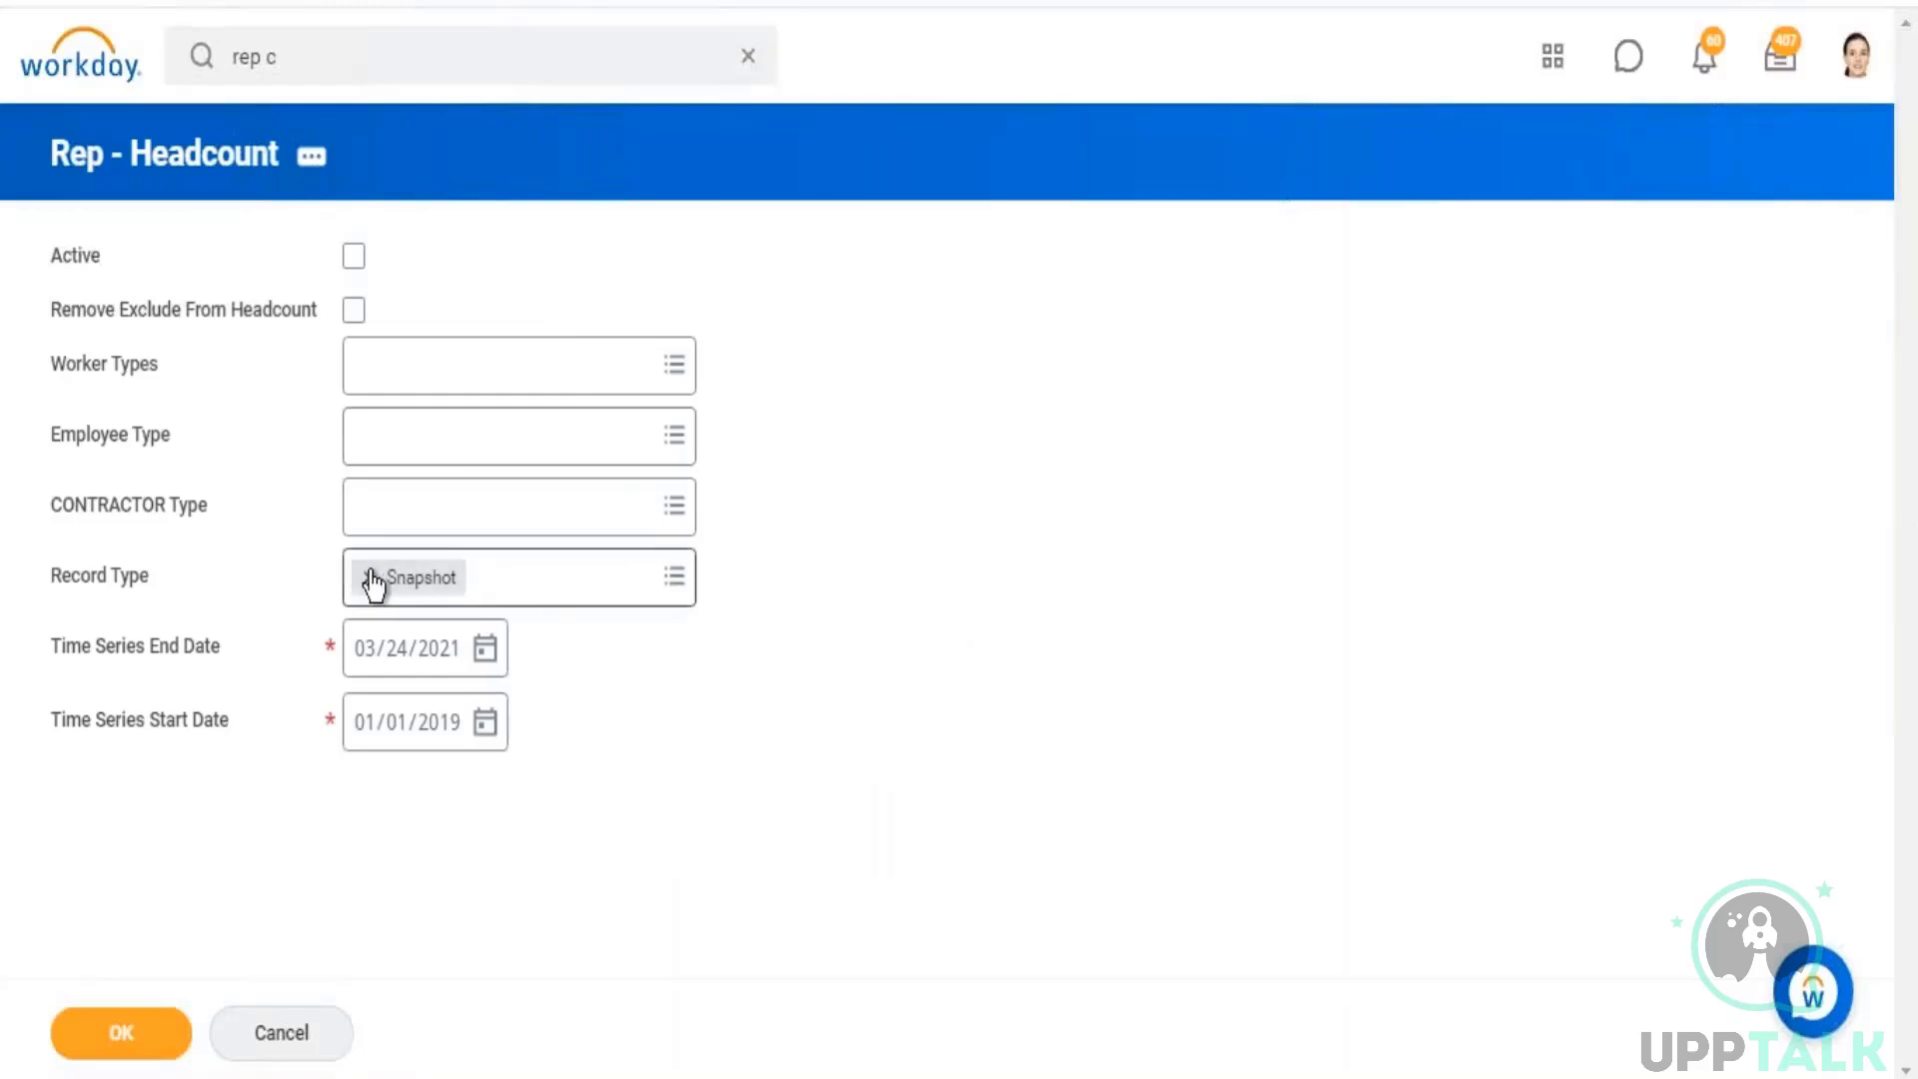
left_click(369, 579)
left_click(675, 579)
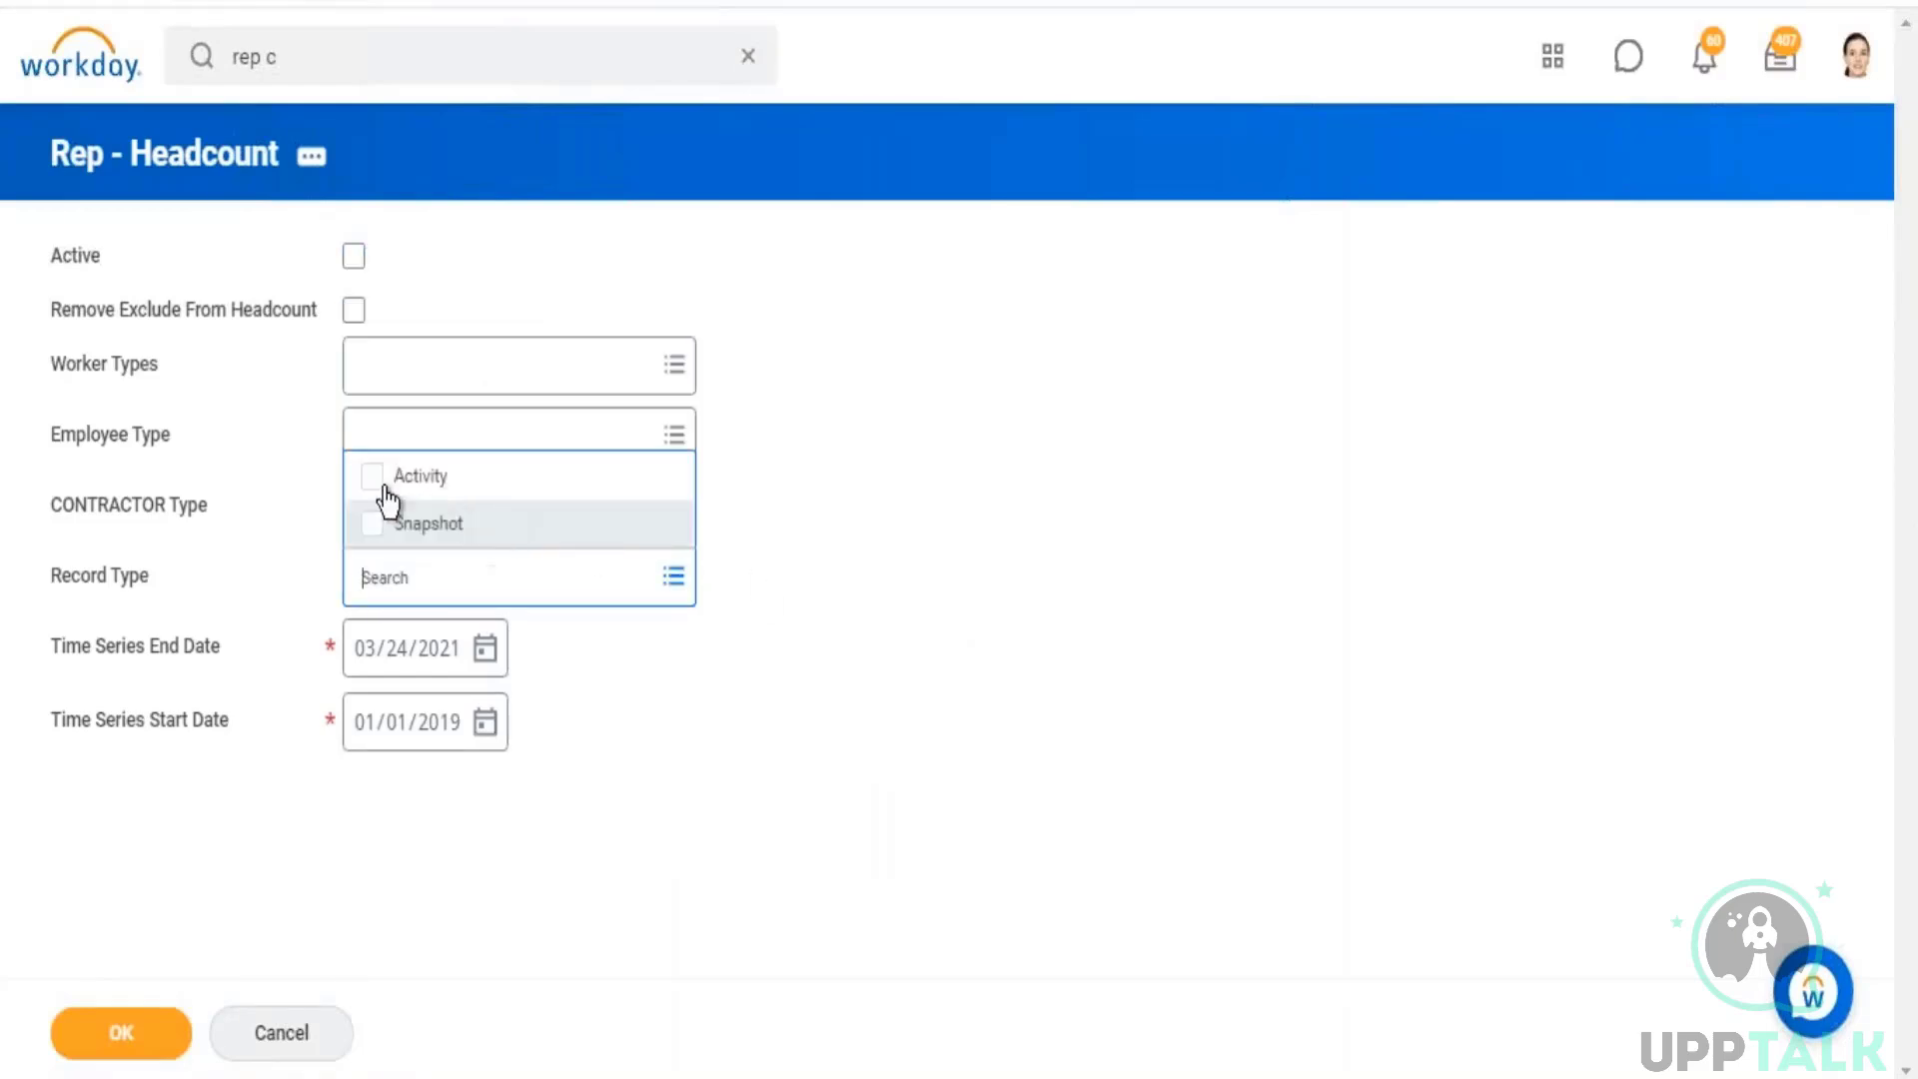
left_click(420, 477)
left_click(135, 1039)
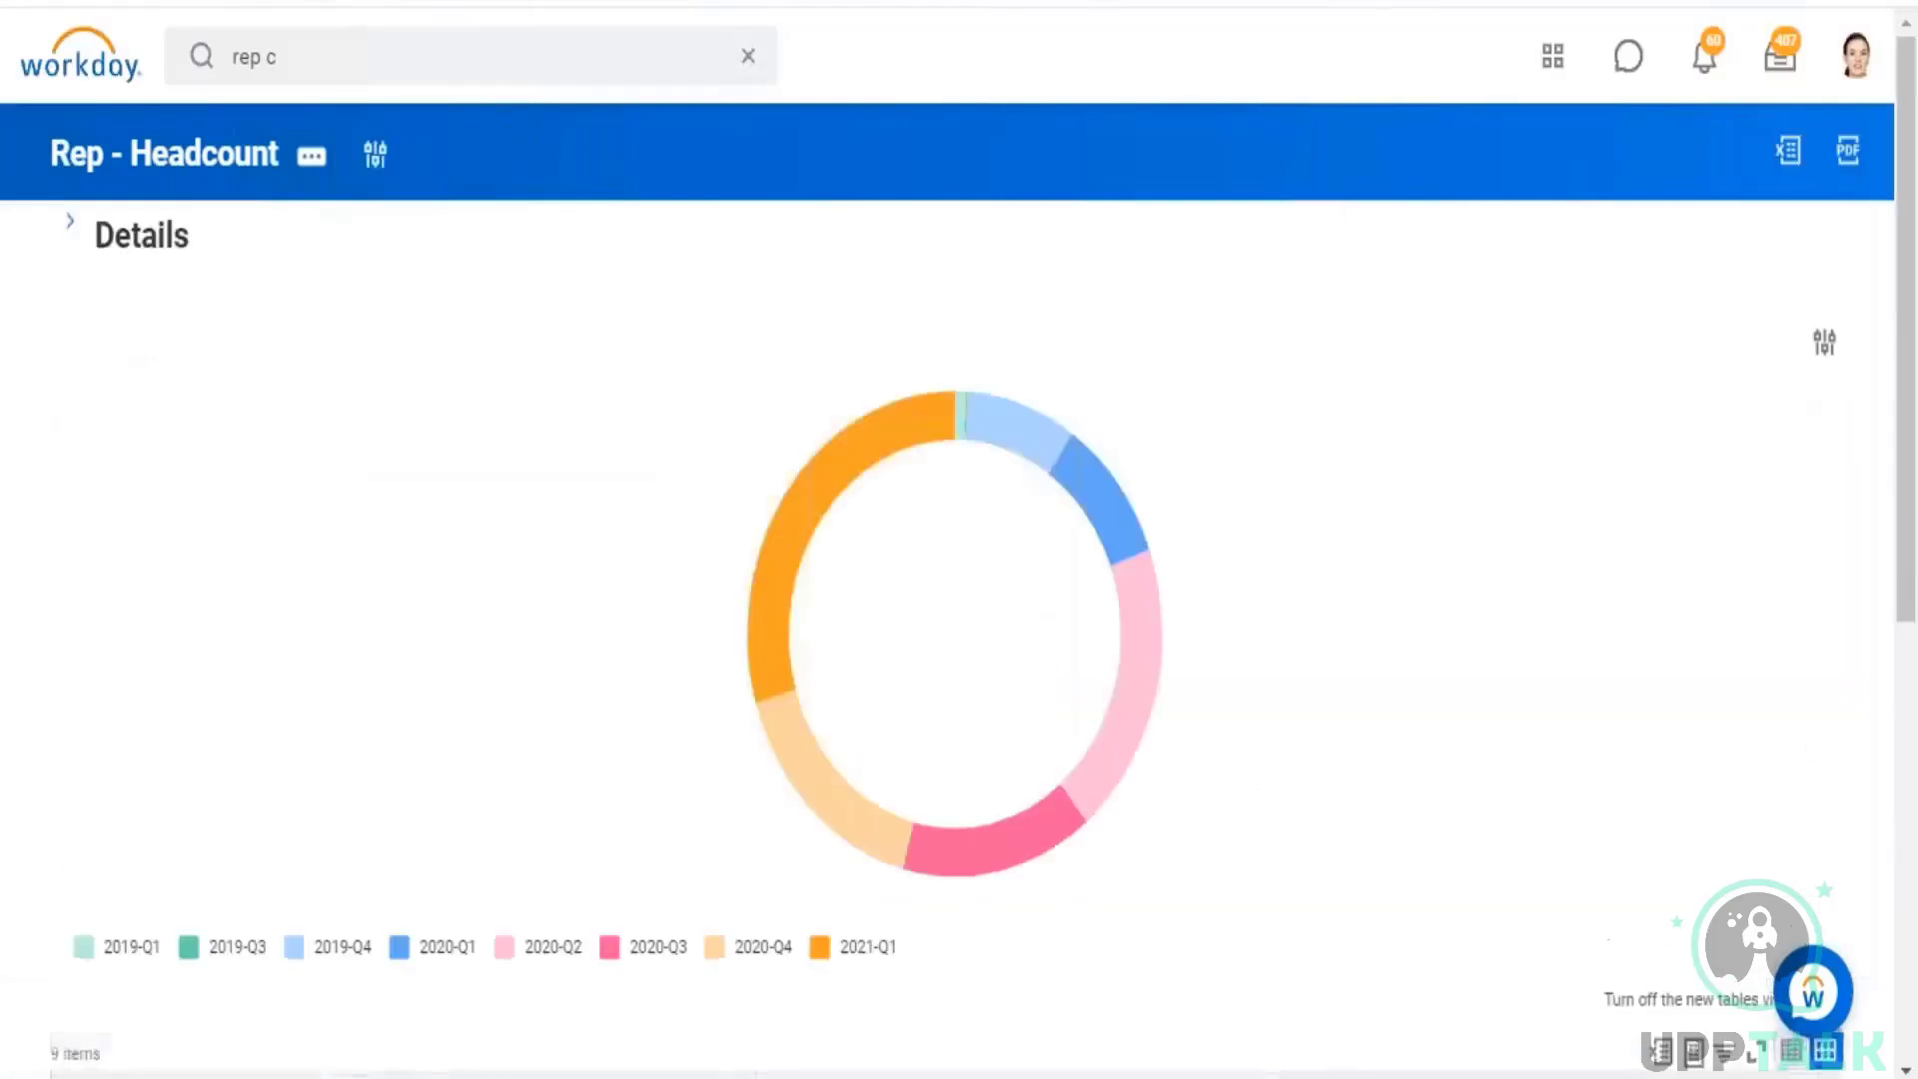
Step: Check the quarterly sums for Activity records, remove the Record Type restriction in the prompts, and regenerate the report
scroll(1021, 632, "down", 8)
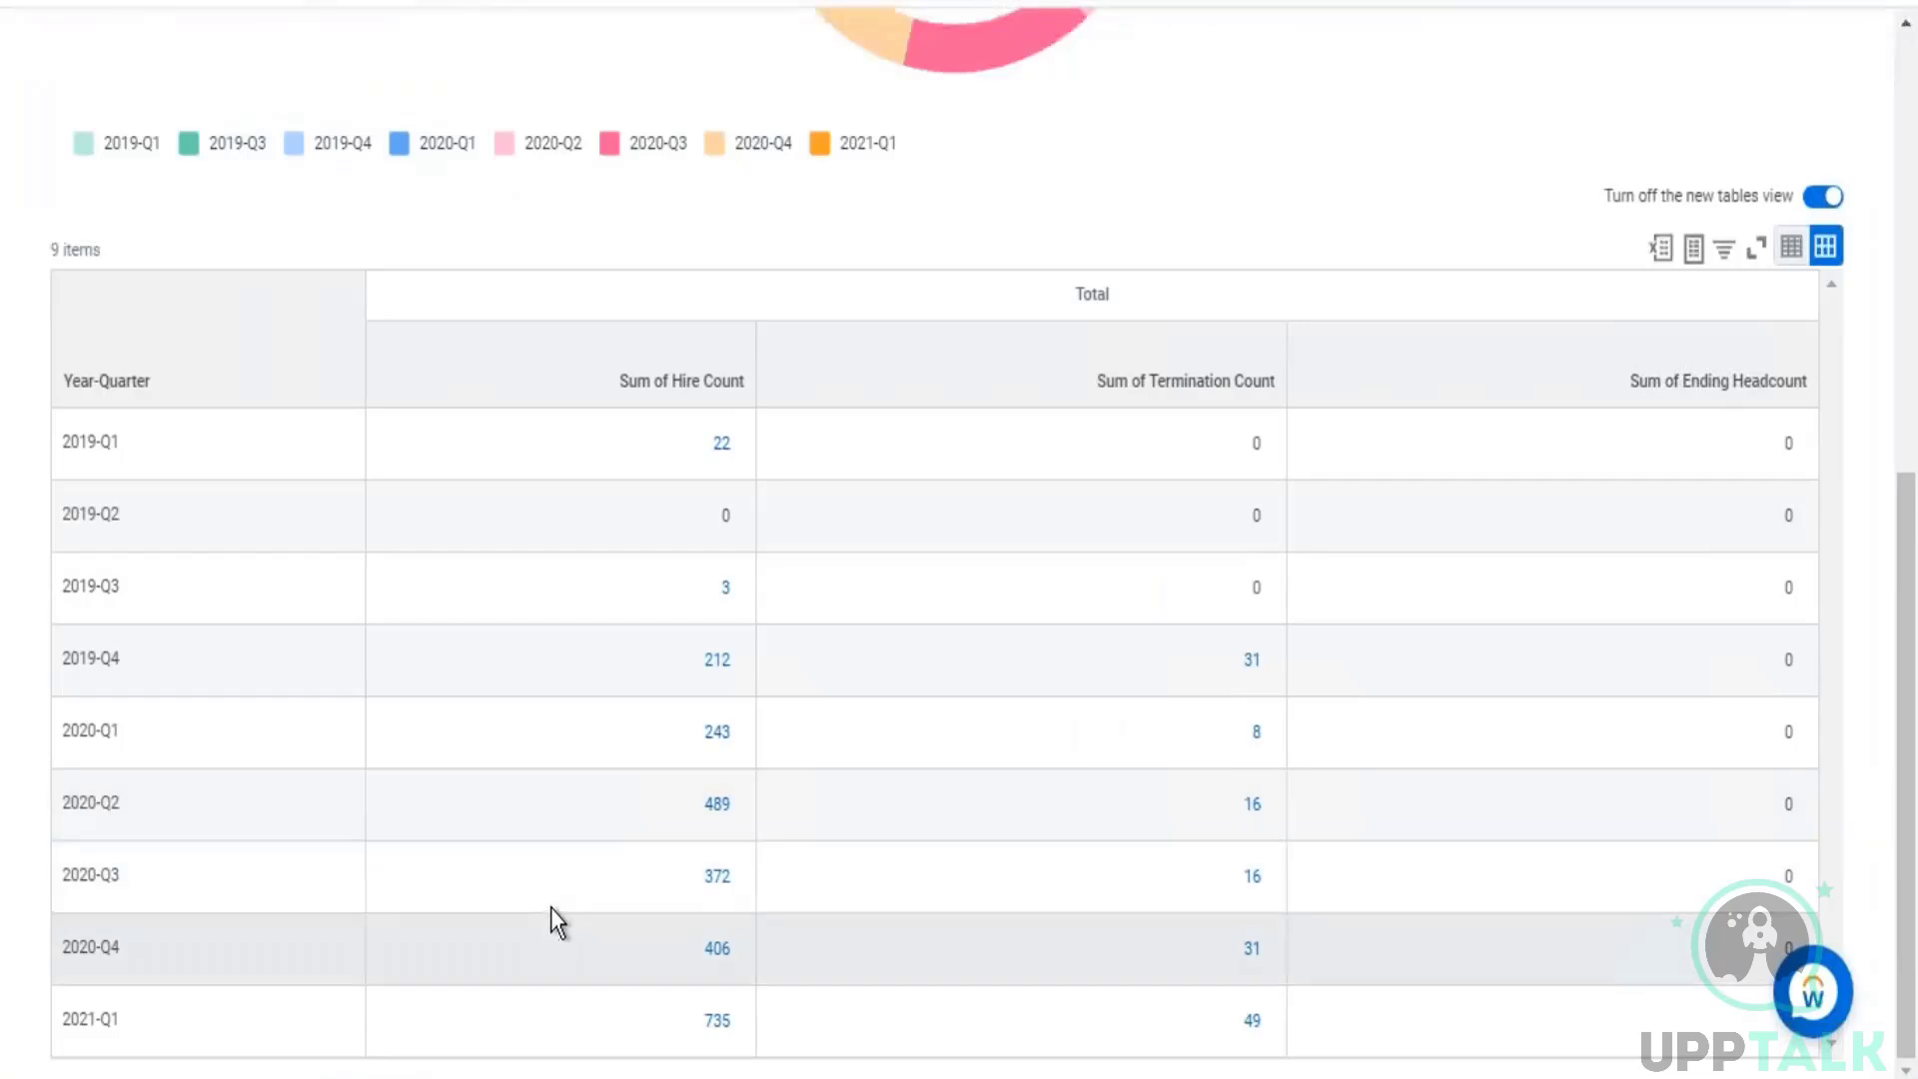
scroll(604, 762, "up", 6)
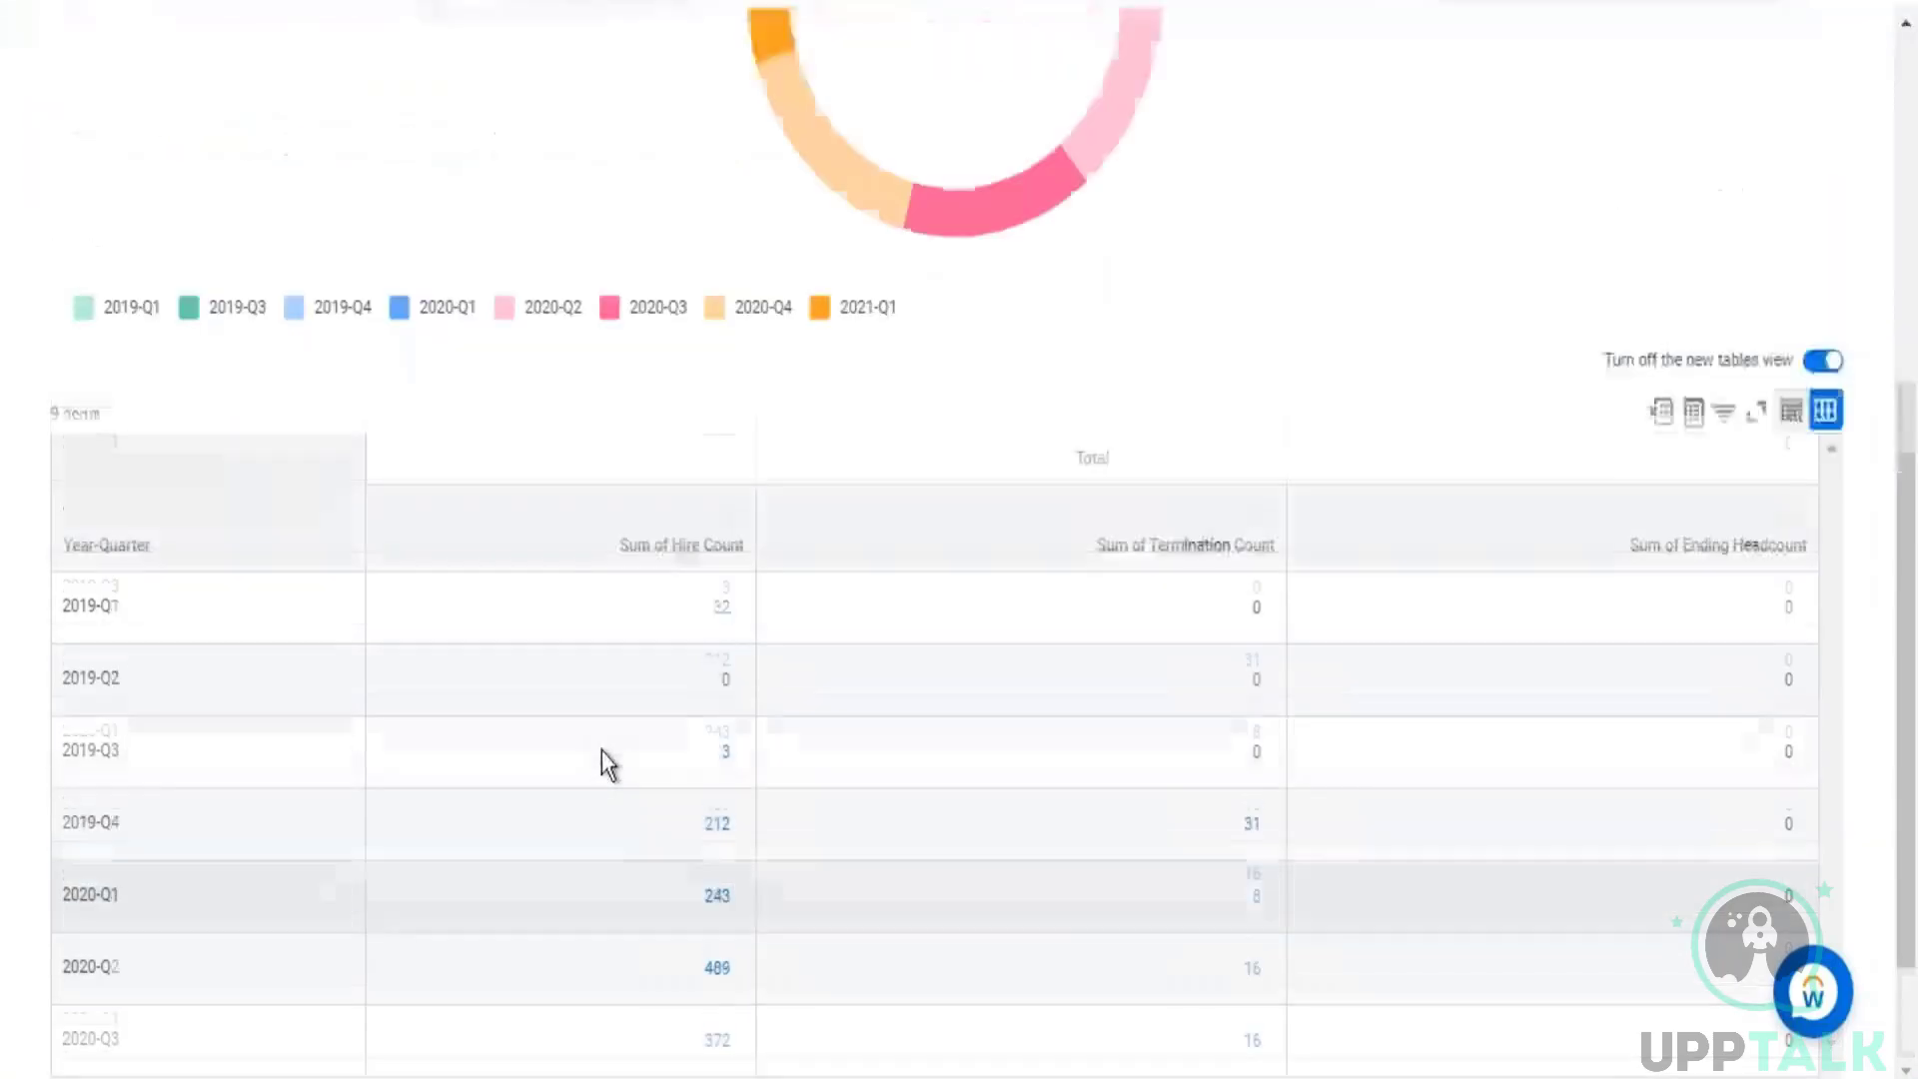
scroll(318, 806, "down", 3)
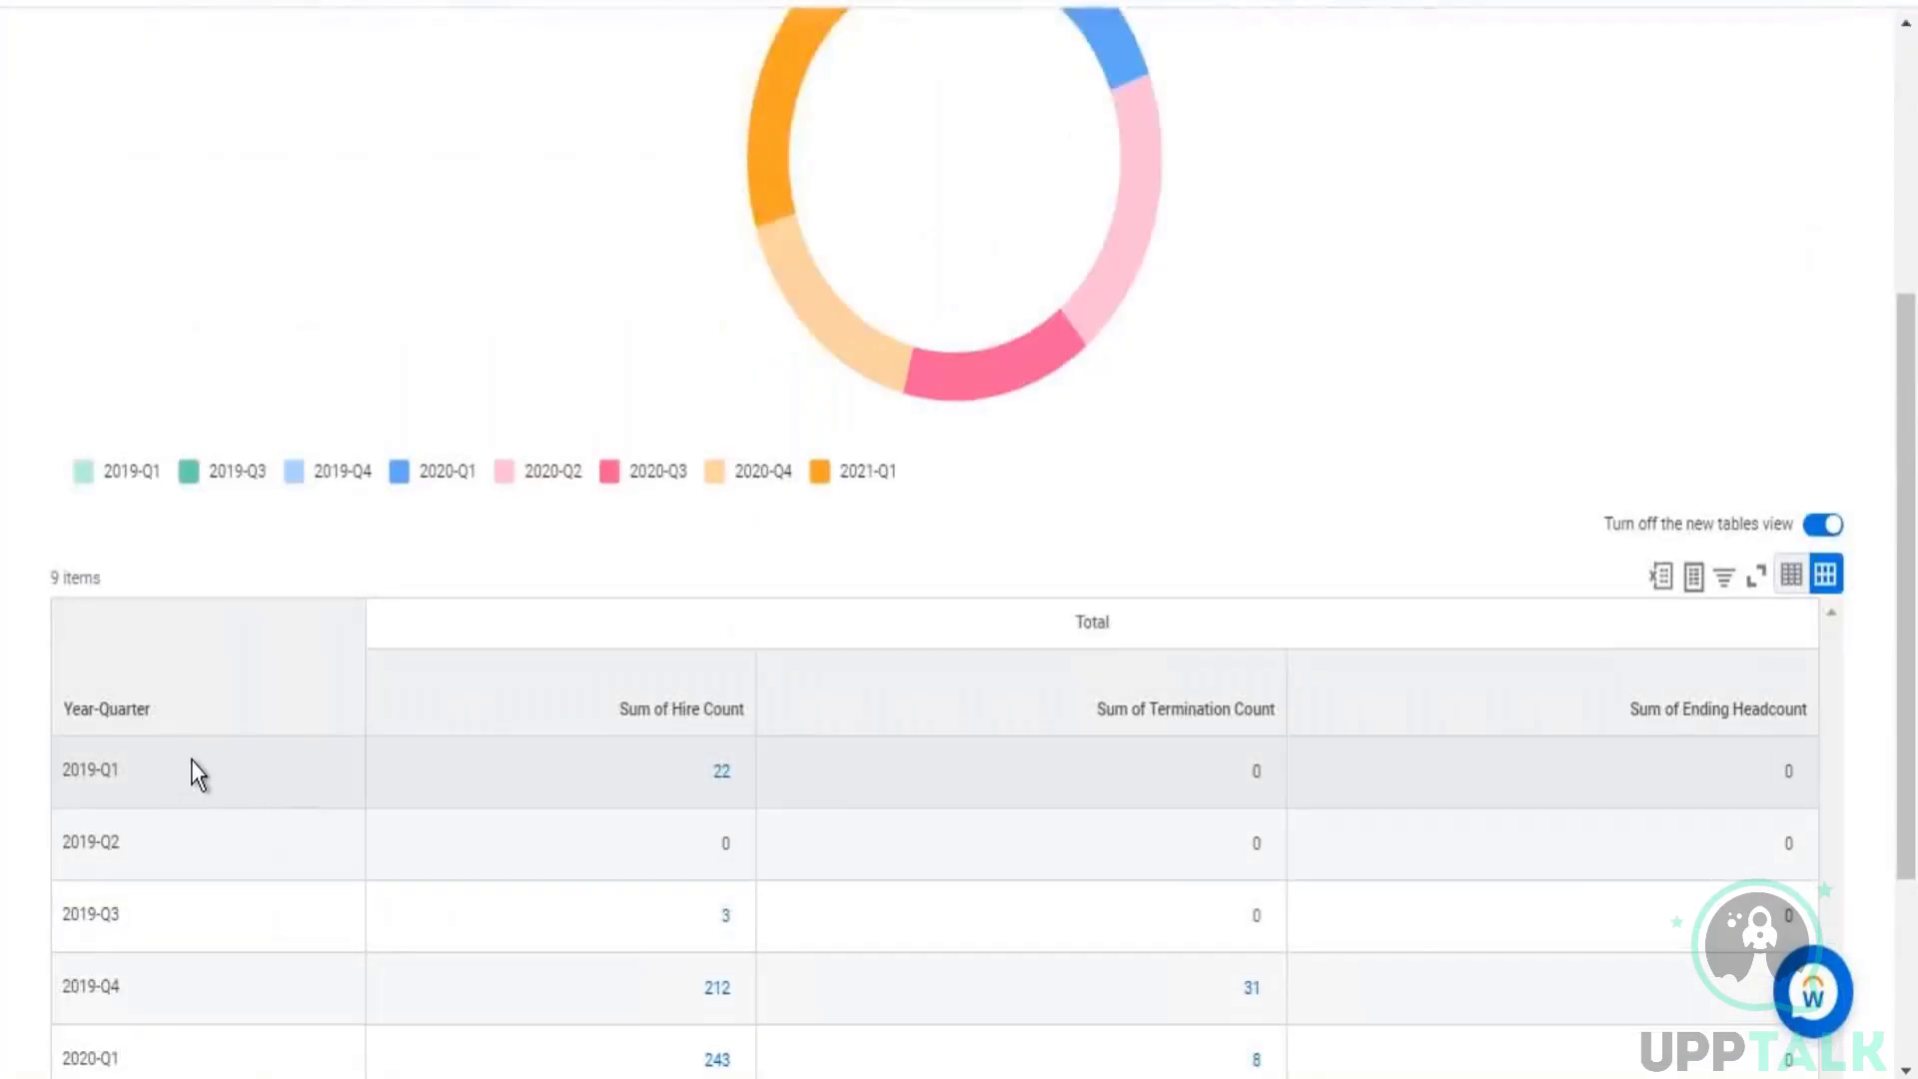
scroll(480, 287, "up", 5)
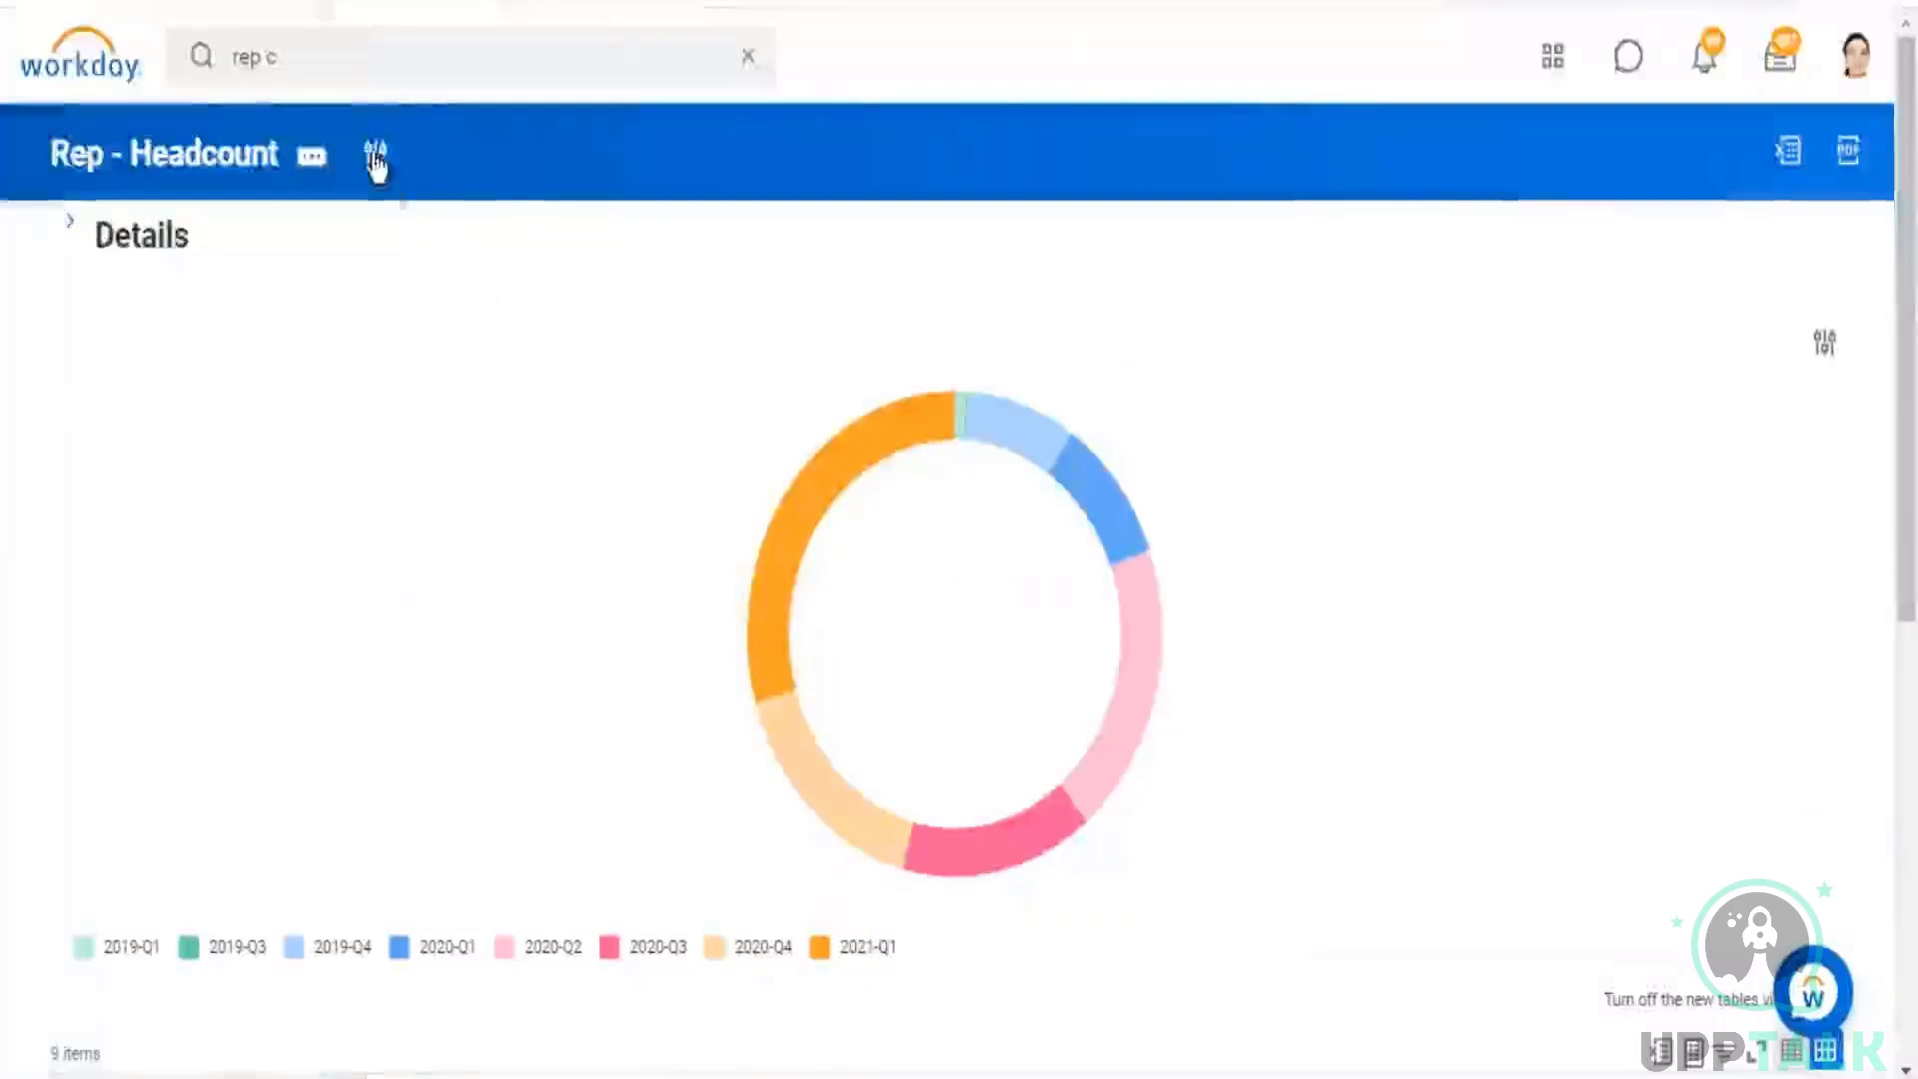
left_click(375, 156)
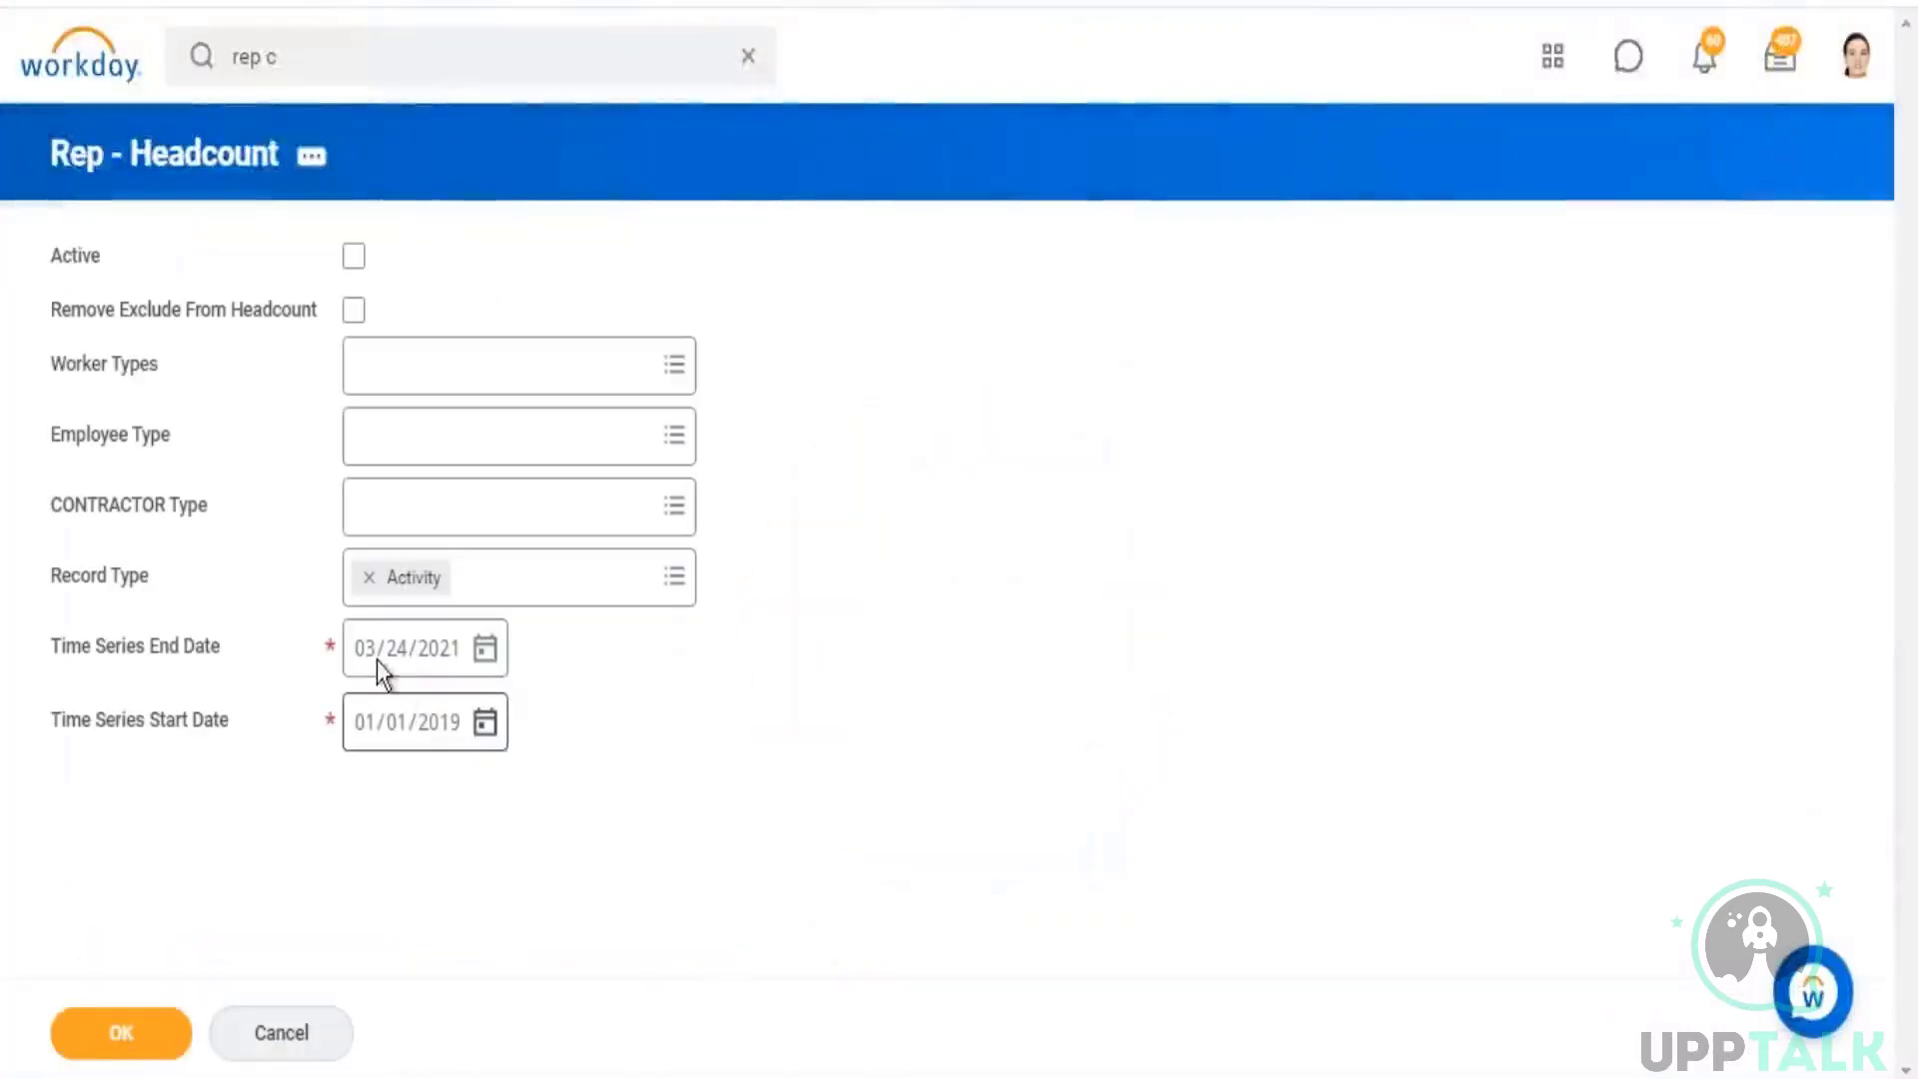
left_click(364, 577)
left_click(176, 1057)
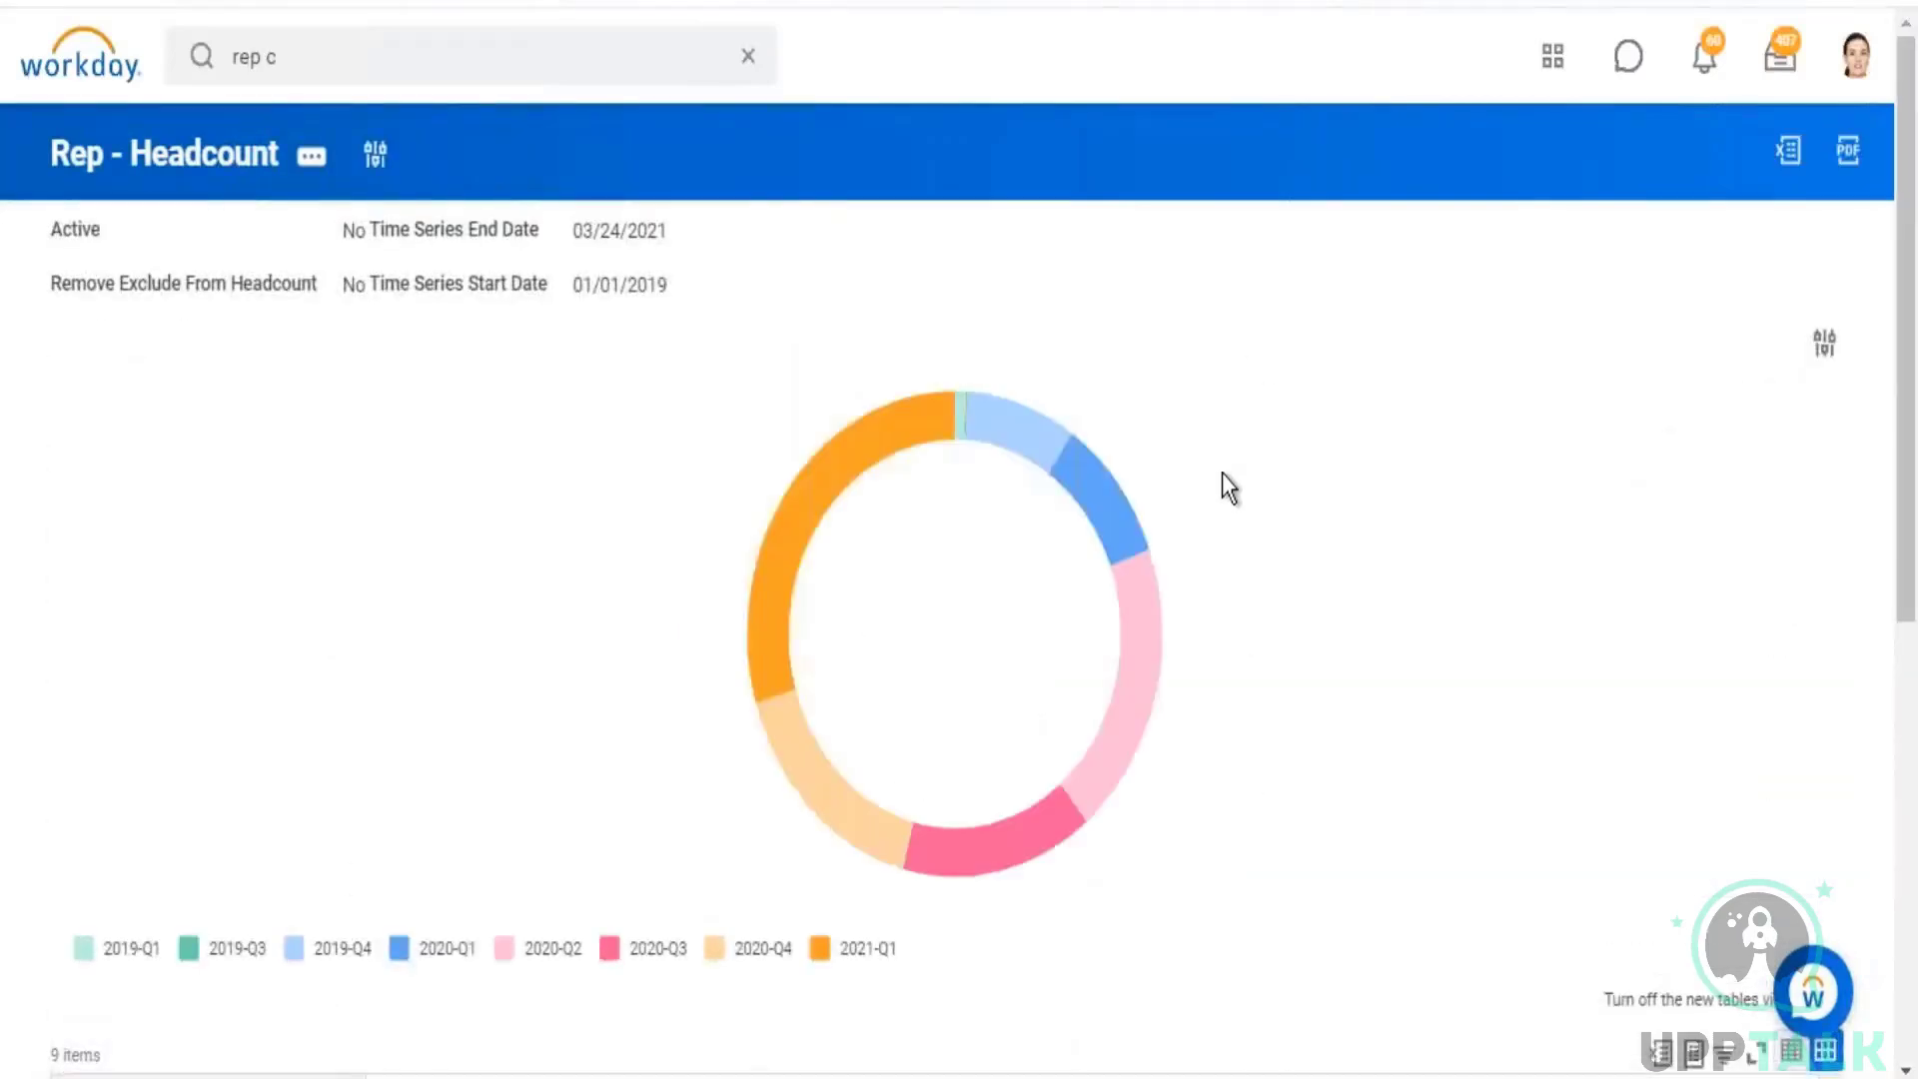
Step: Drill into the 2019-Q4 hire count, inspect the record type of the listed workers, and close the details
scroll(1229, 480, "down", 8)
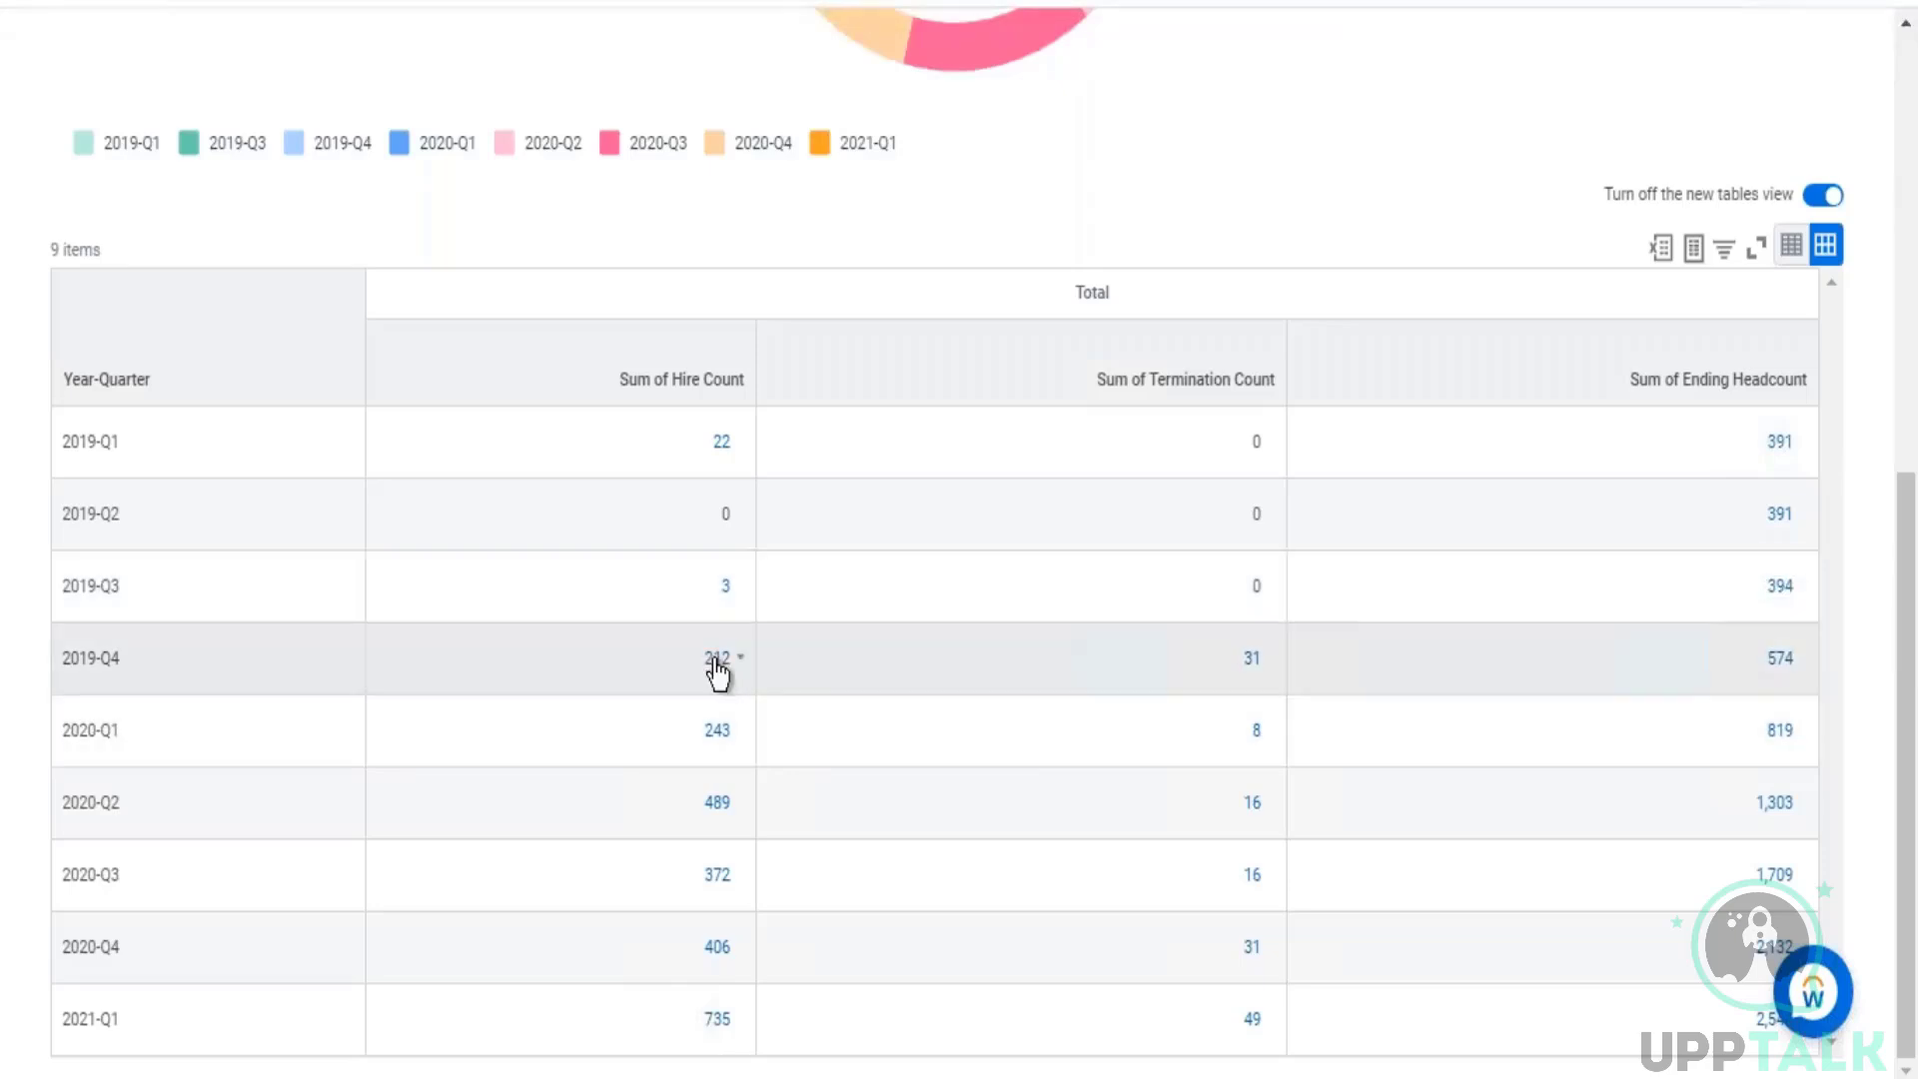
left_click(715, 661)
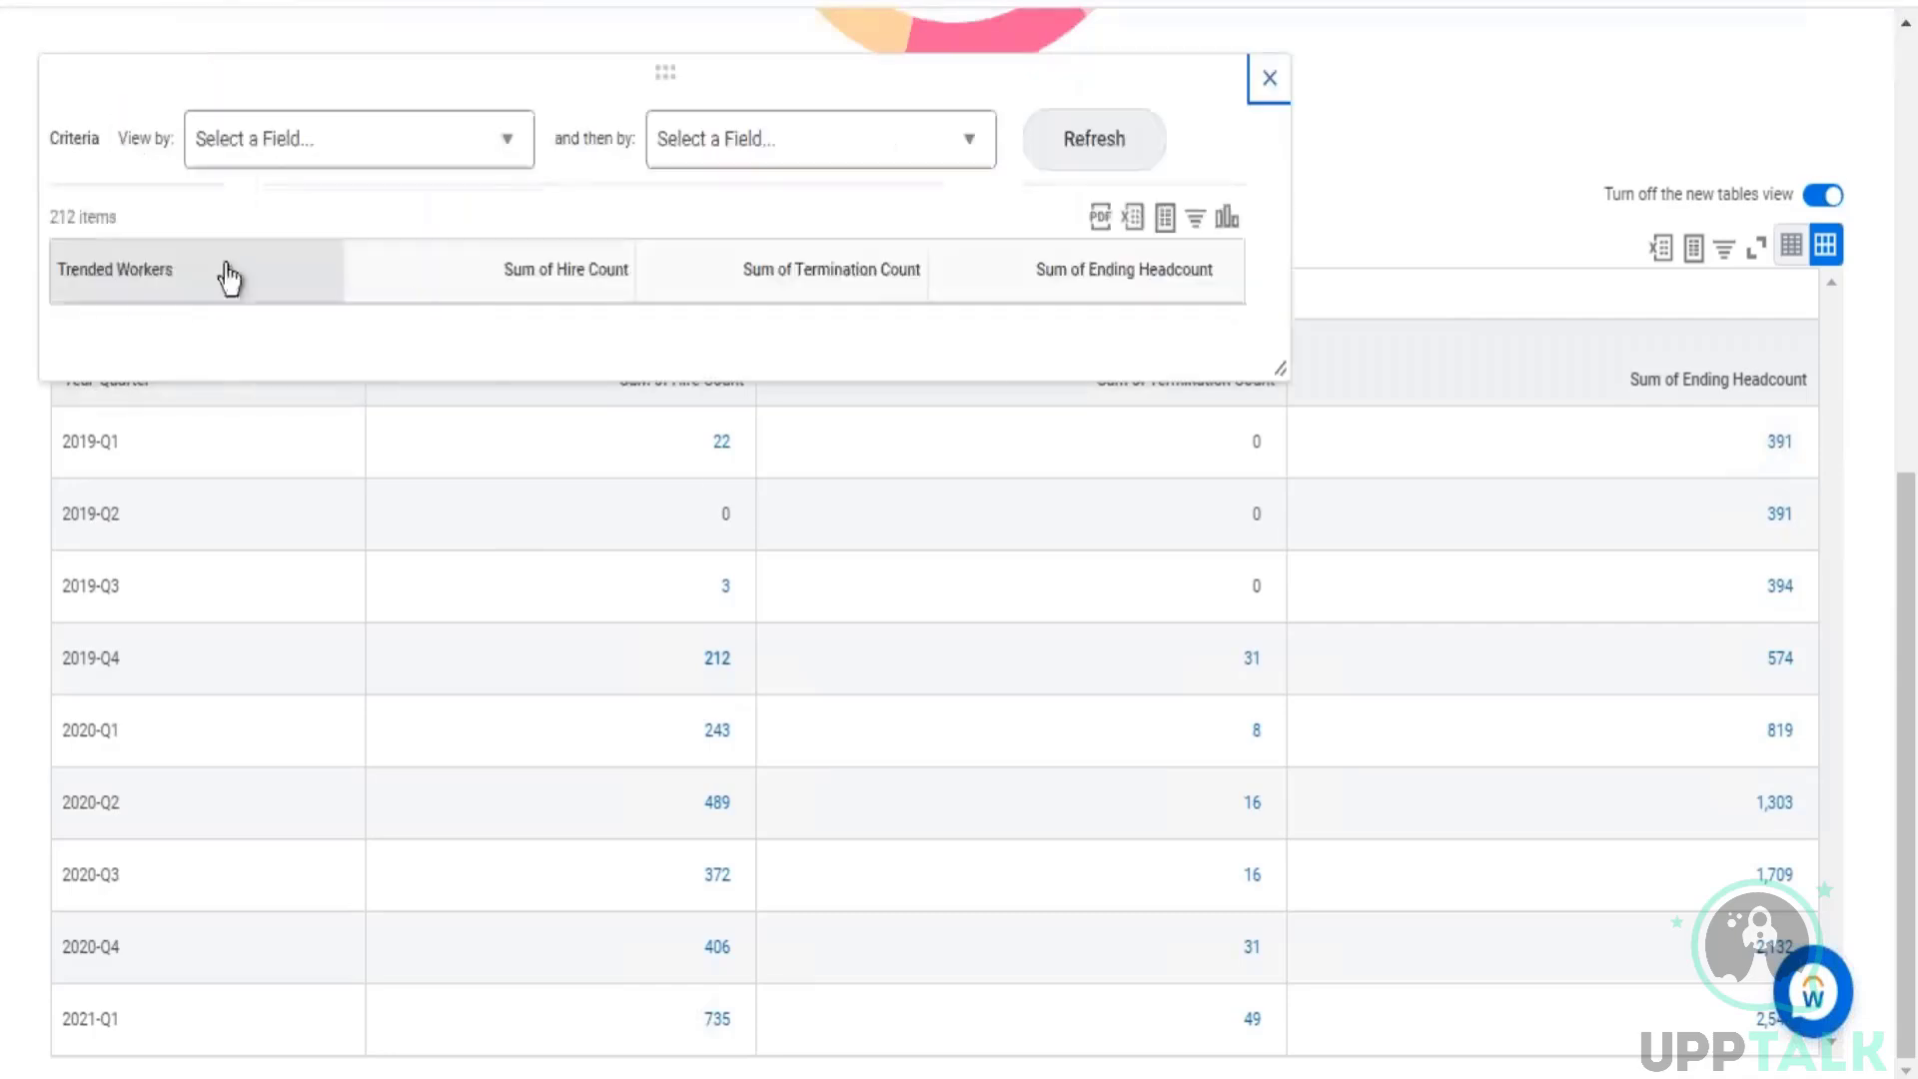
left_click_drag(232, 325, 246, 393)
left_click_drag(348, 434, 378, 441)
left_click_drag(157, 491, 204, 495)
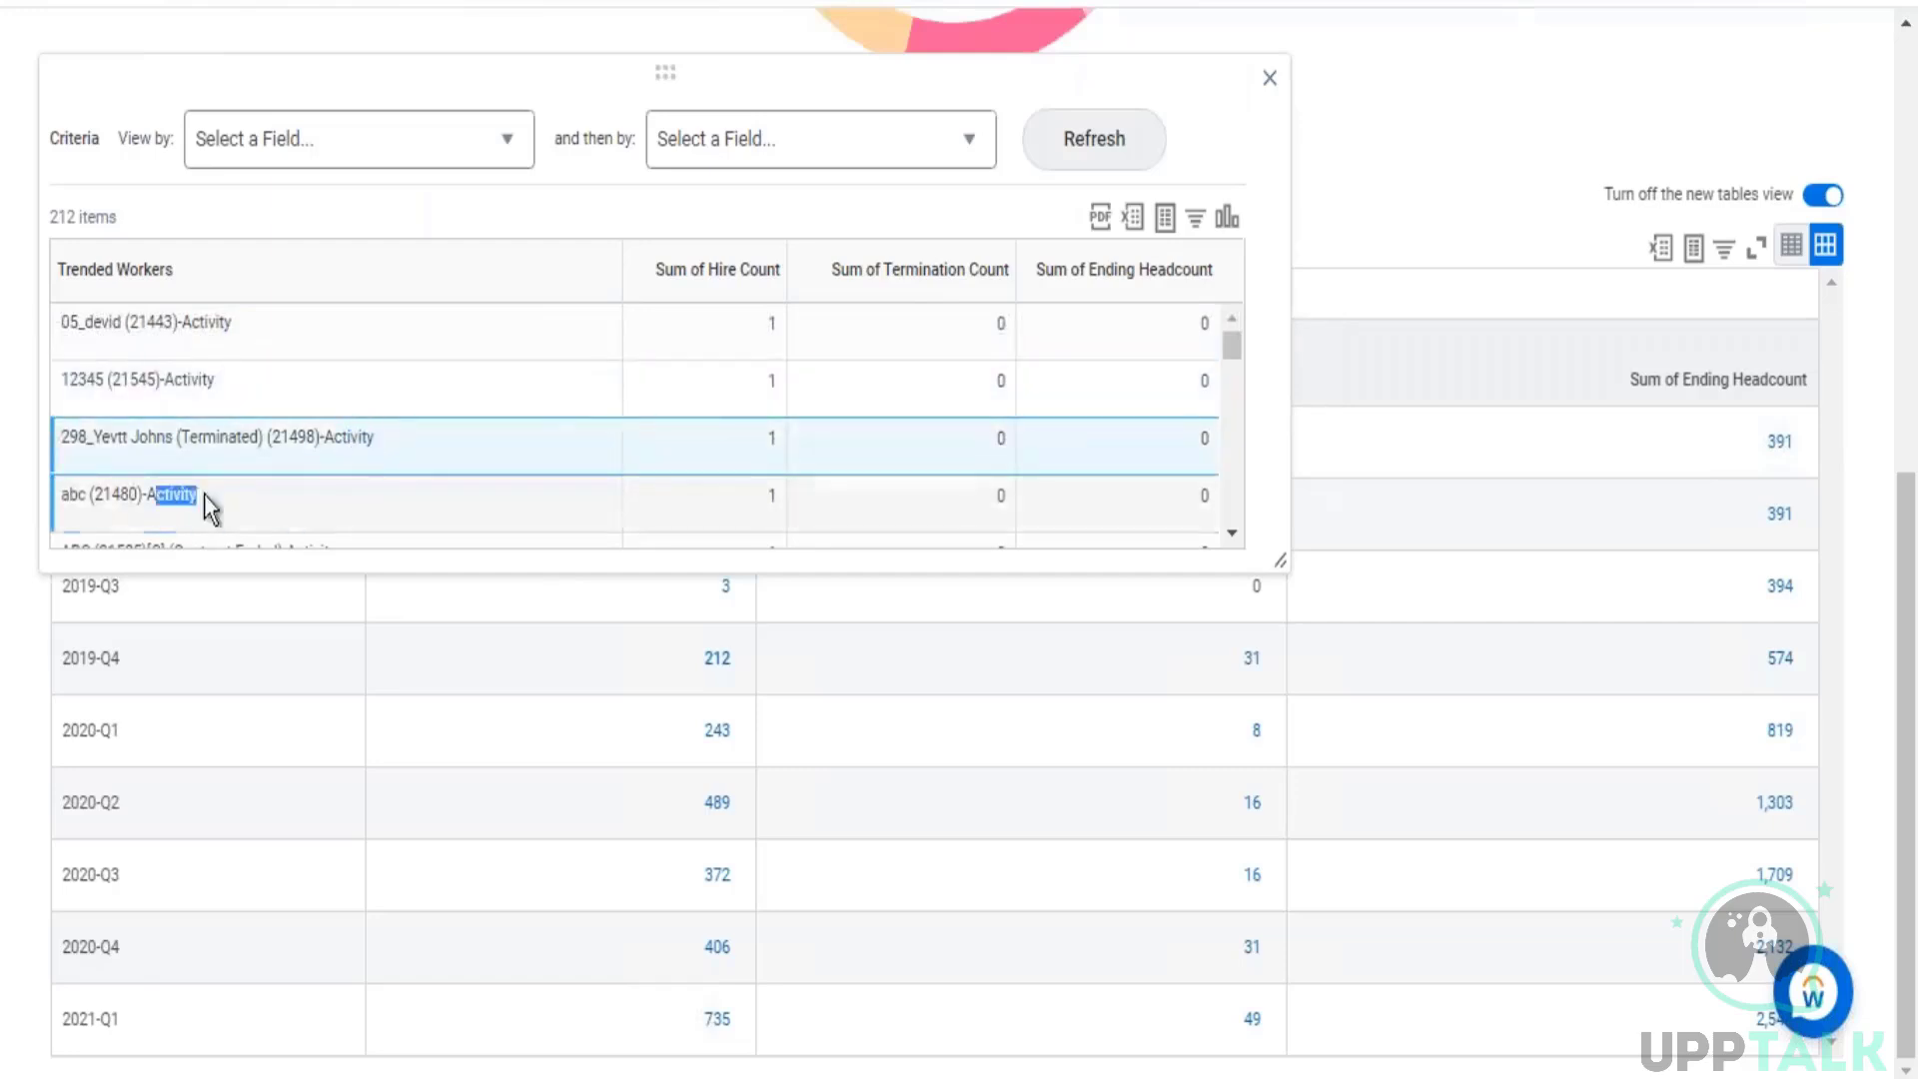
left_click(1270, 78)
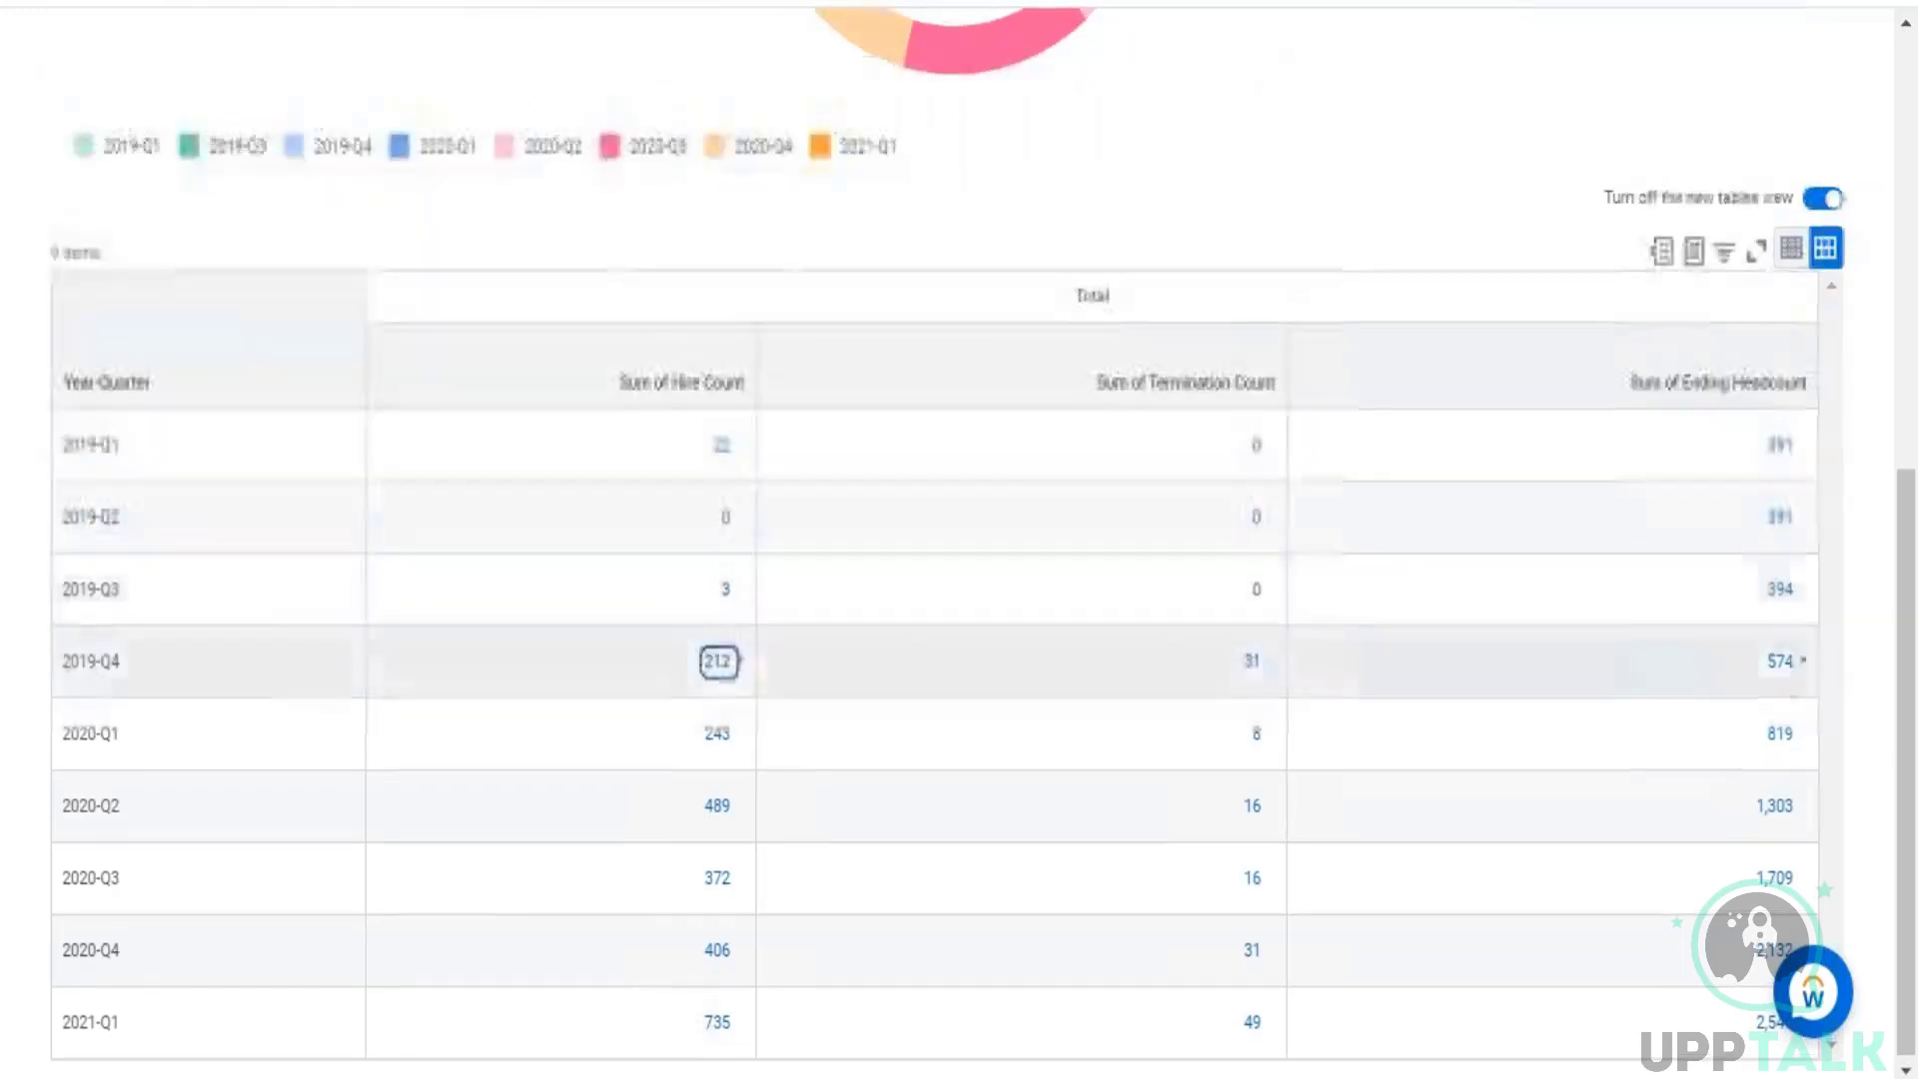
Step: Drill into the 2019-Q4 ending headcount, inspect the record type of the listed workers, and close the details
left_click(1780, 661)
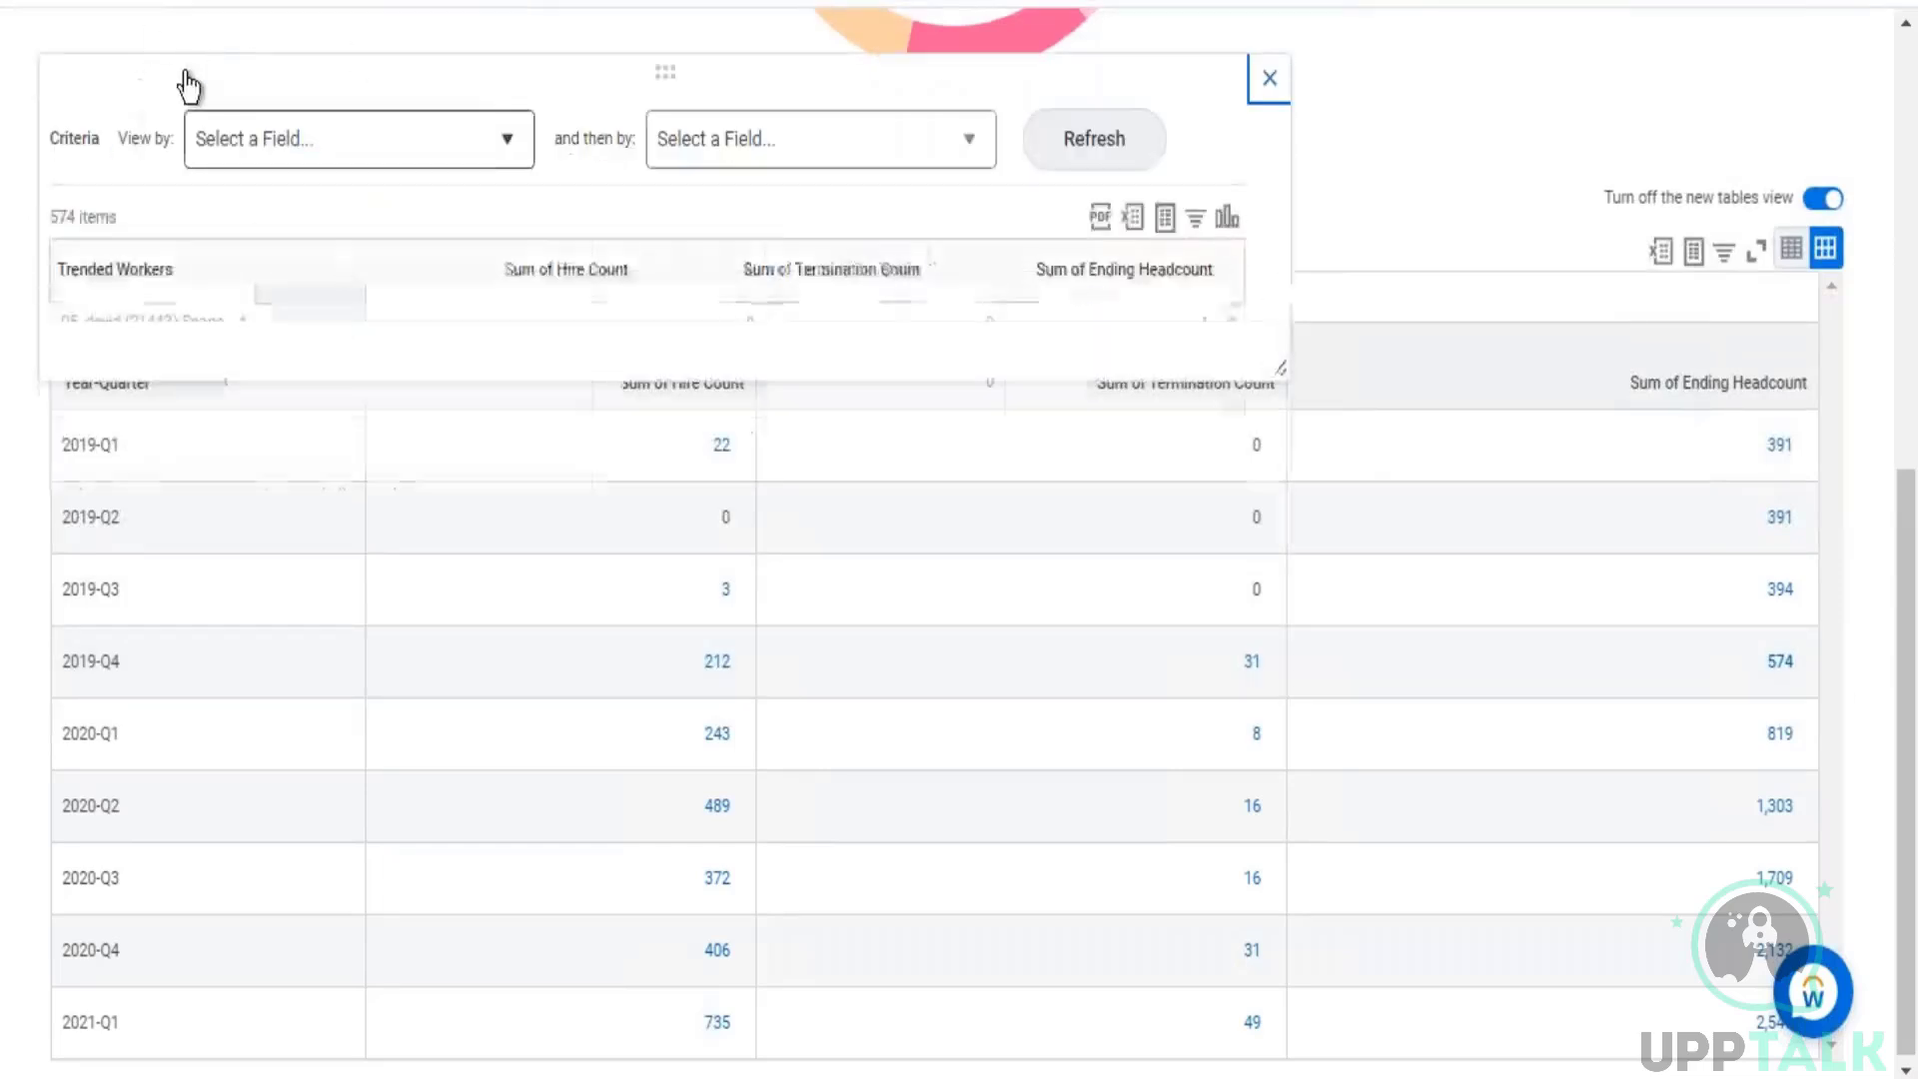
left_click_drag(176, 323, 247, 323)
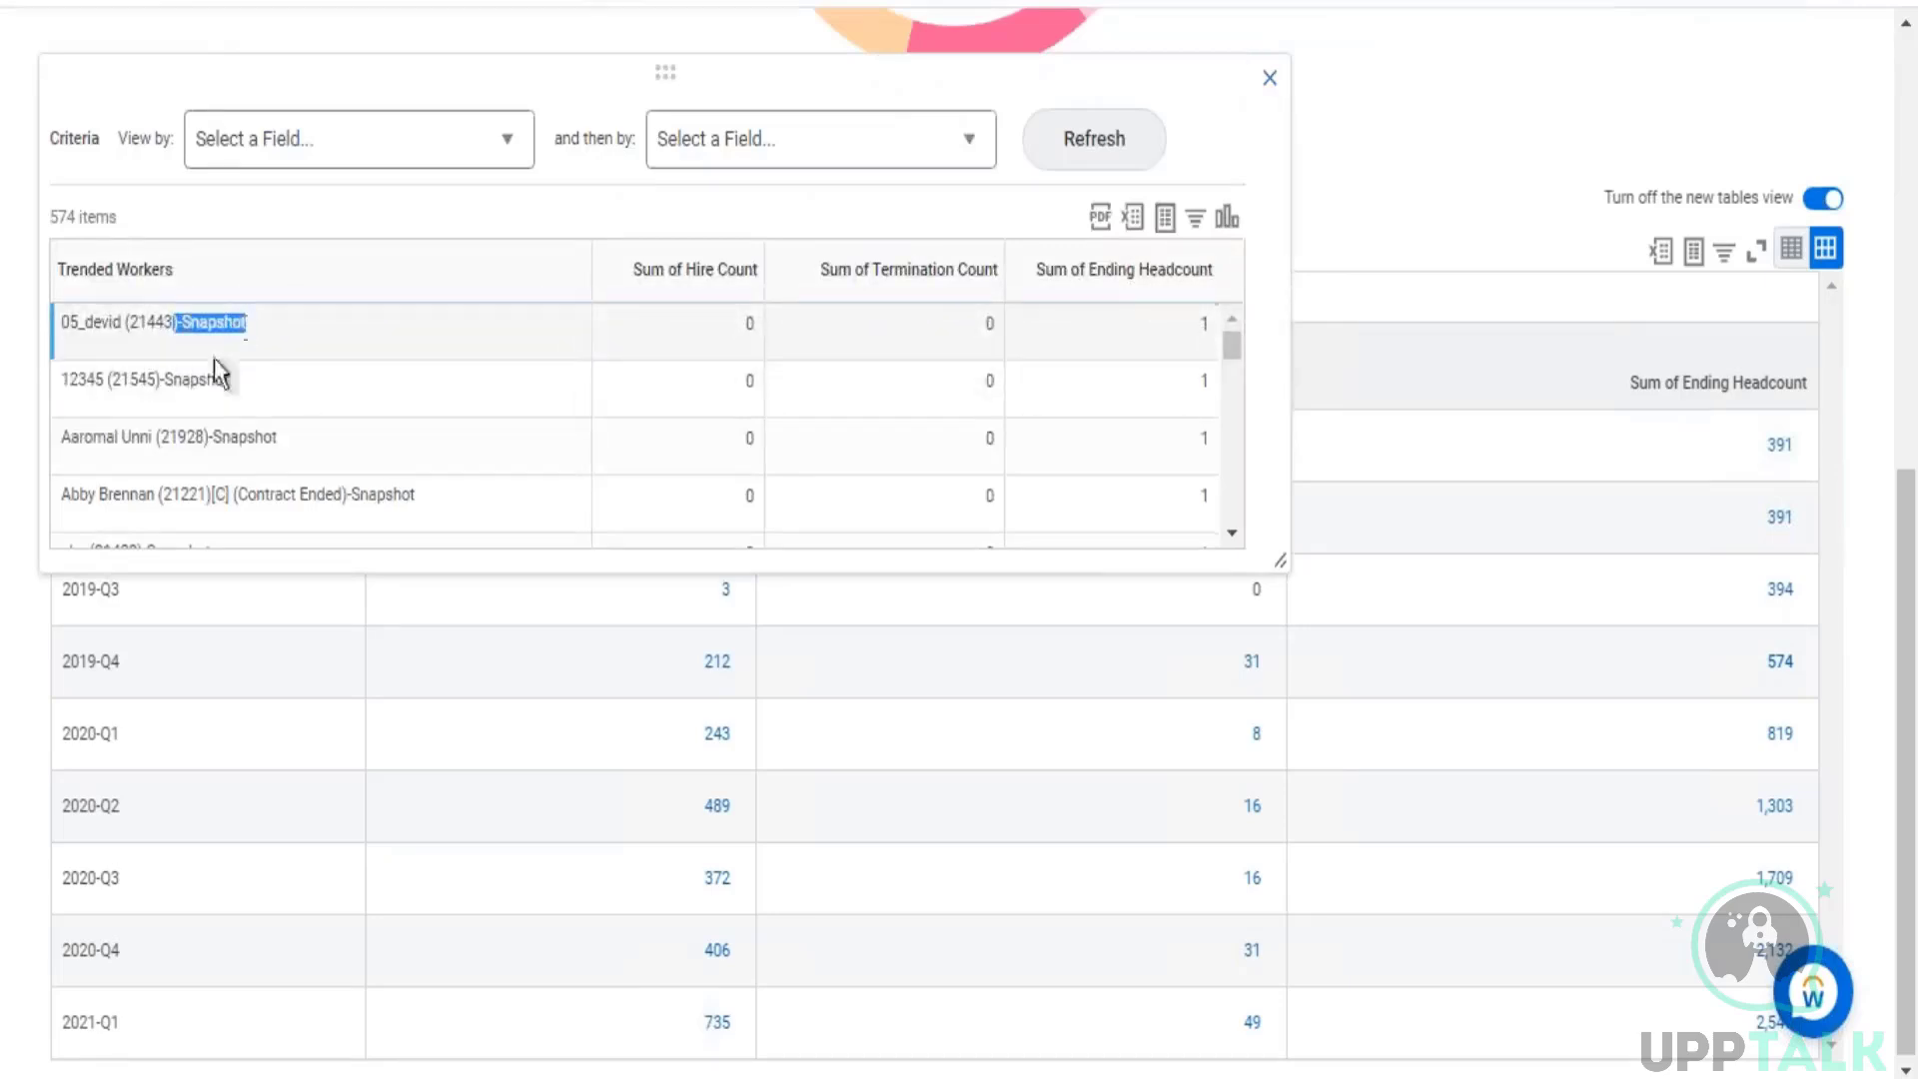
left_click_drag(181, 380, 325, 494)
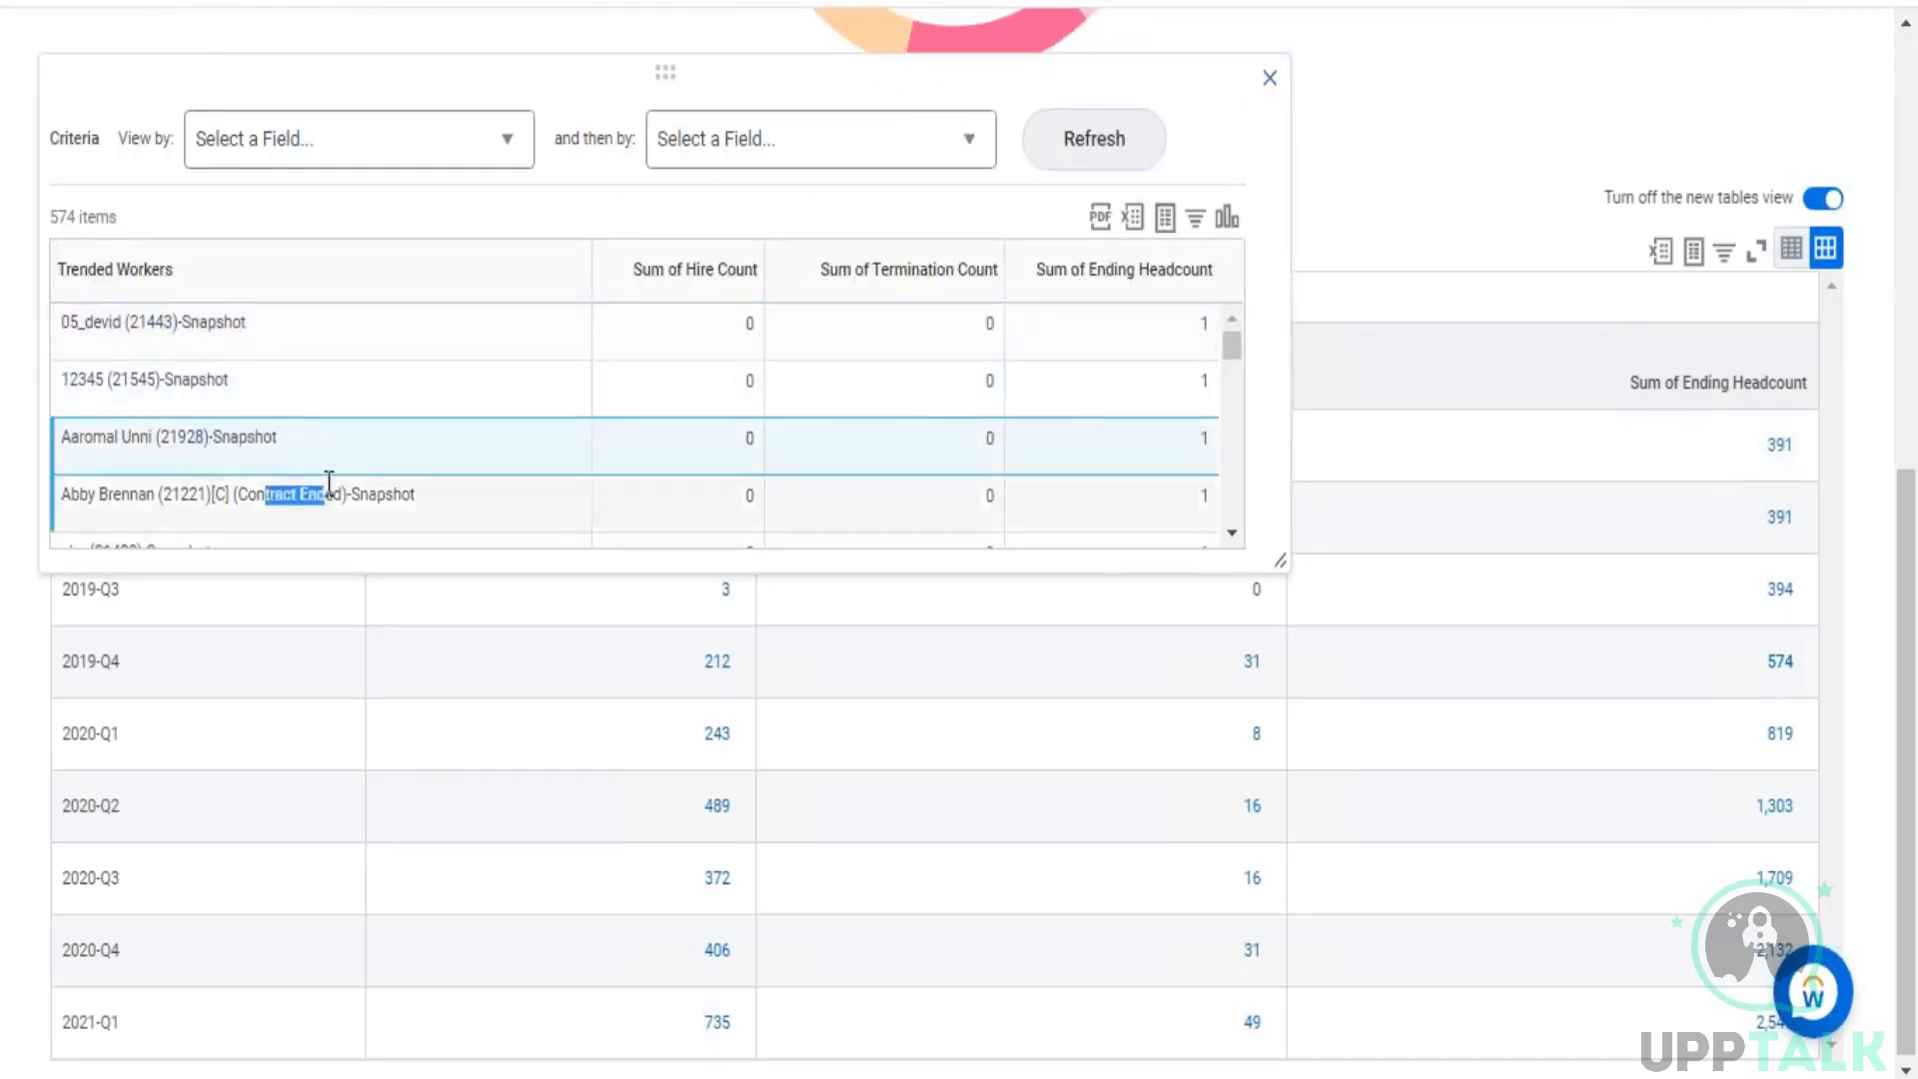
left_click(1269, 79)
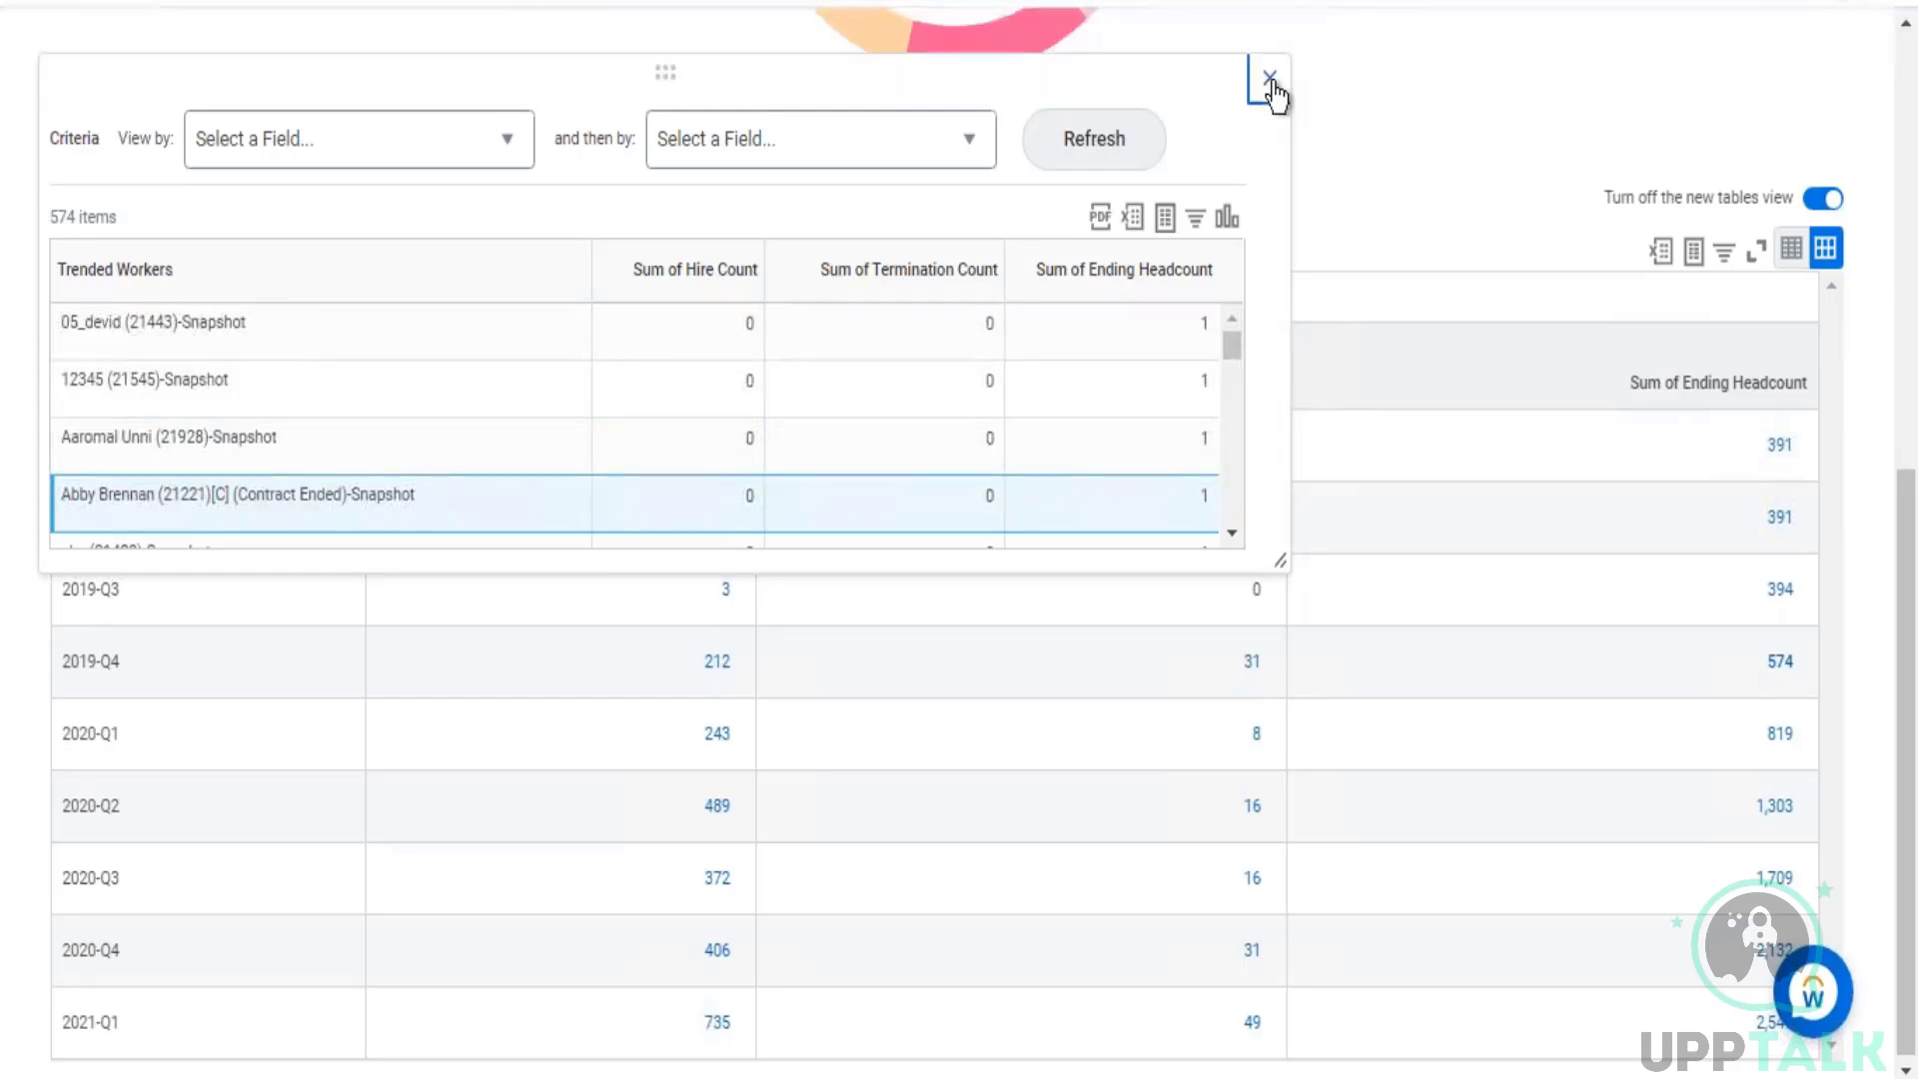
Step: Review the report output again and examine the drill-down settings in the Rep - Headcount definition
scroll(1203, 252, "up", 8)
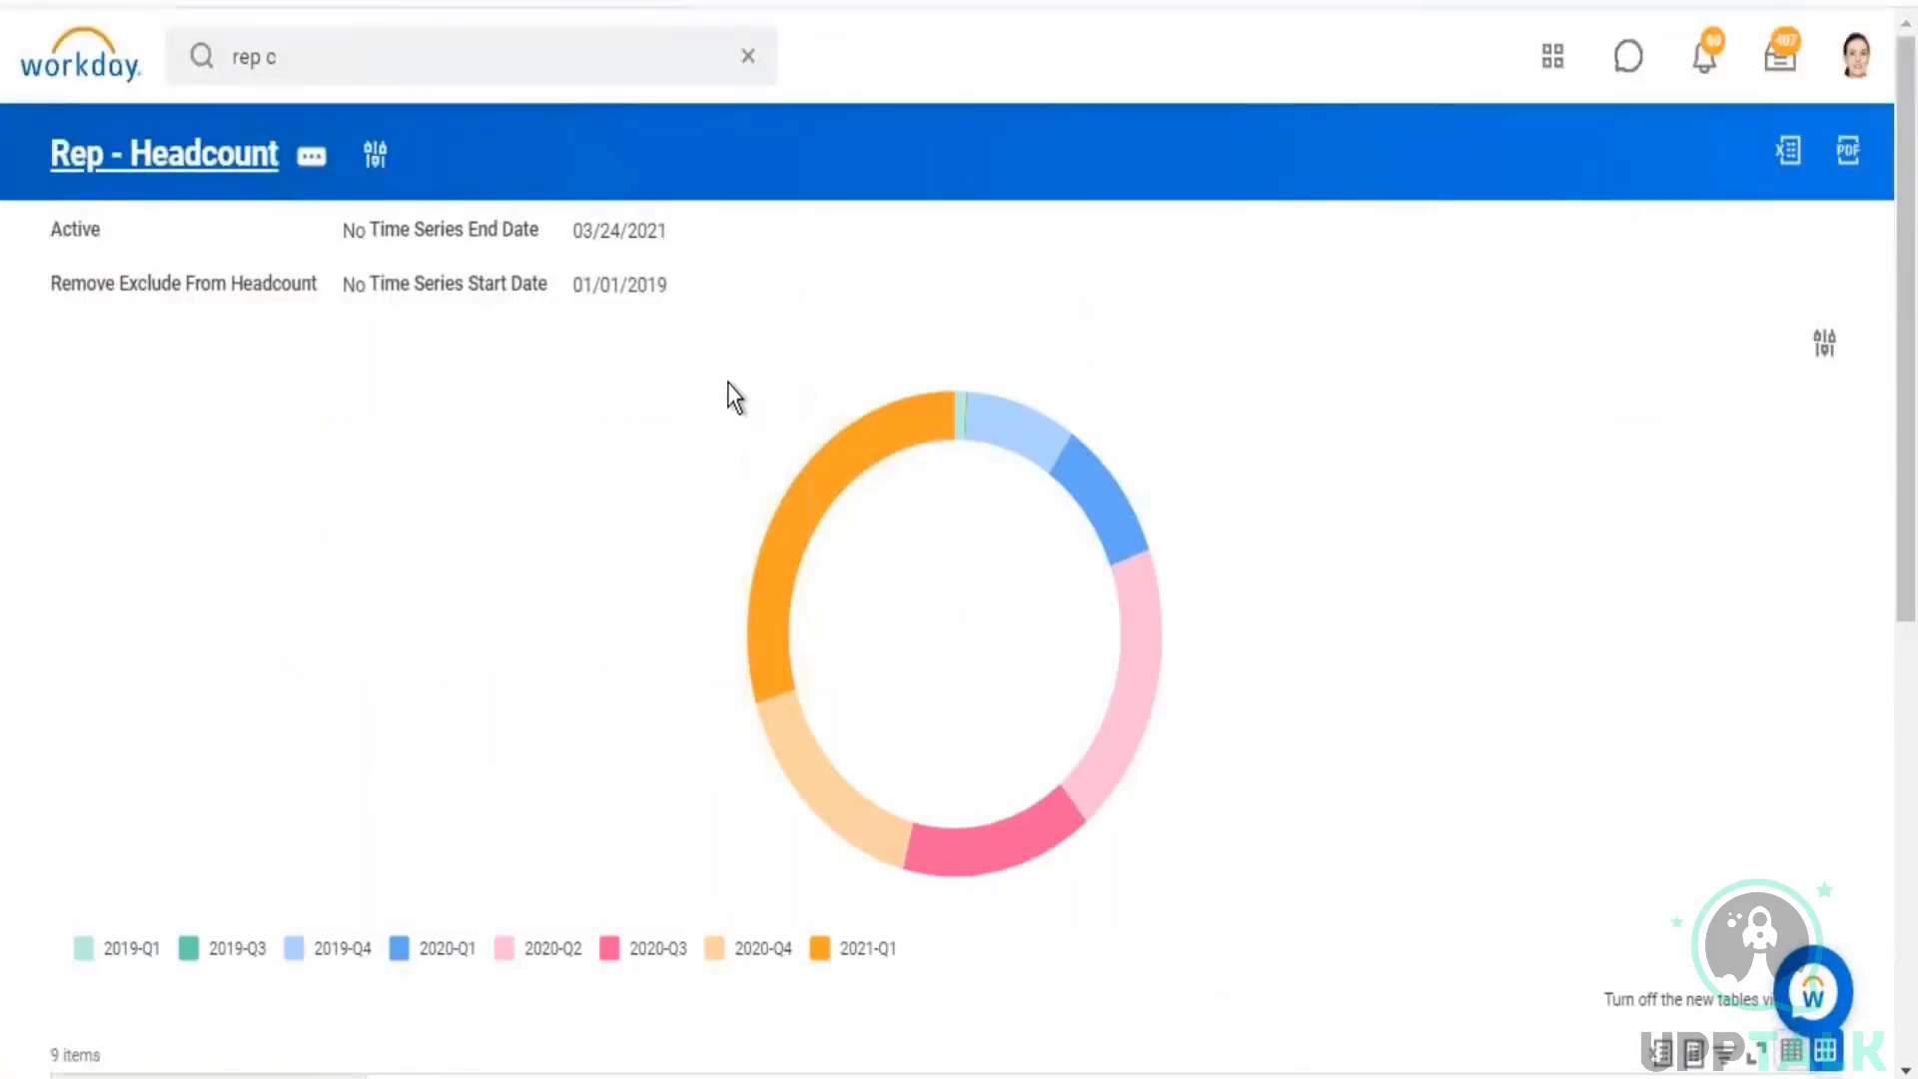
scroll(735, 384, "down", 5)
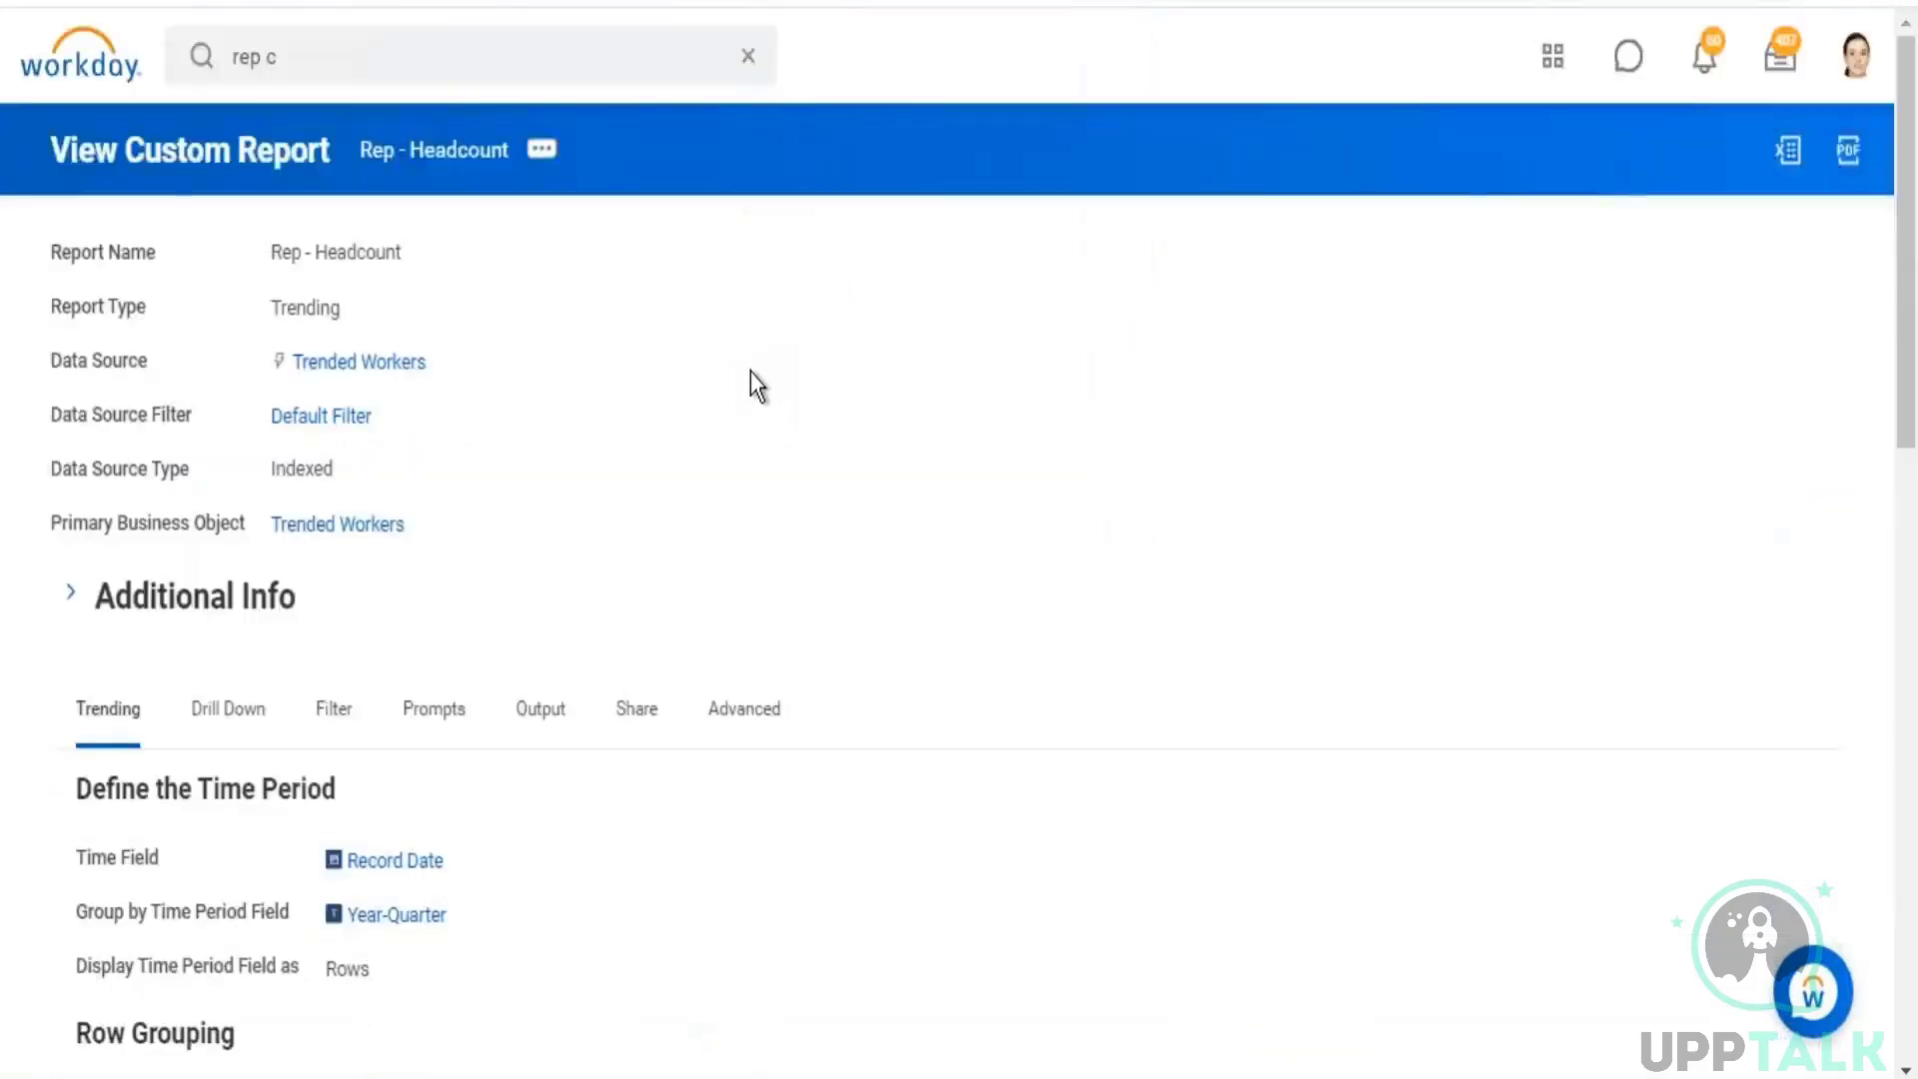
scroll(751, 370, "down", 5)
left_click(230, 218)
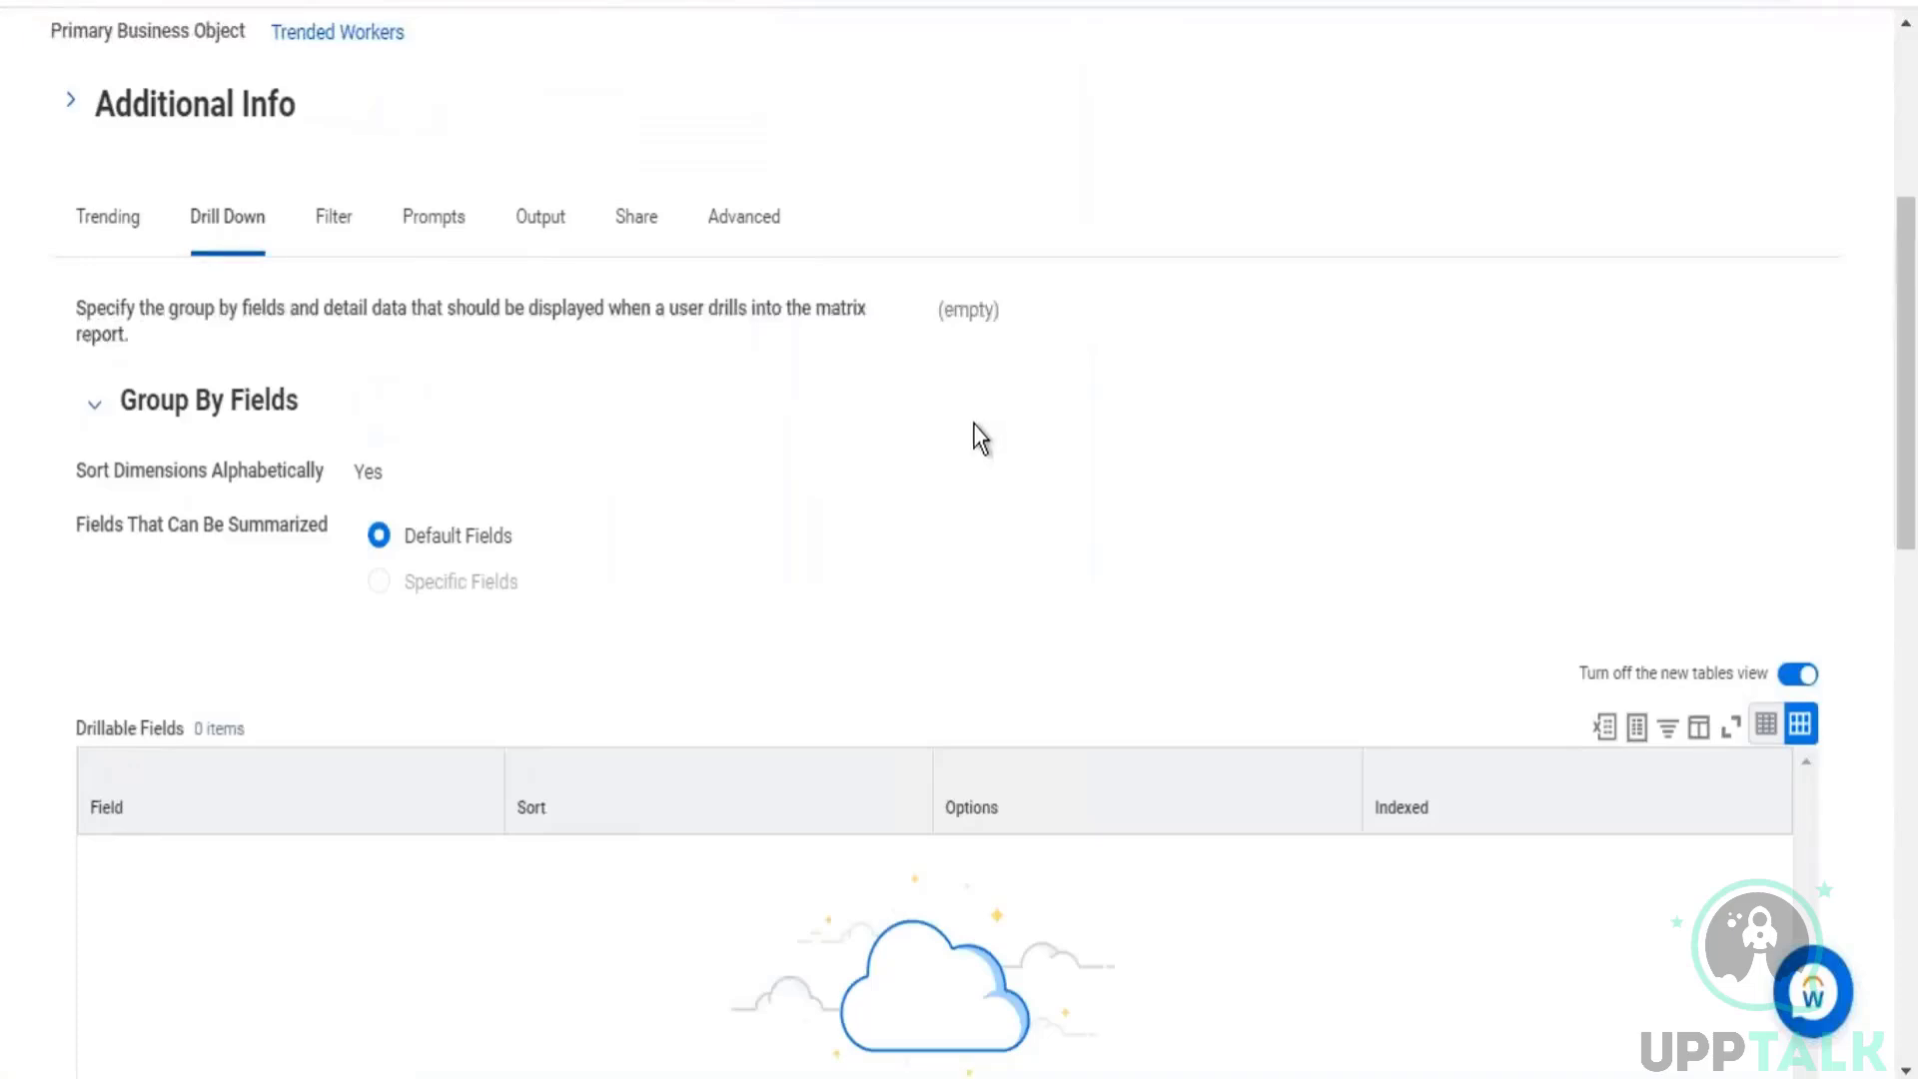
scroll(978, 432, "up", 5)
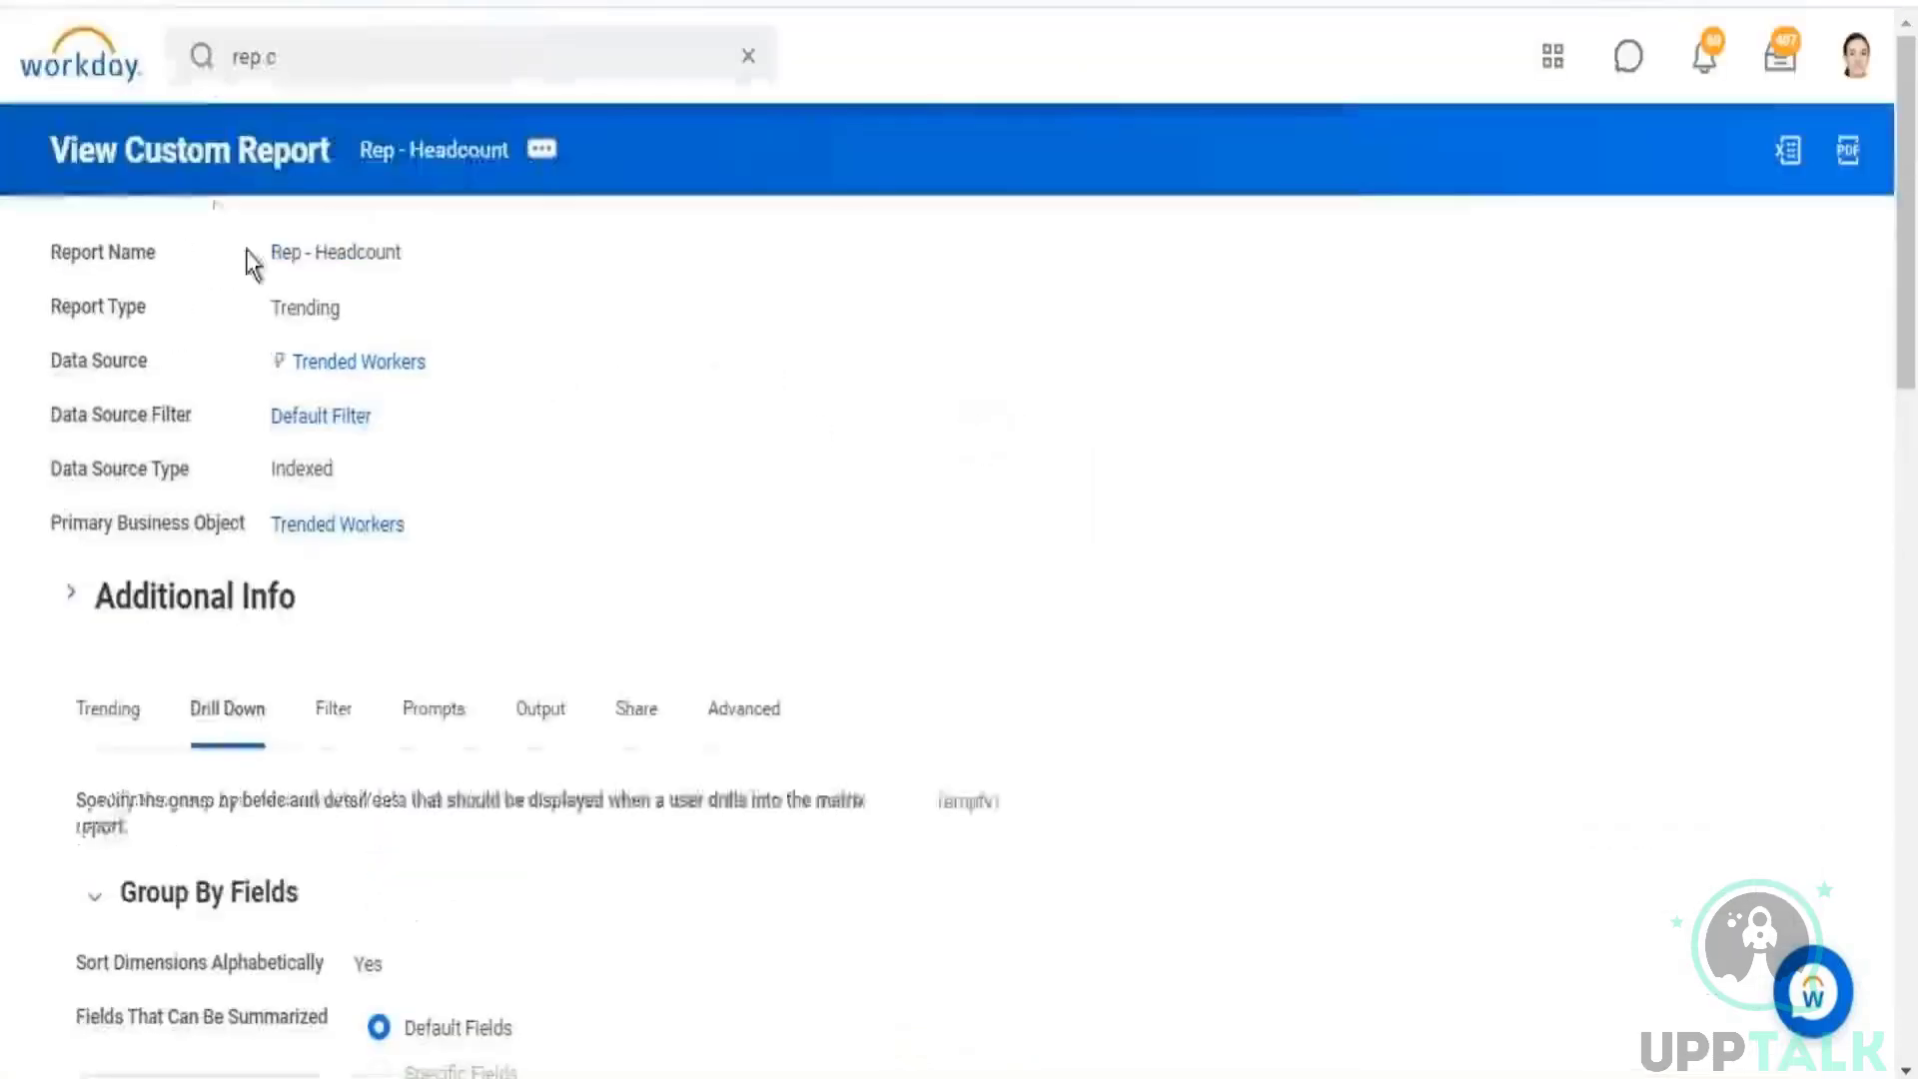
Step: In a duplicate browser tab, find the tenant setup and check the Worker Trending setting under Reporting and Analytics
right_click(208, 3)
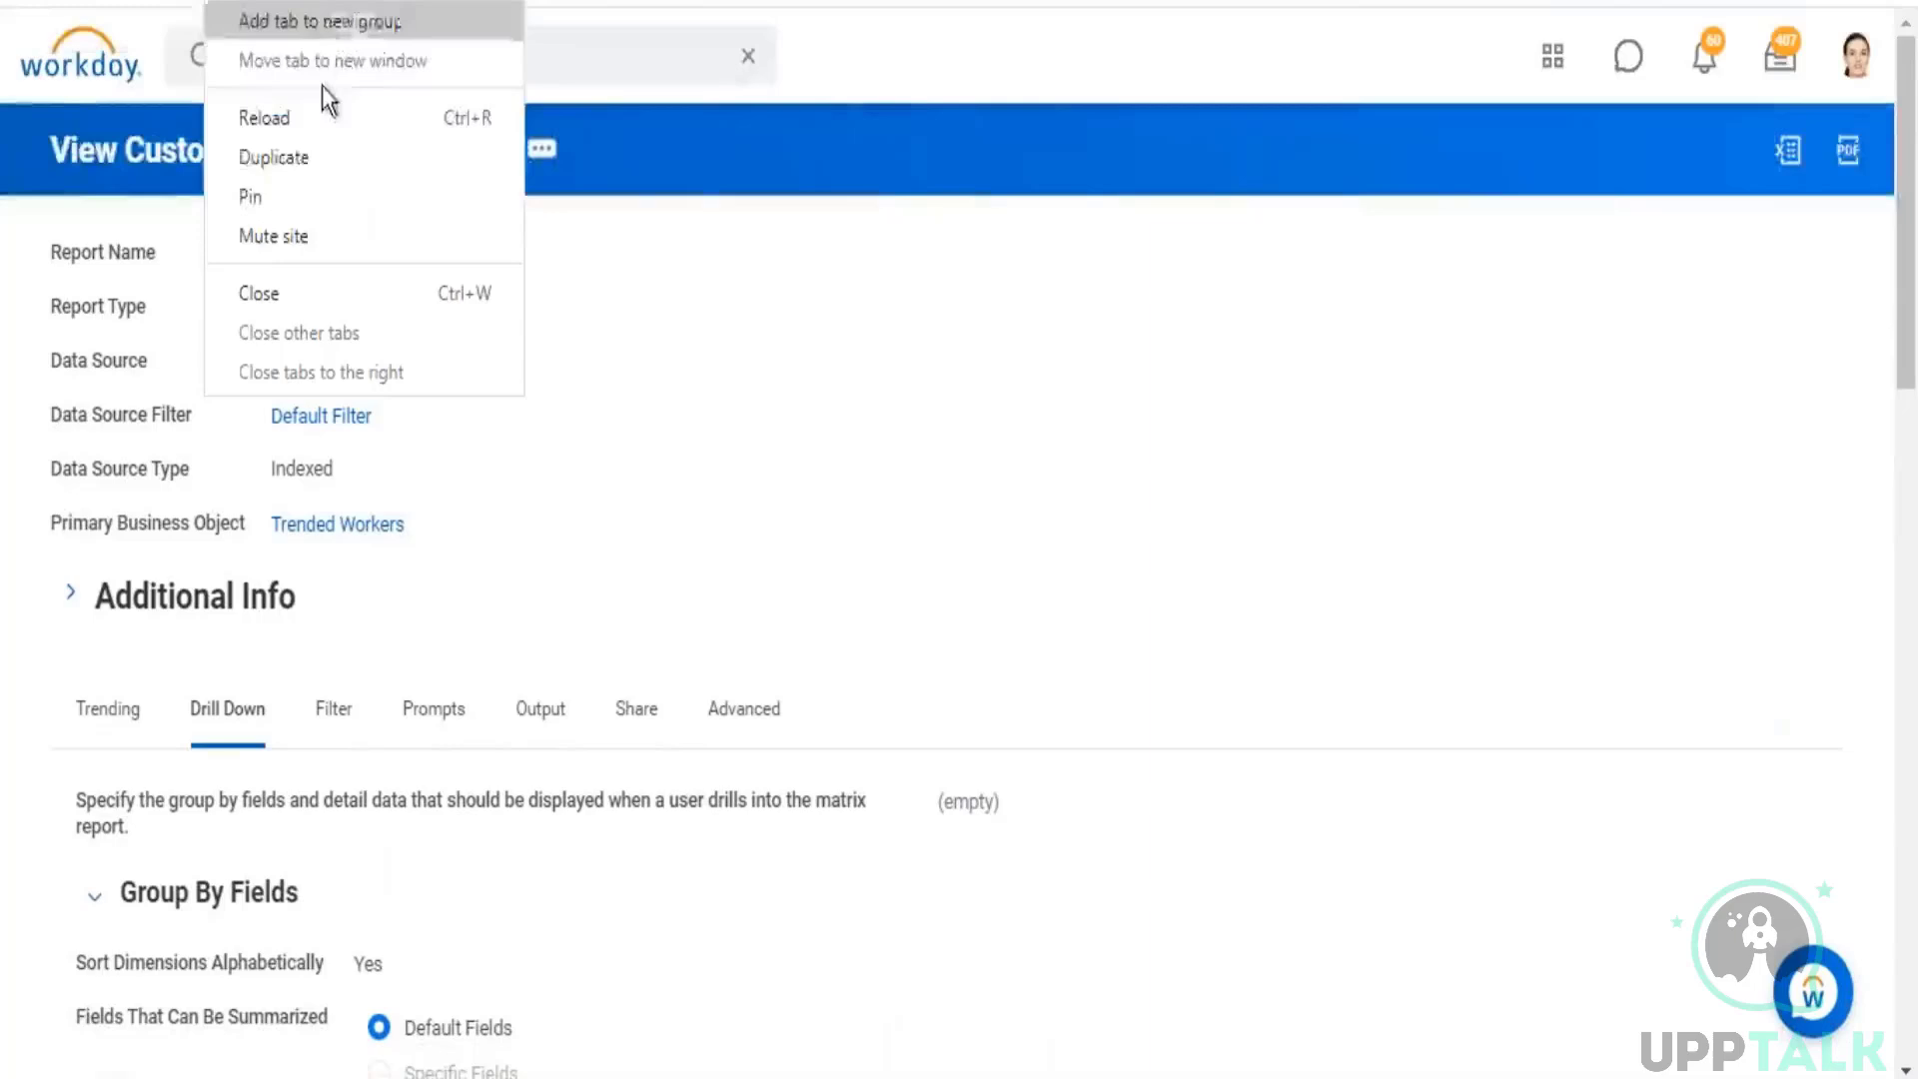
left_click(296, 162)
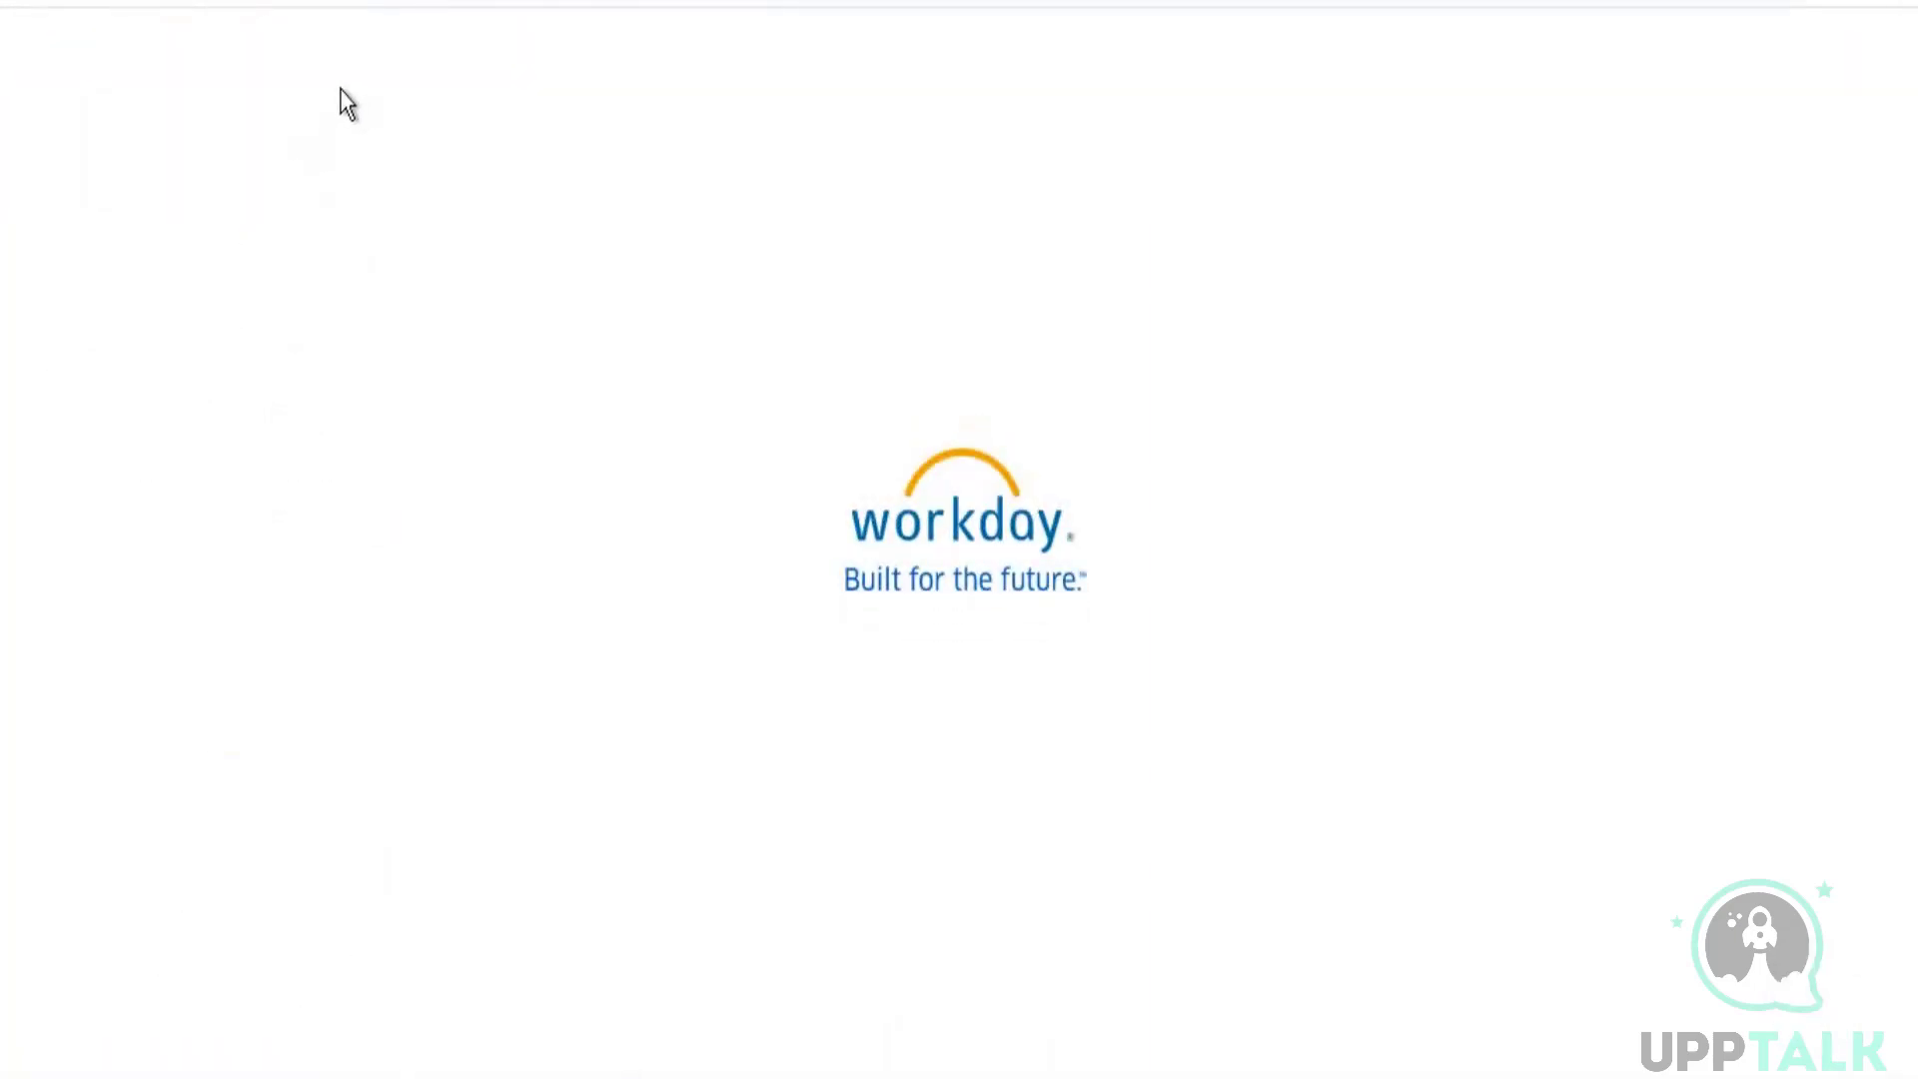
left_click(272, 82)
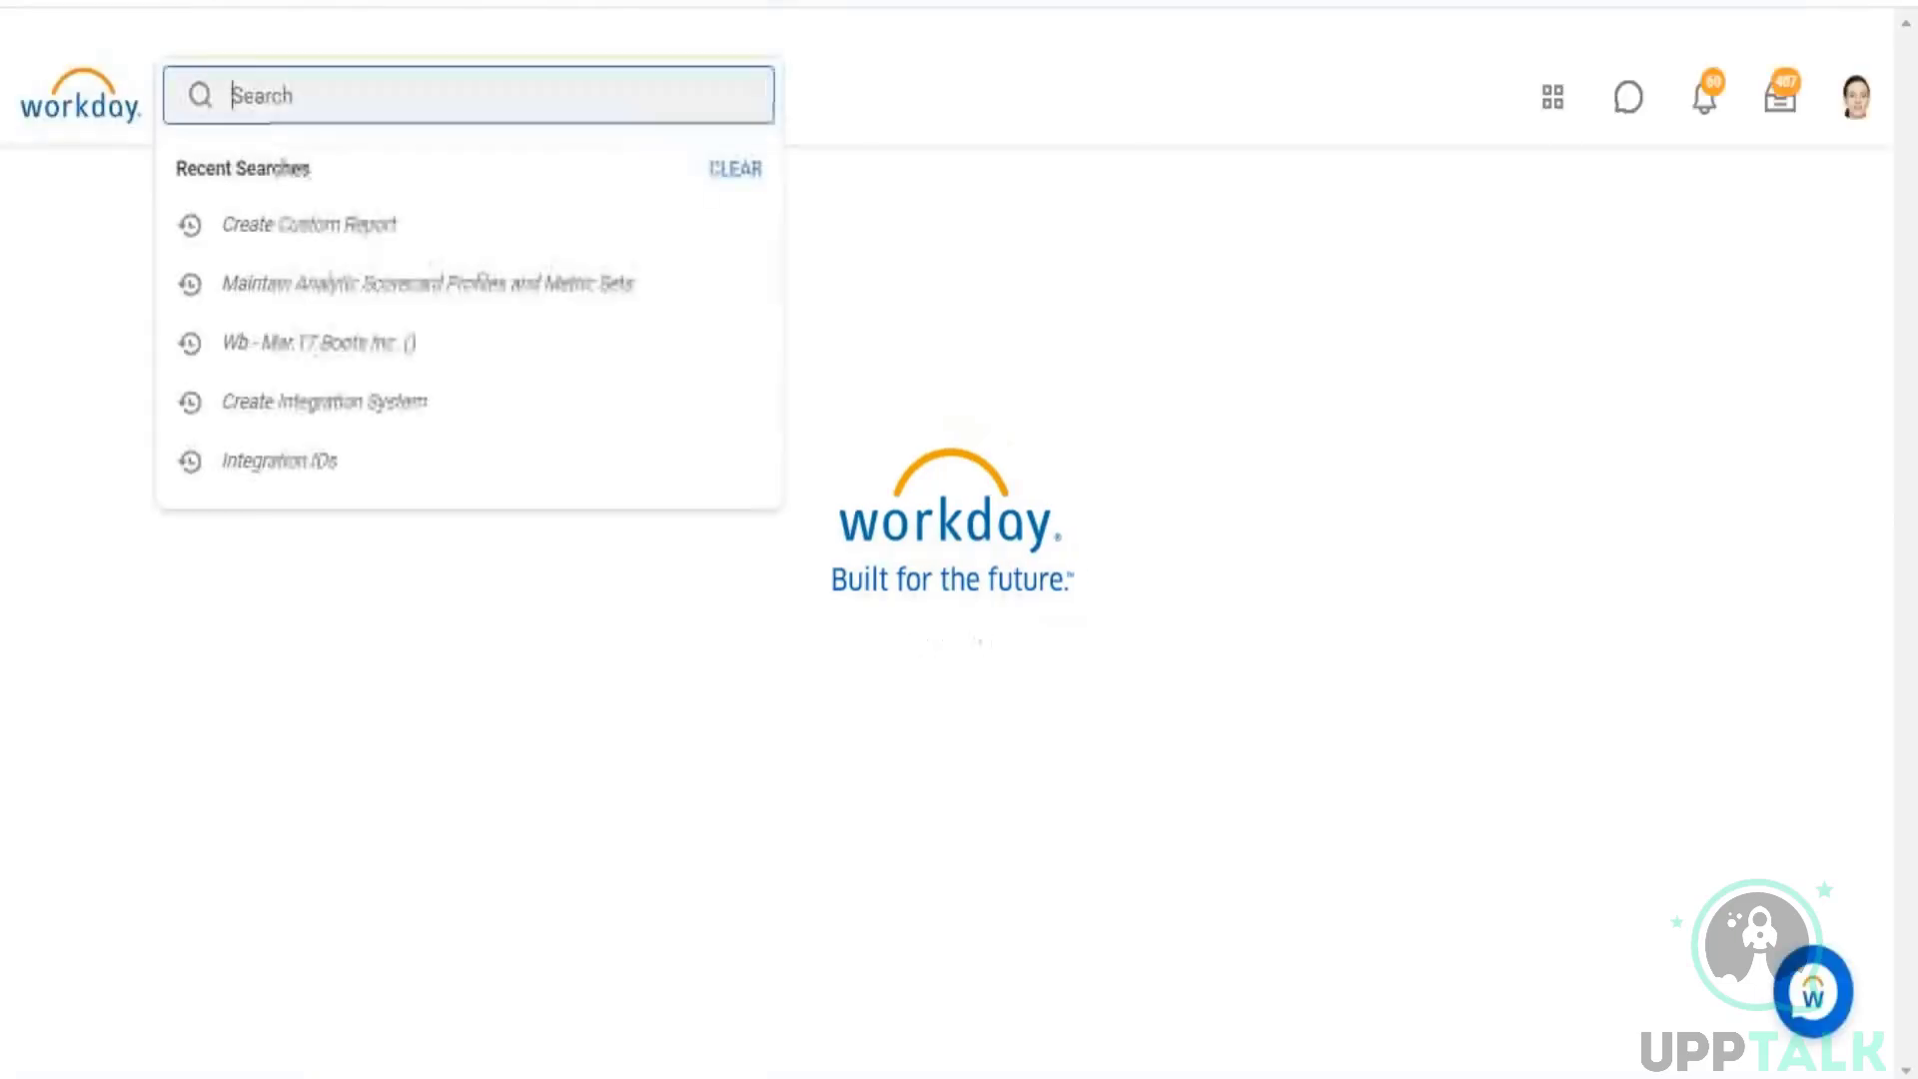
type("tenant se")
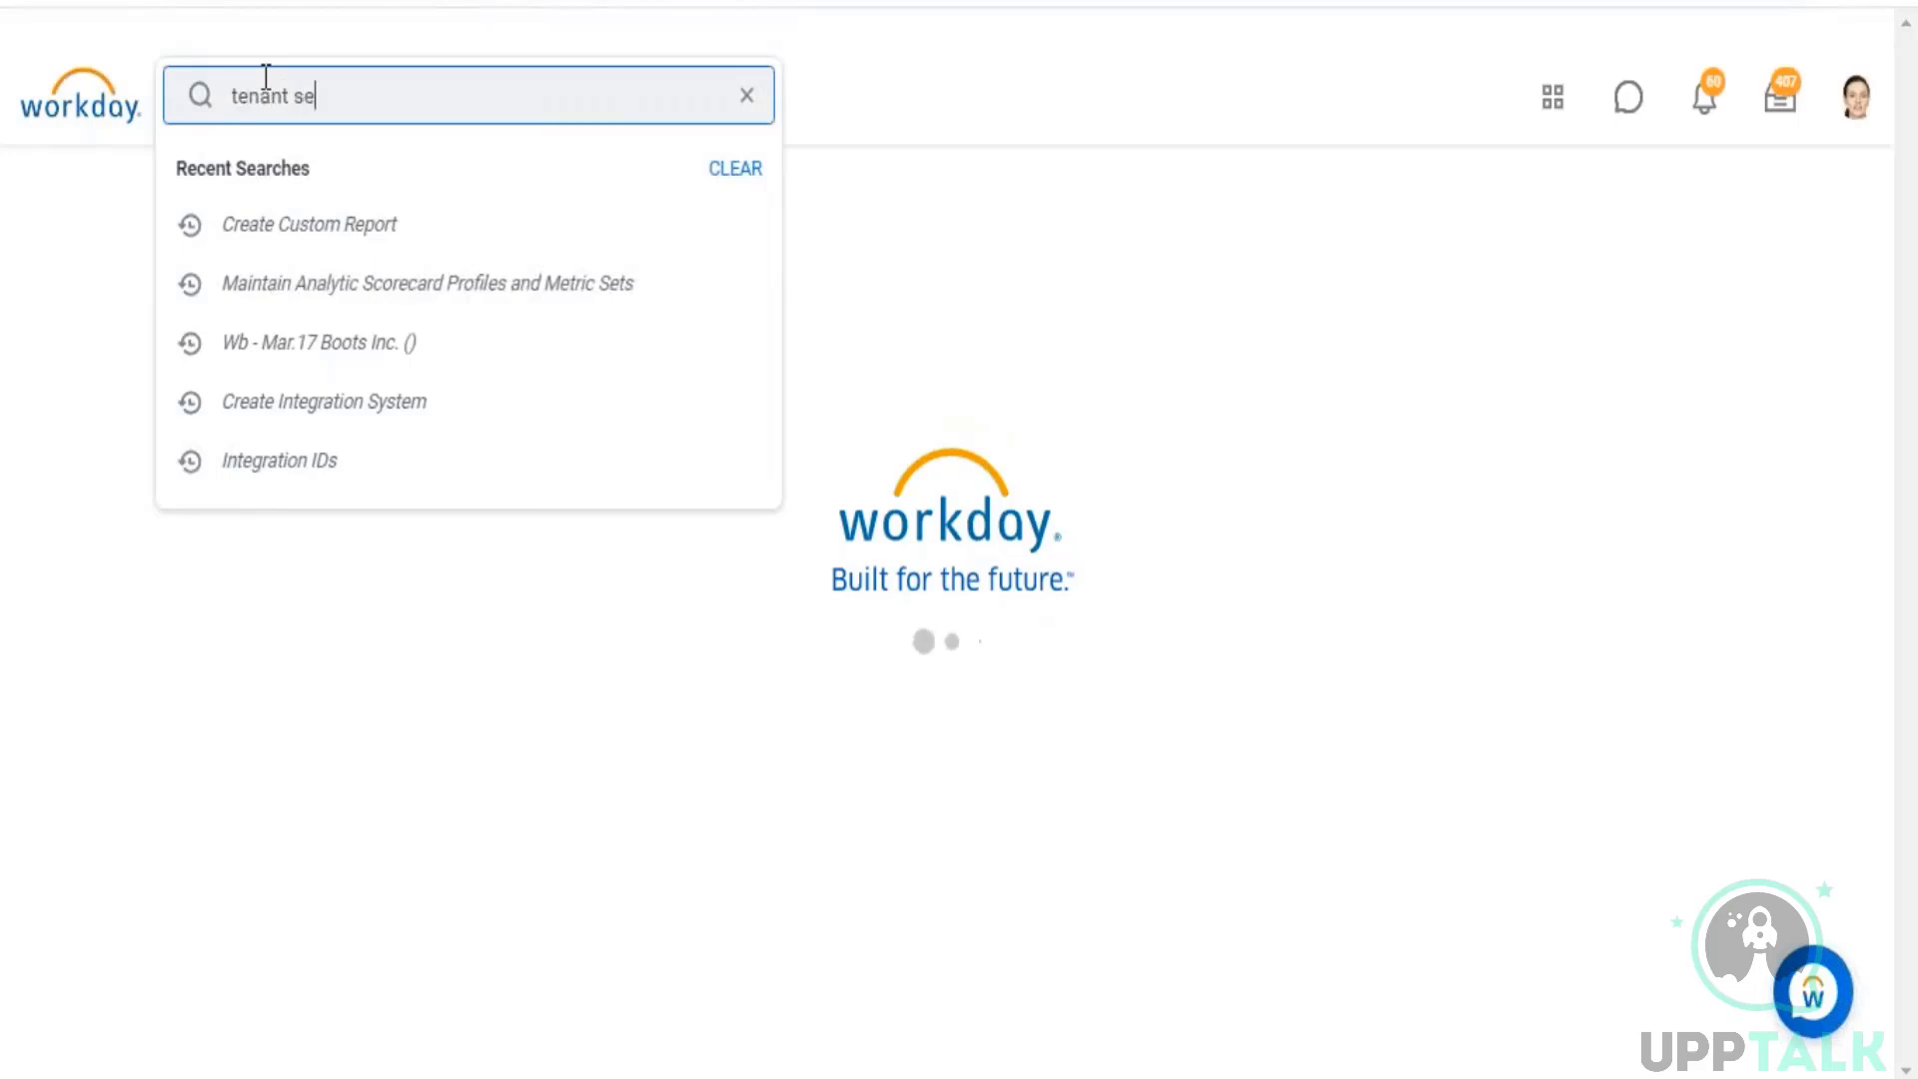
type("tup")
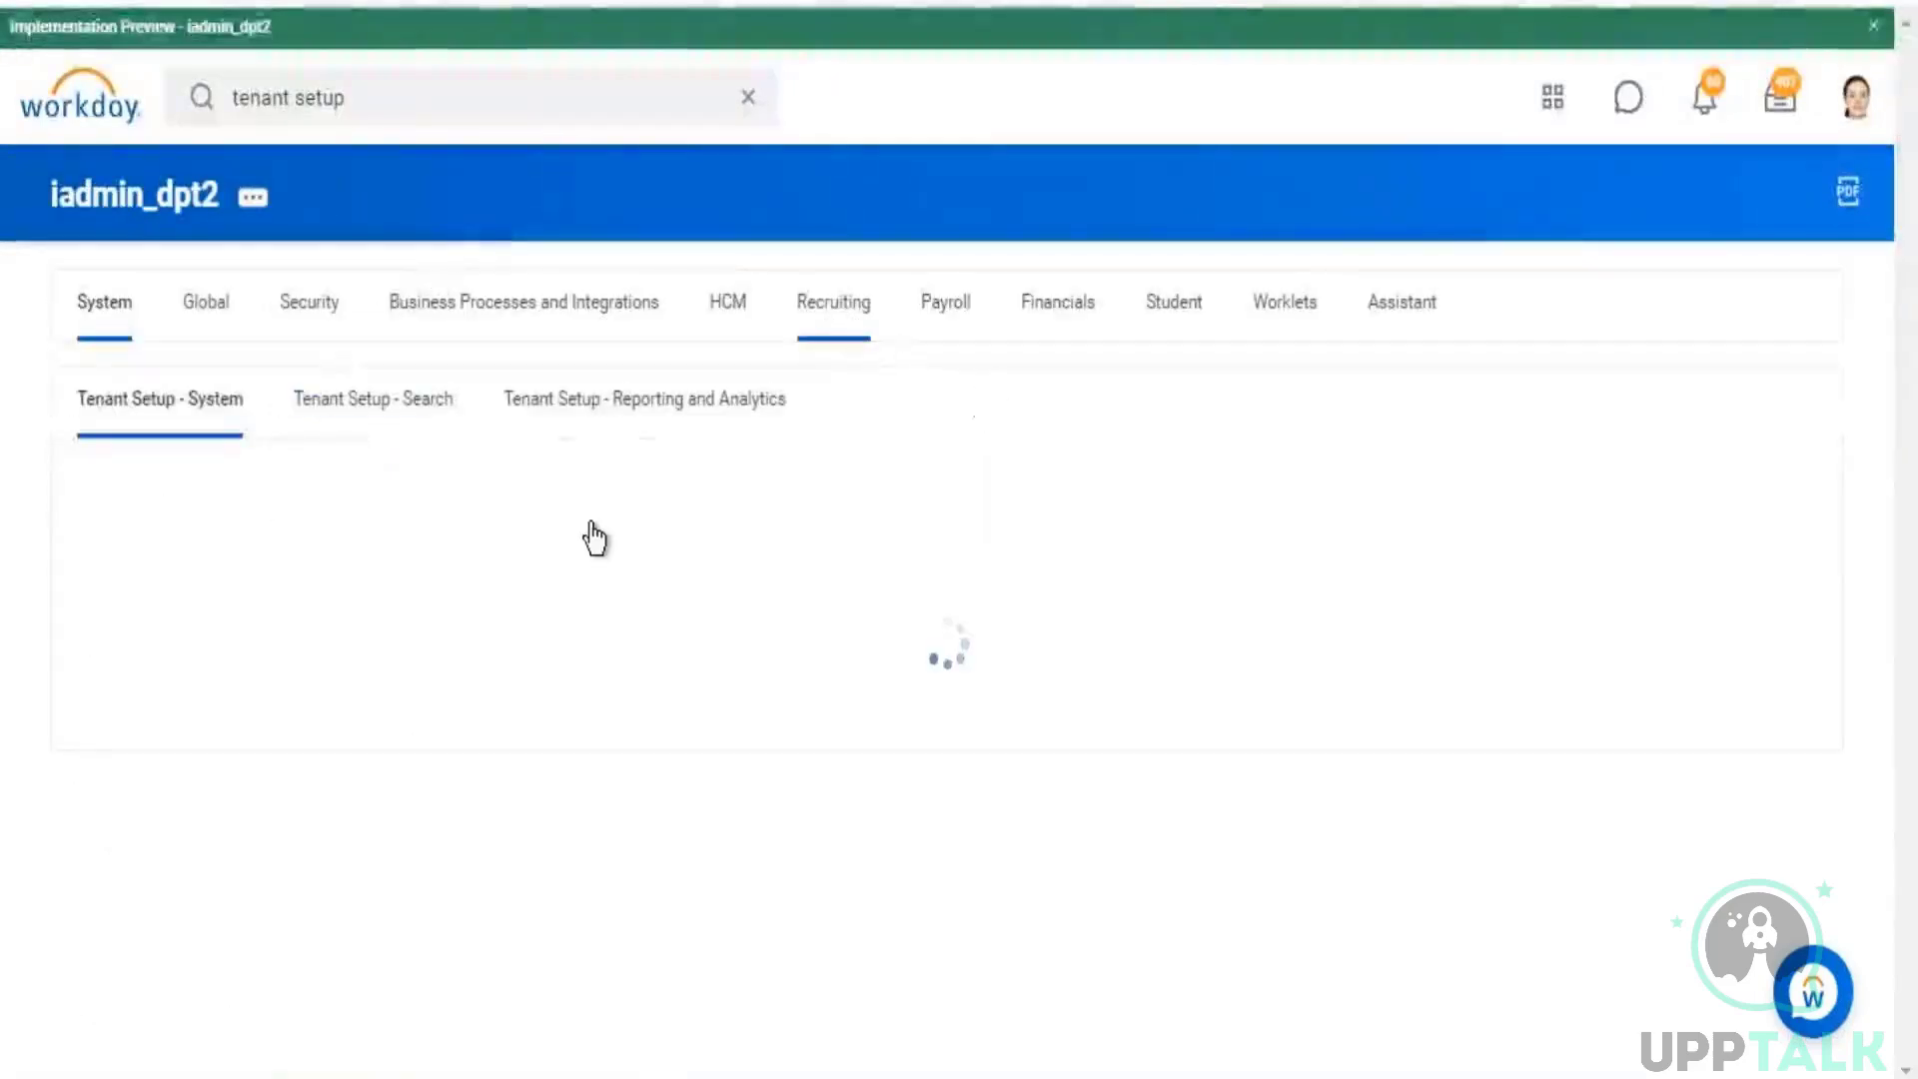
left_click(608, 411)
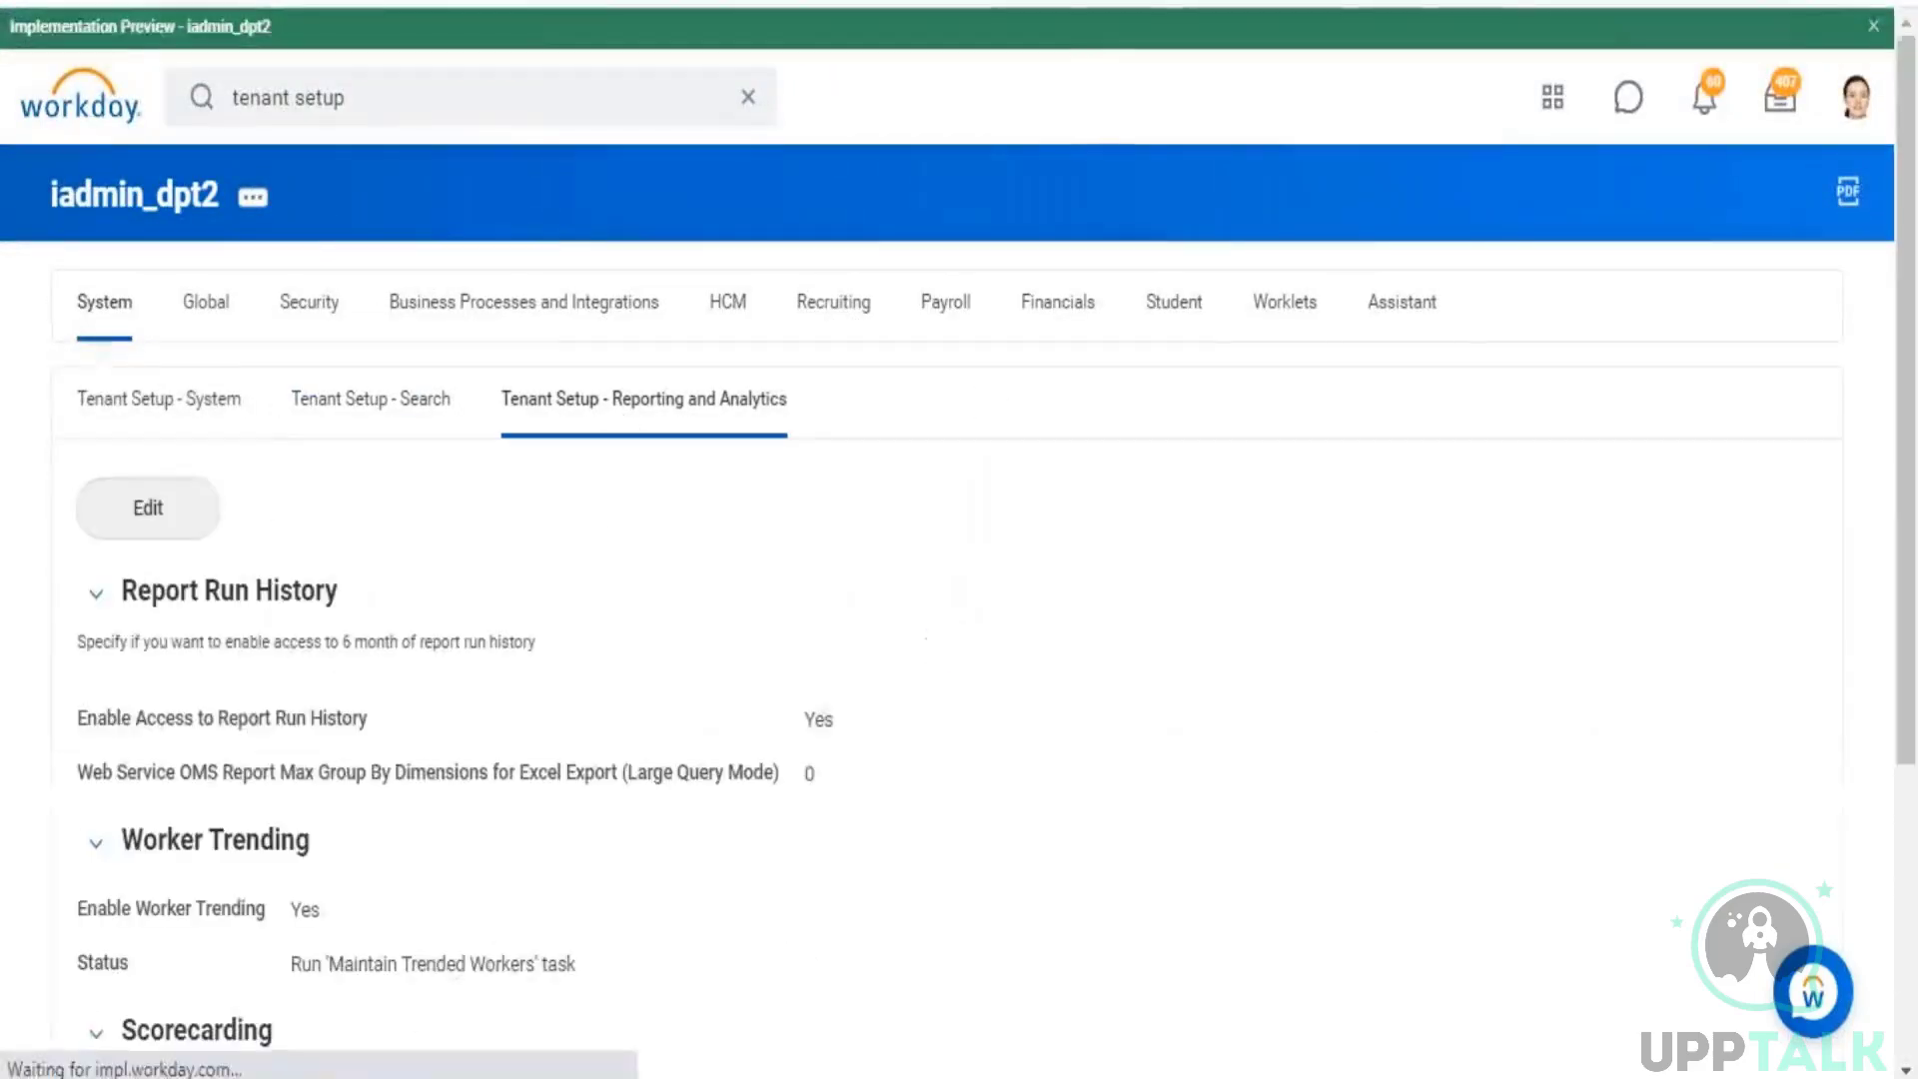
scroll(1253, 453, "down", 5)
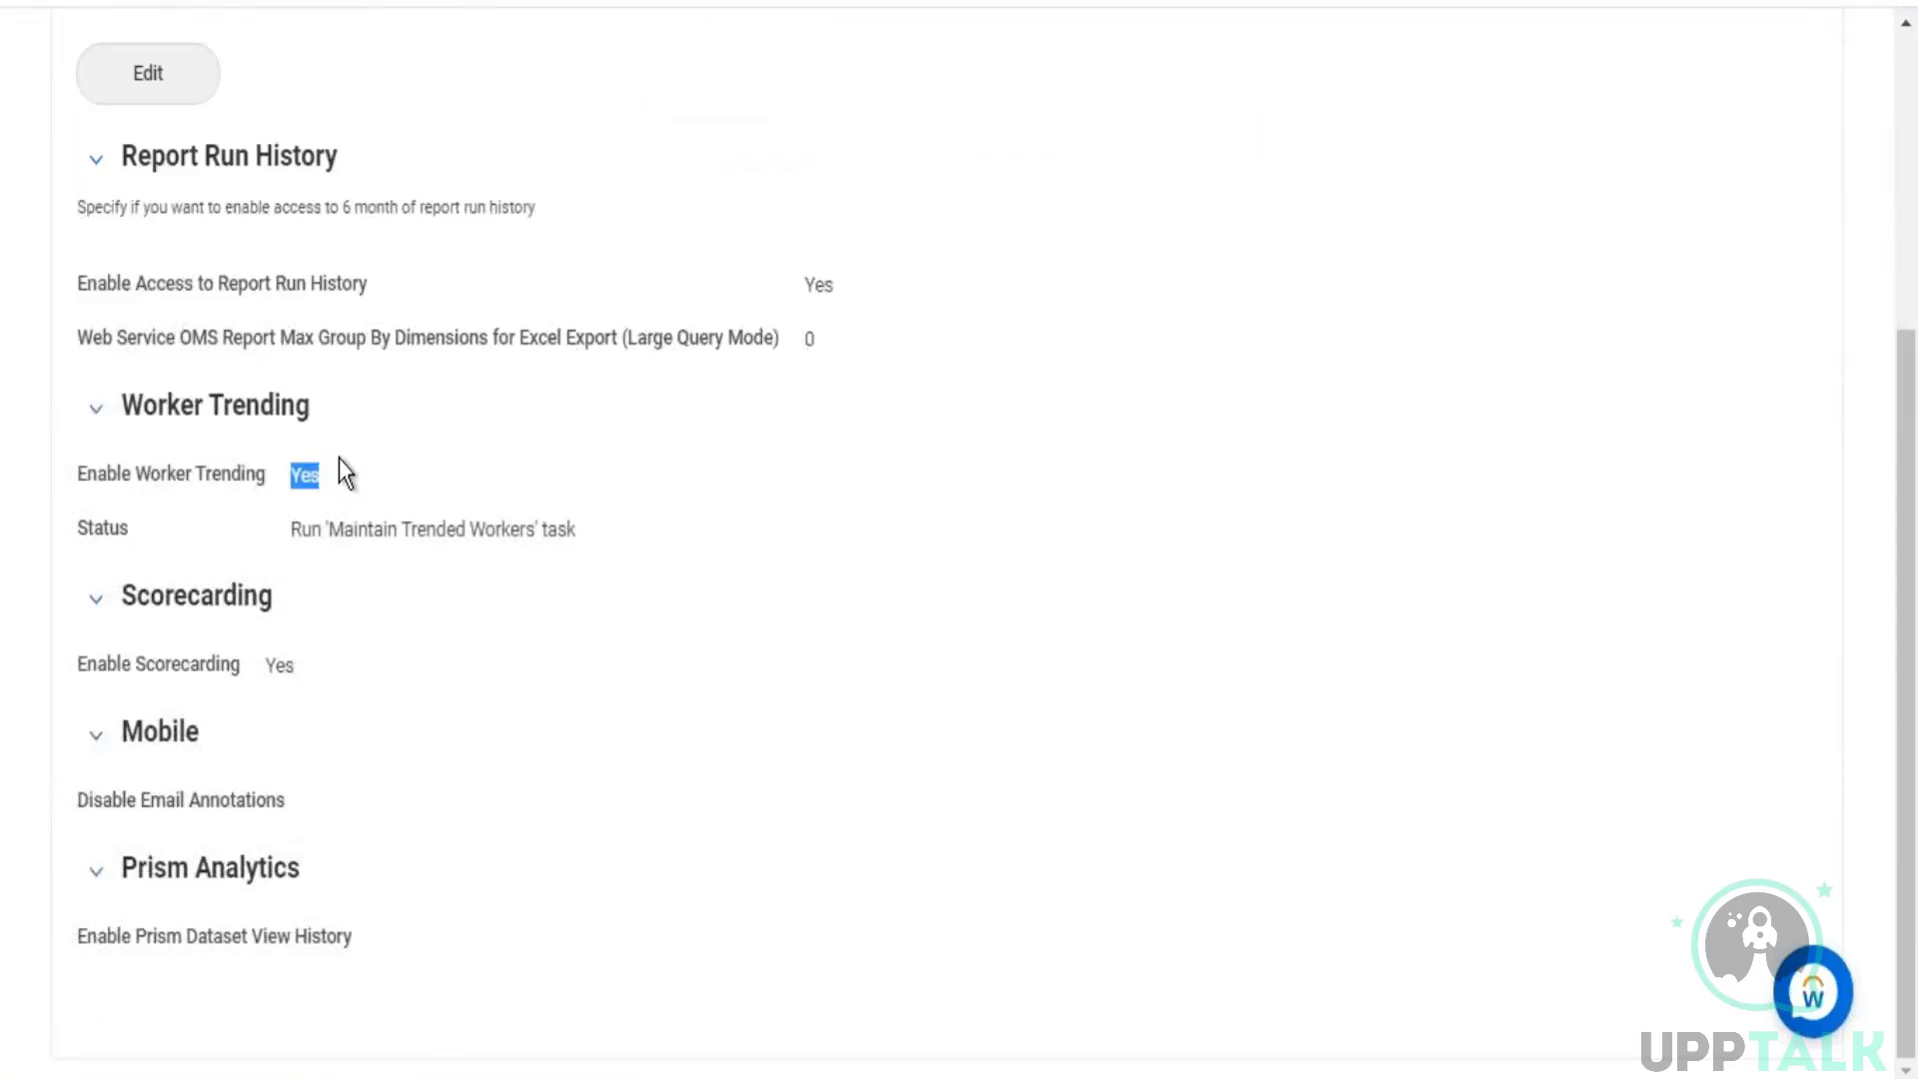
left_click(304, 473)
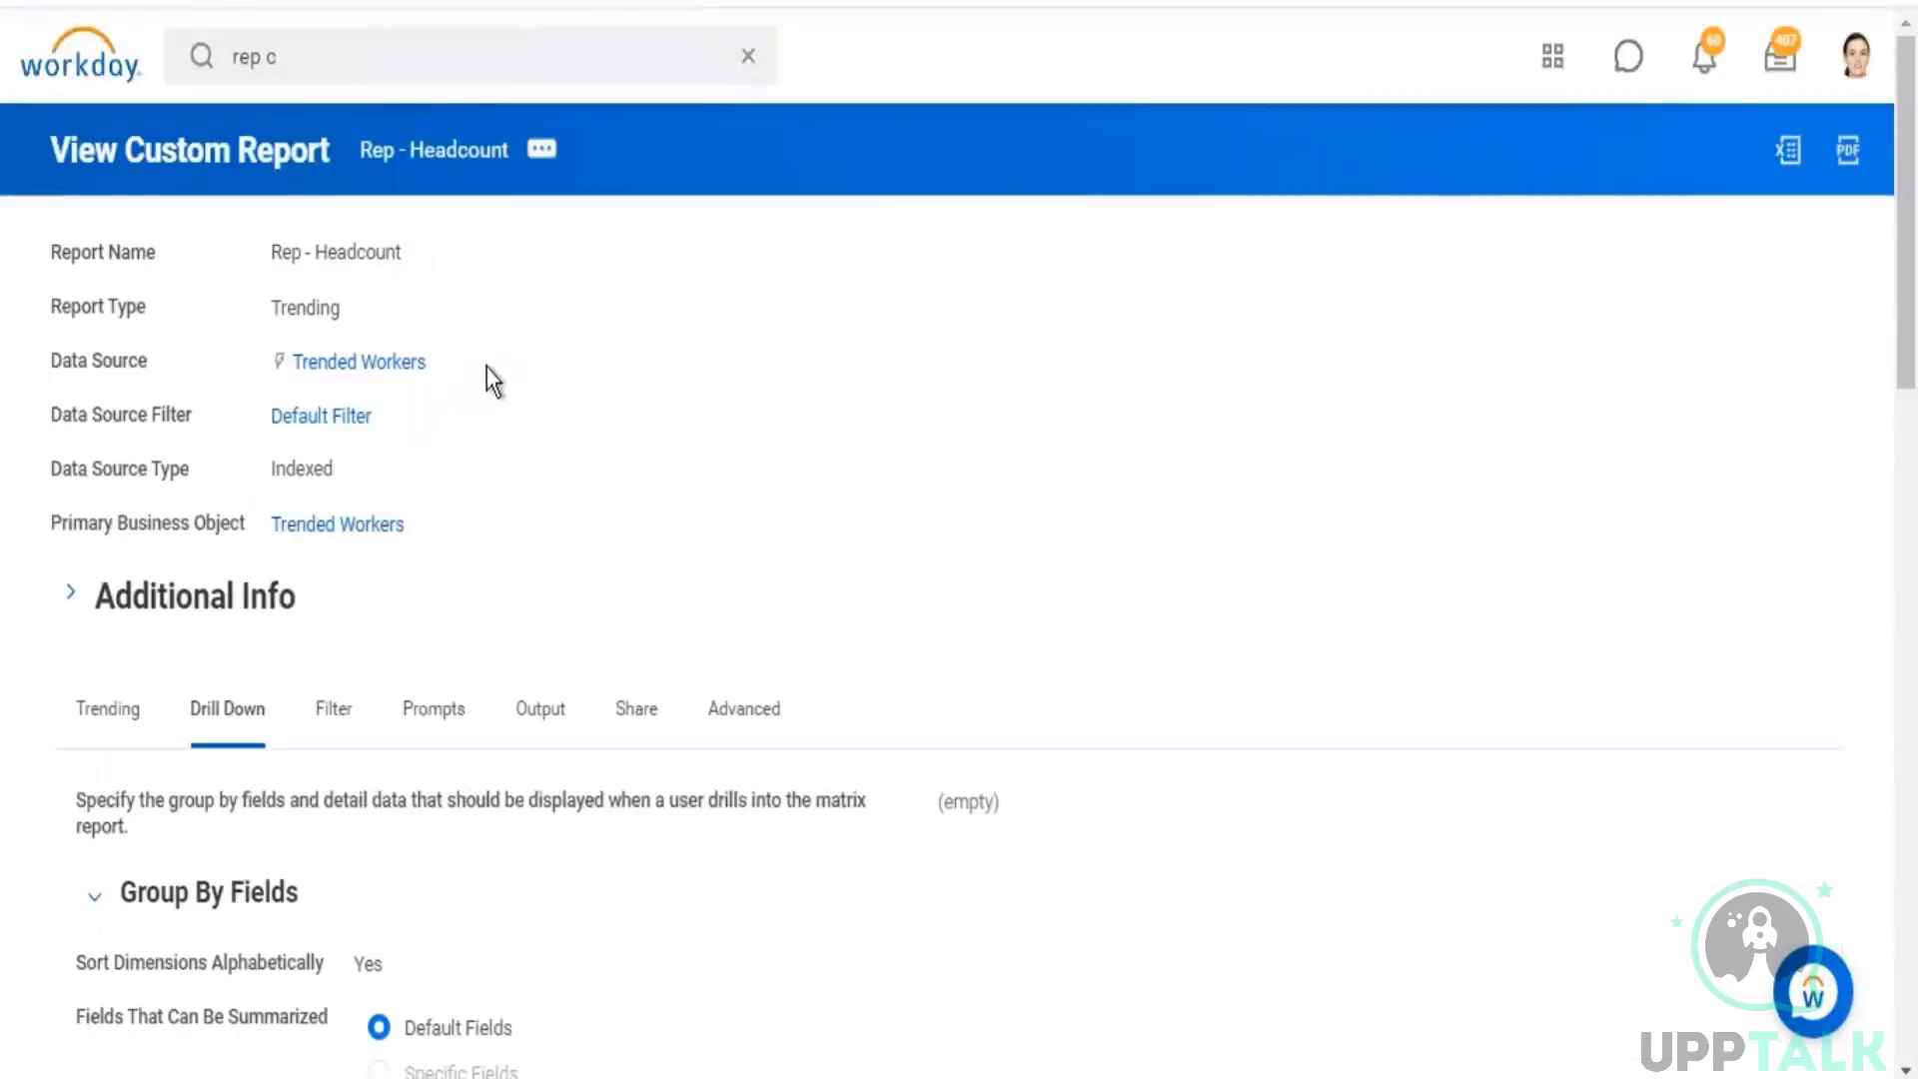
Step: Check the Rep - Headcount report's data source, and review the Enable Worker Trending setting and its status in the tenant setup
left_click_drag(488, 368, 258, 370)
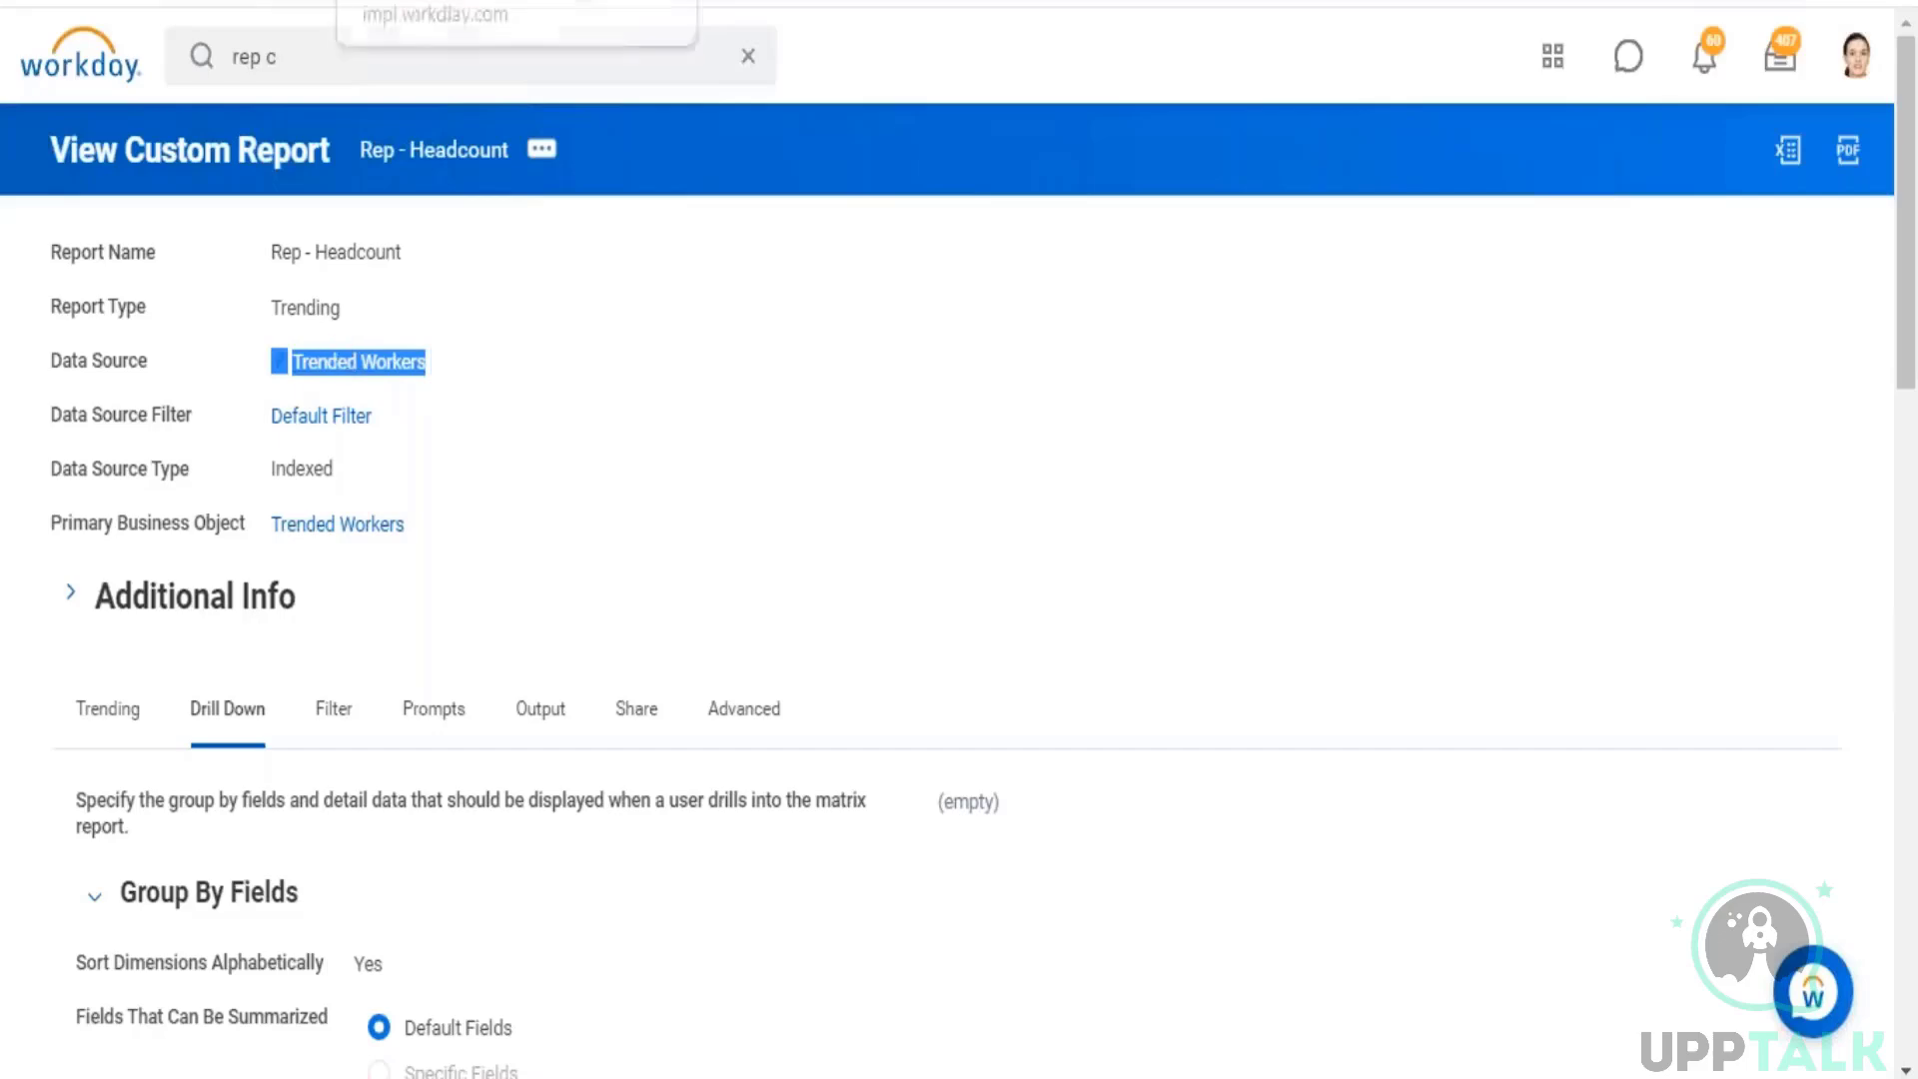
left_click(430, 2)
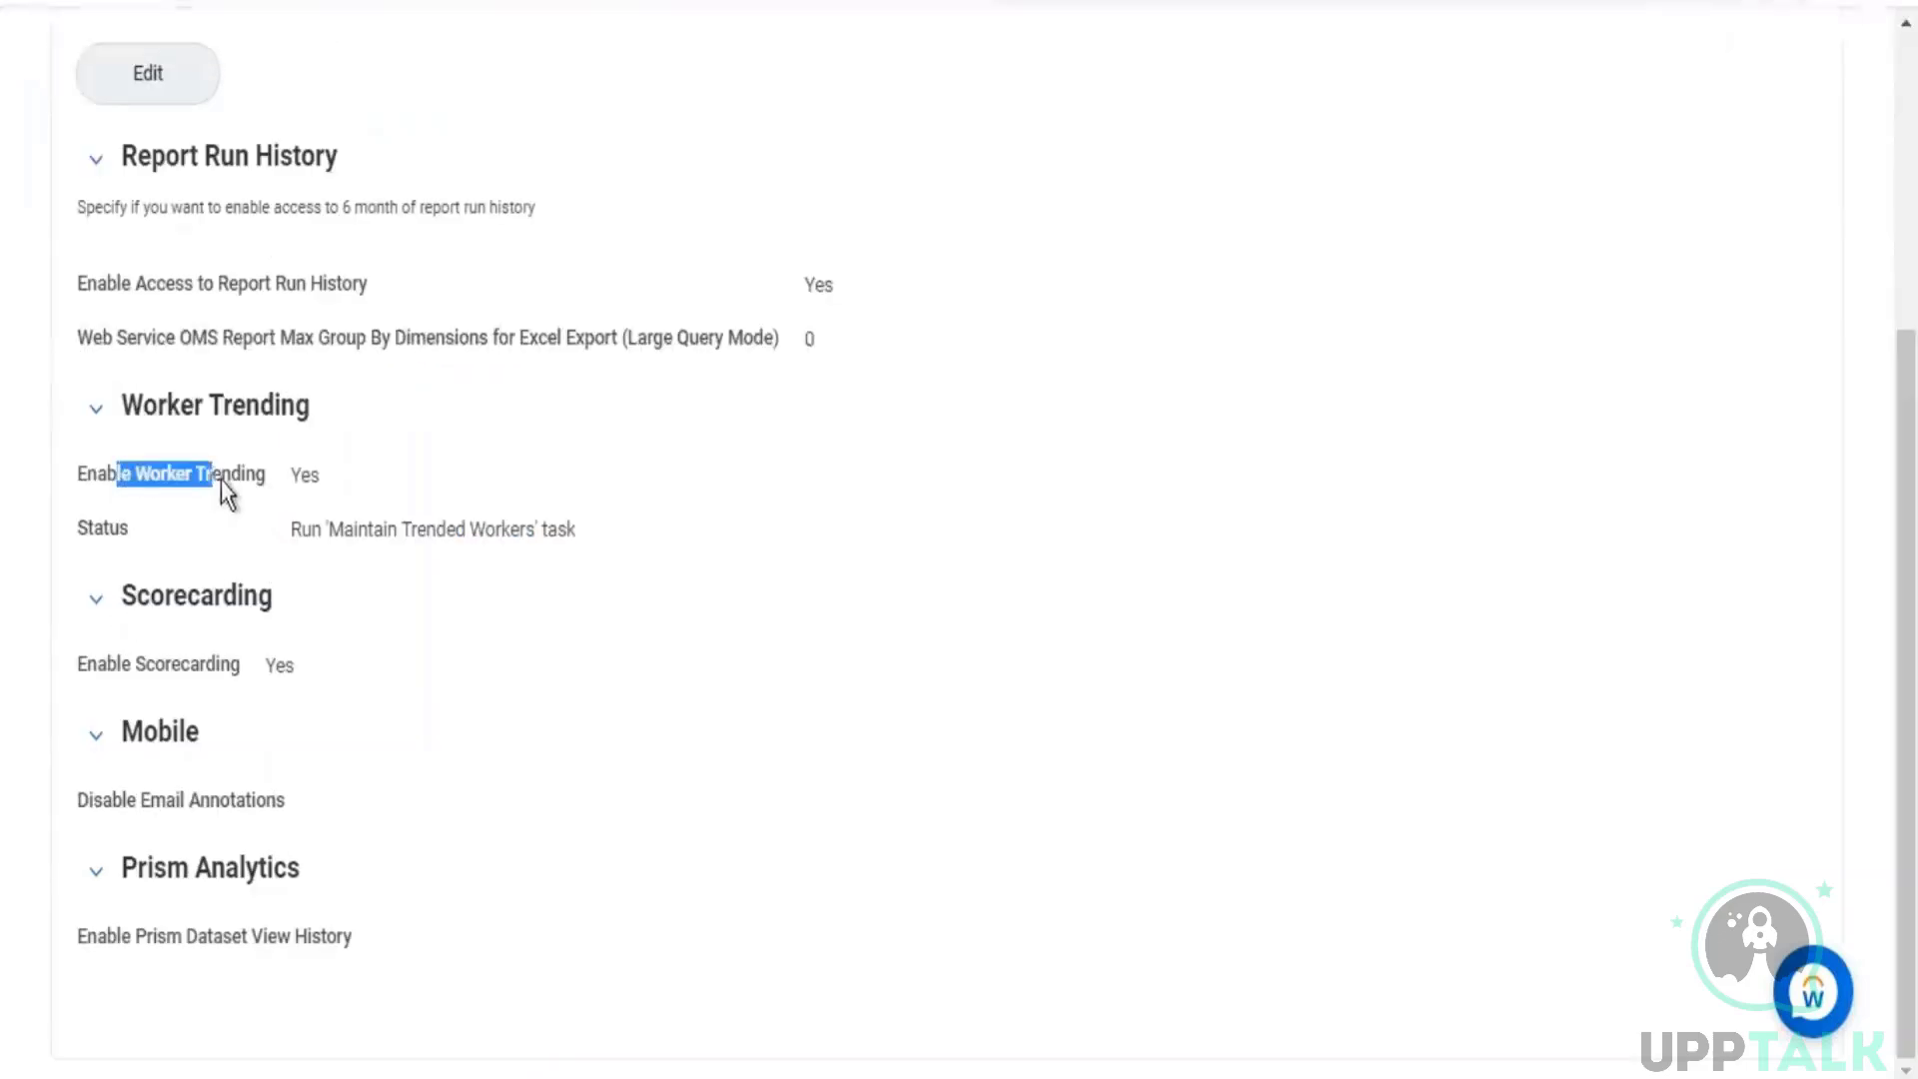
left_click_drag(219, 482, 231, 477)
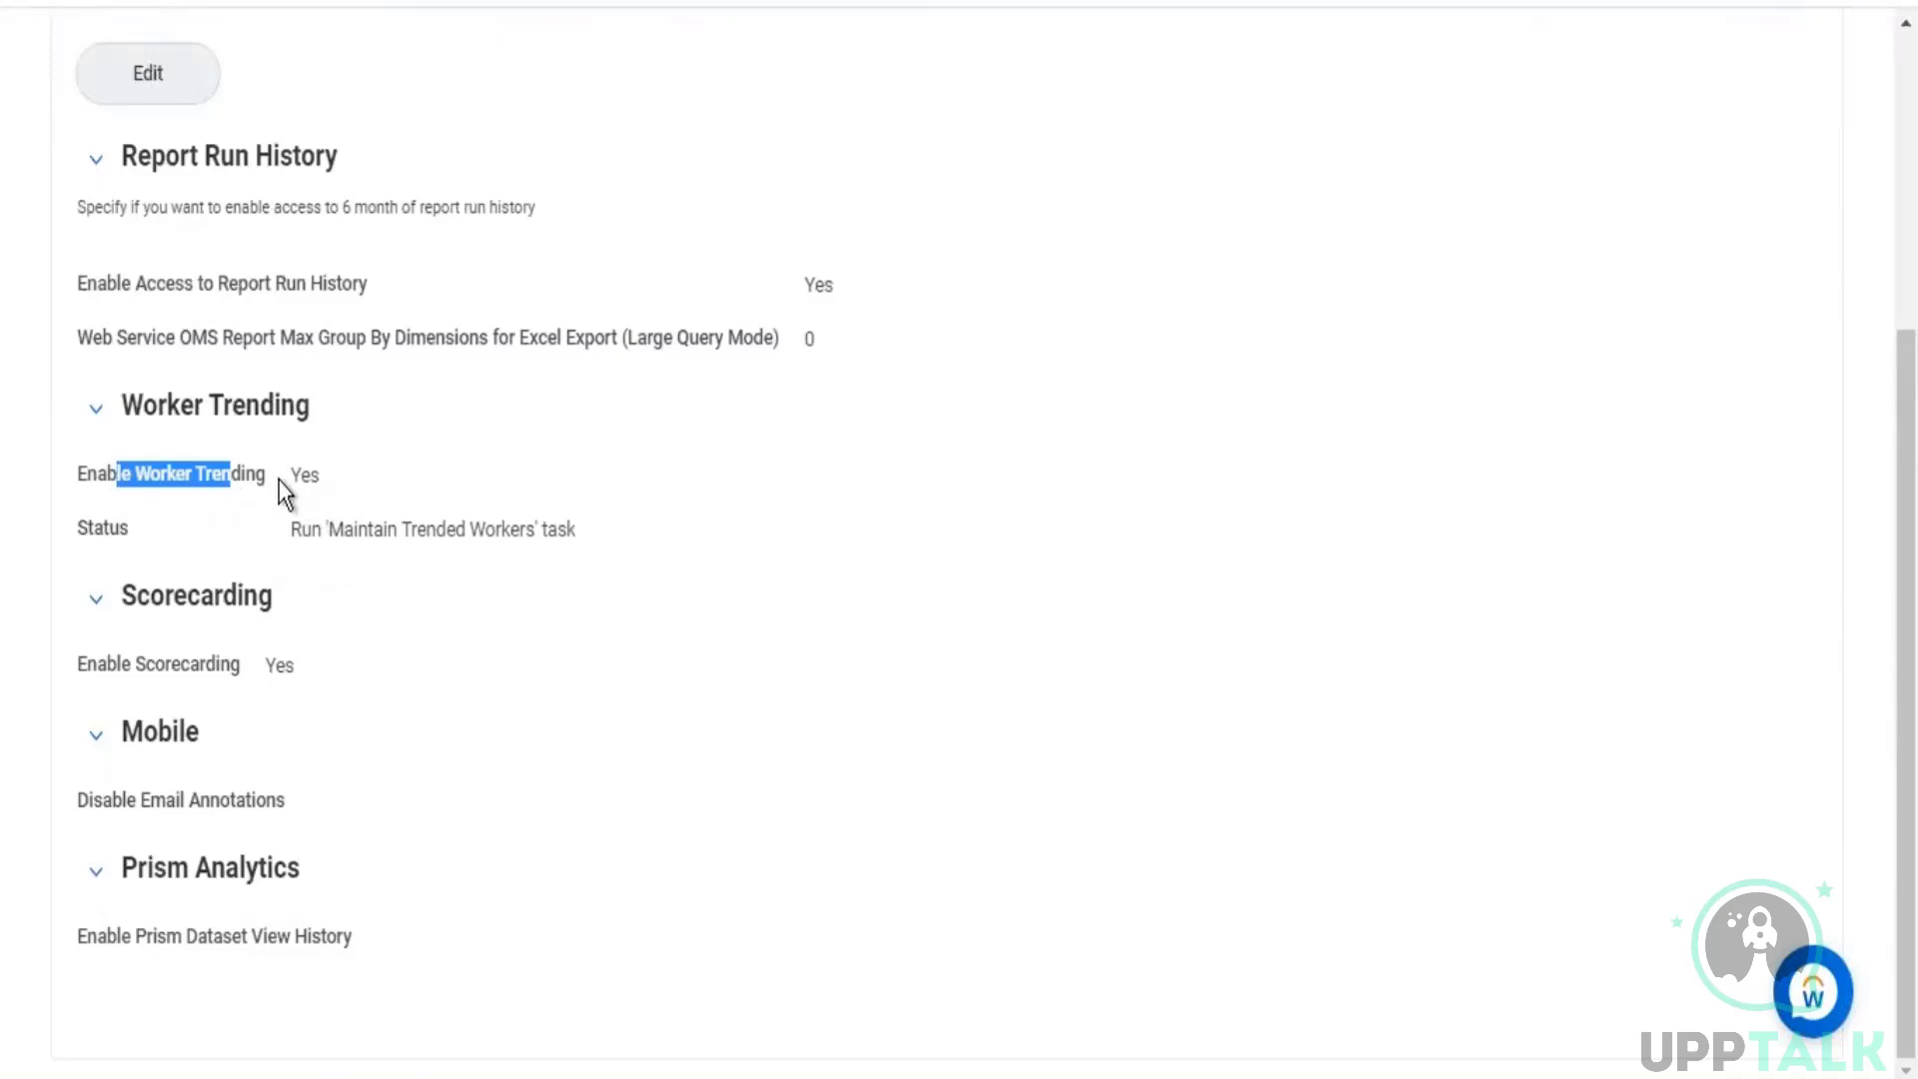
left_click_drag(292, 475, 319, 476)
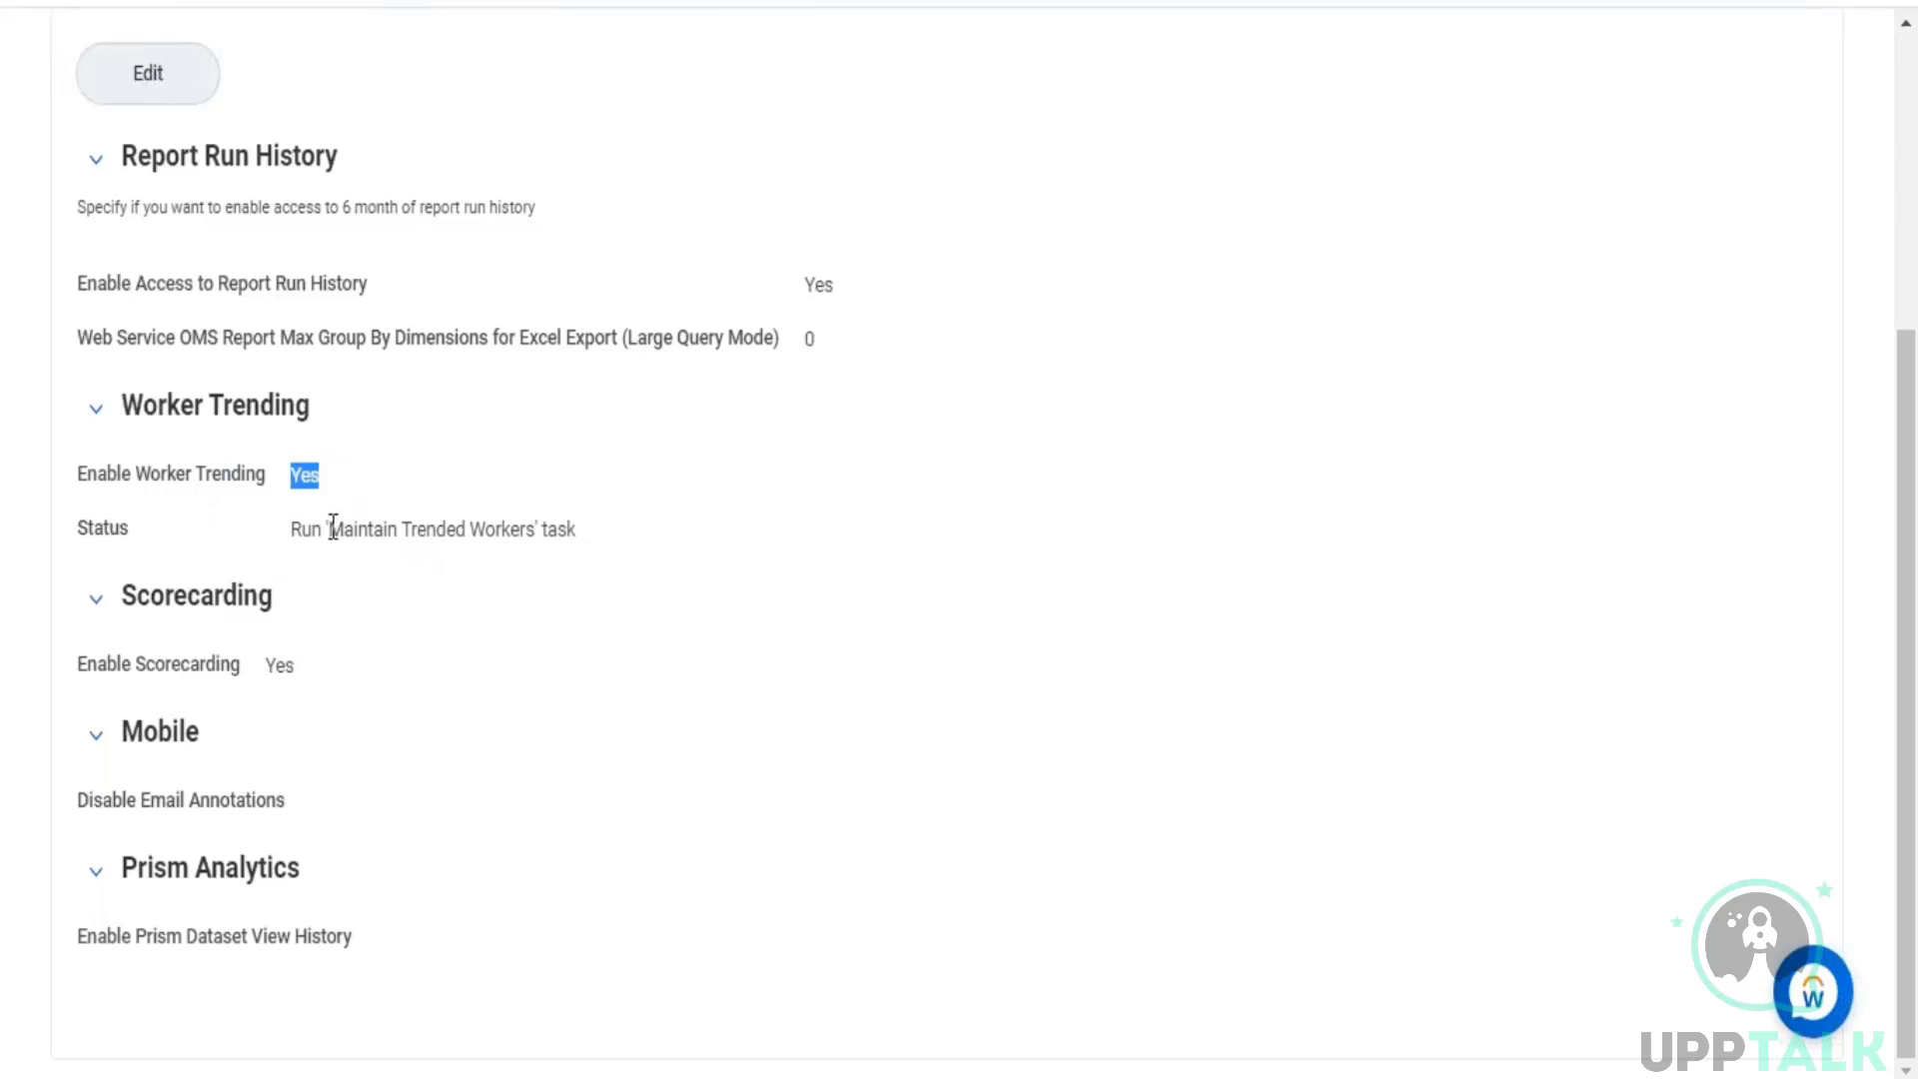
left_click_drag(329, 528, 542, 529)
key("ctrl+c")
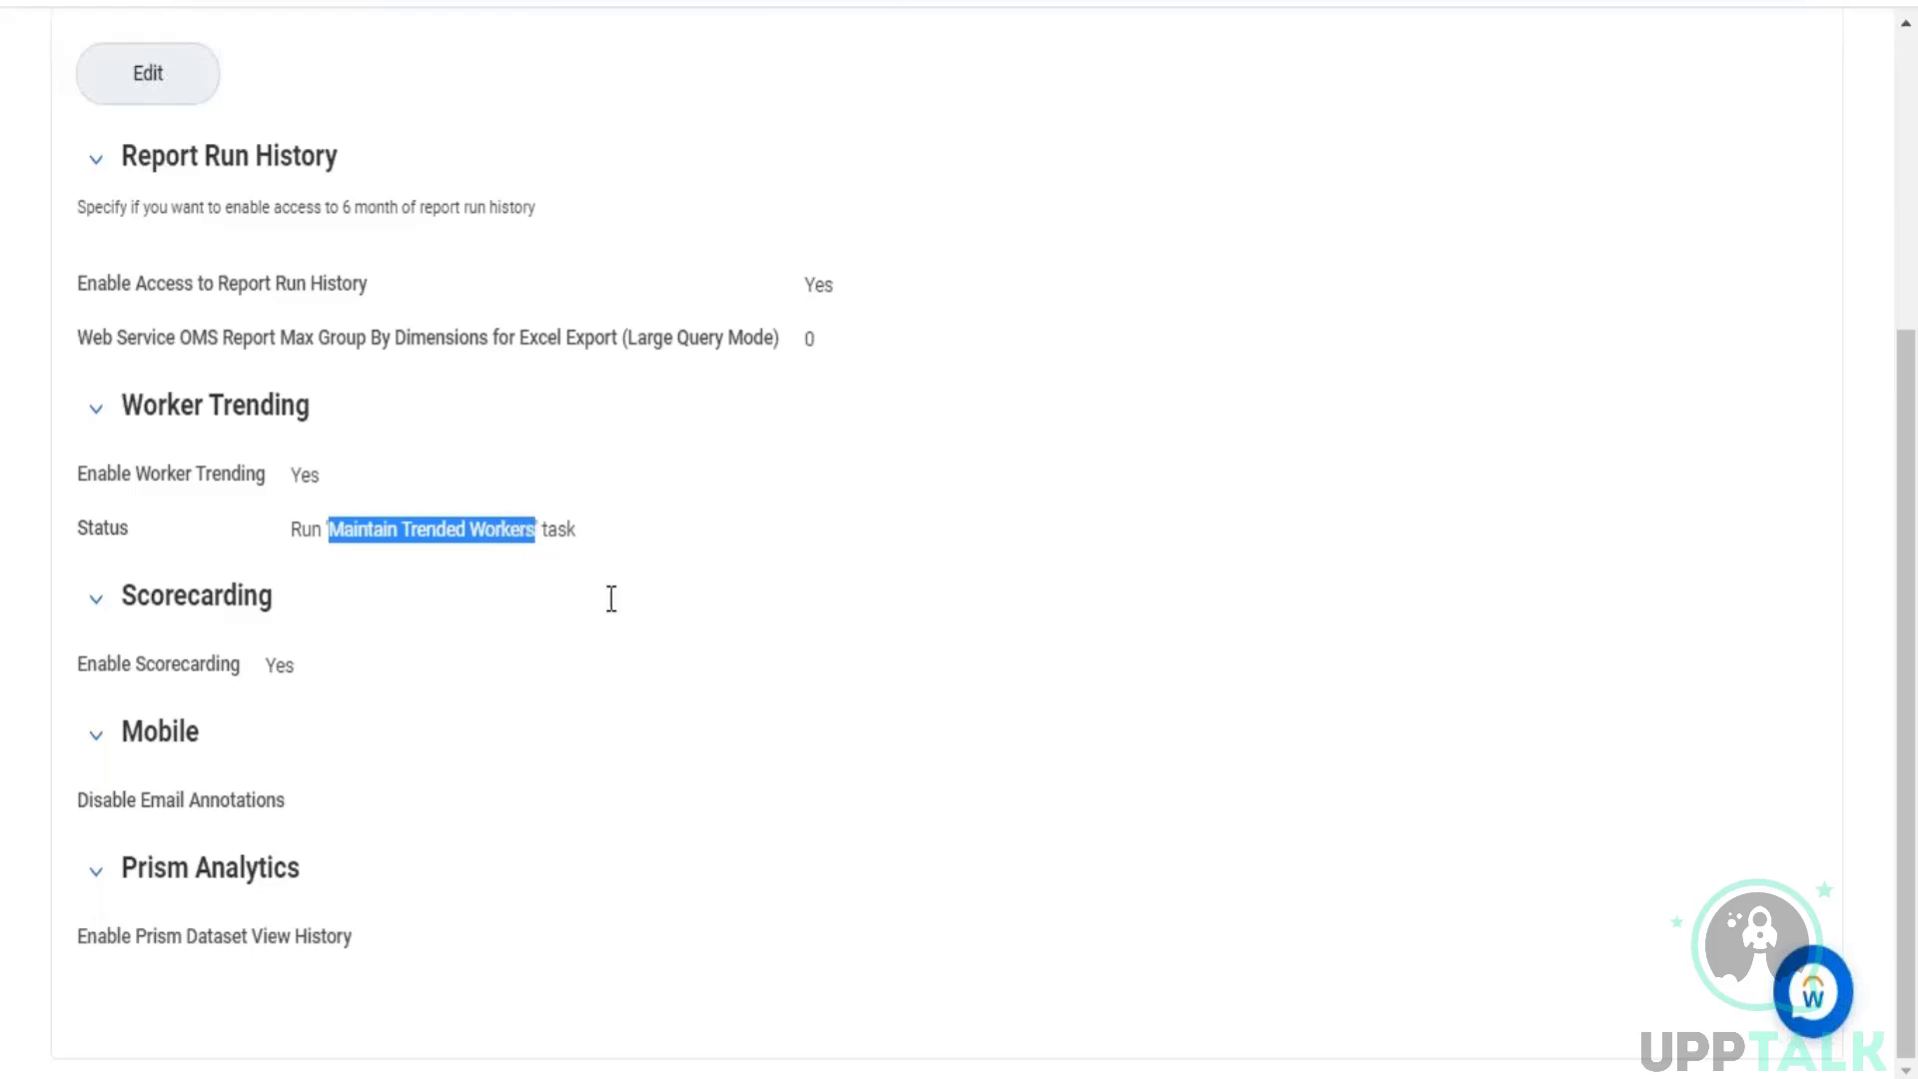
Step: Find and open the Maintain Trended Workers task
scroll(363, 156, "up", 5)
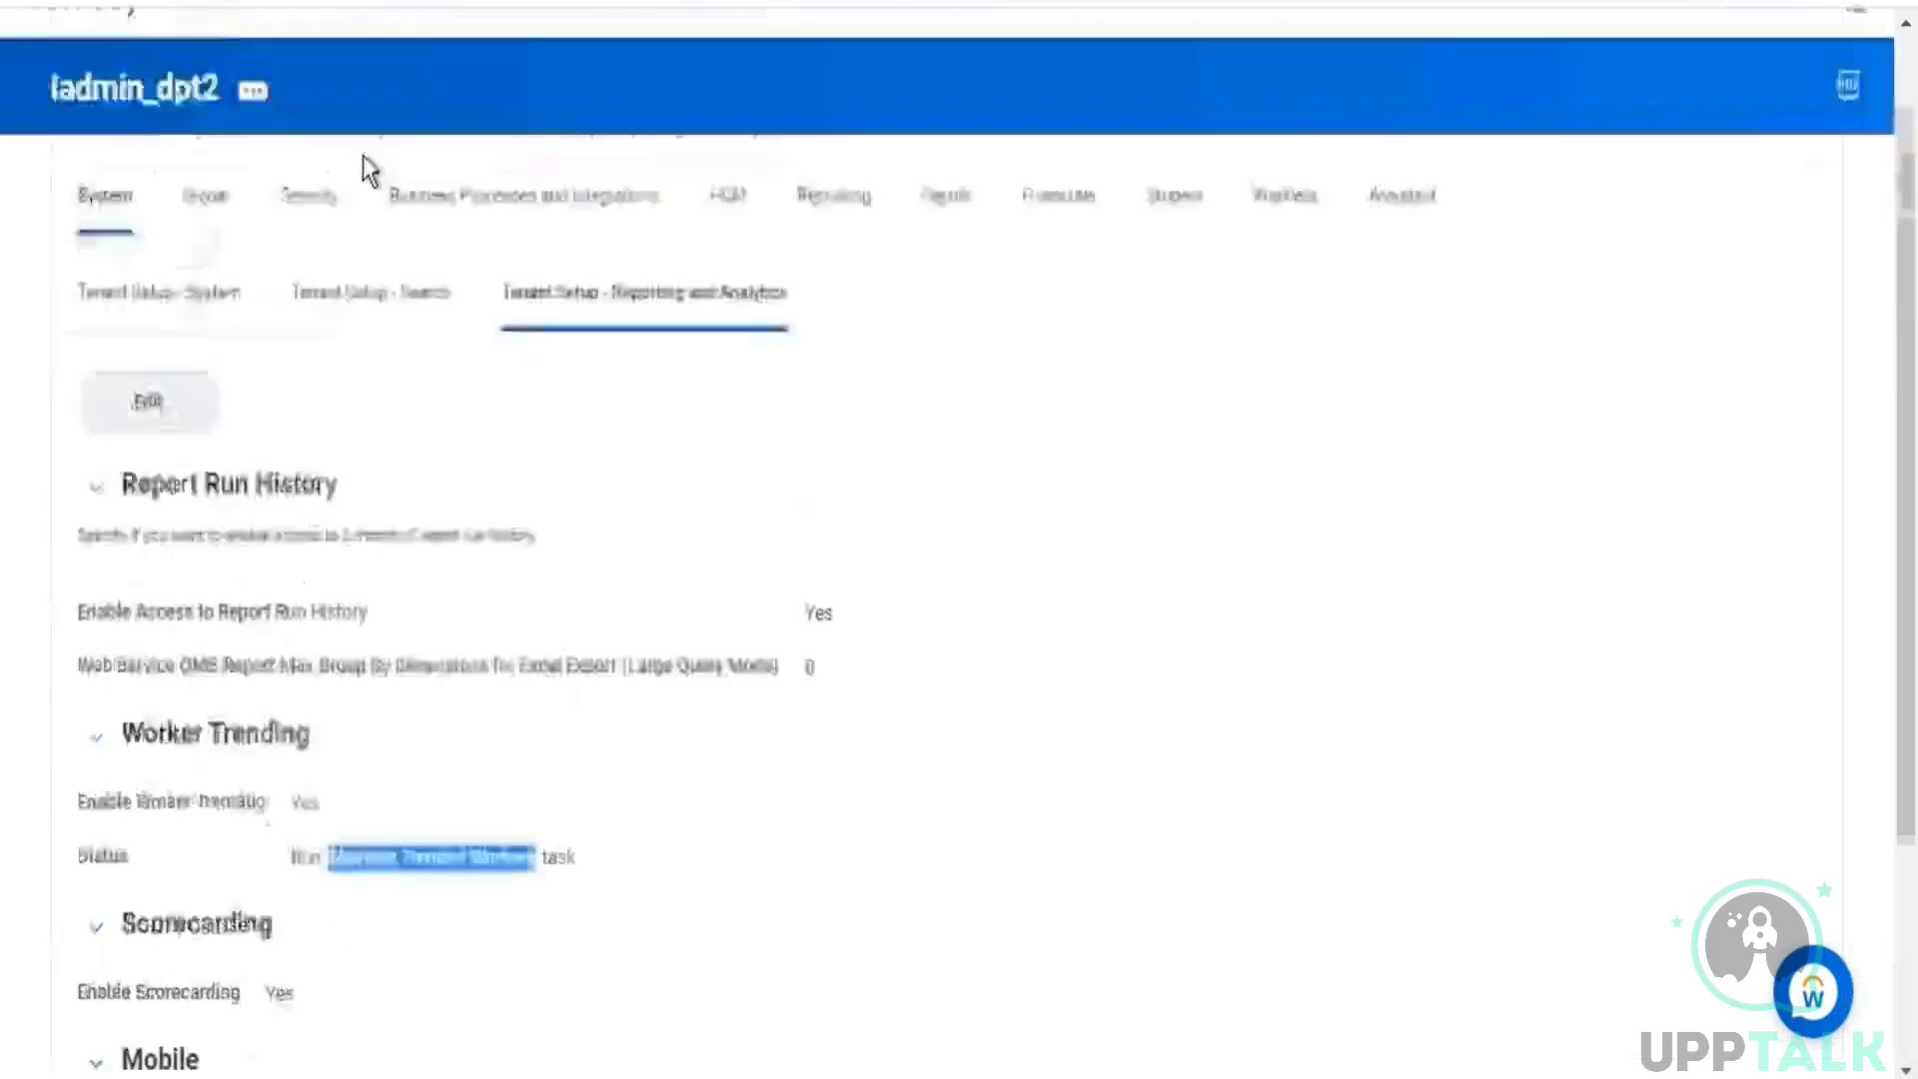
left_click(747, 97)
key("ctrl+v")
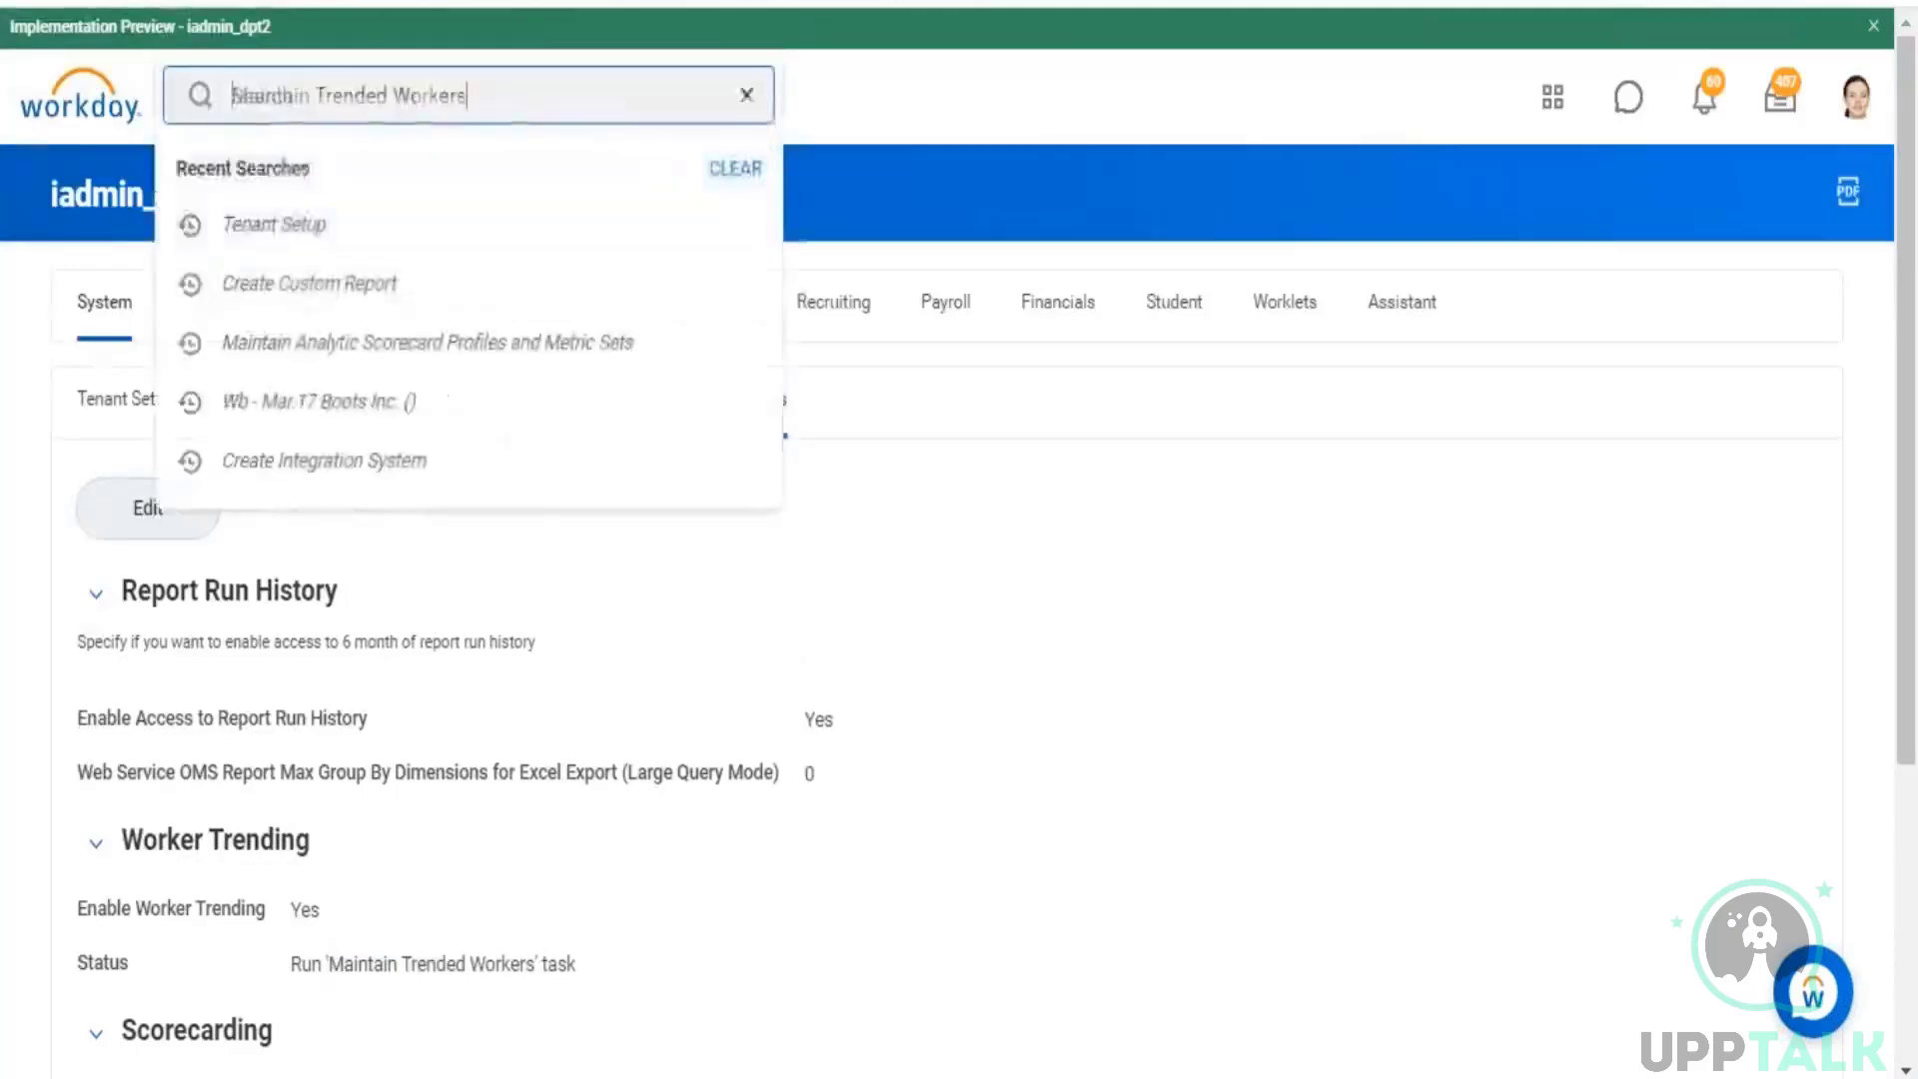
key("Return")
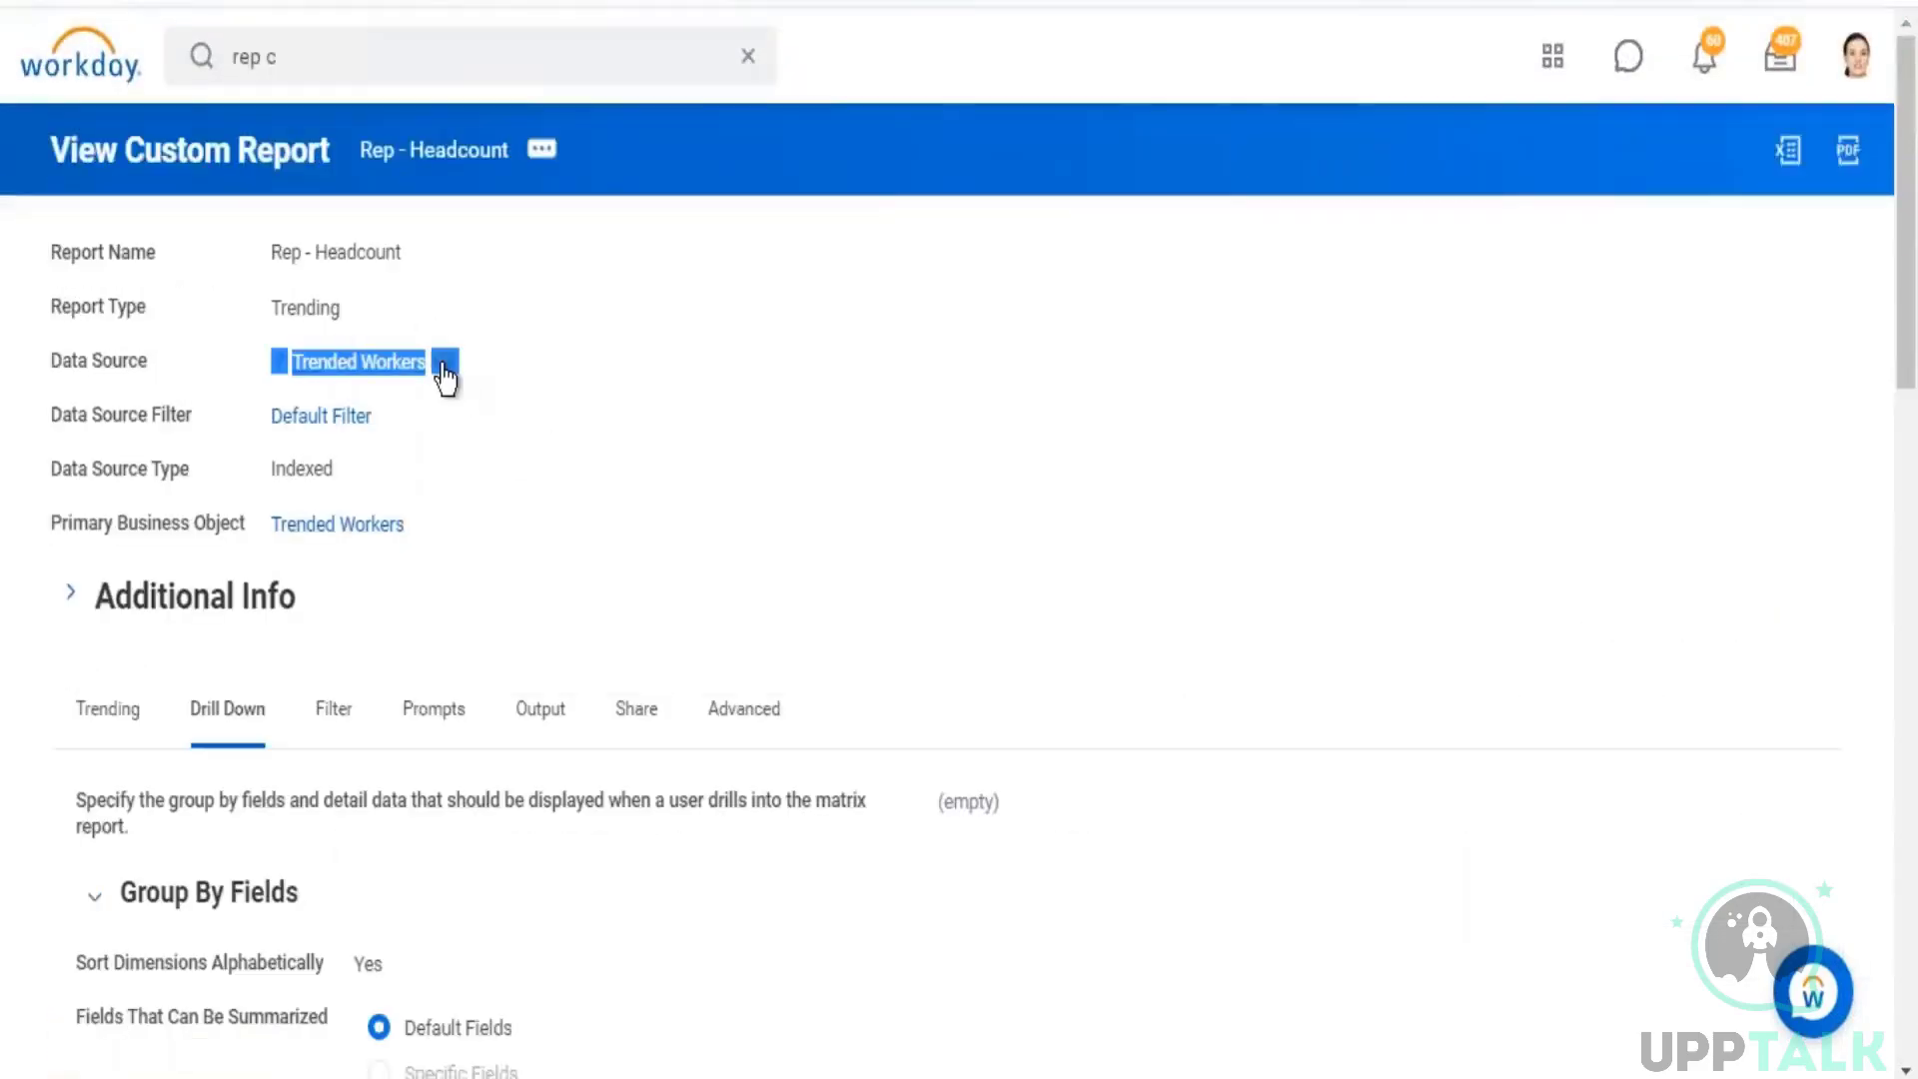
Step: Read the Trended Workers data source description in the report definition, and review the recent run history in Maintain Trended Workers
left_click(441, 369)
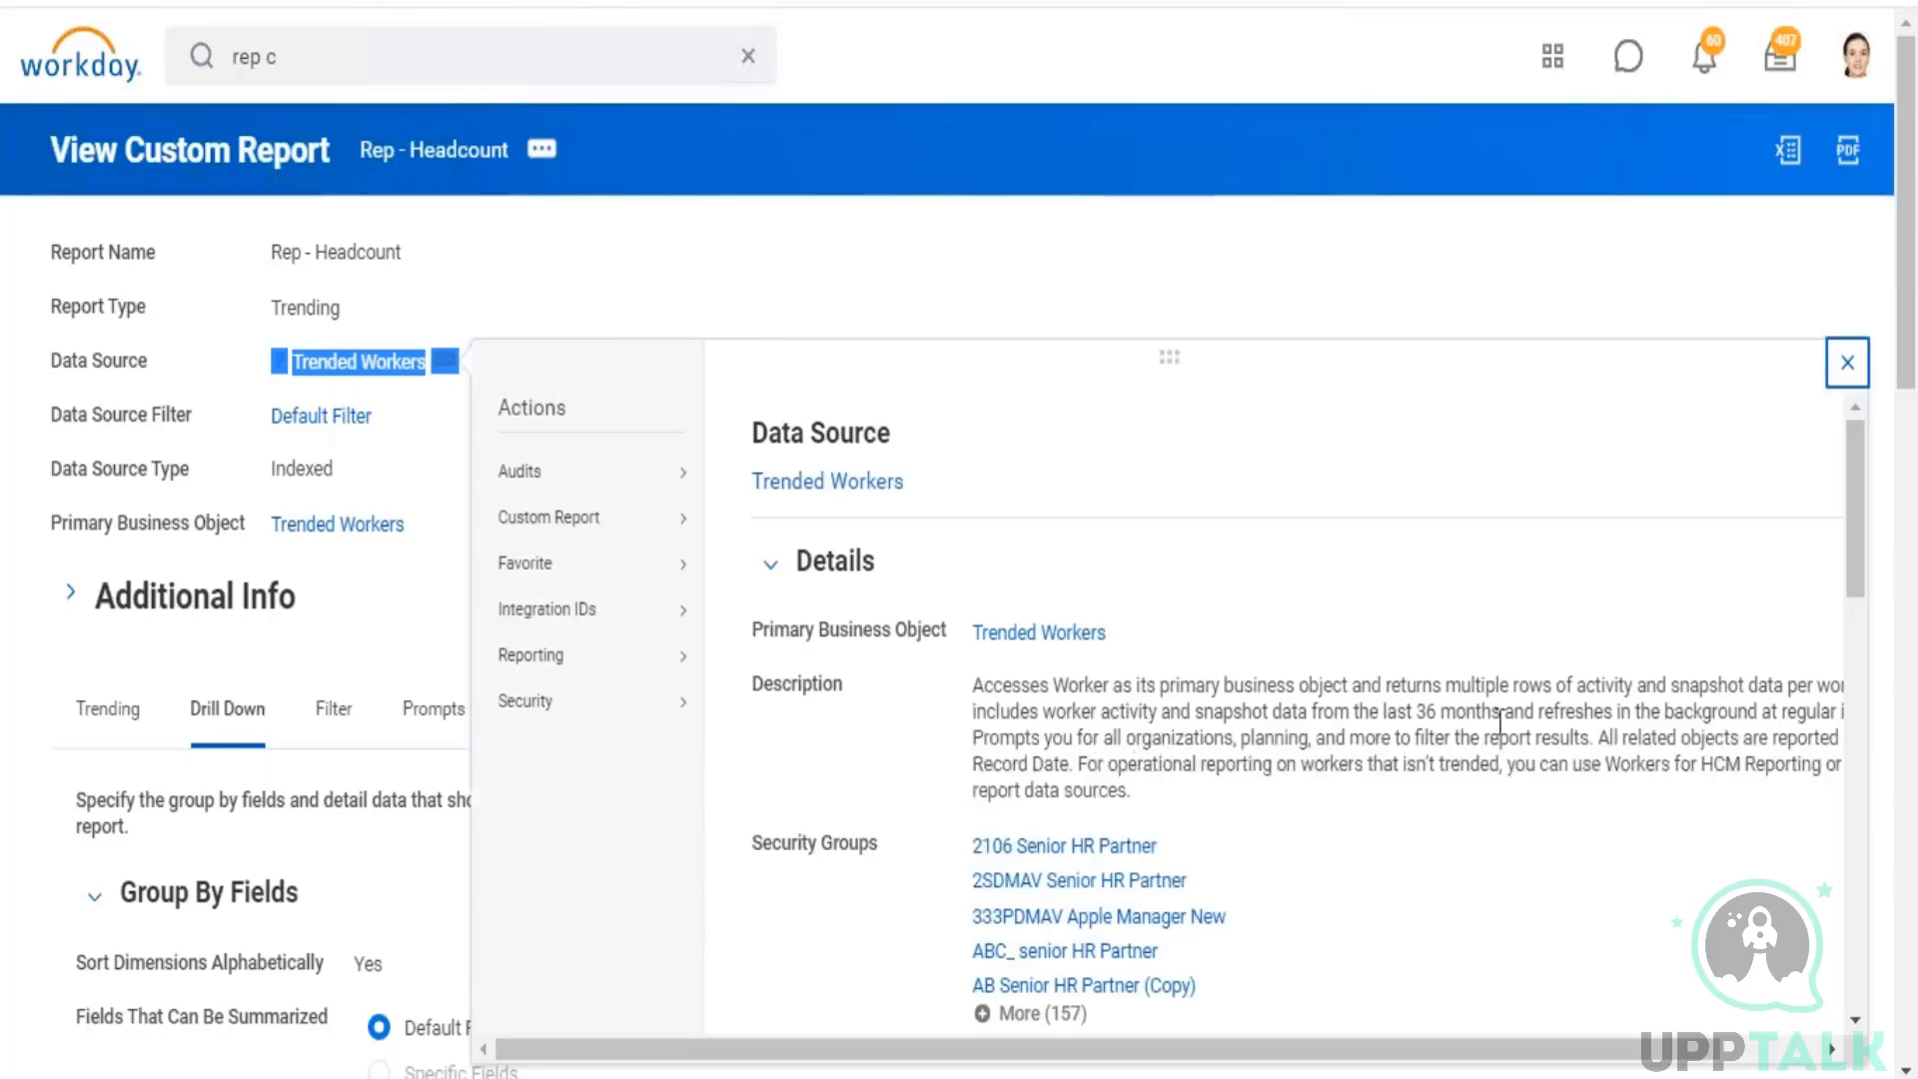
left_click_drag(1524, 712, 1799, 712)
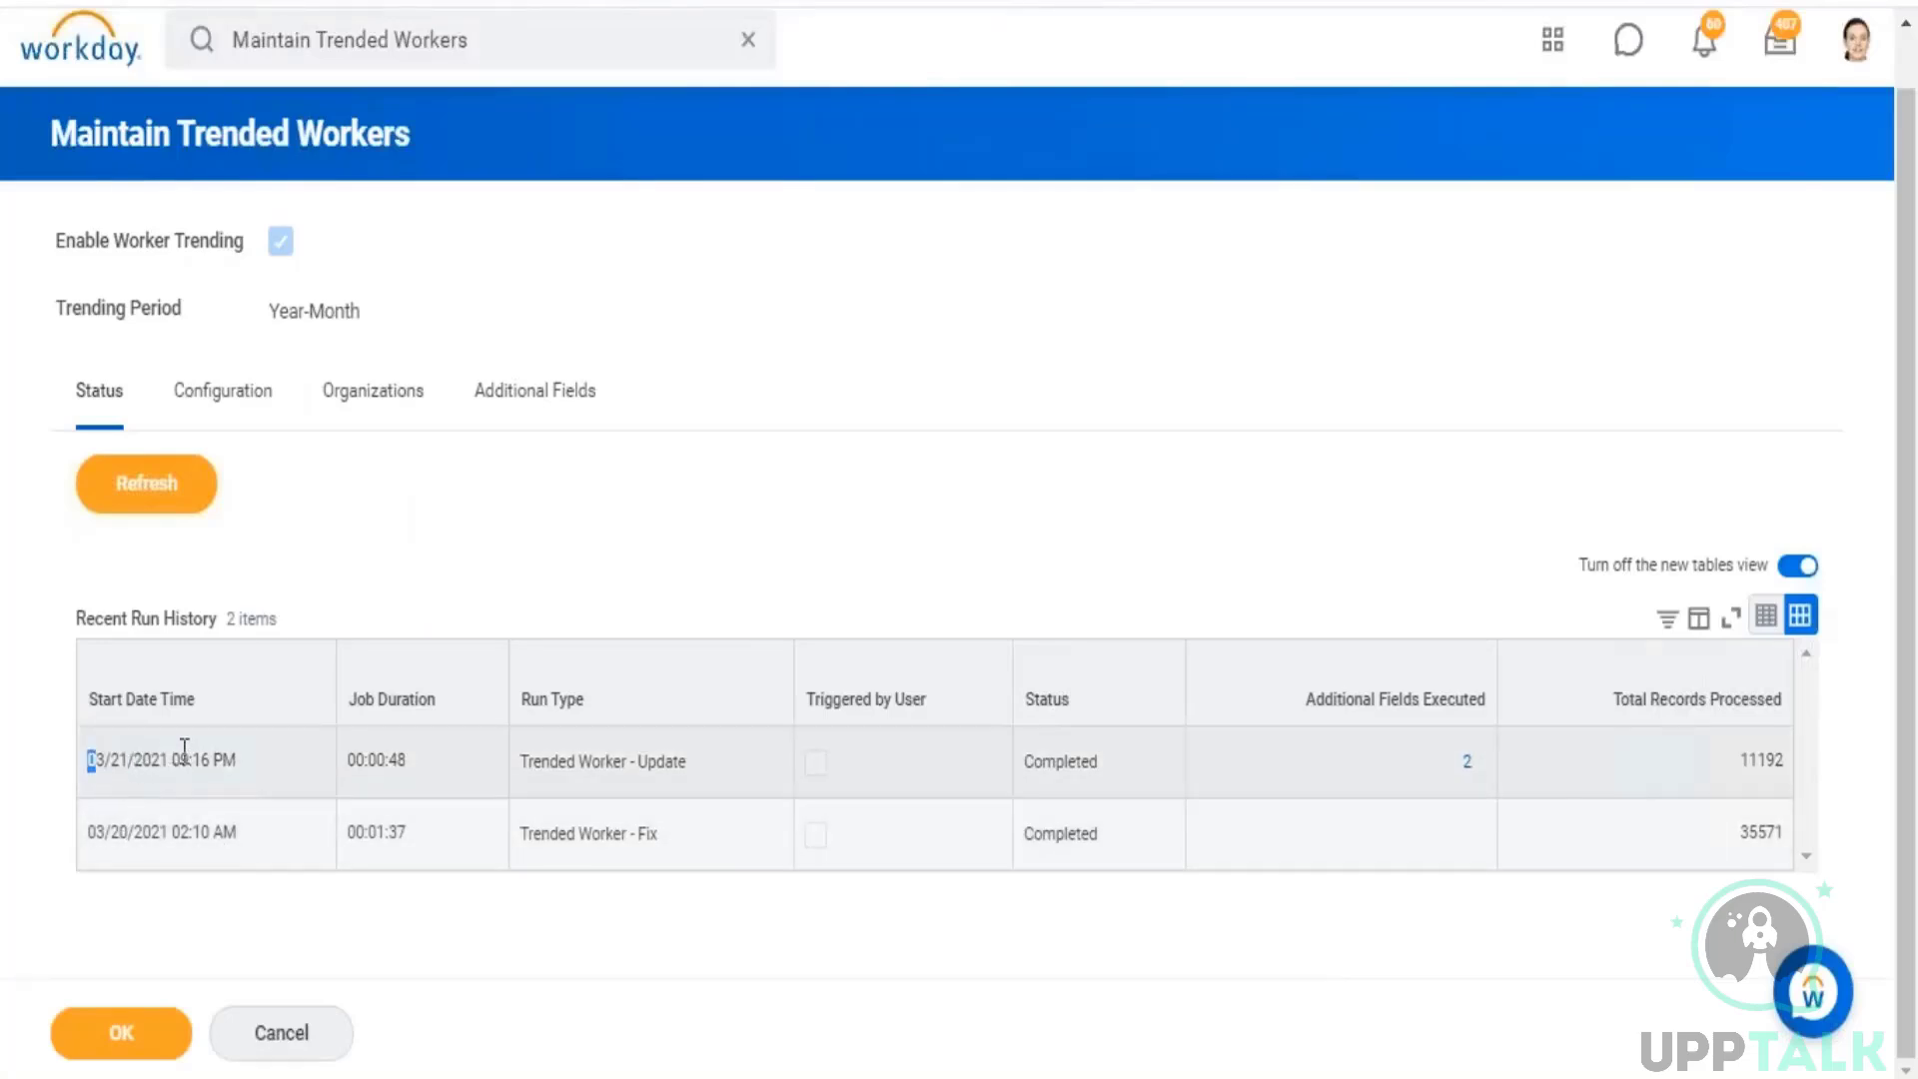
left_click_drag(92, 759, 193, 760)
left_click_drag(1744, 762, 1785, 759)
left_click_drag(110, 831, 176, 831)
left_click_drag(176, 831, 1855, 852)
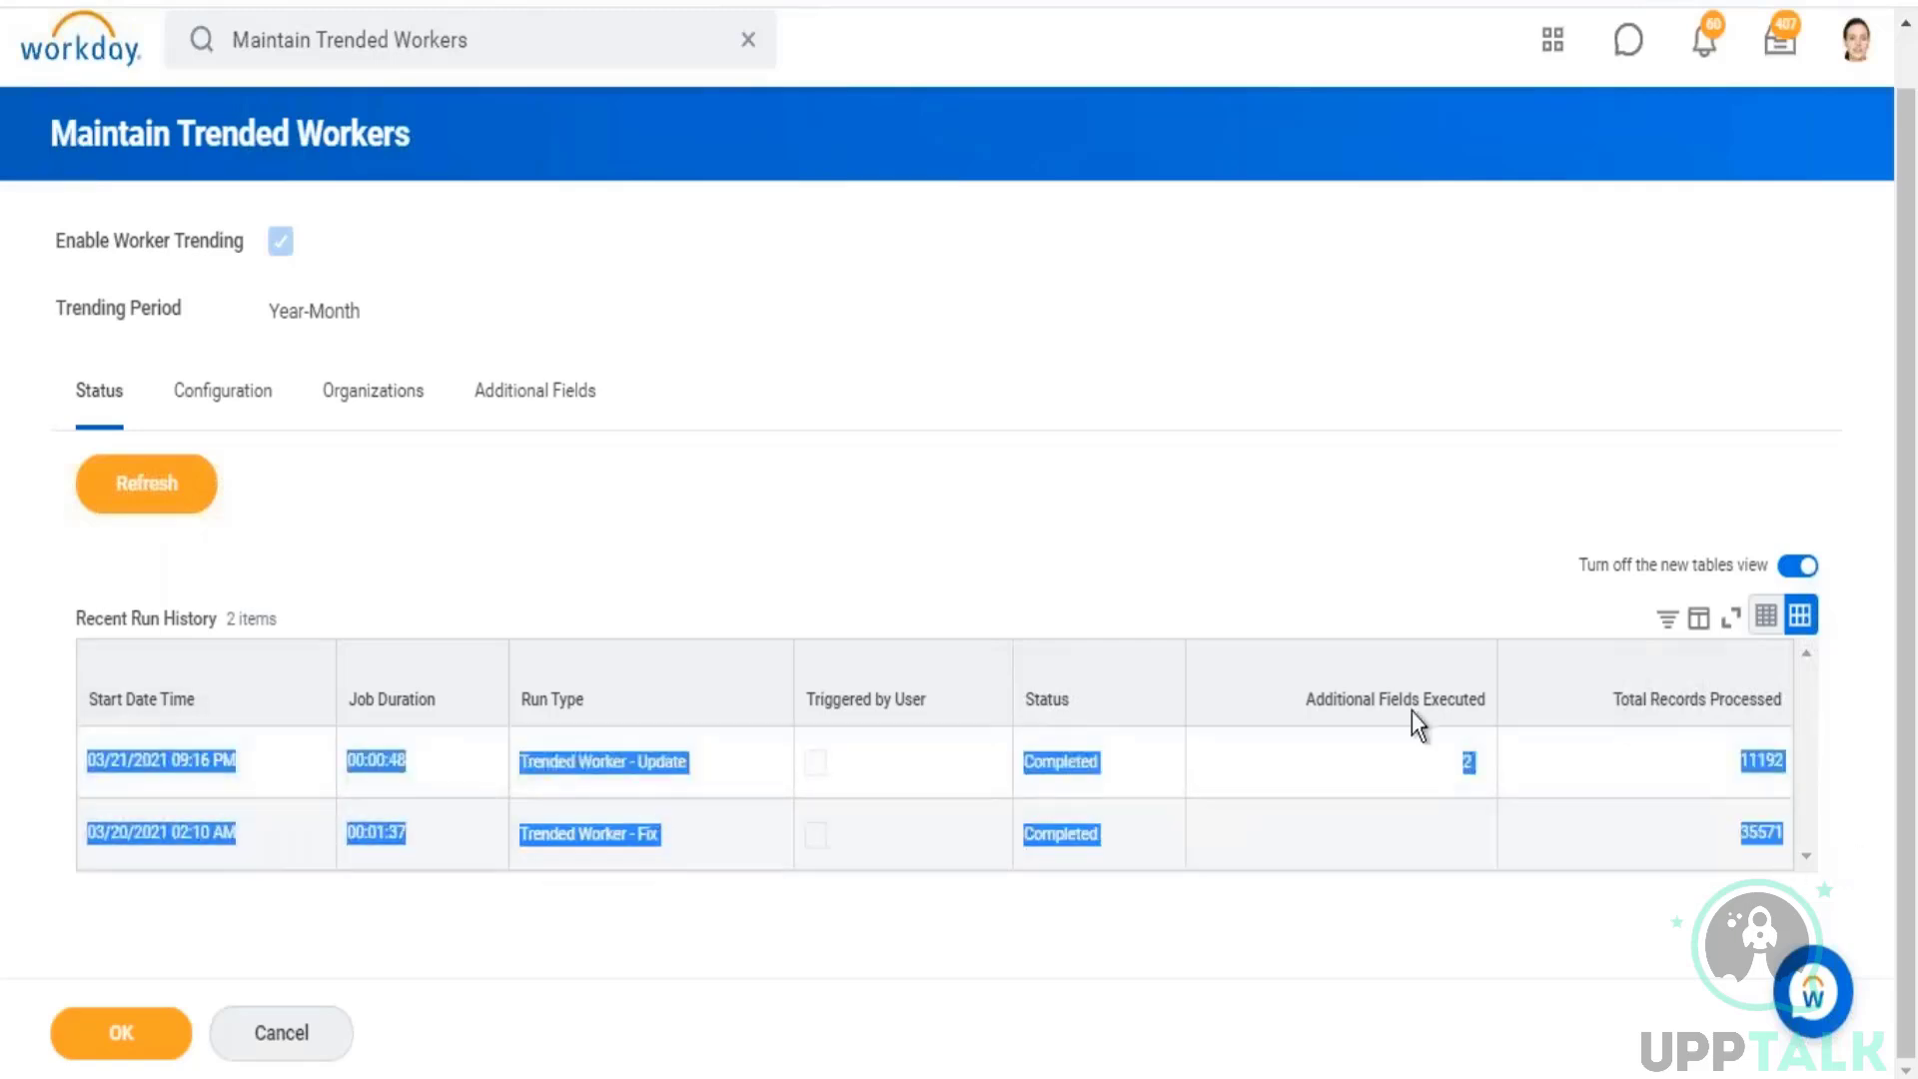
left_click(1249, 508)
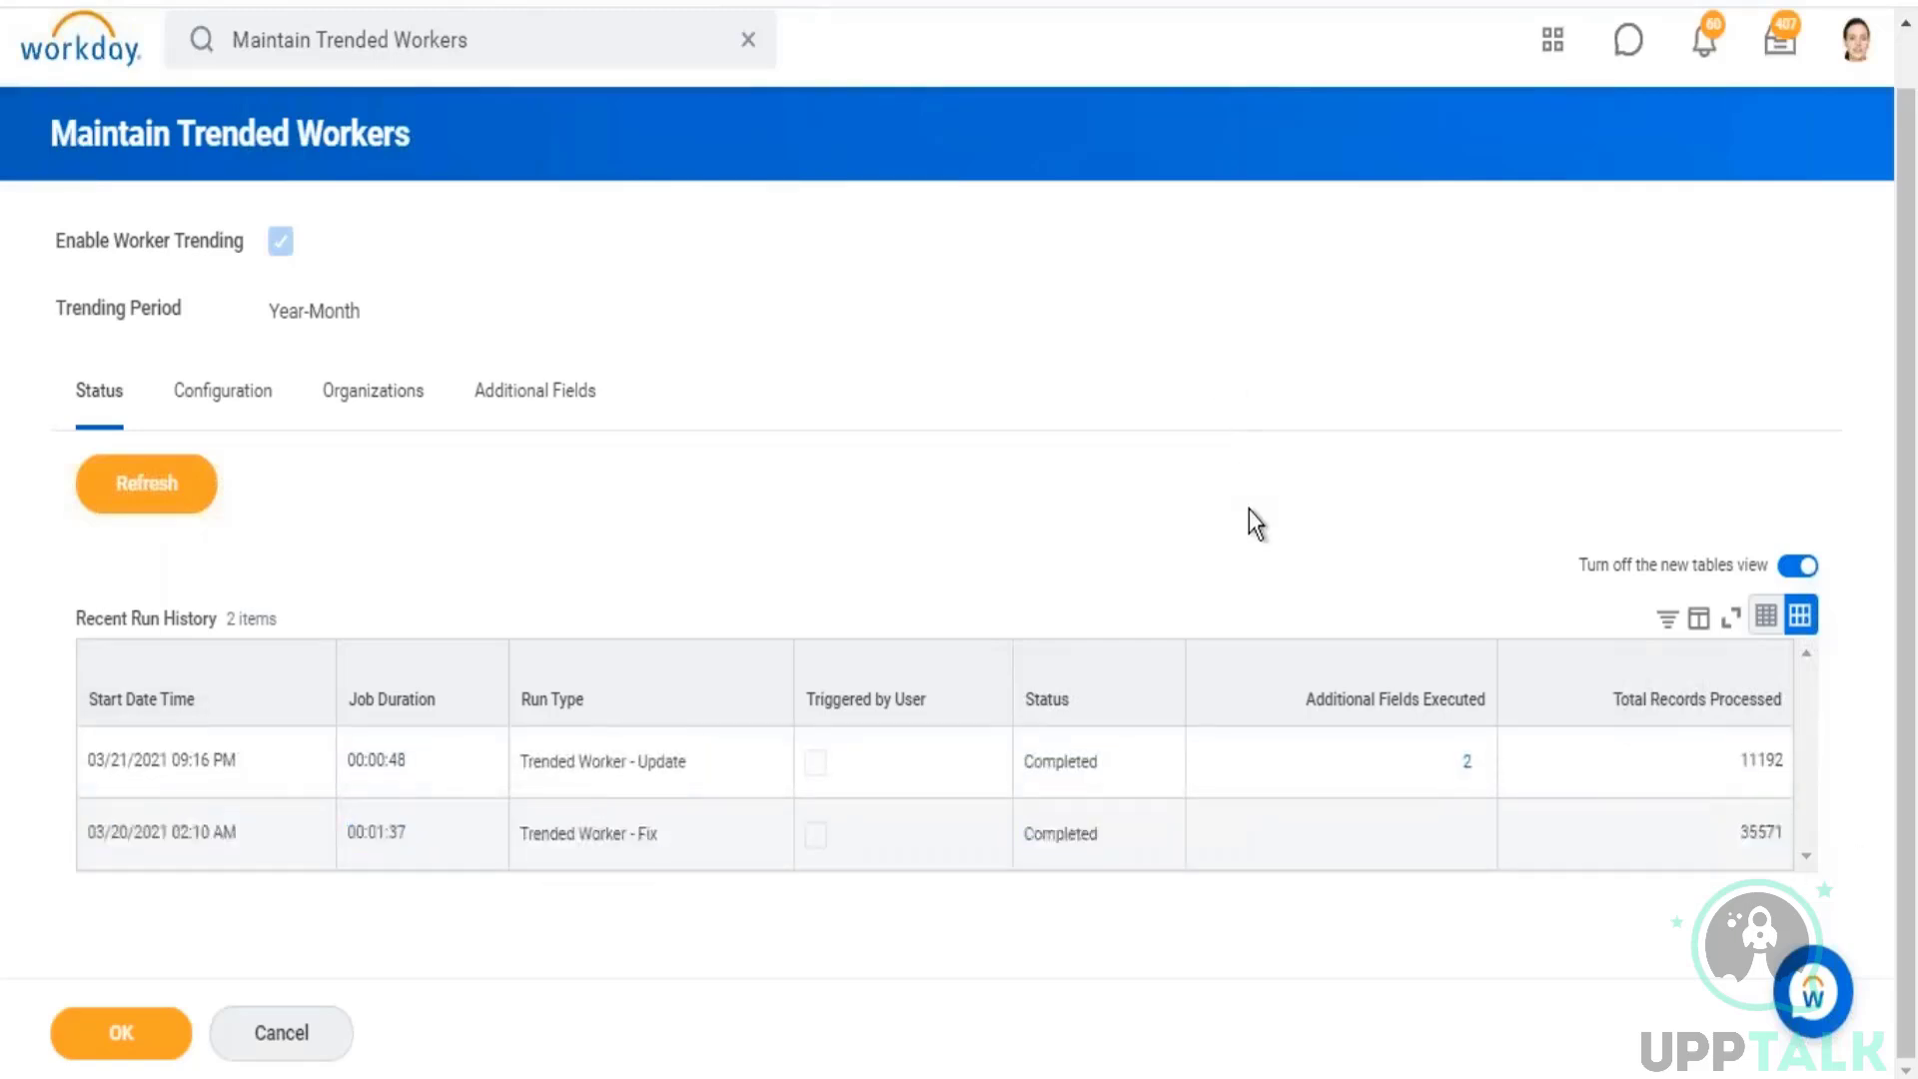
Step: Open the Maintain Trended Workers configuration and set the Trending Start Date to 03/01/2019
left_click(222, 397)
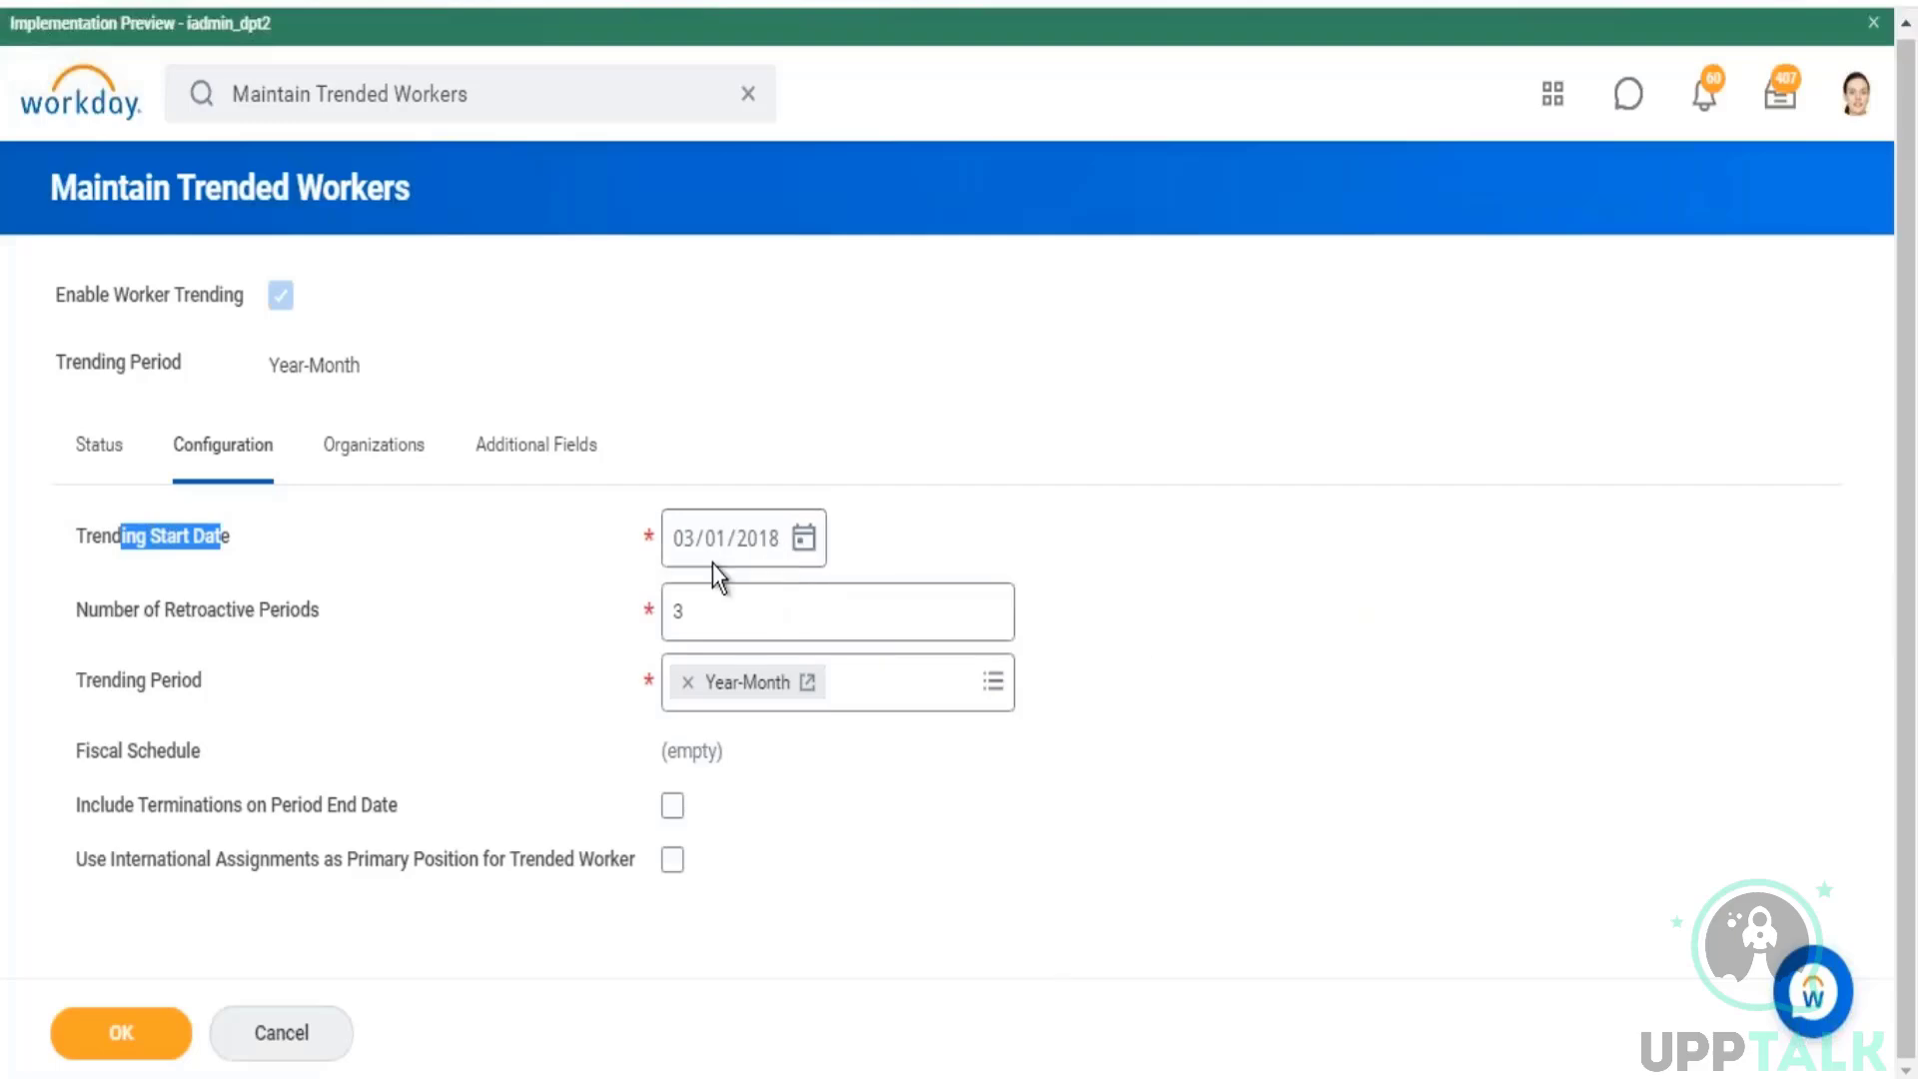
mouse_move(713, 568)
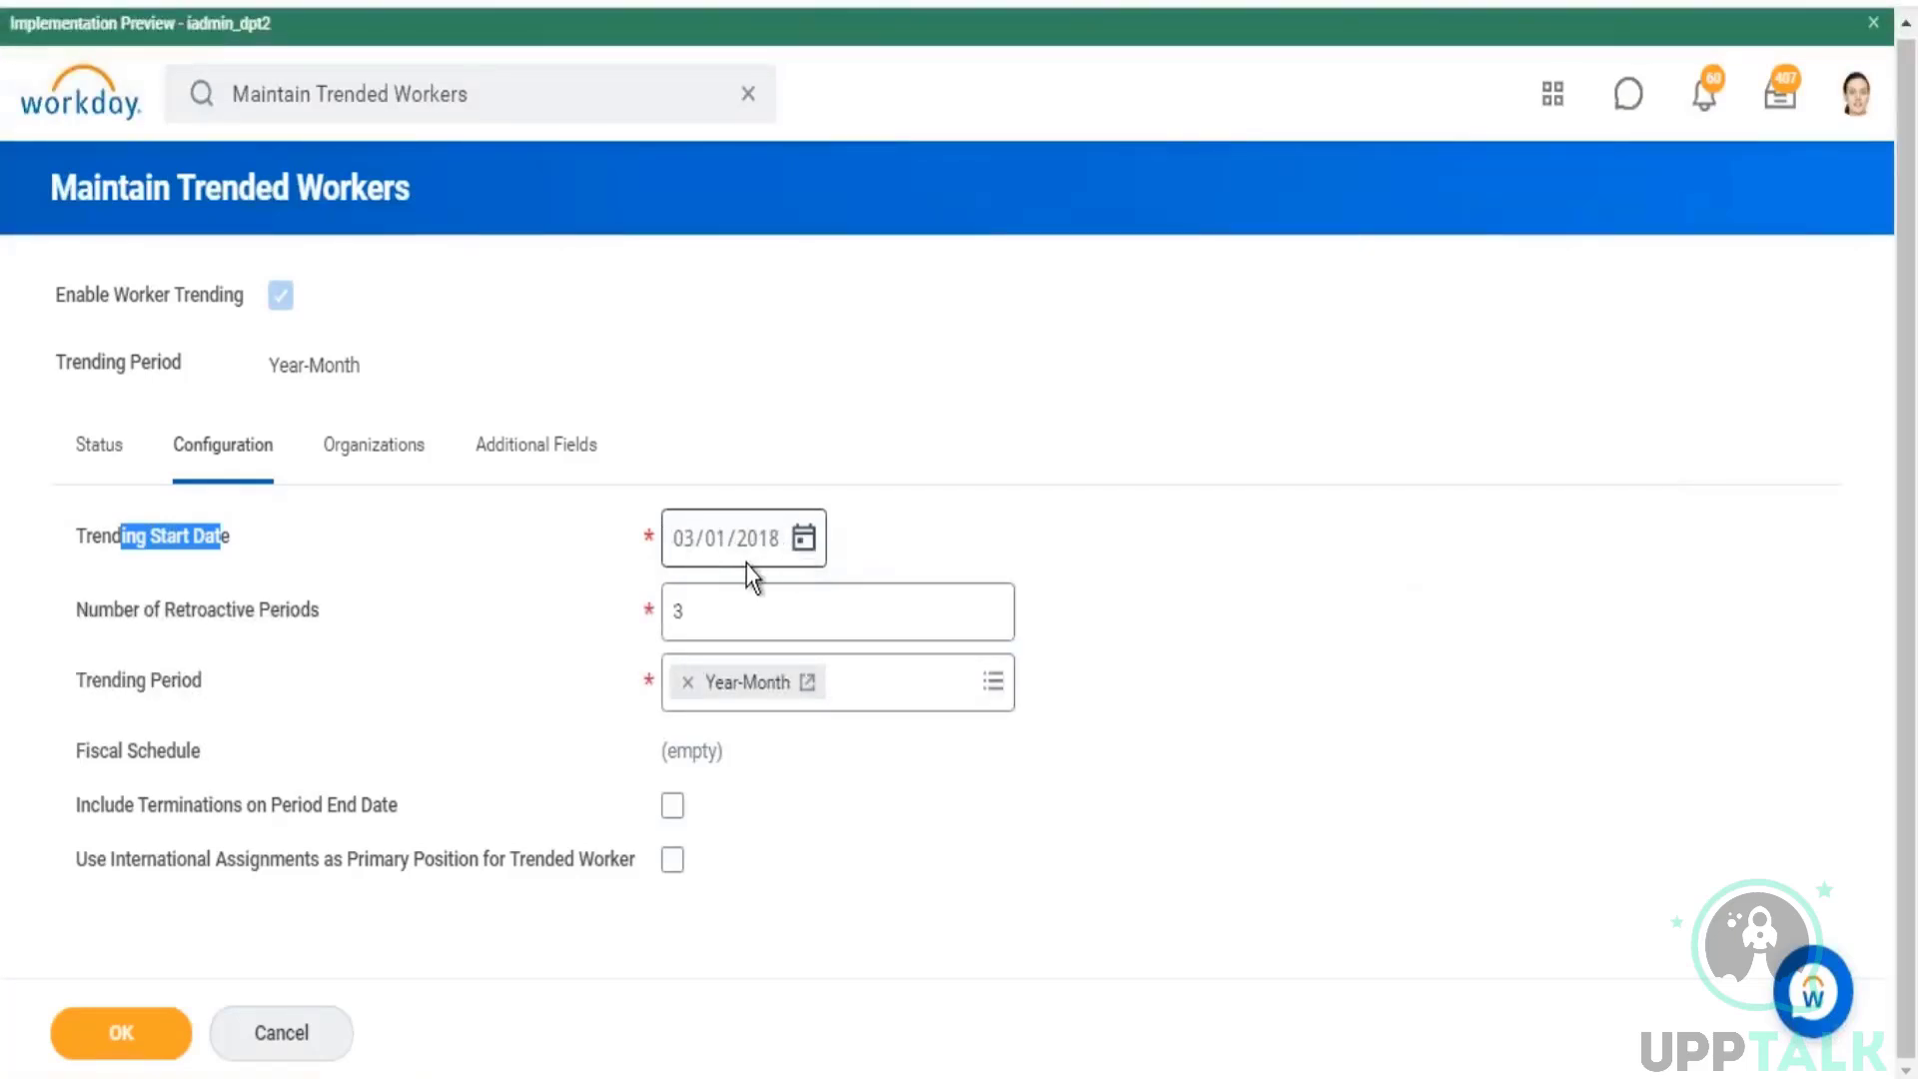
left_click(766, 544)
type("219")
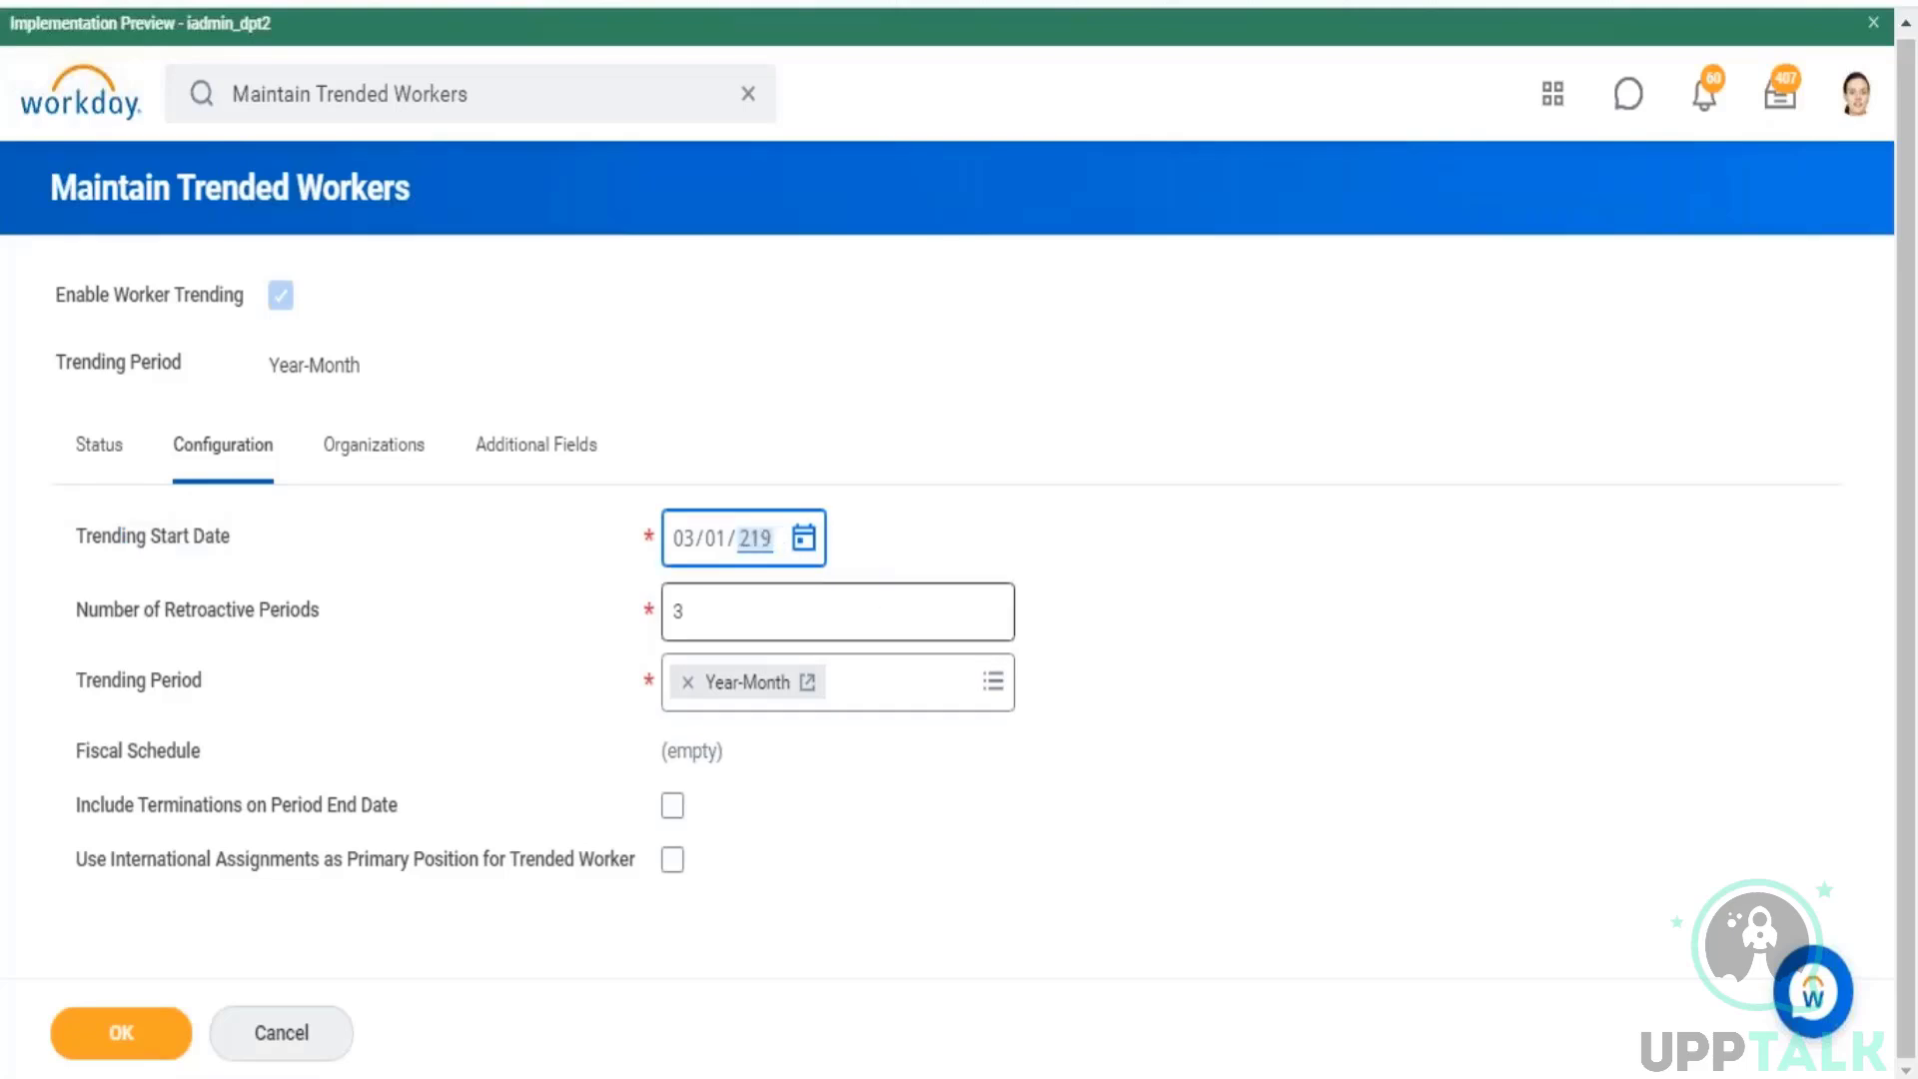
key("BackSpace")
type("2019")
left_click(1353, 521)
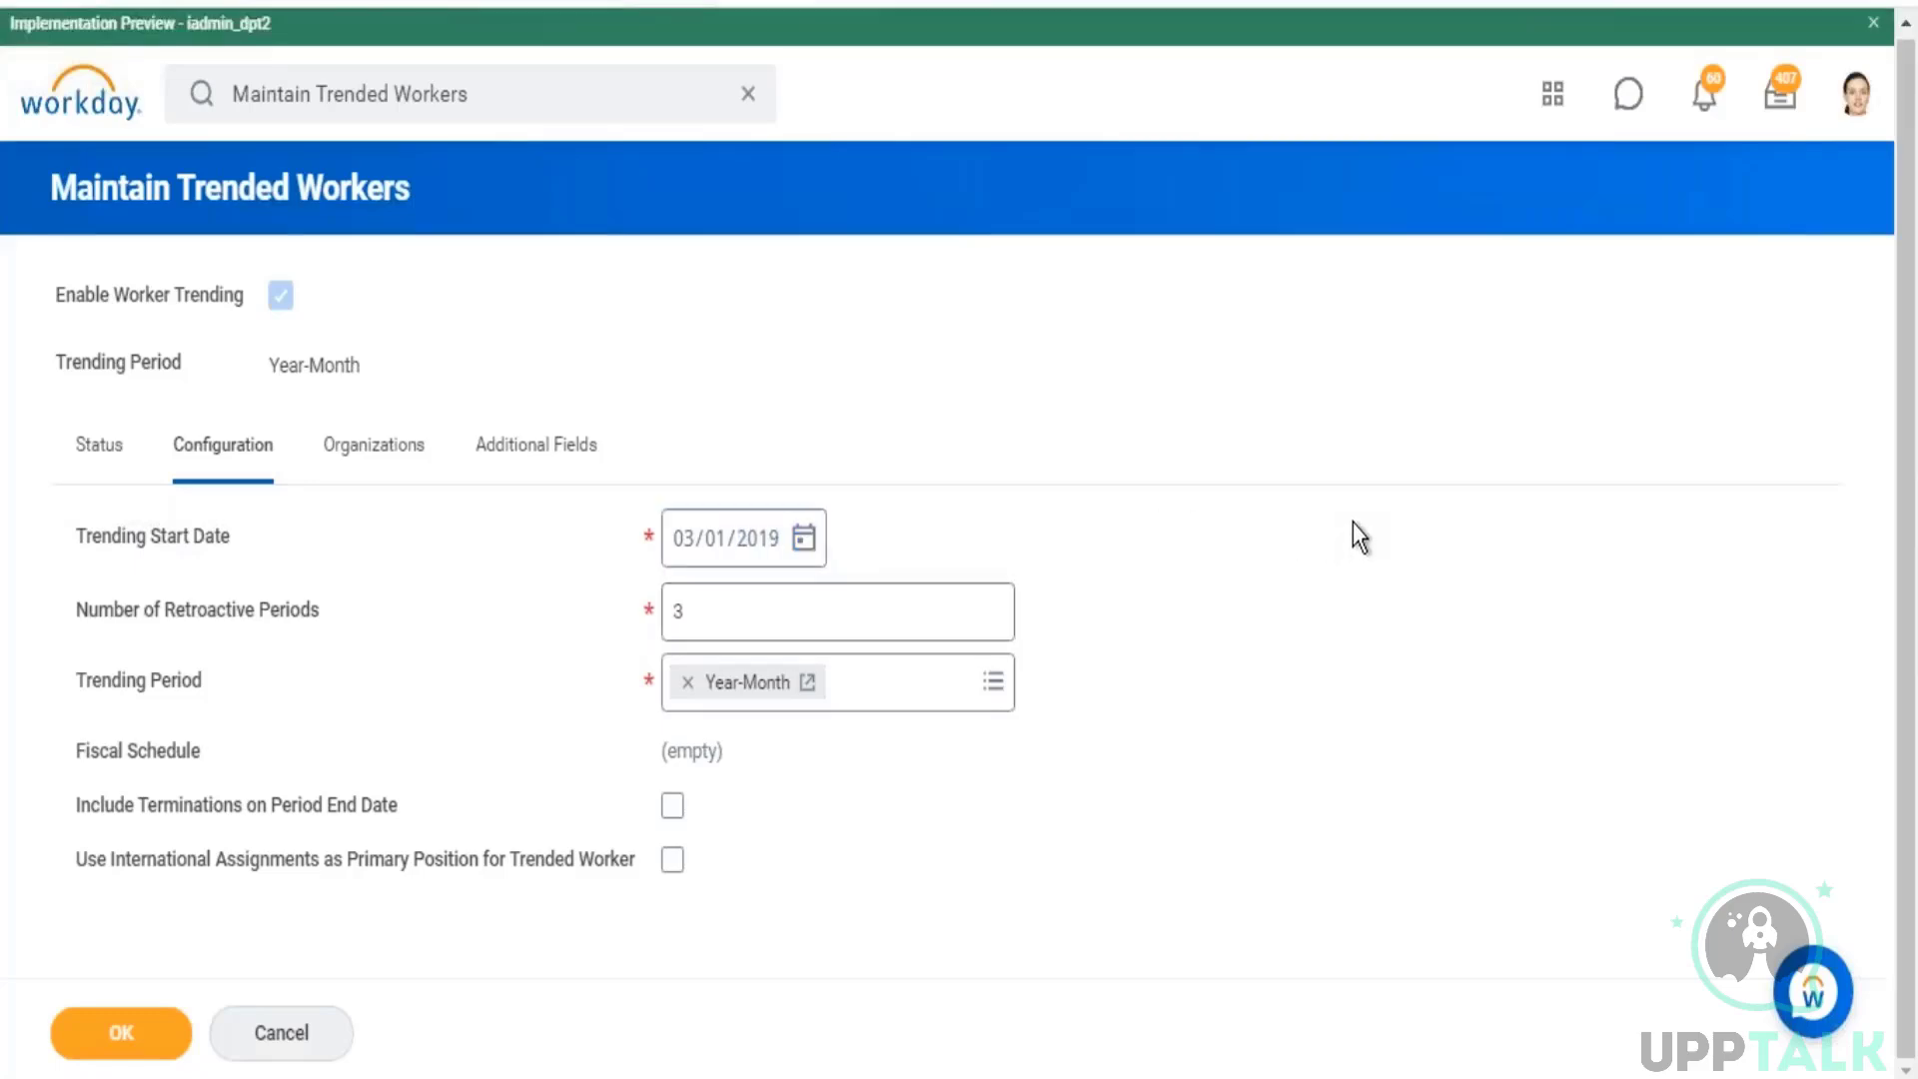
Step: Try 03/01/2010 as the Trending Start Date and restore it to 03/01/2018
left_click(770, 546)
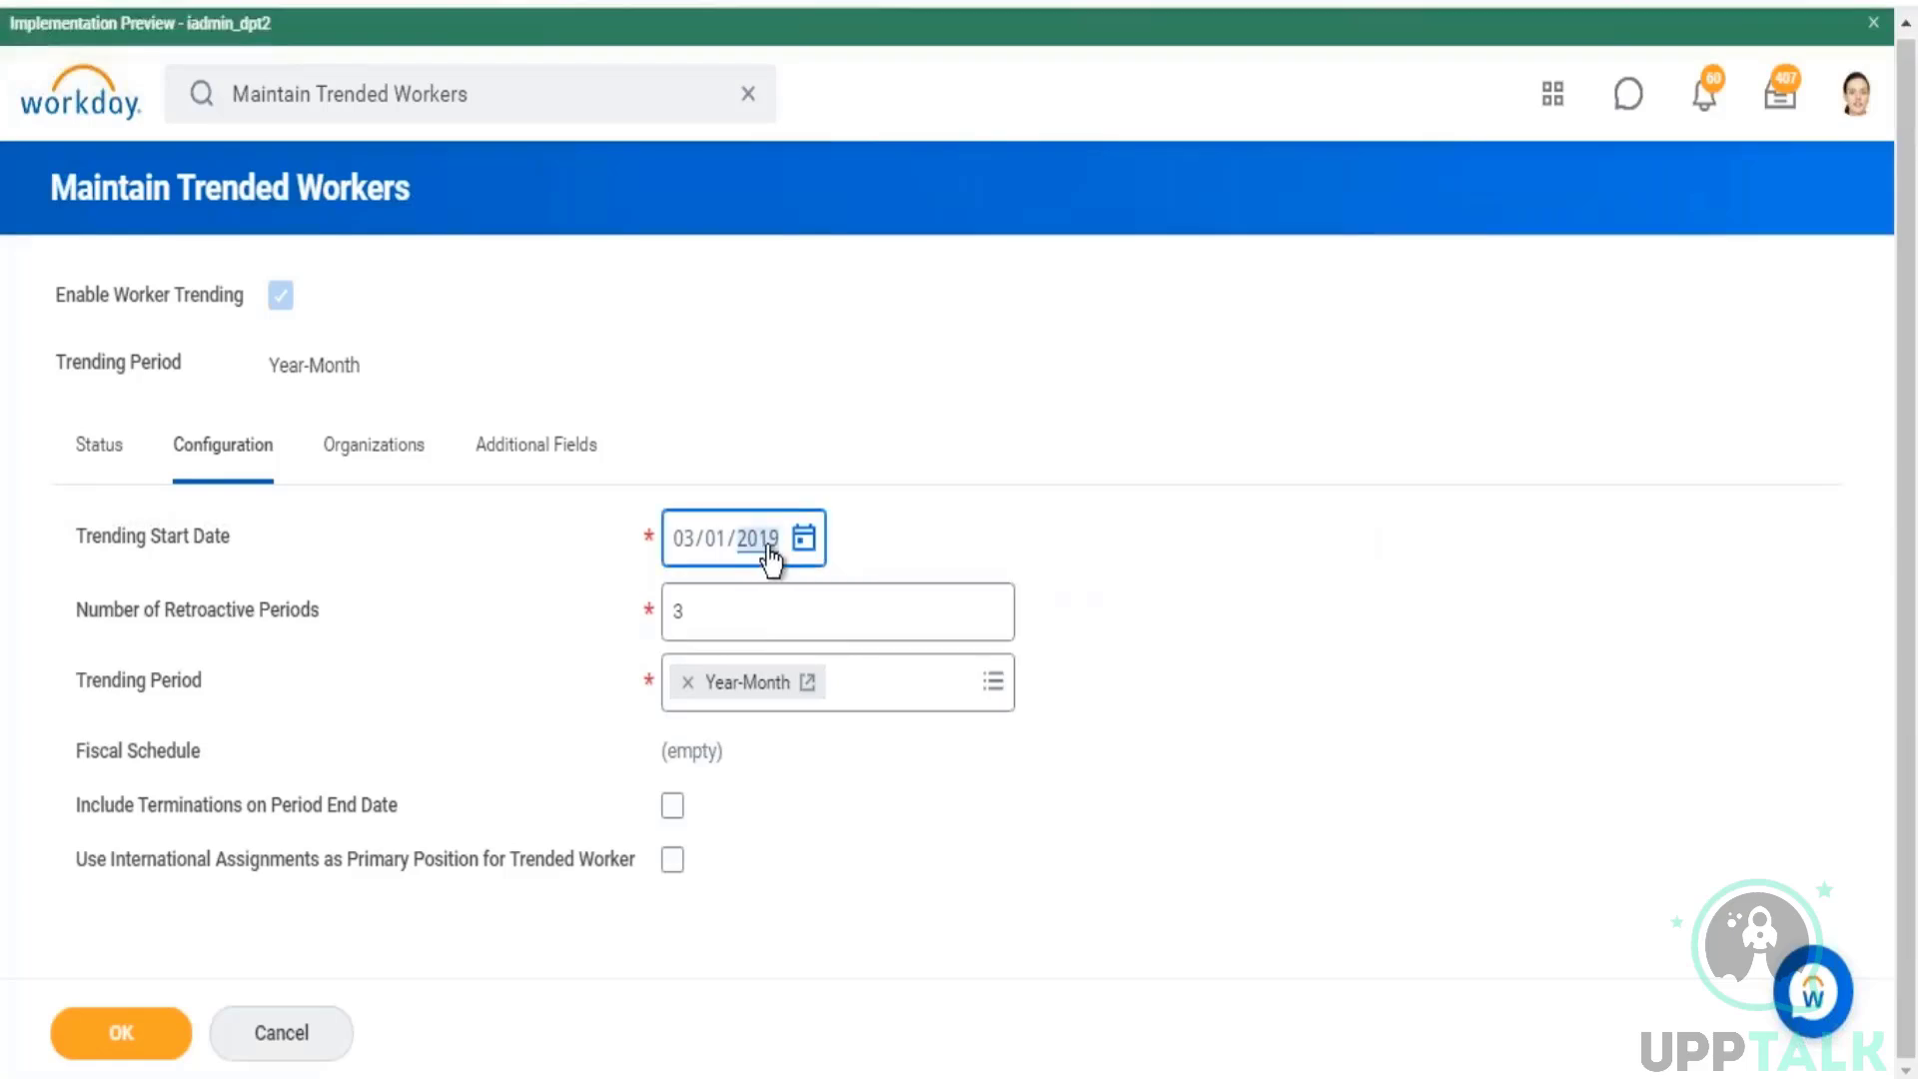
type("2010")
mouse_move(713, 545)
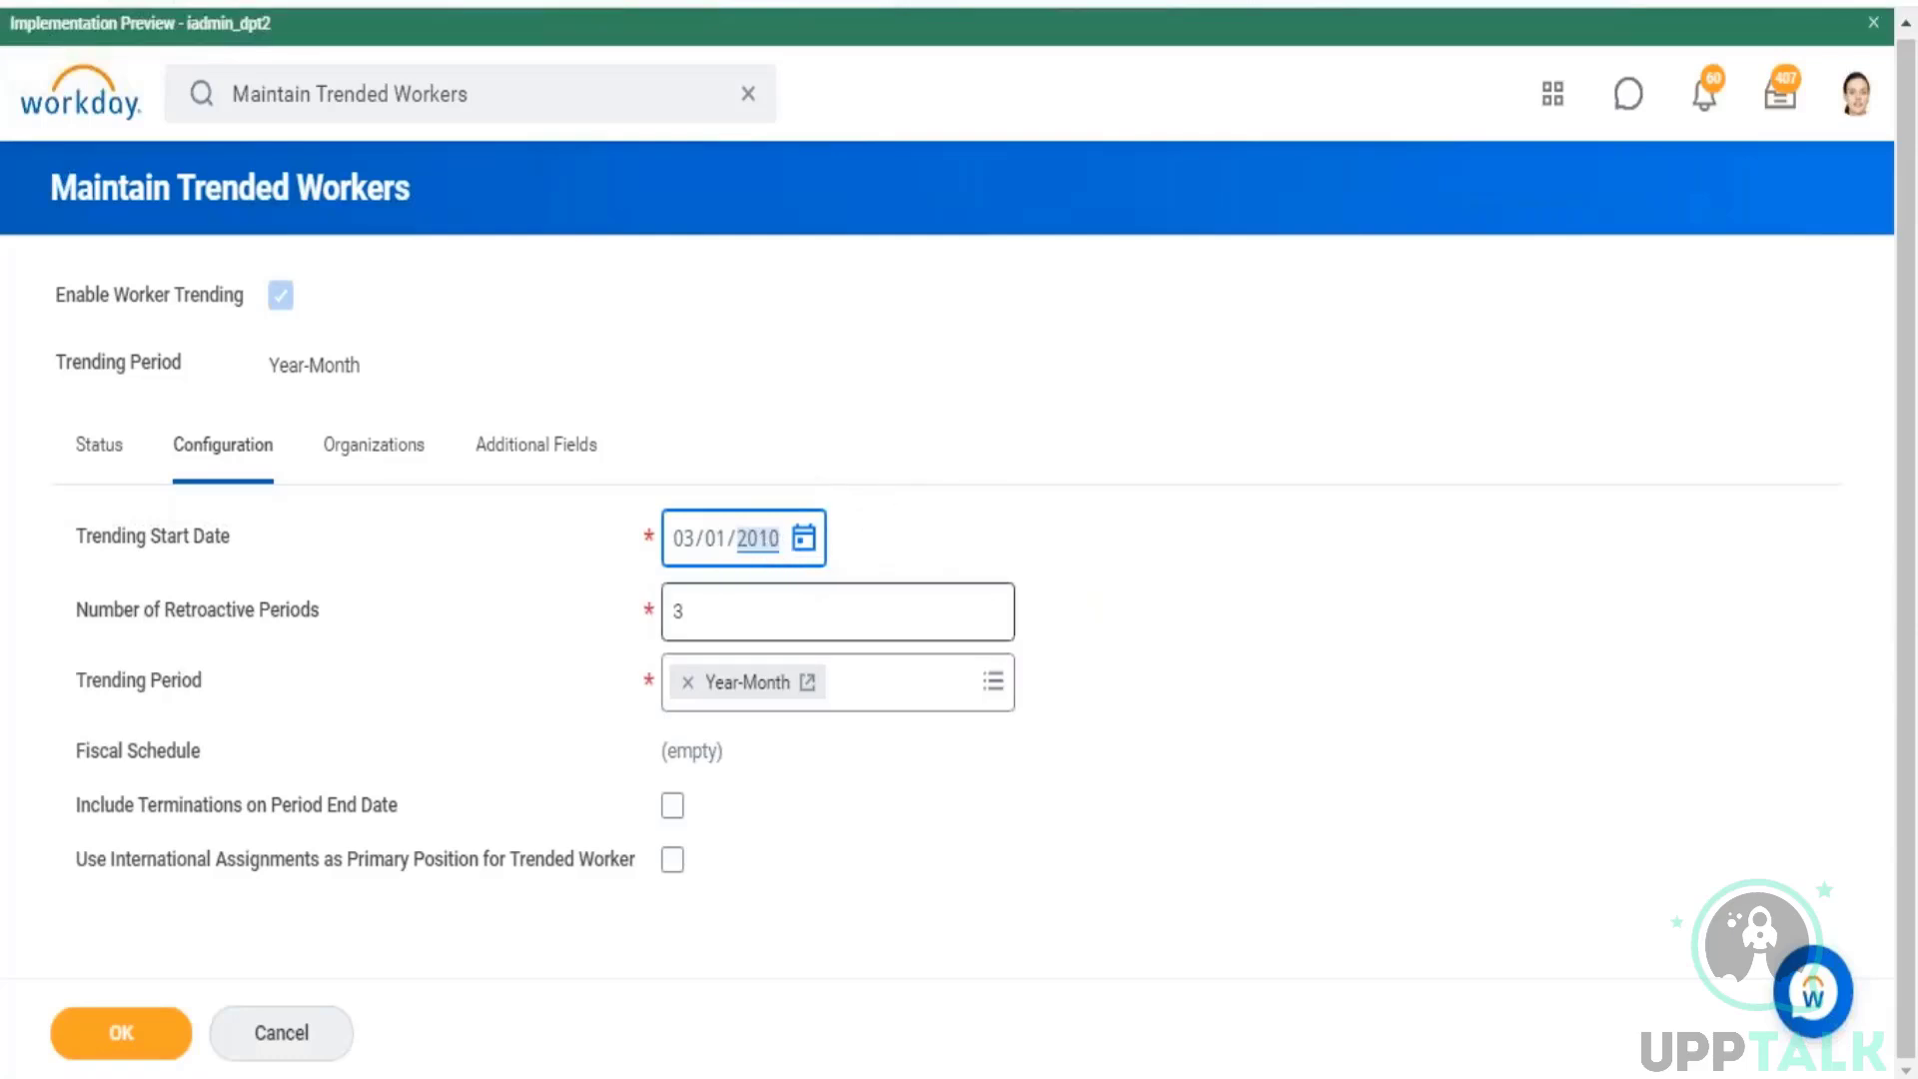
type("2018")
left_click(1117, 464)
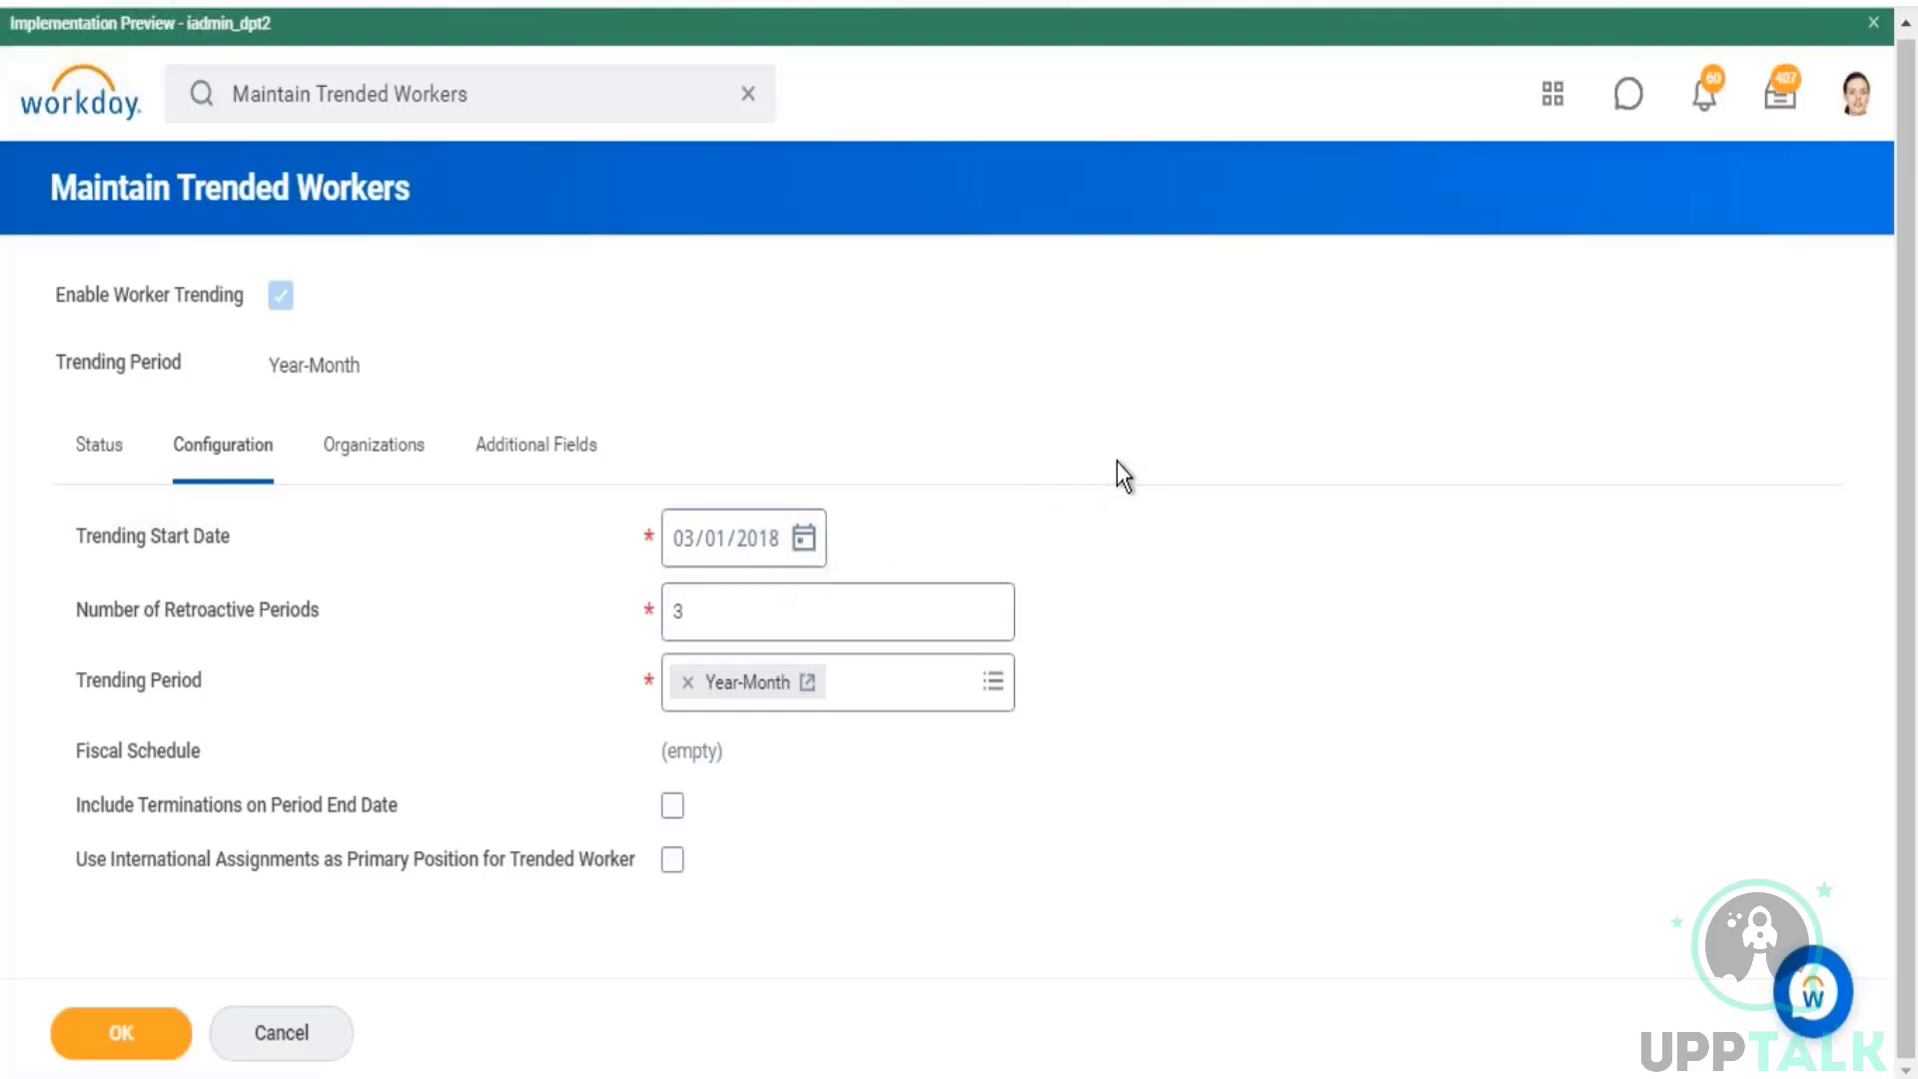
Step: Examine the available Trending Period options and the explanation of the Number of Retroactive Periods setting
left_click_drag(214, 690, 119, 684)
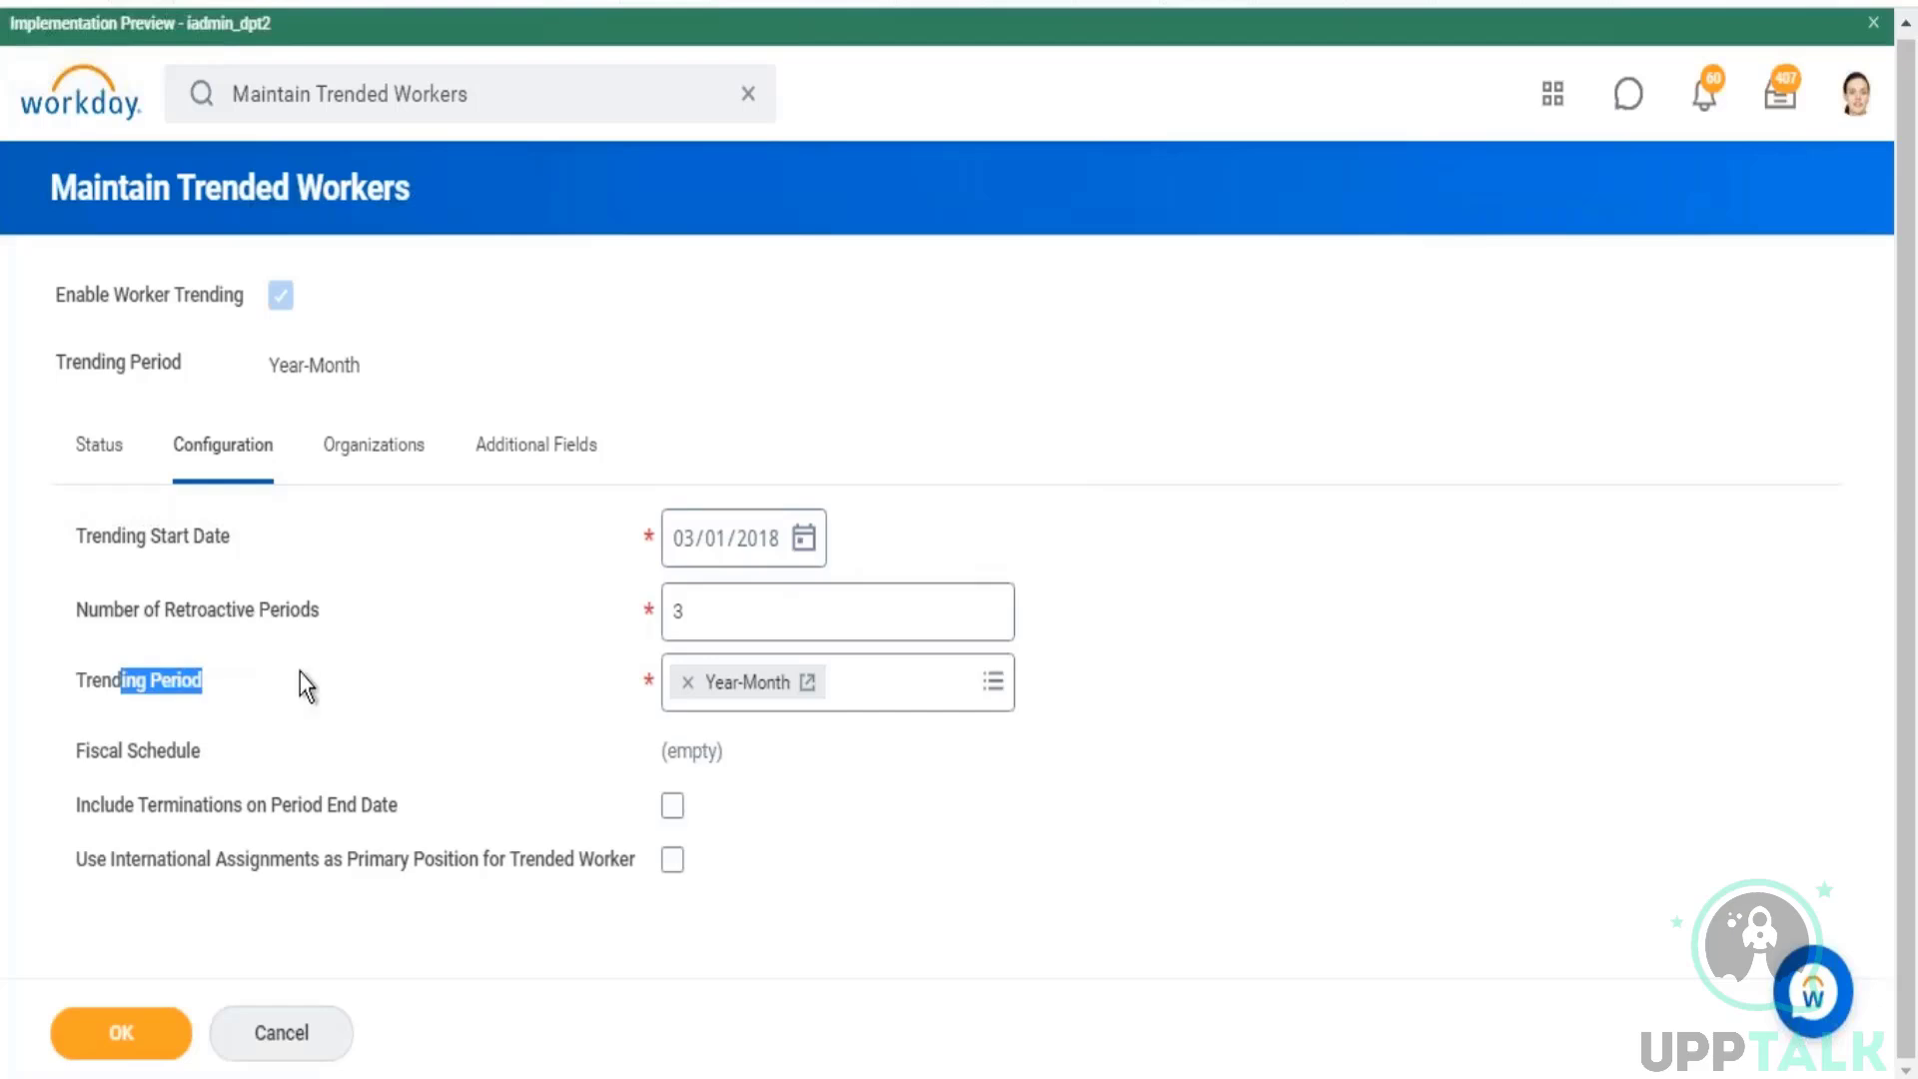
left_click(991, 682)
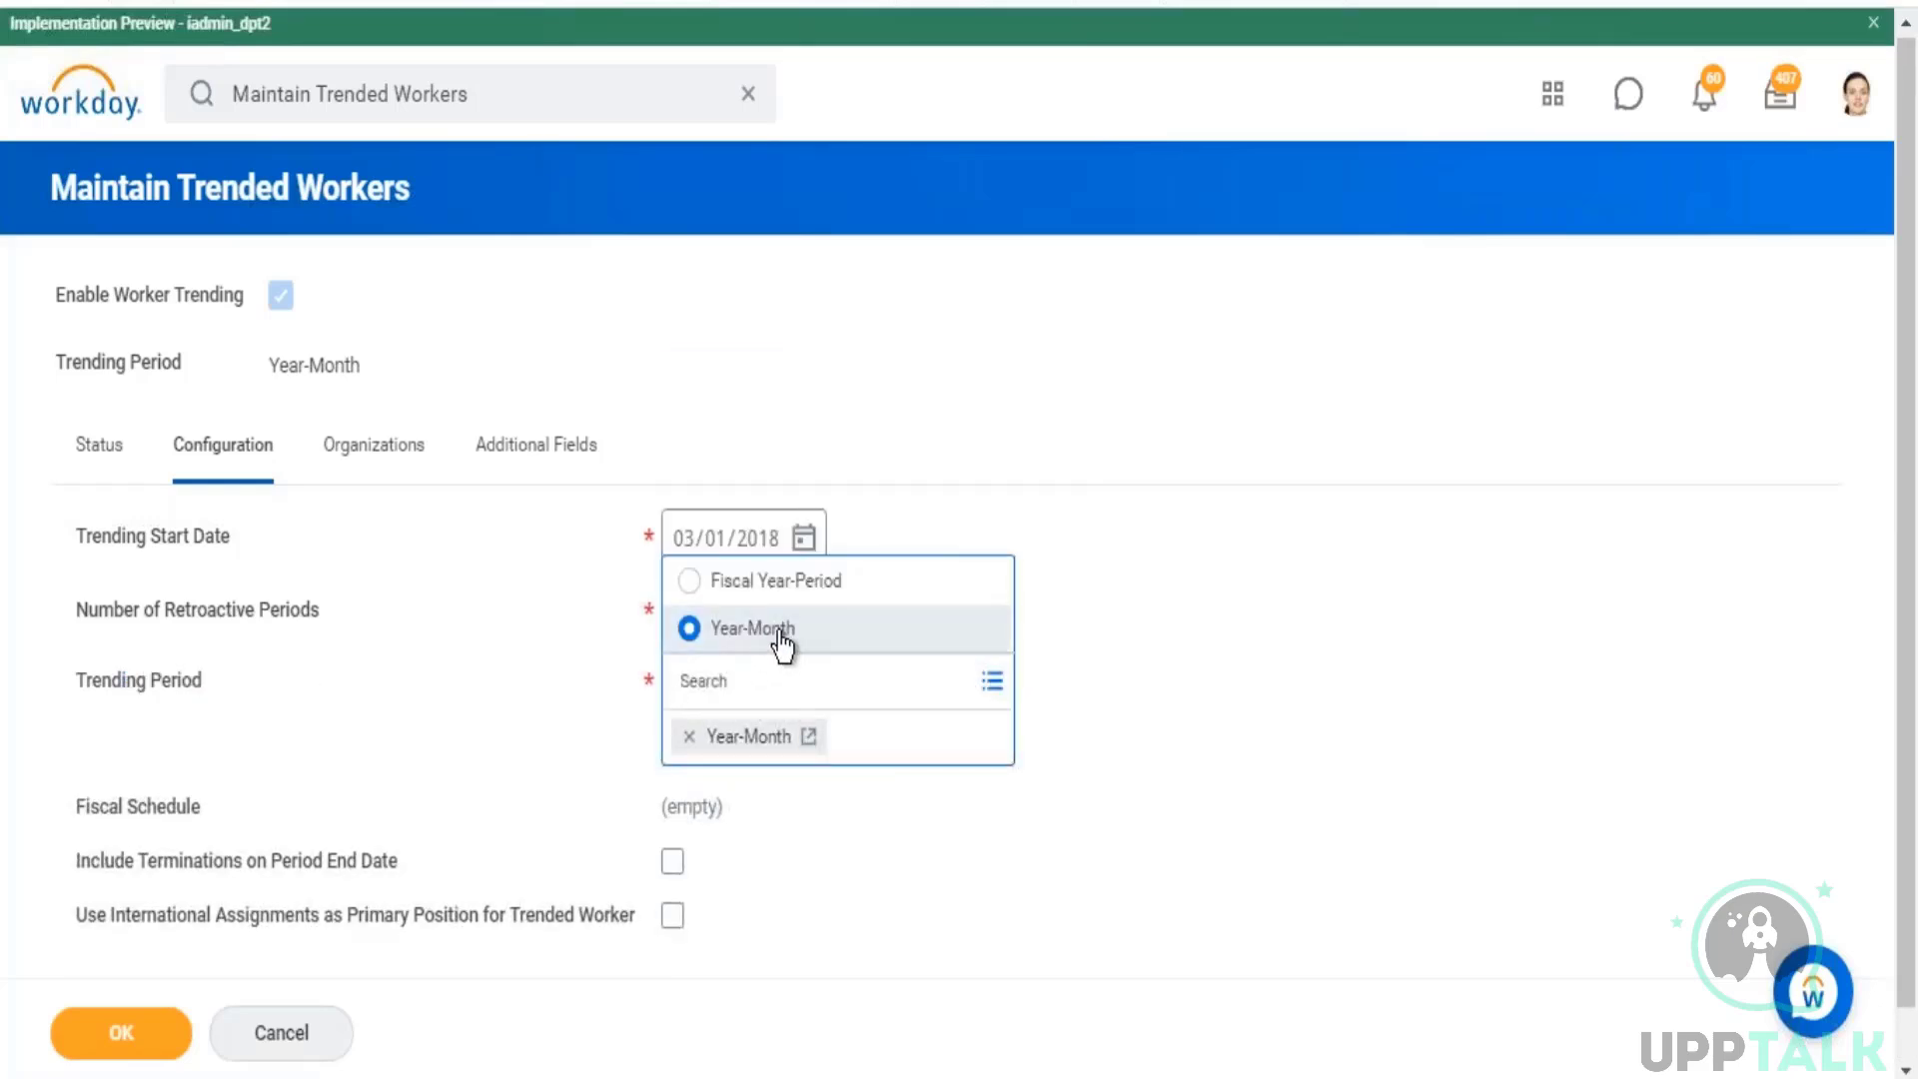
left_click(1199, 704)
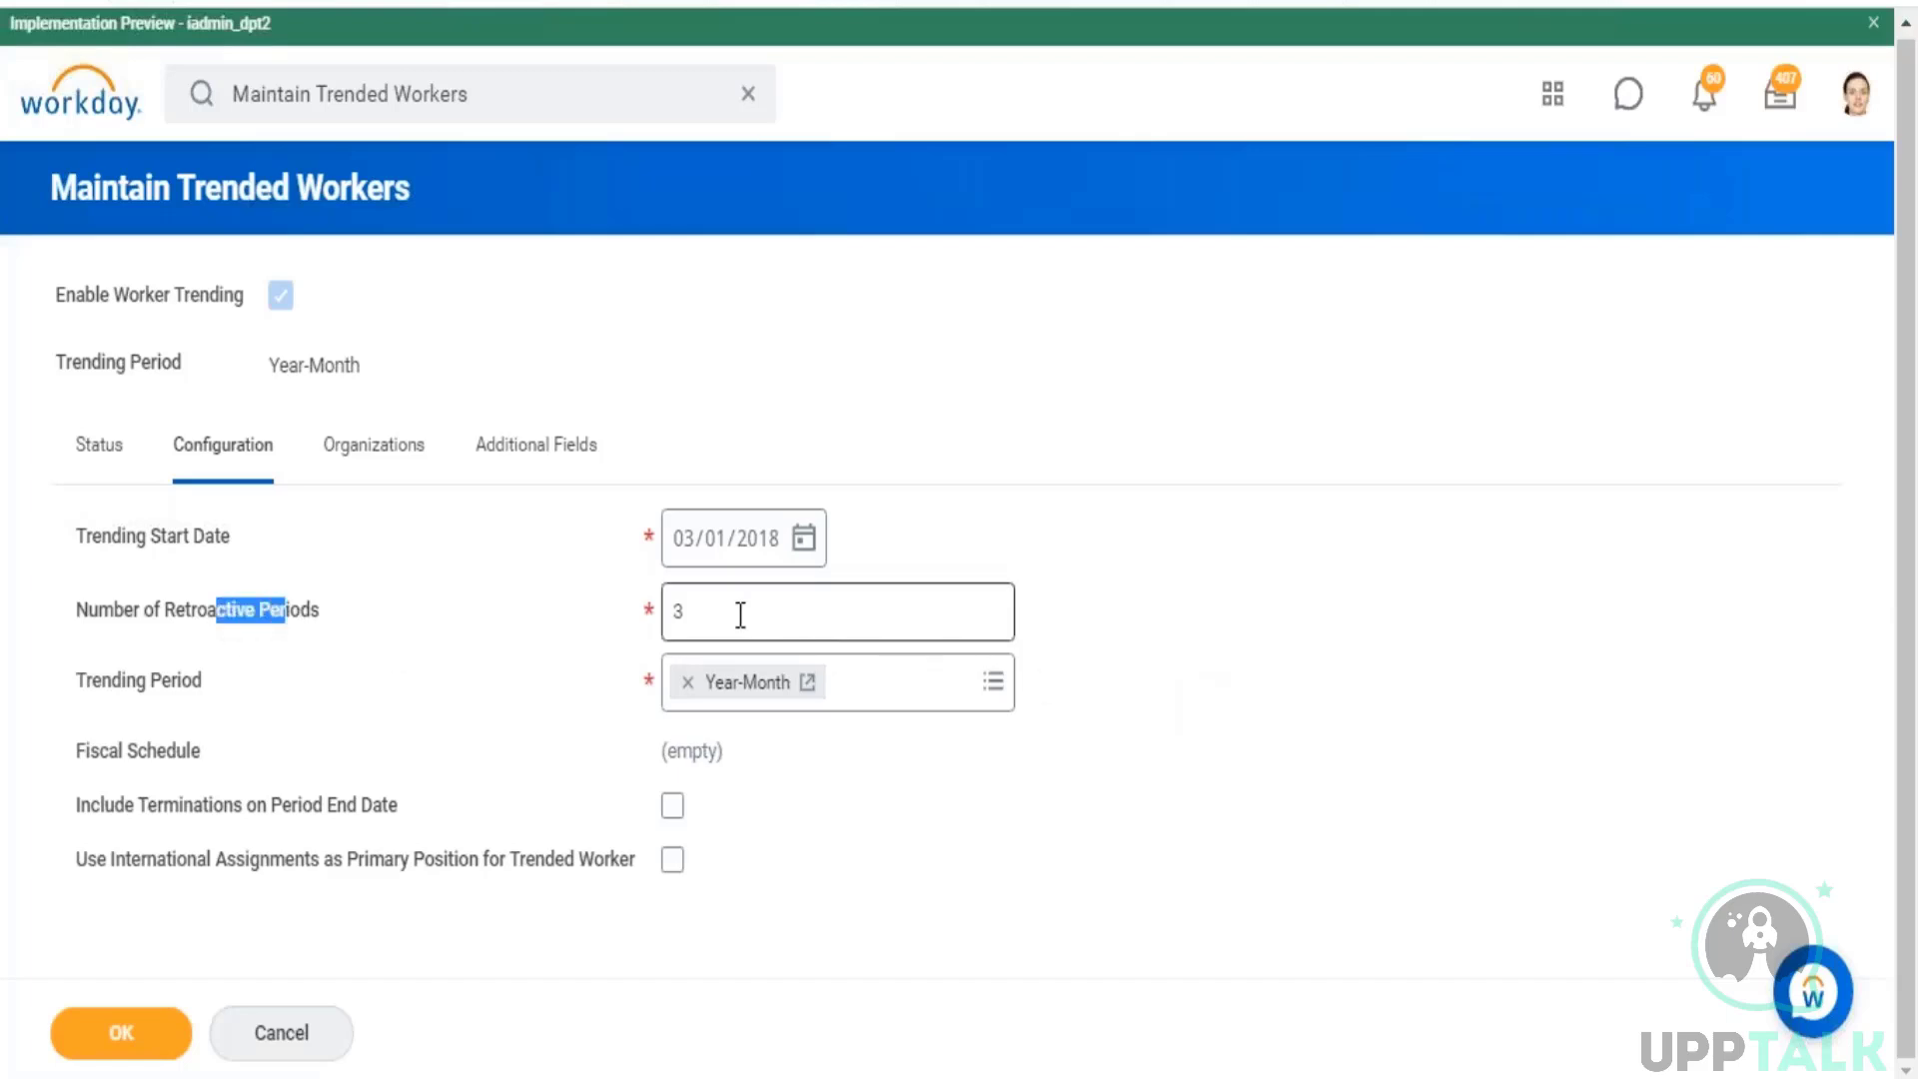
mouse_move(740, 614)
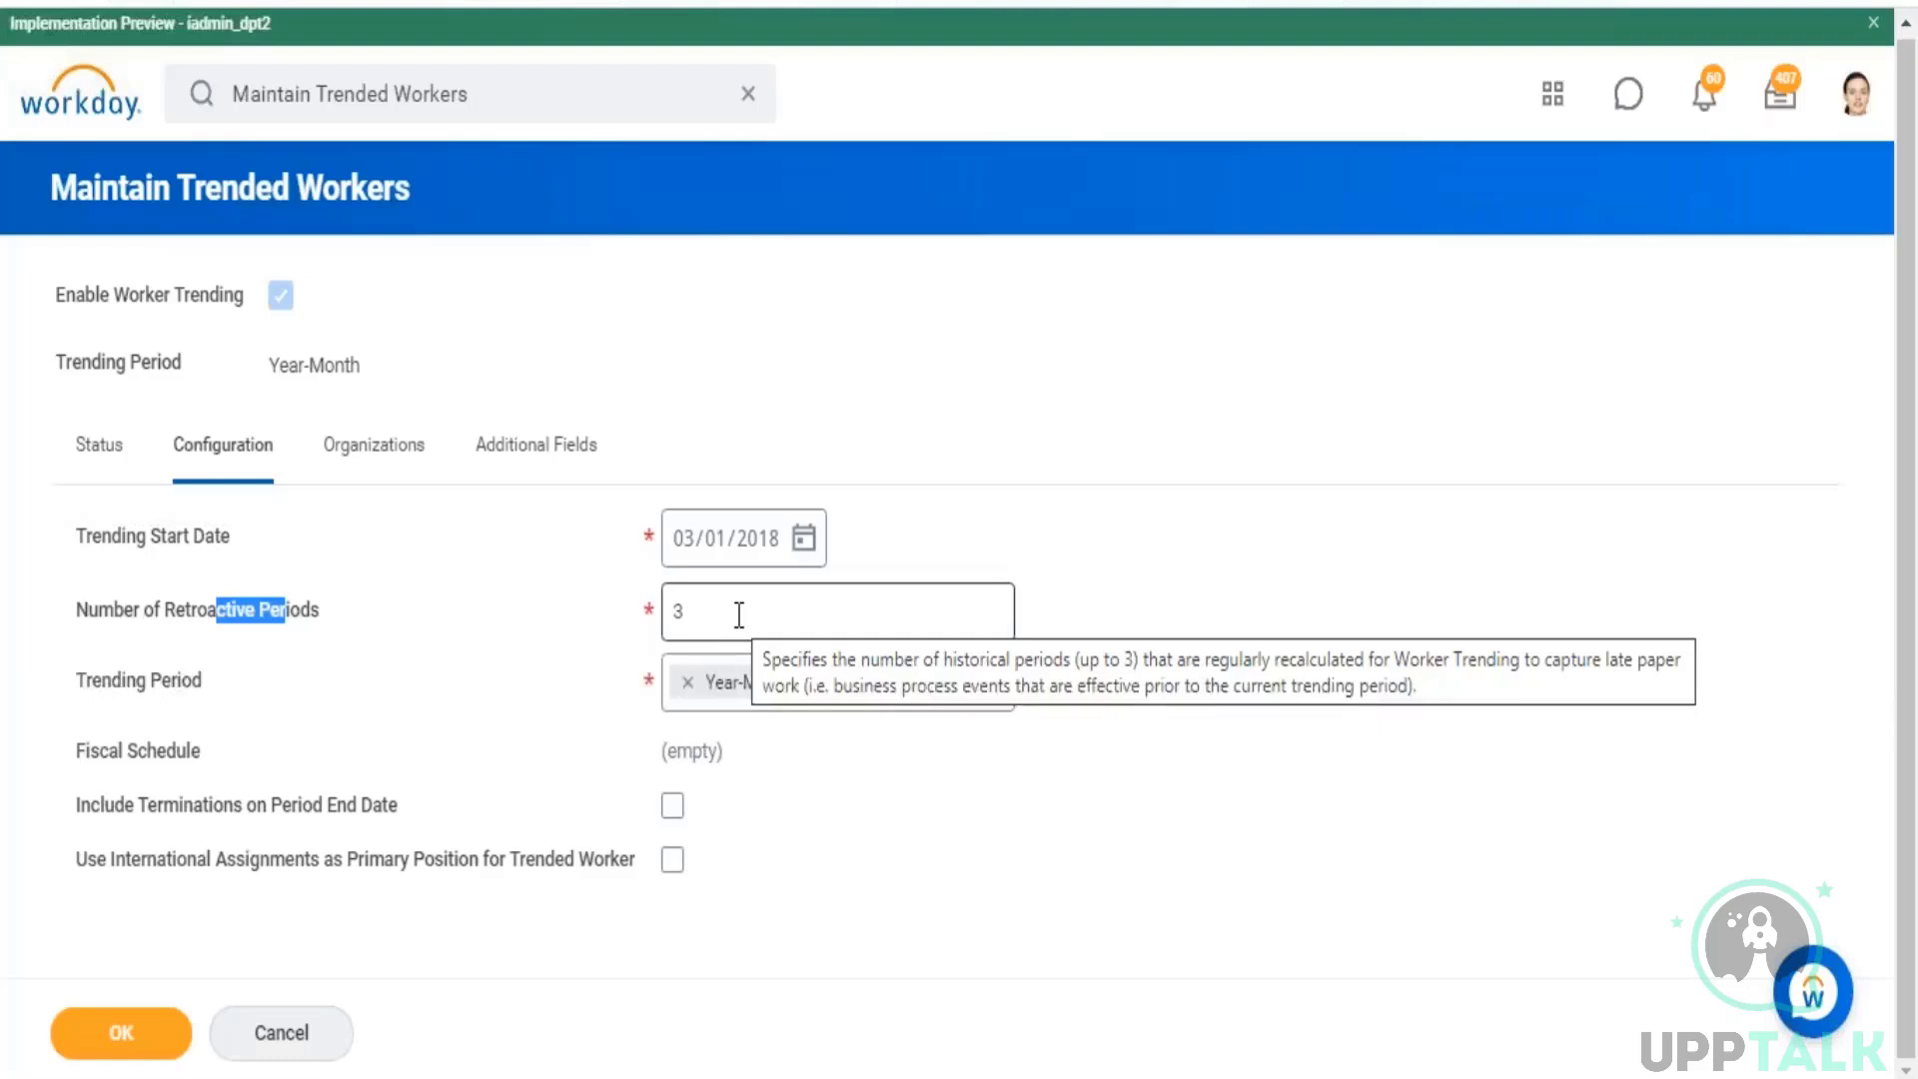
left_click(1257, 543)
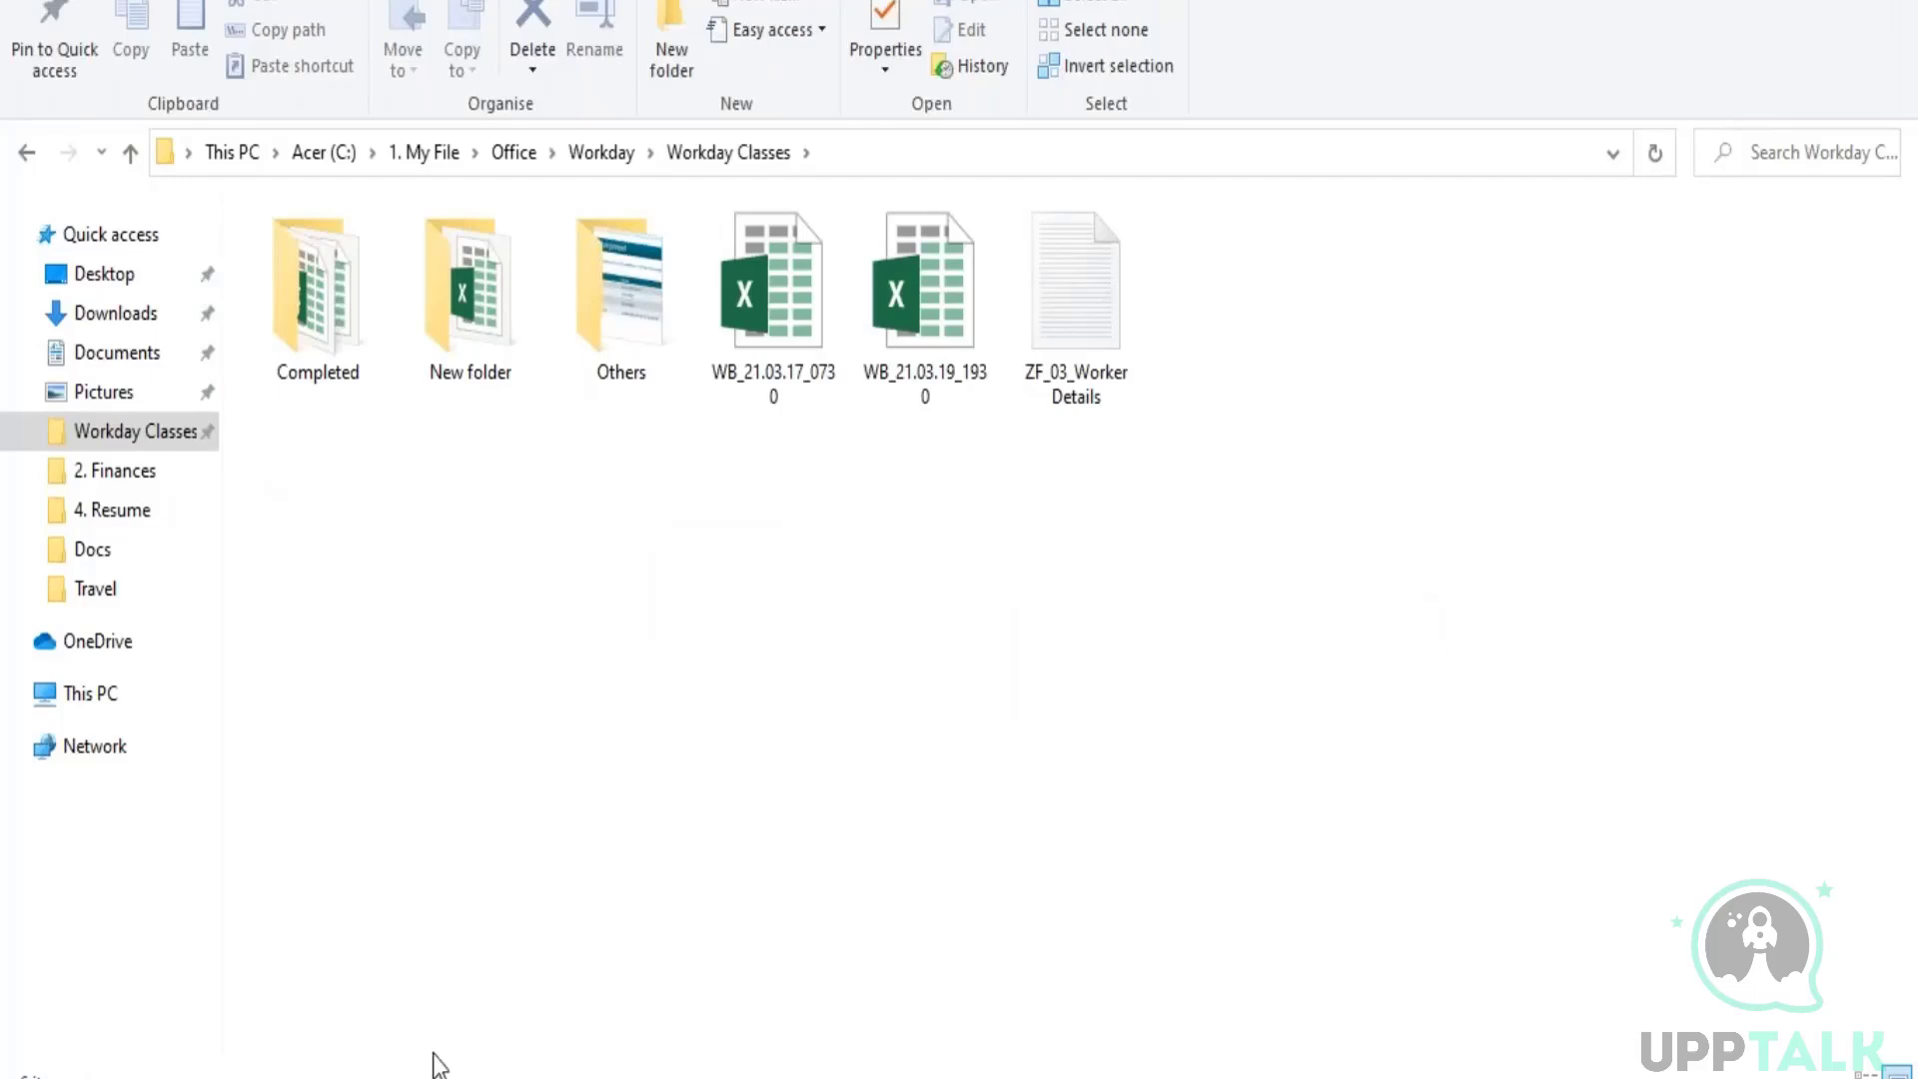
Step: Switch back to the Remote Desktop session and close the Trended Workers data source details in the Rep - Headcount definition
mouse_move(413, 1078)
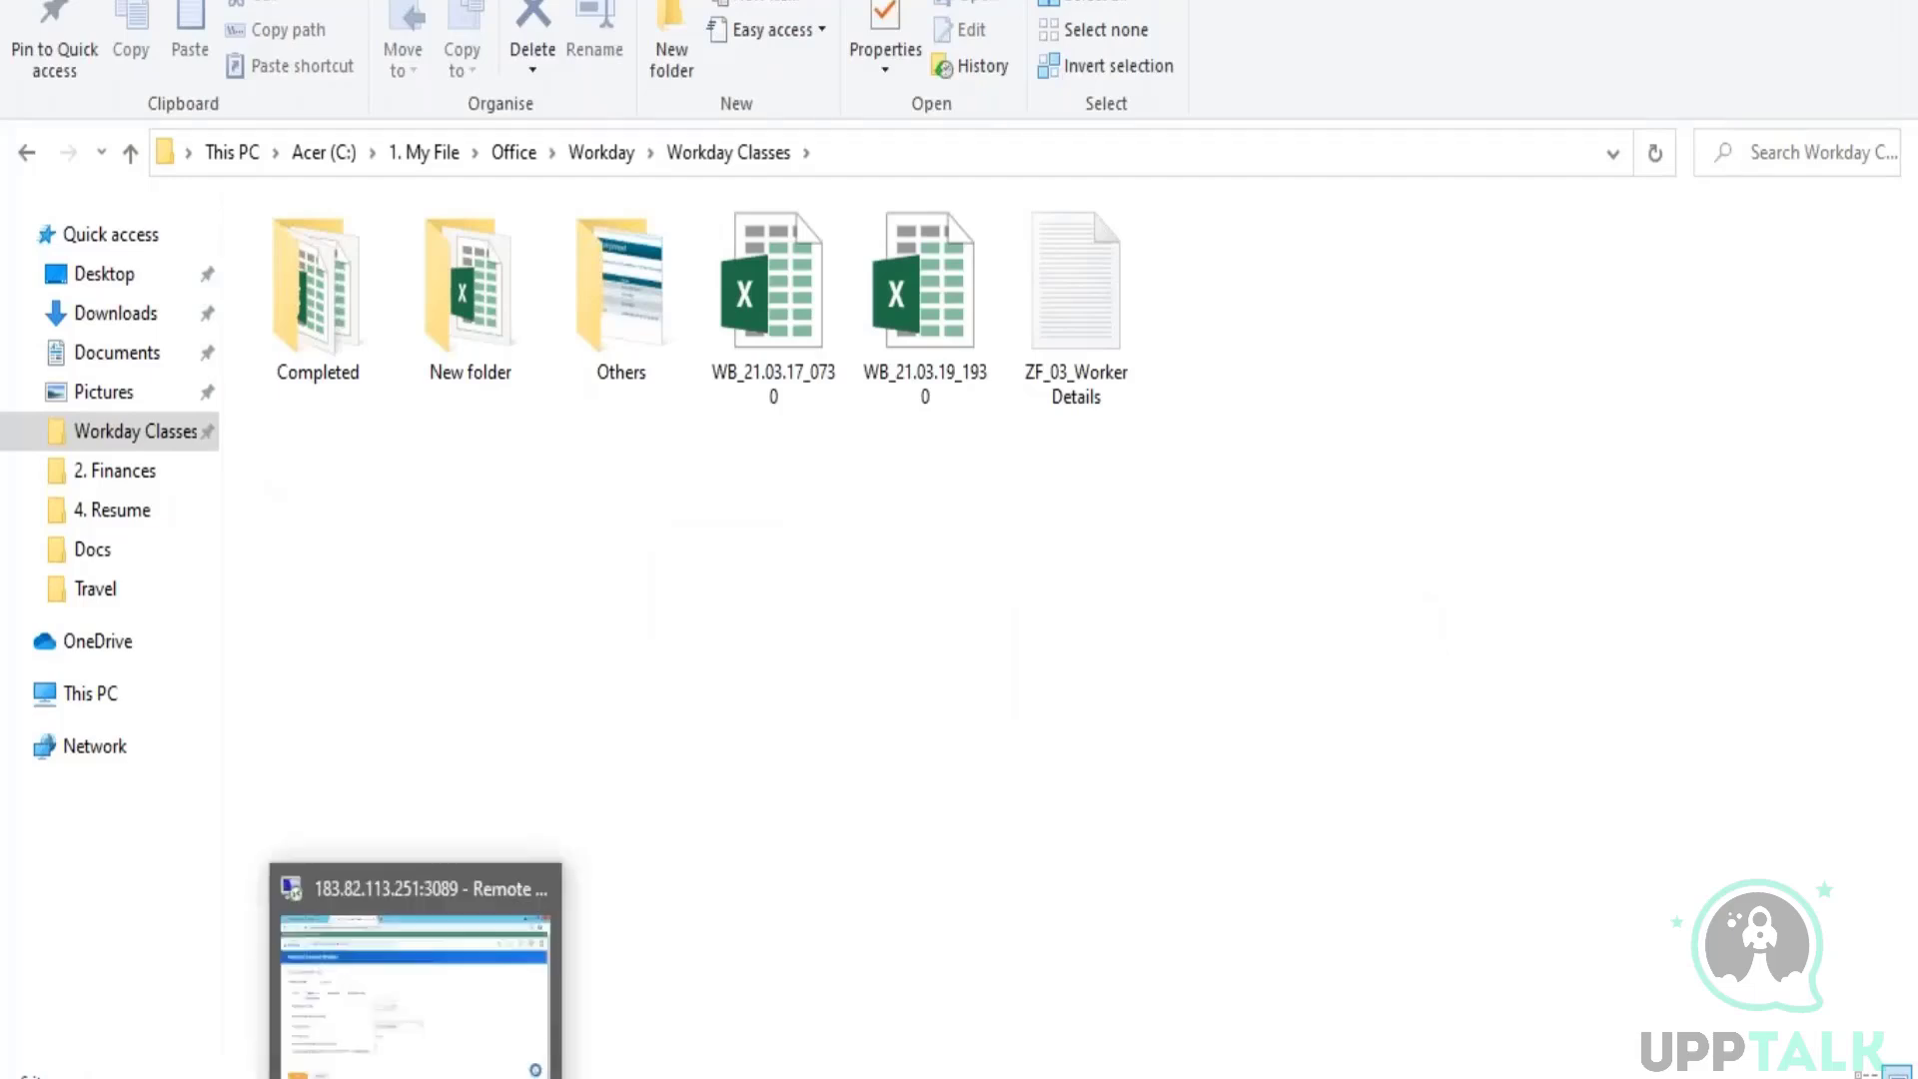
left_click(413, 999)
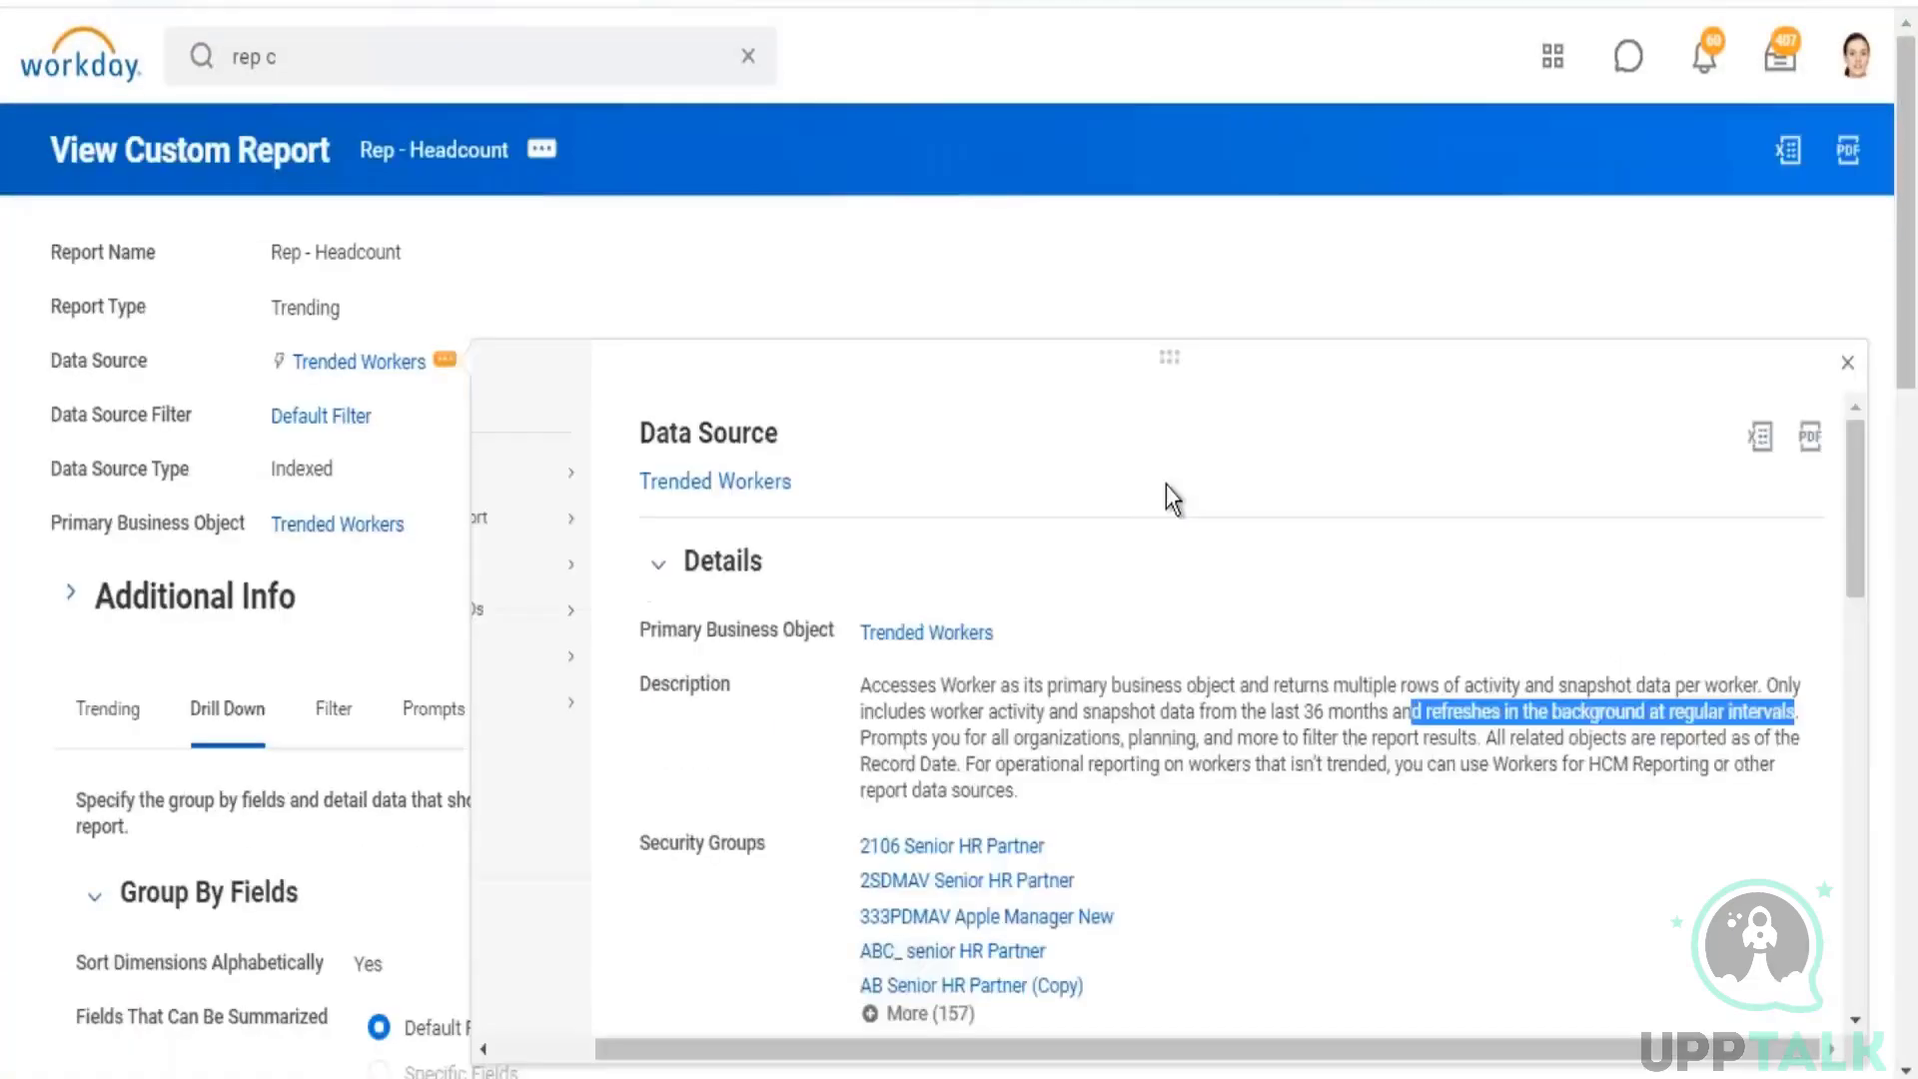
left_click(1004, 176)
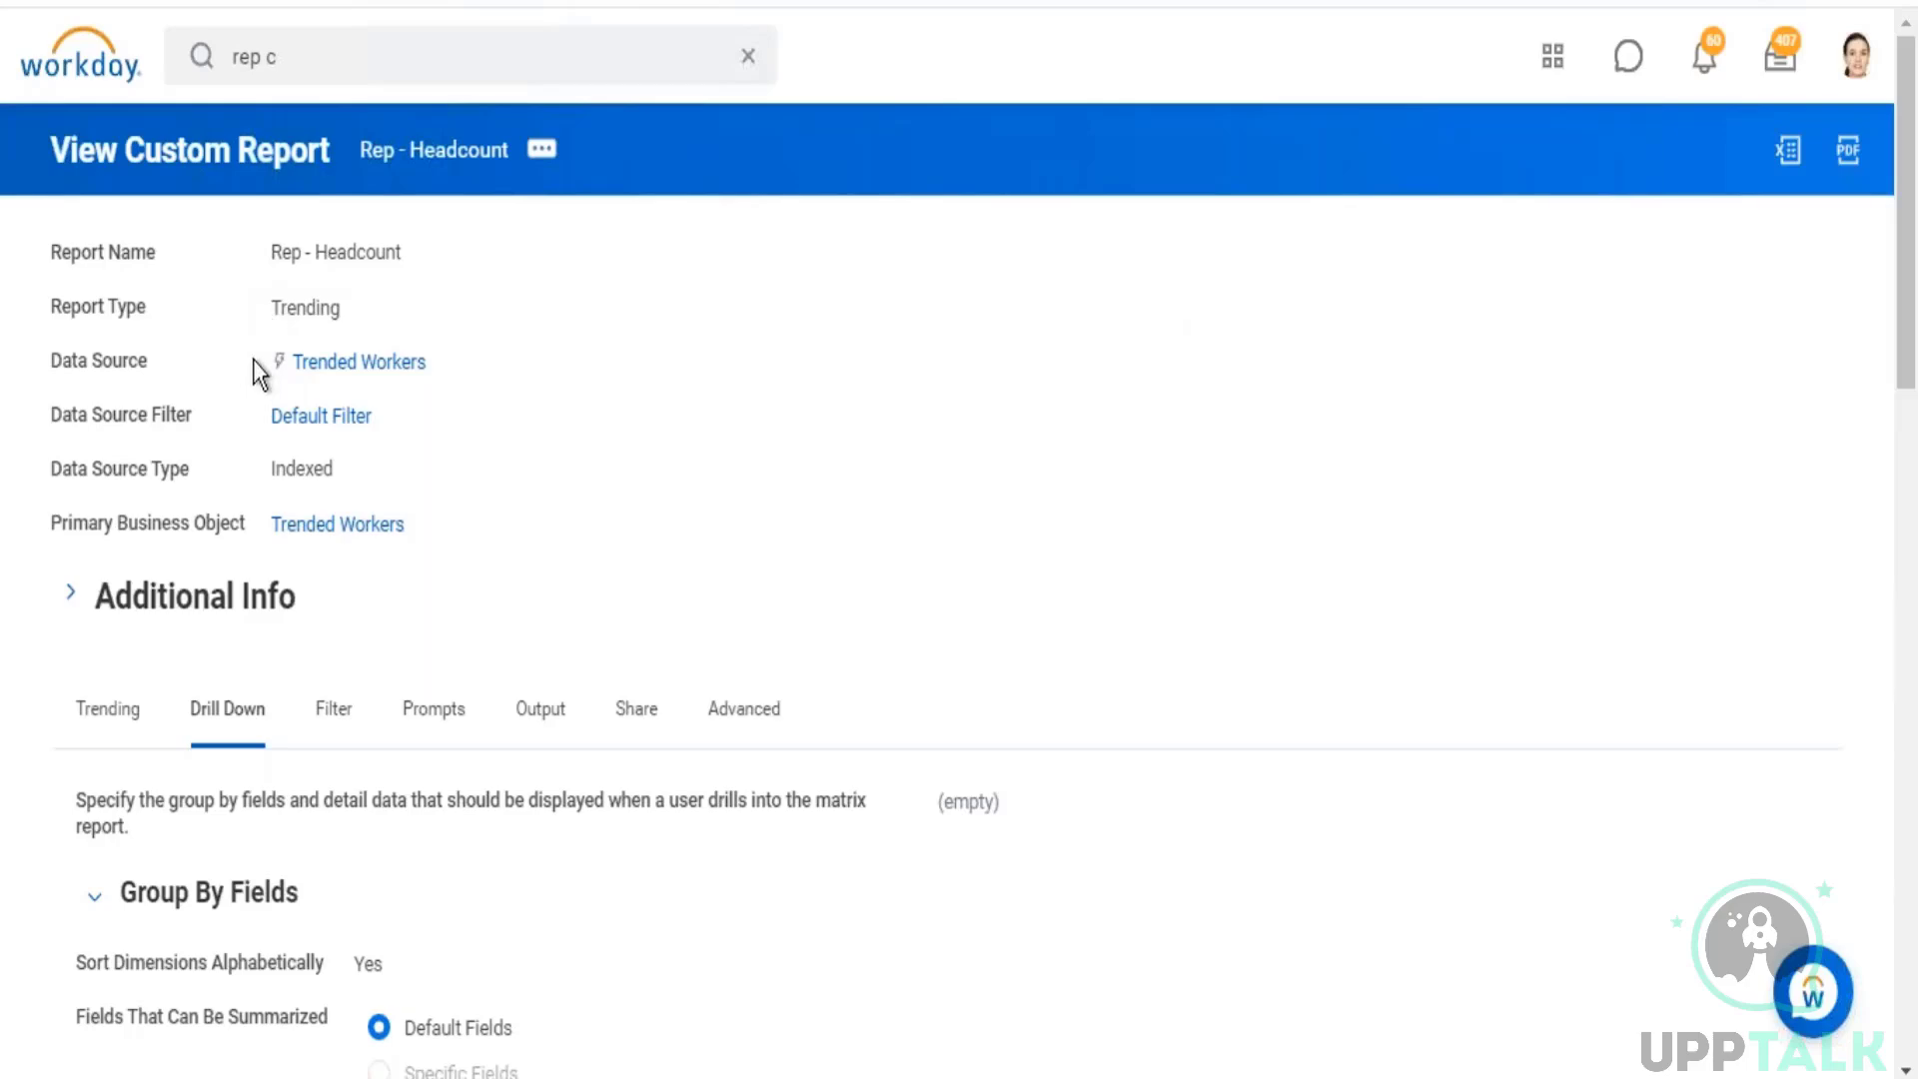
Step: Switch from the Rep - Headcount definition back to Maintain Trended Workers and review the Number of Retroactive Periods setting
left_click_drag(254, 361, 487, 367)
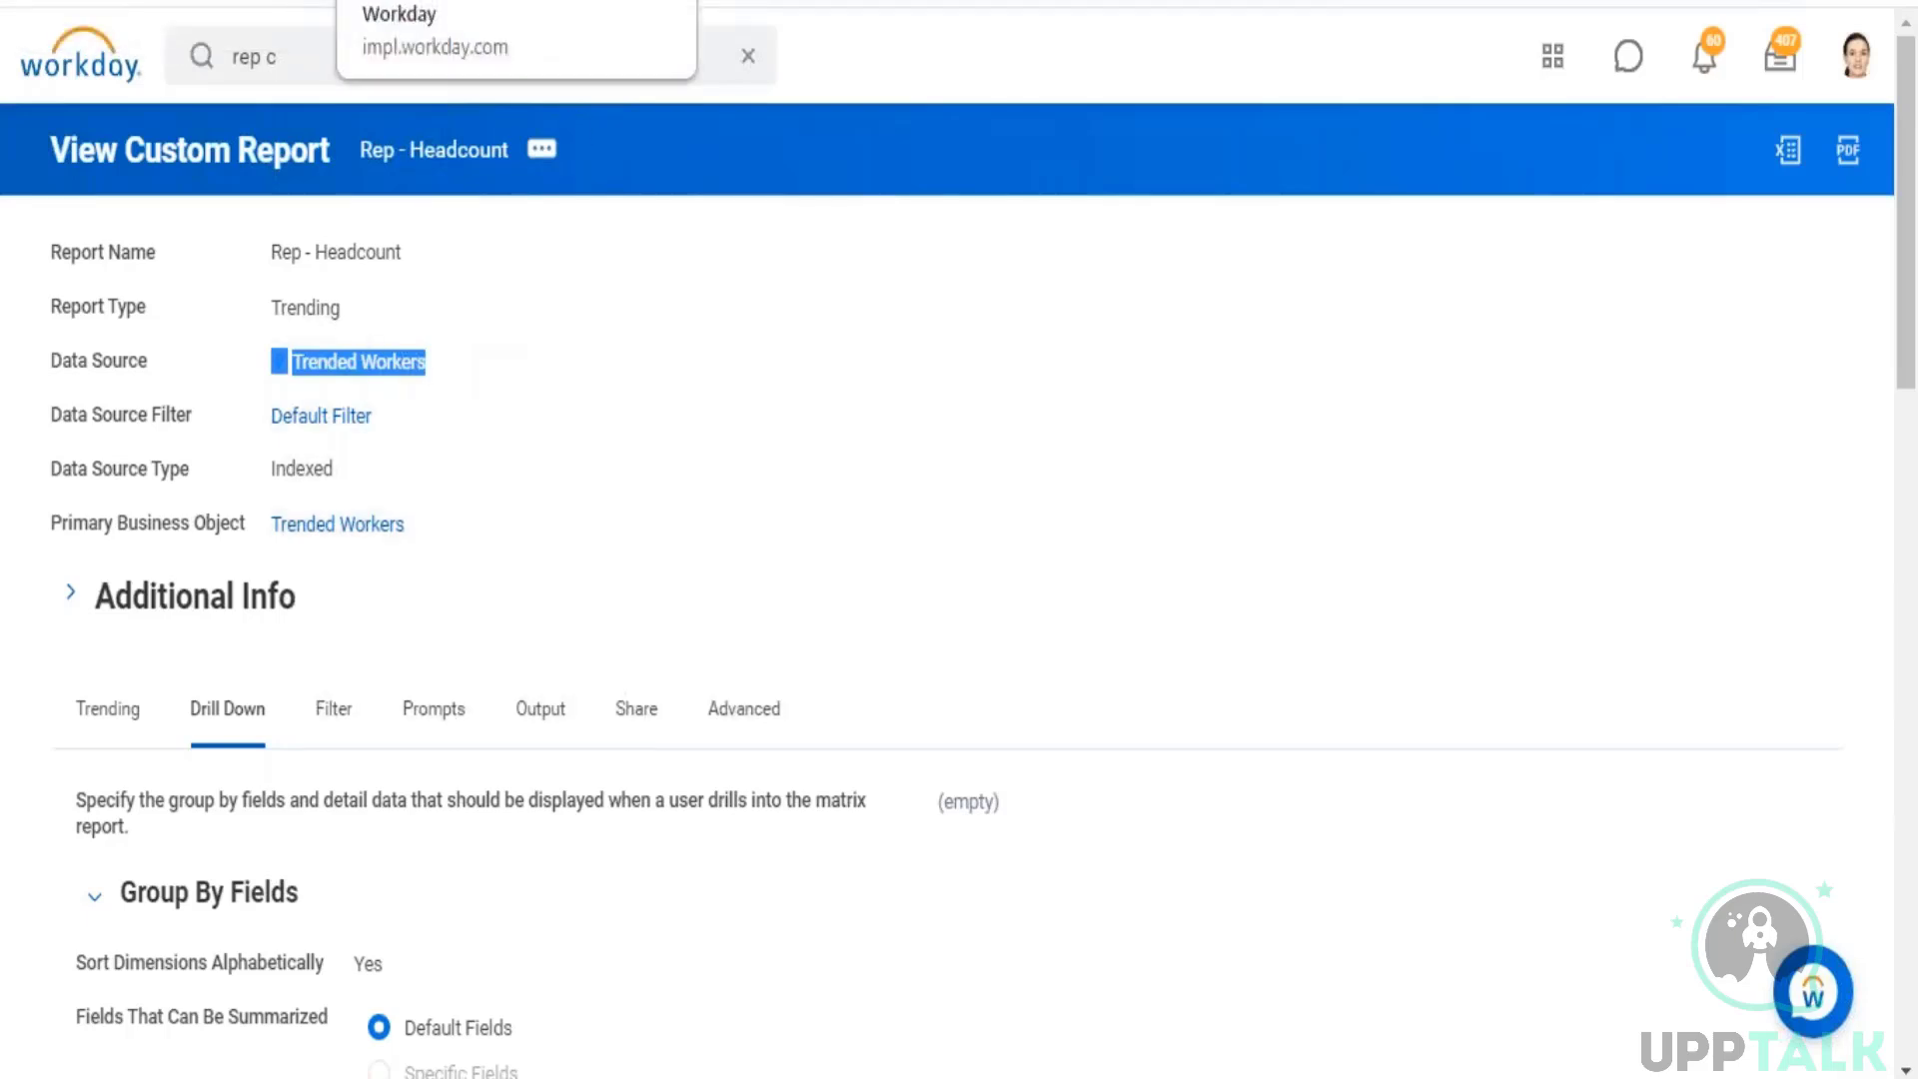
left_click(430, 2)
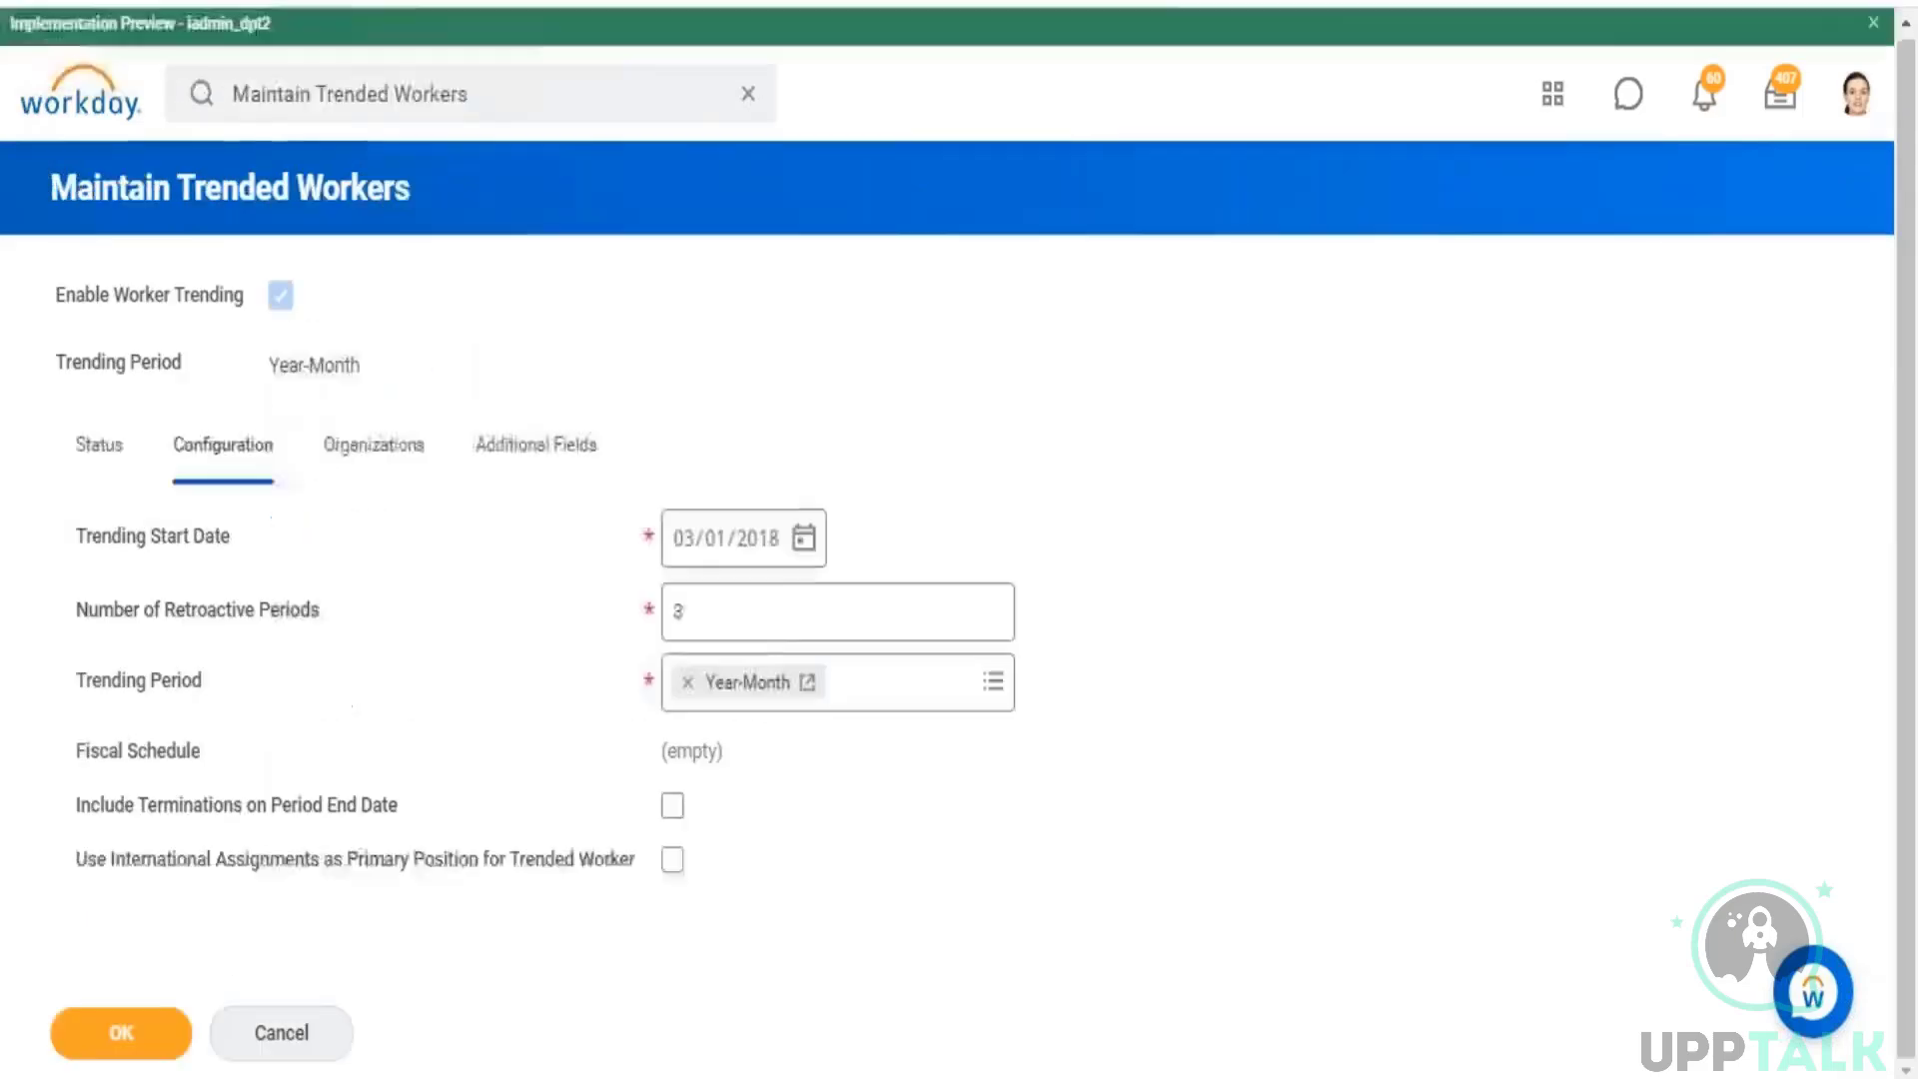
left_click(678, 610)
left_click_drag(678, 609, 665, 609)
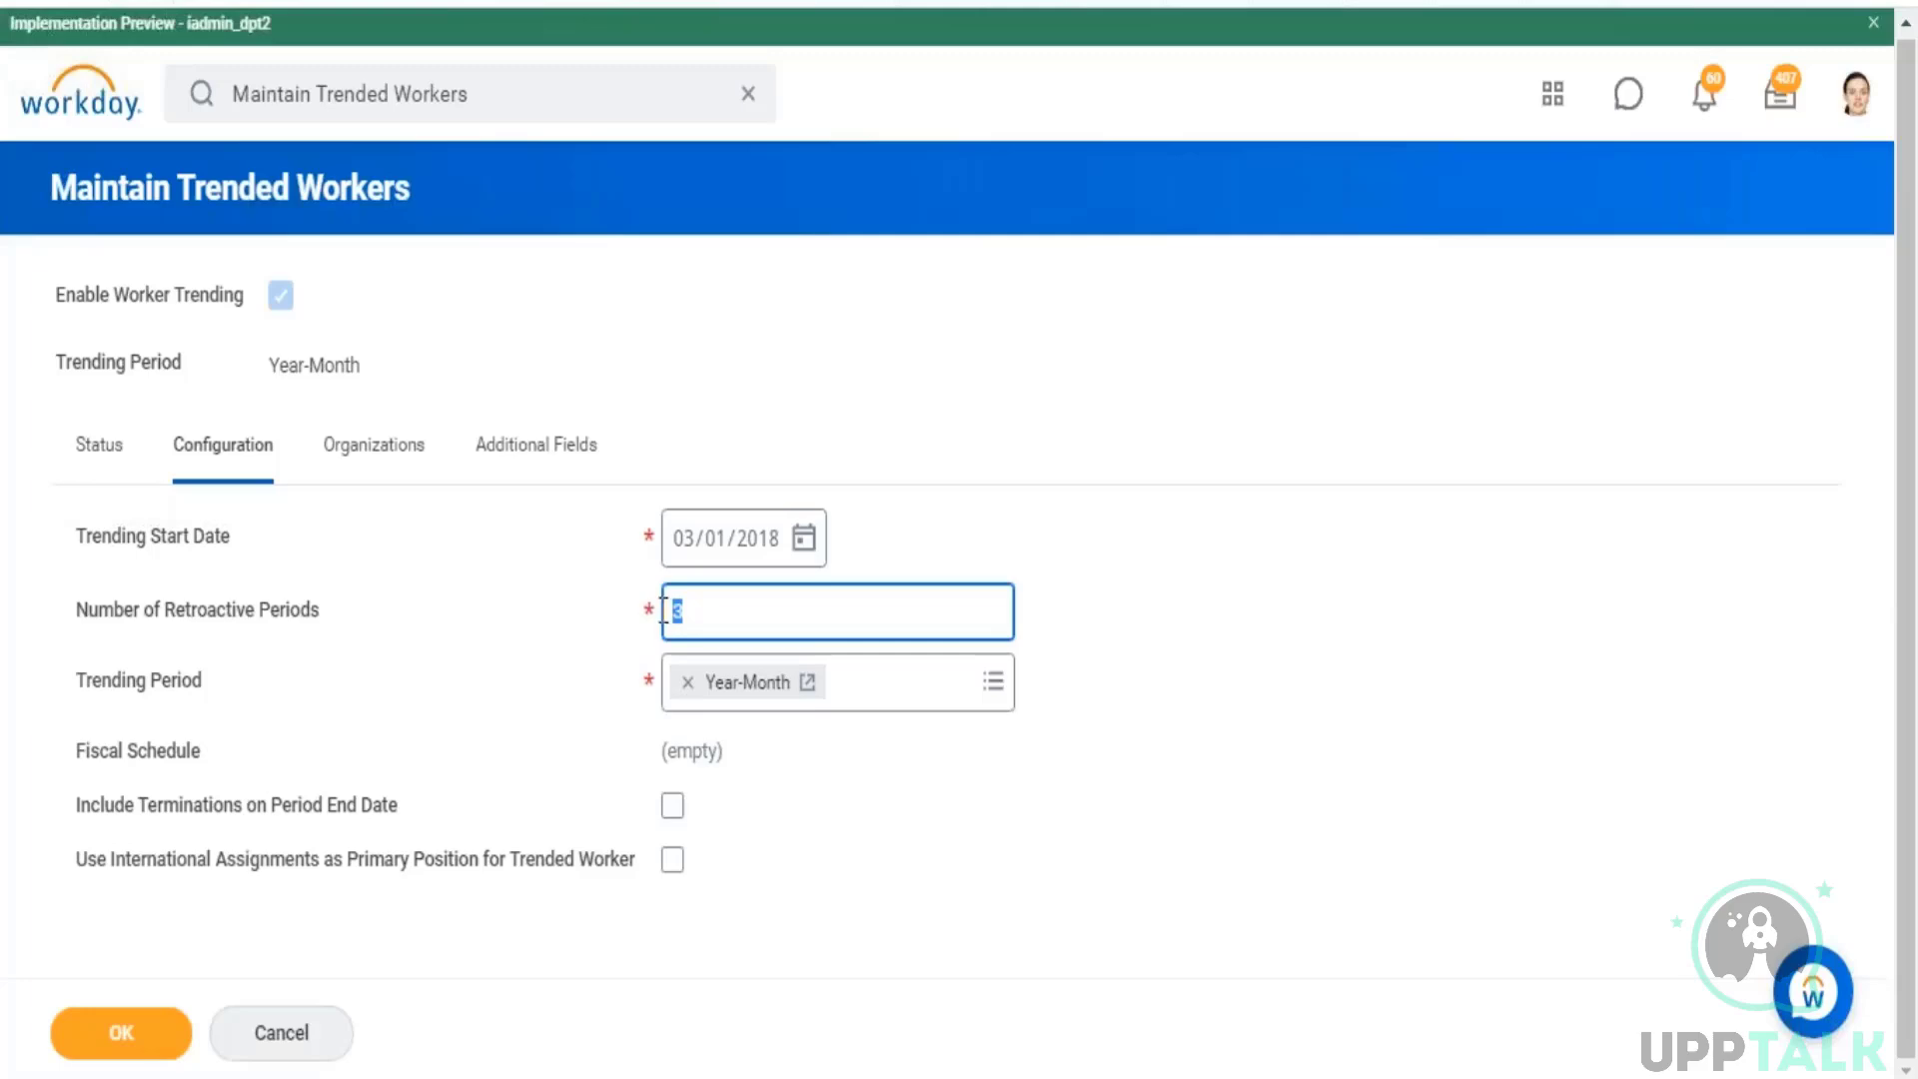
mouse_move(639, 549)
mouse_move(671, 610)
left_click_drag(162, 610, 288, 612)
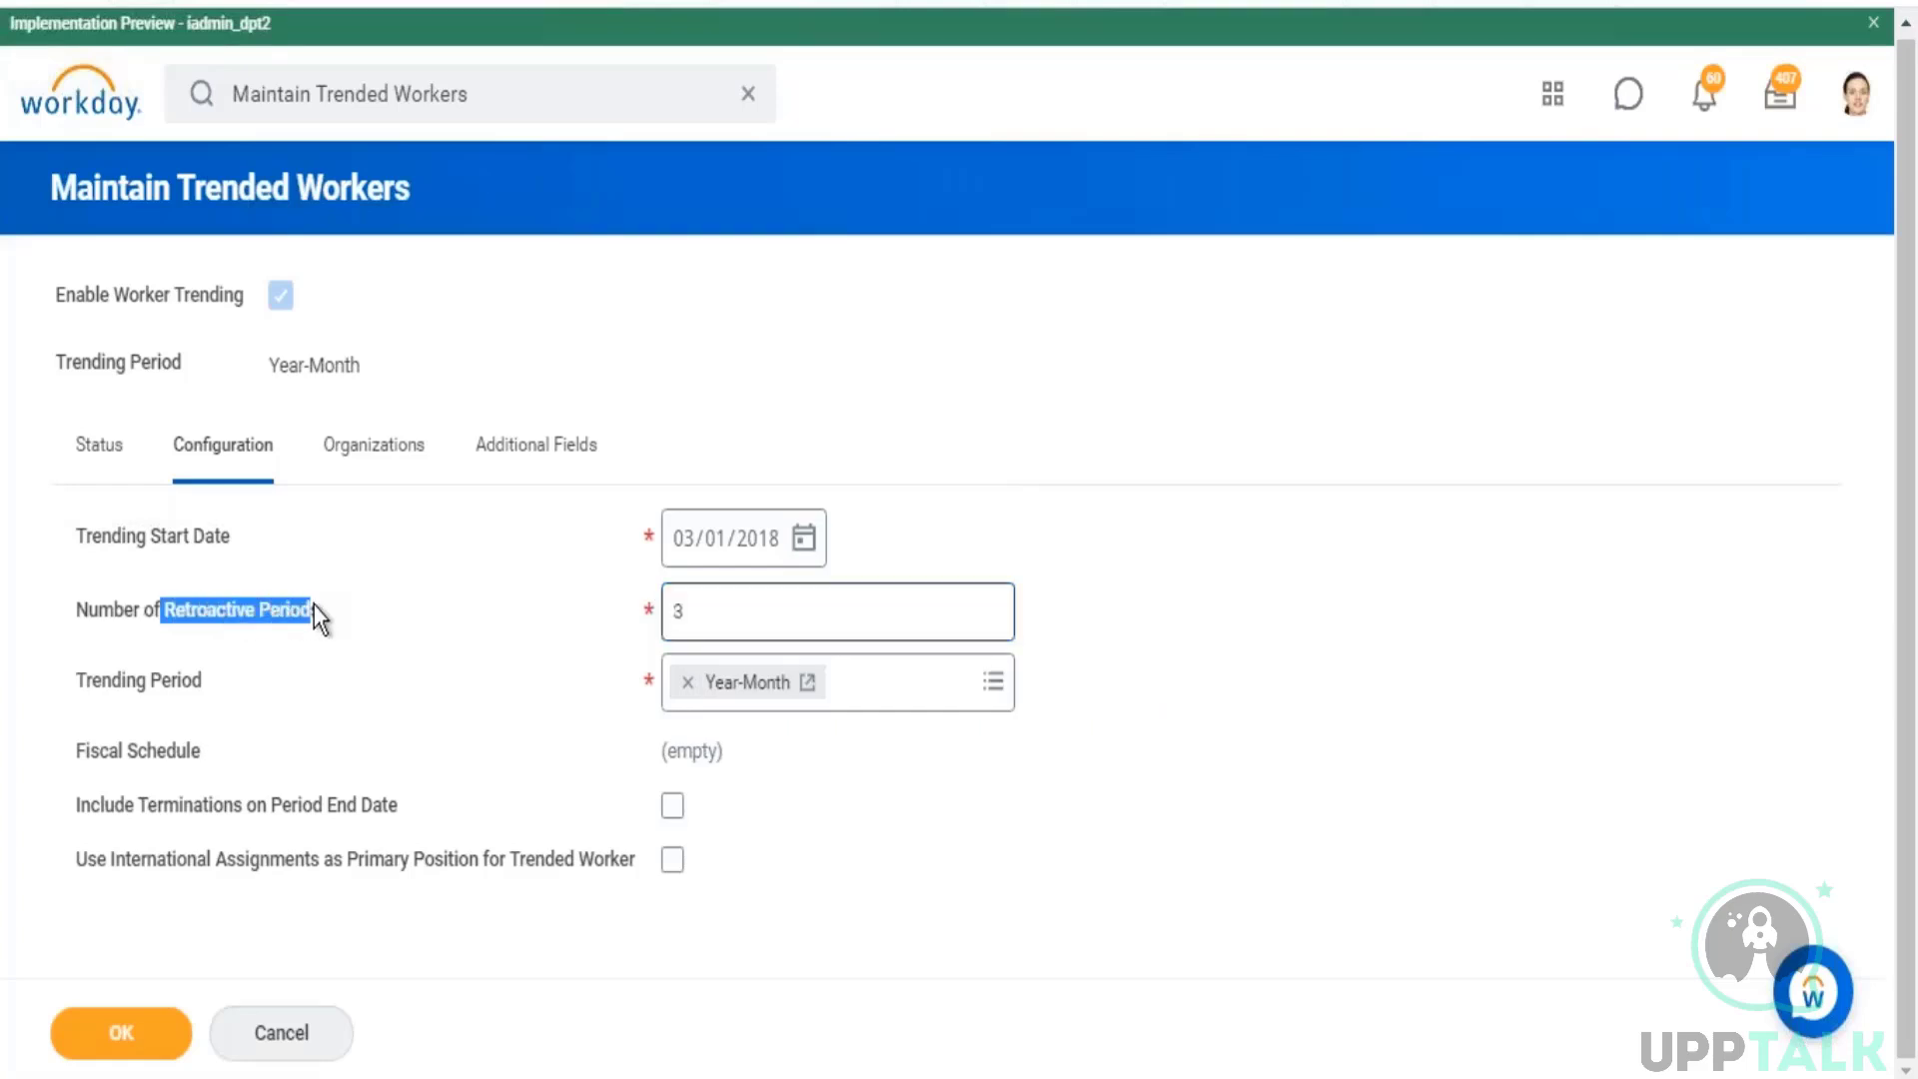
left_click_drag(707, 613, 674, 612)
Step: Check the run types in the Recent Run History and leave Maintain Trended Workers, discarding any changes
left_click(130, 455)
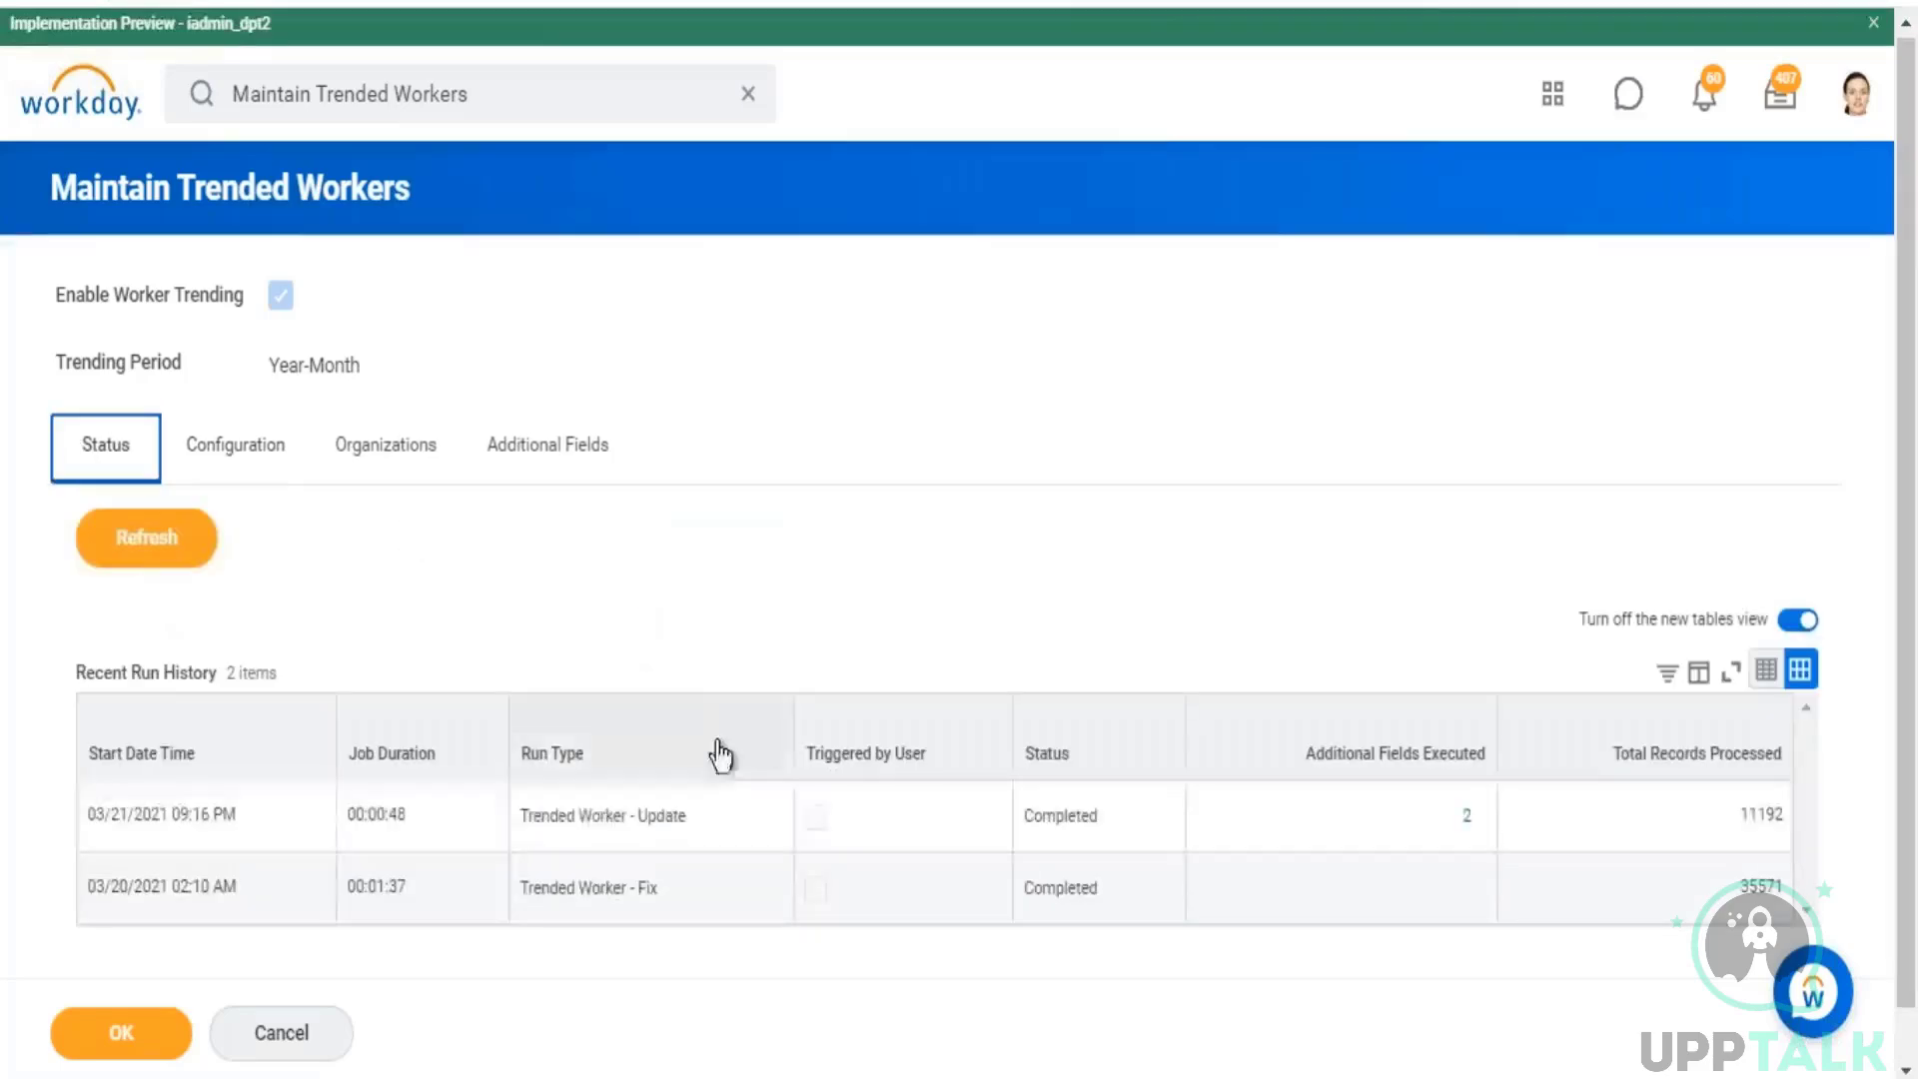
left_click_drag(558, 827, 585, 876)
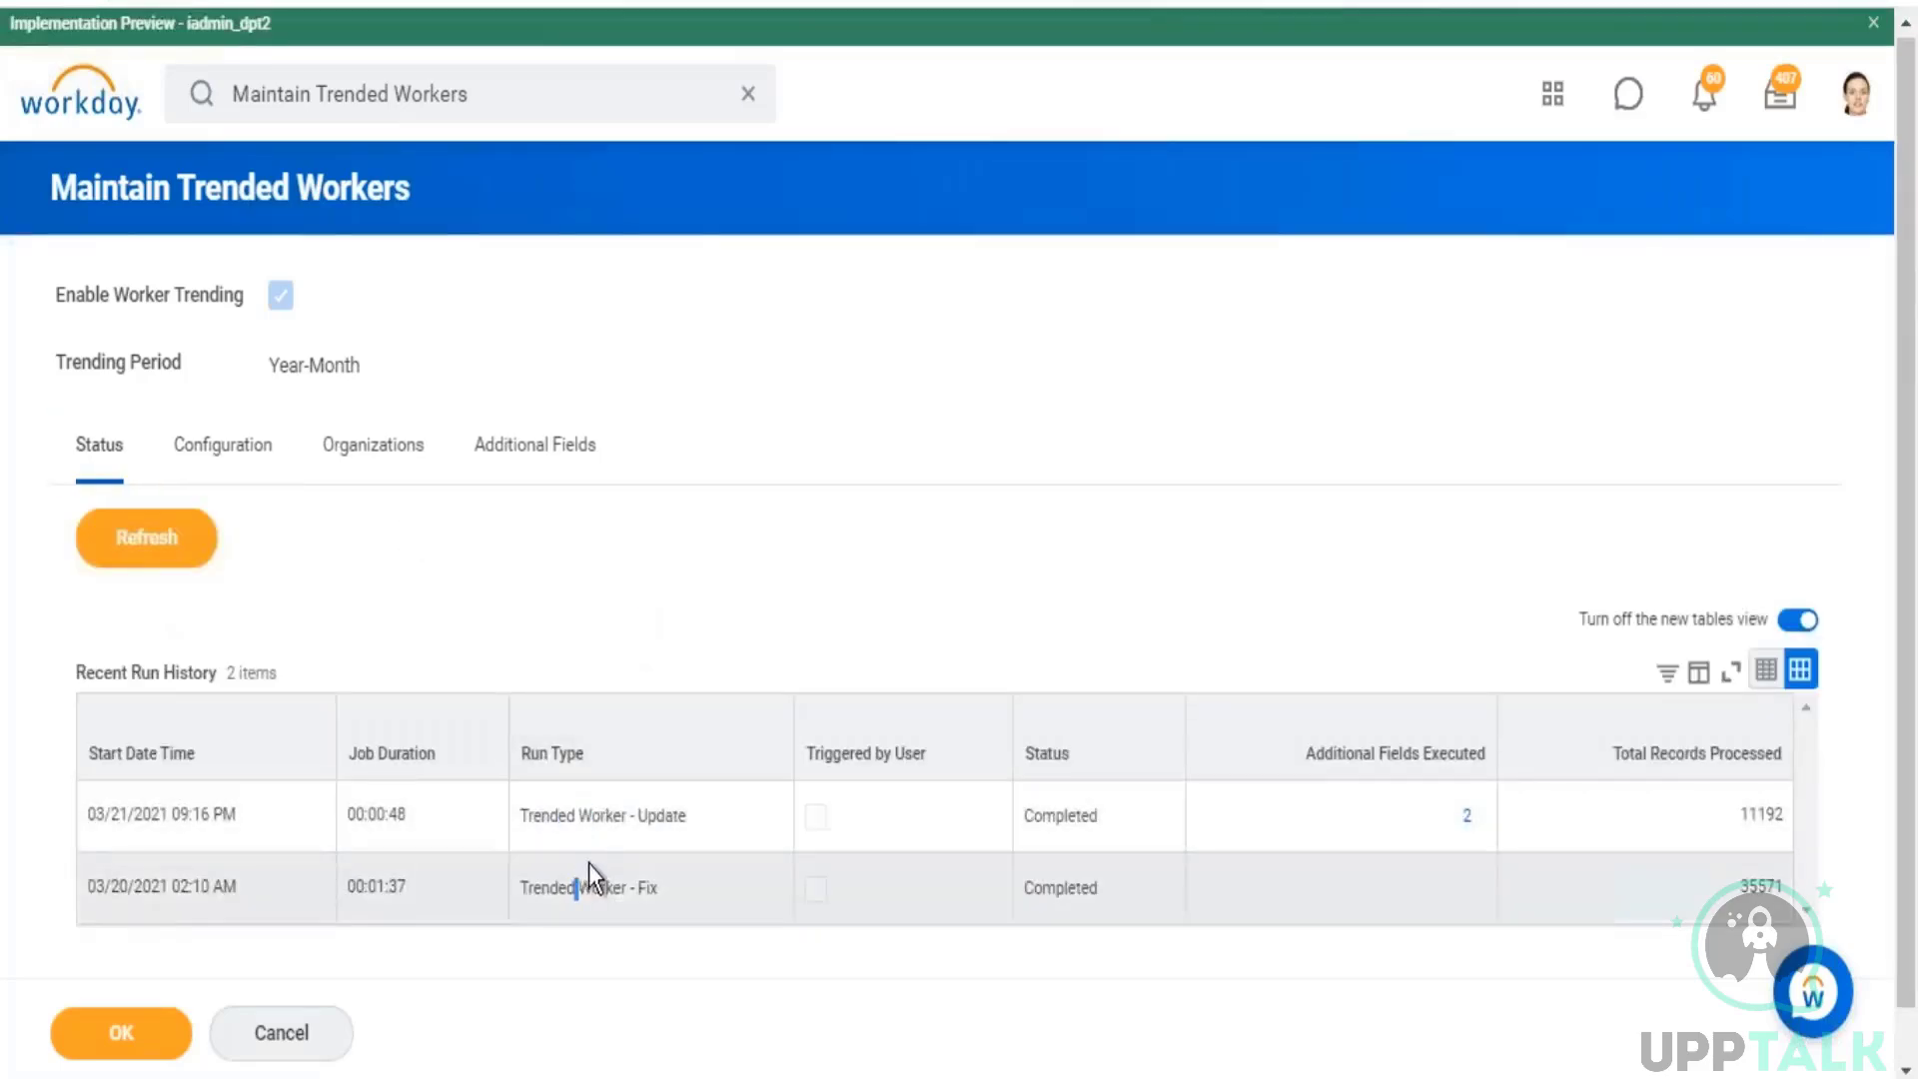
left_click(255, 445)
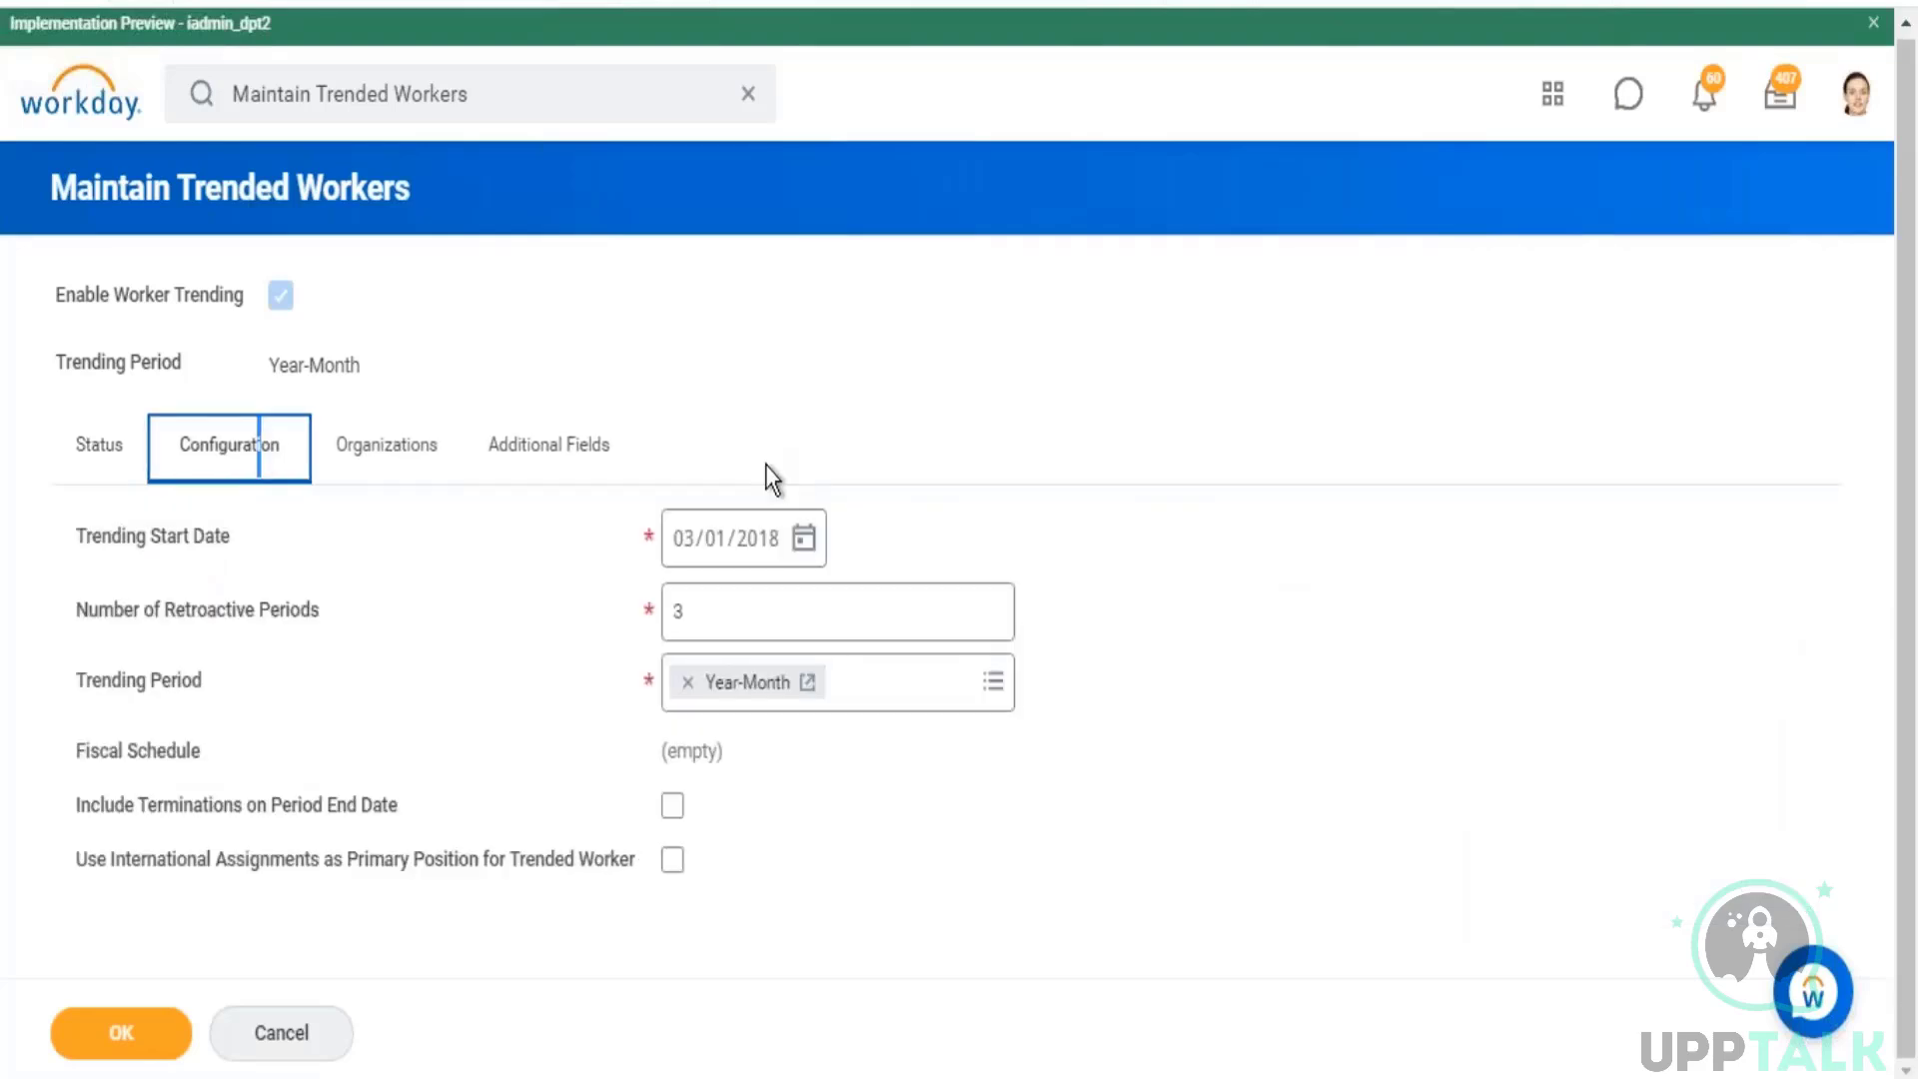
left_click(108, 97)
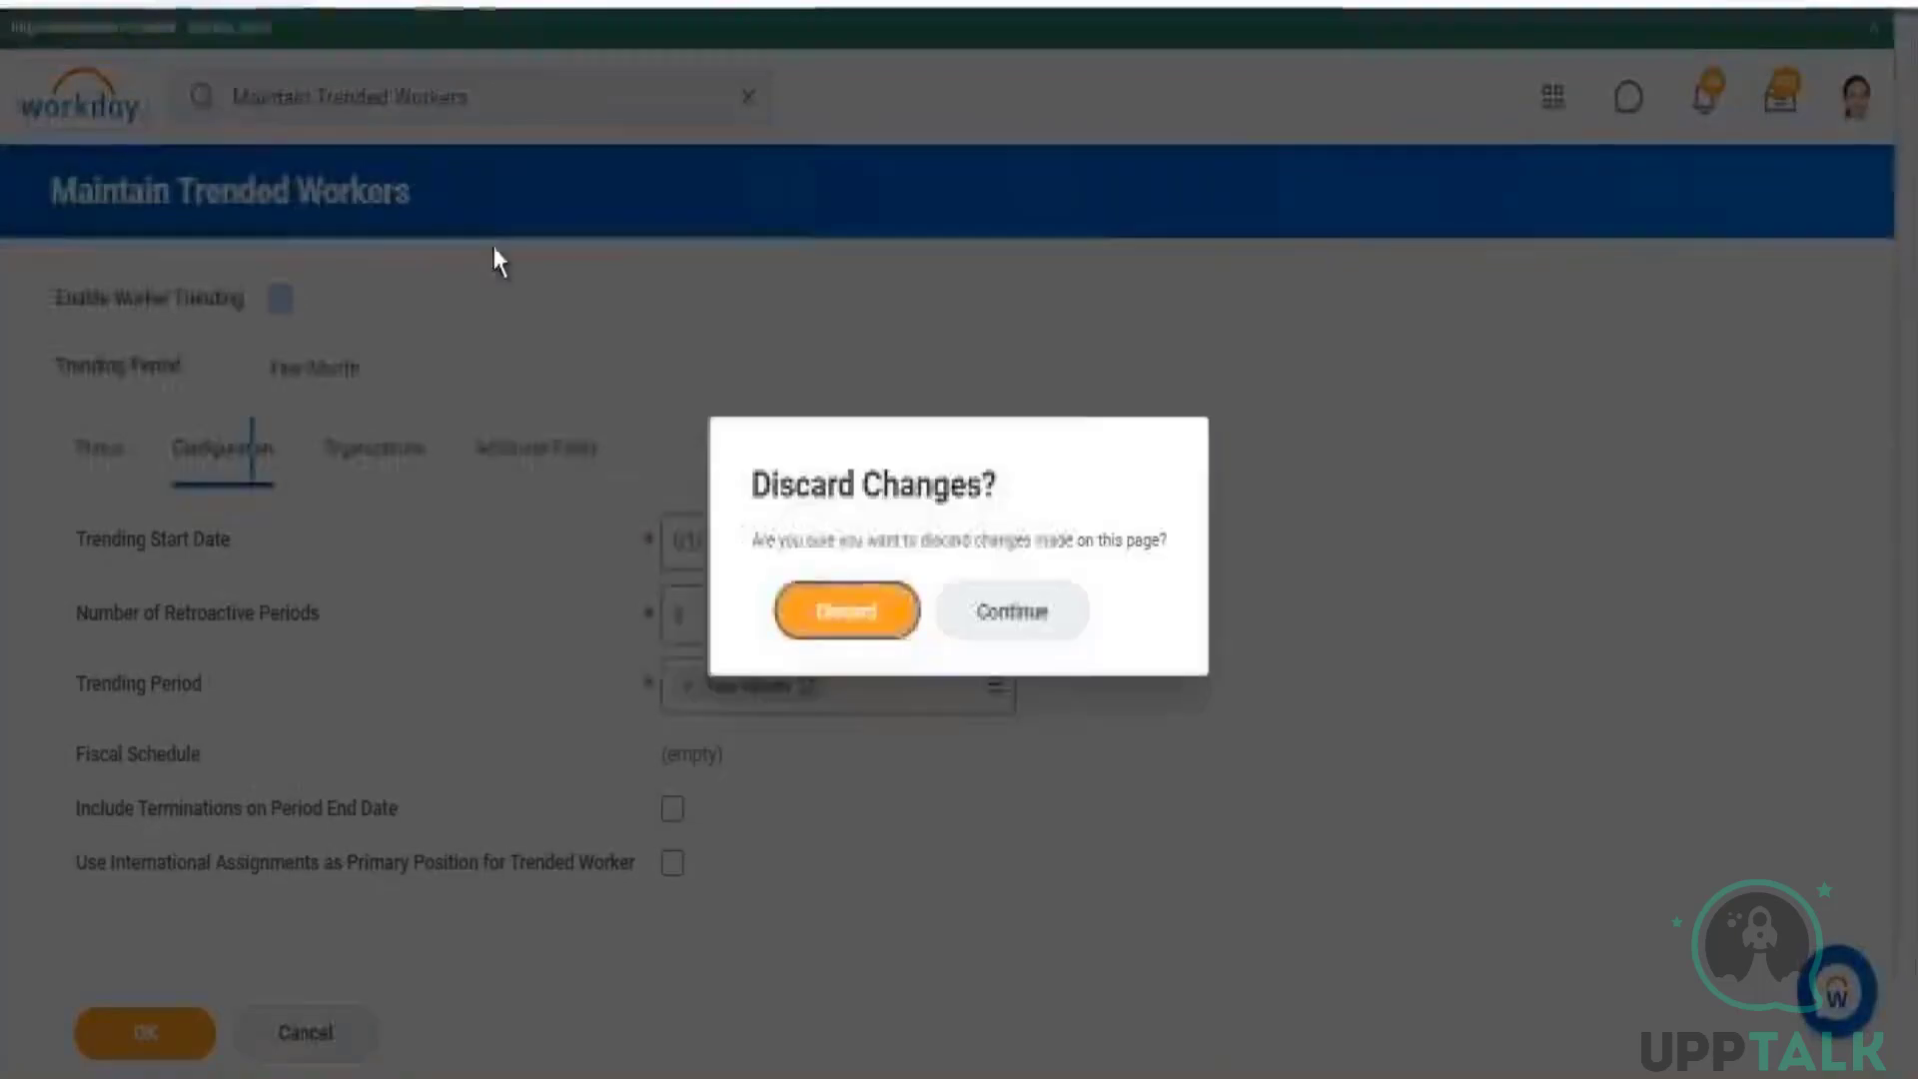
left_click(835, 625)
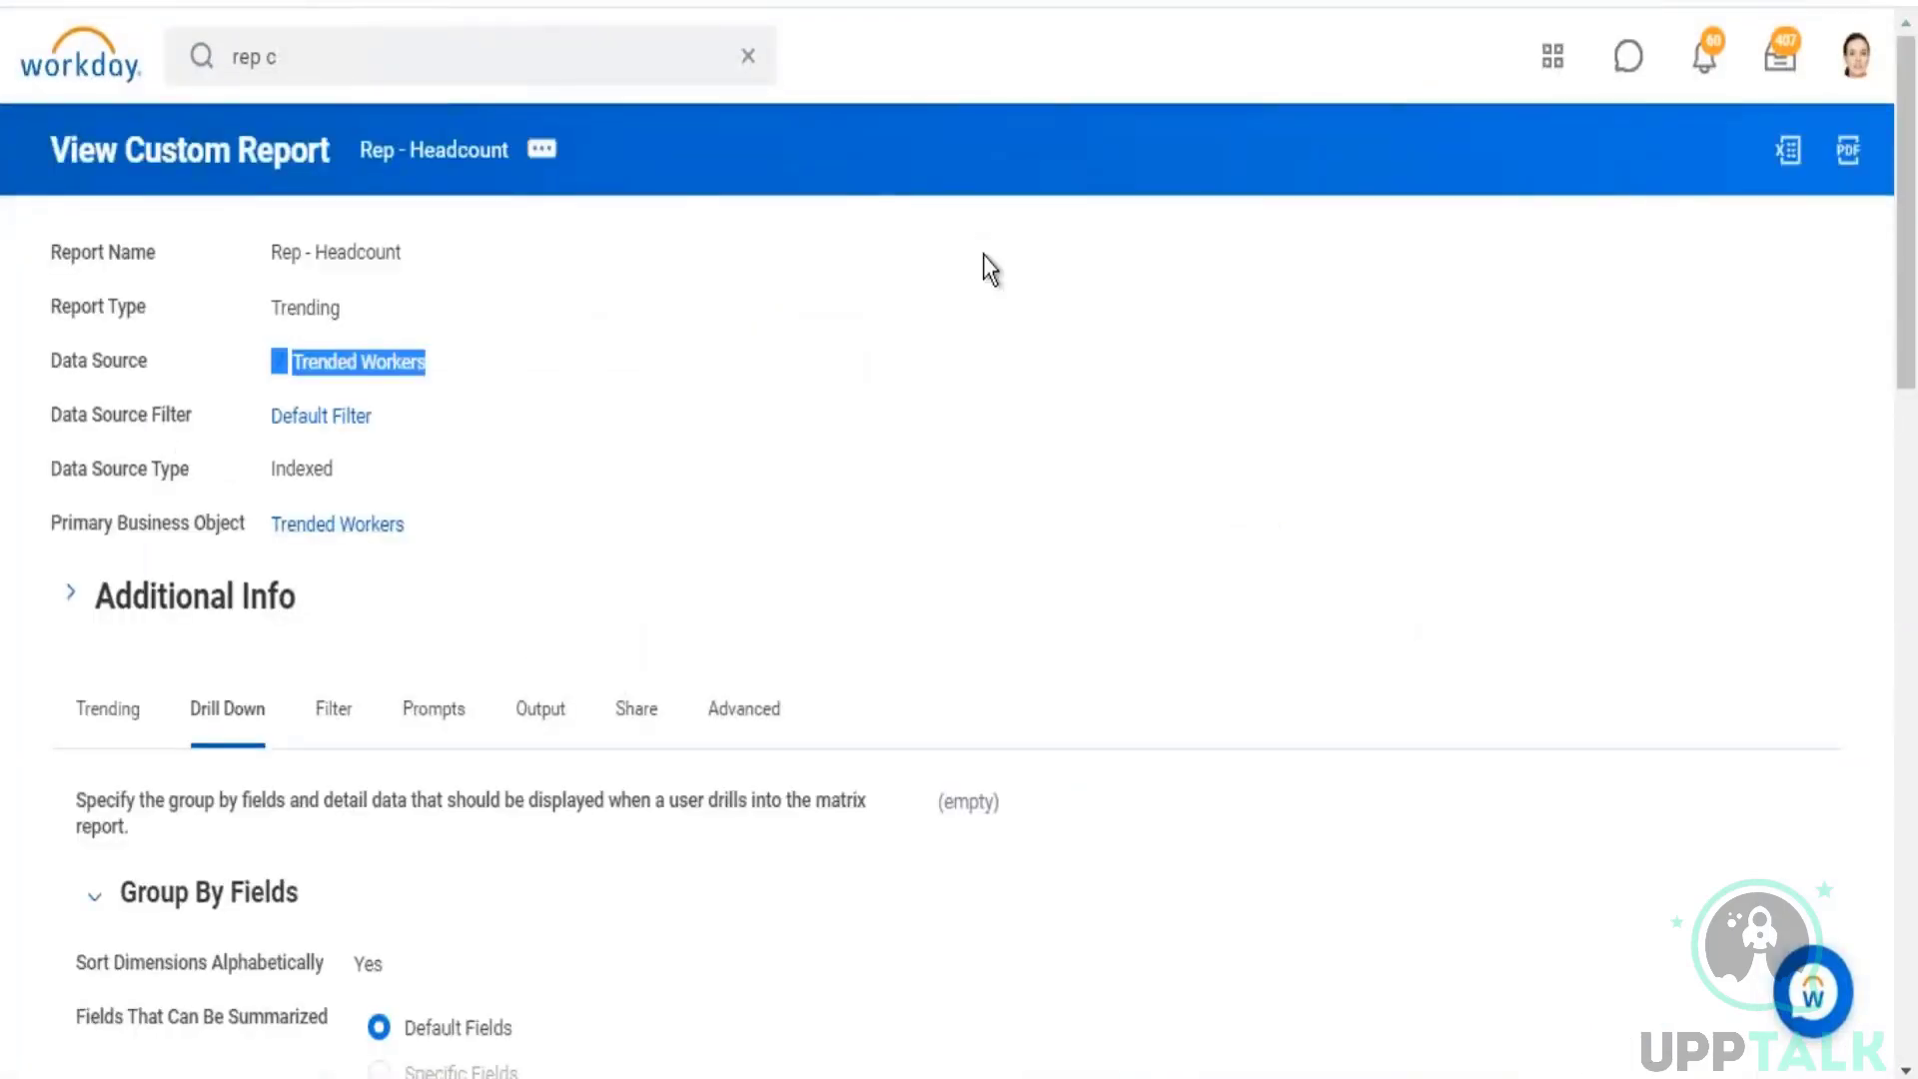
Step: Review the time period and row grouping definition of Rep - Headcount along with its data source details
scroll(983, 258, "down", 5)
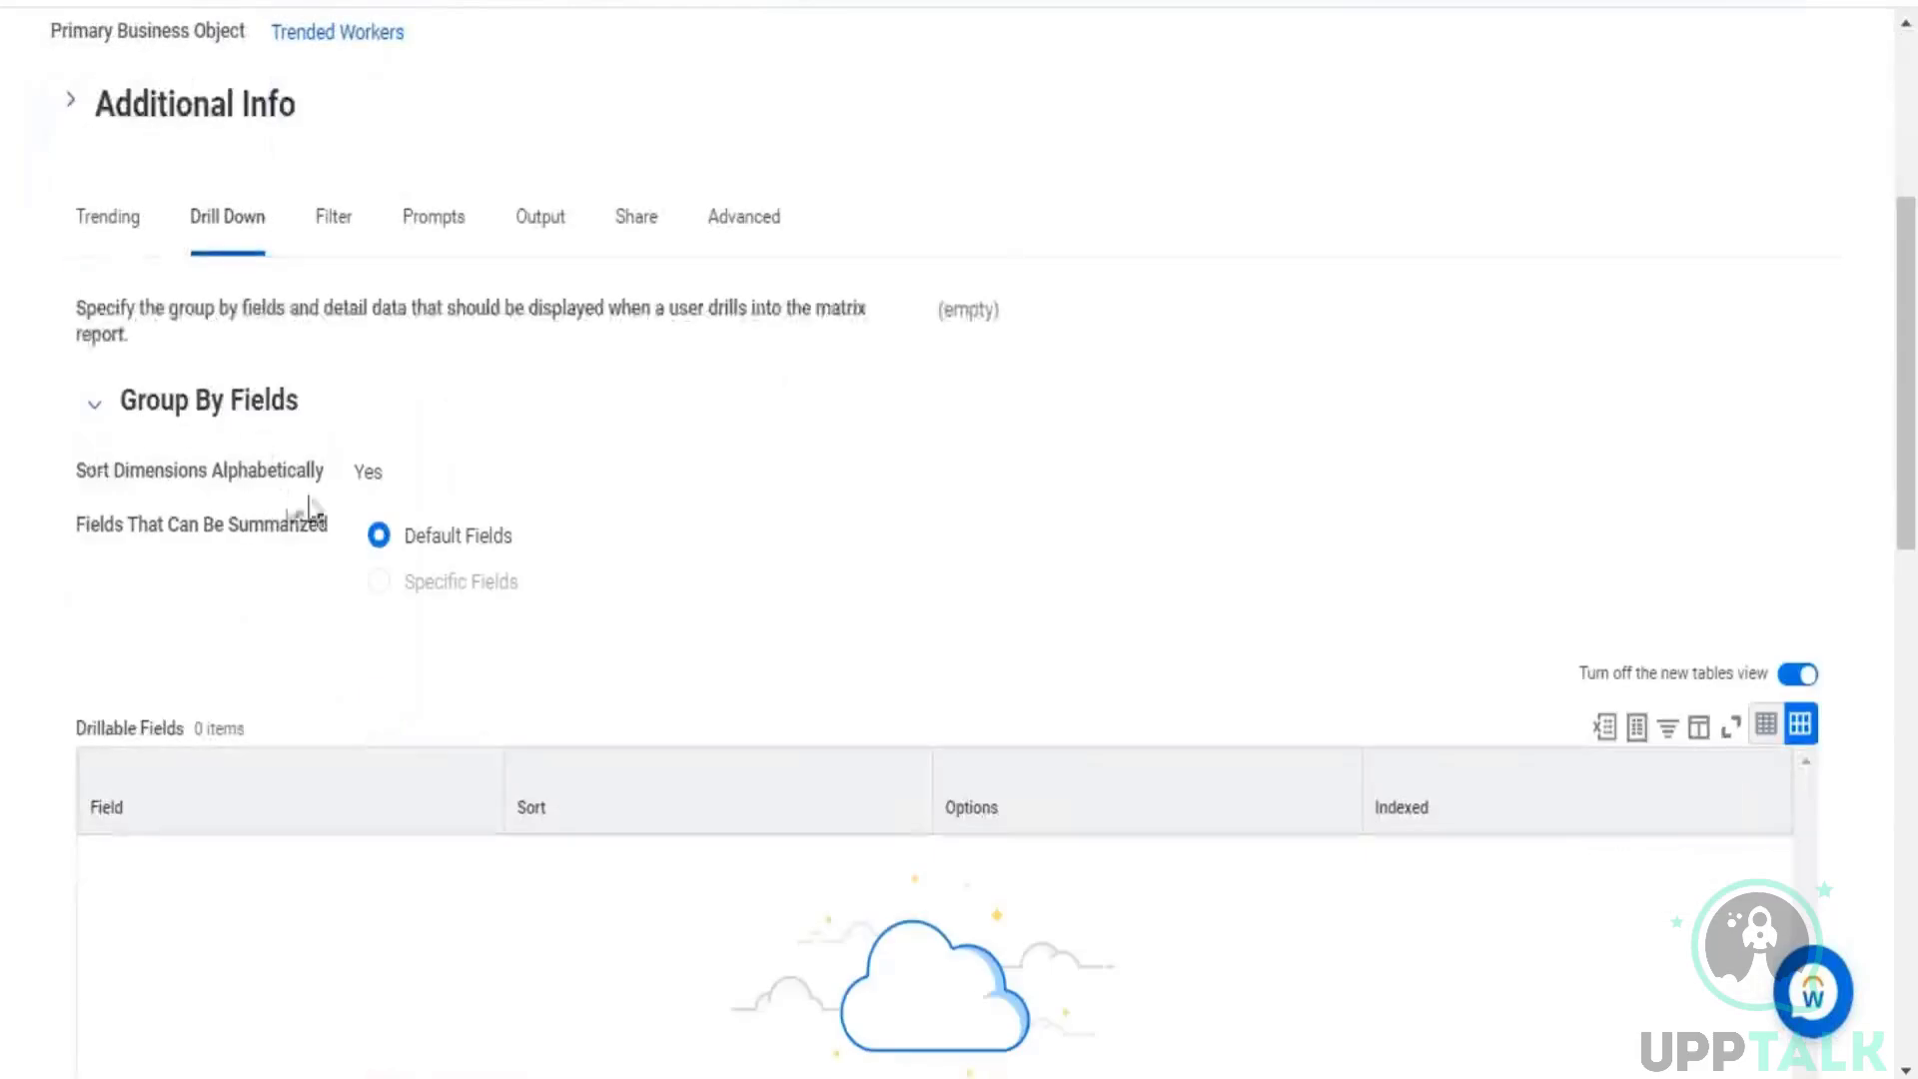
left_click(124, 243)
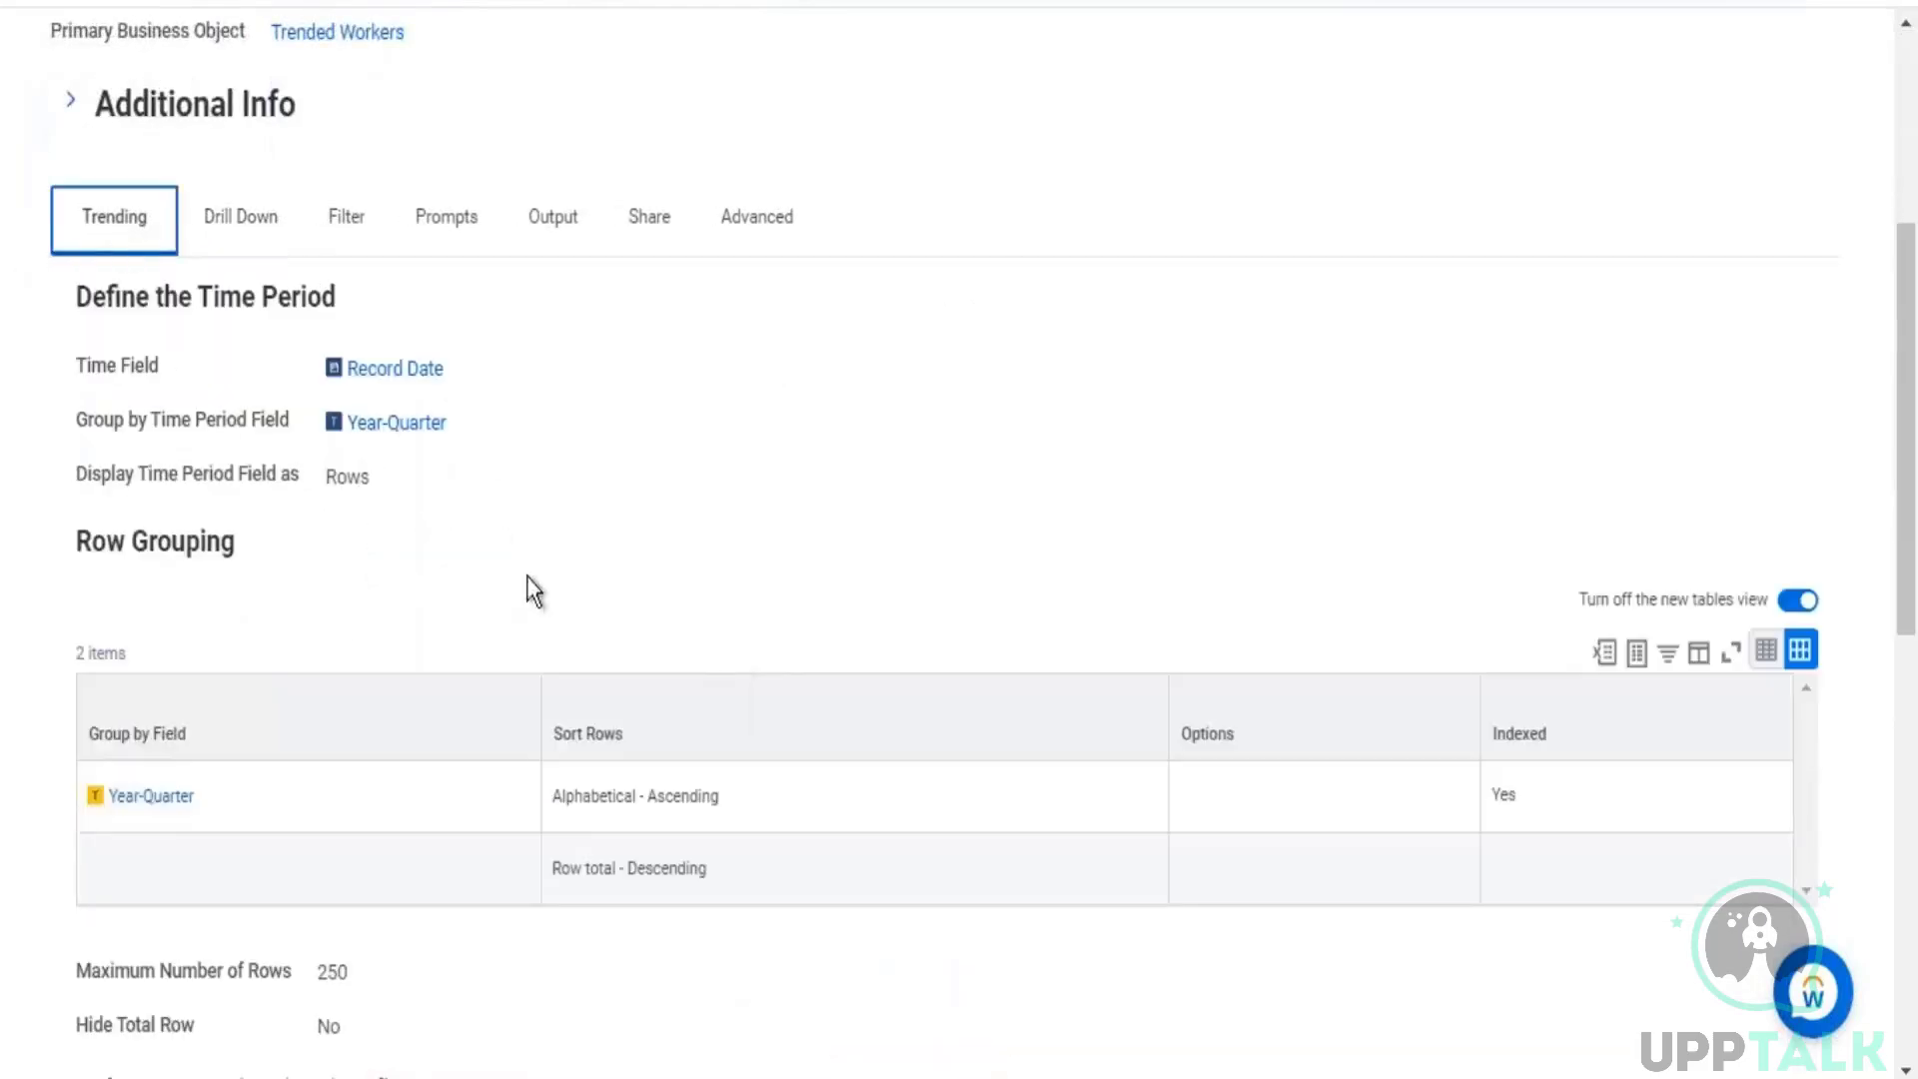
left_click_drag(237, 547, 62, 375)
scroll(376, 333, "up", 5)
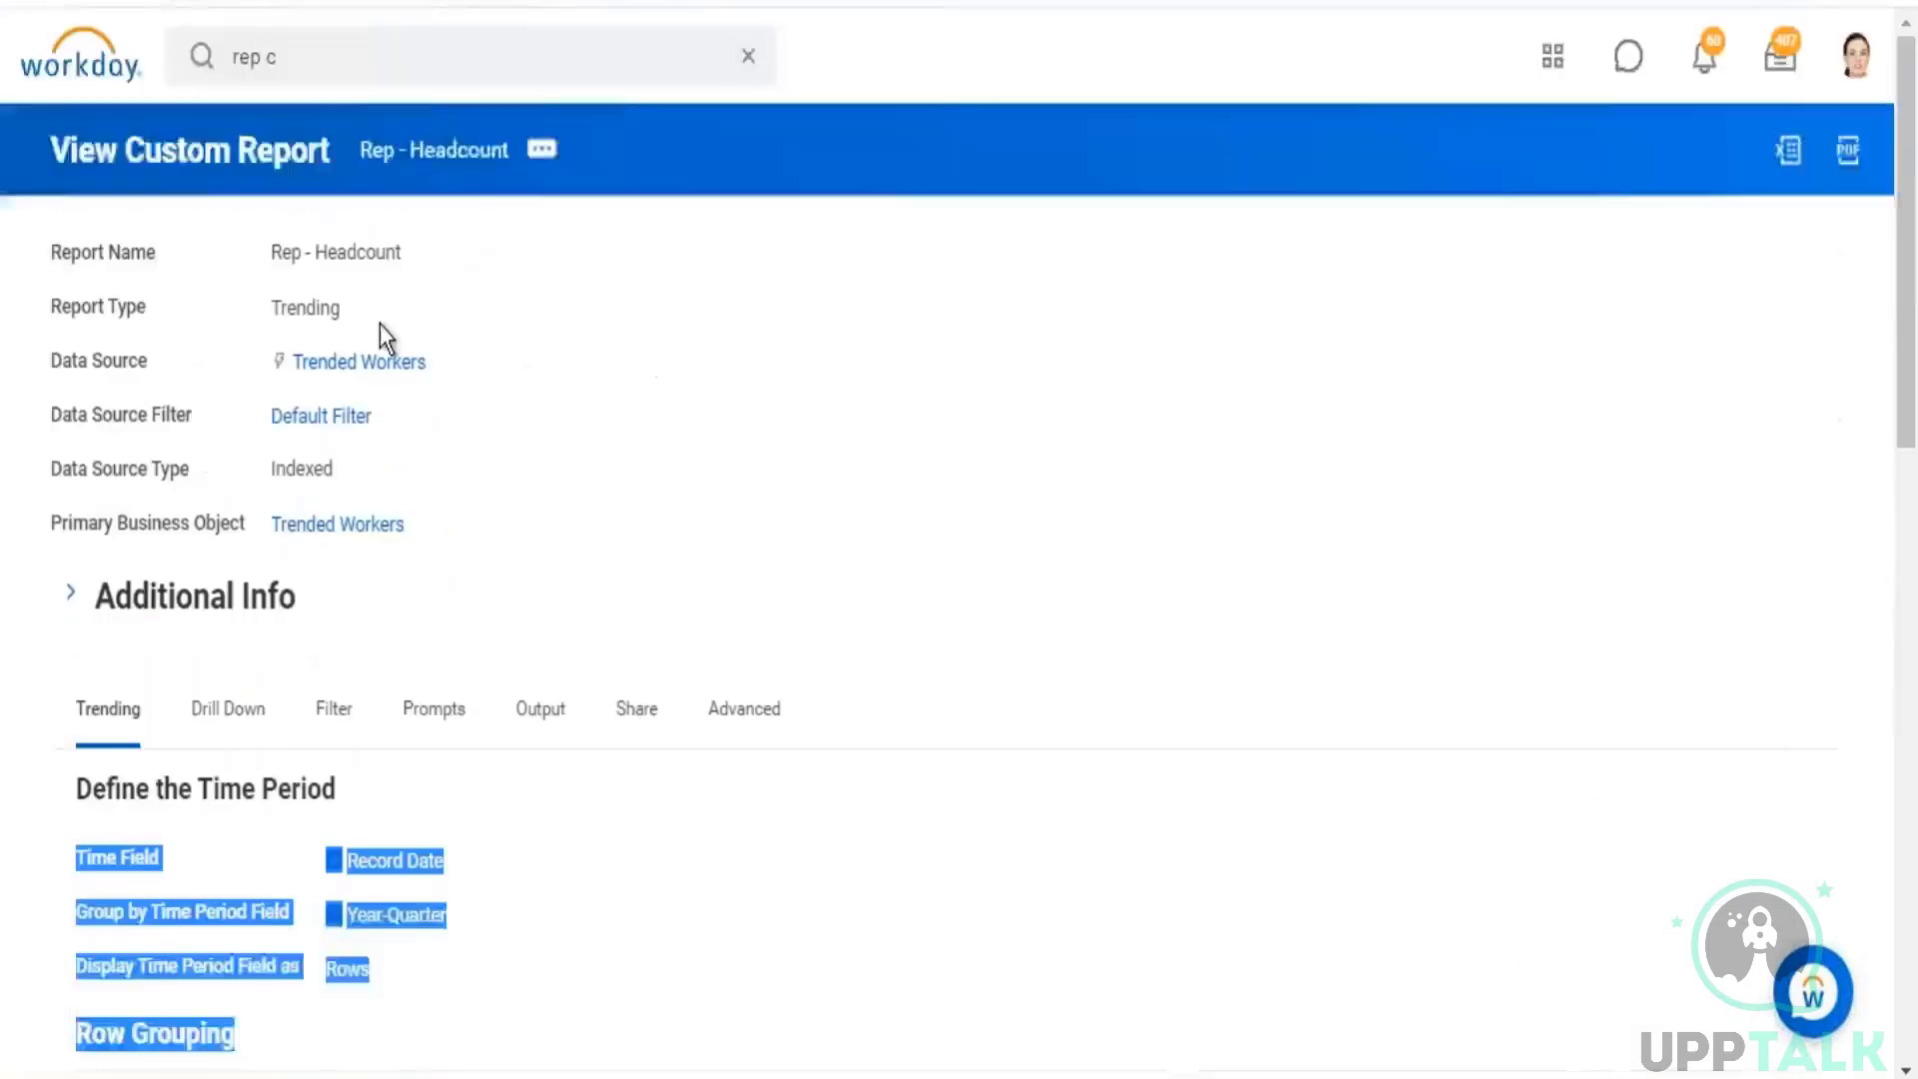
left_click_drag(459, 522, 253, 334)
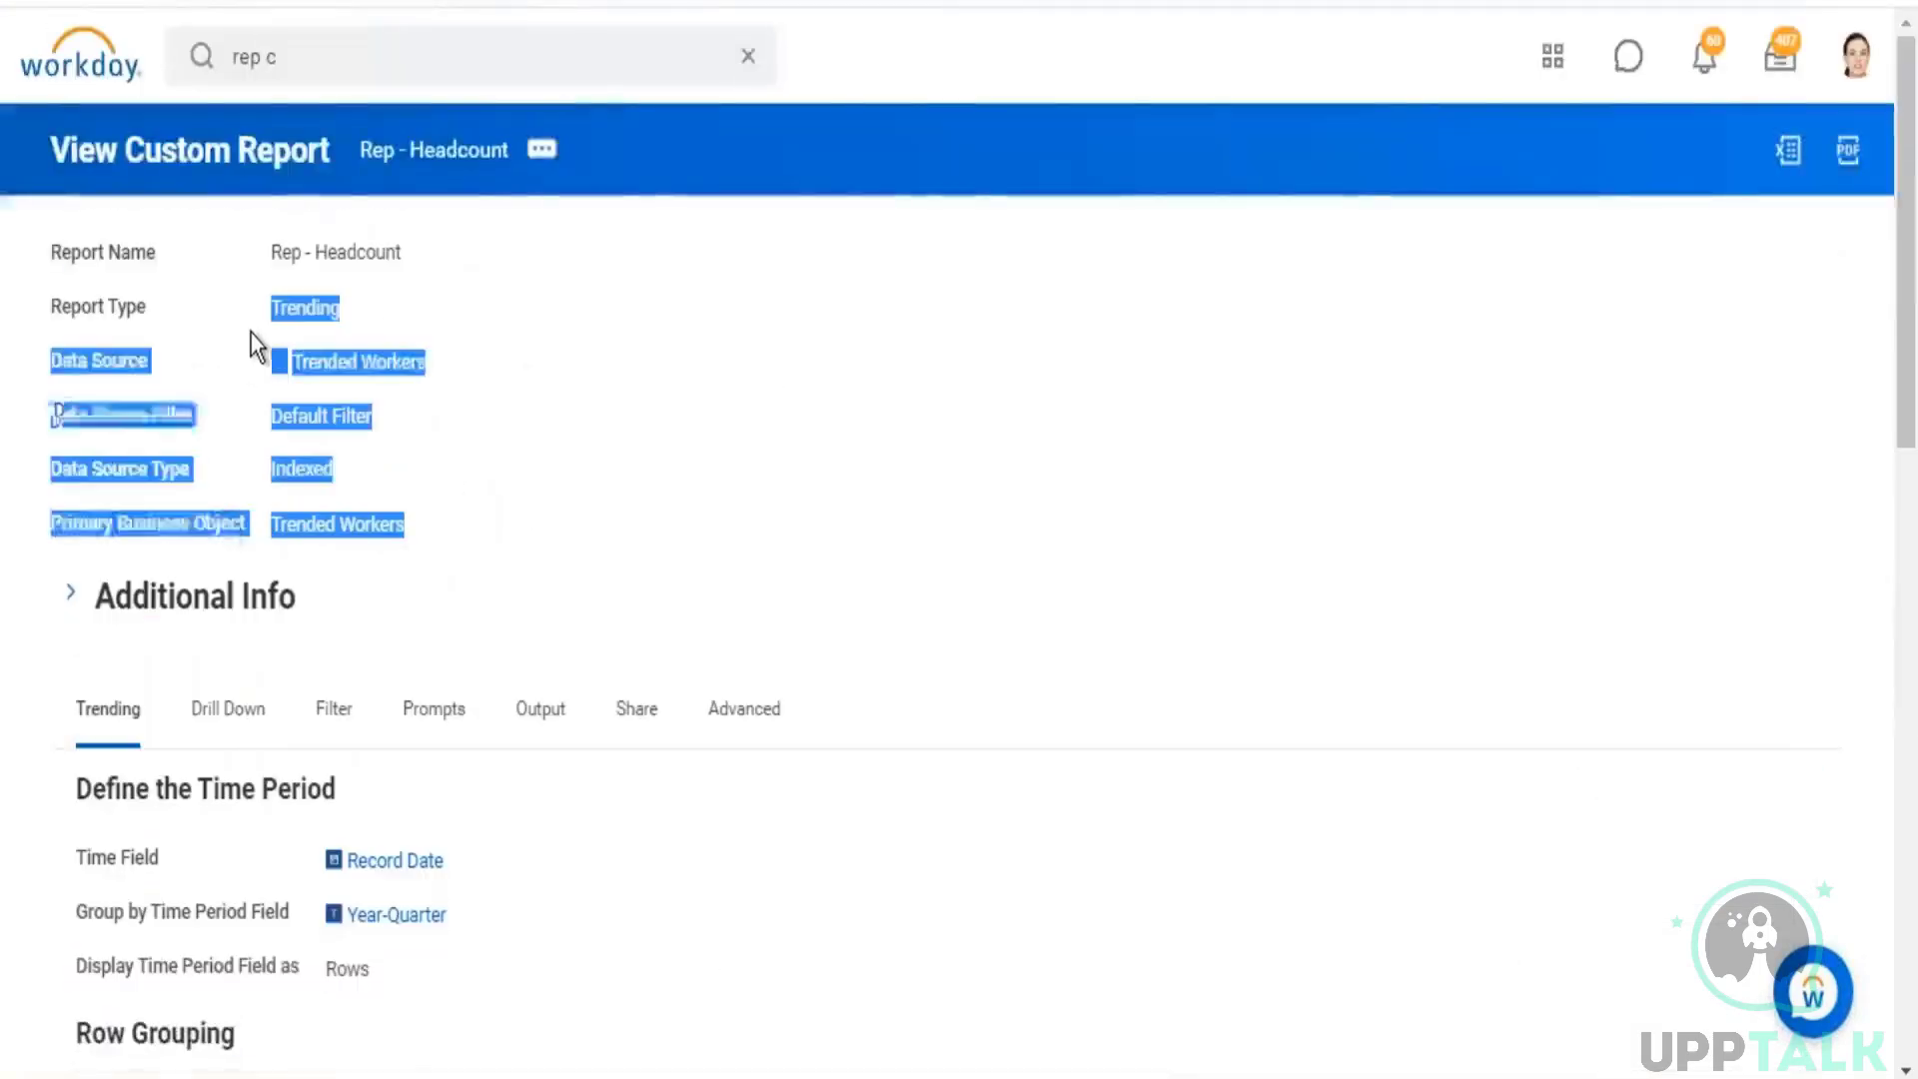
left_click(1363, 516)
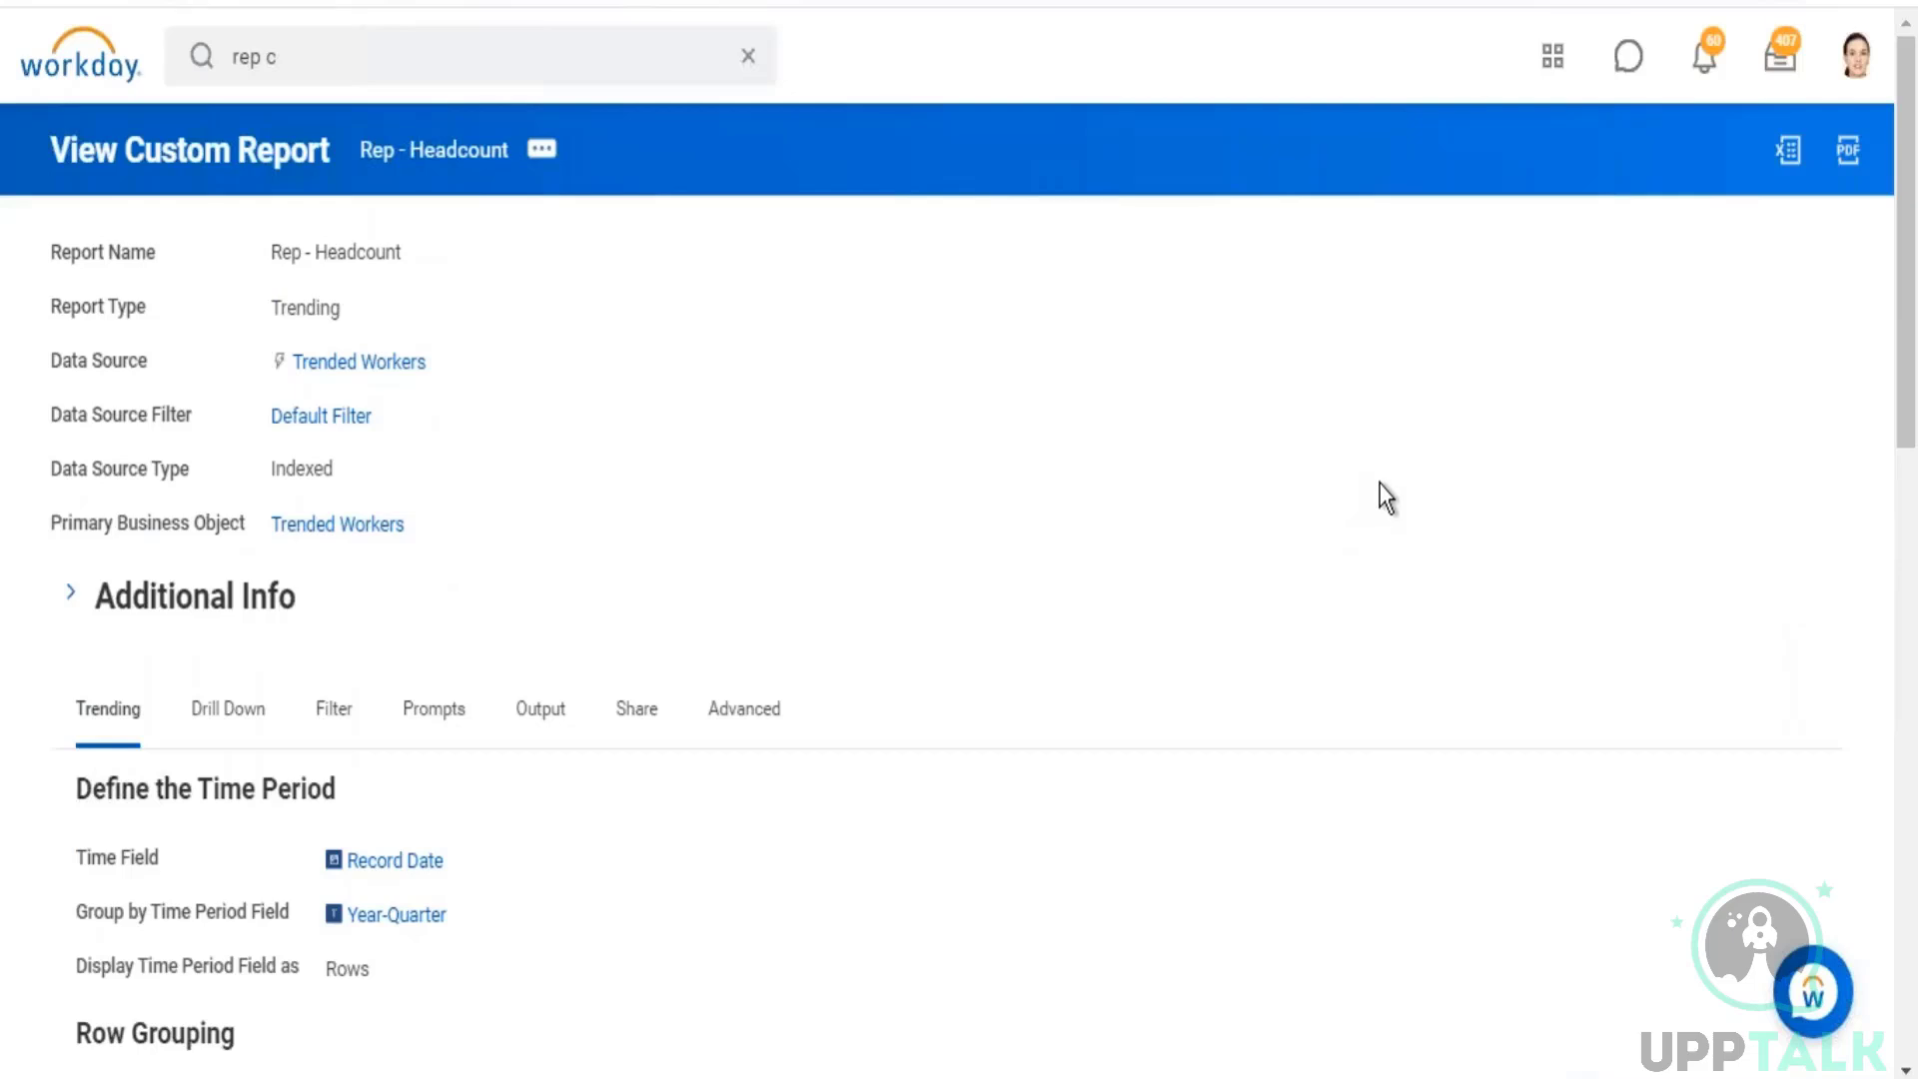
Step: Examine the Drill Down settings of Rep - Headcount, including the drillable fields, detail data, sort and drill down options
left_click(256, 722)
scroll(420, 599, "down", 5)
scroll(468, 559, "down", 1)
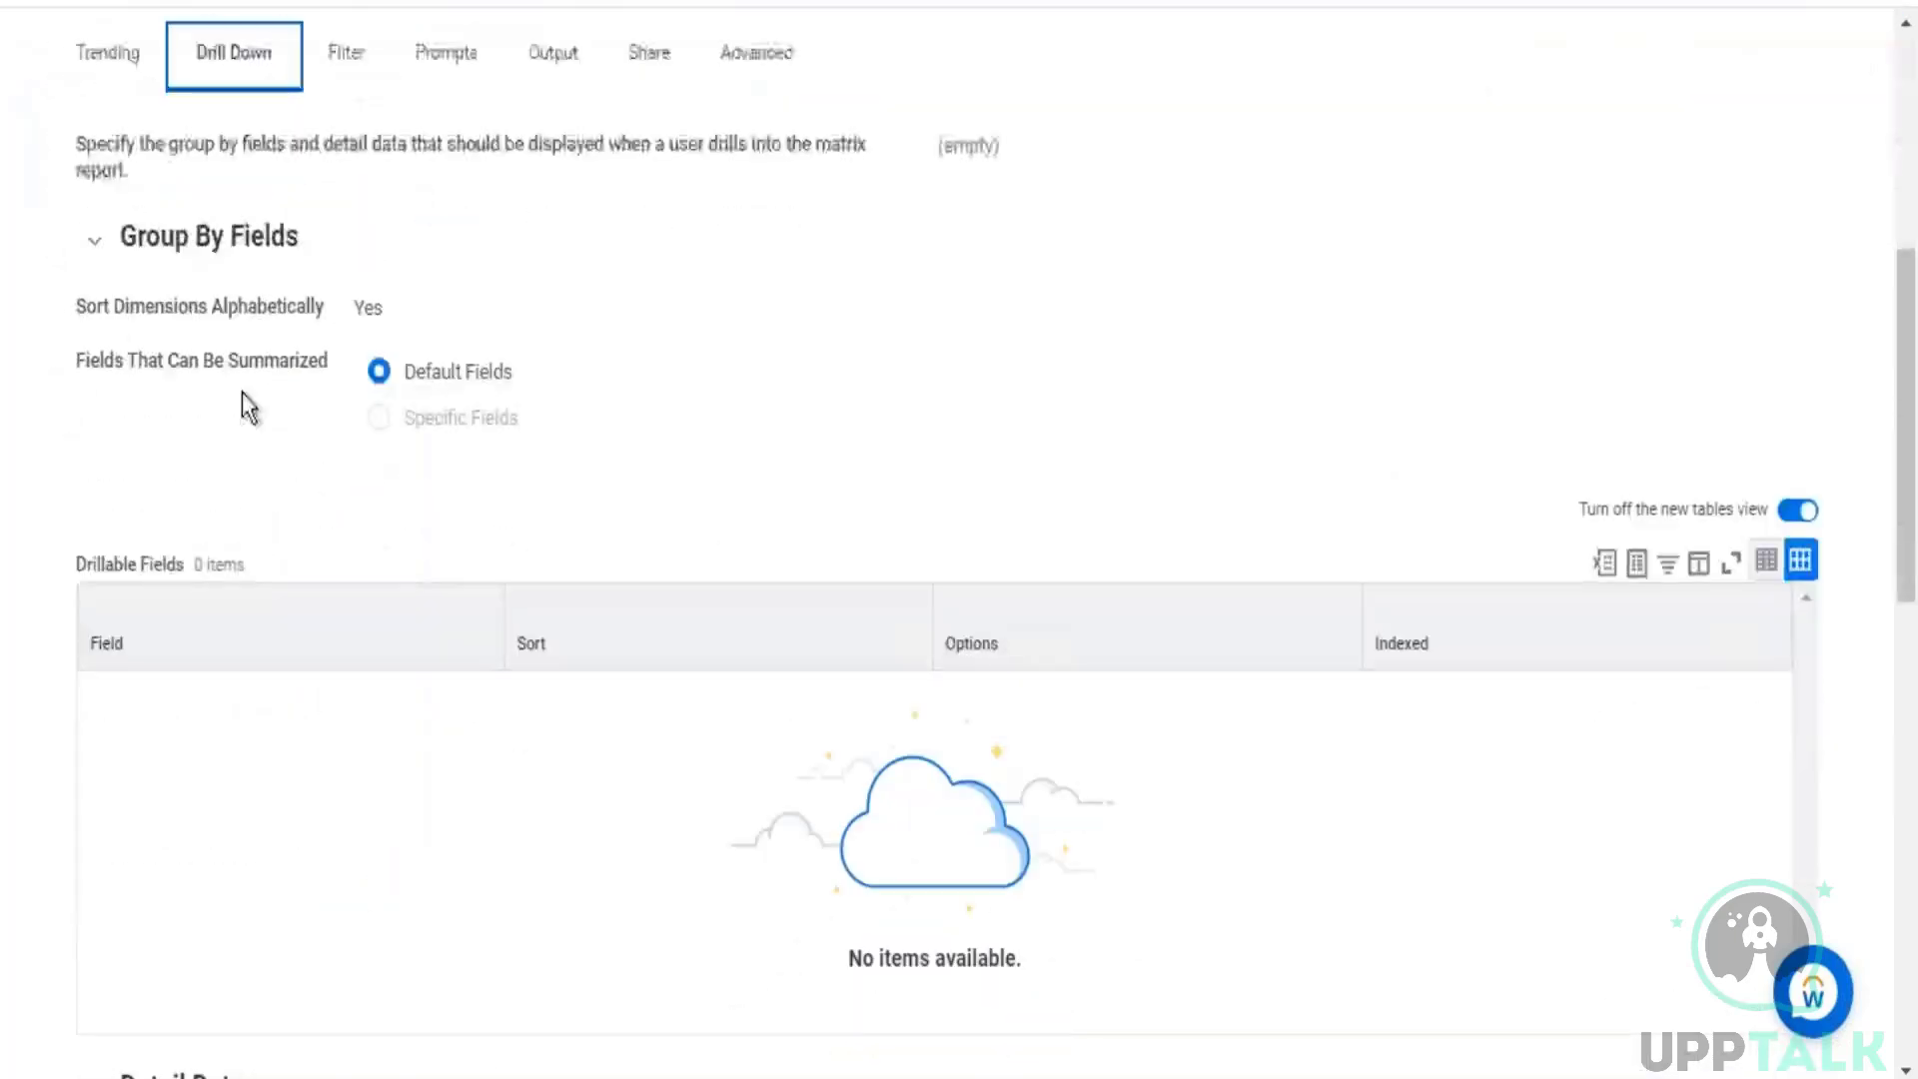
scroll(423, 390, "down", 1)
left_click_drag(513, 374, 619, 472)
scroll(180, 805, "down", 4)
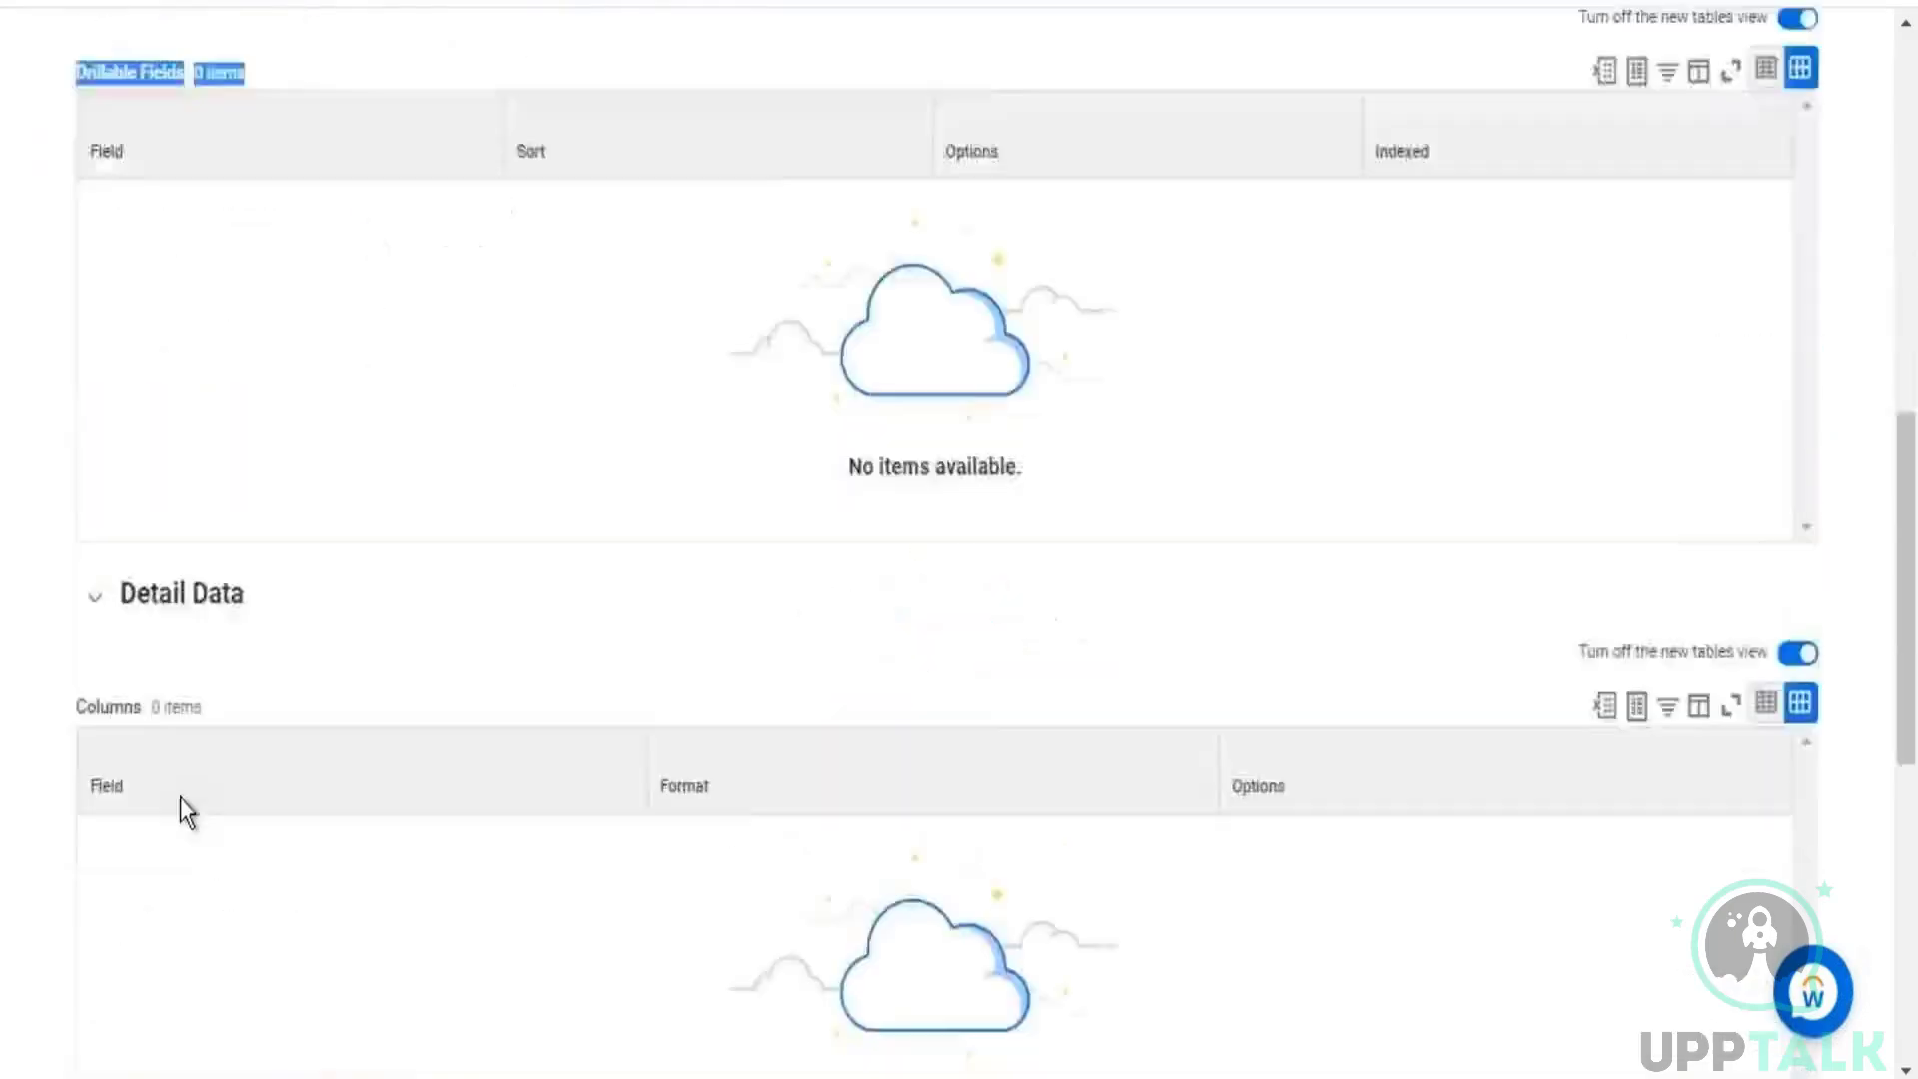
left_click_drag(261, 274, 158, 266)
scroll(186, 556, "down", 4)
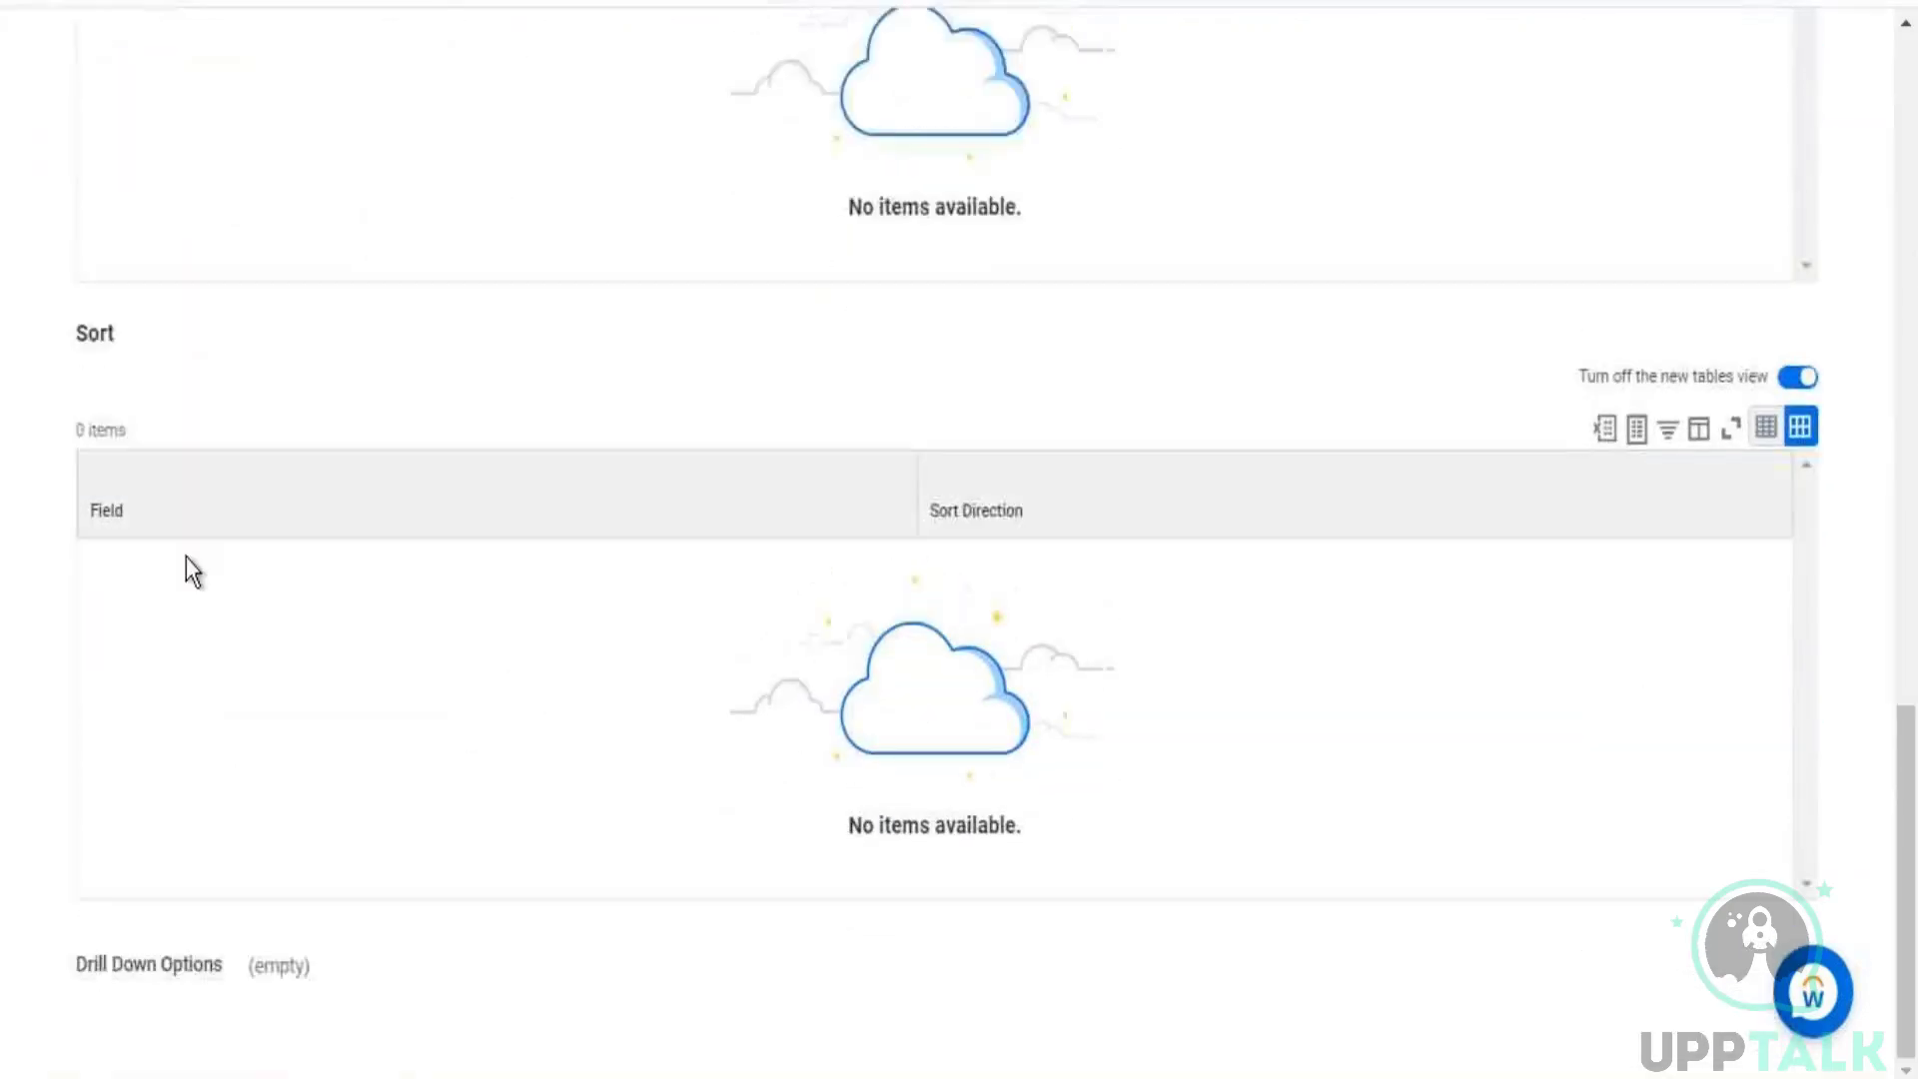
left_click_drag(95, 964, 280, 965)
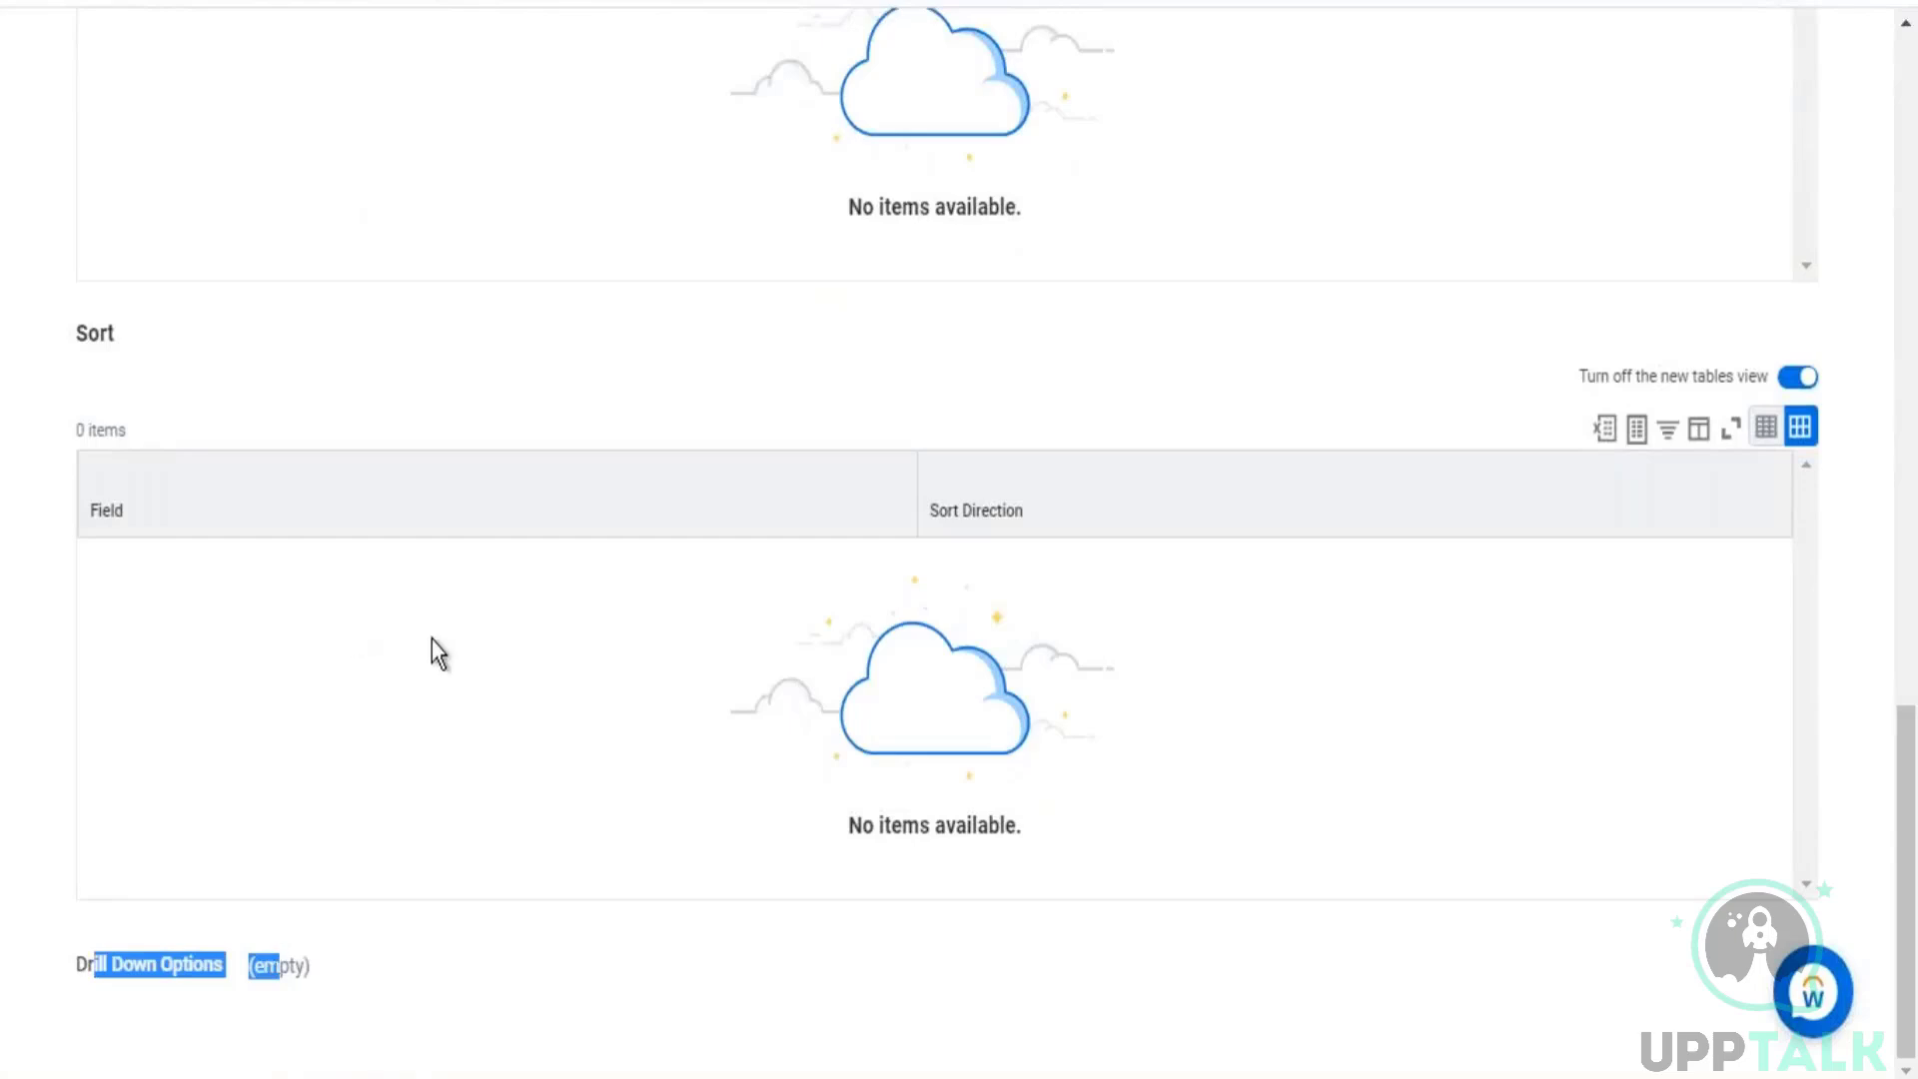
scroll(499, 659, "up", 2)
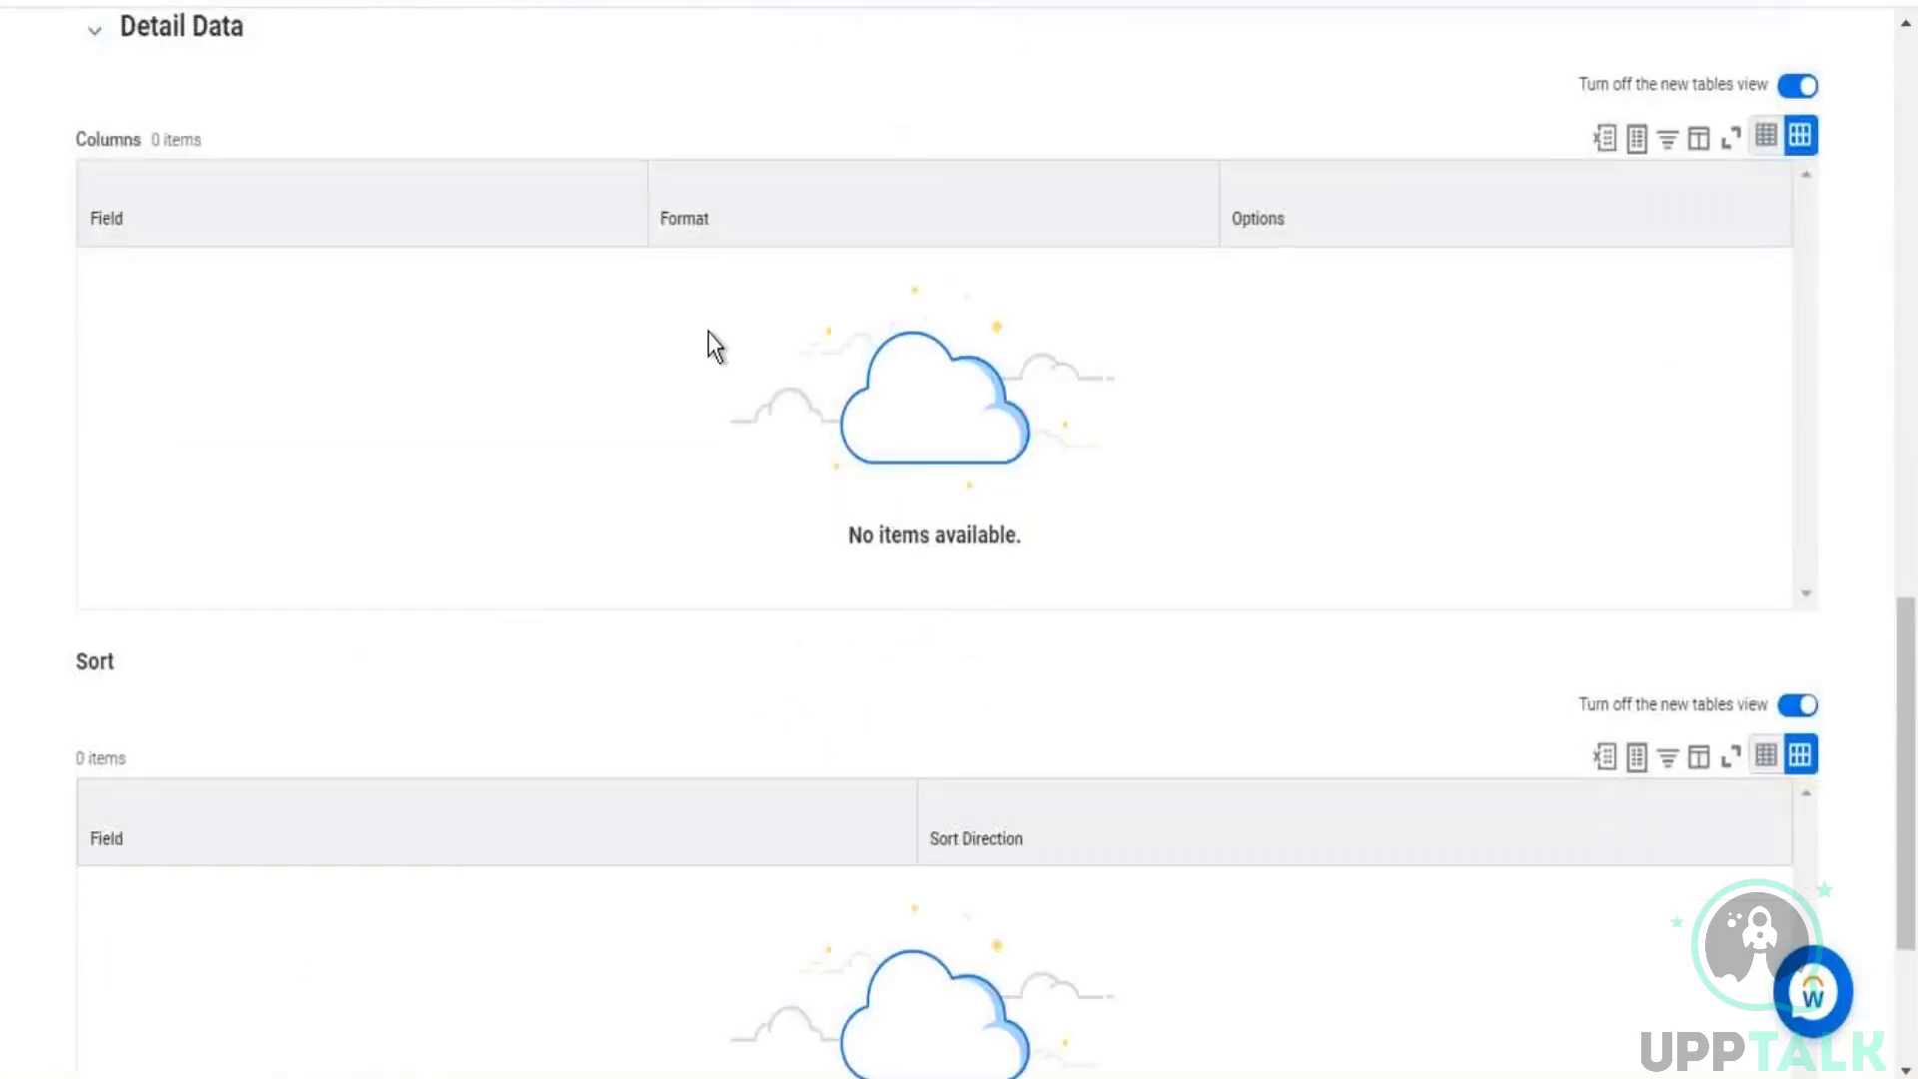
scroll(706, 343, "up", 5)
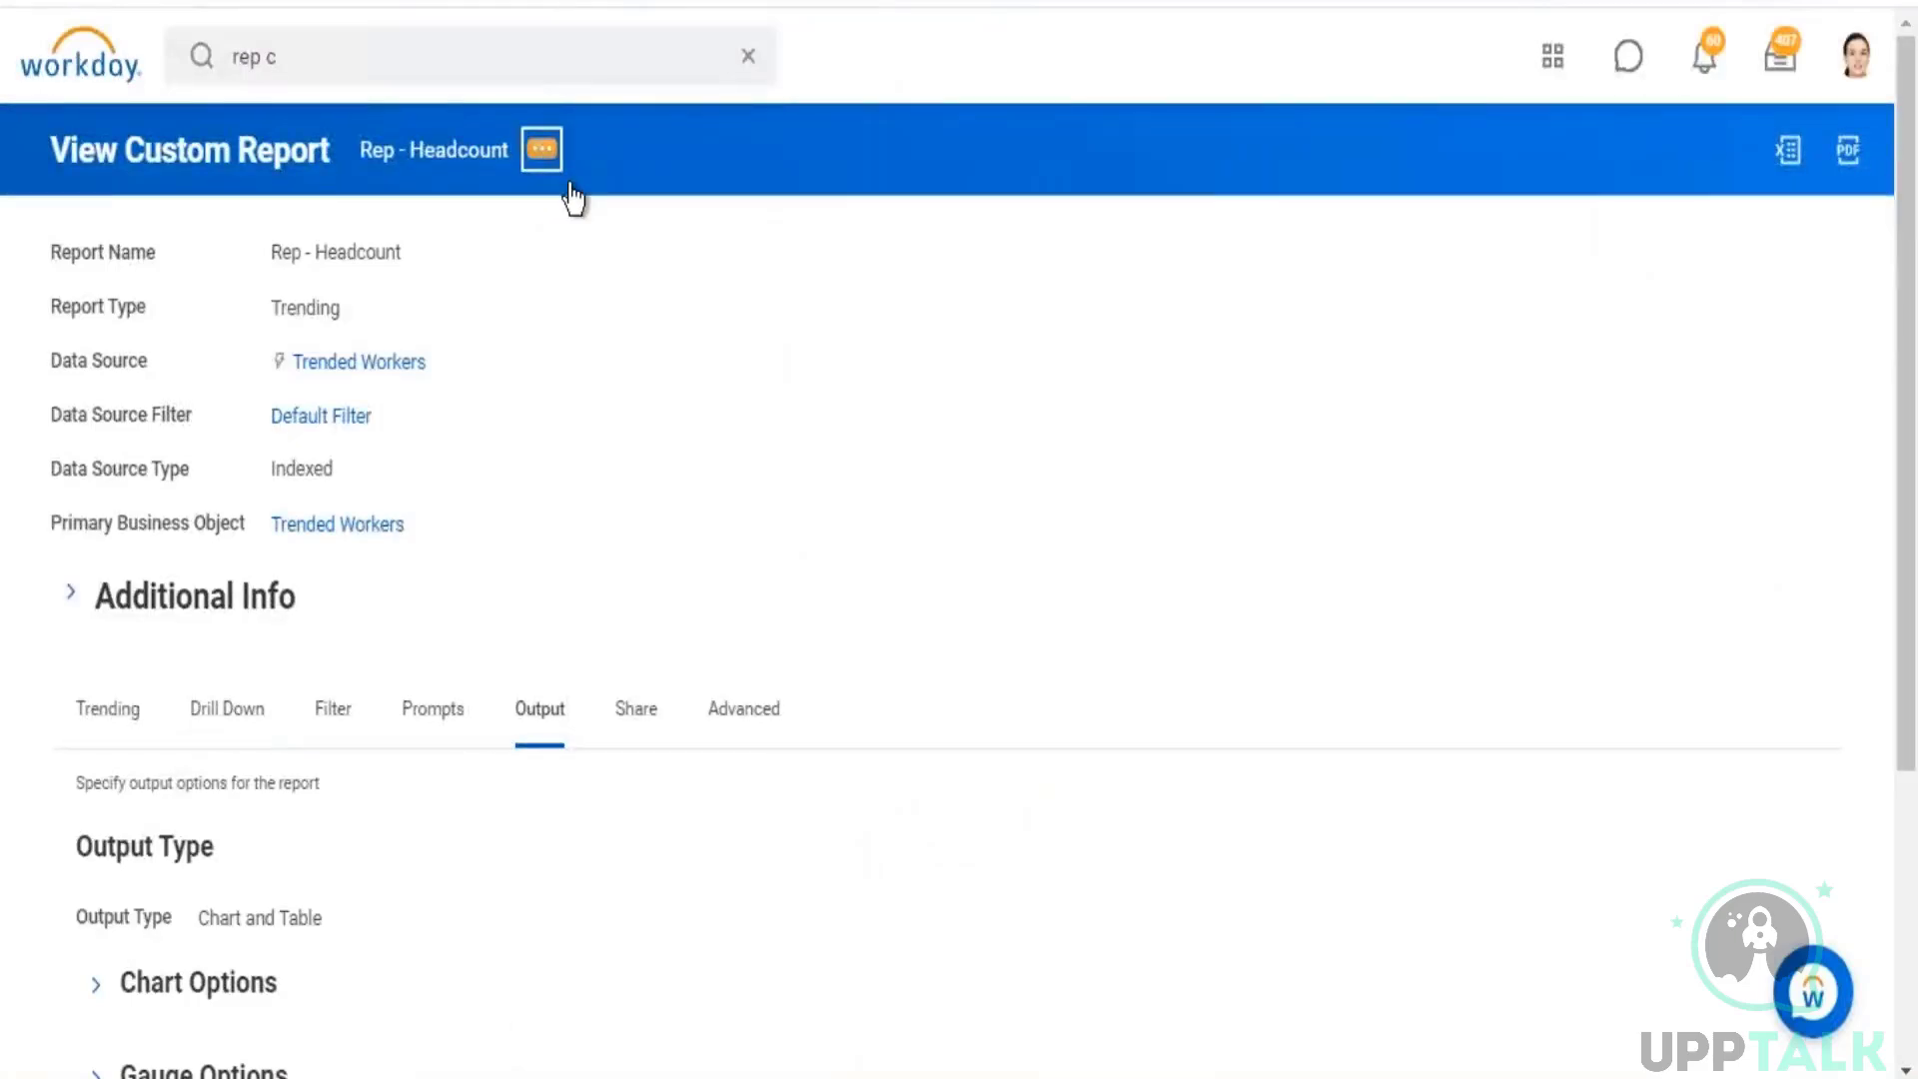
Step: Run Rep - Headcount and preview its chart as Clustered Column, Line, Stacked Column and 100% Column
left_click(542, 149)
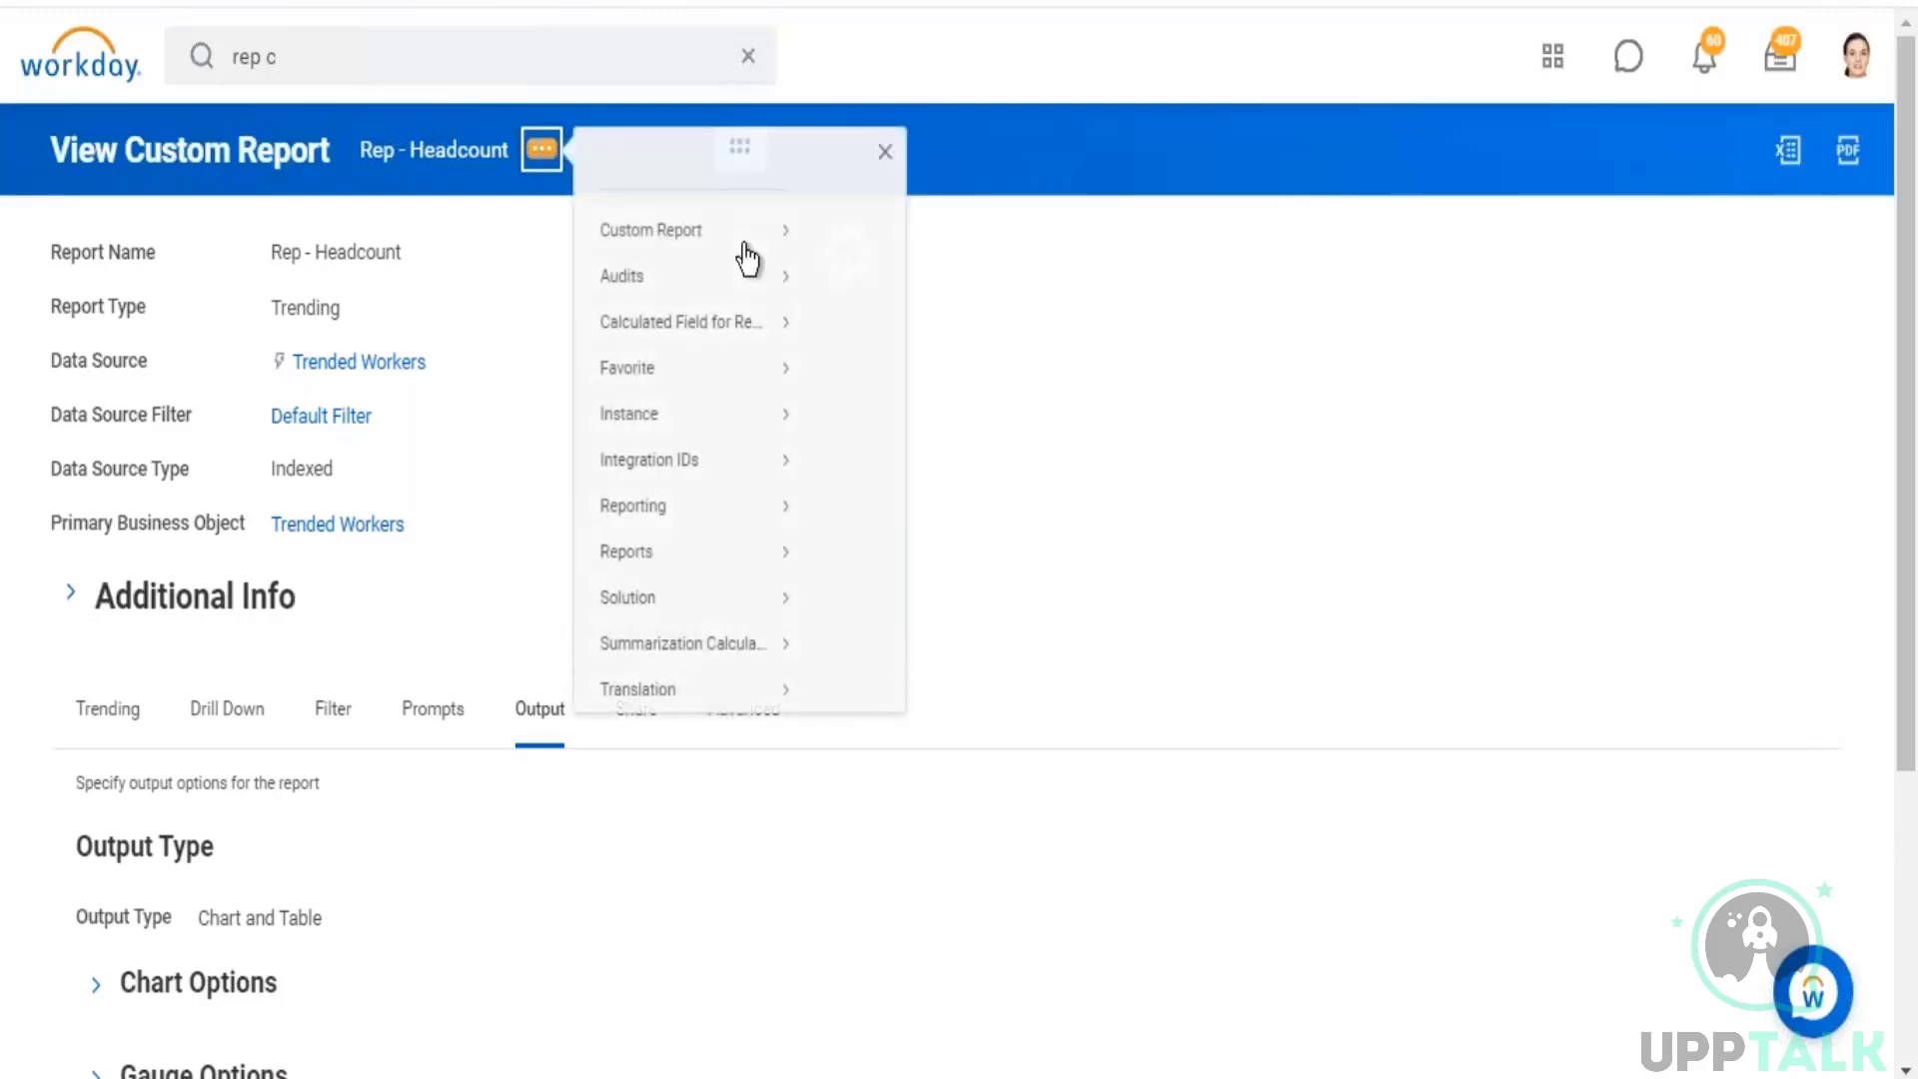
mouse_move(746, 257)
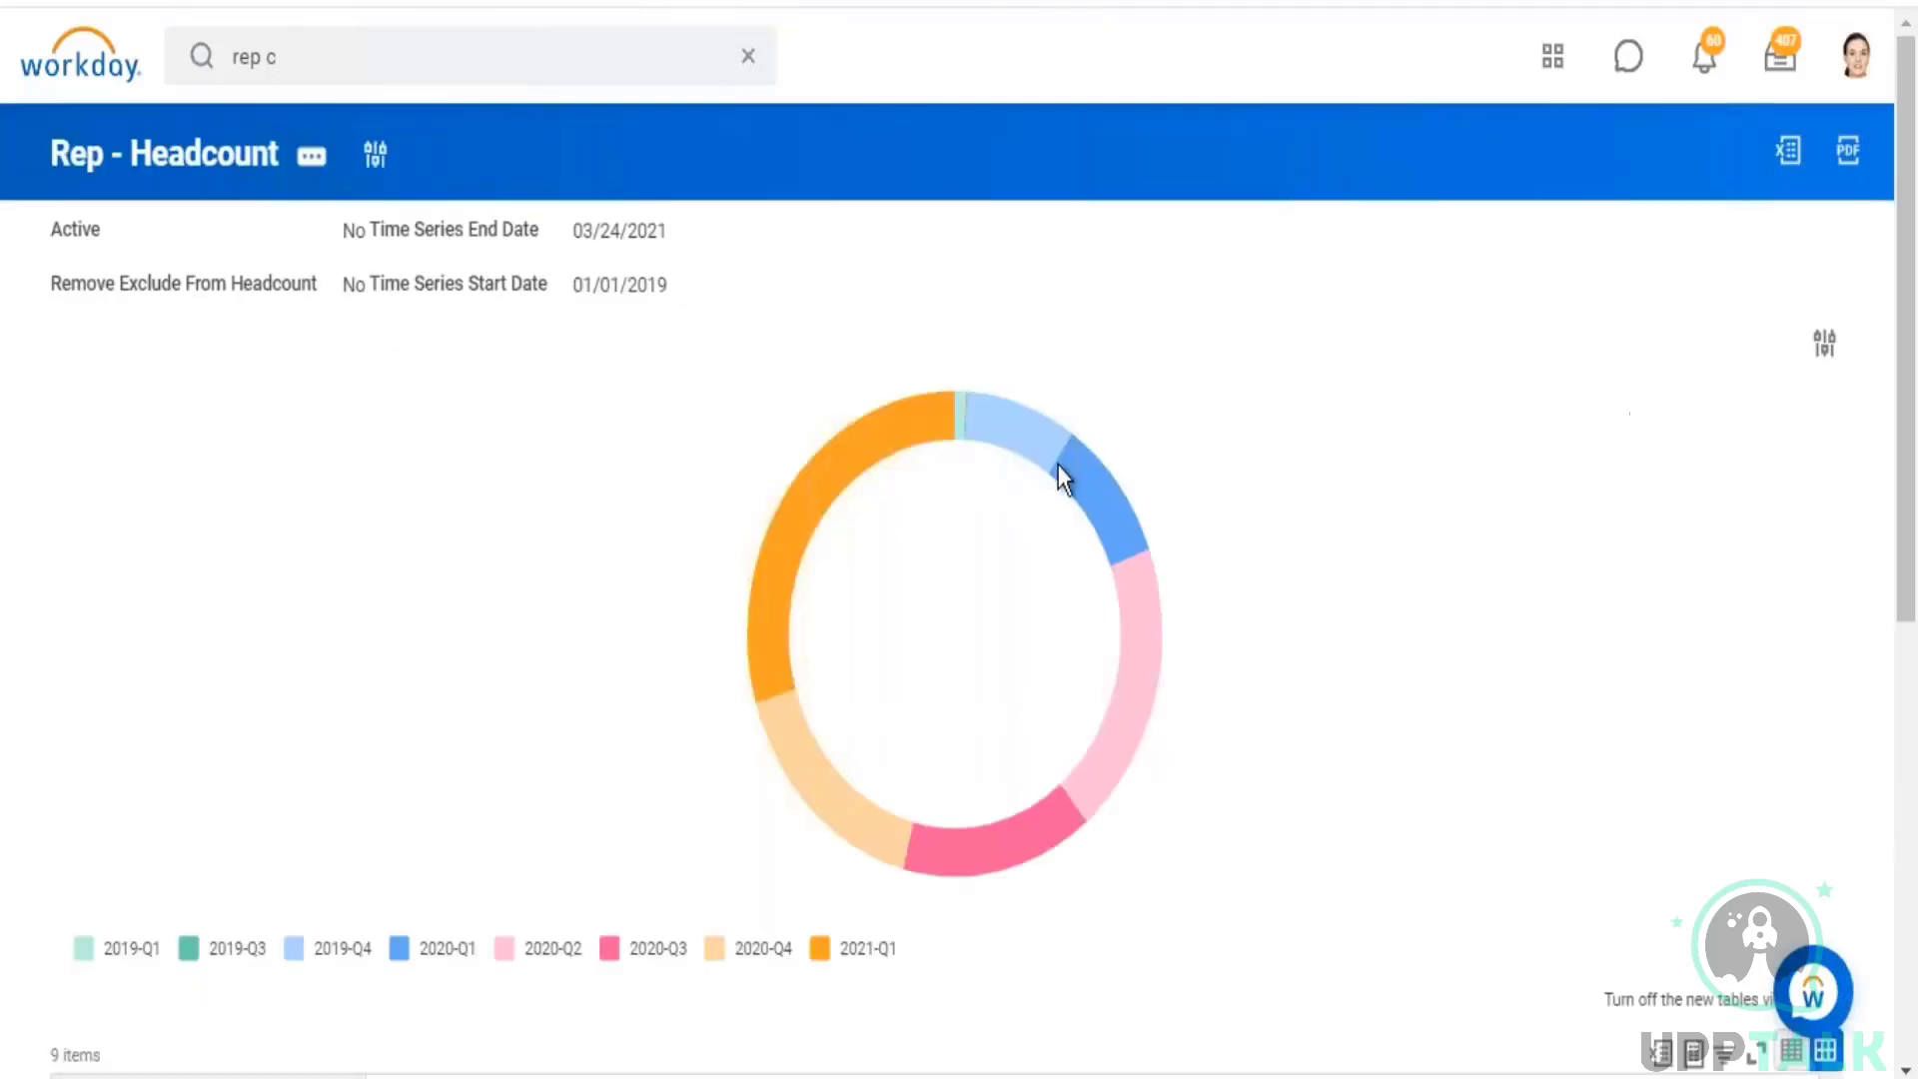
left_click(1835, 342)
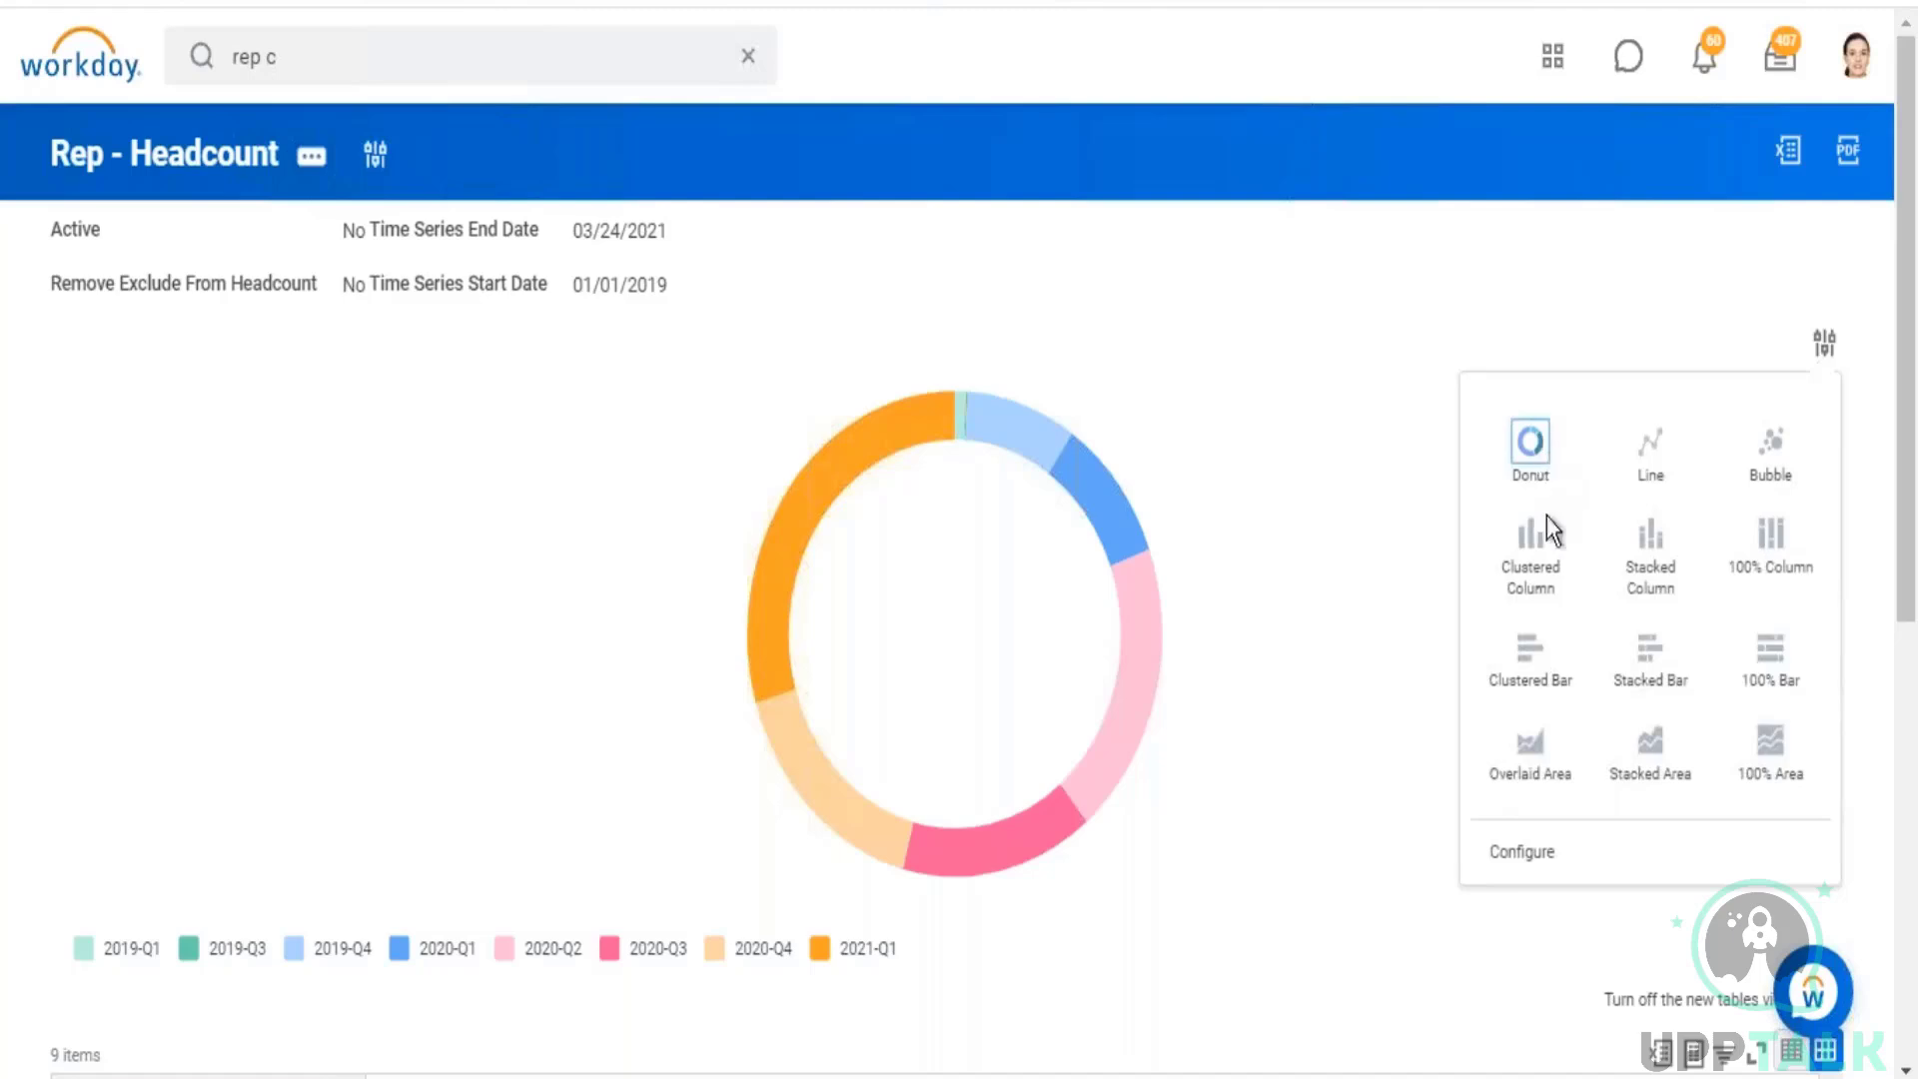
left_click(1534, 545)
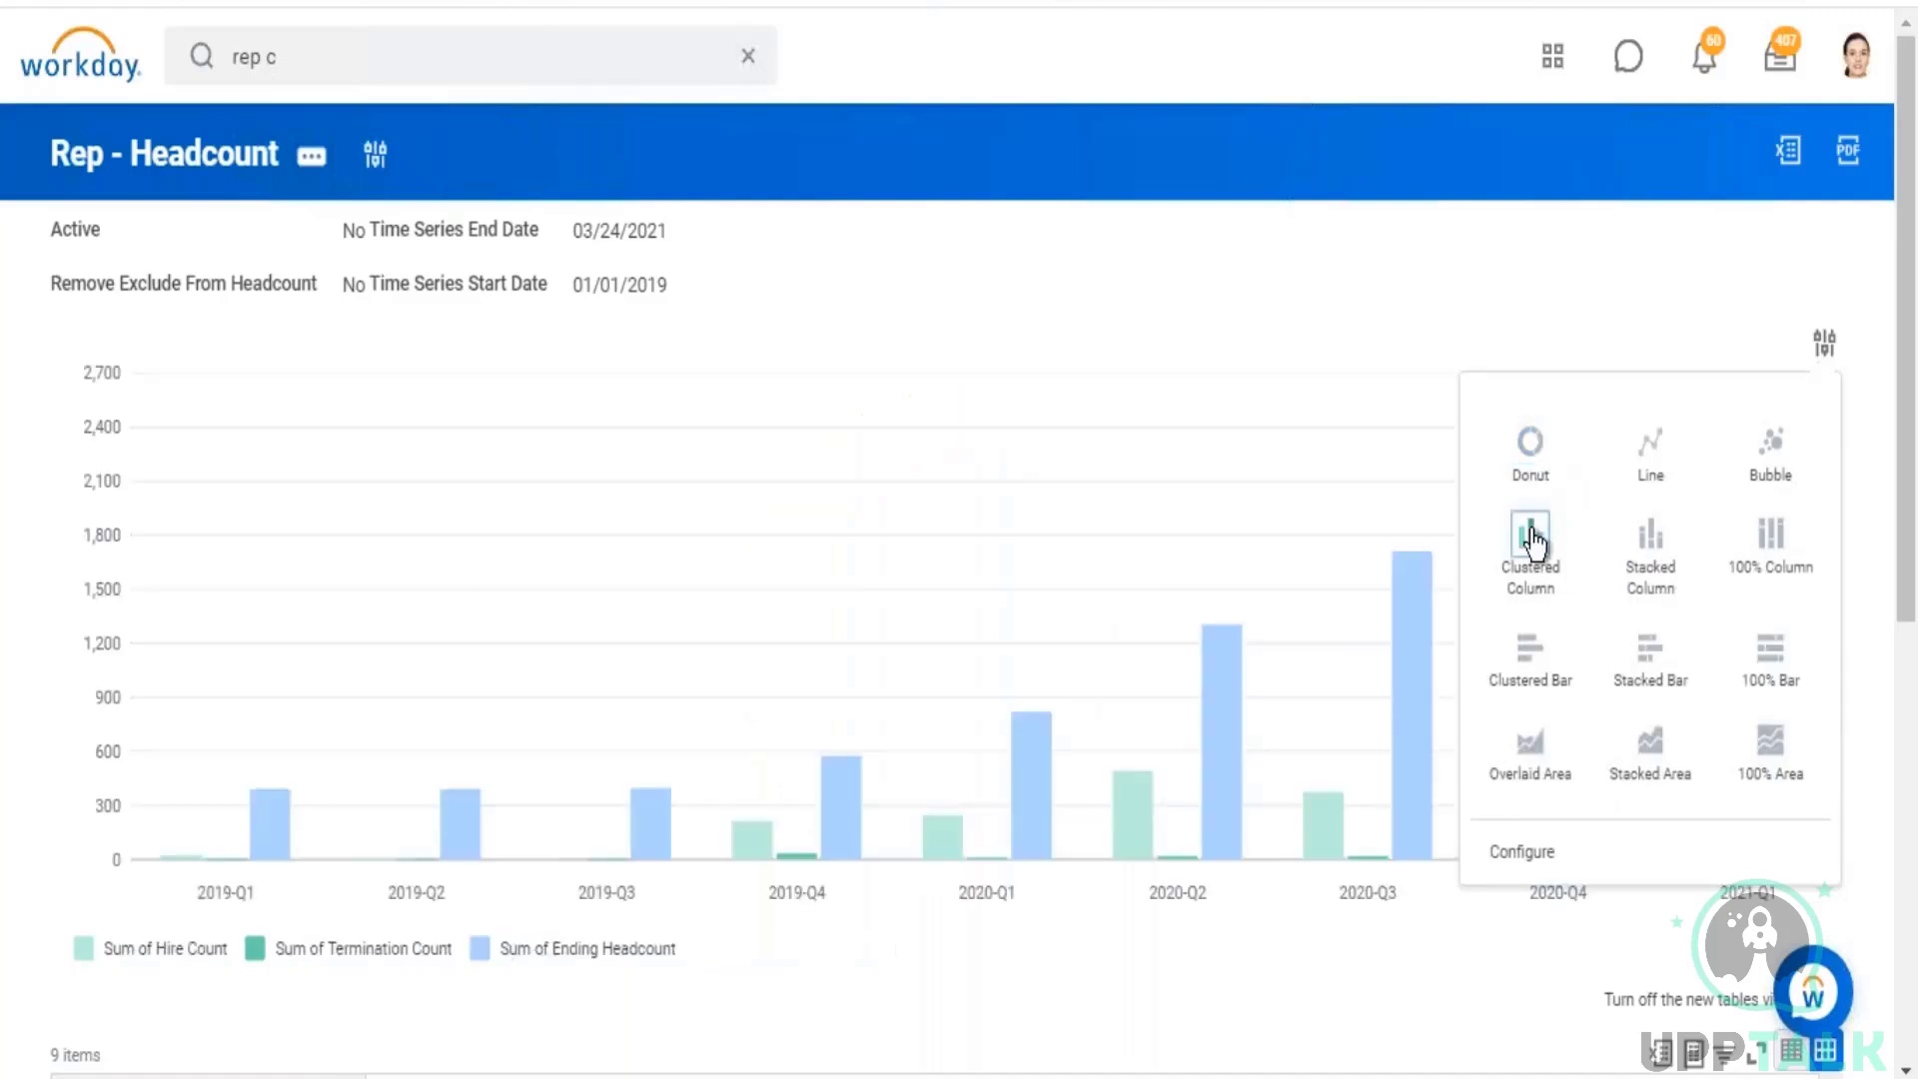
left_click(1659, 449)
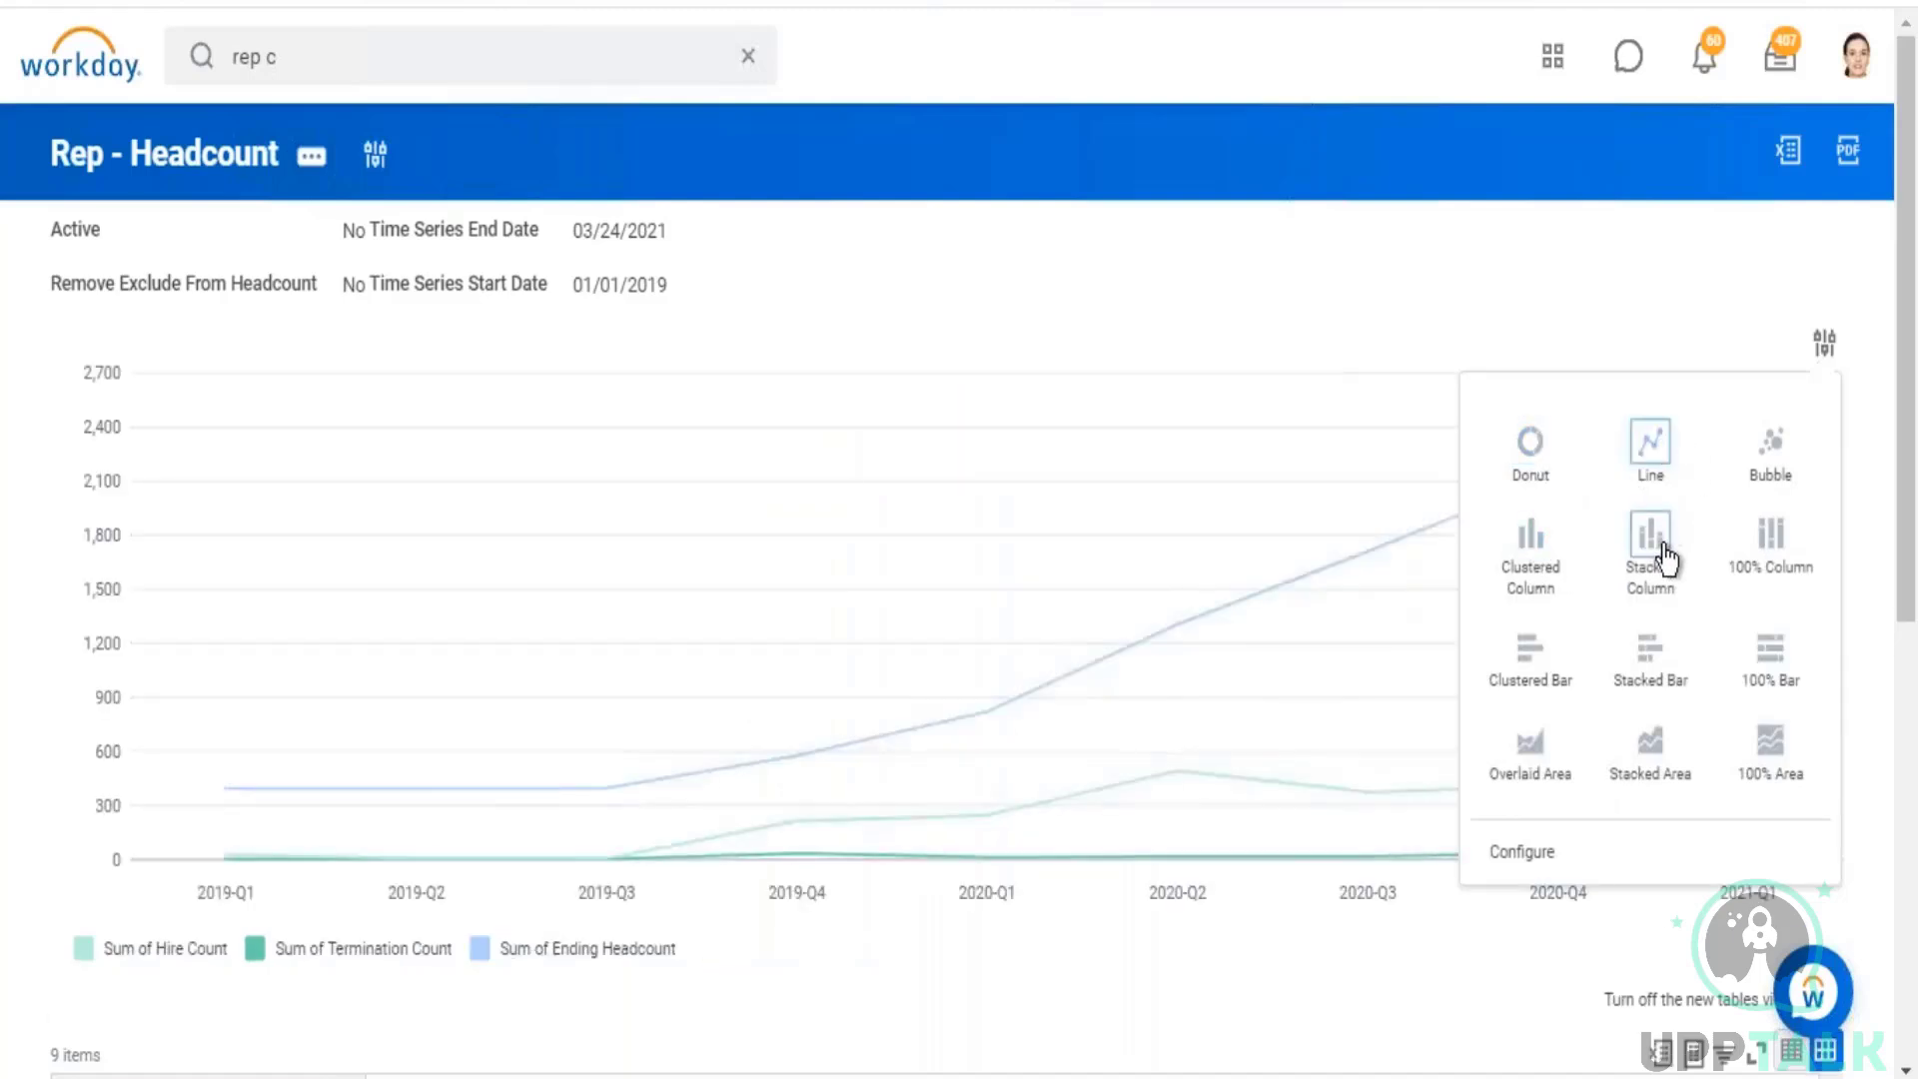
left_click(1663, 551)
left_click(1771, 535)
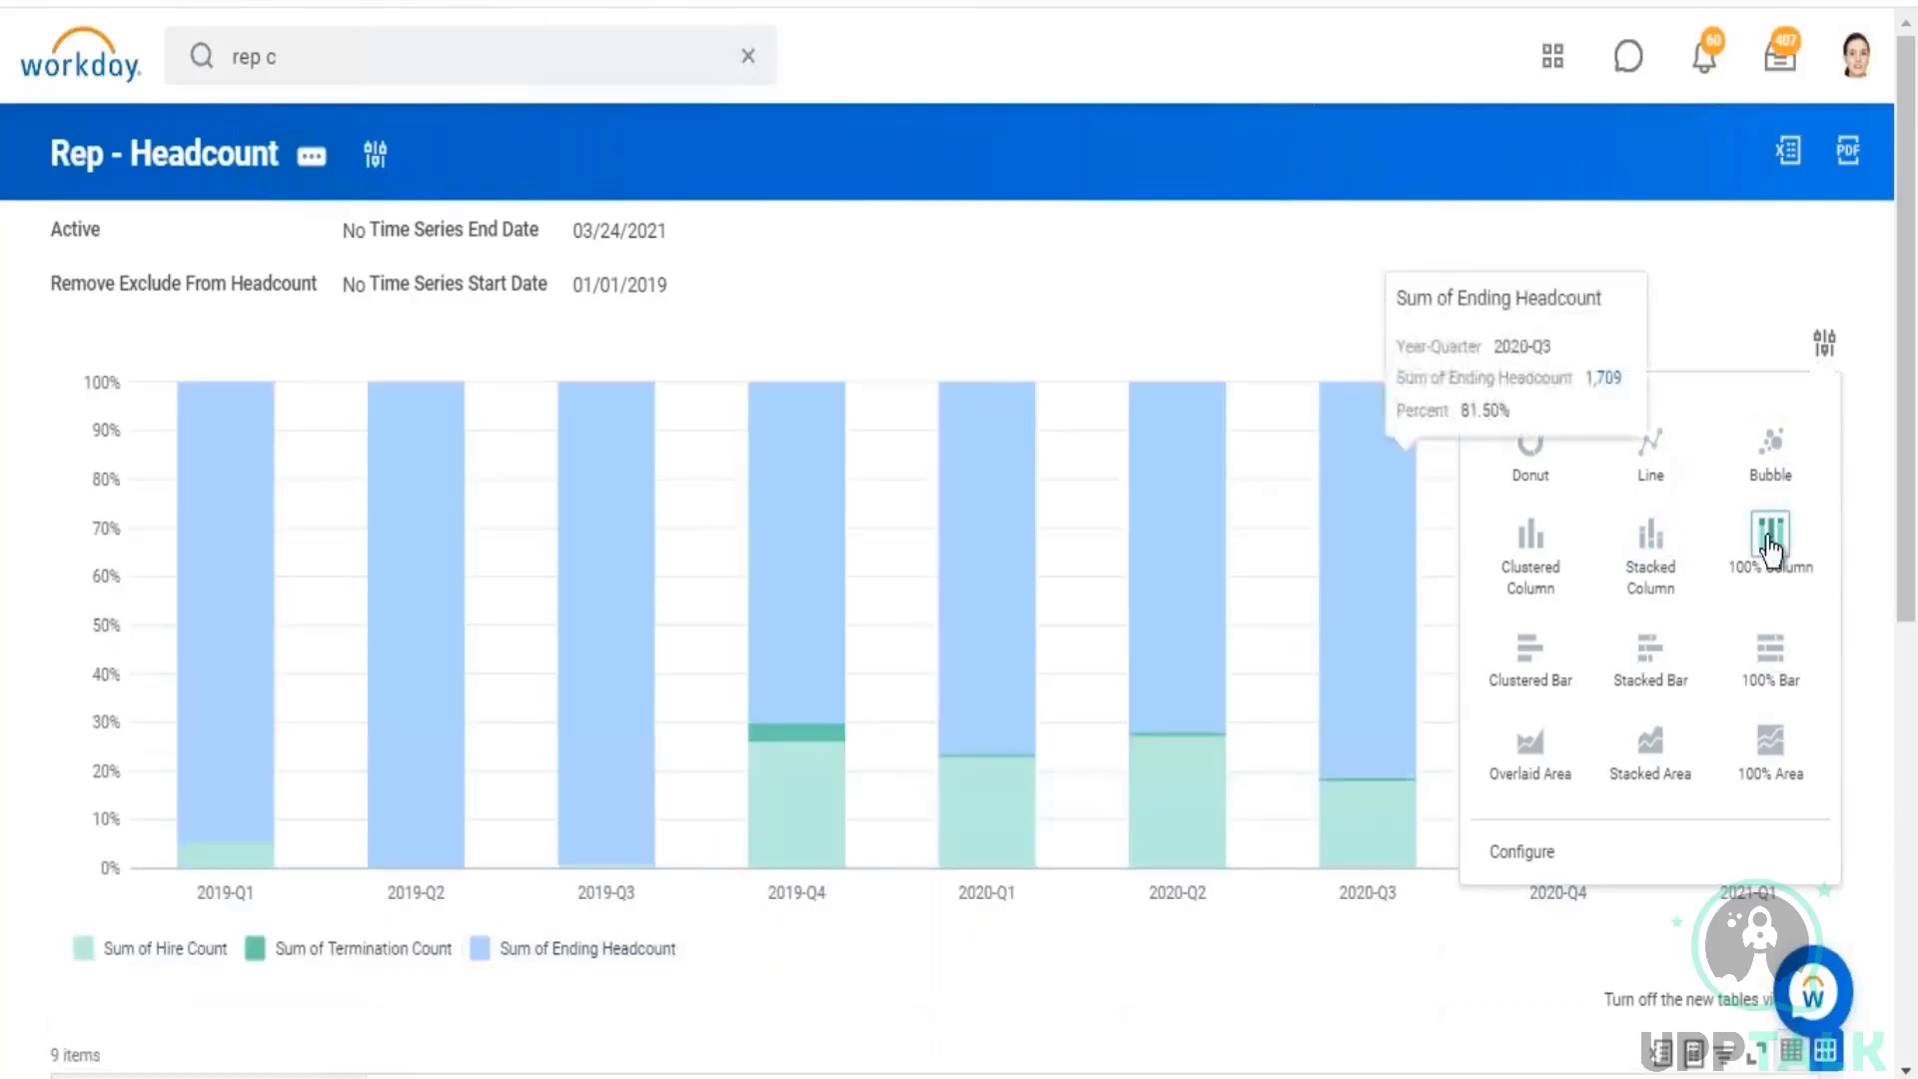
Step: Open Rep - Headcount for editing and examine the chart types available in its output's Chart Options
left_click(311, 157)
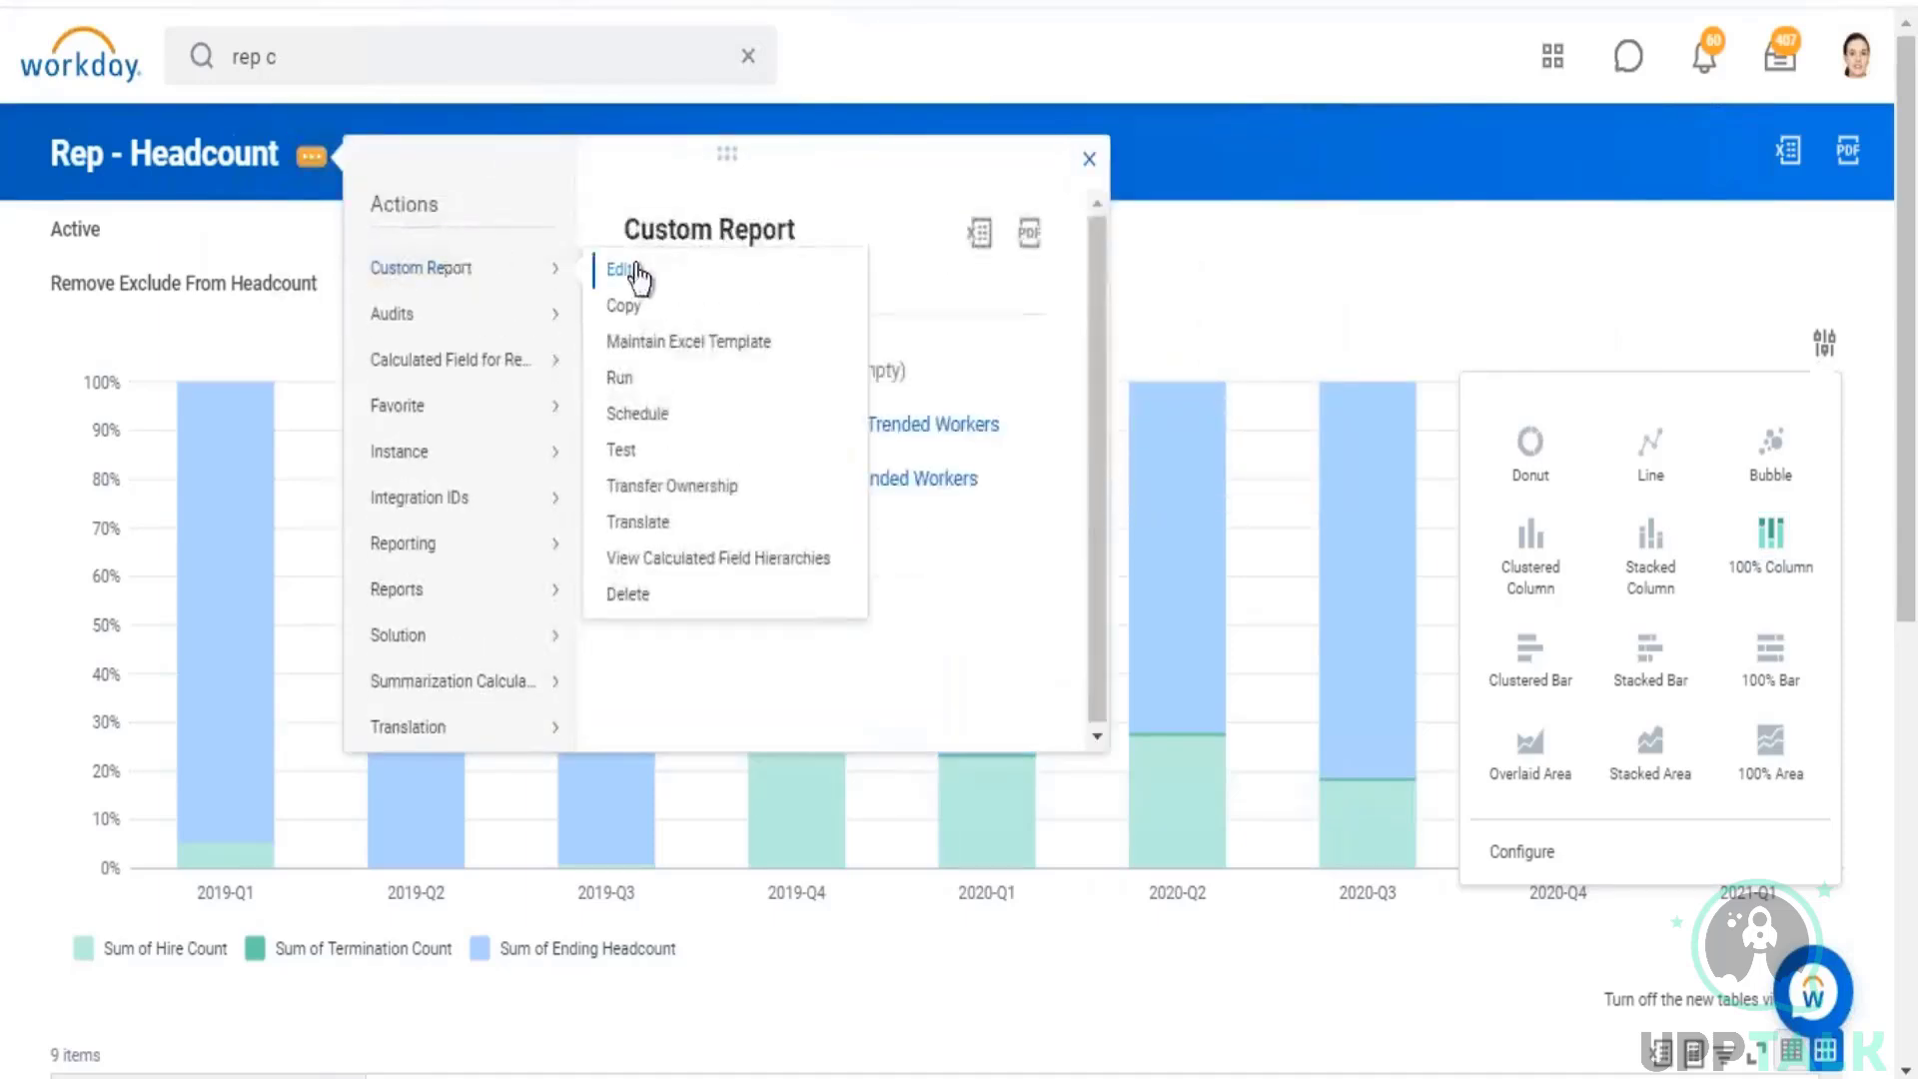
left_click(622, 269)
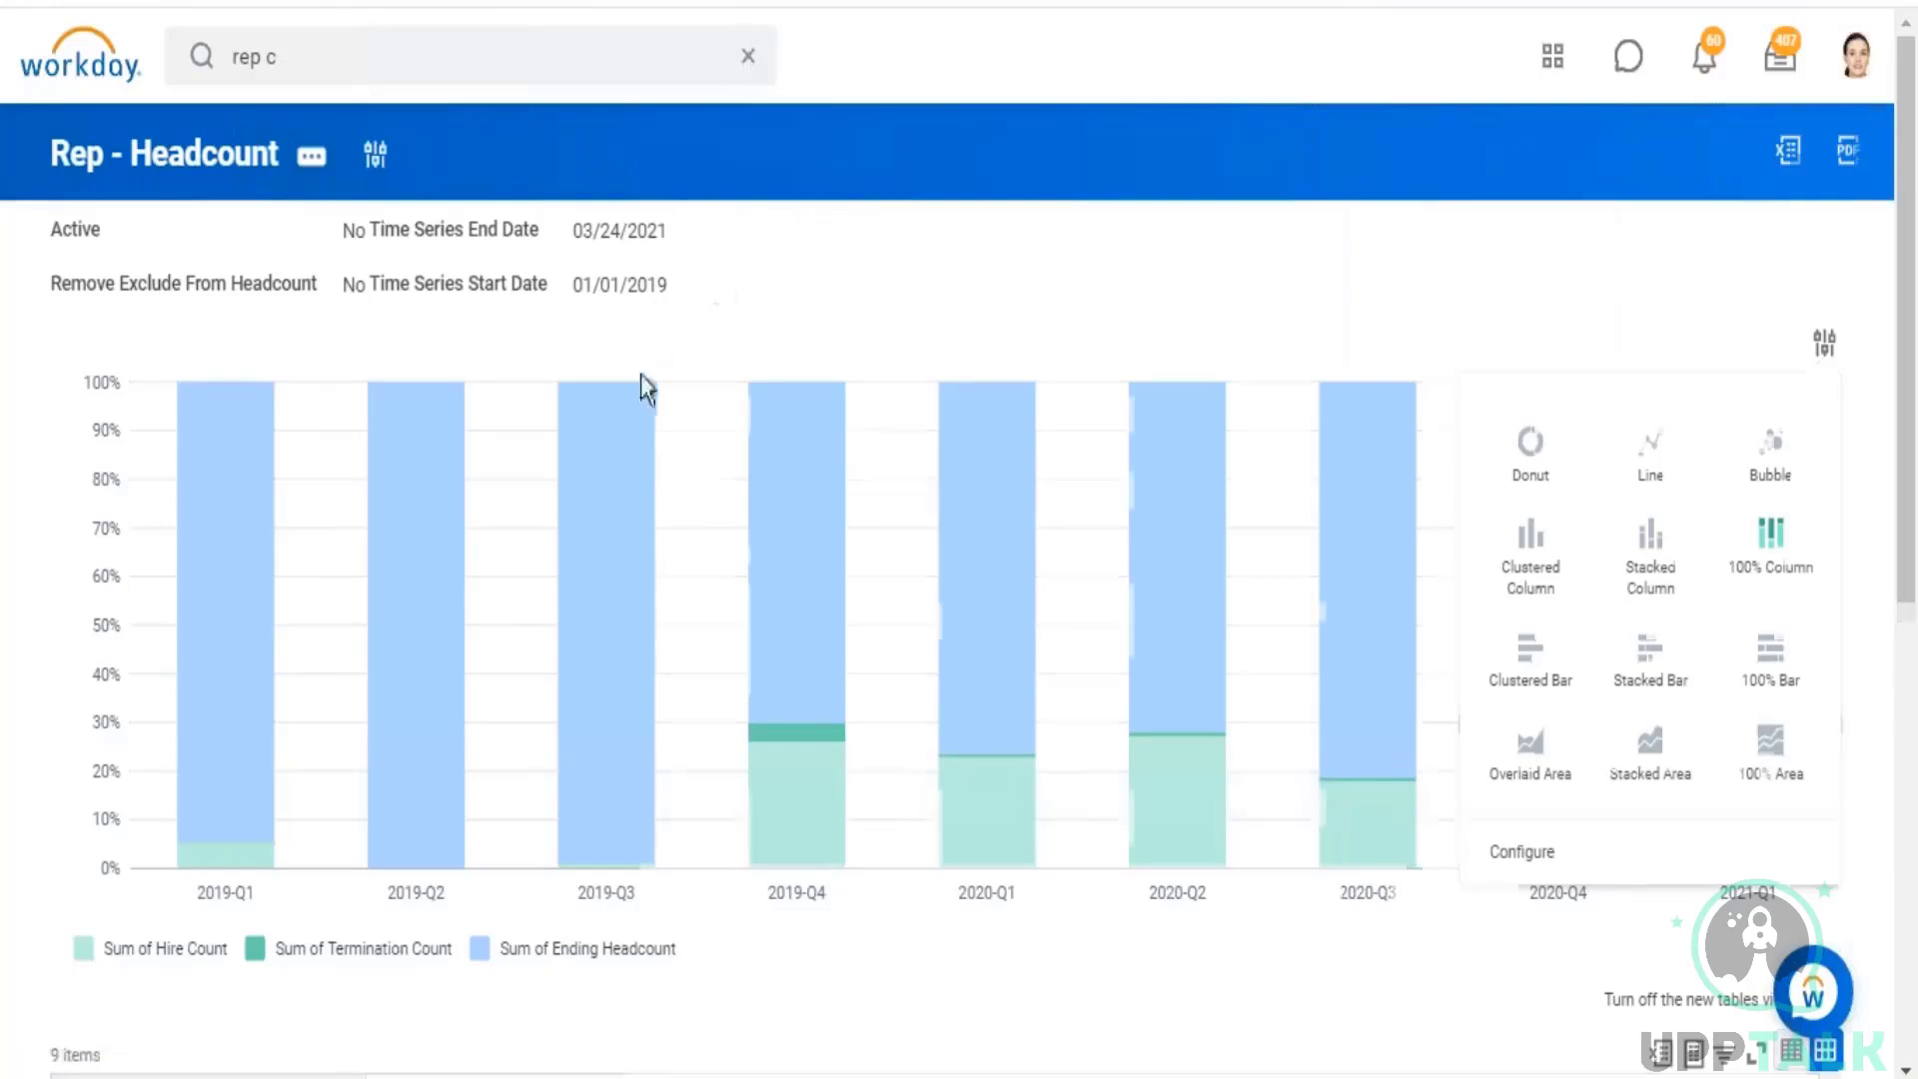
left_click(541, 777)
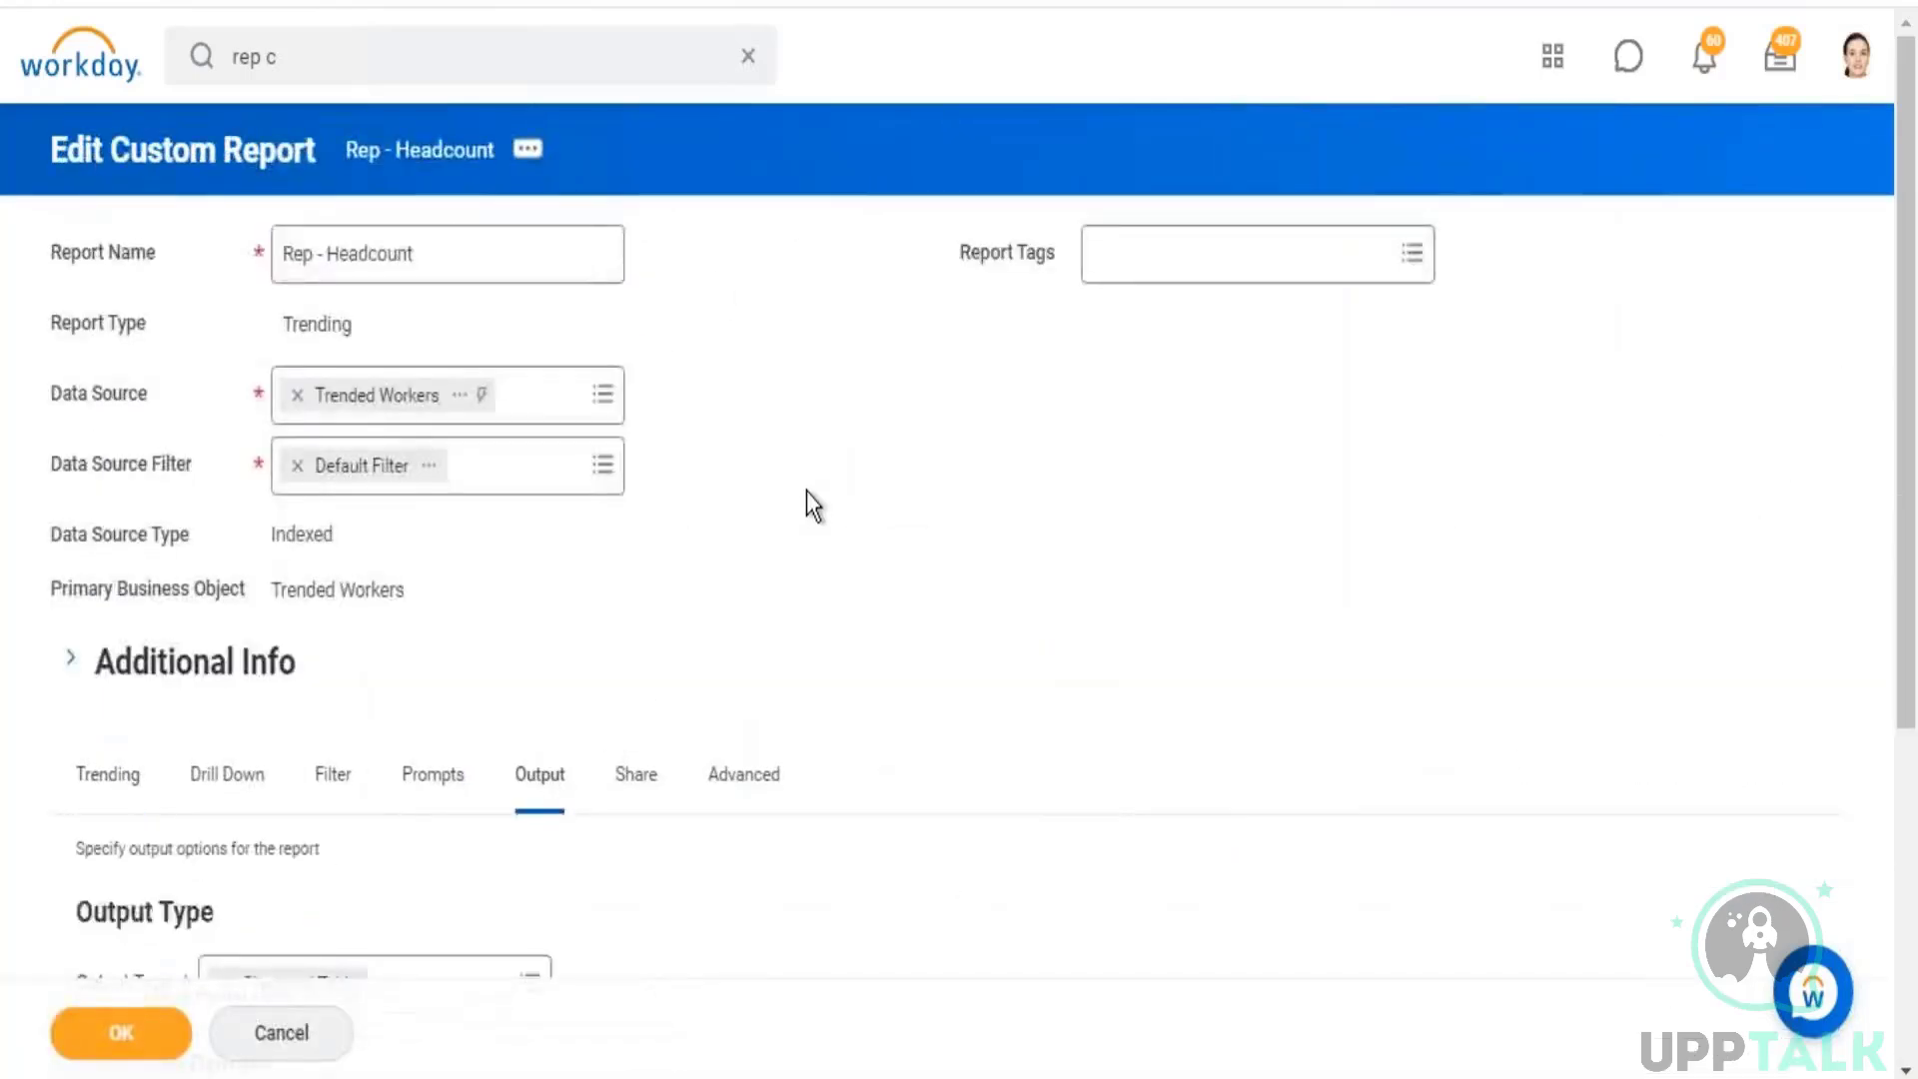
scroll(807, 494, "down", 3)
scroll(809, 489, "down", 2)
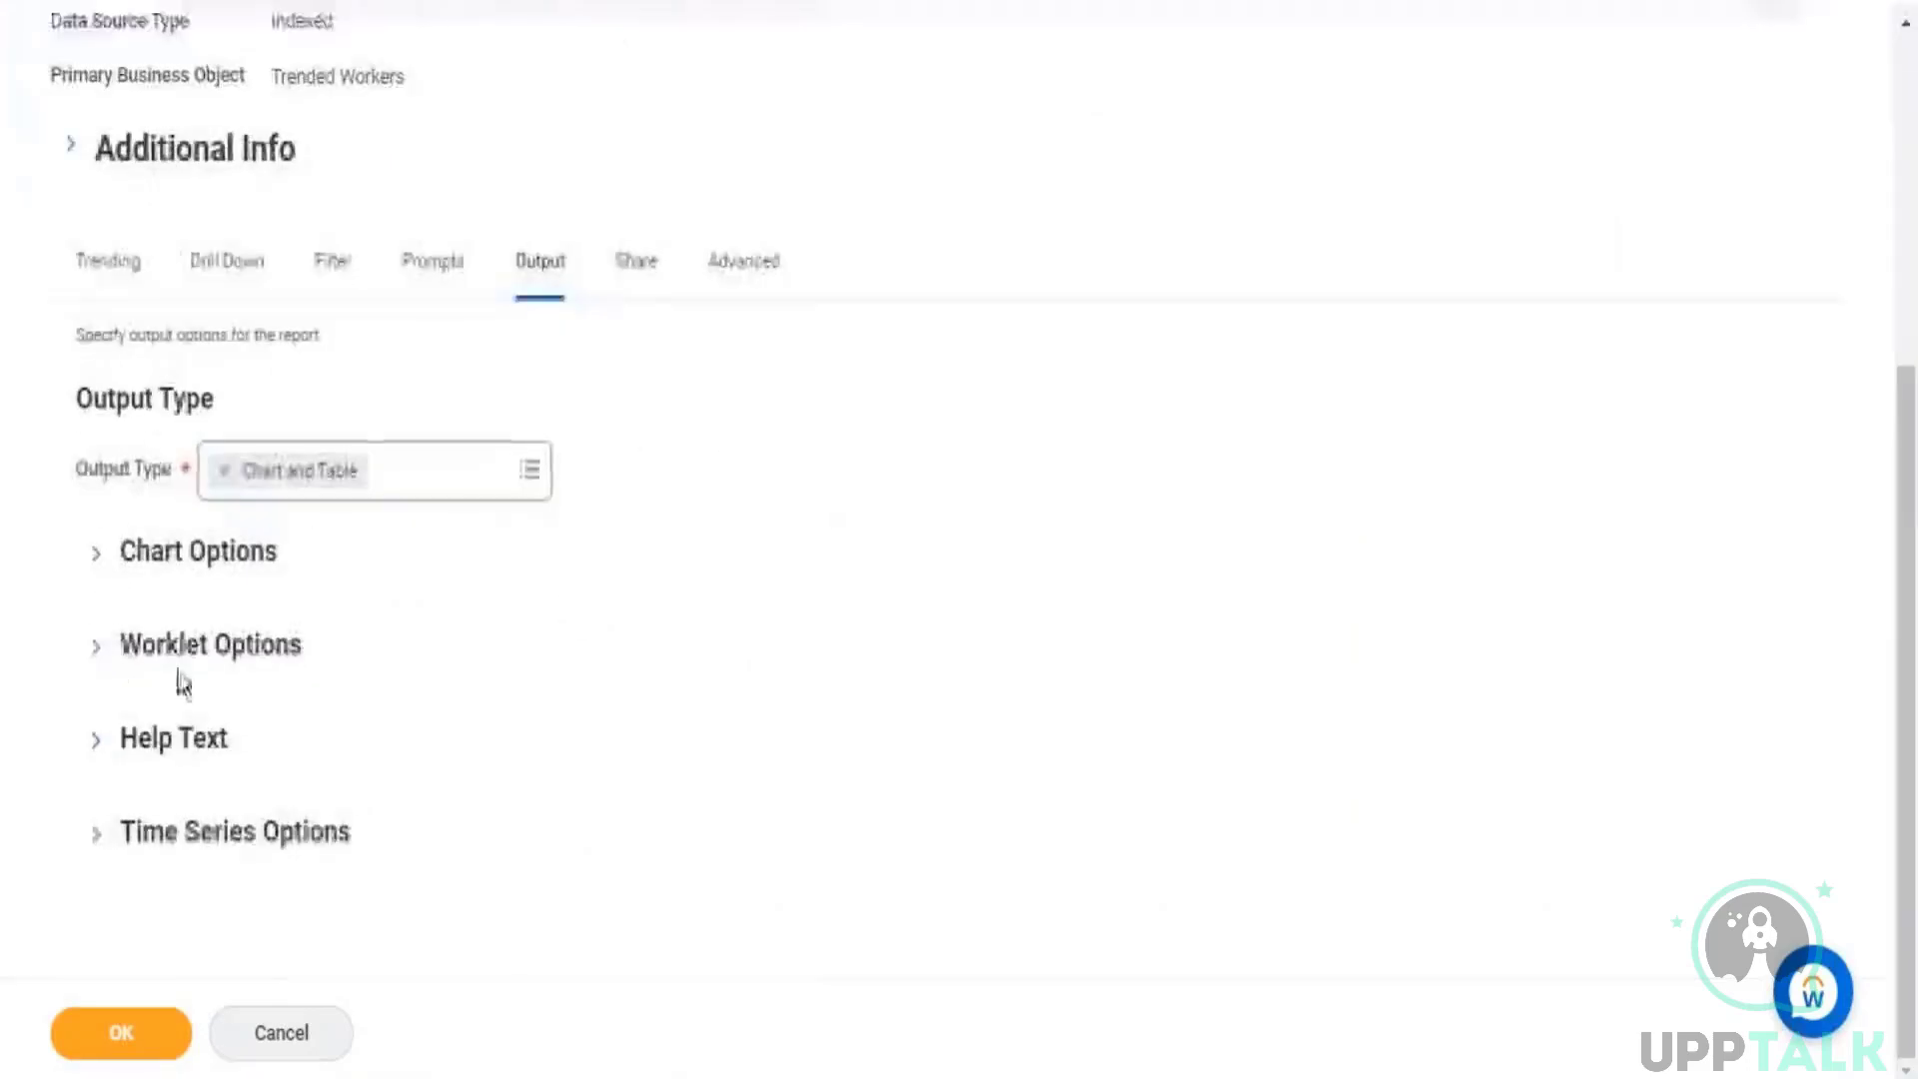
left_click(97, 552)
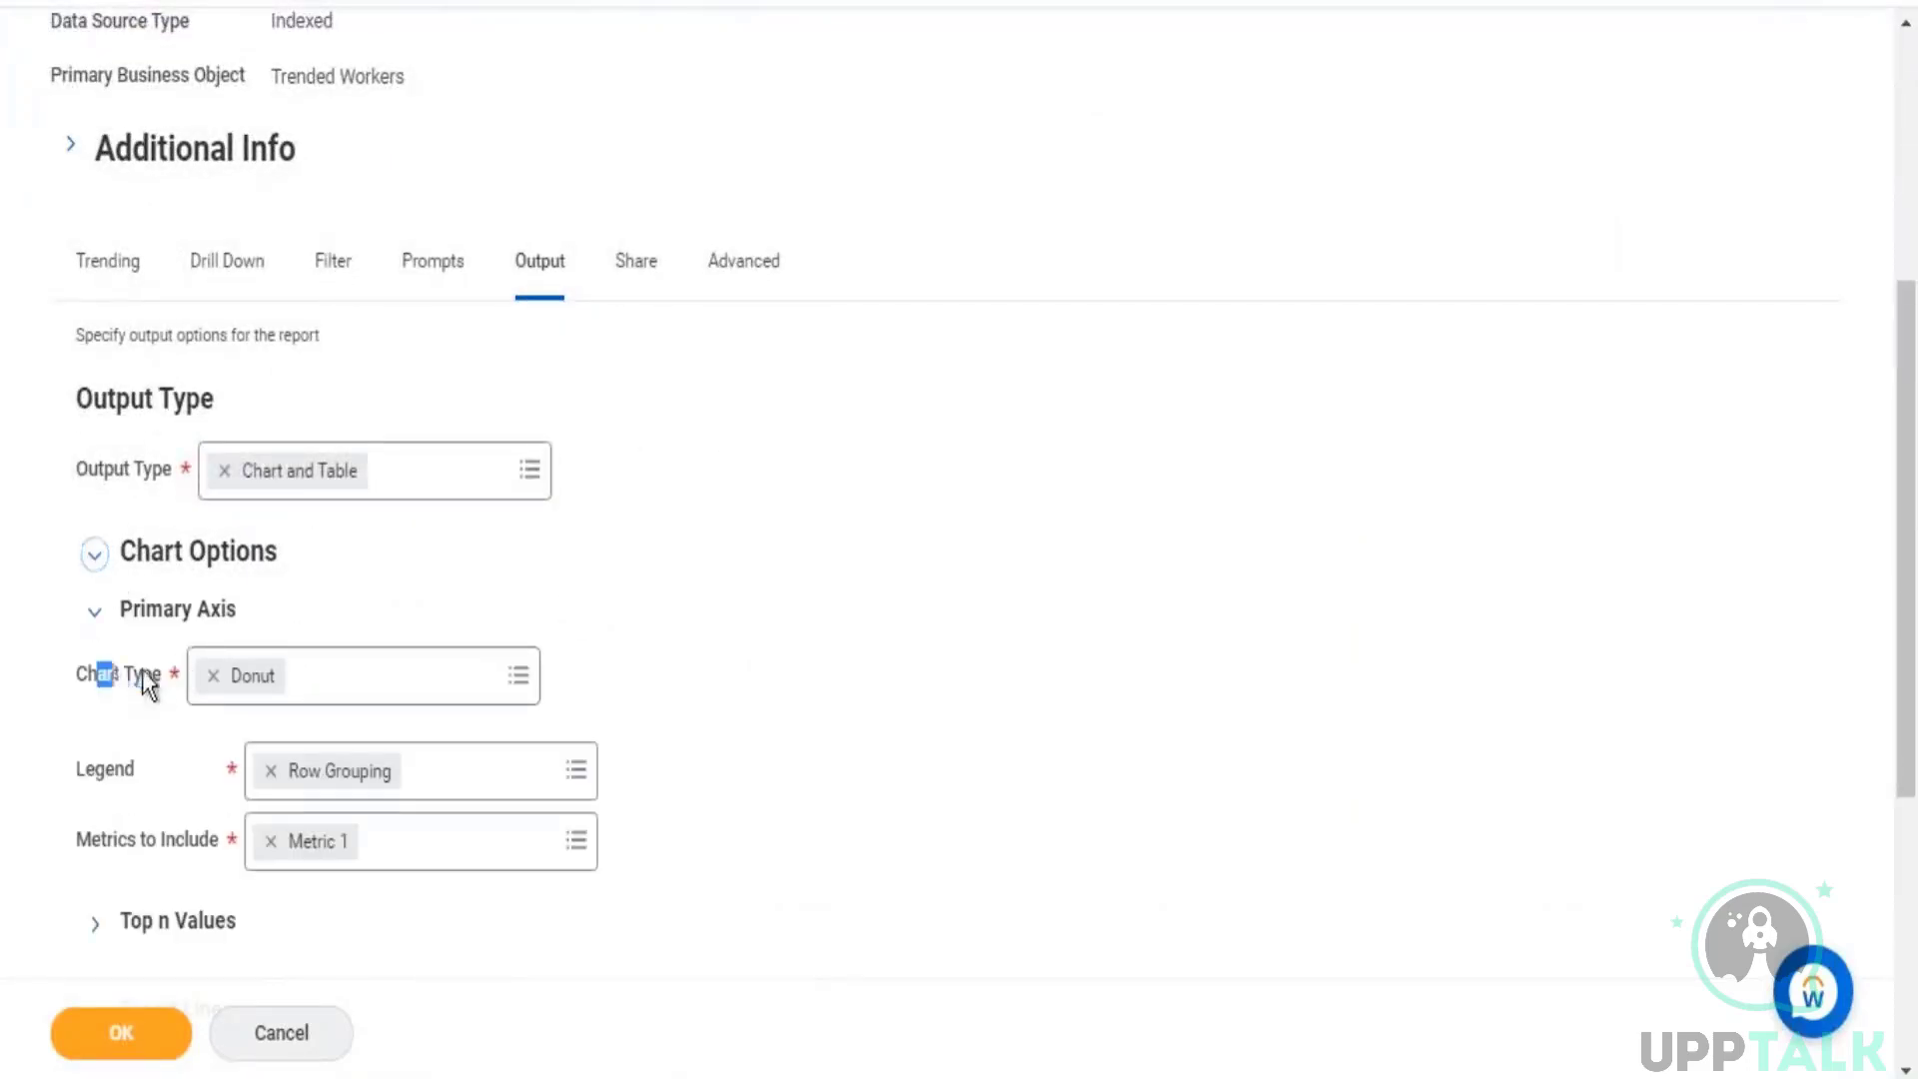
left_click_drag(98, 673, 146, 673)
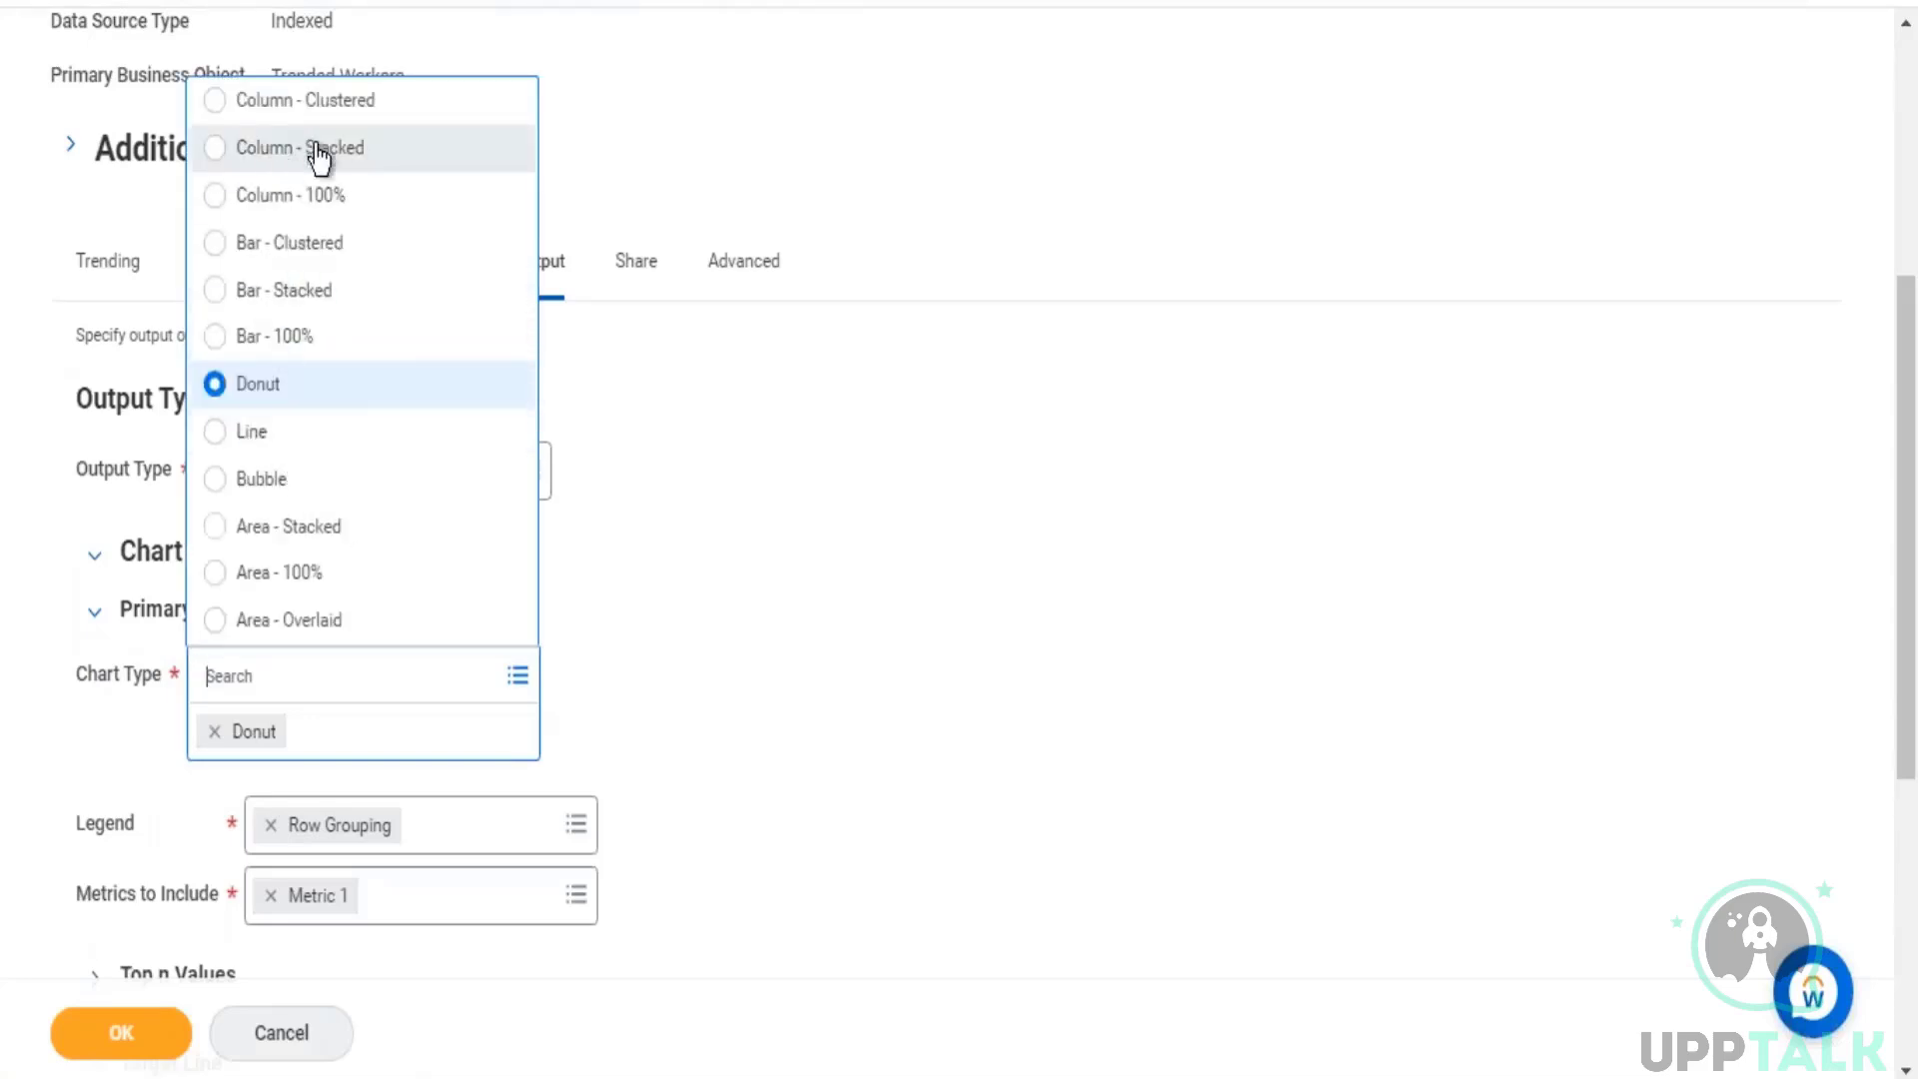
left_click(1070, 614)
Step: Enable Show Percentages on Pie Slices and Show Field Values on Pie Slices for the Donut chart and save the report
scroll(398, 799, "down", 5)
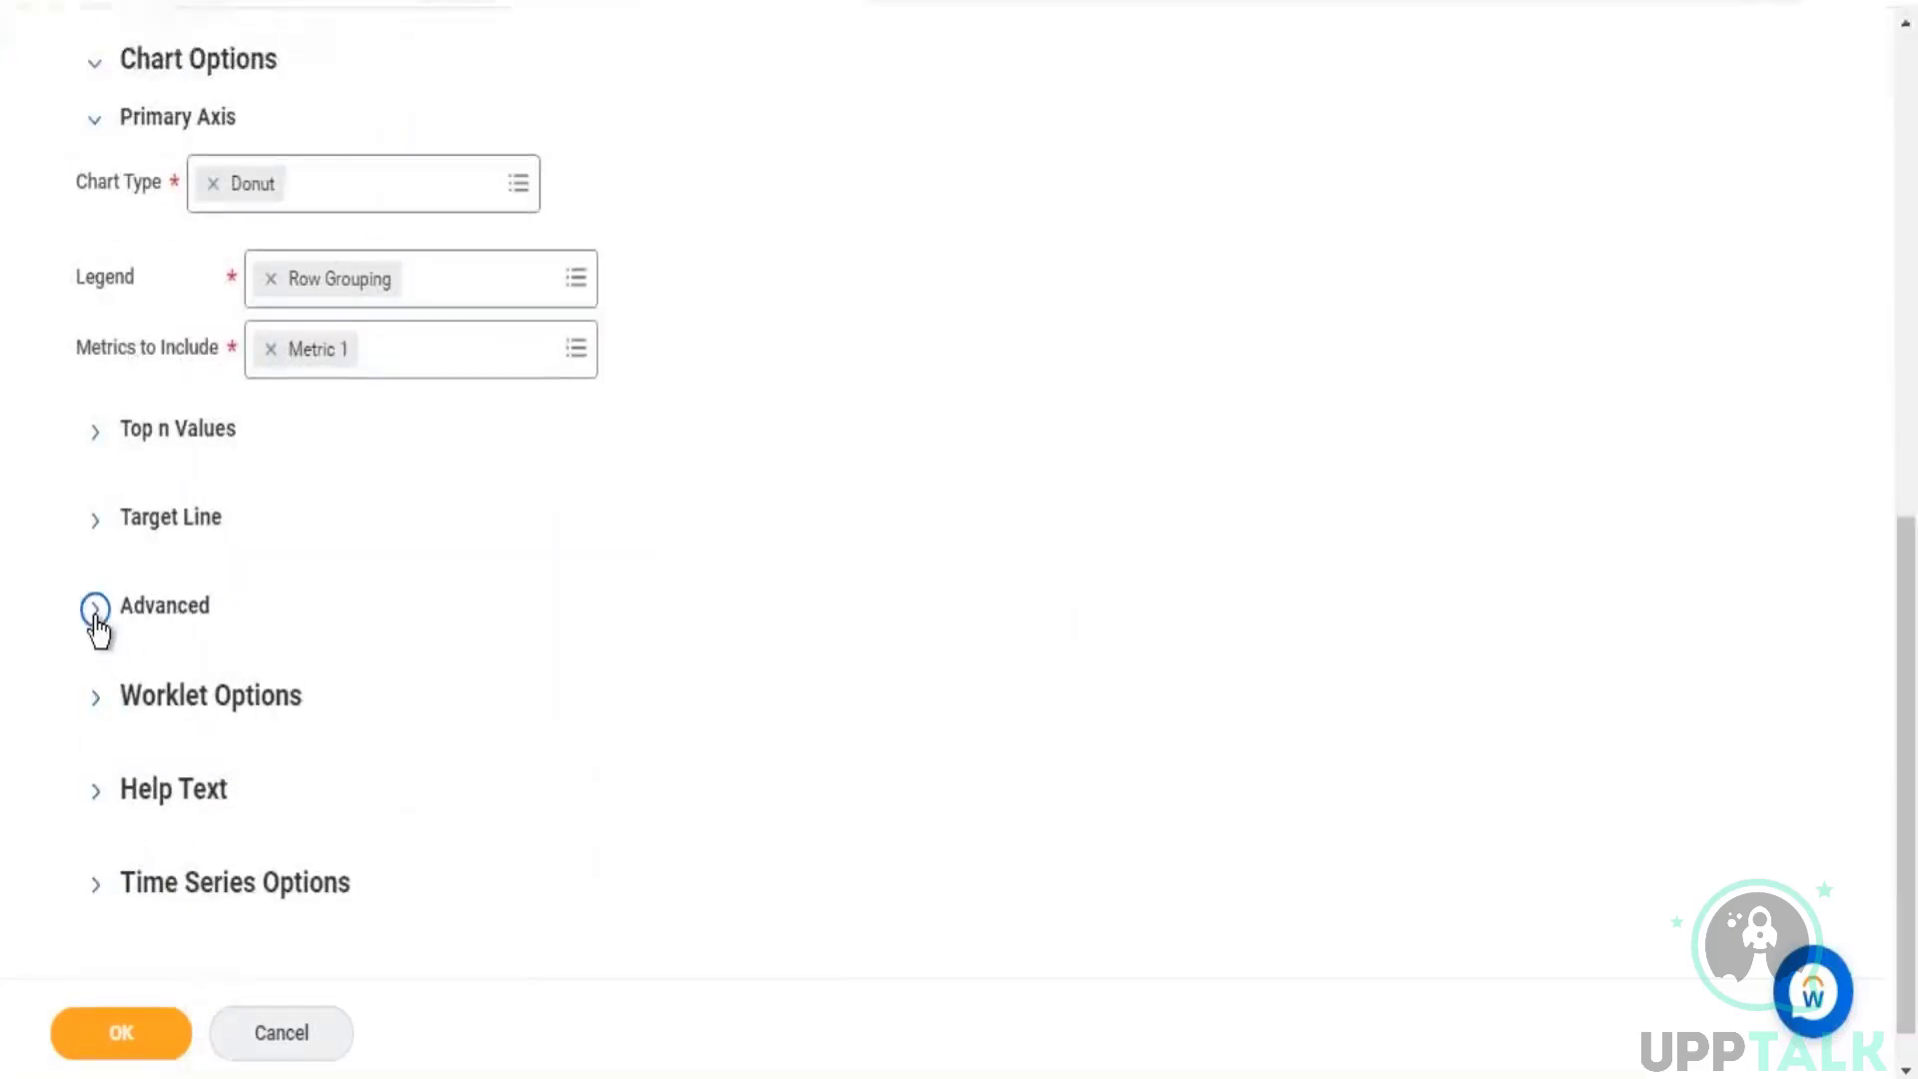
left_click(96, 610)
left_click(495, 677)
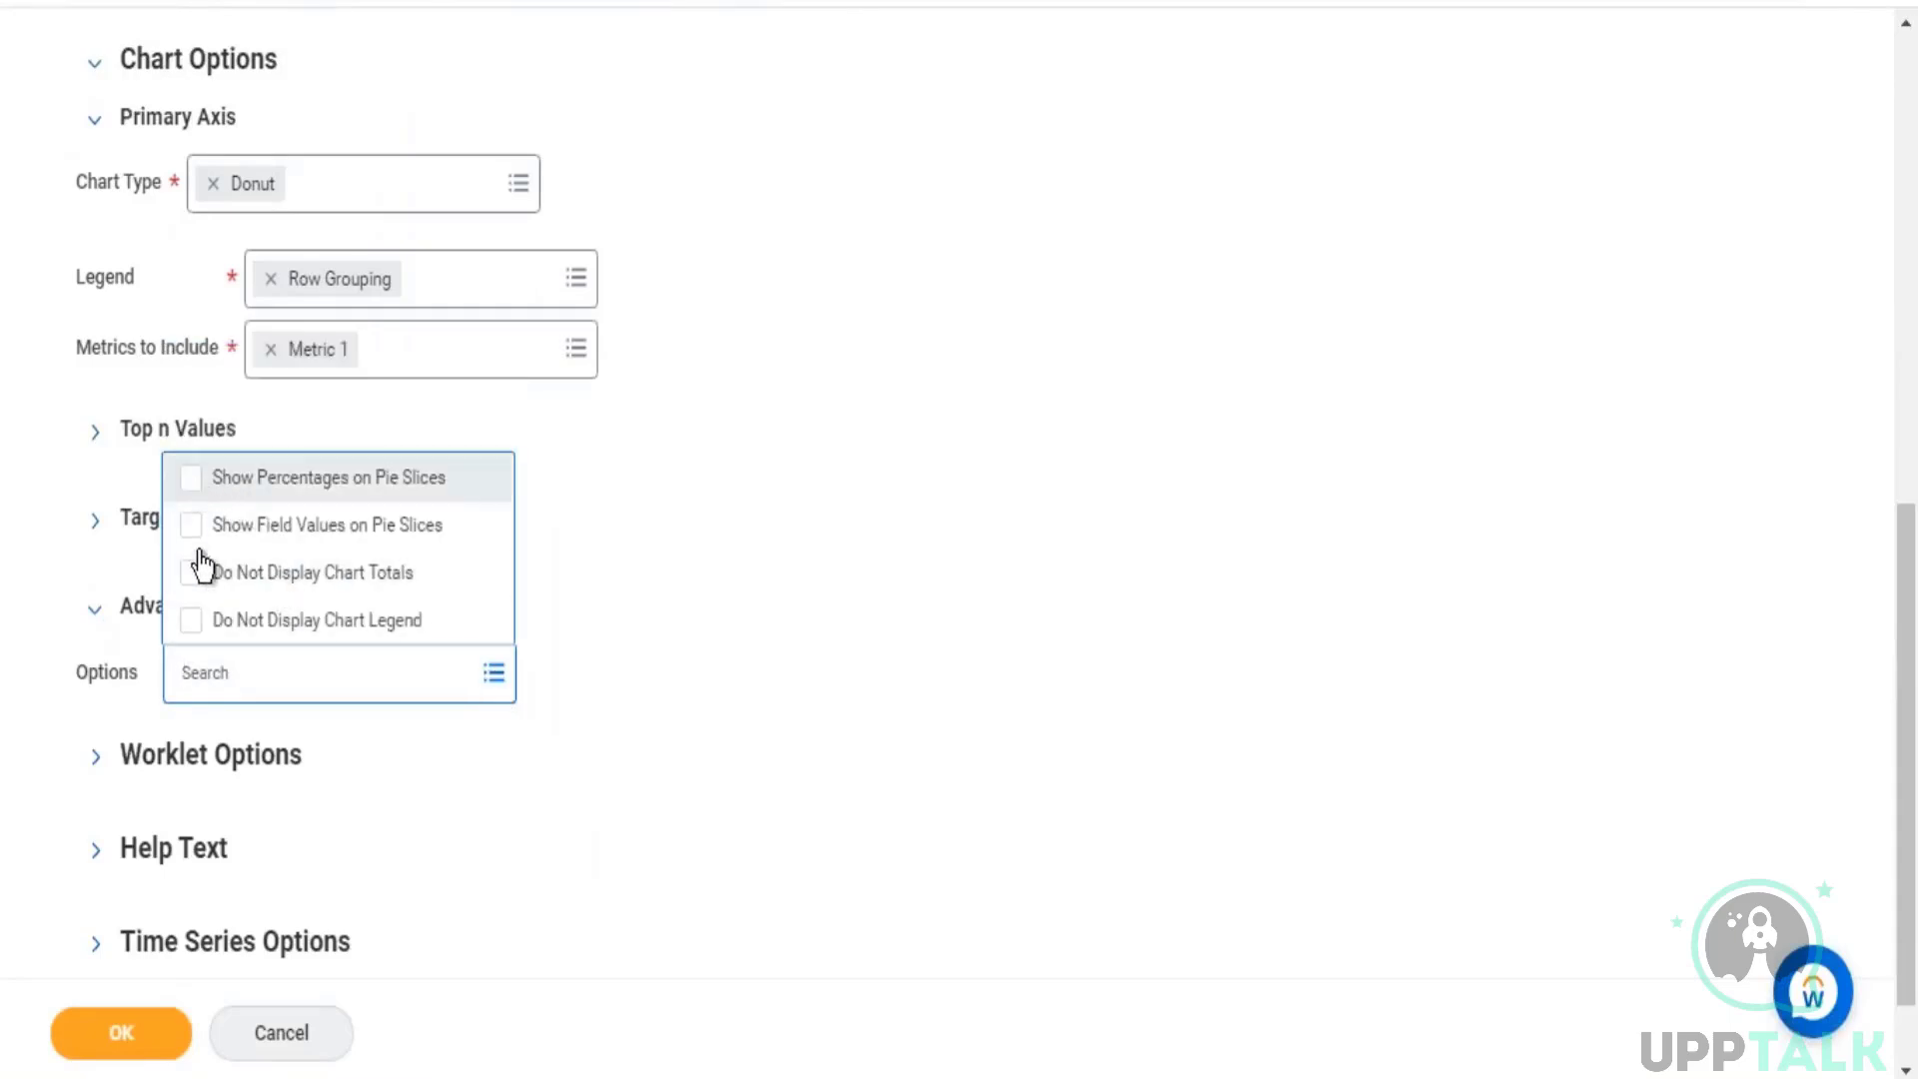
left_click(192, 480)
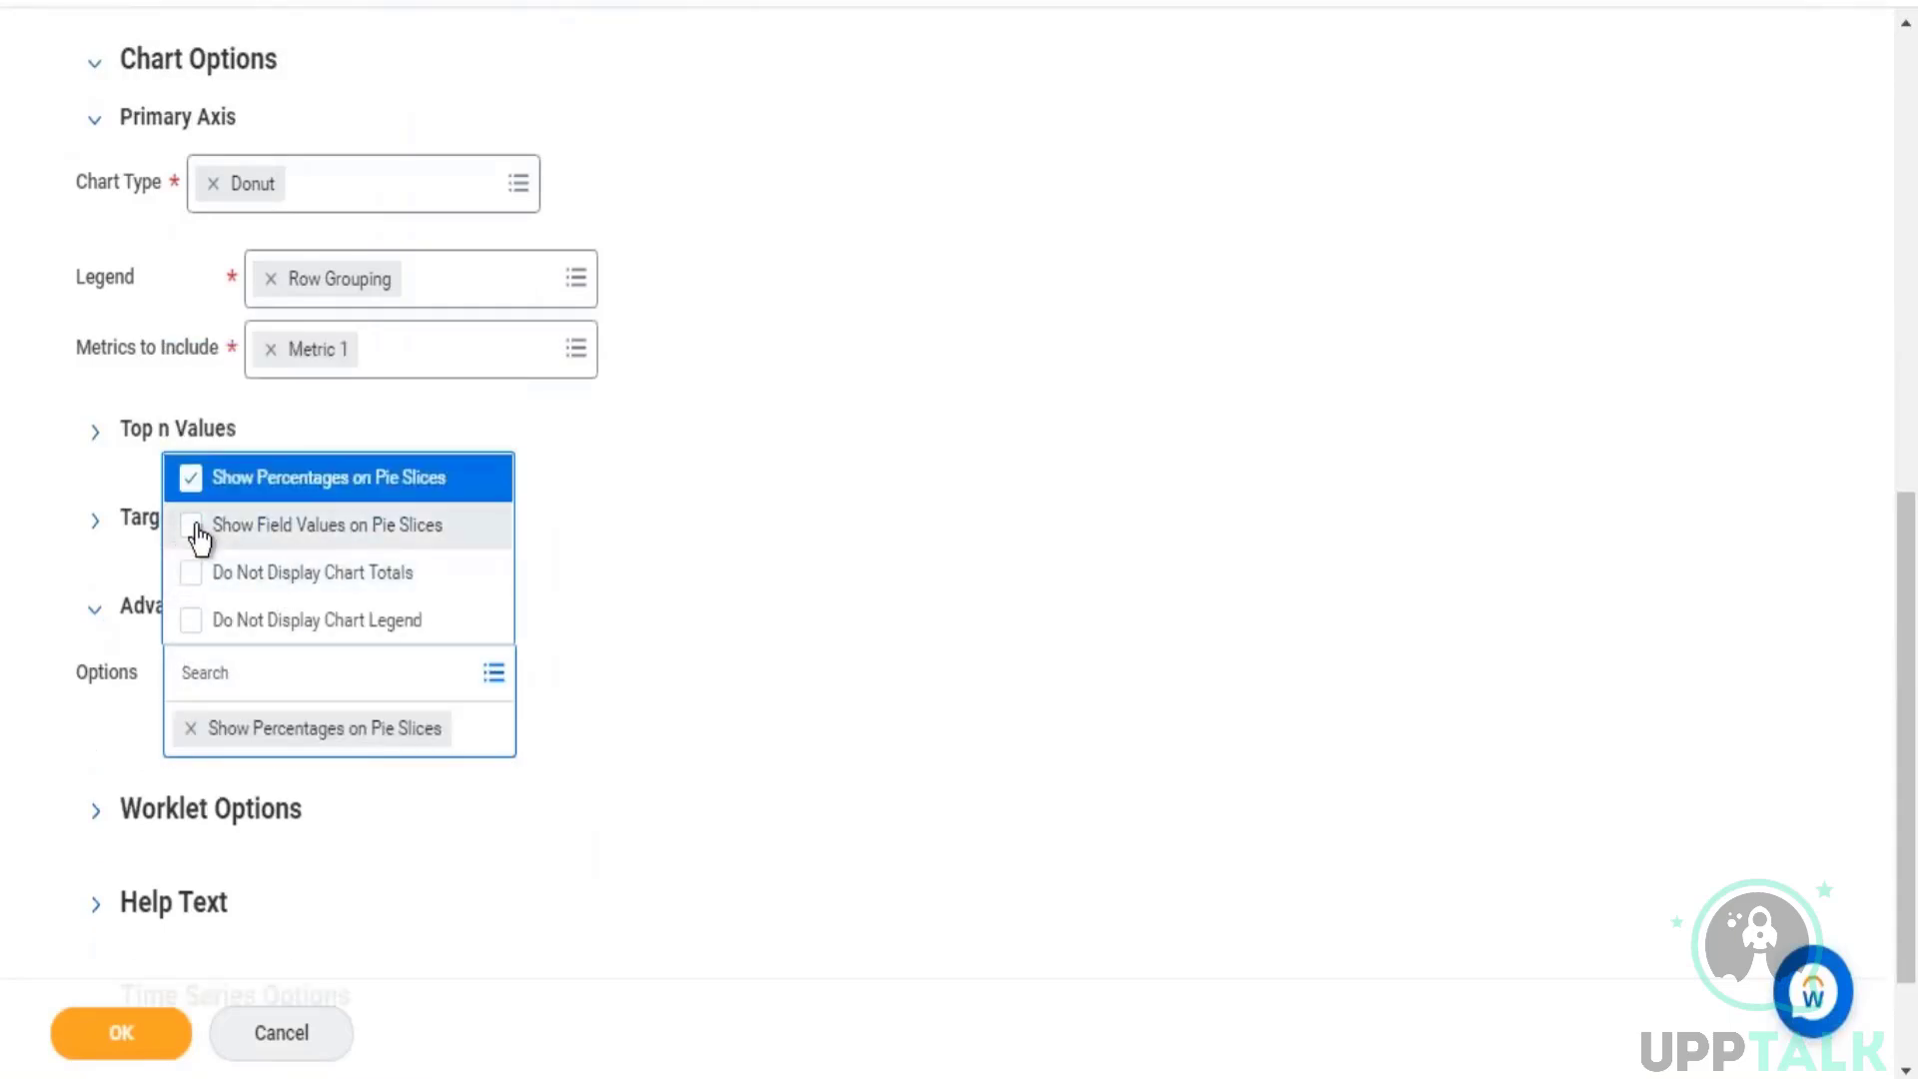
left_click(191, 526)
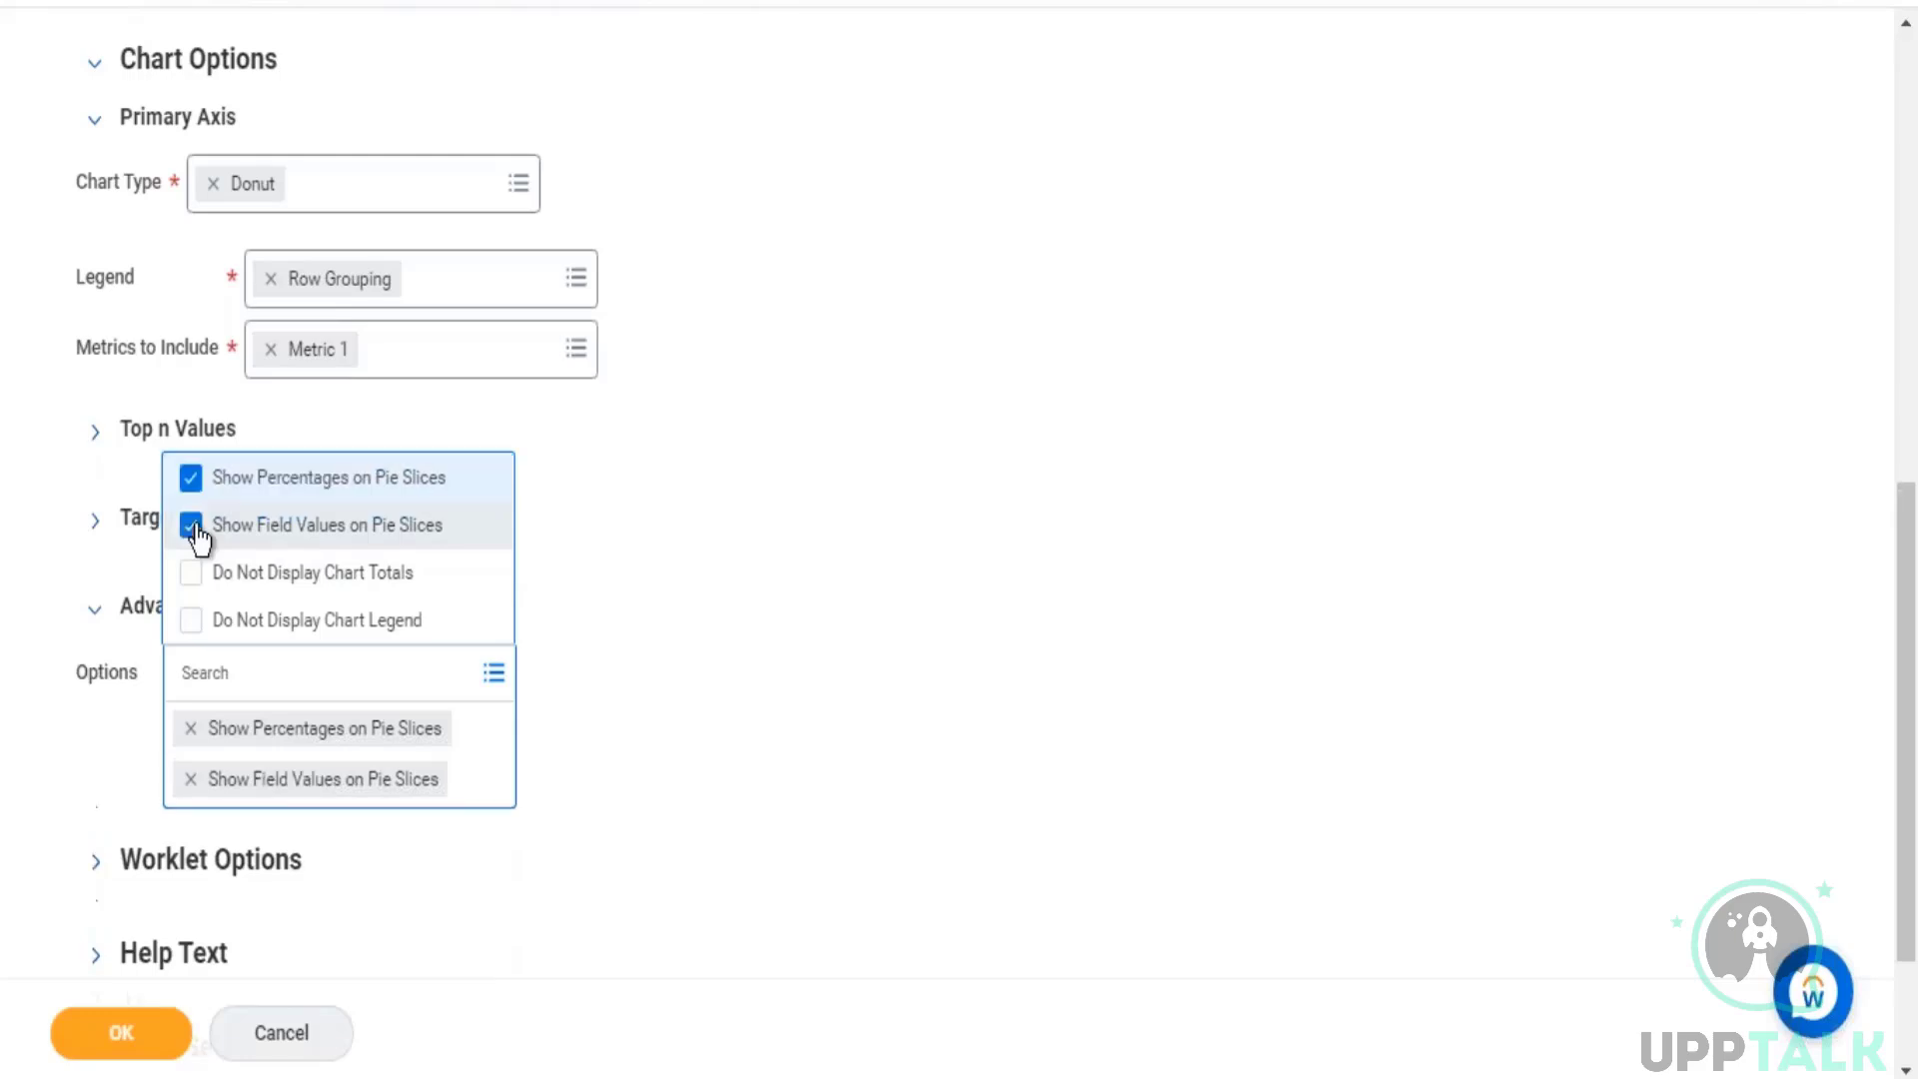
left_click(1235, 406)
left_click(70, 1047)
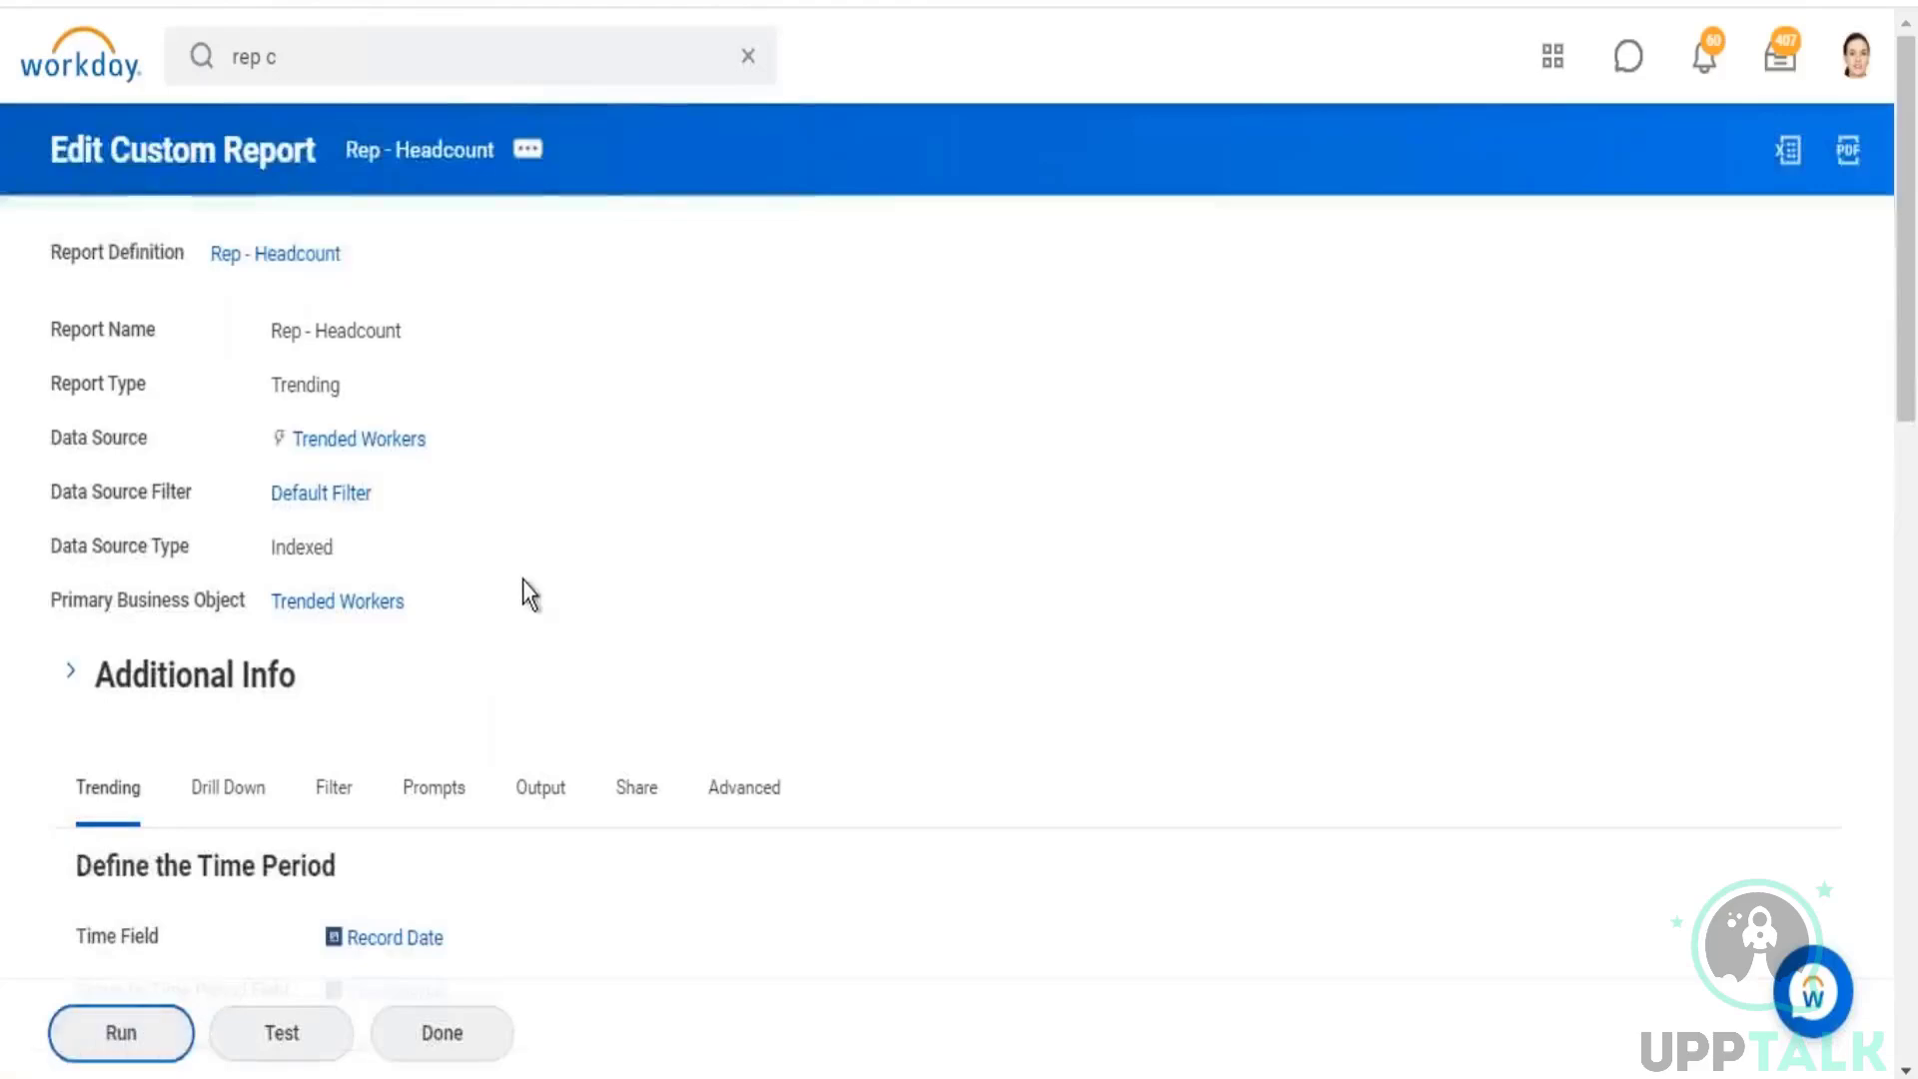
Step: Run Rep - Headcount with Time Series Start Date 01/01/2019 and End Date 03/24/2021, and inspect the donut chart's slice labels
left_click(380, 729)
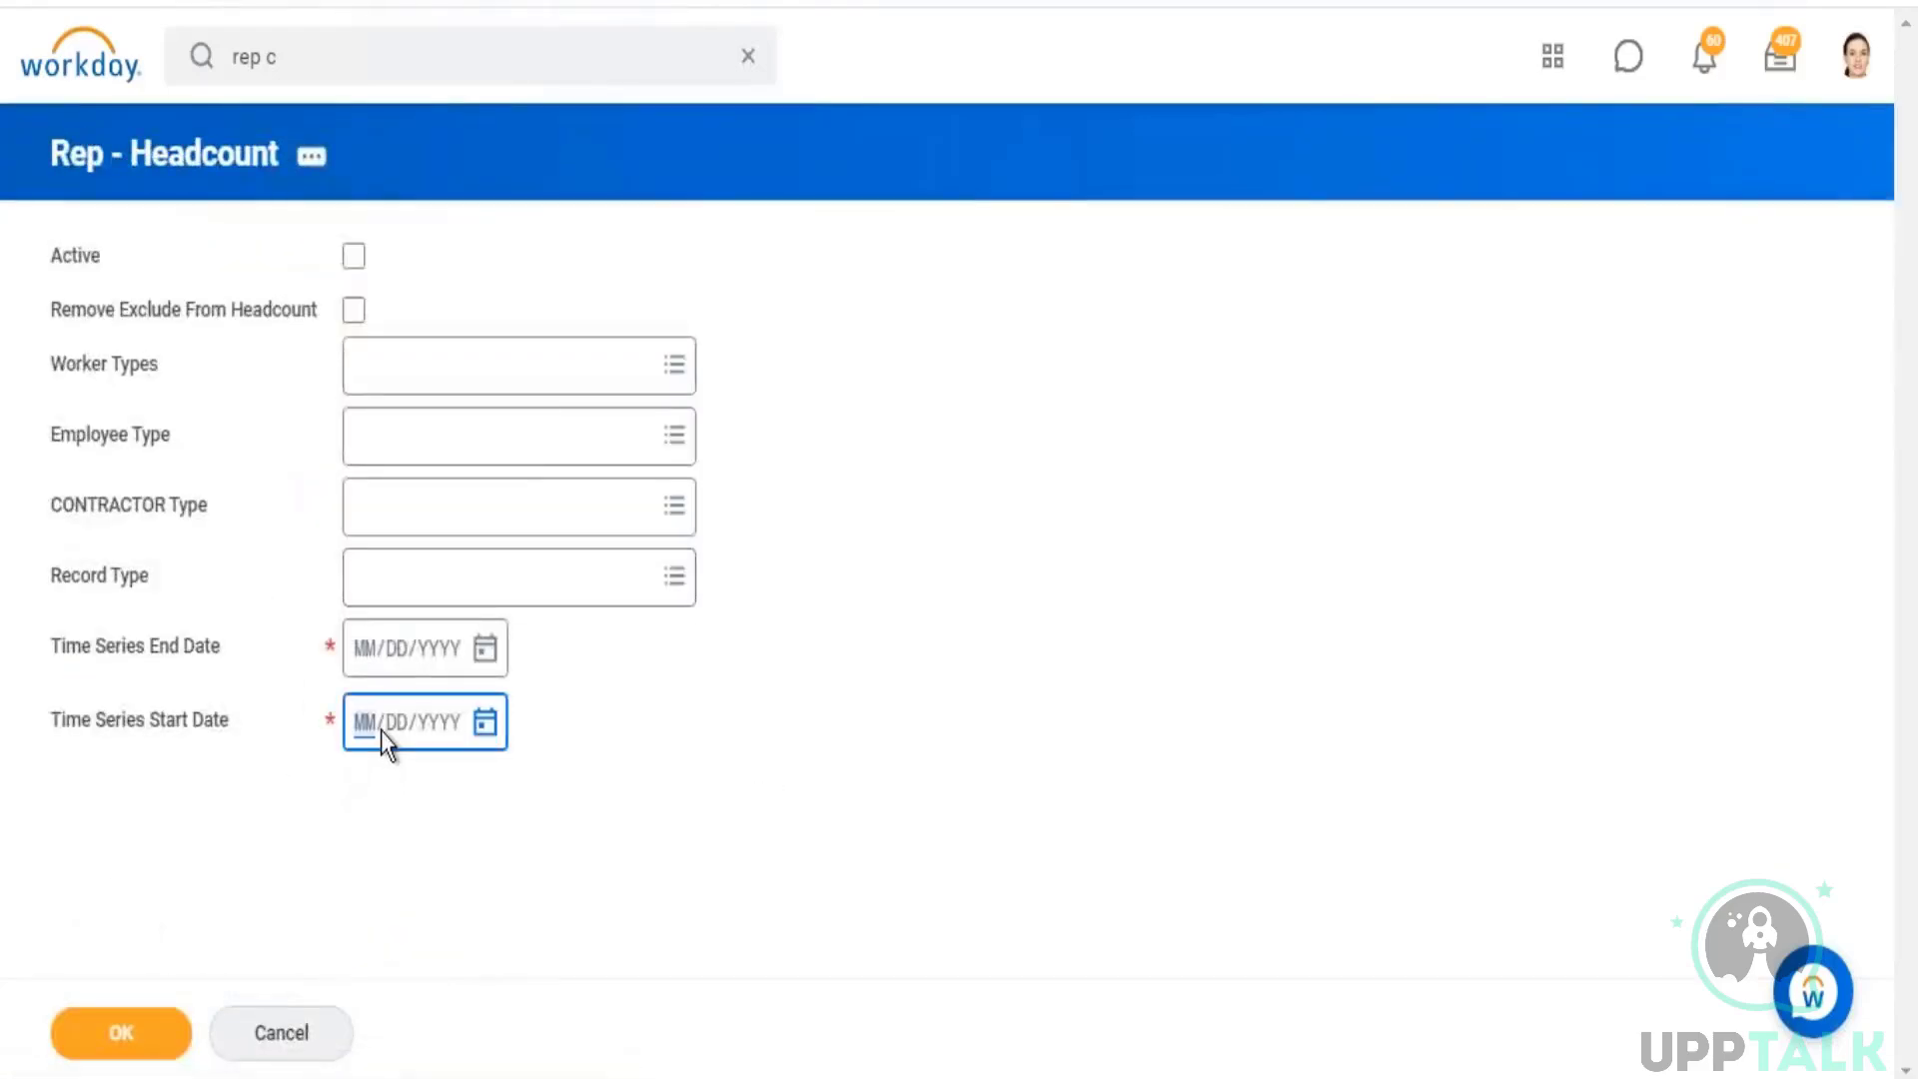
type("01012019")
left_click(496, 649)
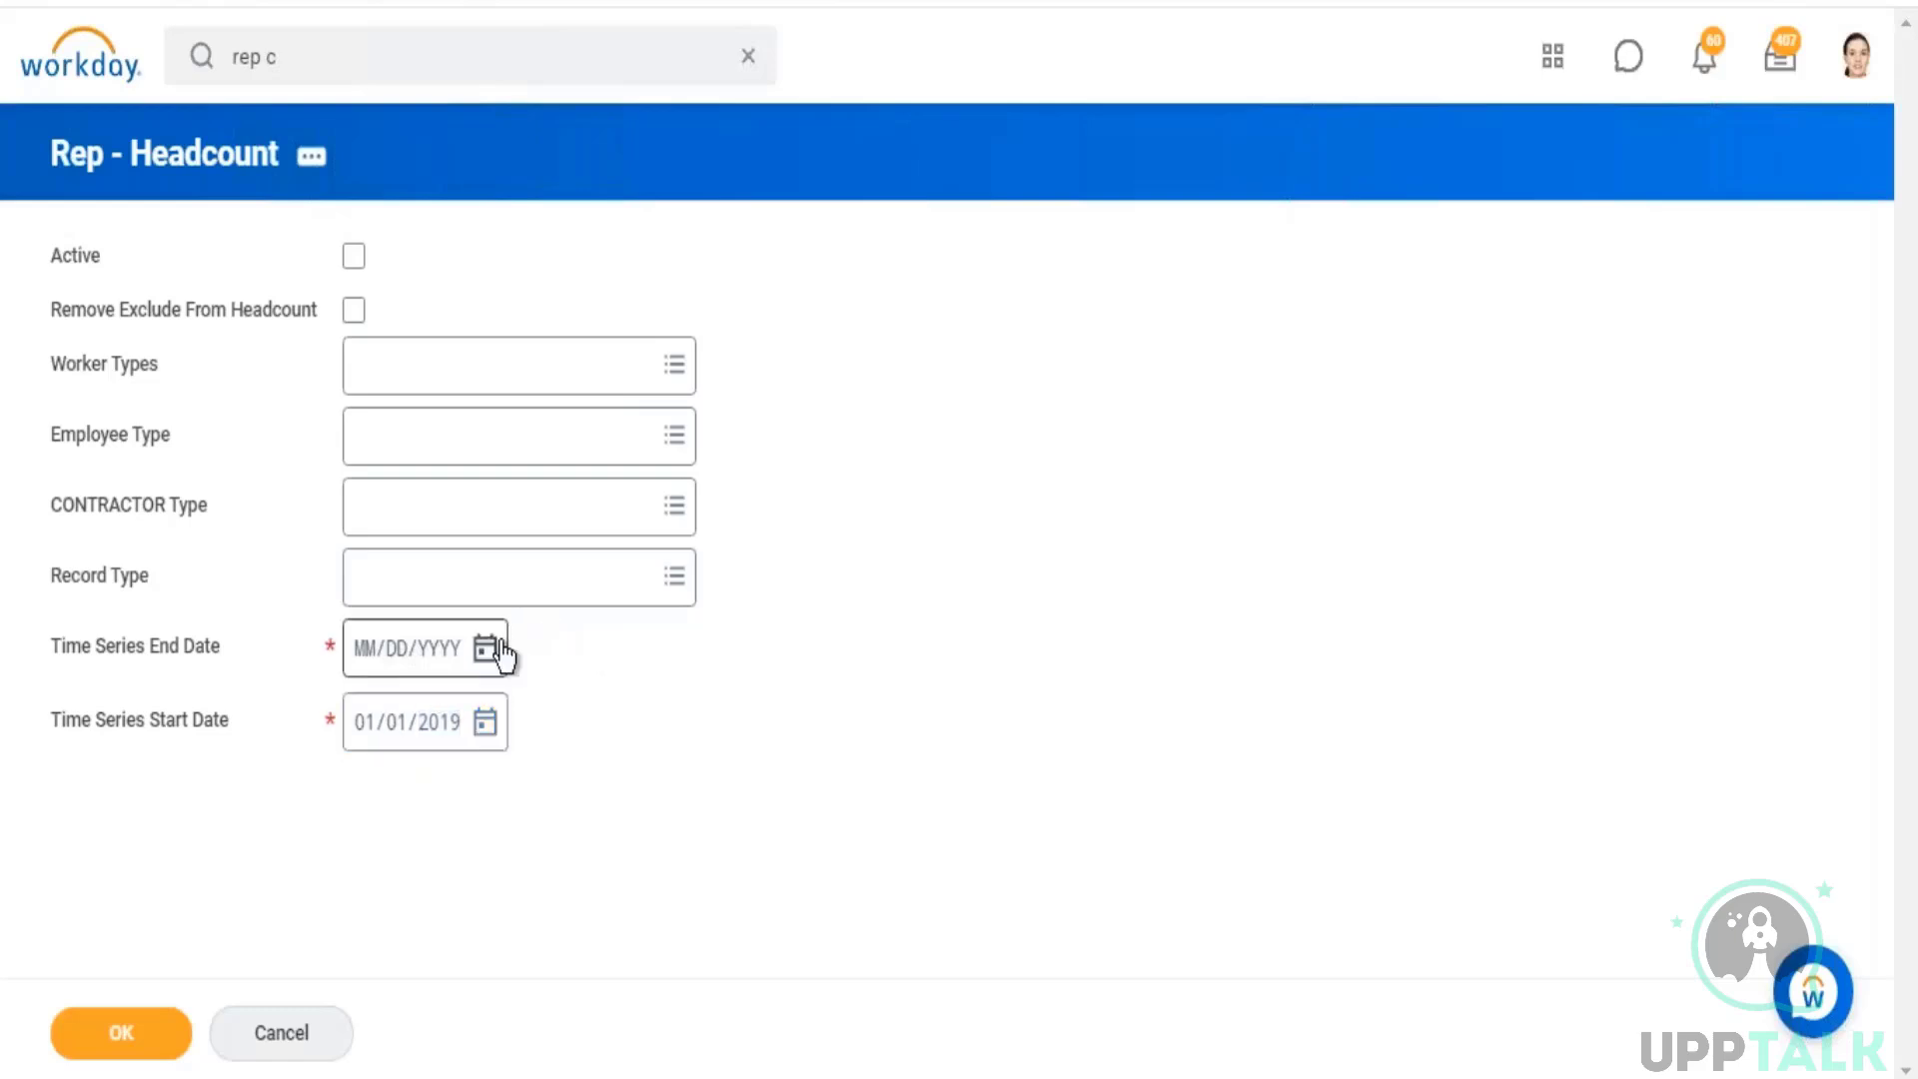
left_click(712, 862)
left_click(143, 1052)
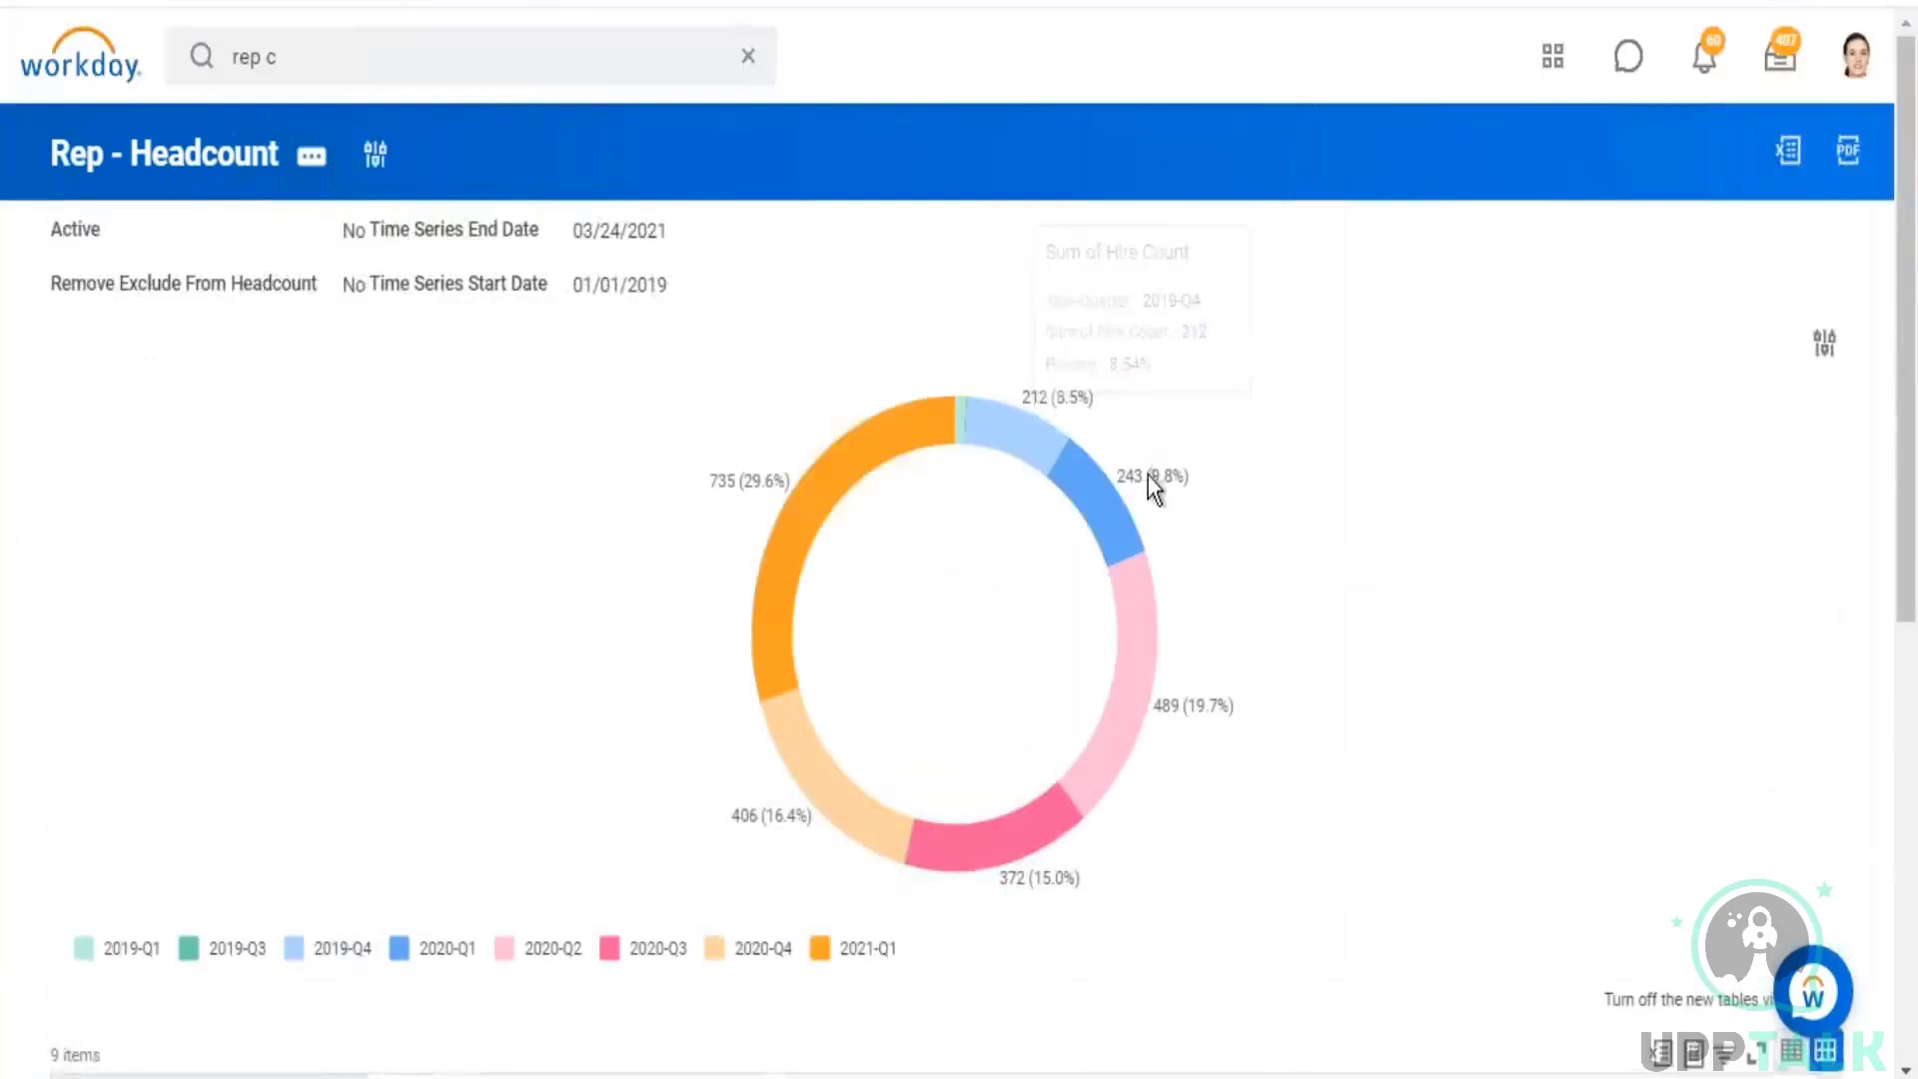
mouse_move(1127, 476)
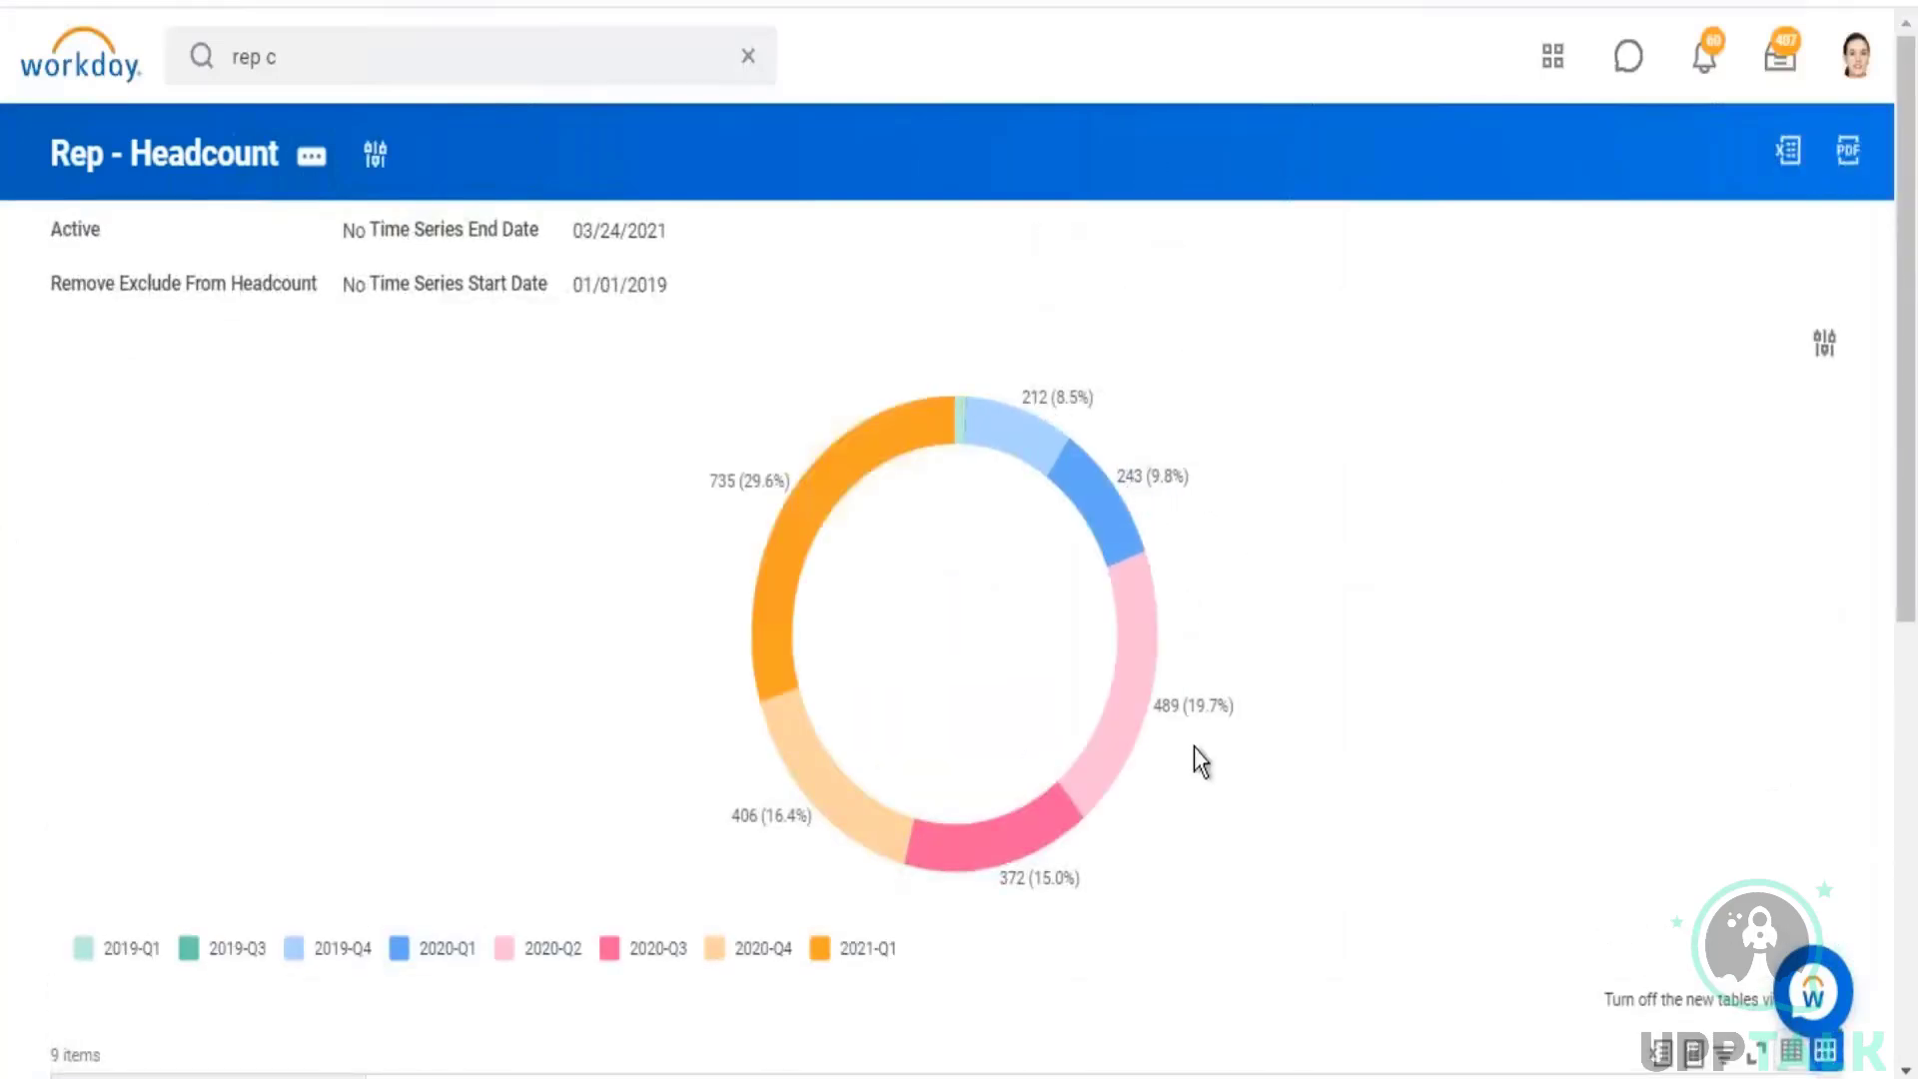
mouse_move(795, 765)
Step: Open Rep - Headcount for editing and change its output chart type to Column - Clustered
mouse_move(425, 239)
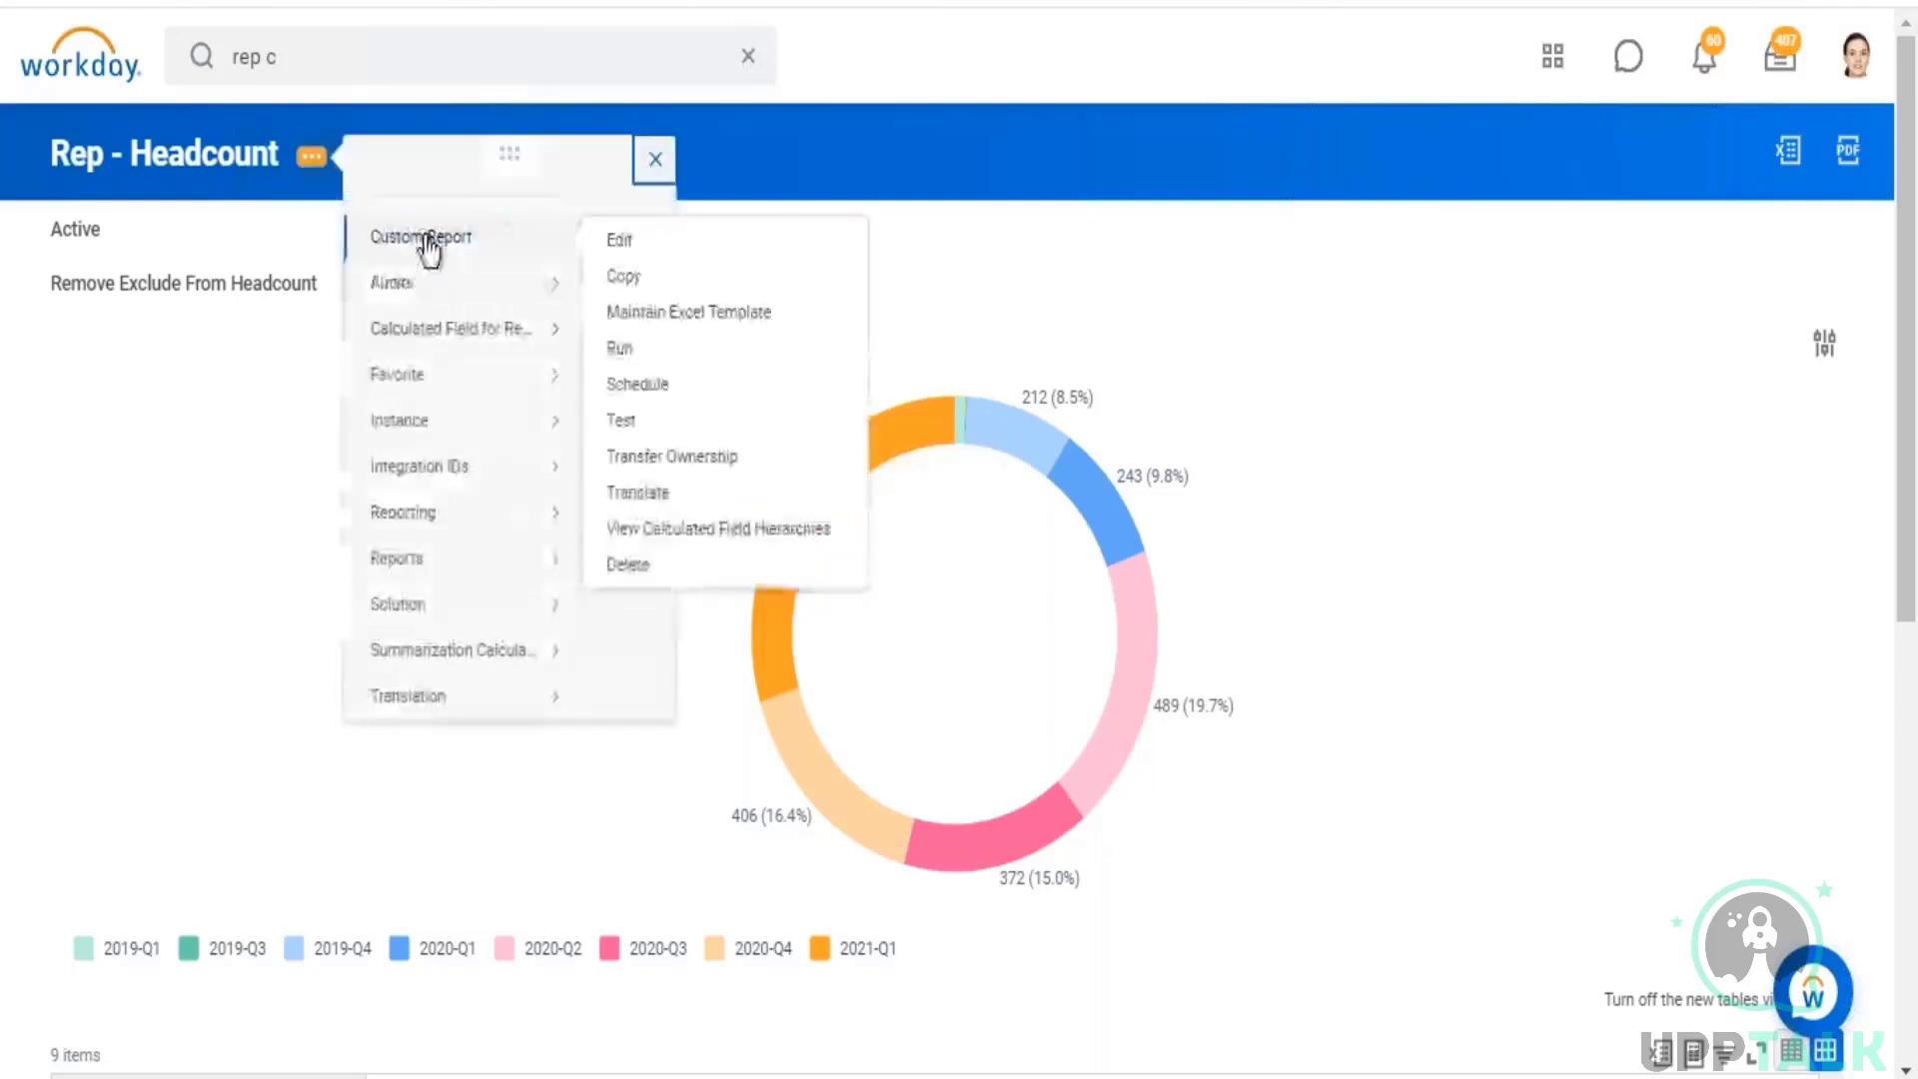
left_click(634, 243)
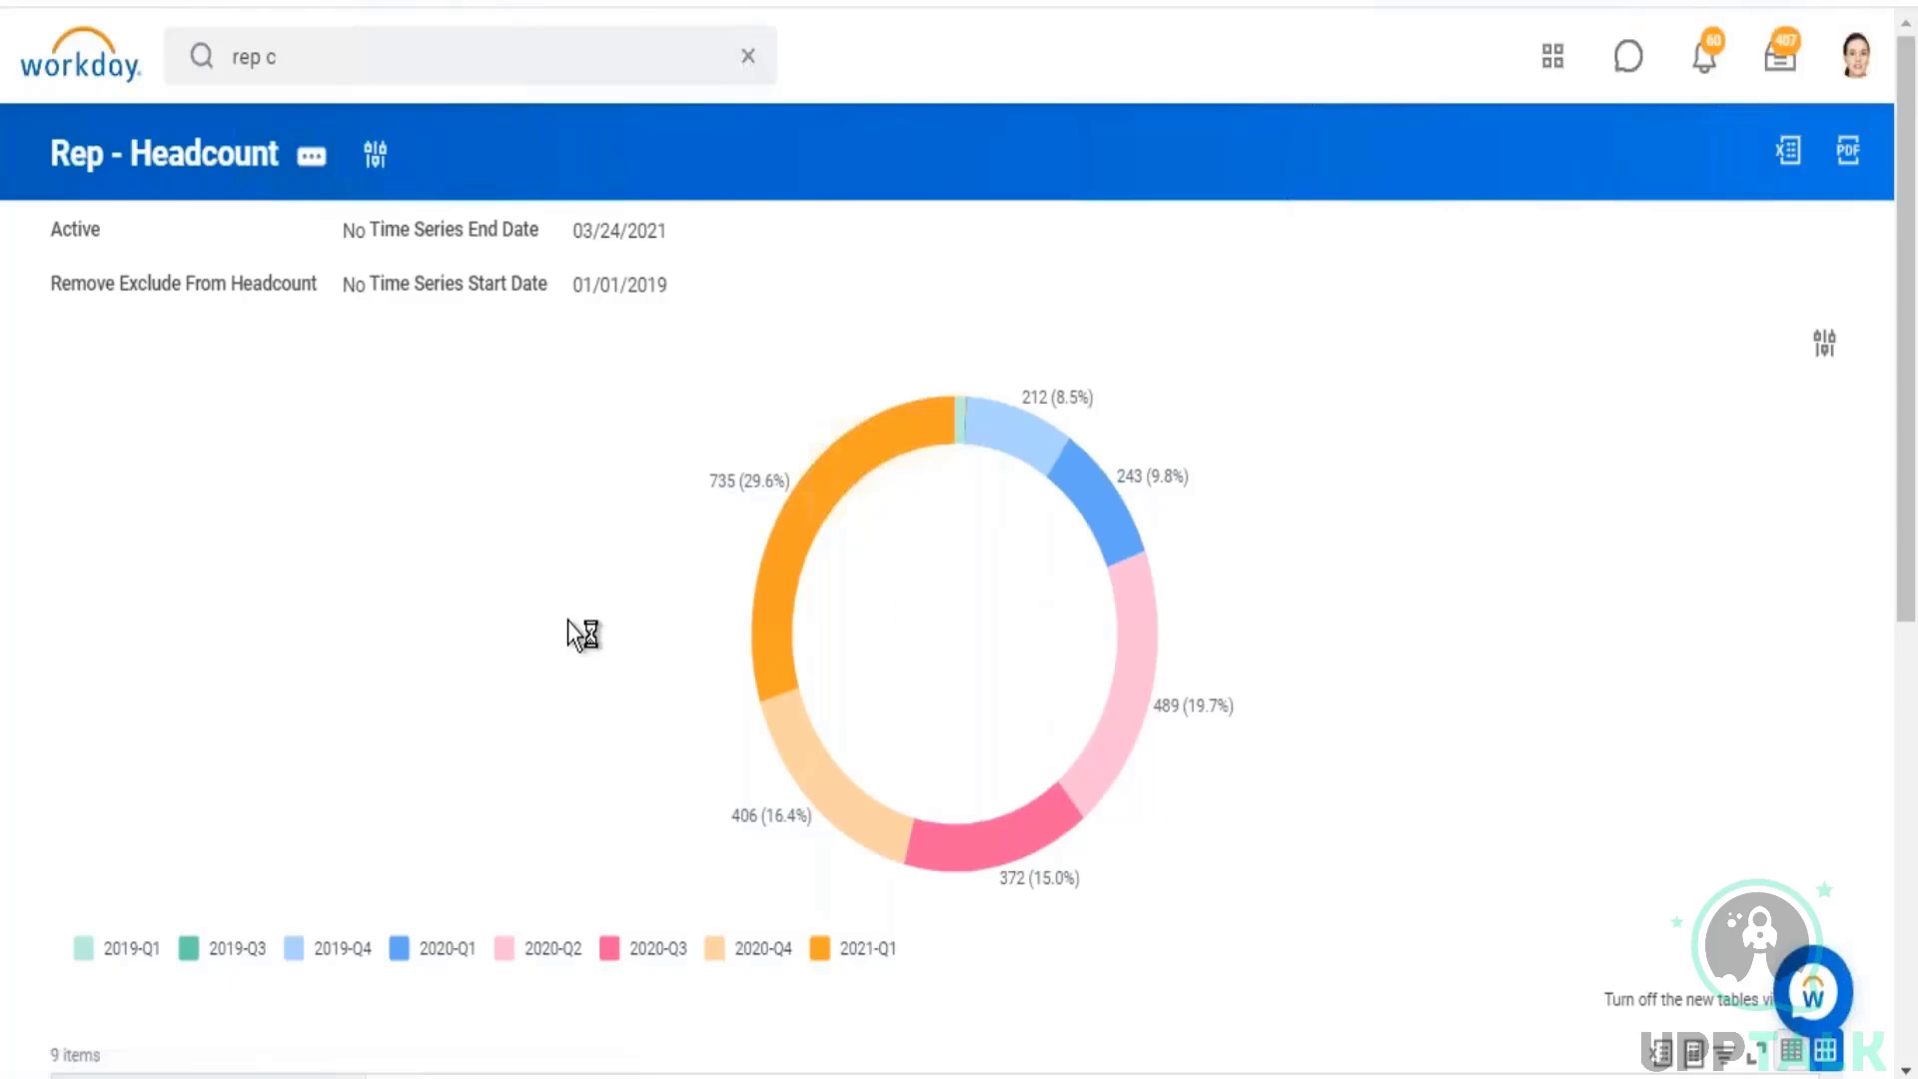
left_click(548, 789)
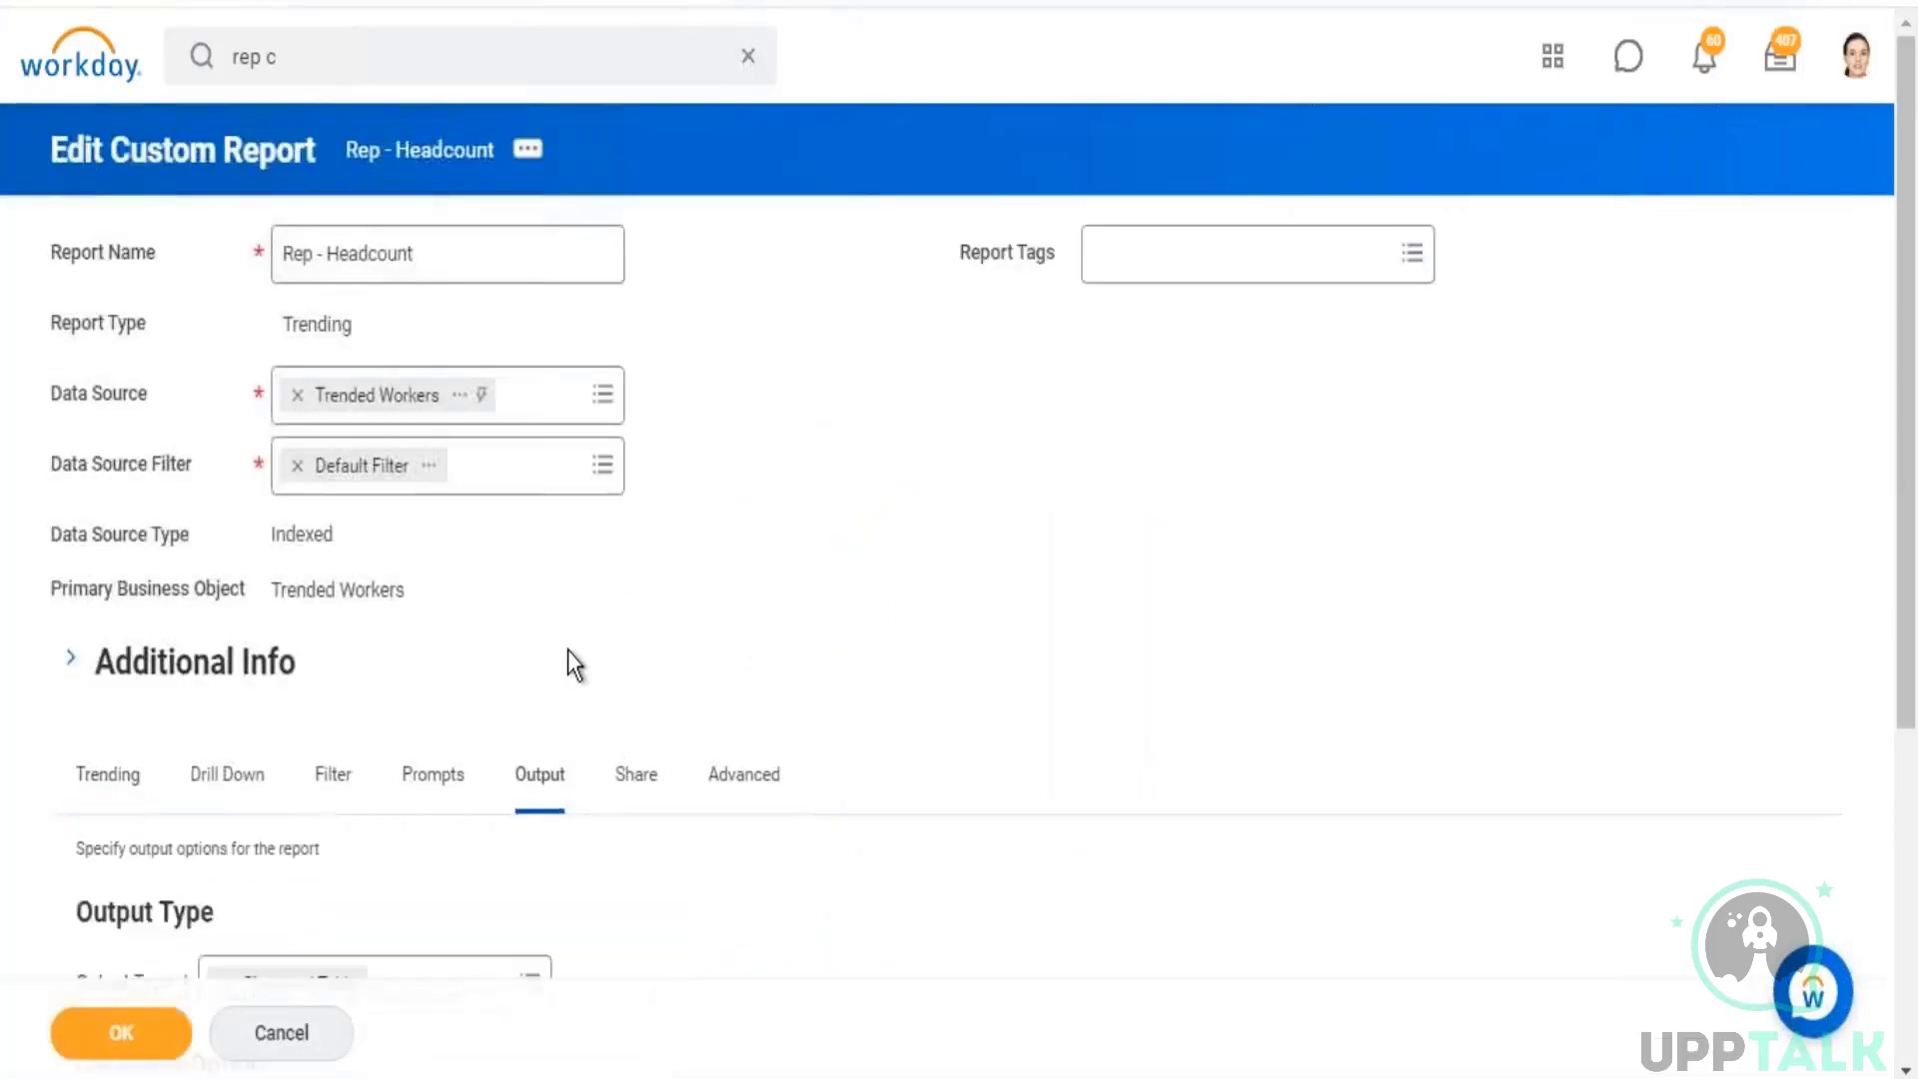
scroll(555, 700, "down", 5)
left_click(94, 576)
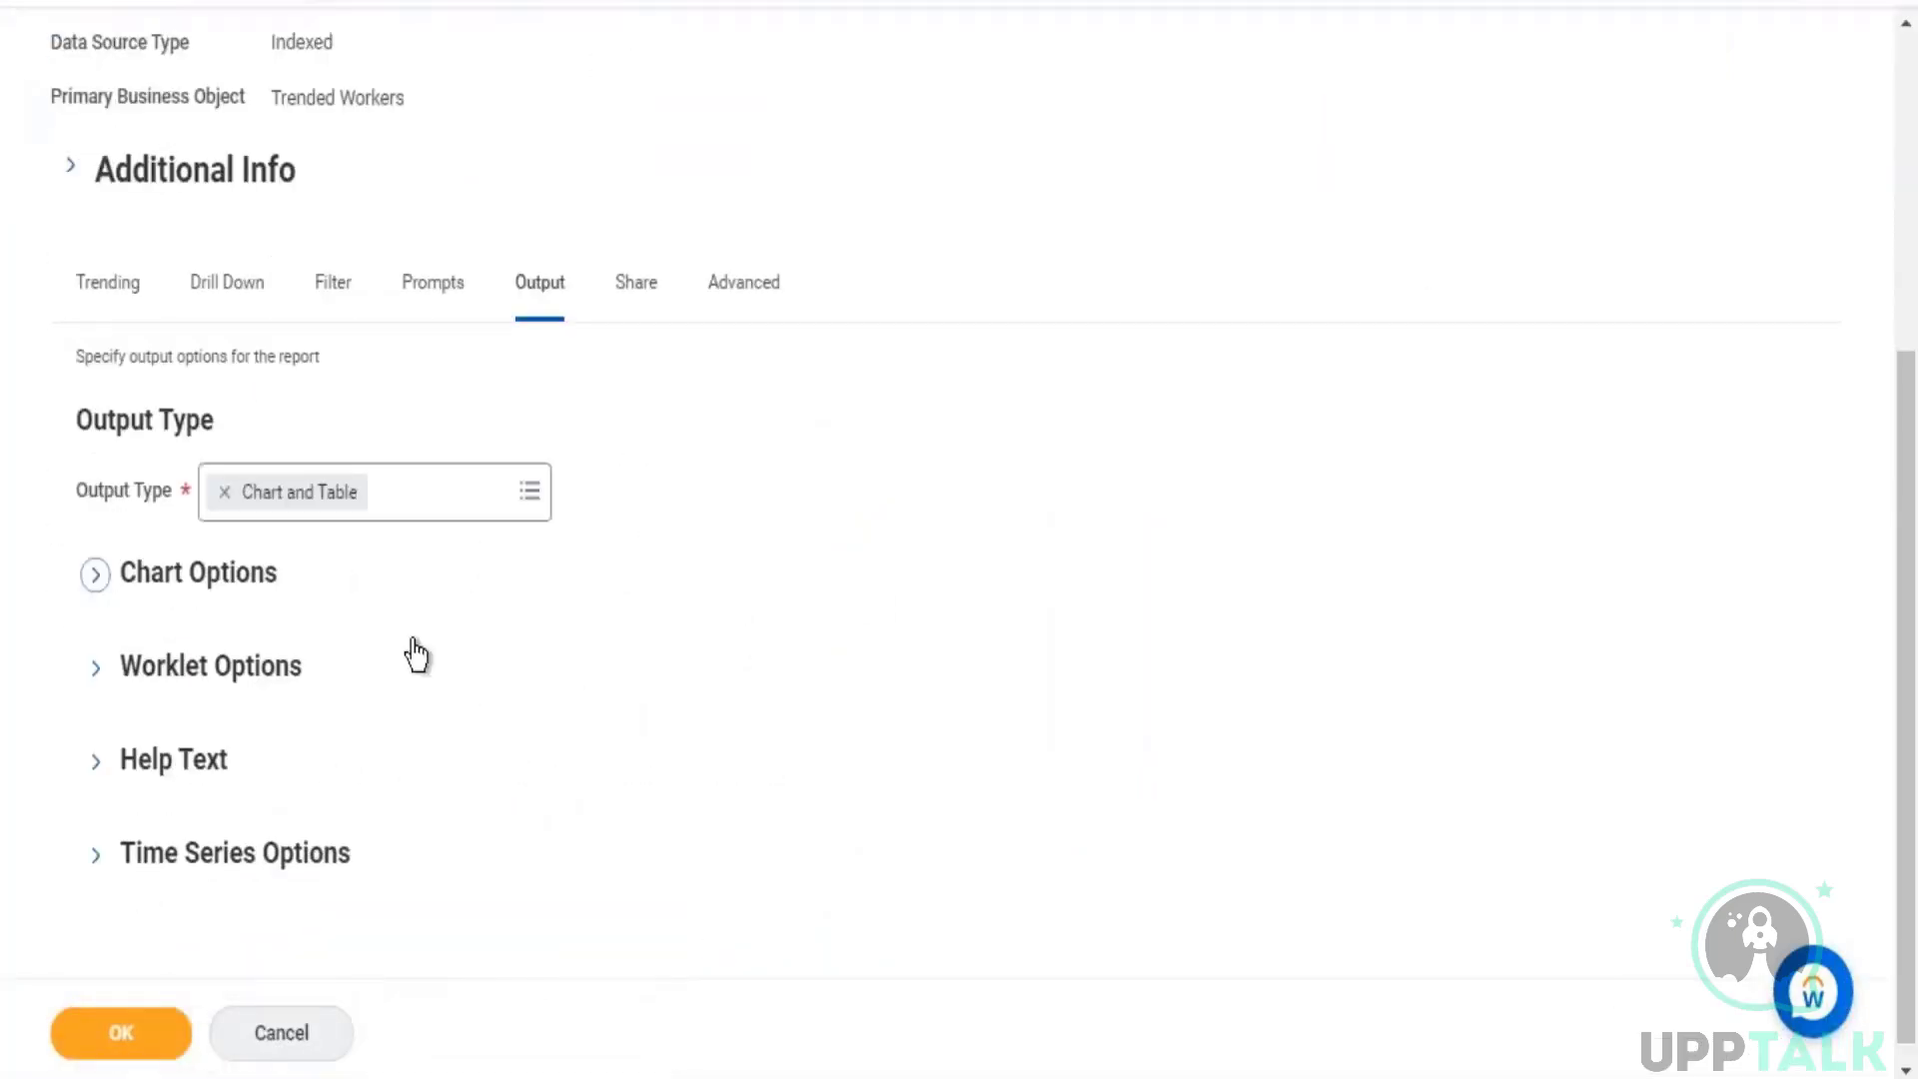
left_click(522, 698)
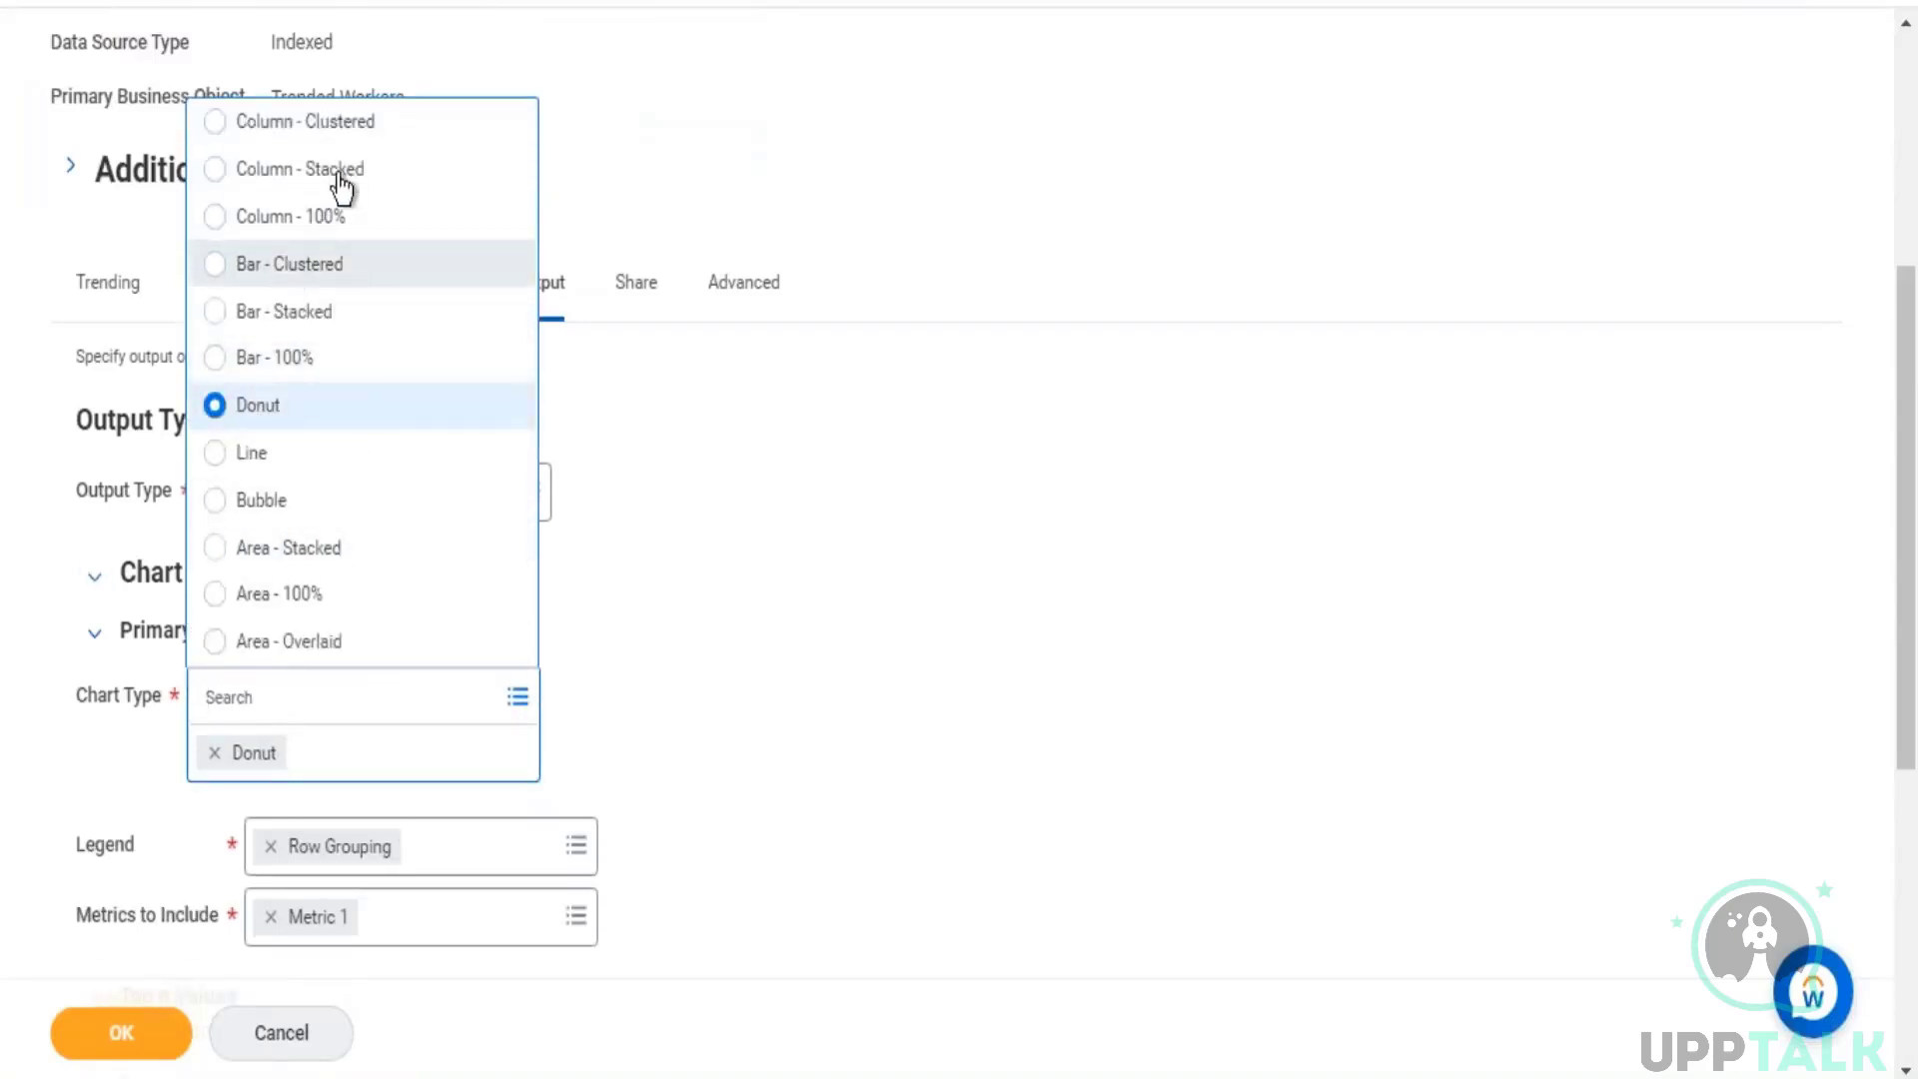
left_click(332, 124)
left_click(717, 650)
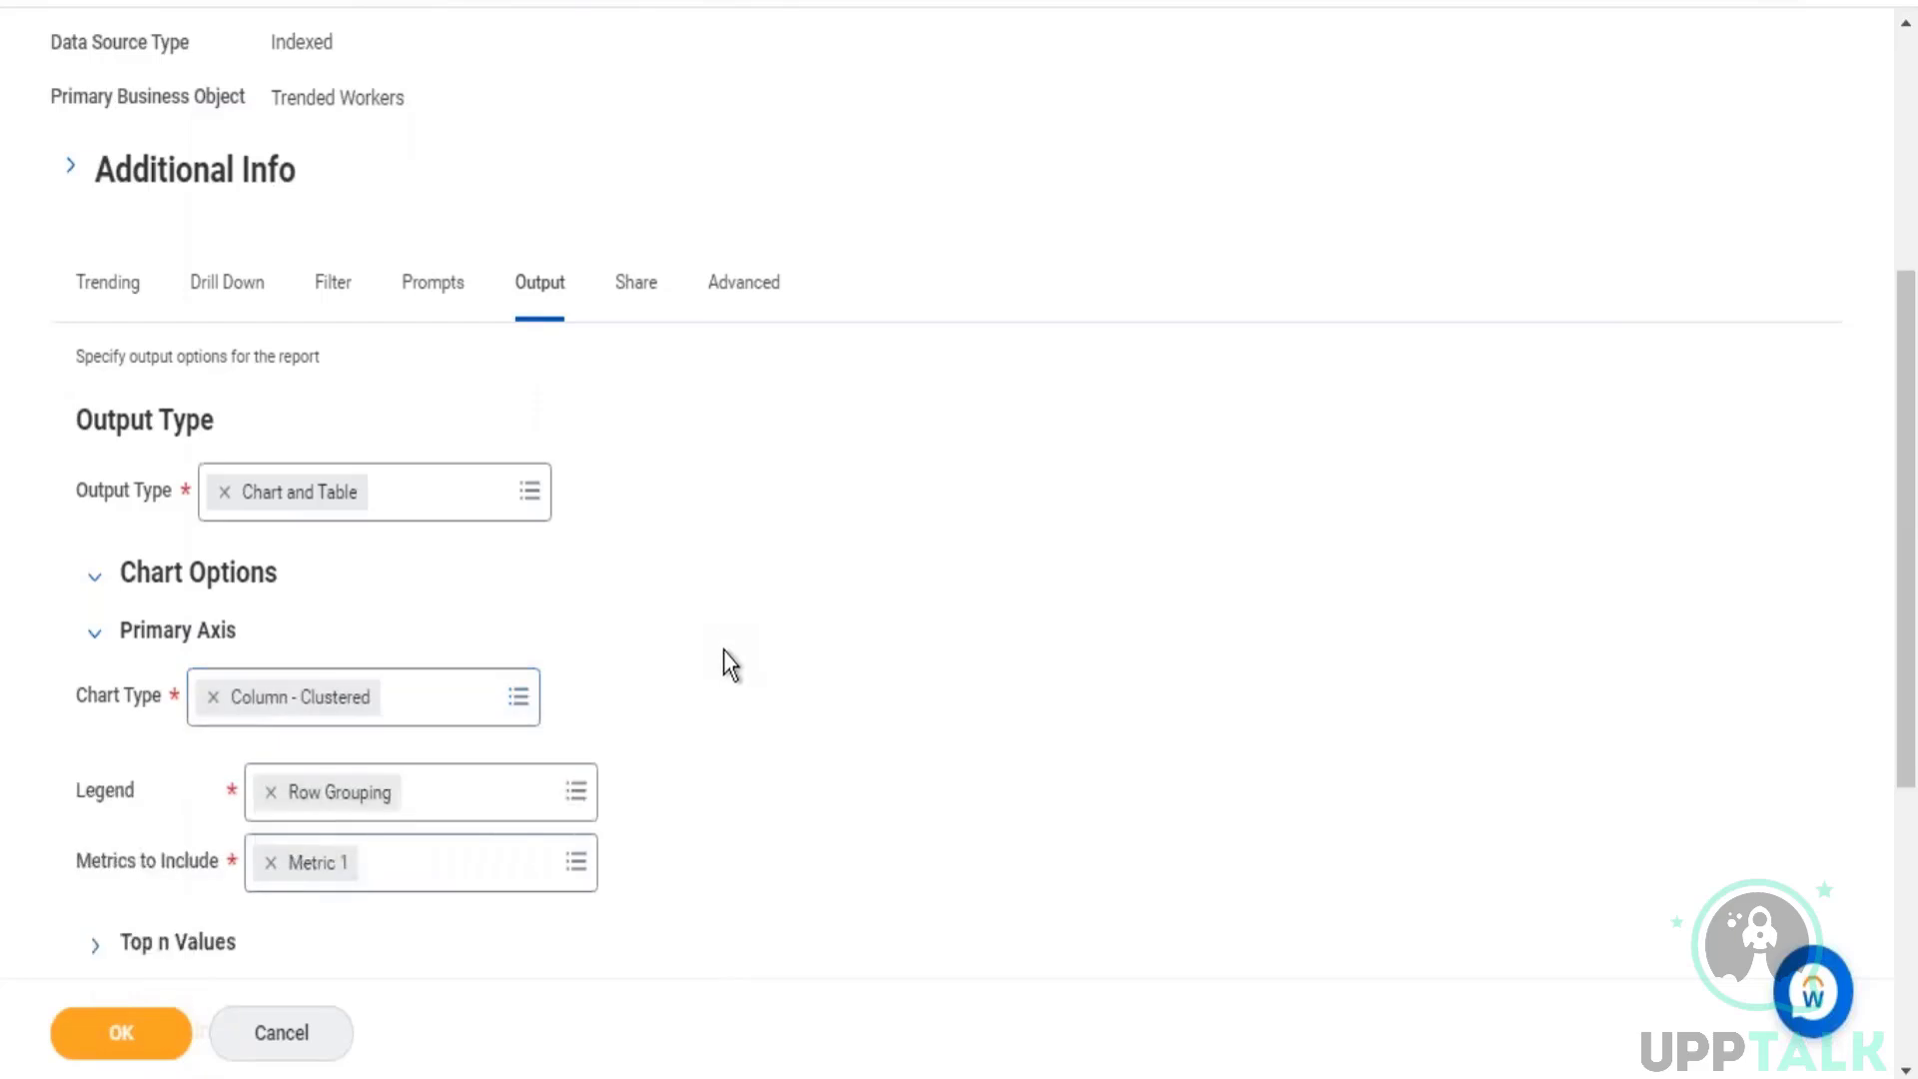
Step: Include Metric 1, Metric 2 and Metric 3 on the primary axis of the clustered column chart
scroll(724, 650, "down", 3)
left_click(560, 604)
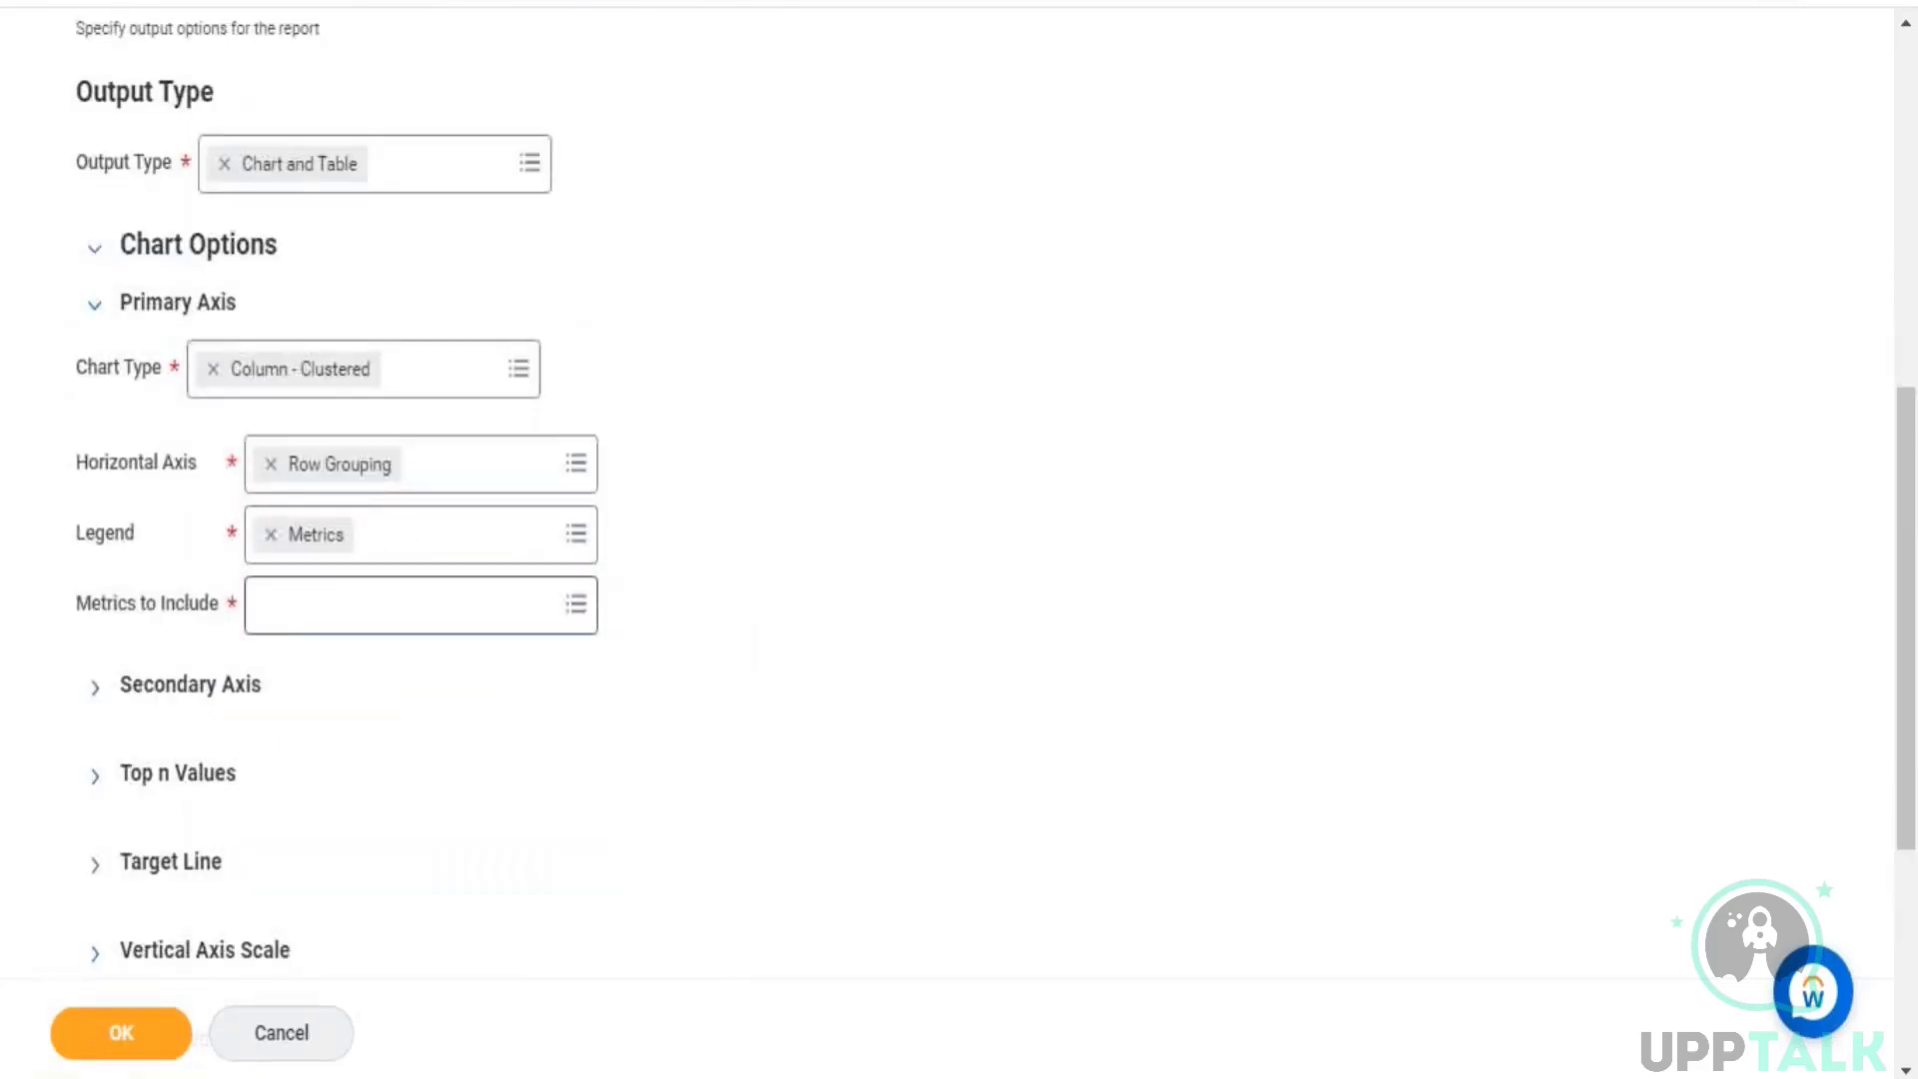
left_click(274, 461)
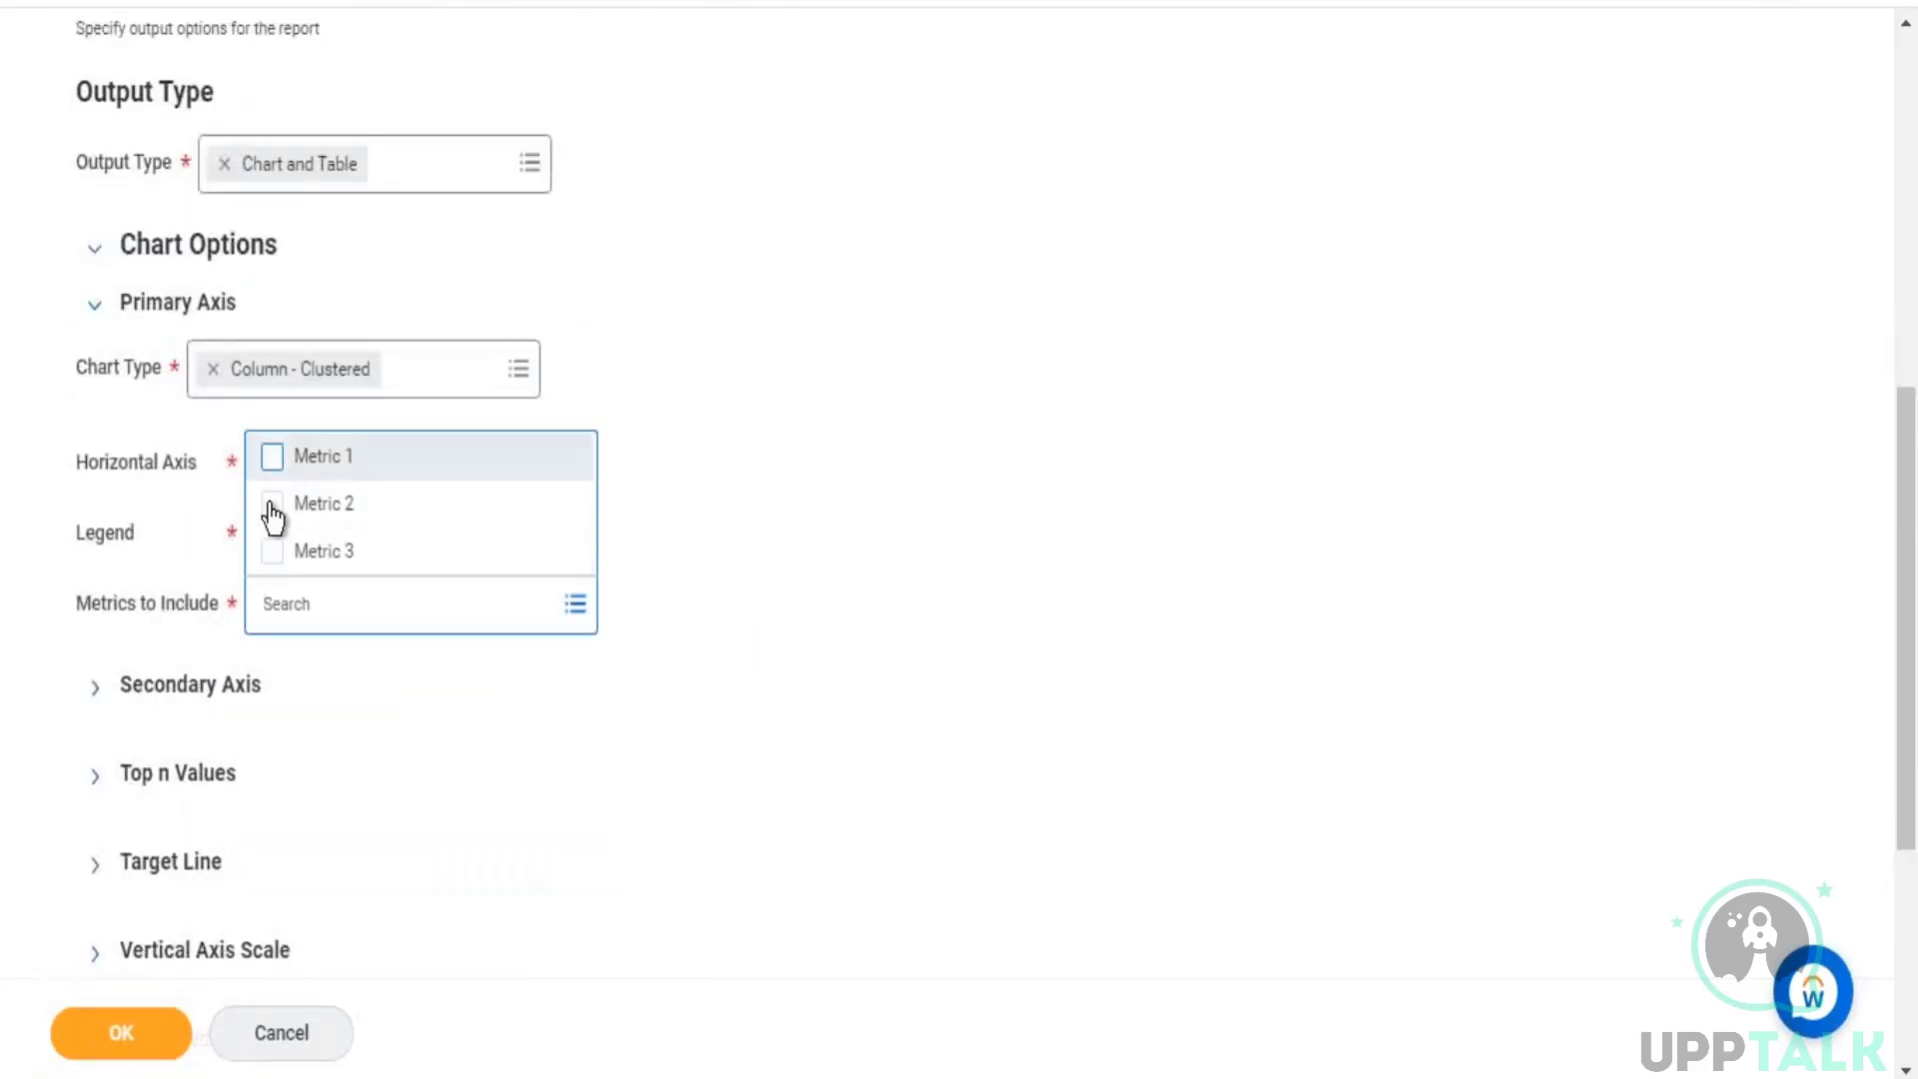
left_click(272, 514)
left_click(273, 552)
left_click(977, 539)
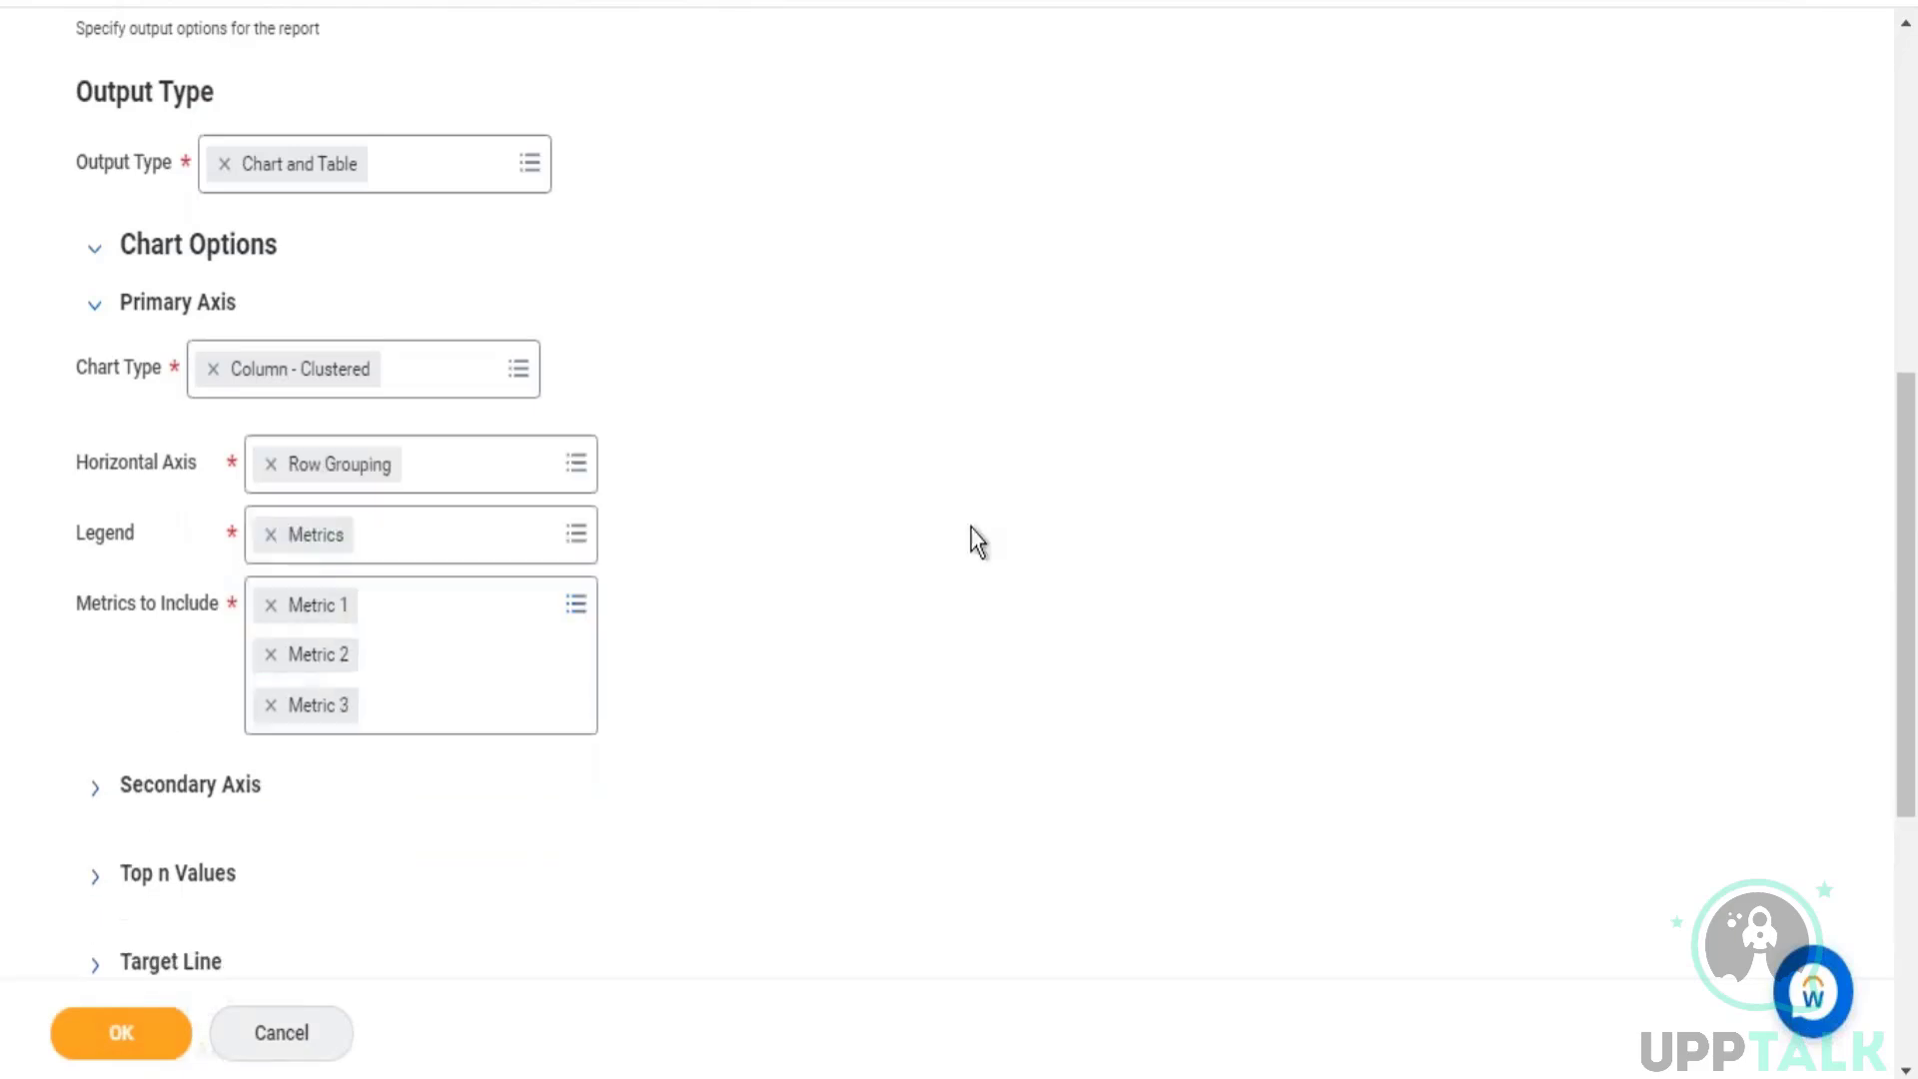
Step: Check the summarized fields in the report's trending definition to see which field each metric stands for
scroll(132, 373, "up", 5)
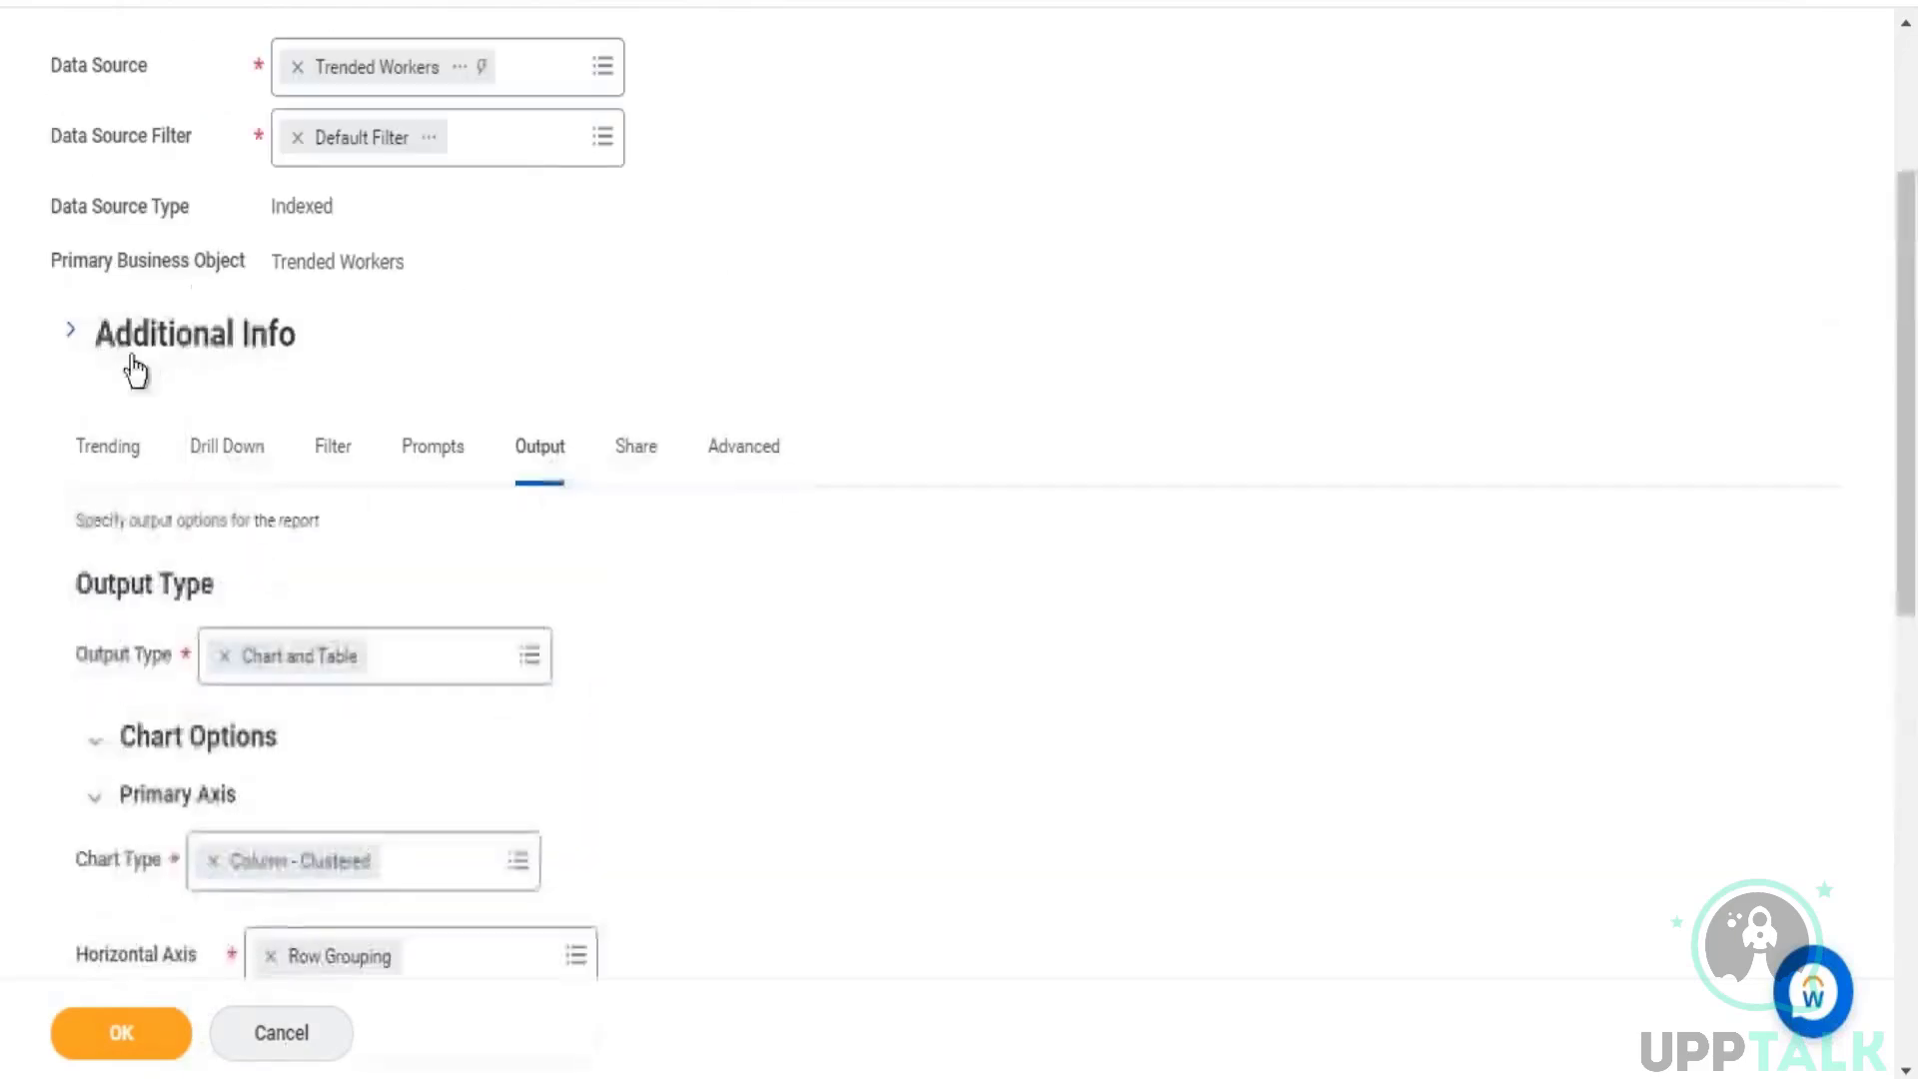
left_click(100, 460)
scroll(806, 428, "down", 3)
scroll(805, 428, "down", 5)
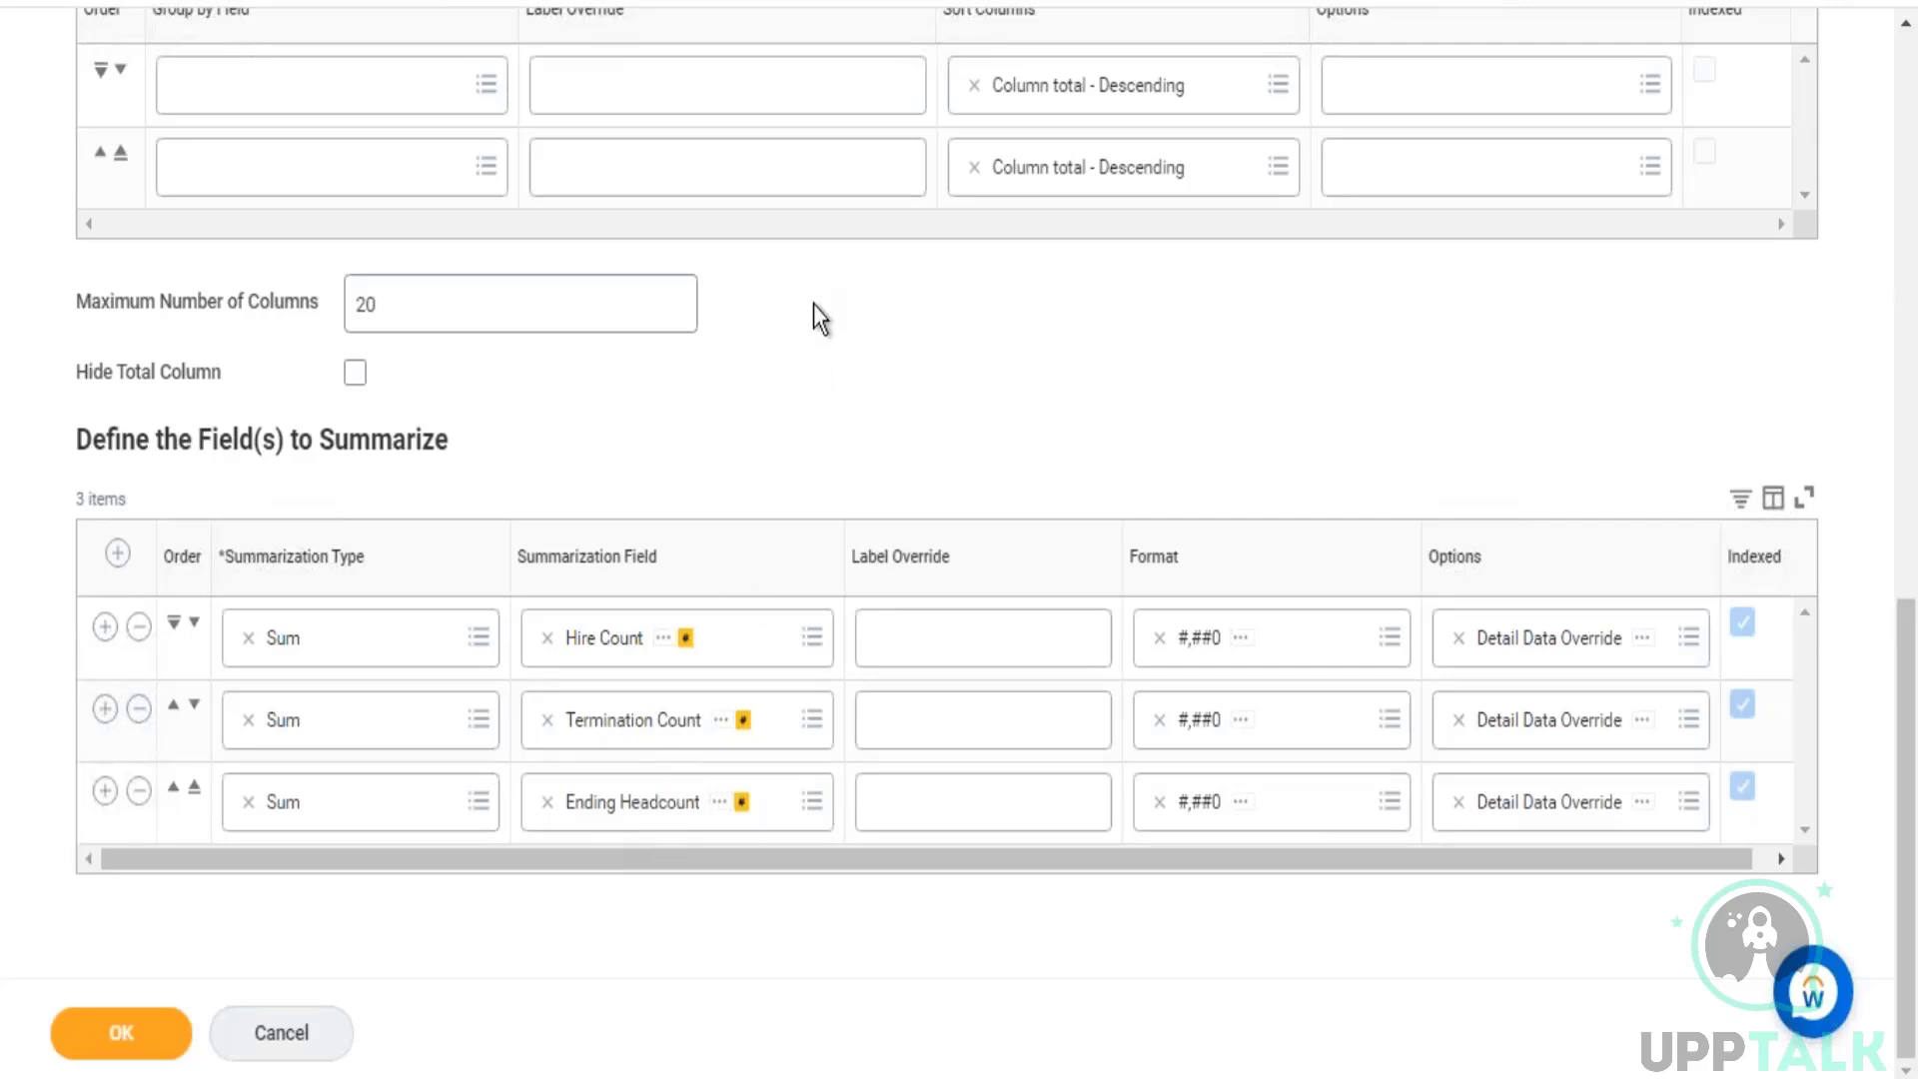
scroll(592, 476, "up", 10)
Step: Remove Metric 3 from the primary axis metrics in the report's output chart options
left_click(550, 450)
scroll(887, 340, "down", 3)
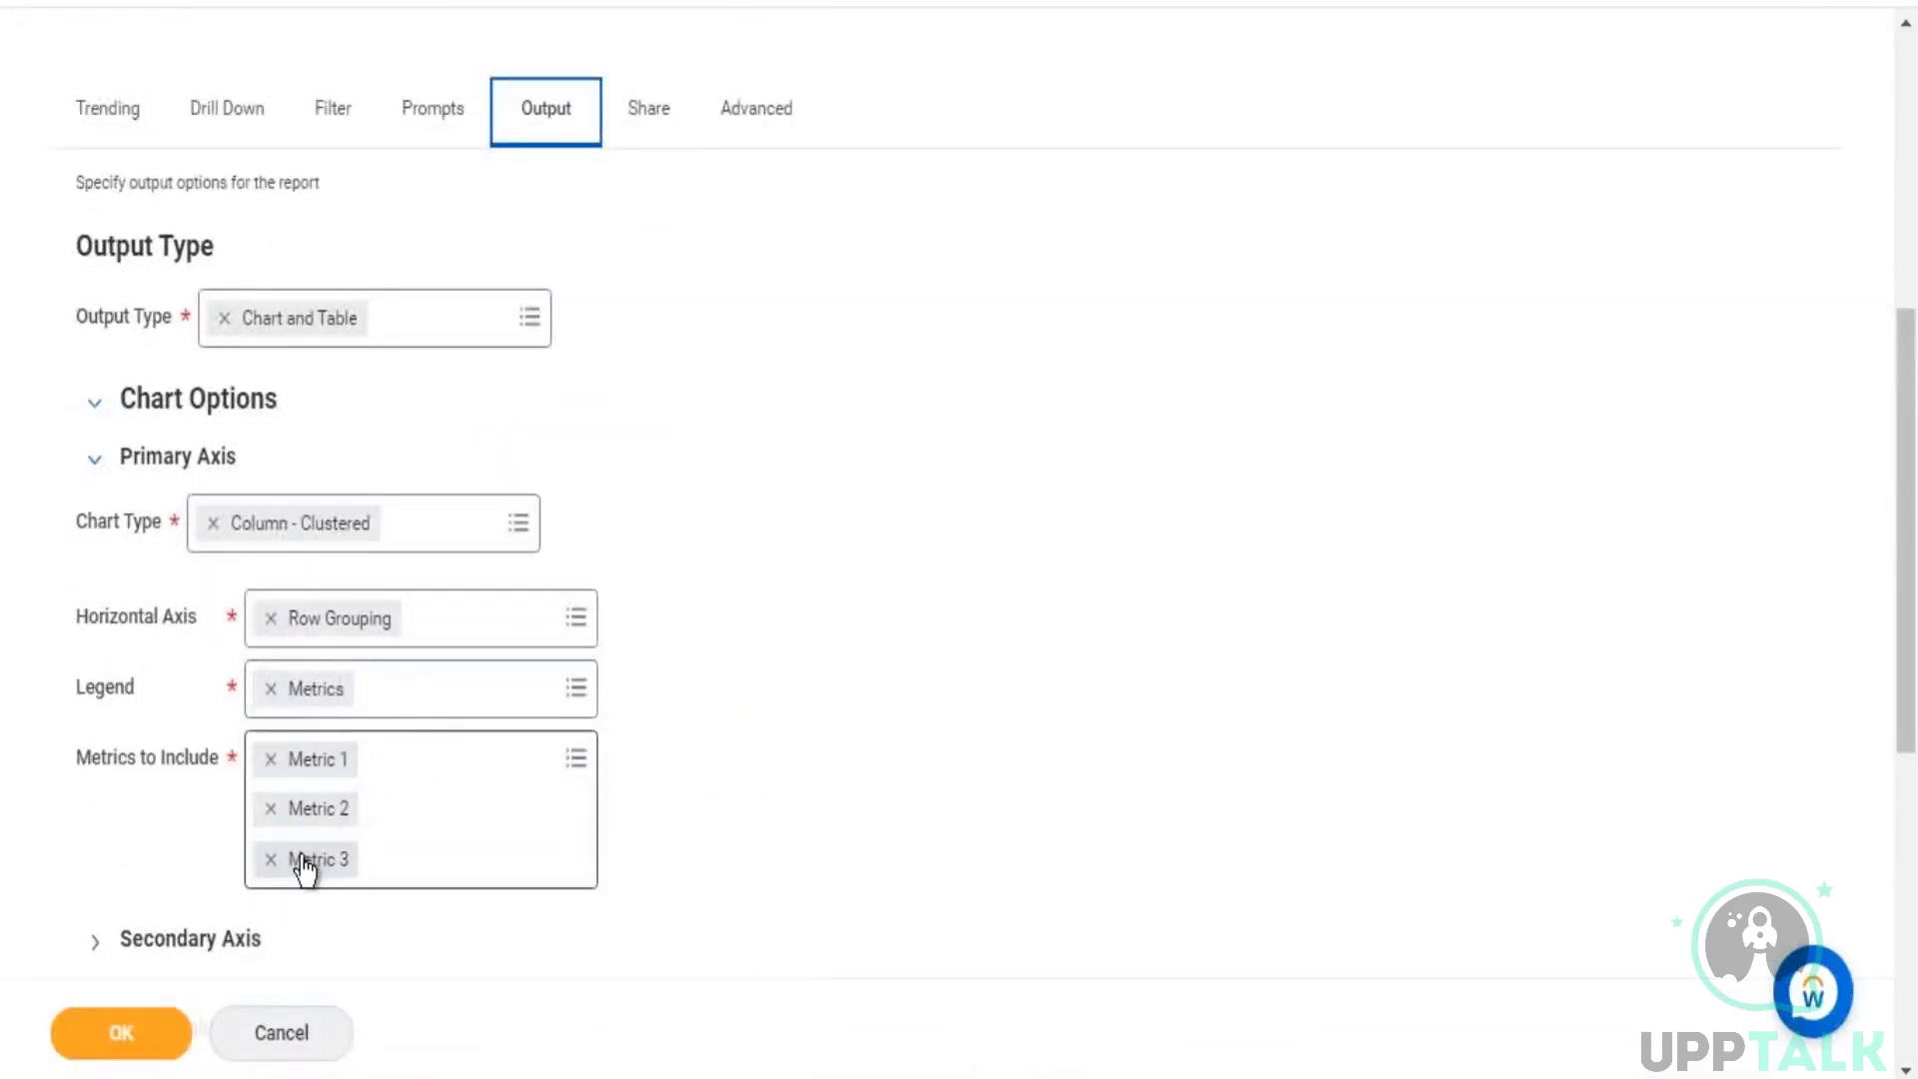
left_click(270, 860)
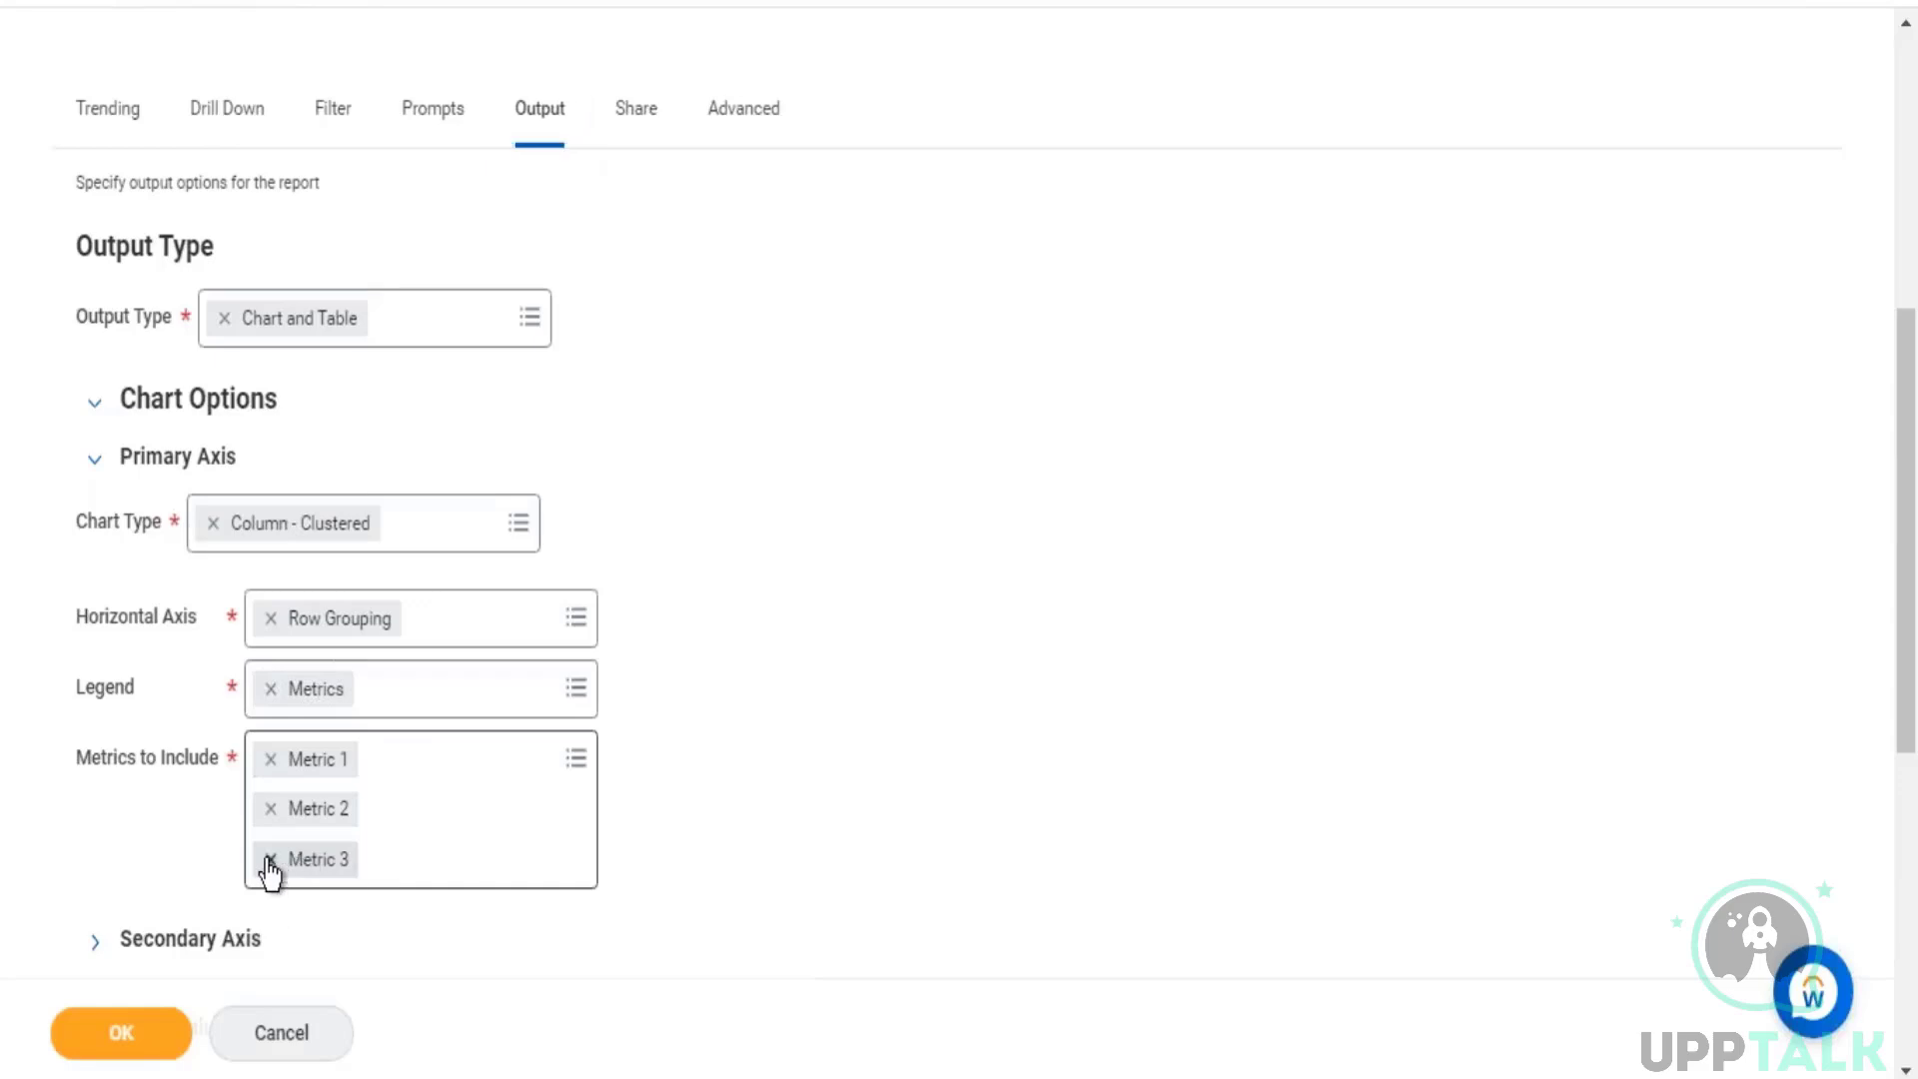
left_click(835, 633)
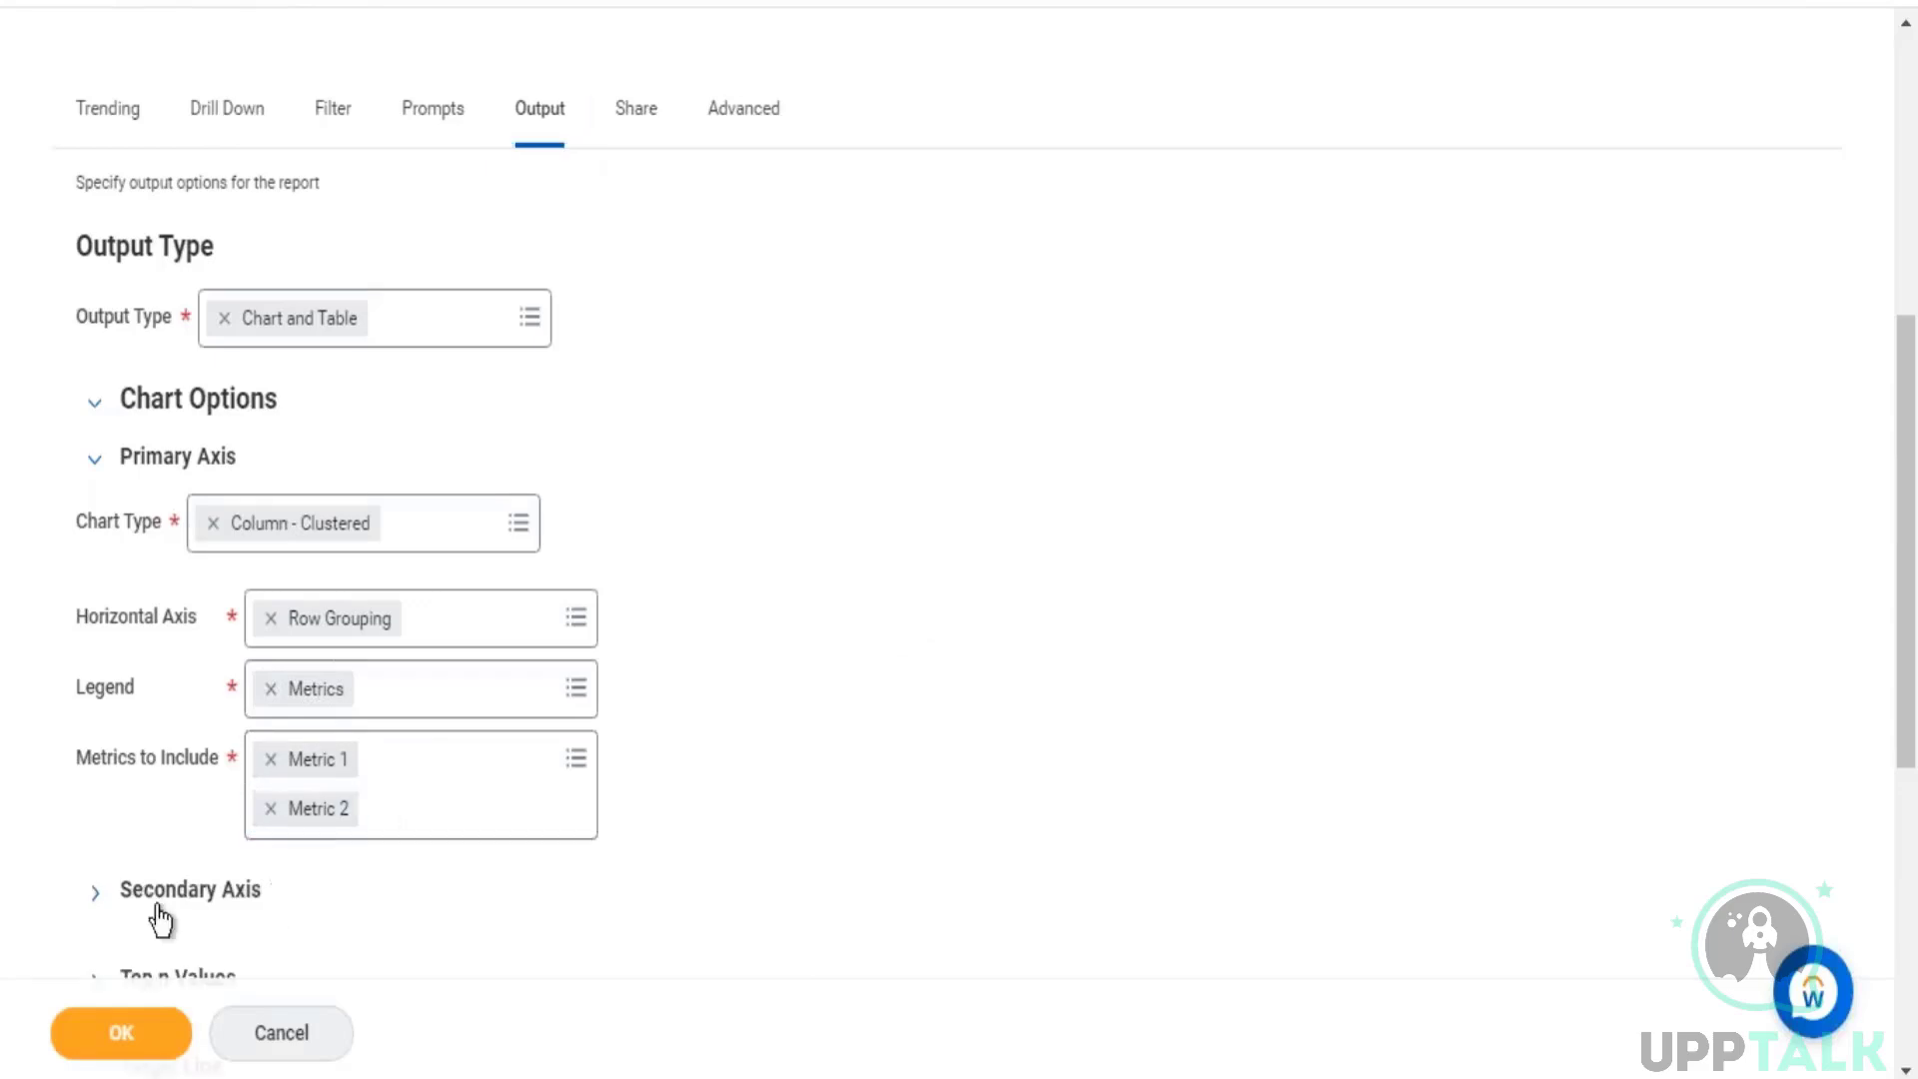
Step: Try to add a secondary axis to the chart and choose the metrics it includes
left_click(94, 904)
scroll(260, 719, "down", 3)
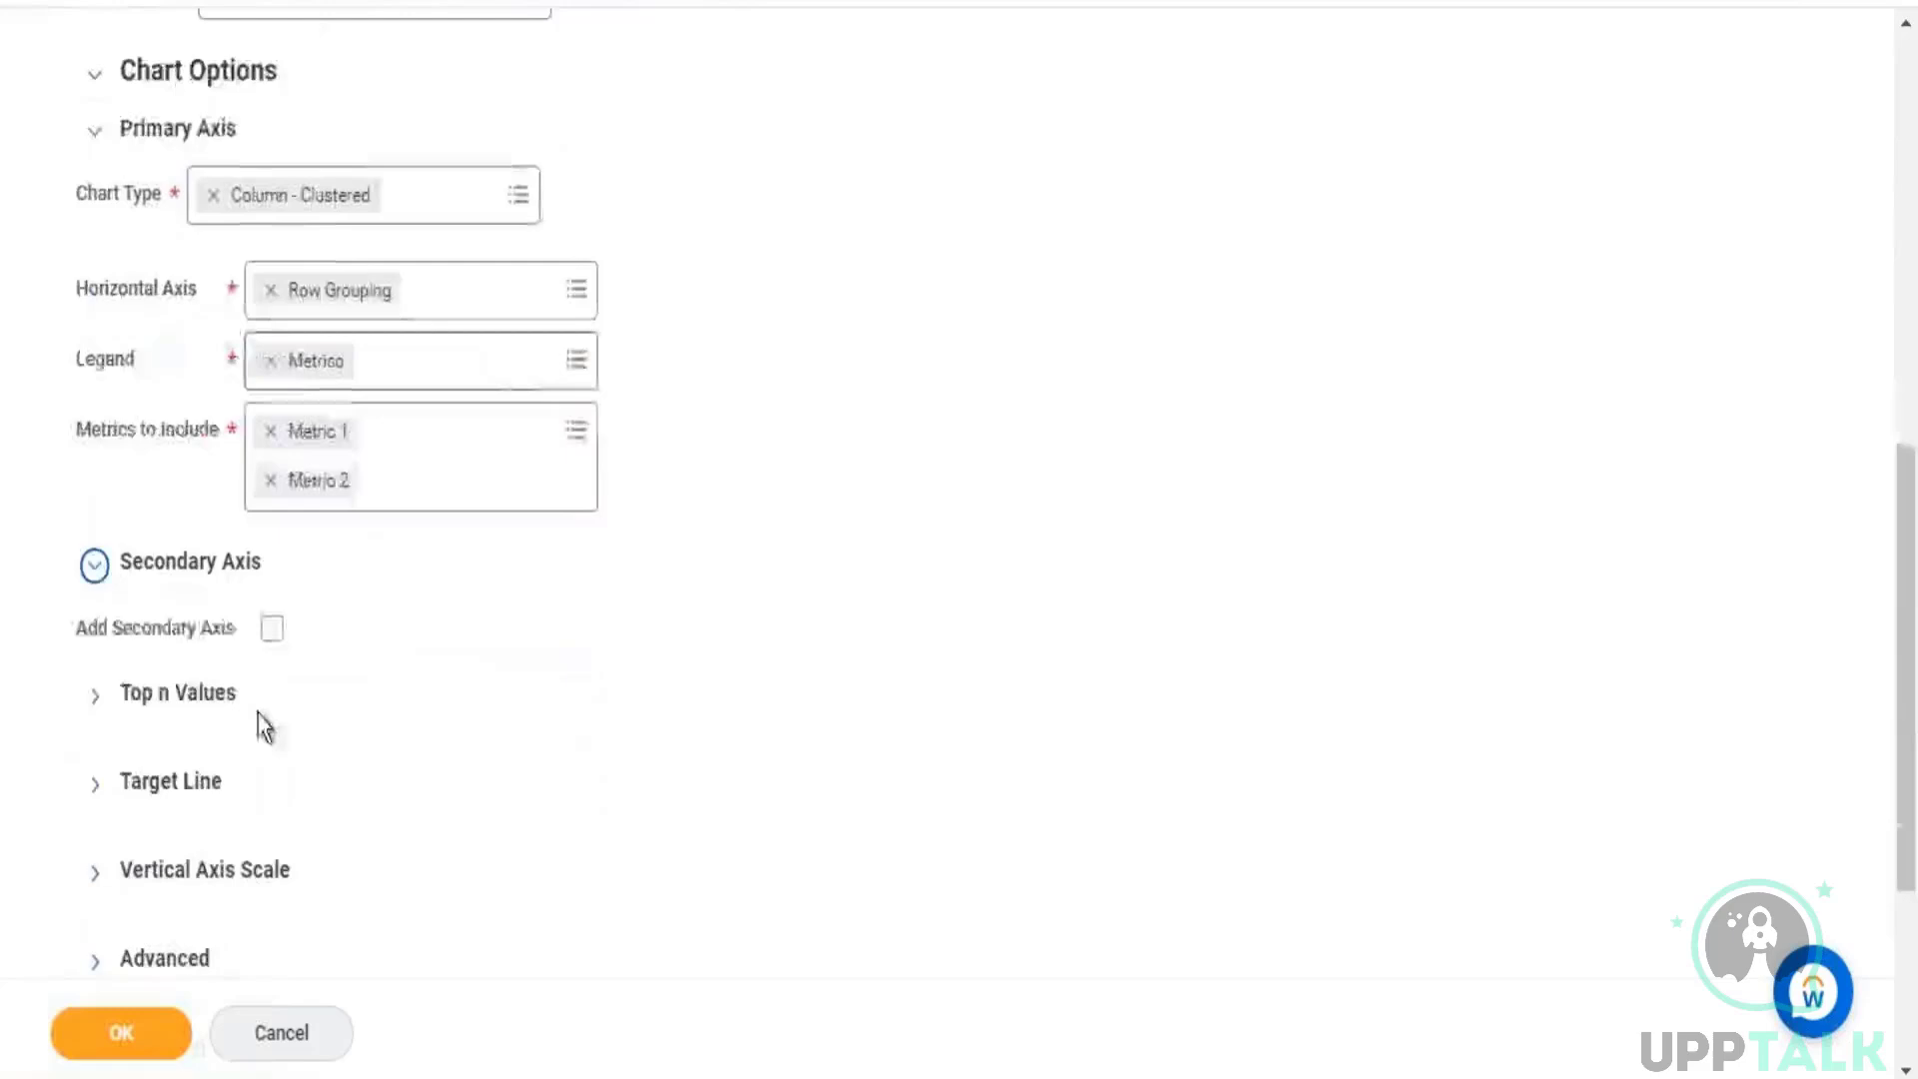
left_click(273, 629)
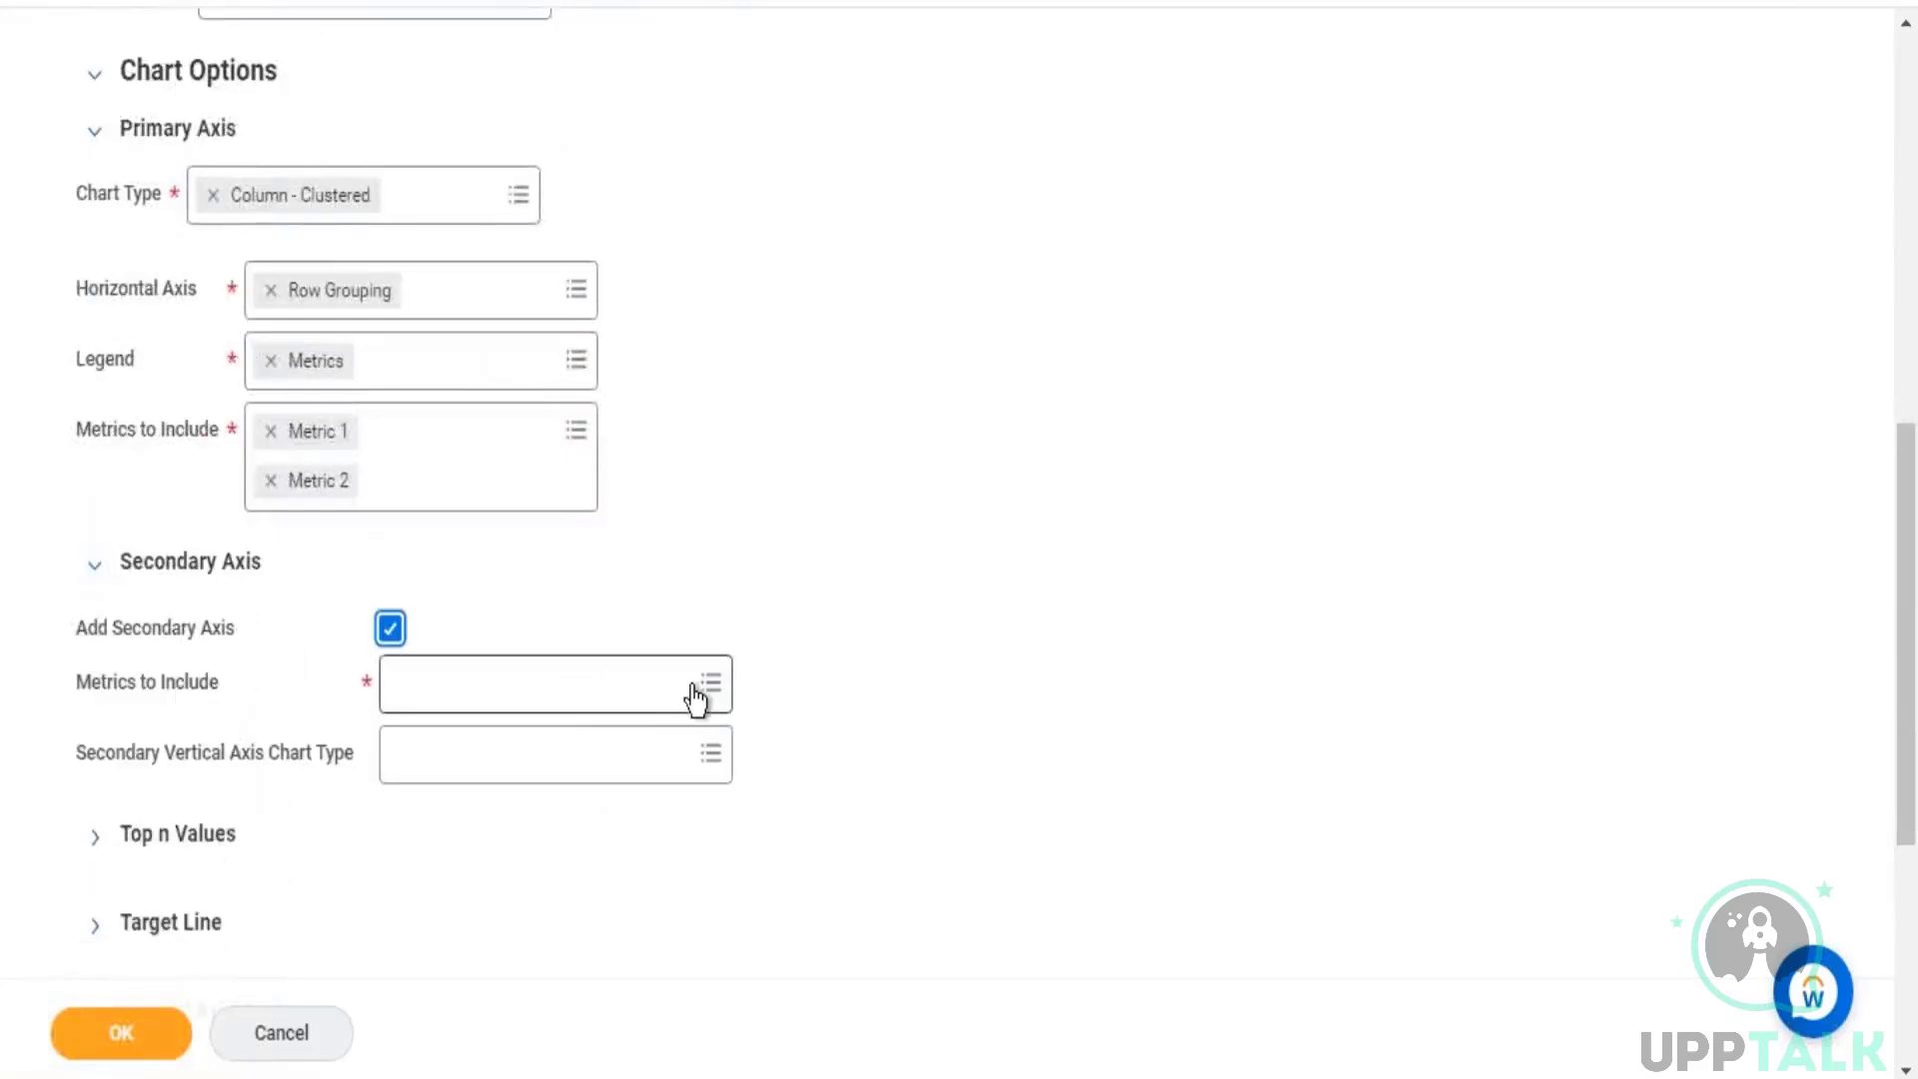
left_click(697, 700)
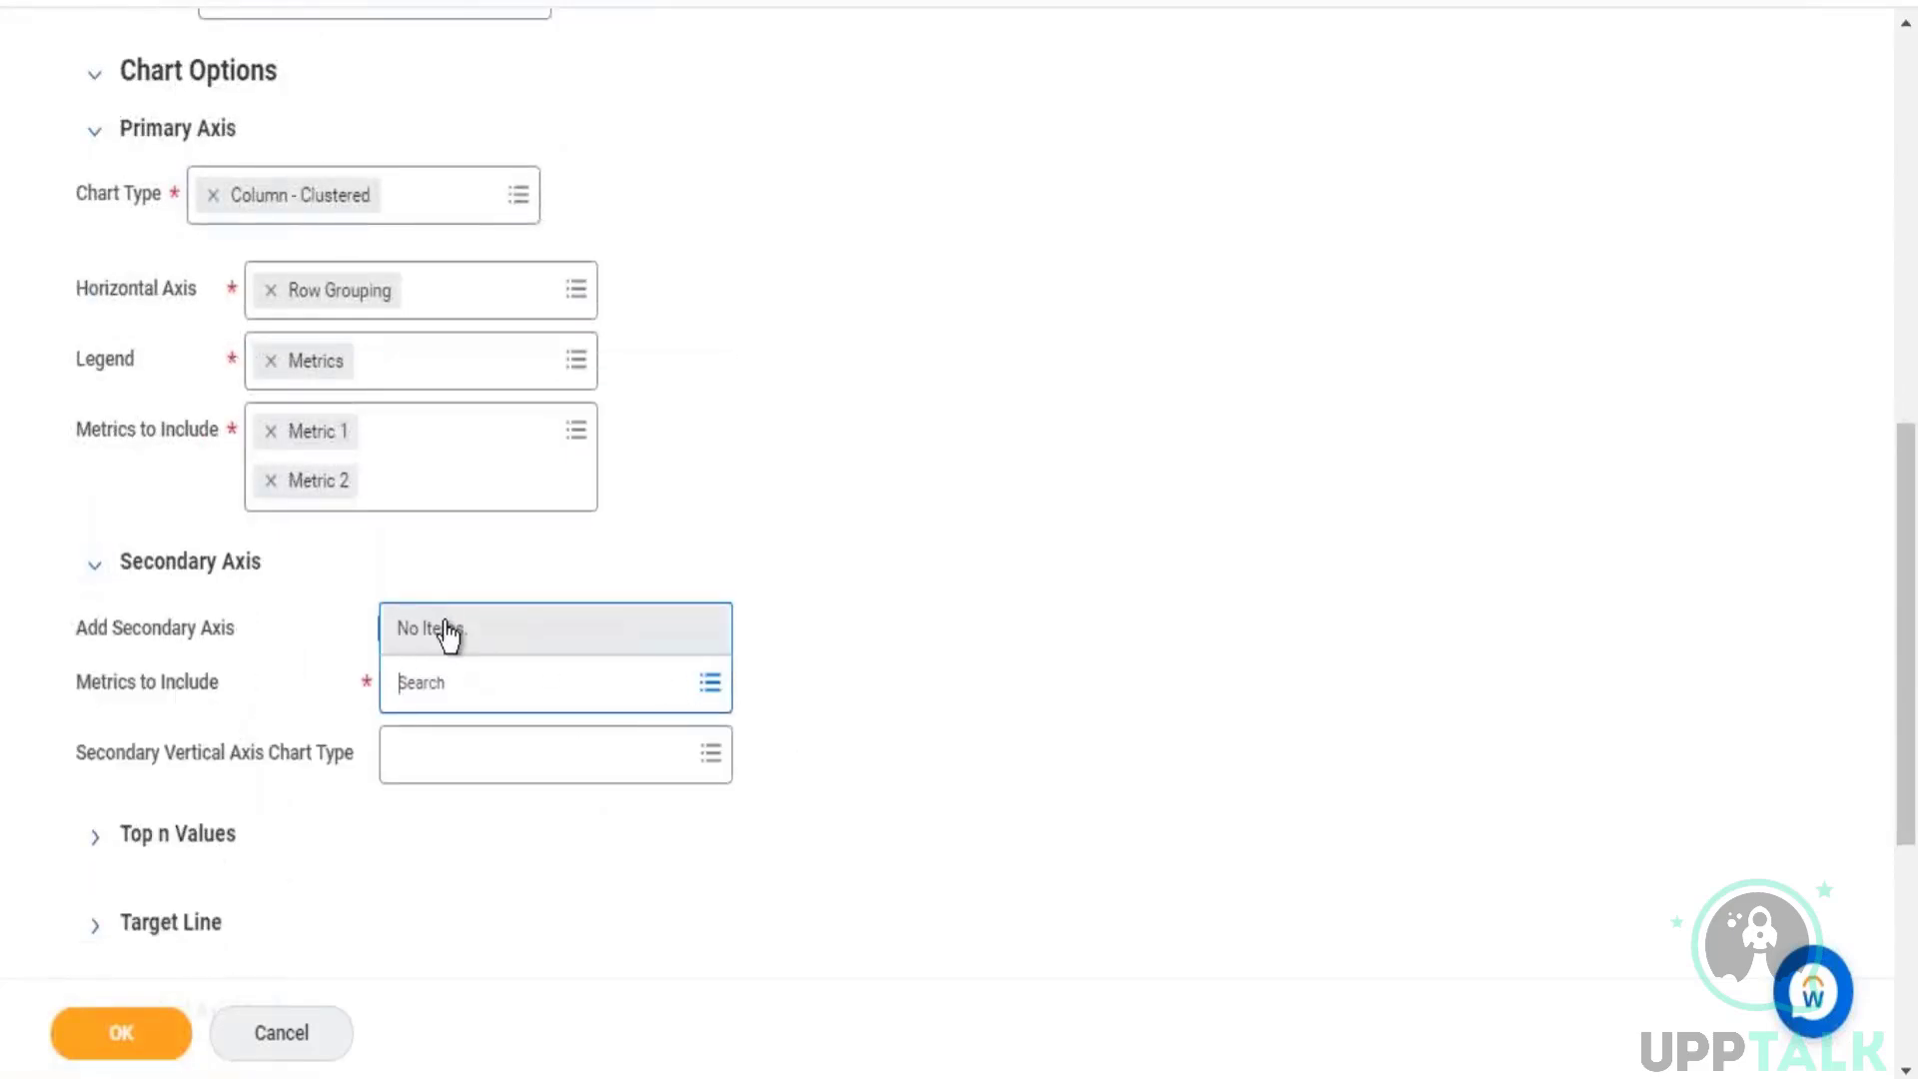
left_click(847, 454)
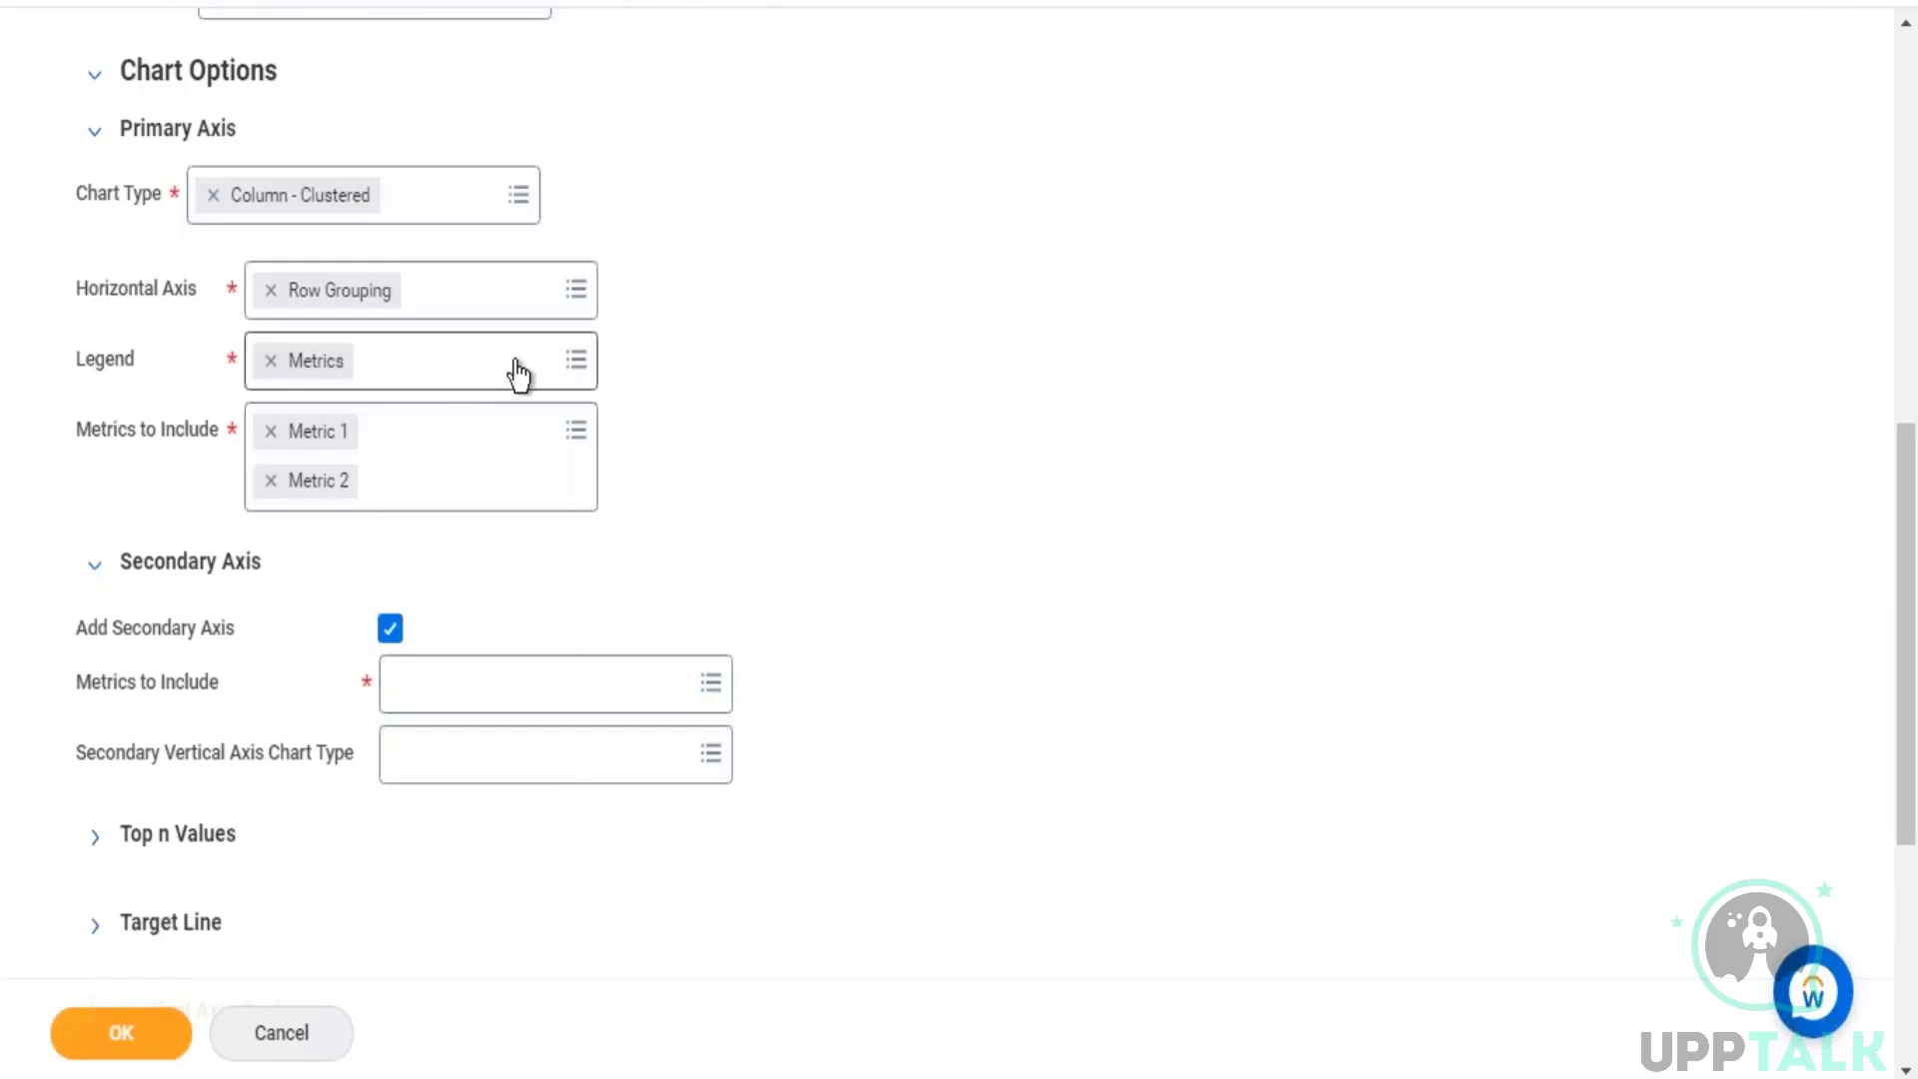
Step: Try Metrics as the primary horizontal axis, restore Row Grouping, and check the choices available for the Legend
left_click(575, 300)
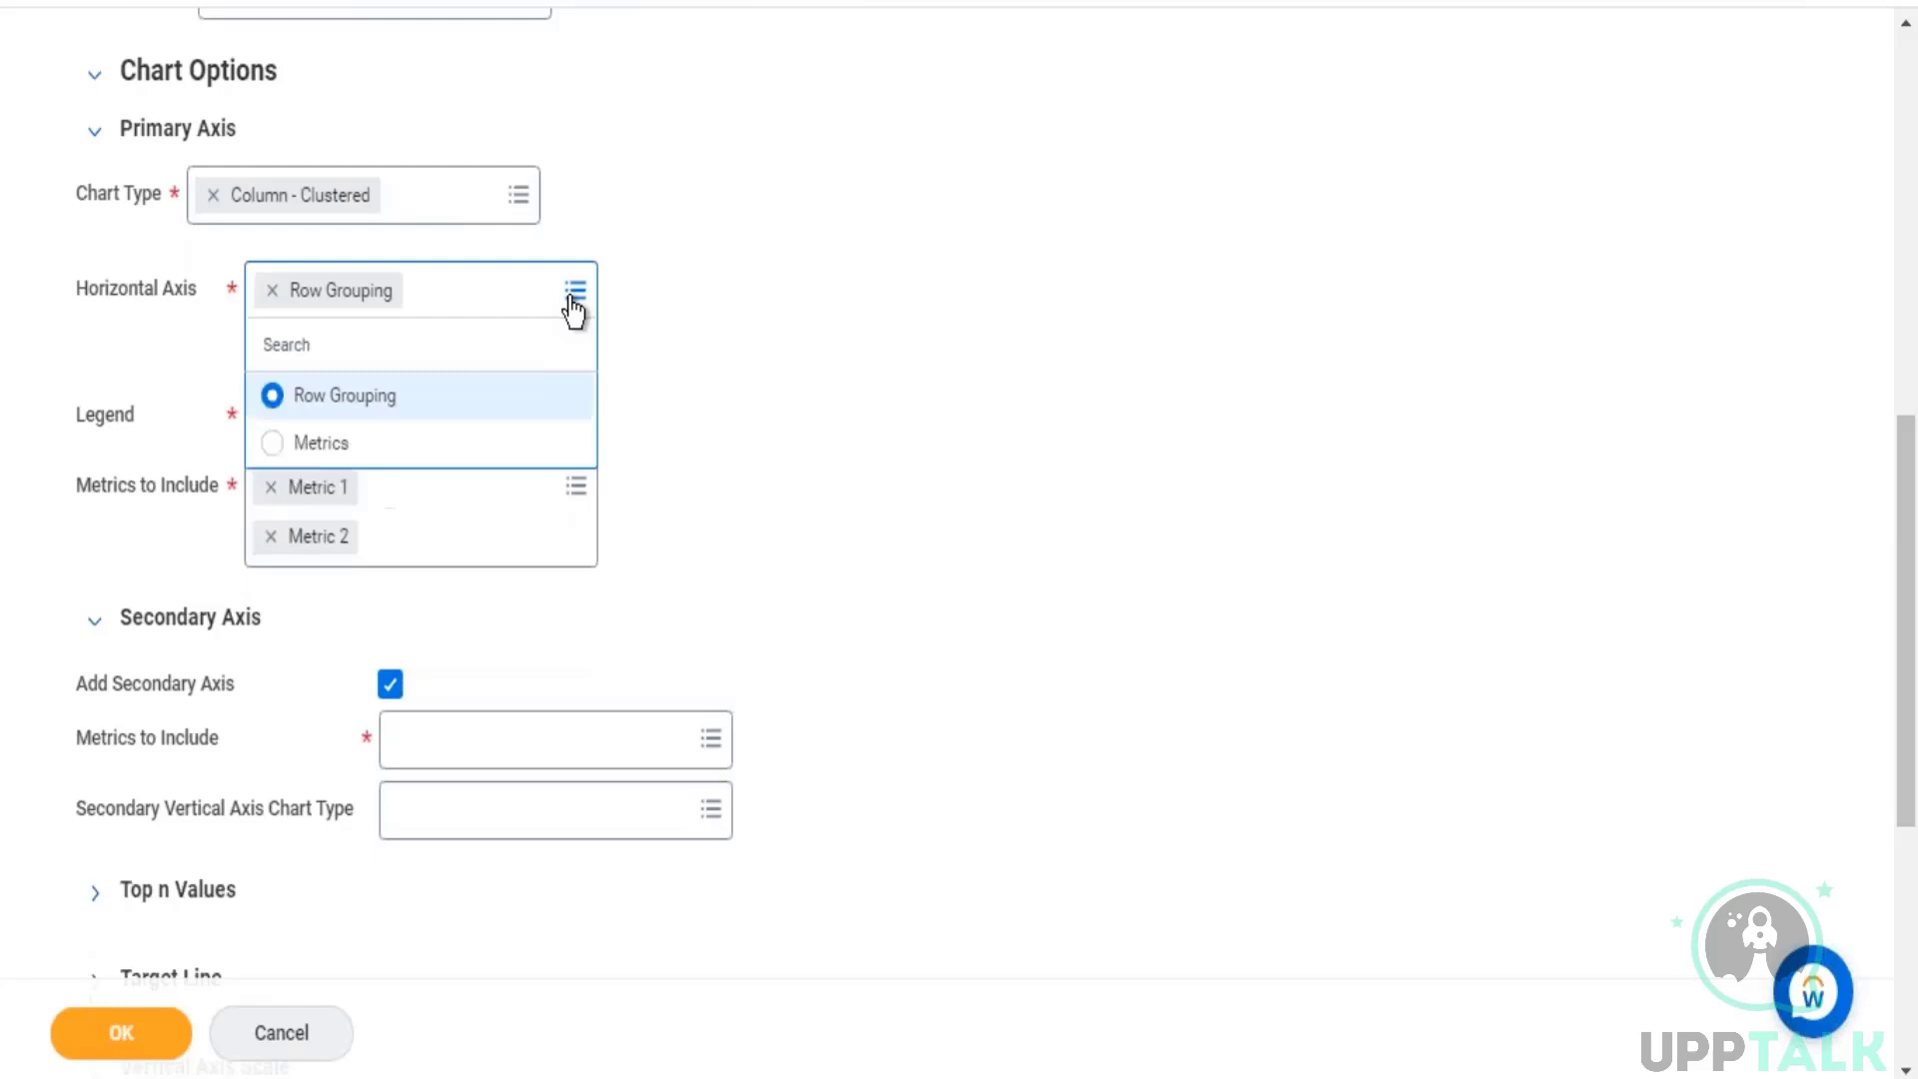
left_click(320, 443)
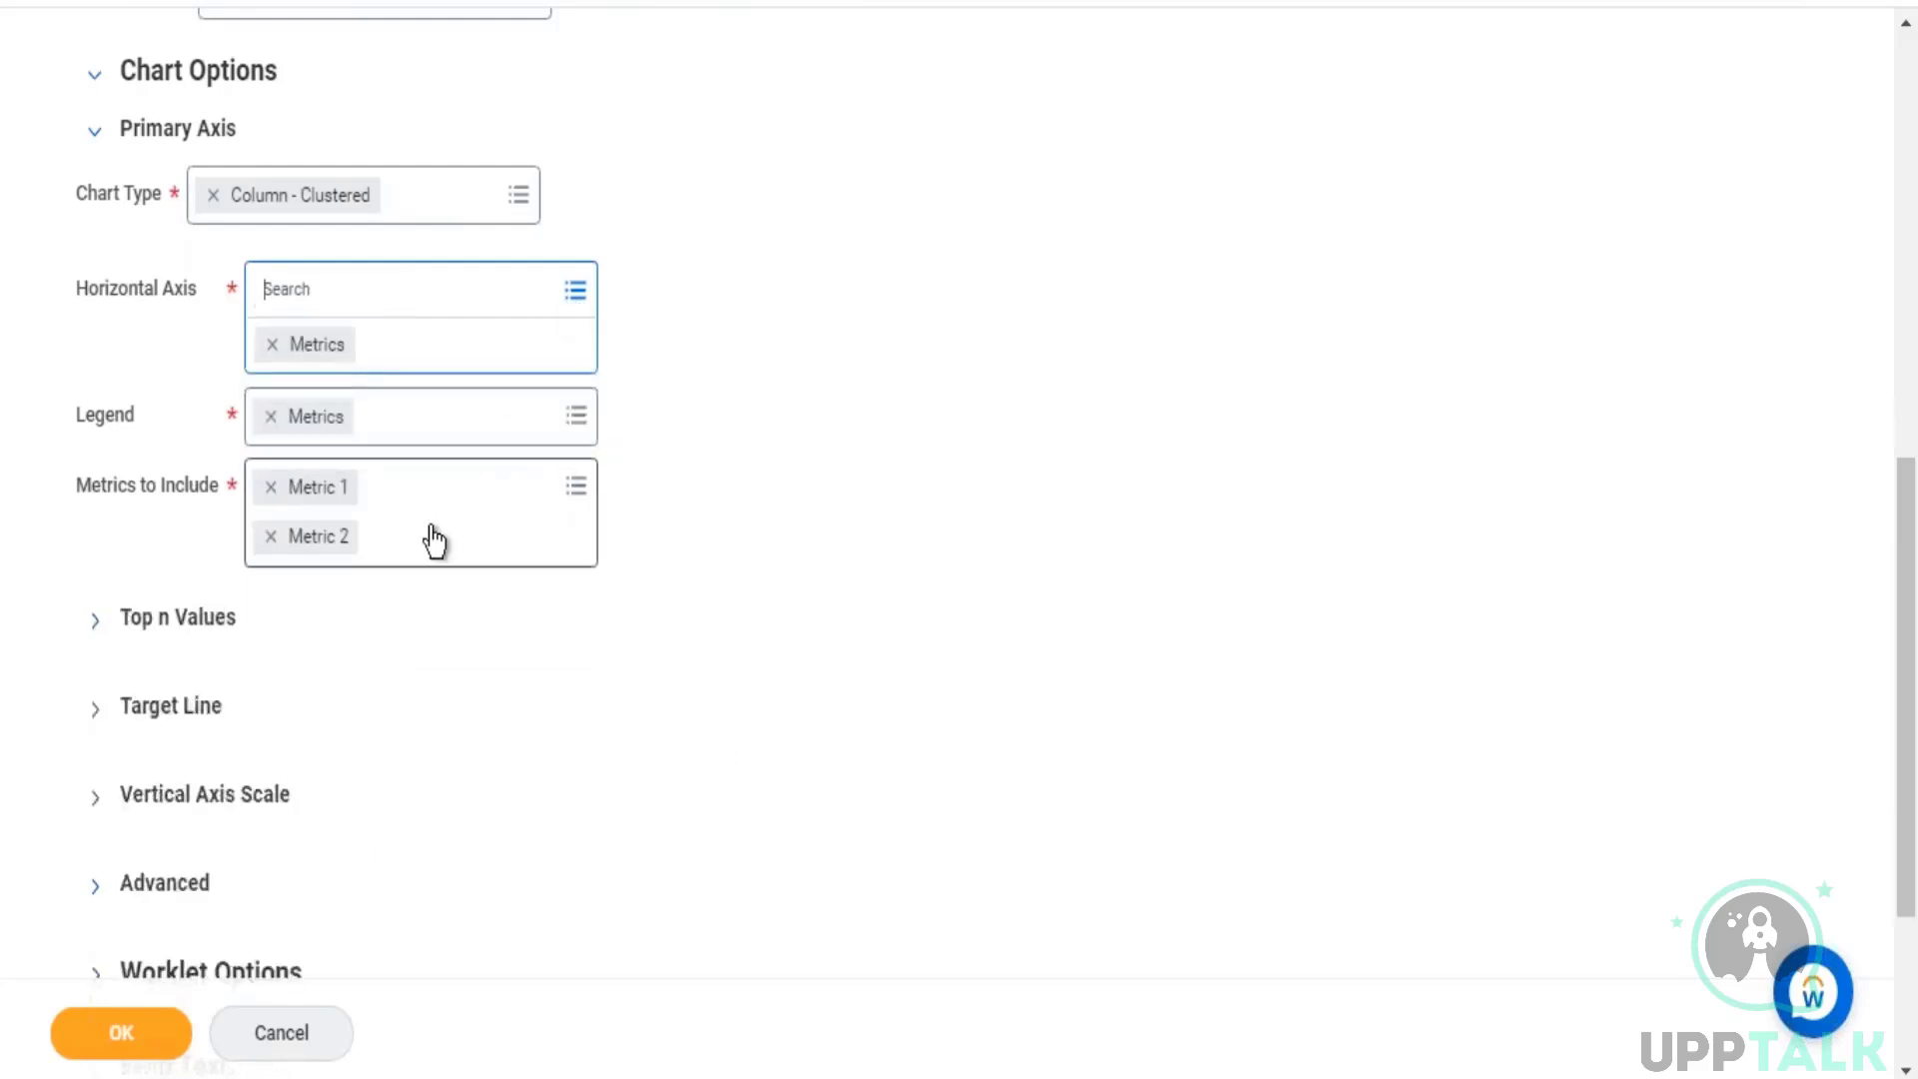
left_click(587, 291)
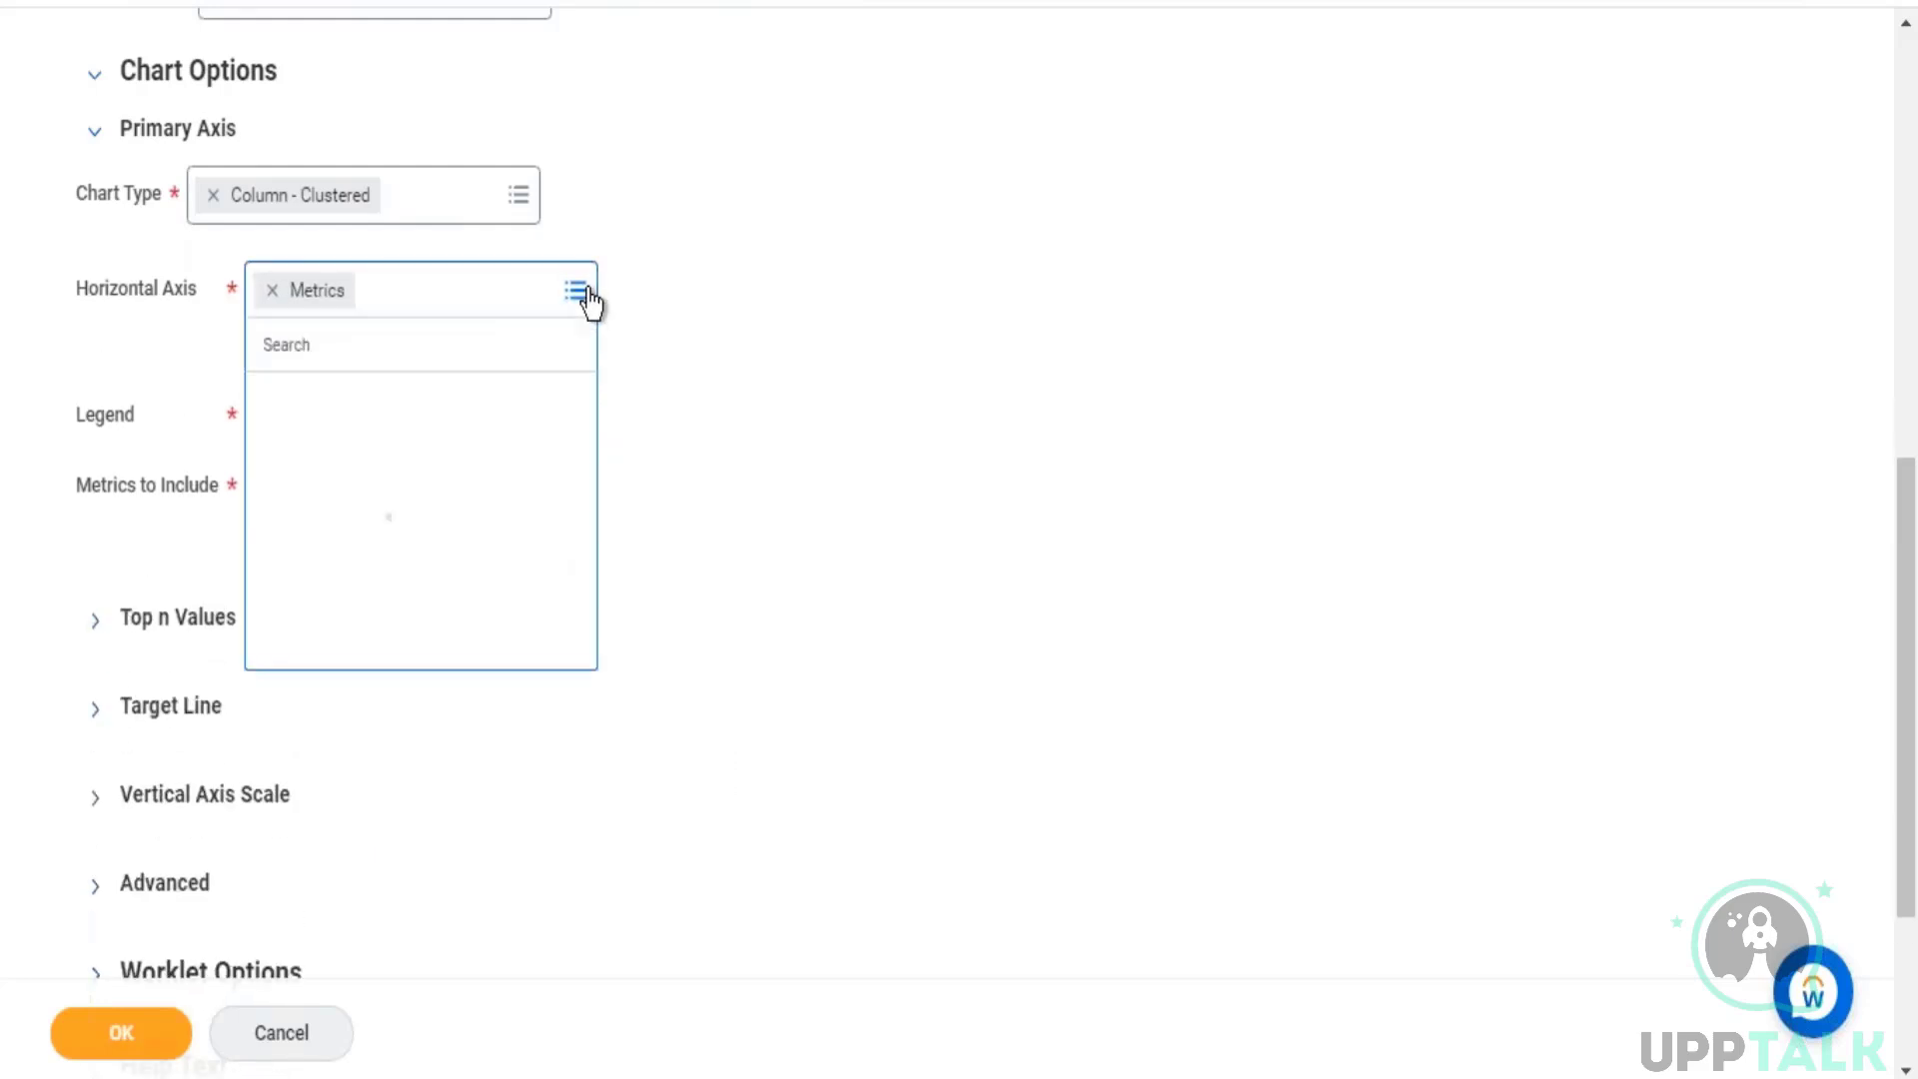
left_click(363, 419)
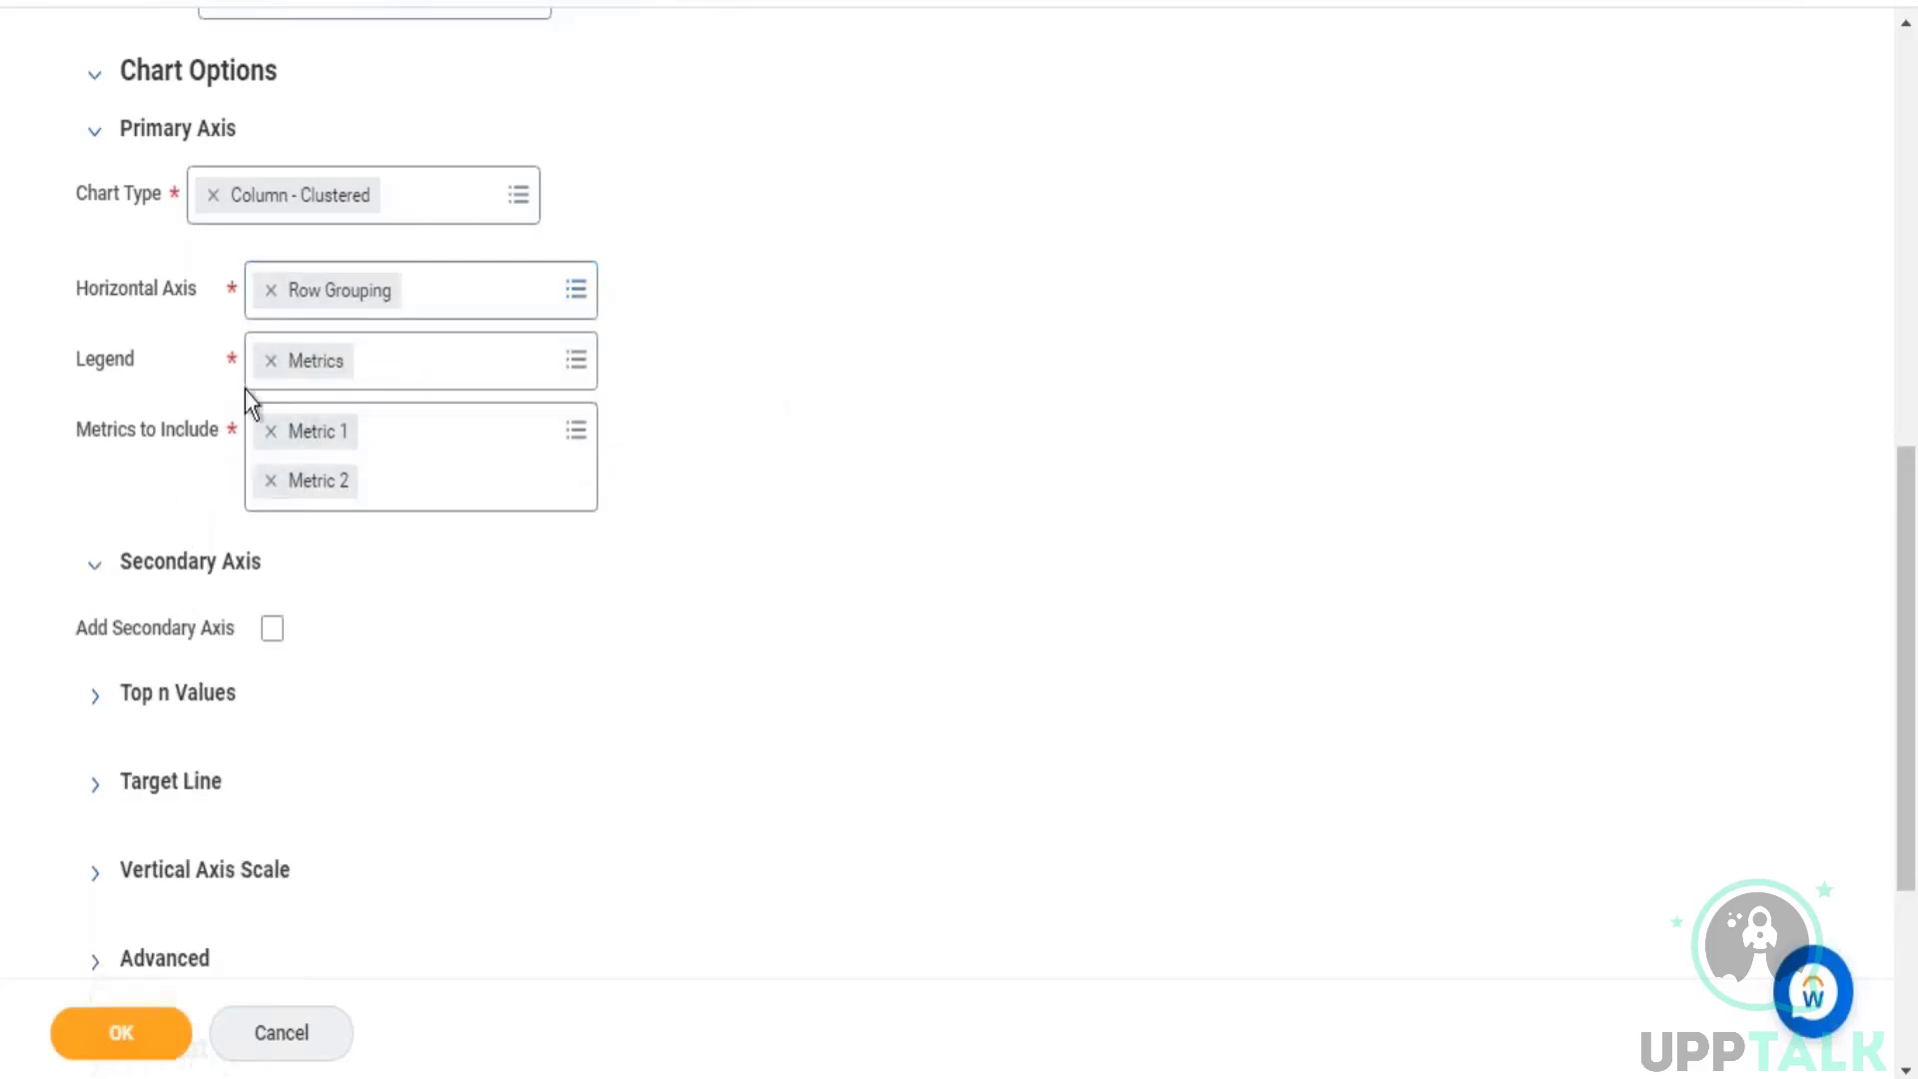
left_click(576, 366)
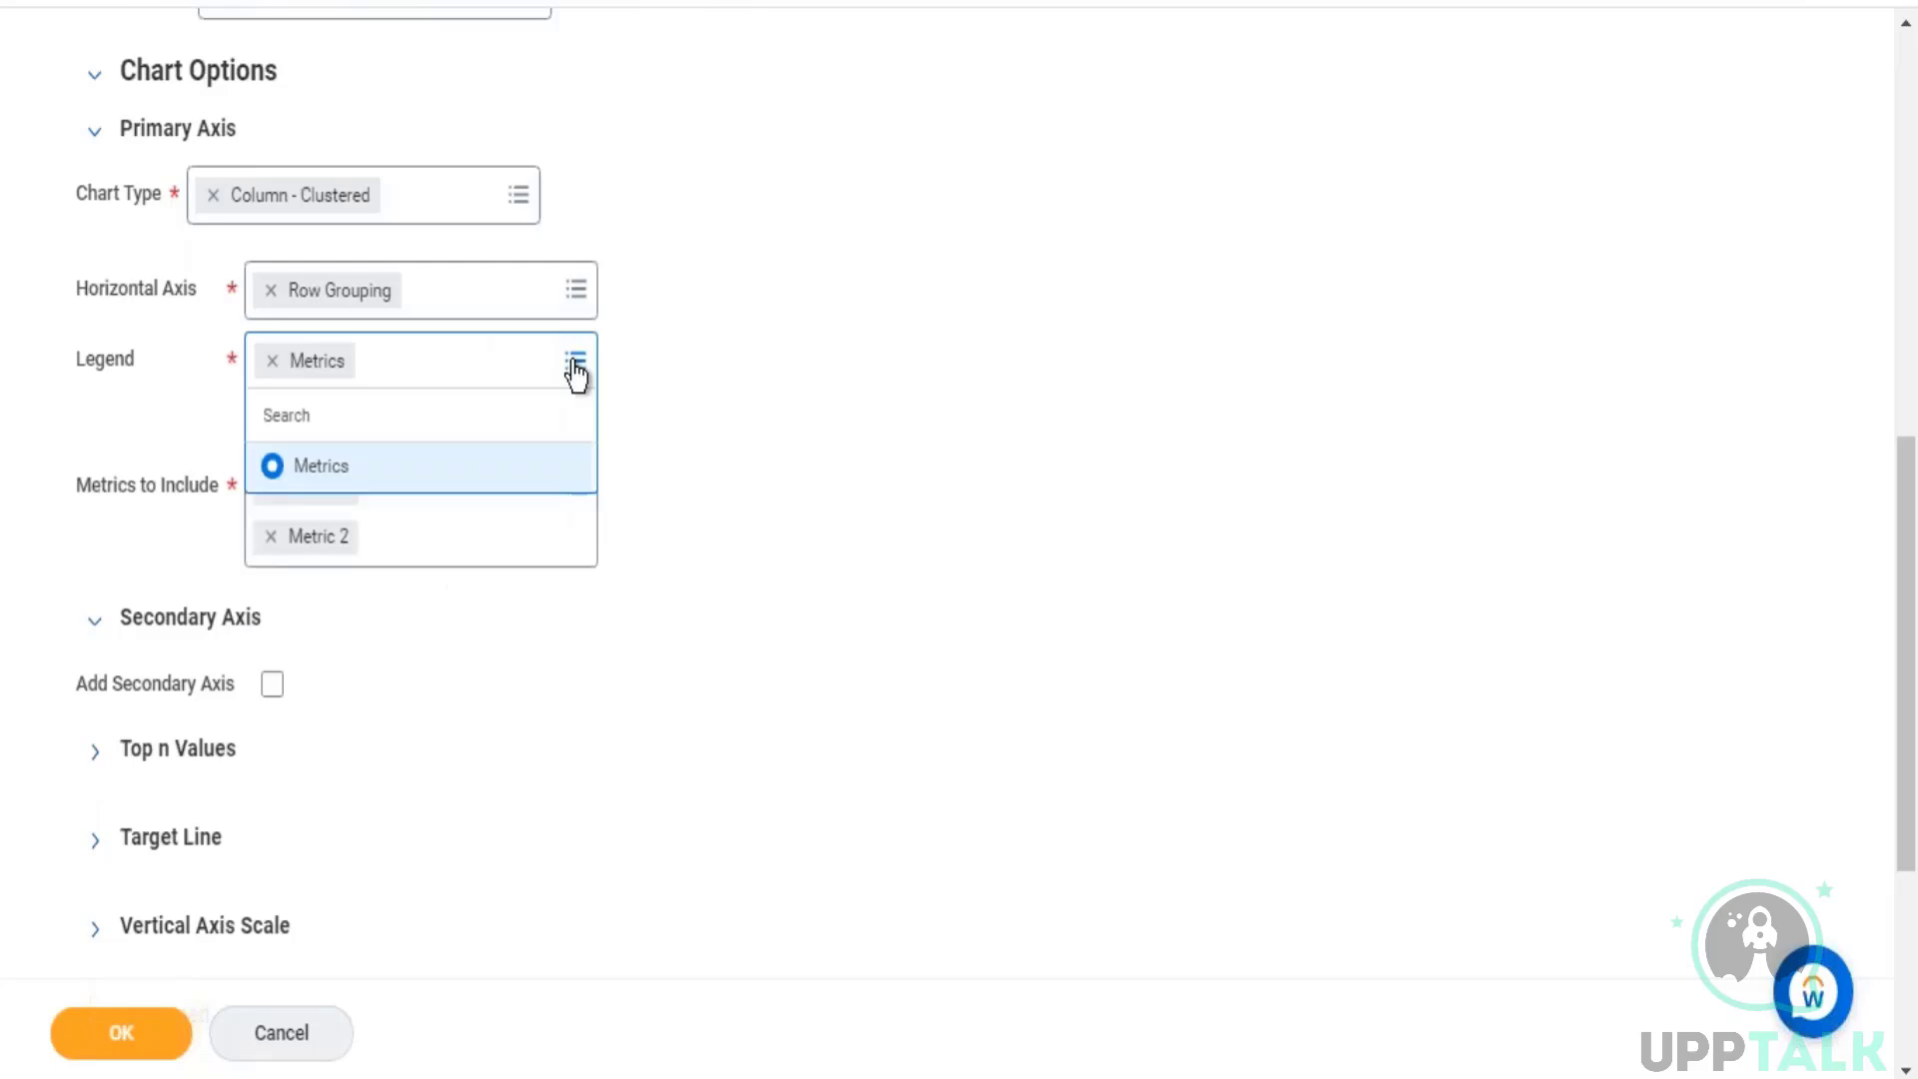
left_click(638, 448)
Step: Add a secondary axis to the chart with Metric 3 included, taking Metric 2 out of the primary axis metrics
left_click(110, 577)
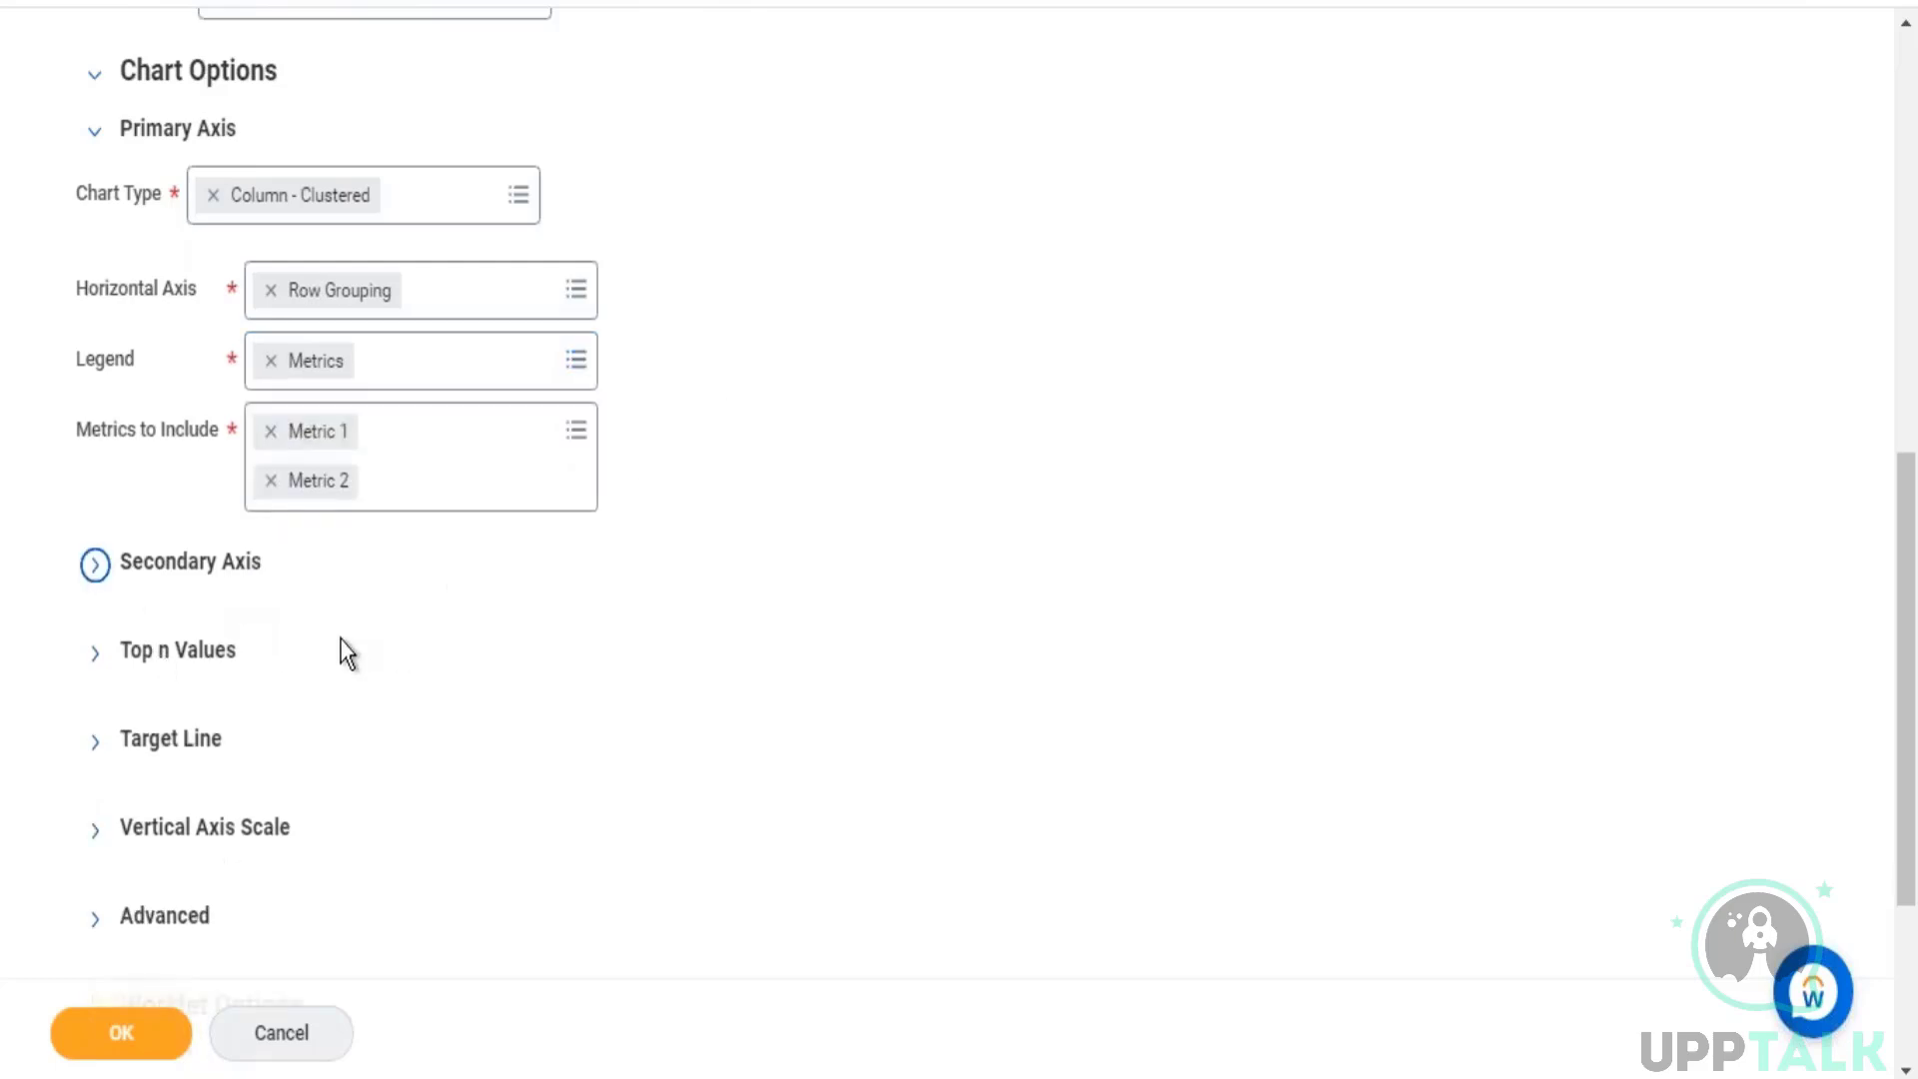
left_click(95, 569)
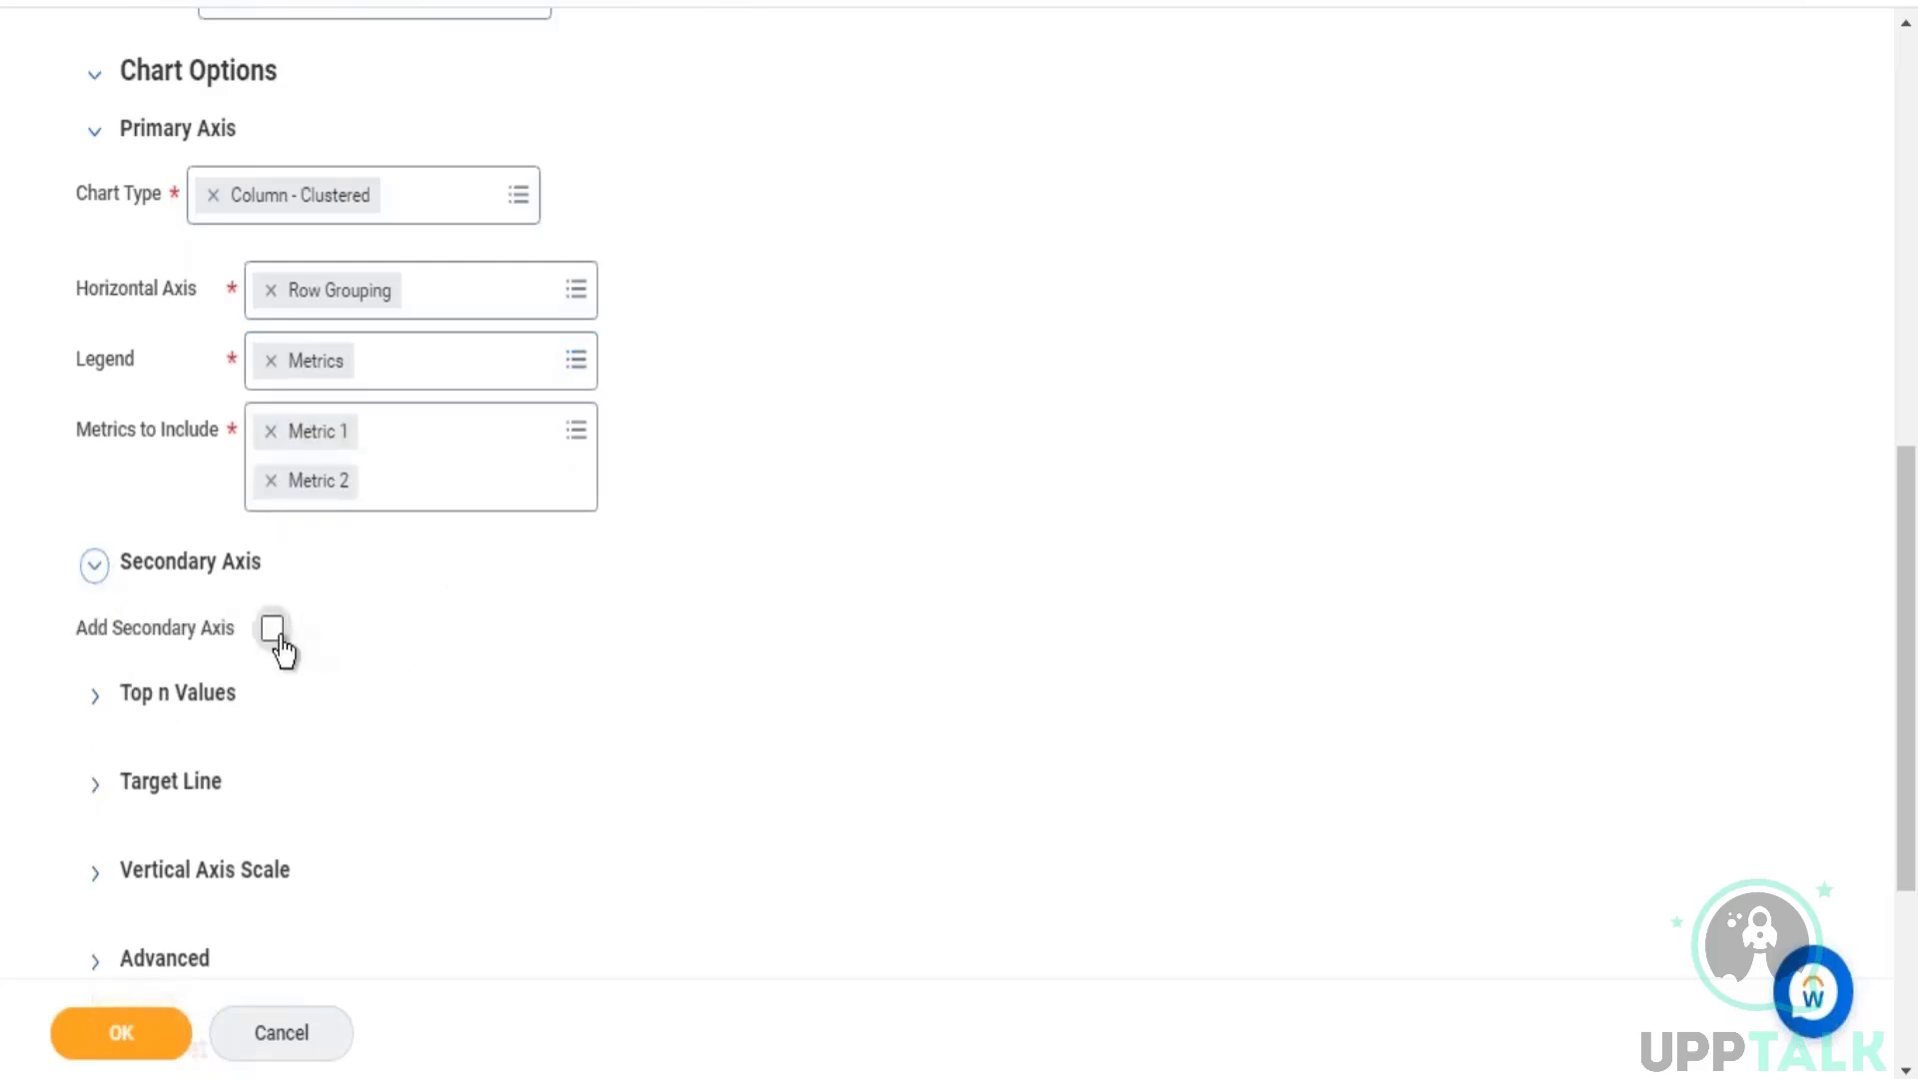
left_click(272, 629)
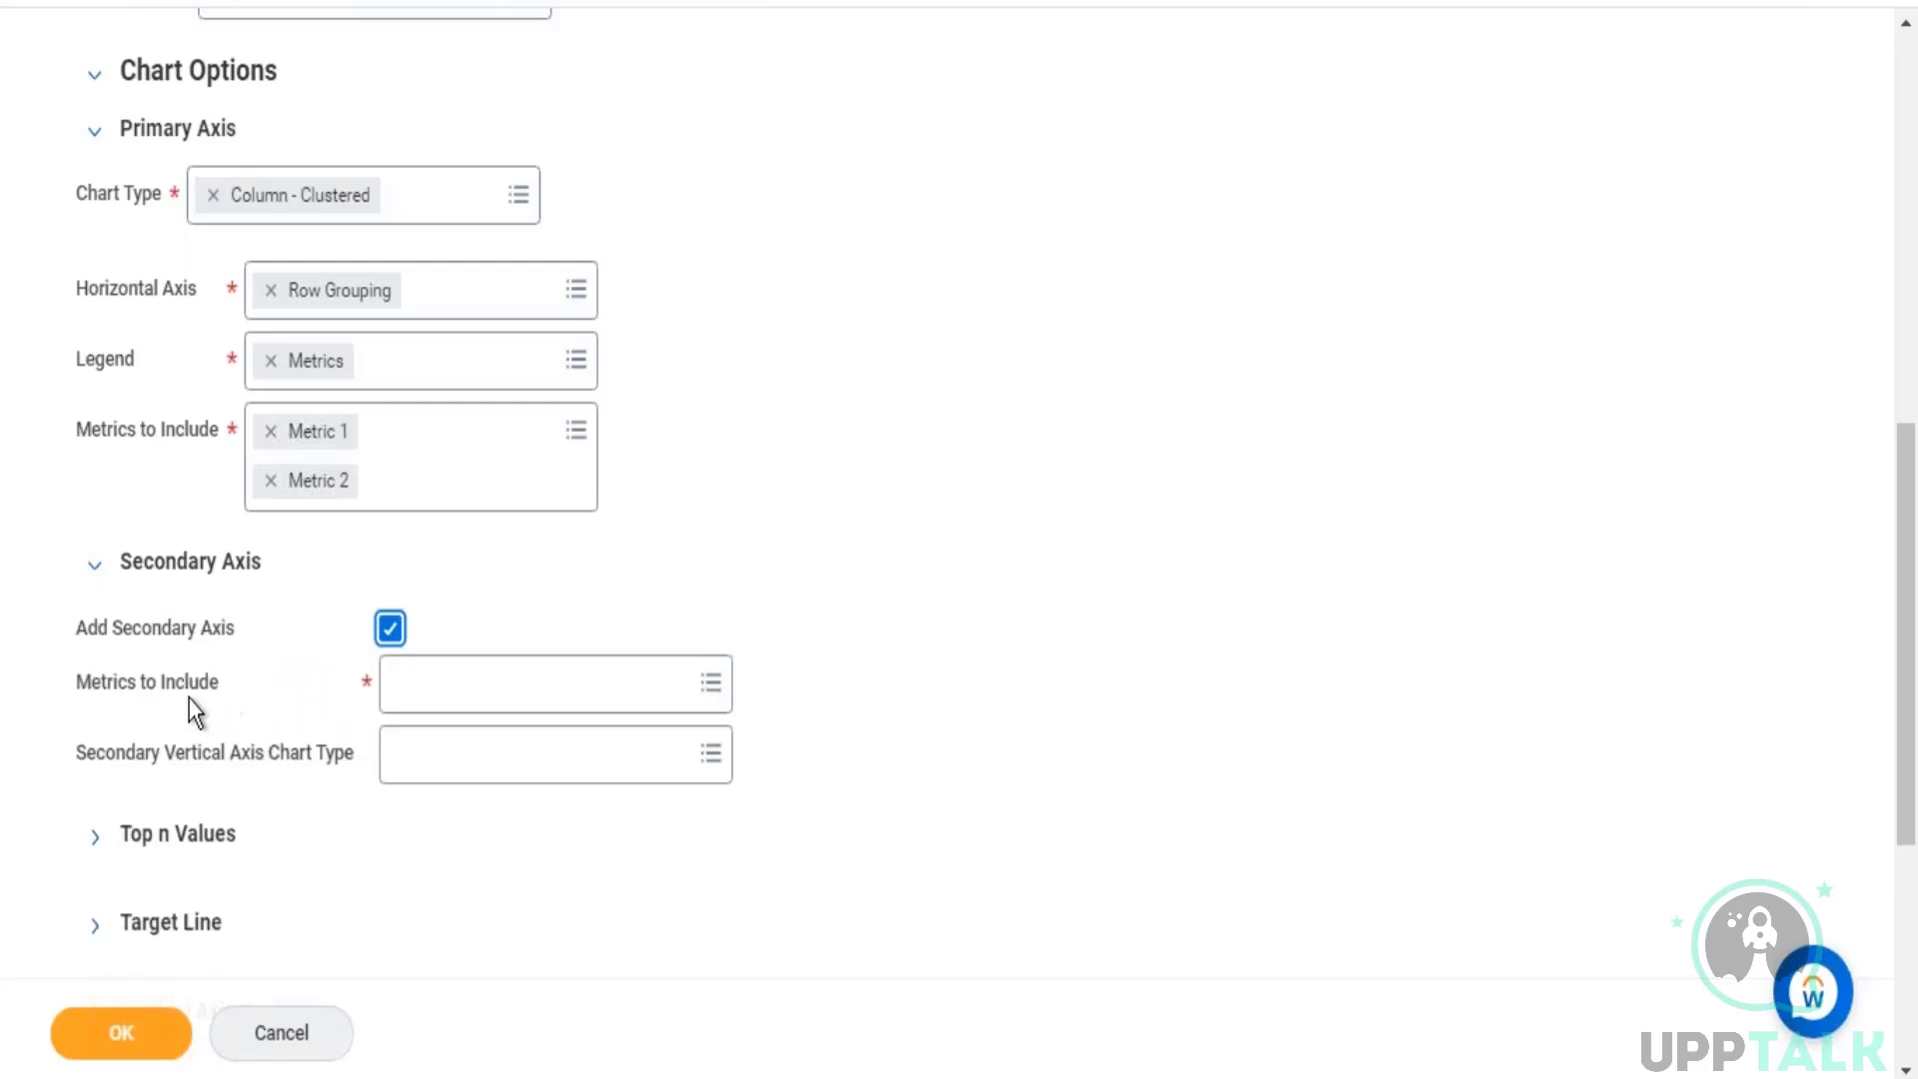
left_click(455, 690)
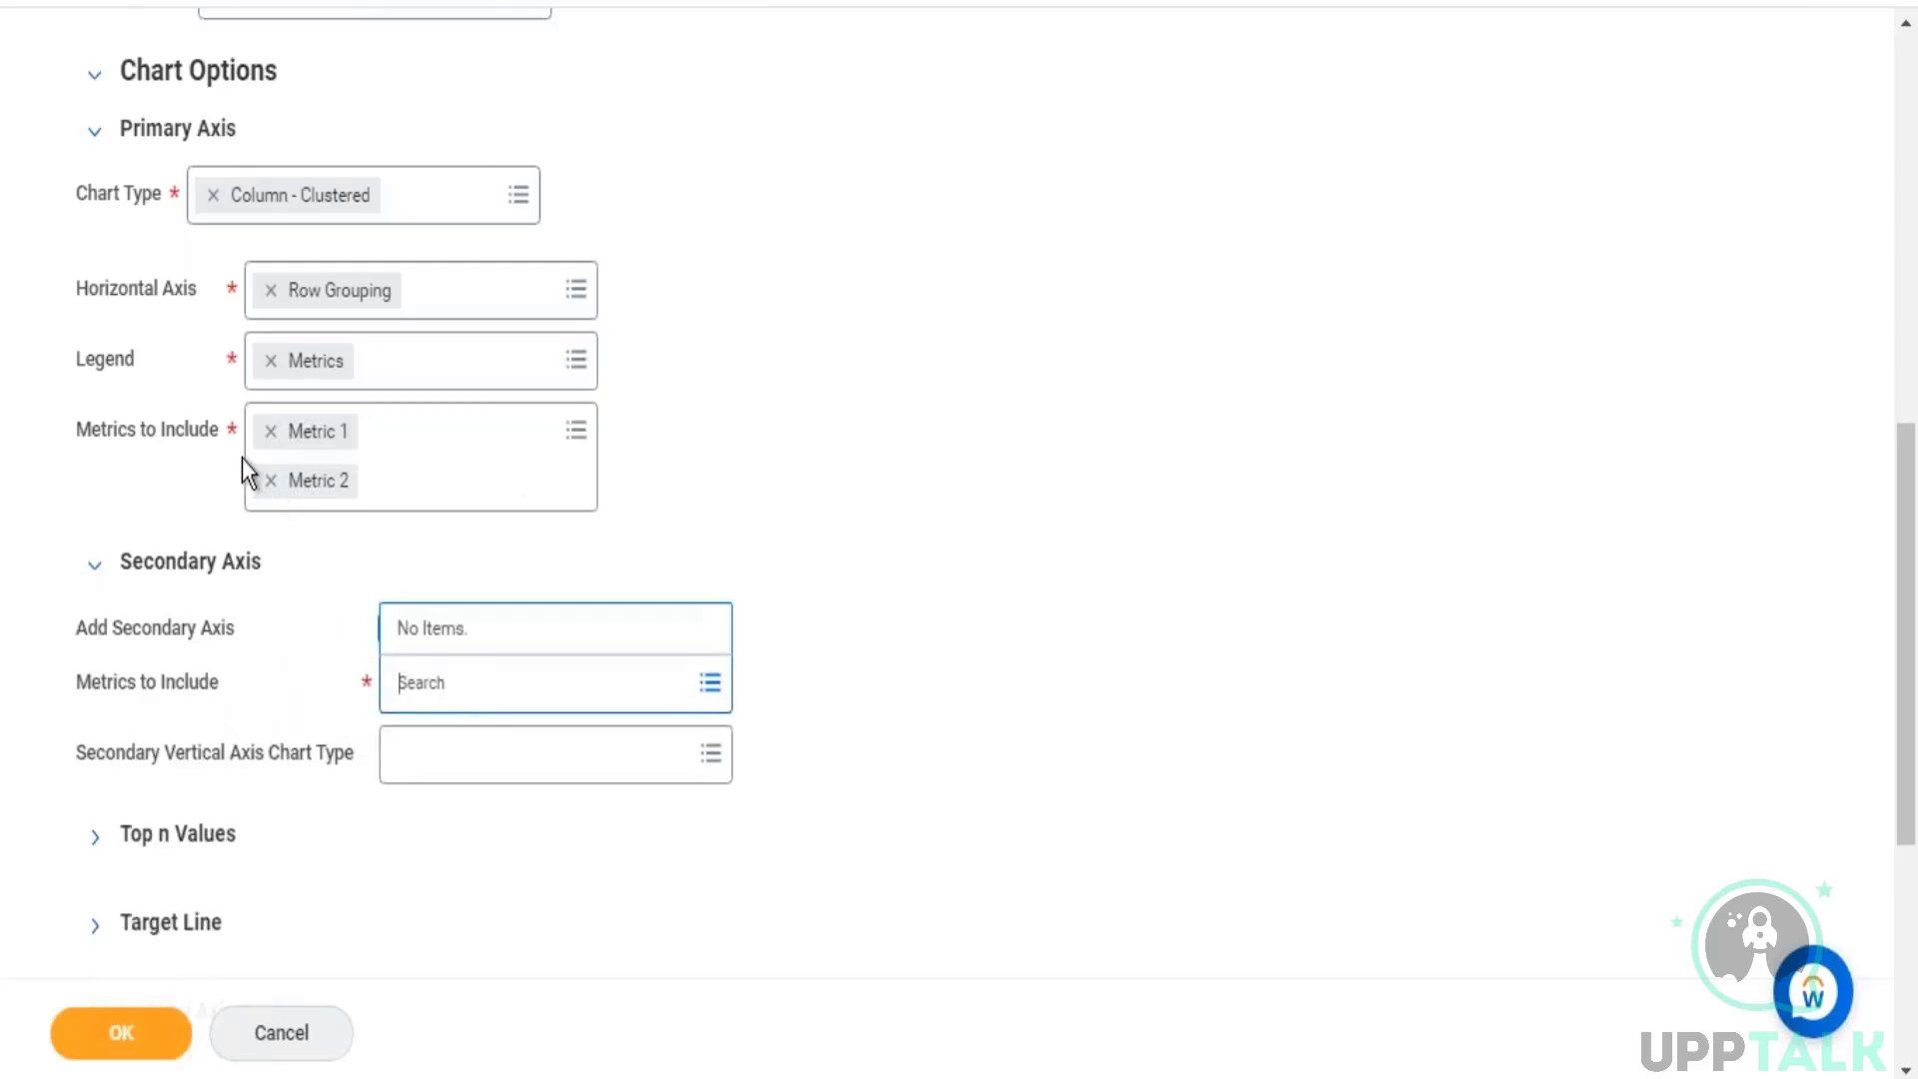
left_click(271, 480)
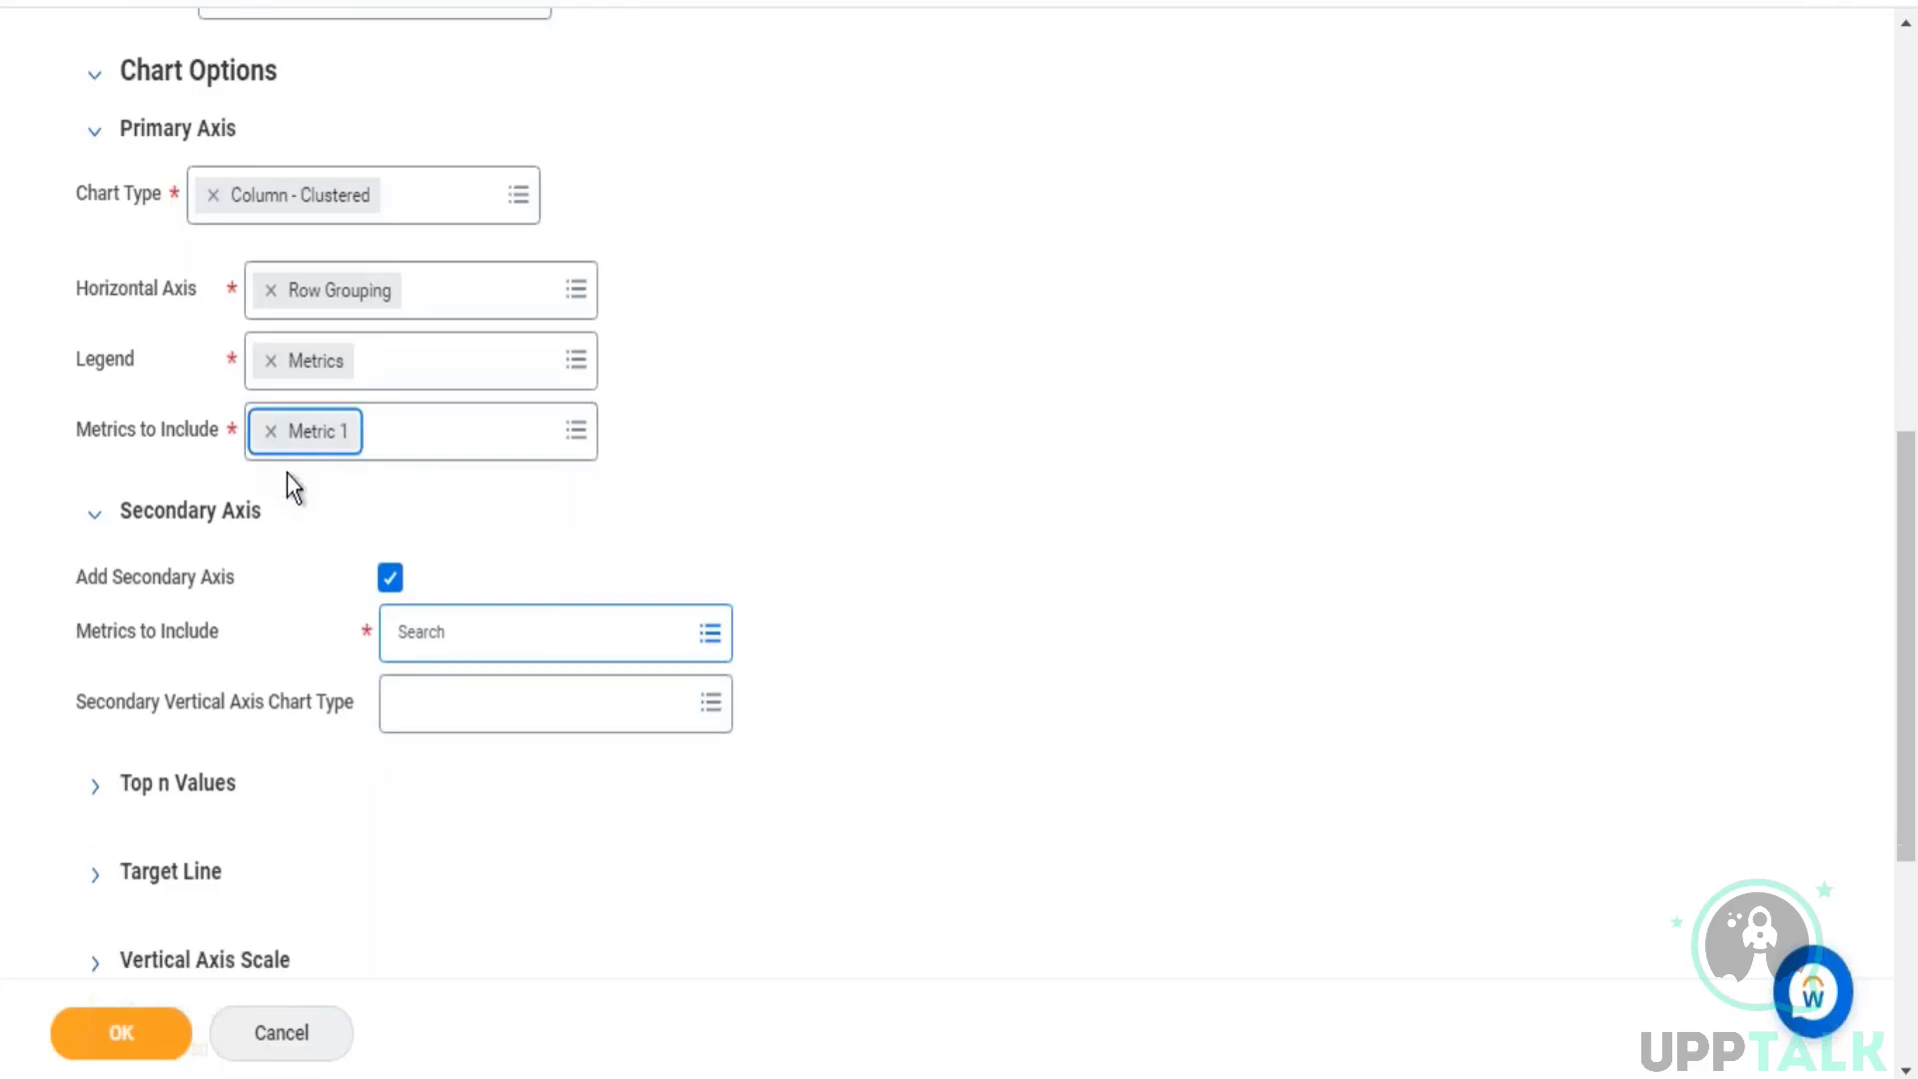
left_click(553, 624)
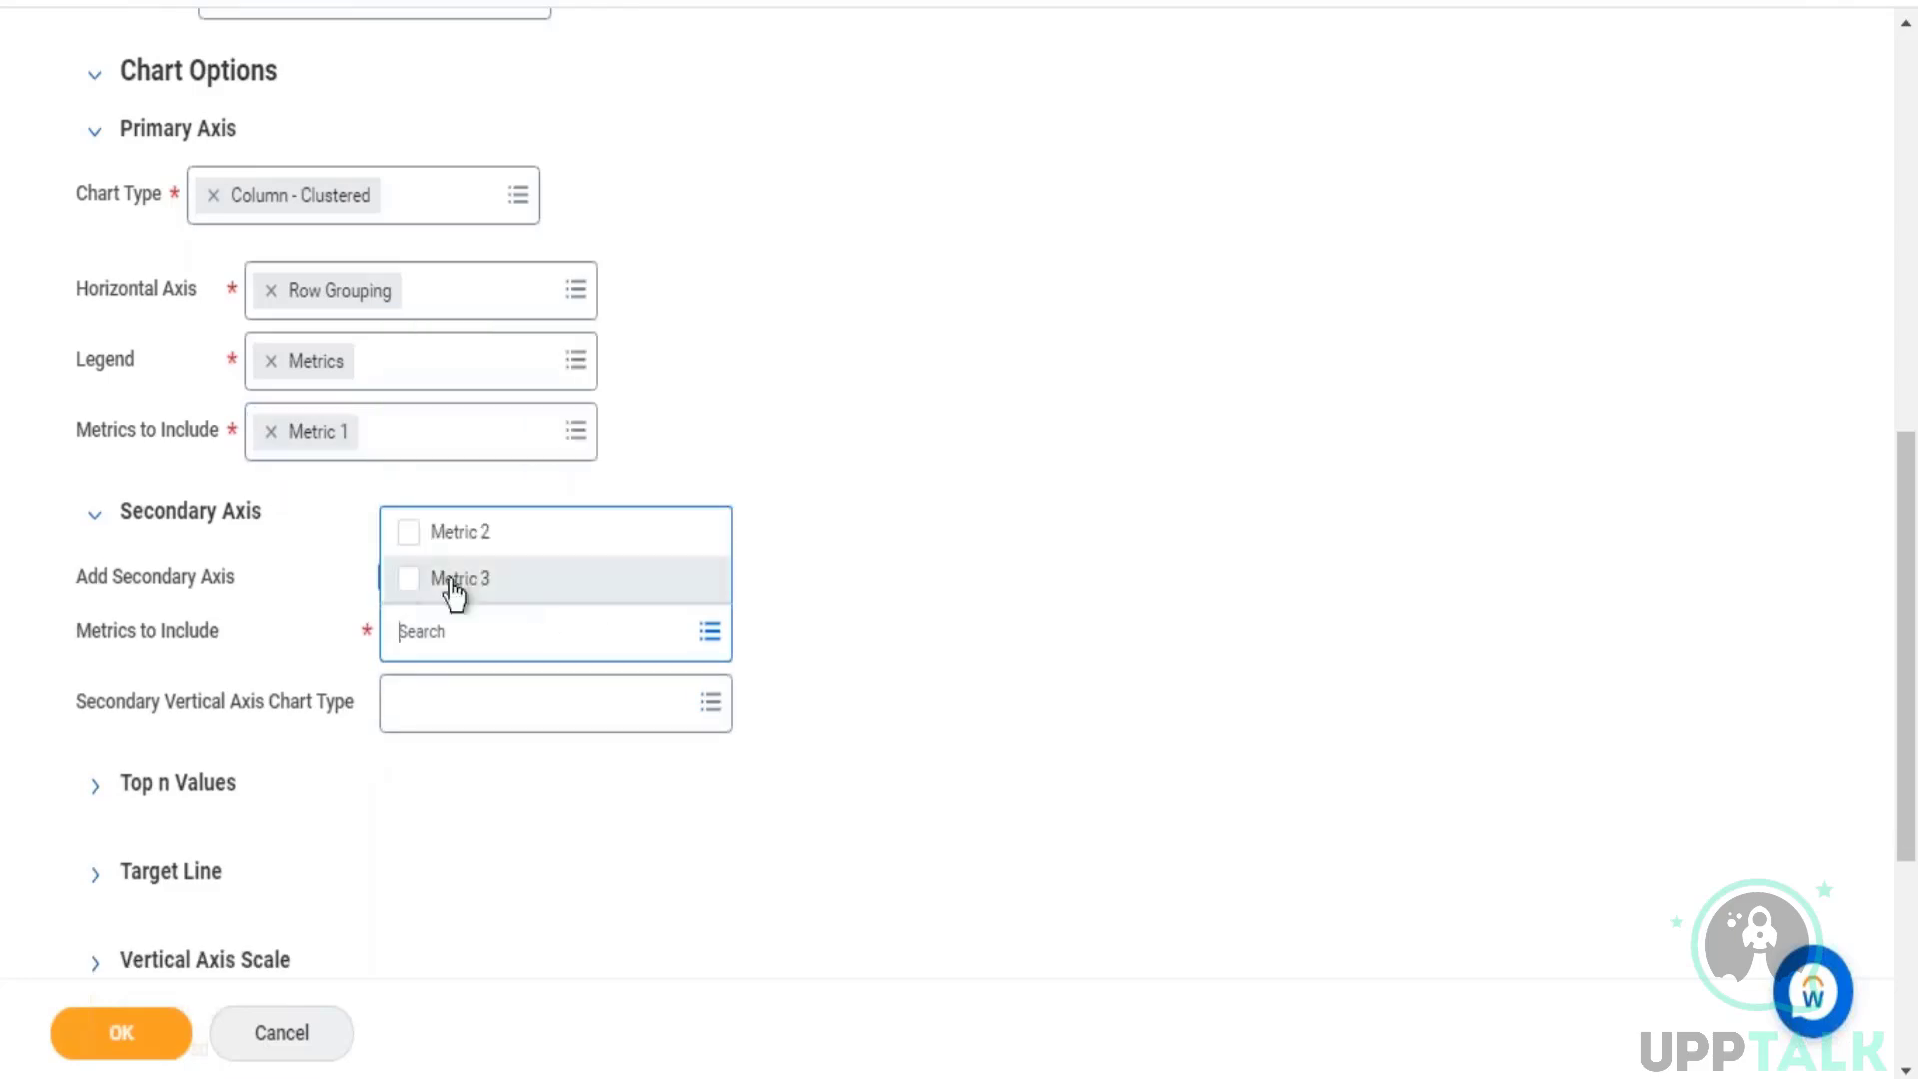
left_click(412, 581)
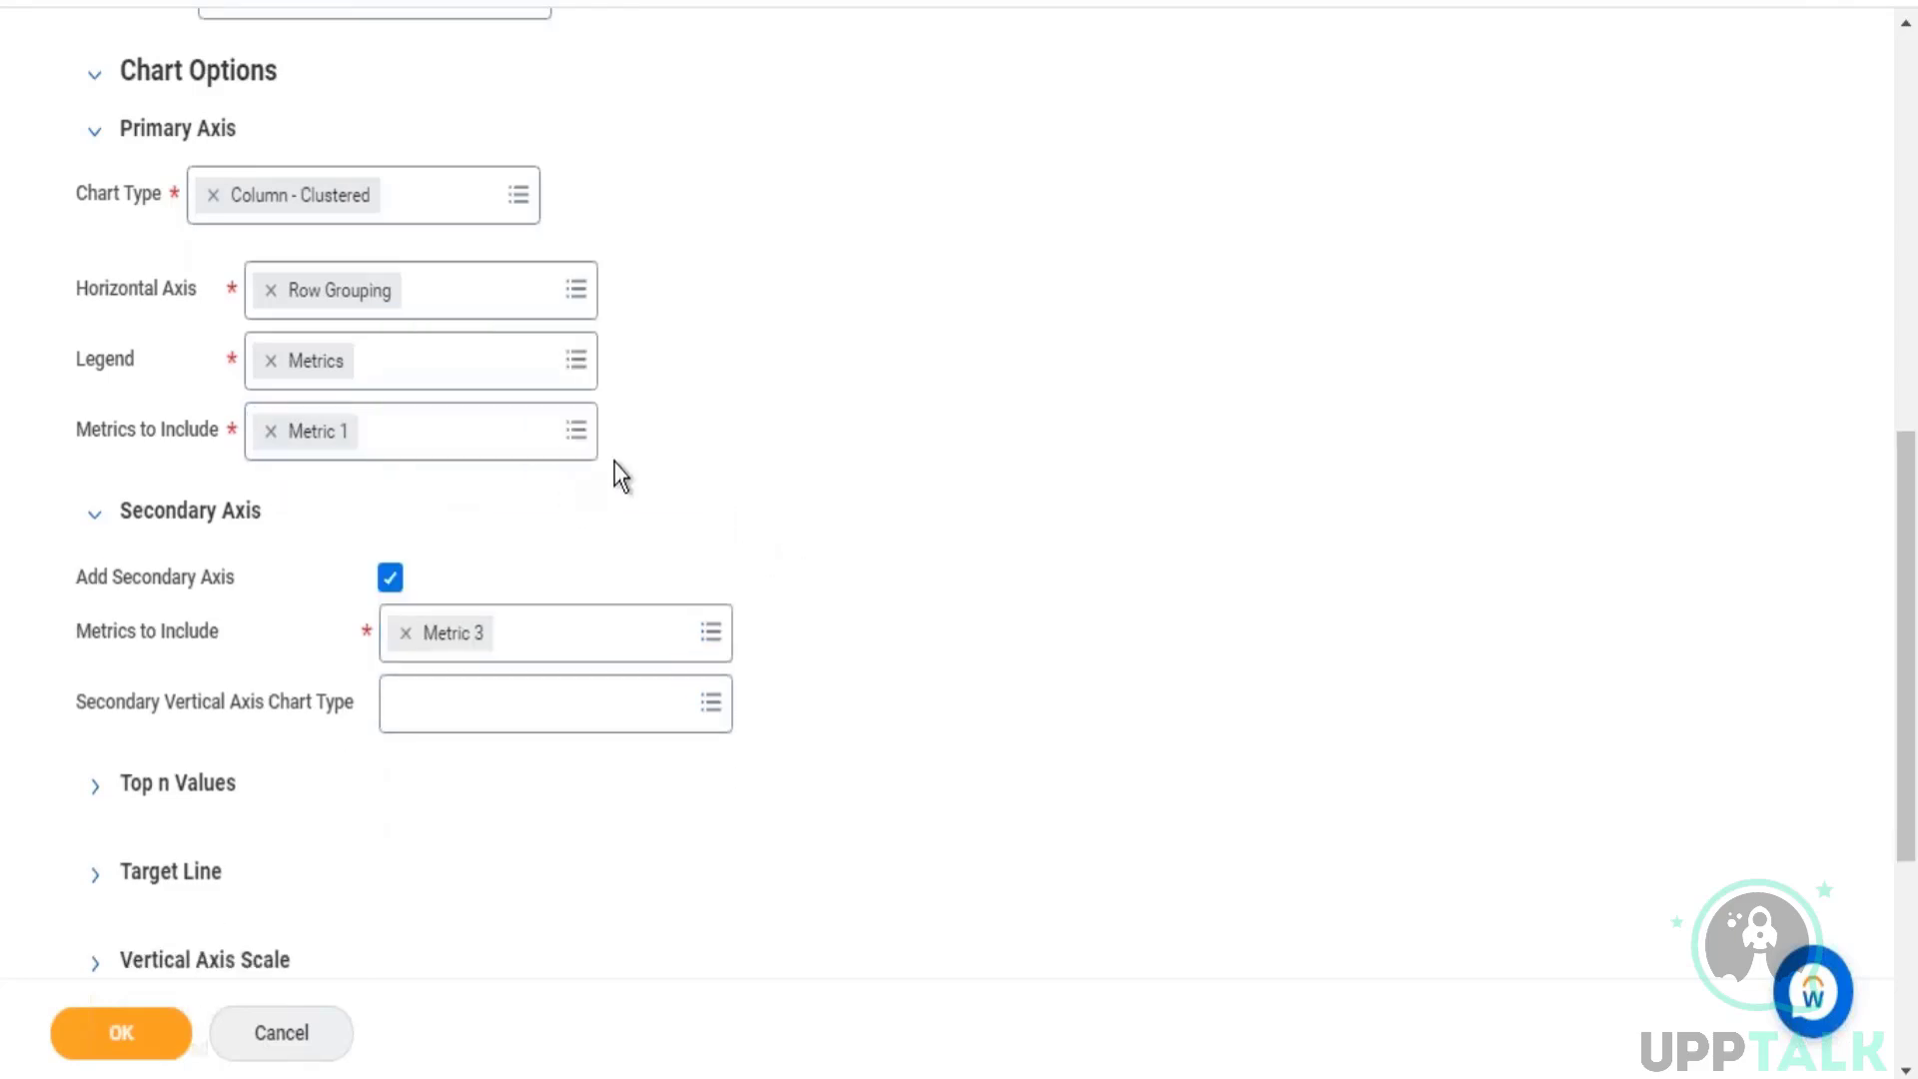
Step: Include Metric 2 in the primary axis metrics again and set the secondary vertical axis chart type to Line
left_click(396, 440)
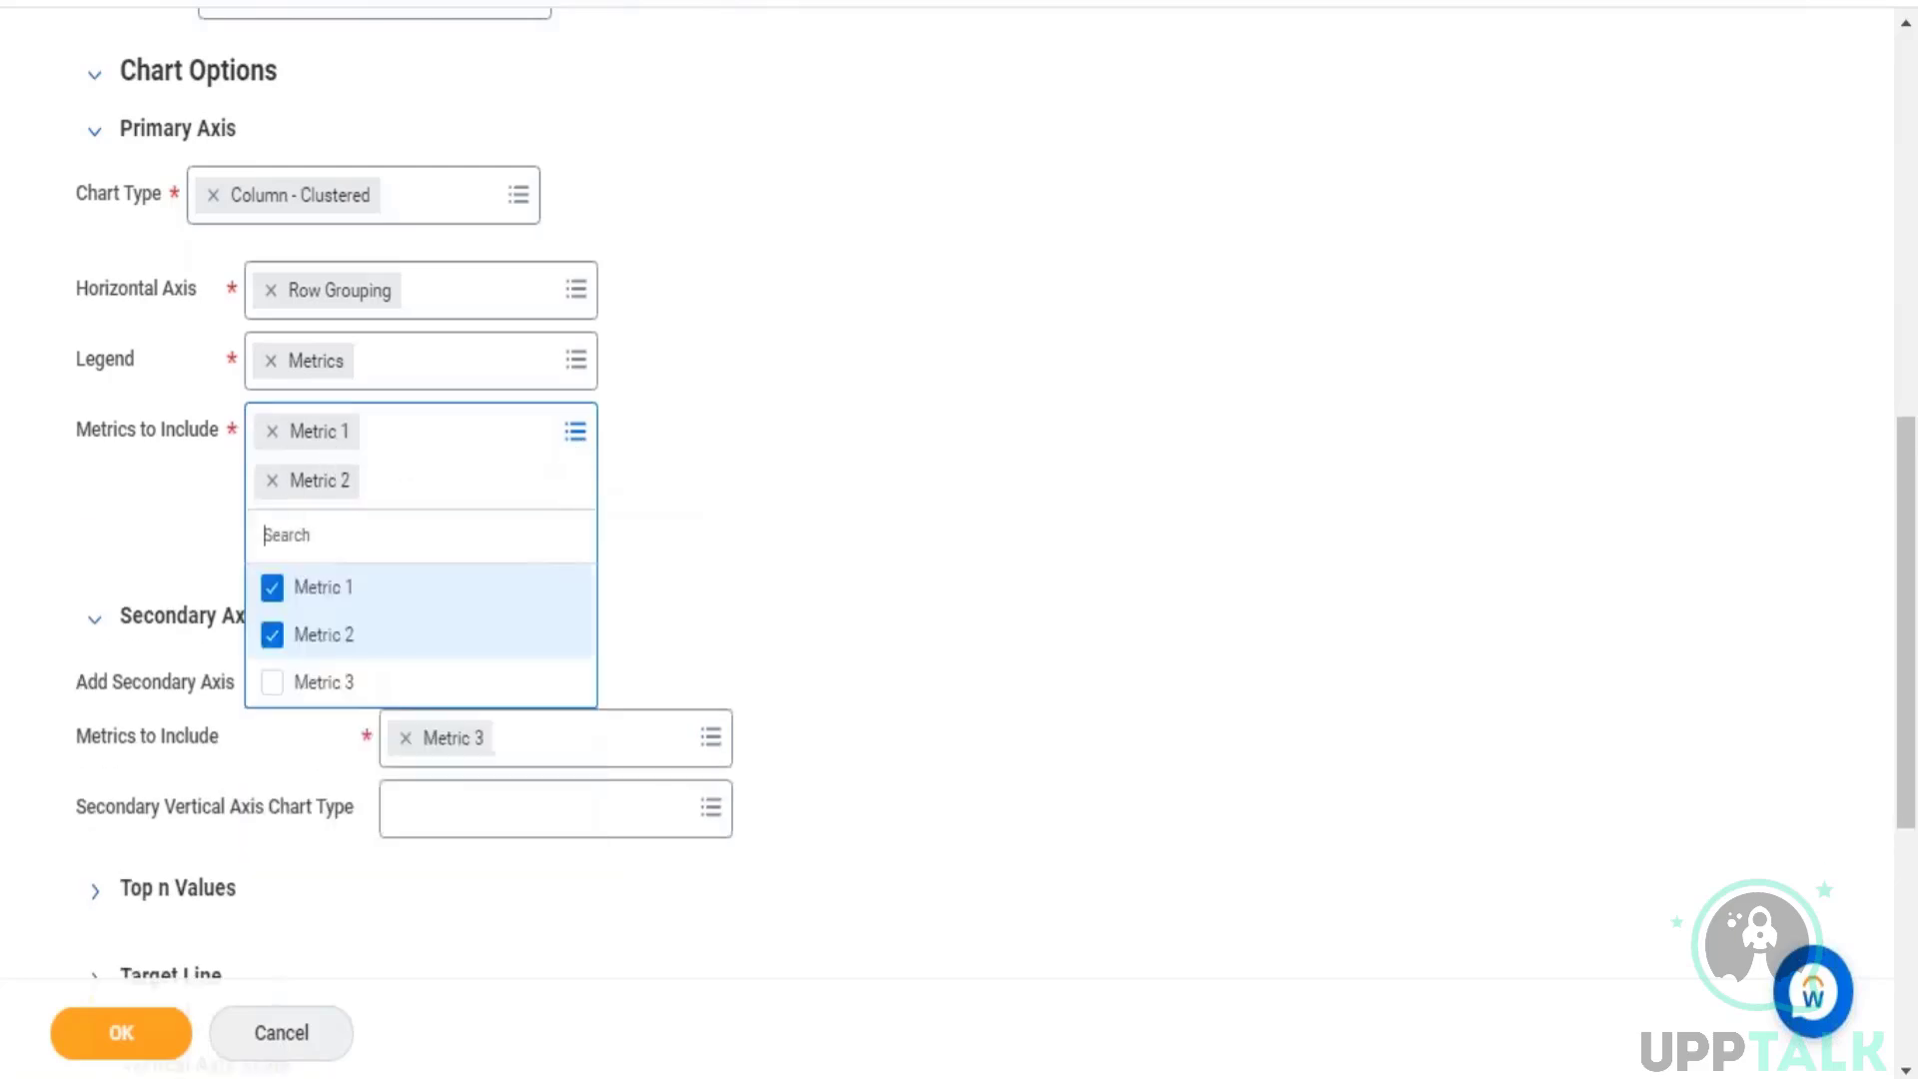
left_click(935, 503)
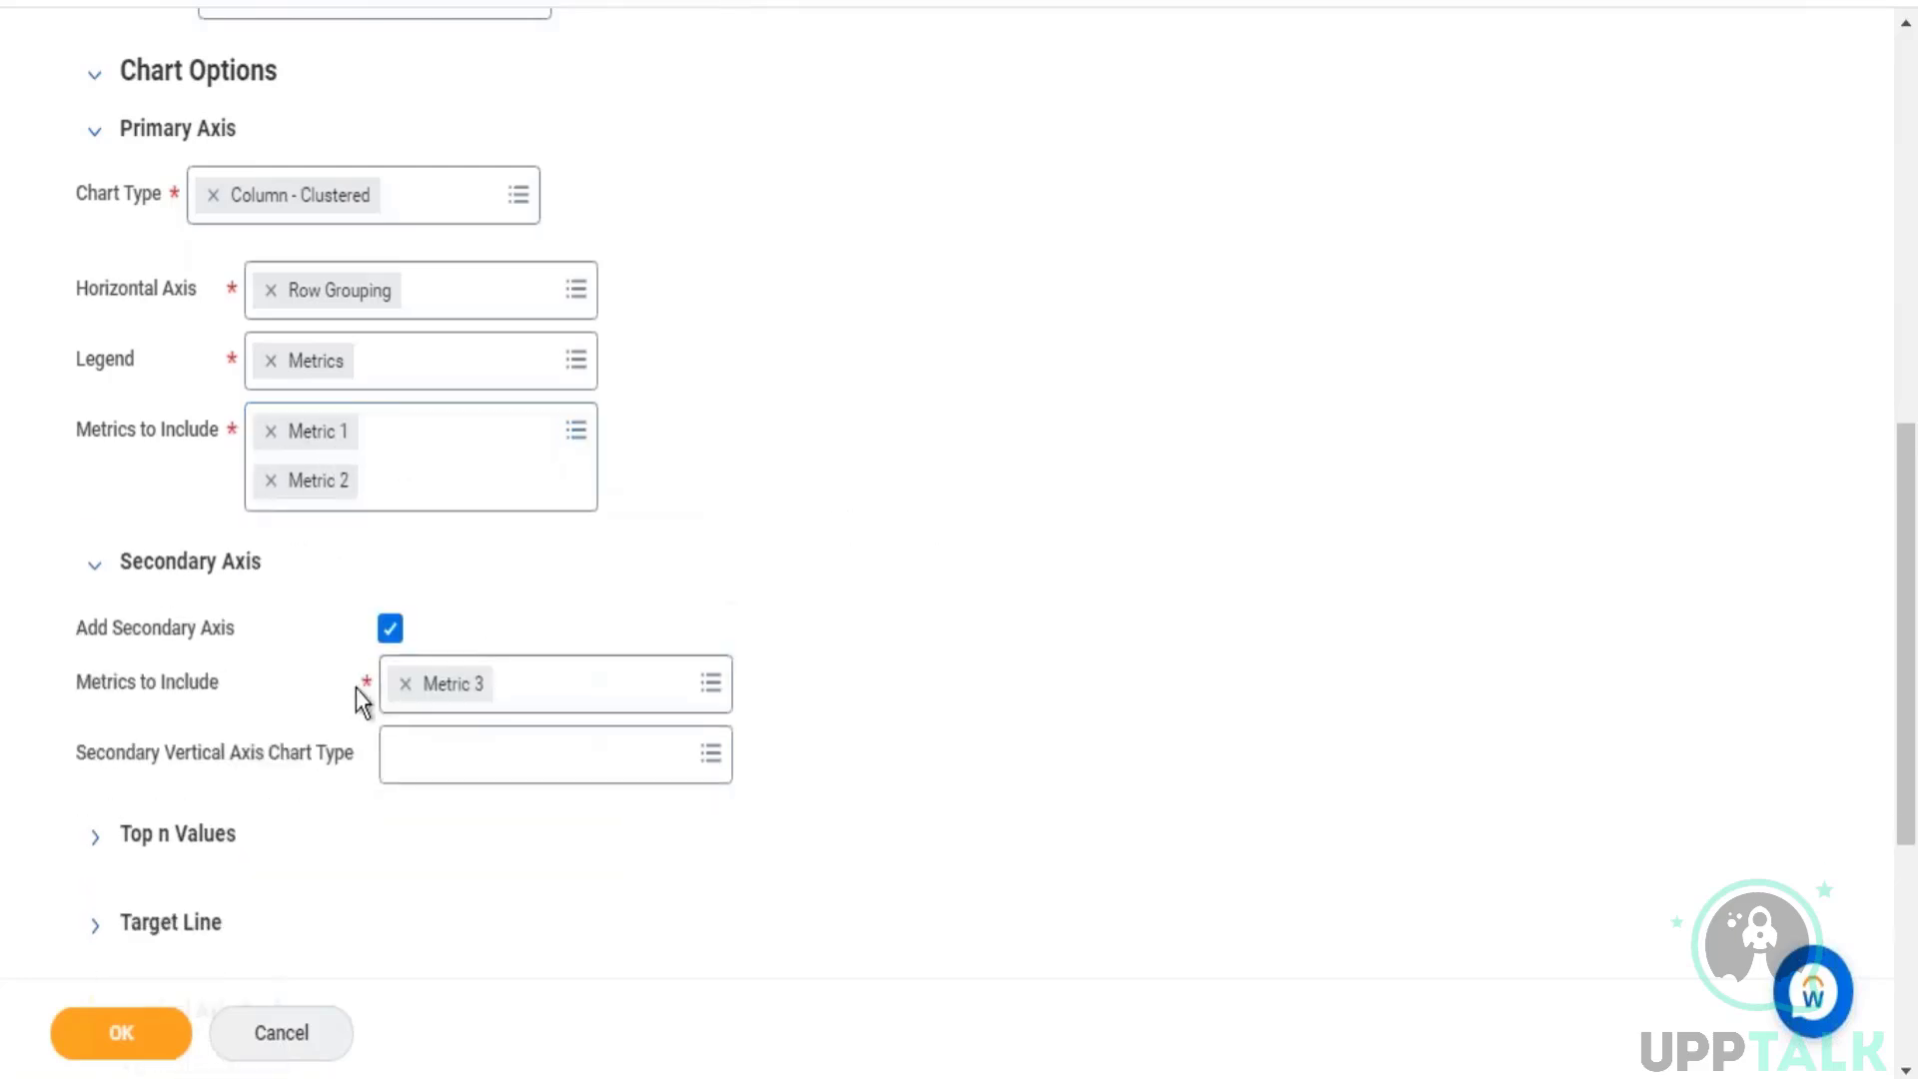
left_click(437, 774)
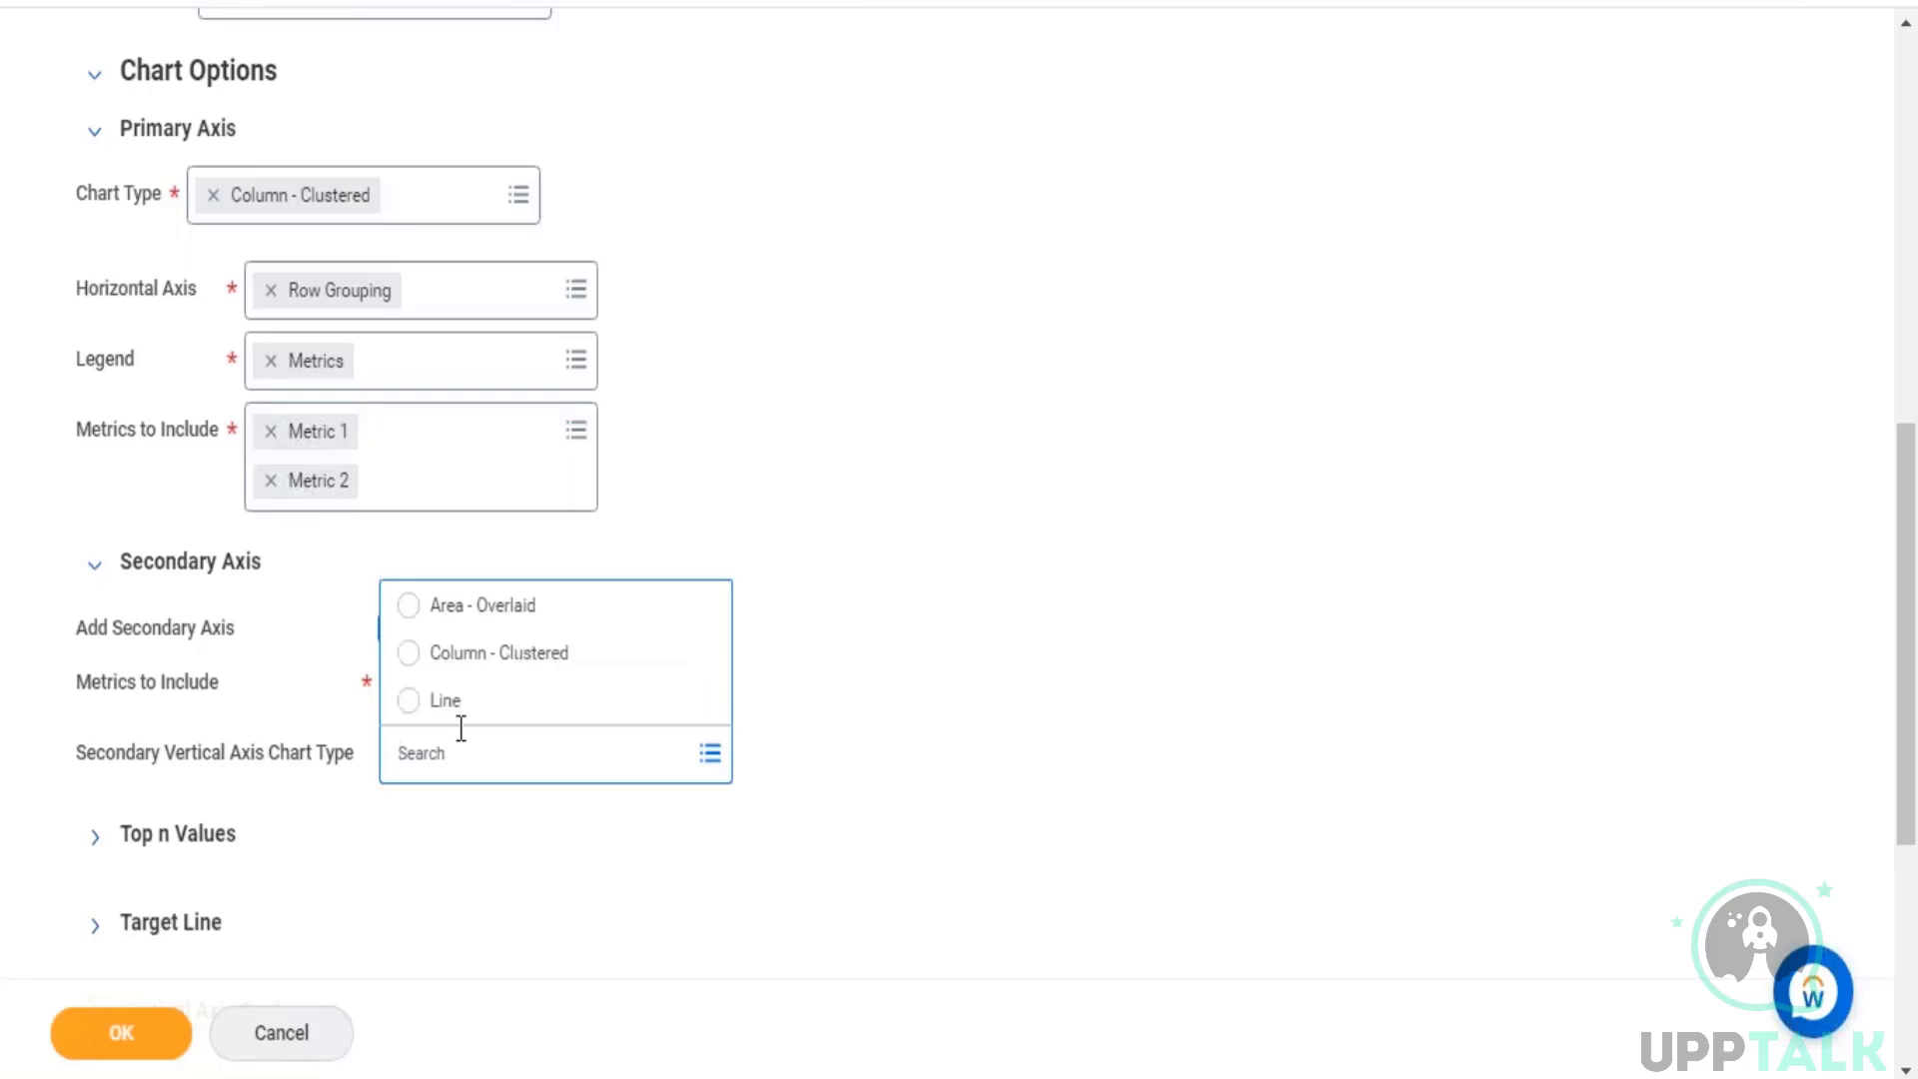
left_click(408, 702)
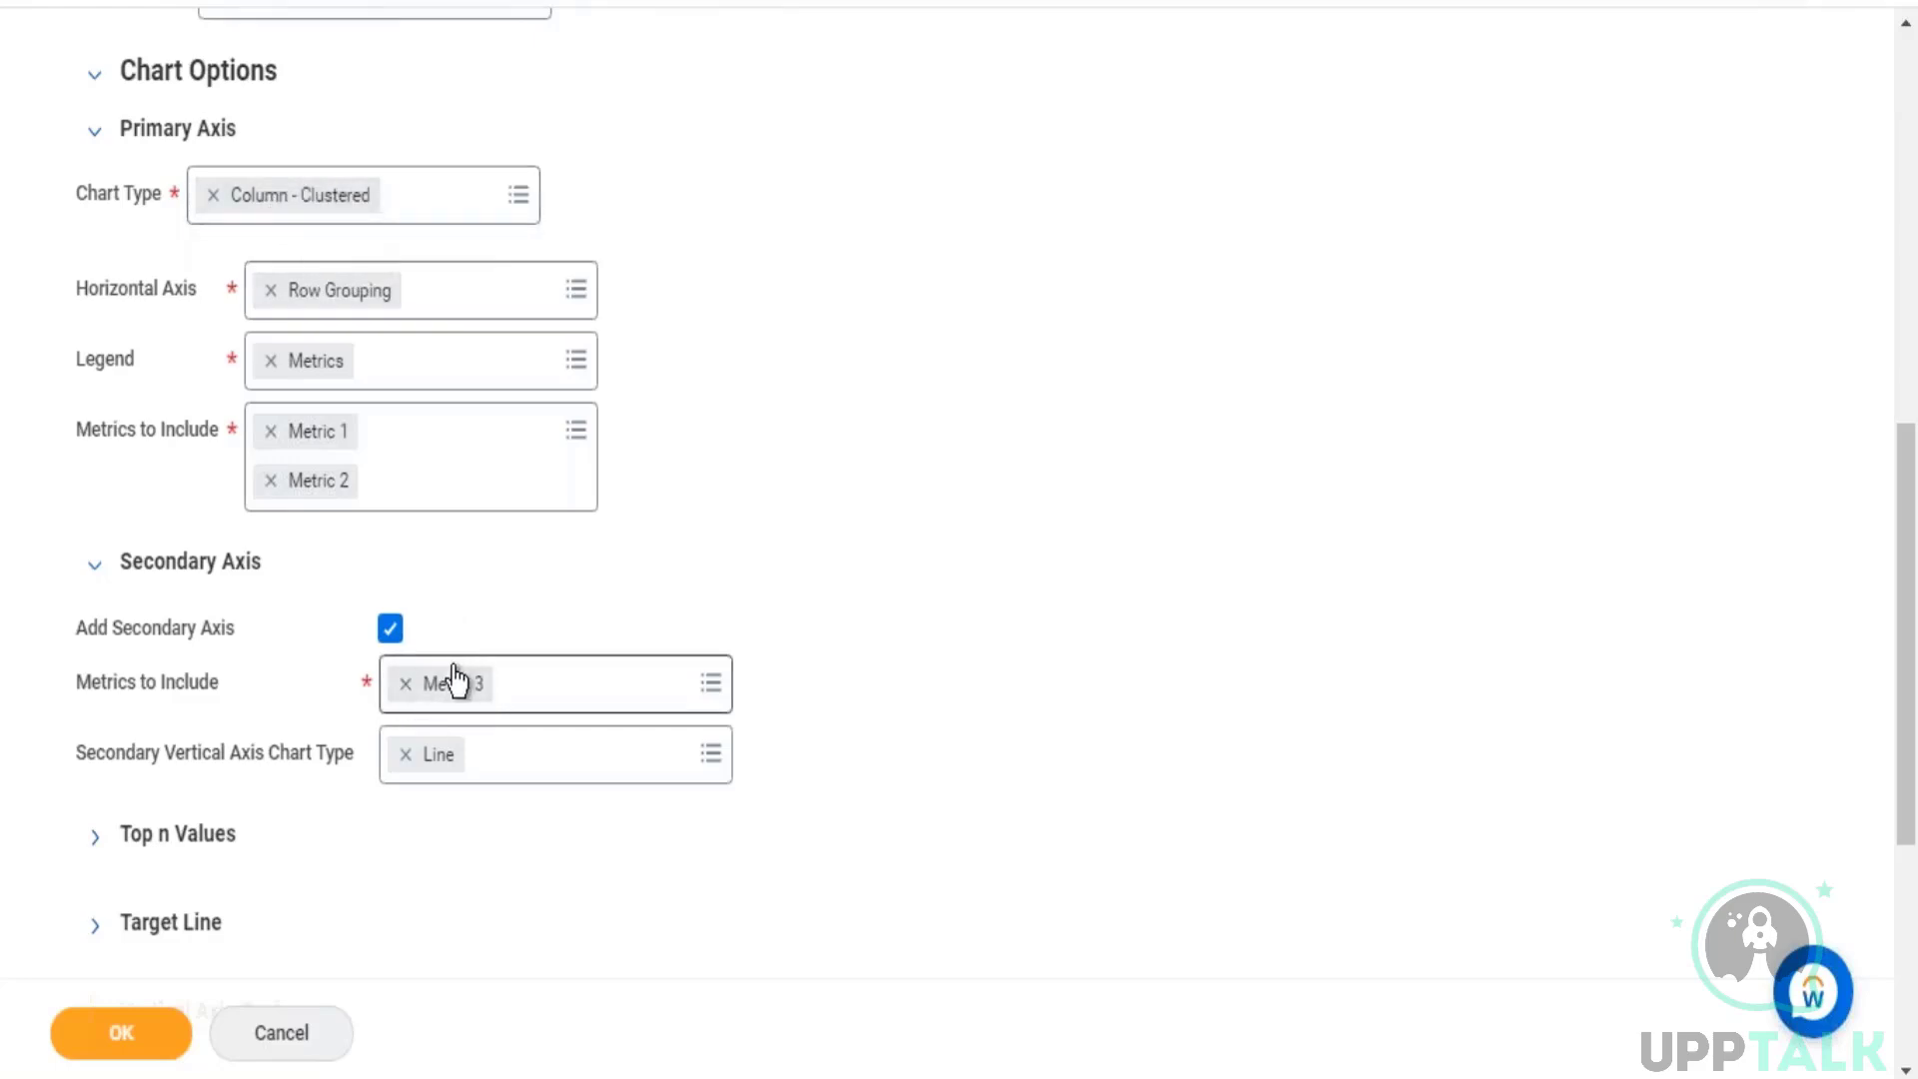
Step: Compare the summarized fields in the trending definition with the metrics chosen for the primary and secondary axes in the output settings
scroll(376, 261, "up", 5)
left_click(141, 273)
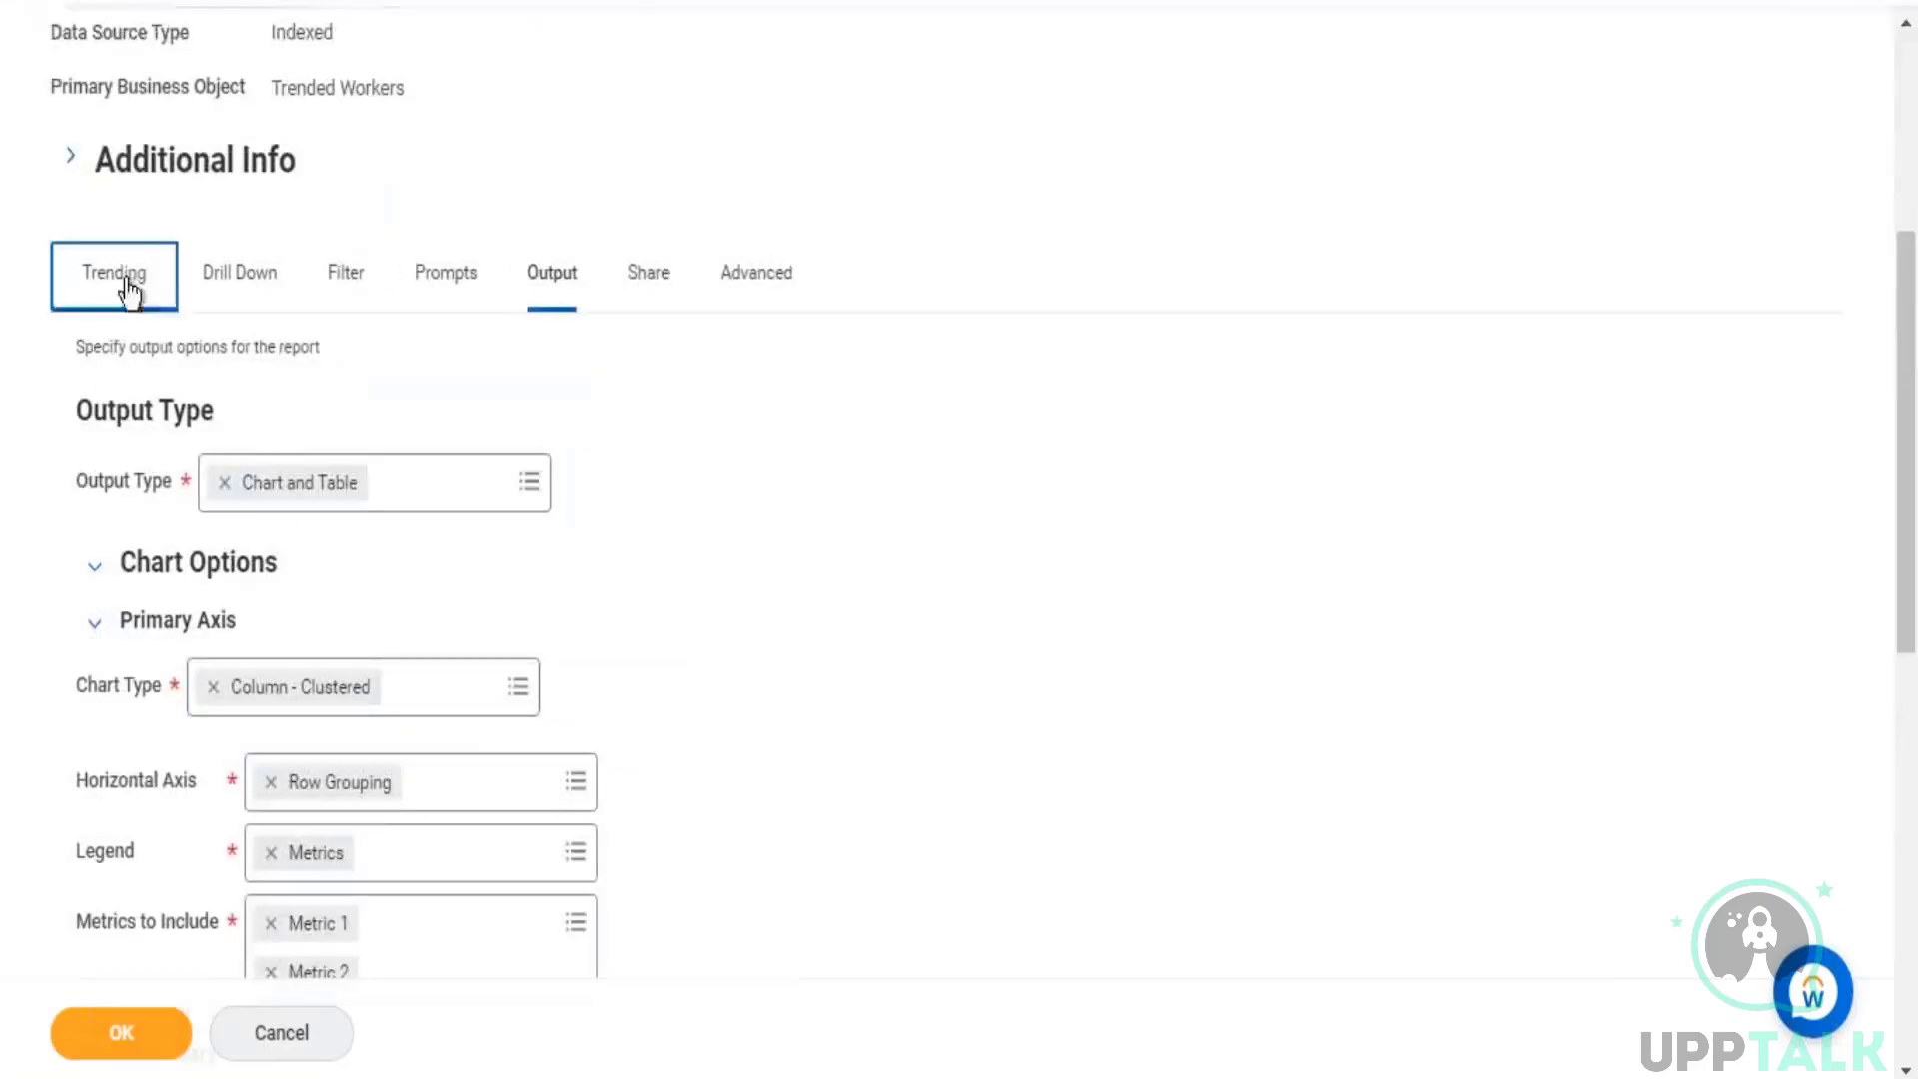
scroll(1002, 600, "down", 6)
scroll(1002, 651, "down", 2)
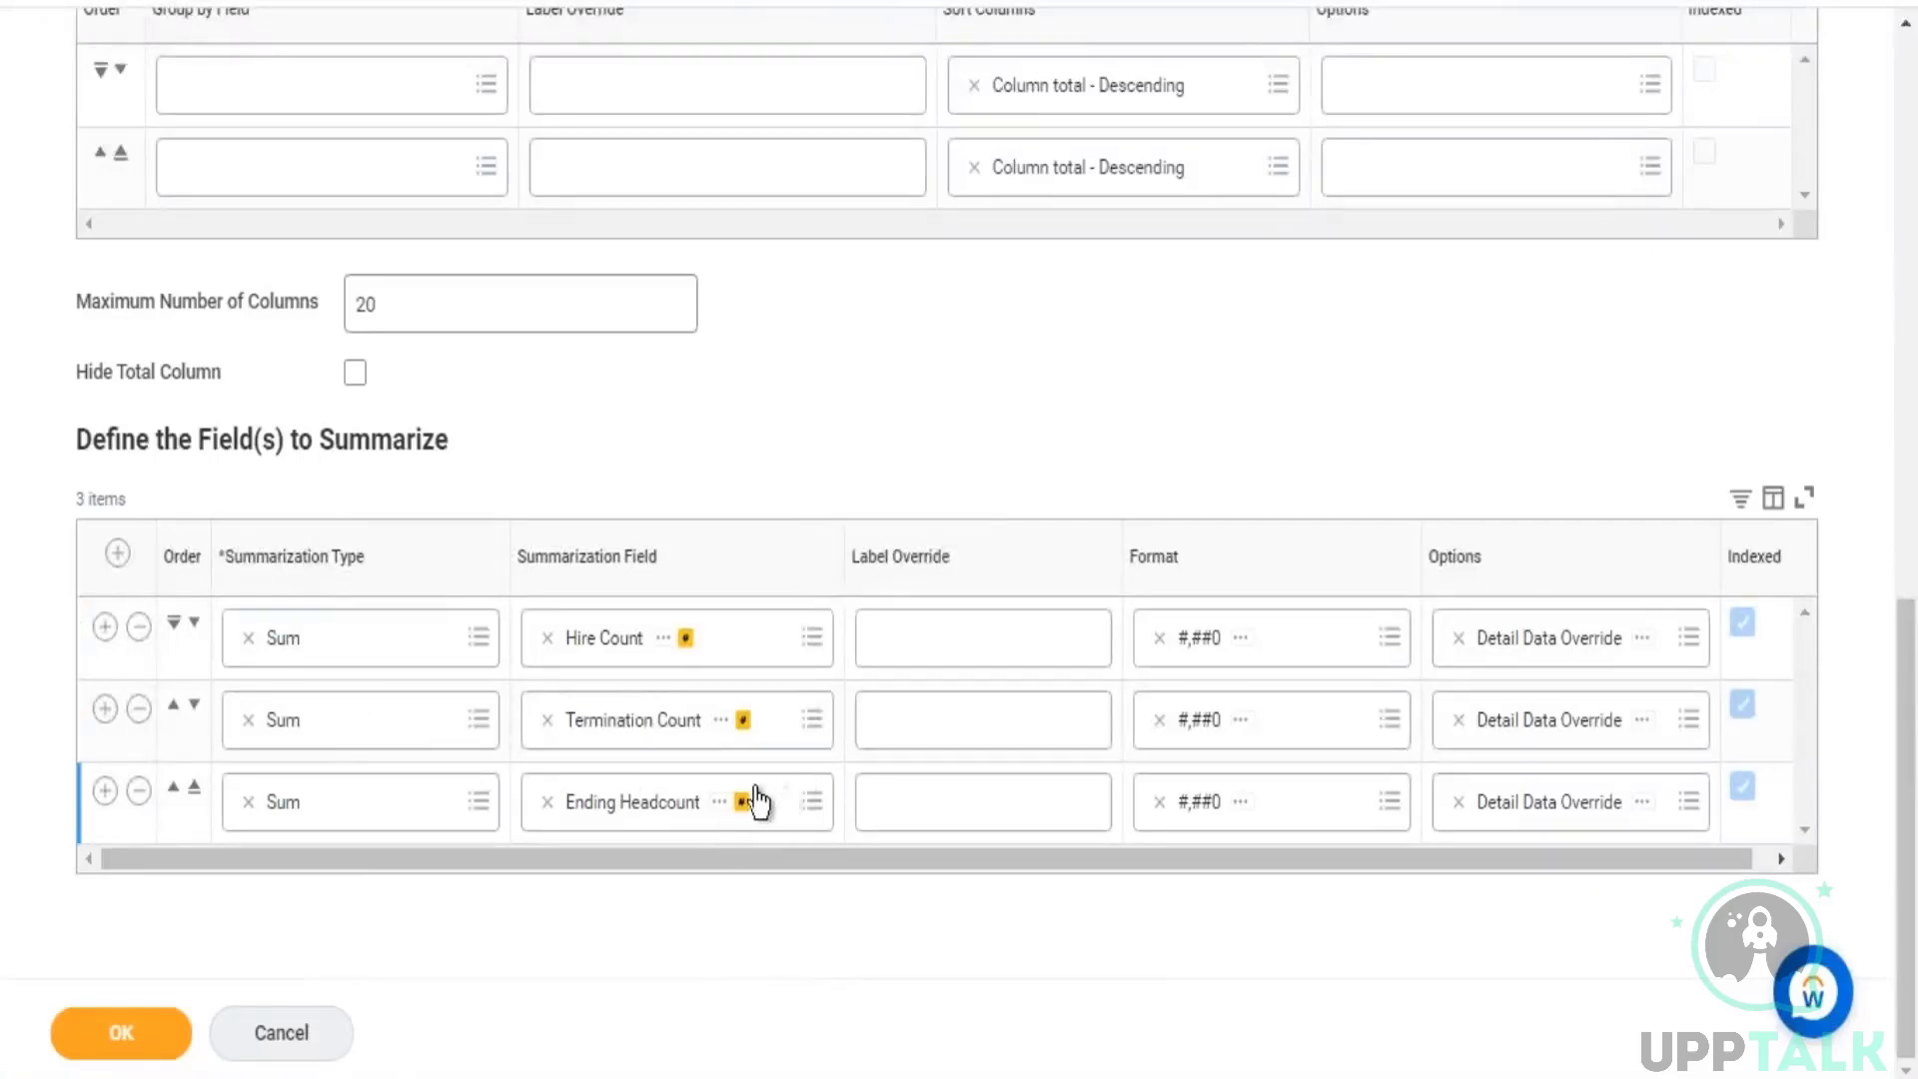
scroll(790, 716, "up", 14)
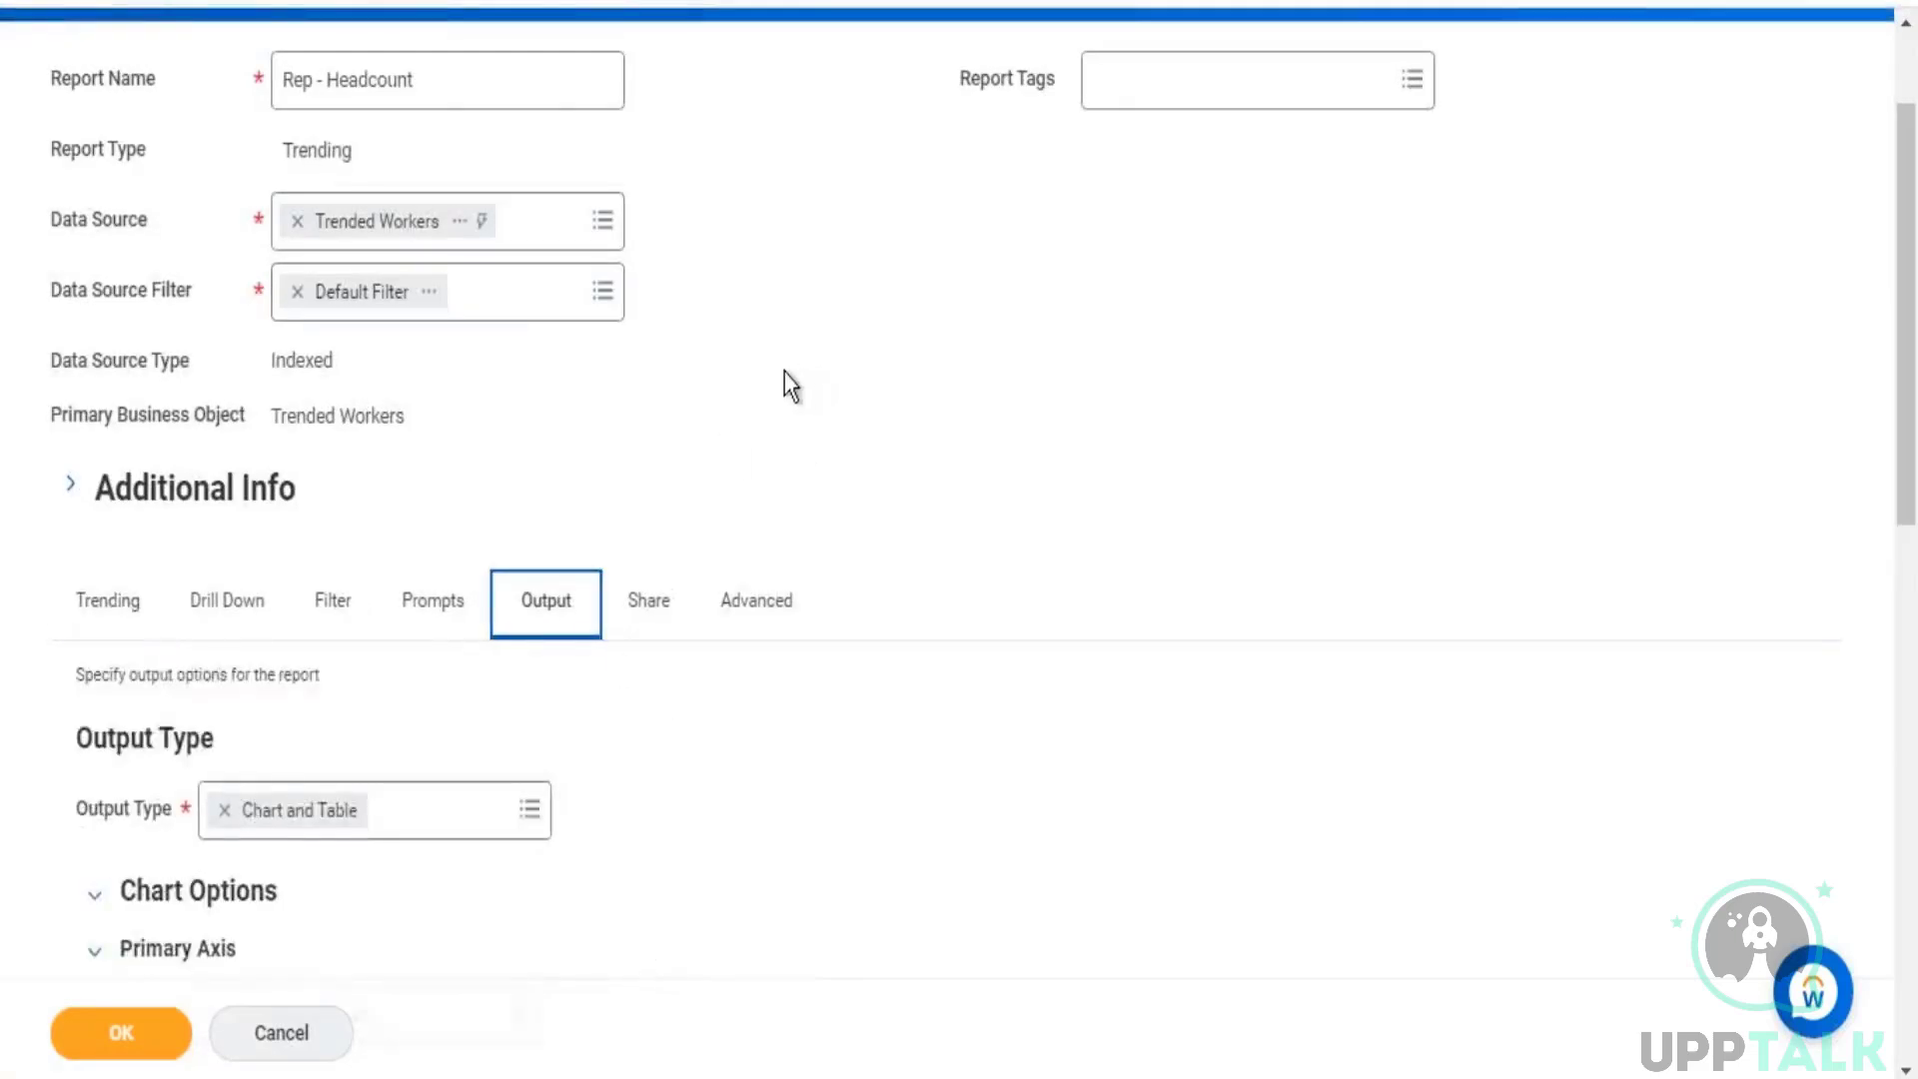
scroll(907, 651, "down", 5)
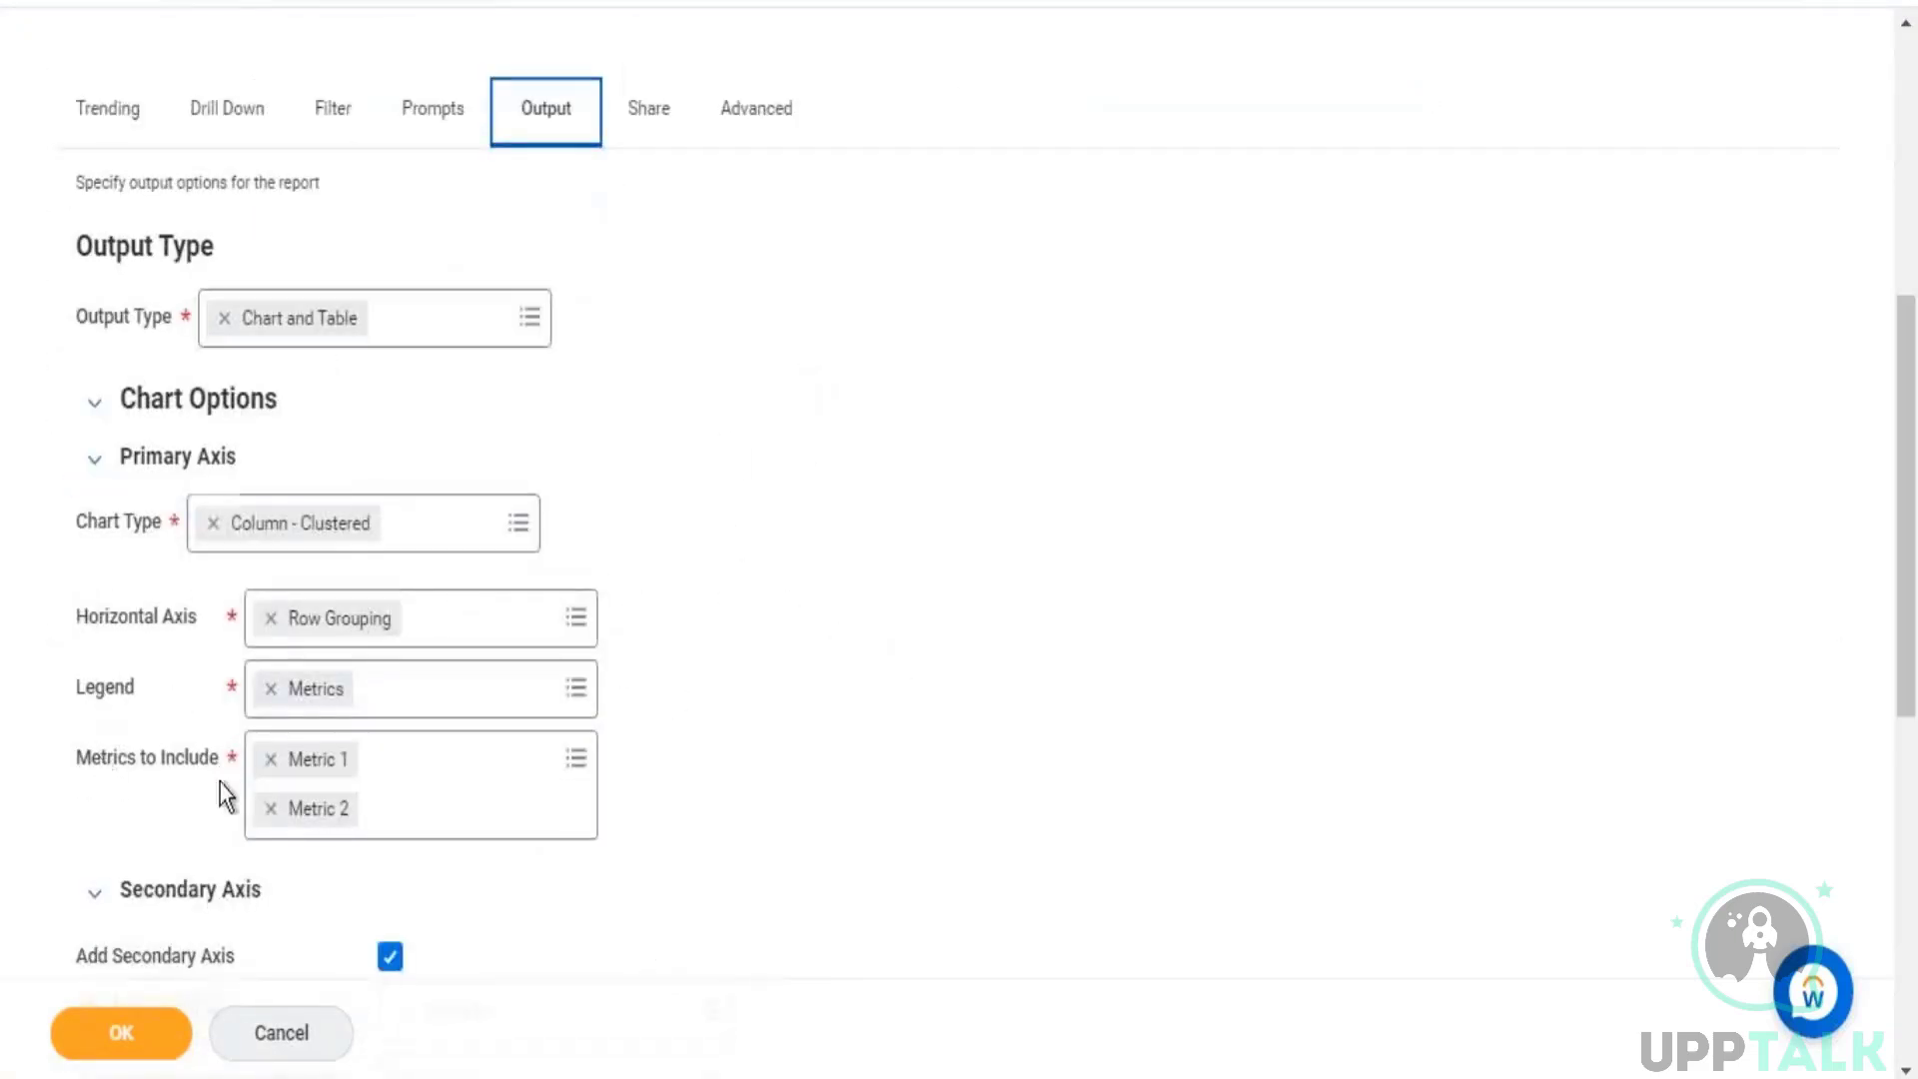
scroll(200, 769, "down", 2)
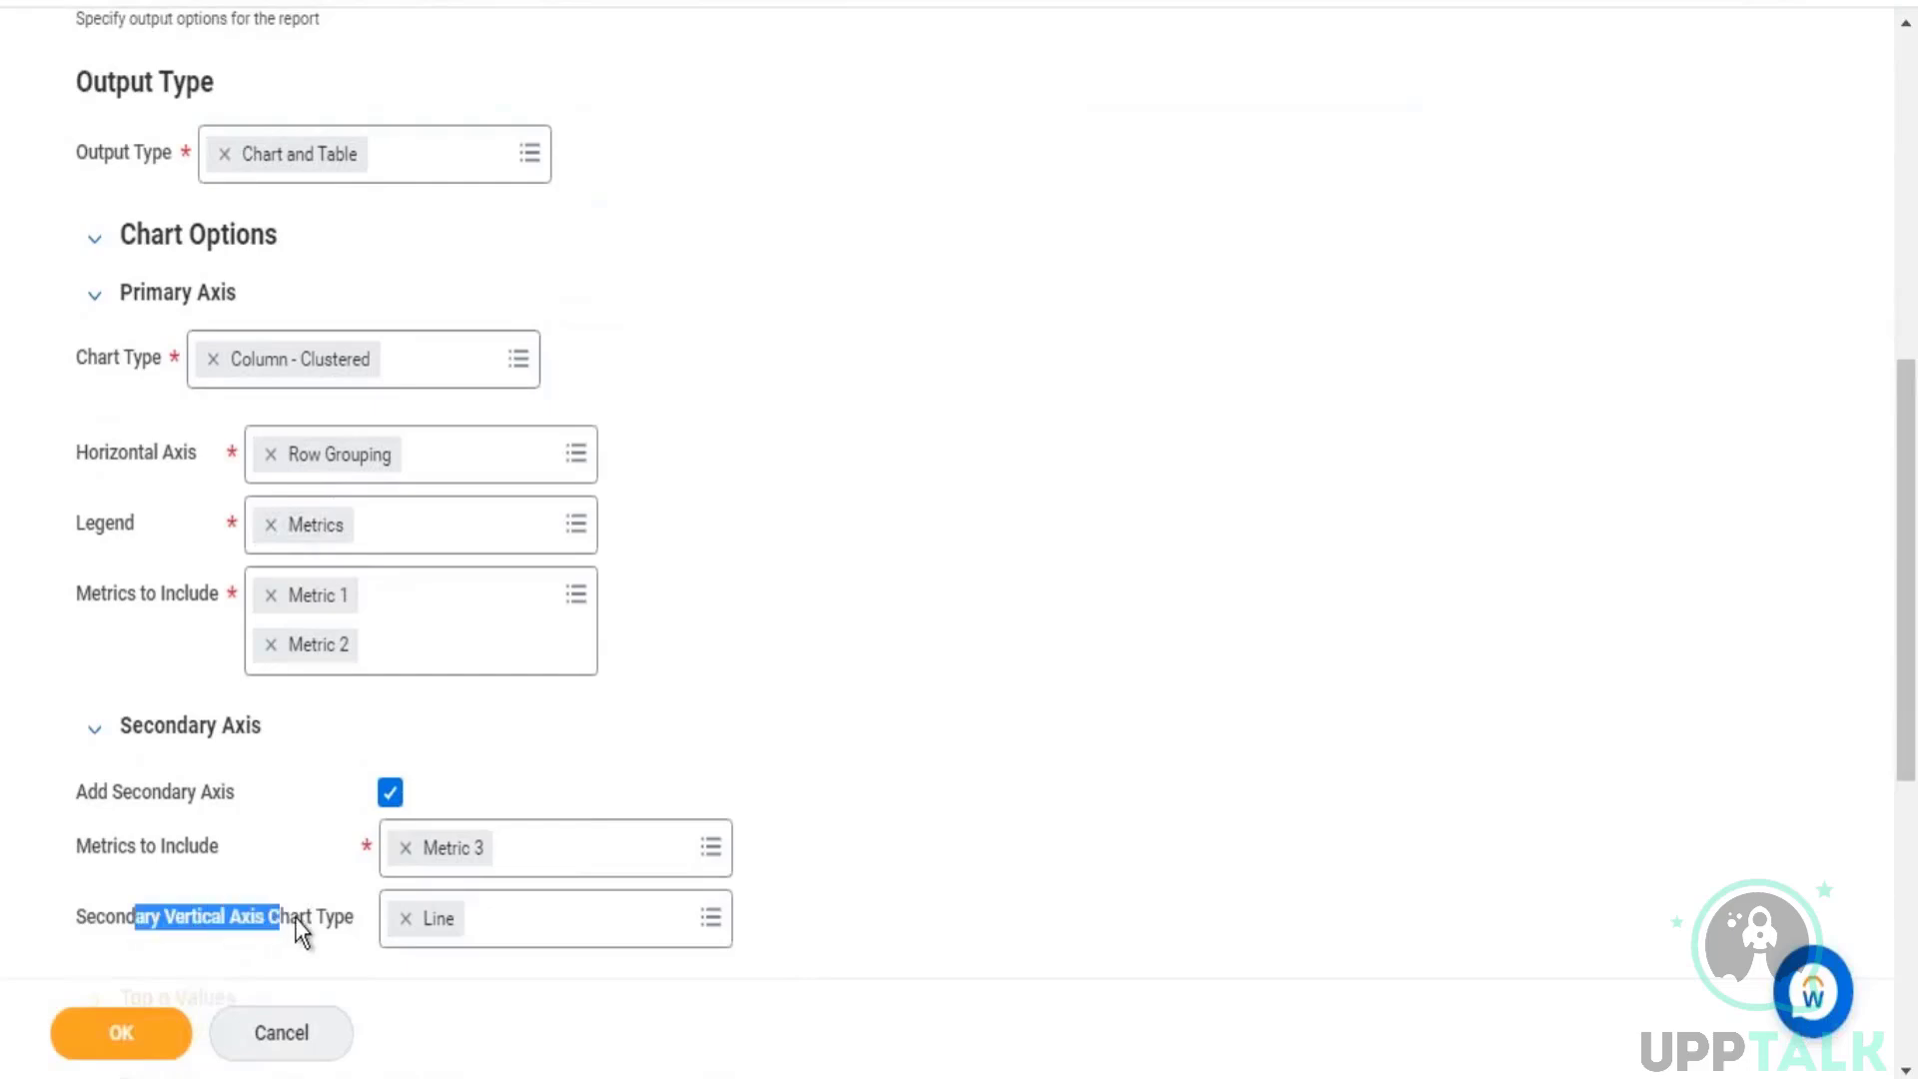
Step: Try to save the report definition and read the details of the reported error
left_click(125, 1034)
left_click(1789, 189)
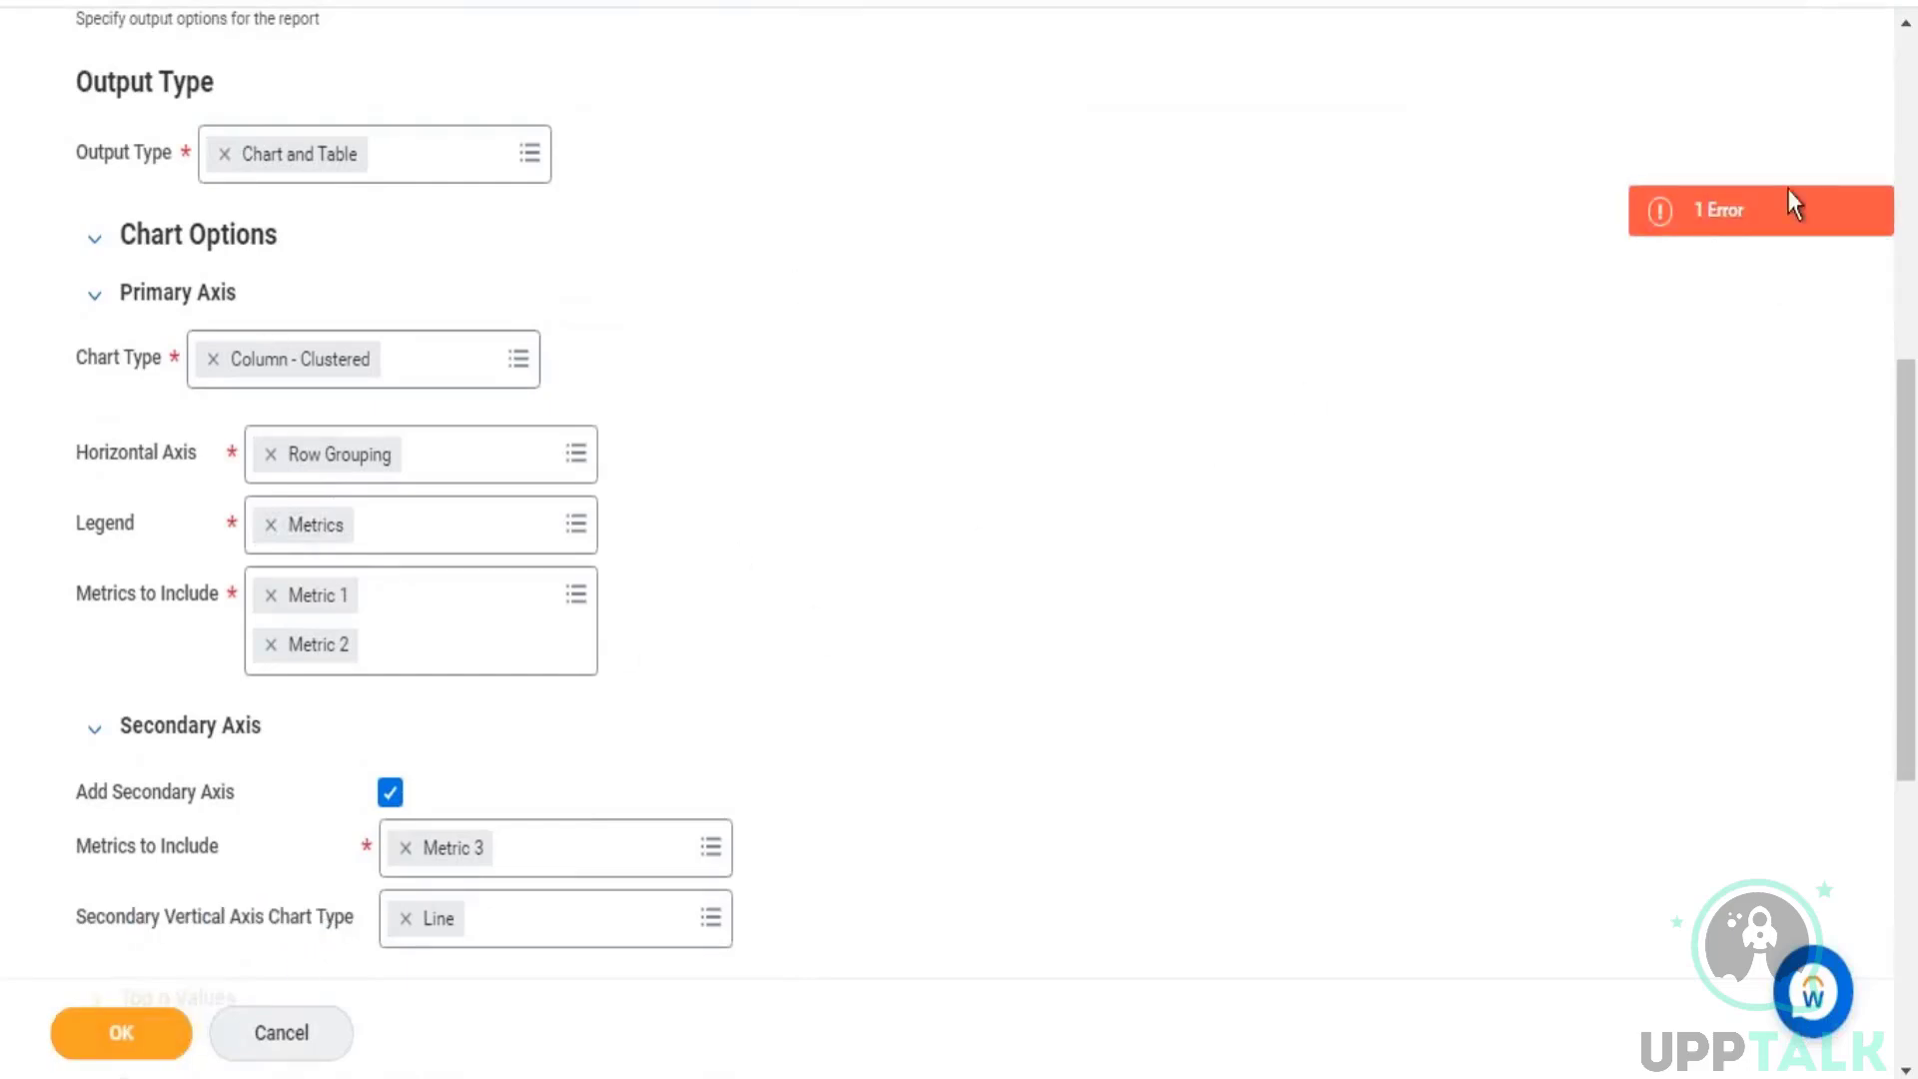
left_click(1756, 212)
left_click_drag(847, 596, 970, 595)
left_click(1245, 396)
Step: Set the chart's Top n Field to Metric 3 and save the report definition
scroll(190, 789, "down", 3)
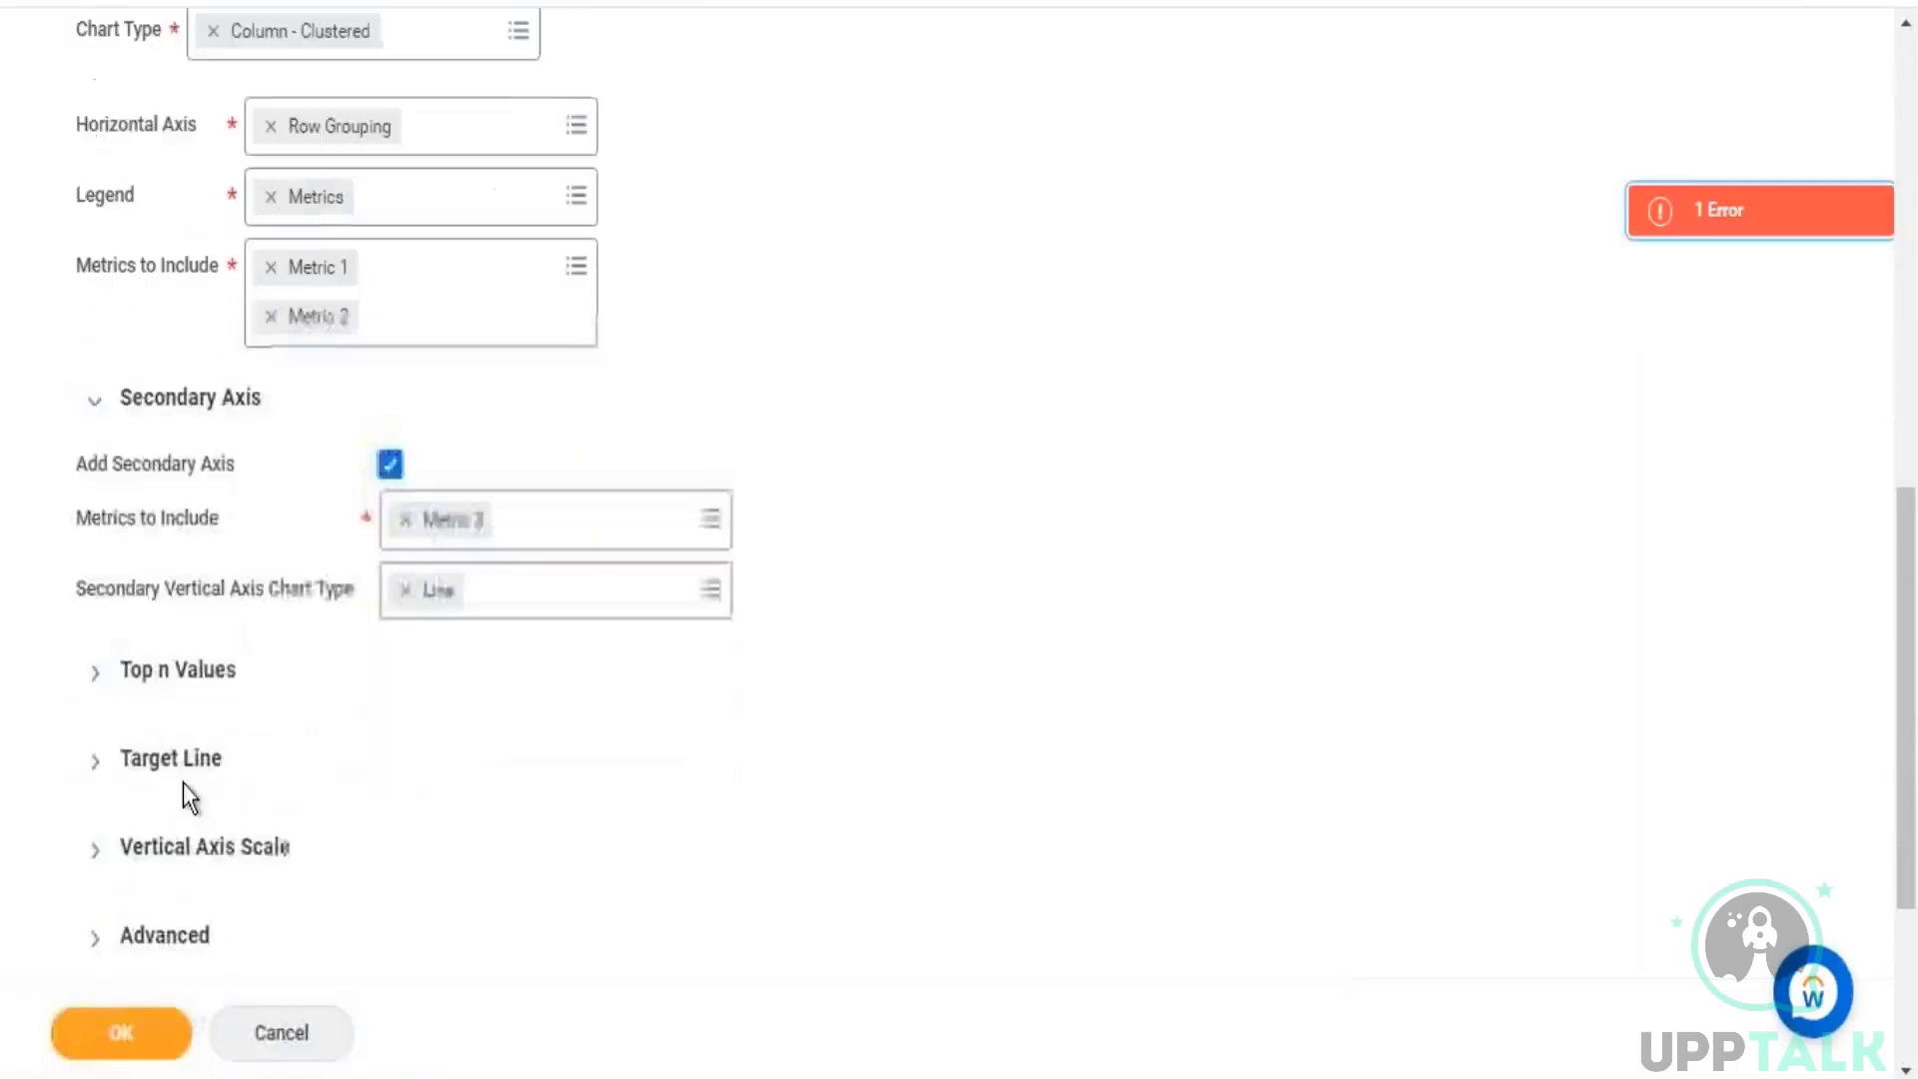
left_click(95, 672)
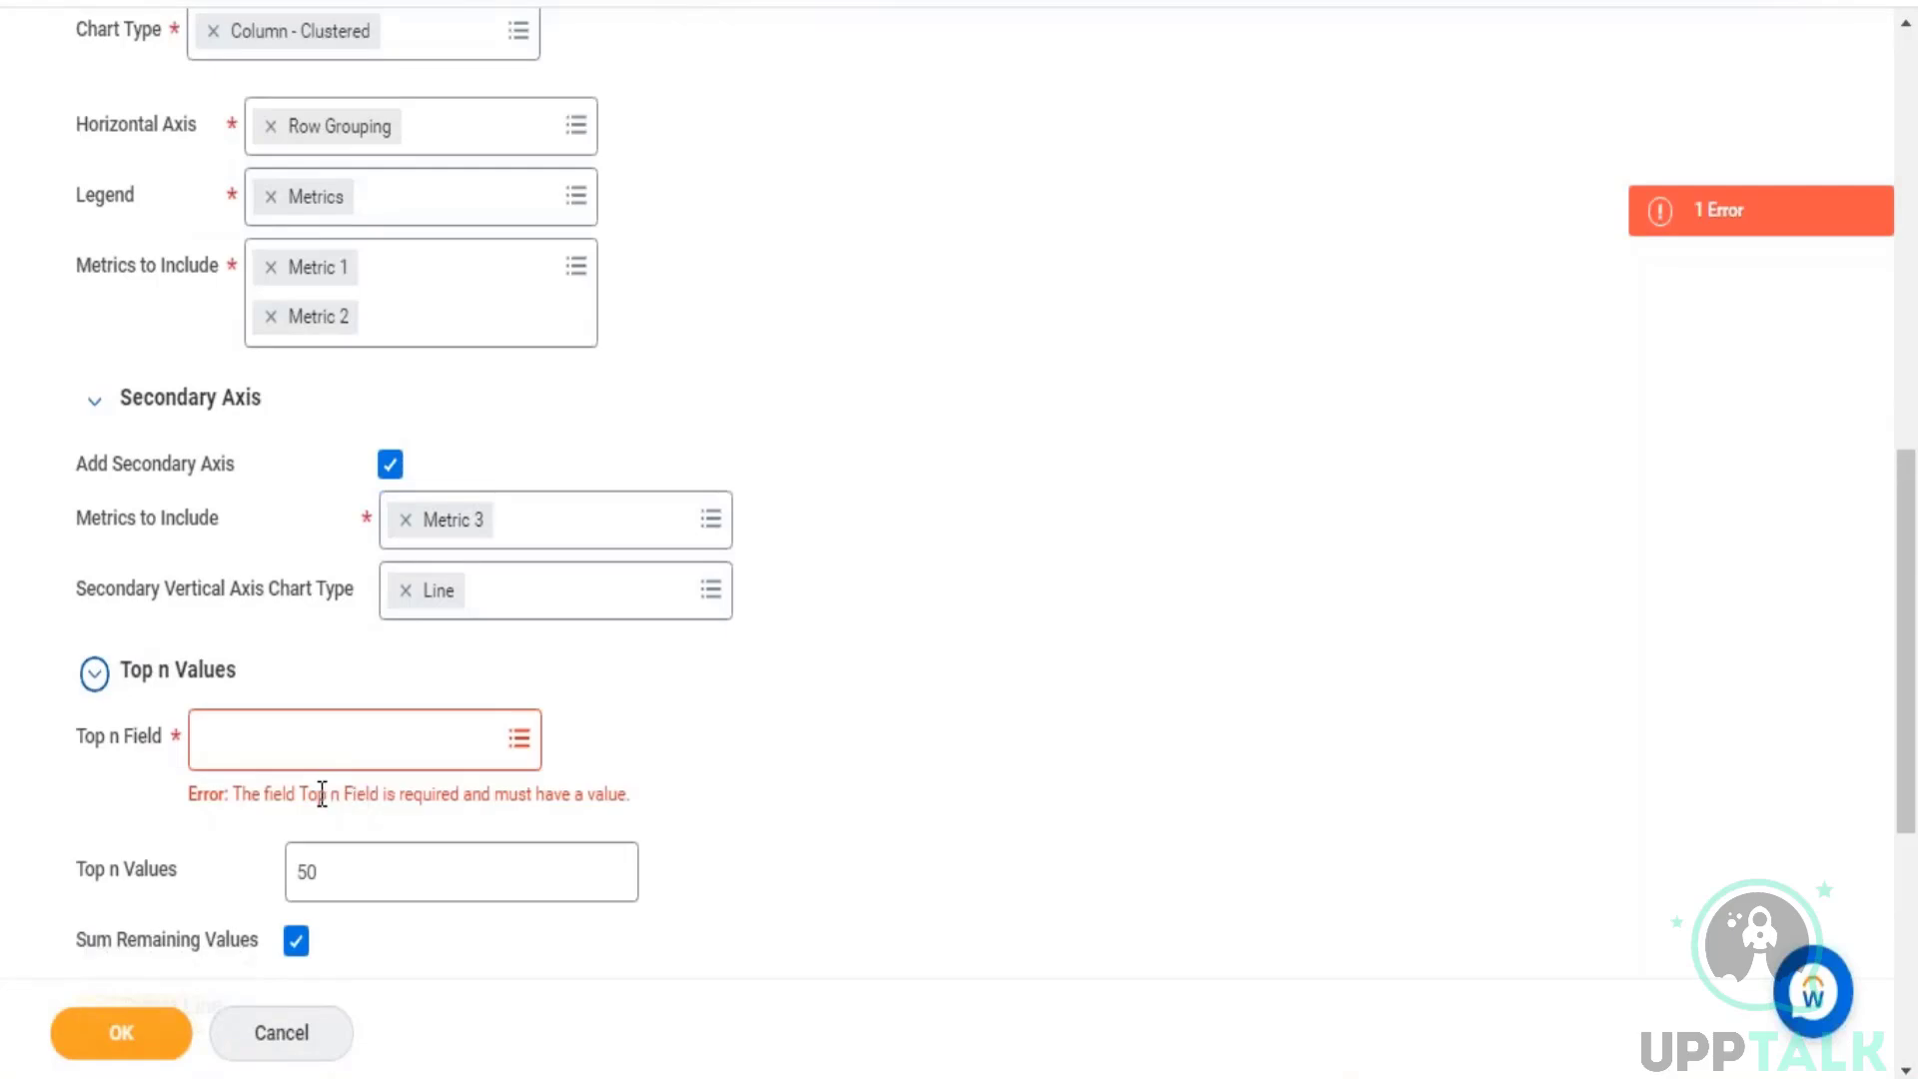
left_click(335, 742)
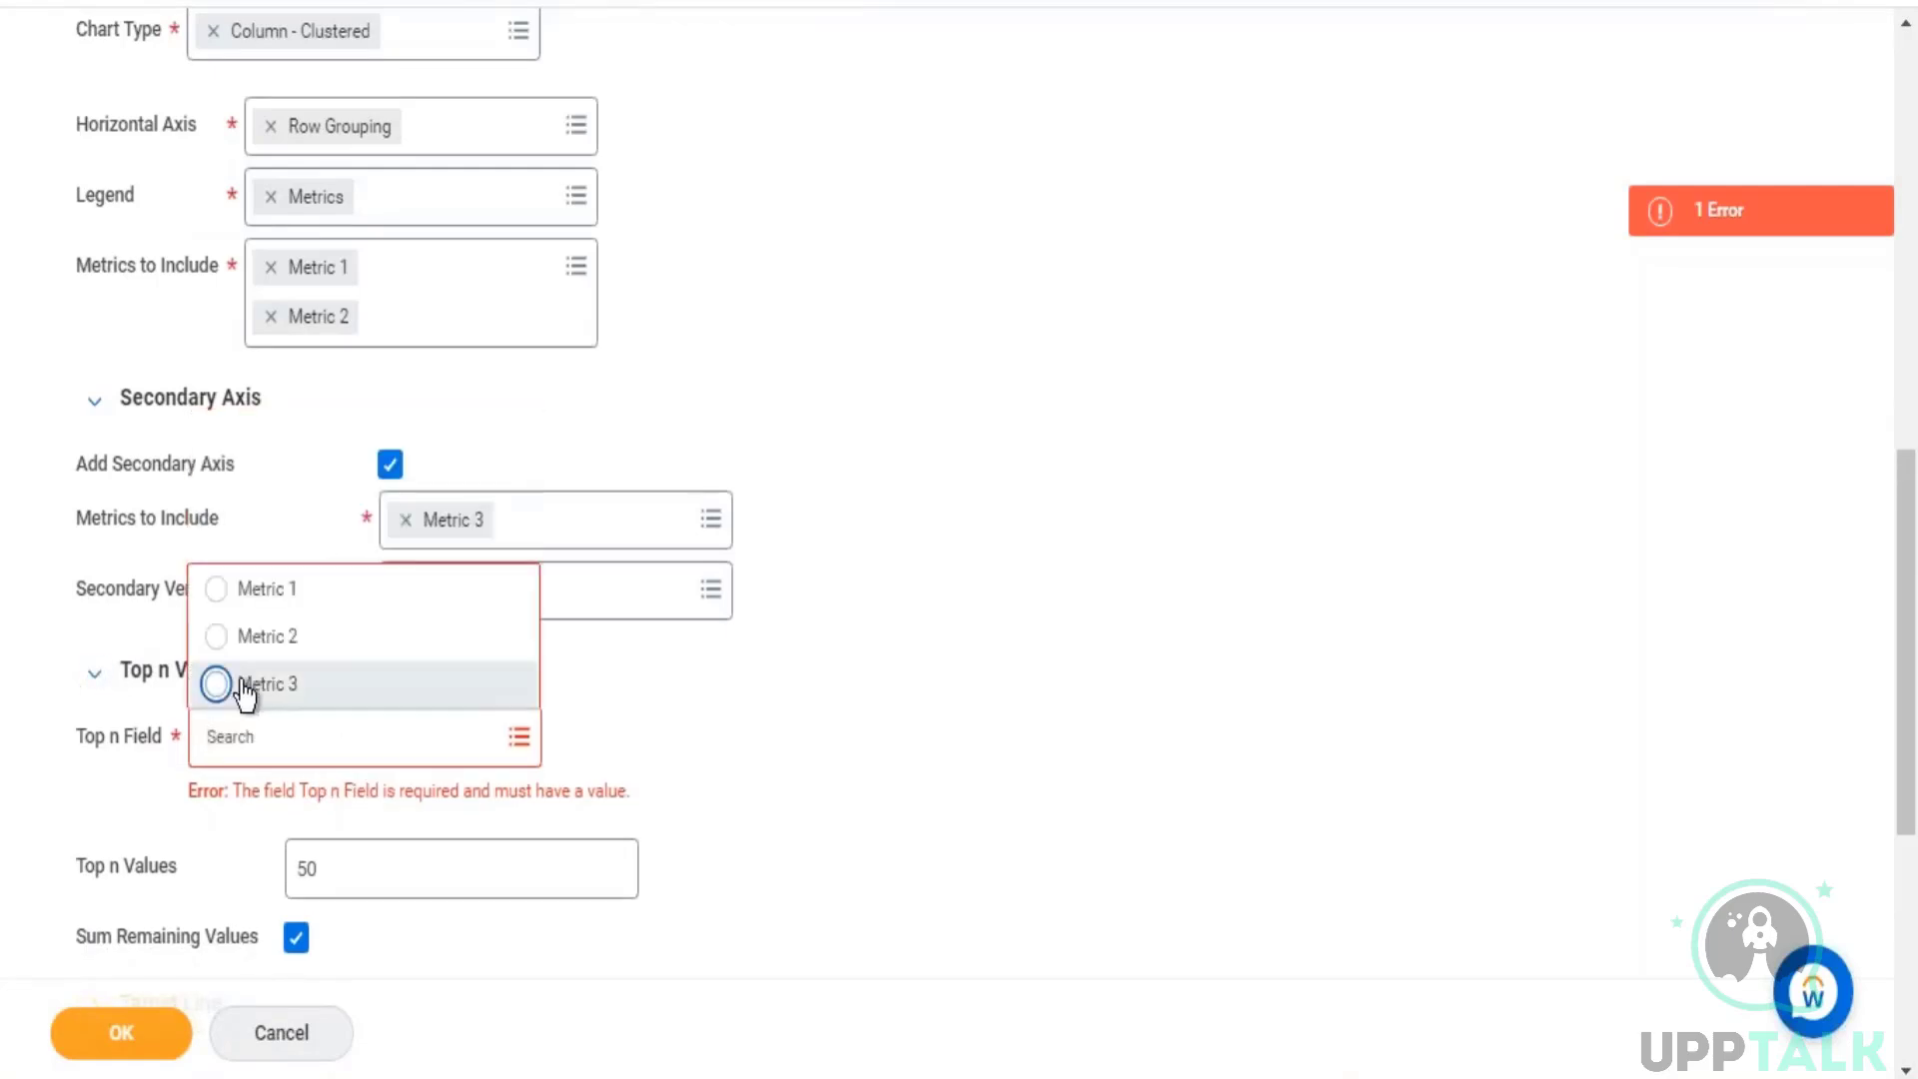
left_click(228, 681)
left_click(115, 1033)
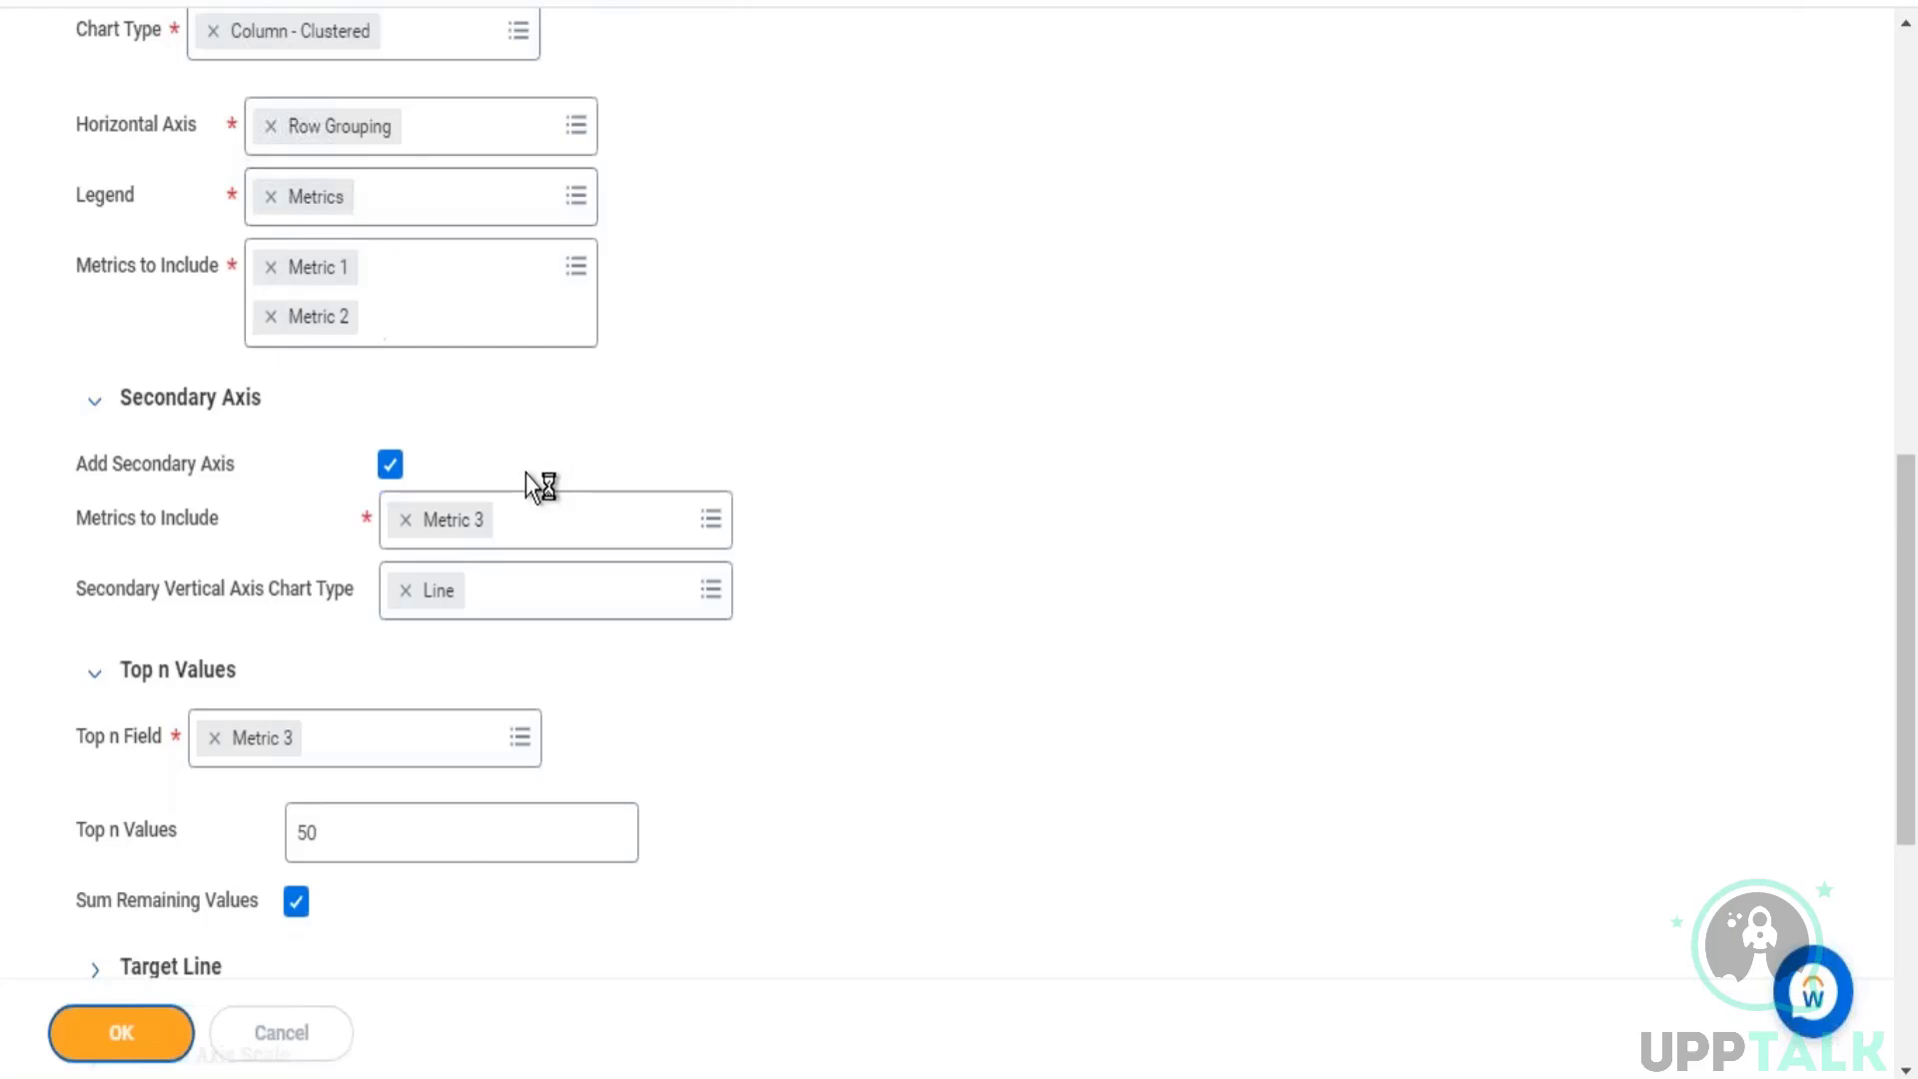
Step: Run the report with a time series start date of 01/01/2019 and an end date of 03/31/2021
scroll(540, 486, "down", 3)
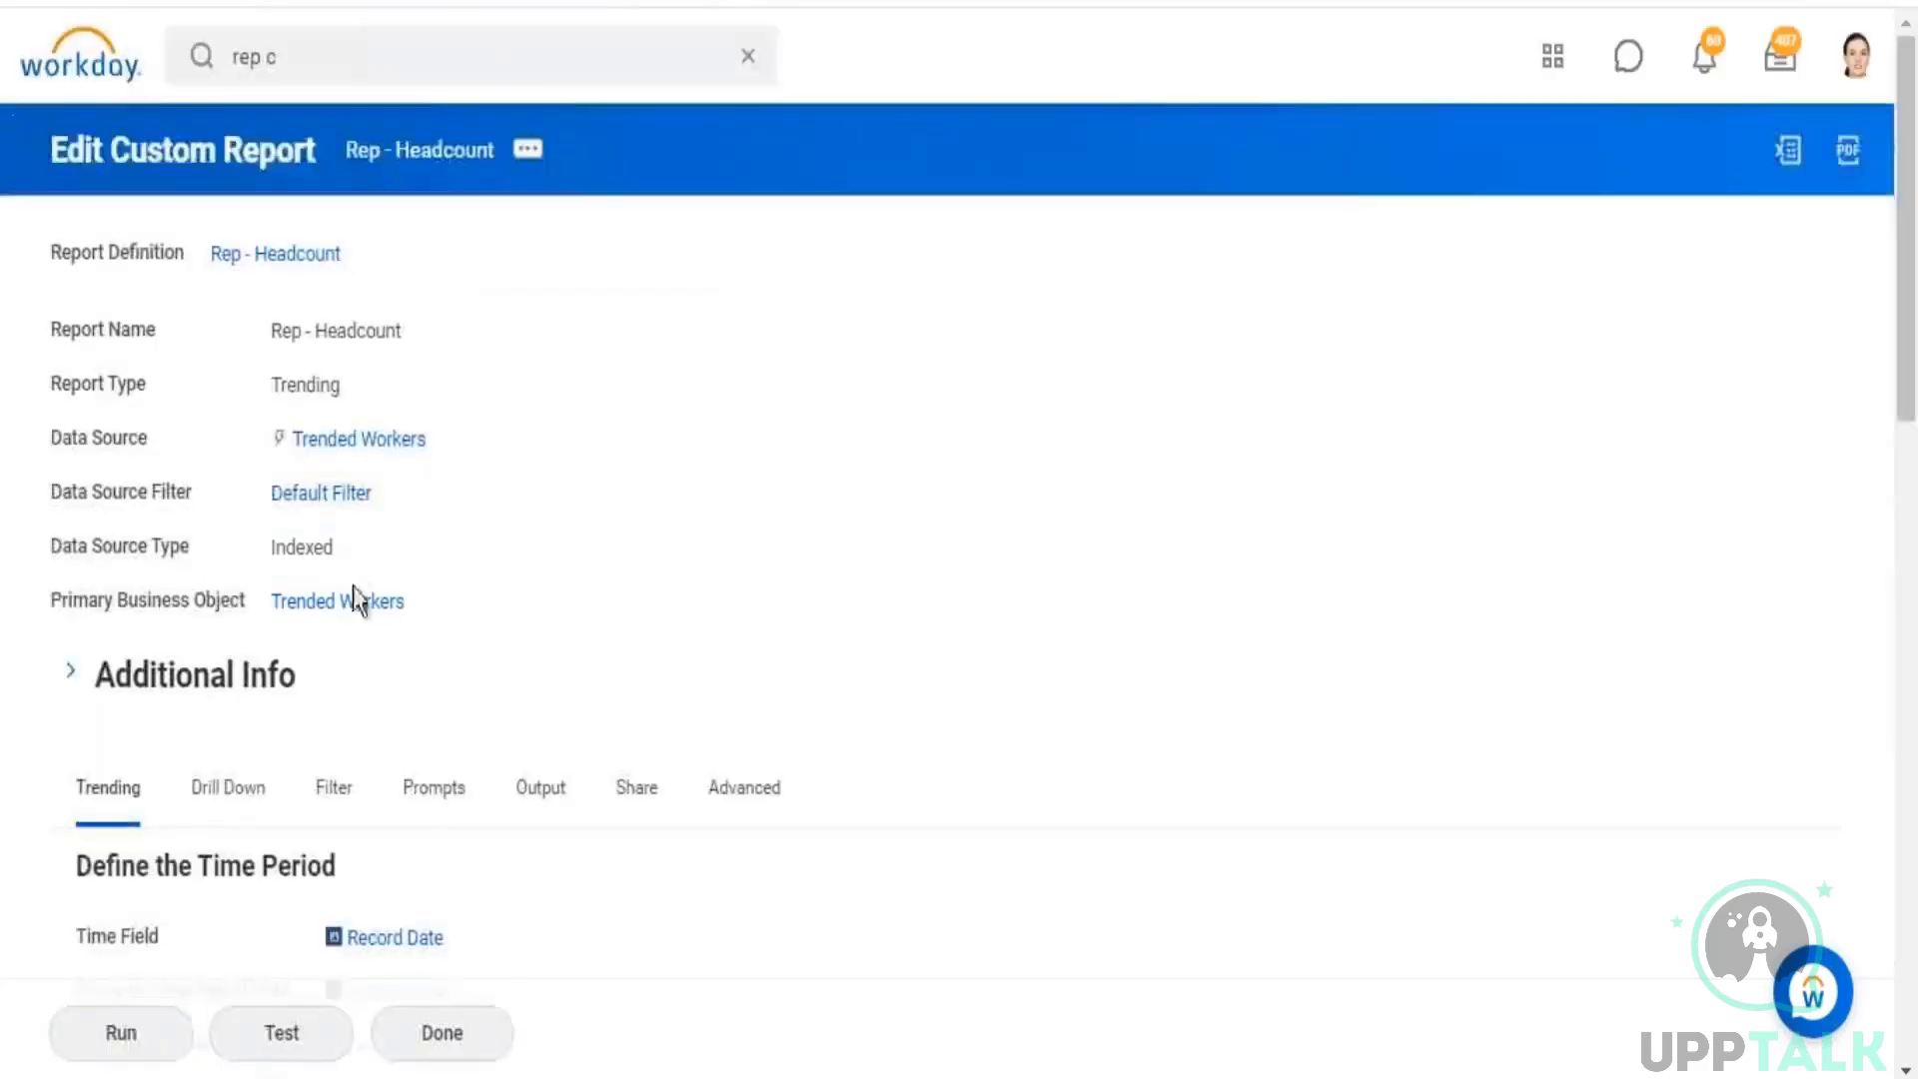
left_click(121, 1032)
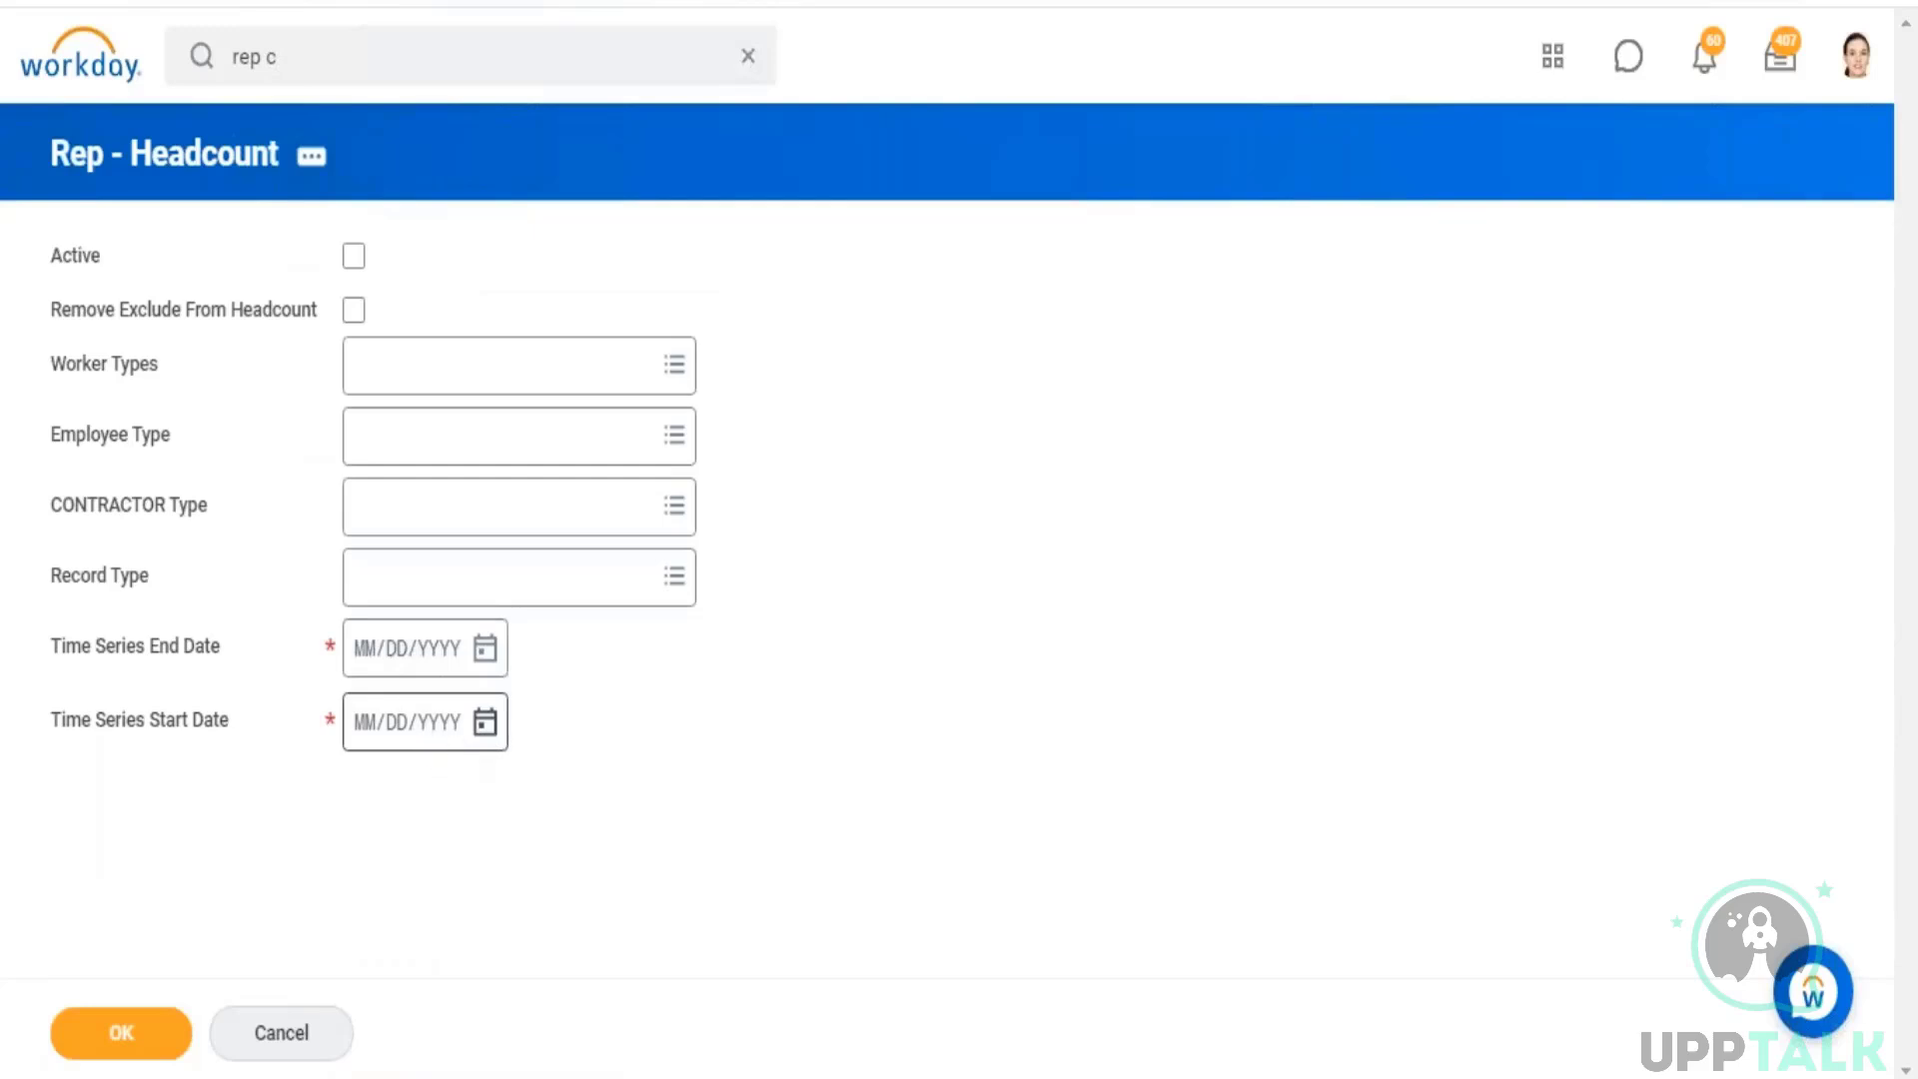
left_click(432, 729)
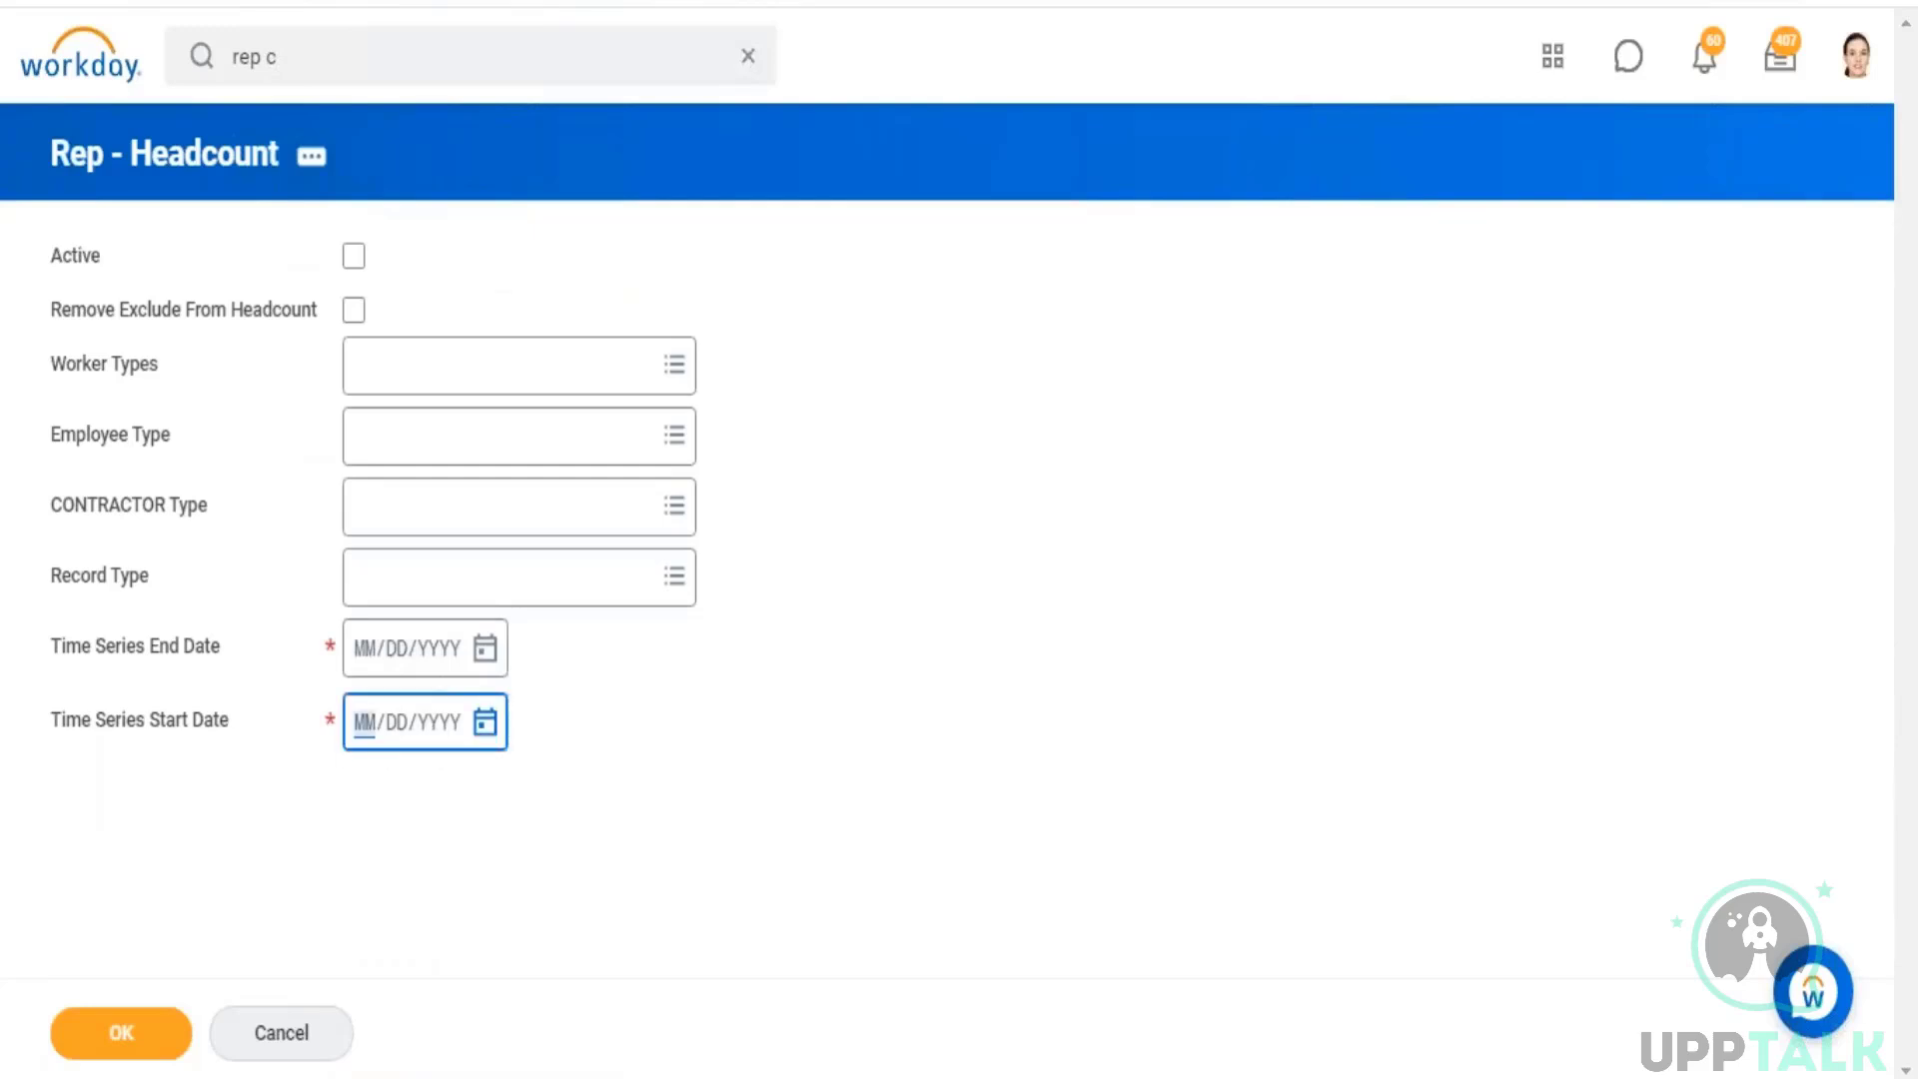
type("01012019")
left_click(486, 648)
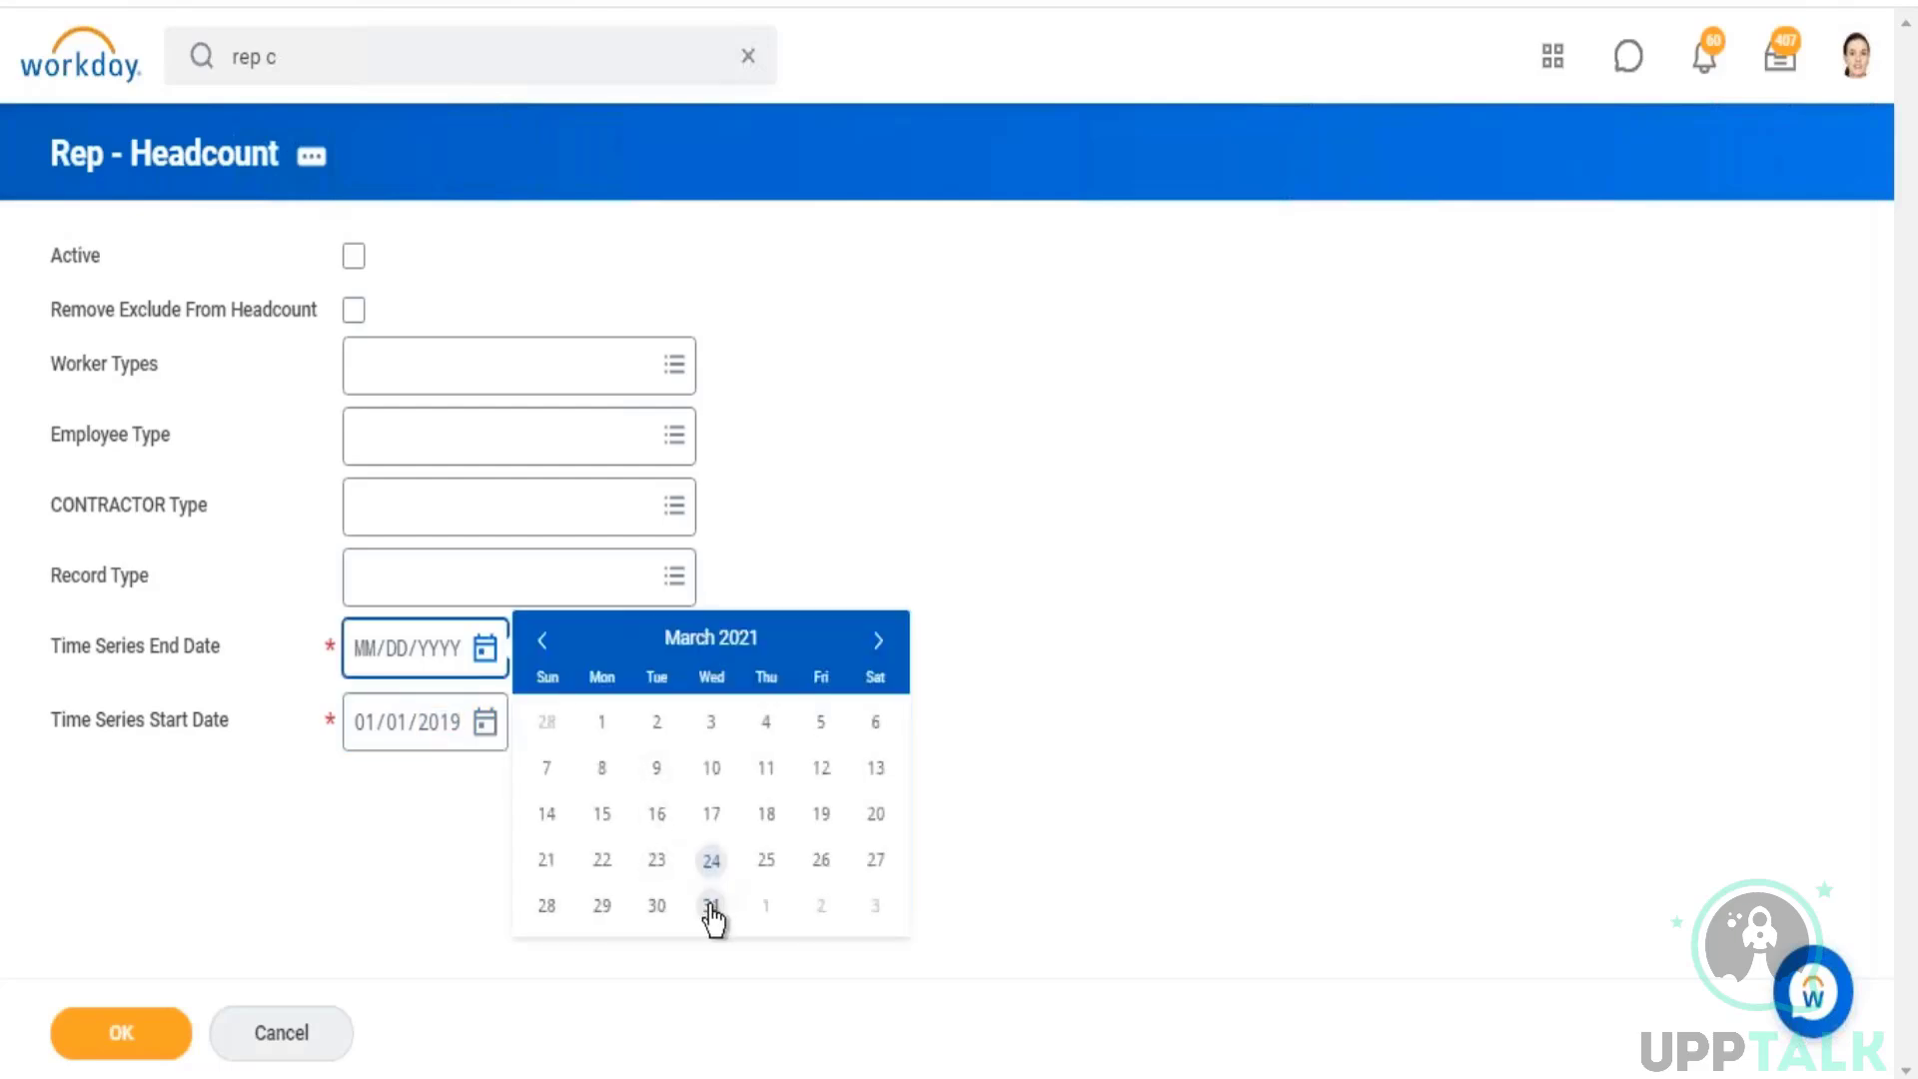
left_click(710, 906)
left_click(155, 1041)
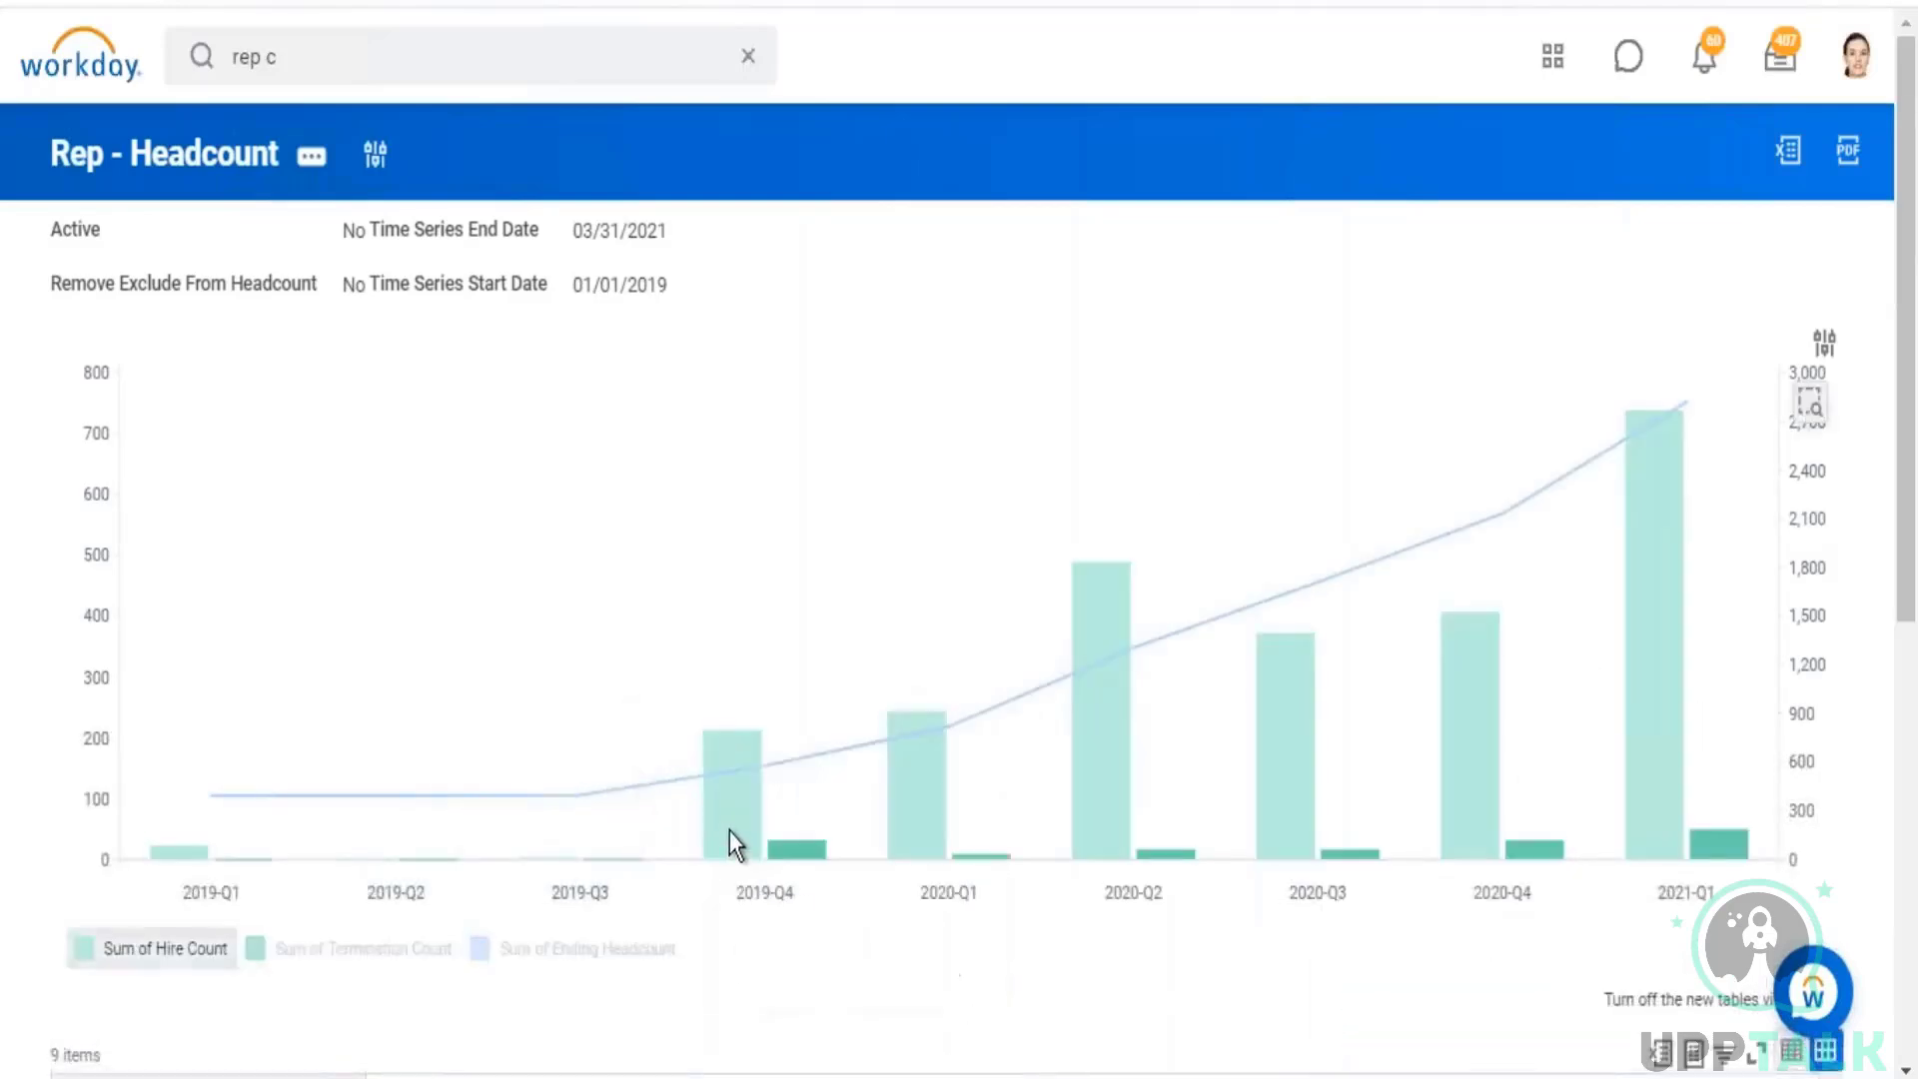
Step: Examine the quarterly hire, termination and ending headcount figures in the report's chart and table
mouse_move(729, 829)
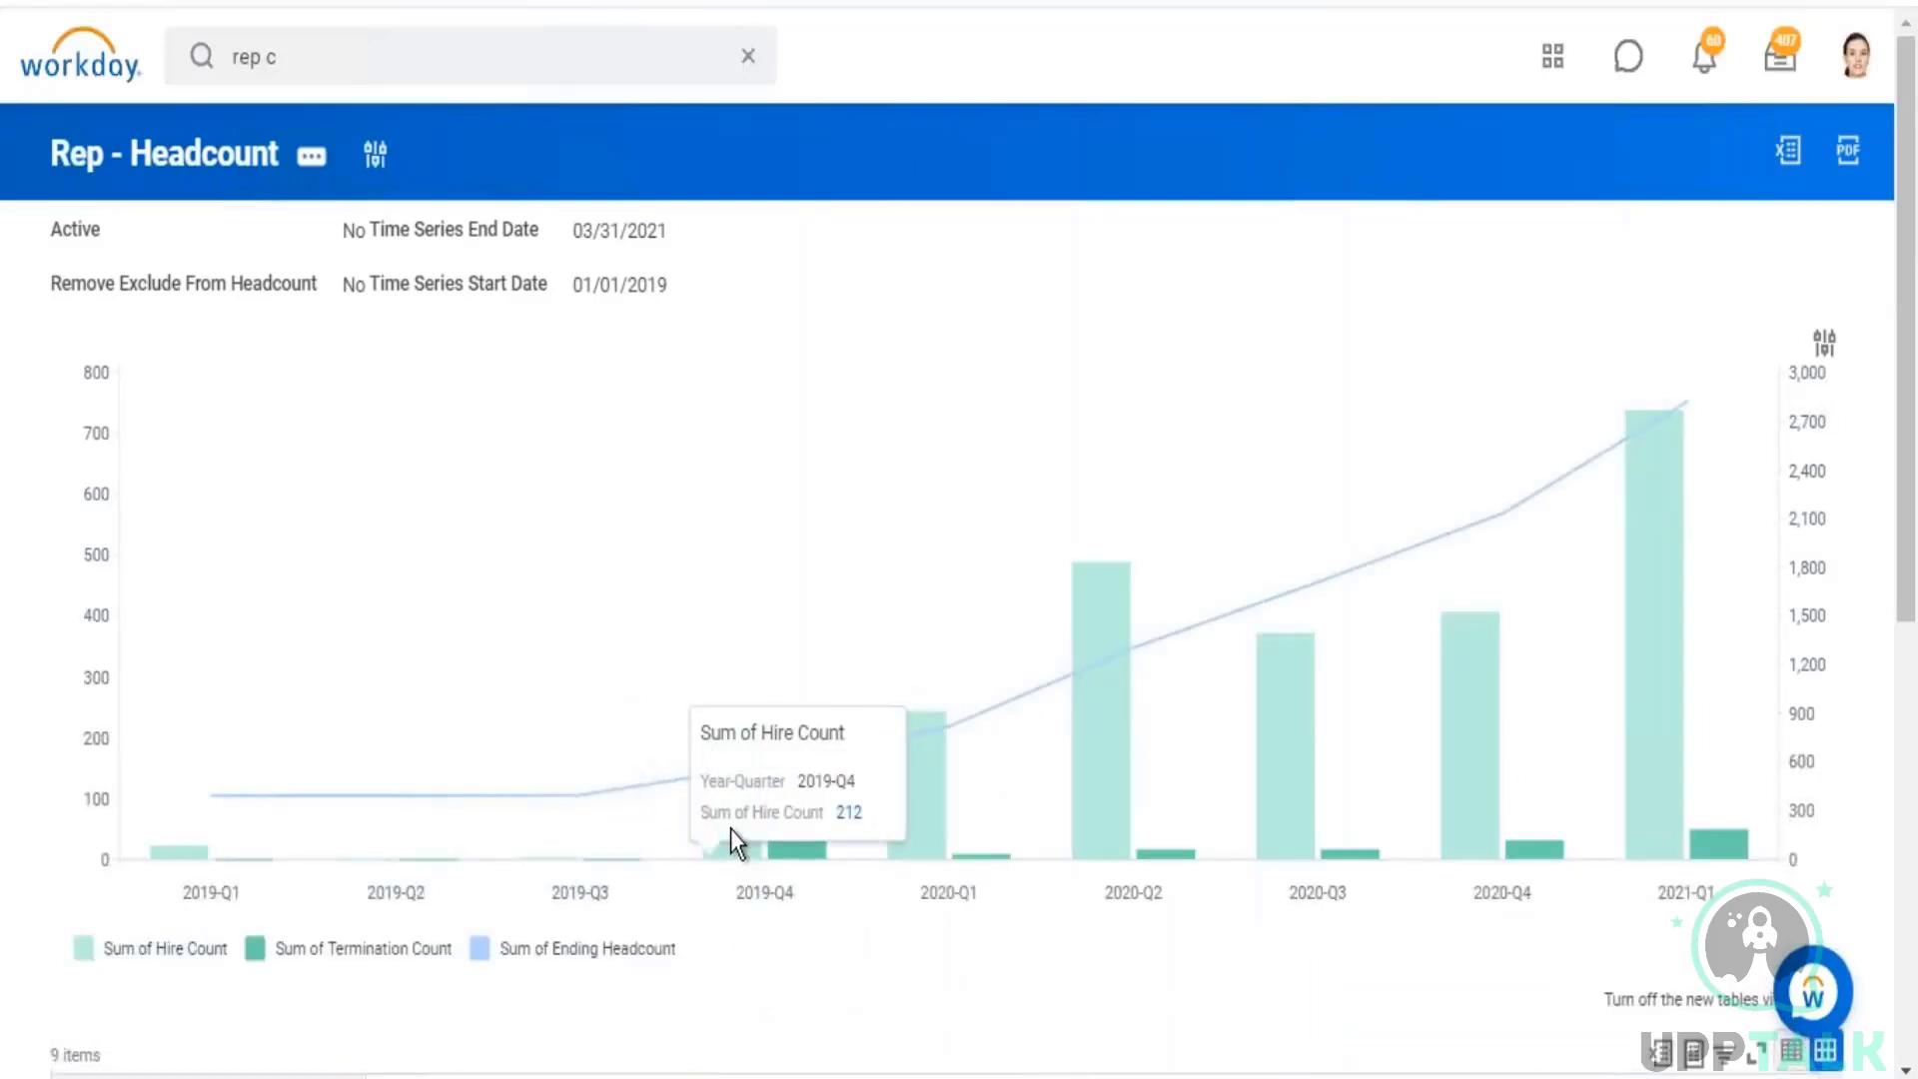
mouse_move(801, 849)
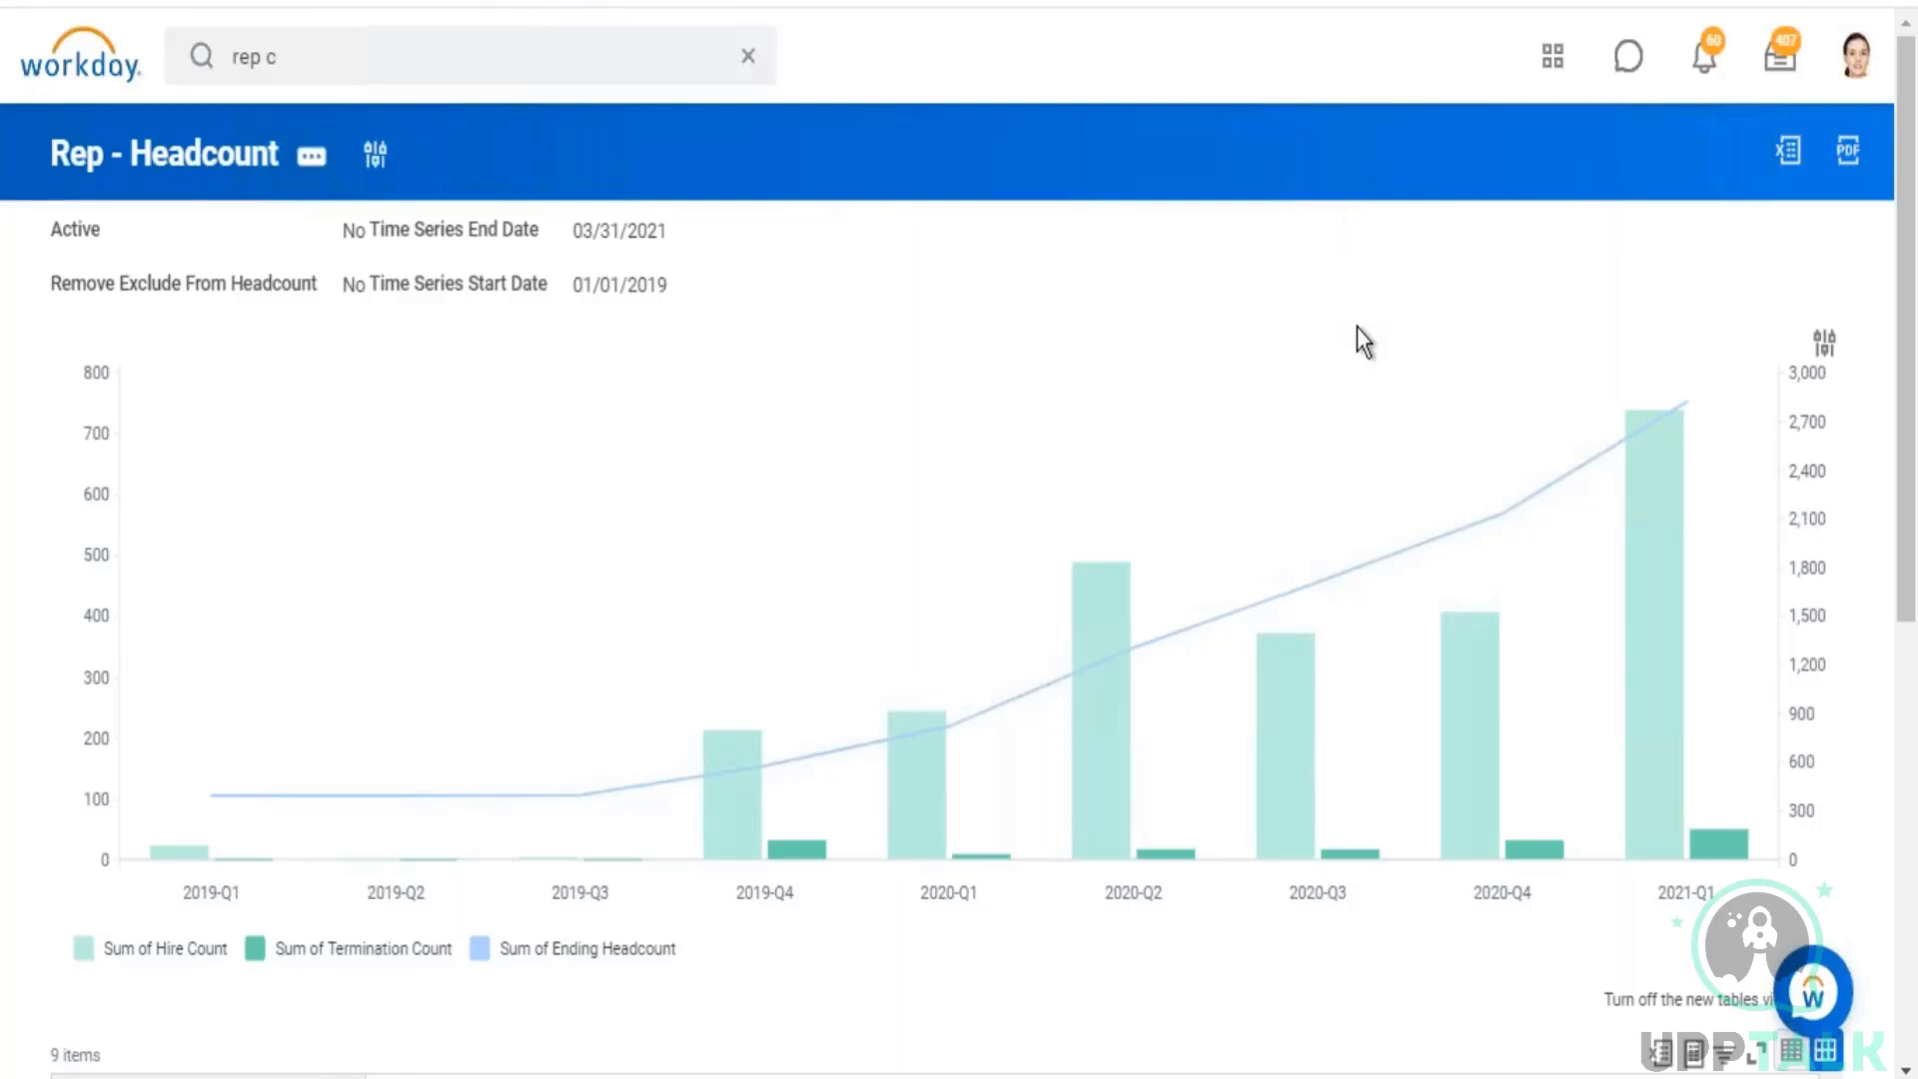
scroll(1283, 402, "down", 3)
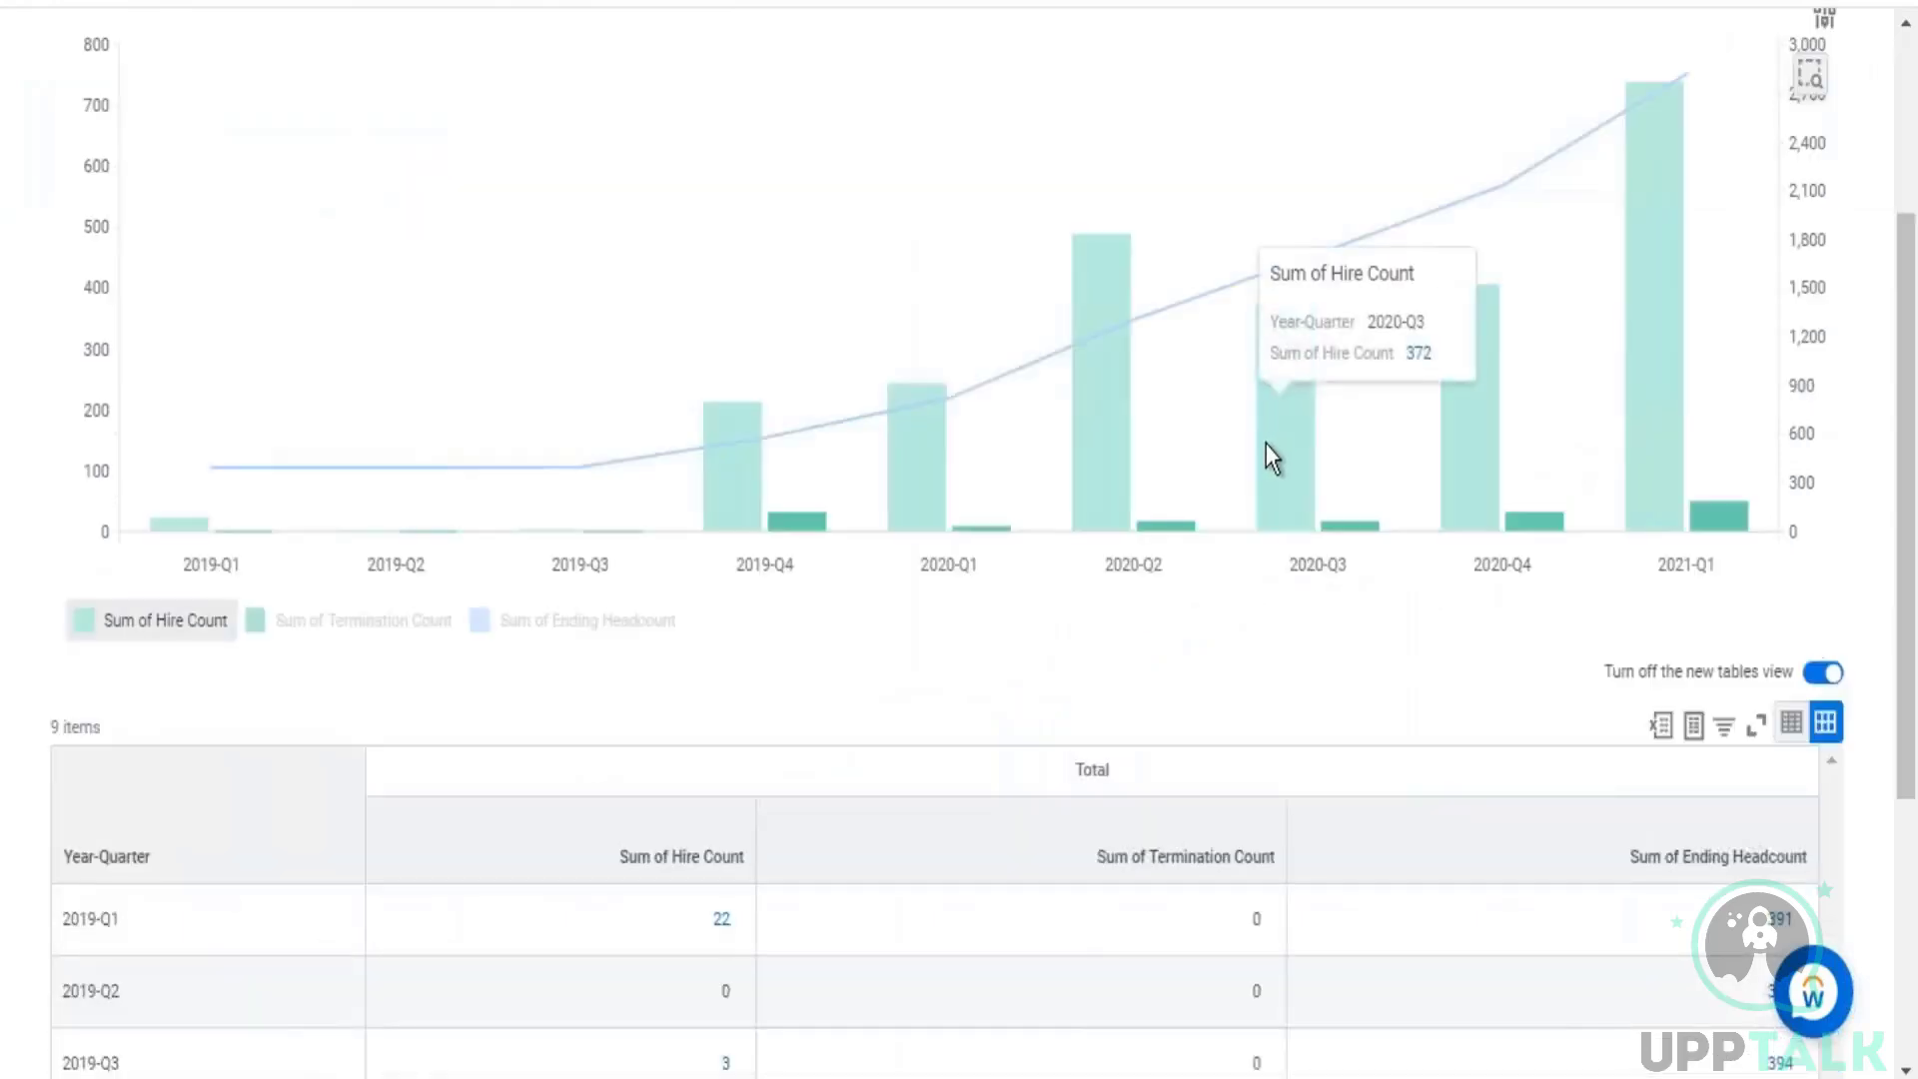
scroll(1009, 561, "up", 3)
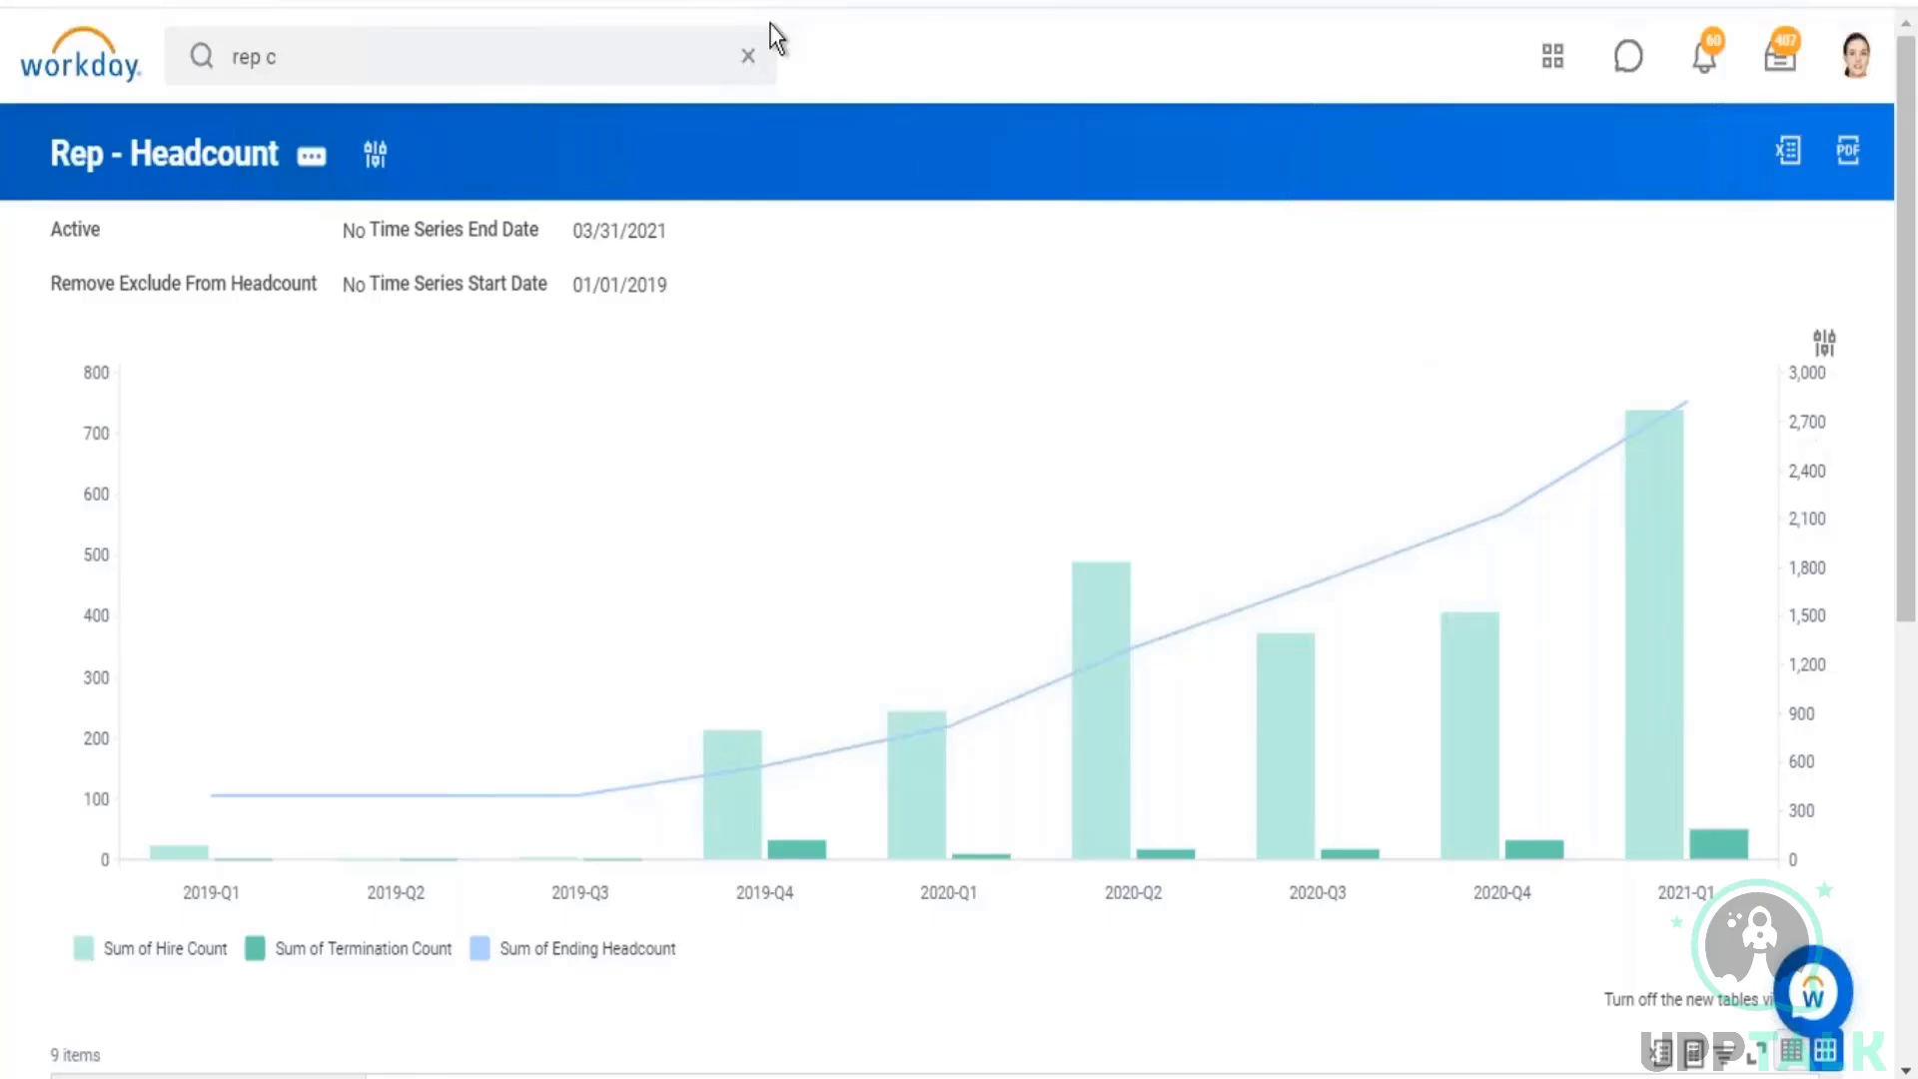
Step: Add a Count row as the first summarized field in the Rep - Headcount report definition and save it
left_click(318, 160)
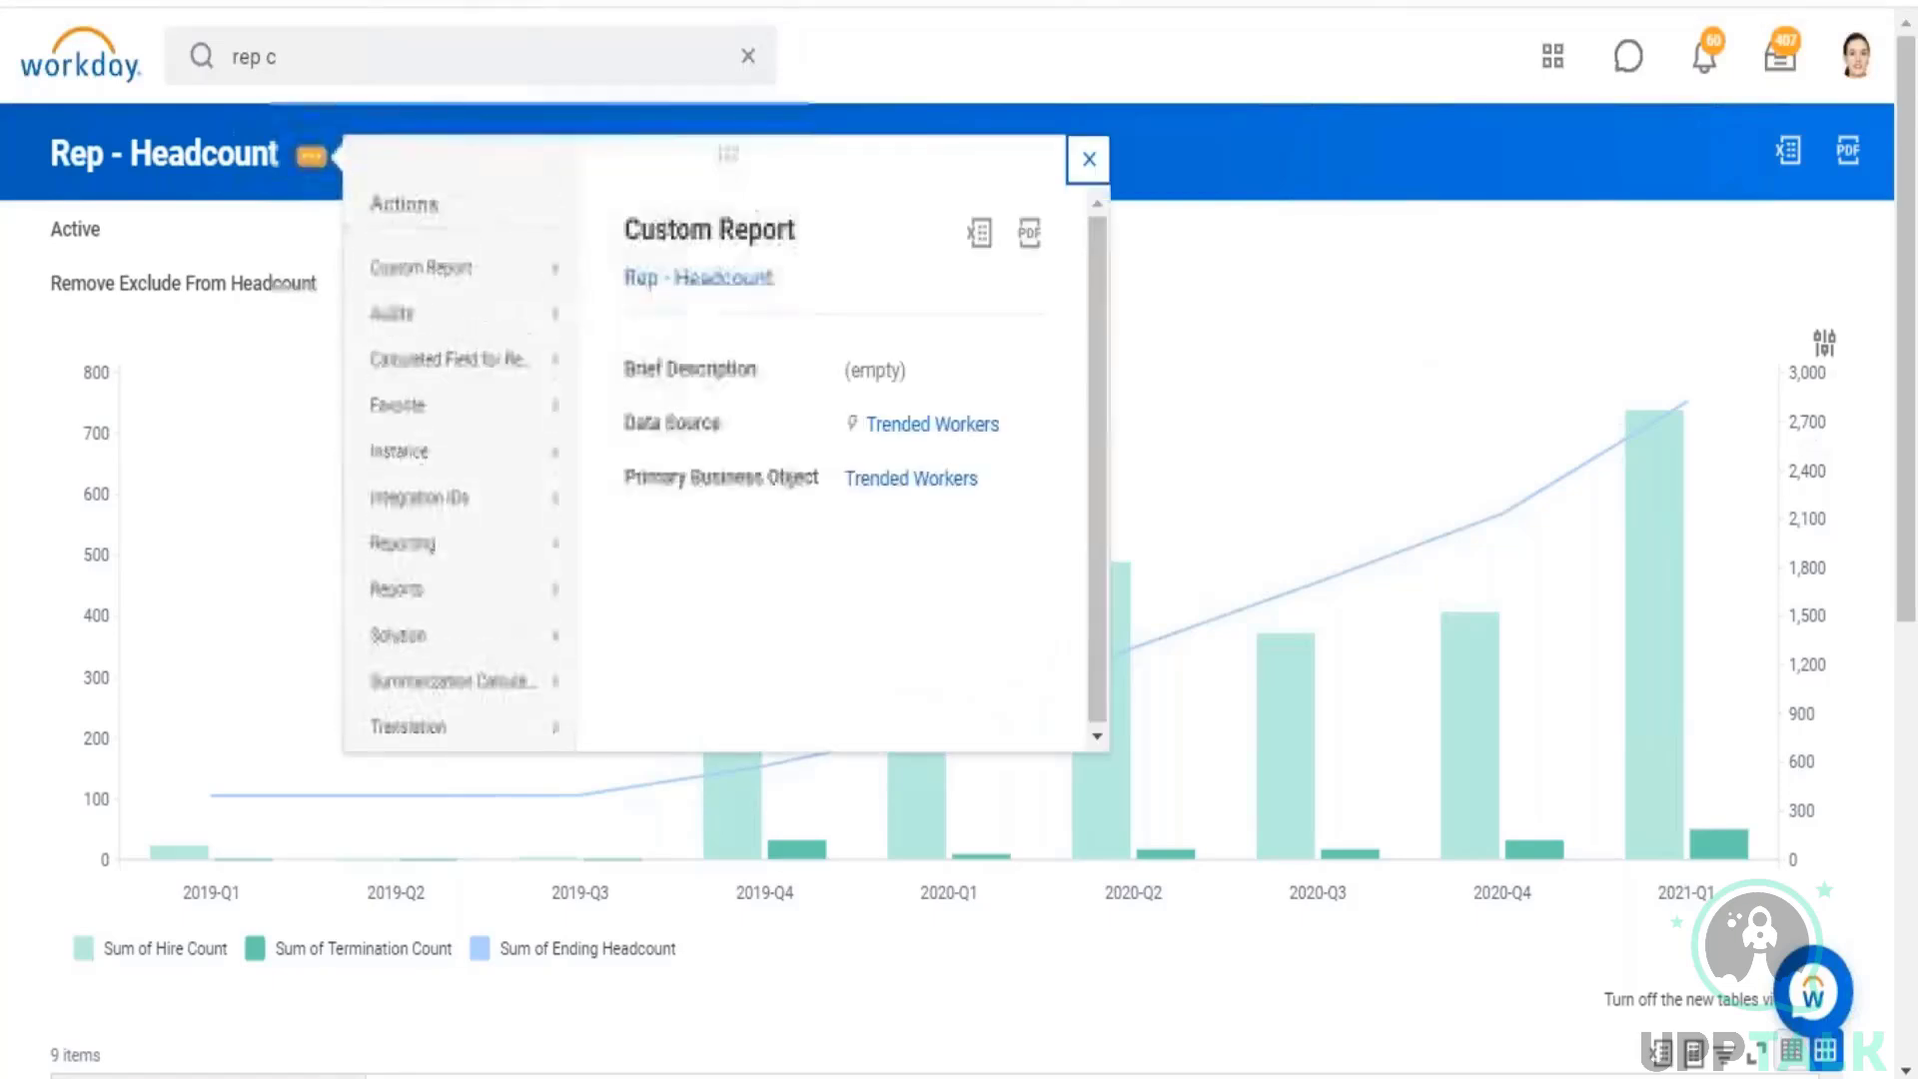
mouse_move(470, 288)
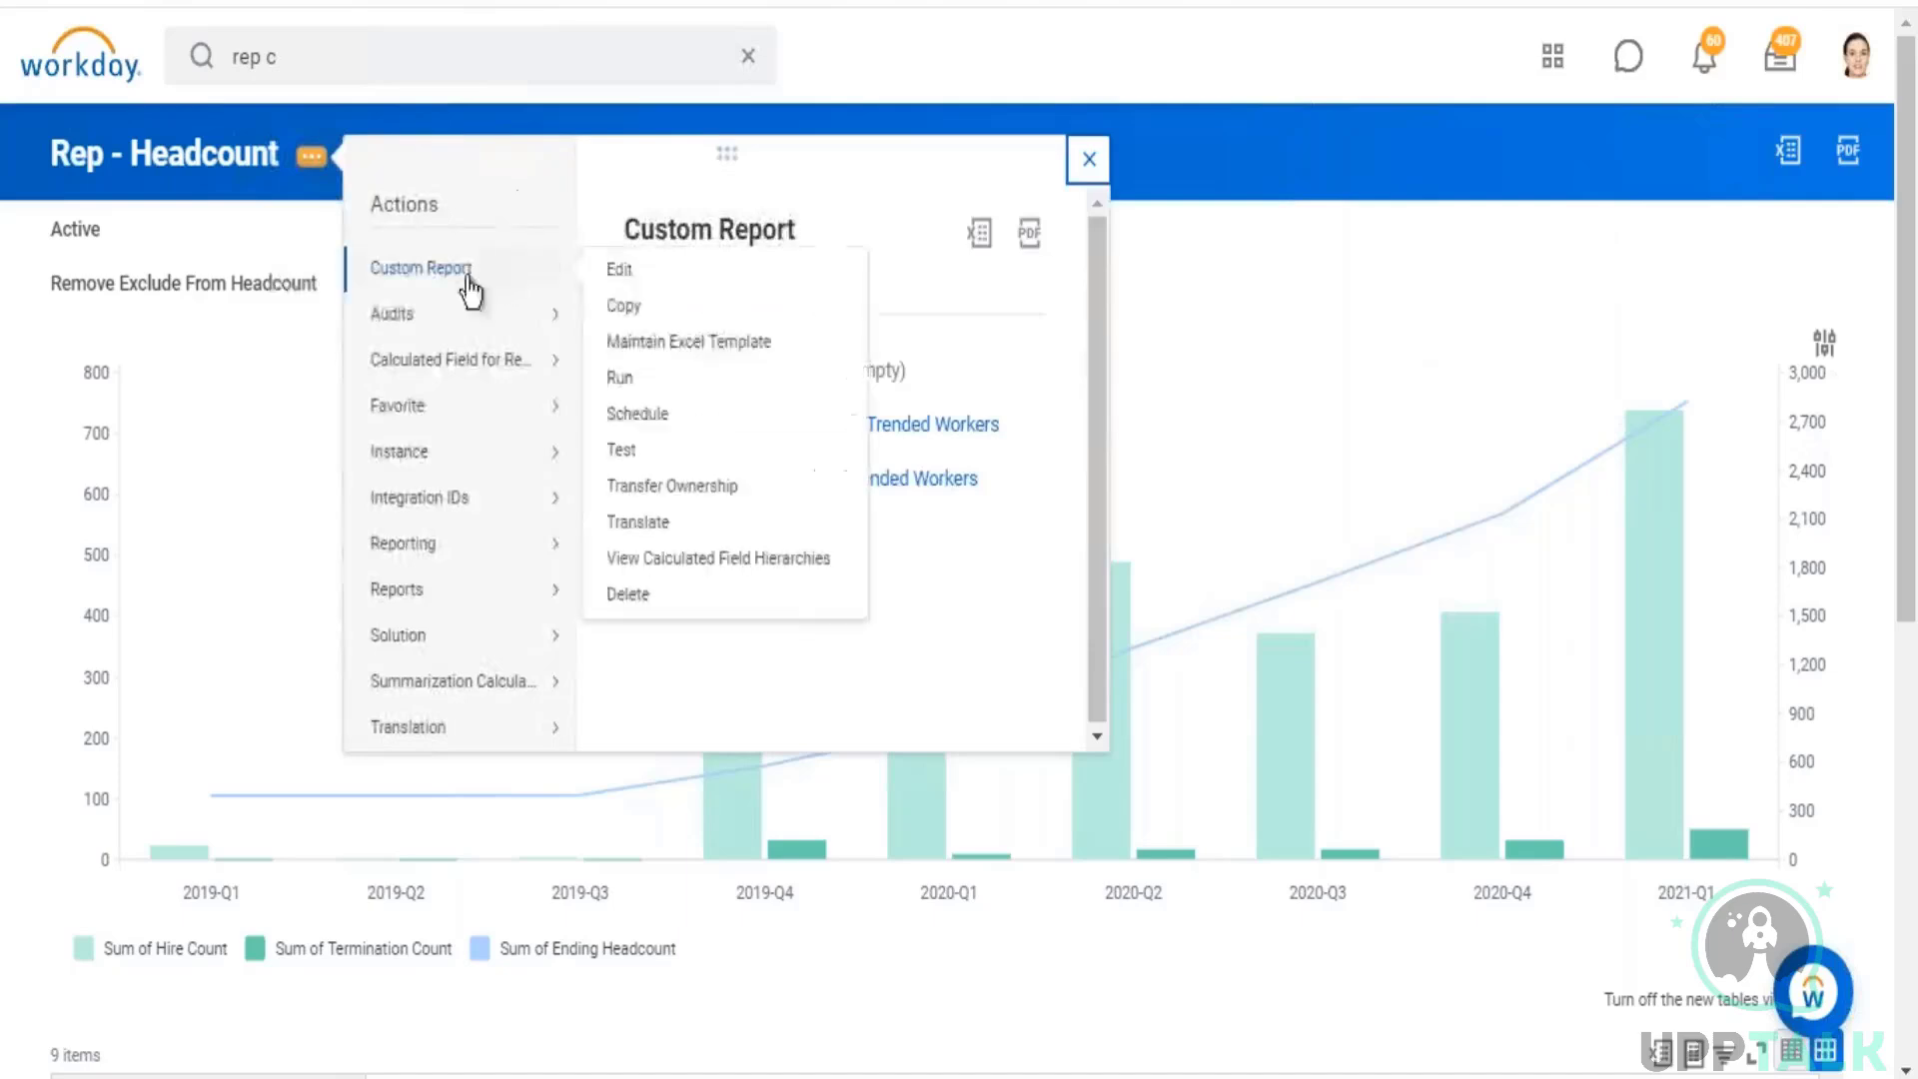
left_click(626, 278)
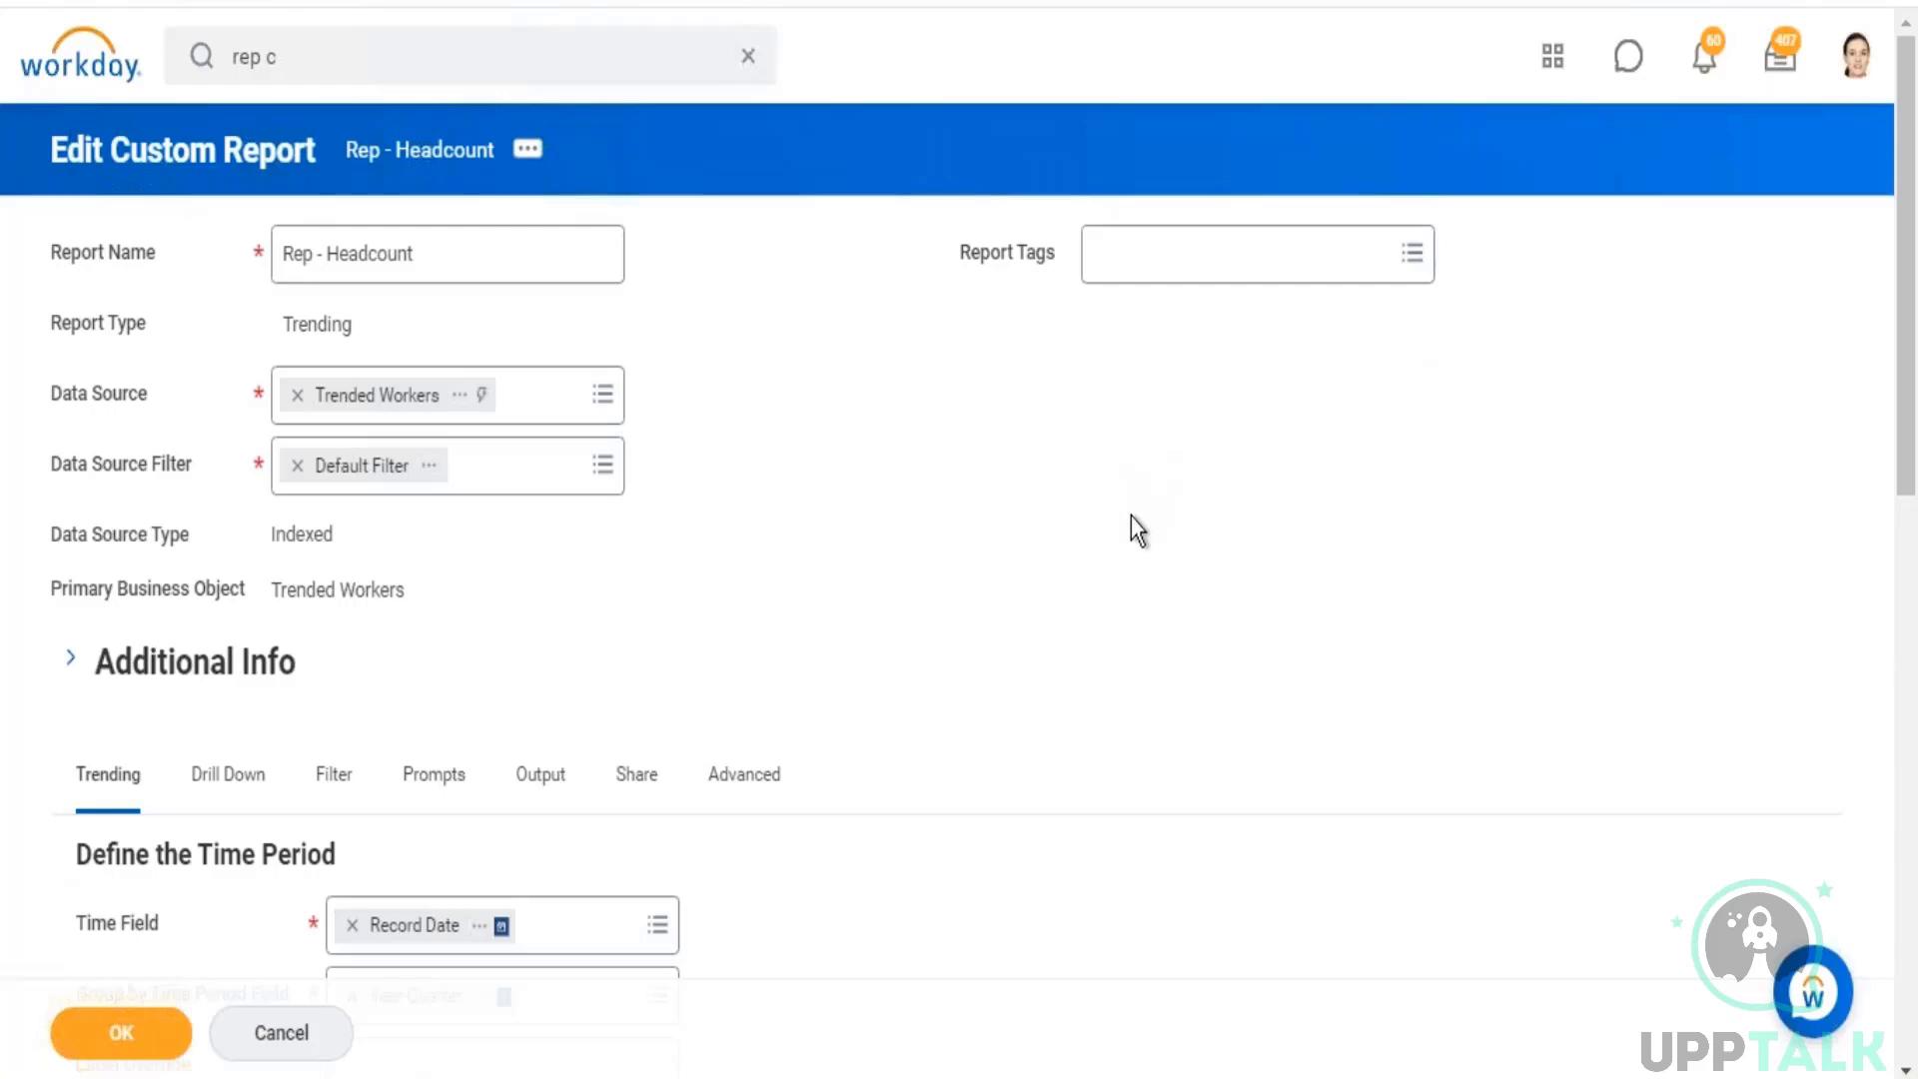
scroll(1169, 600, "down", 13)
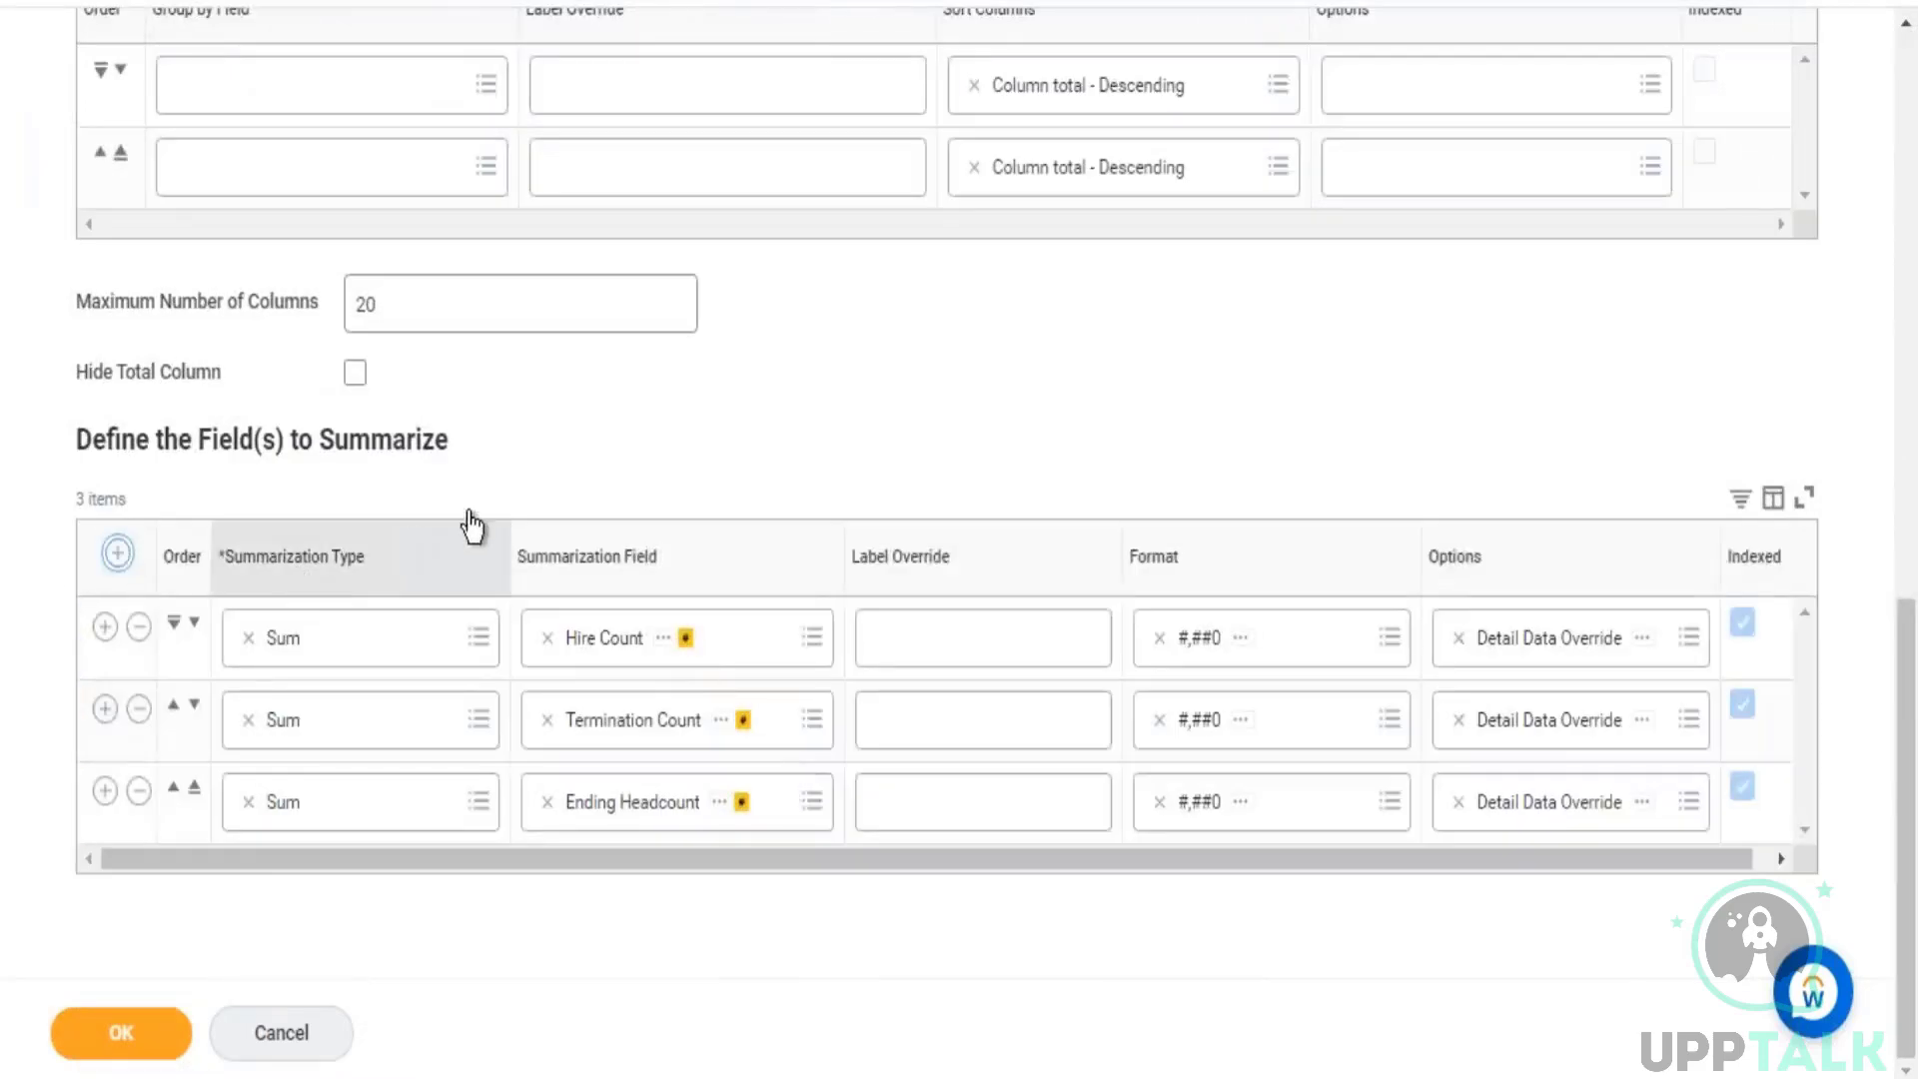
left_click(118, 552)
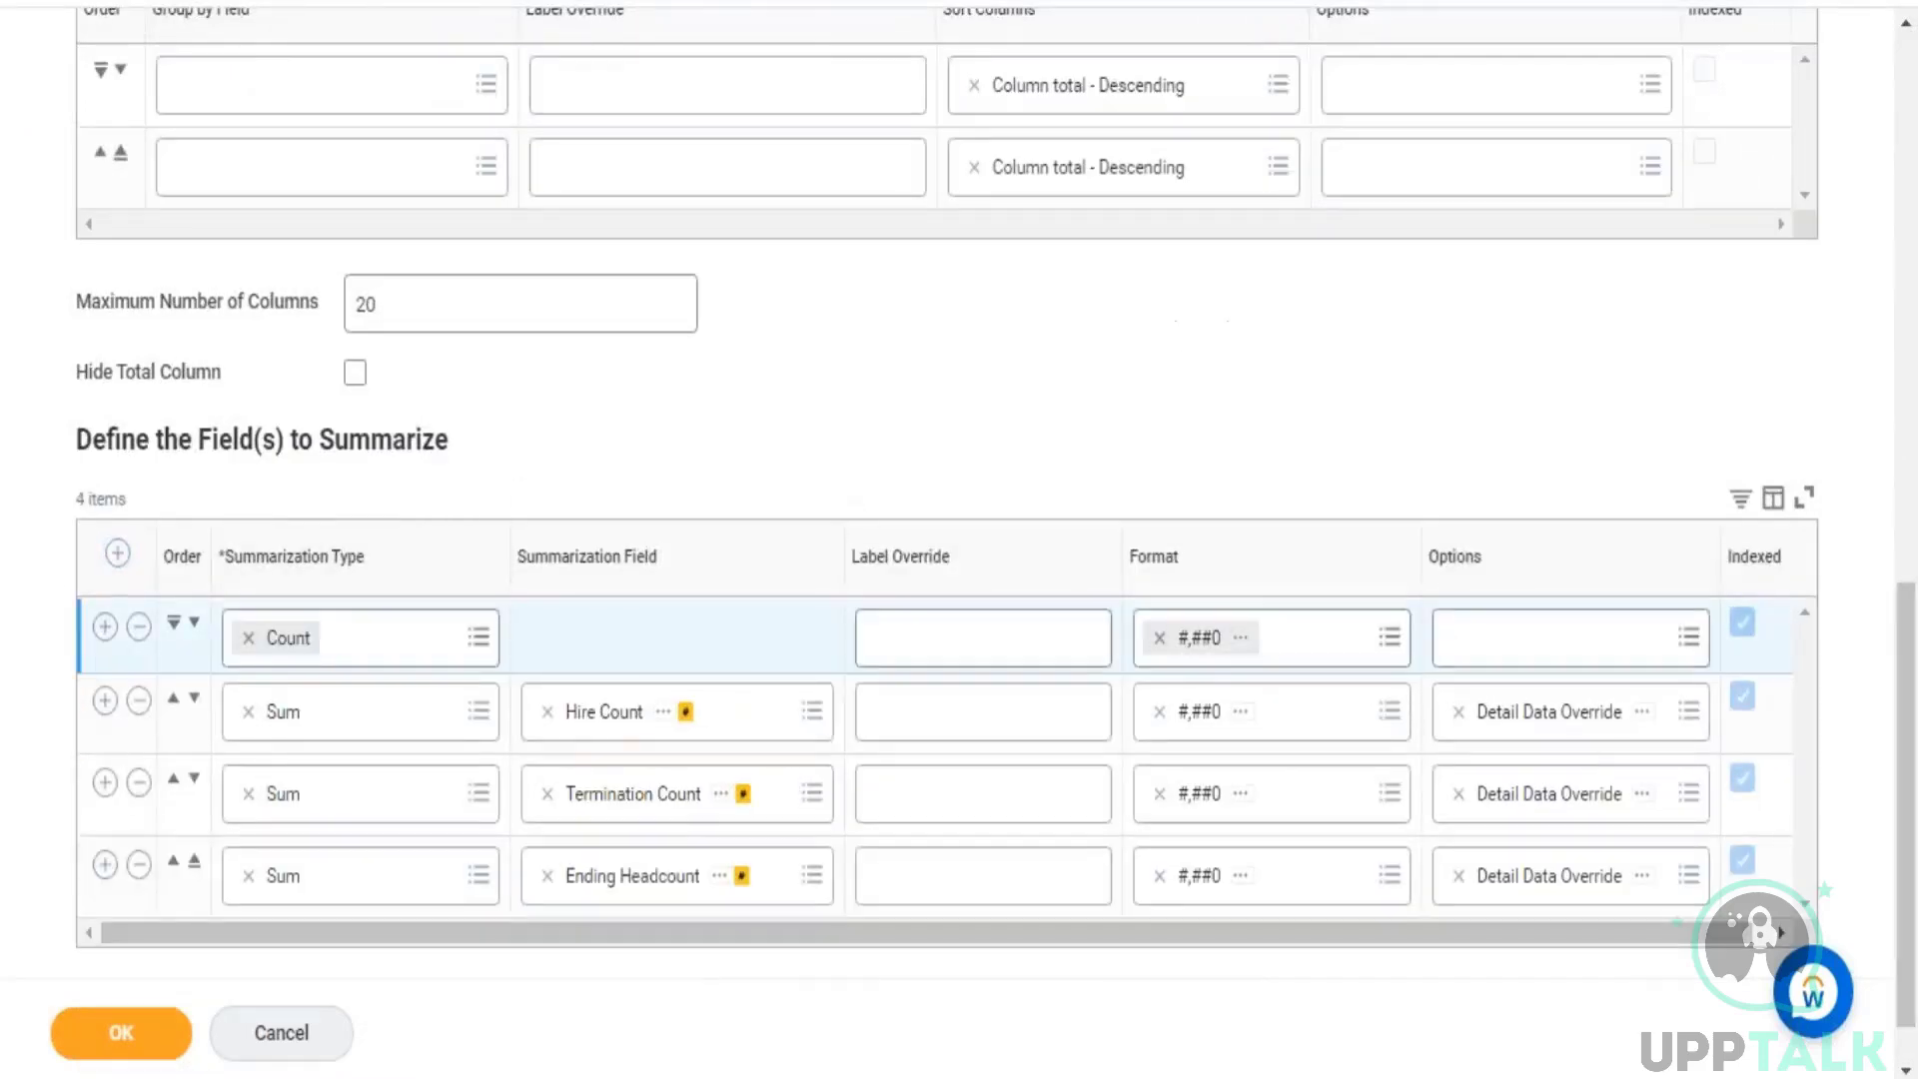
left_click(121, 1039)
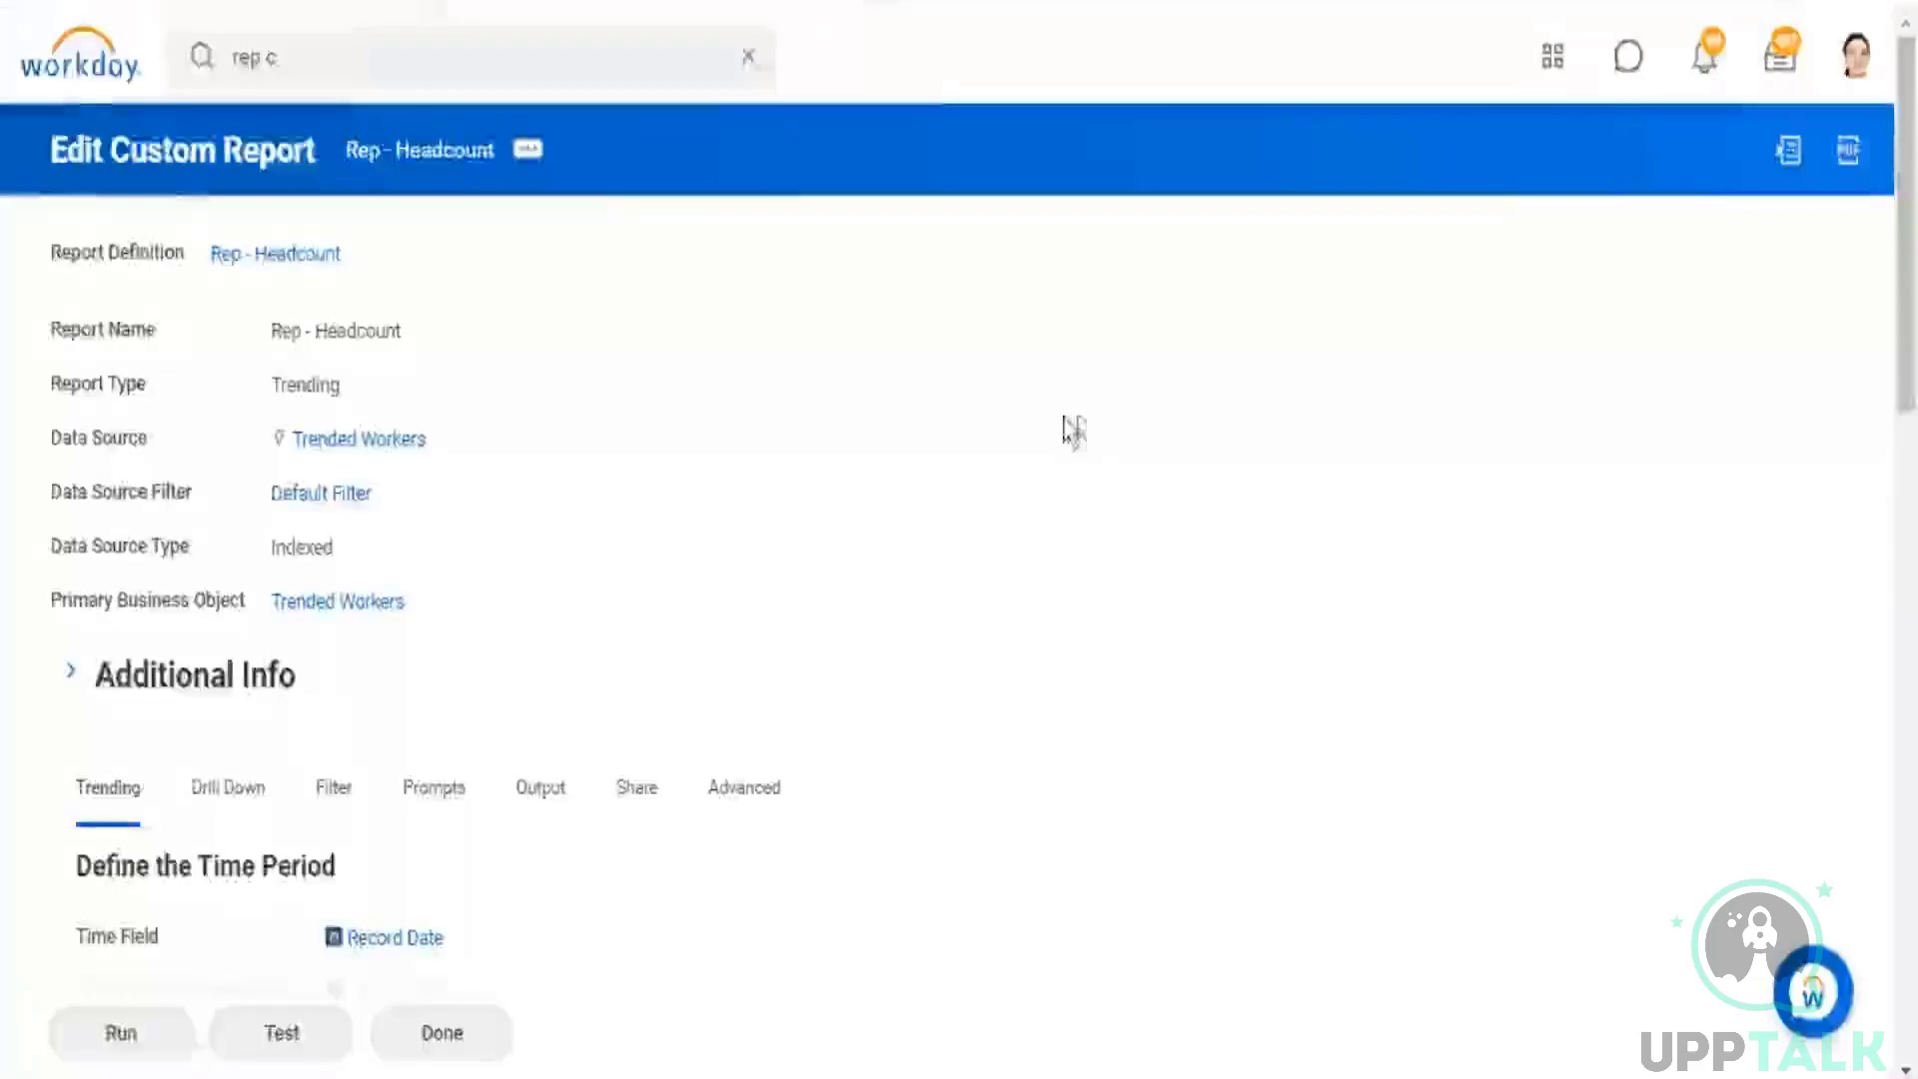
Step: Run the report with a time series start date of 01/01/2019 and an end date of 03/24/2021, and view the results table
left_click(158, 1044)
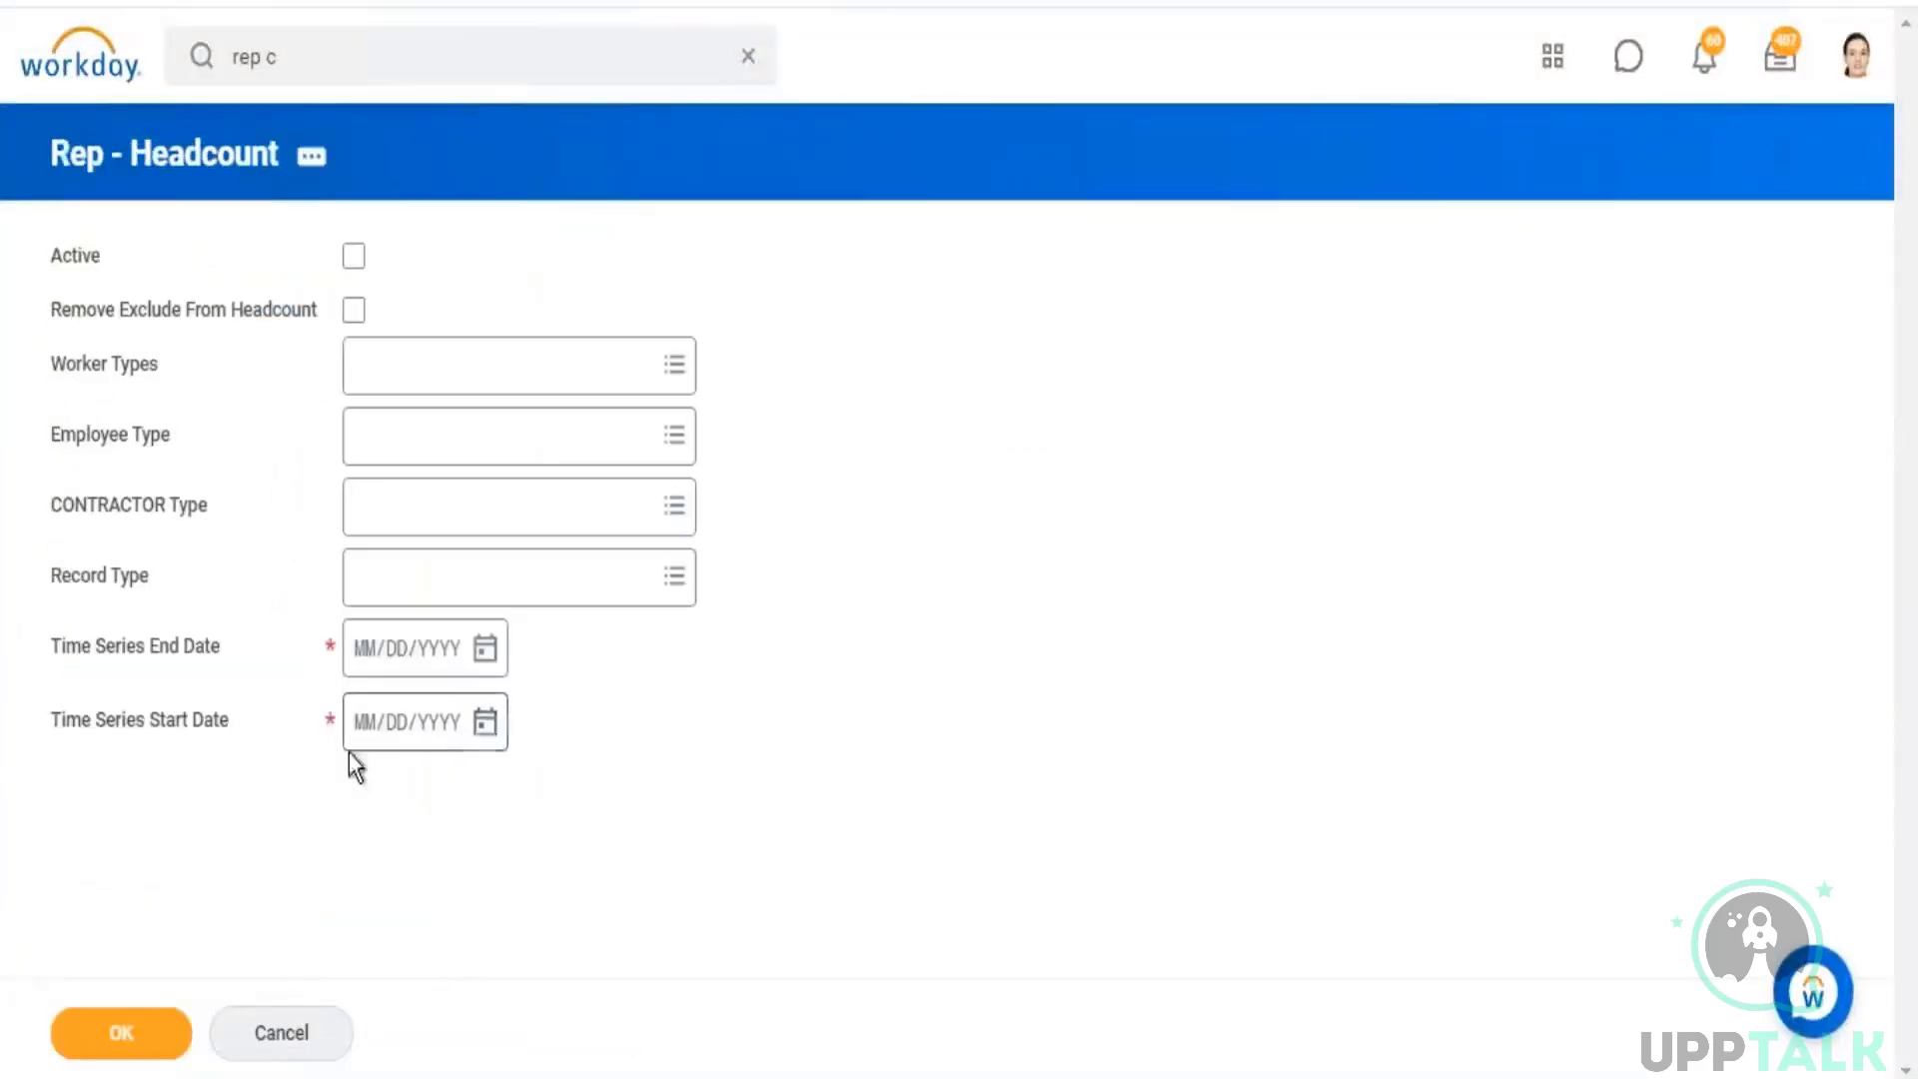
left_click(362, 737)
type("01012019")
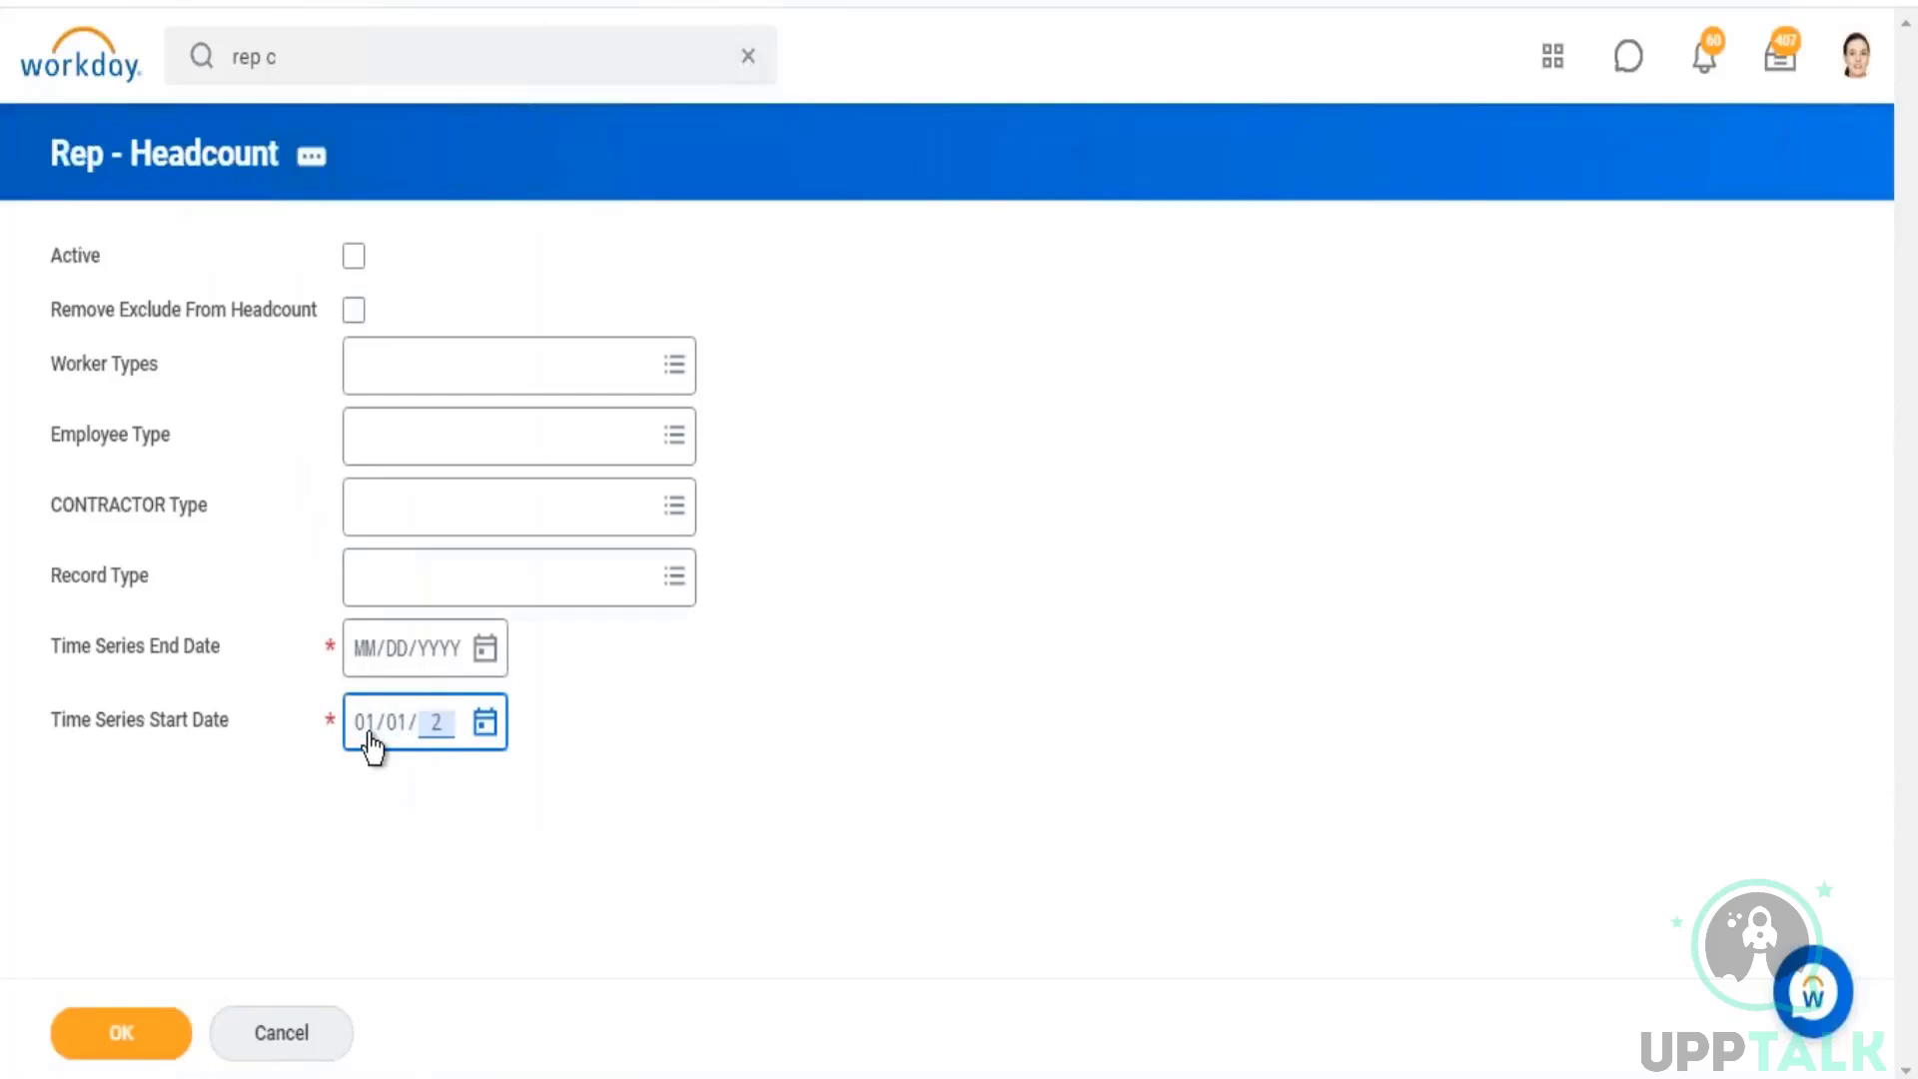
left_click(485, 647)
left_click(710, 866)
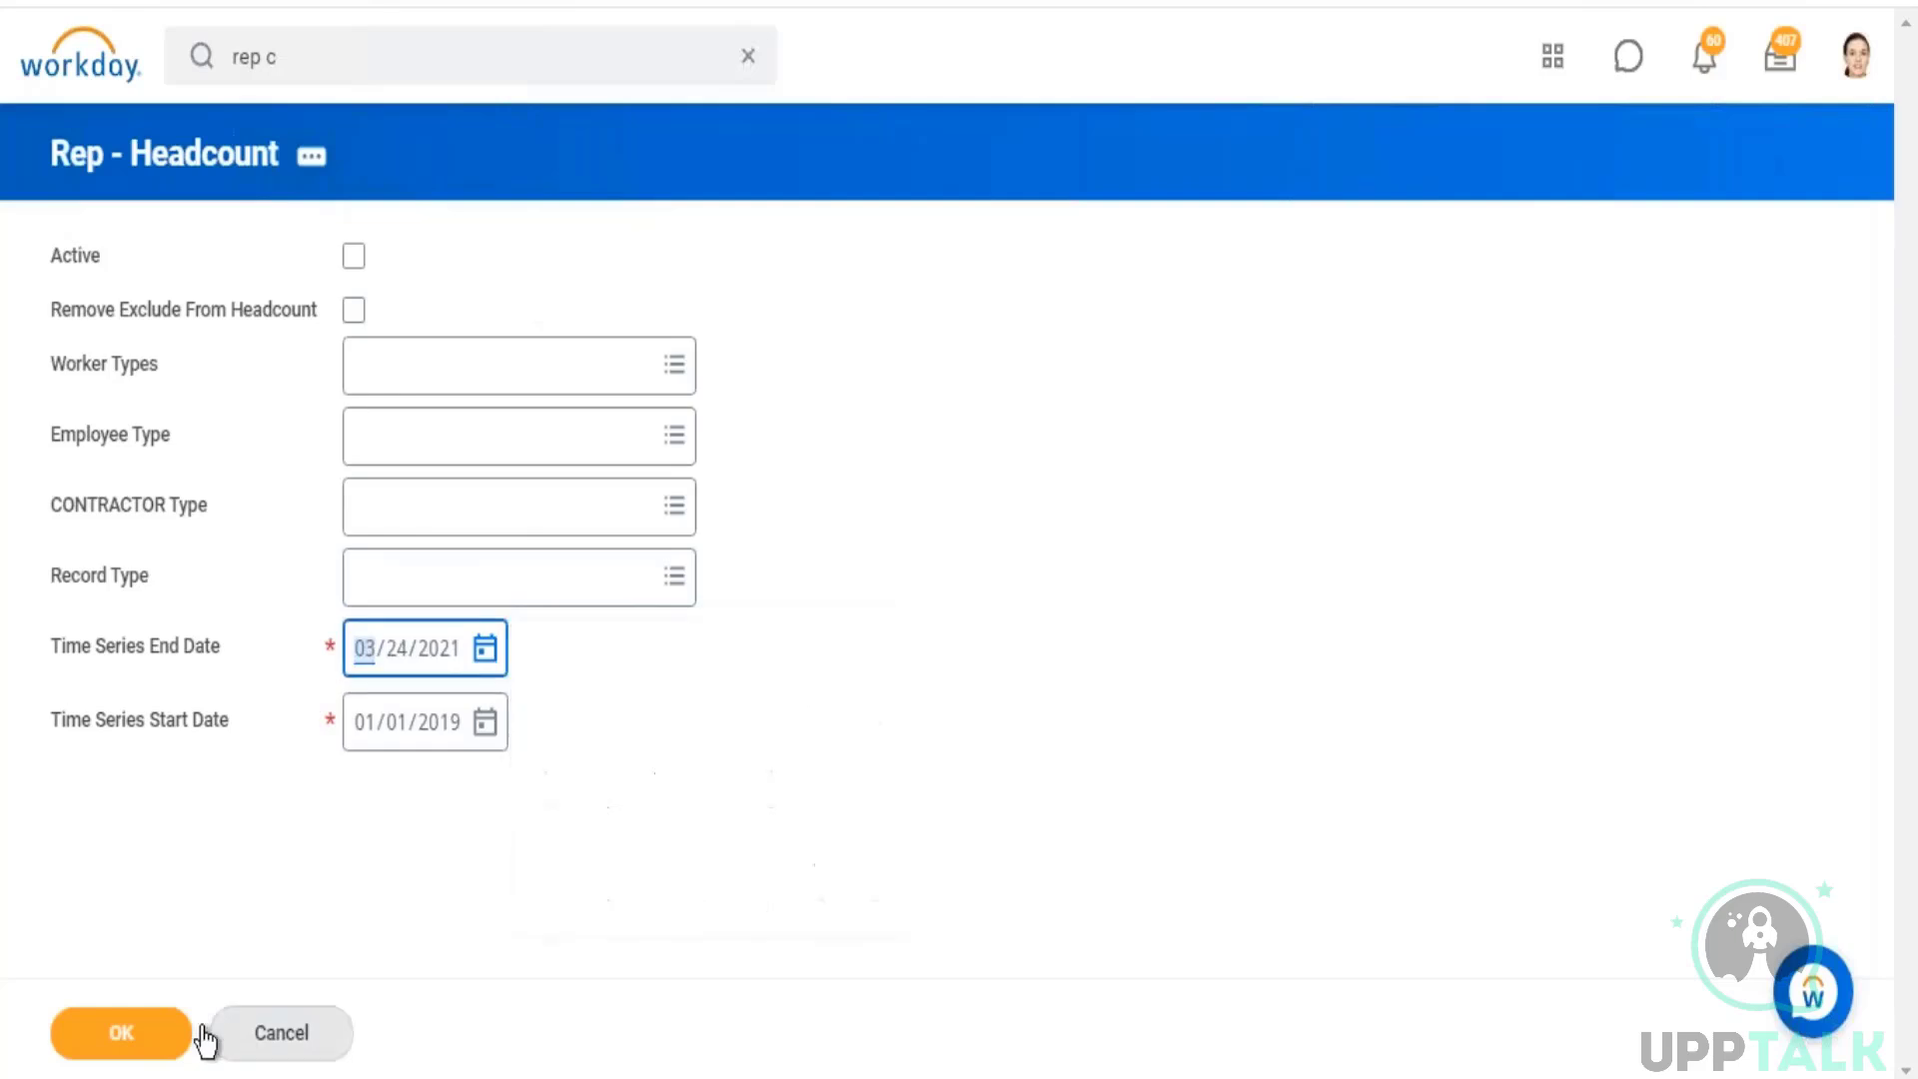
left_click(163, 1028)
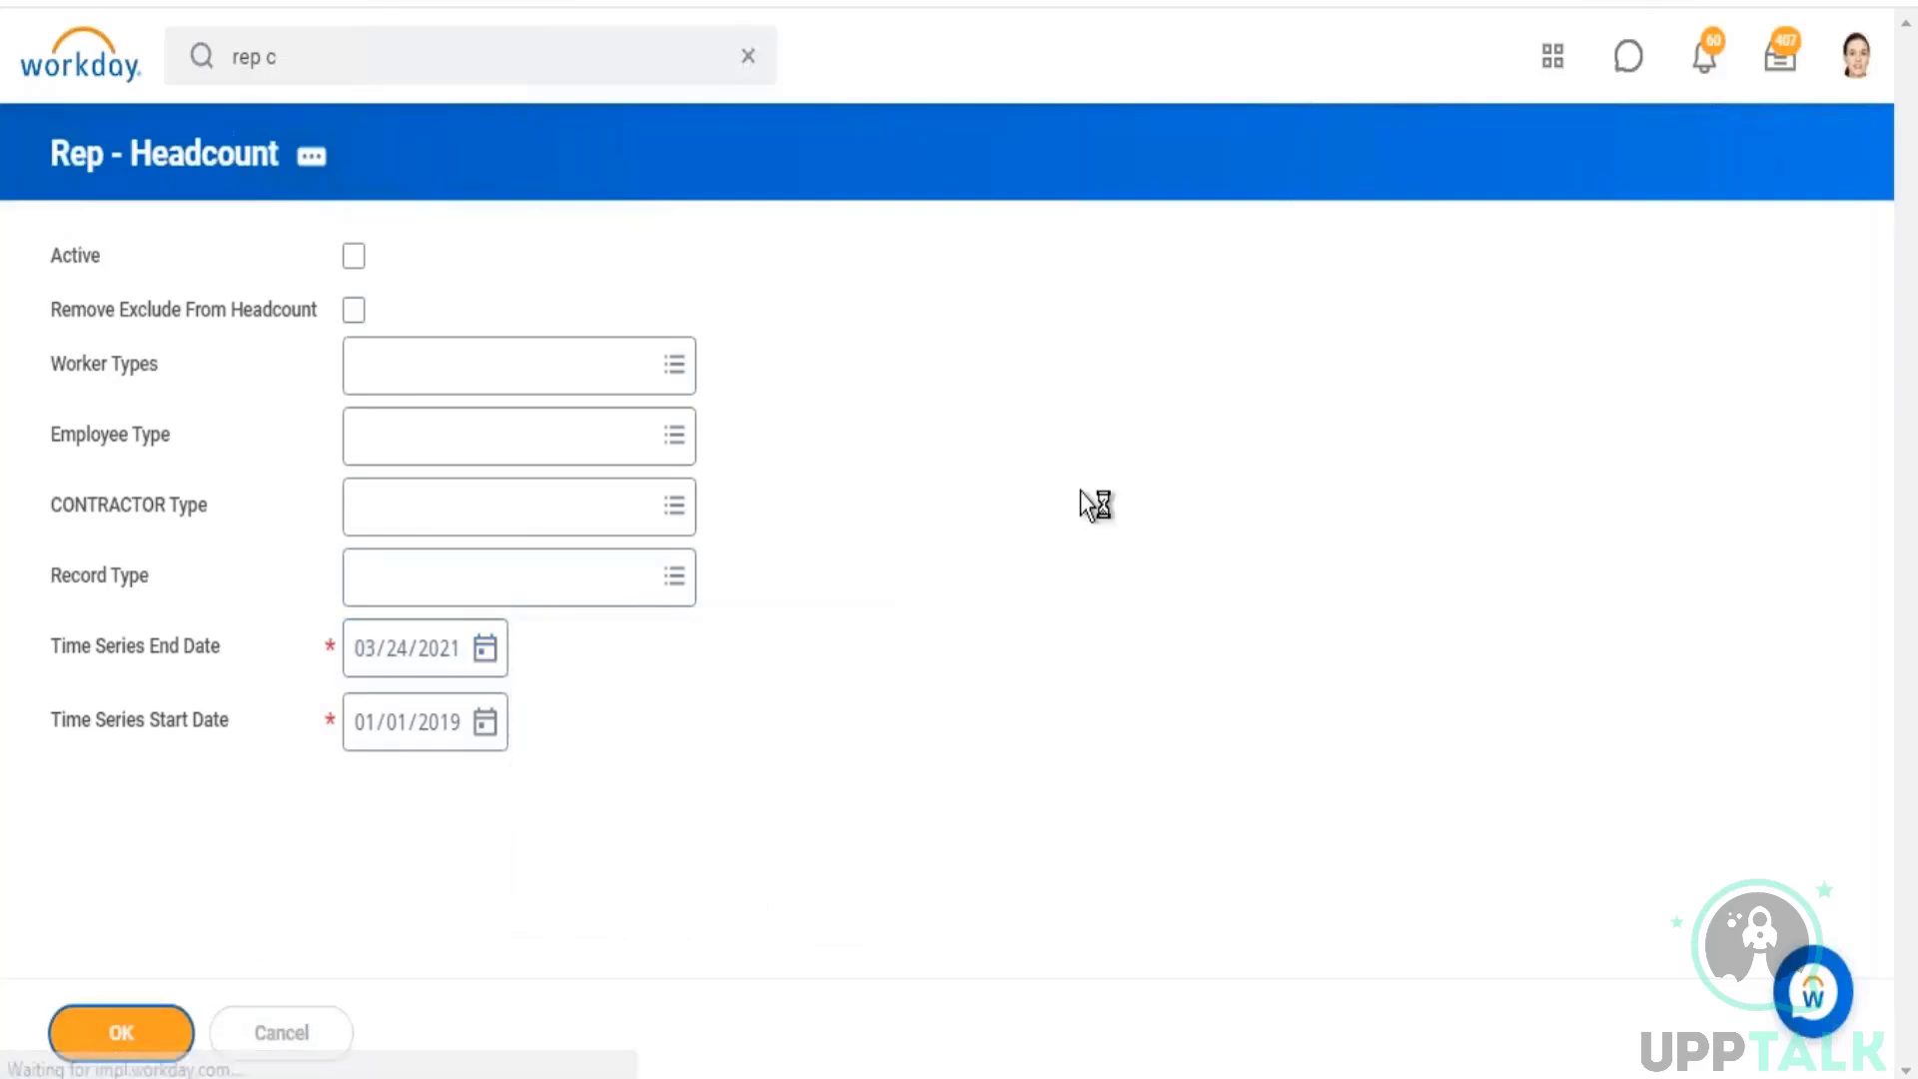
scroll(1010, 391, "down", 8)
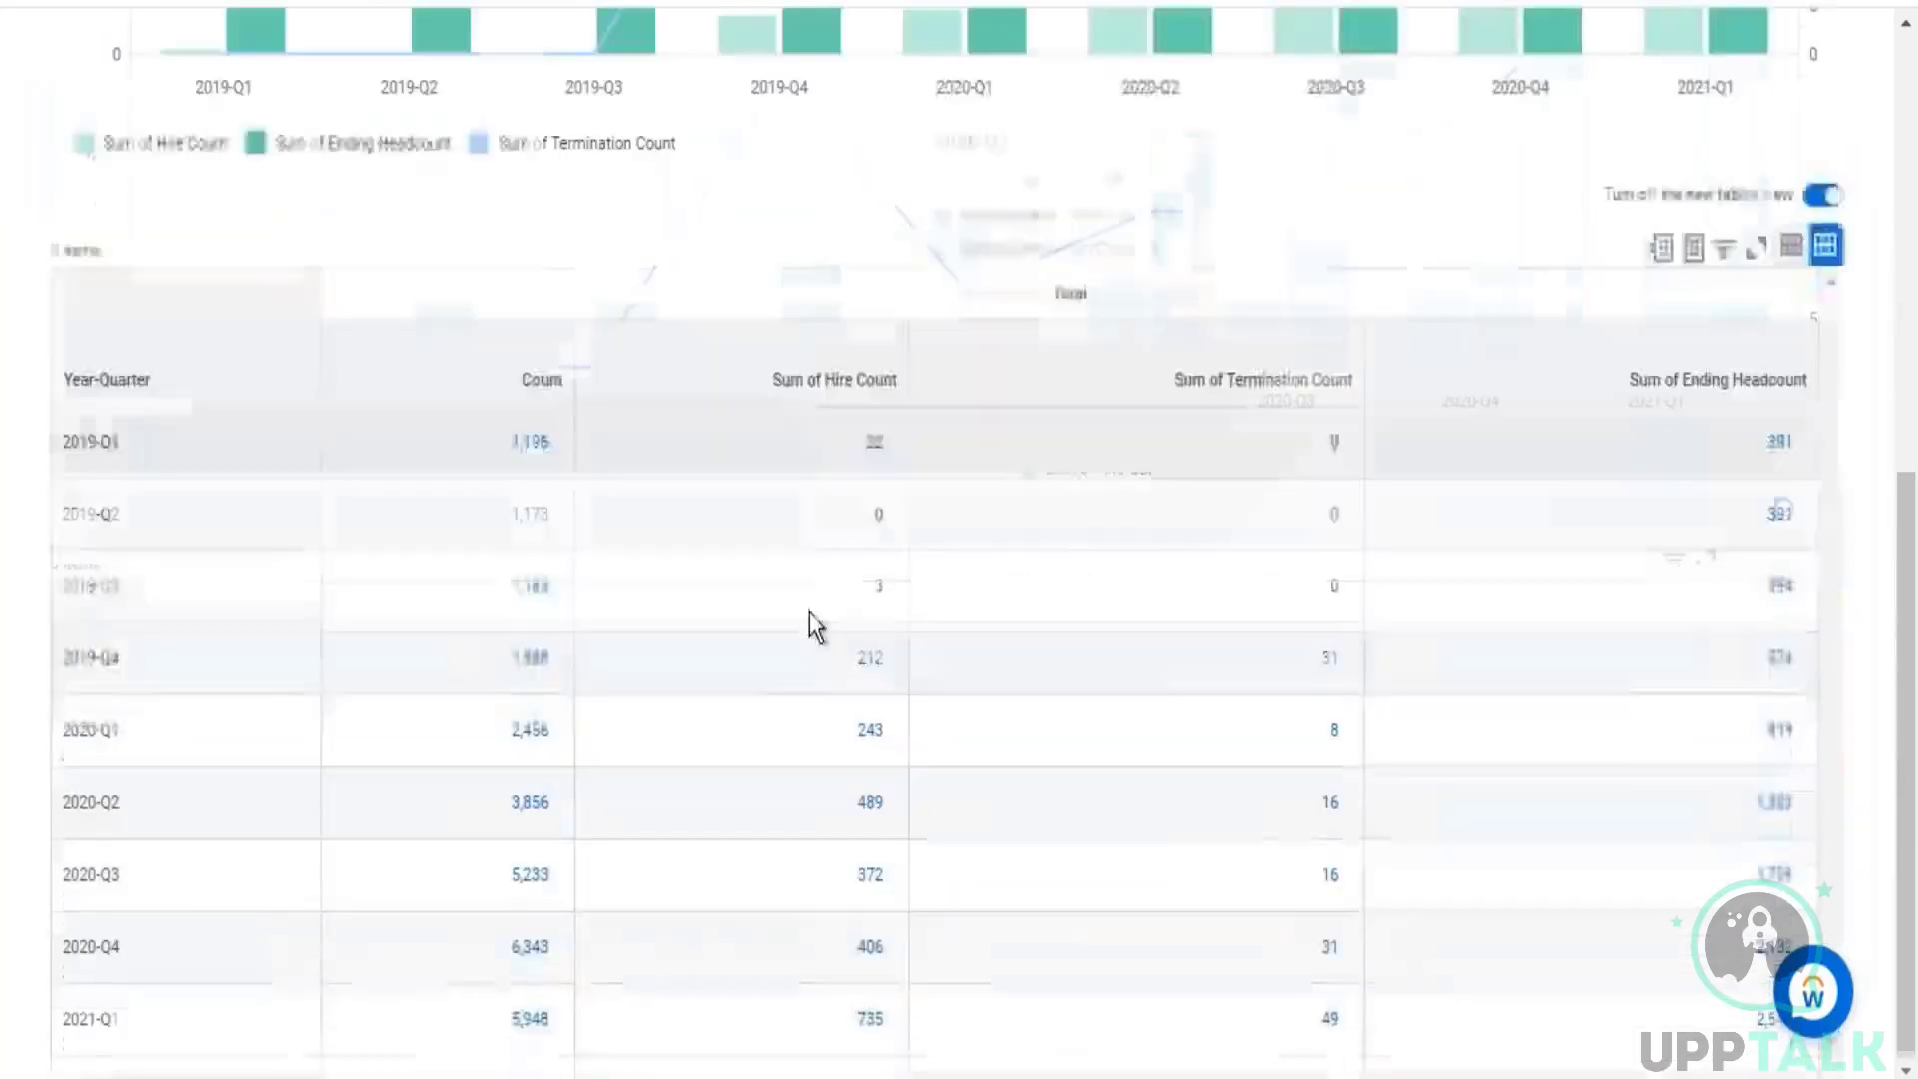
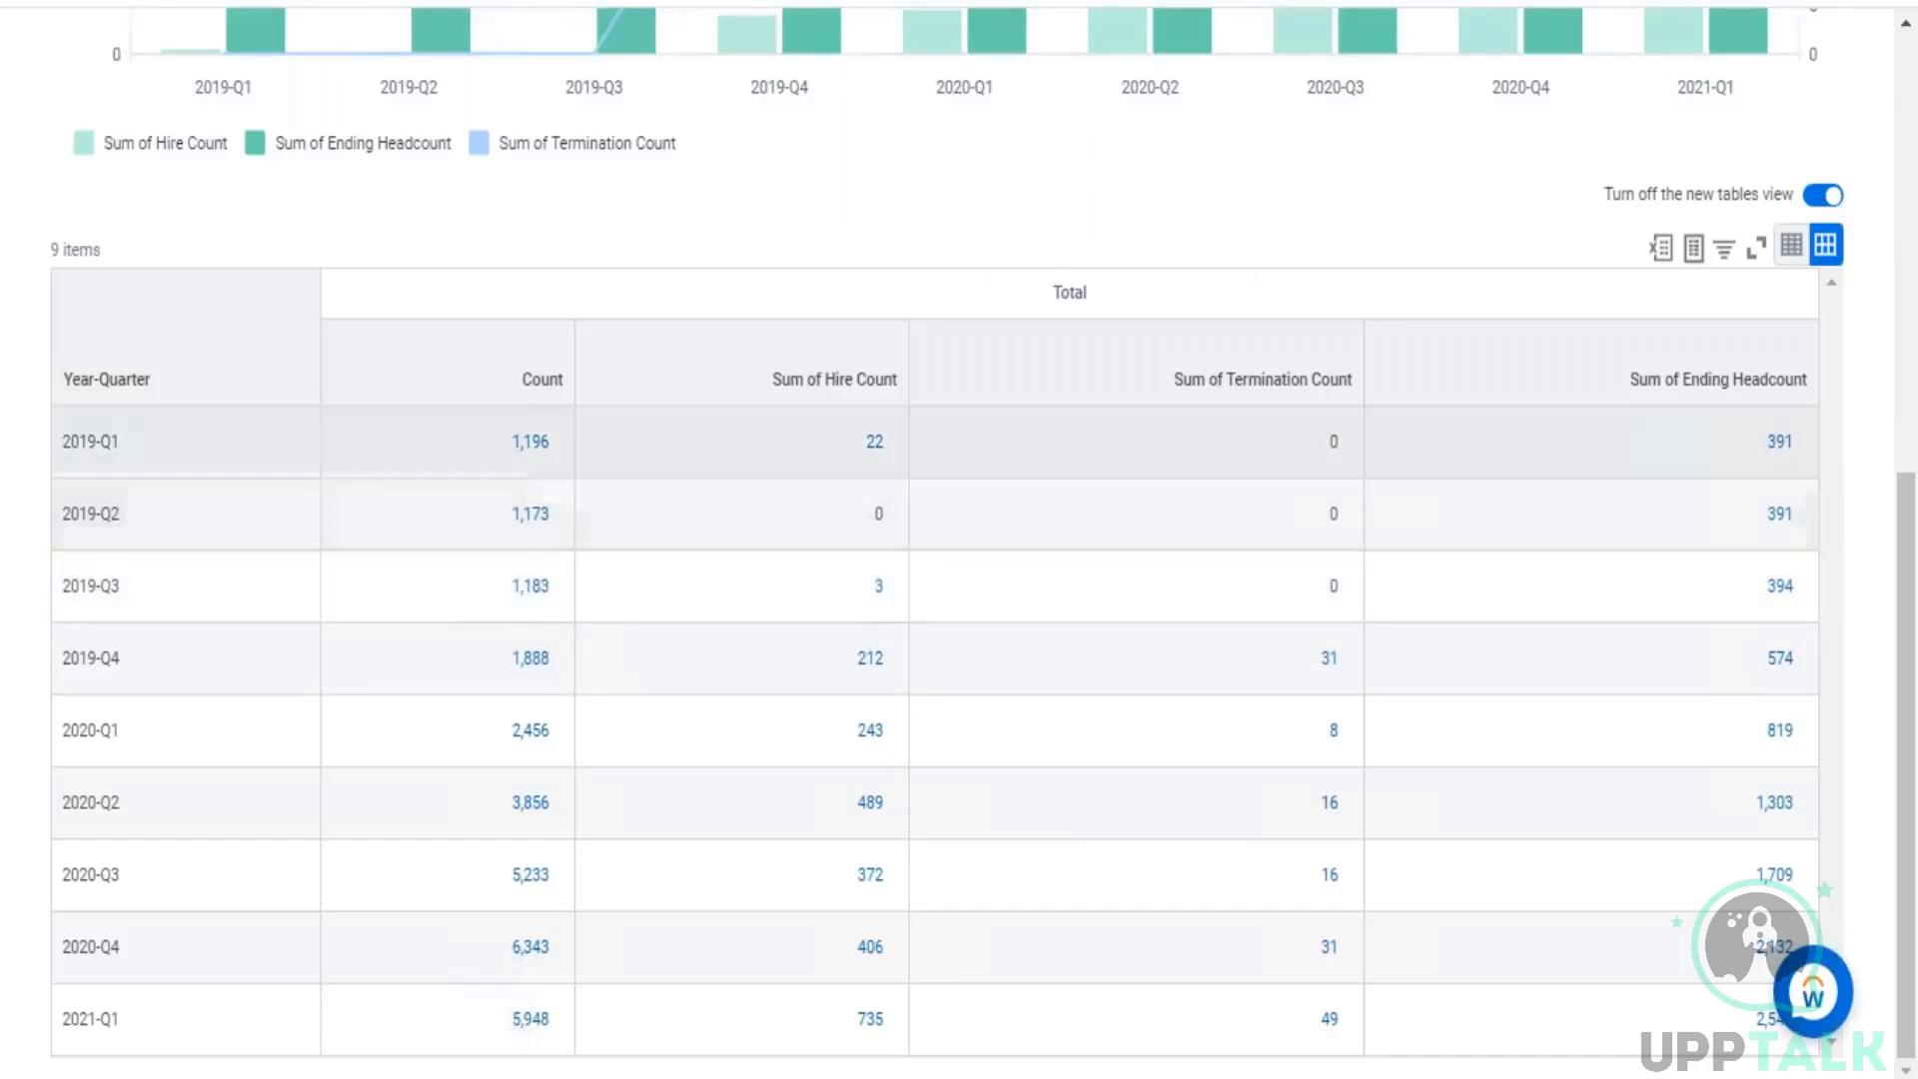
Step: Drill into the Count value for 2019-Q1 and enlarge the pop-up listing the trended worker records
left_click(553, 459)
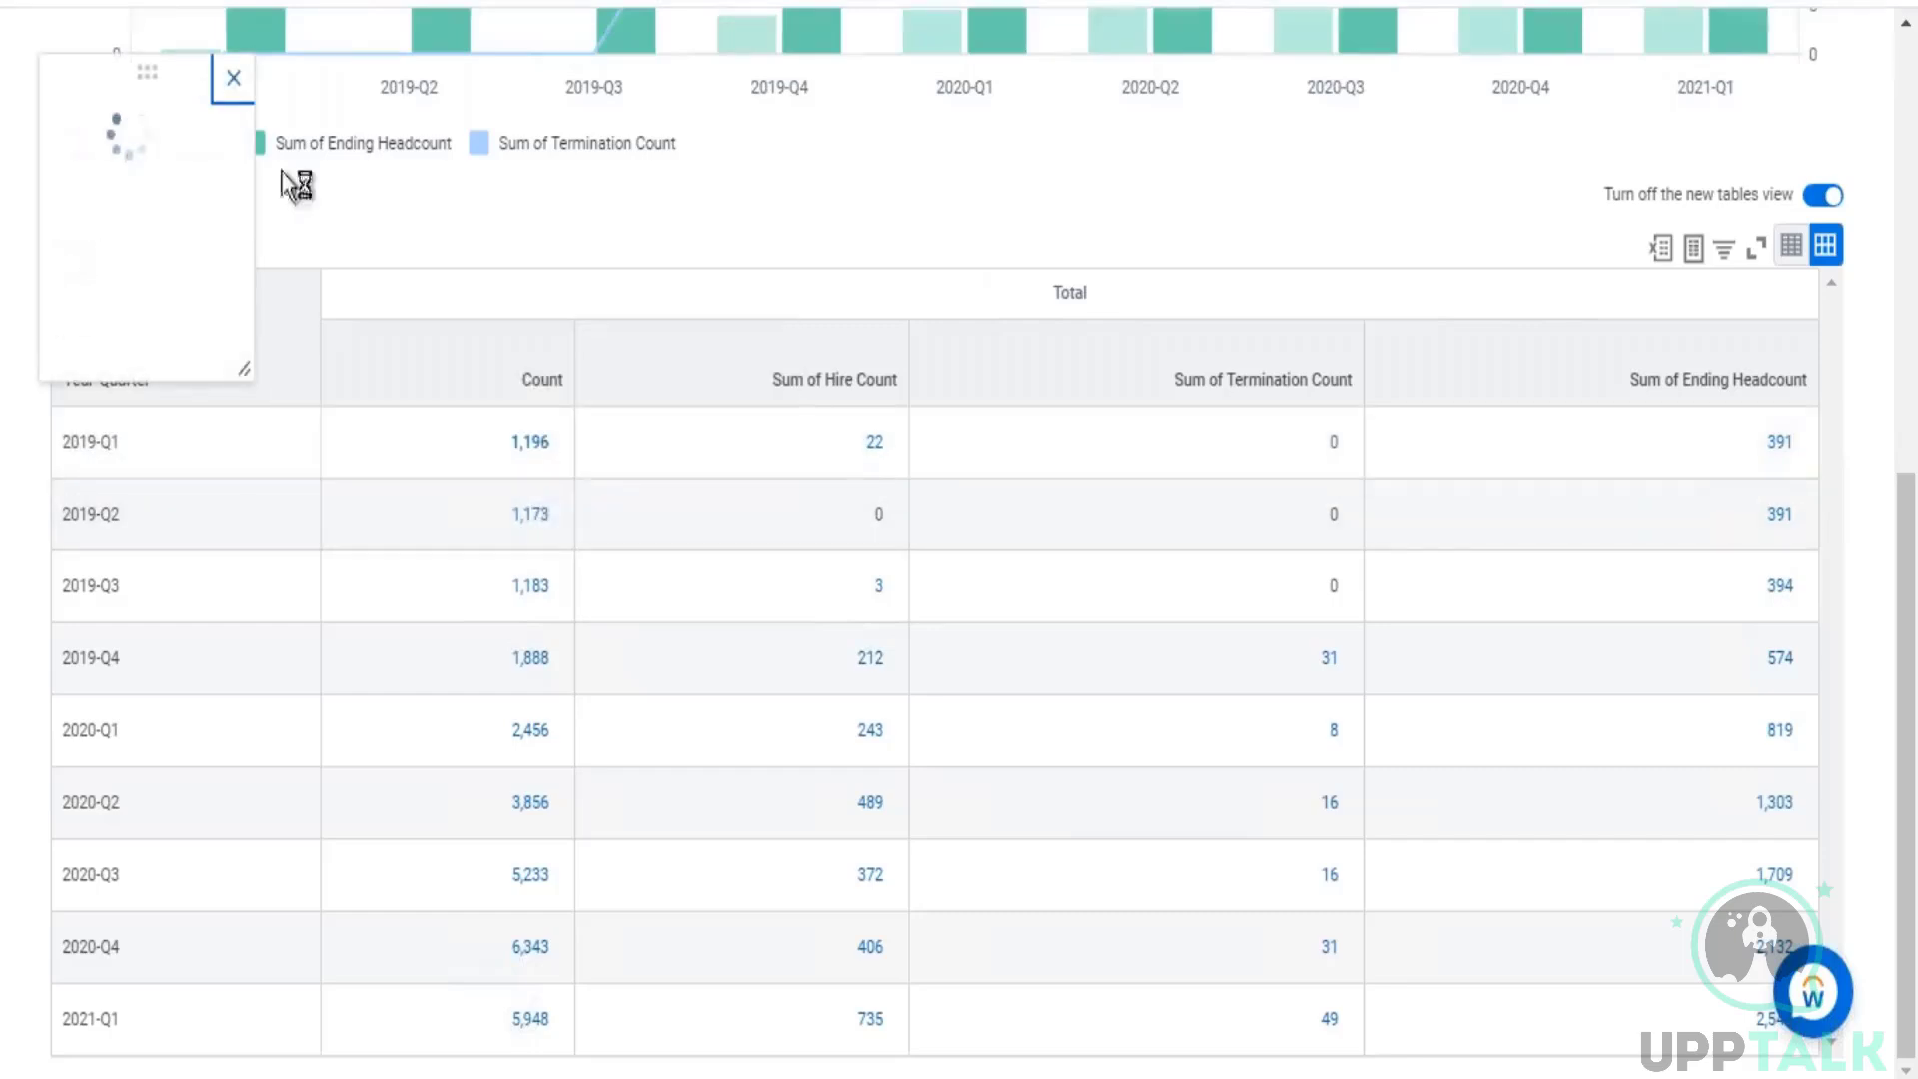
mouse_move(239, 342)
left_mouse_down()
mouse_move(265, 344)
mouse_move(239, 370)
left_mouse_up()
left_click_drag(86, 328, 255, 385)
left_click_drag(257, 489, 231, 494)
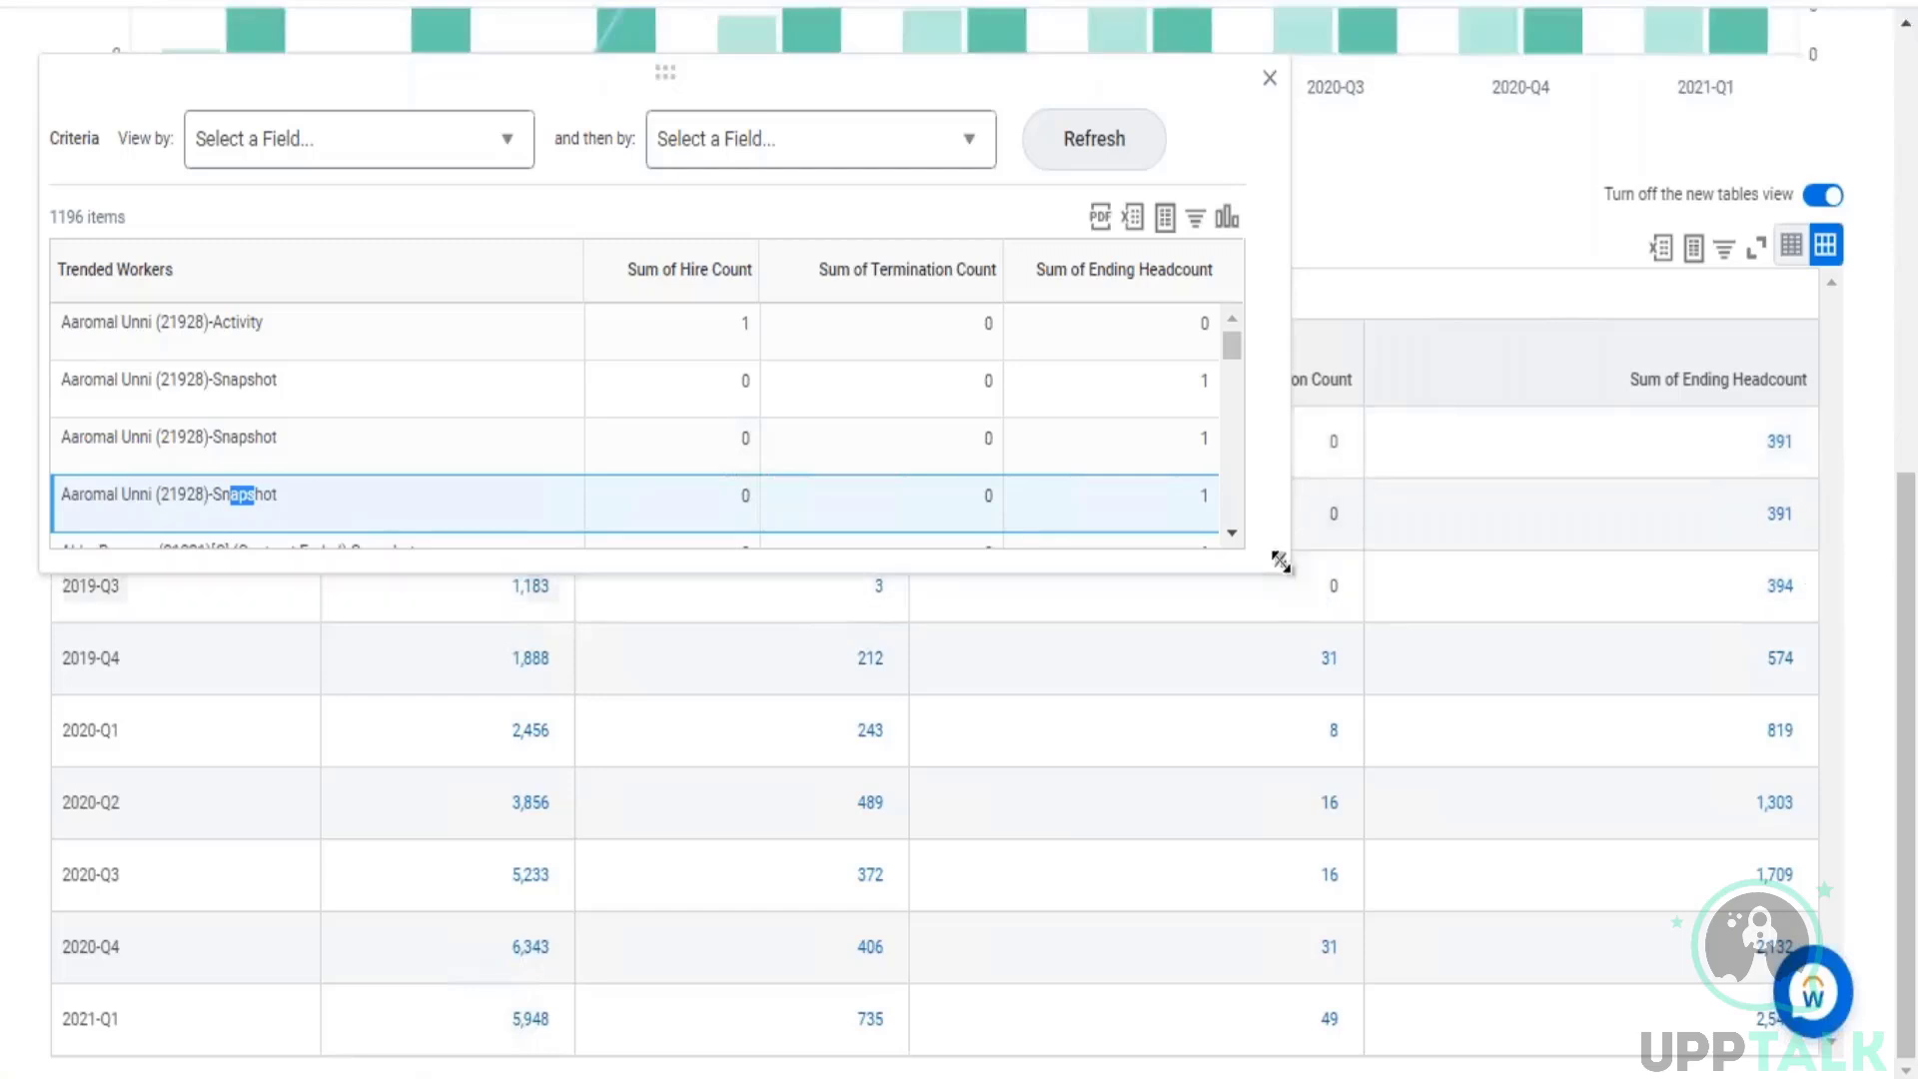
left_click_drag(1279, 560, 1382, 809)
Step: Compare the Activity and Snapshot rows per worker with the quarter's ending headcount, and close the drill-down list
left_click_drag(209, 381, 231, 438)
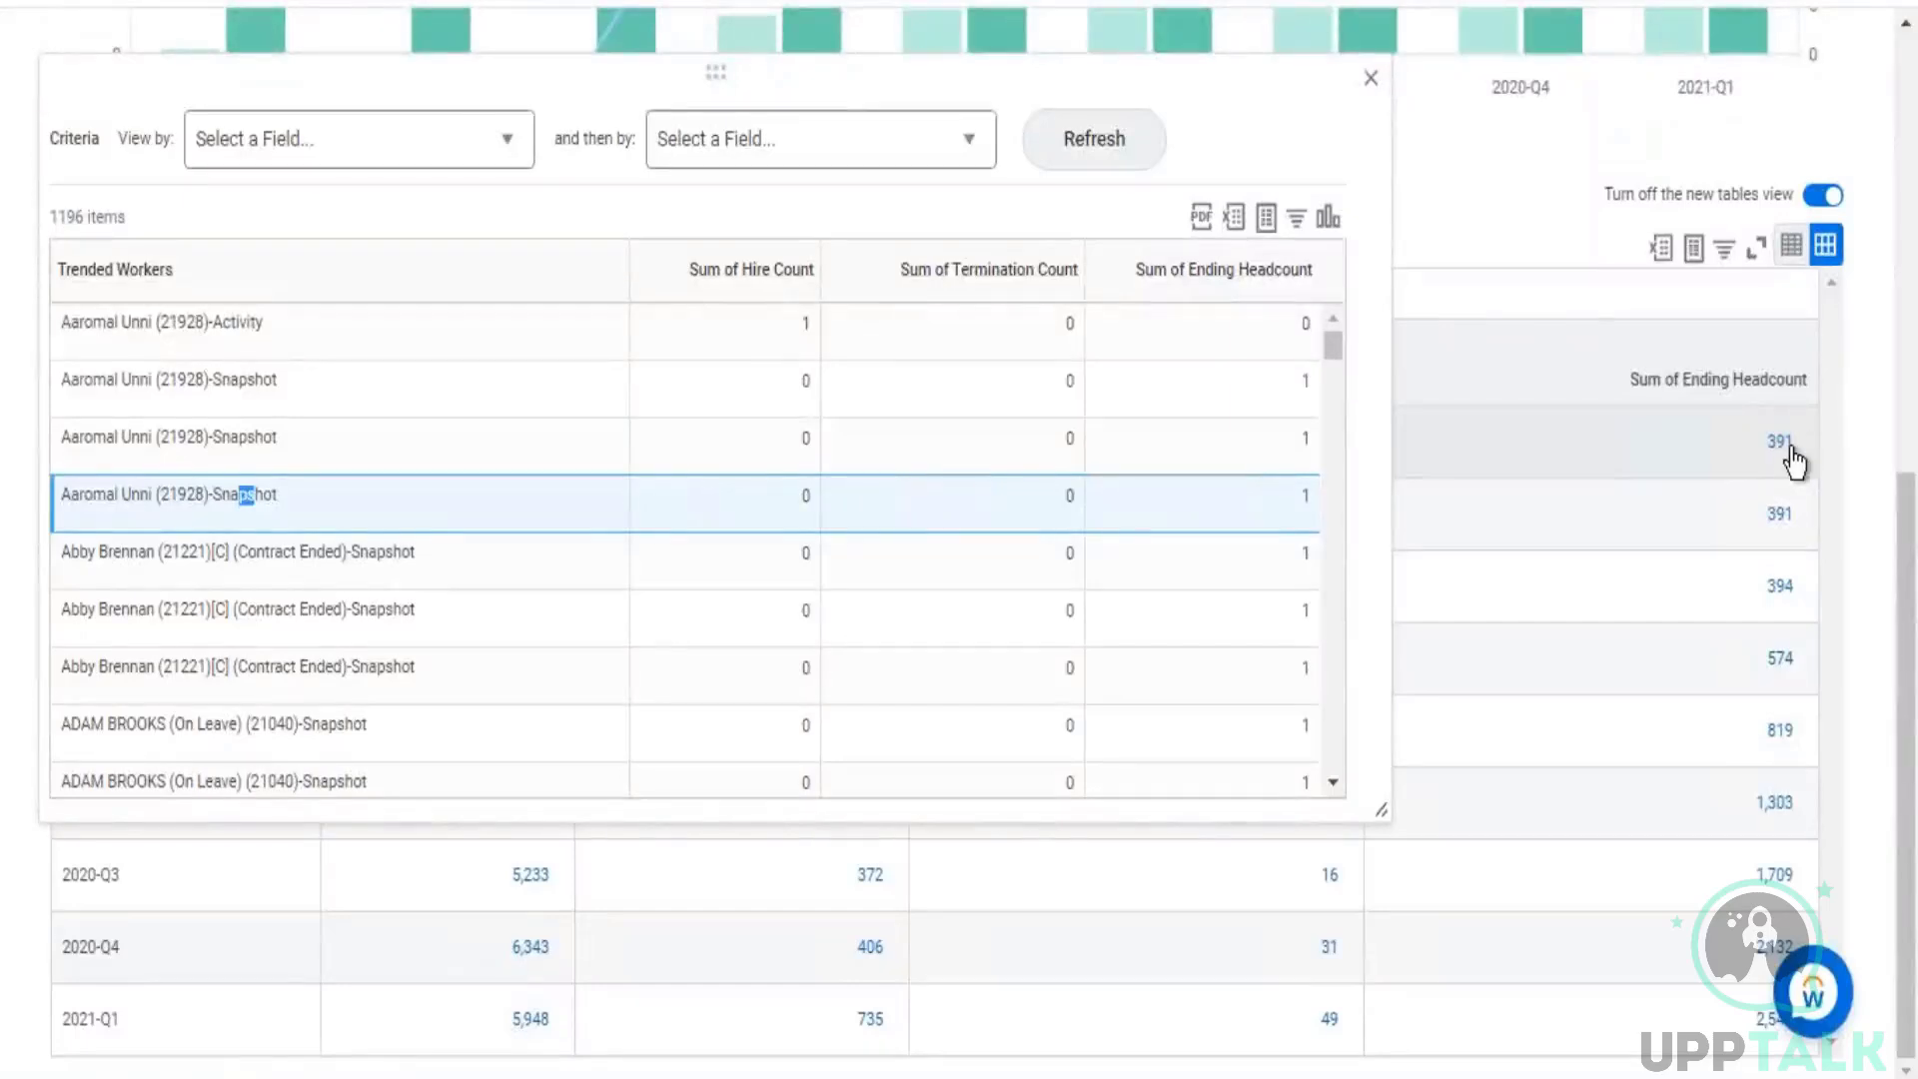
mouse_move(1790, 449)
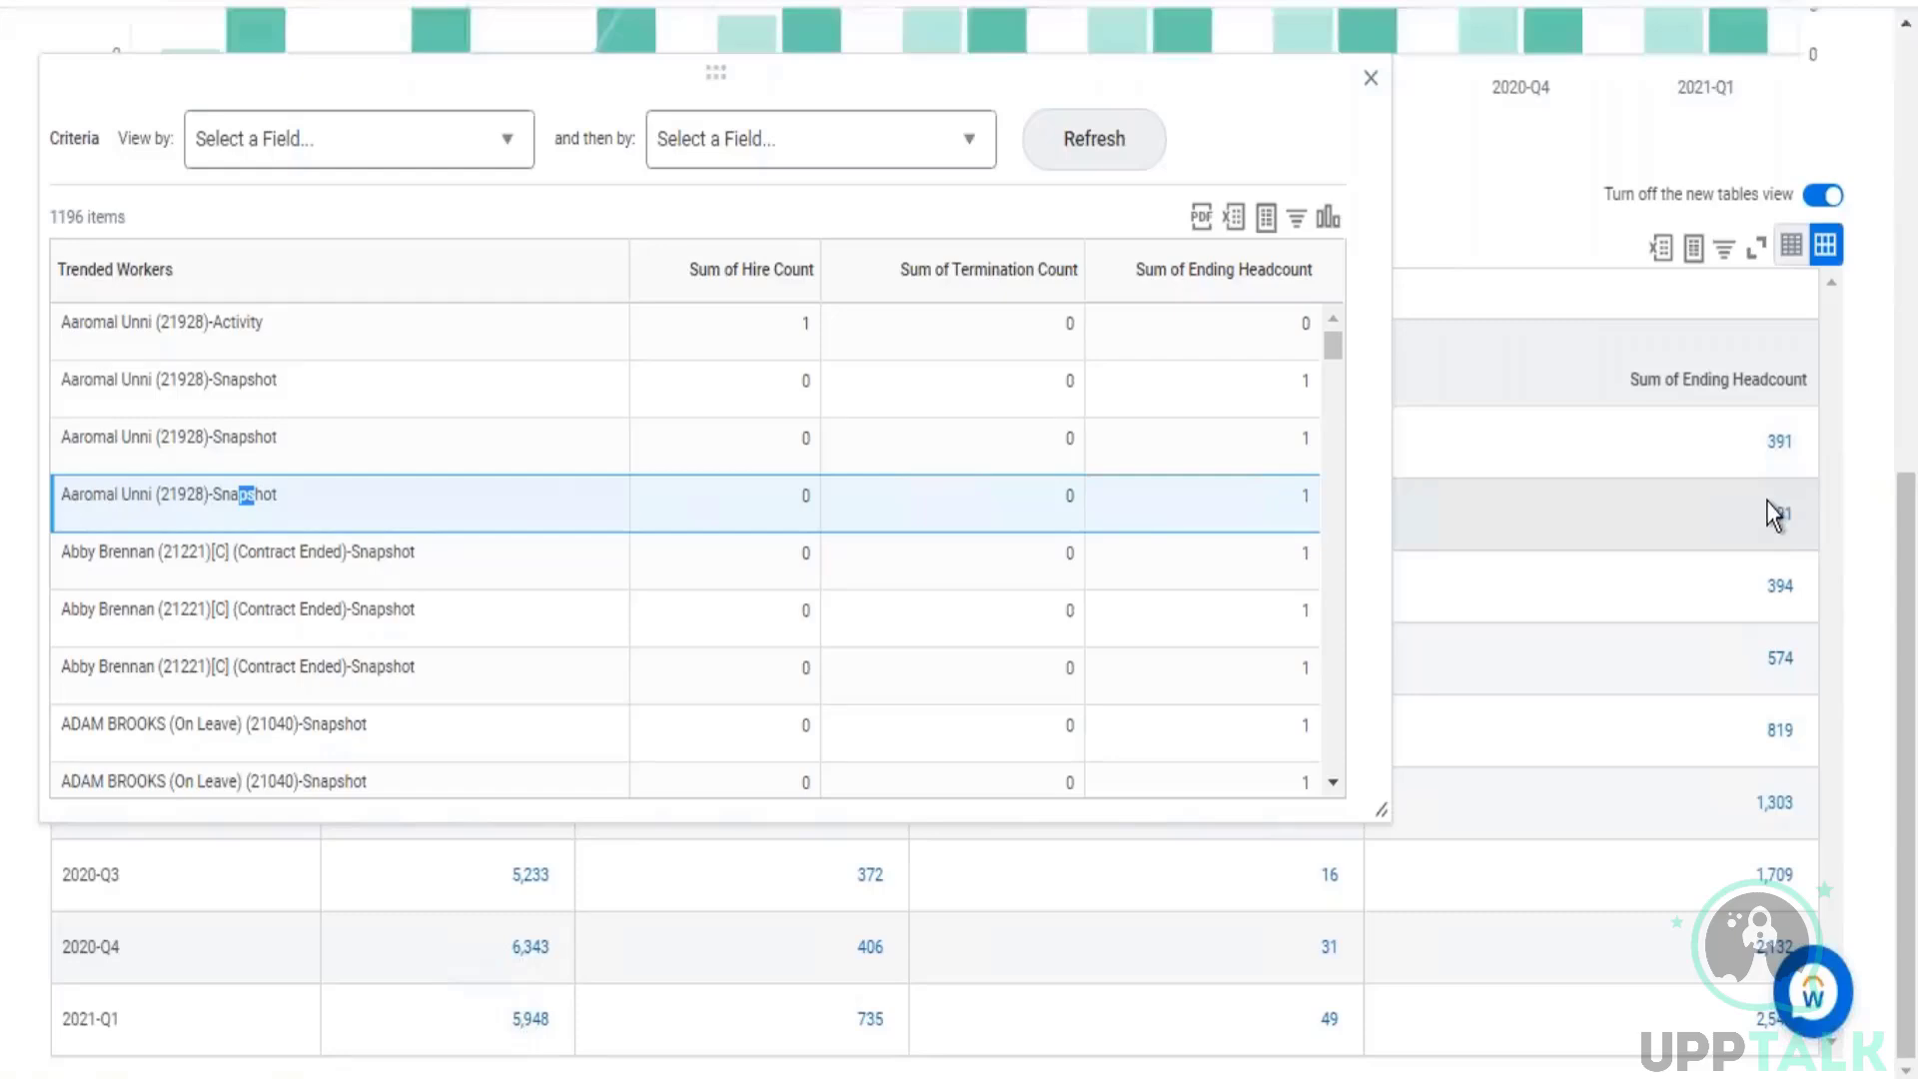
left_click_drag(209, 387, 253, 398)
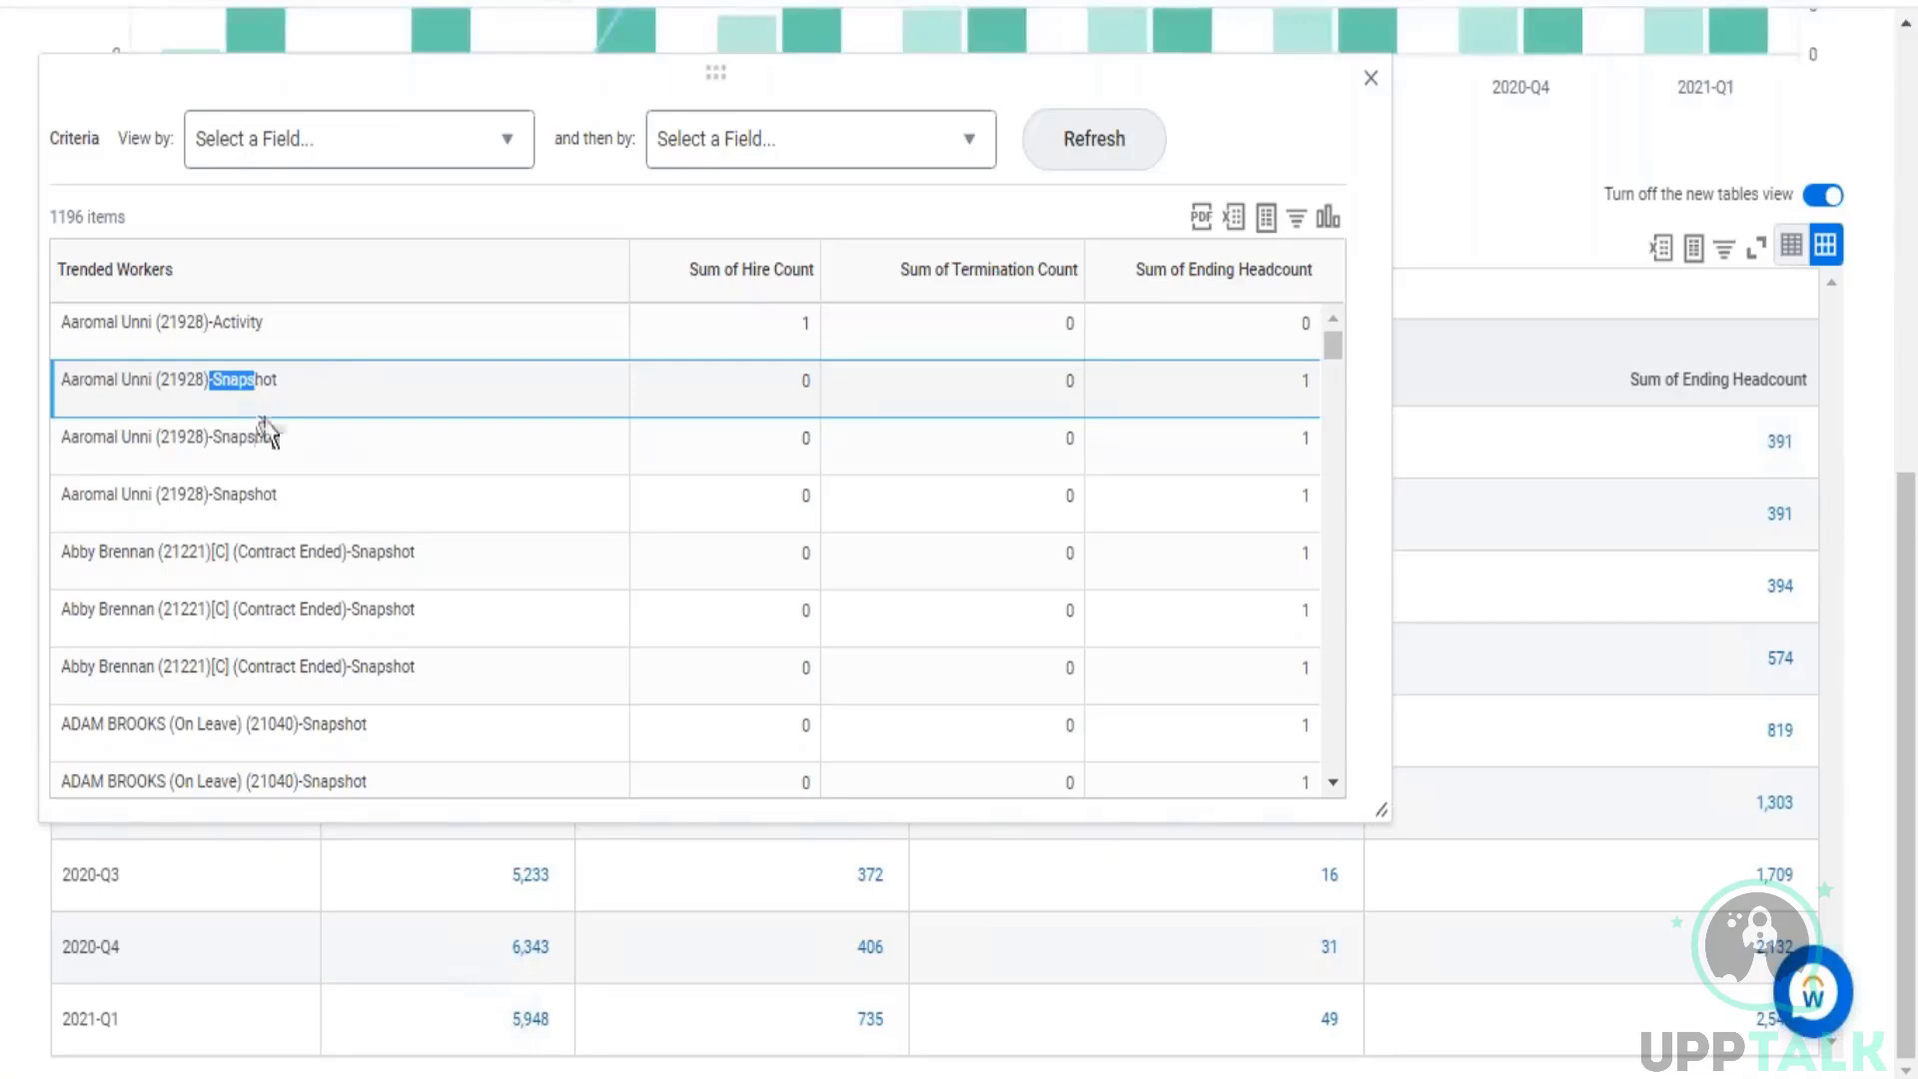
left_click_drag(222, 438, 247, 438)
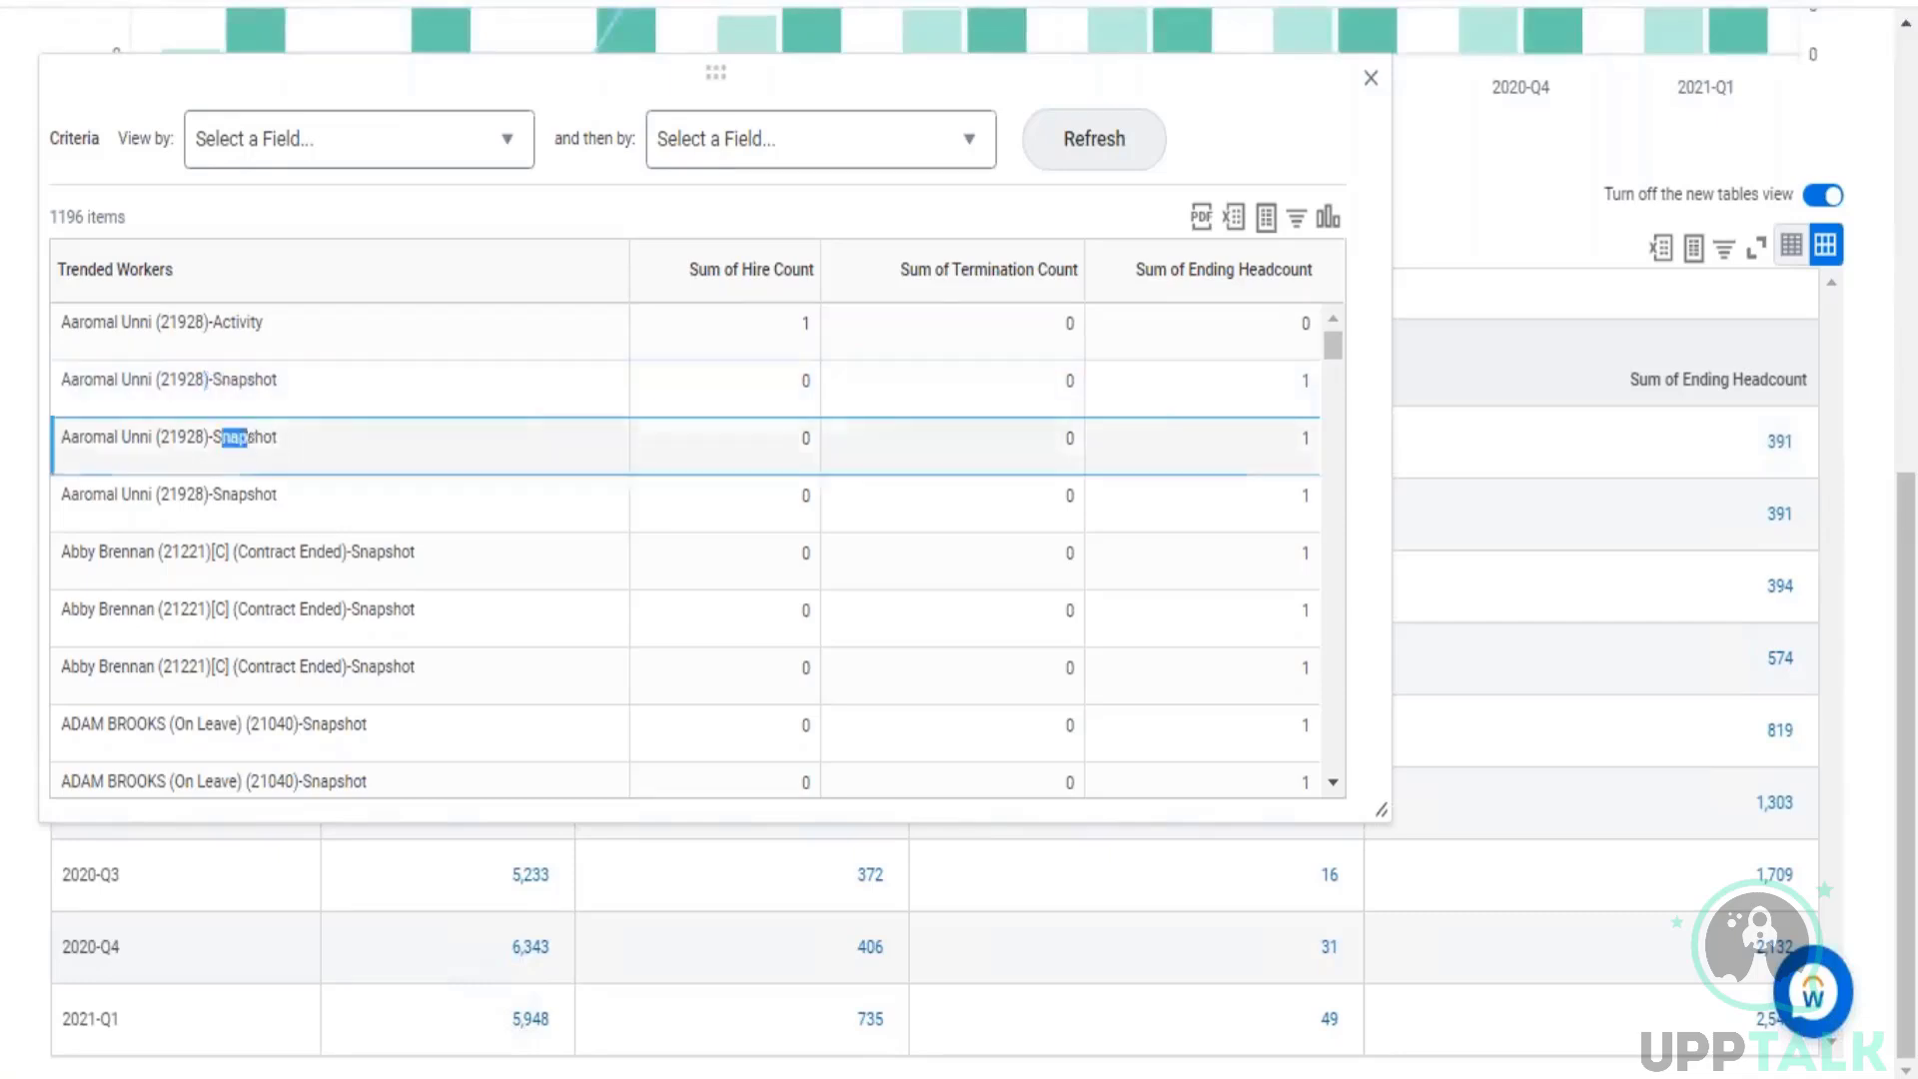
triple_click(300, 498)
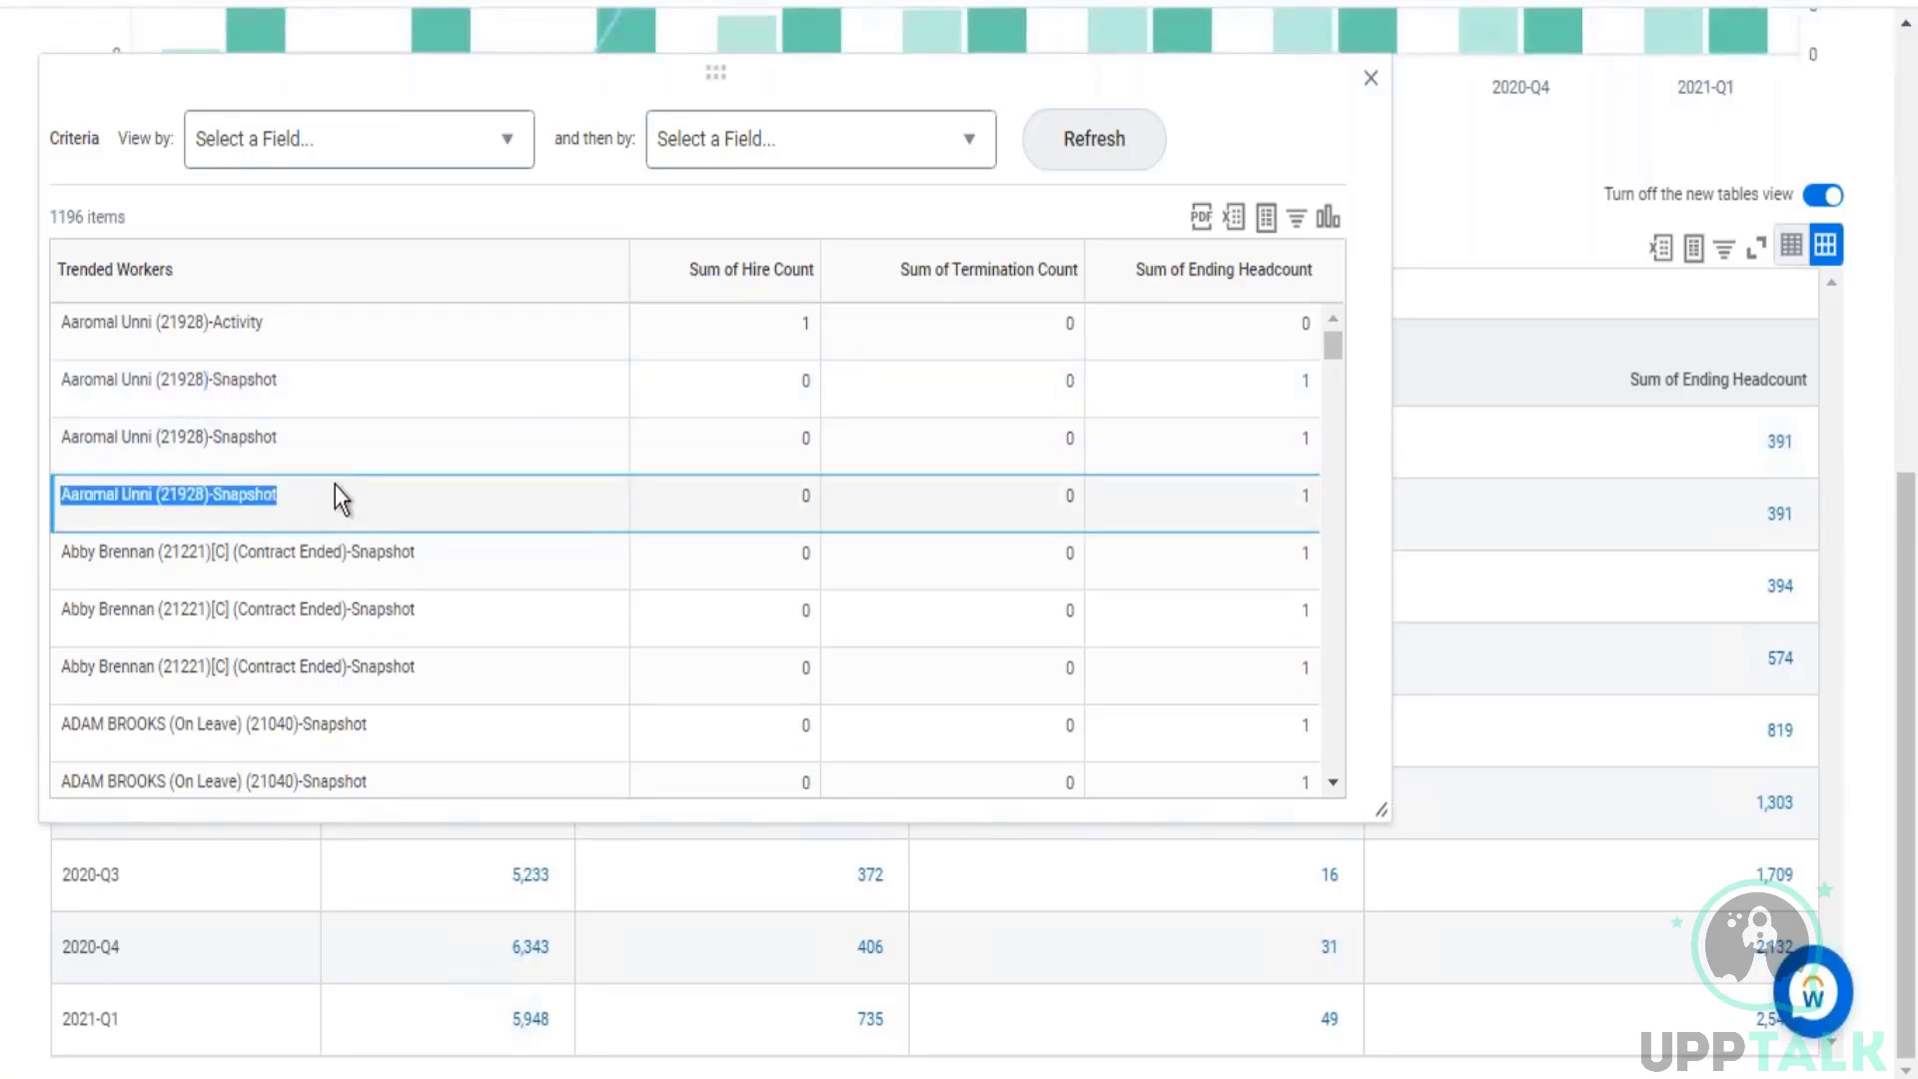
scroll(645, 496, "down", 2)
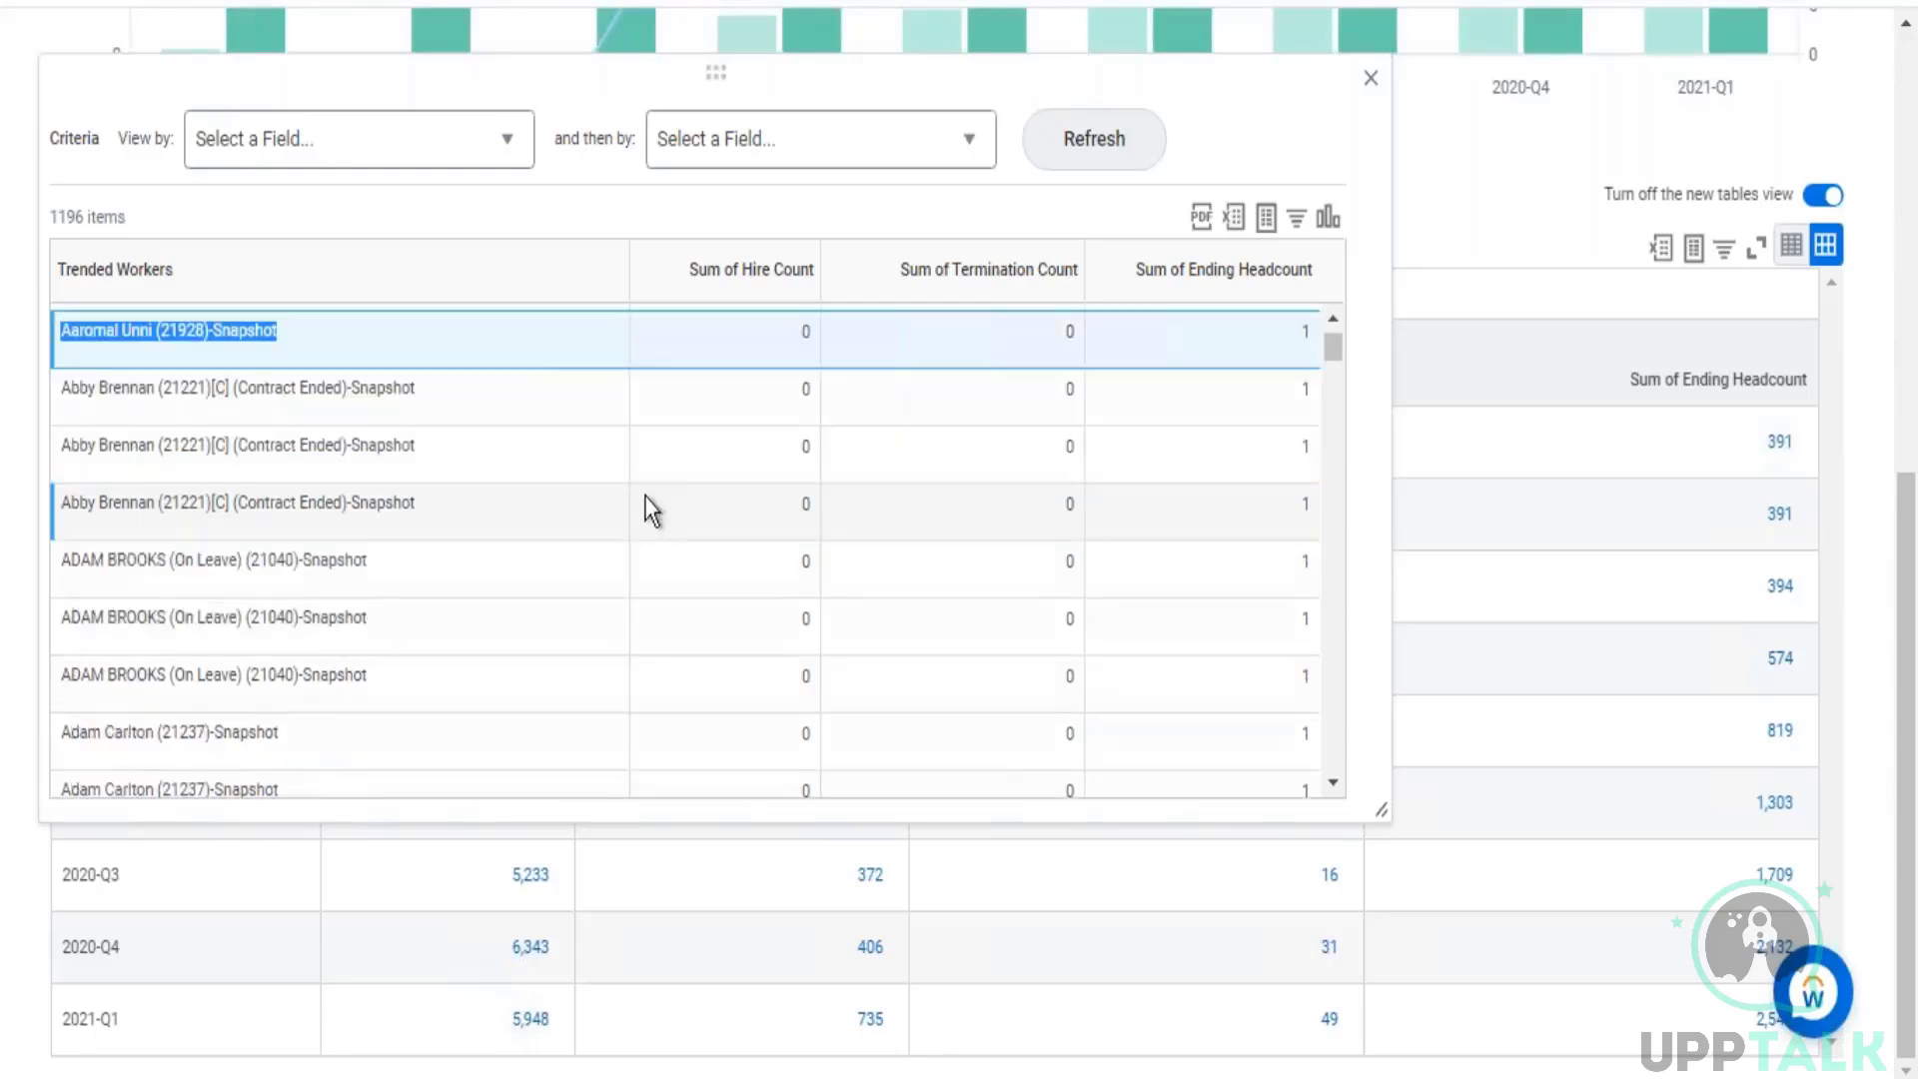
scroll(664, 481, "up", 2)
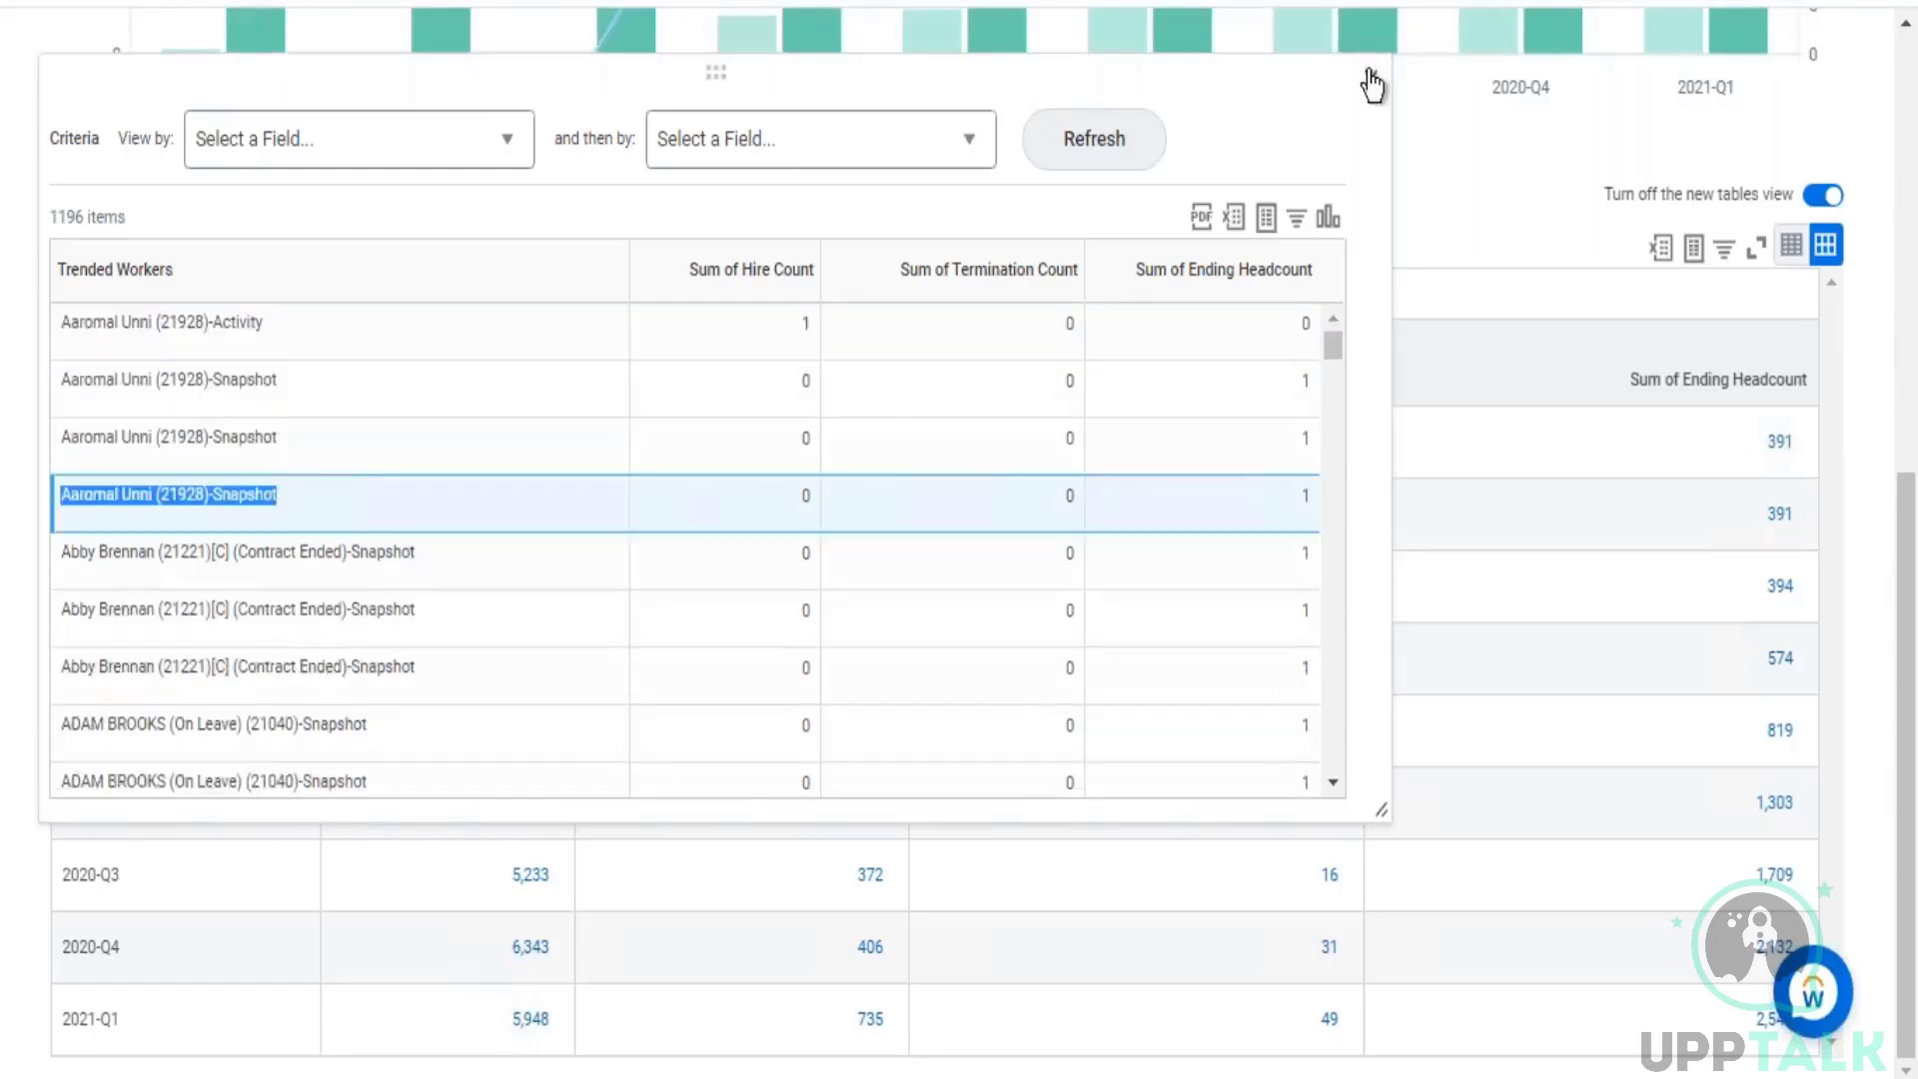
left_click(1369, 80)
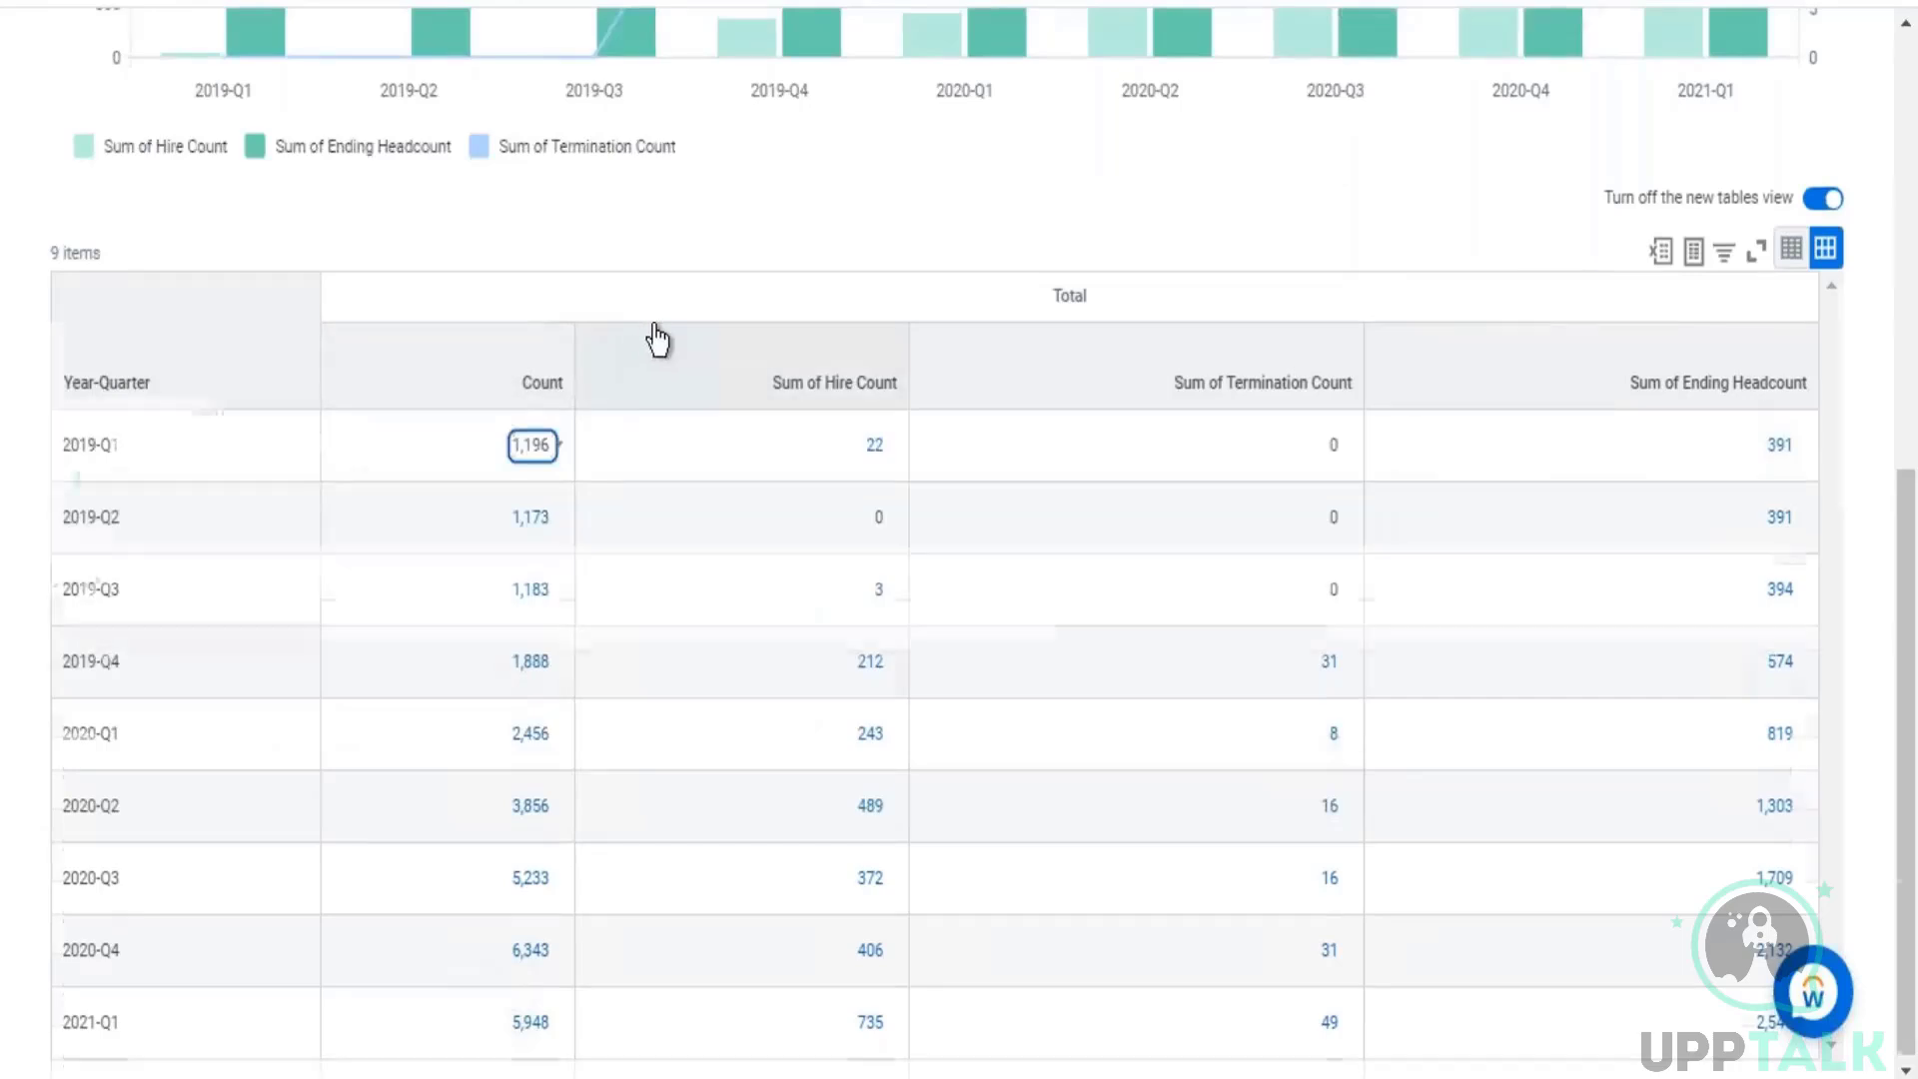
Step: Search for "create custom report" and open the Create Custom Report task
scroll(655, 333, "up", 8)
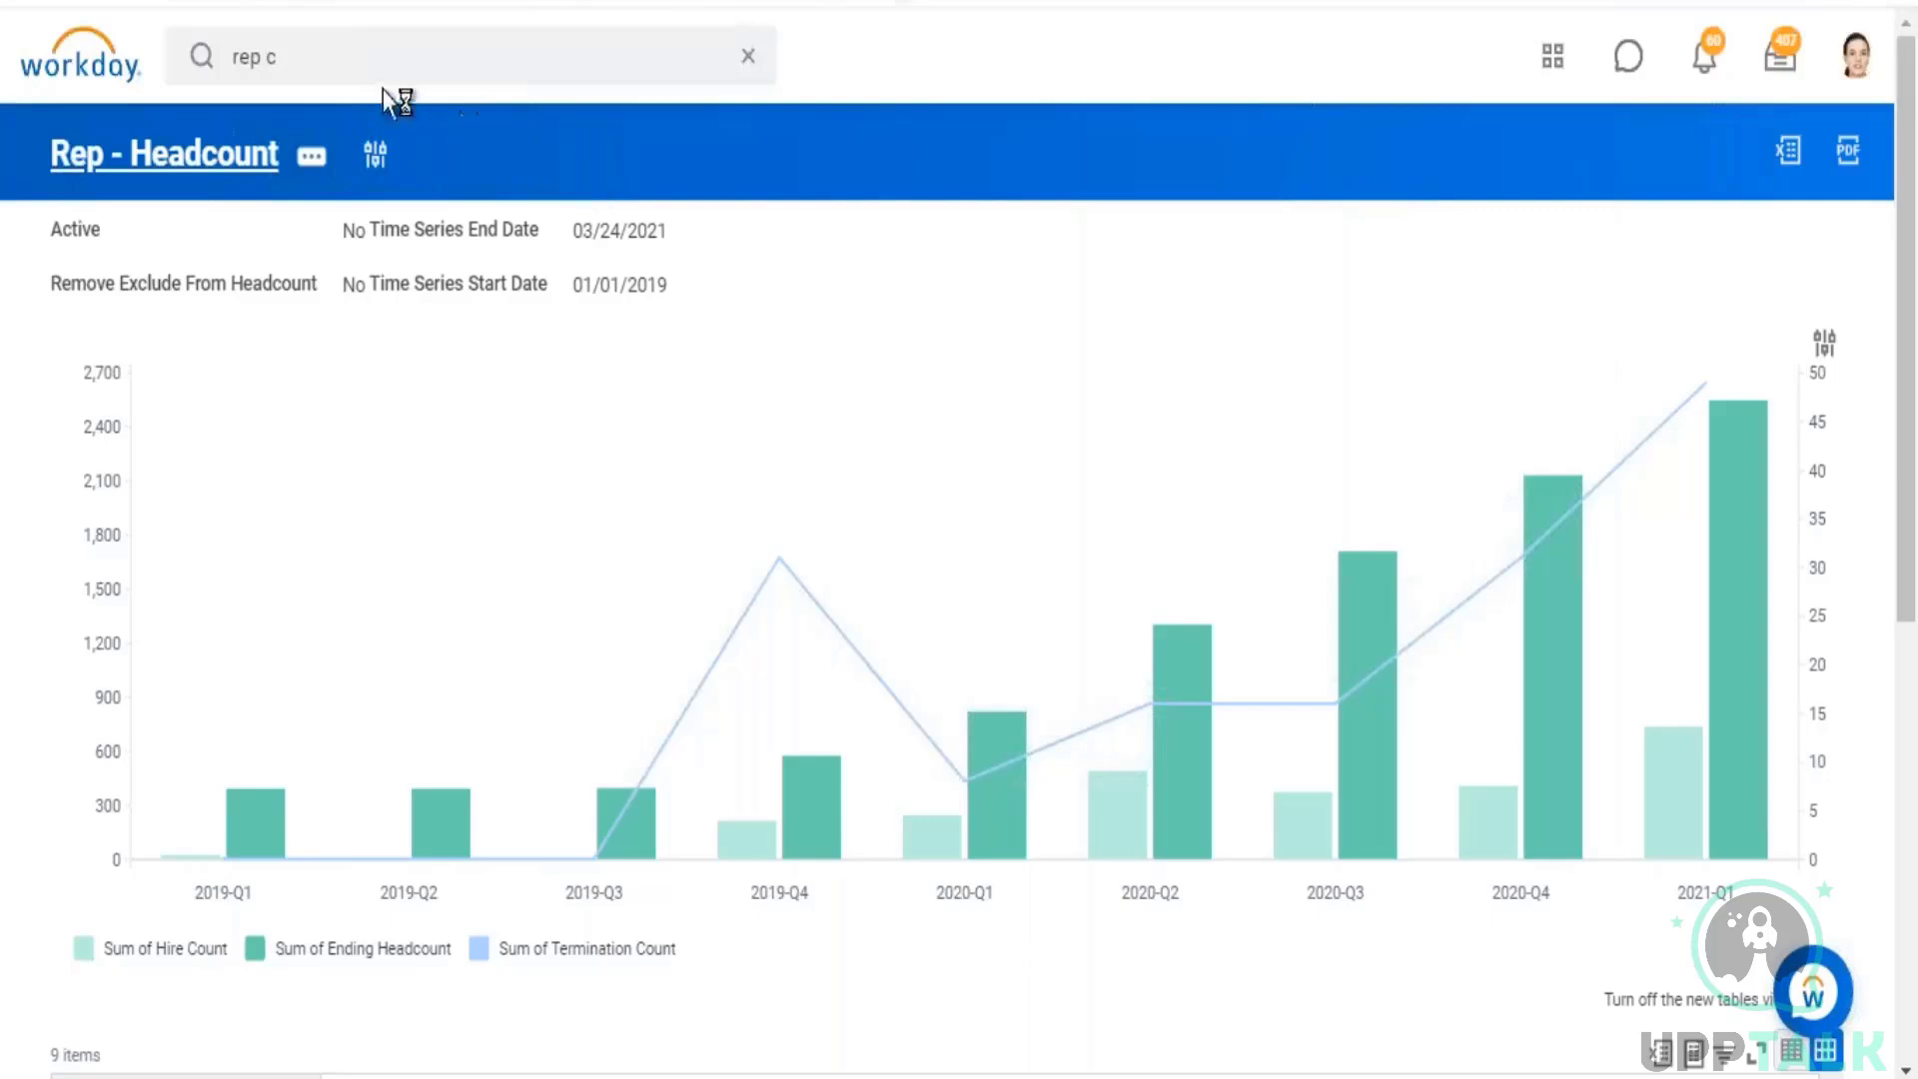
left_click(364, 60)
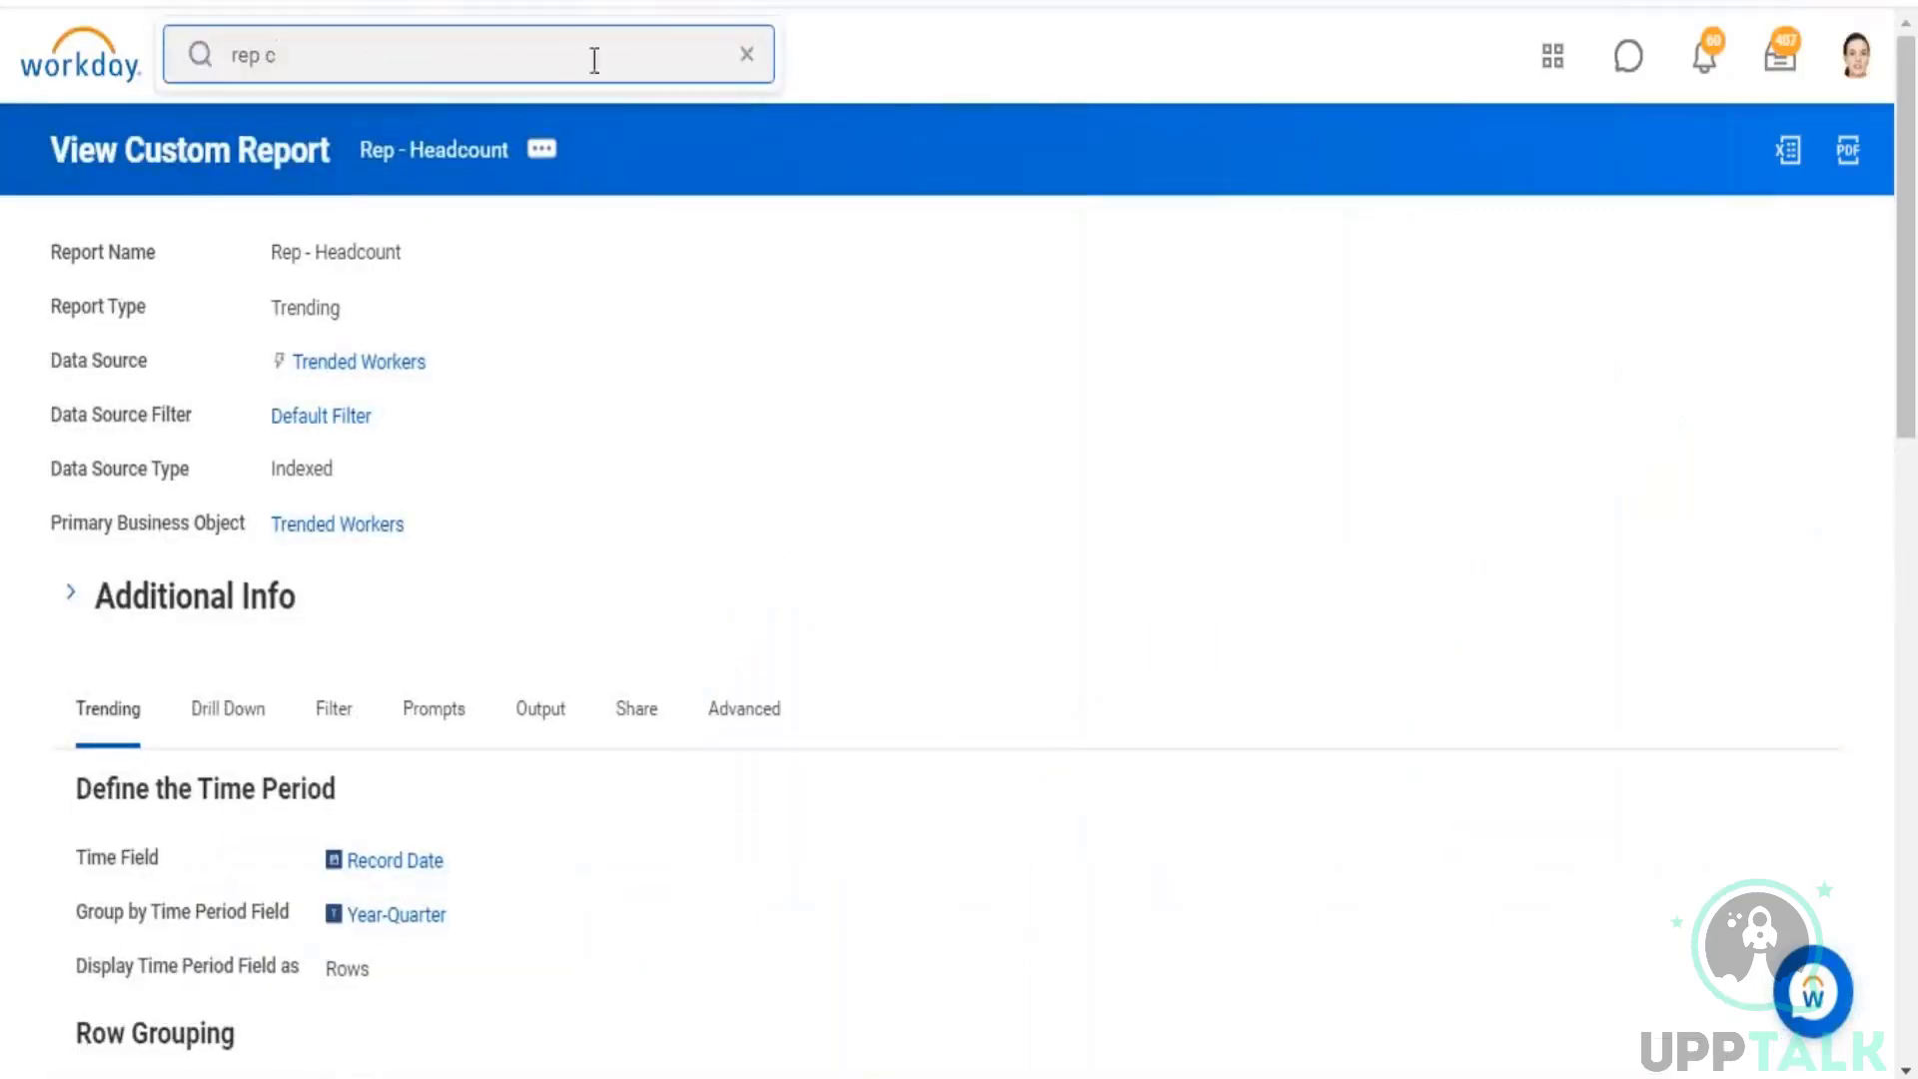
left_click(746, 54)
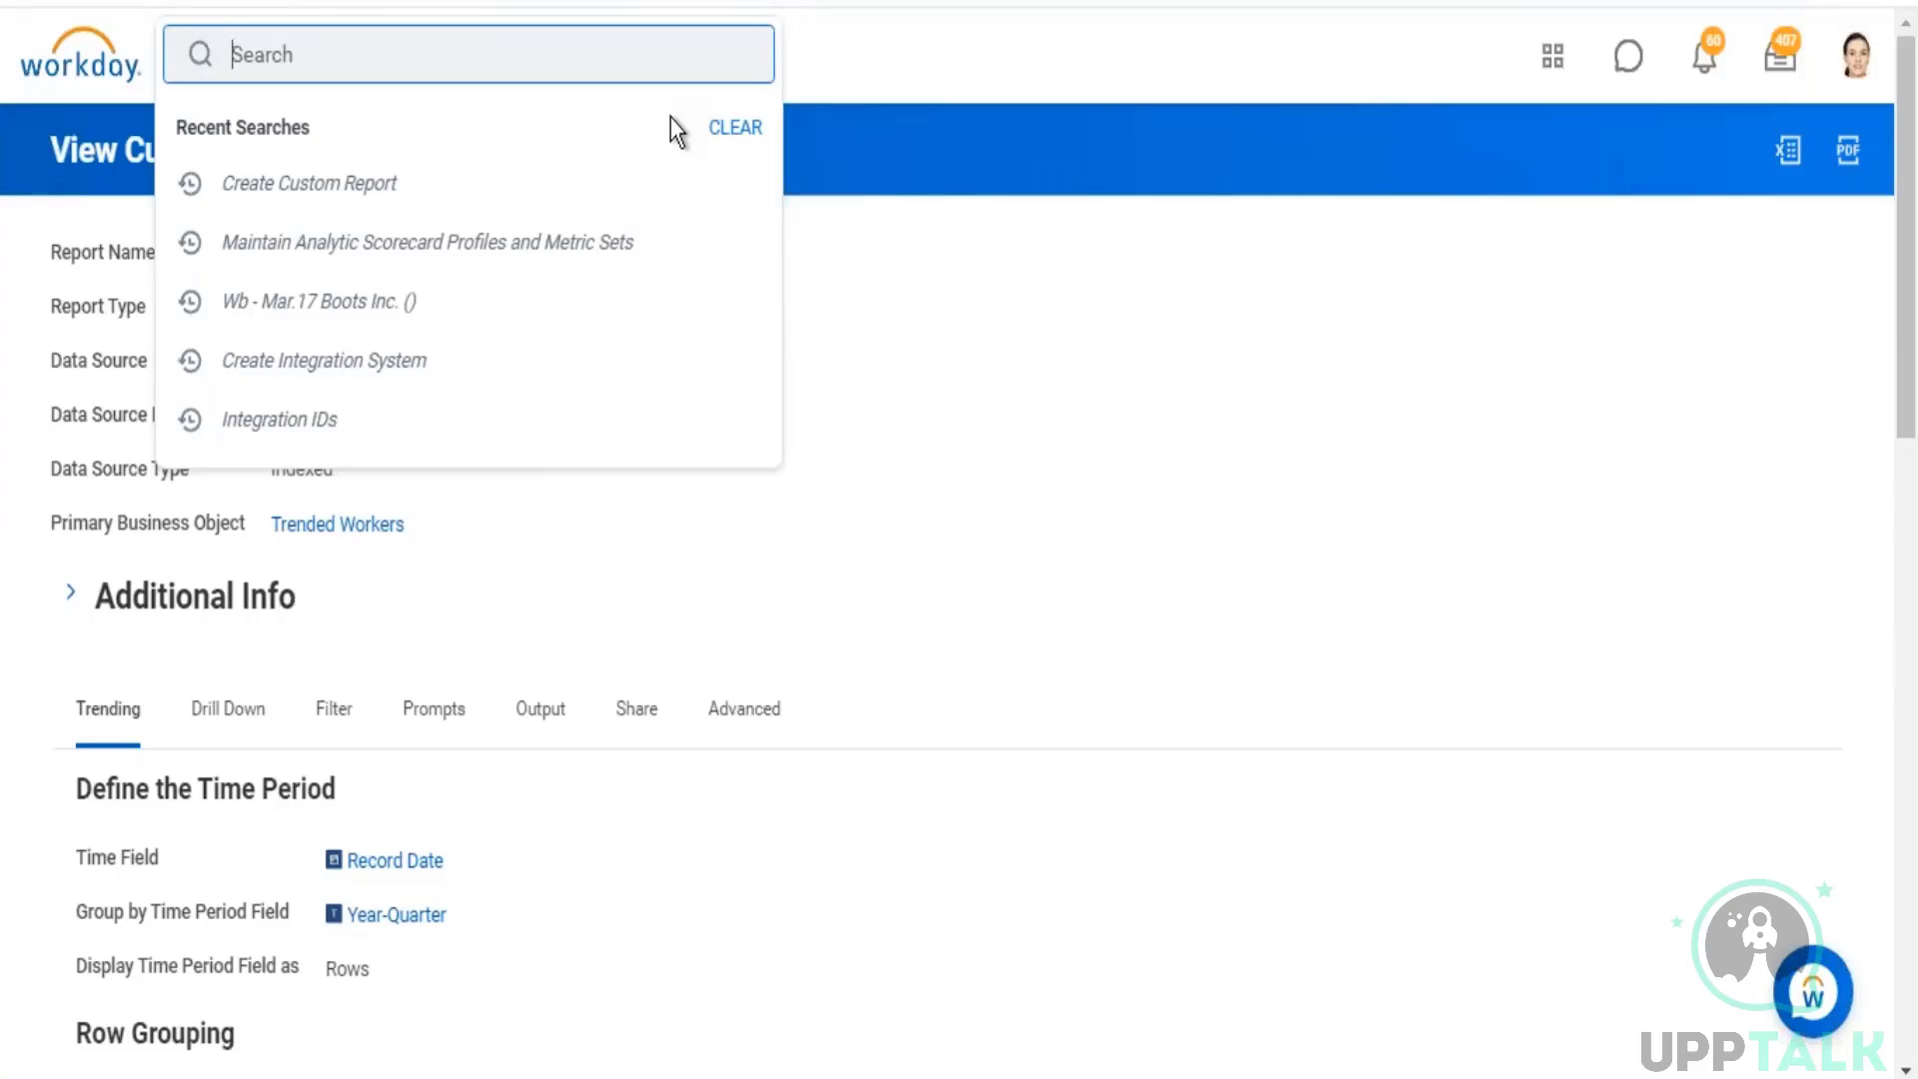
type("create custom report")
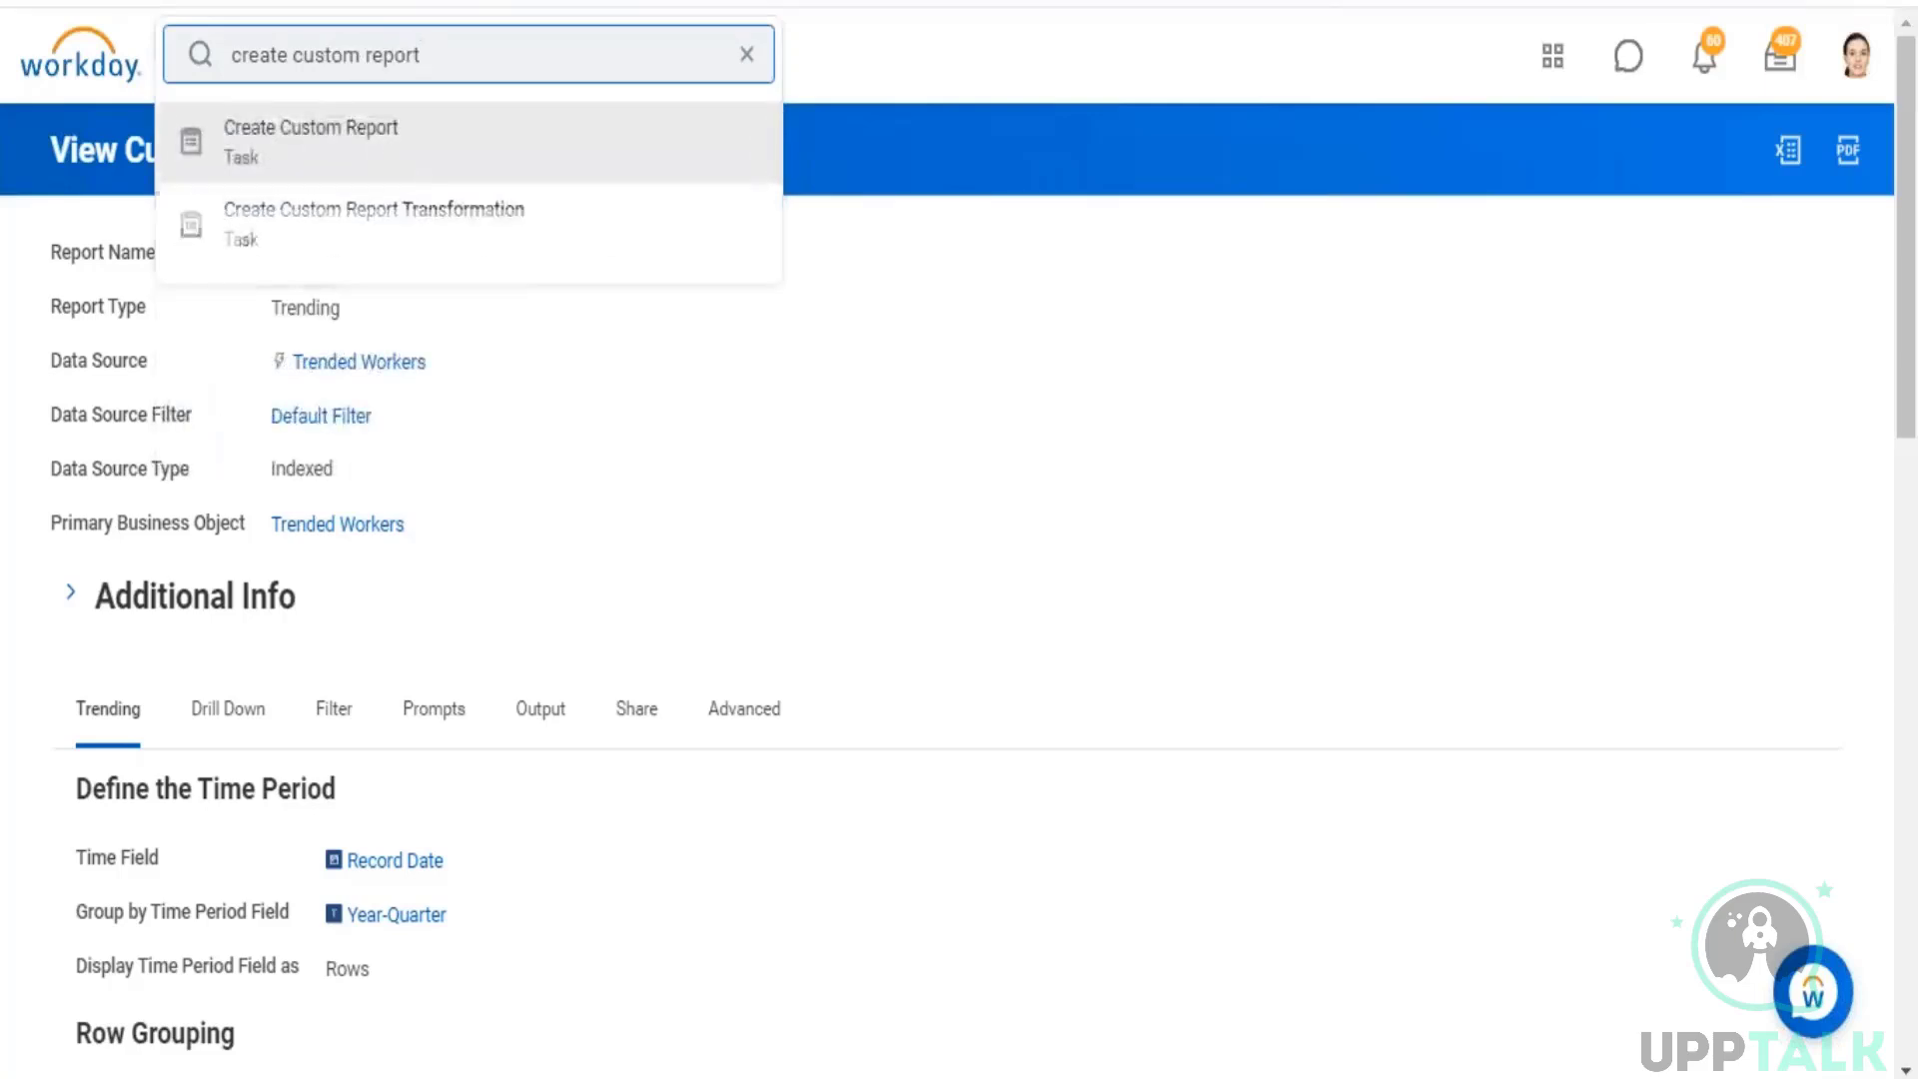
key("Return")
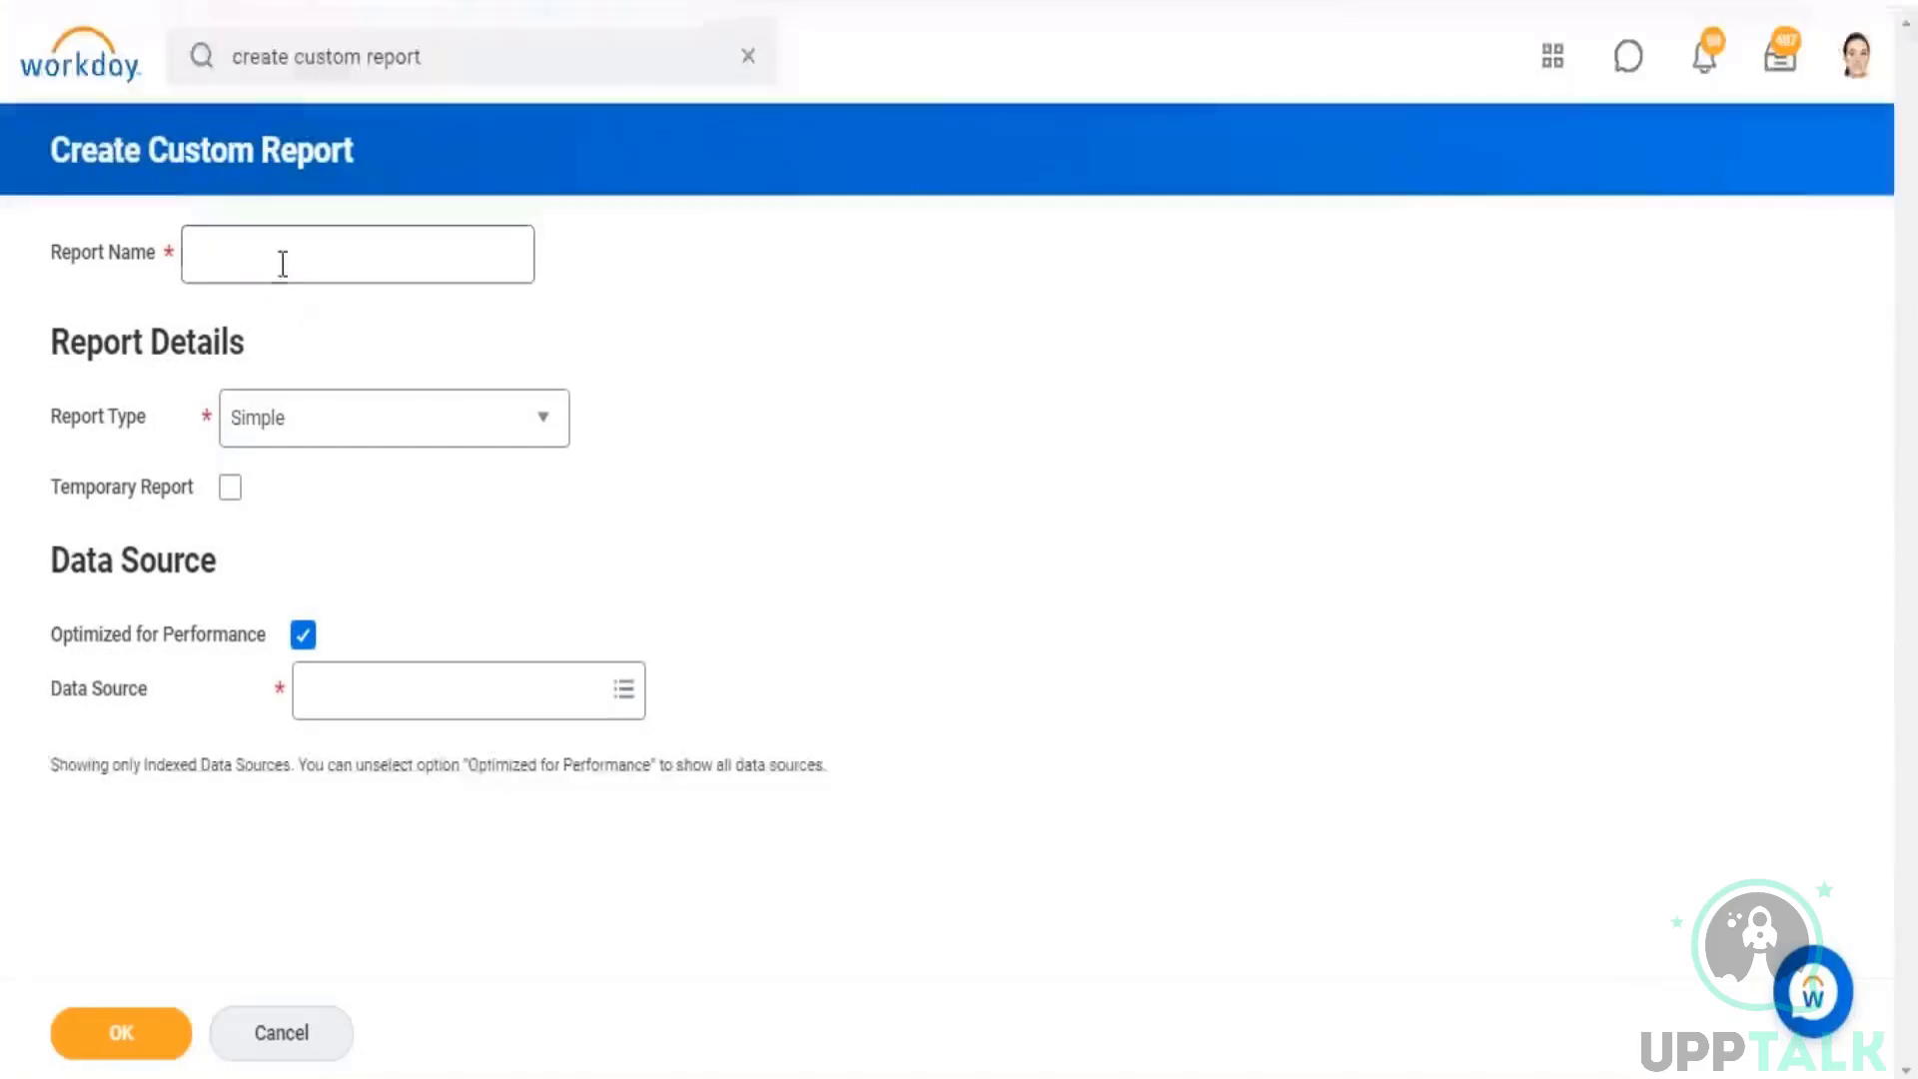
Step: Name the new report "Rep - Standard Reports Count" and set its report type to Matrix
left_click(282, 265)
type("Rep")
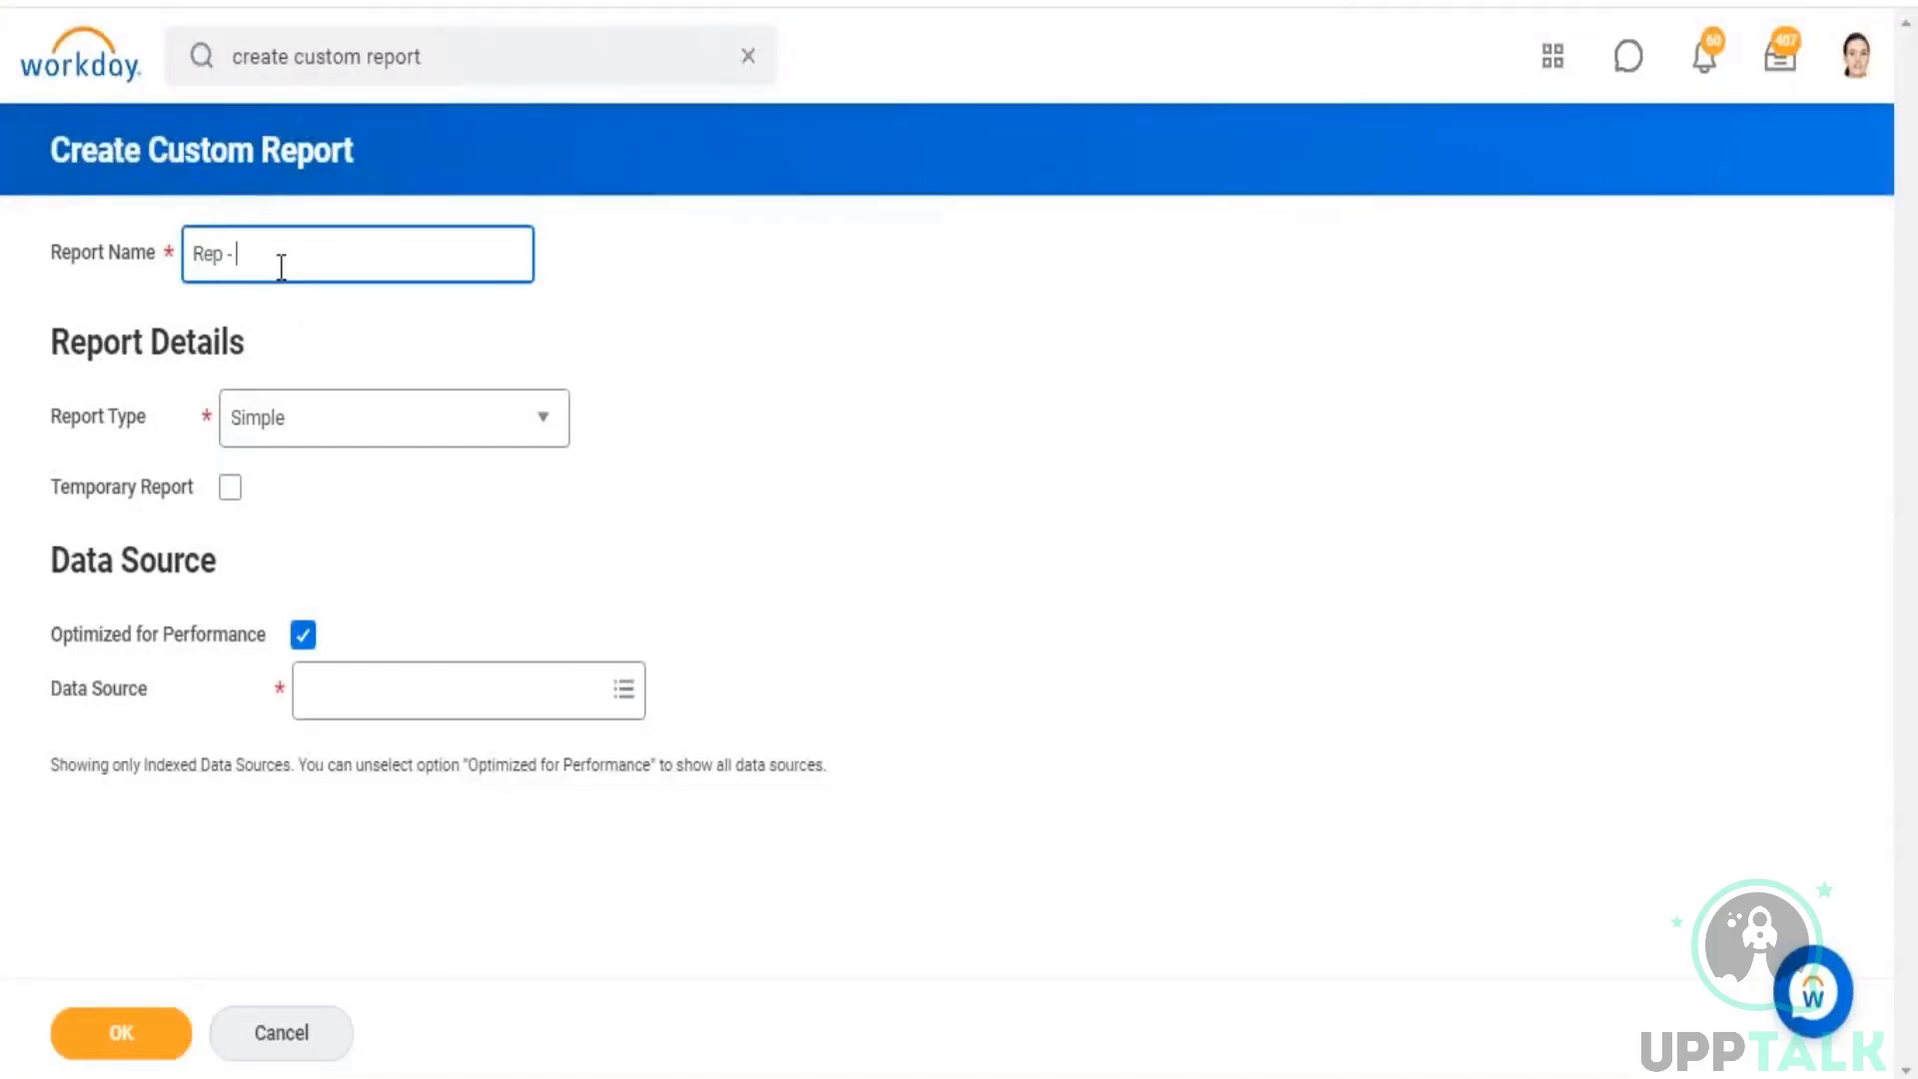
type(" - Standard Reports Count")
left_click(441, 422)
left_click(298, 612)
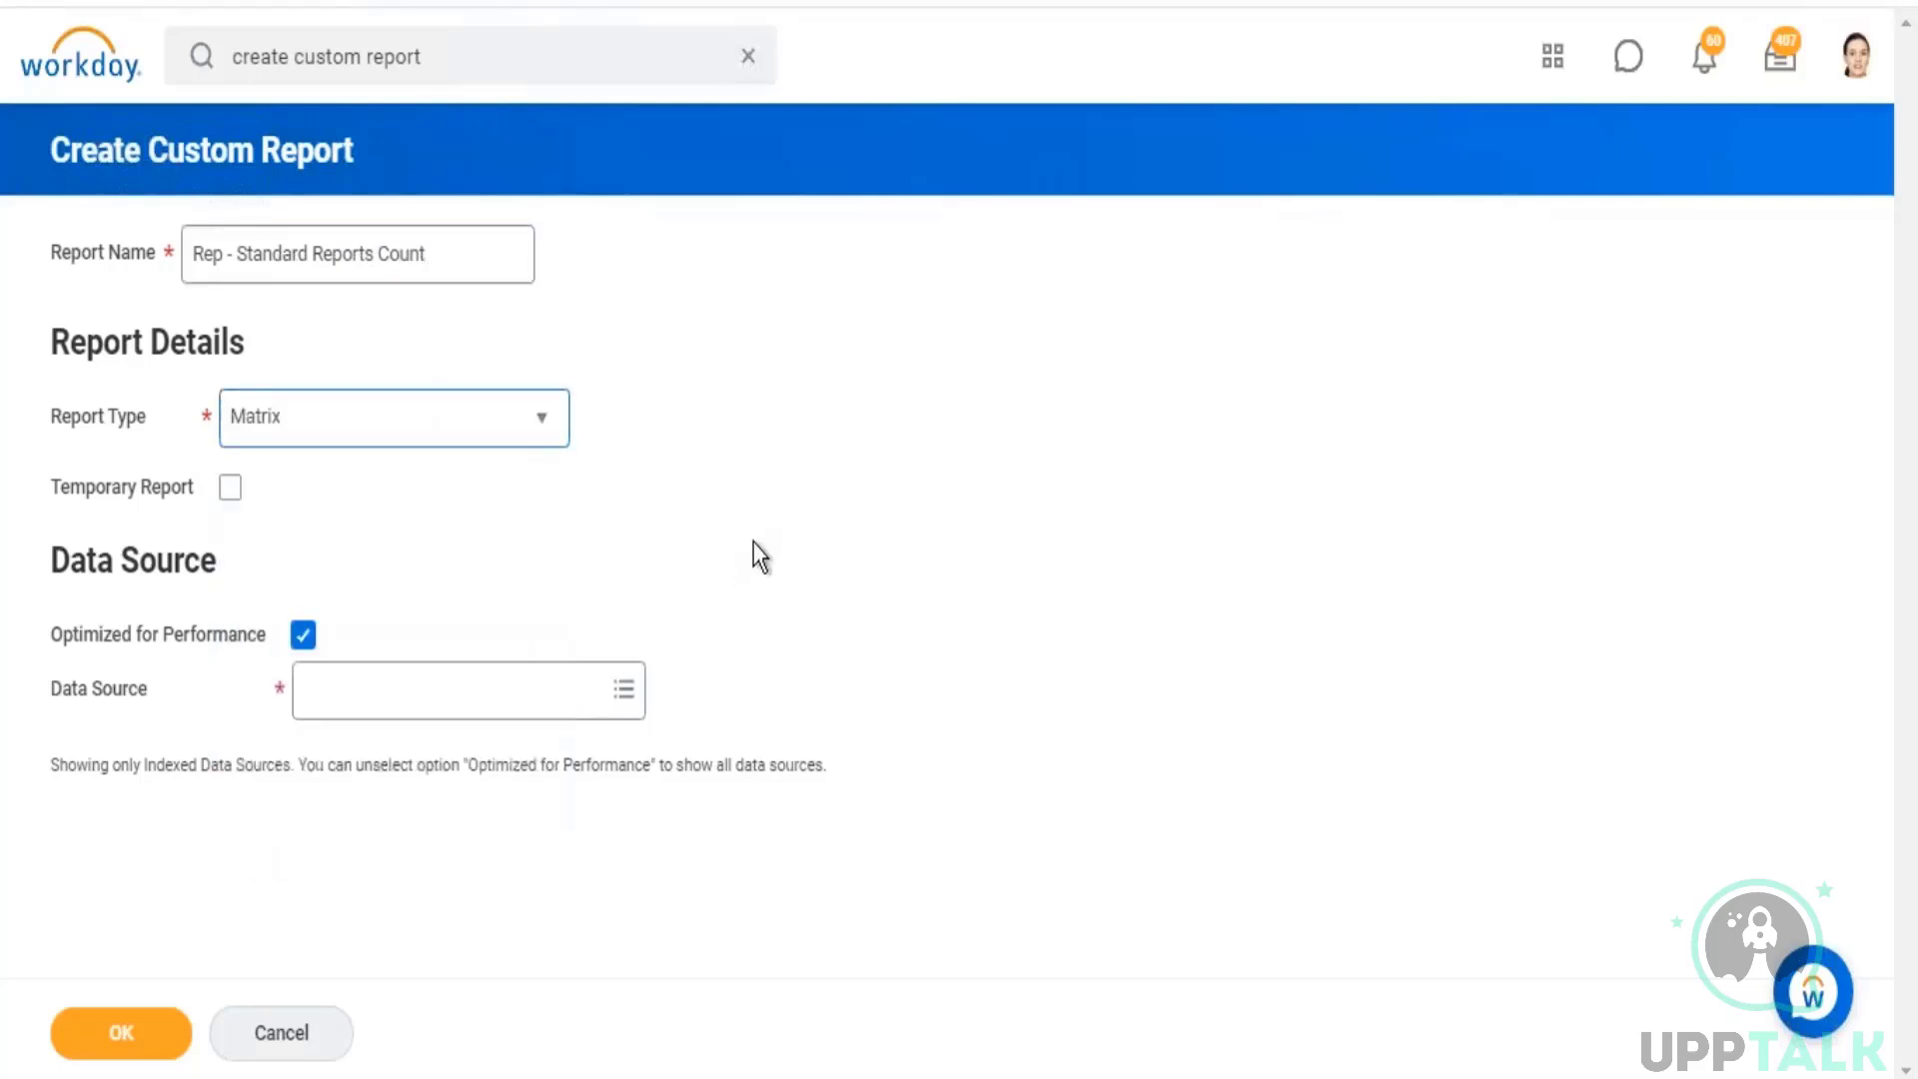
Step: Turn off Optimized for Performance, choose All Standard Reports as the data source, and create the report
left_click(291, 634)
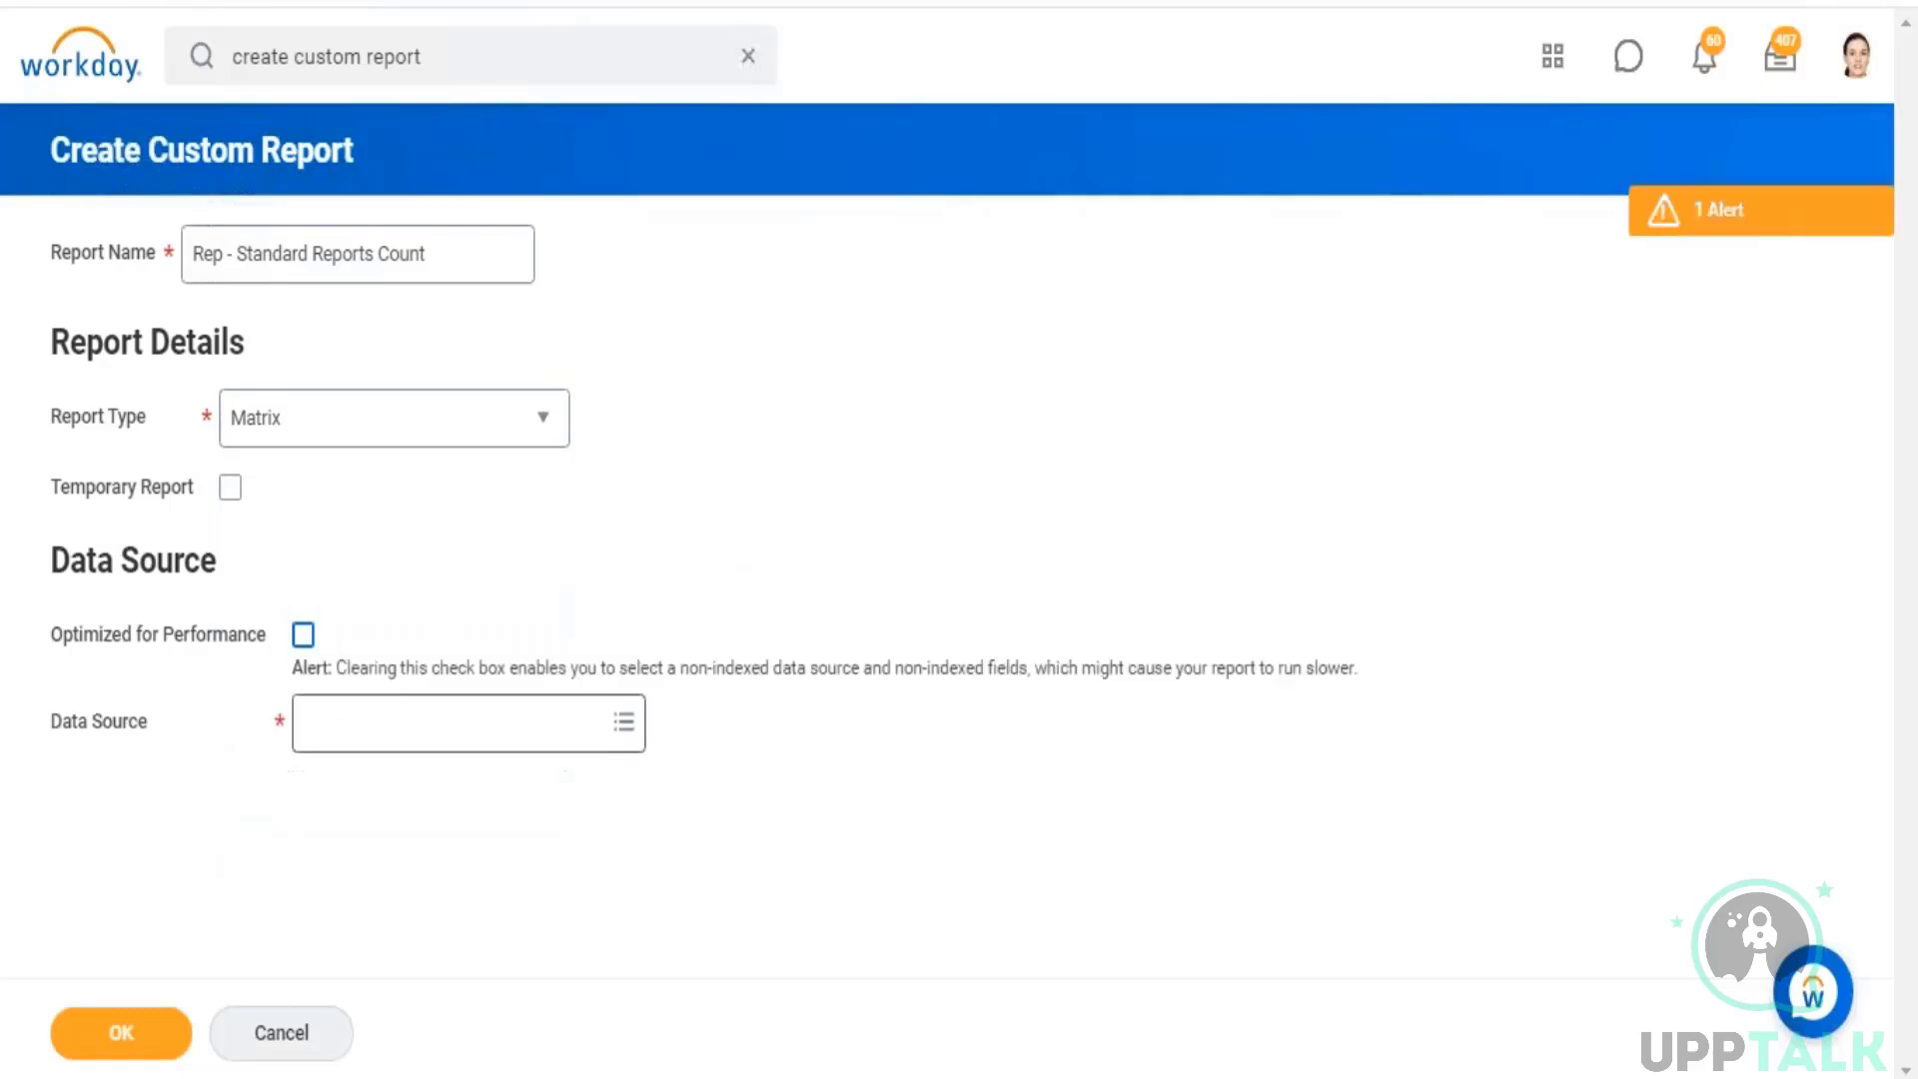
left_click(400, 721)
type("stat")
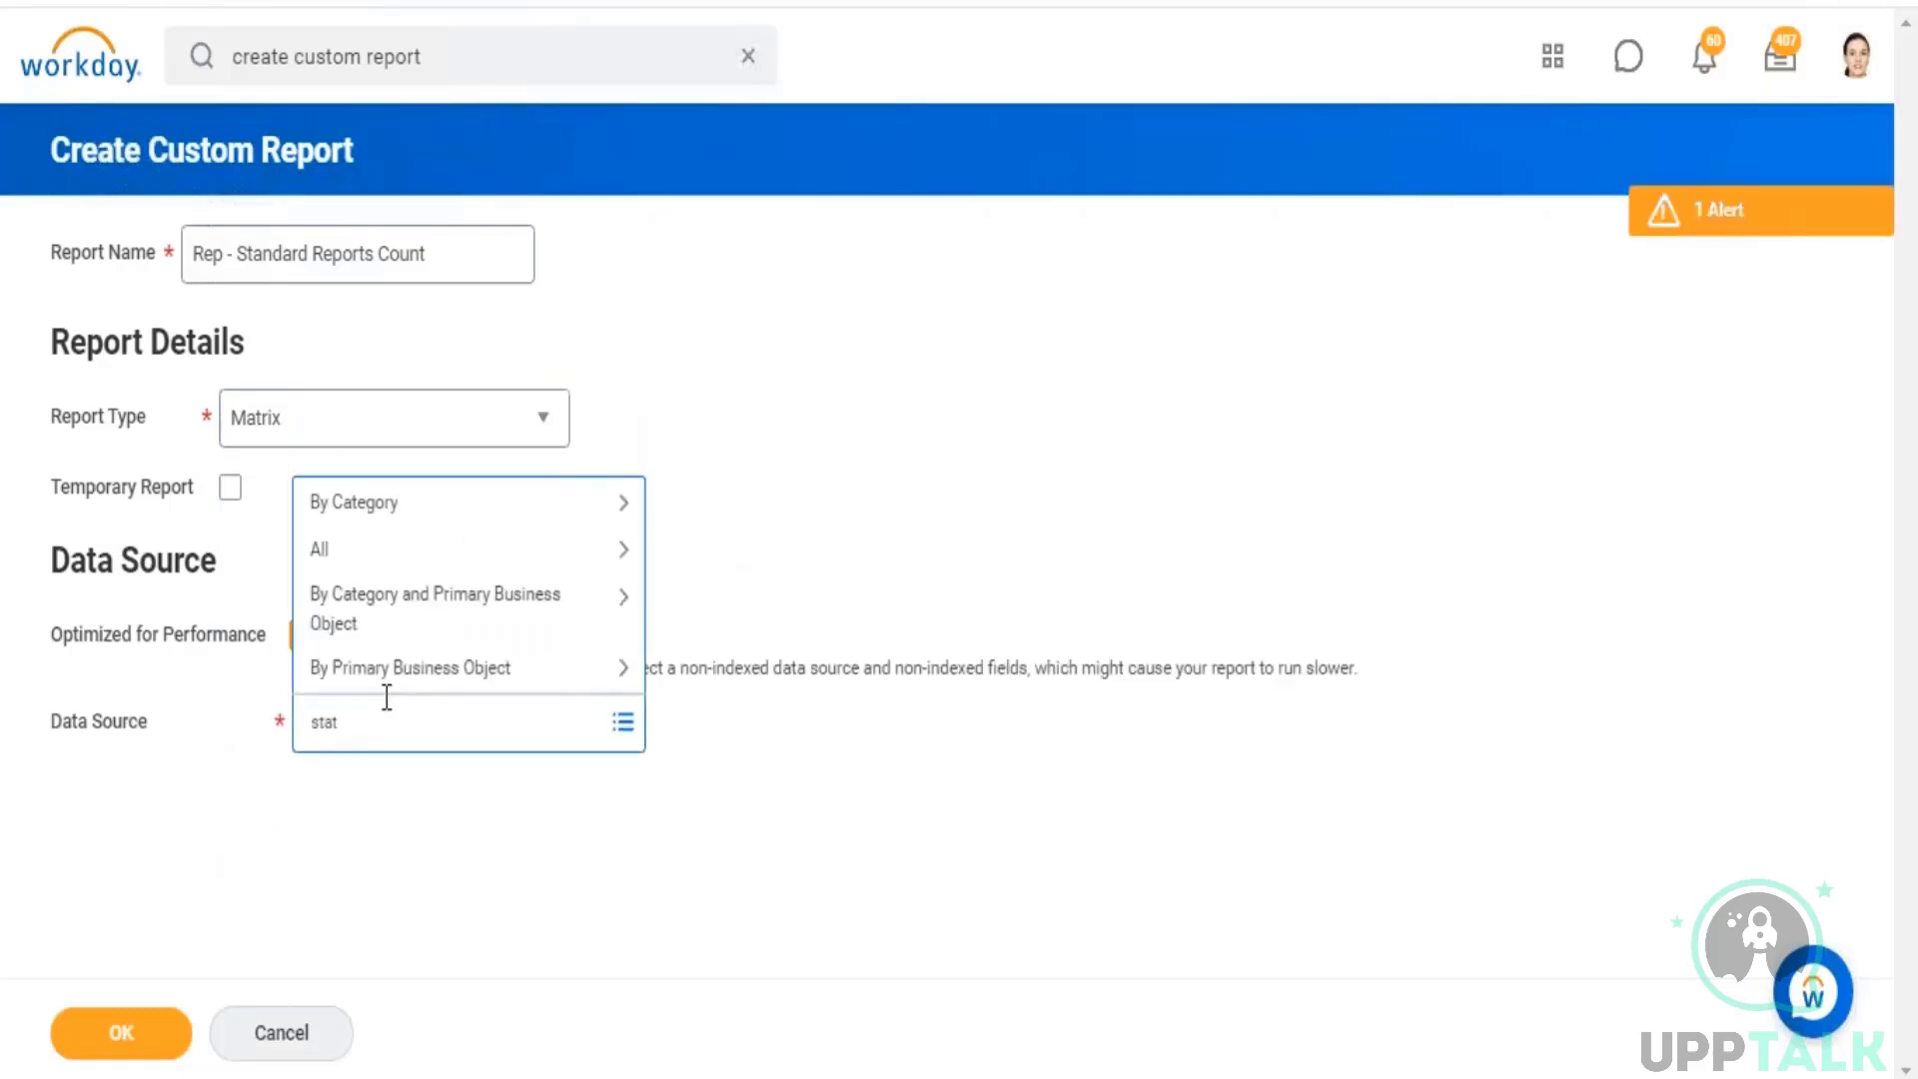
key("BackSpace")
type("ndard reports")
key("Return")
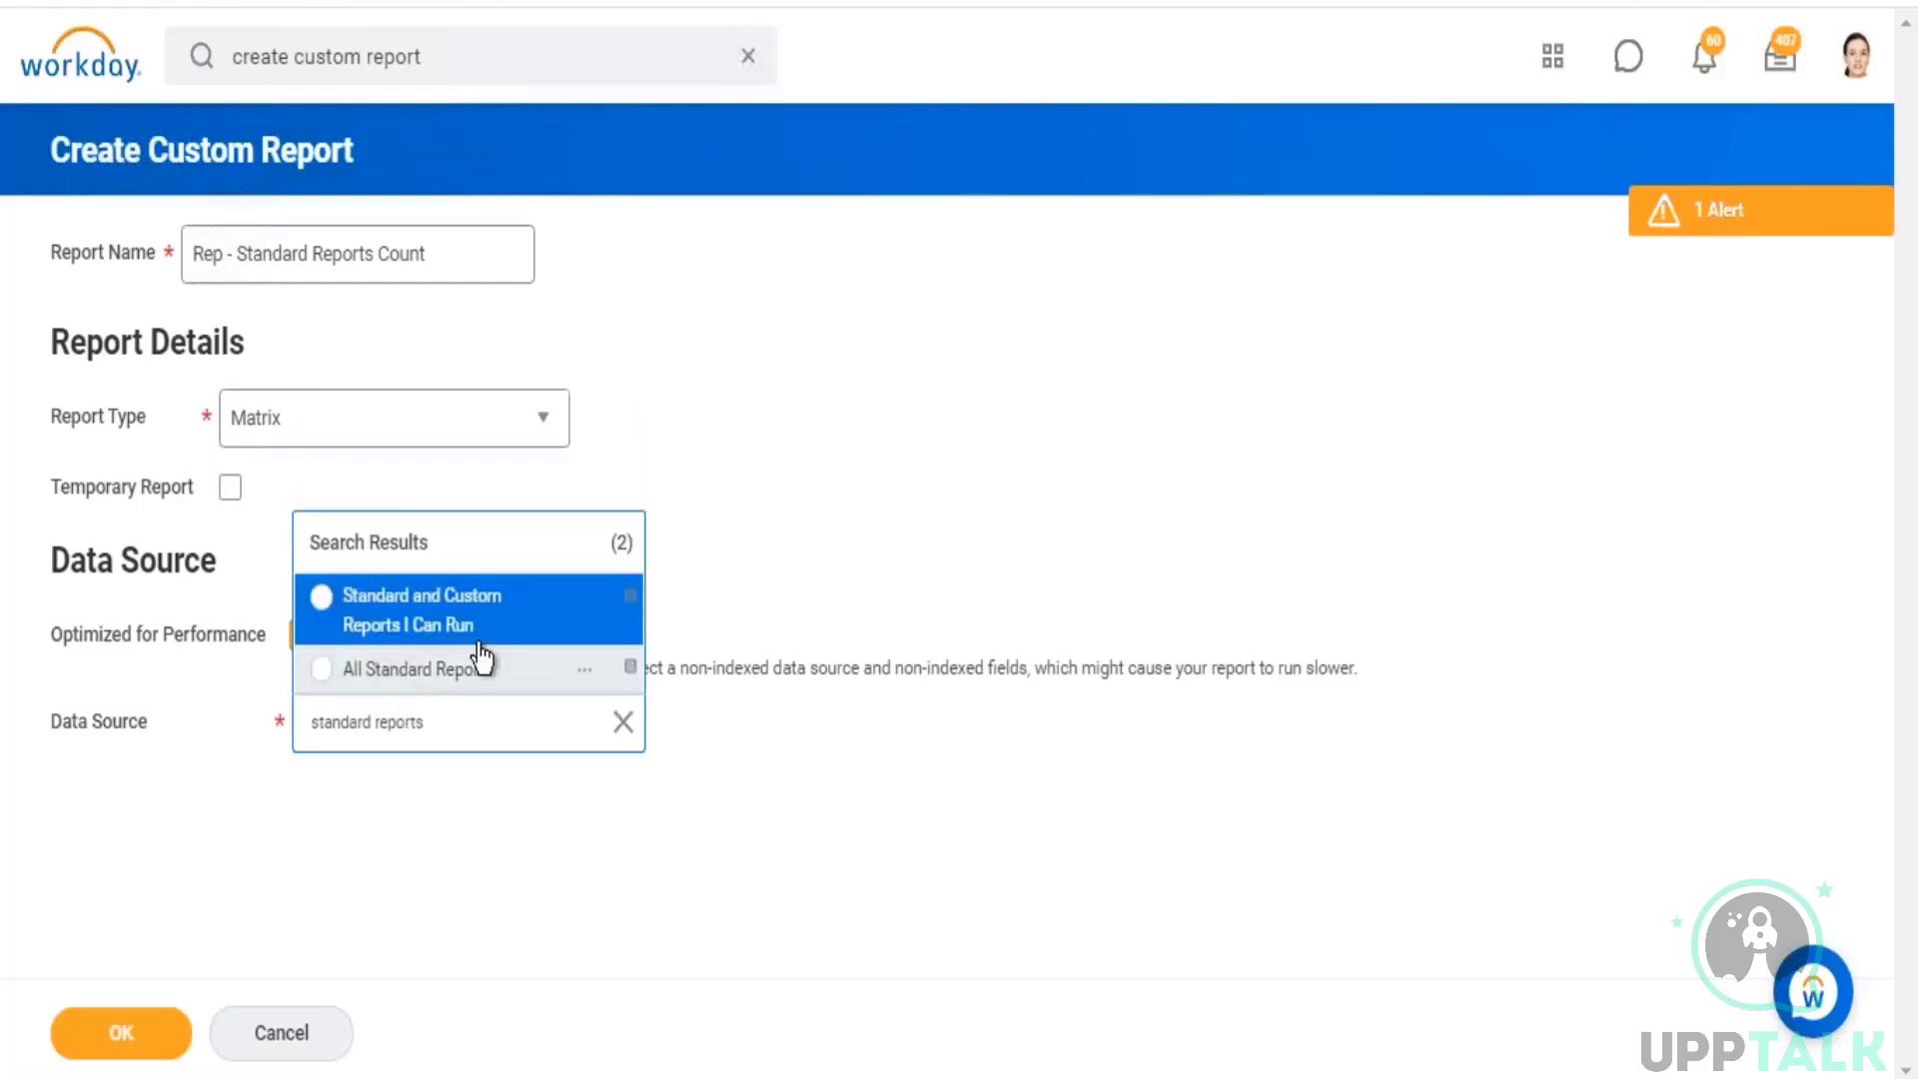
left_click(480, 659)
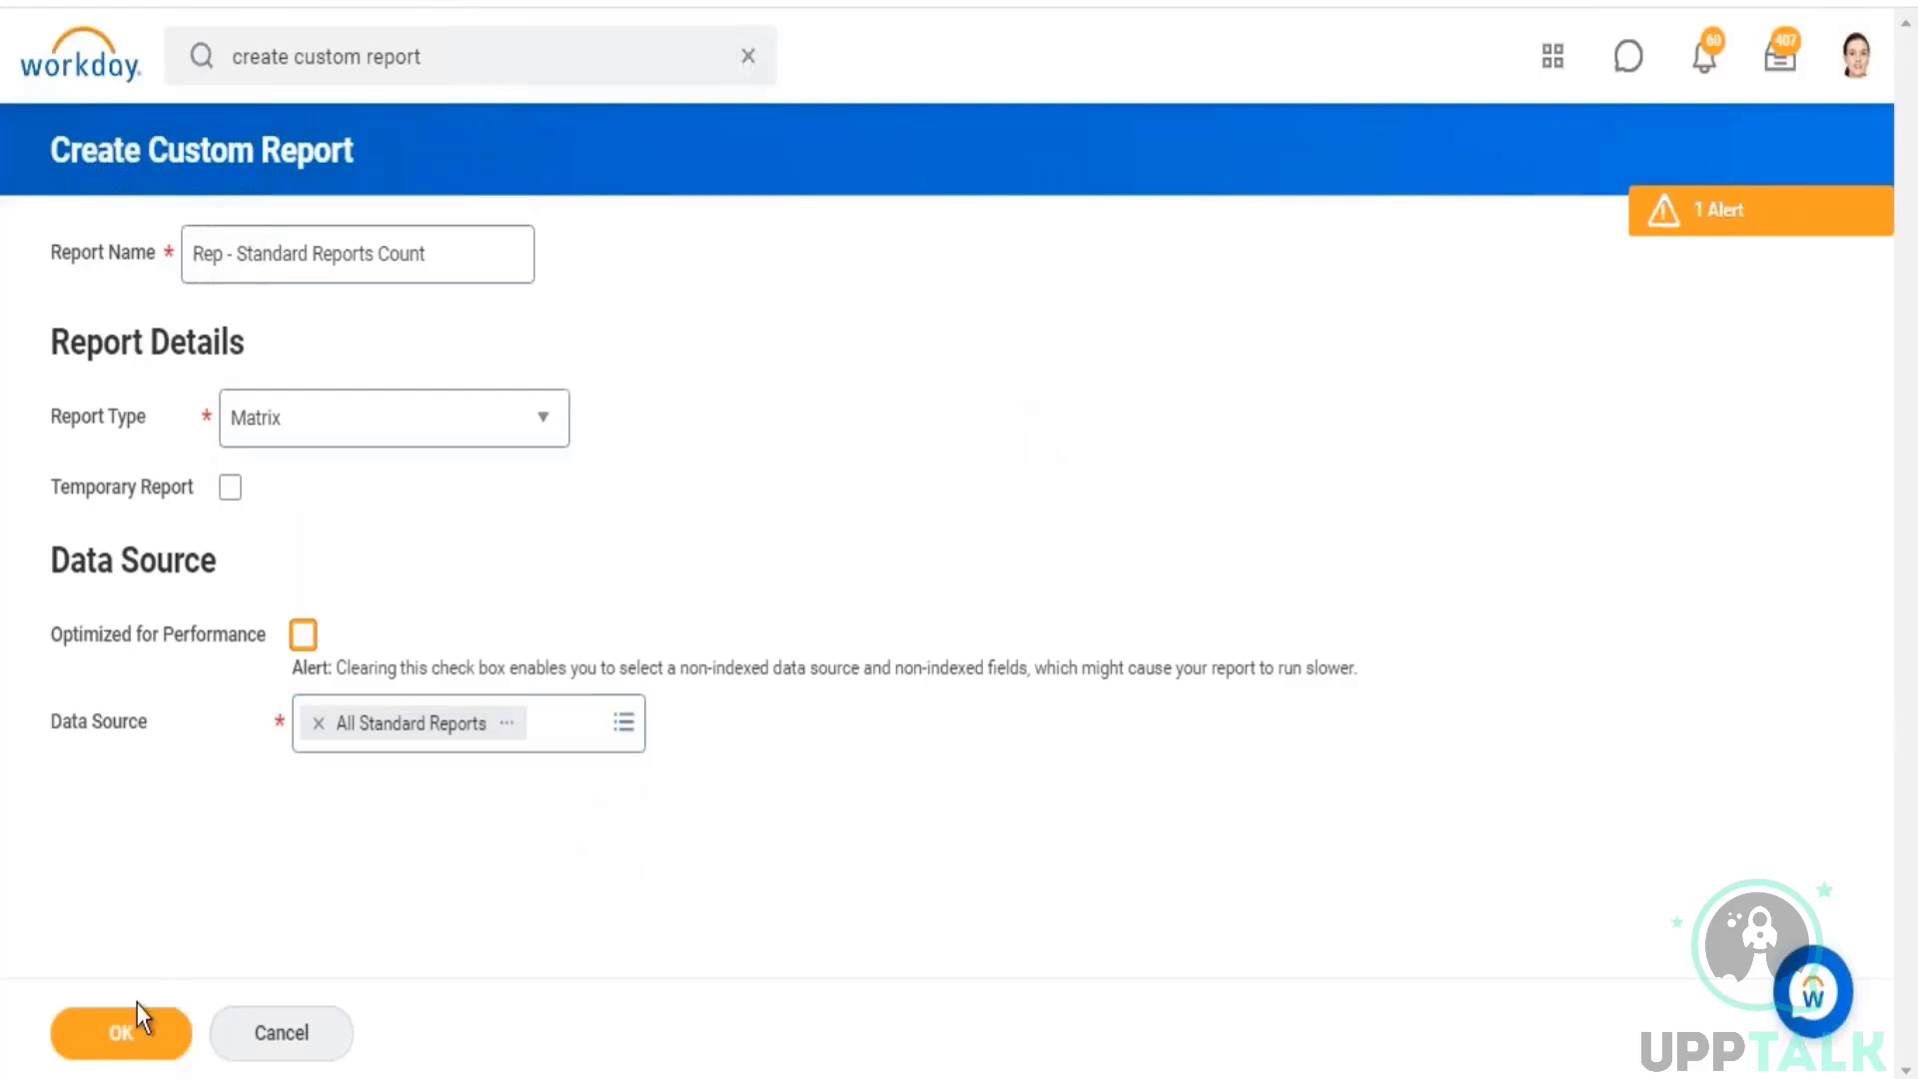
left_click(120, 1041)
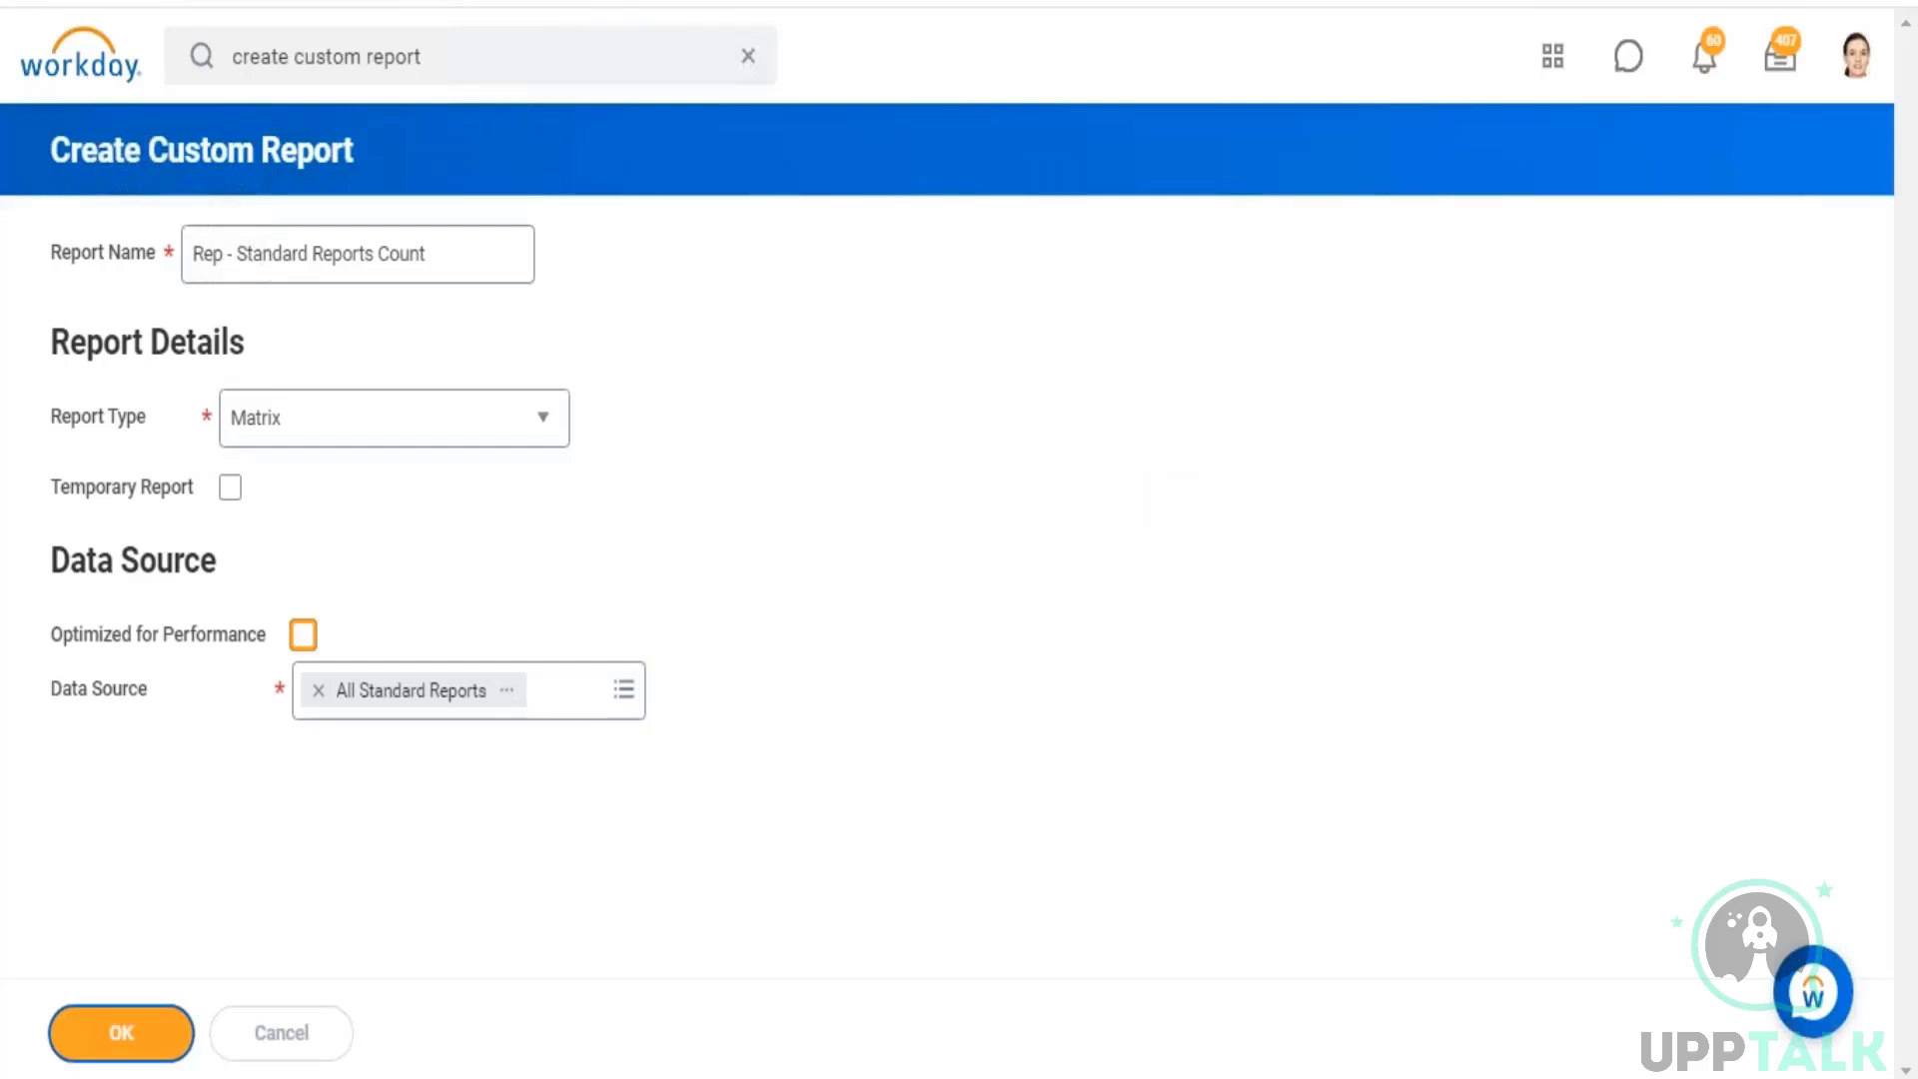
Step: Set Report Type as the first row grouping field of the matrix
scroll(447, 715, "down", 3)
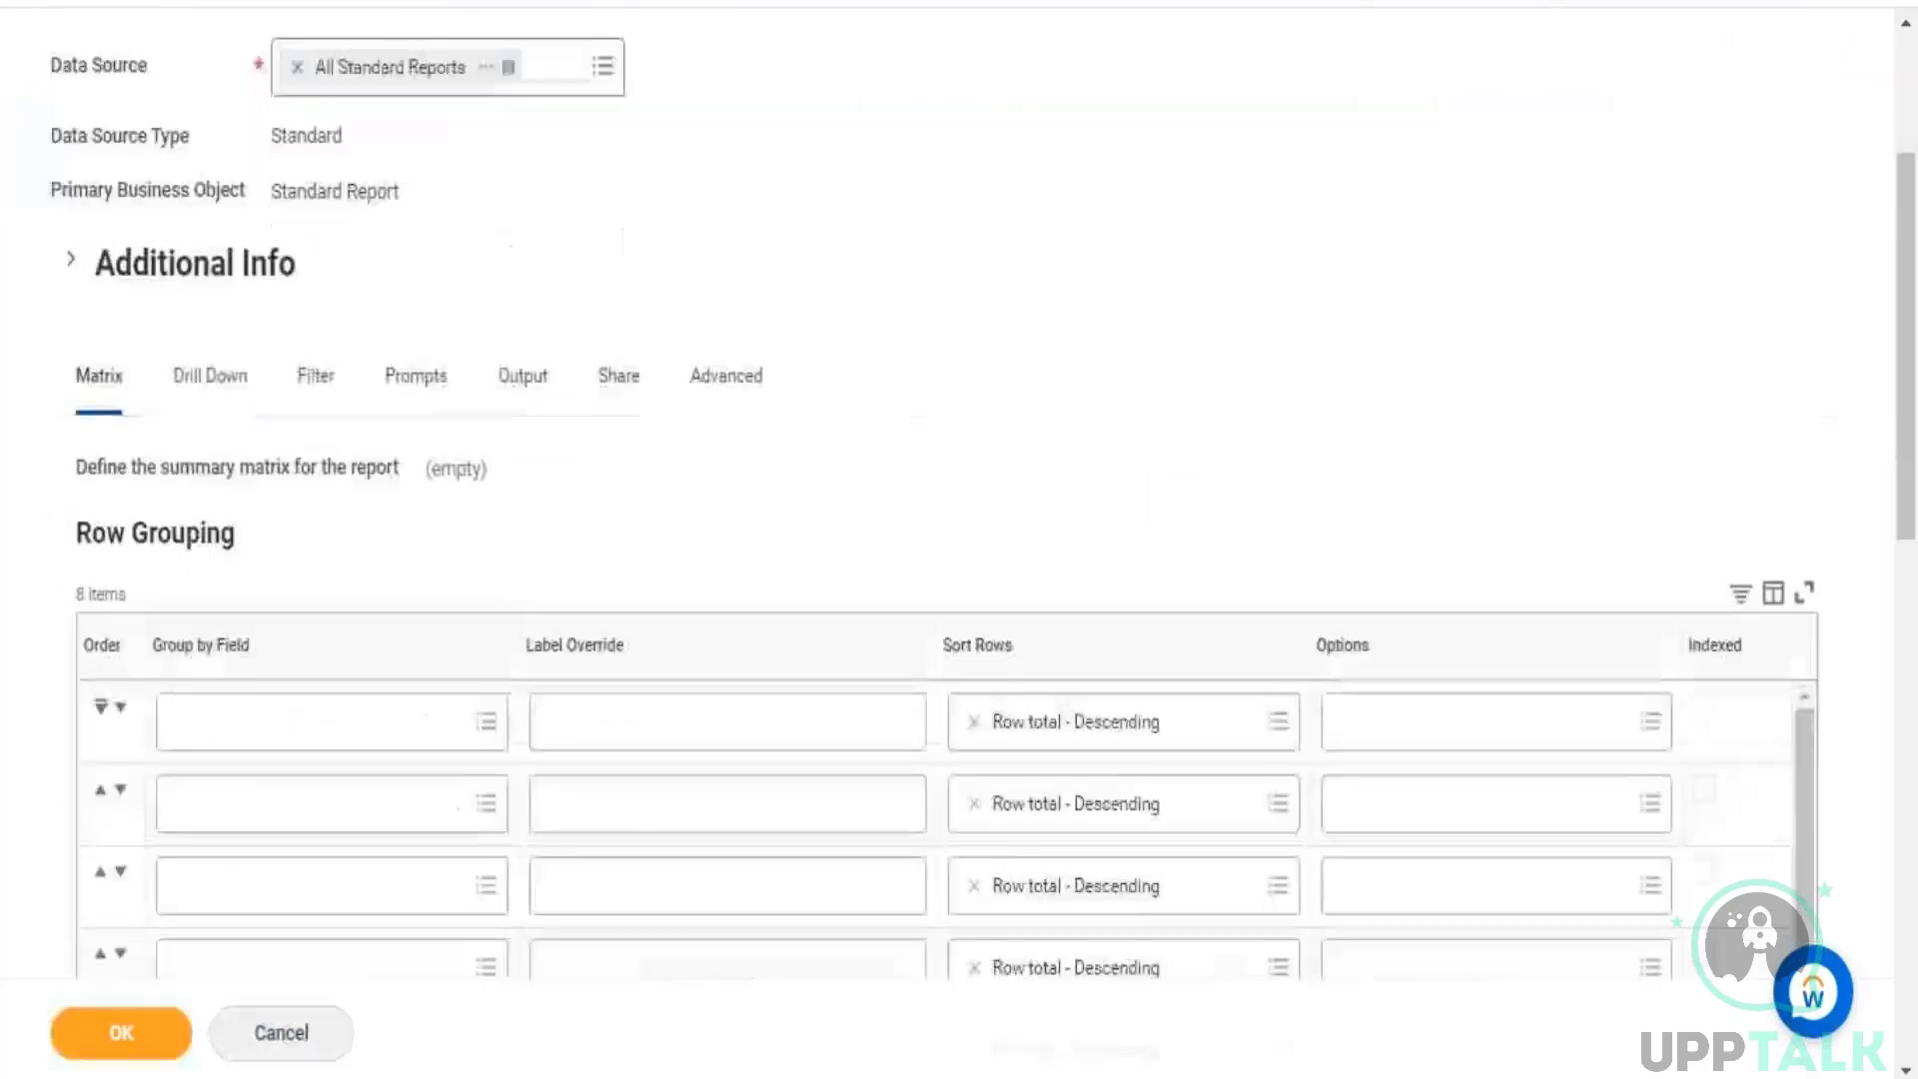
left_click(359, 722)
type("report")
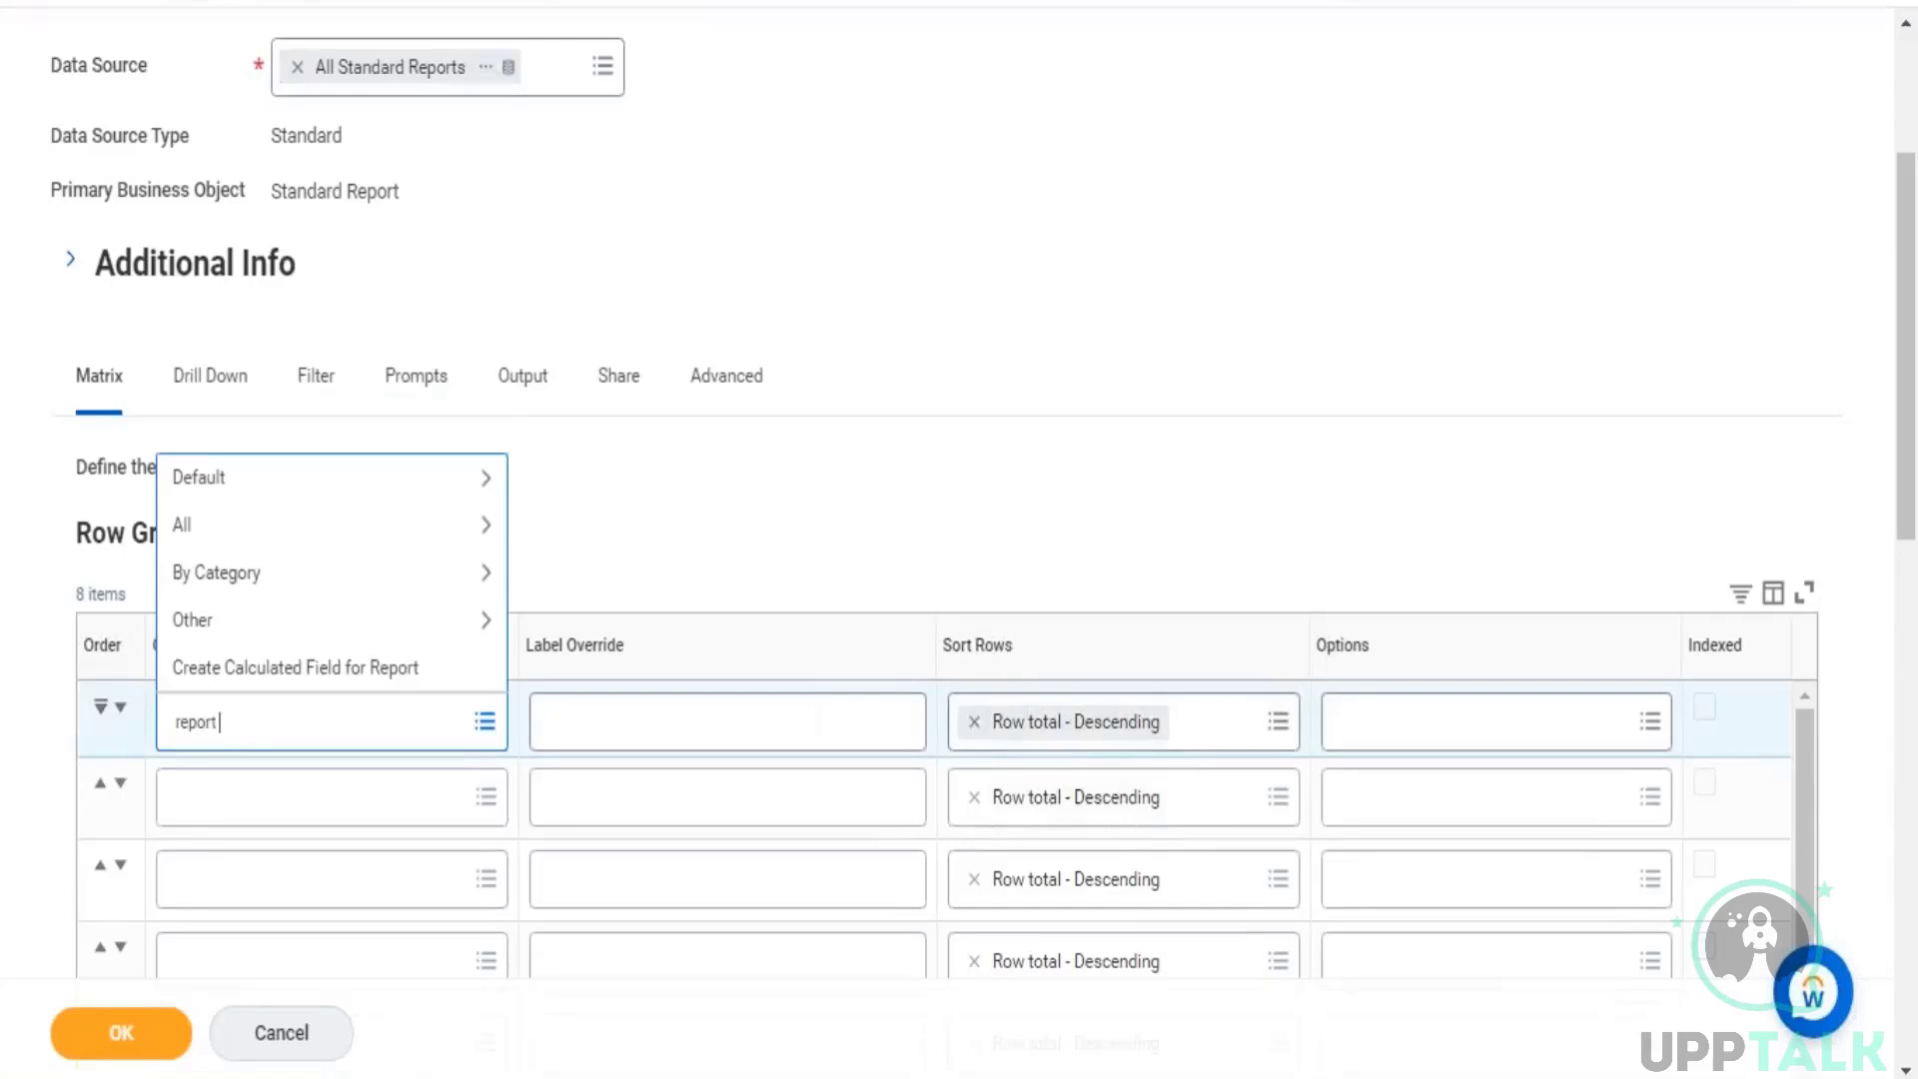
type(" type")
key("Return")
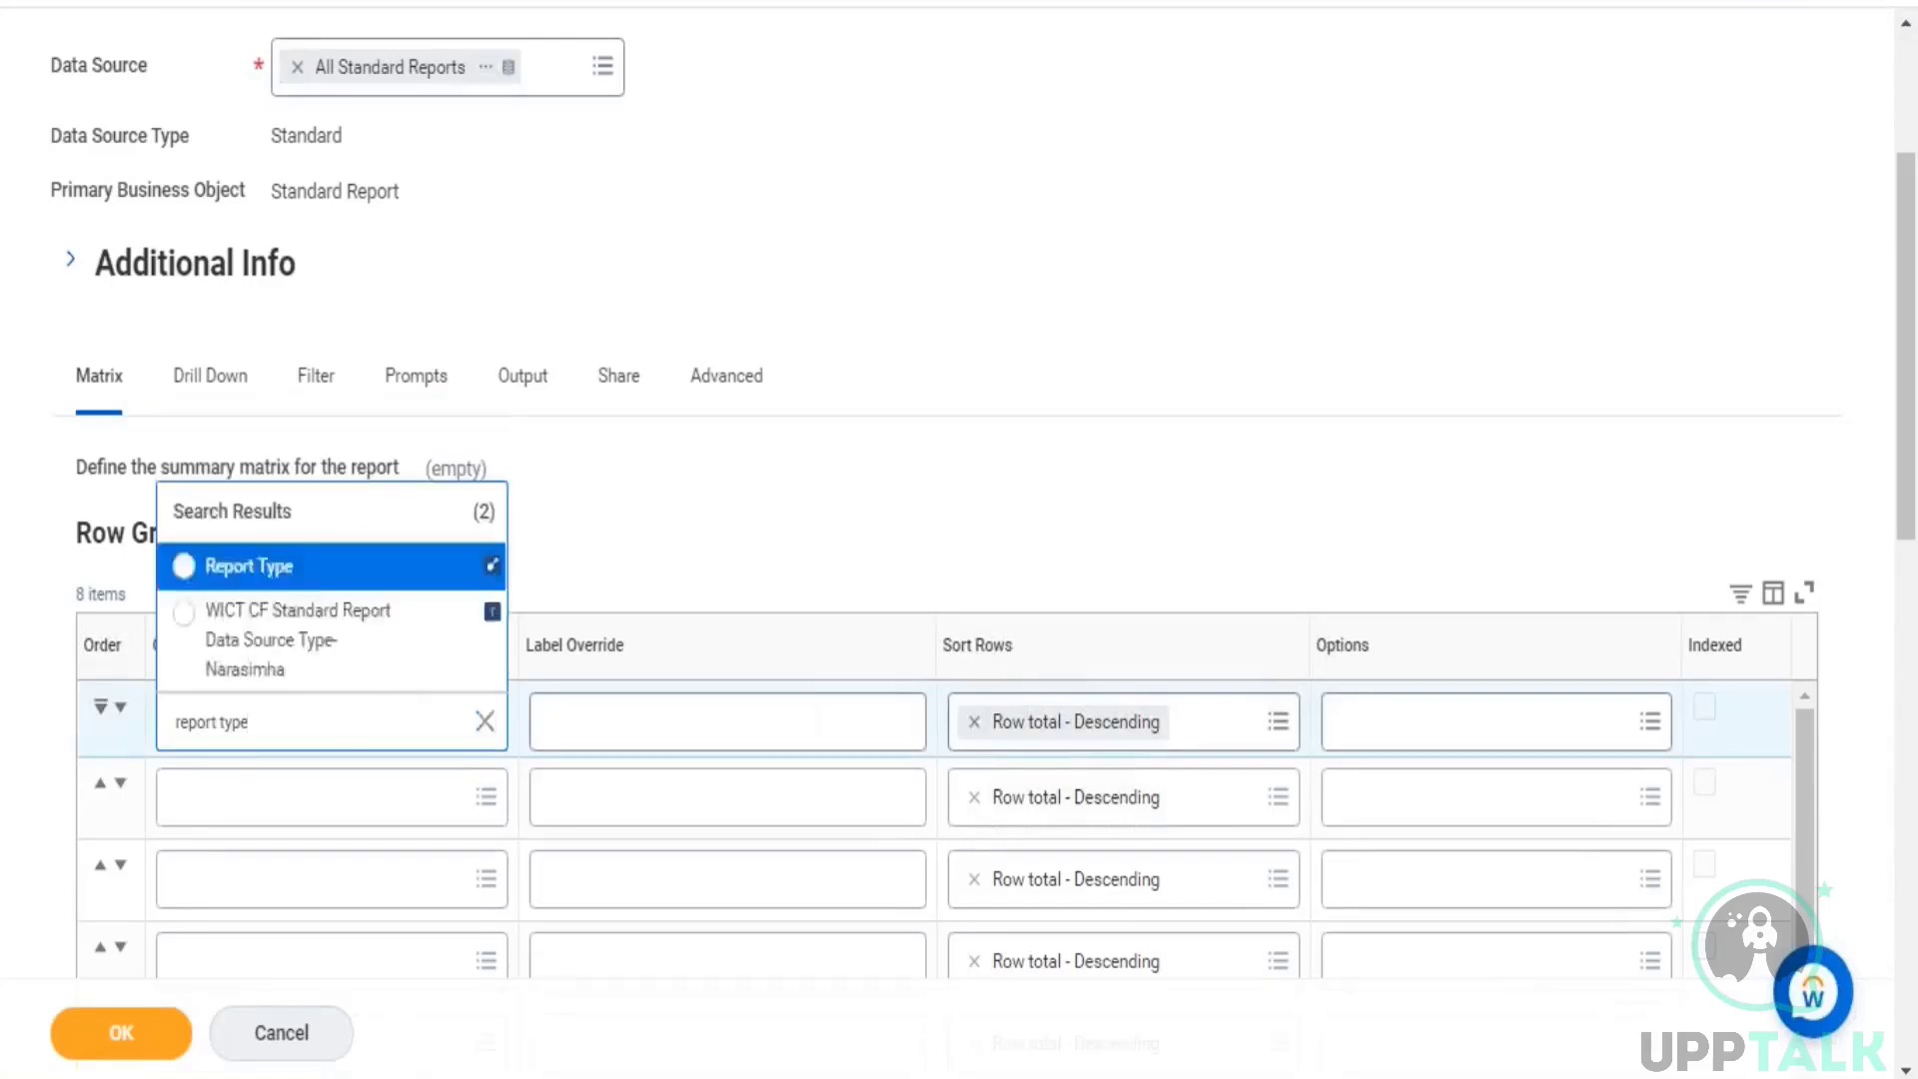
left_click(1115, 340)
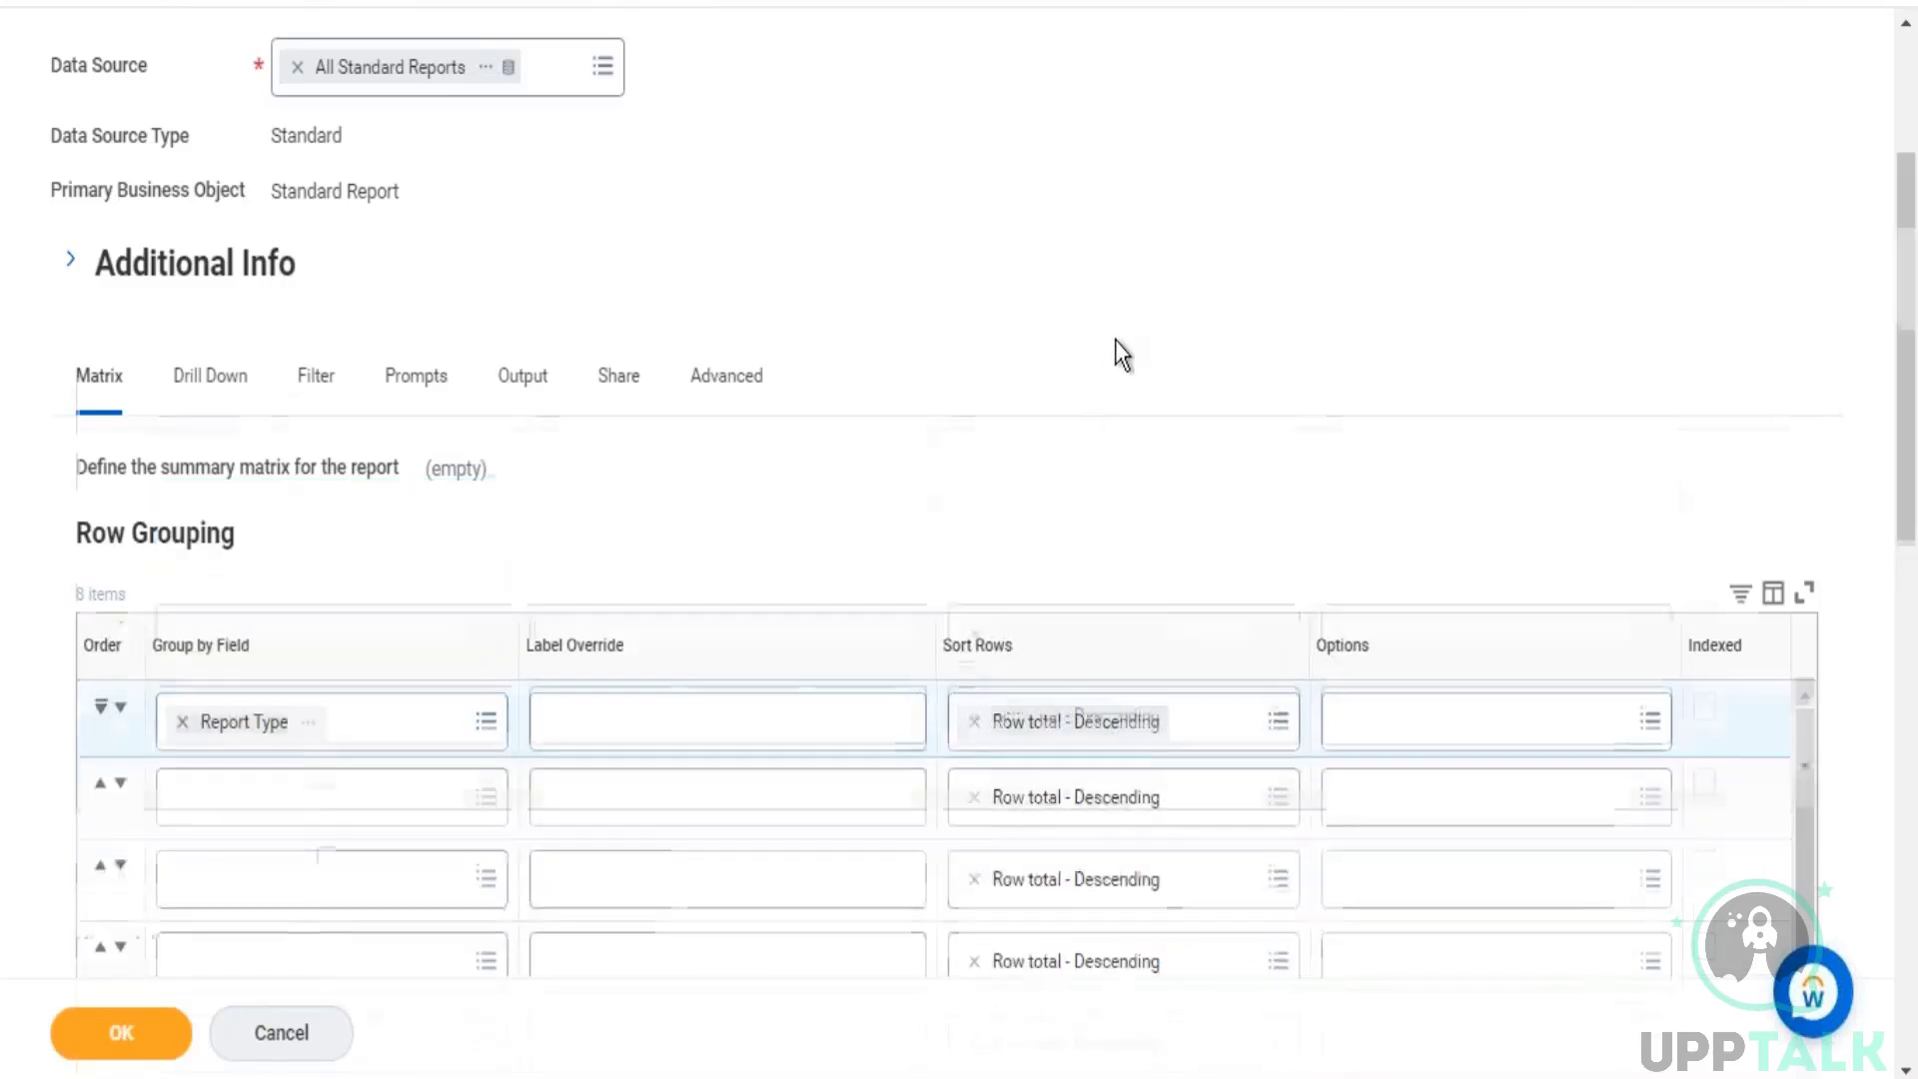
Step: Review the summarized field and primary business object in the report definition, and save and run the report
scroll(1115, 340, "down", 10)
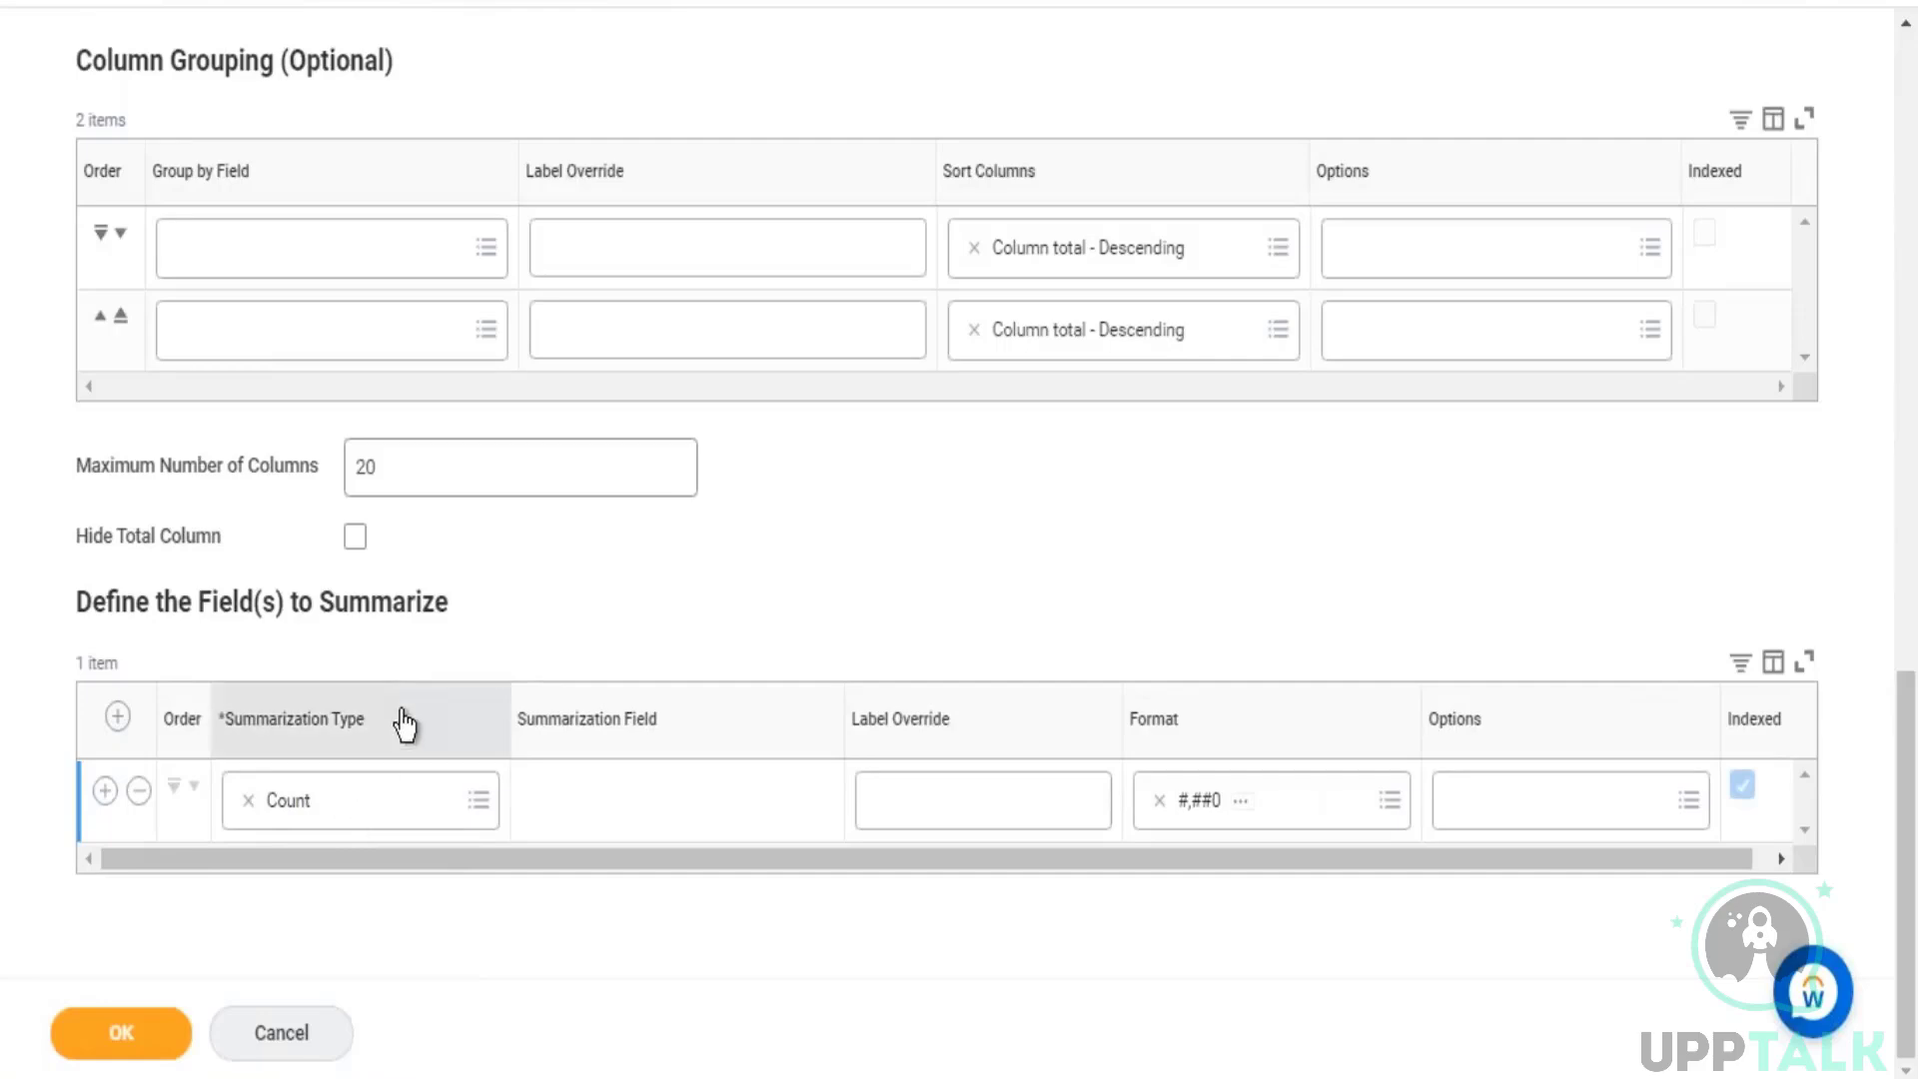
scroll(397, 713, "up", 8)
scroll(341, 407, "up", 10)
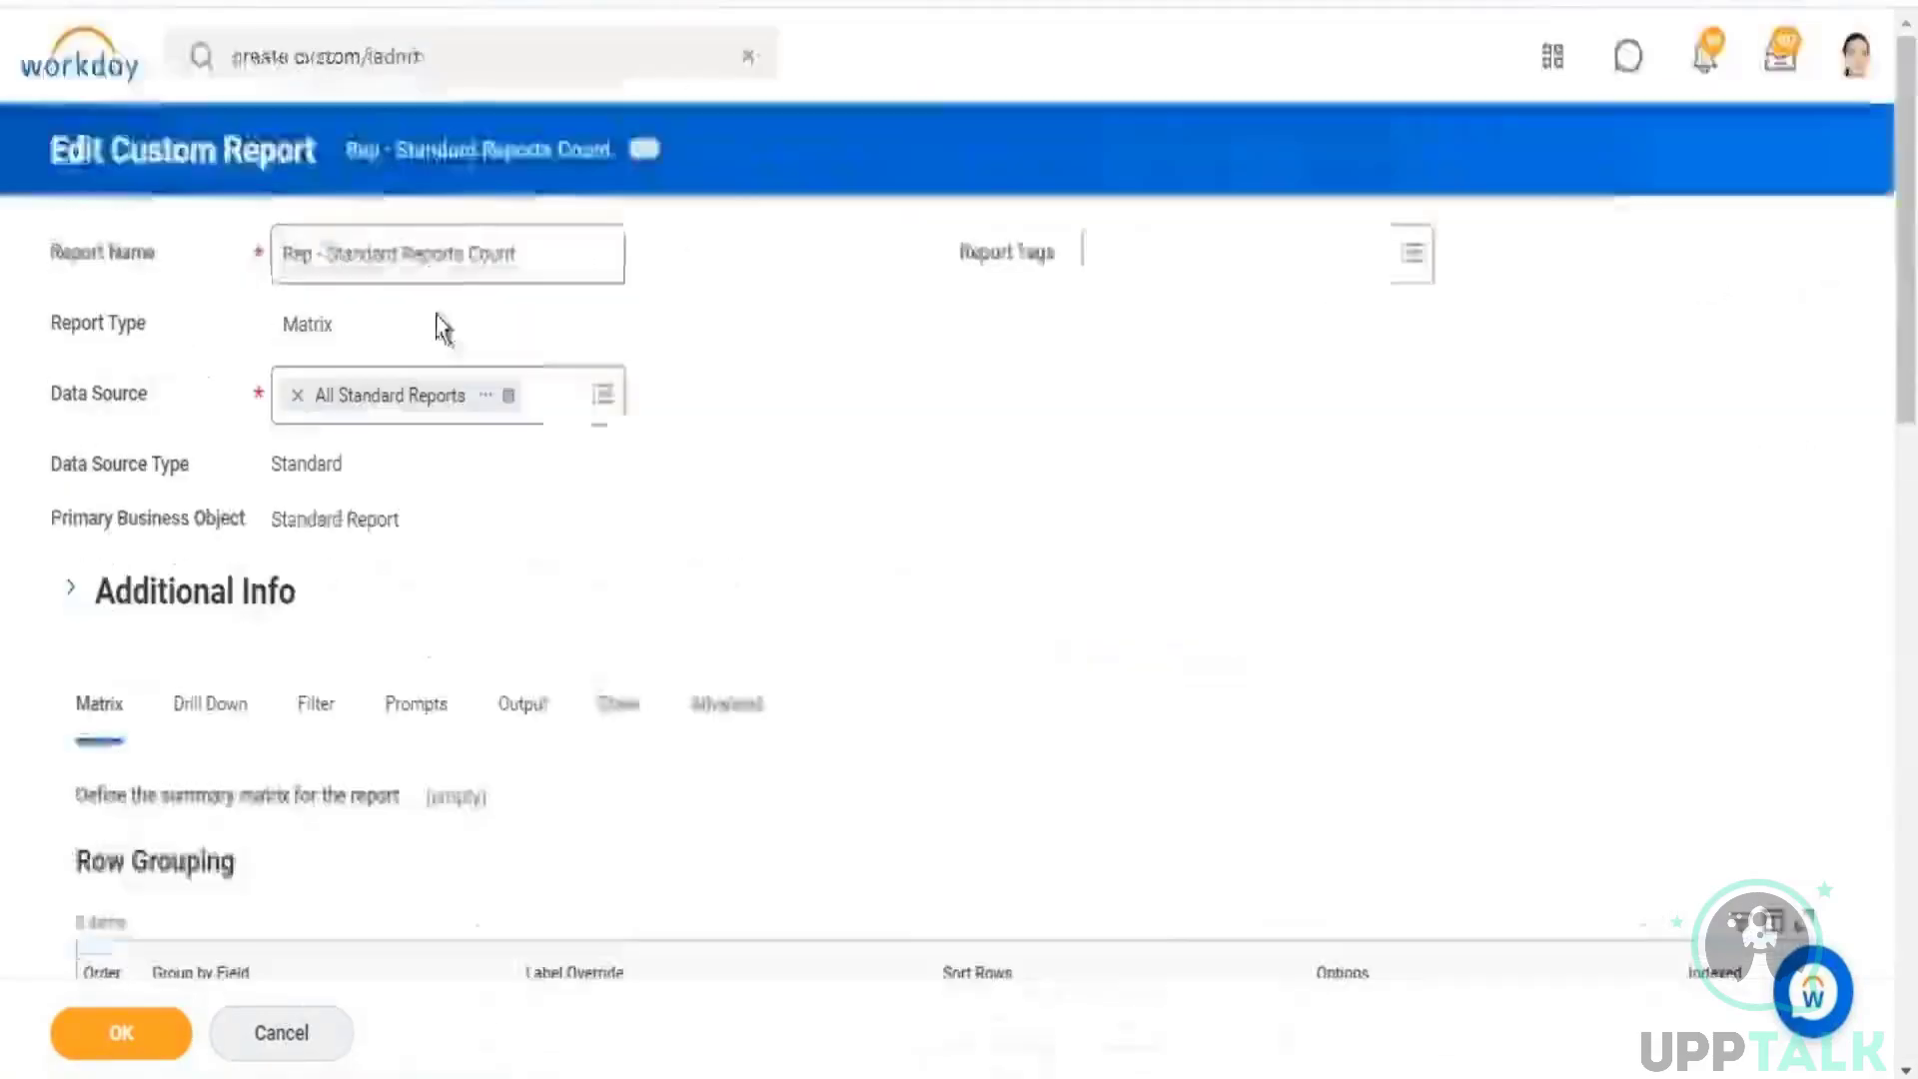
left_click_drag(288, 520, 342, 520)
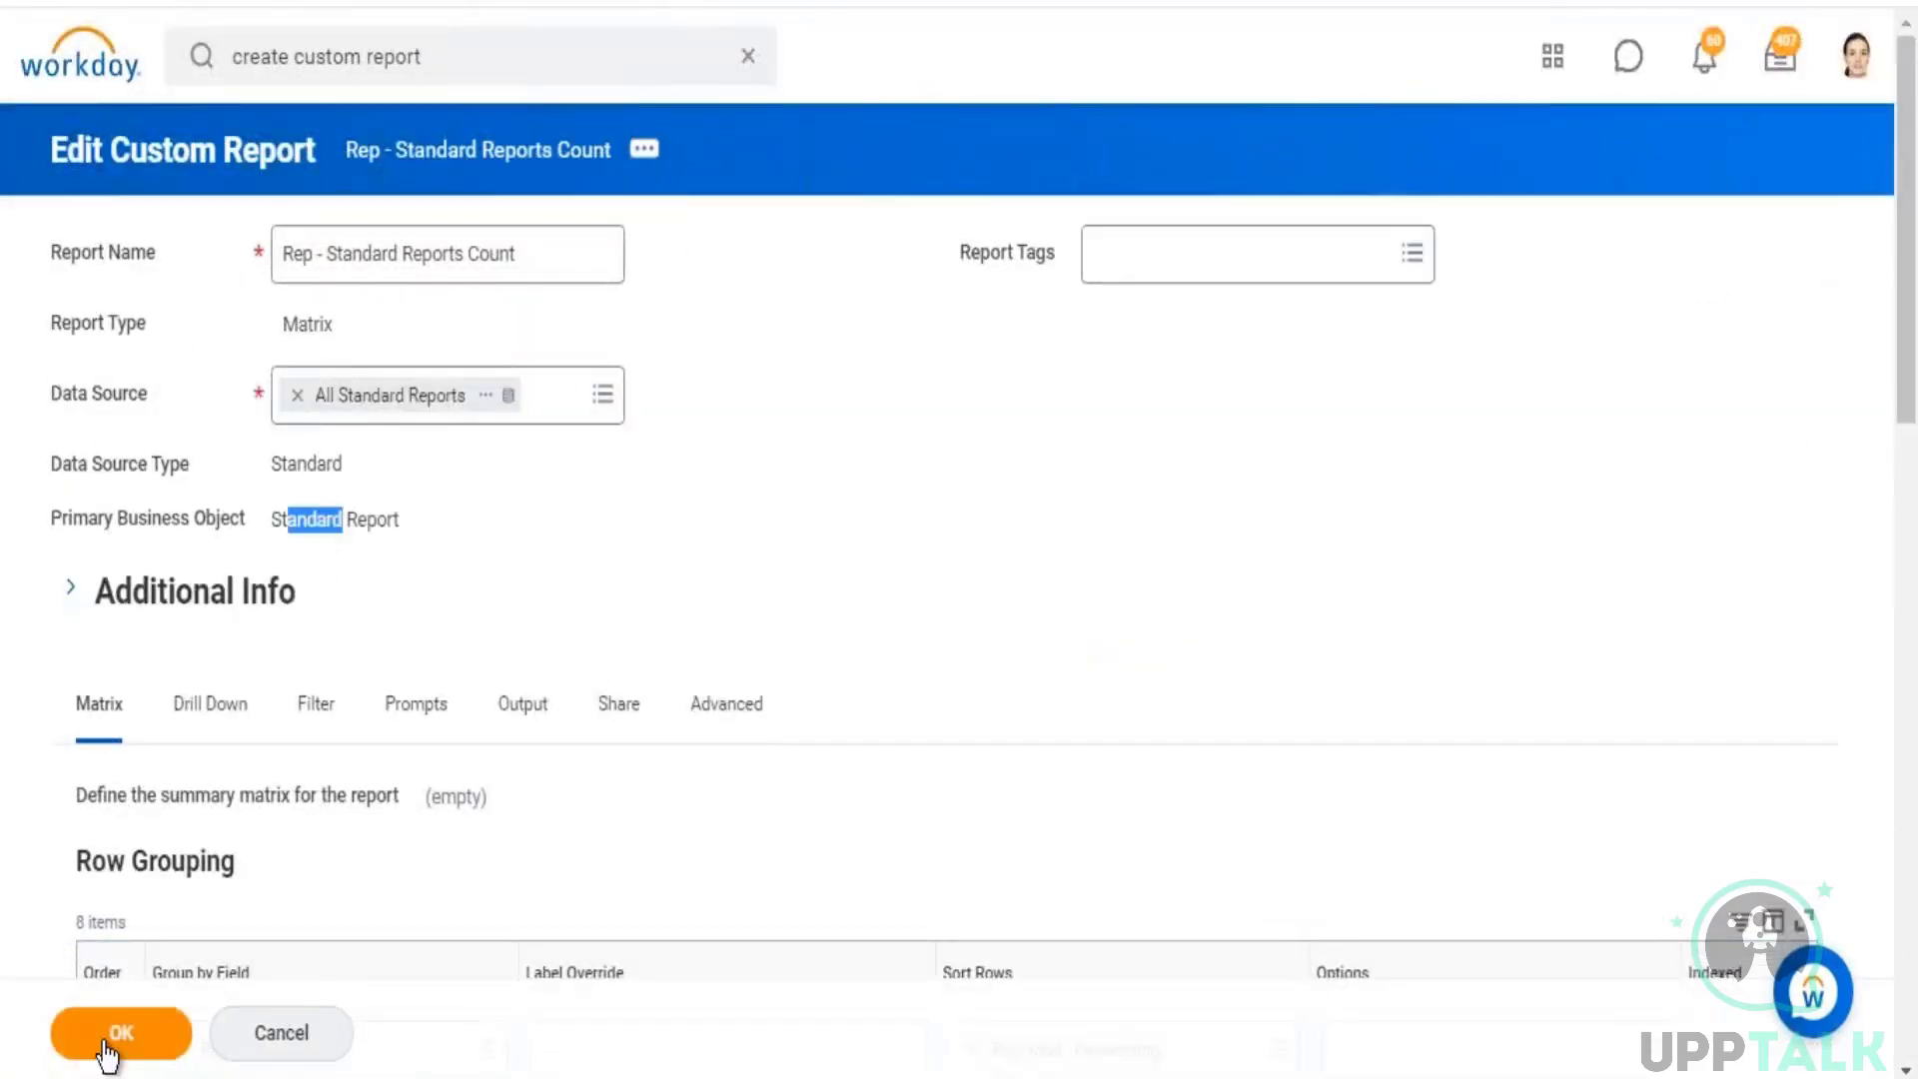
left_click(52, 1042)
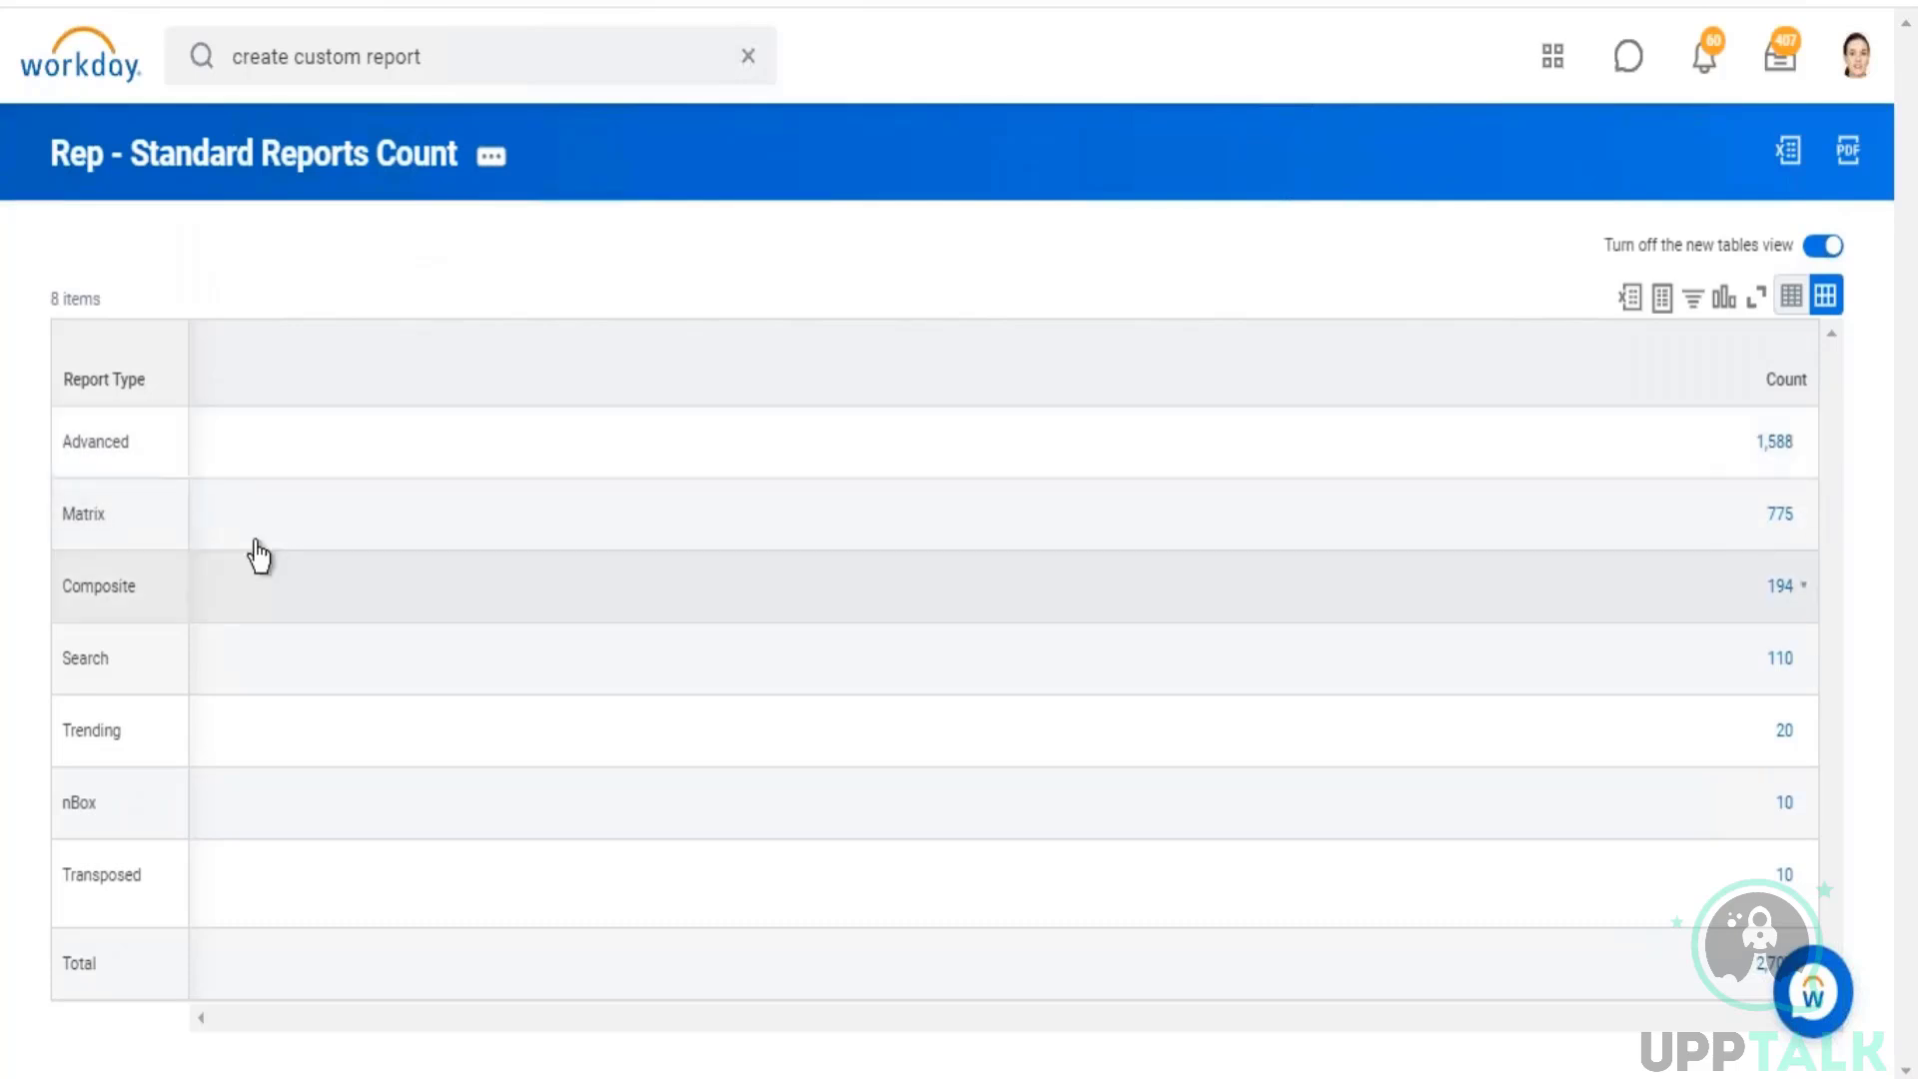
Step: Examine the counts by report type, drill into the Advanced count, and enlarge the list of standard reports
left_click_drag(80, 440, 113, 441)
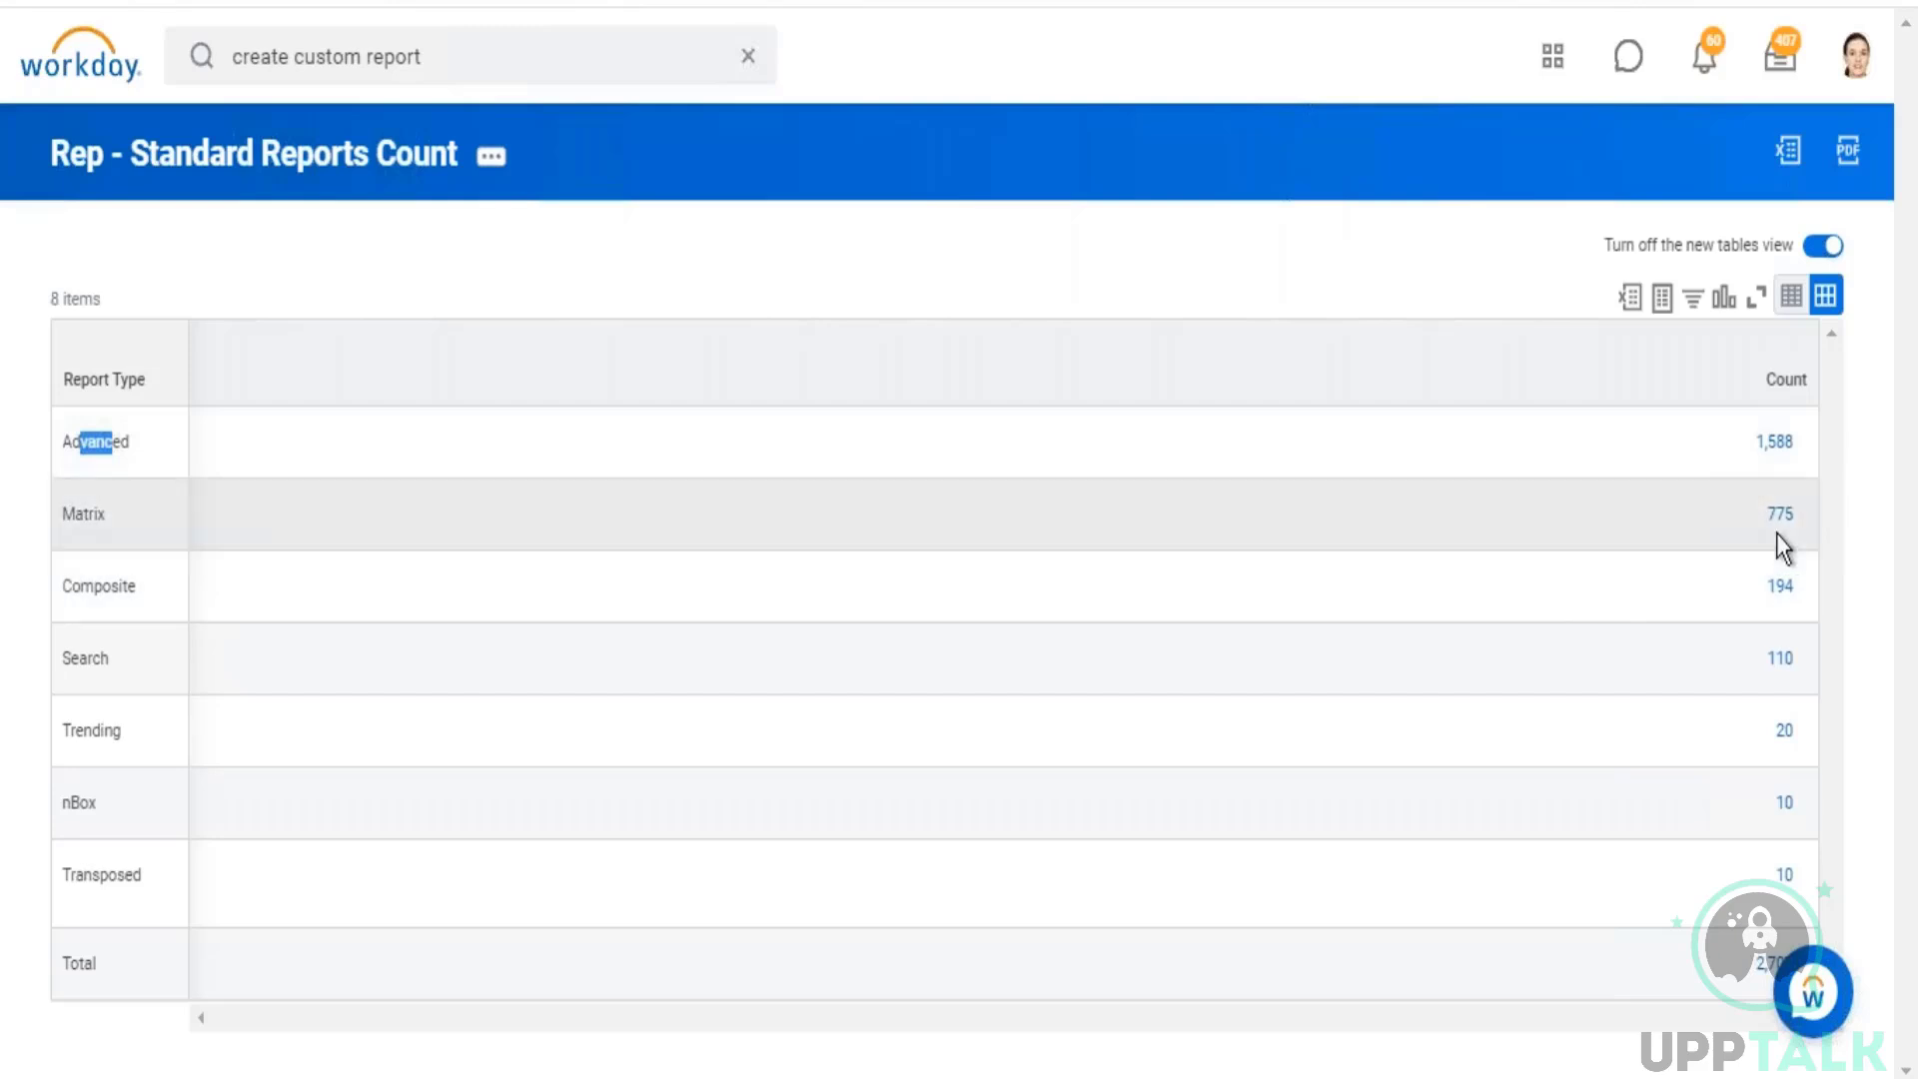
left_click_drag(63, 514, 83, 514)
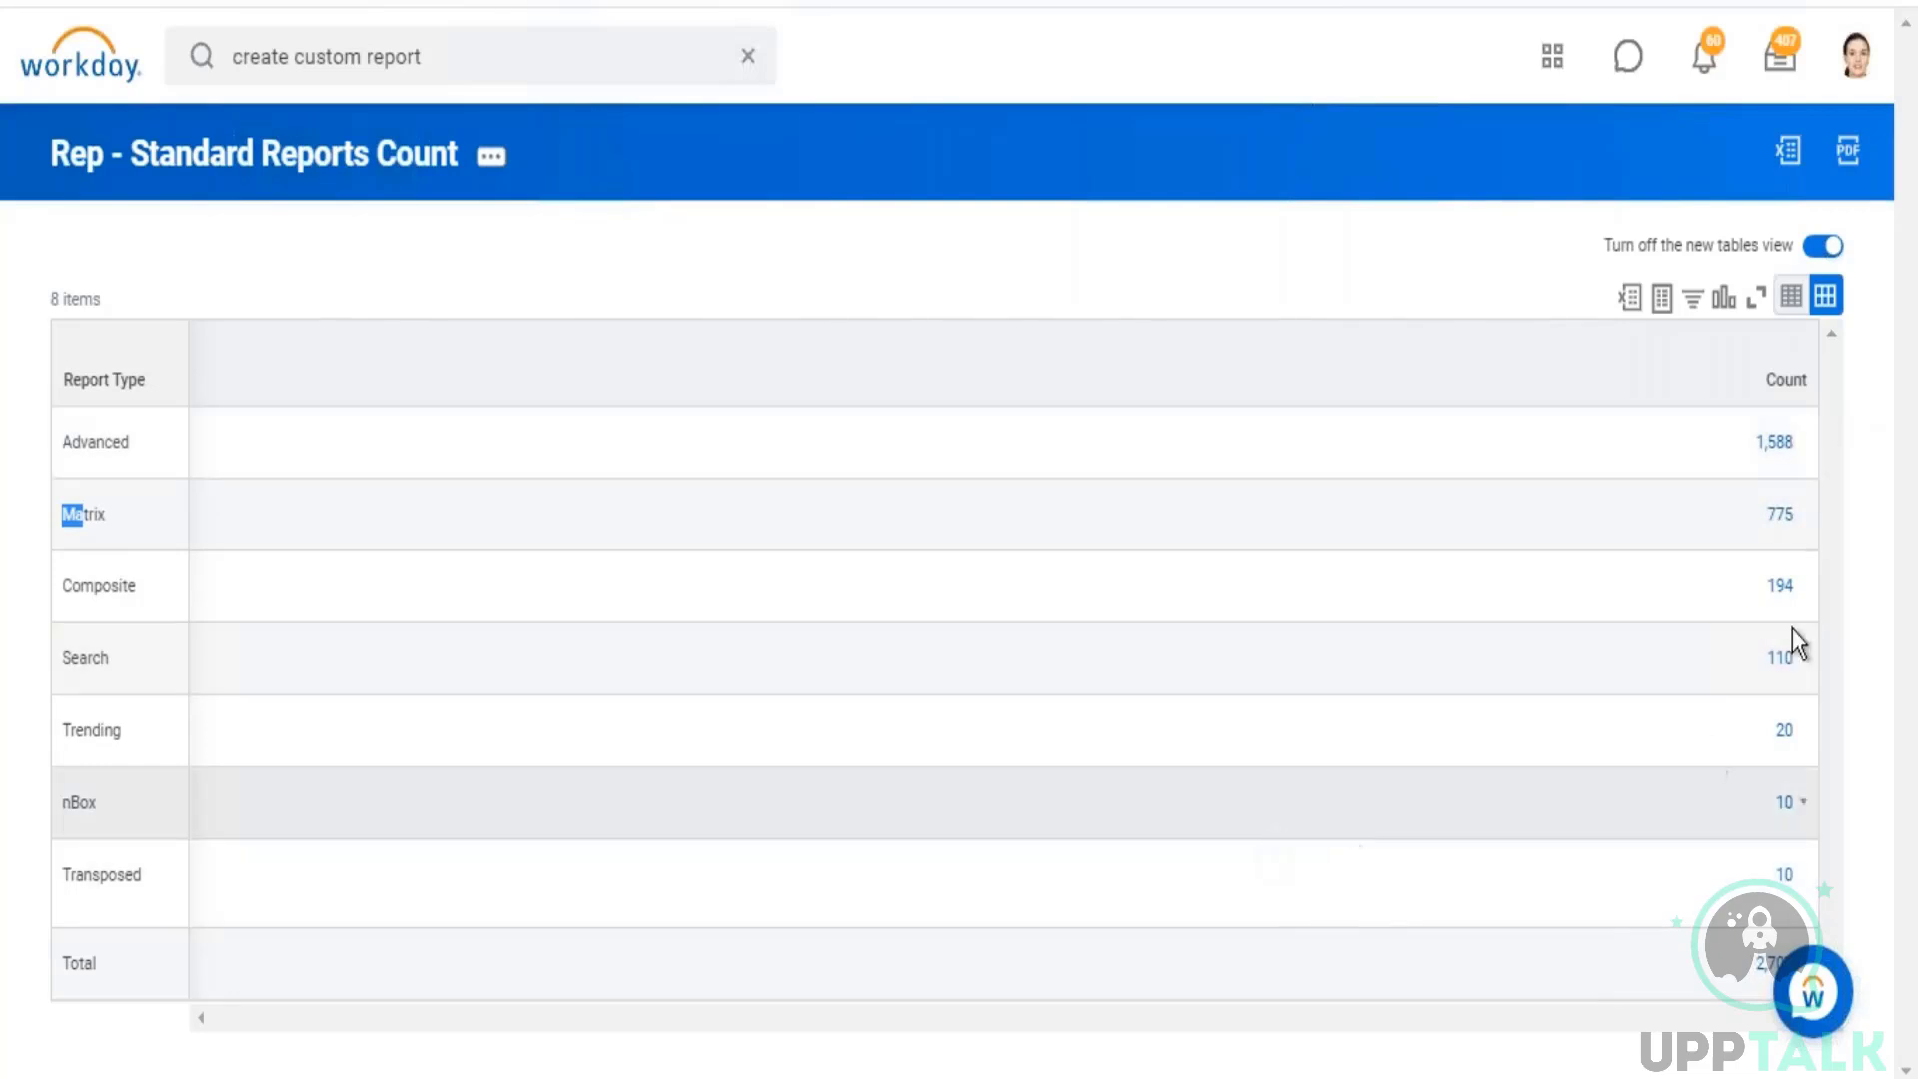
left_click(1776, 442)
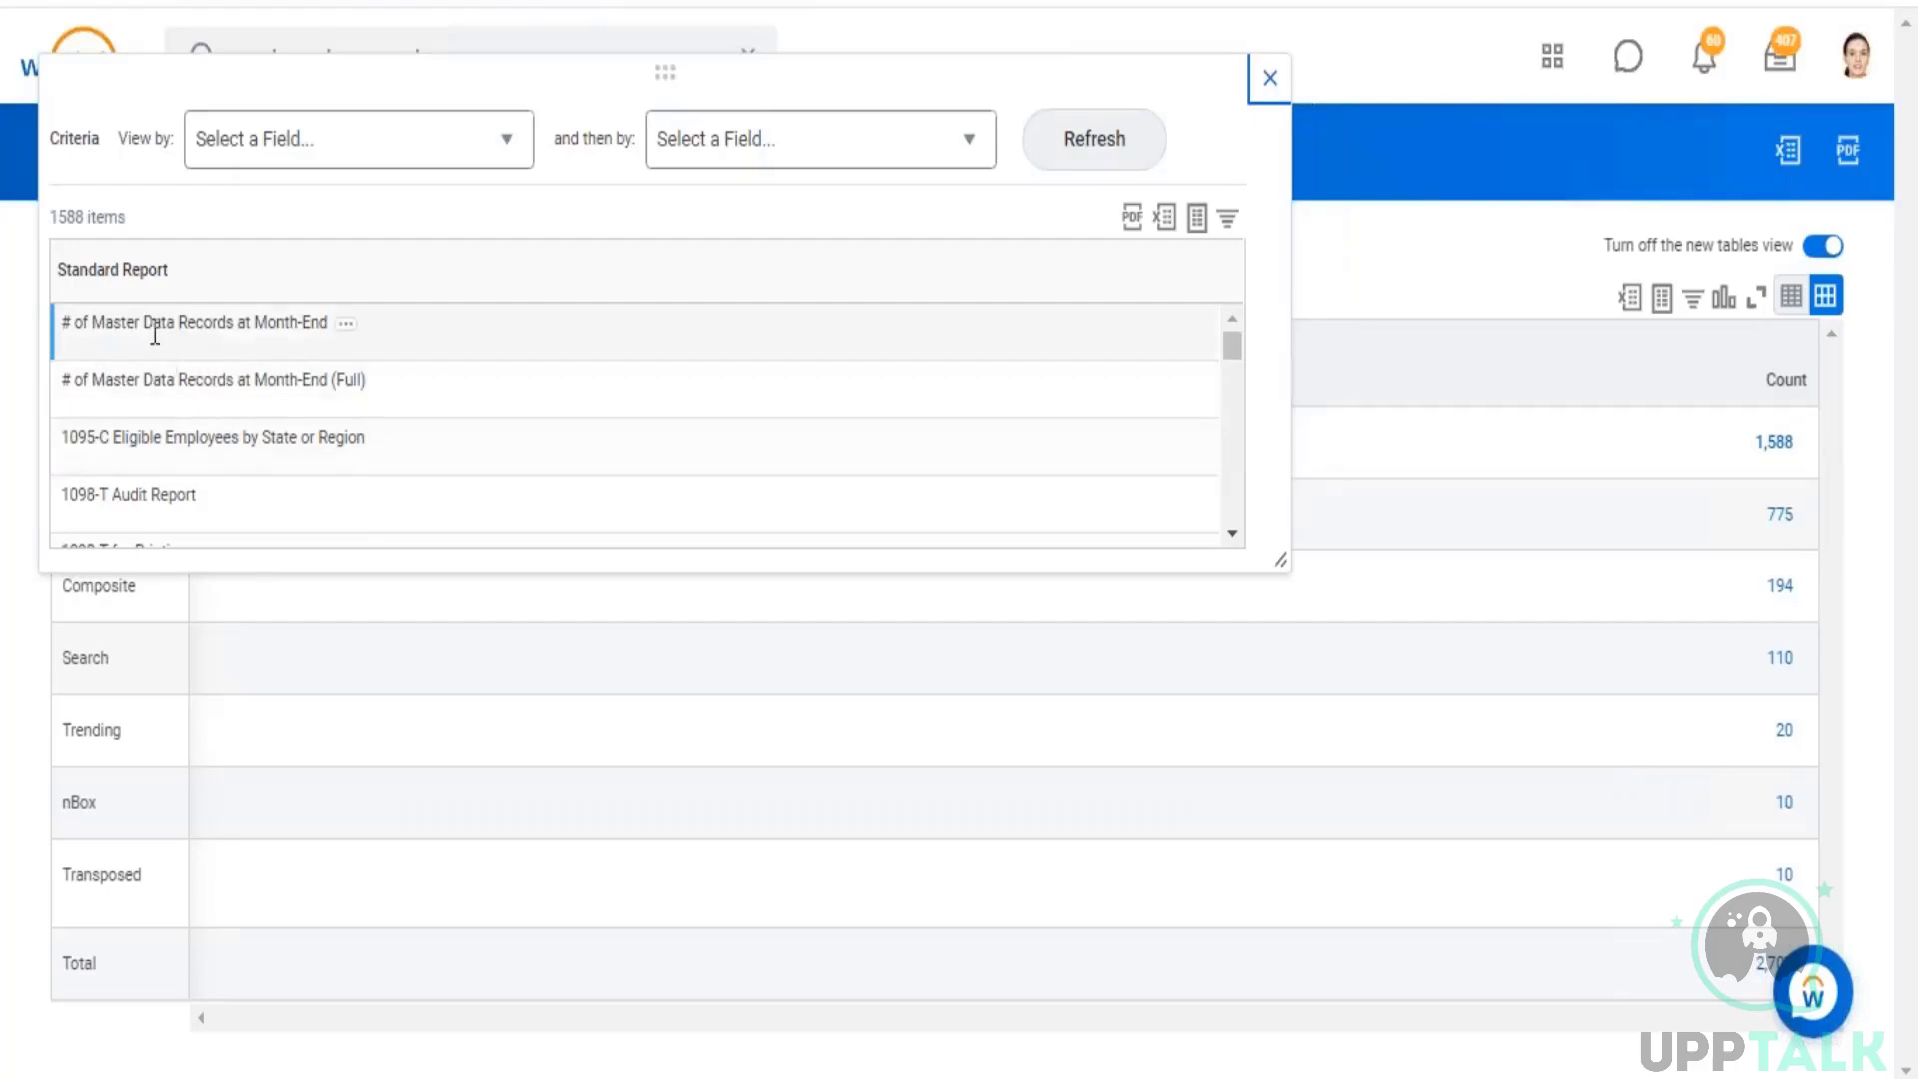
left_click_drag(151, 326, 301, 328)
left_click_drag(144, 386, 304, 387)
left_click_drag(120, 495, 197, 496)
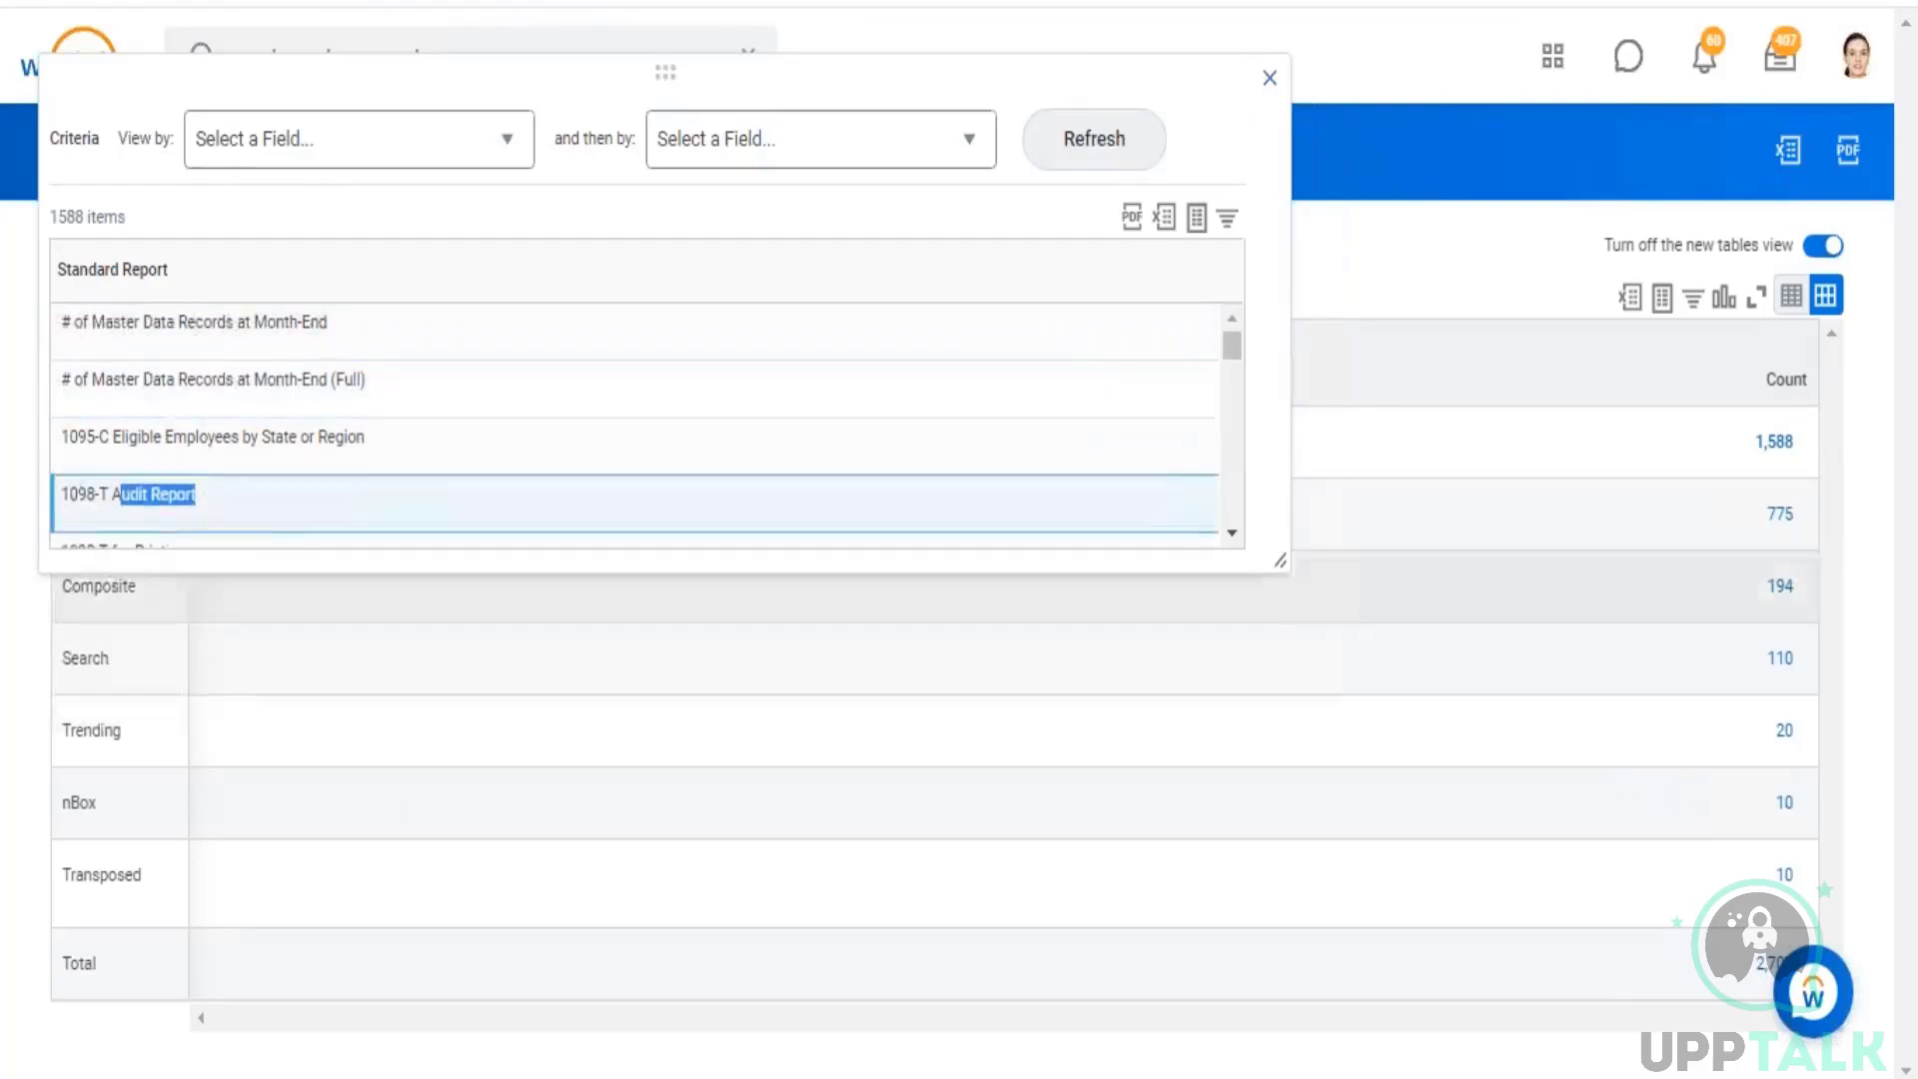
left_click_drag(1280, 561, 1444, 965)
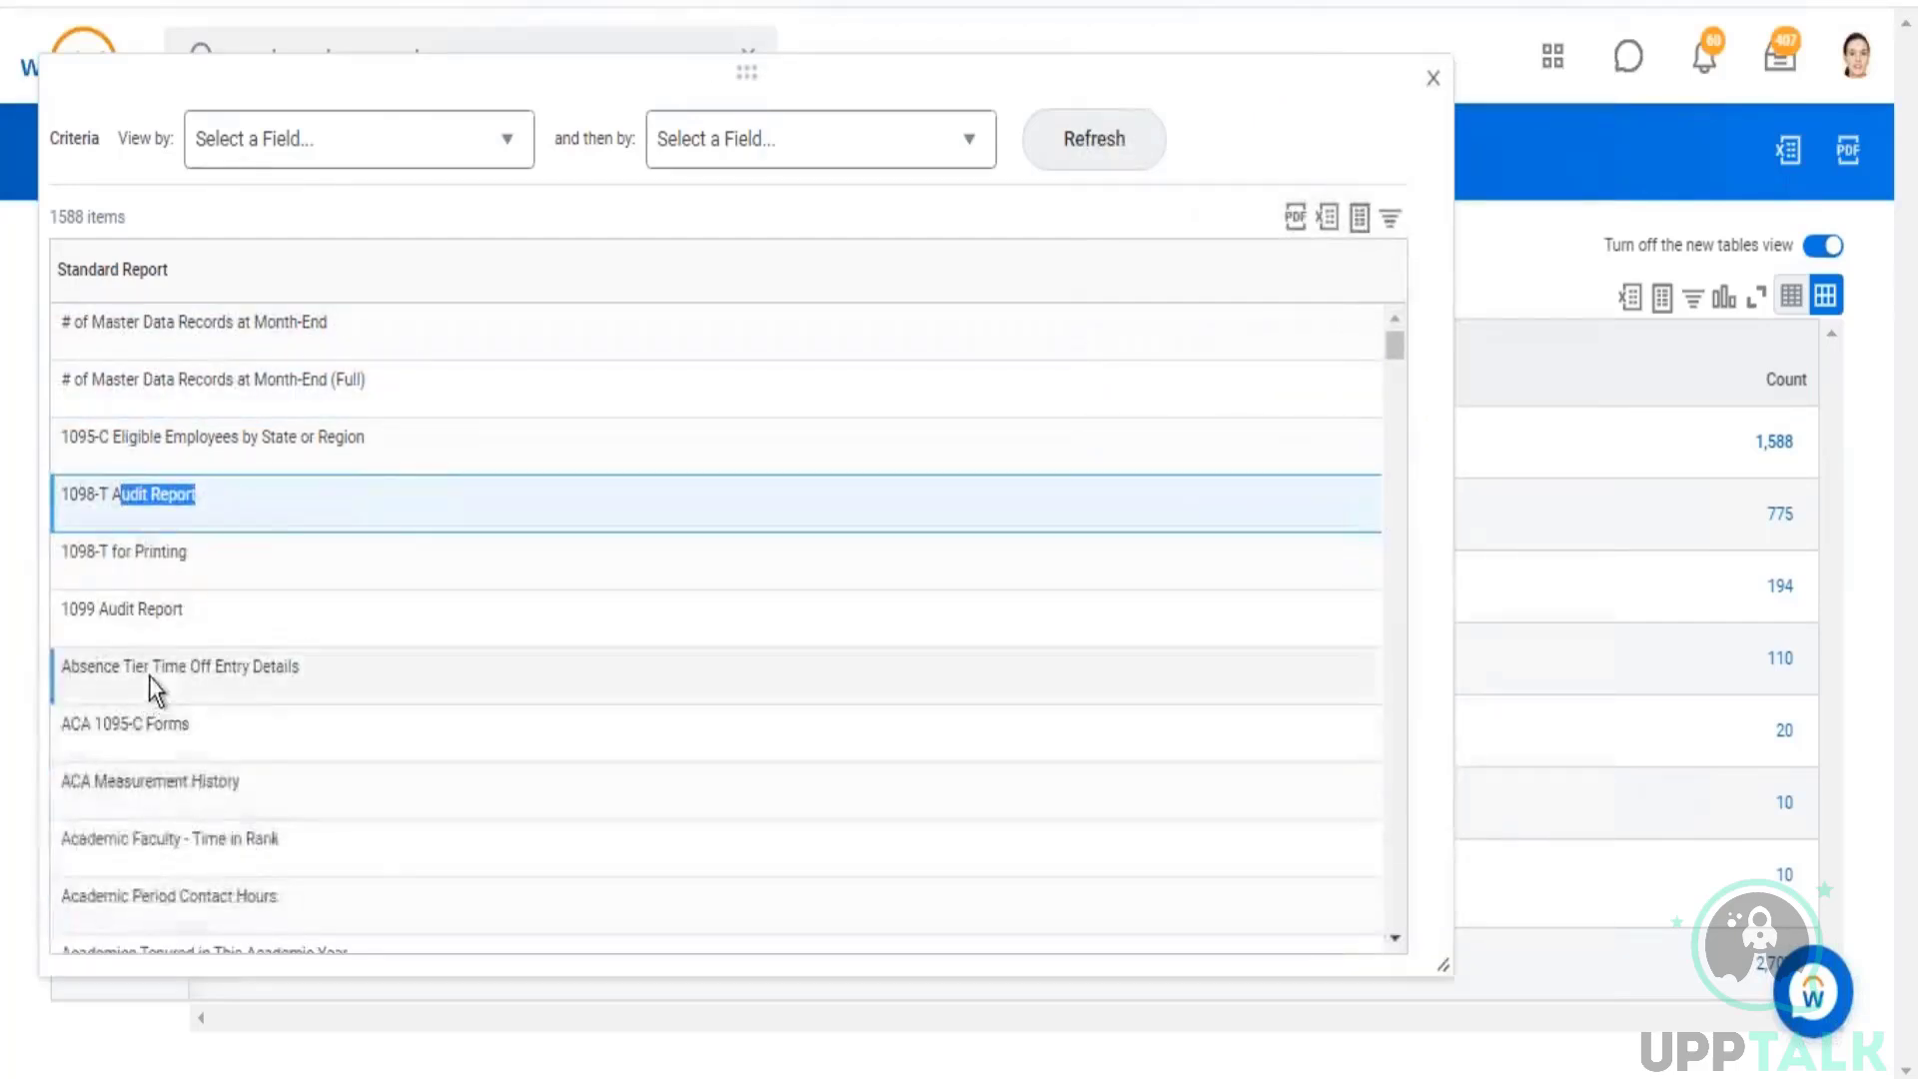
Step: Look through the drilled-down list of advanced standard reports, and close the list
scroll(160, 677, "down", 10)
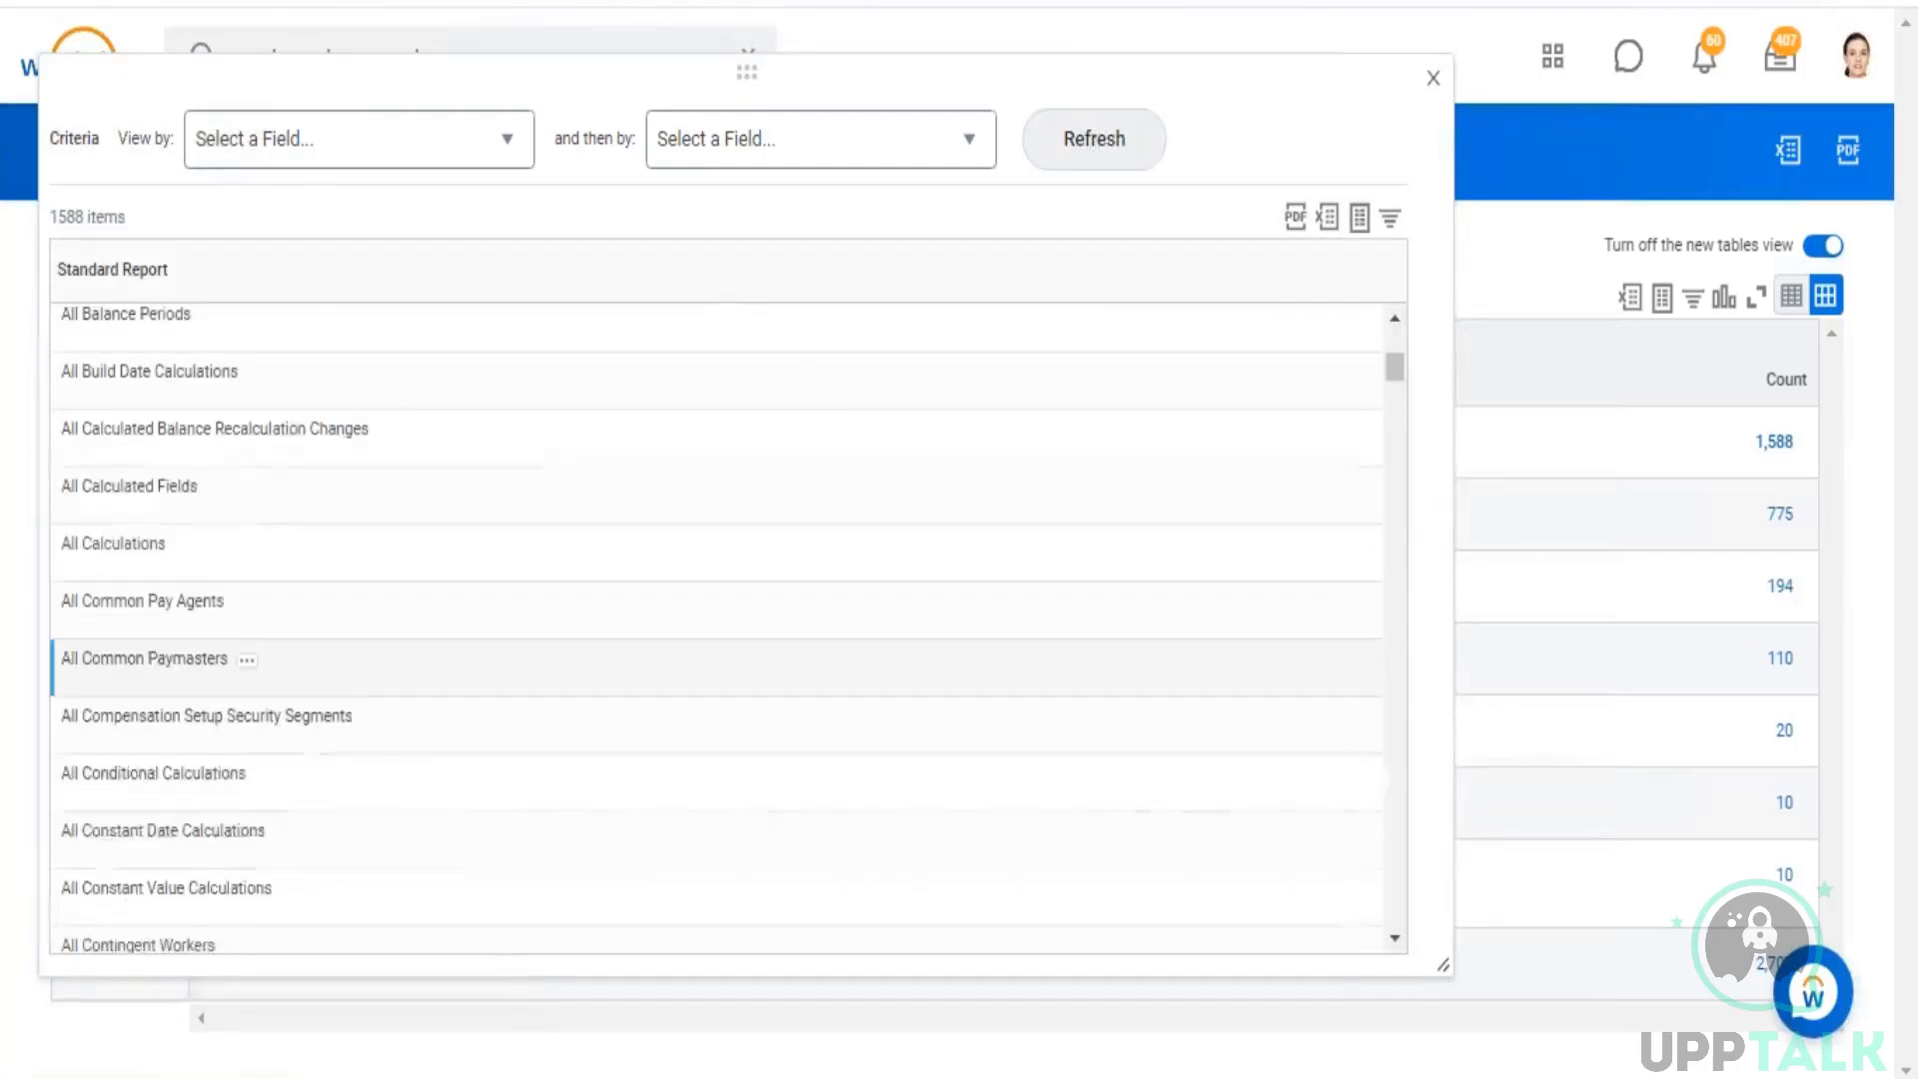
scroll(171, 674, "down", 8)
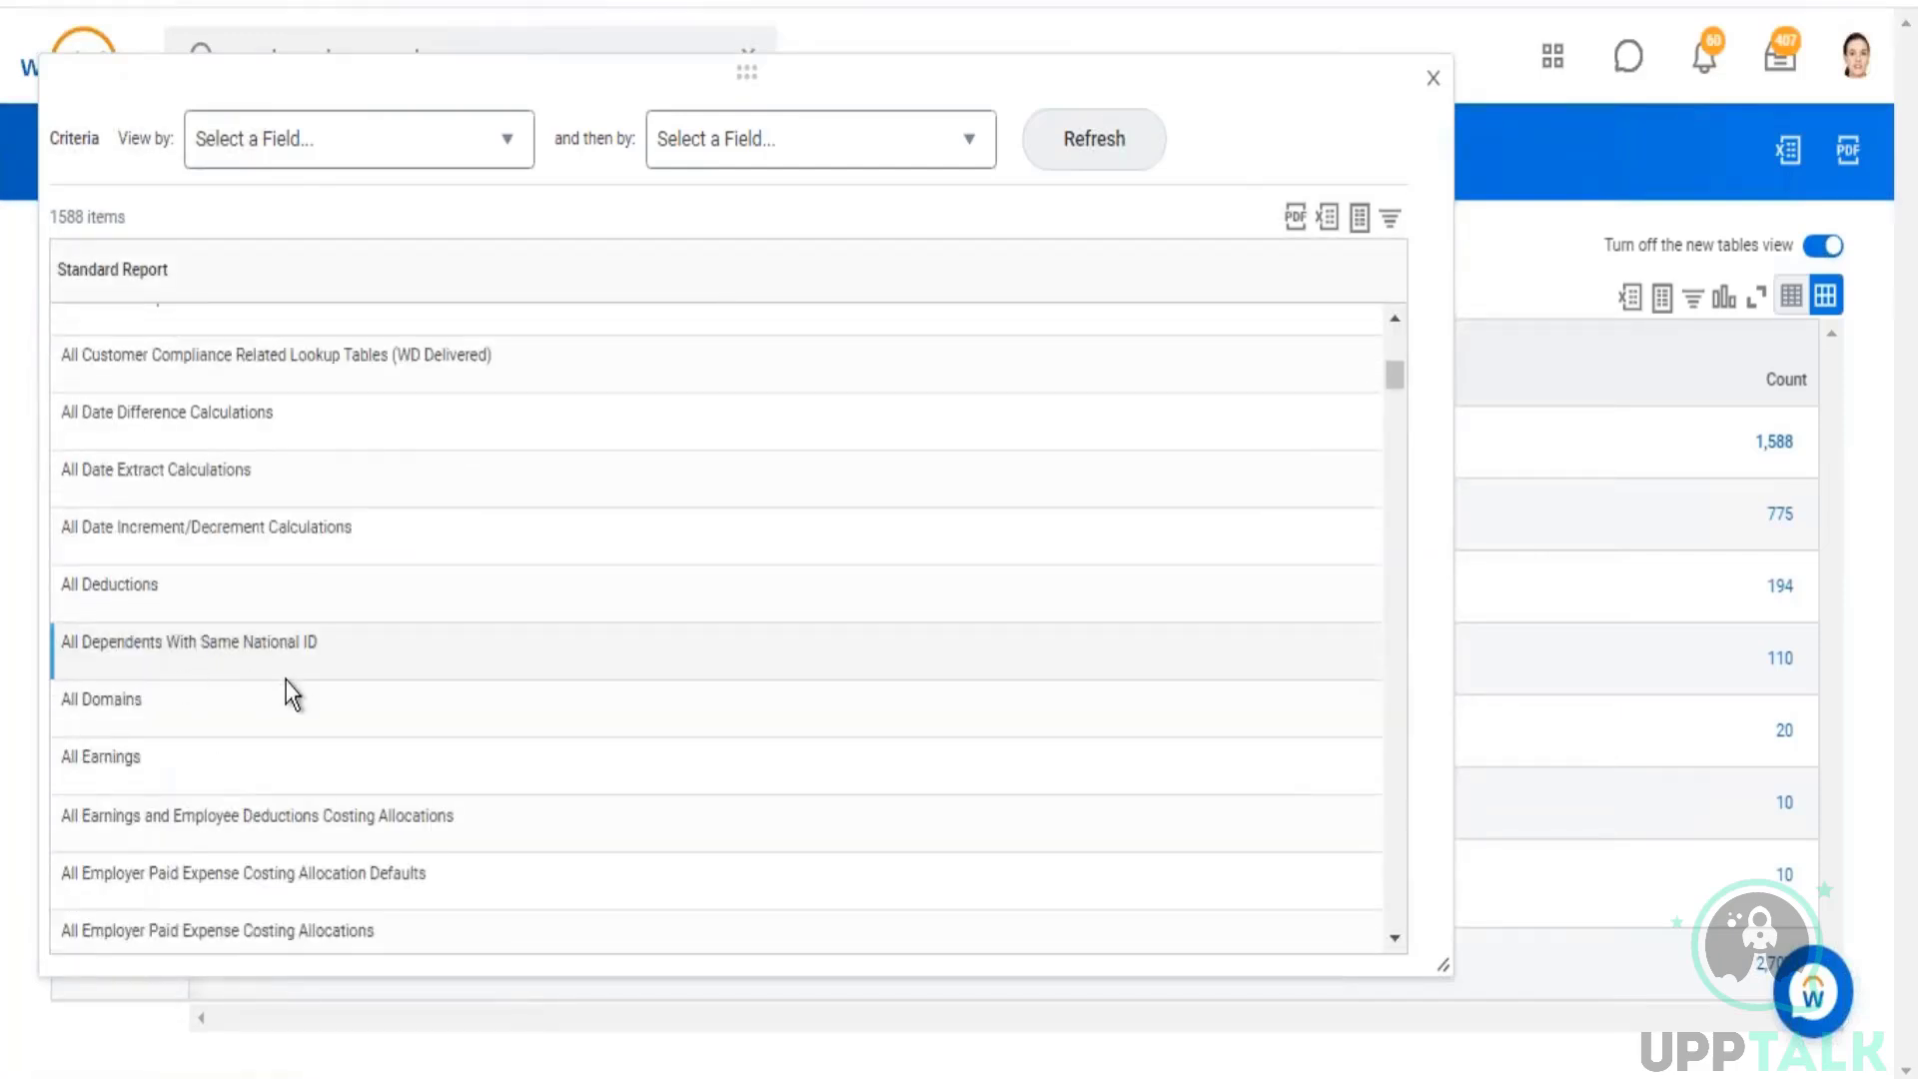
scroll(286, 681, "up", 5)
left_click_drag(164, 511, 174, 454)
scroll(272, 620, "down", 3)
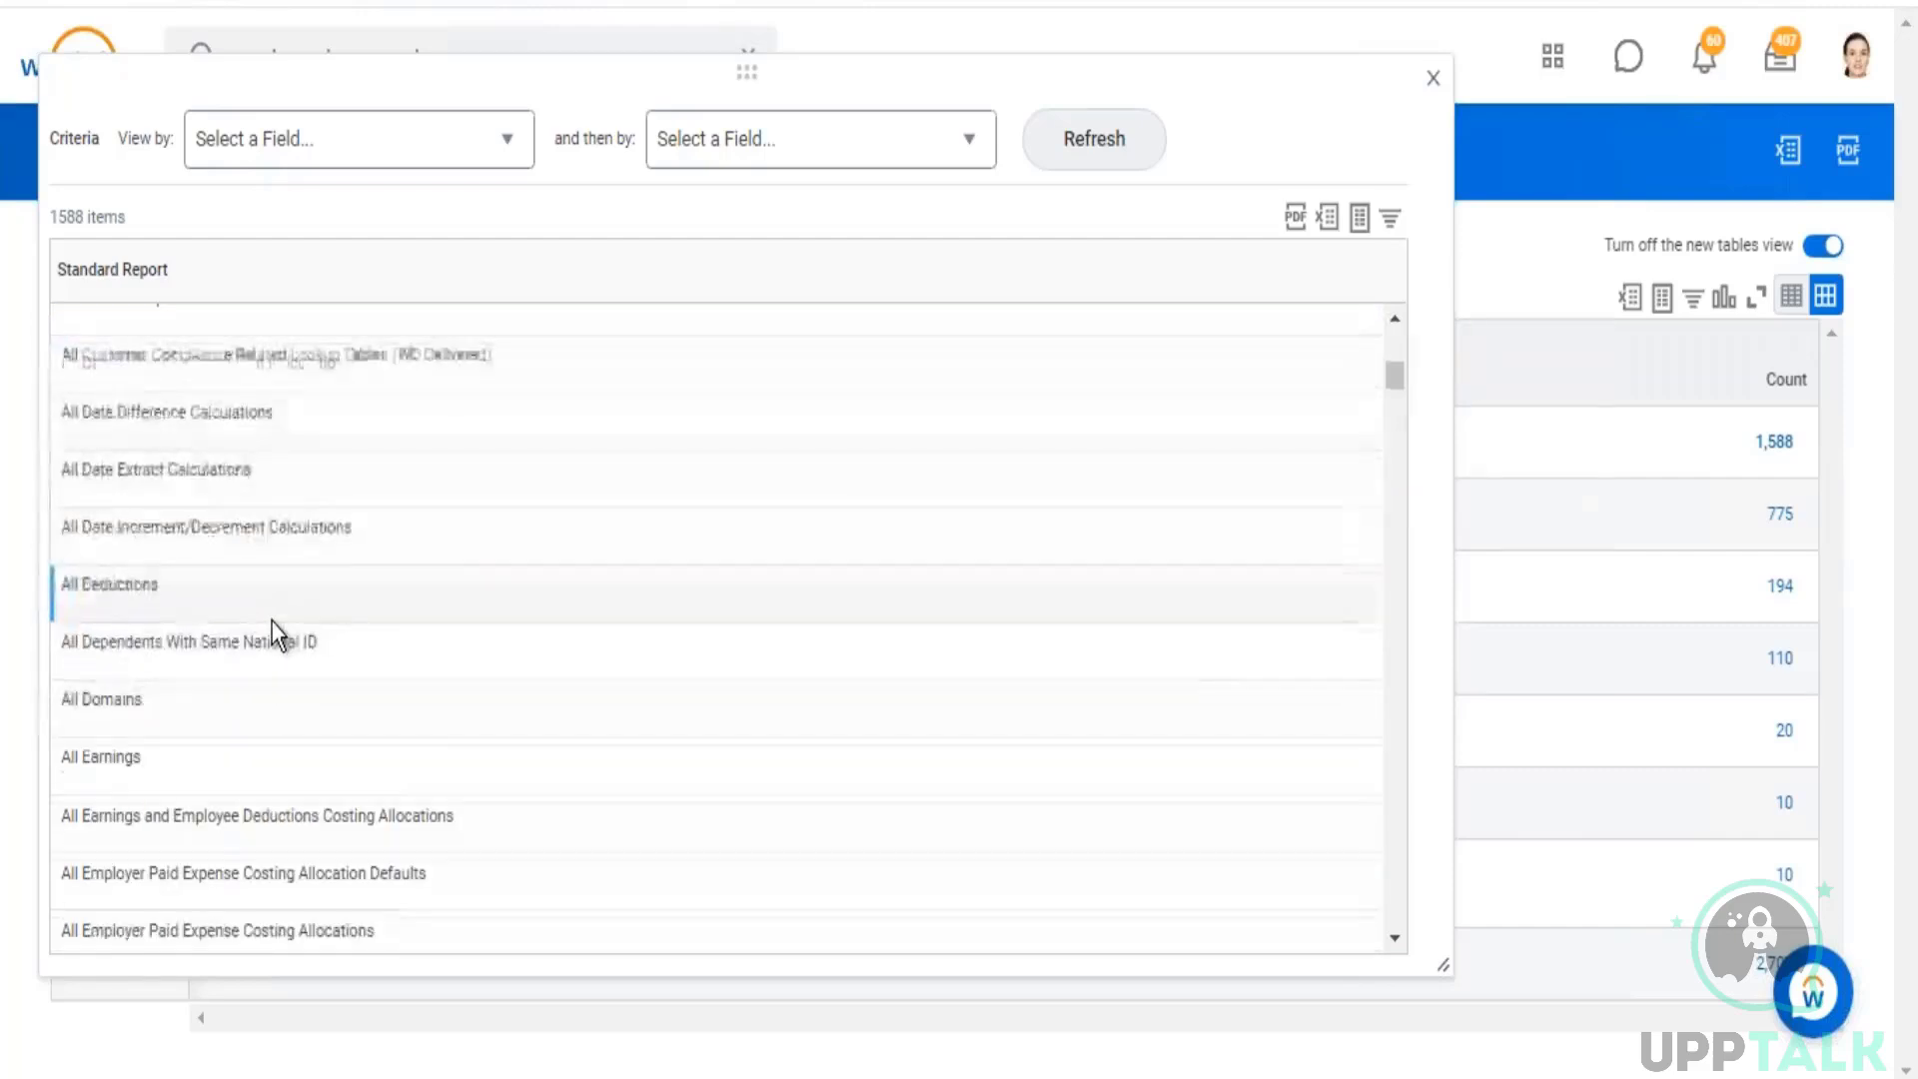
scroll(272, 621, "down", 10)
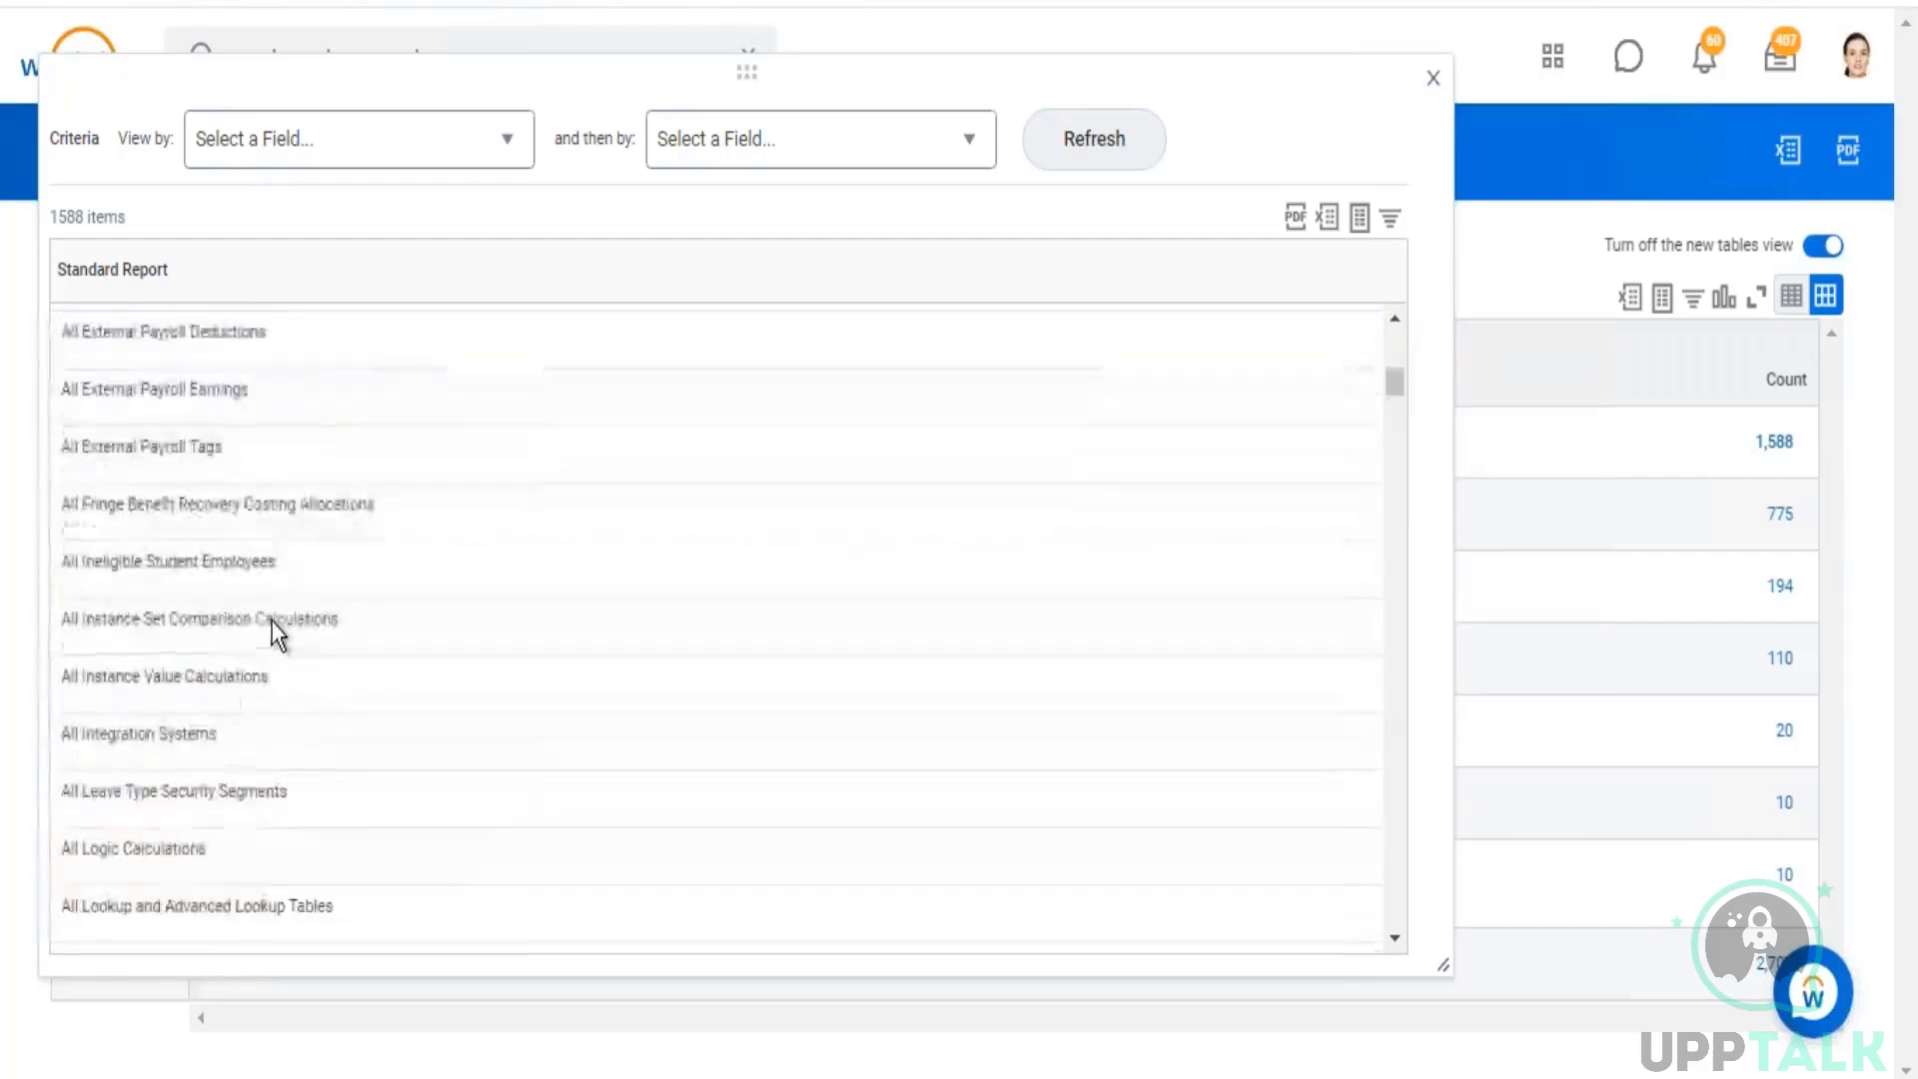
left_click(1436, 86)
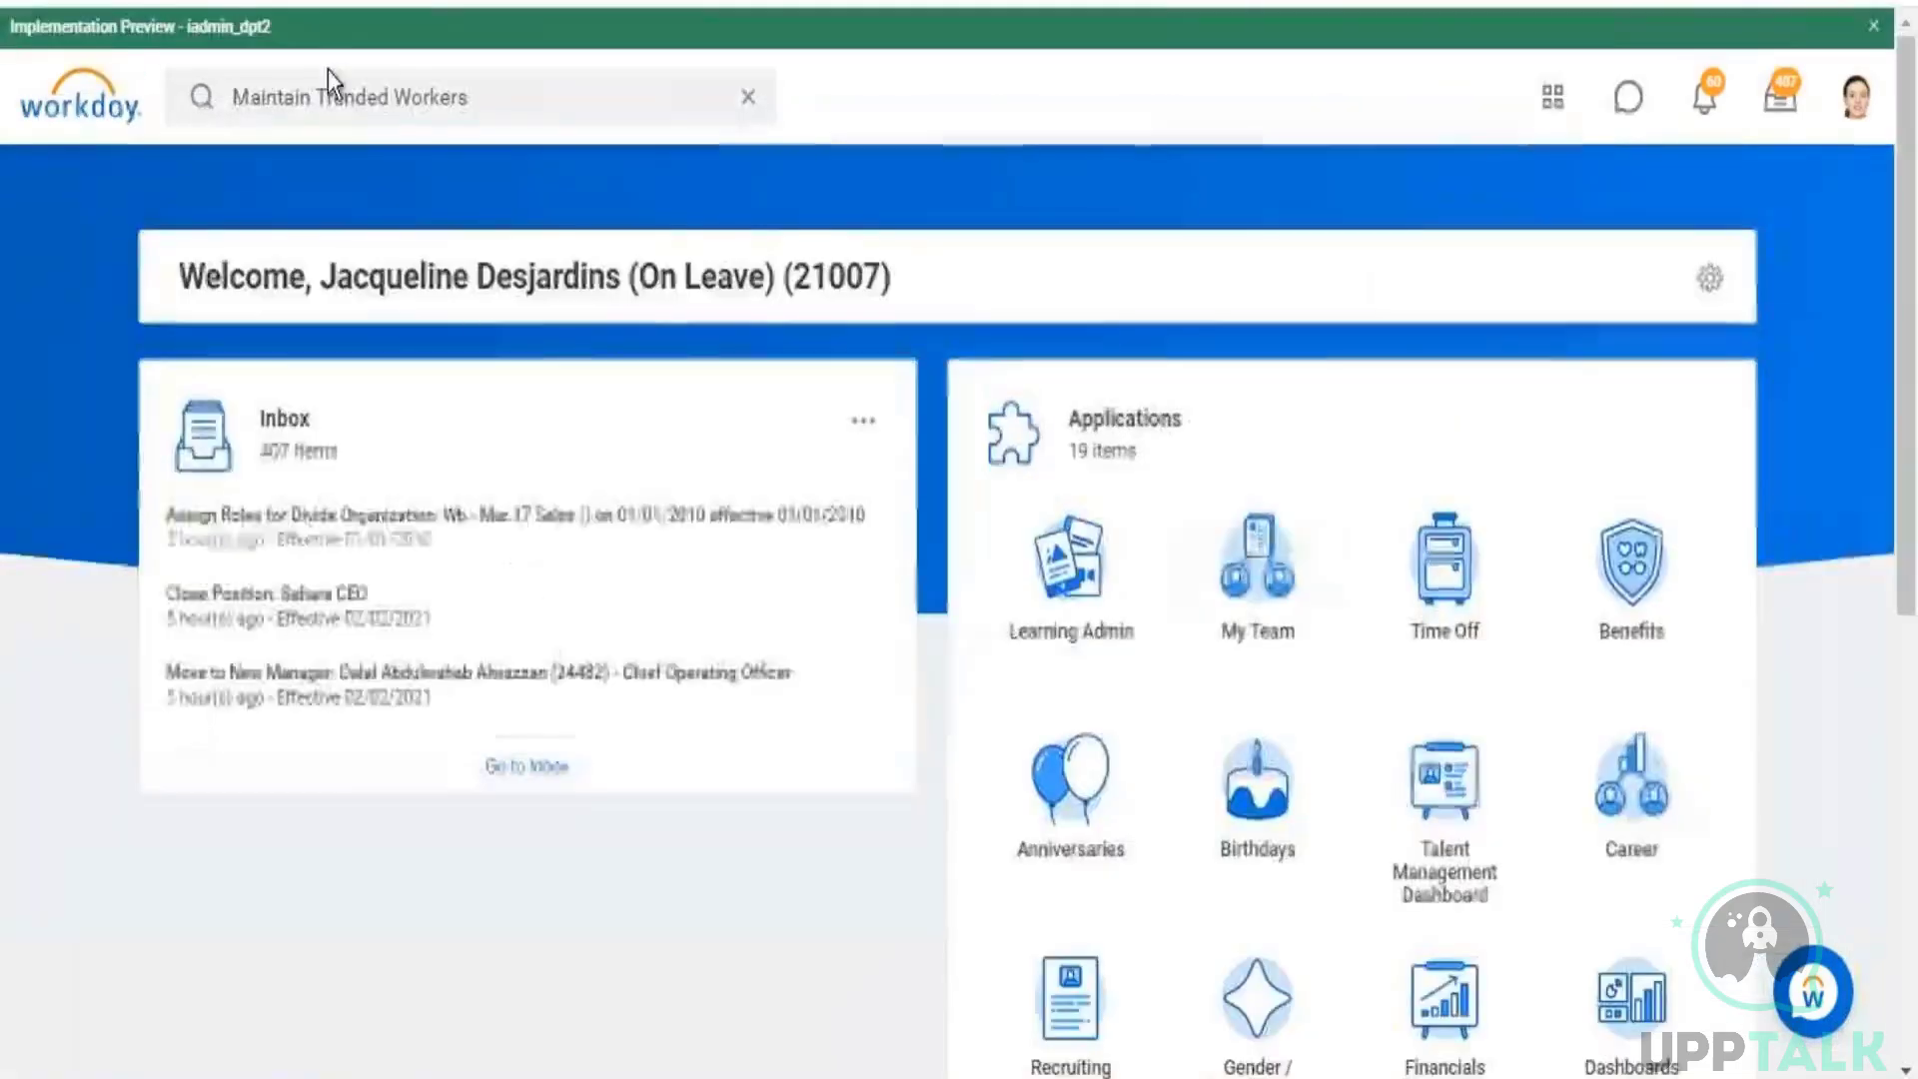
Step: Search for "create custom report" and open the Create Custom Report task
left_click(749, 97)
type("crea")
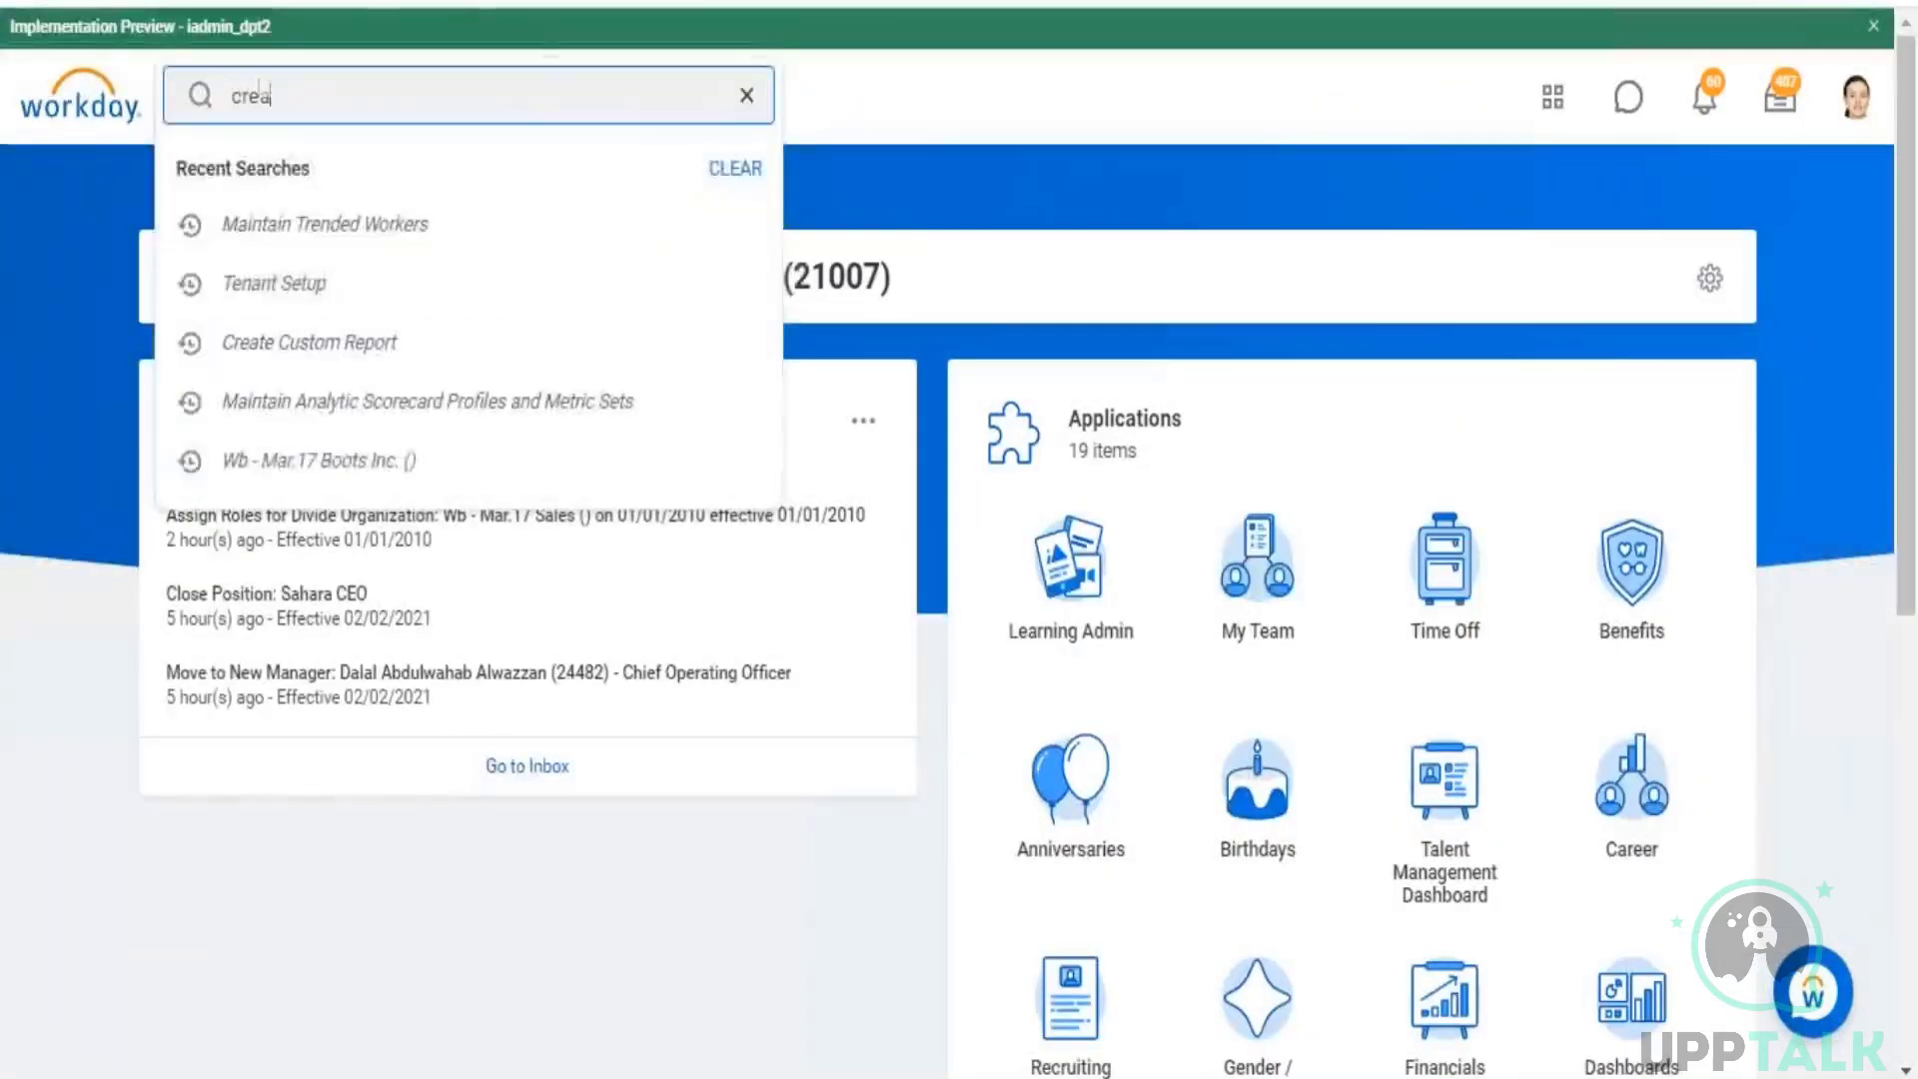
type("te custom report")
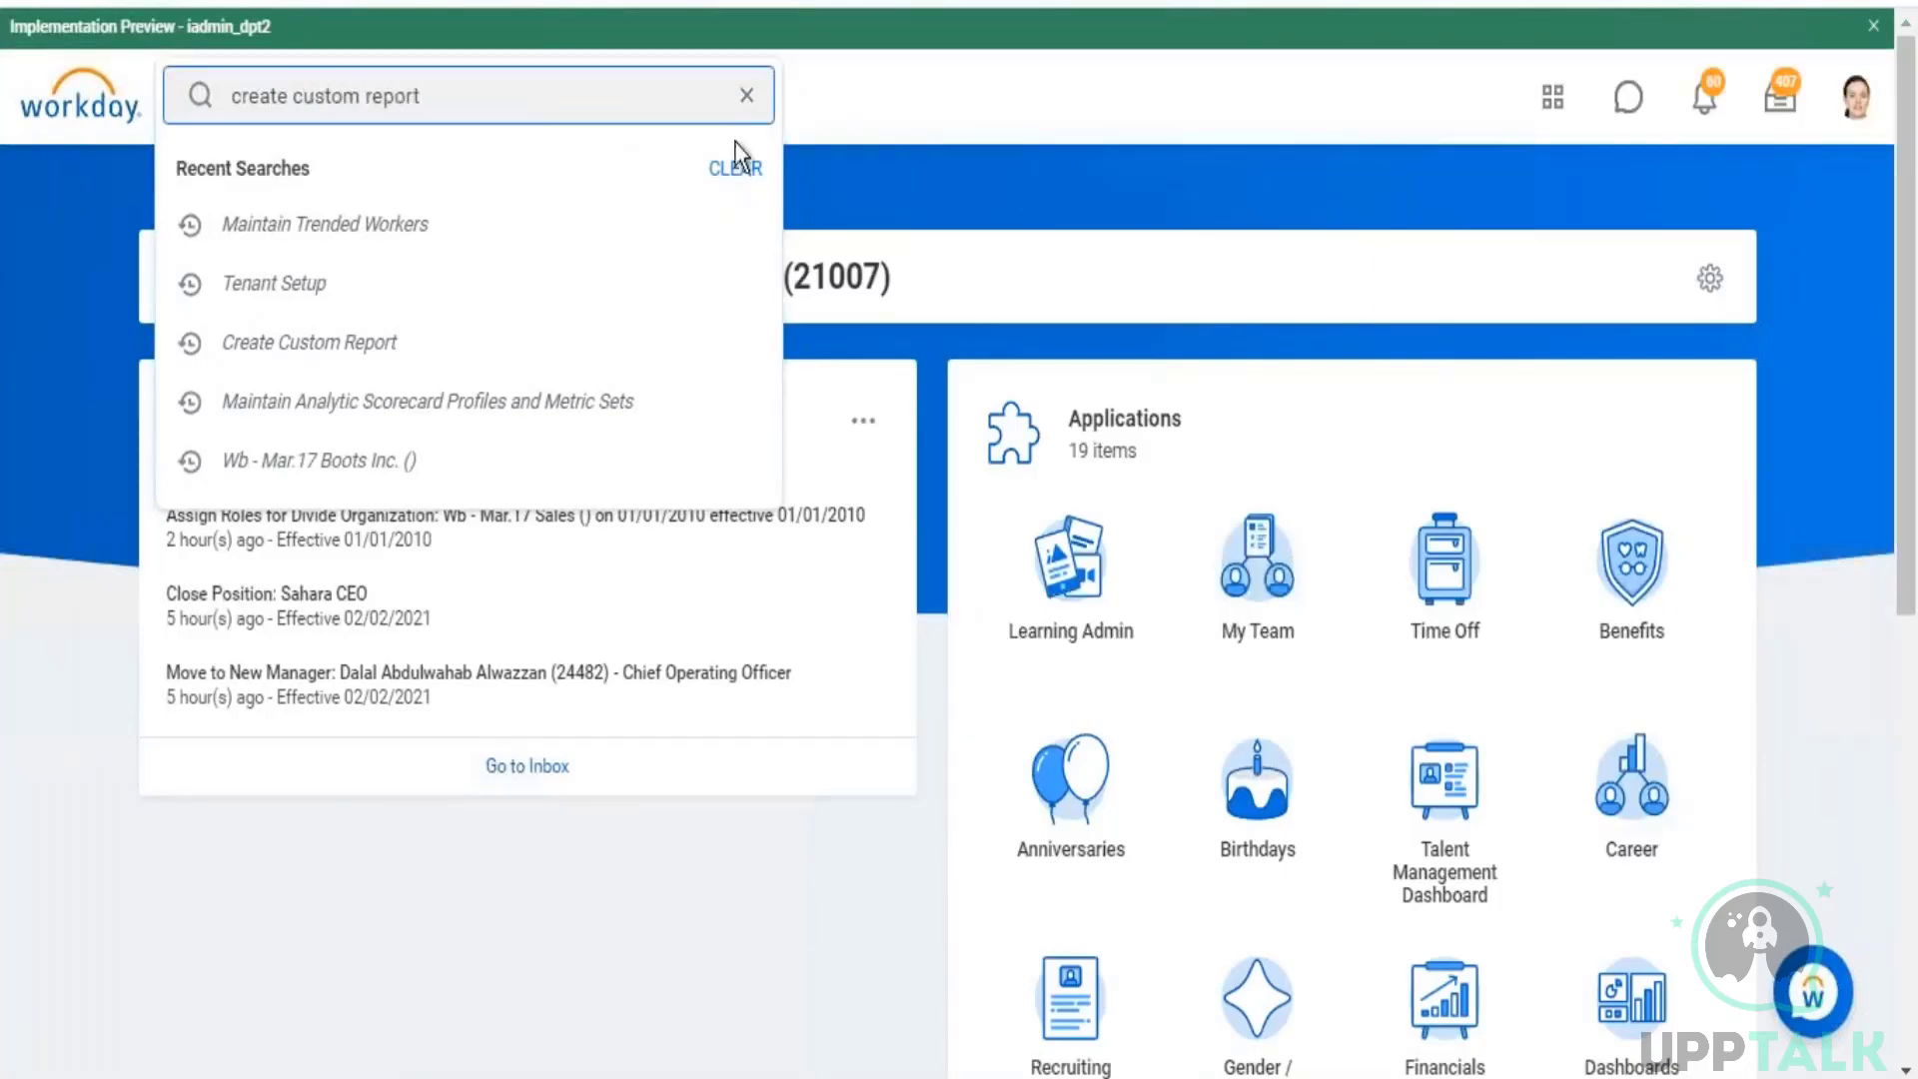
left_click(395, 190)
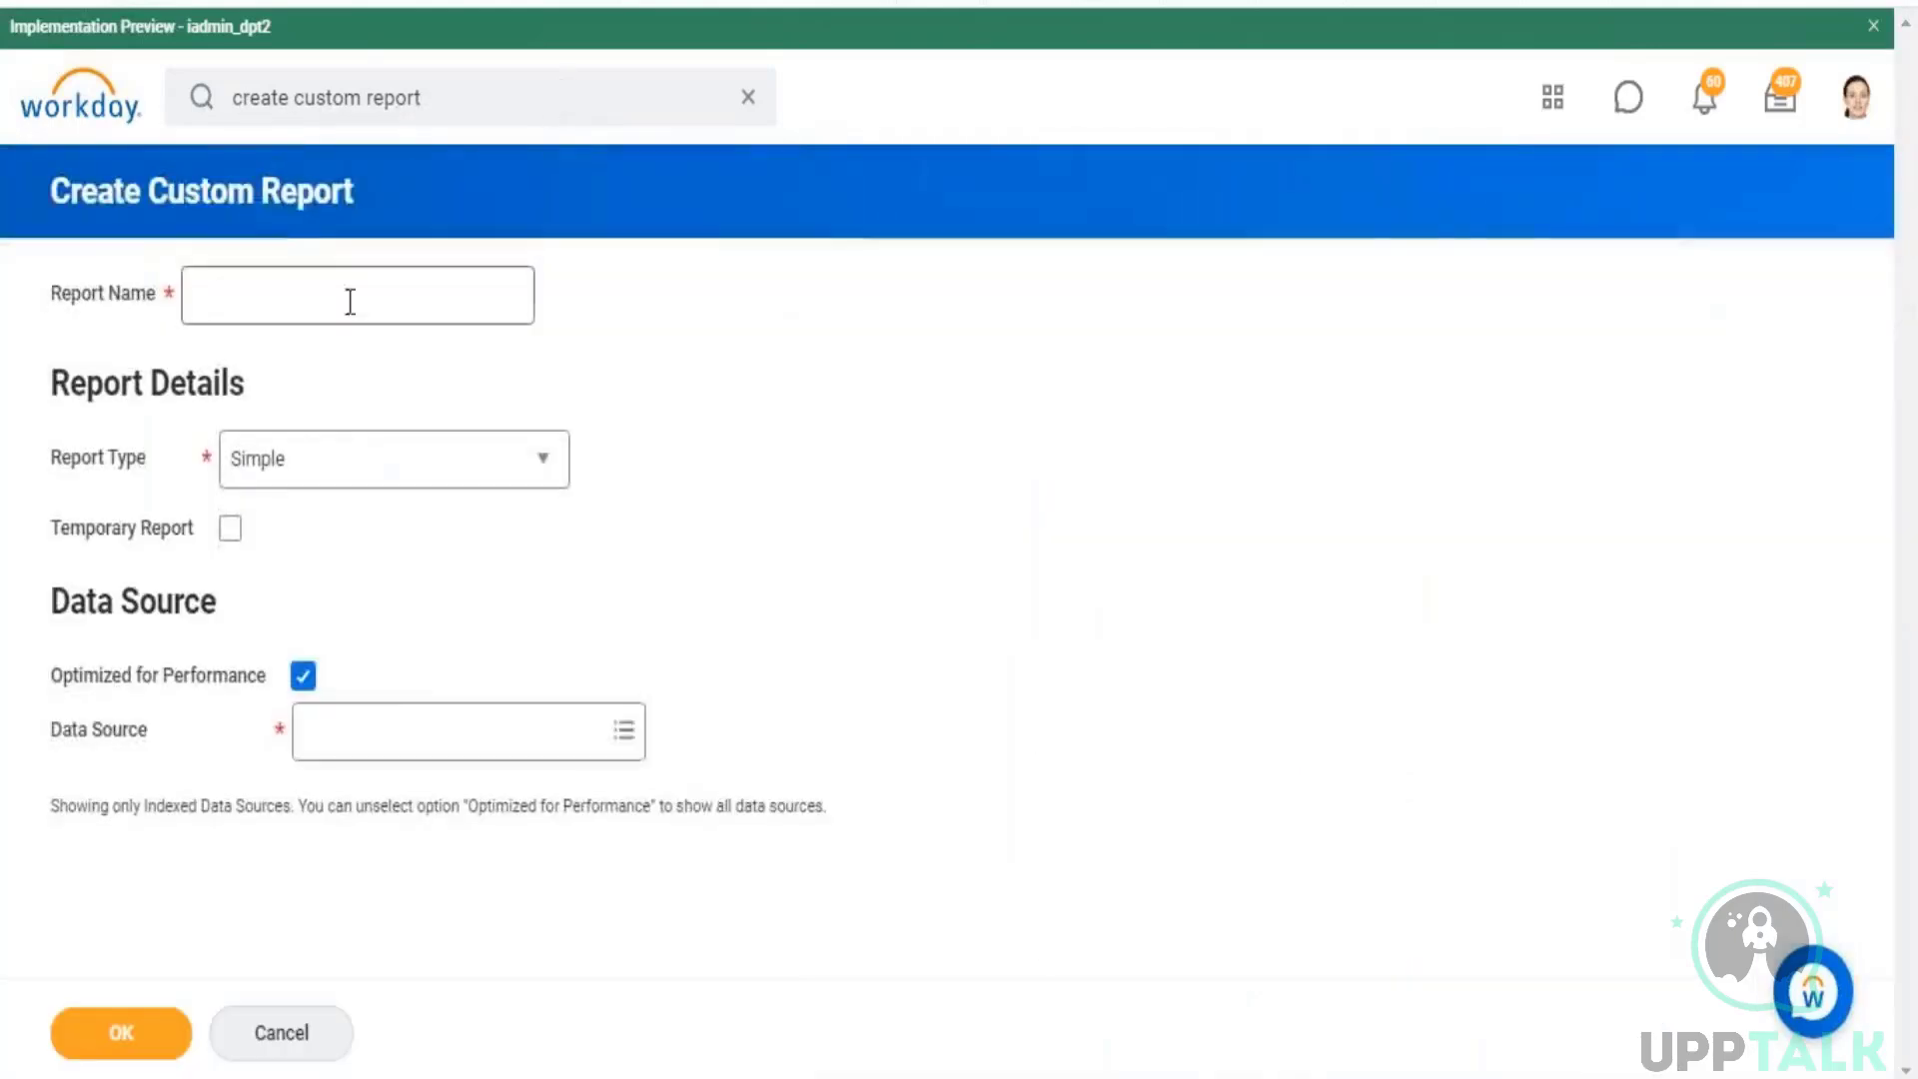
left_click(341, 300)
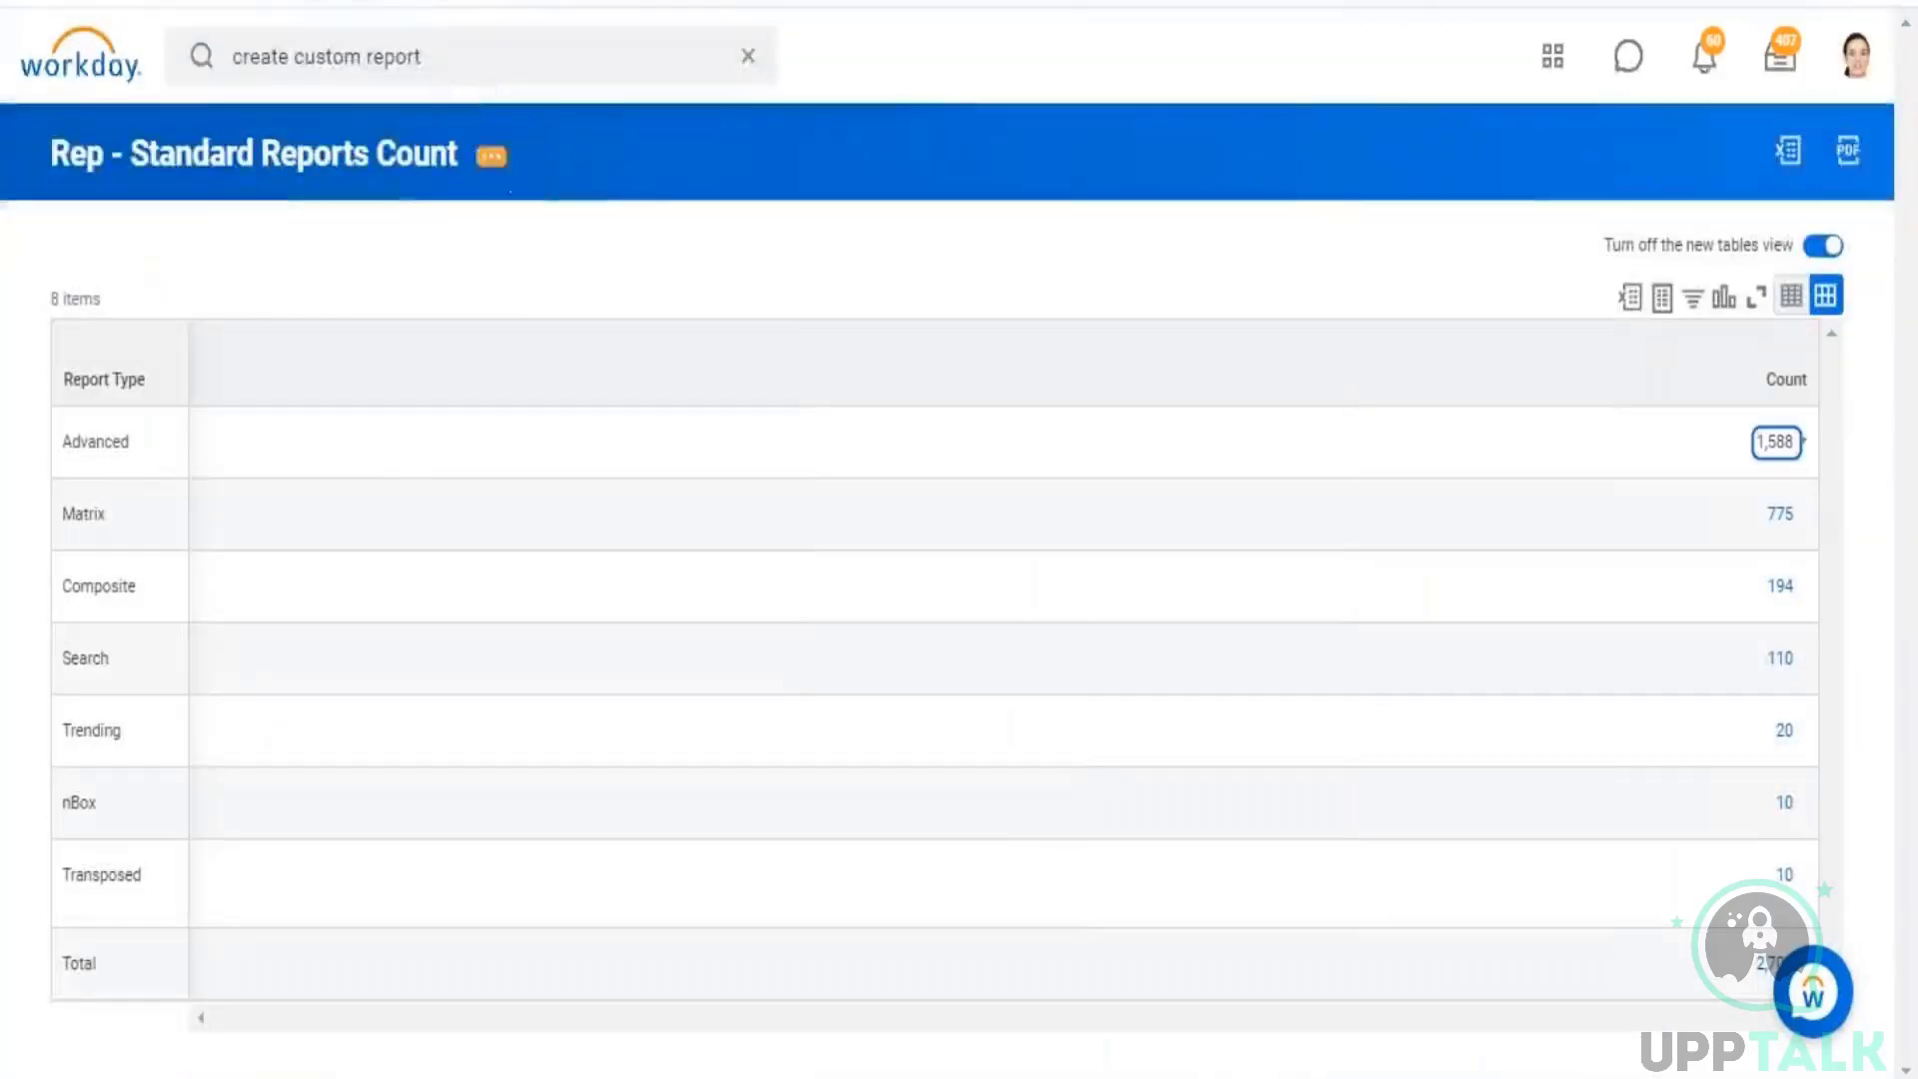
Step: Name the new report "Rep - Custom Report Count", adapting the name copied from the "Rep - Standard Reports Count" report
right_click(492, 155)
left_click(571, 273)
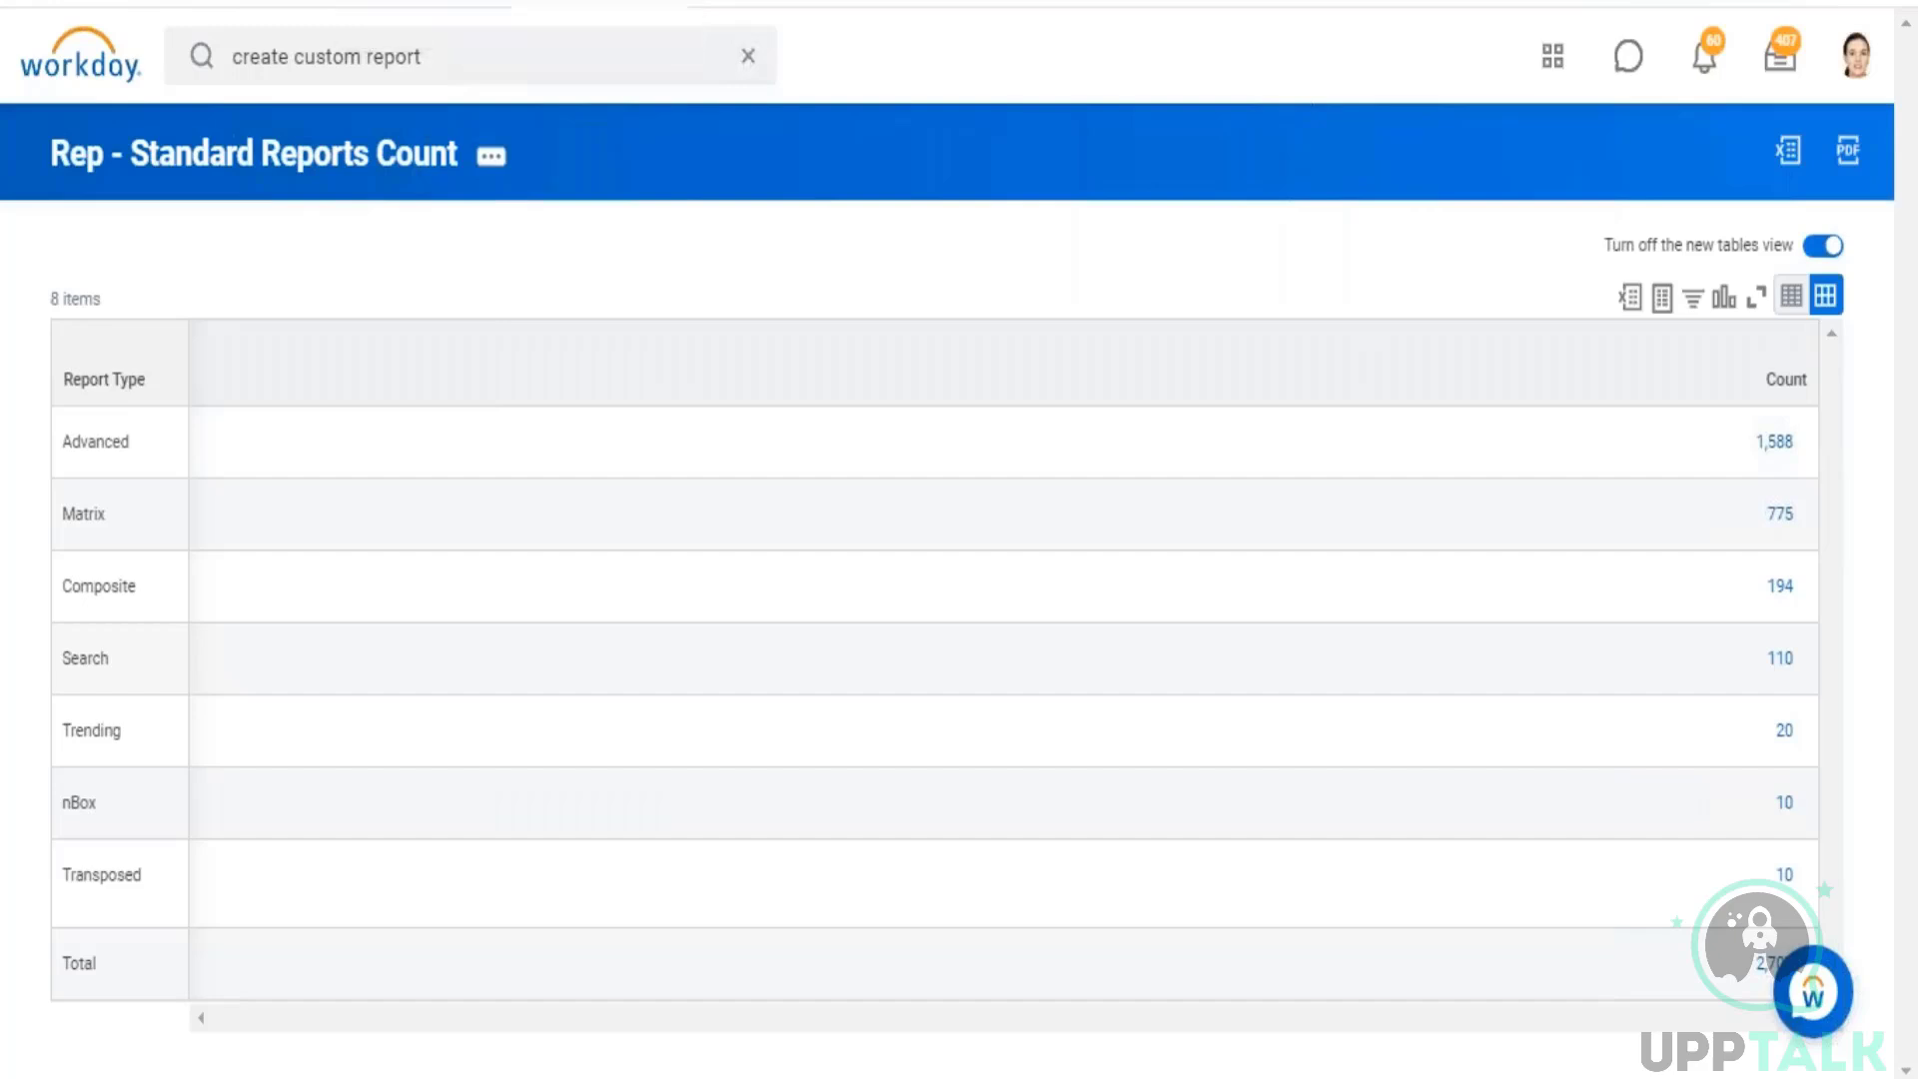
left_click(425, 2)
key("ctrl+v")
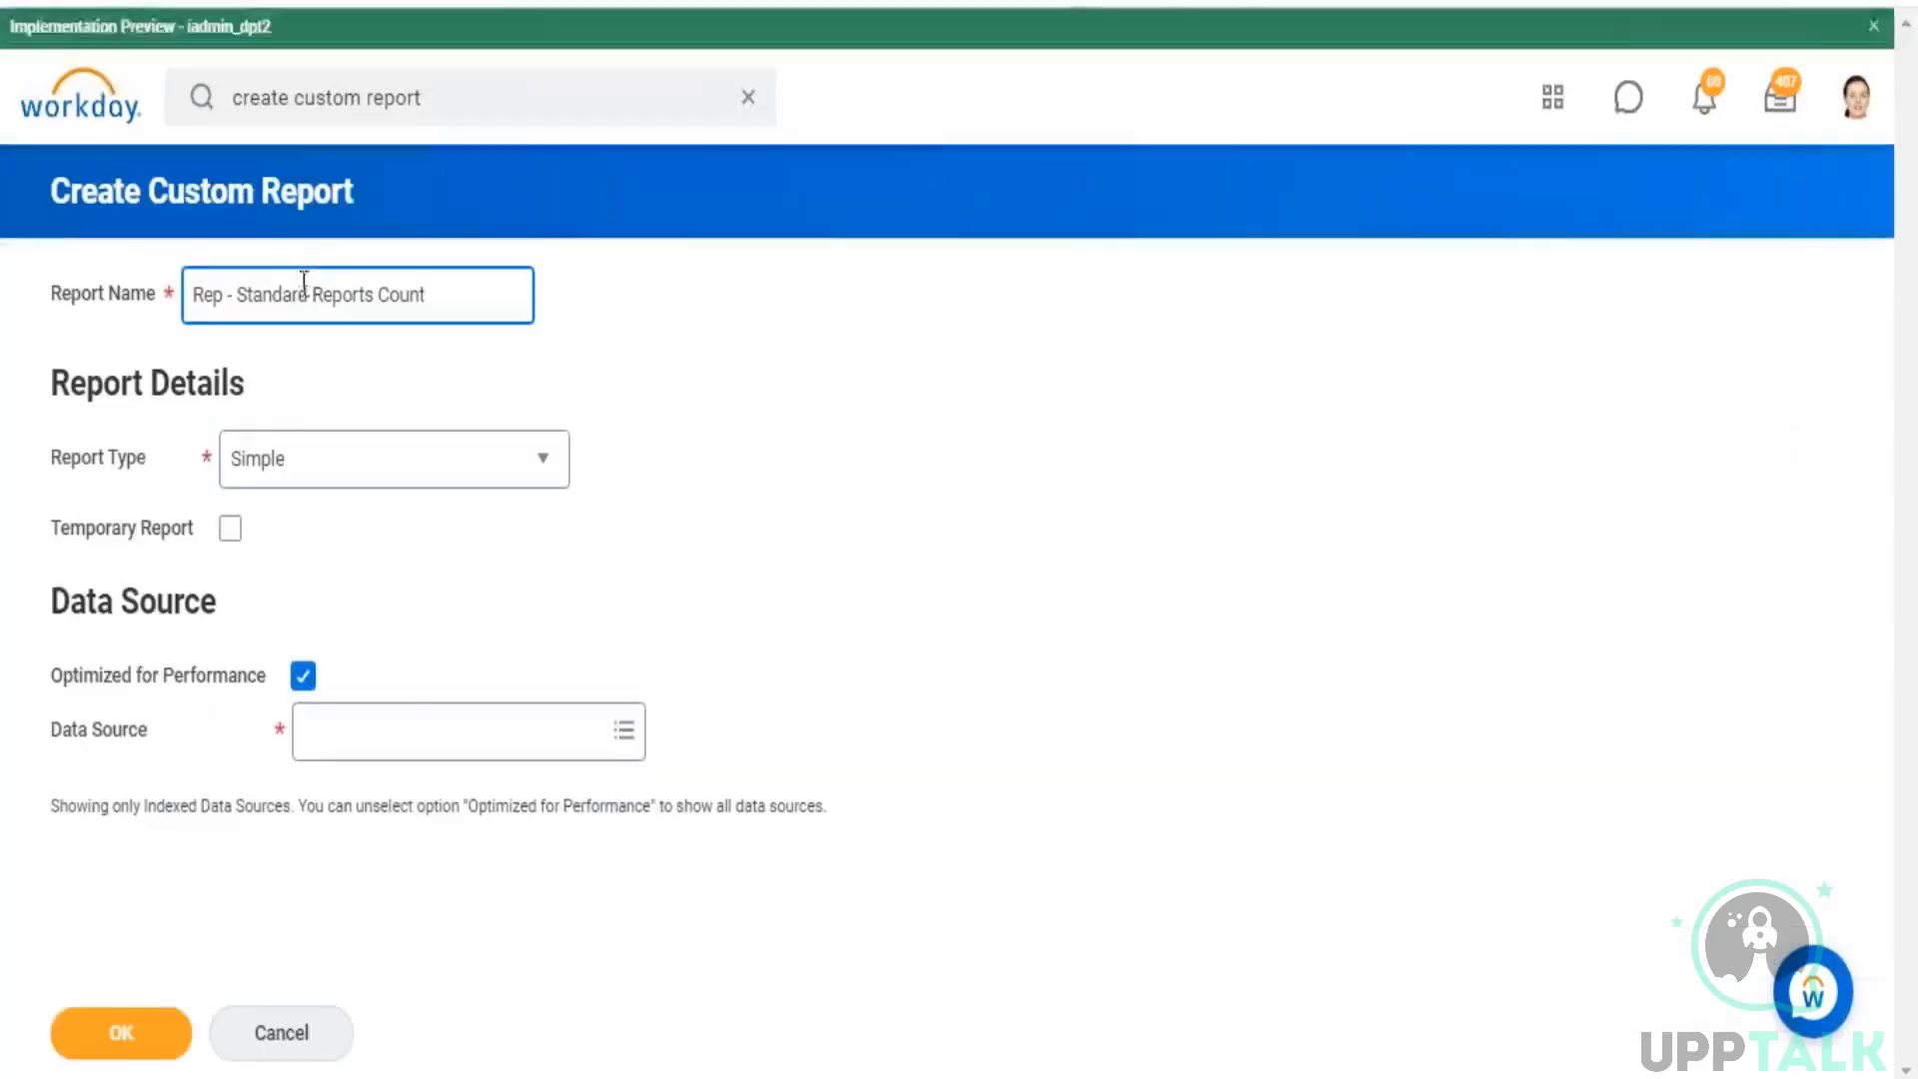
left_click(312, 295)
key("BackSpace")
key("BackSpace")
key("BackSpace")
key("BackSpace")
key("BackSpace")
key("BackSpace")
key("BackSpace")
key("BackSpace")
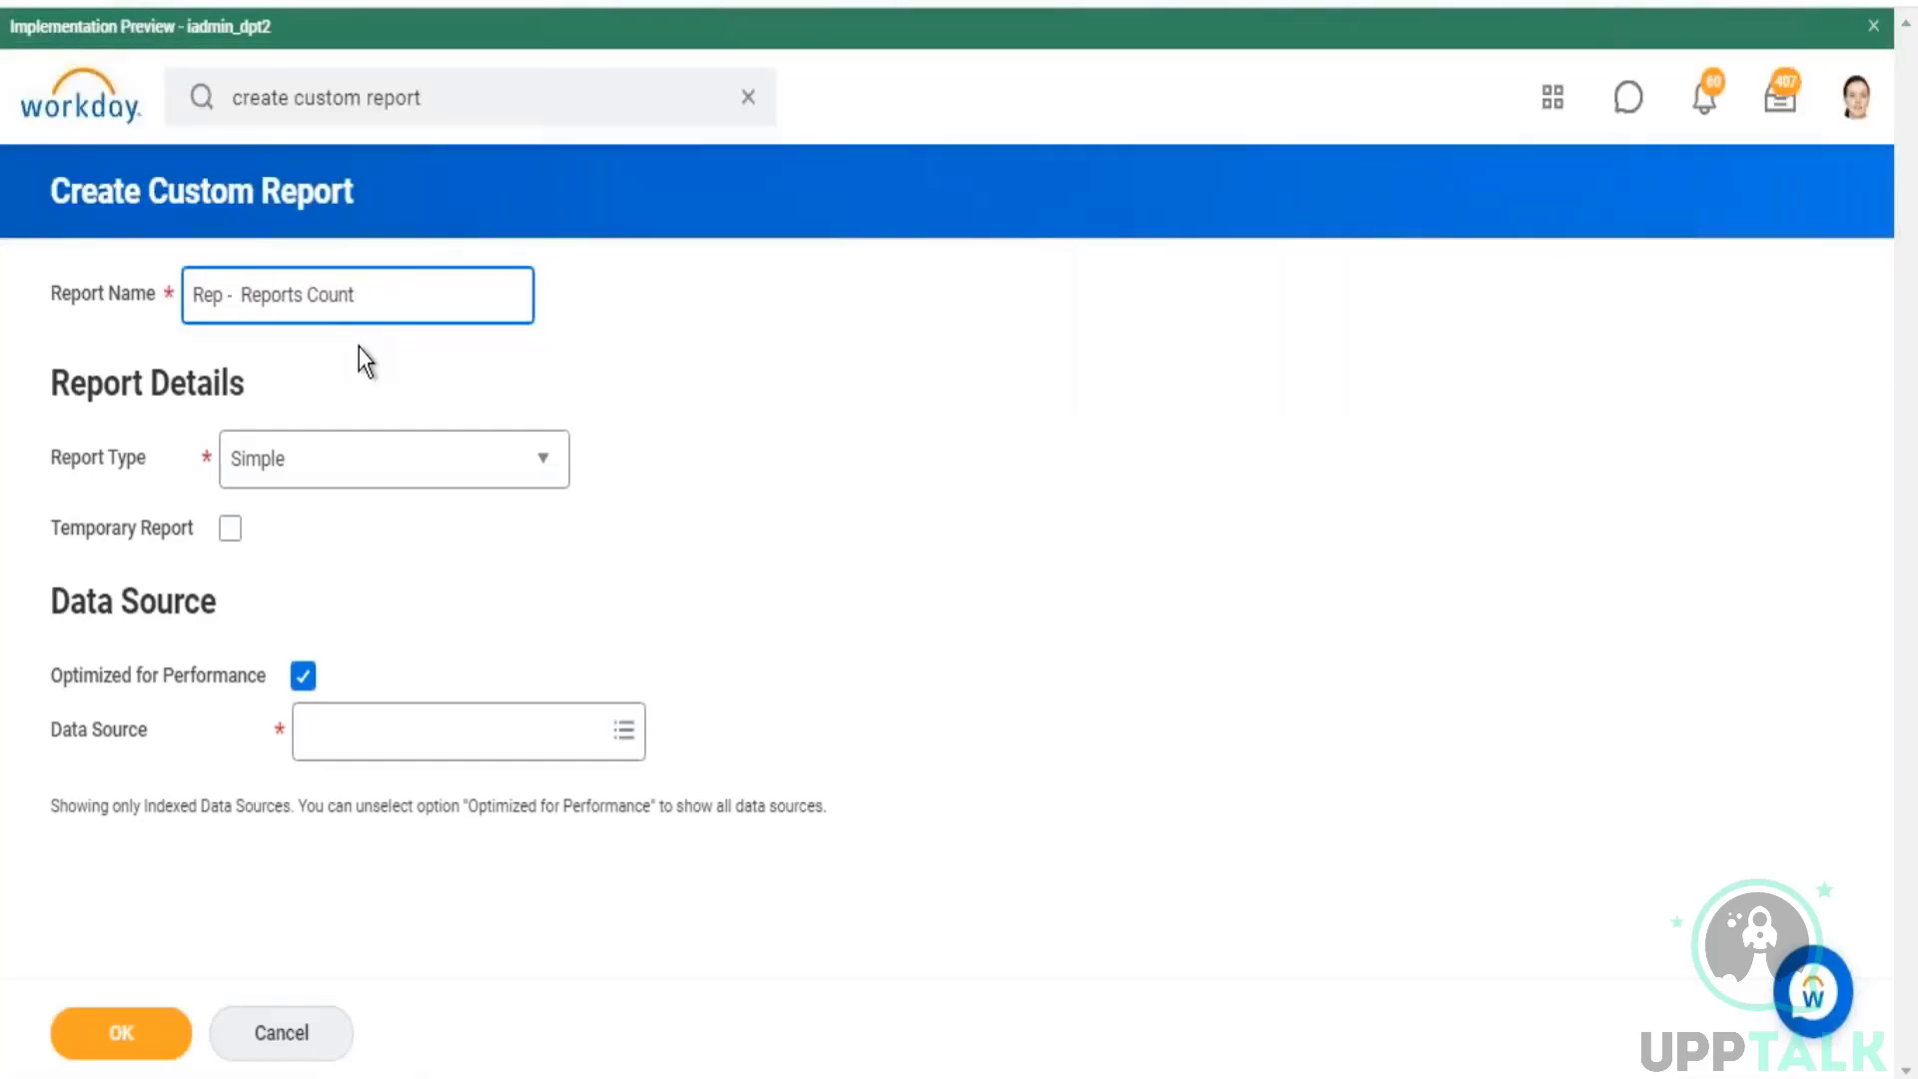
type("Custom")
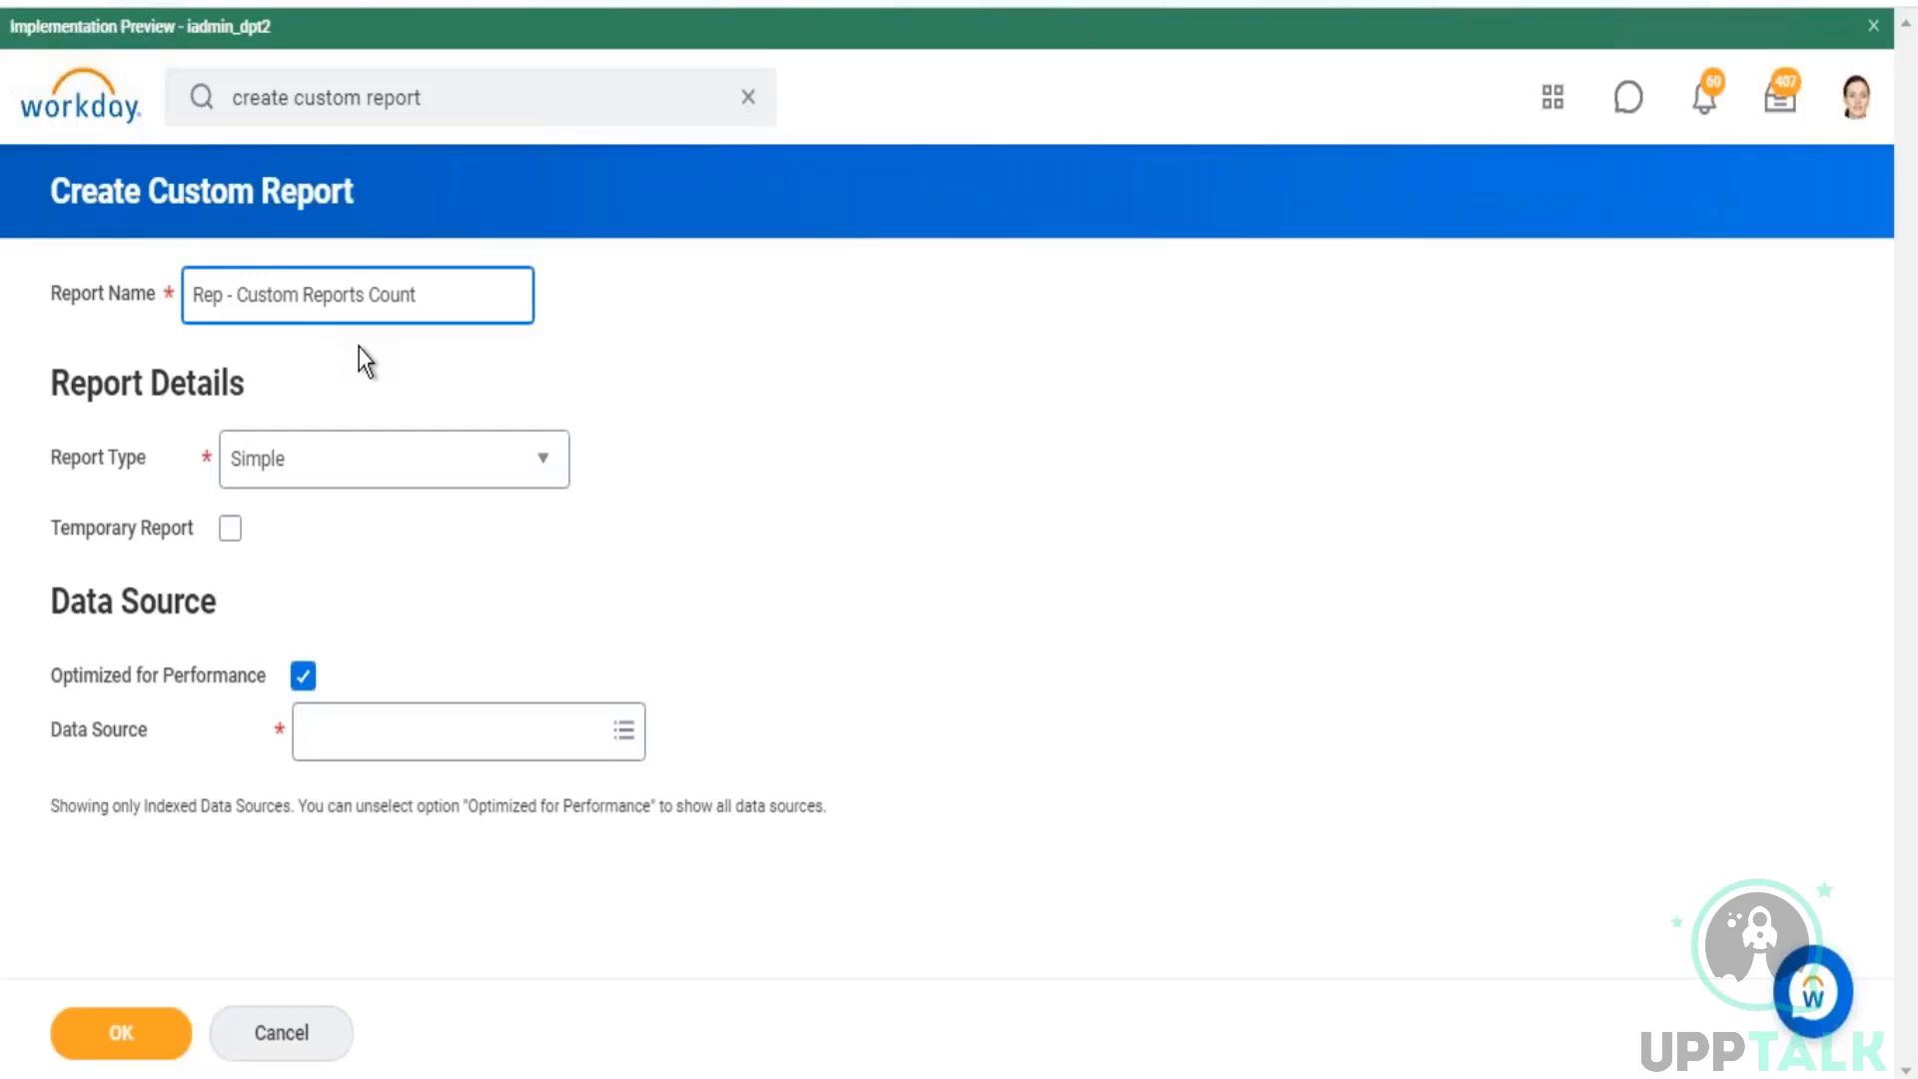
Step: Set the report type to Matrix and turn off Optimized for Performance
left_click(516, 478)
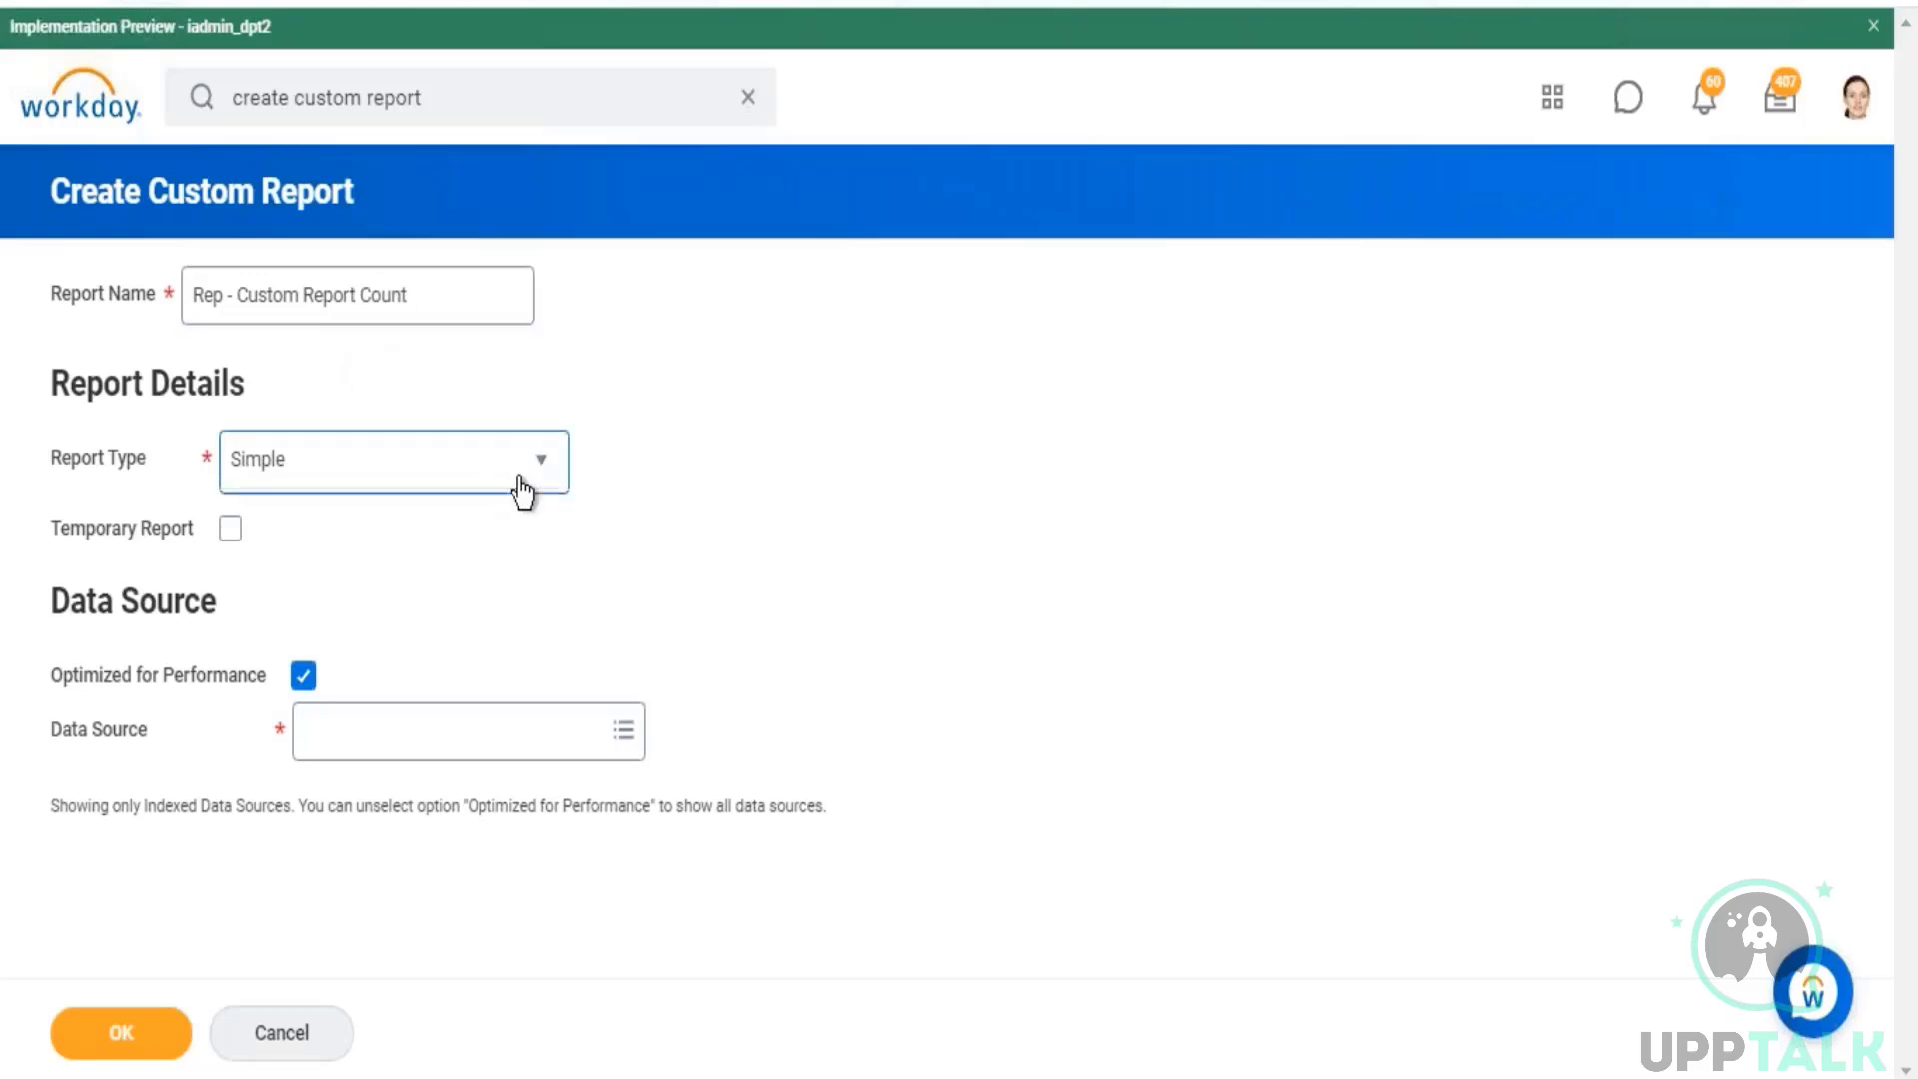
left_click(268, 654)
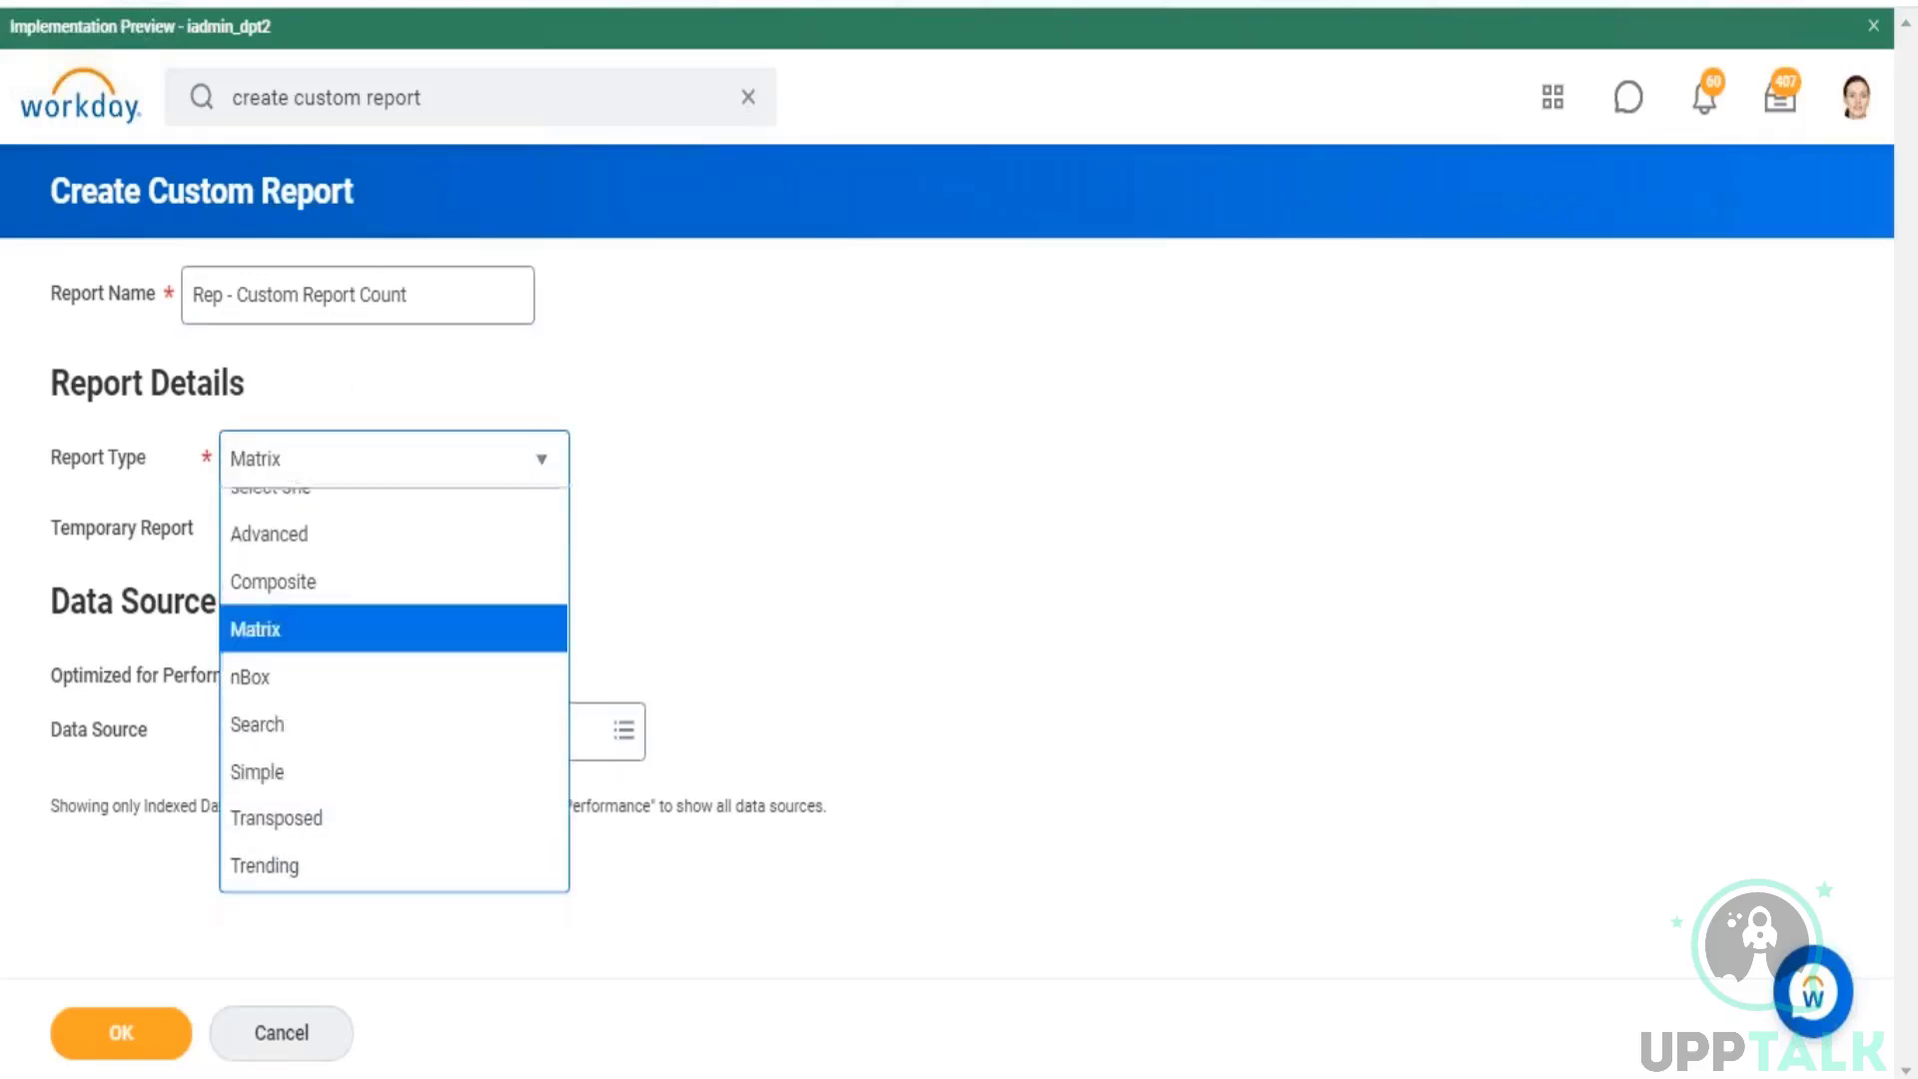
left_click(303, 676)
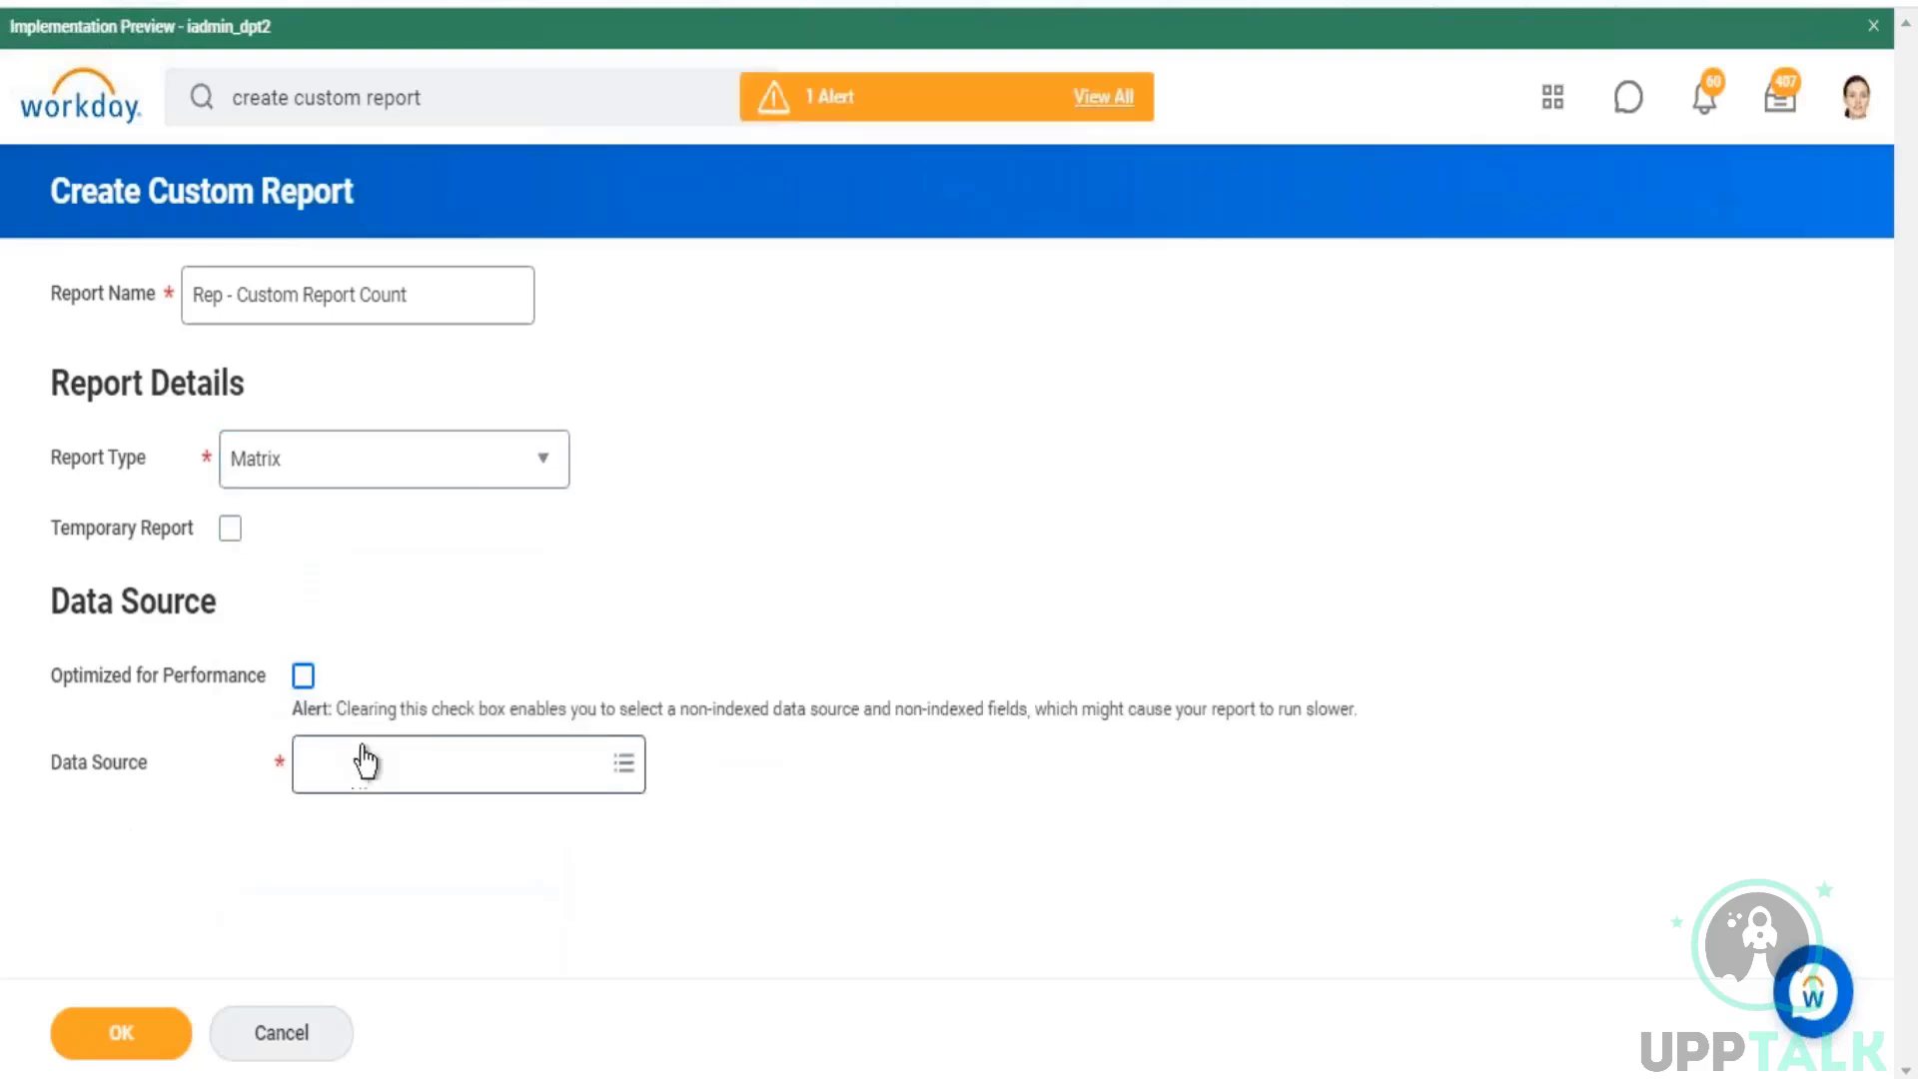
Step: Choose All Custom Reports as the data source and create the report
left_click(364, 760)
type("all custom")
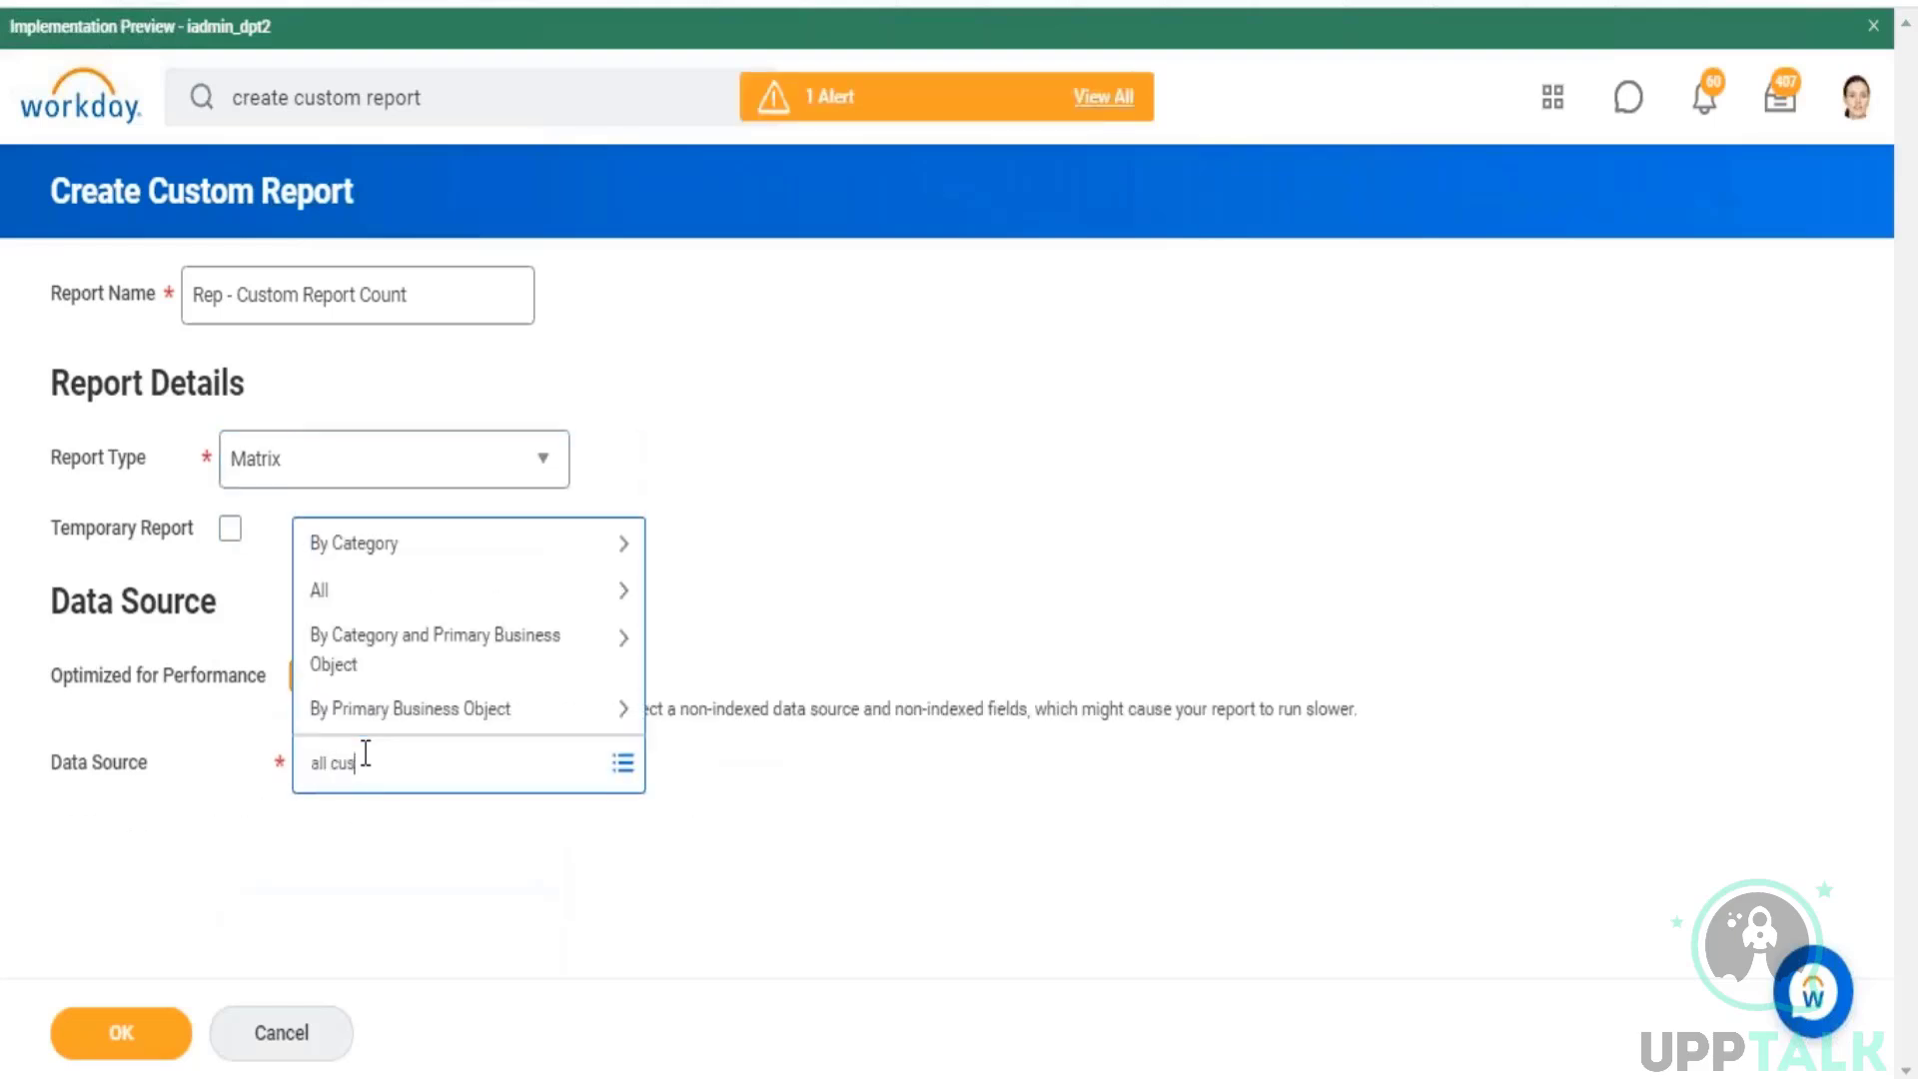
type("ts")
key("Return")
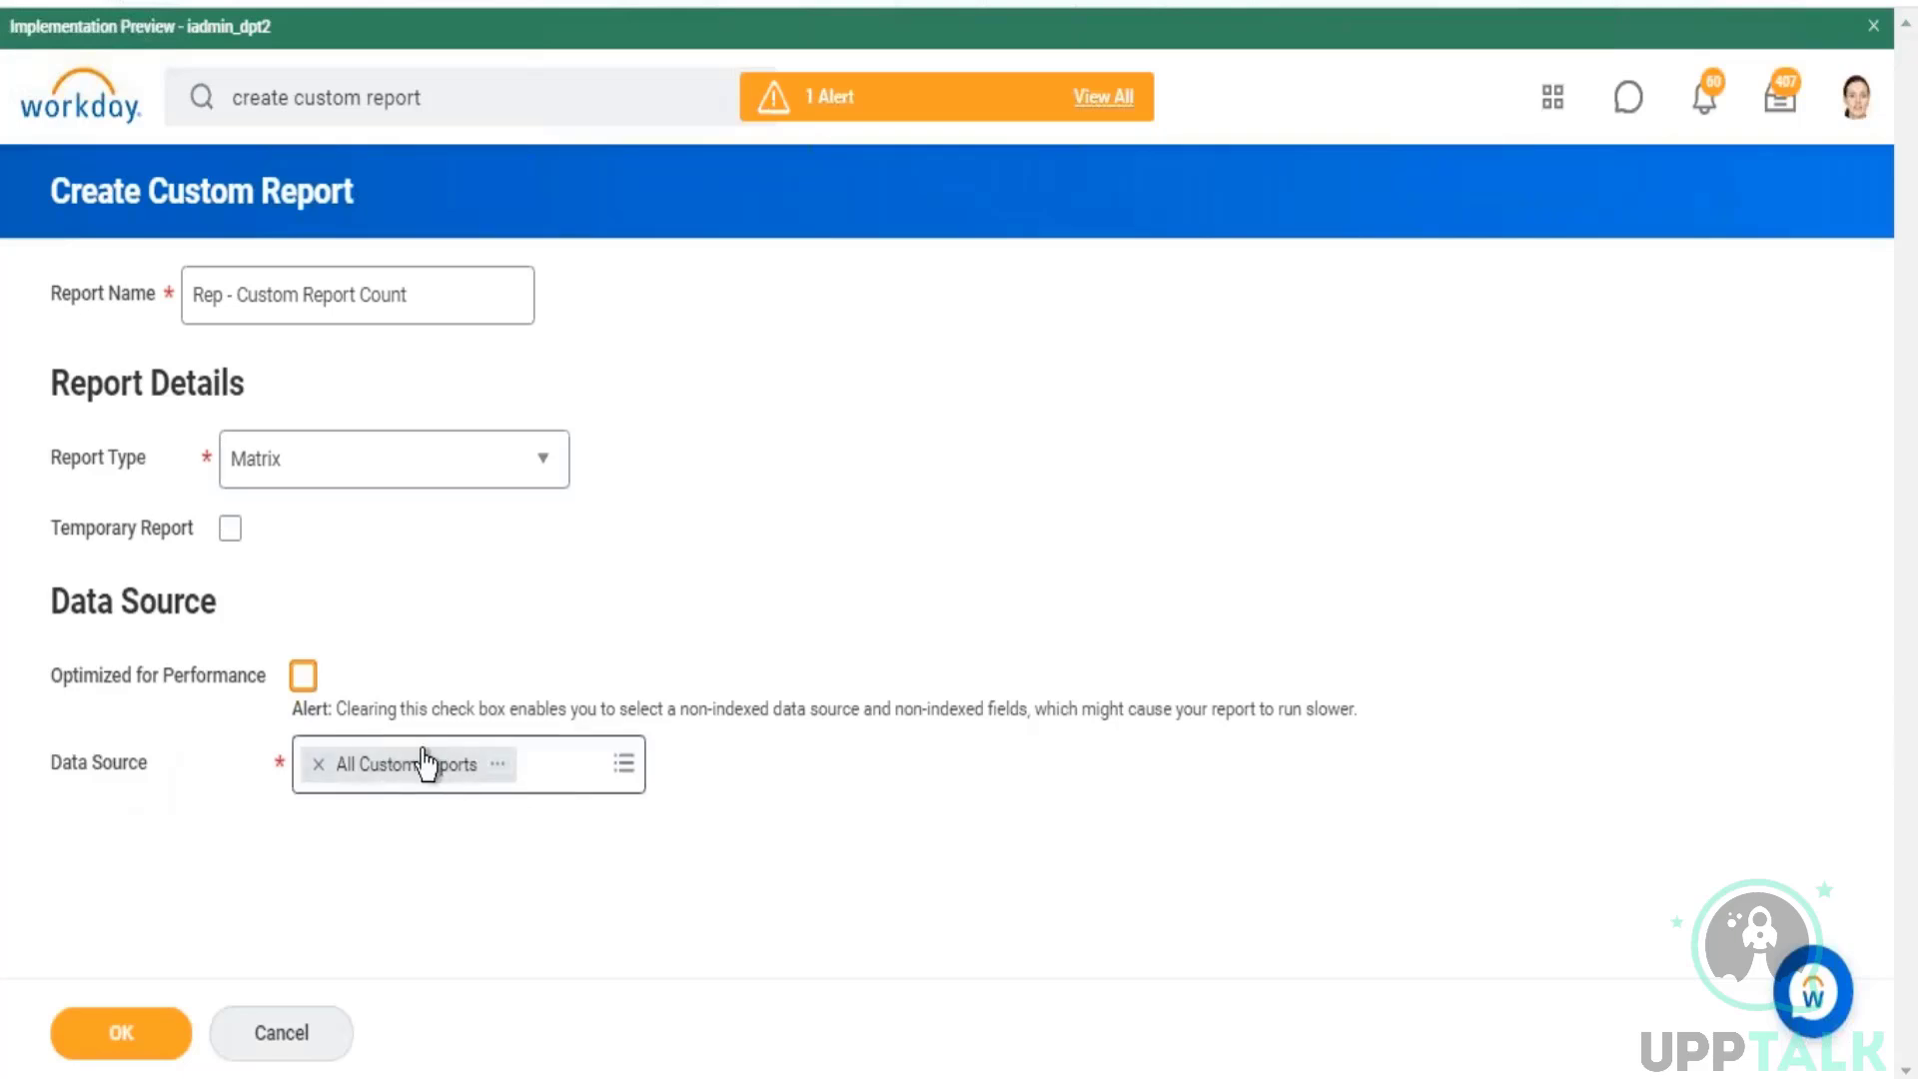
left_click(120, 1033)
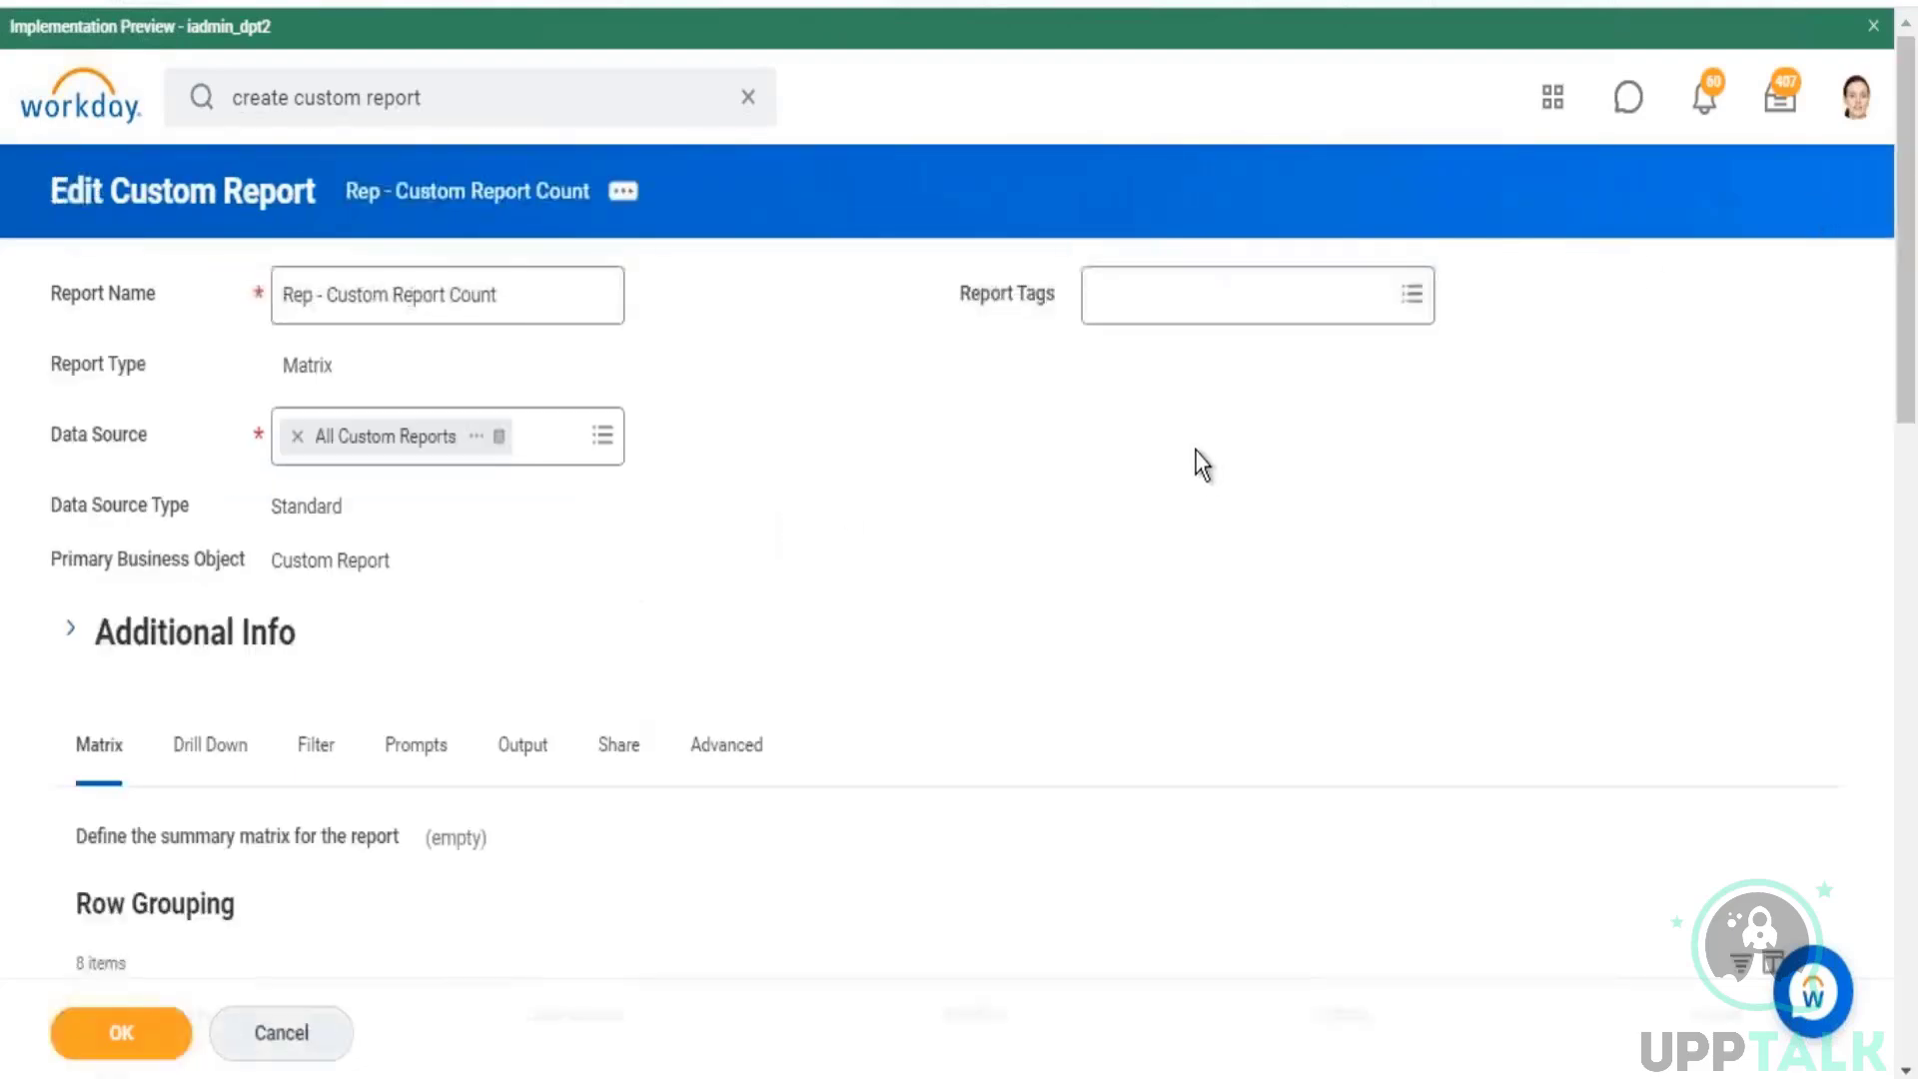
Step: Set Report Type as the first row grouping field of the custom report matrix, and save the definition
scroll(313, 738, "down", 5)
left_click(213, 622)
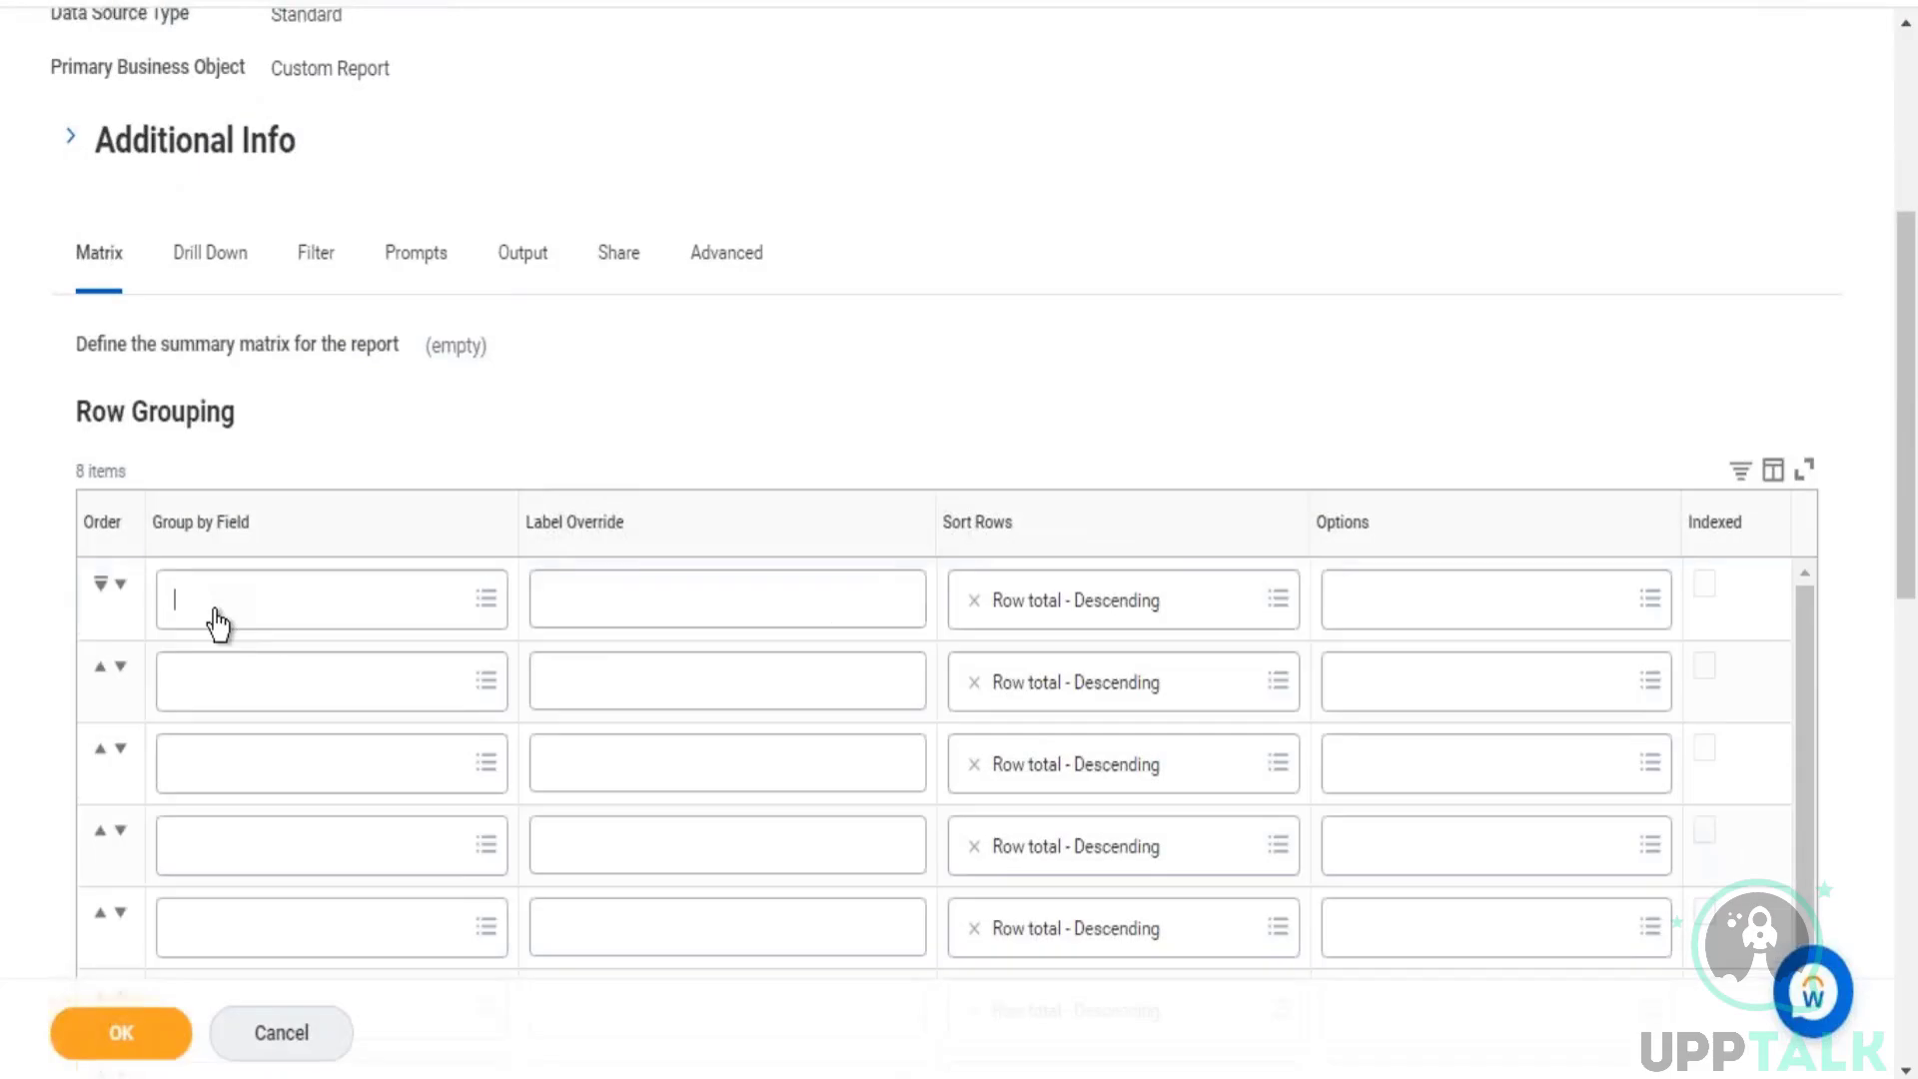
type("report")
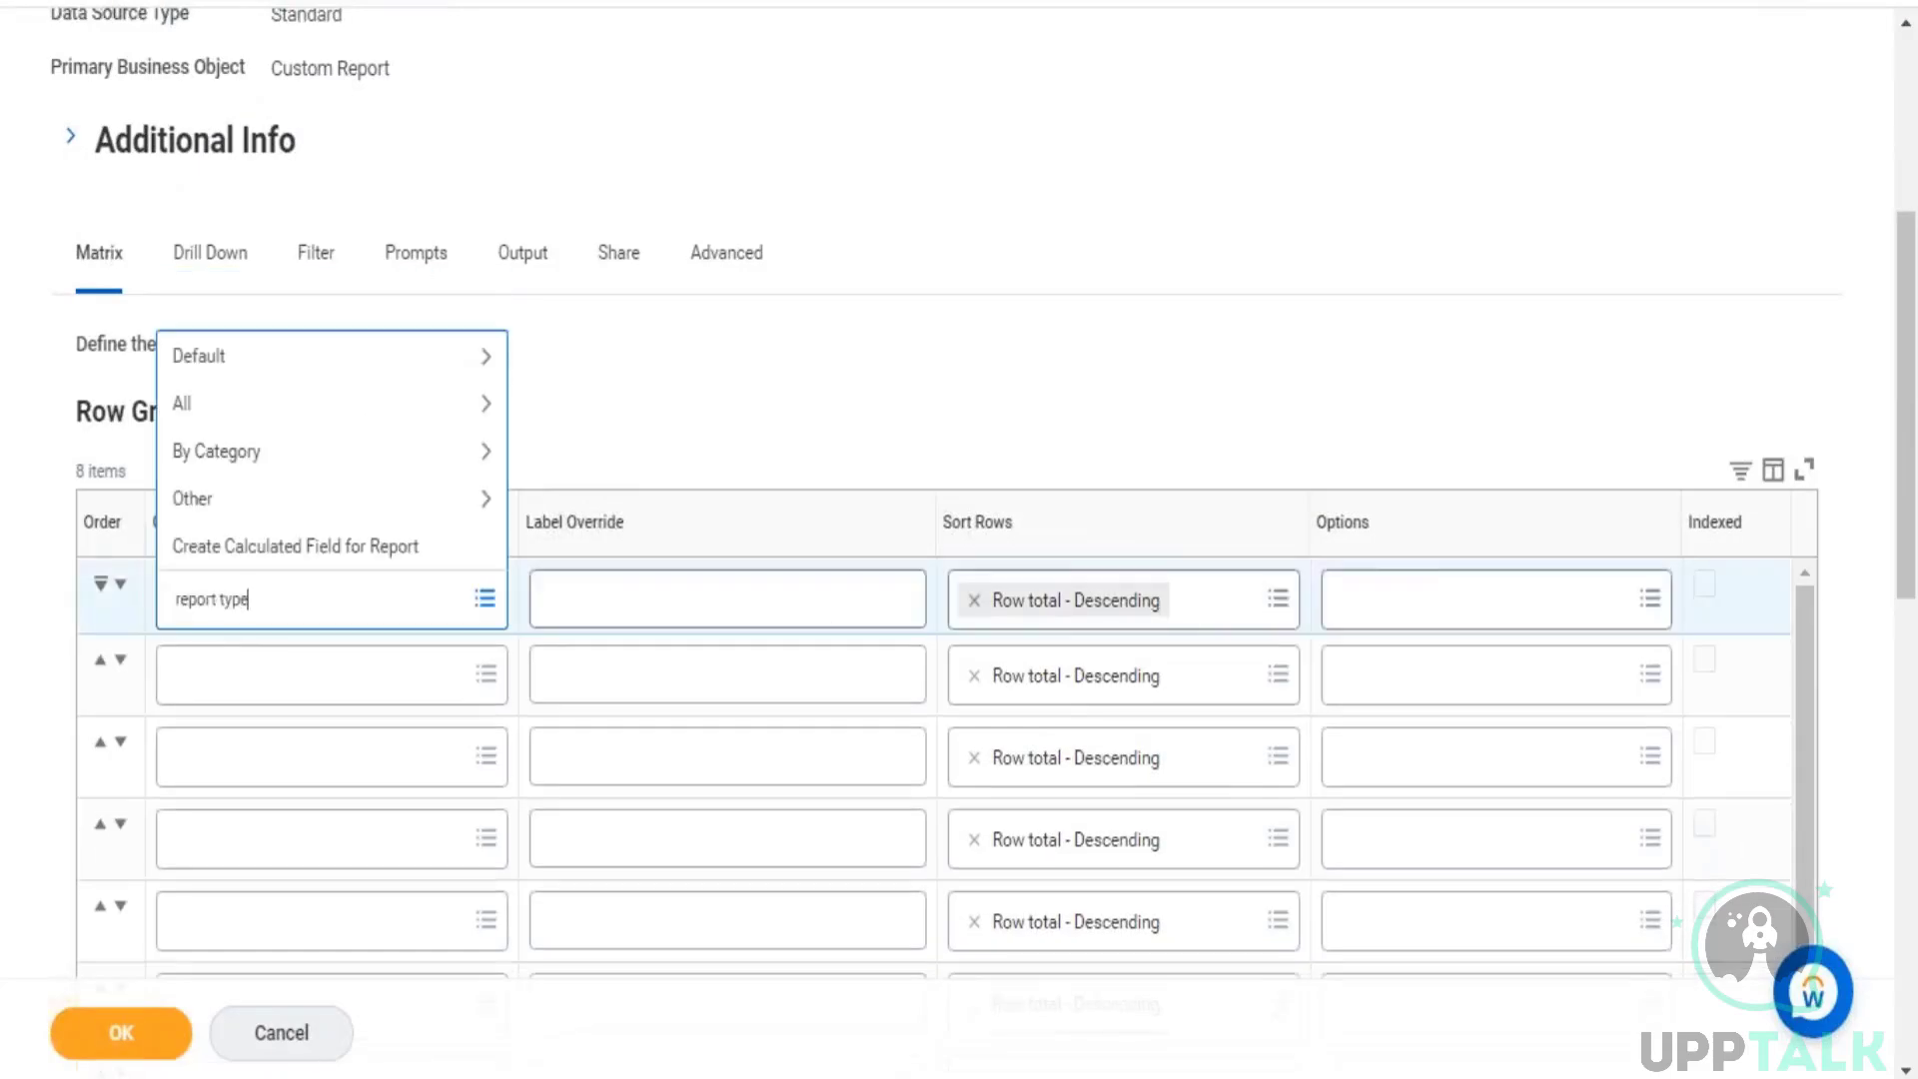
type(" type")
key("Return")
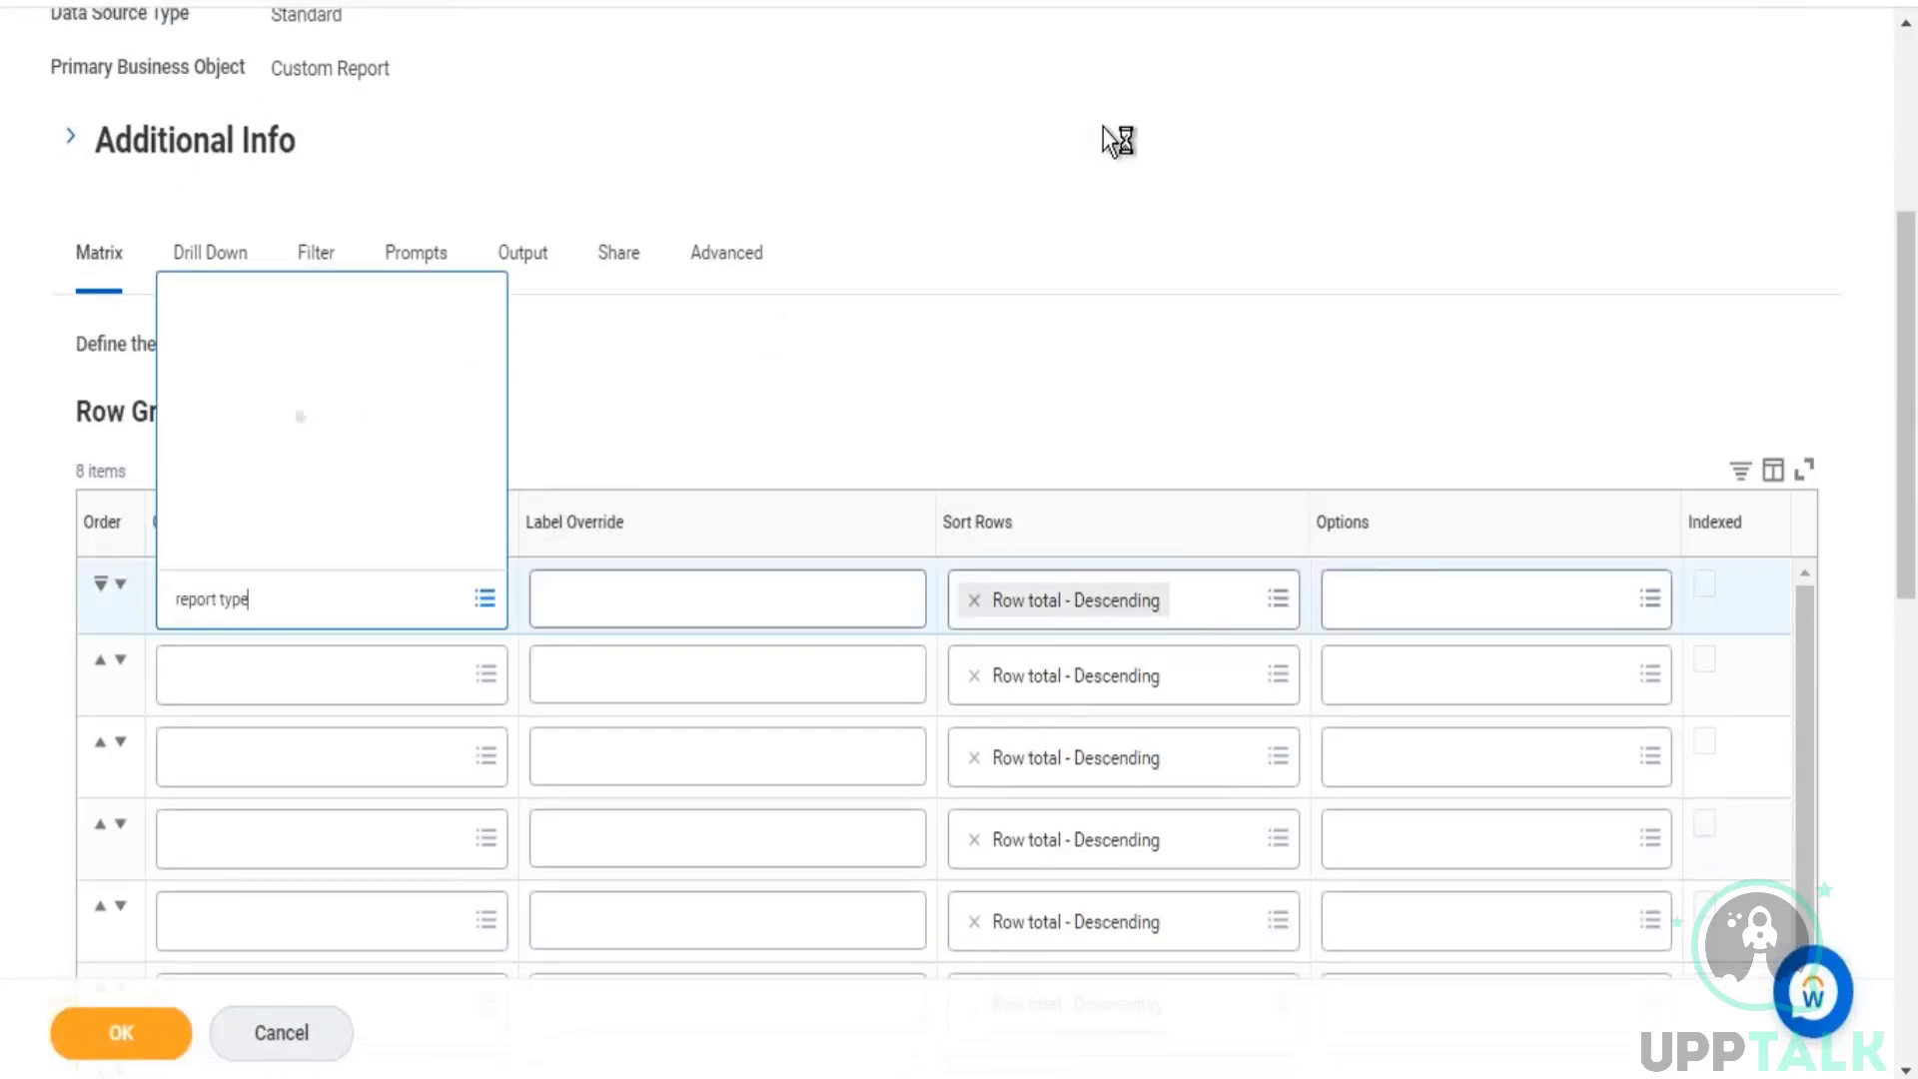
left_click(125, 1029)
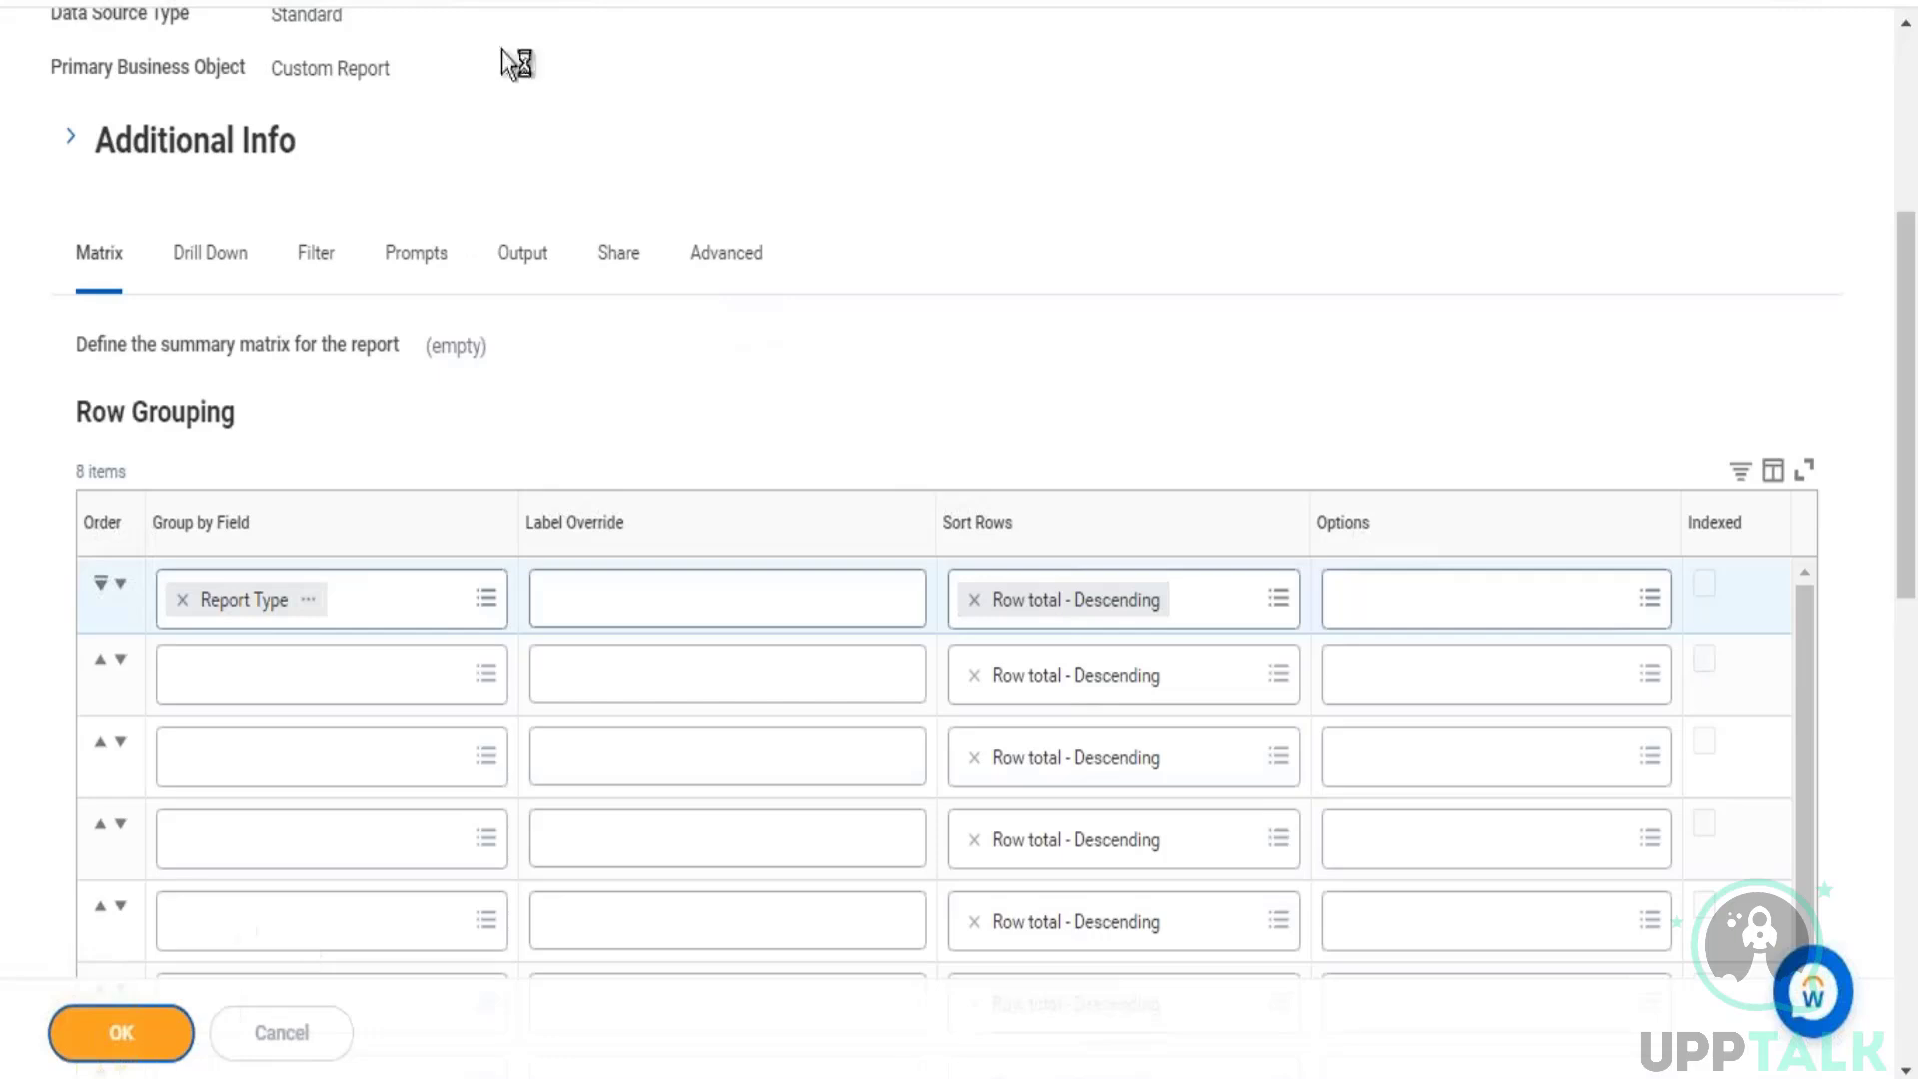
Step: Duplicate the browser tab with the report definition, and run "Rep - Custom Report Count"
right_click(509, 8)
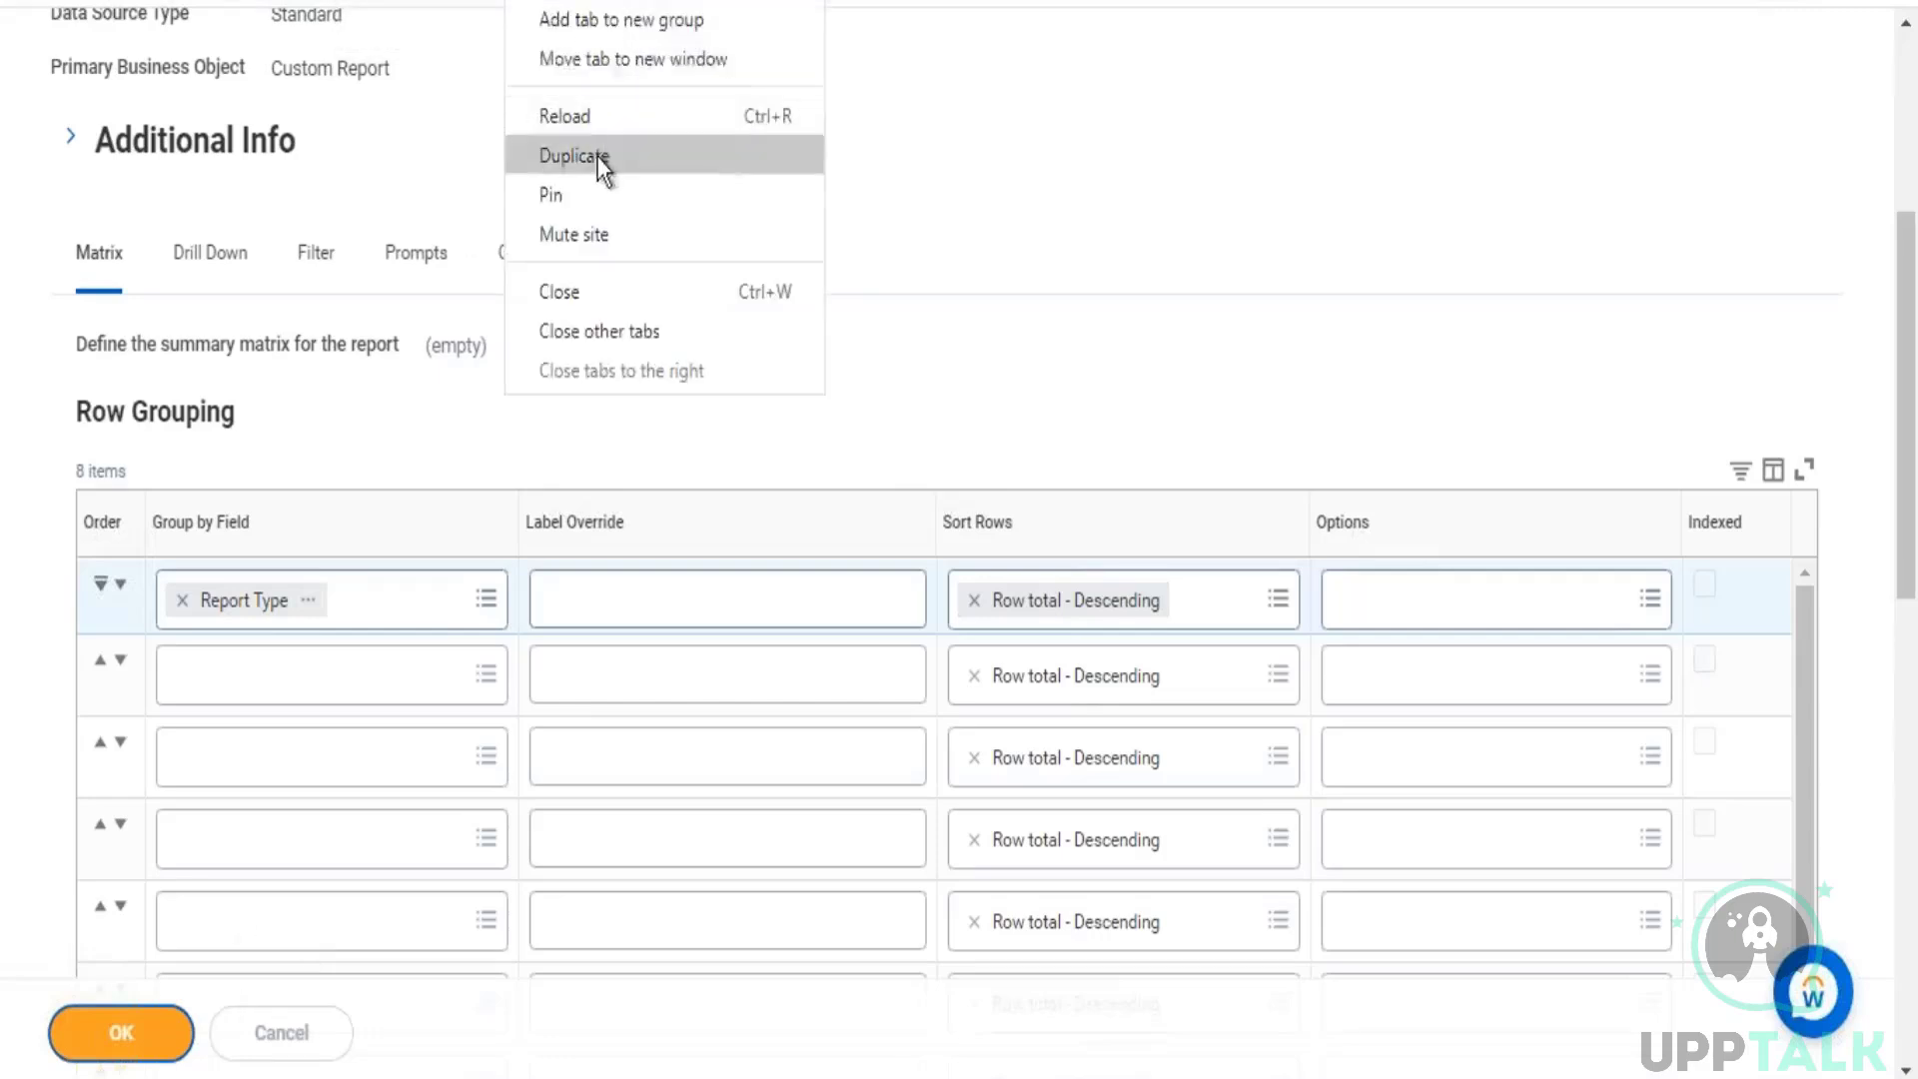
left_click(598, 164)
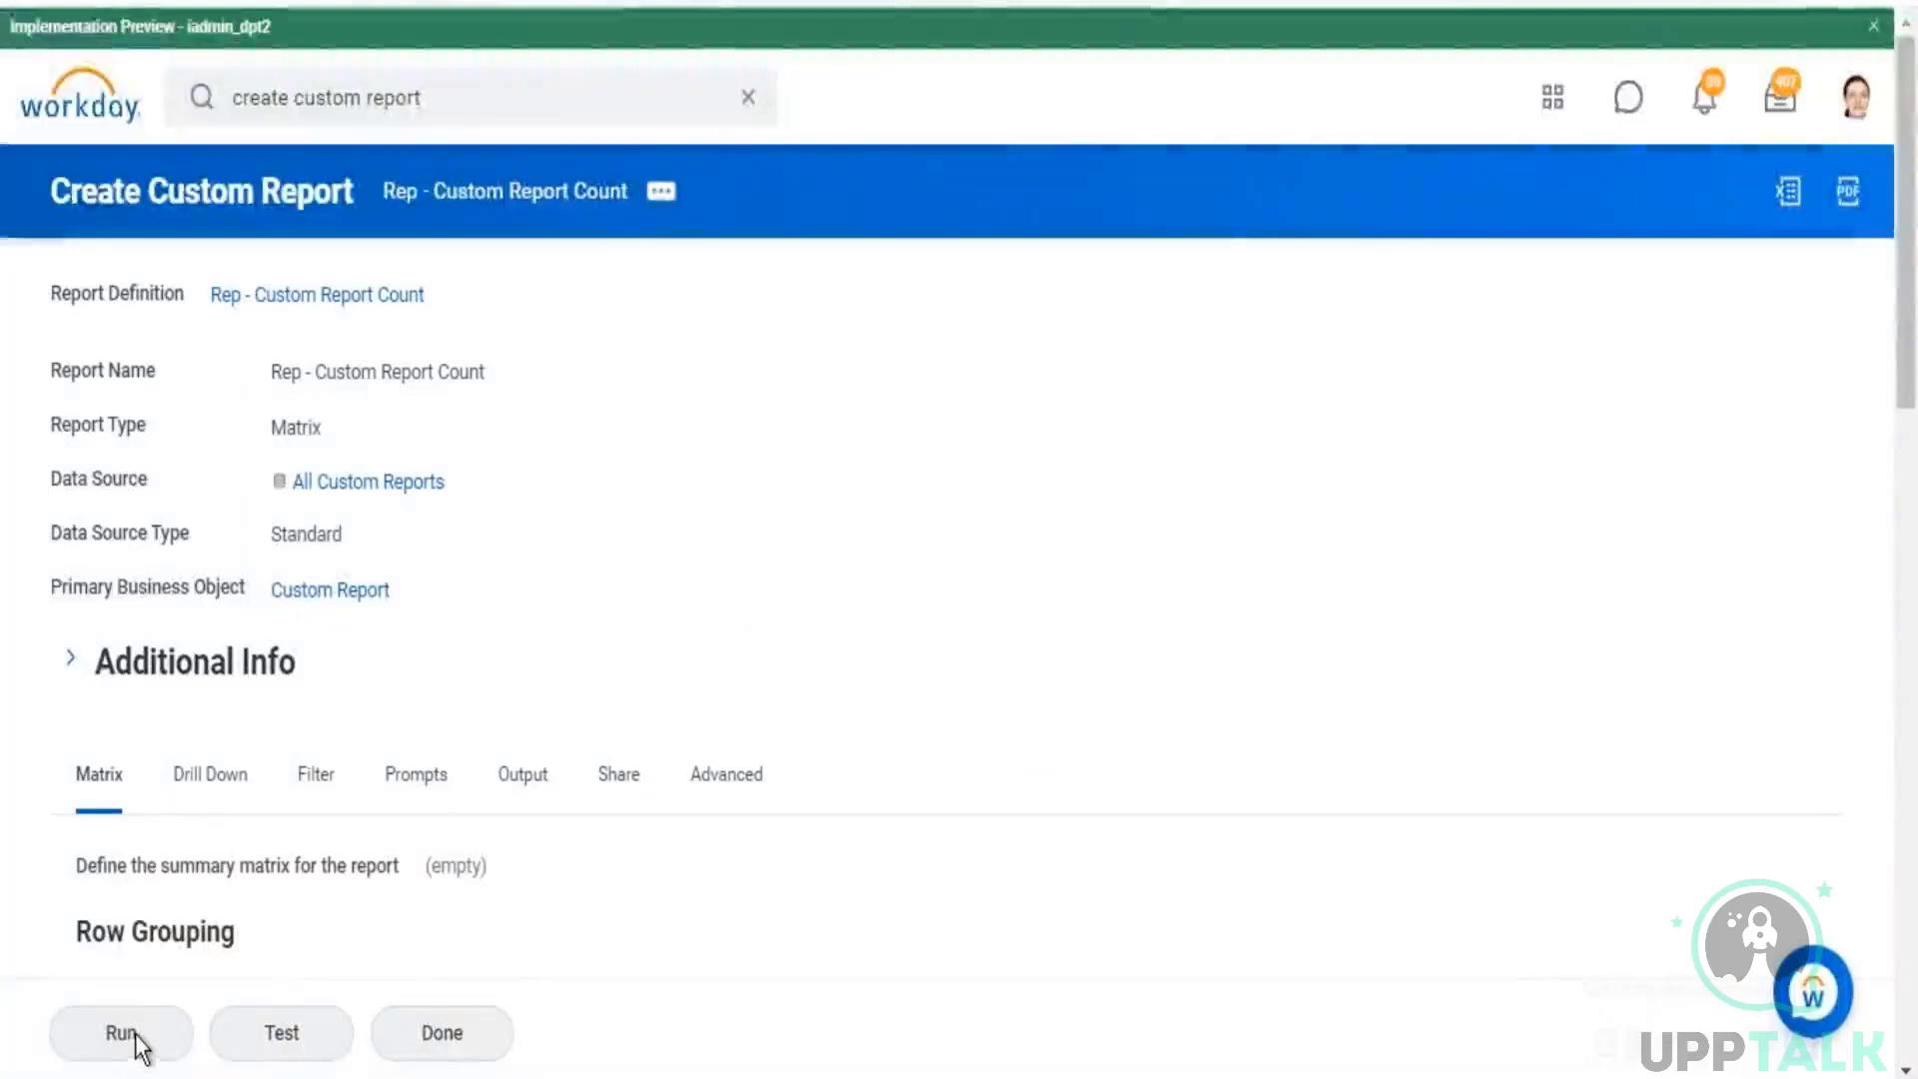
key("Tab")
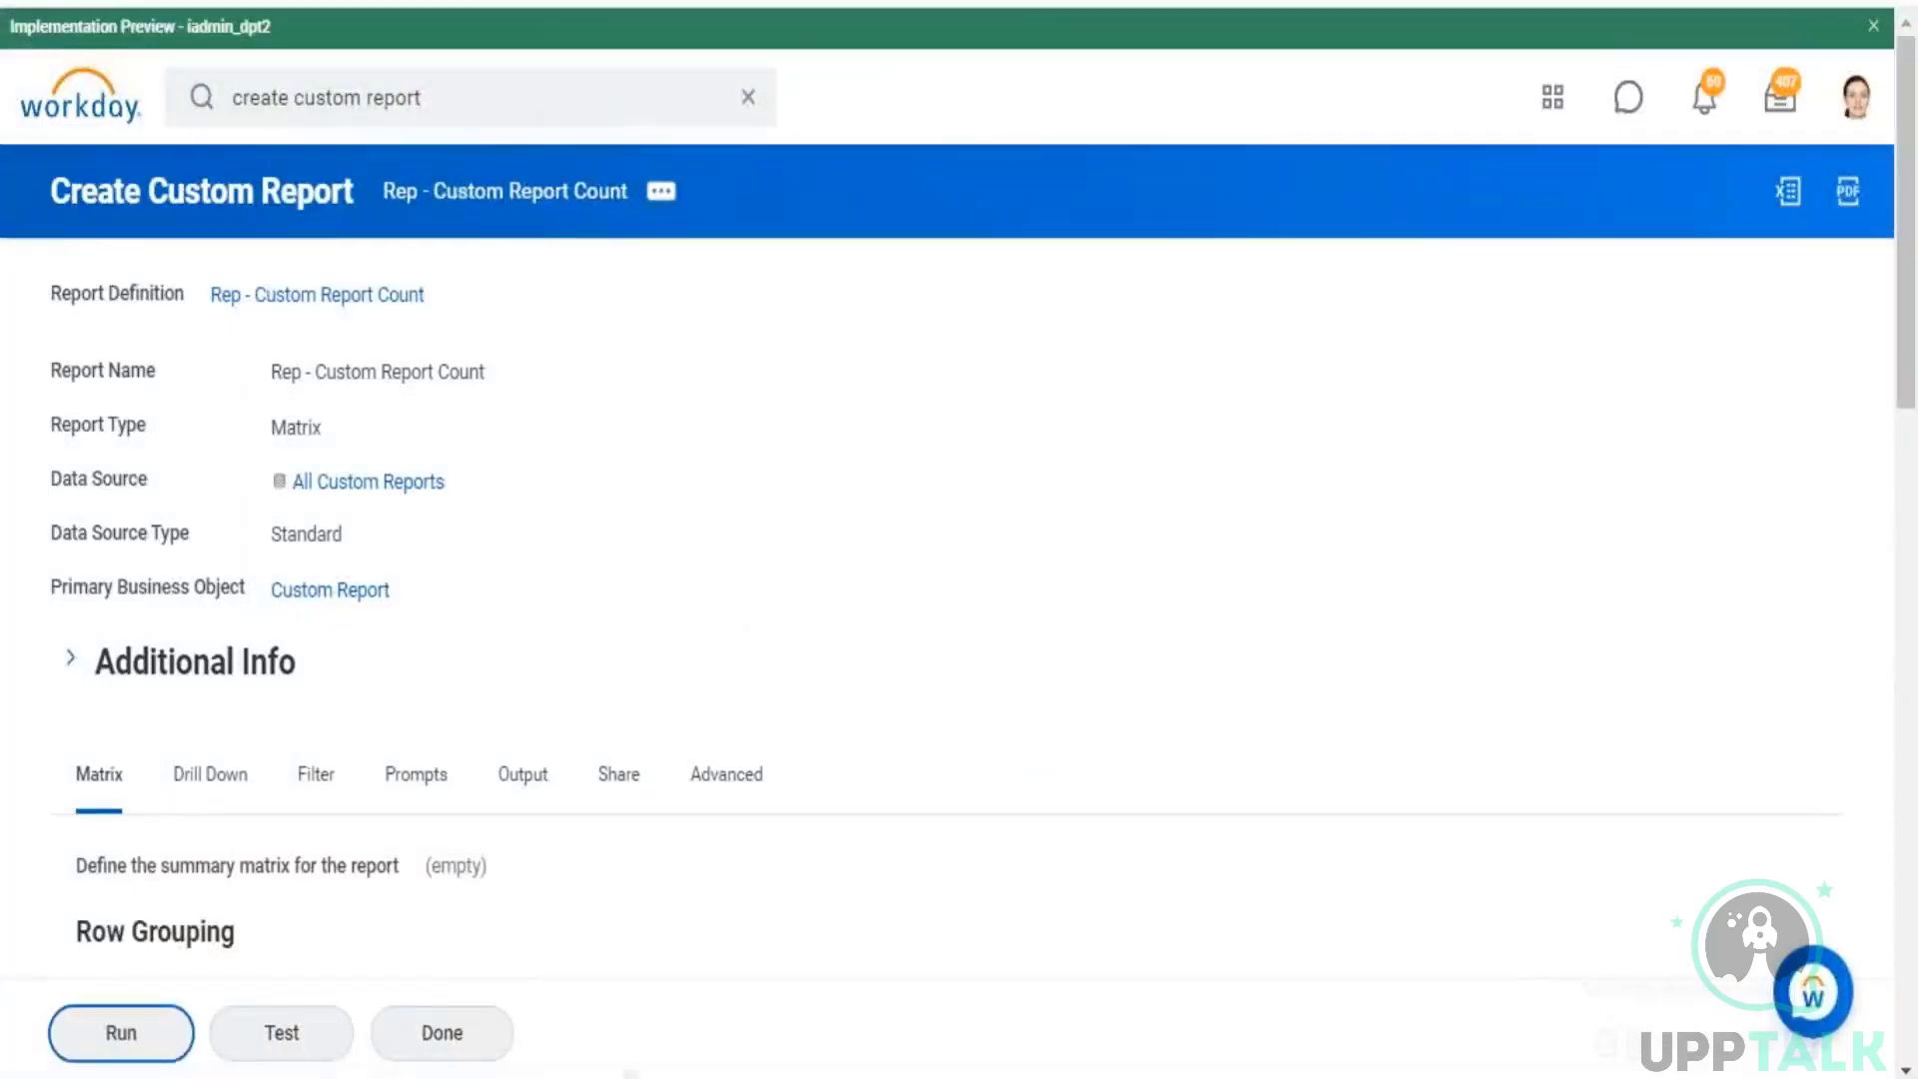
key("Return")
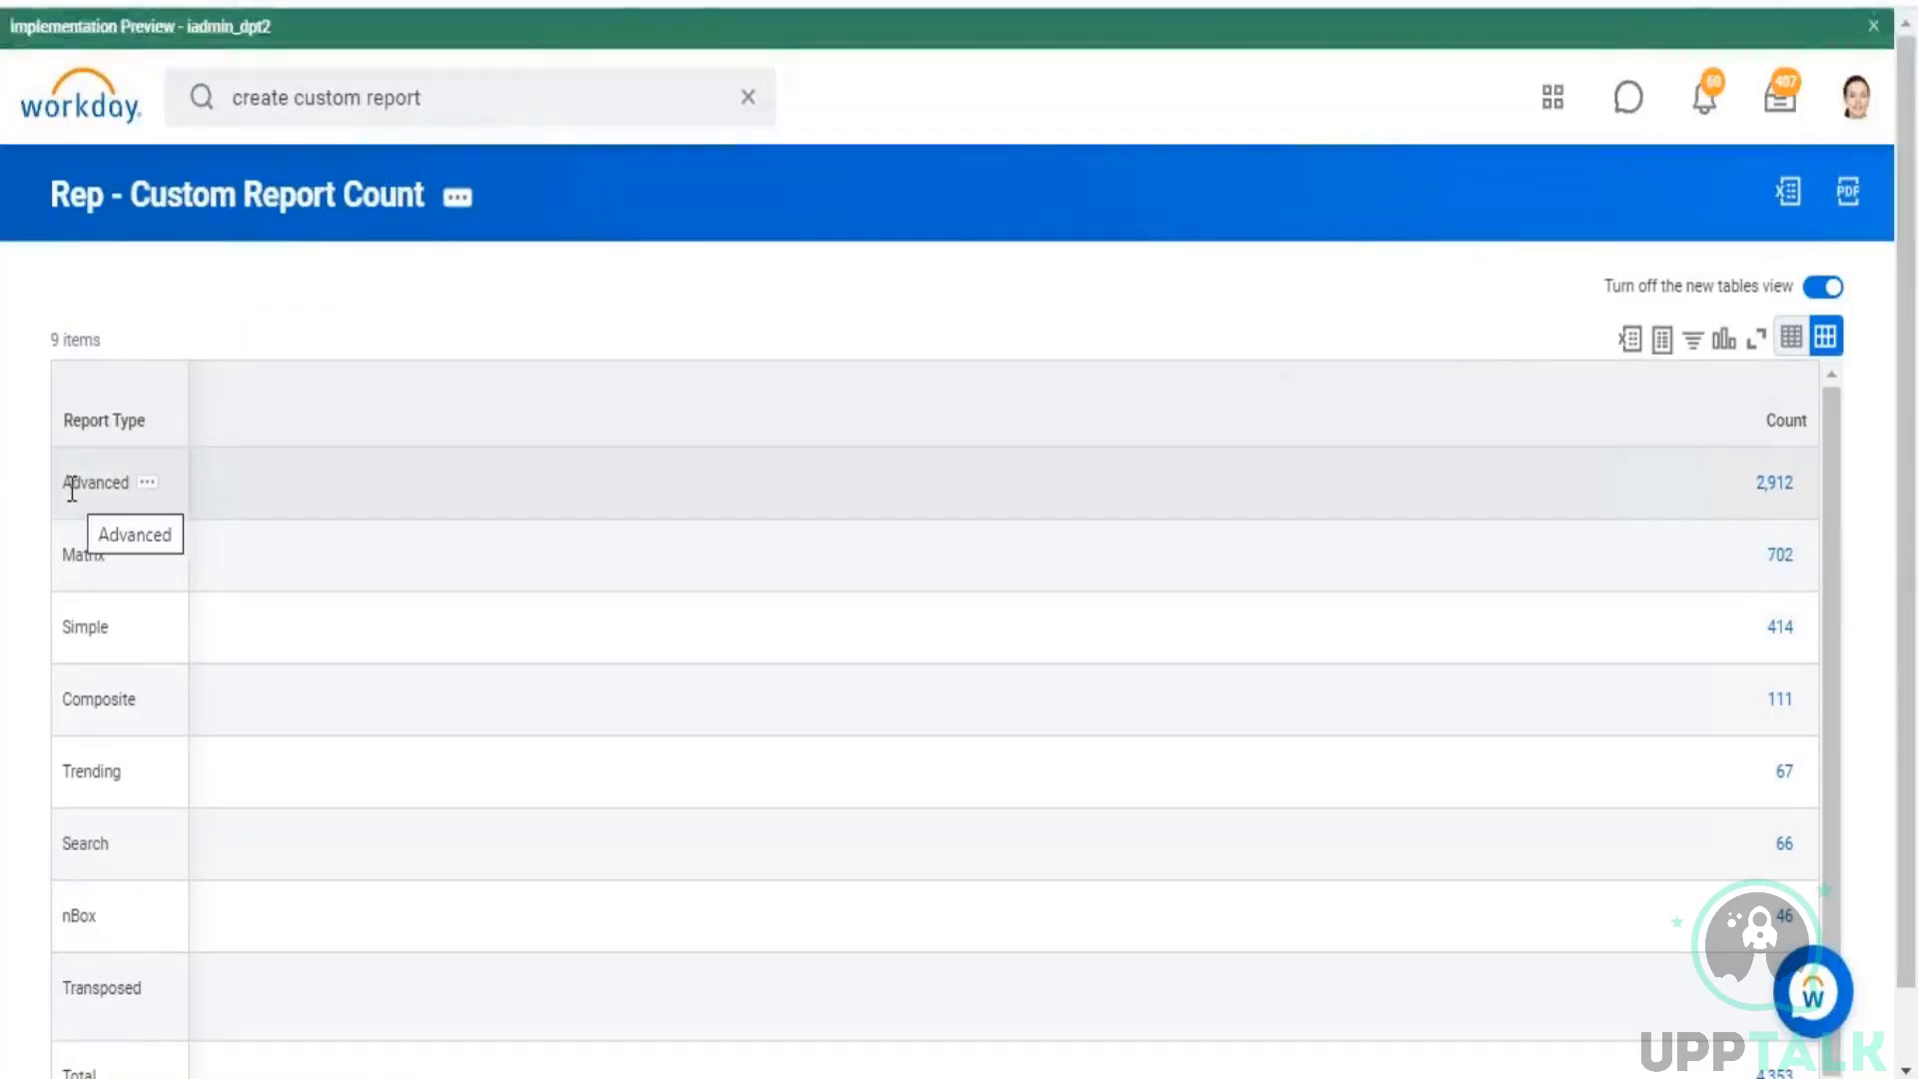
Step: Drill into the Advanced count of the custom report results, look through the listed custom reports, and close the list
left_click_drag(64, 483, 96, 483)
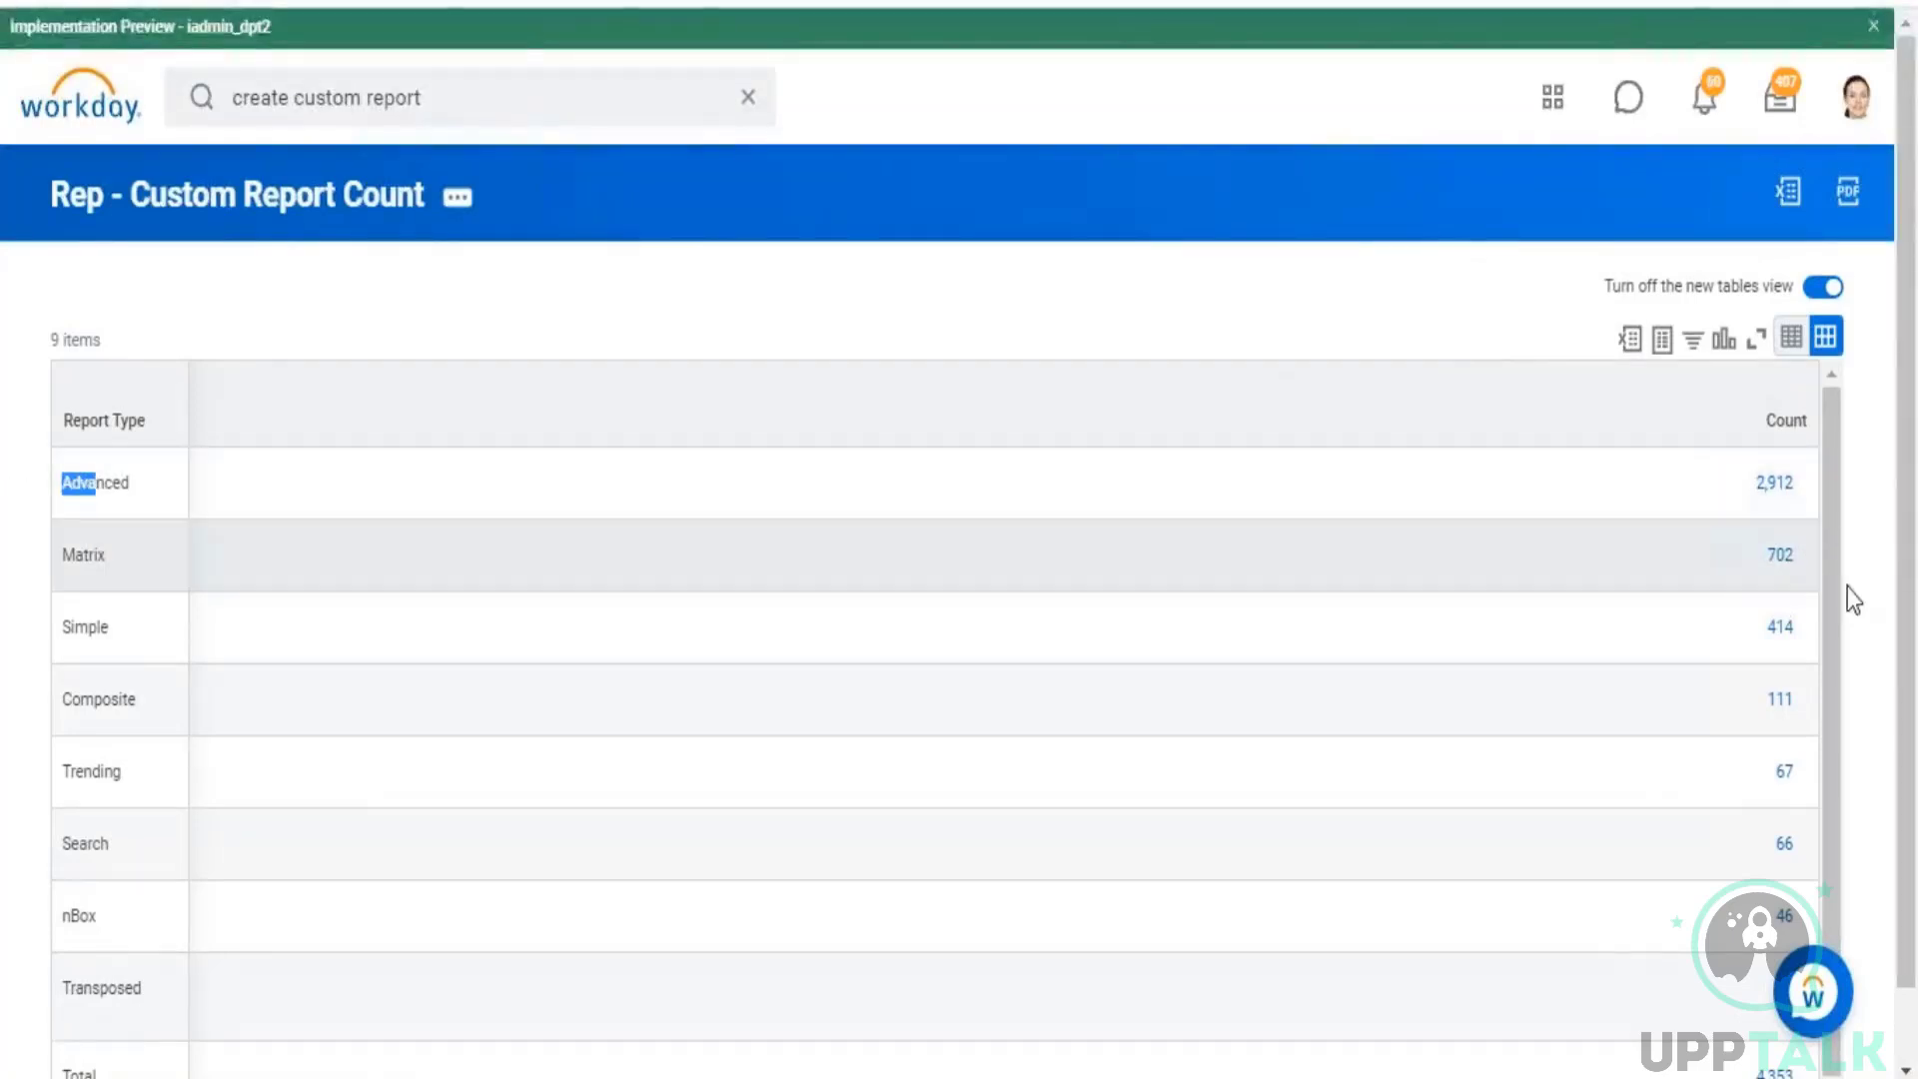
left_click(1766, 484)
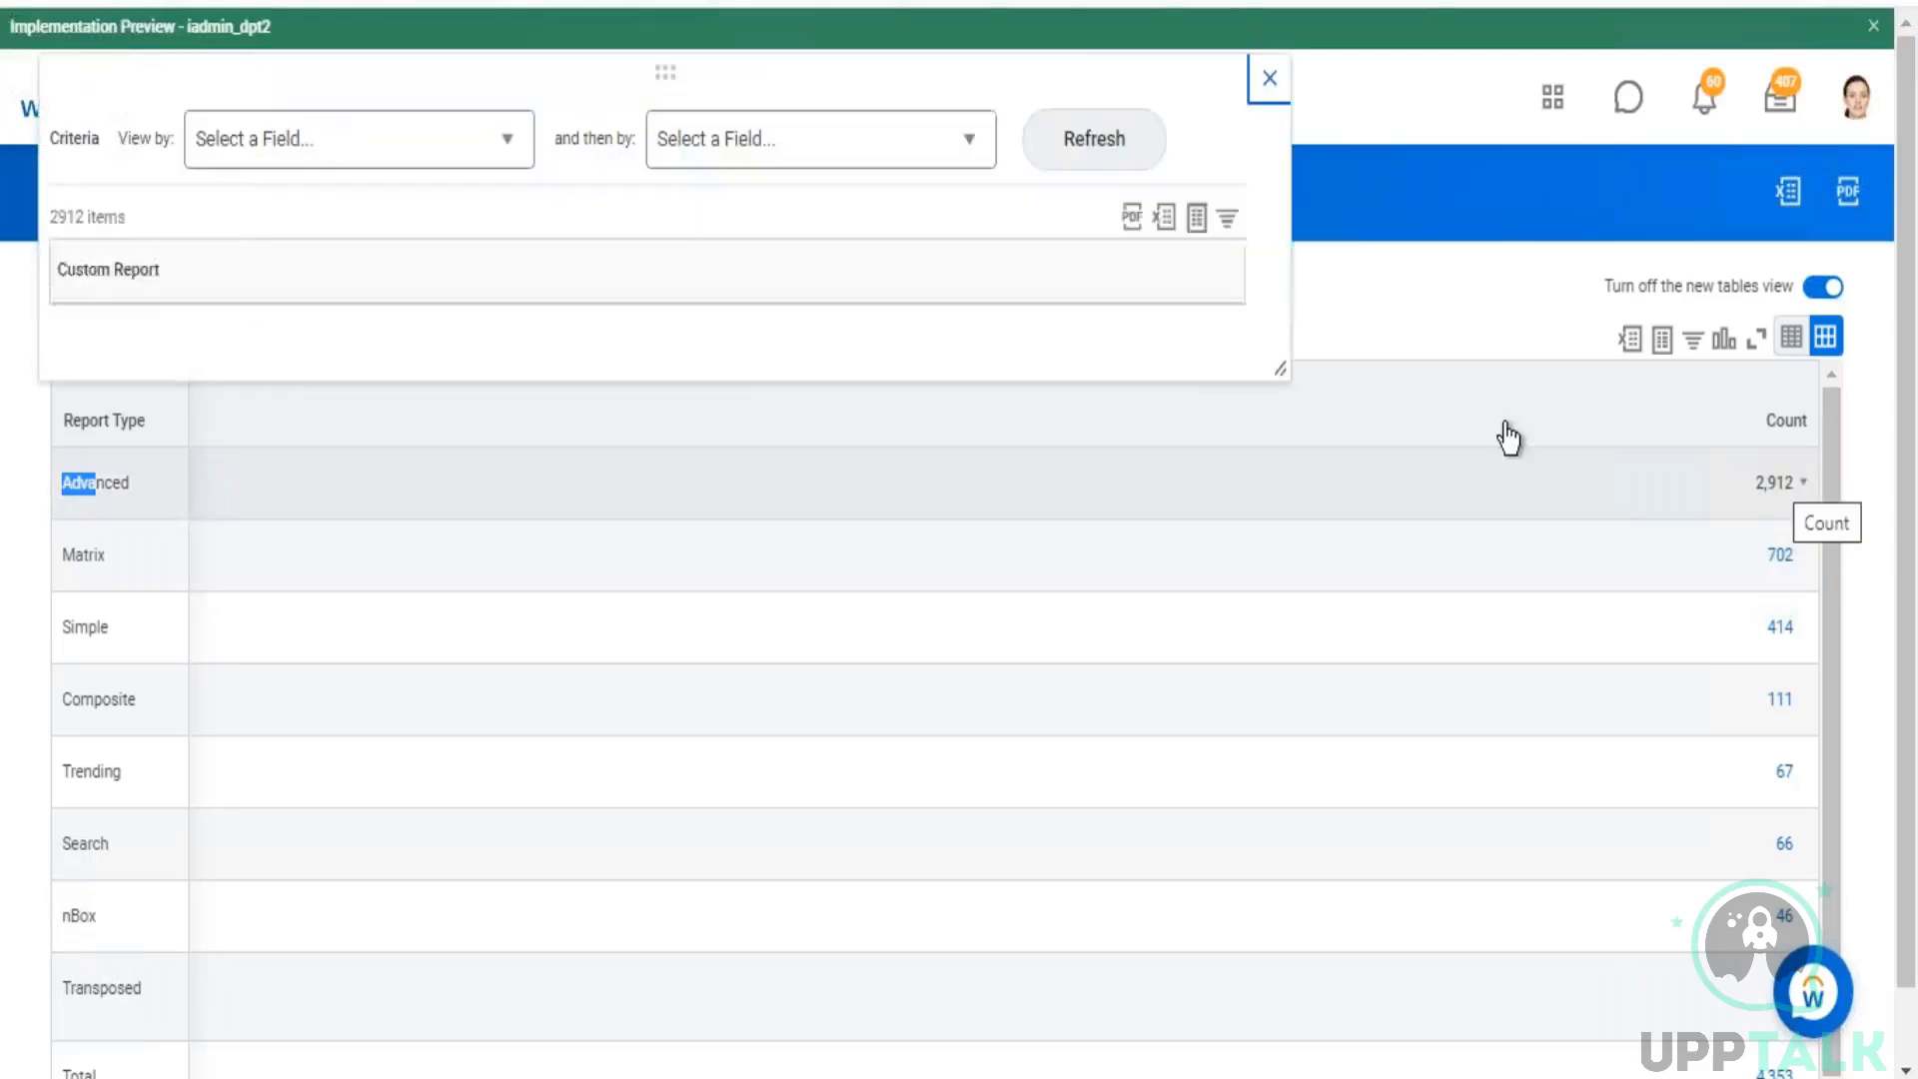
left_click_drag(87, 380, 221, 381)
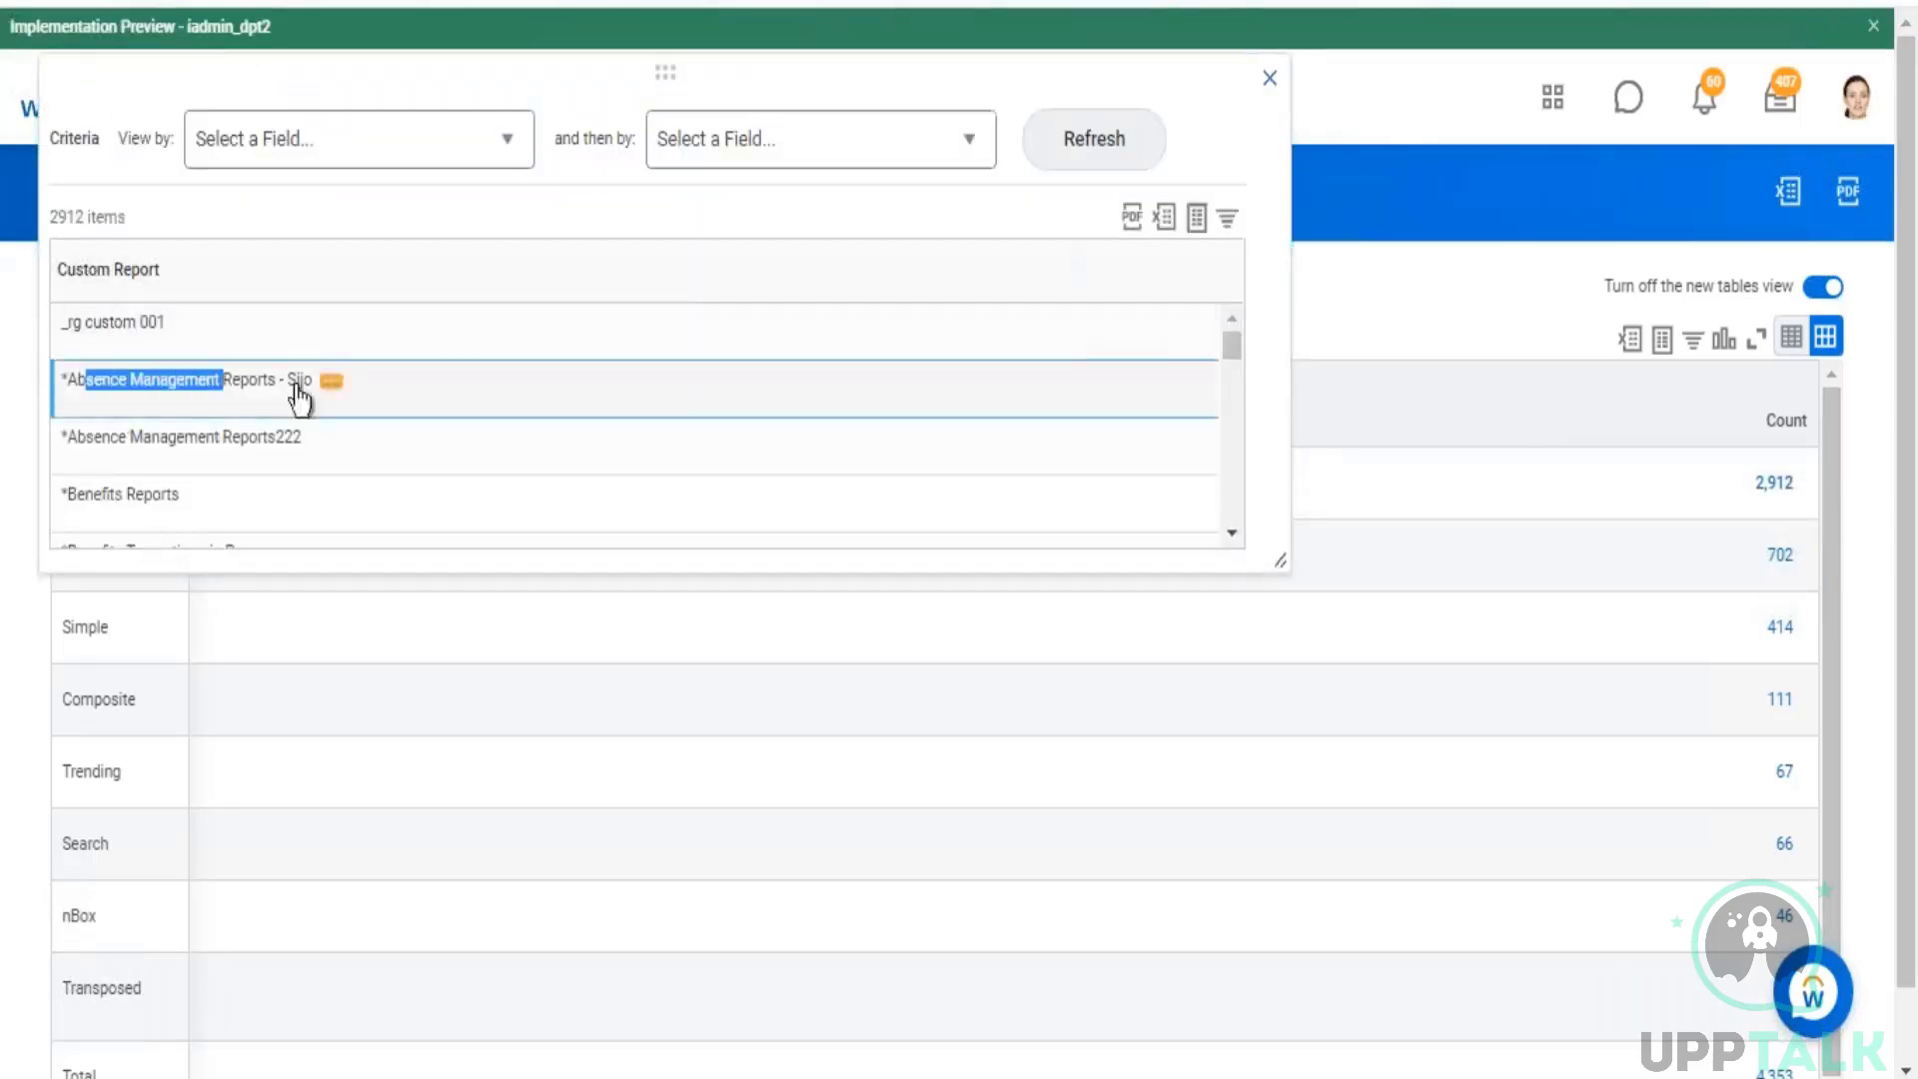
left_click_drag(142, 436, 242, 438)
left_click(187, 326)
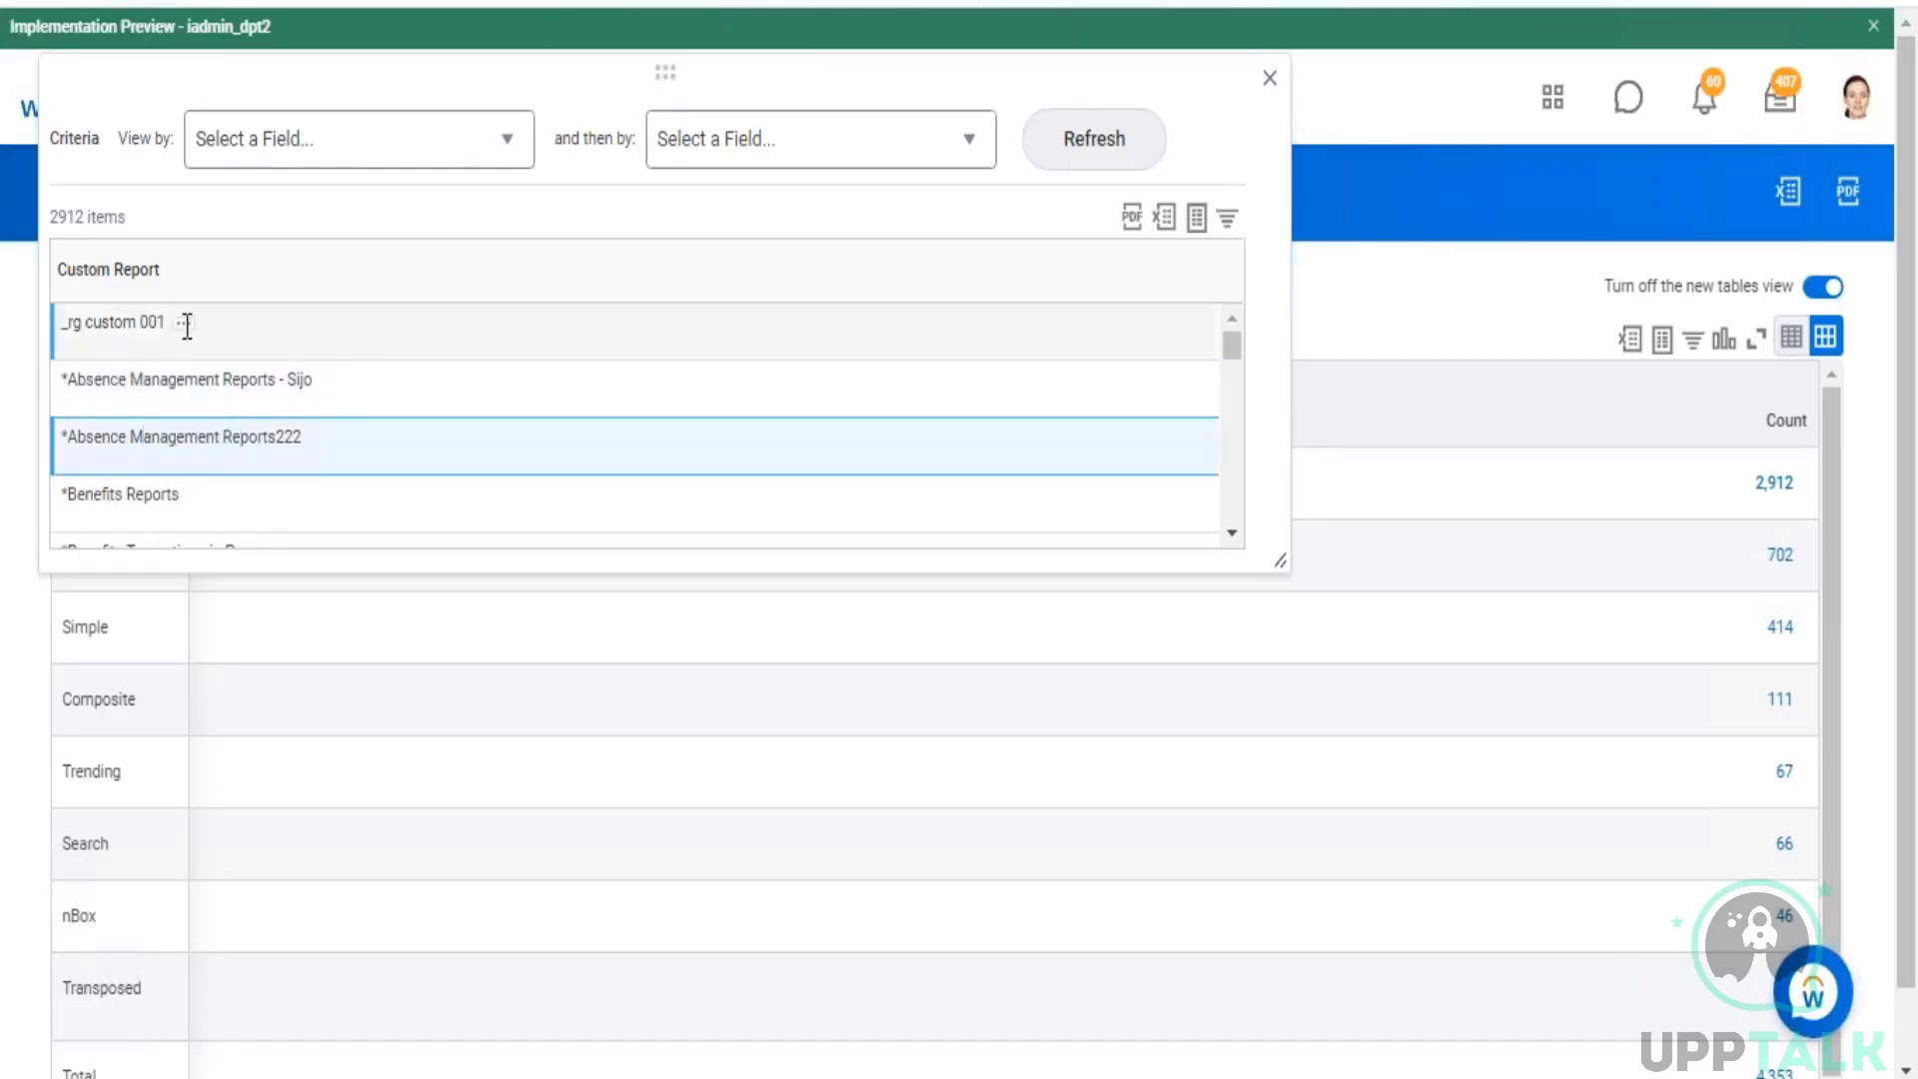
scroll(242, 401, "down", 5)
scroll(1122, 446, "down", 2)
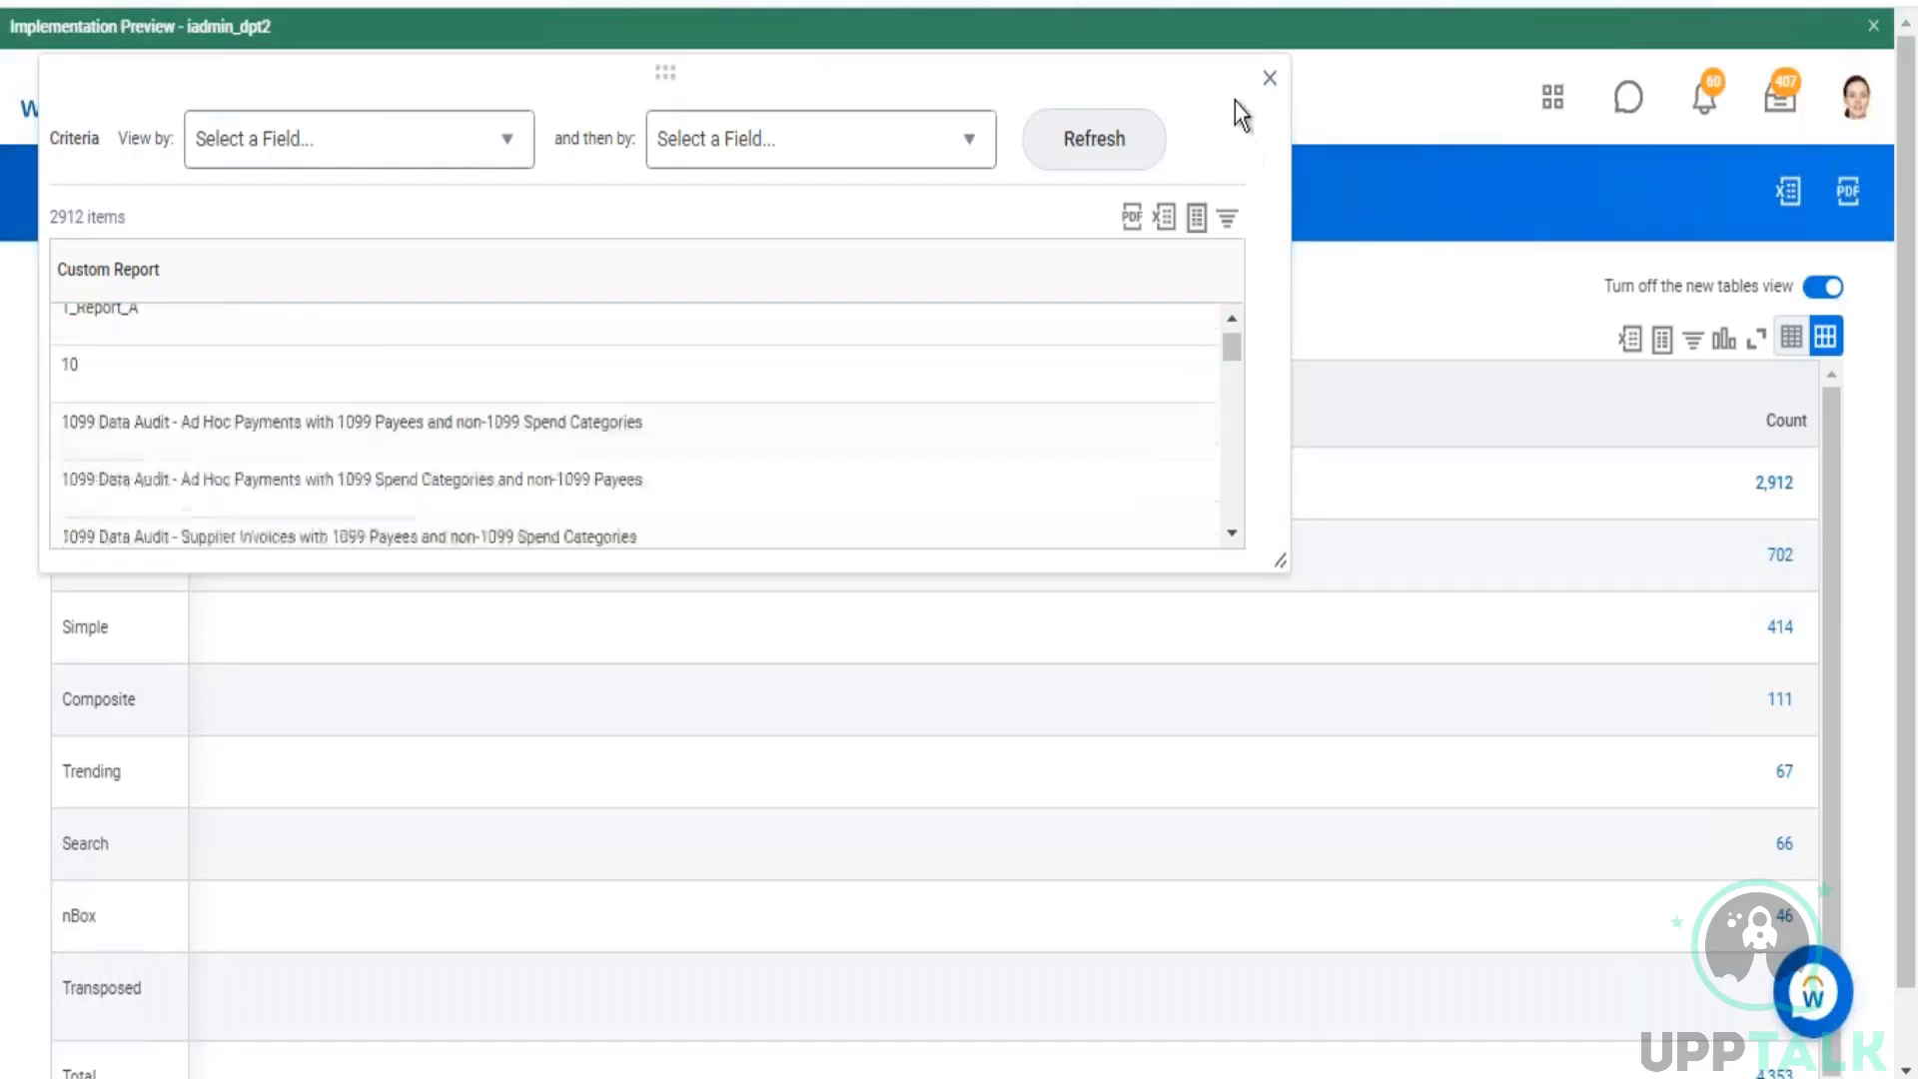
left_click(1269, 80)
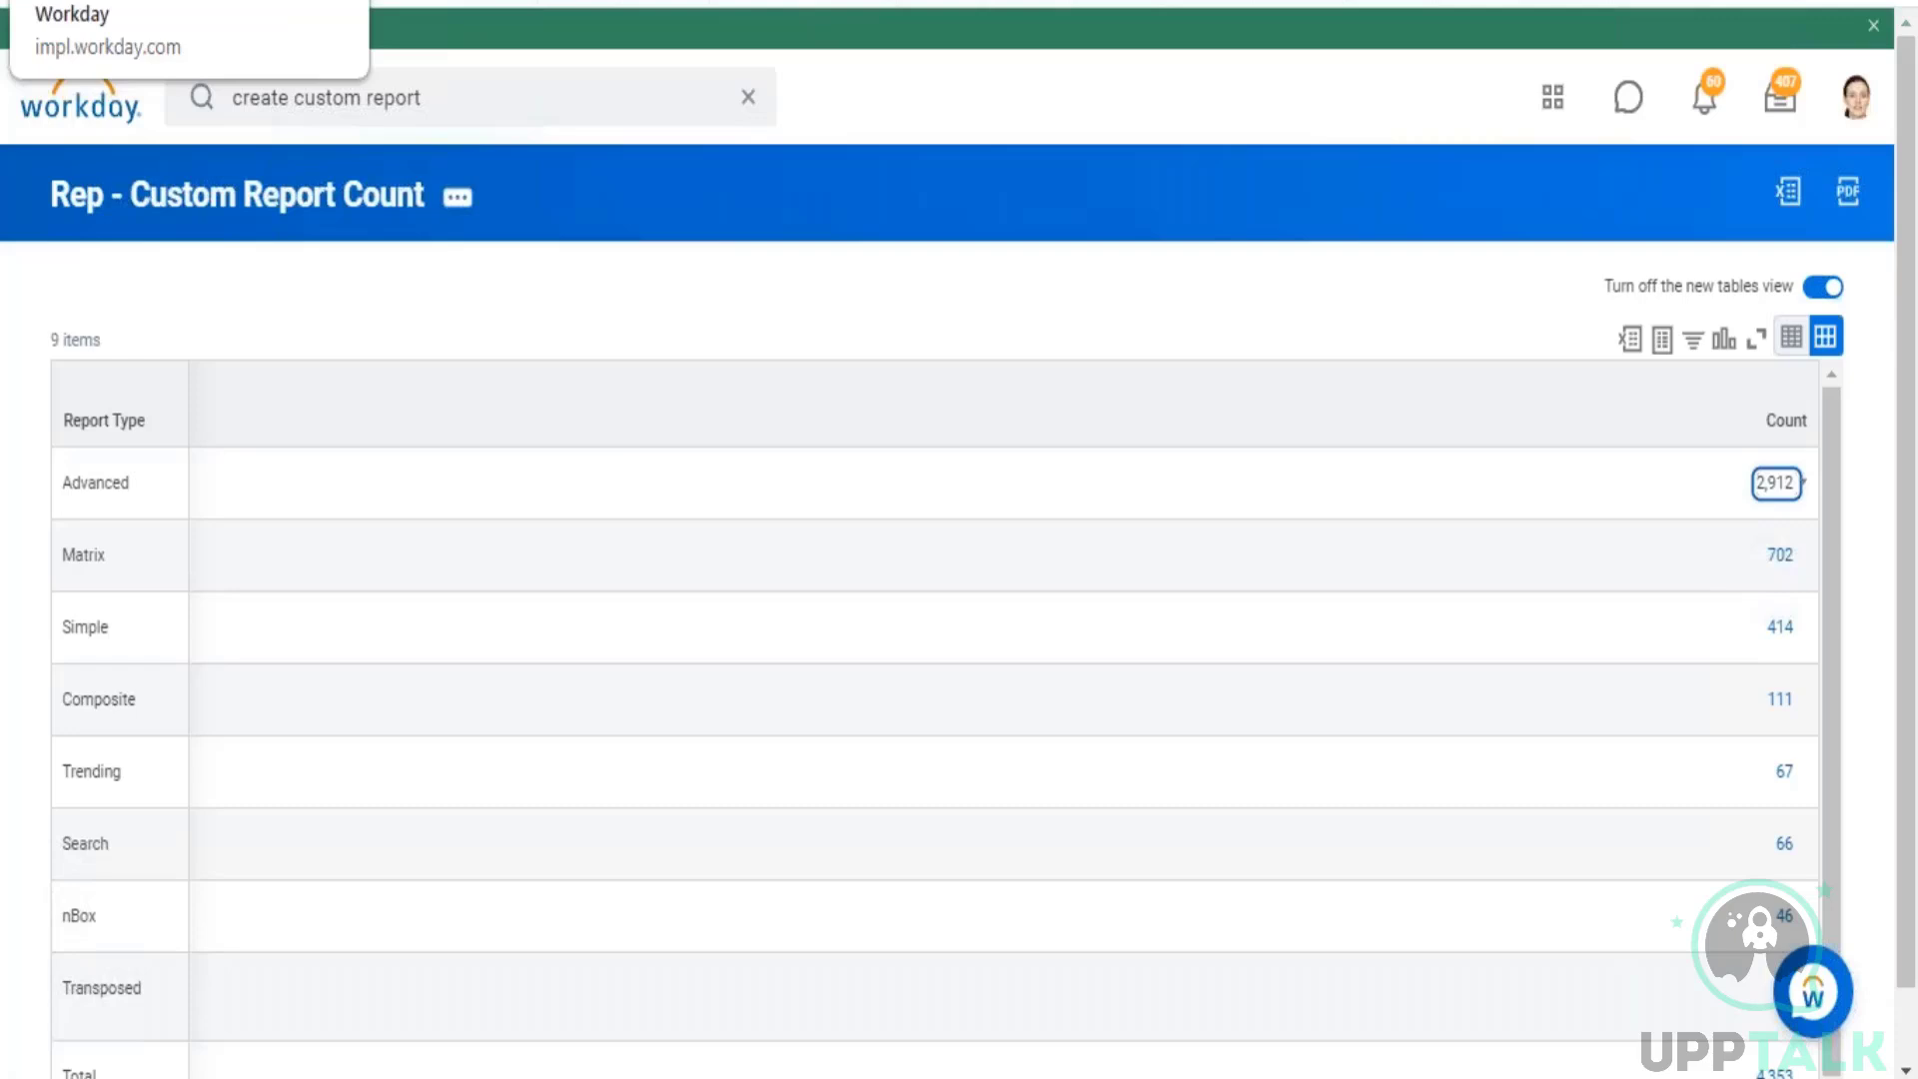
Step: Check the primary business object in the "Rep - Standard Reports Count" definition, and return to the custom report count results
left_click(290, 3)
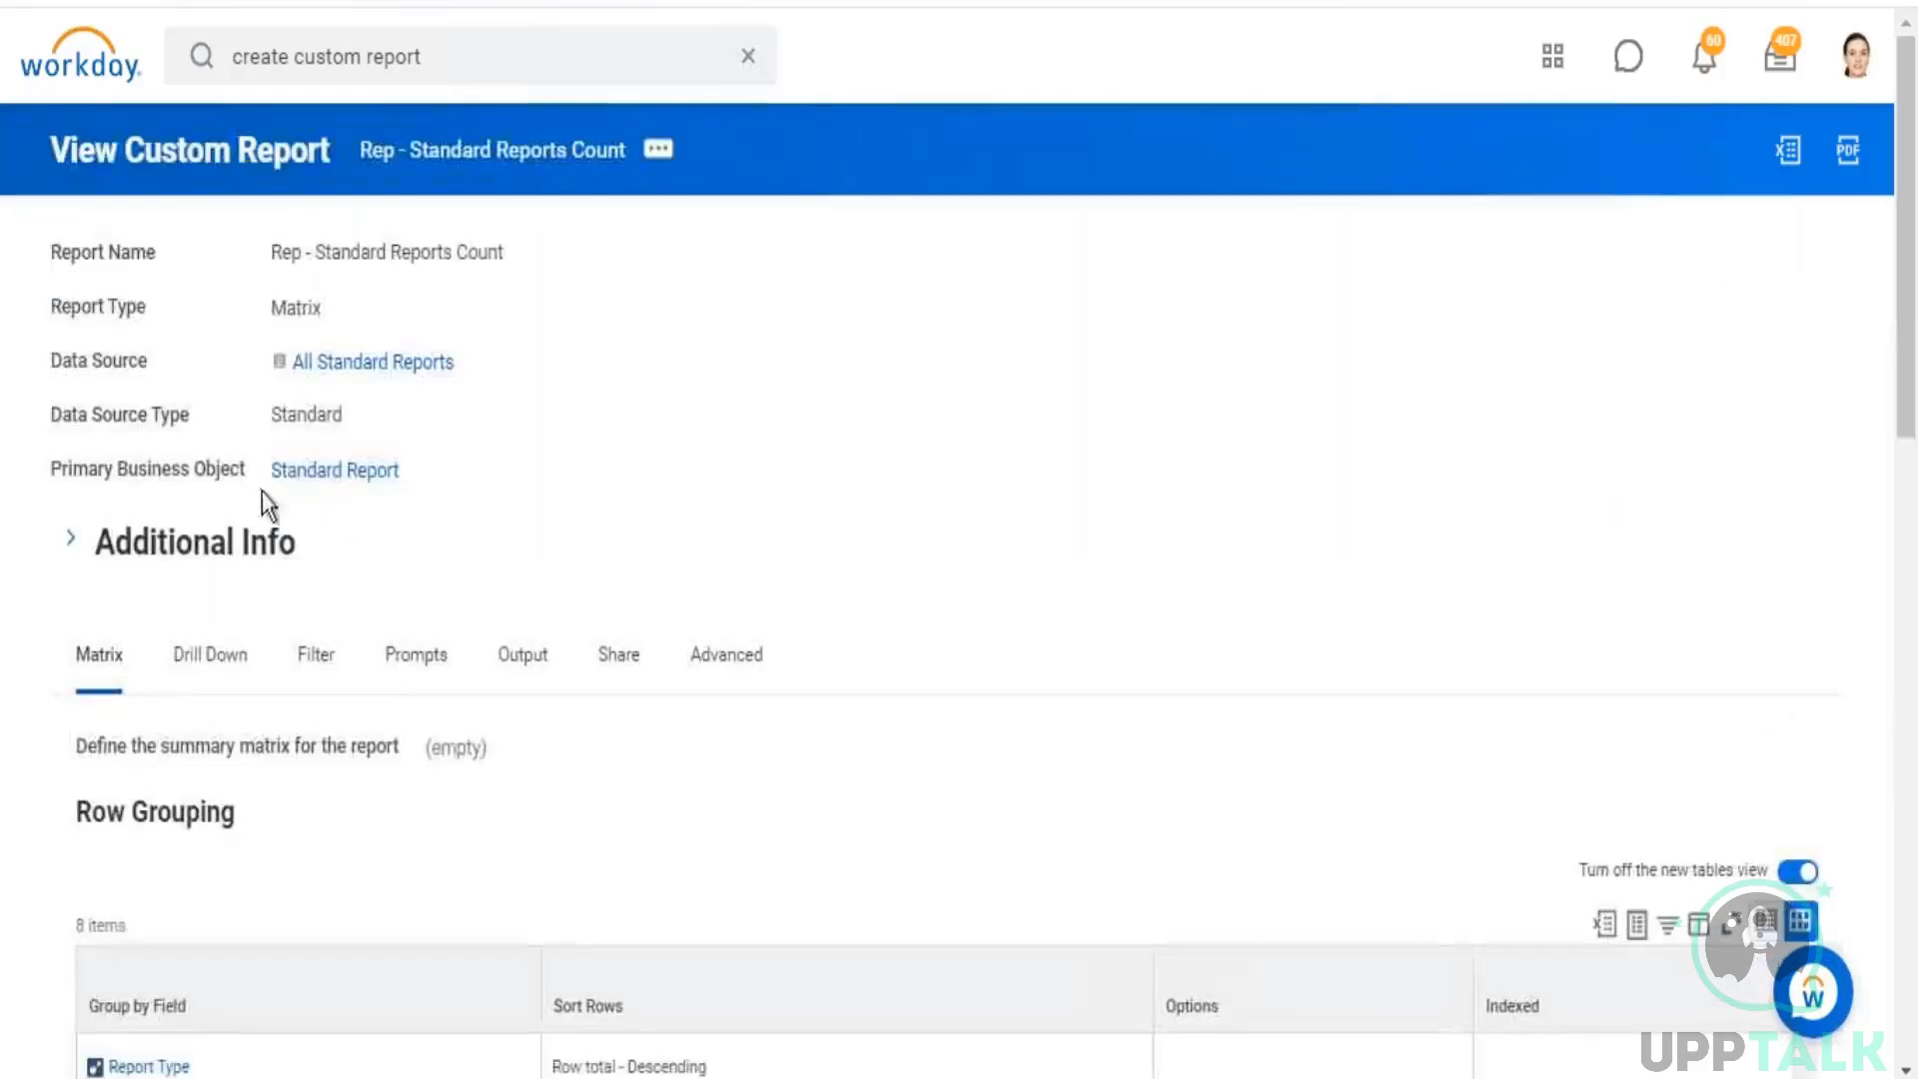
left_click_drag(262, 478, 434, 482)
left_click(575, 3)
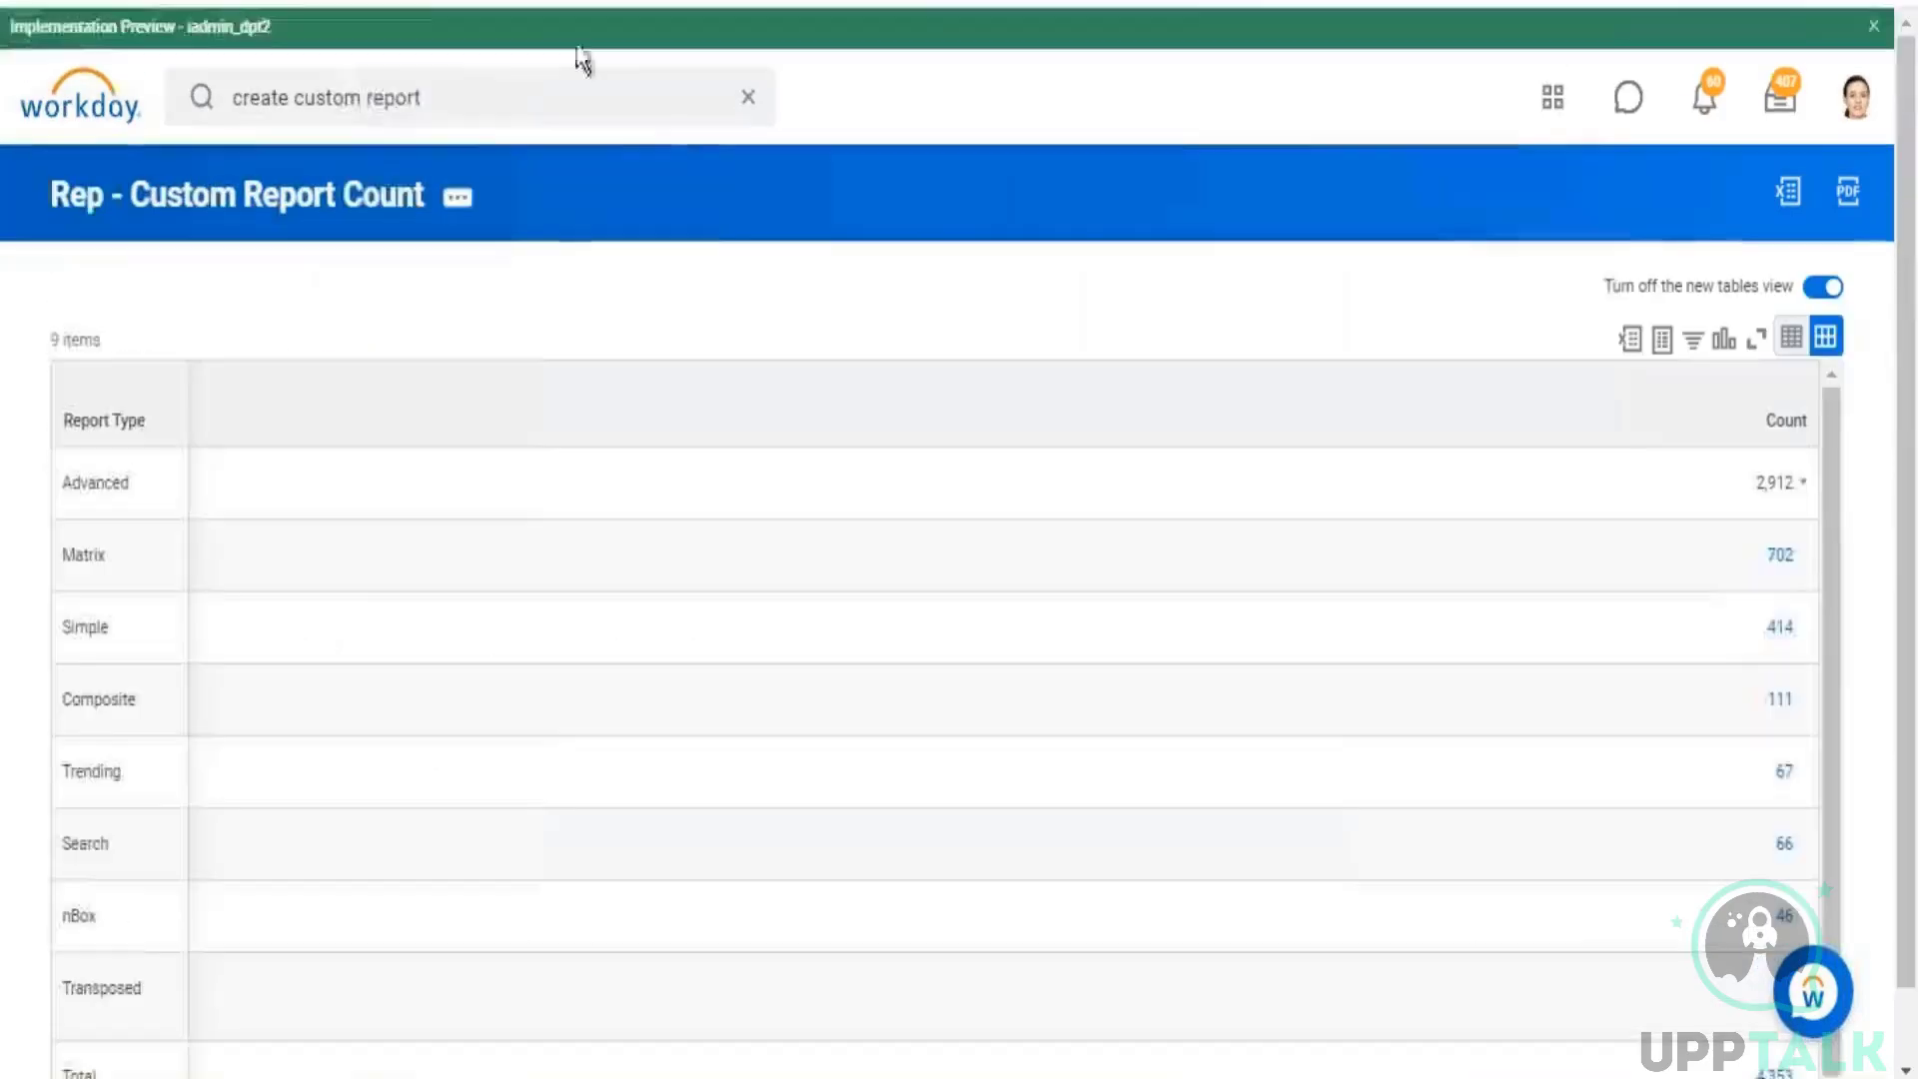
left_click(330, 198)
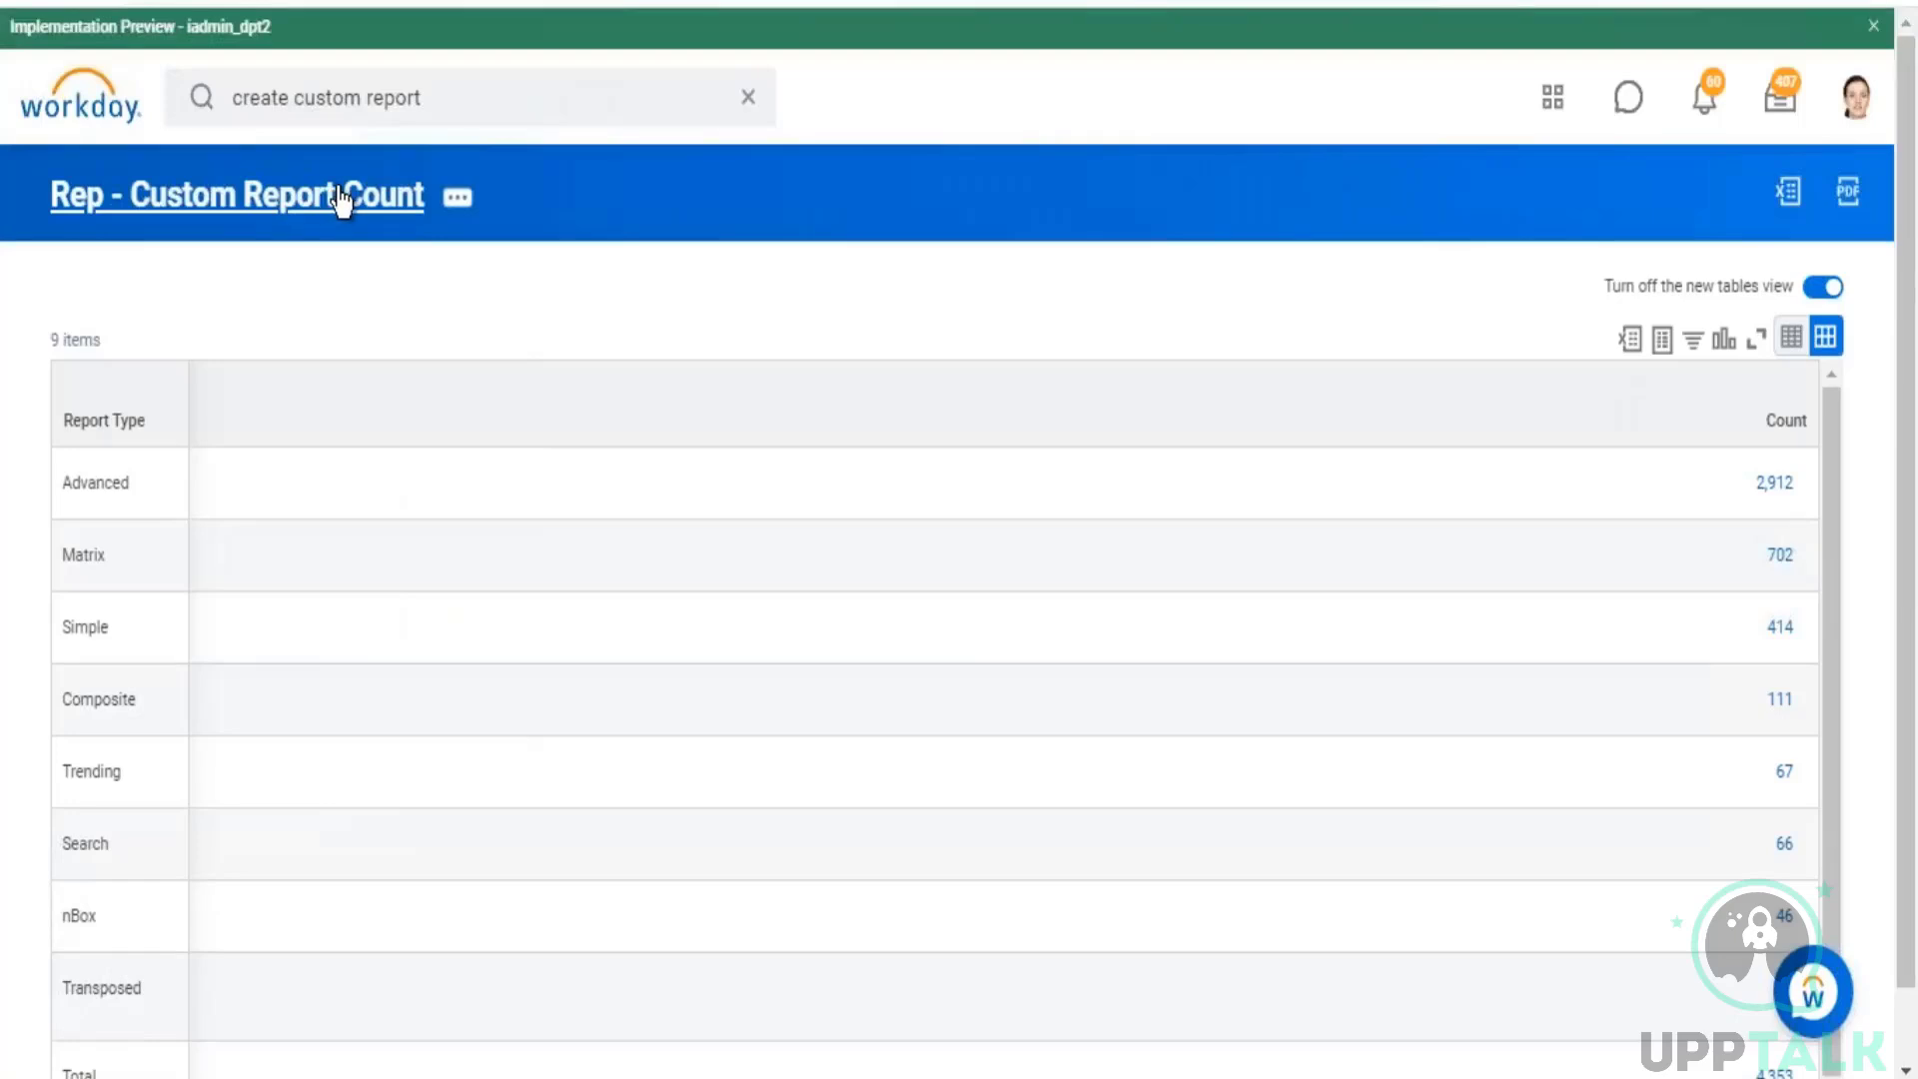
left_click(340, 197)
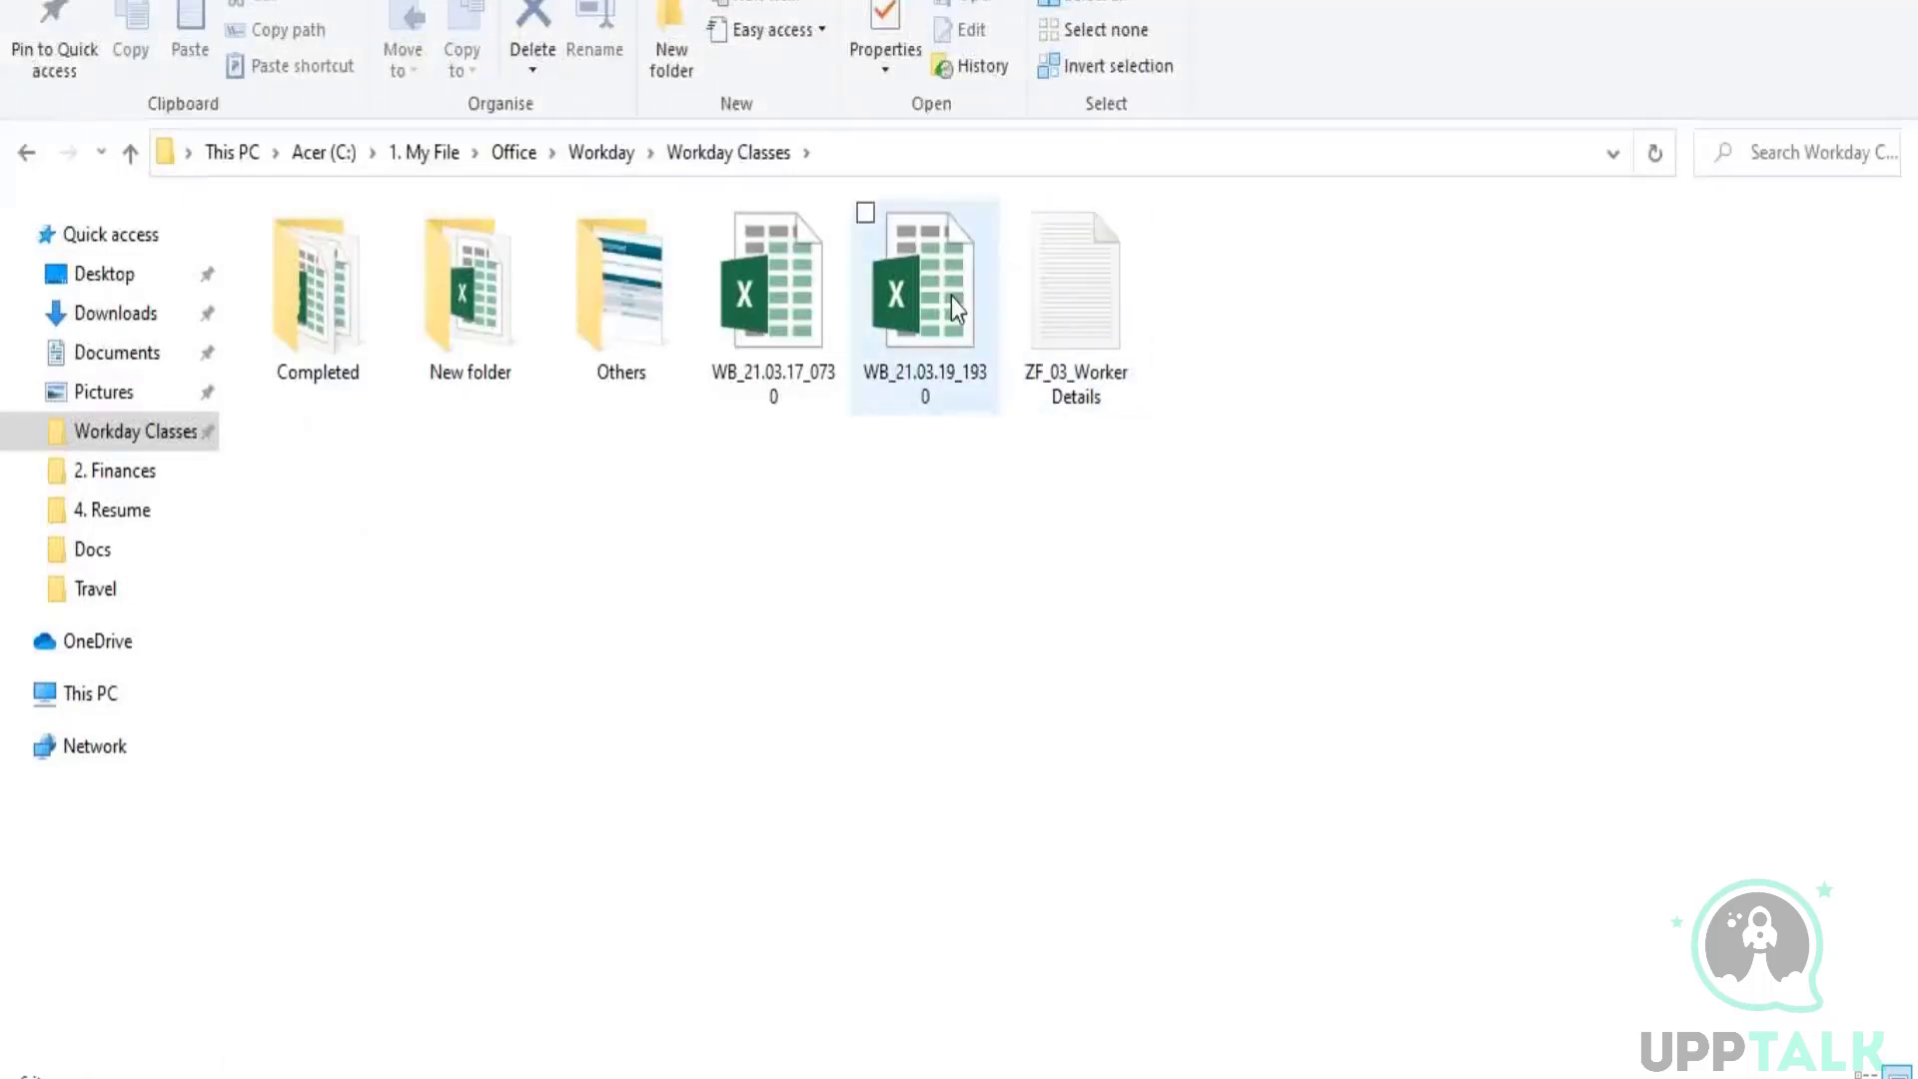
Step: Open the Excel workbook WB_21.03.19_1930 from the Workday Classes folder and add a new worksheet
left_click(951, 297)
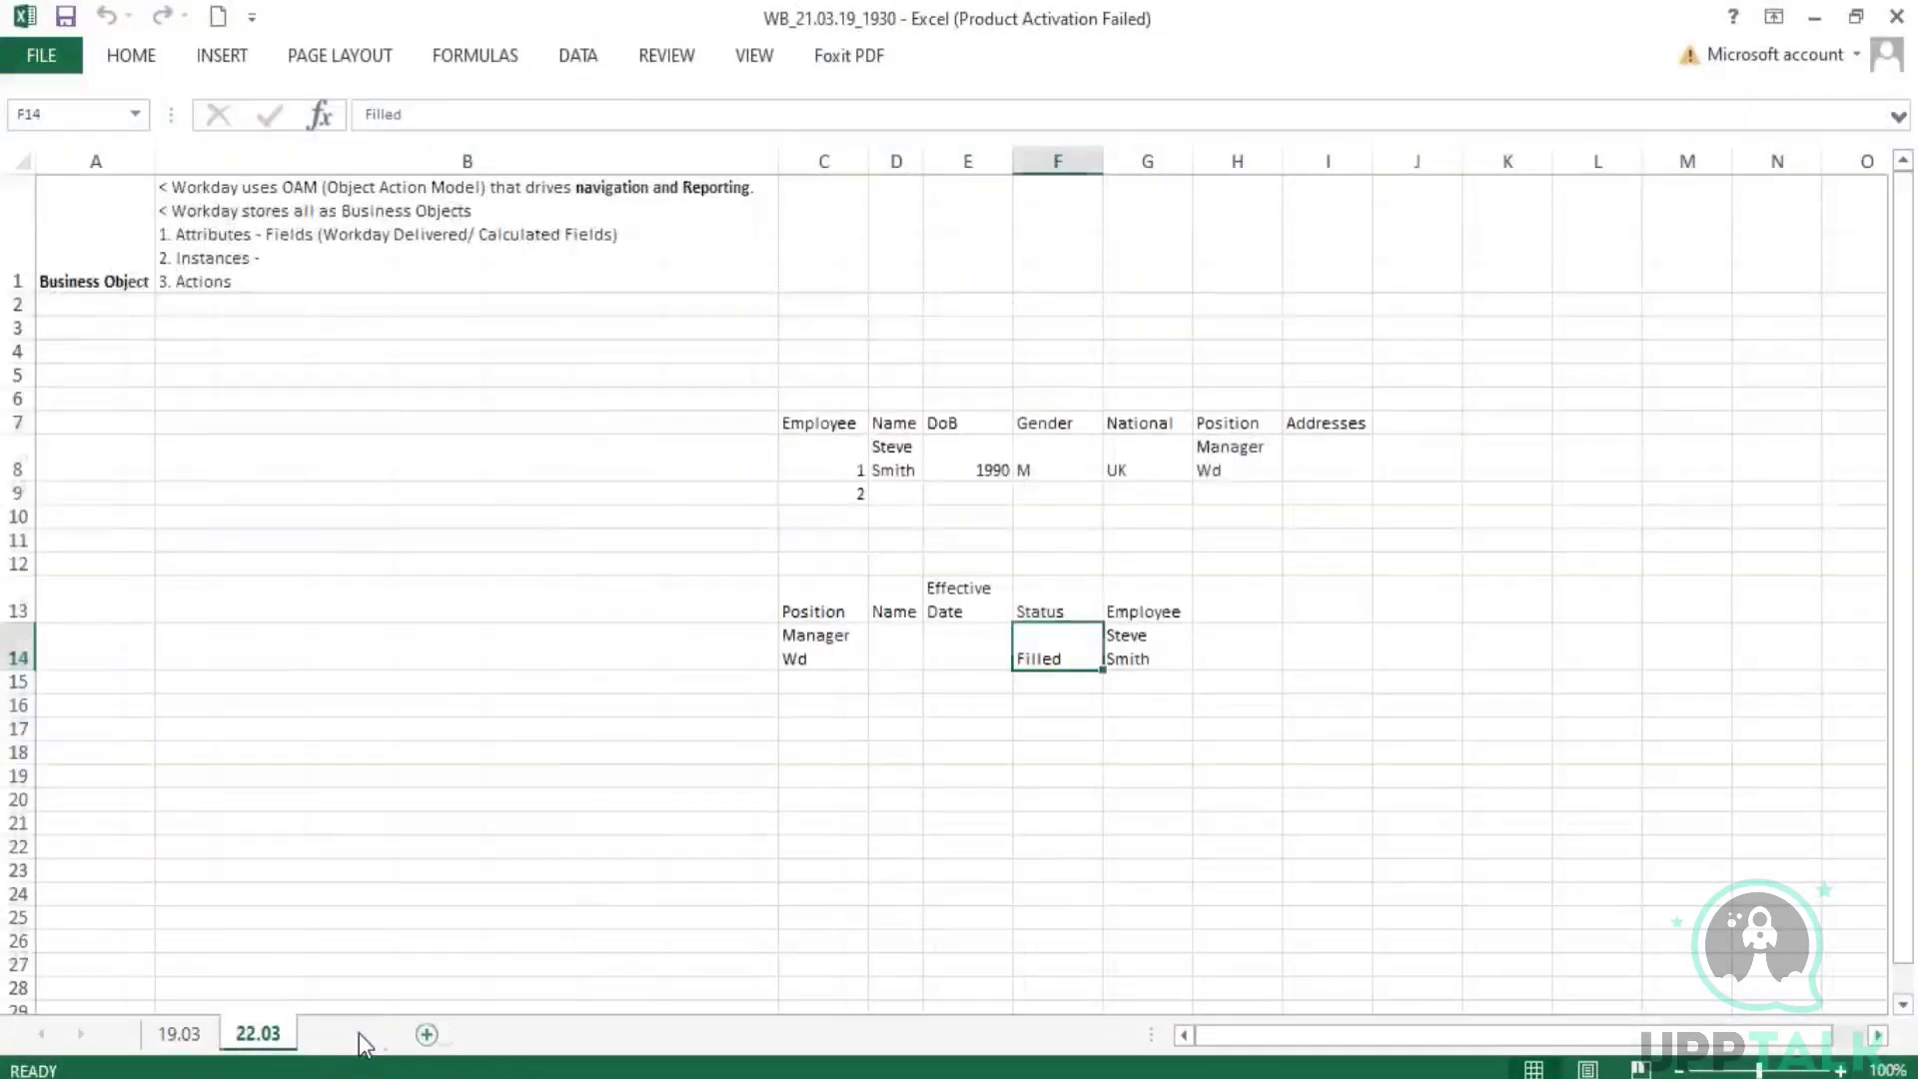
left_click(446, 1034)
Step: Enter the header "Report Type" in B3 with "Advanced" below it, and widen column B to fit the header
left_click(187, 251)
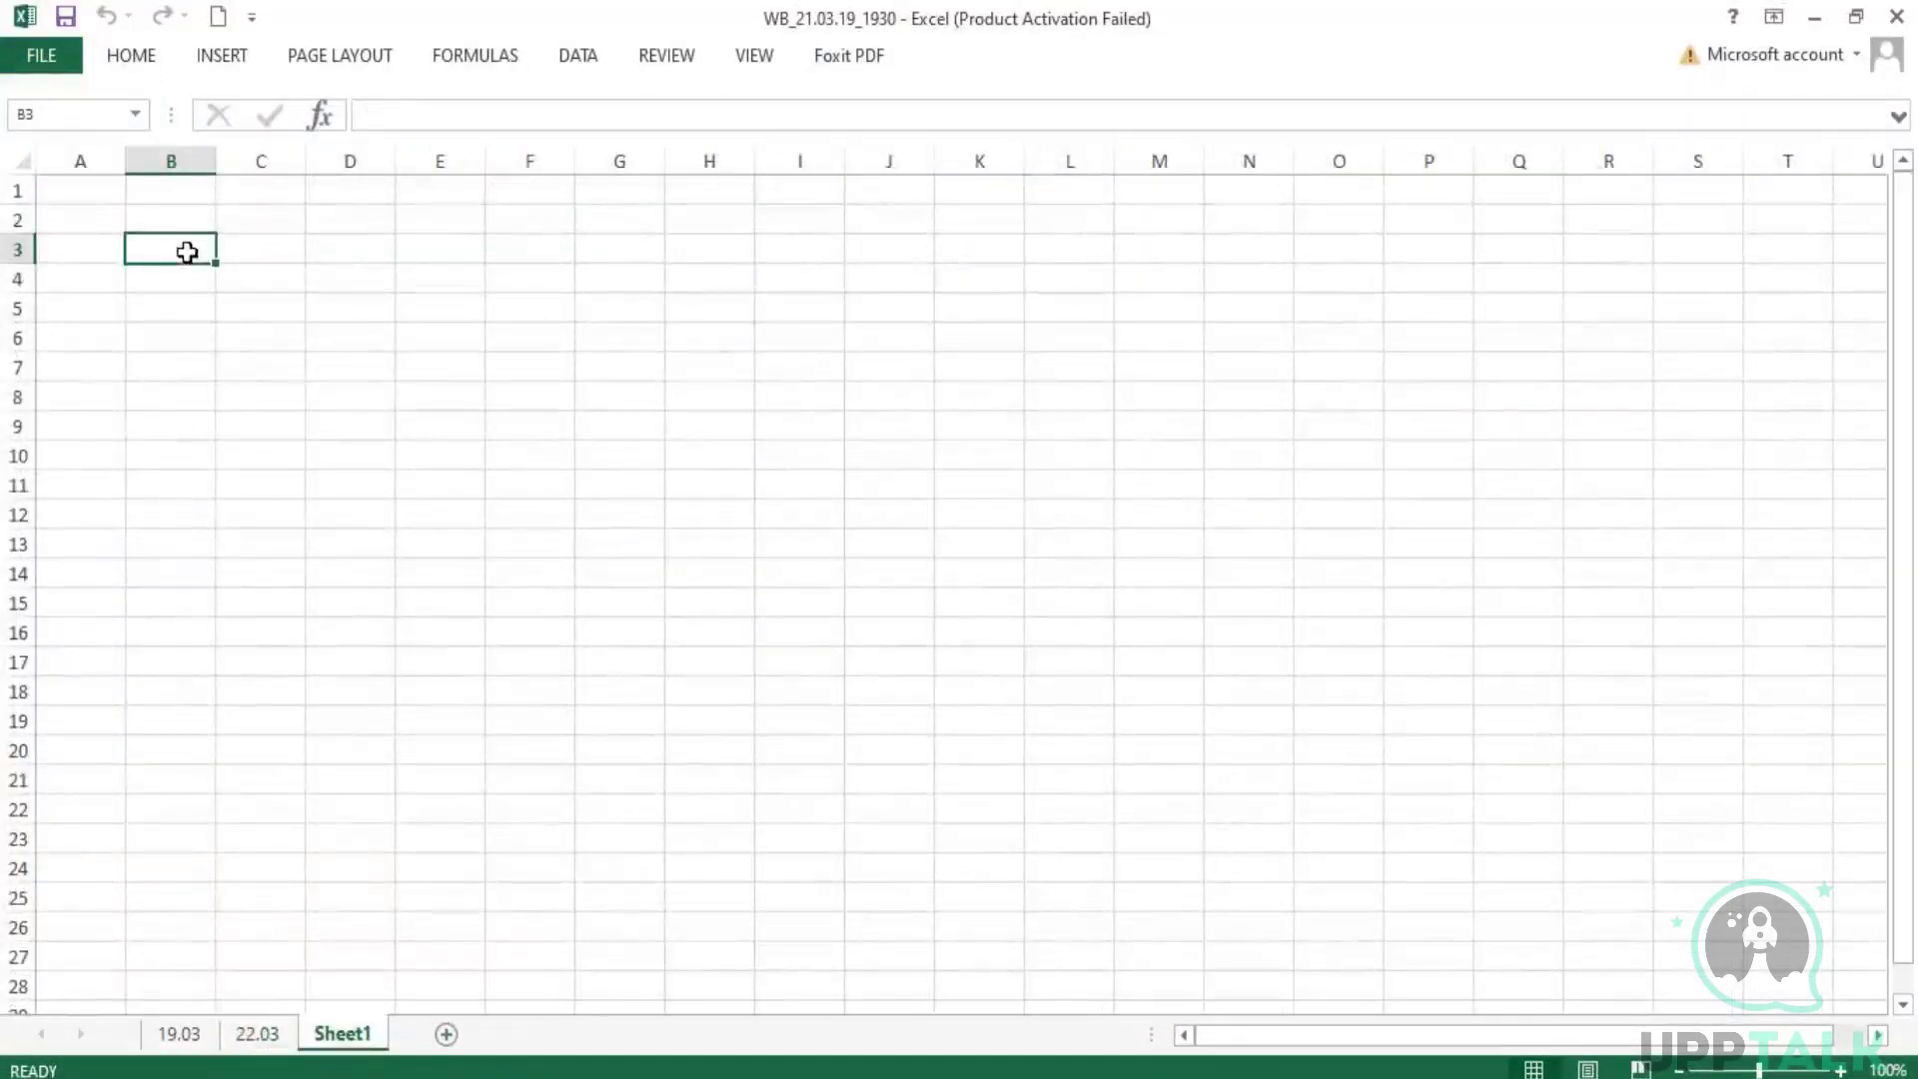
type("Report Type")
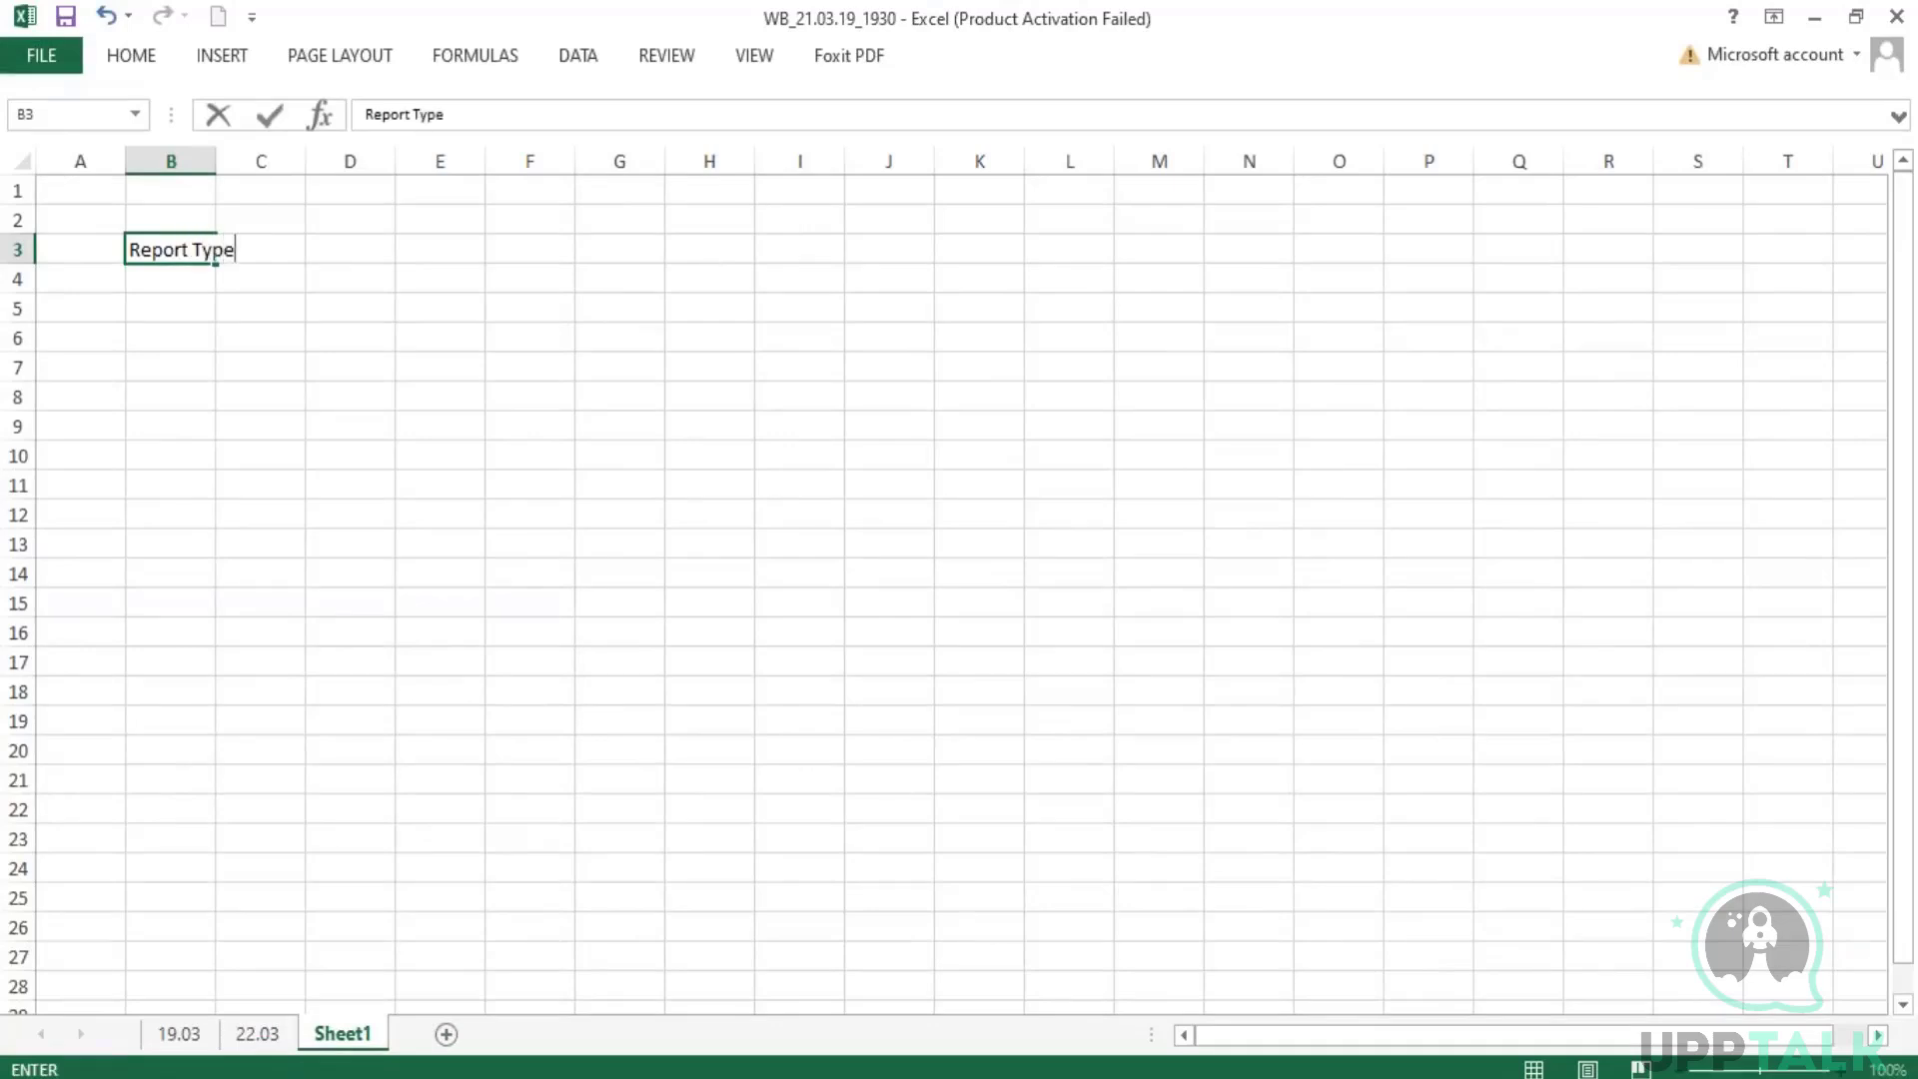
key("Return")
type("Advanced")
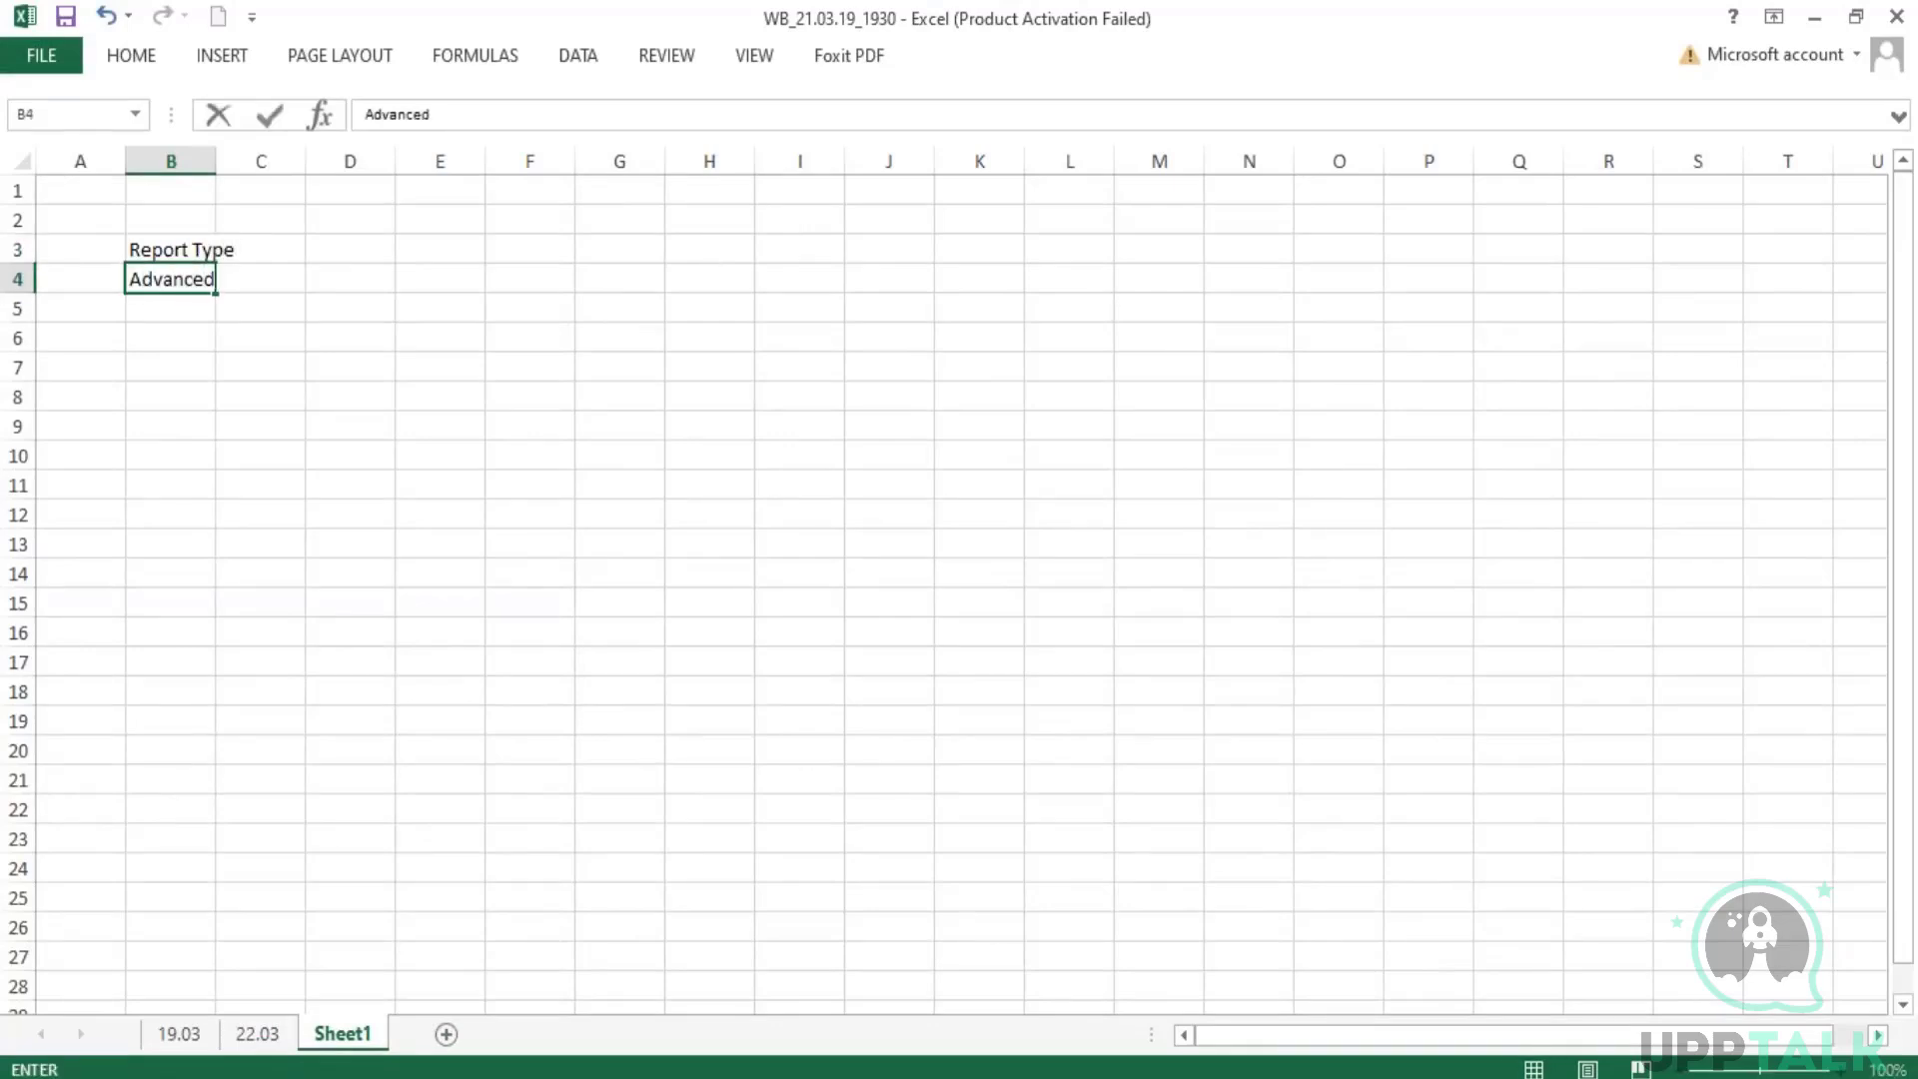
key("Return")
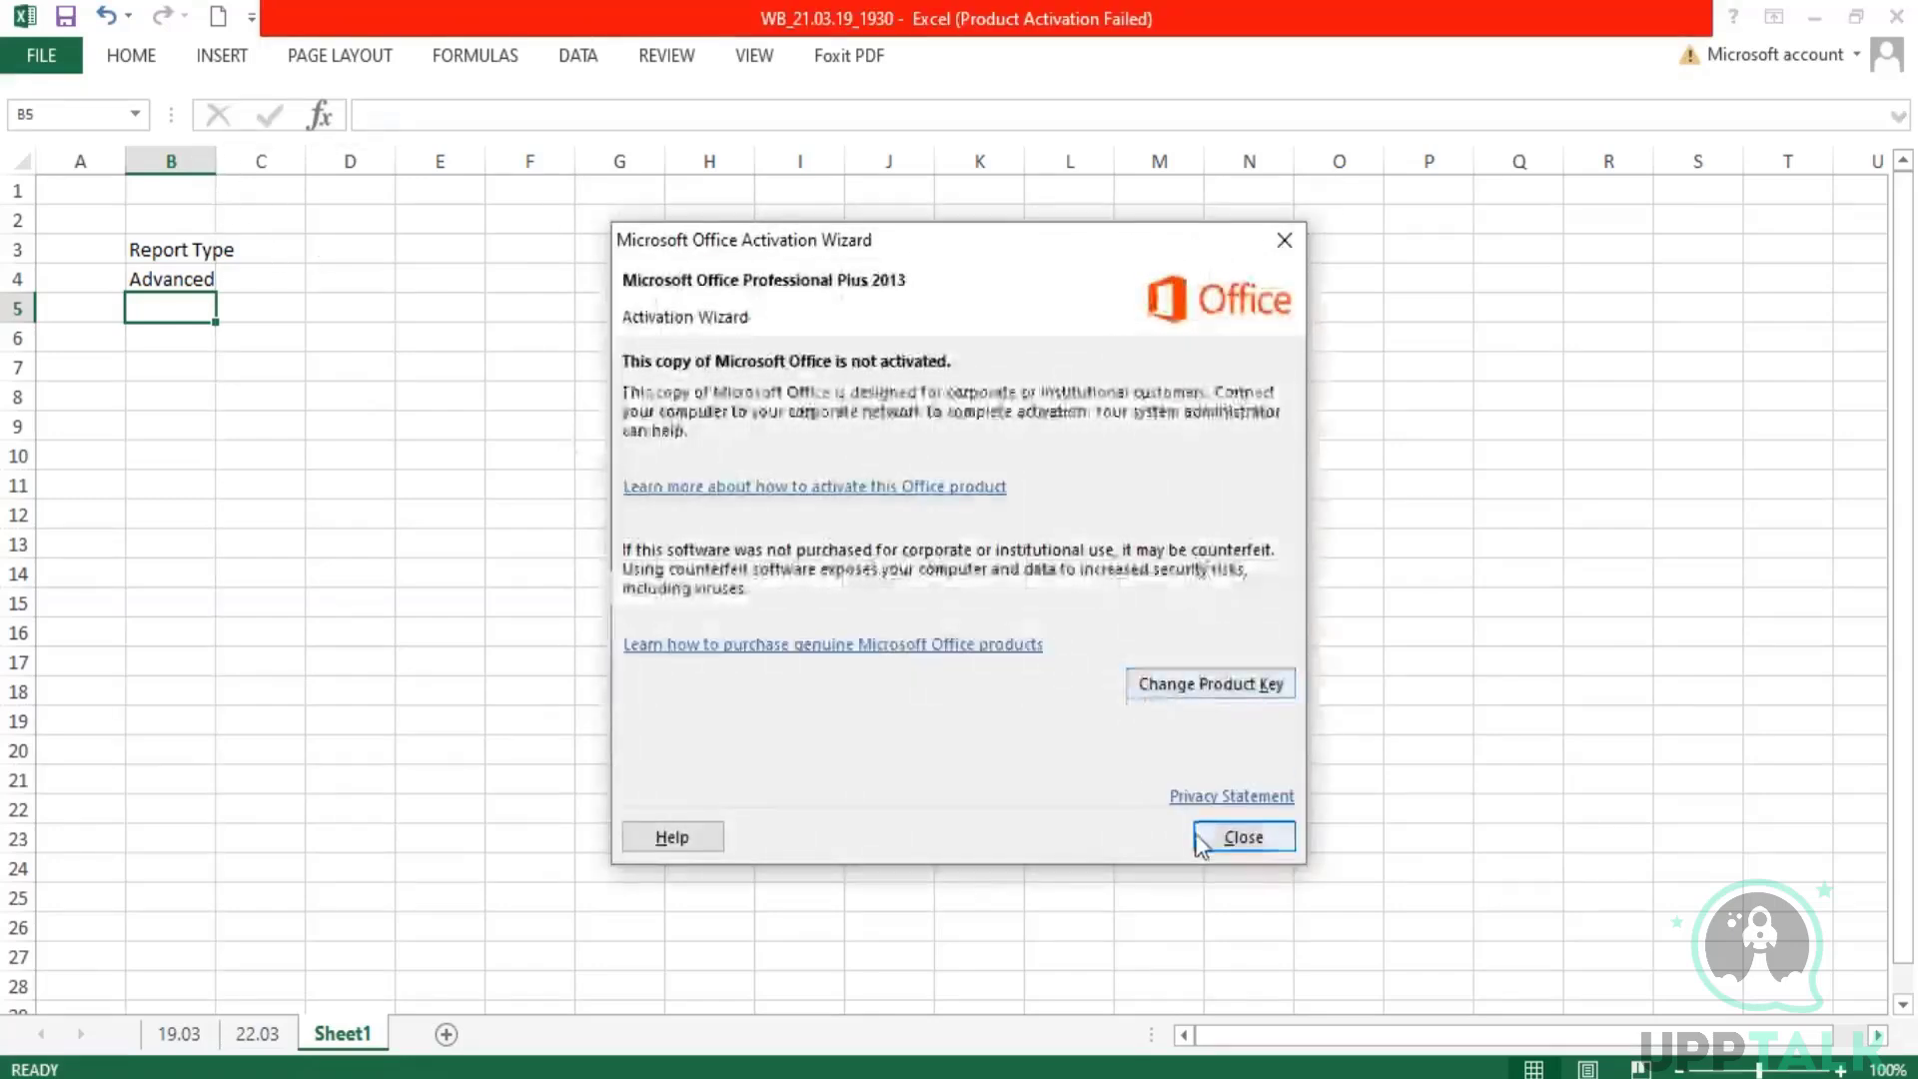
left_click(1237, 837)
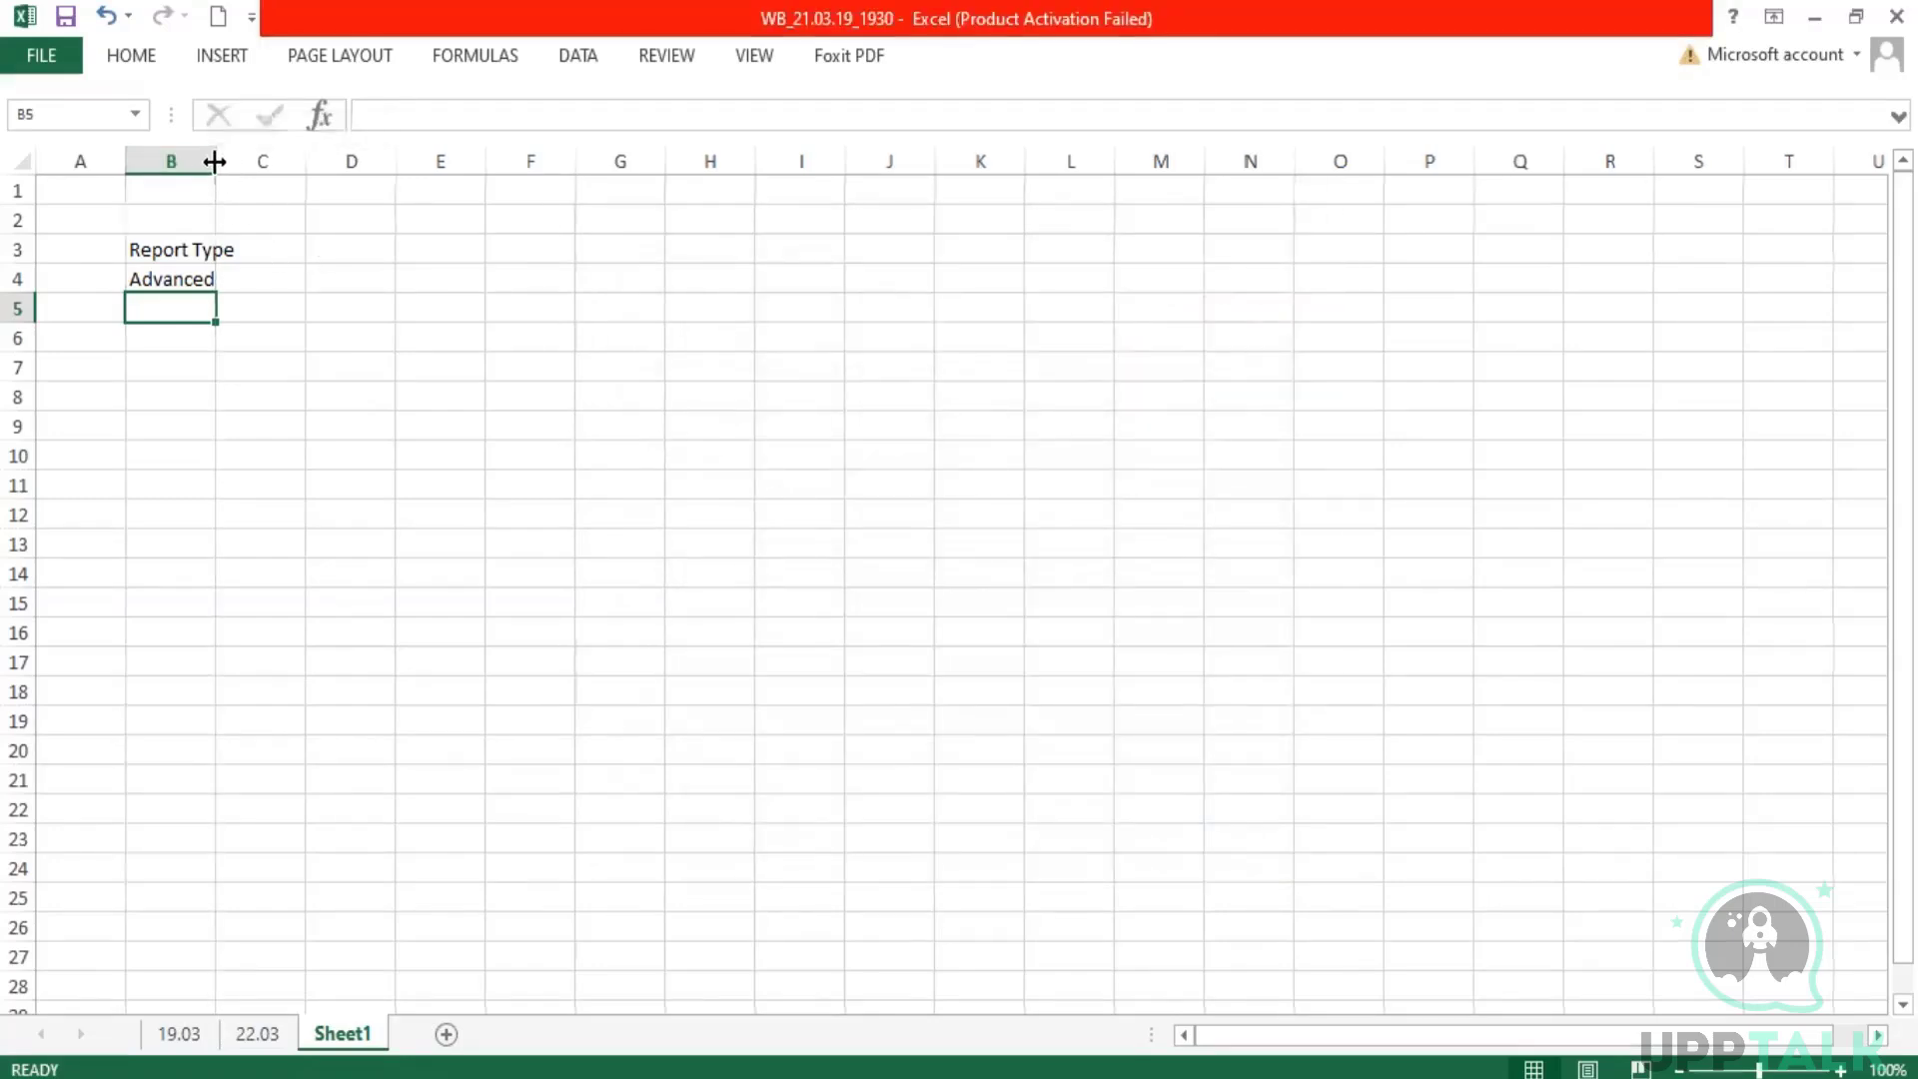
left_click_drag(214, 157, 241, 157)
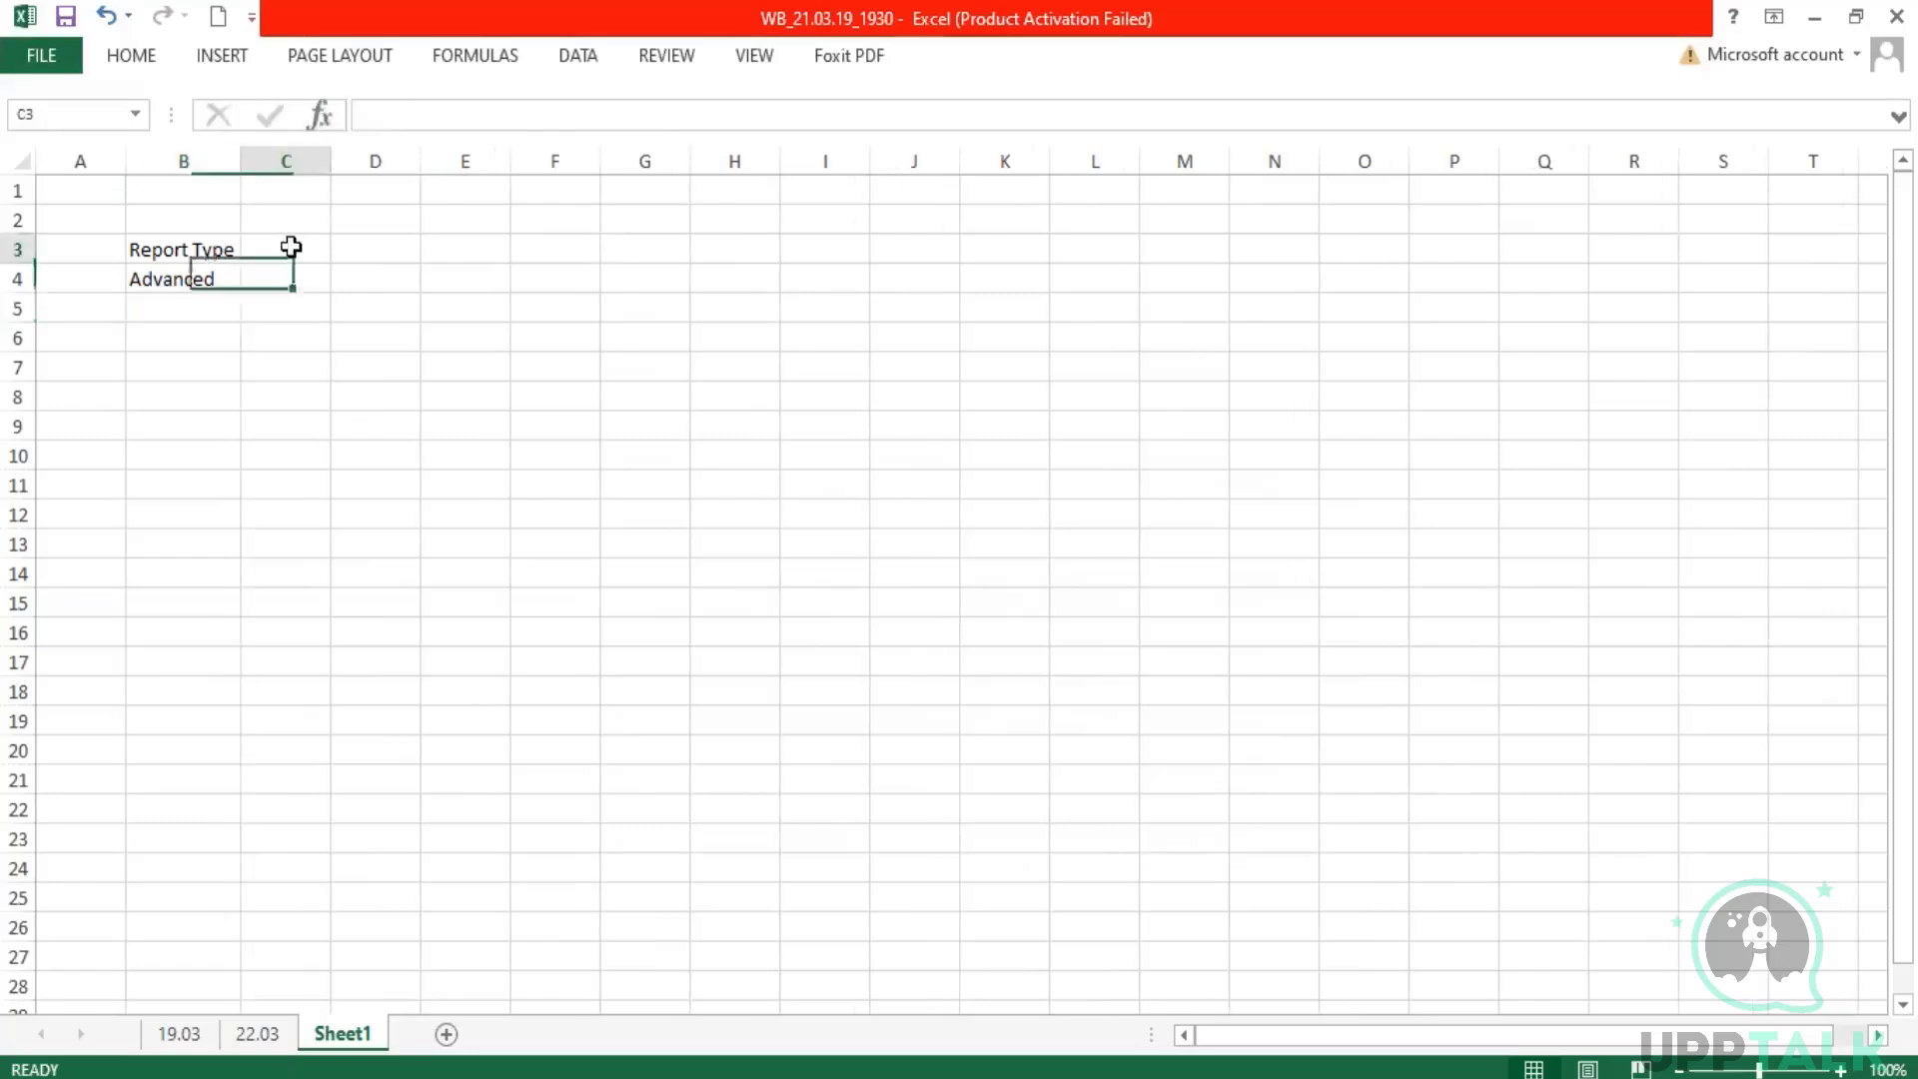
Step: Add a "Std" column in C3 with 100 for Advanced, and a "Custom" column in D3 with 50
left_click(291, 250)
type("Std")
key("Return")
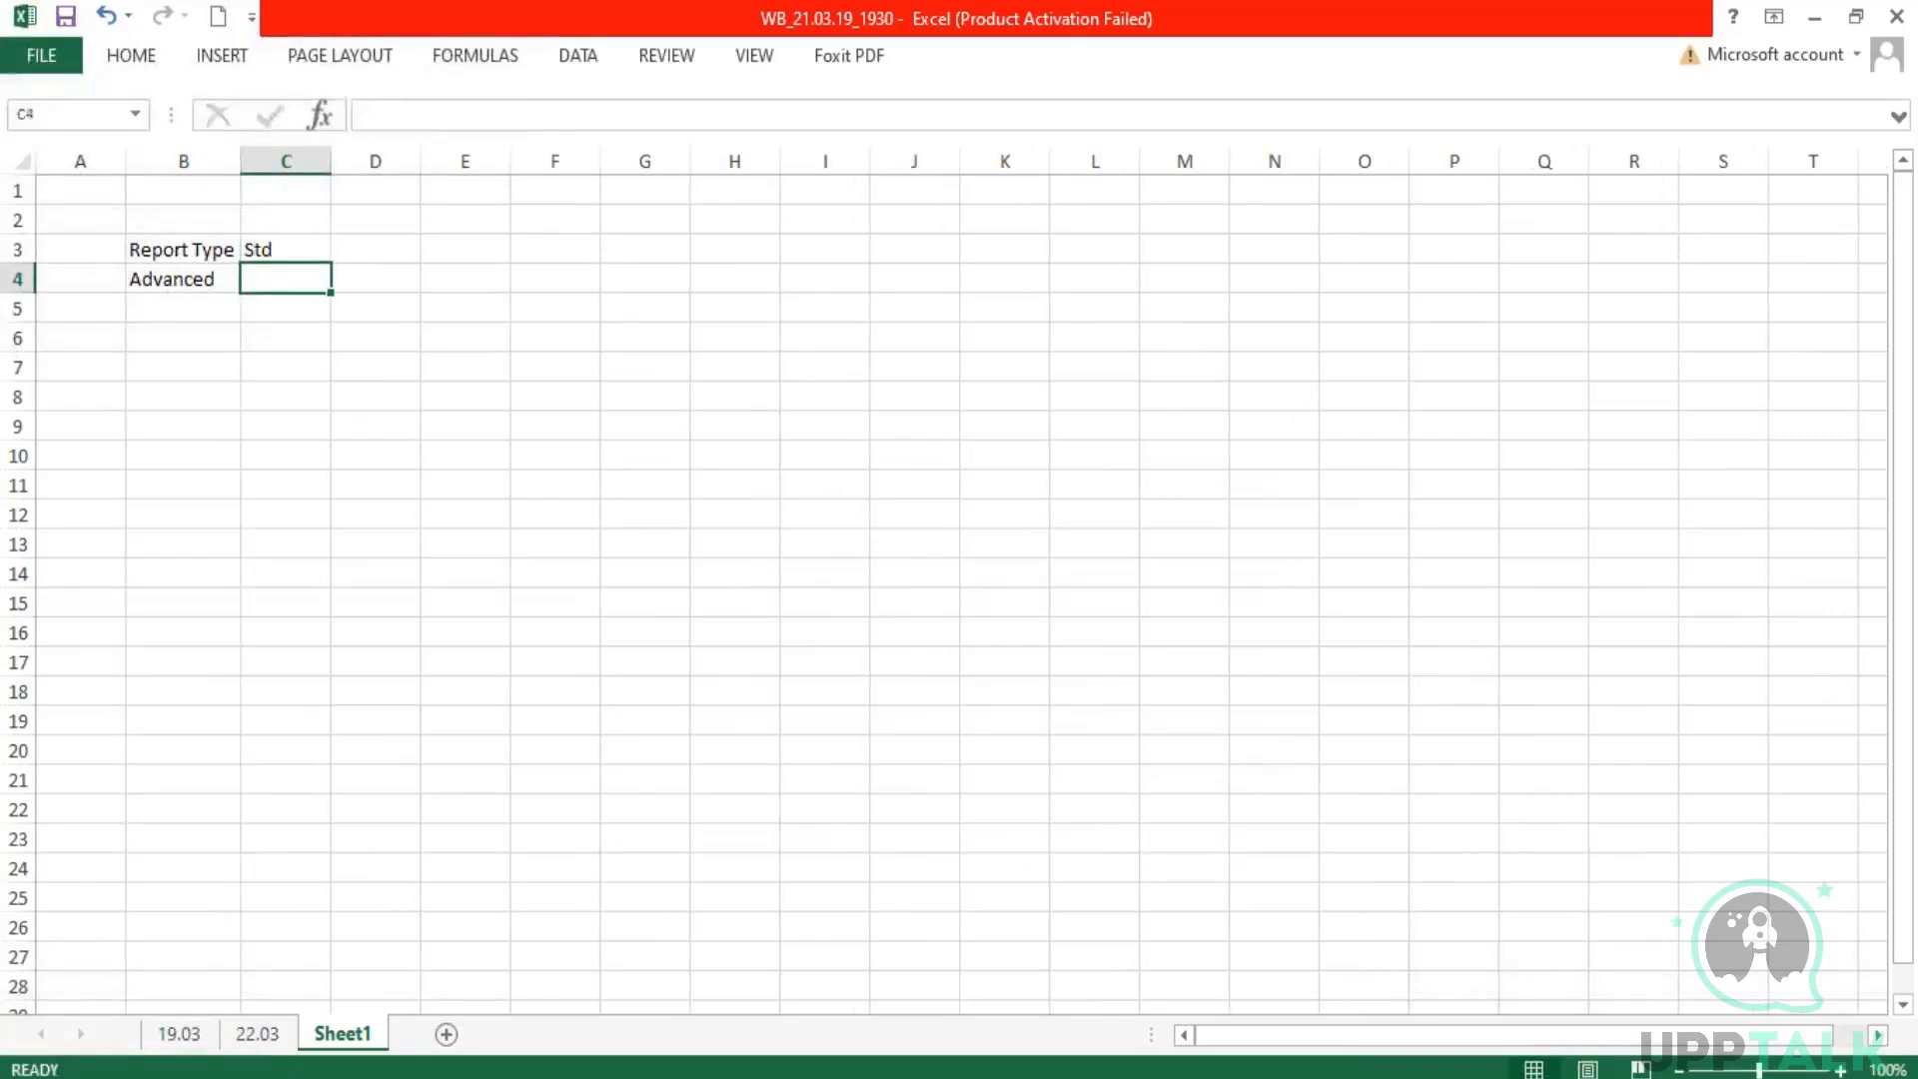
type("100")
left_click(375, 251)
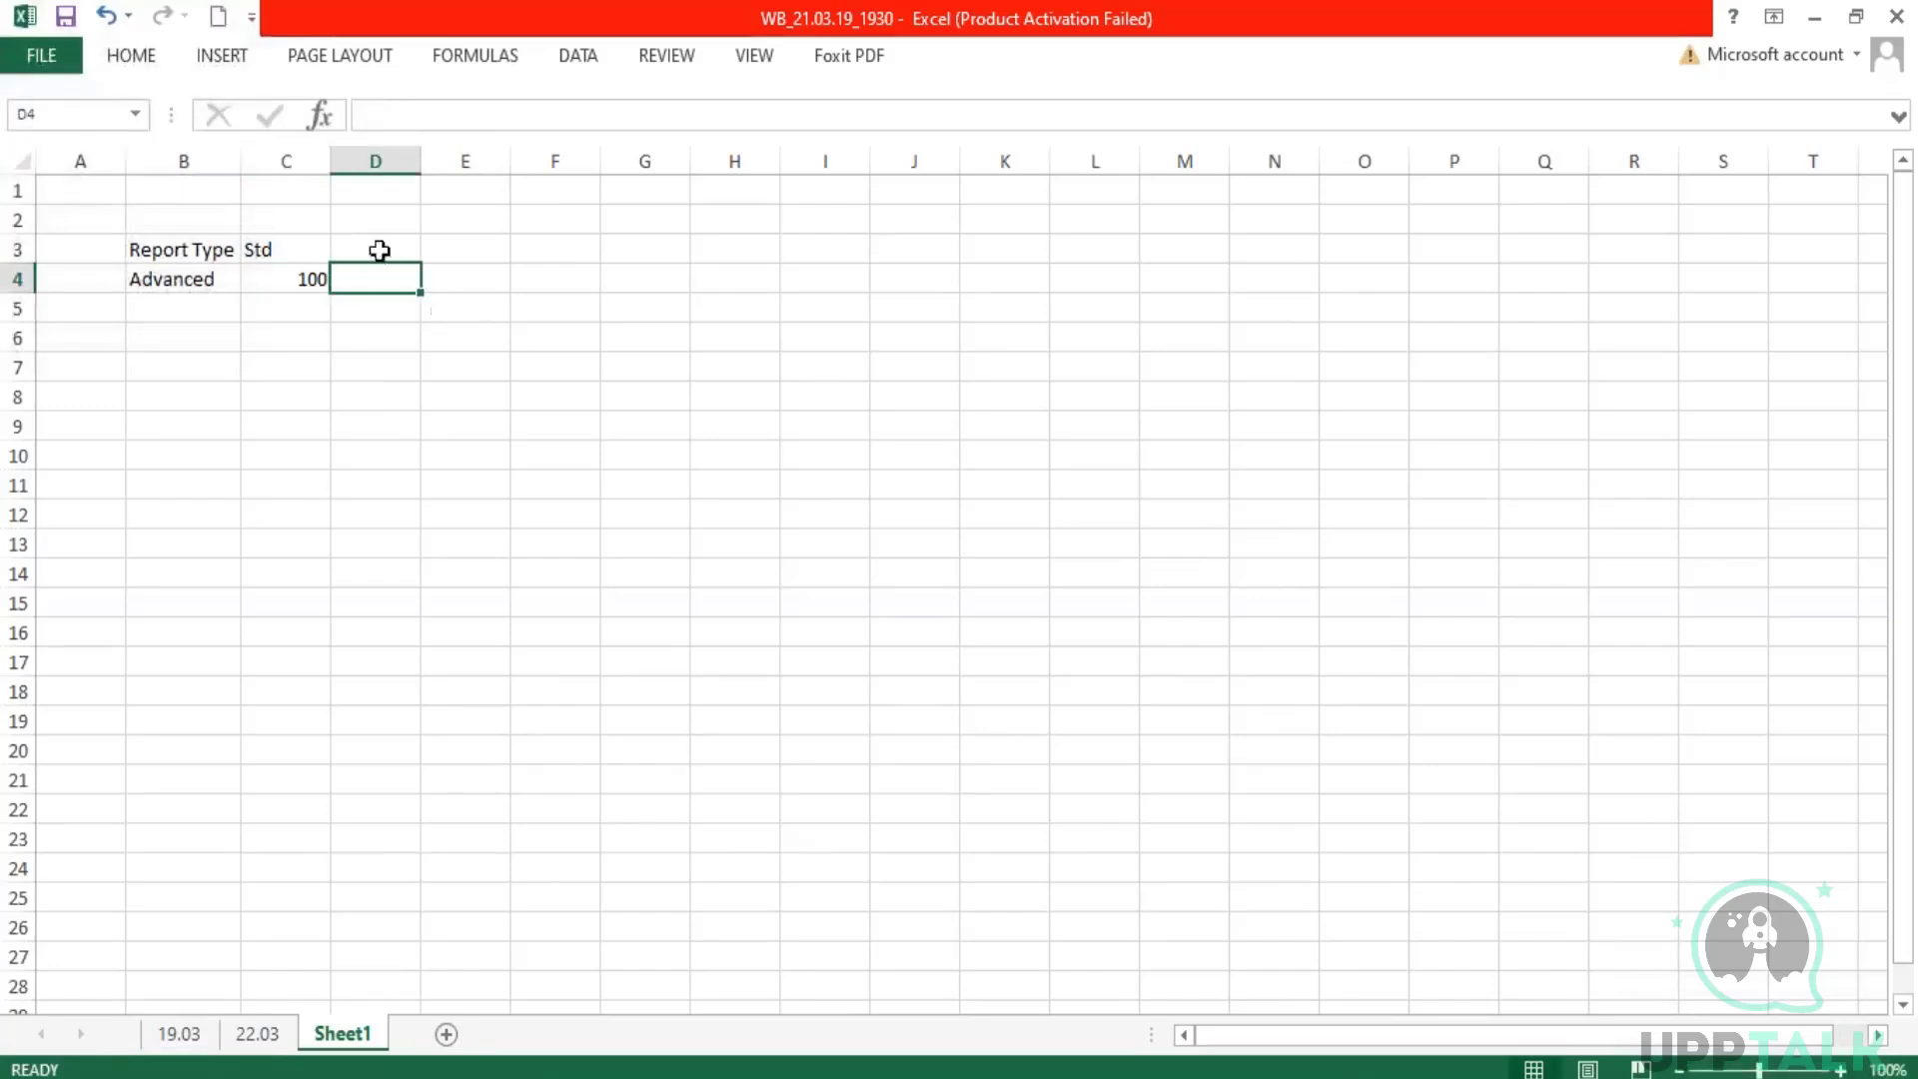
type("Custom")
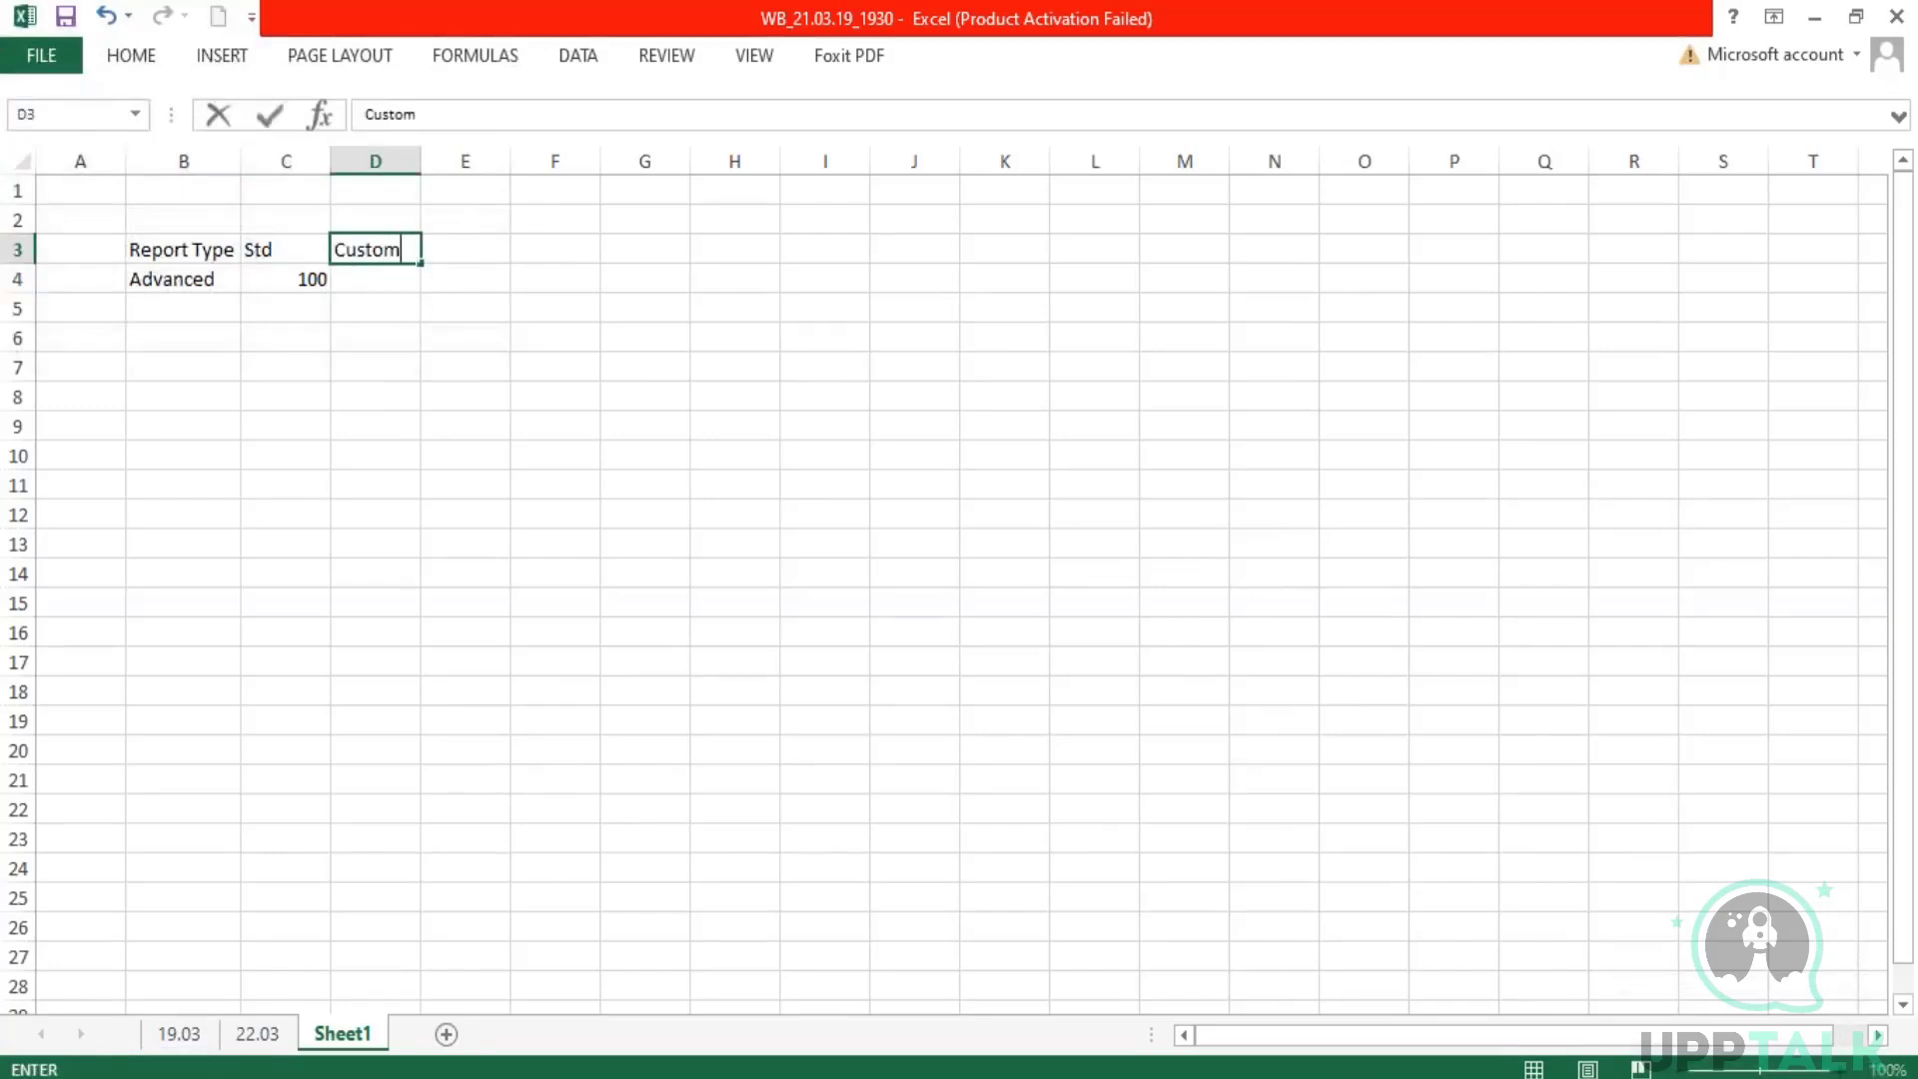
key("Return")
type("5")
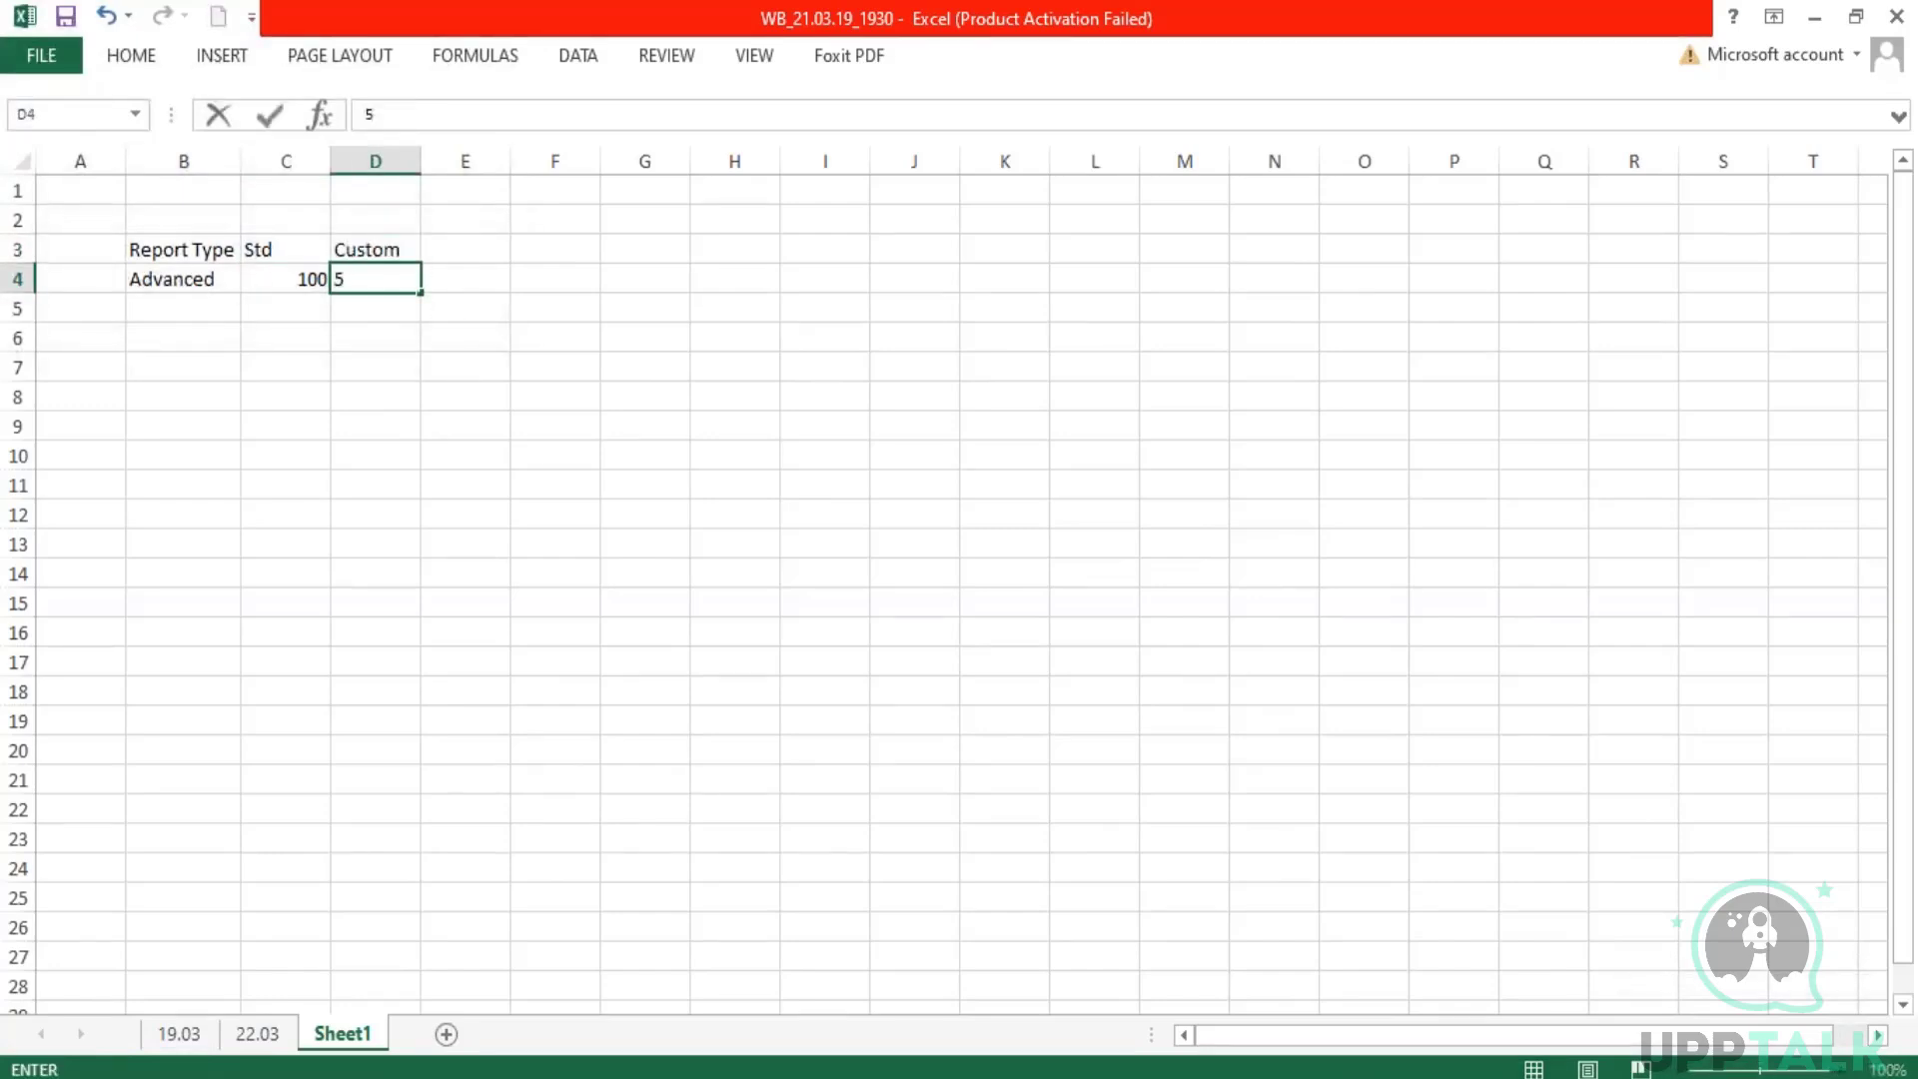
type("0")
Step: Add a "total" column in E3 and enter 150 for the Advanced row
left_click(484, 253)
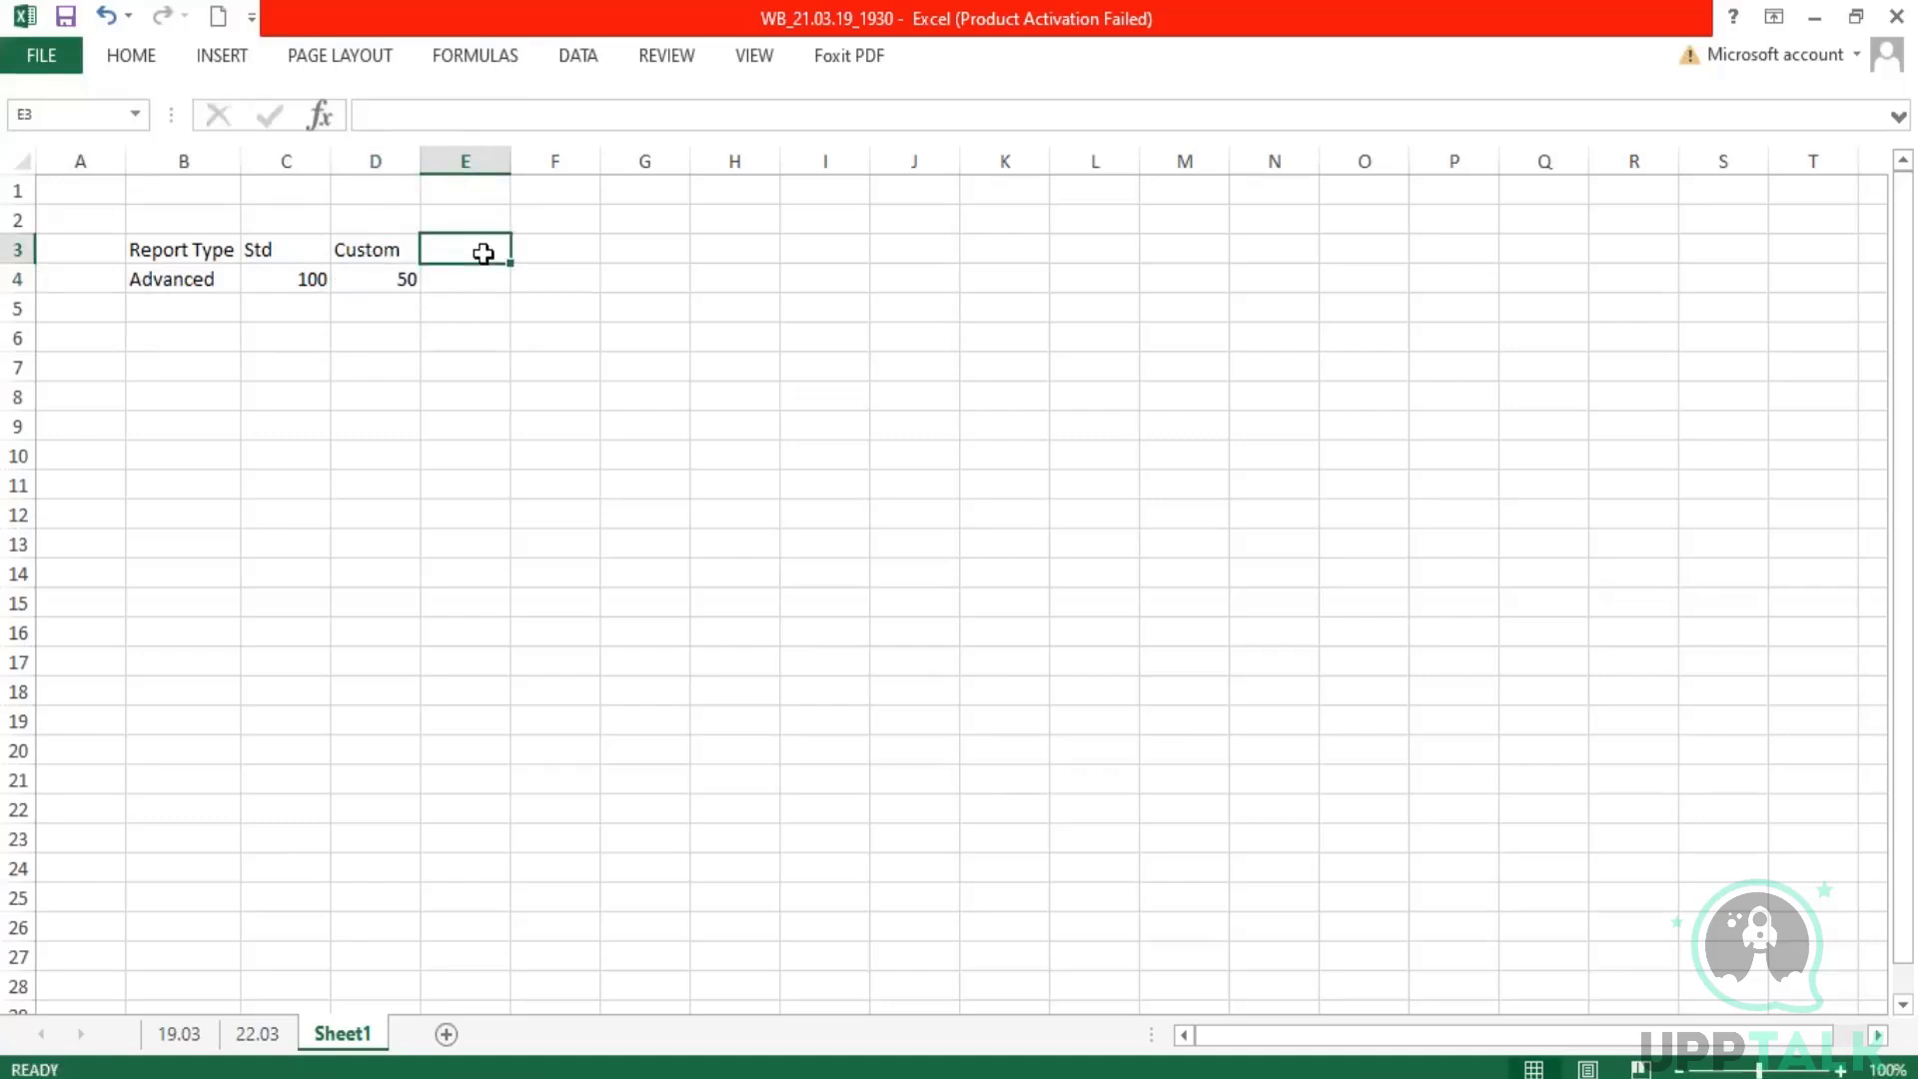
type("total")
key("Return")
type("15")
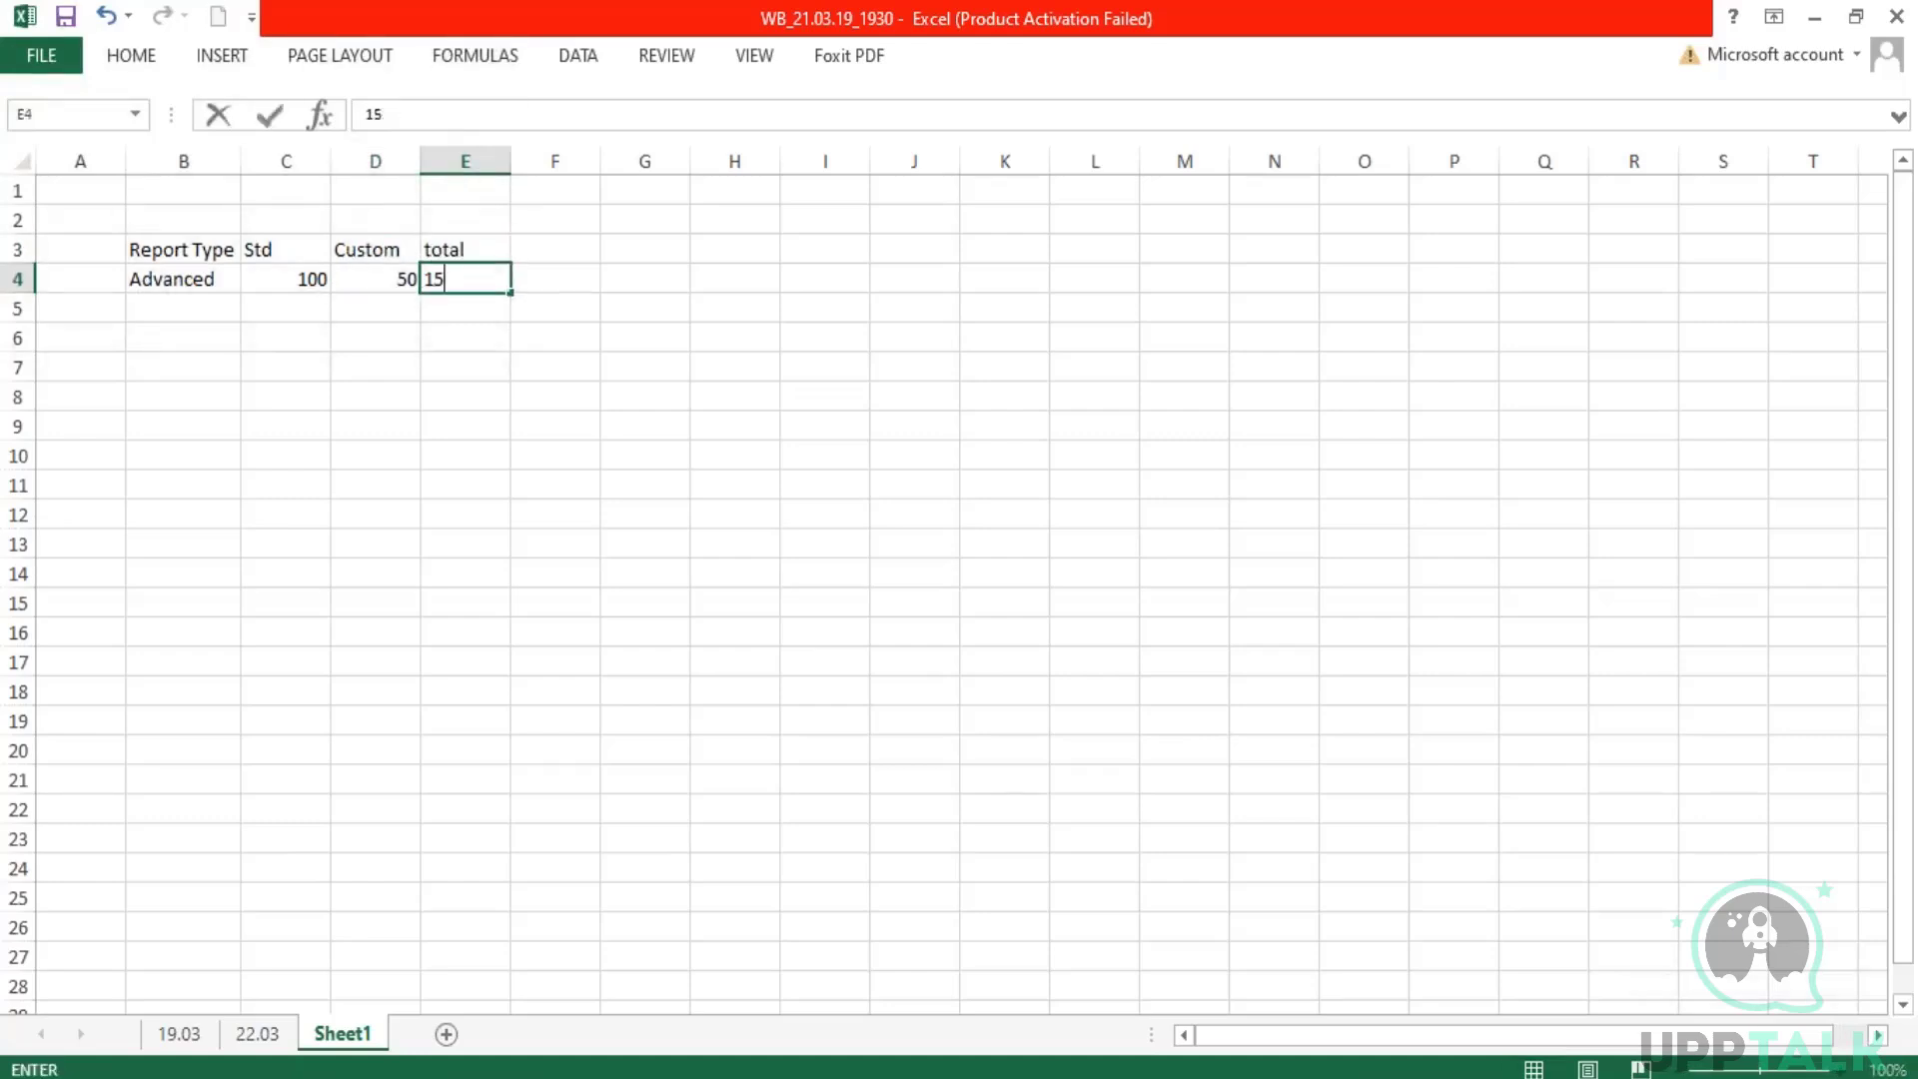
type("0")
key("Return")
Step: Add a "Matrix" row in row 5 with 50 under Std and 45 under Custom
left_click(212, 316)
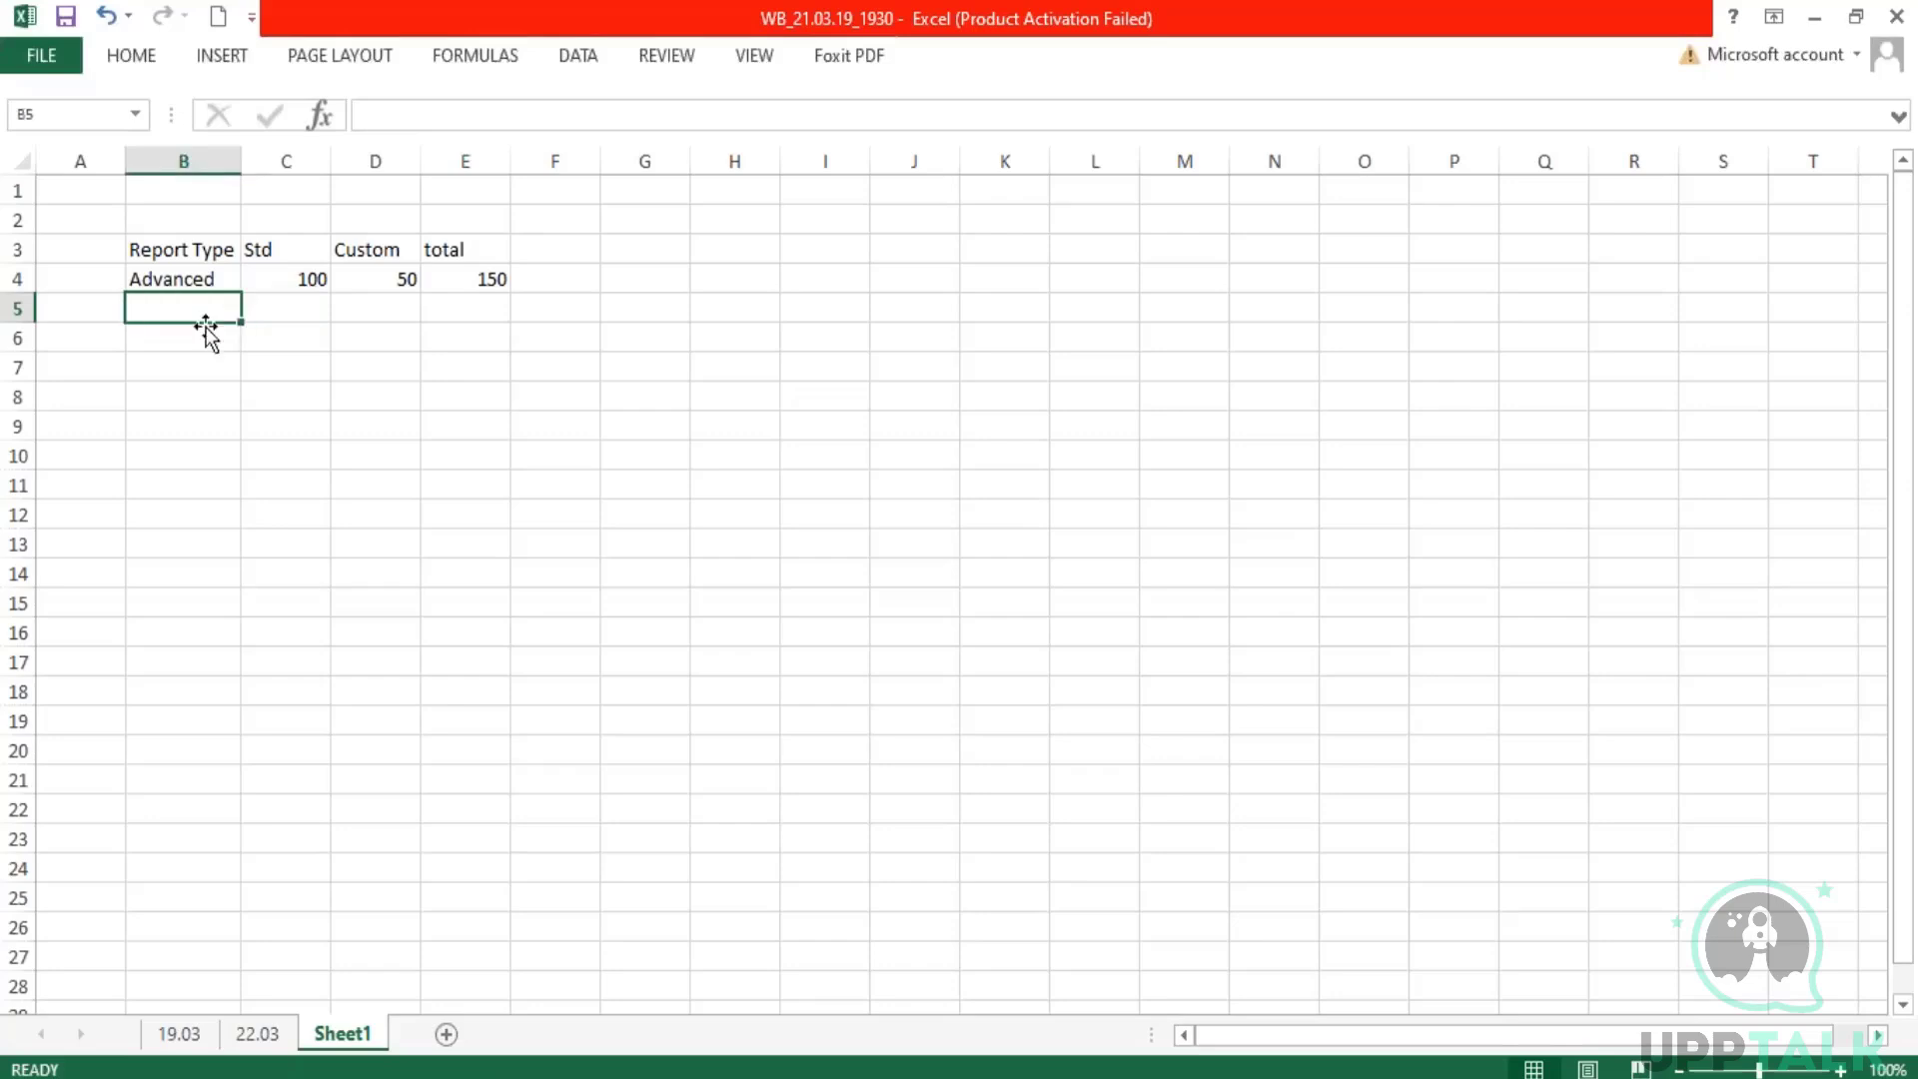
type("Matrix")
key("Tab")
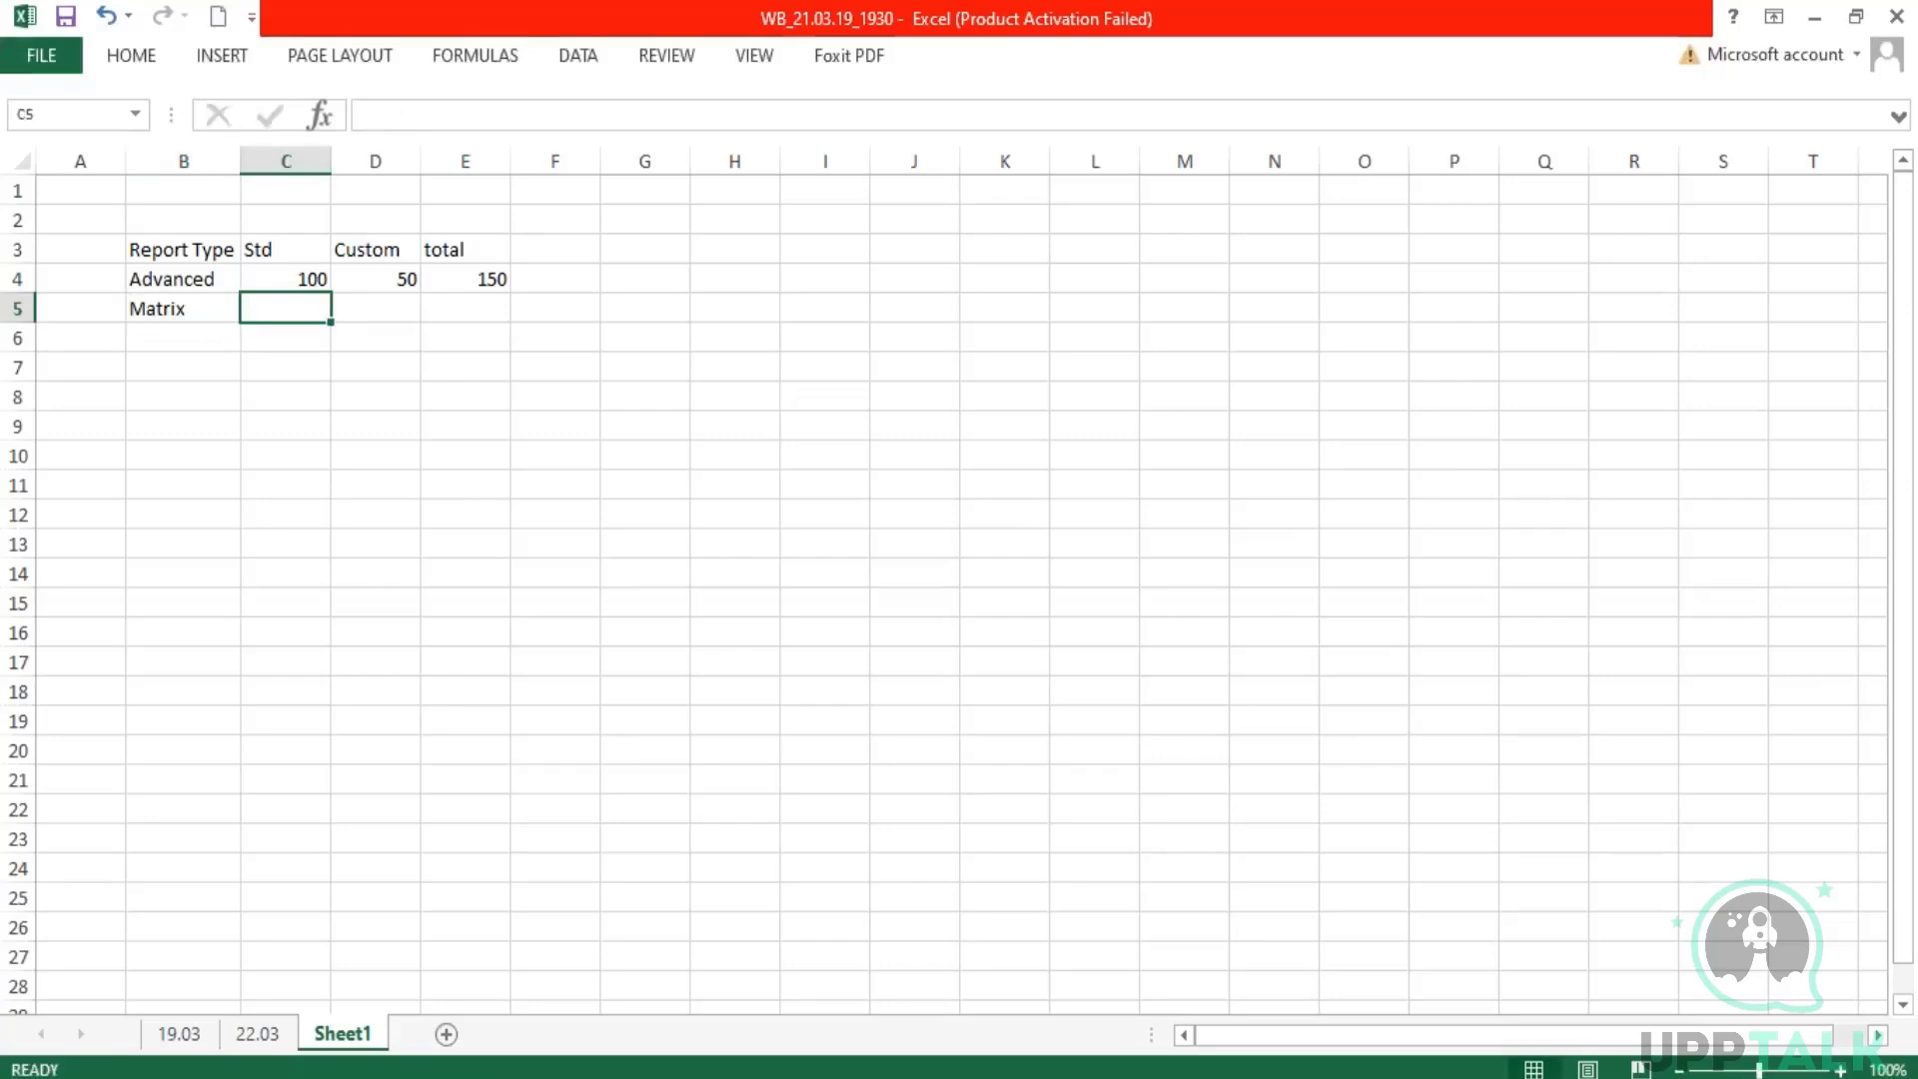
type("50")
key("Tab")
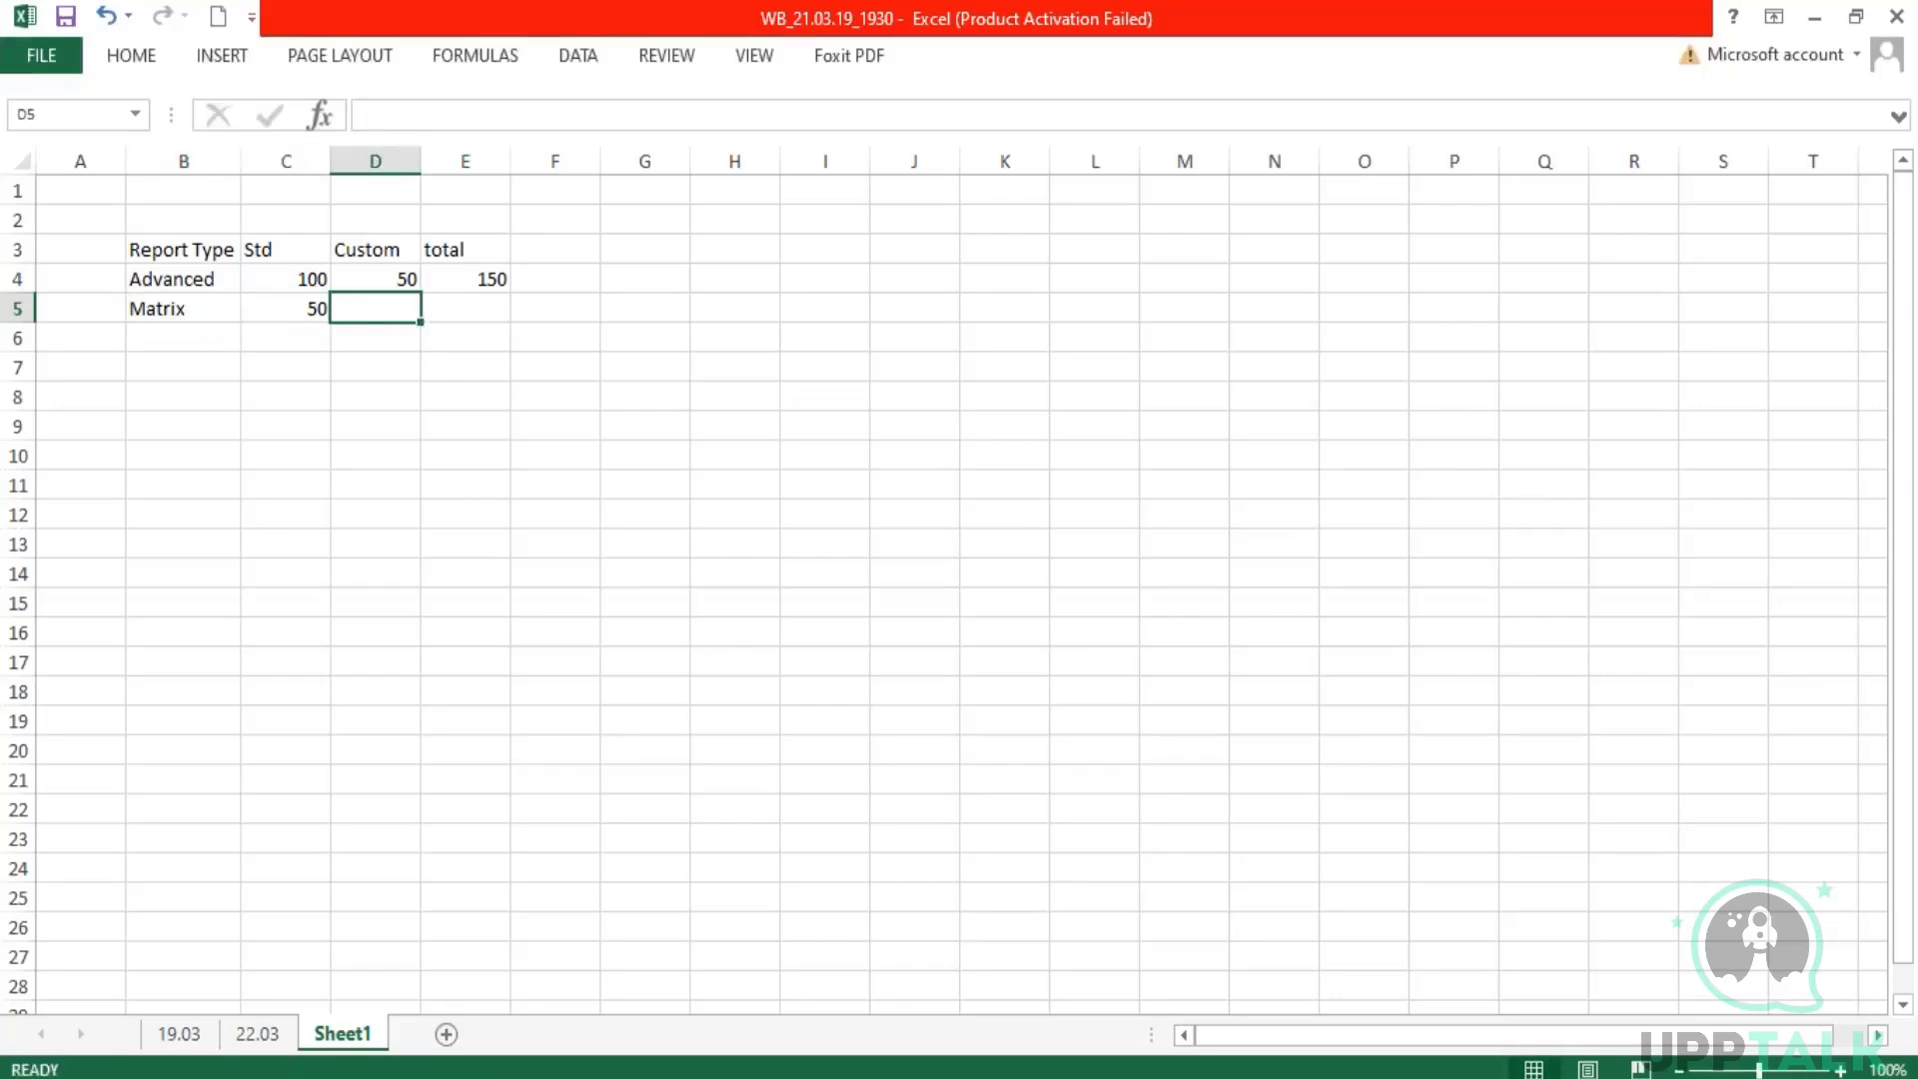
type("45")
key("Tab")
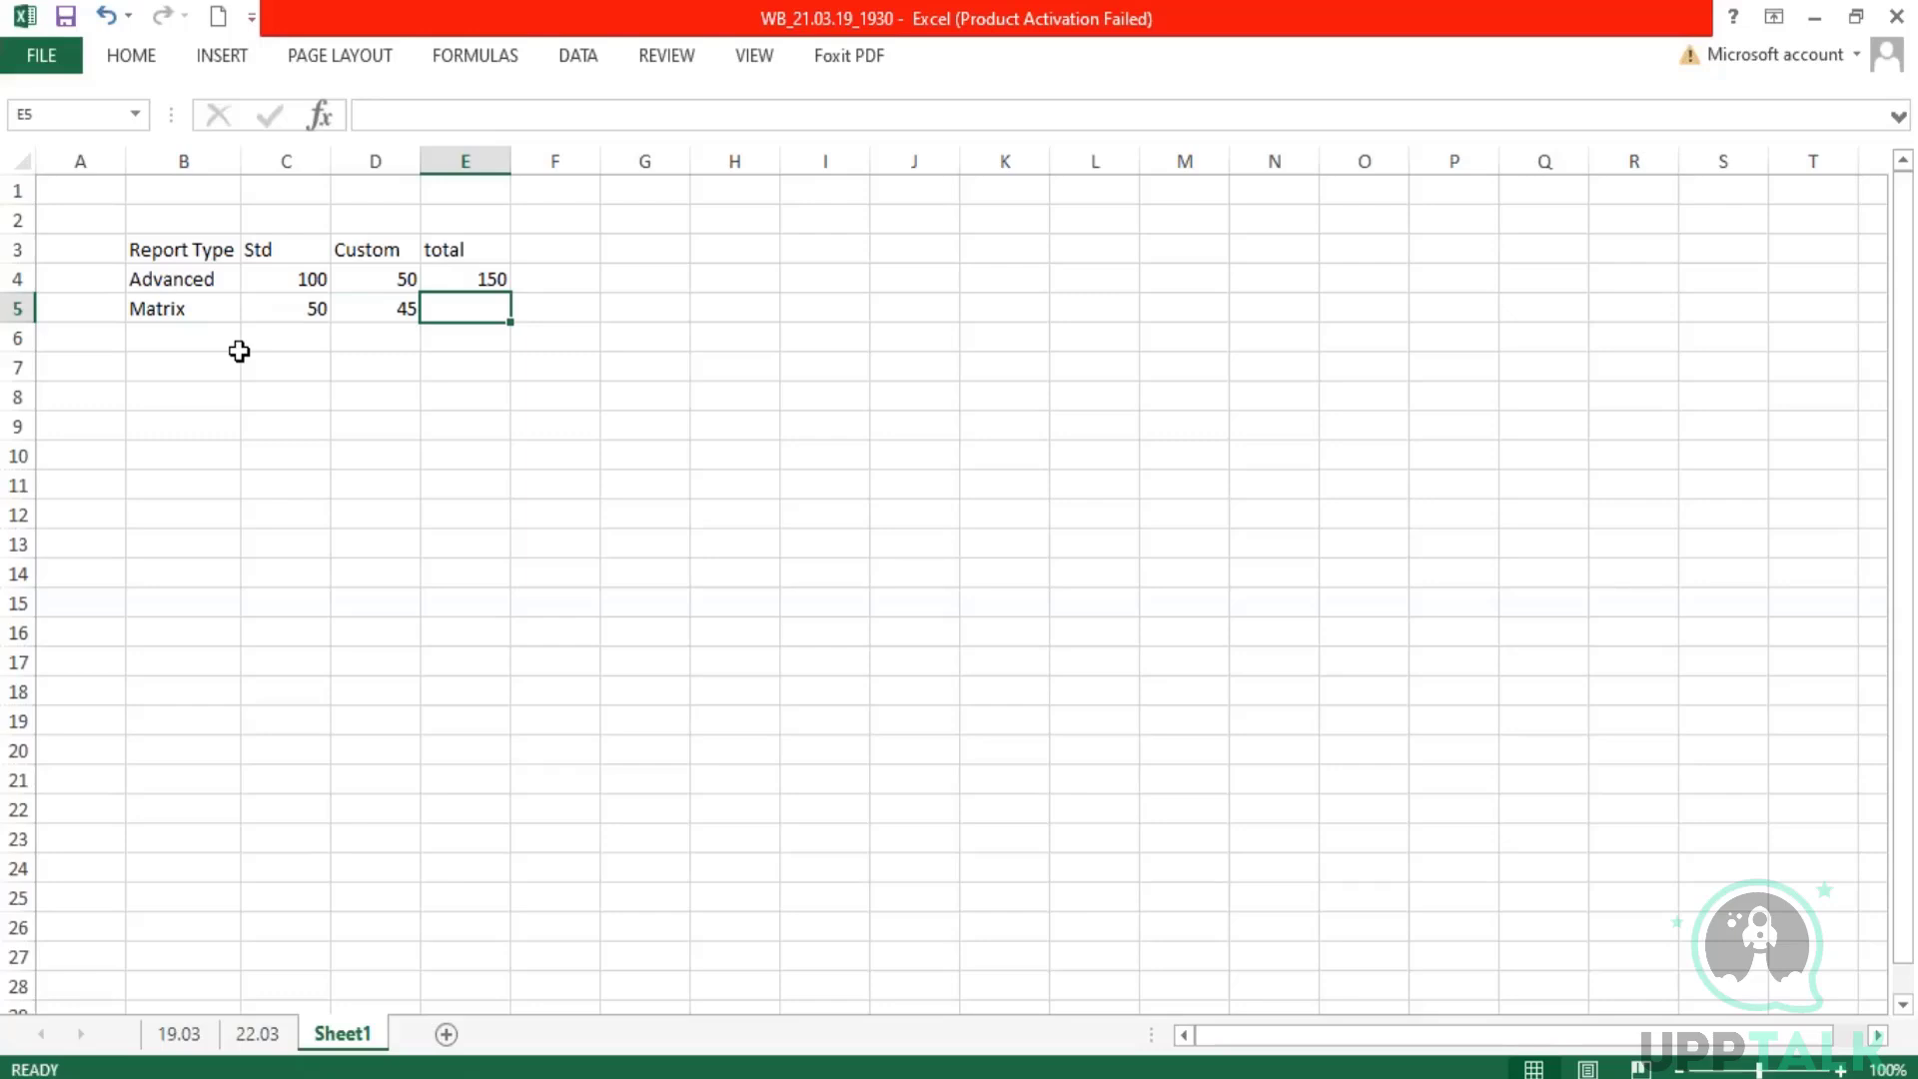
Step: Check the primary business object and data source of "Rep - Custom Report Count" in Workday, and return to the sample table in Excel
key("alt+Tab")
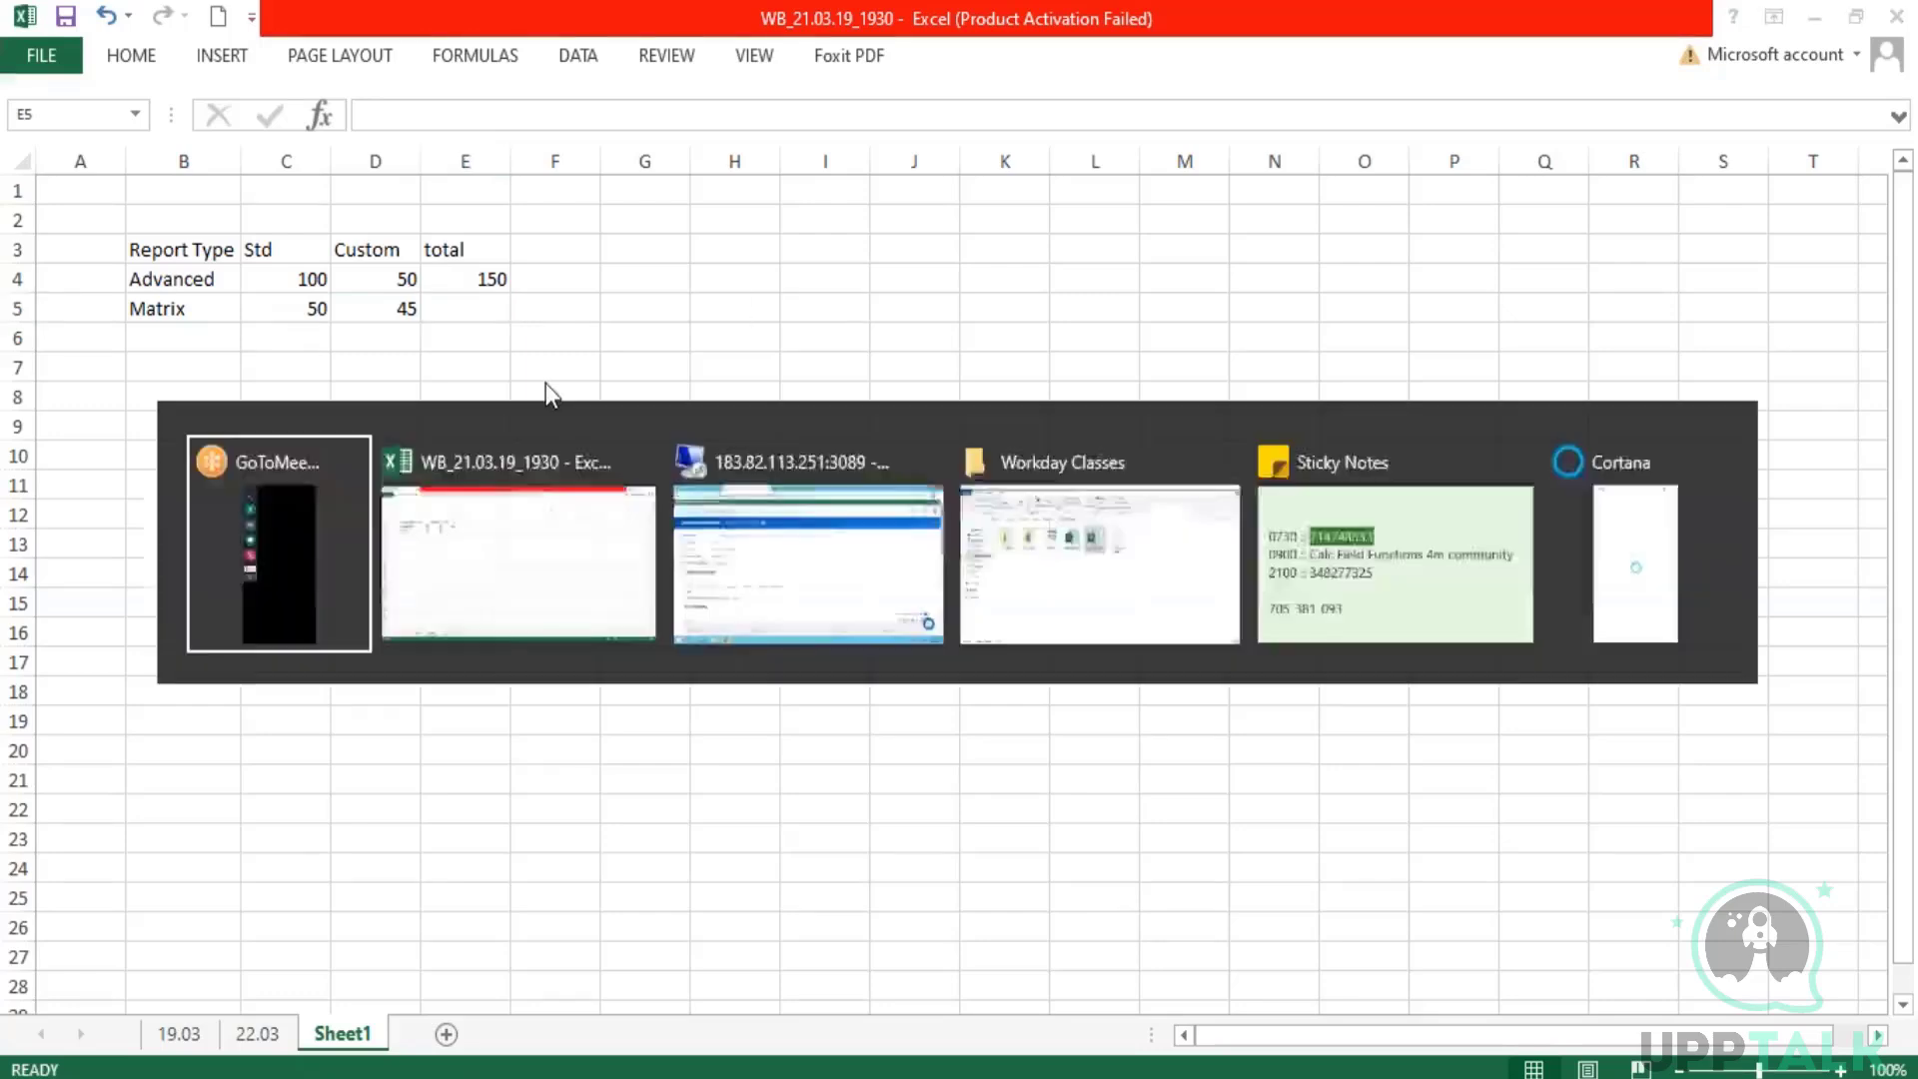
key("alt+Tab")
key("alt+Tab")
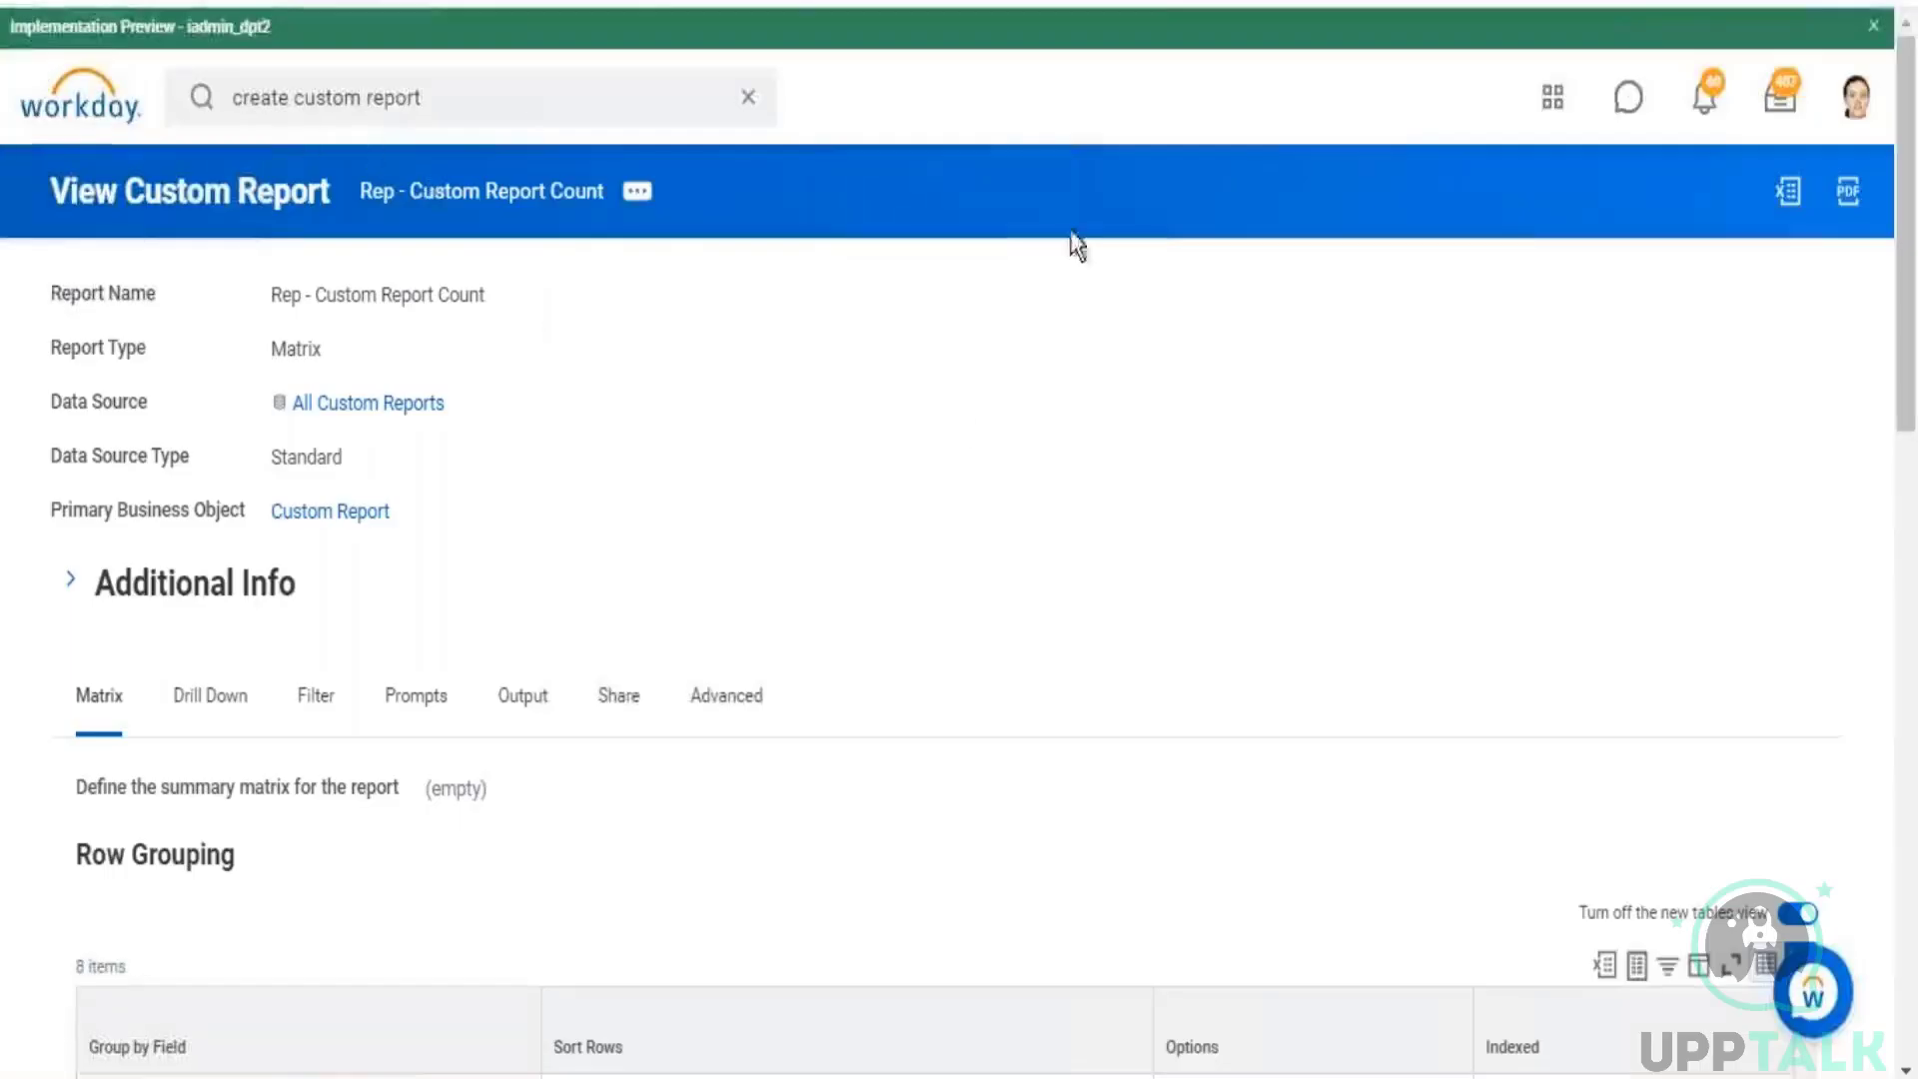
left_click_drag(240, 512, 501, 525)
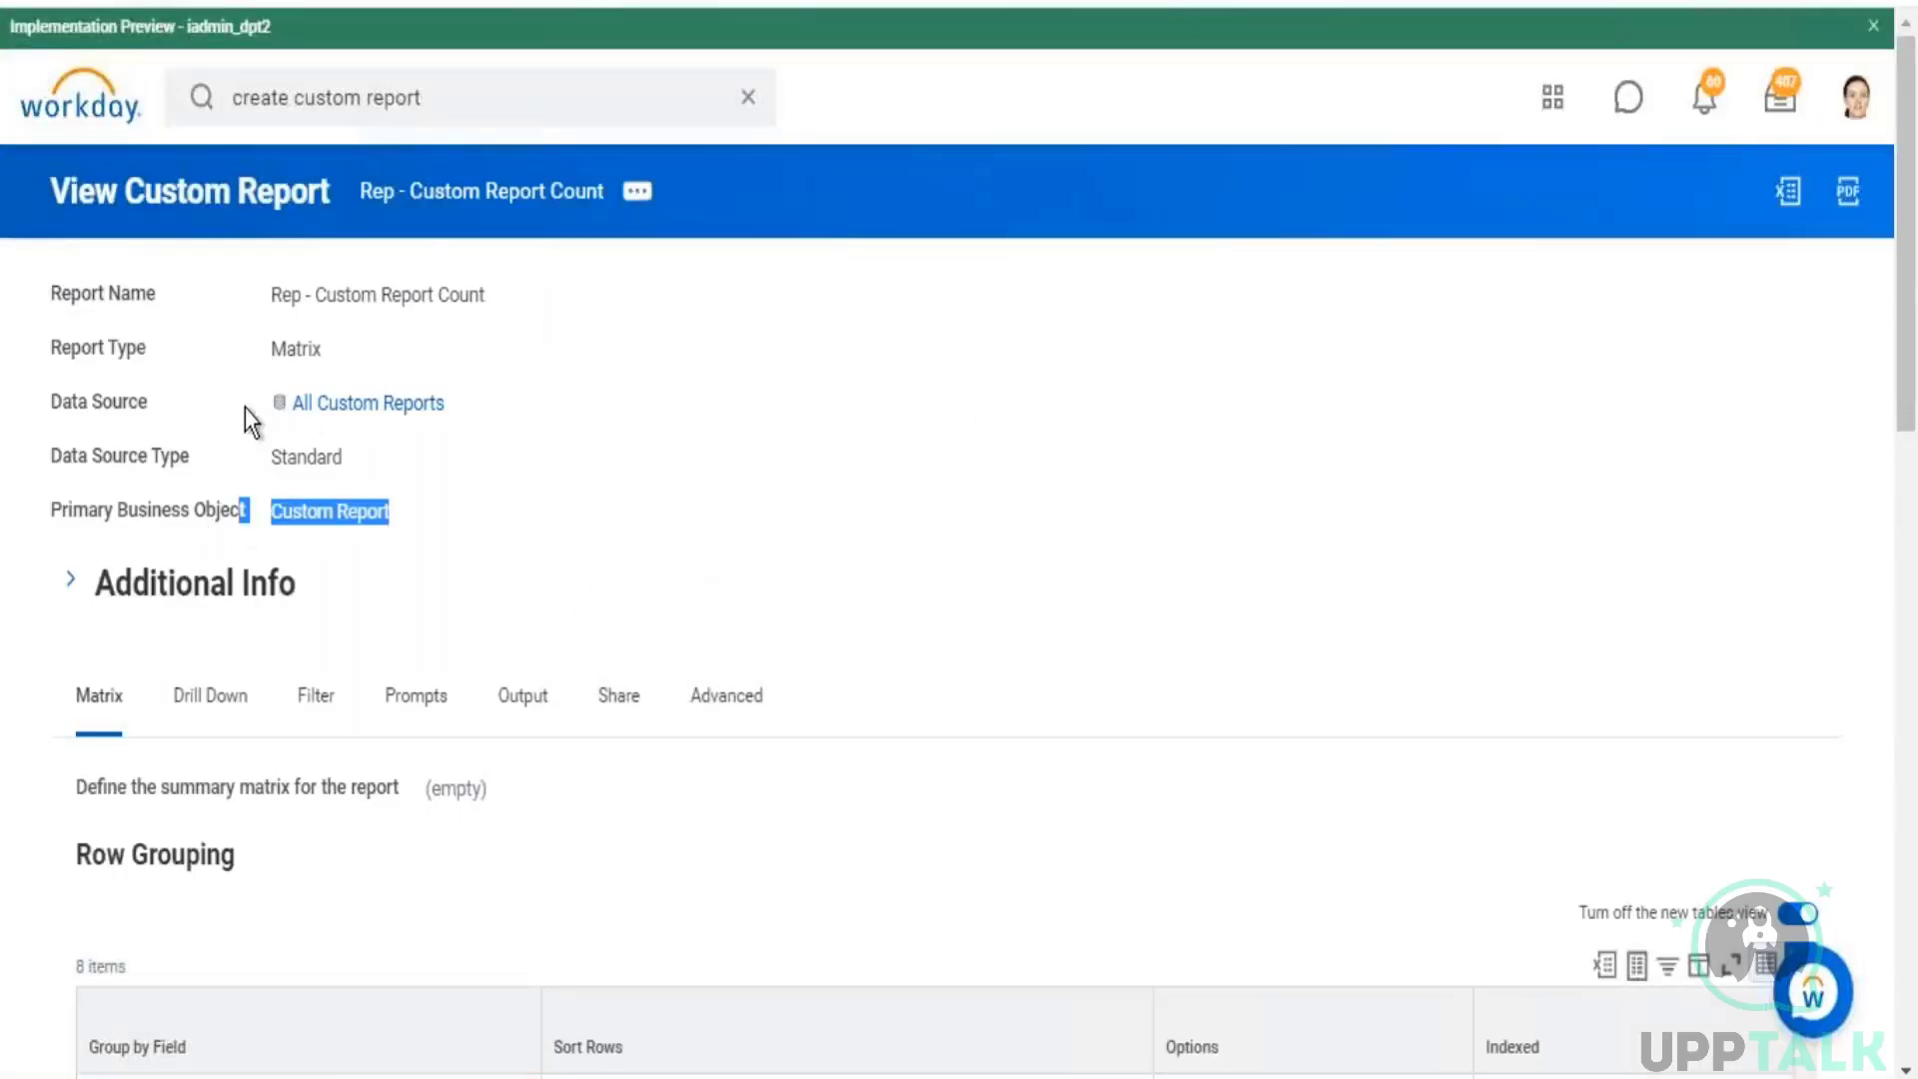
left_click_drag(244, 406, 716, 411)
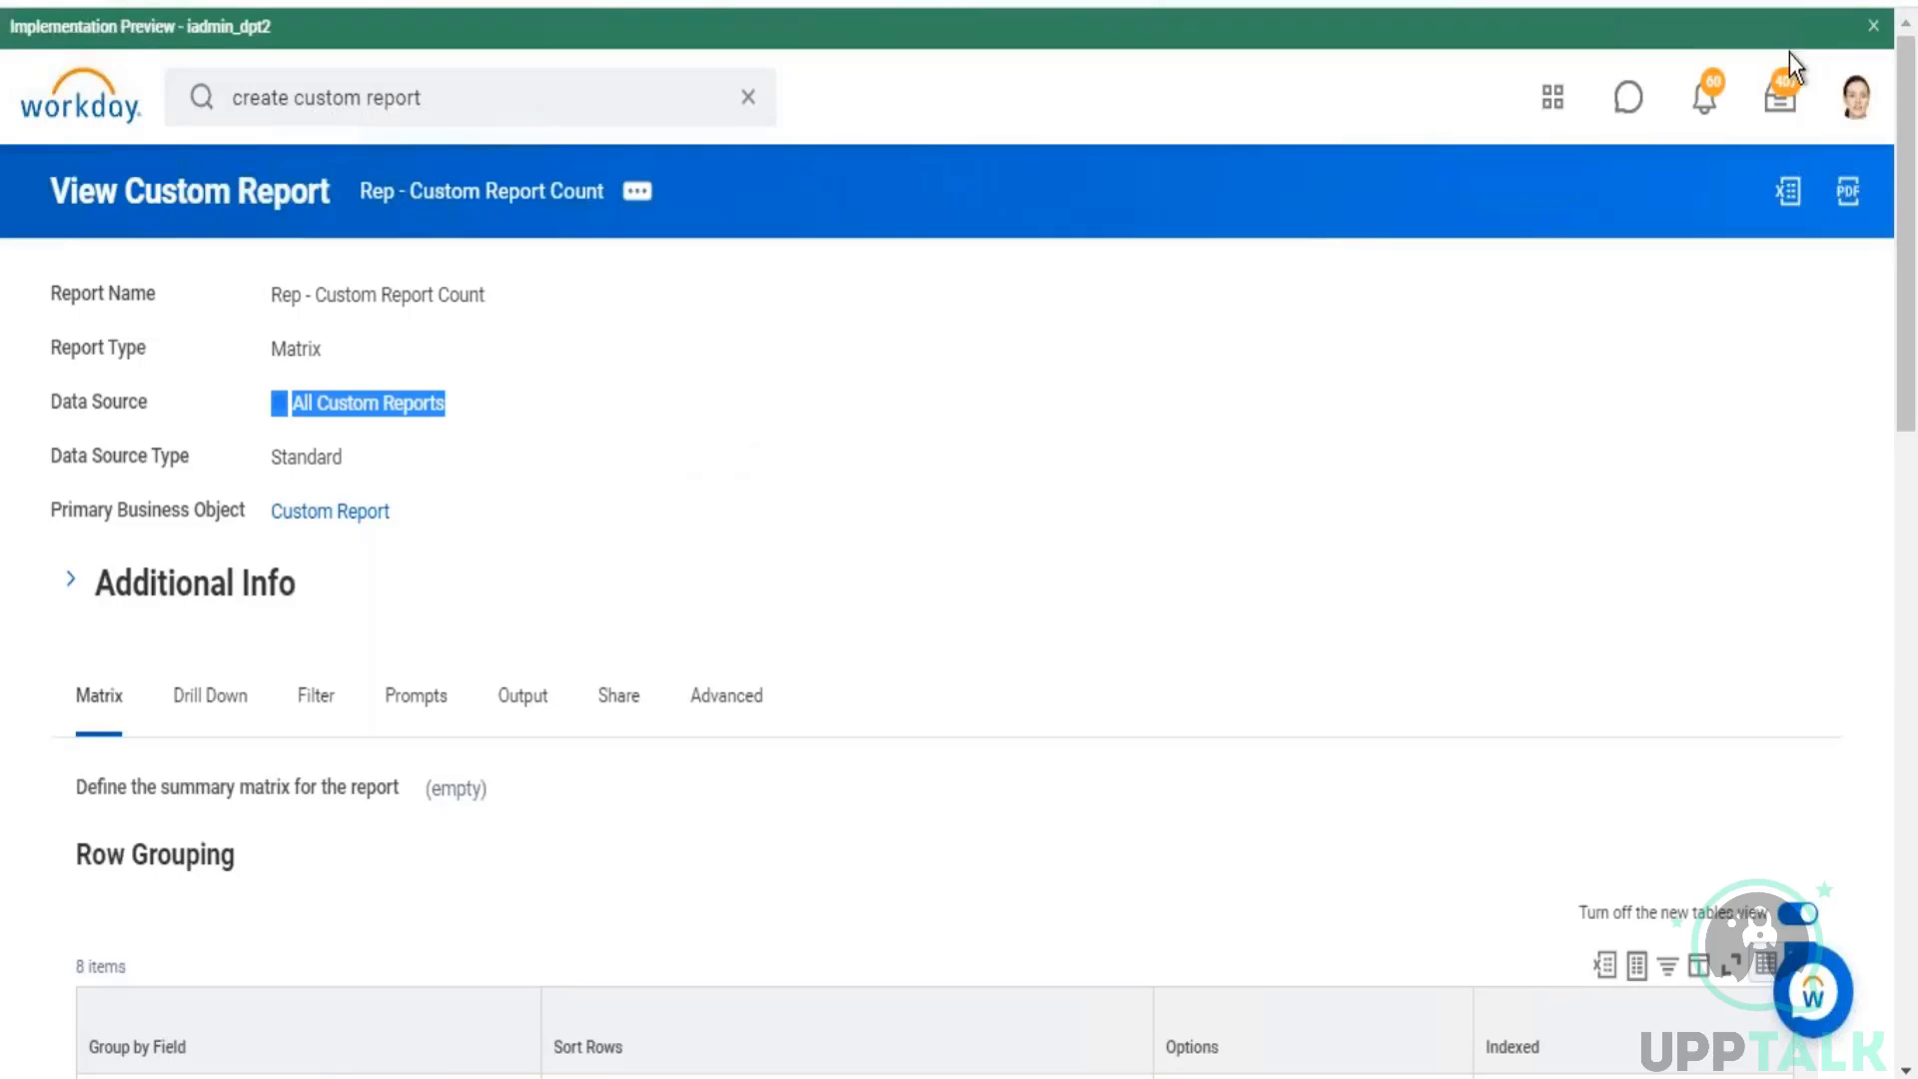
key("alt+Tab")
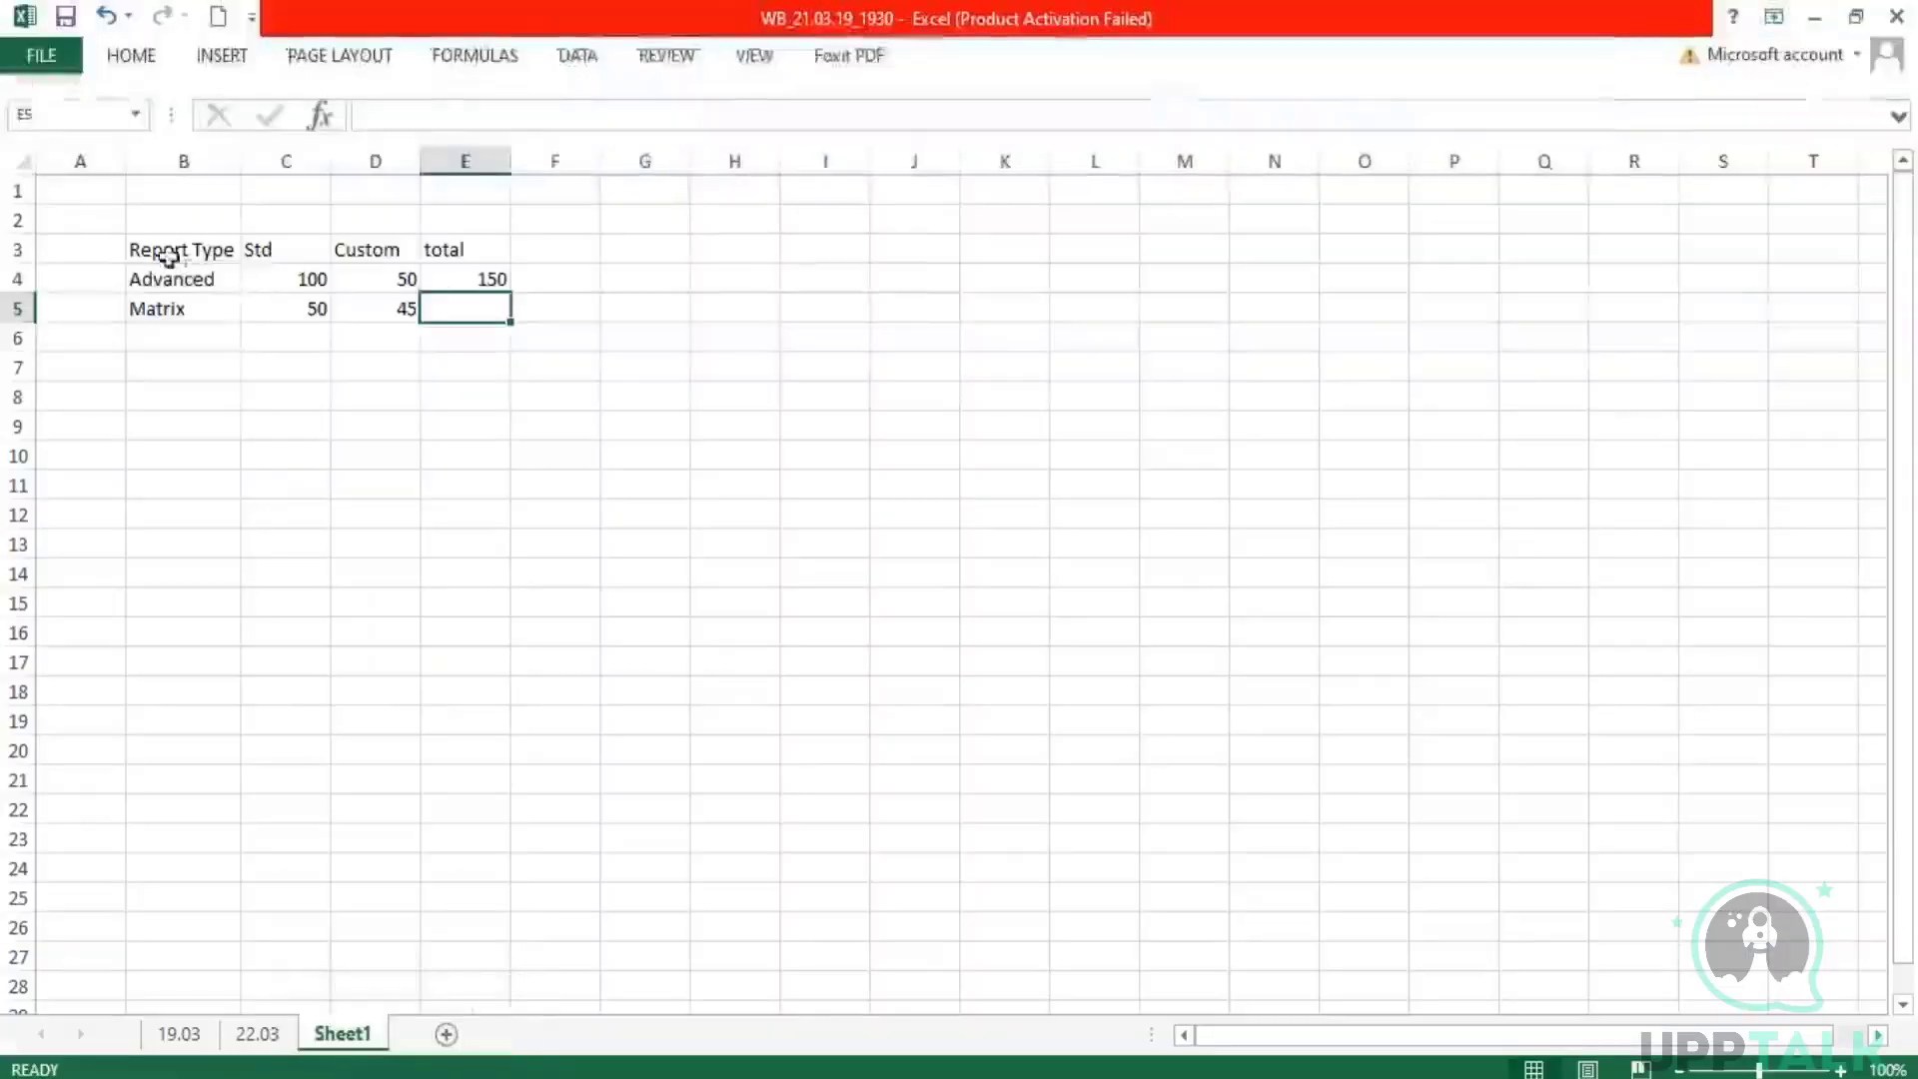
left_click_drag(172, 257, 564, 511)
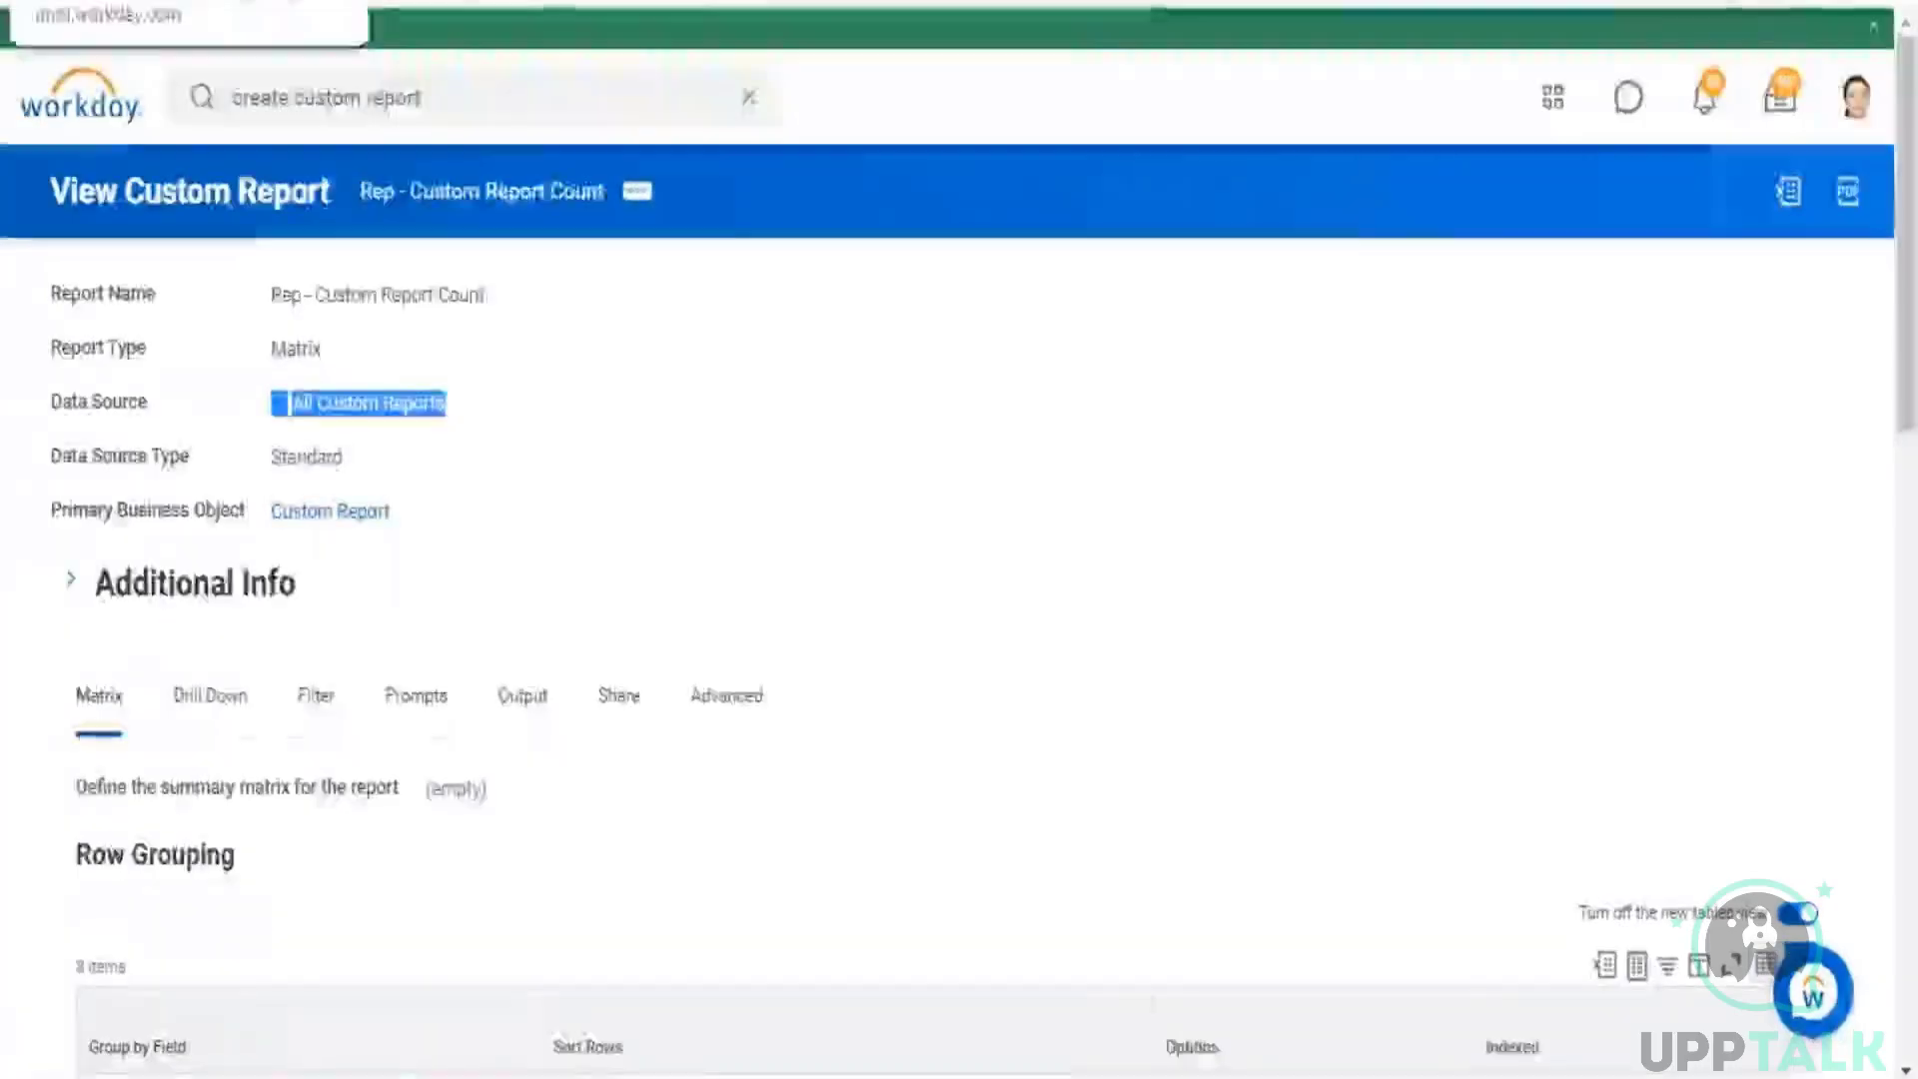
Step: Switch to Workday and run "Rep - Standard Reports Count" from its report definition
left_click_drag(358, 151, 572, 154)
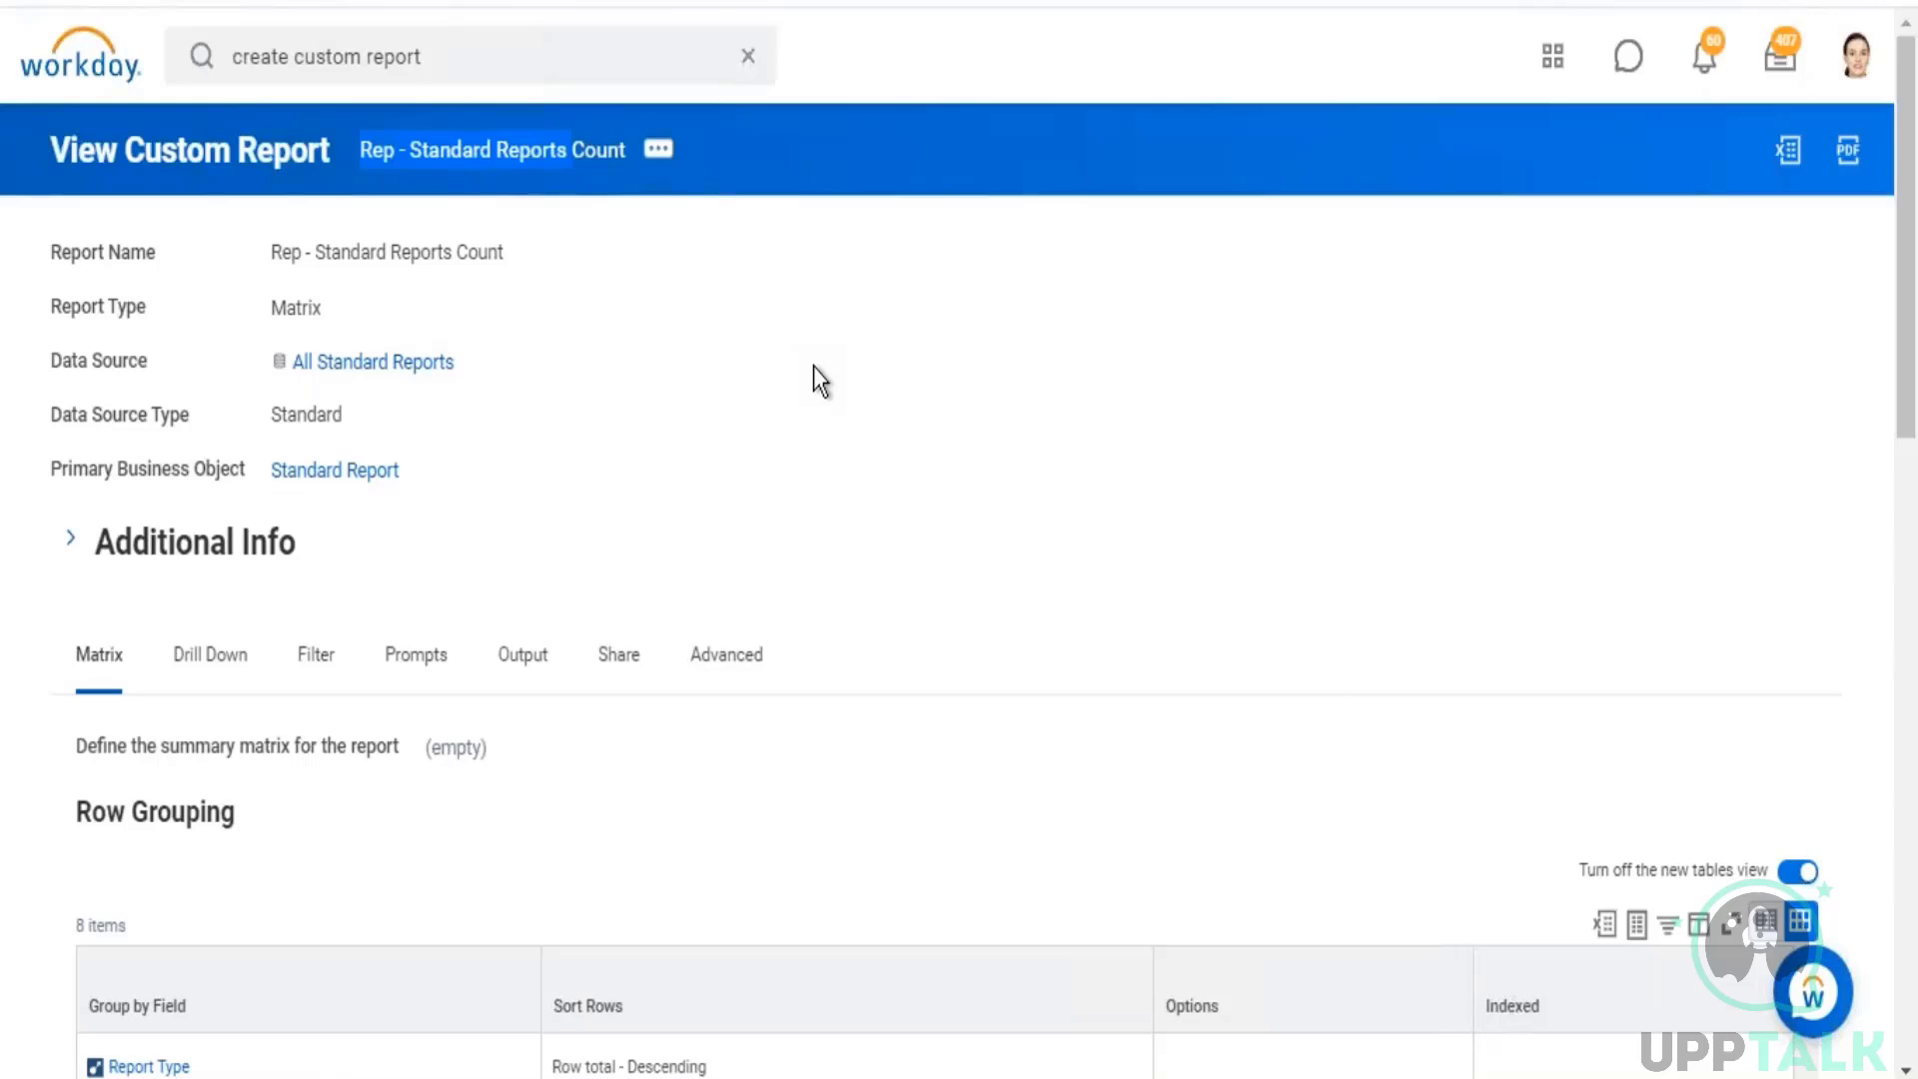
left_click(657, 155)
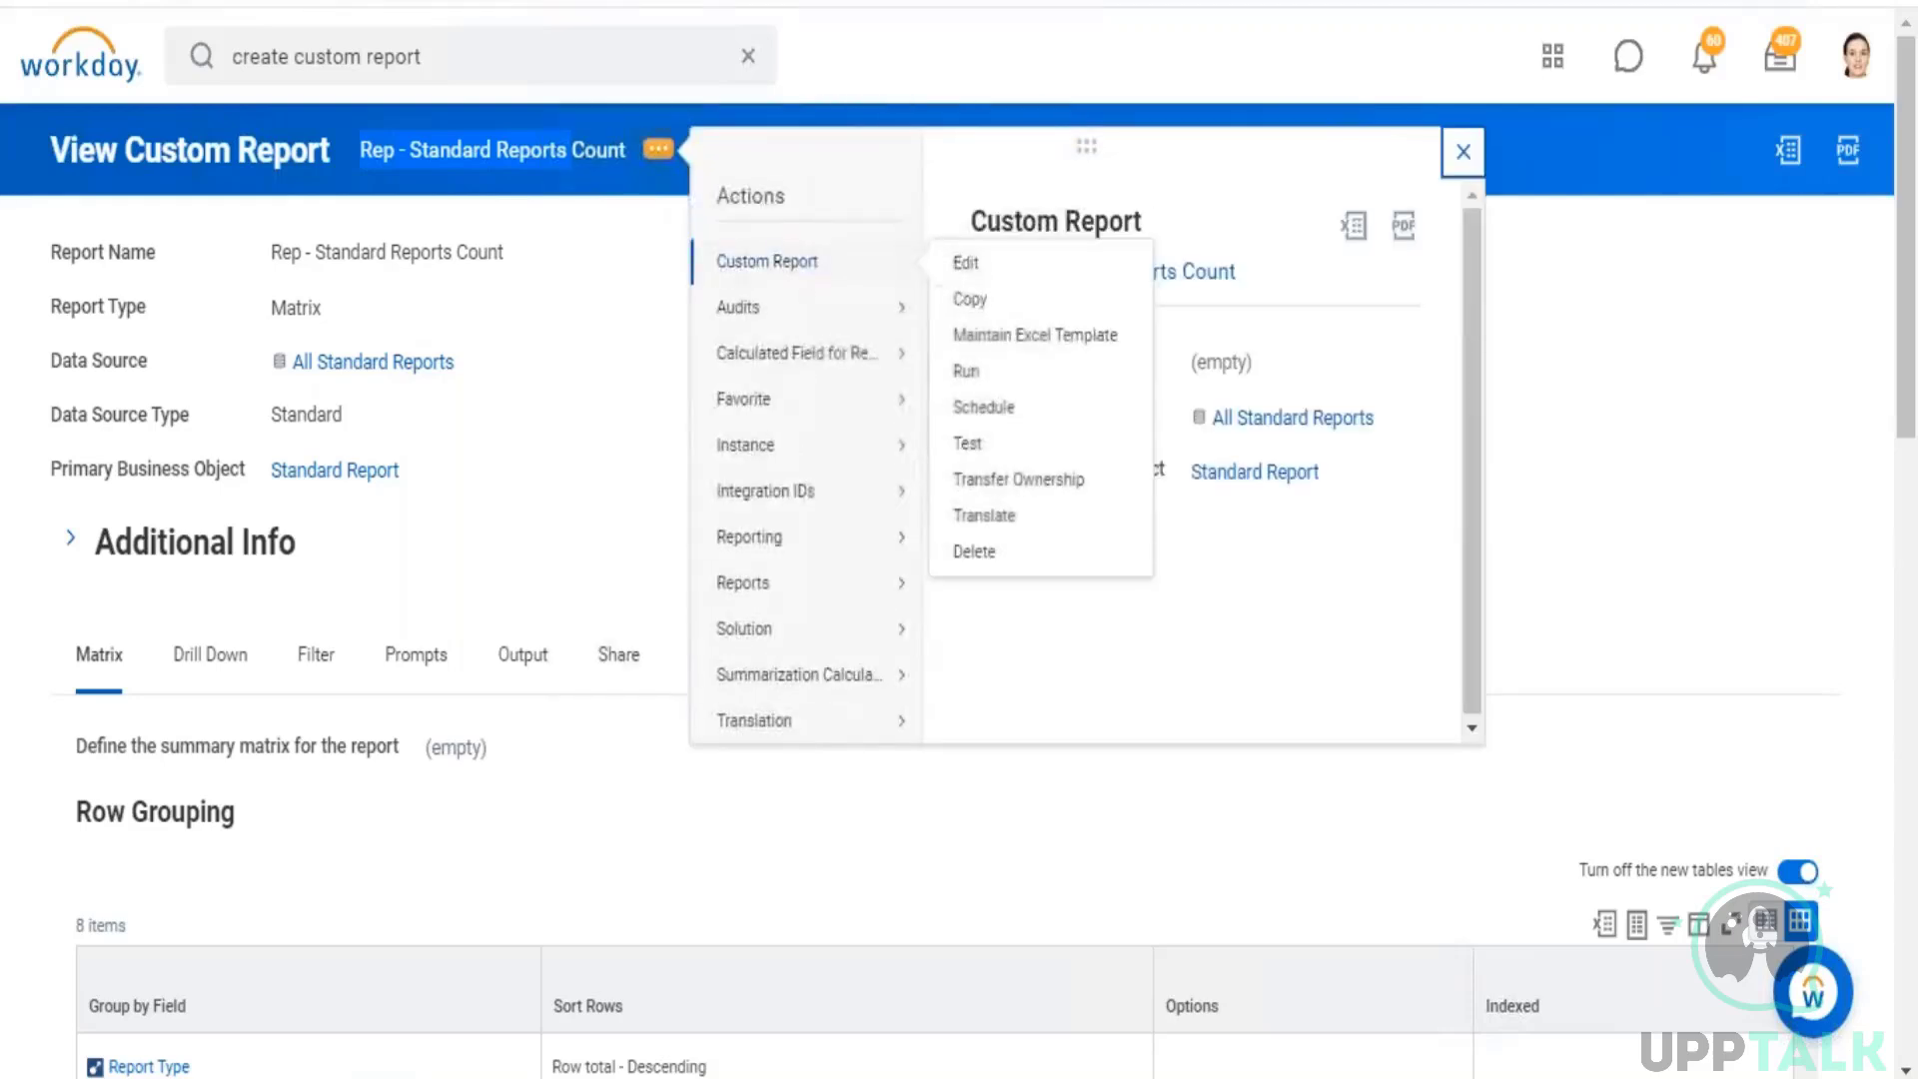
left_click(976, 376)
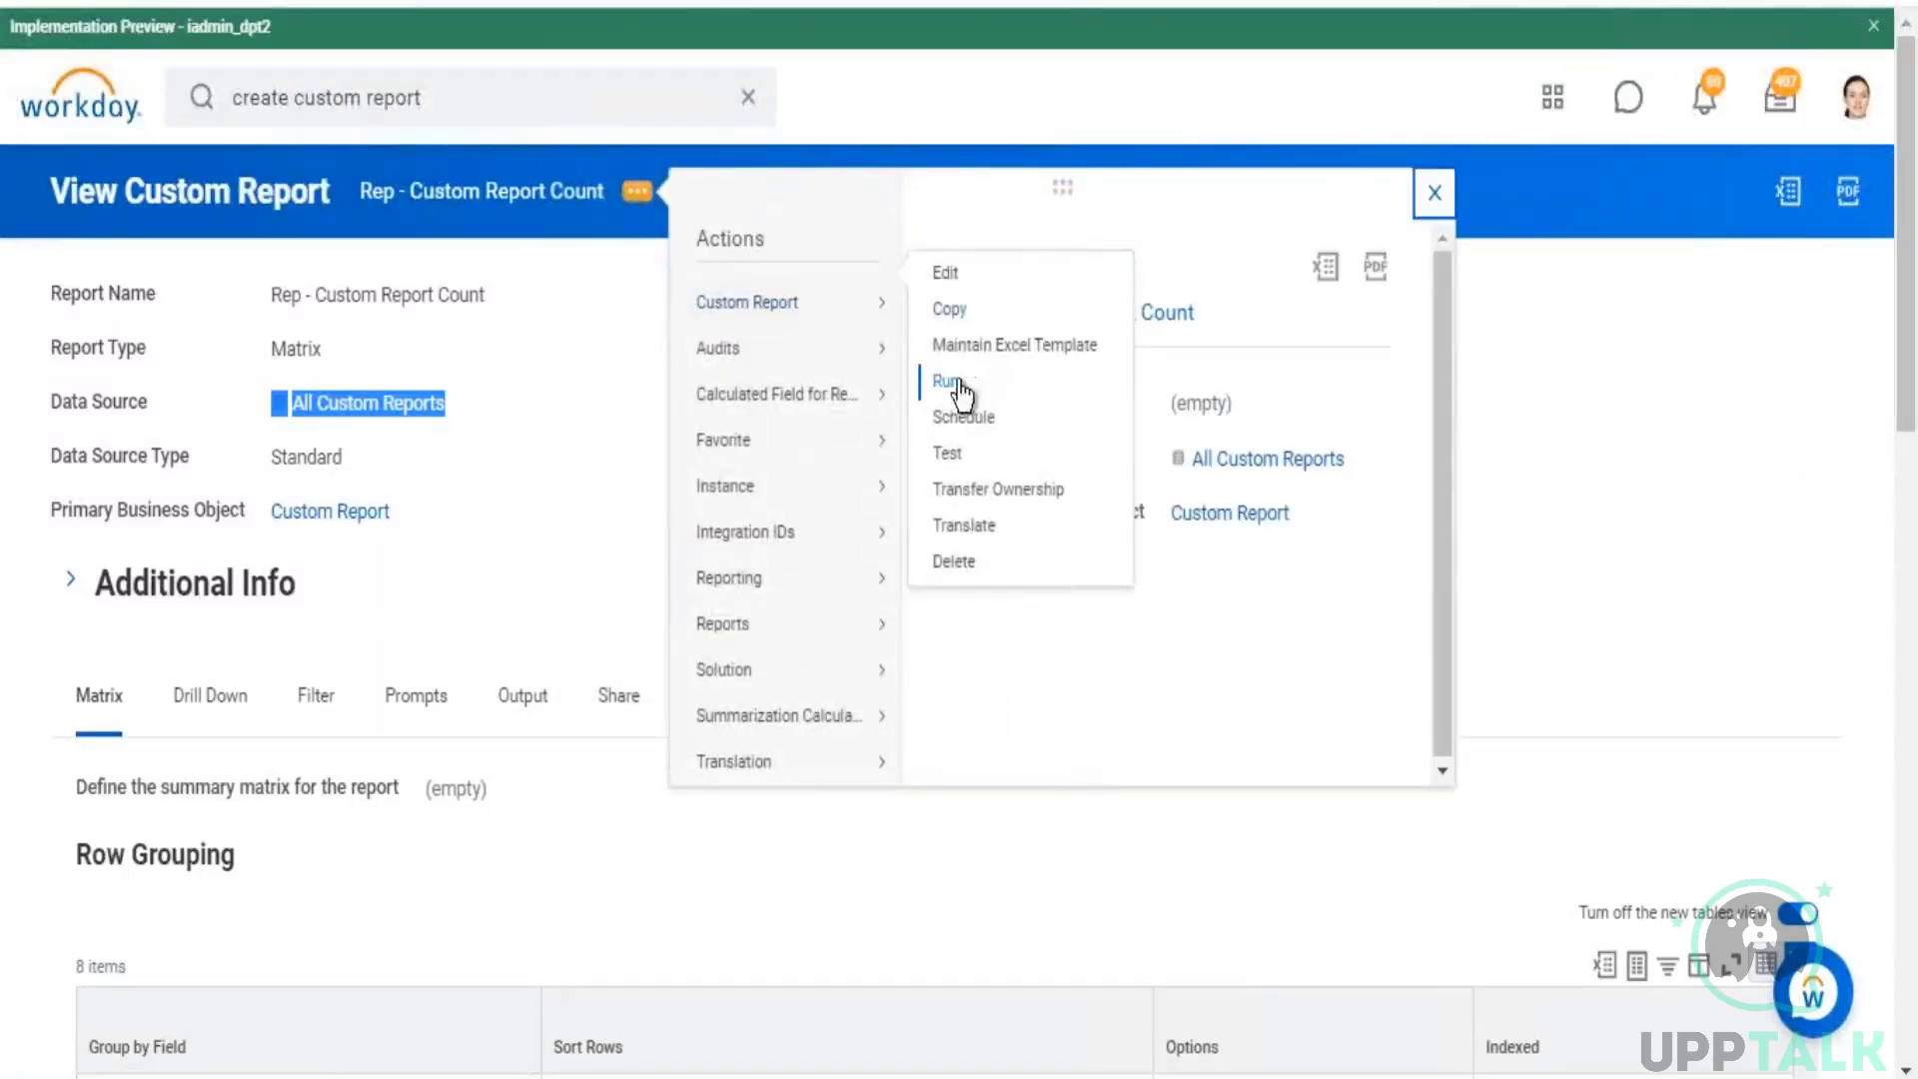
Step: Run "Rep - Custom Report Count" from its report definition and review the report types in the results
left_click_drag(470, 525, 270, 515)
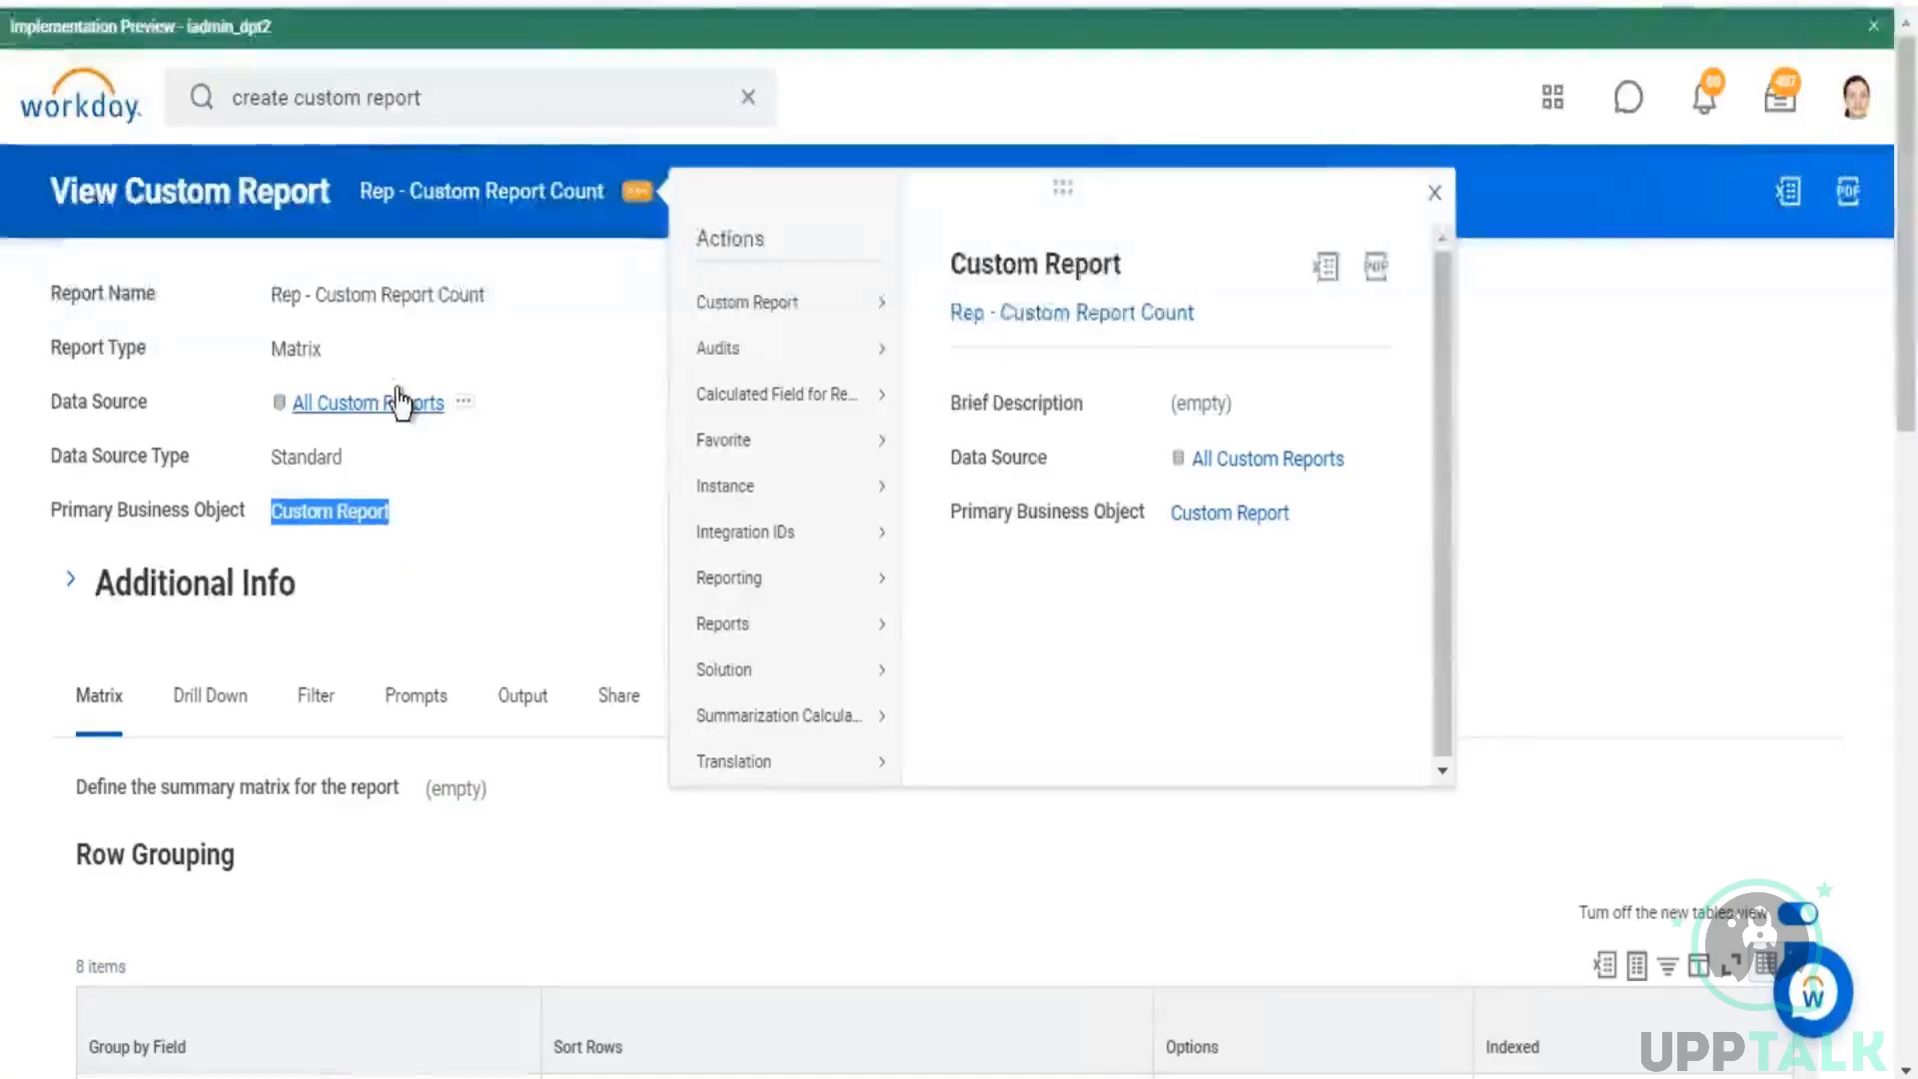
mouse_move(759, 305)
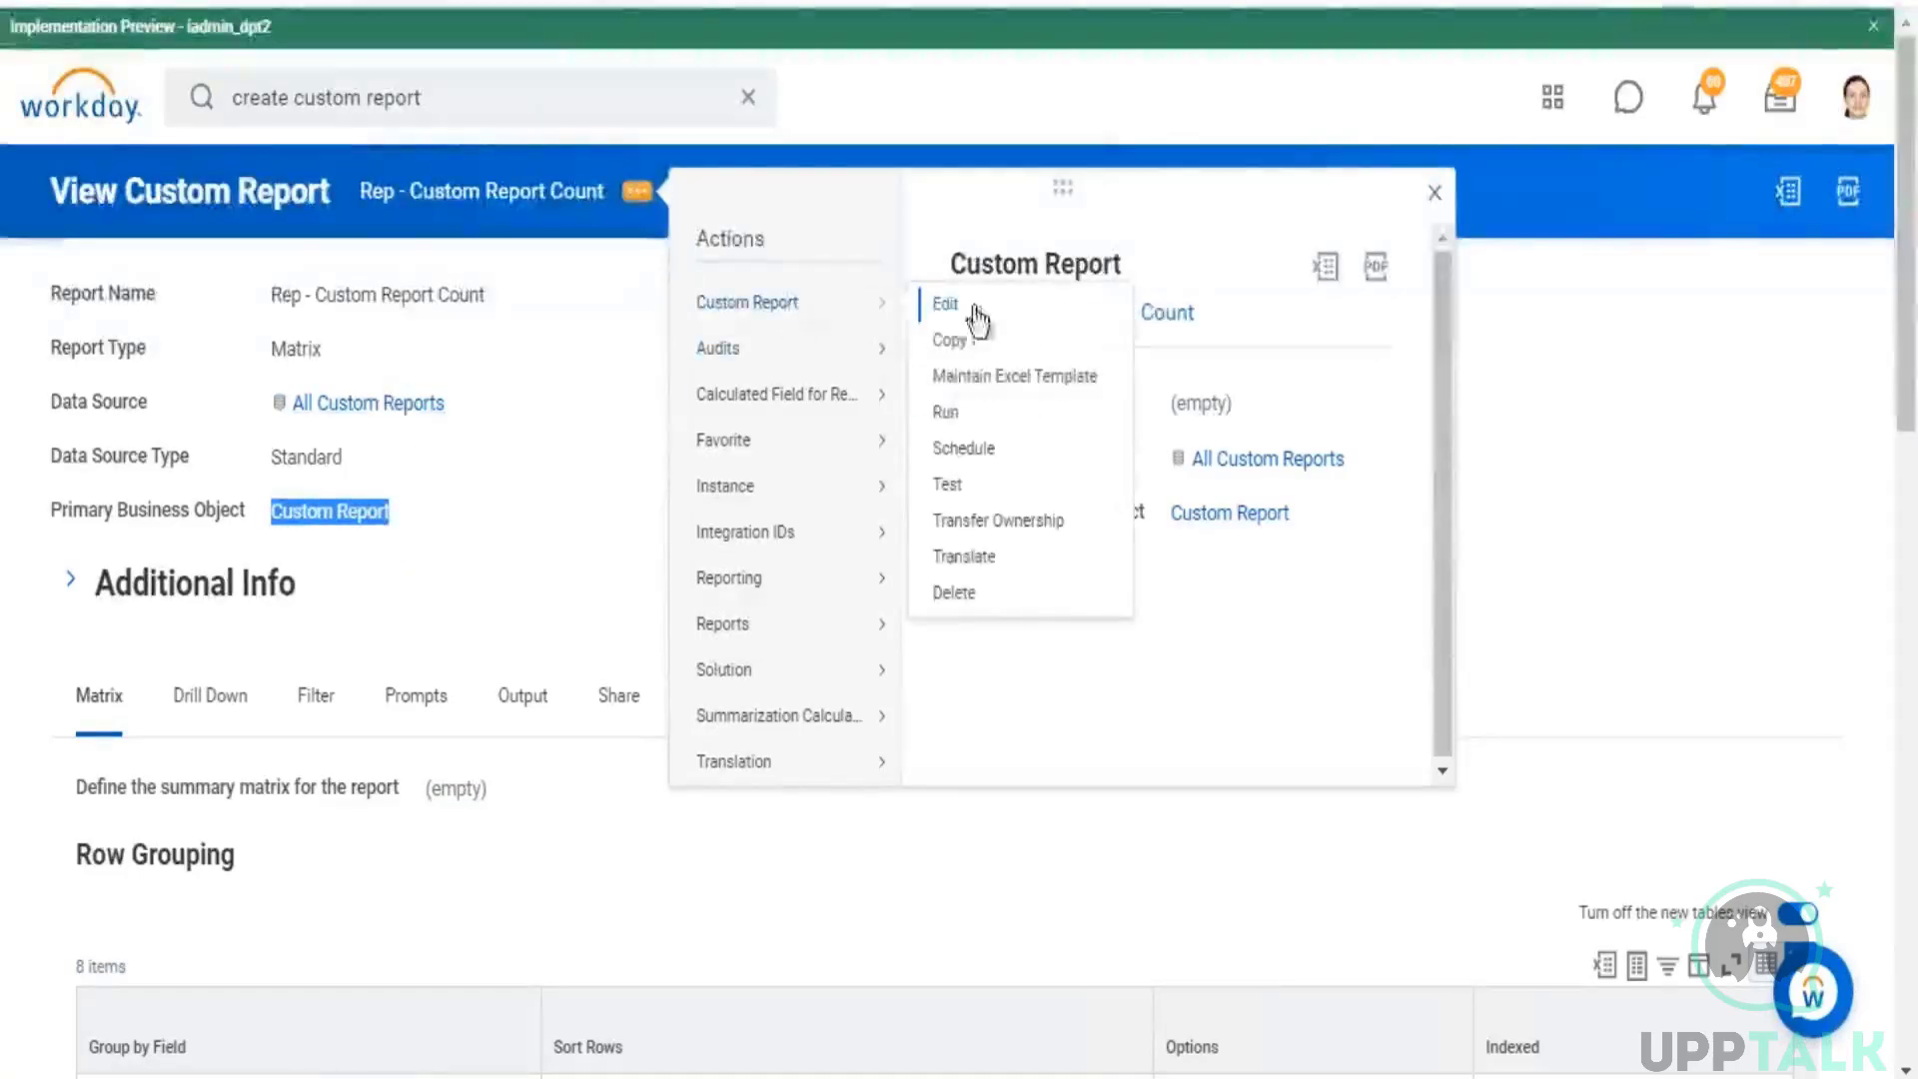
left_click(939, 413)
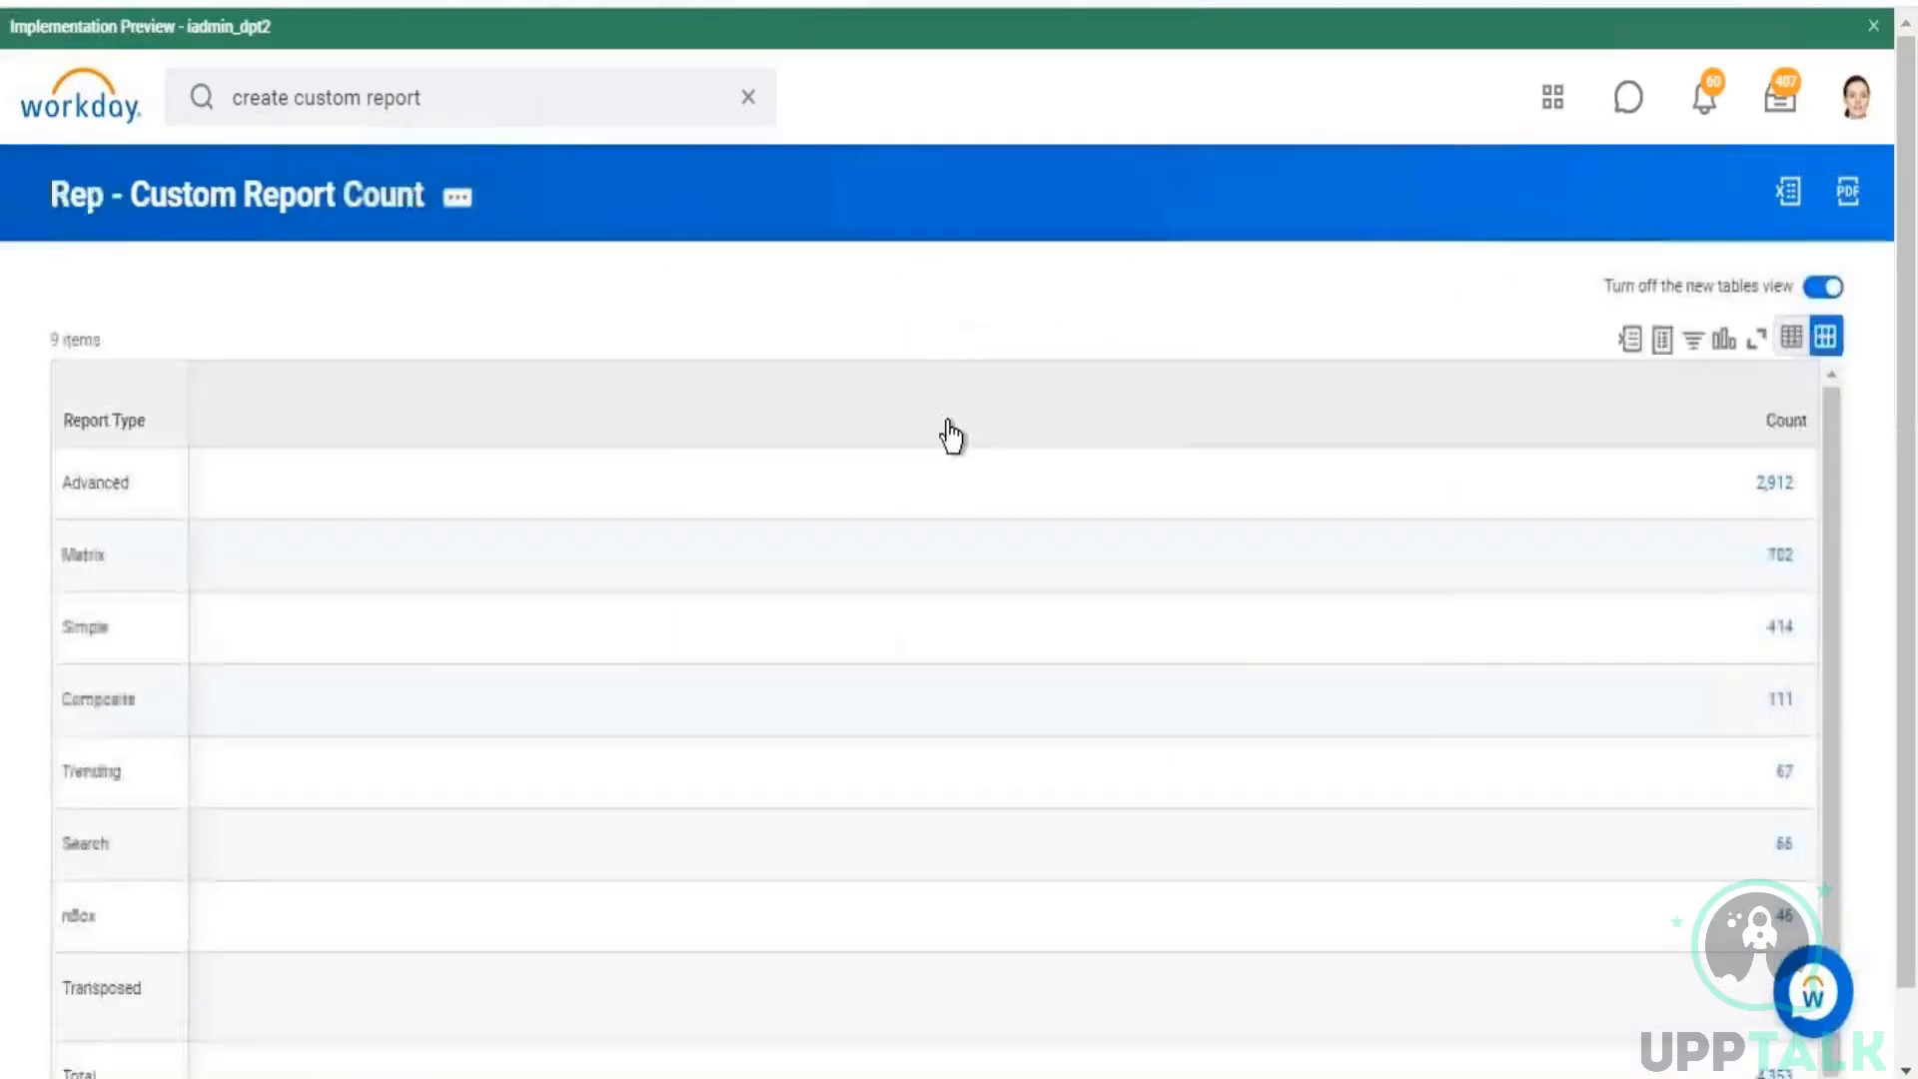
scroll(1015, 242, "down", 1)
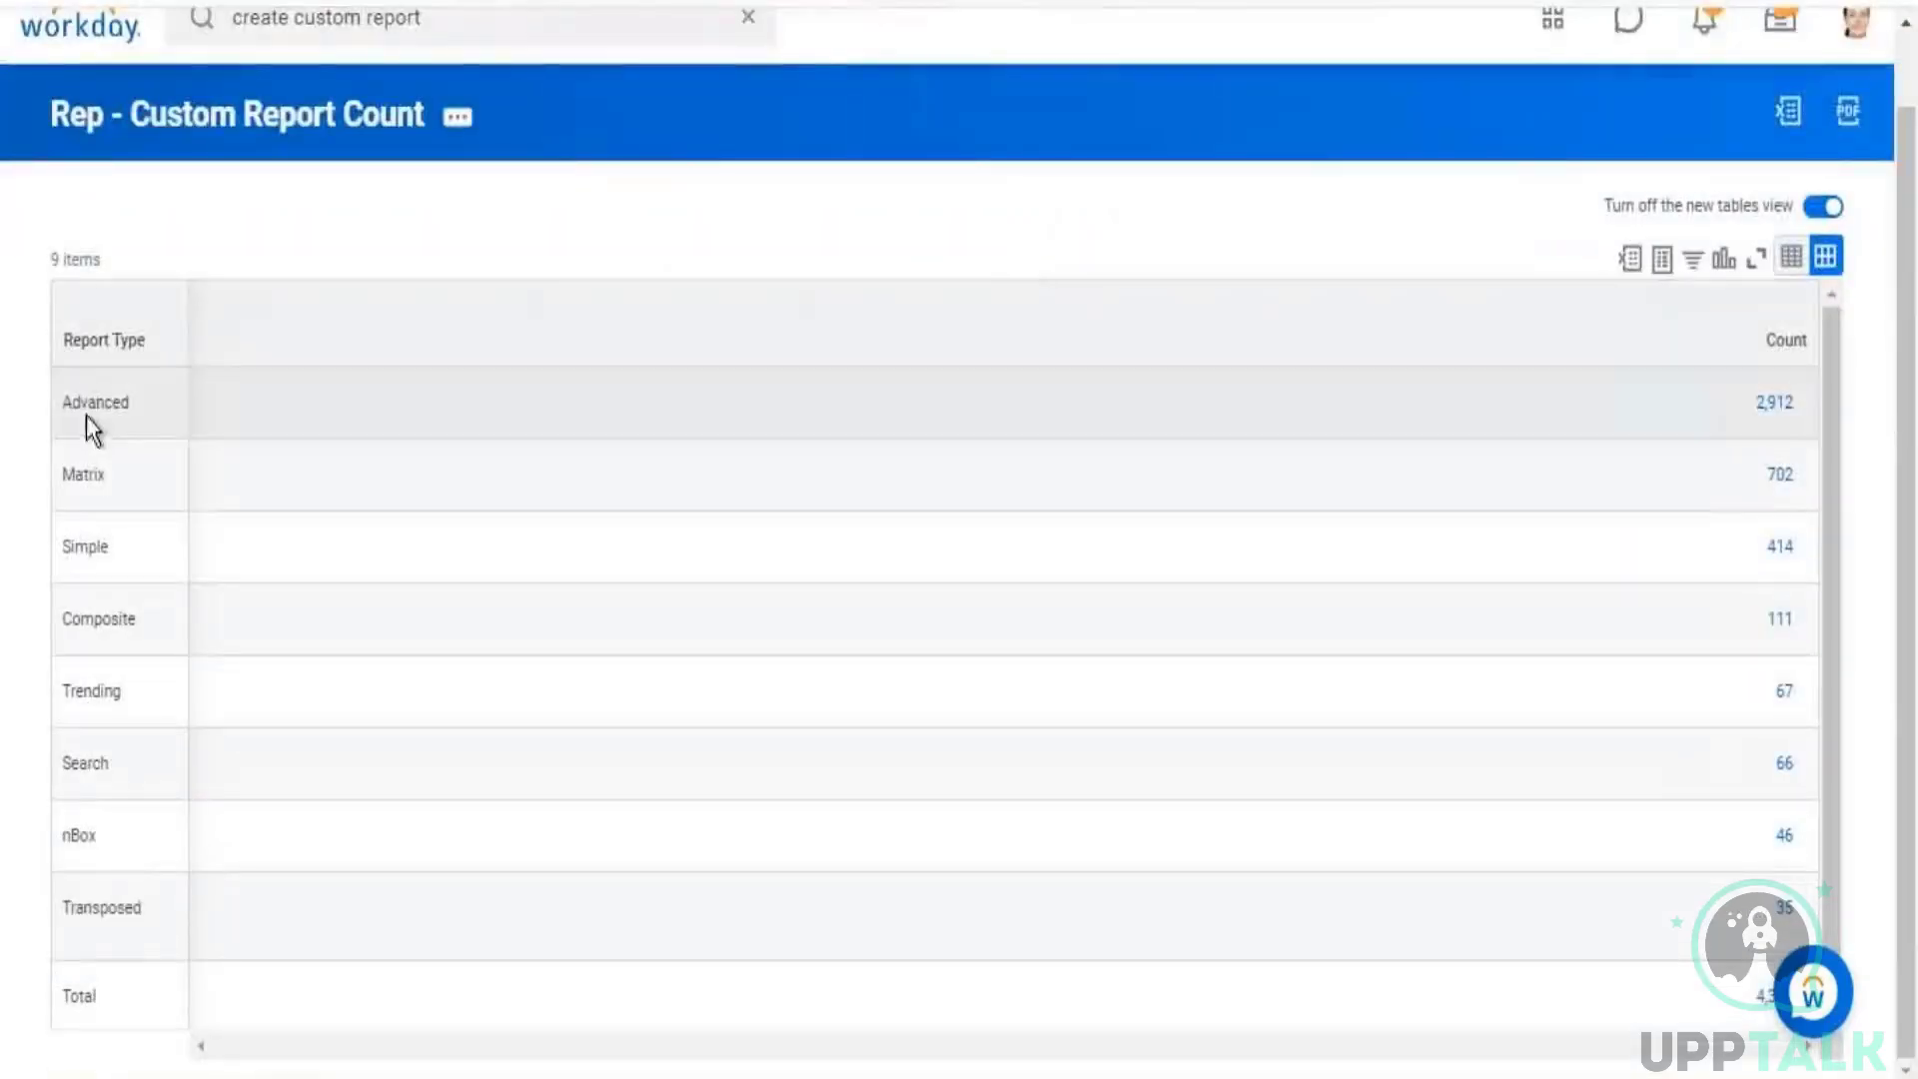
left_click_drag(71, 401, 113, 402)
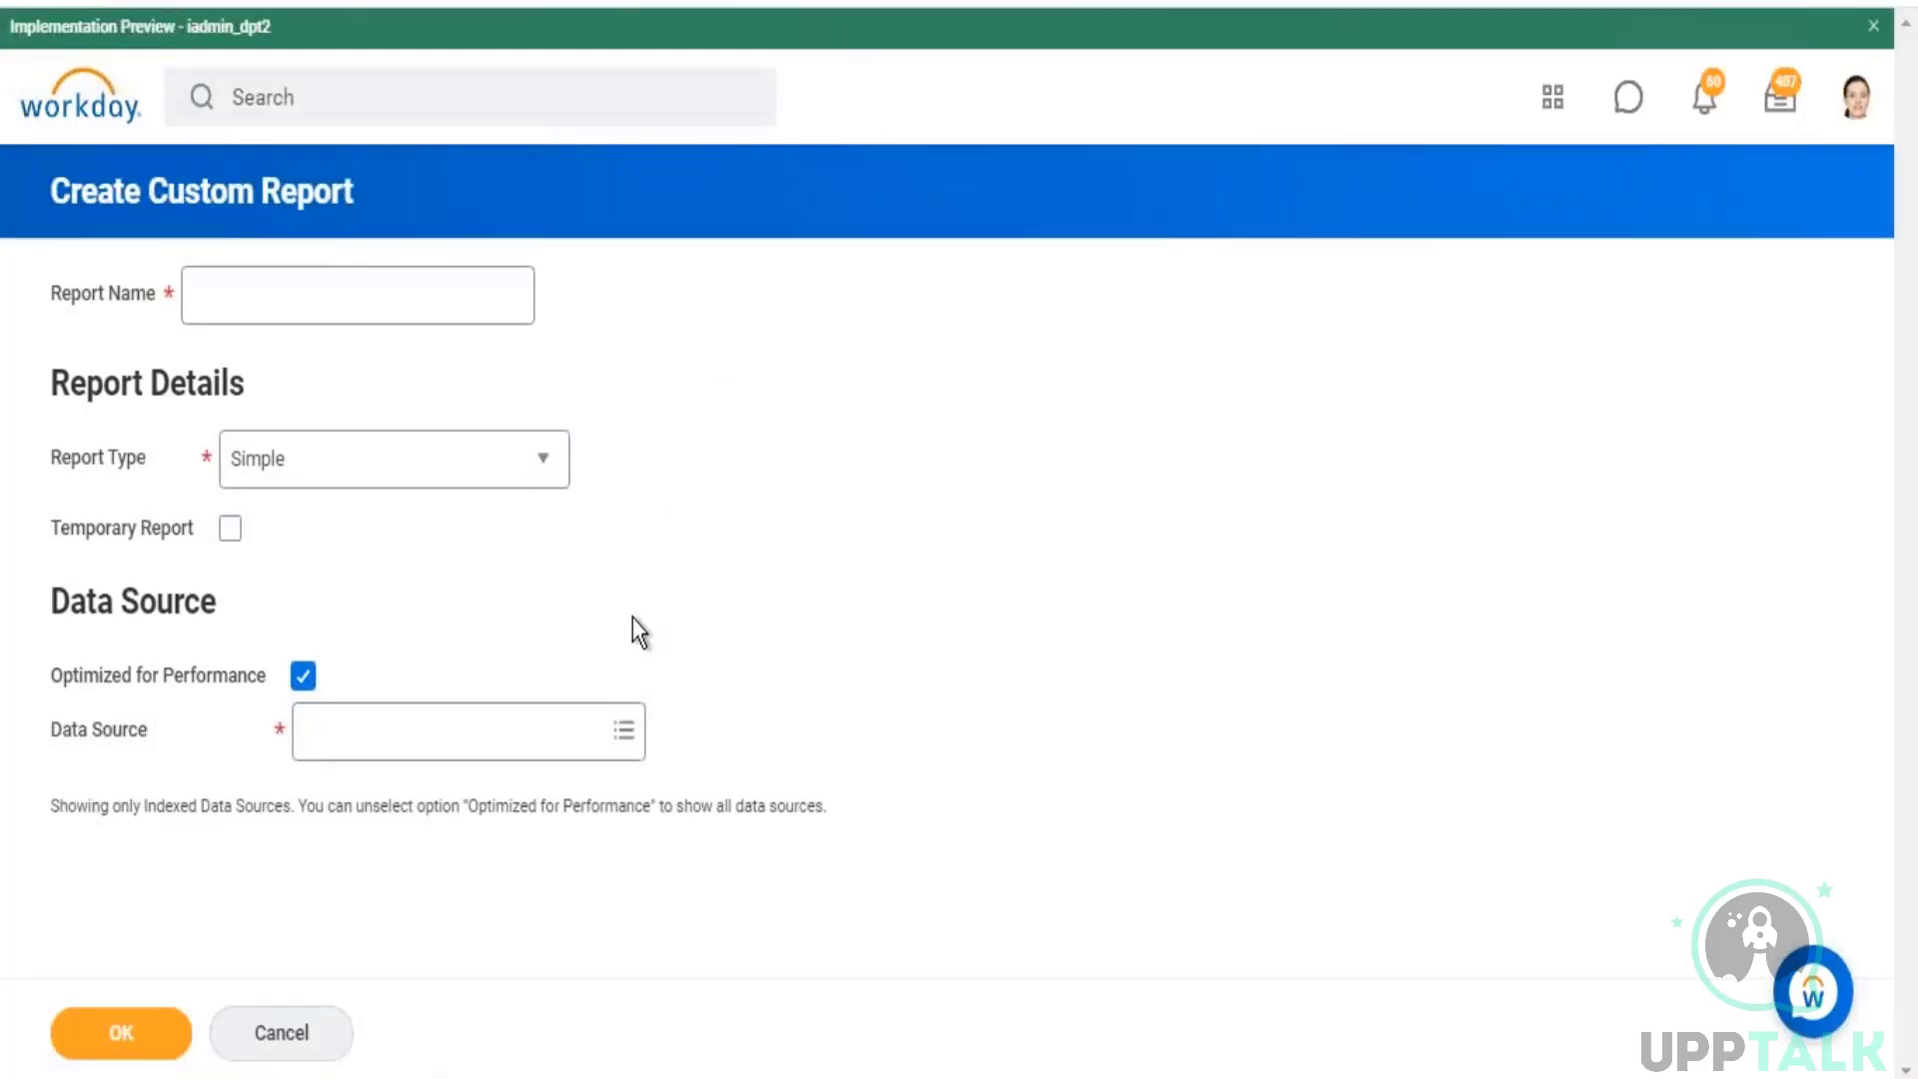
Step: Select Composite as the report type for the new custom report
left_click(554, 471)
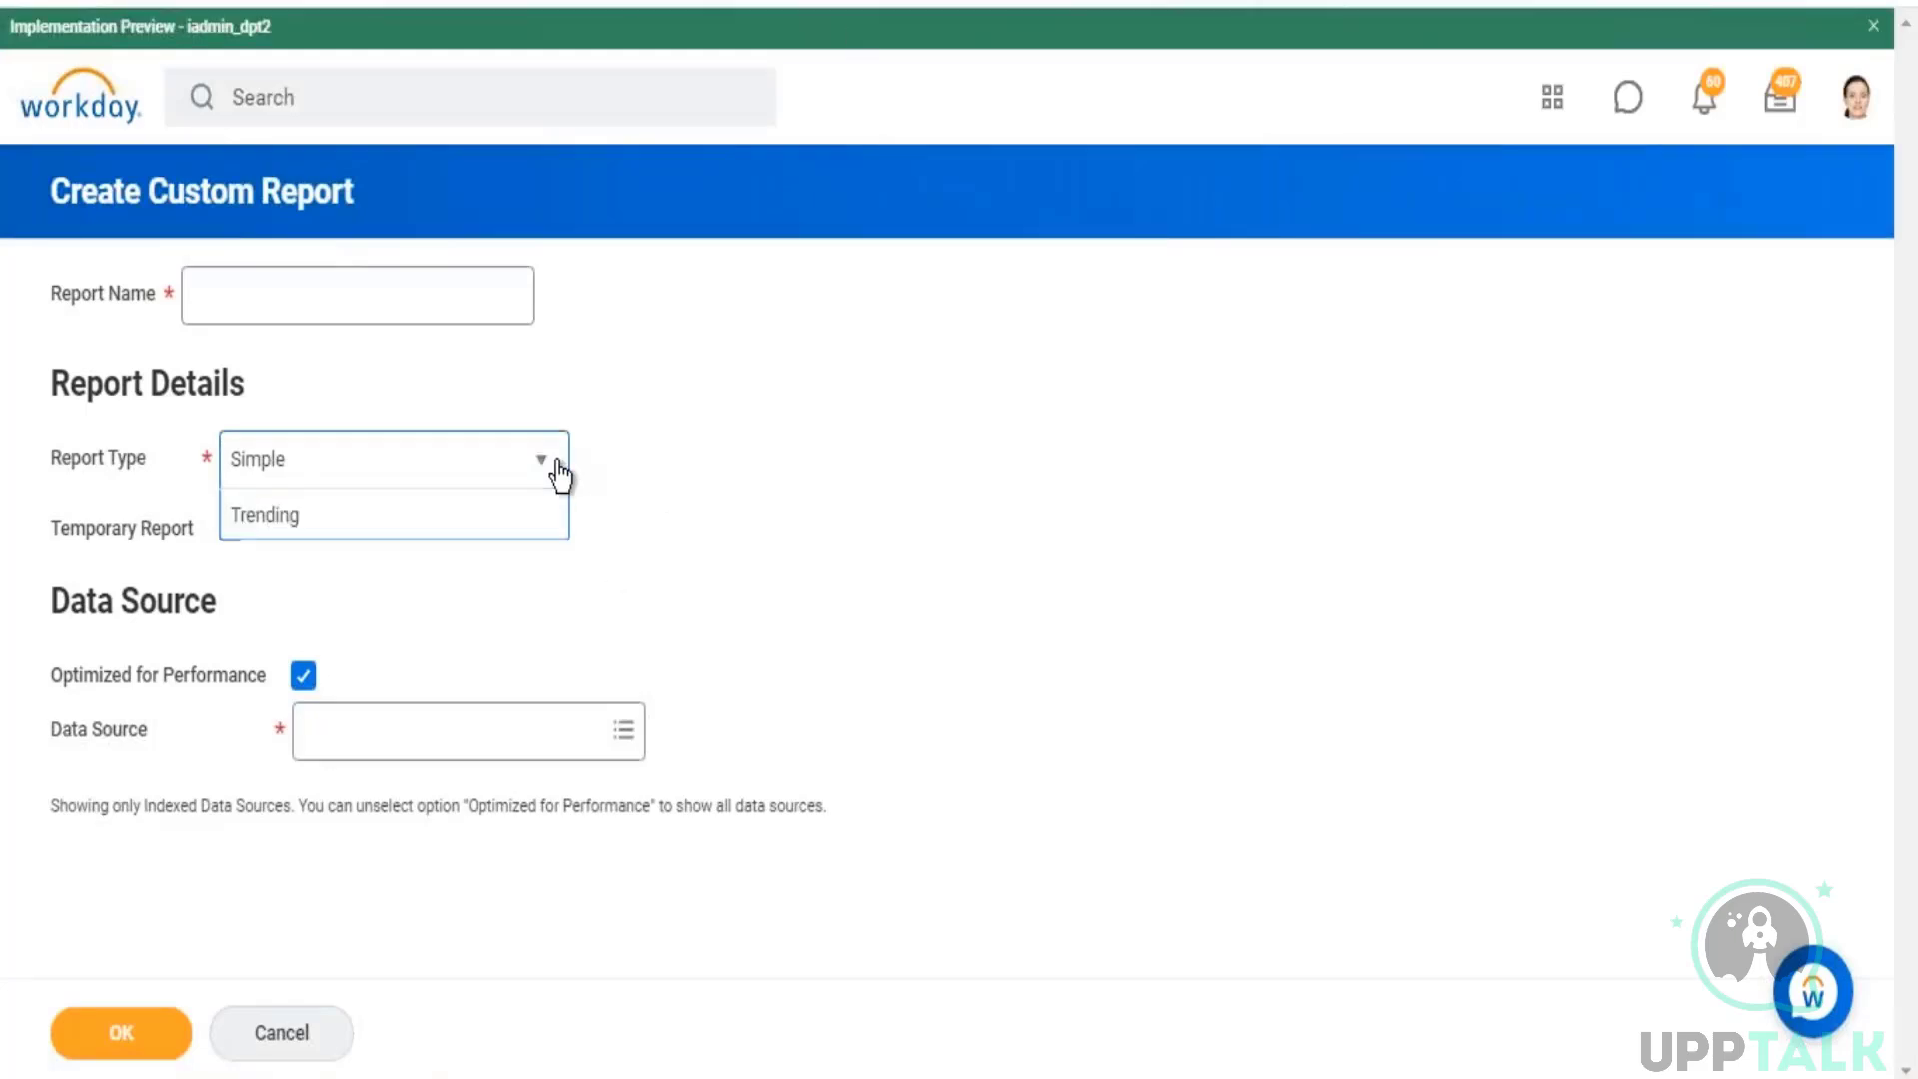
left_click(292, 612)
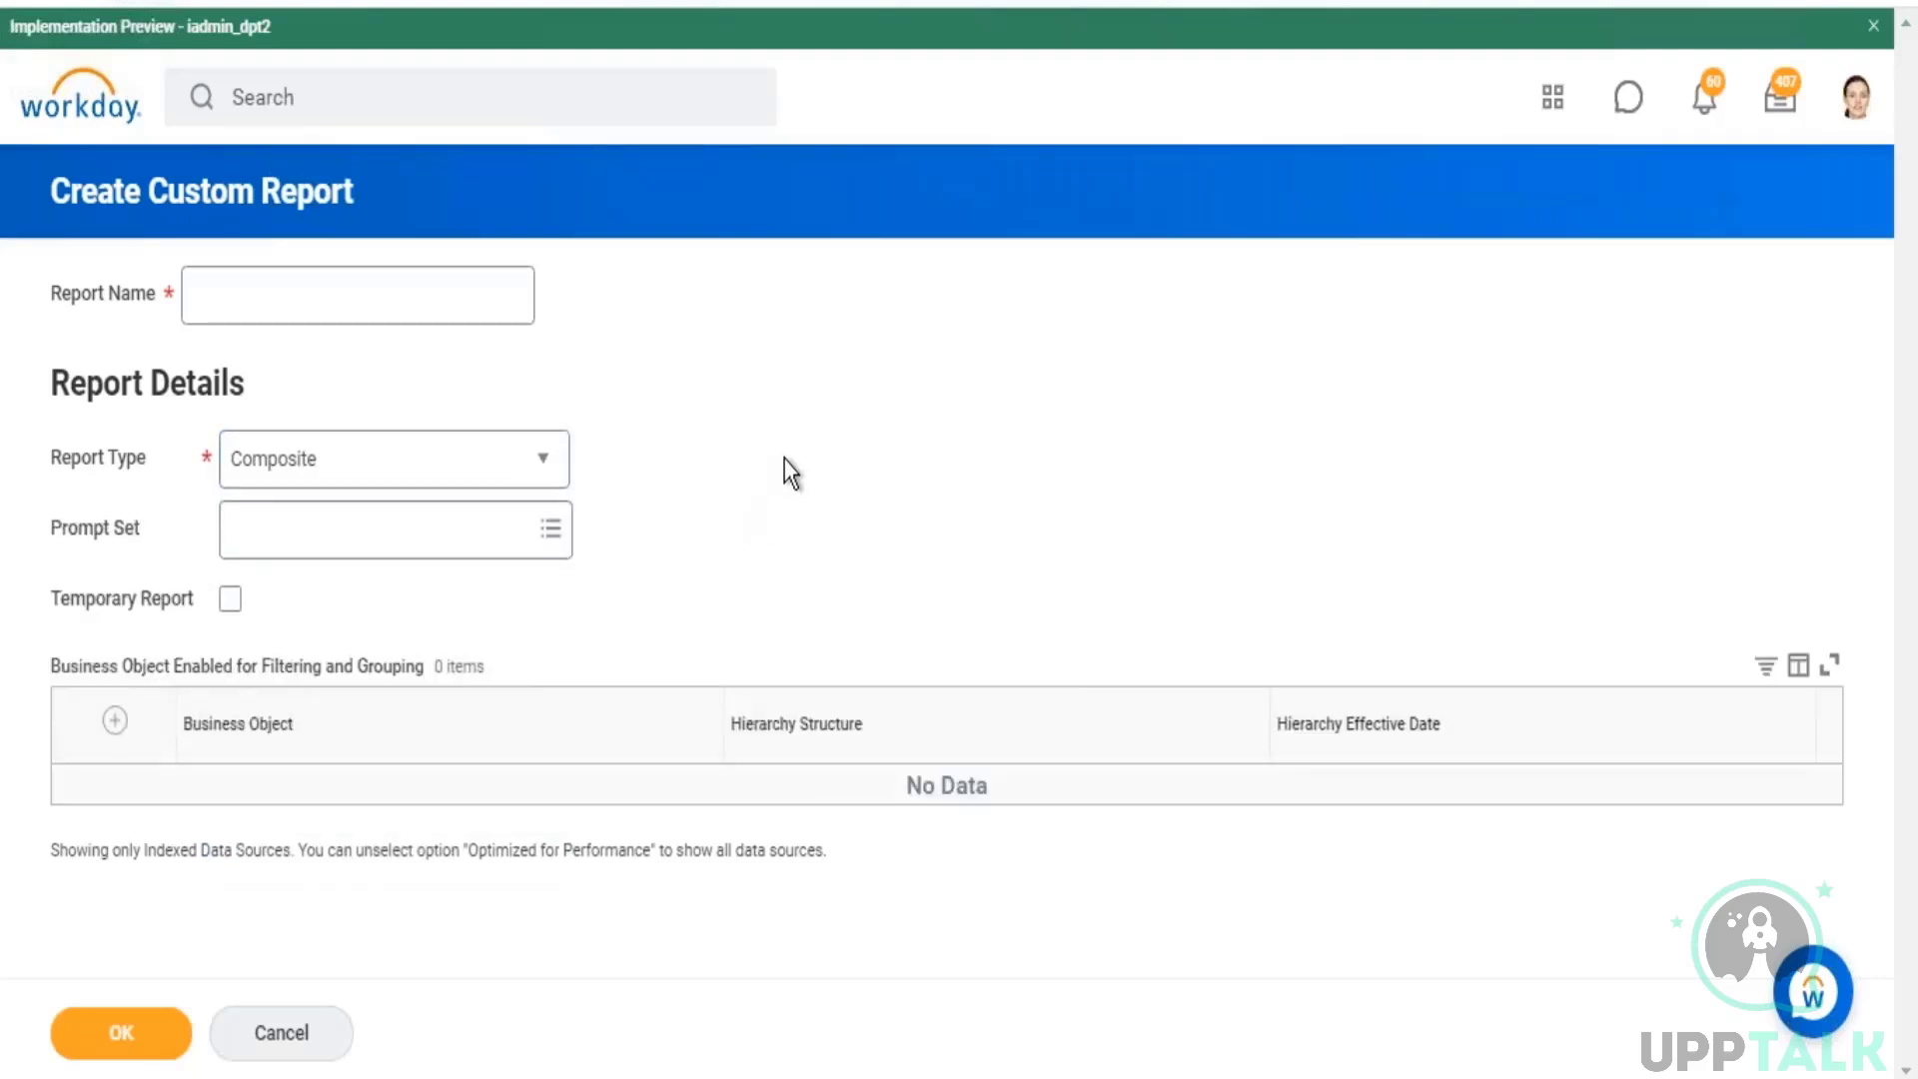
Step: Name the new composite report "Rep - All Reports in Tenant"
left_click(350, 297)
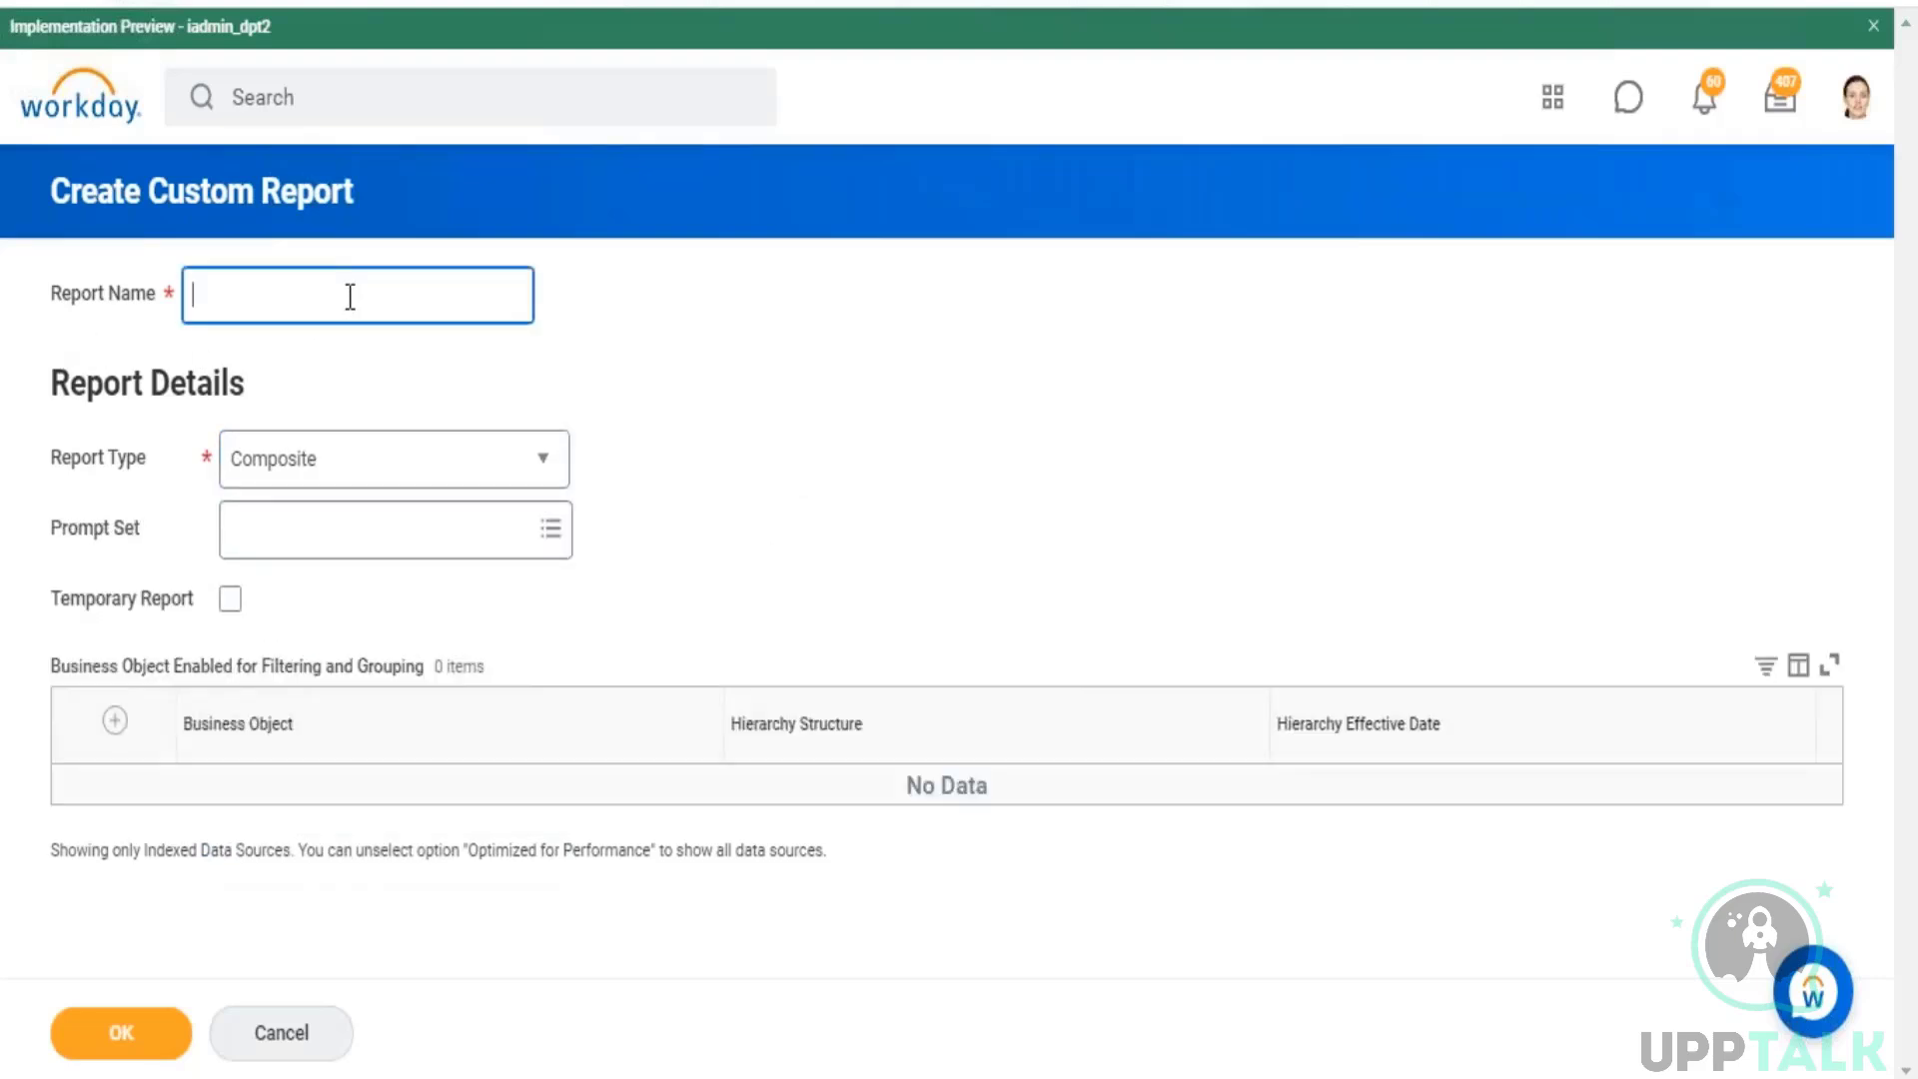
type("Rep - All Reports in Tenant")
left_click(1069, 395)
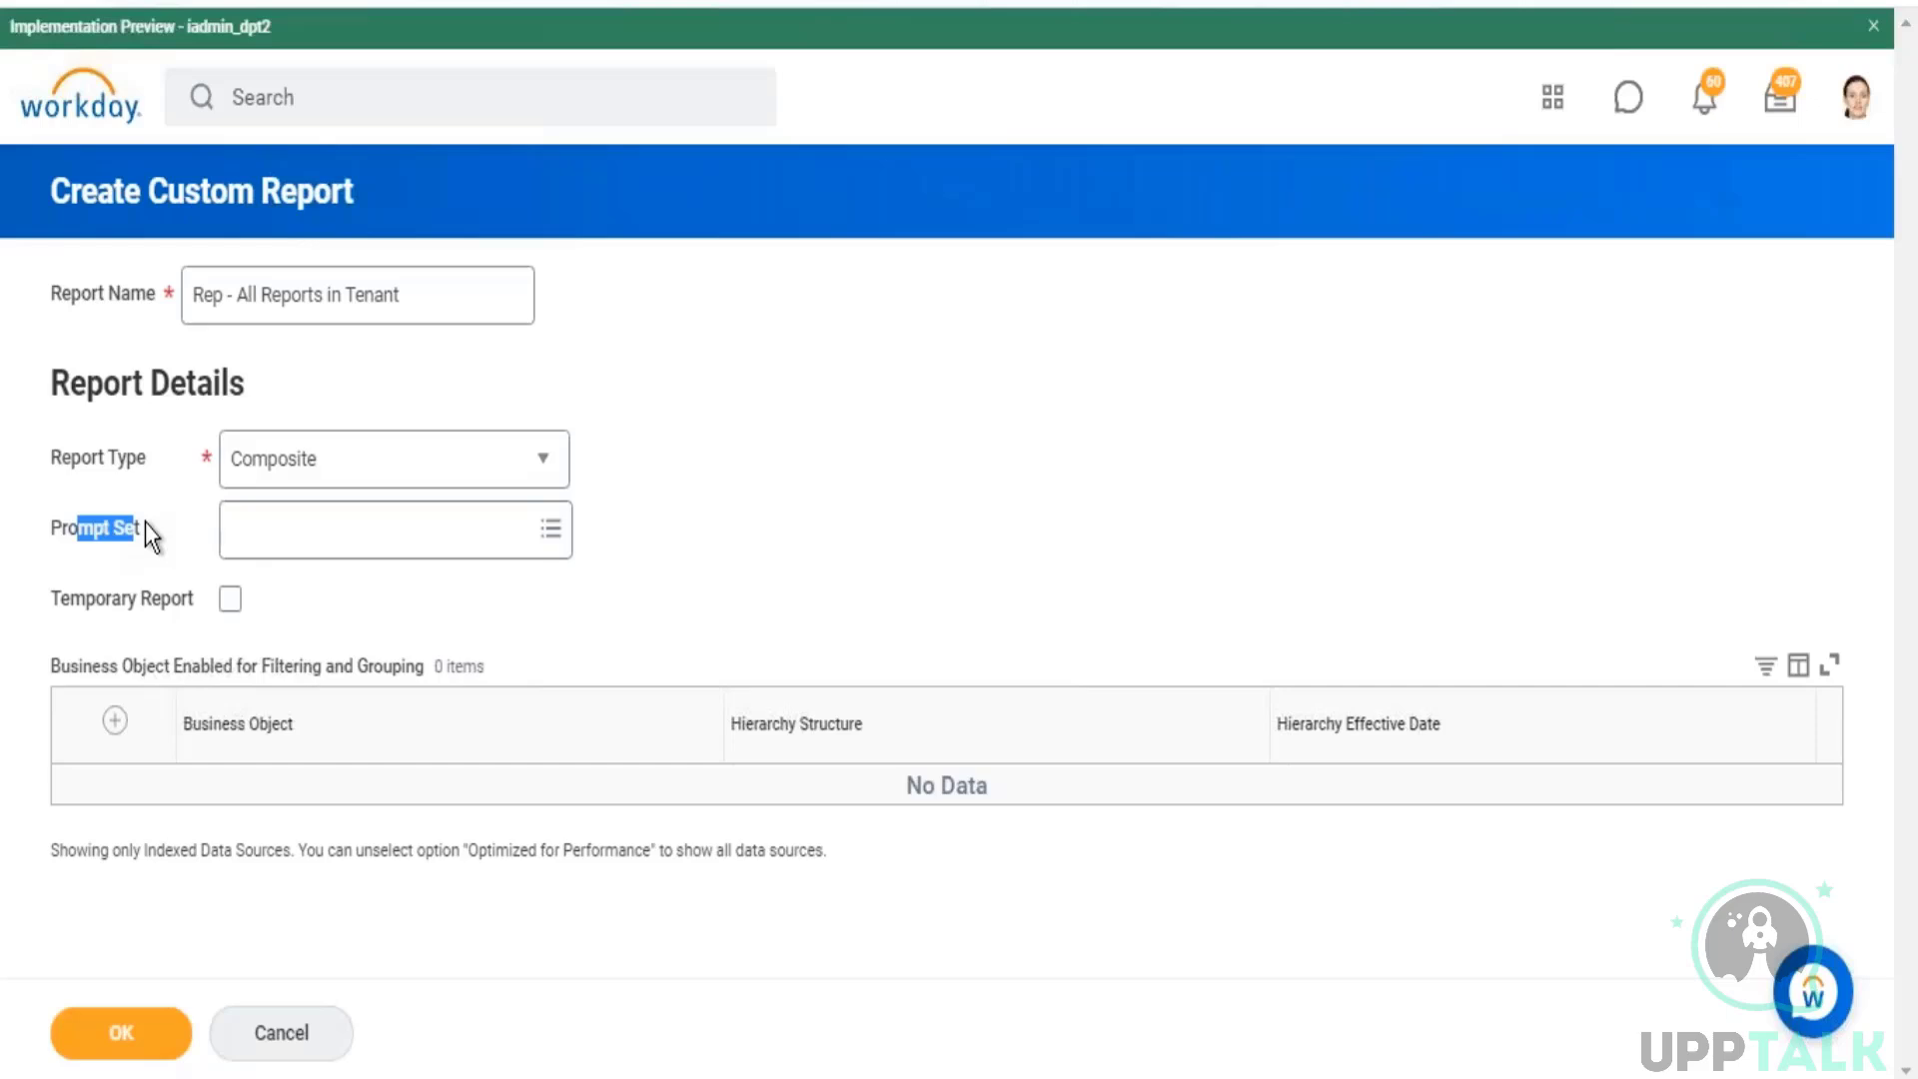
Step: Check the options available for the report's Prompt Set and leave the field empty
mouse_move(164, 500)
left_click_drag(404, 294, 200, 285)
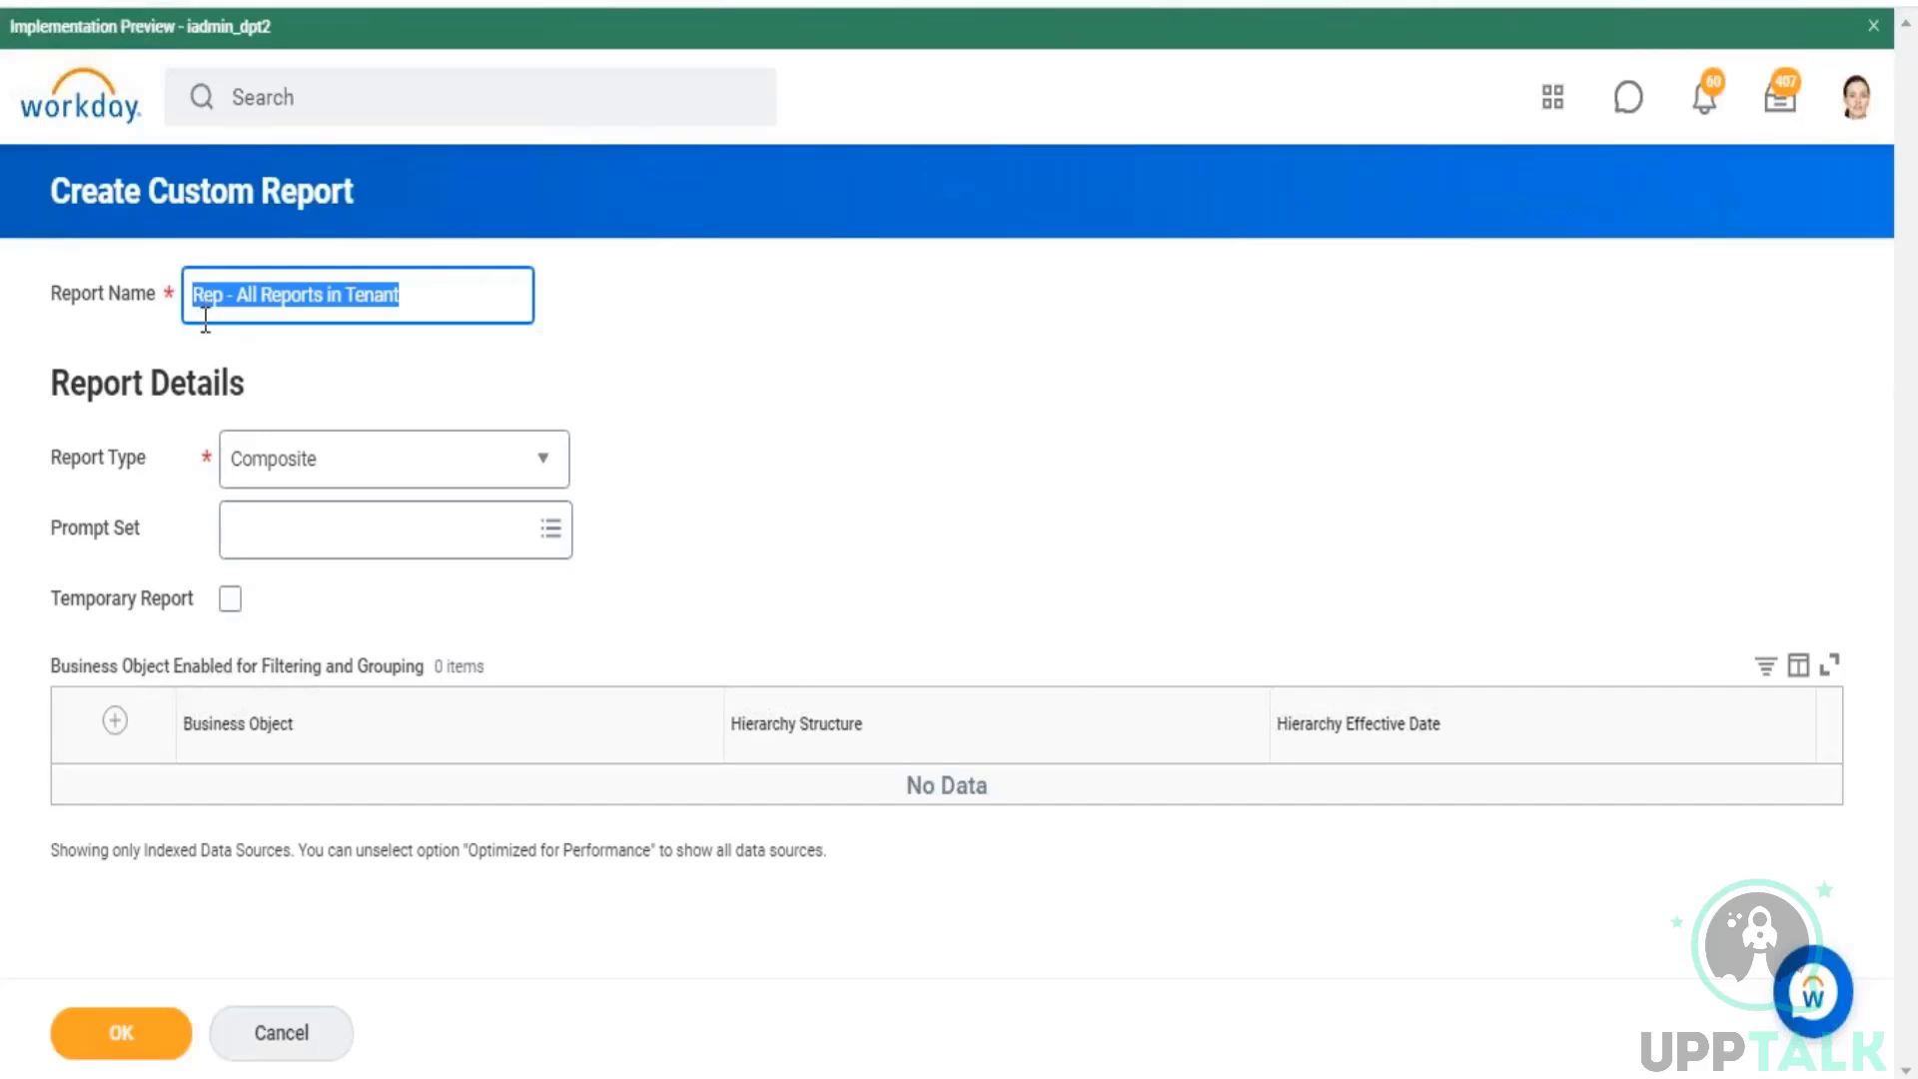
left_click_drag(78, 529, 112, 531)
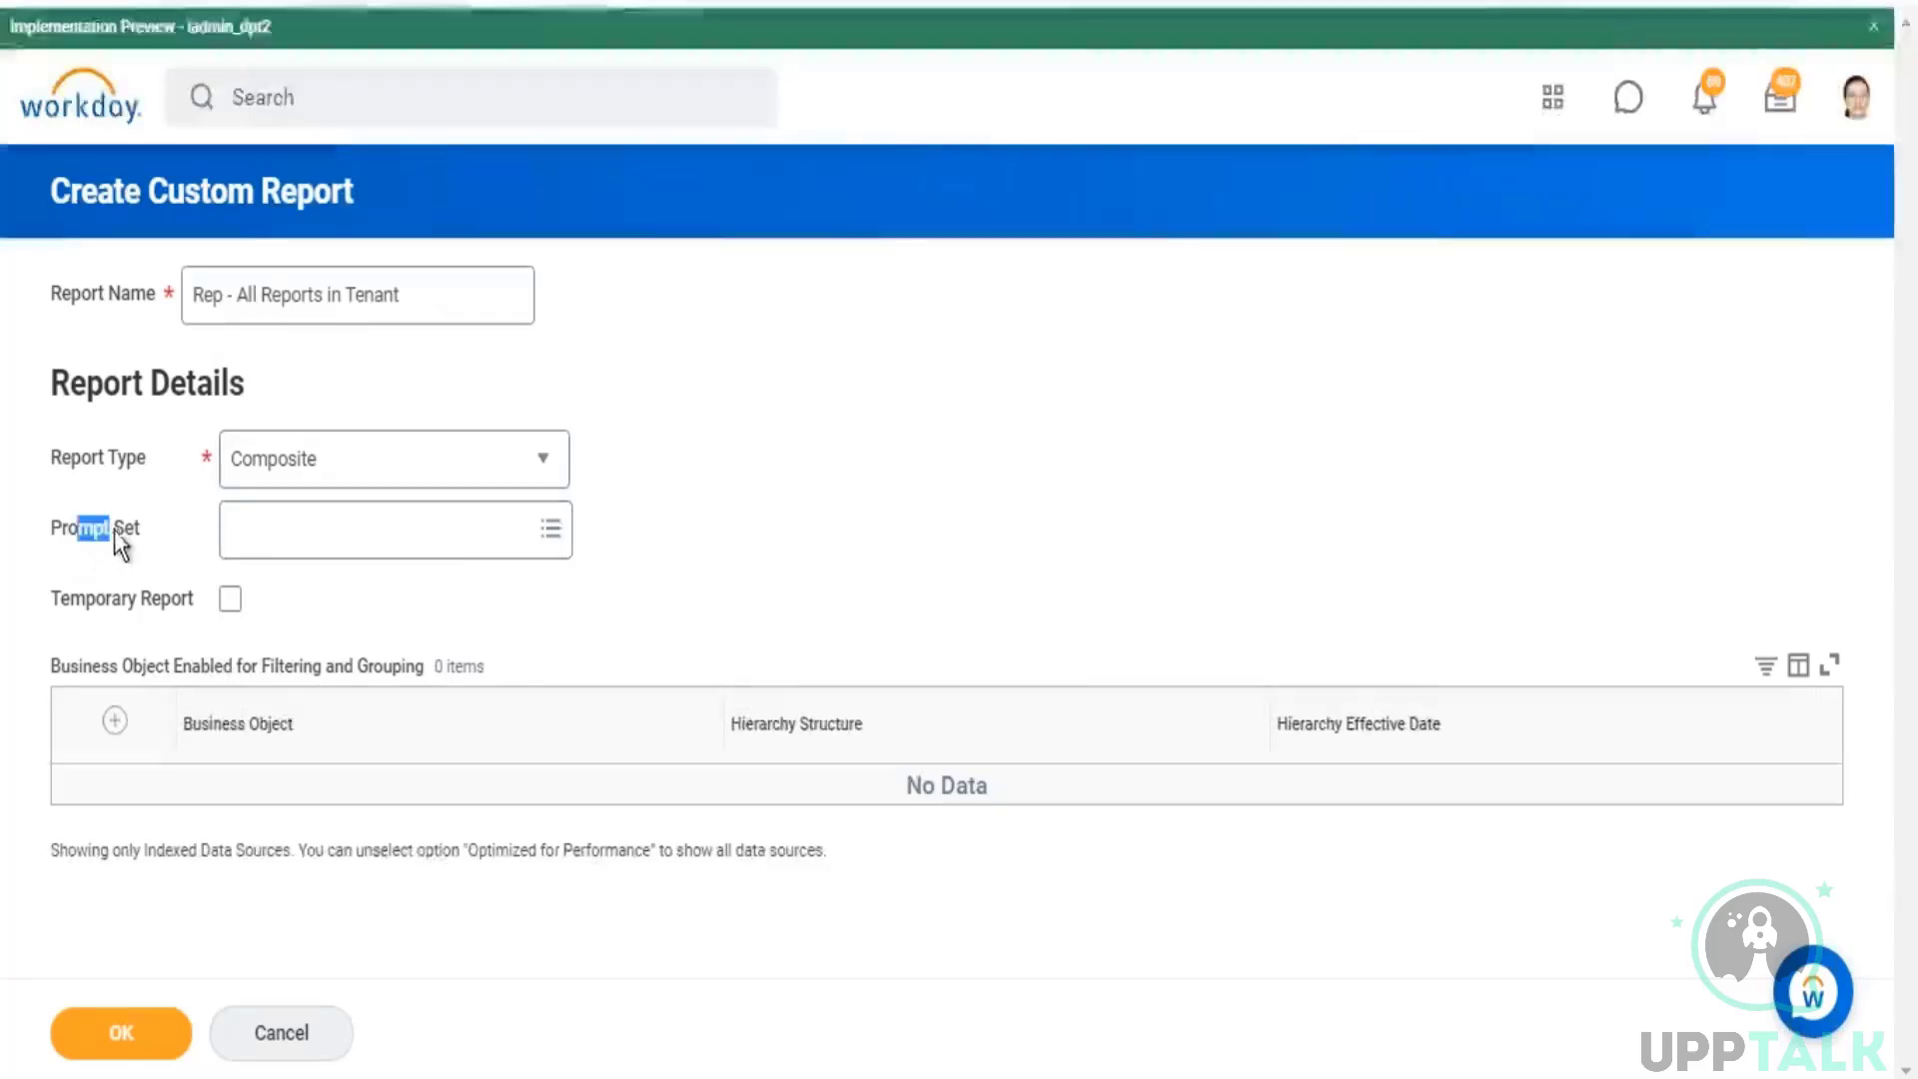
left_click(550, 540)
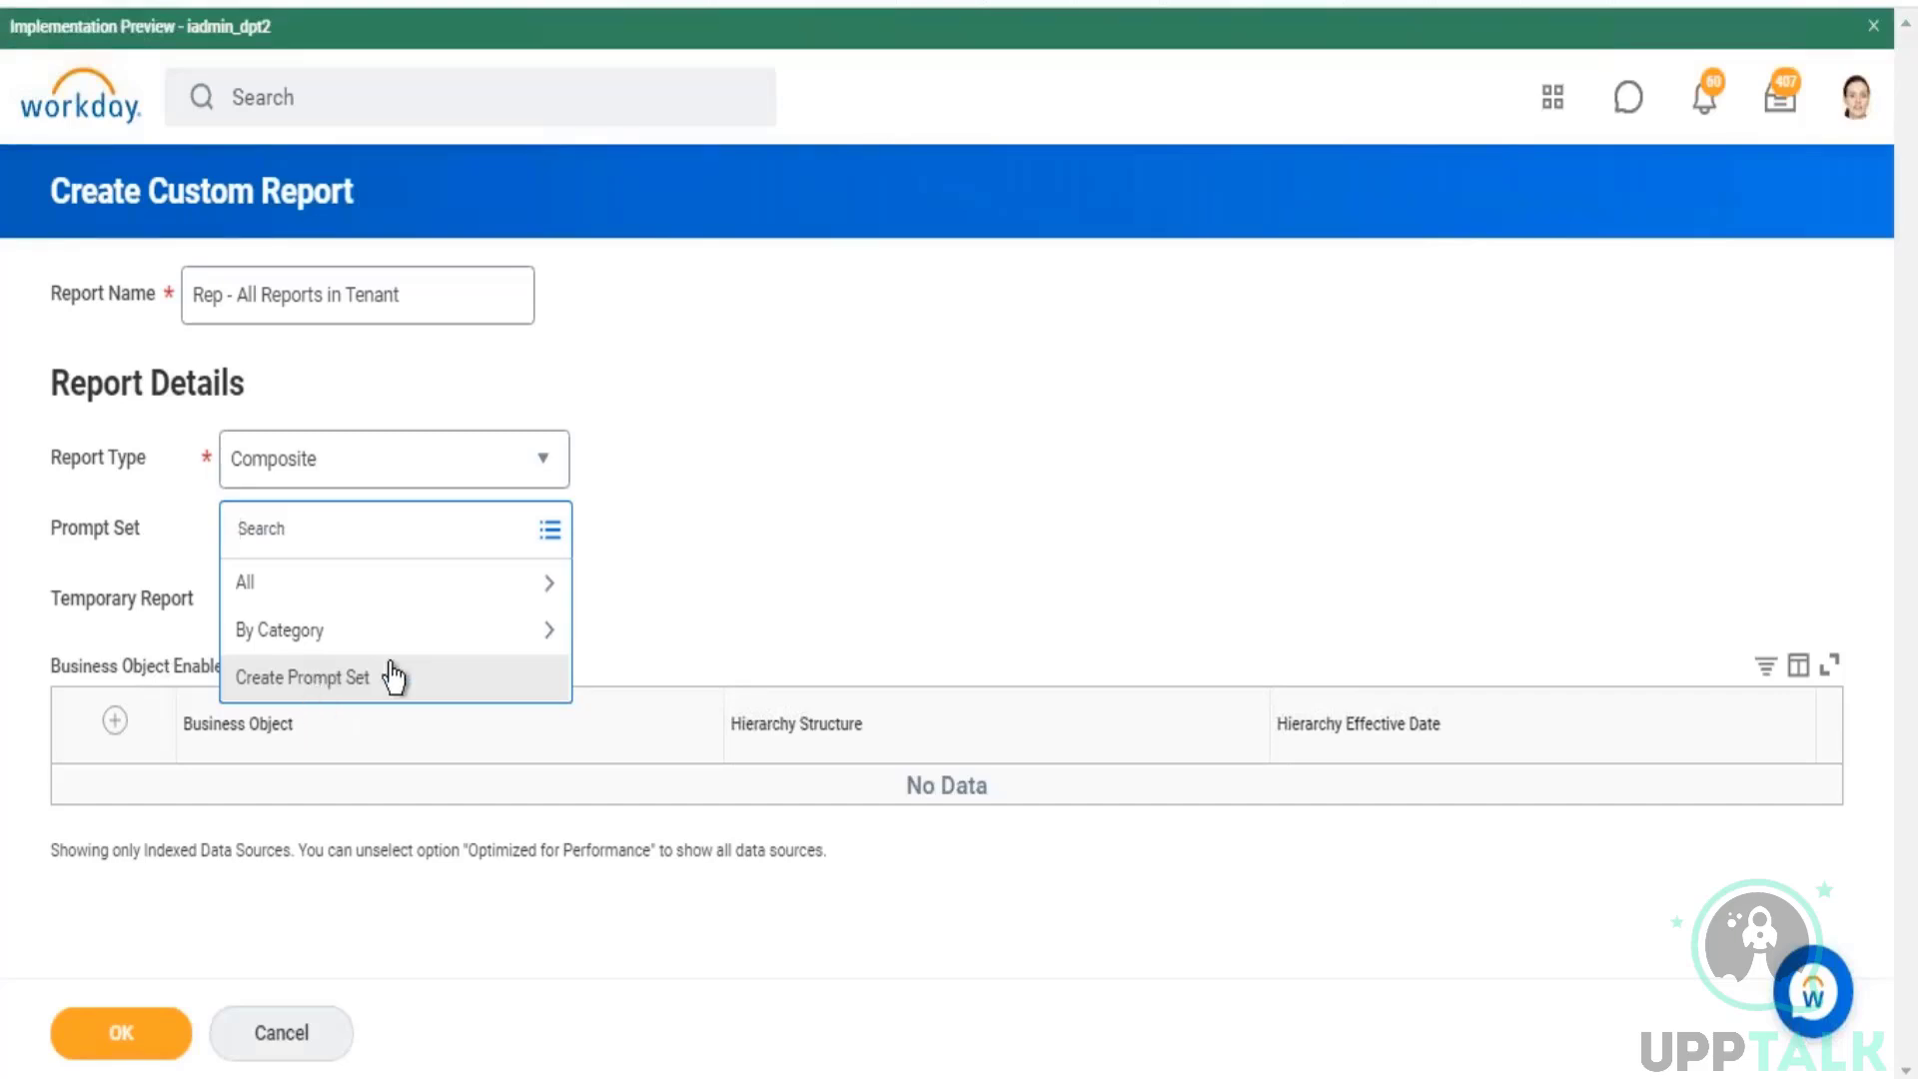
left_click(680, 428)
Step: Review the entered report name and the descriptions of the available report types
left_click_drag(374, 174, 159, 164)
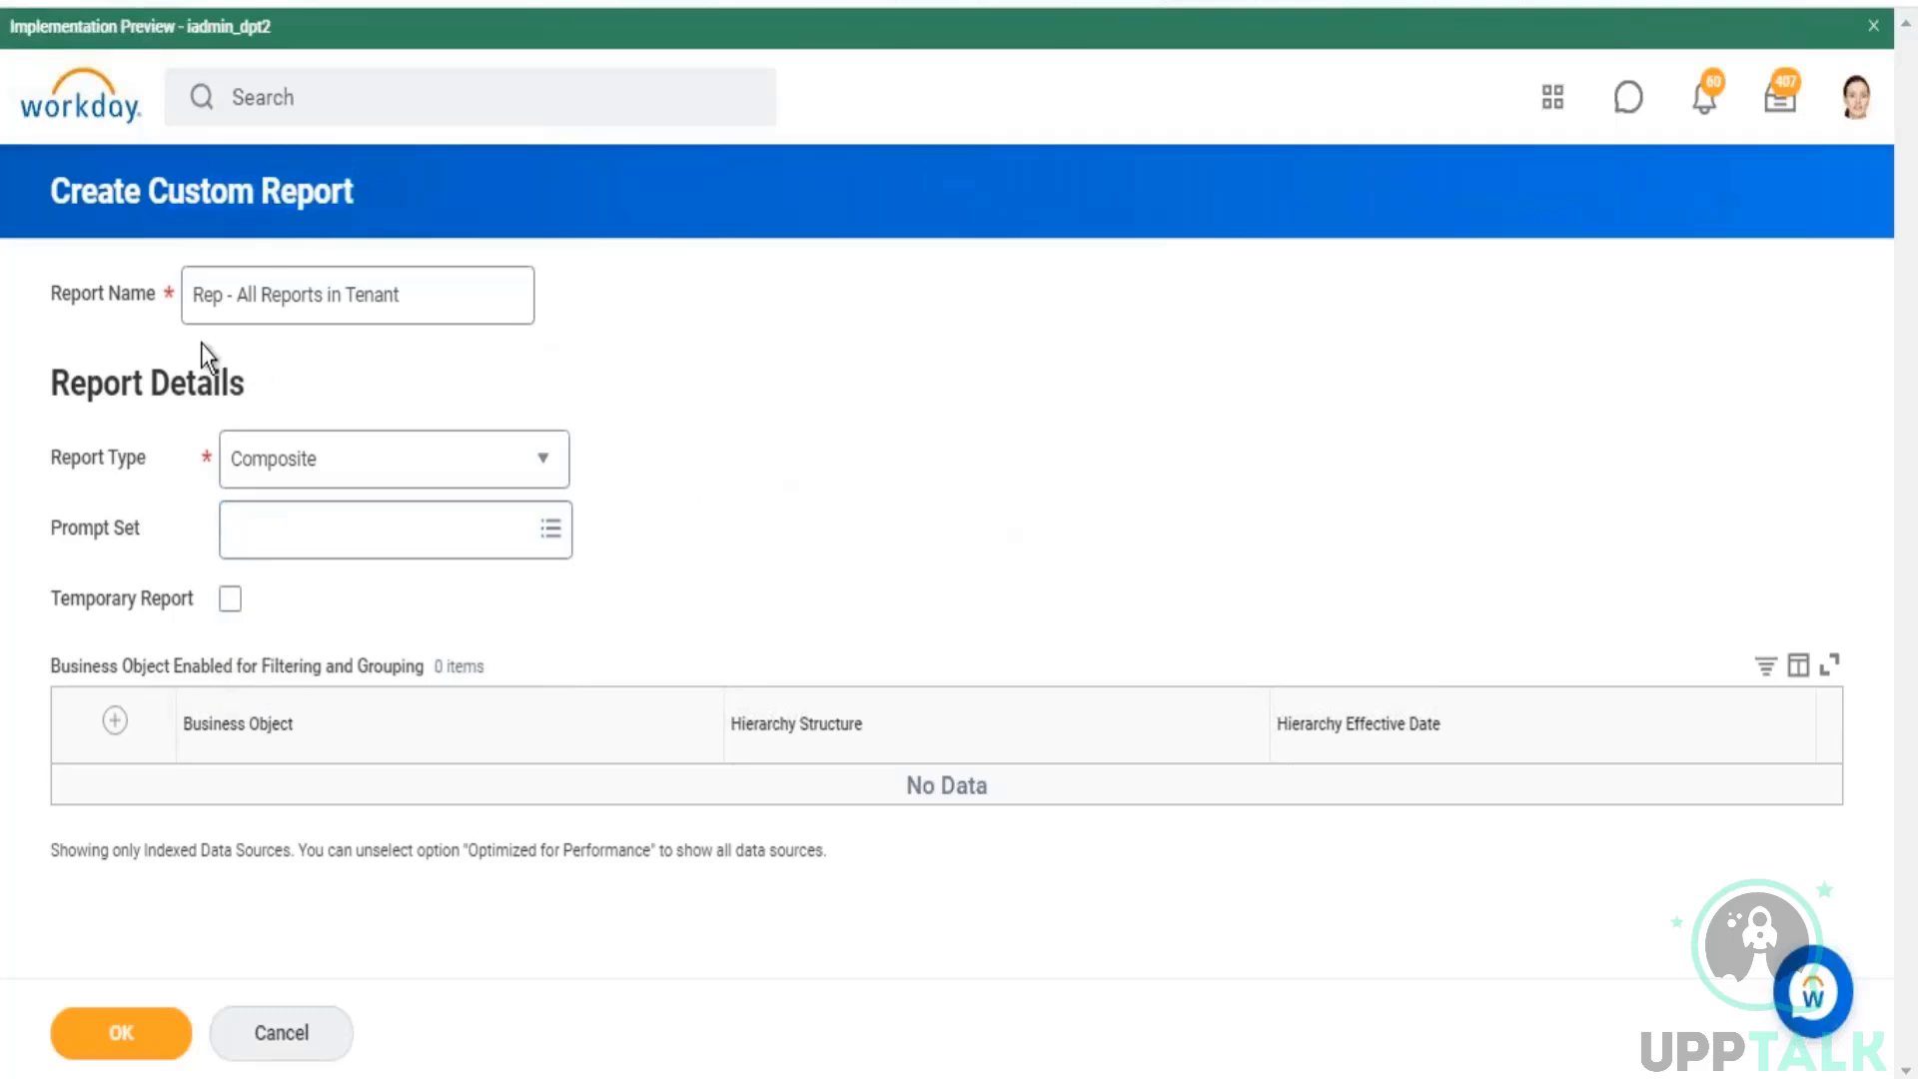
left_click(380, 295)
left_click_drag(436, 289, 201, 342)
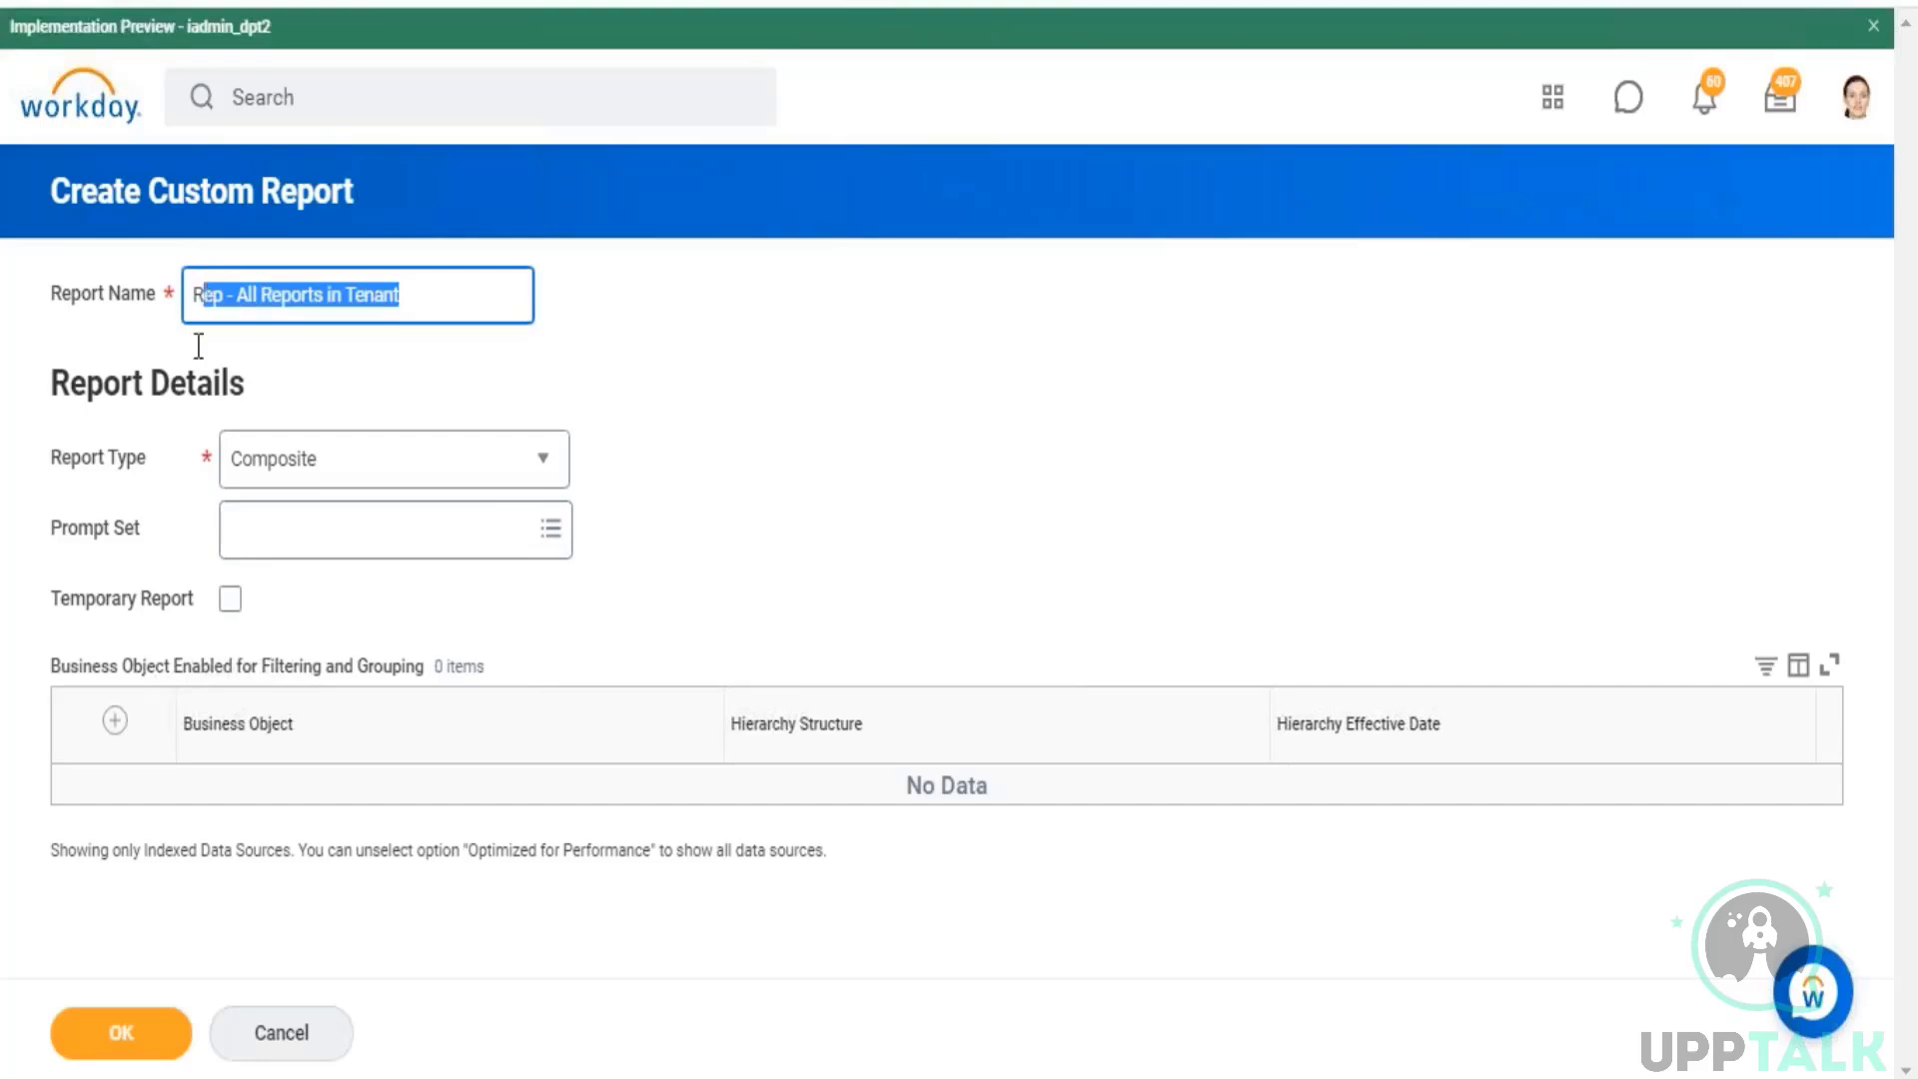
left_click_drag(81, 457, 148, 457)
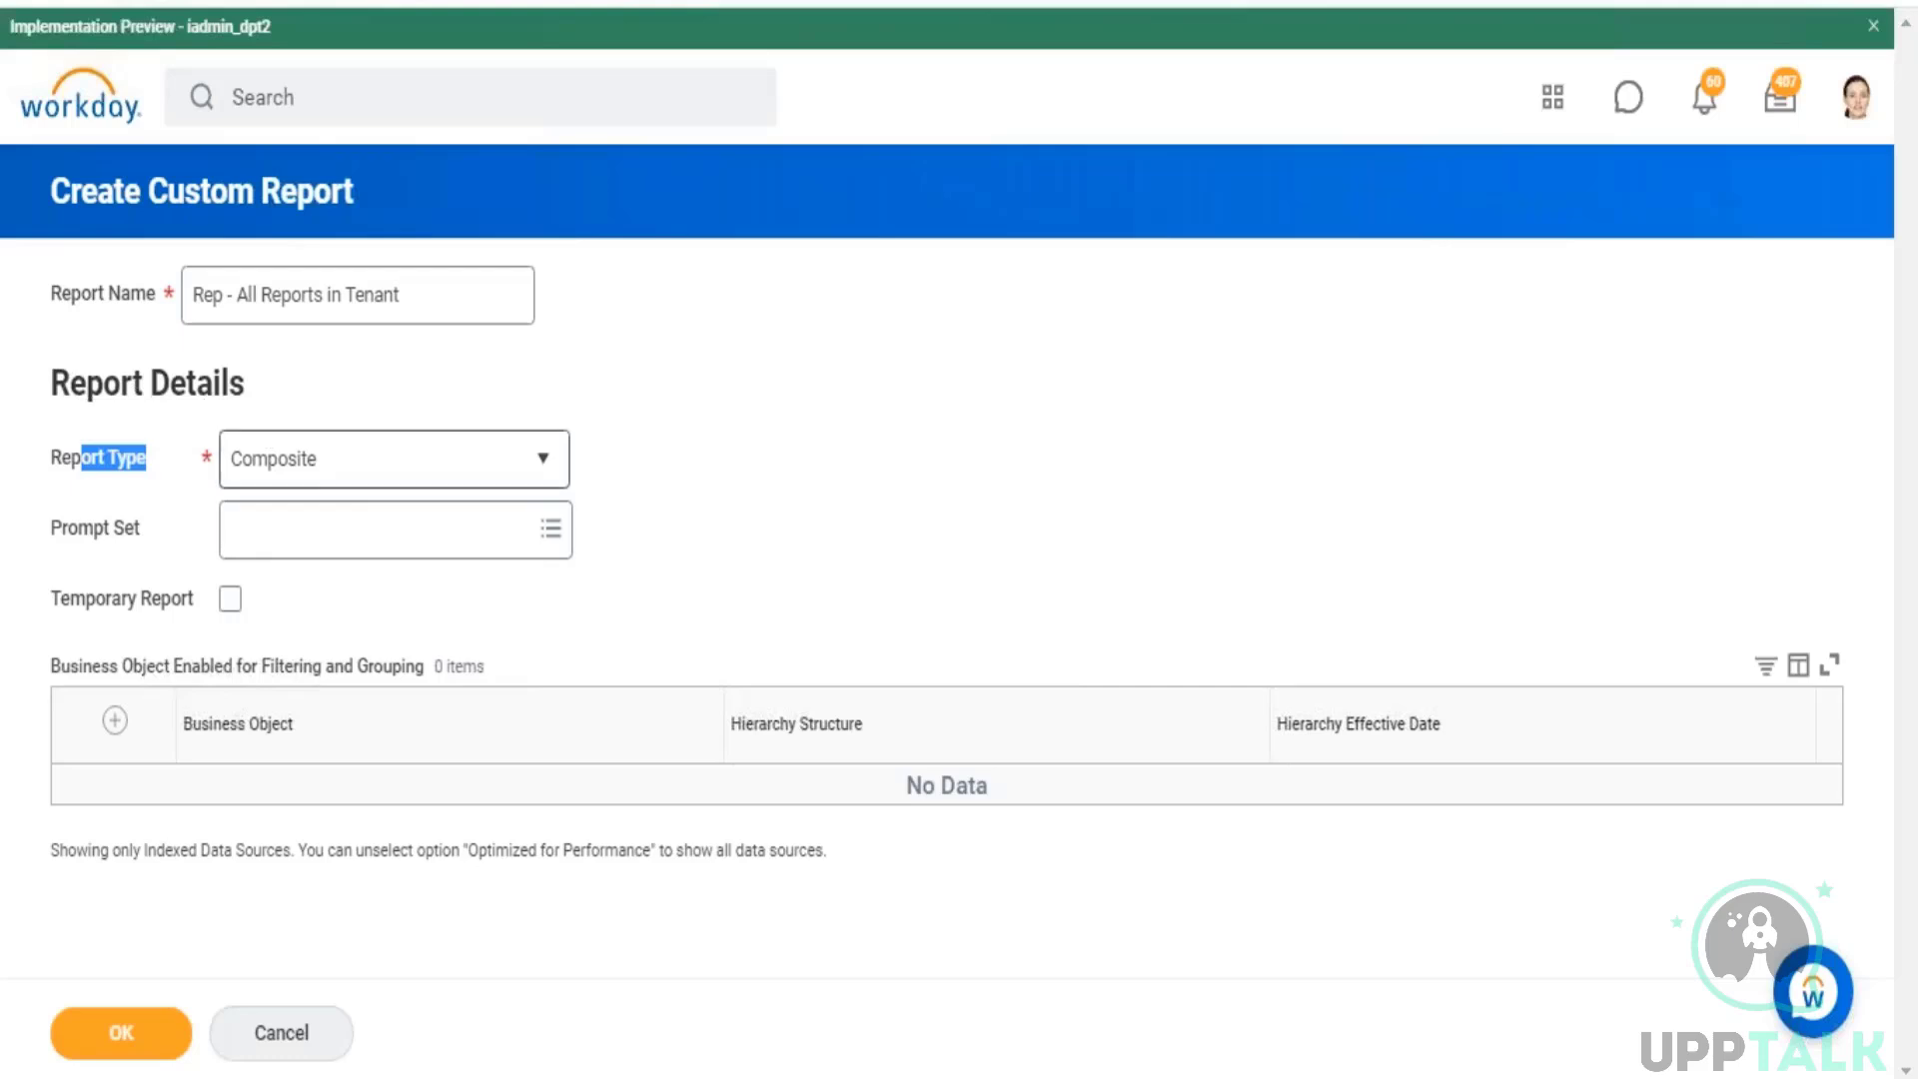
mouse_move(356, 460)
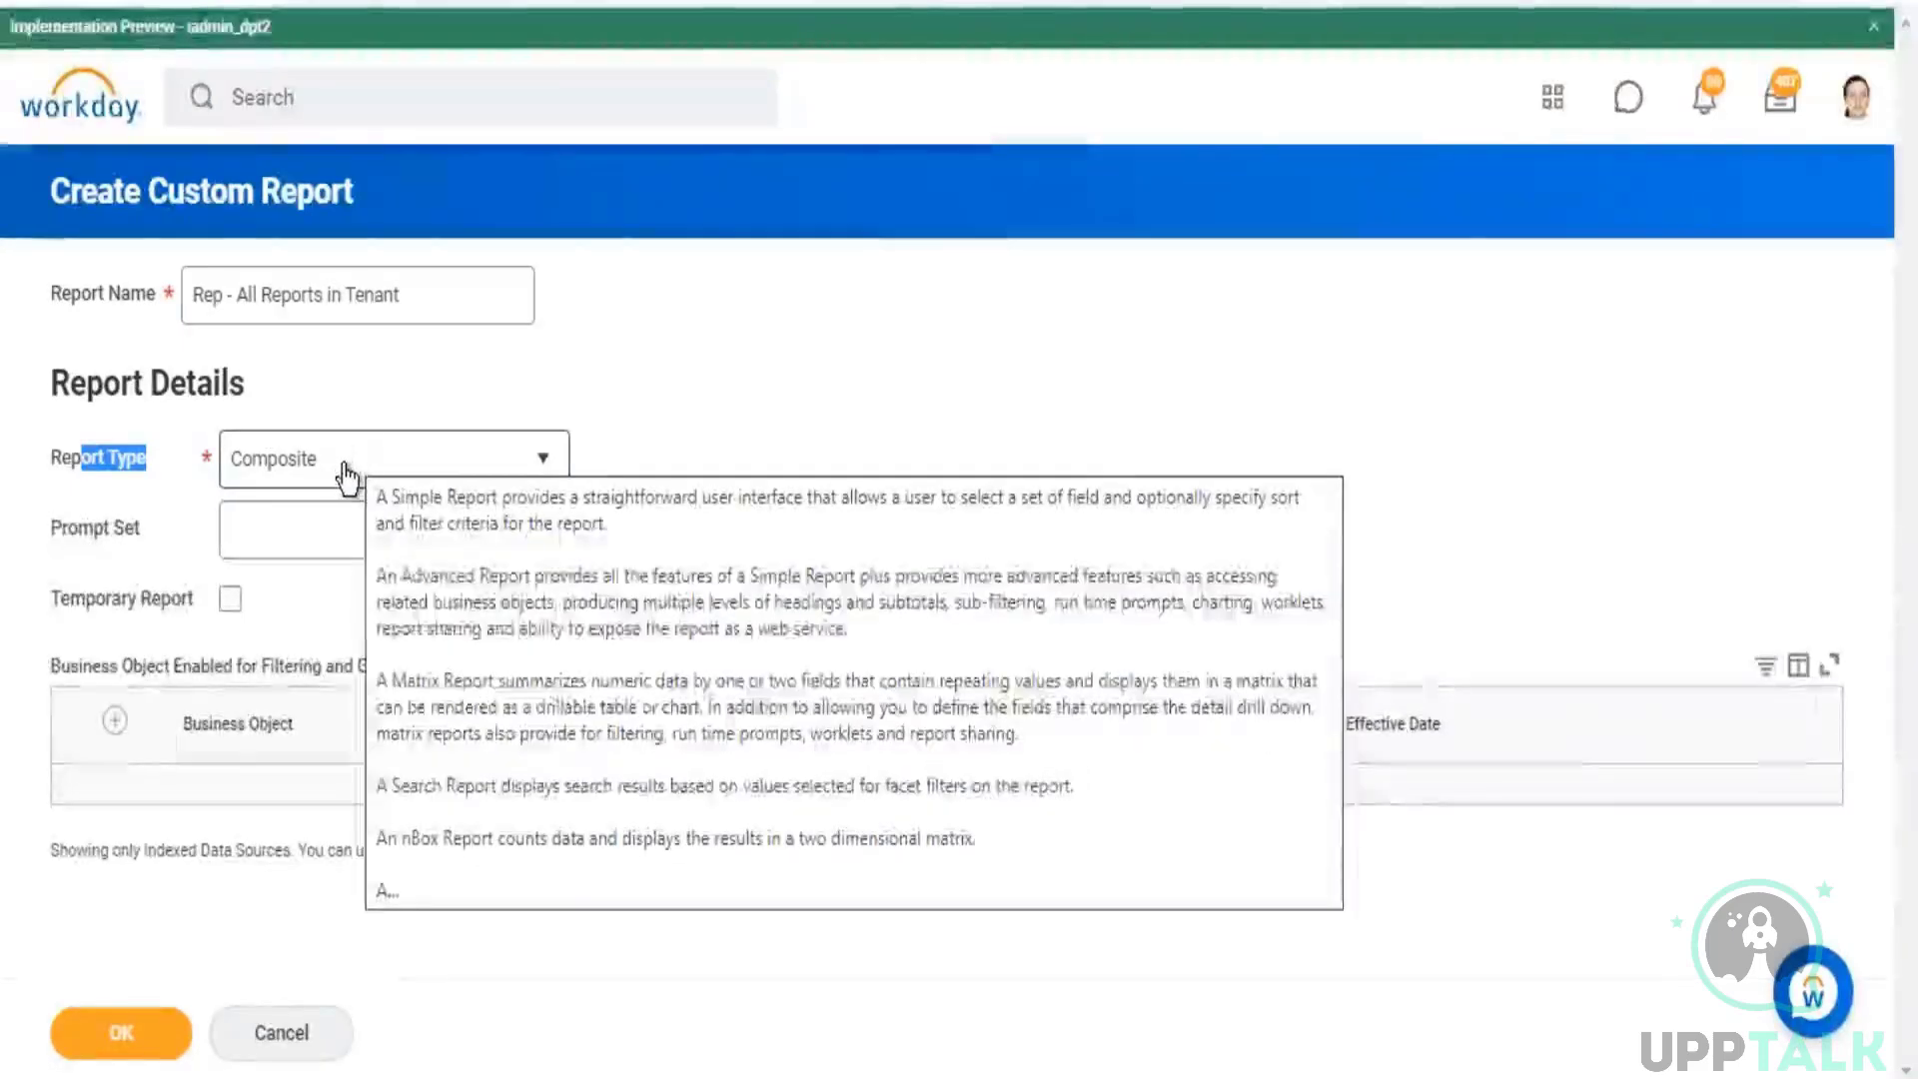
left_click(1520, 411)
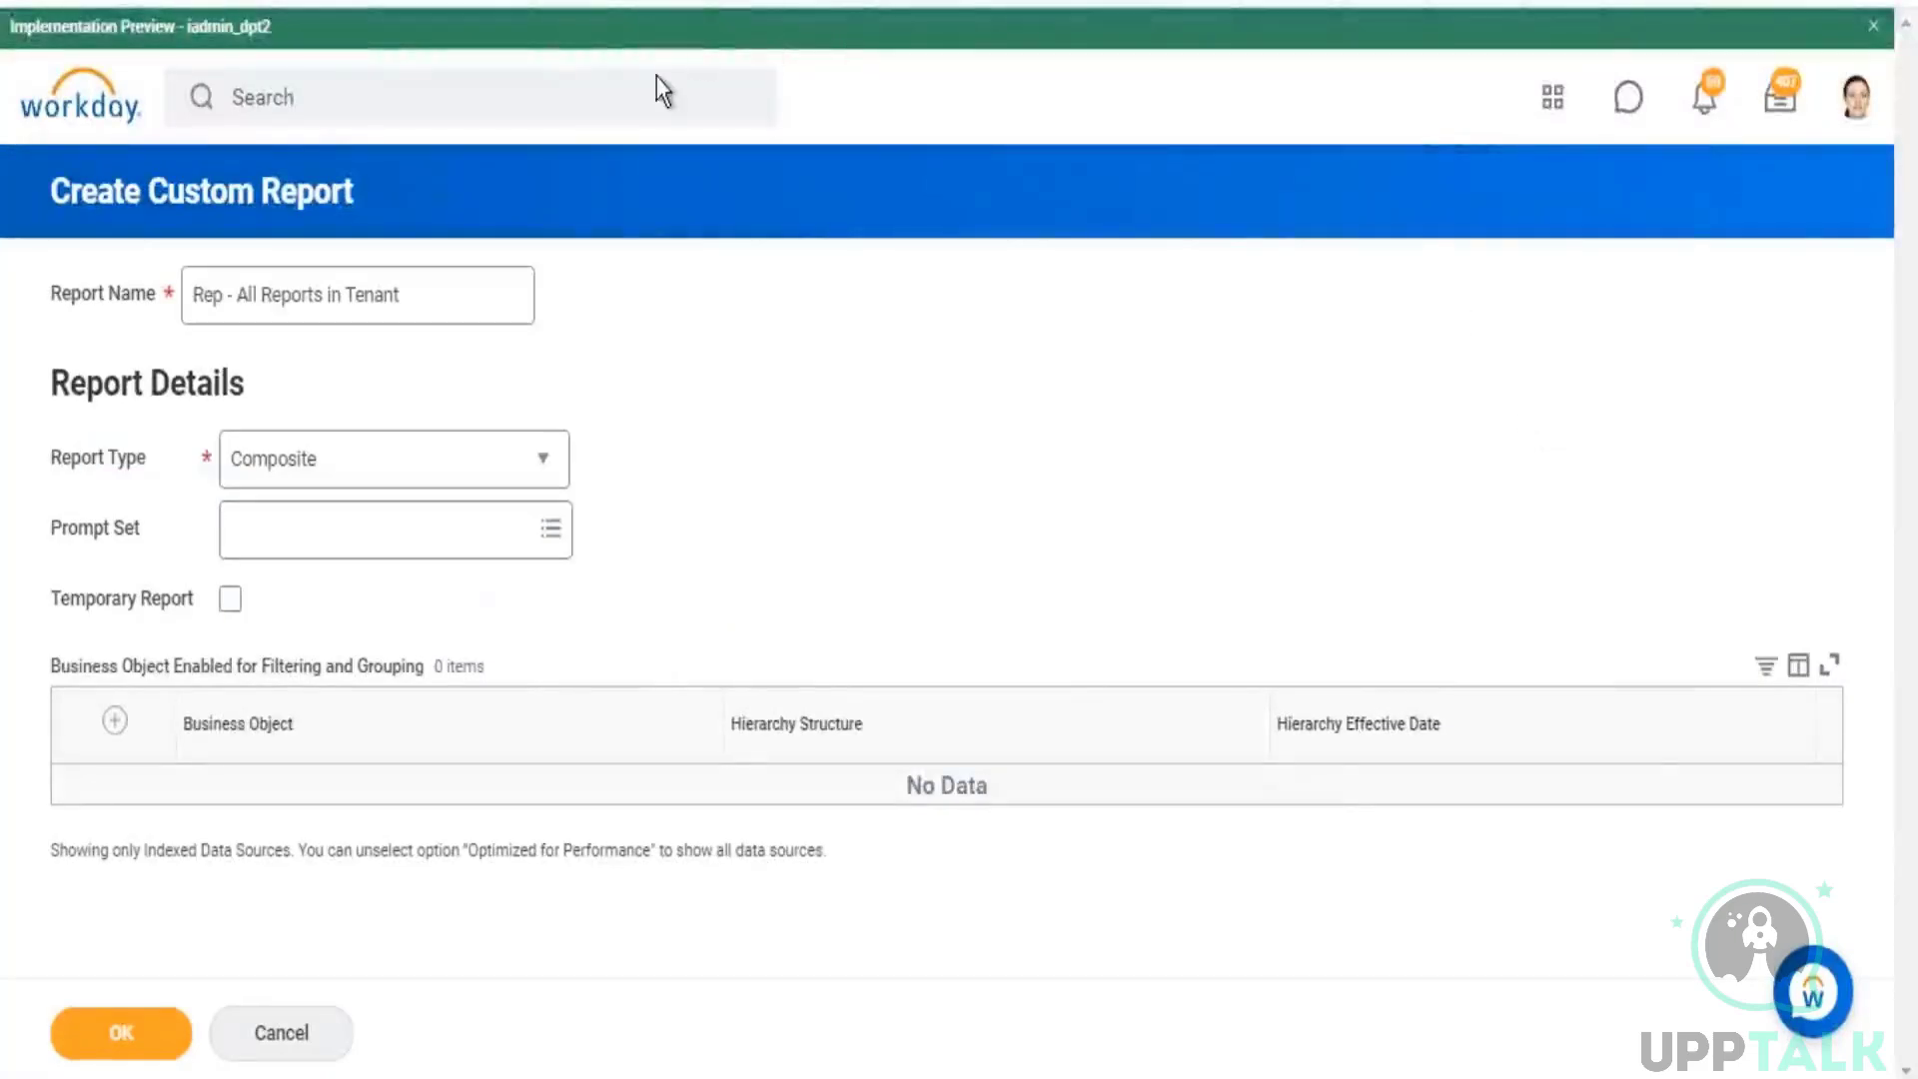
left_click_drag(446, 297, 223, 293)
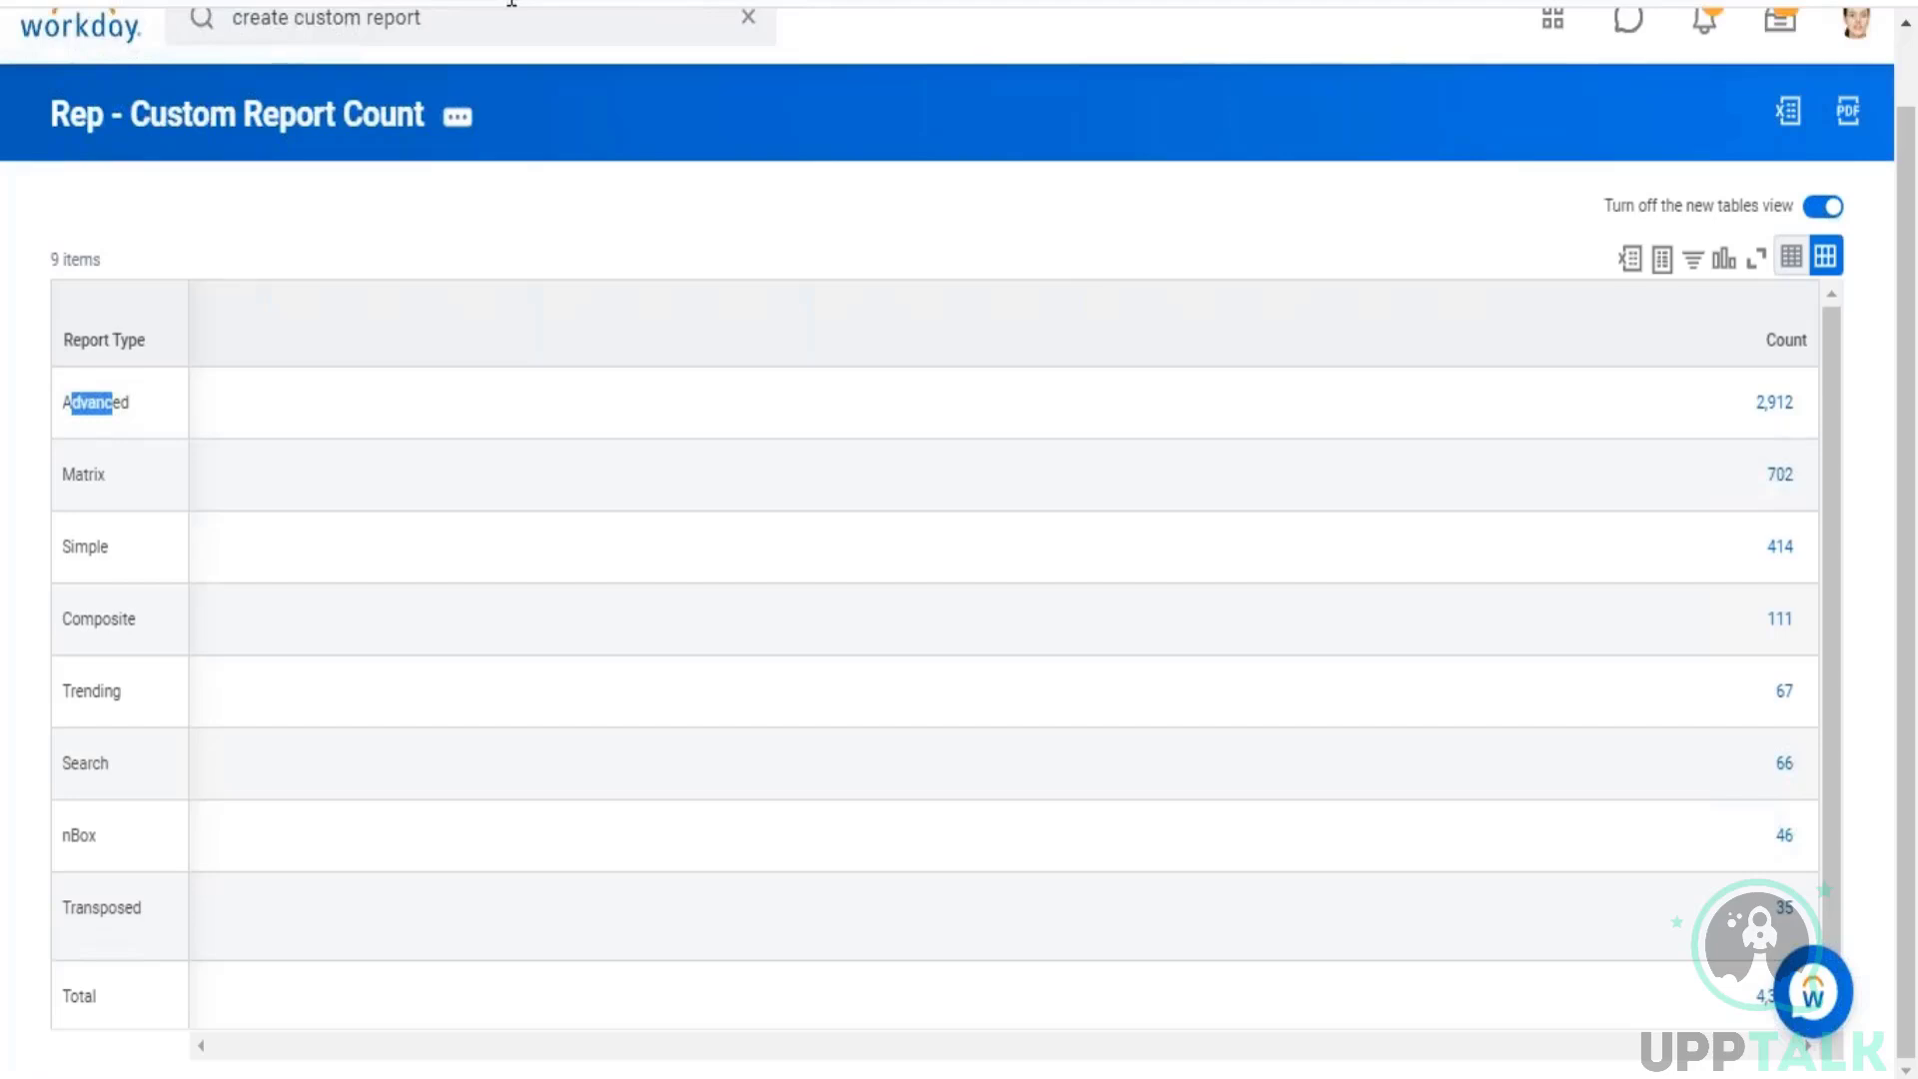
left_click(211, 126)
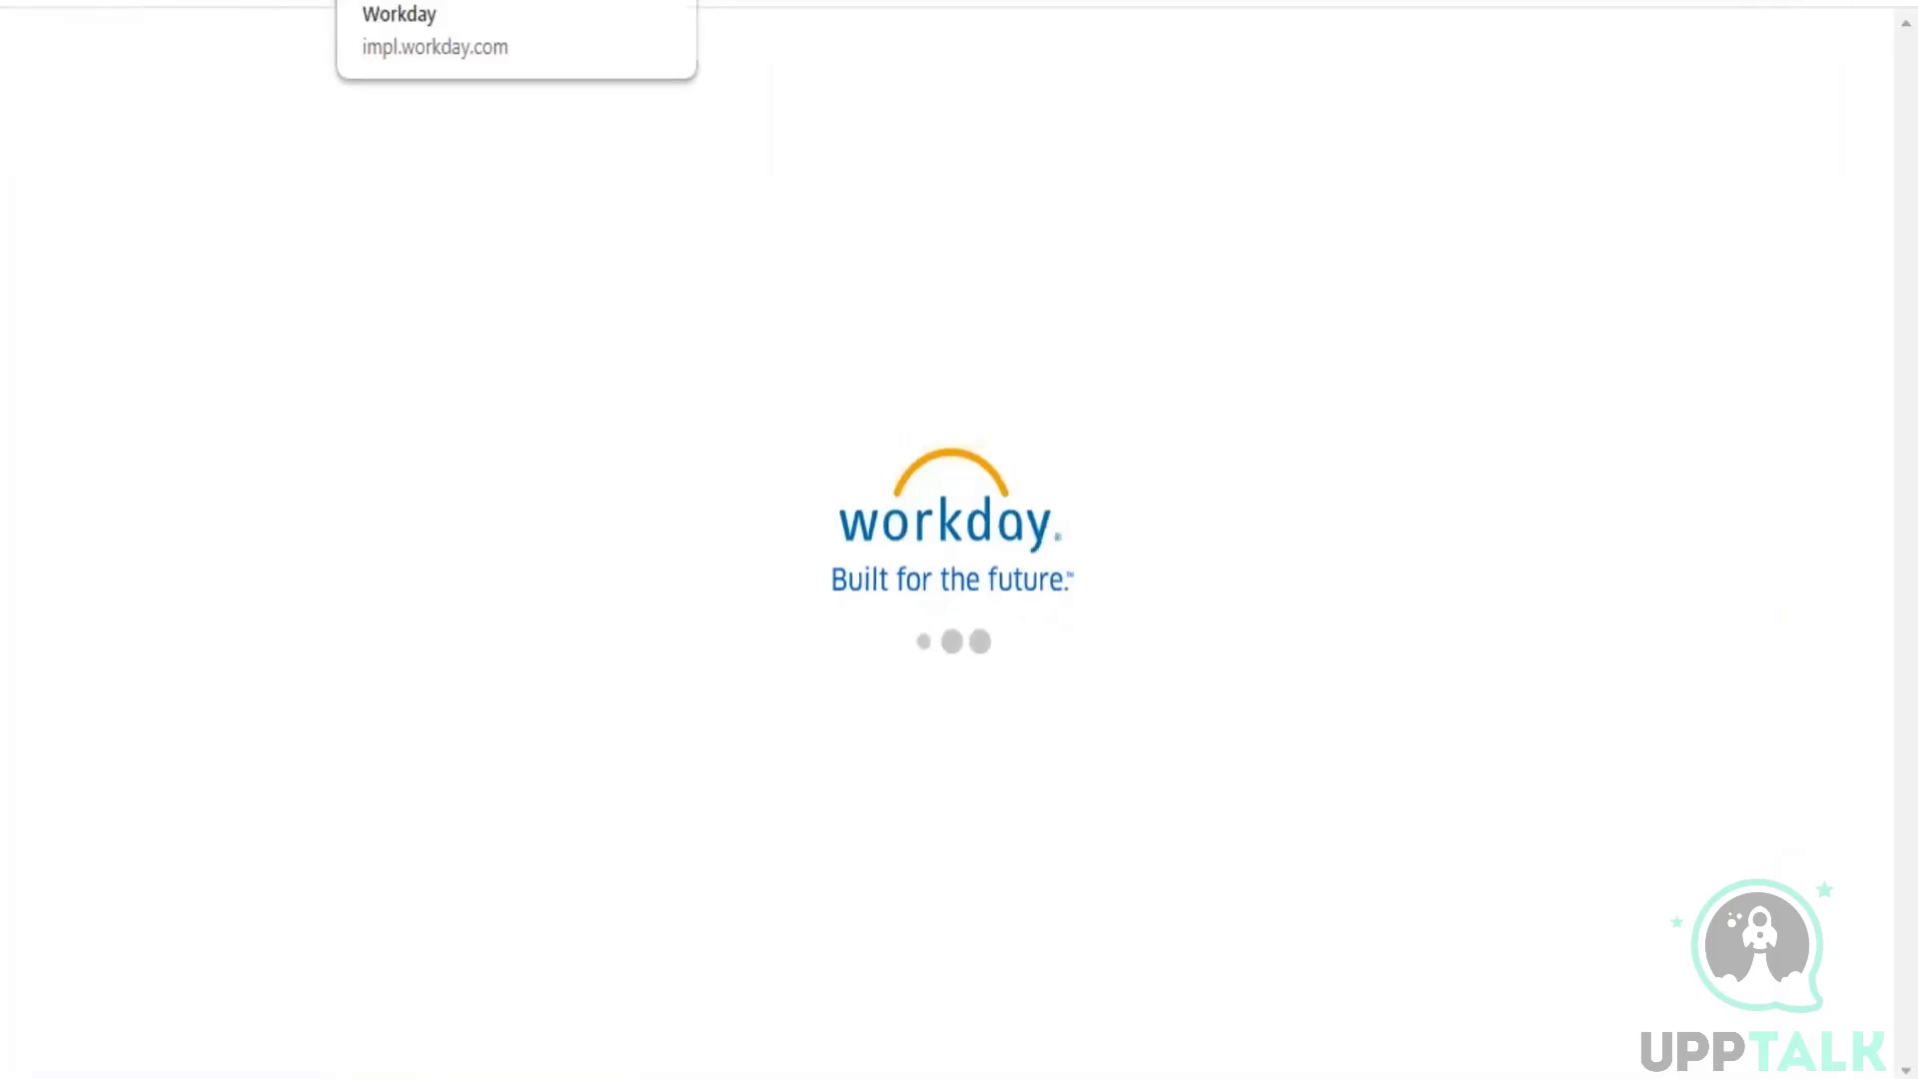
left_click(270, 164)
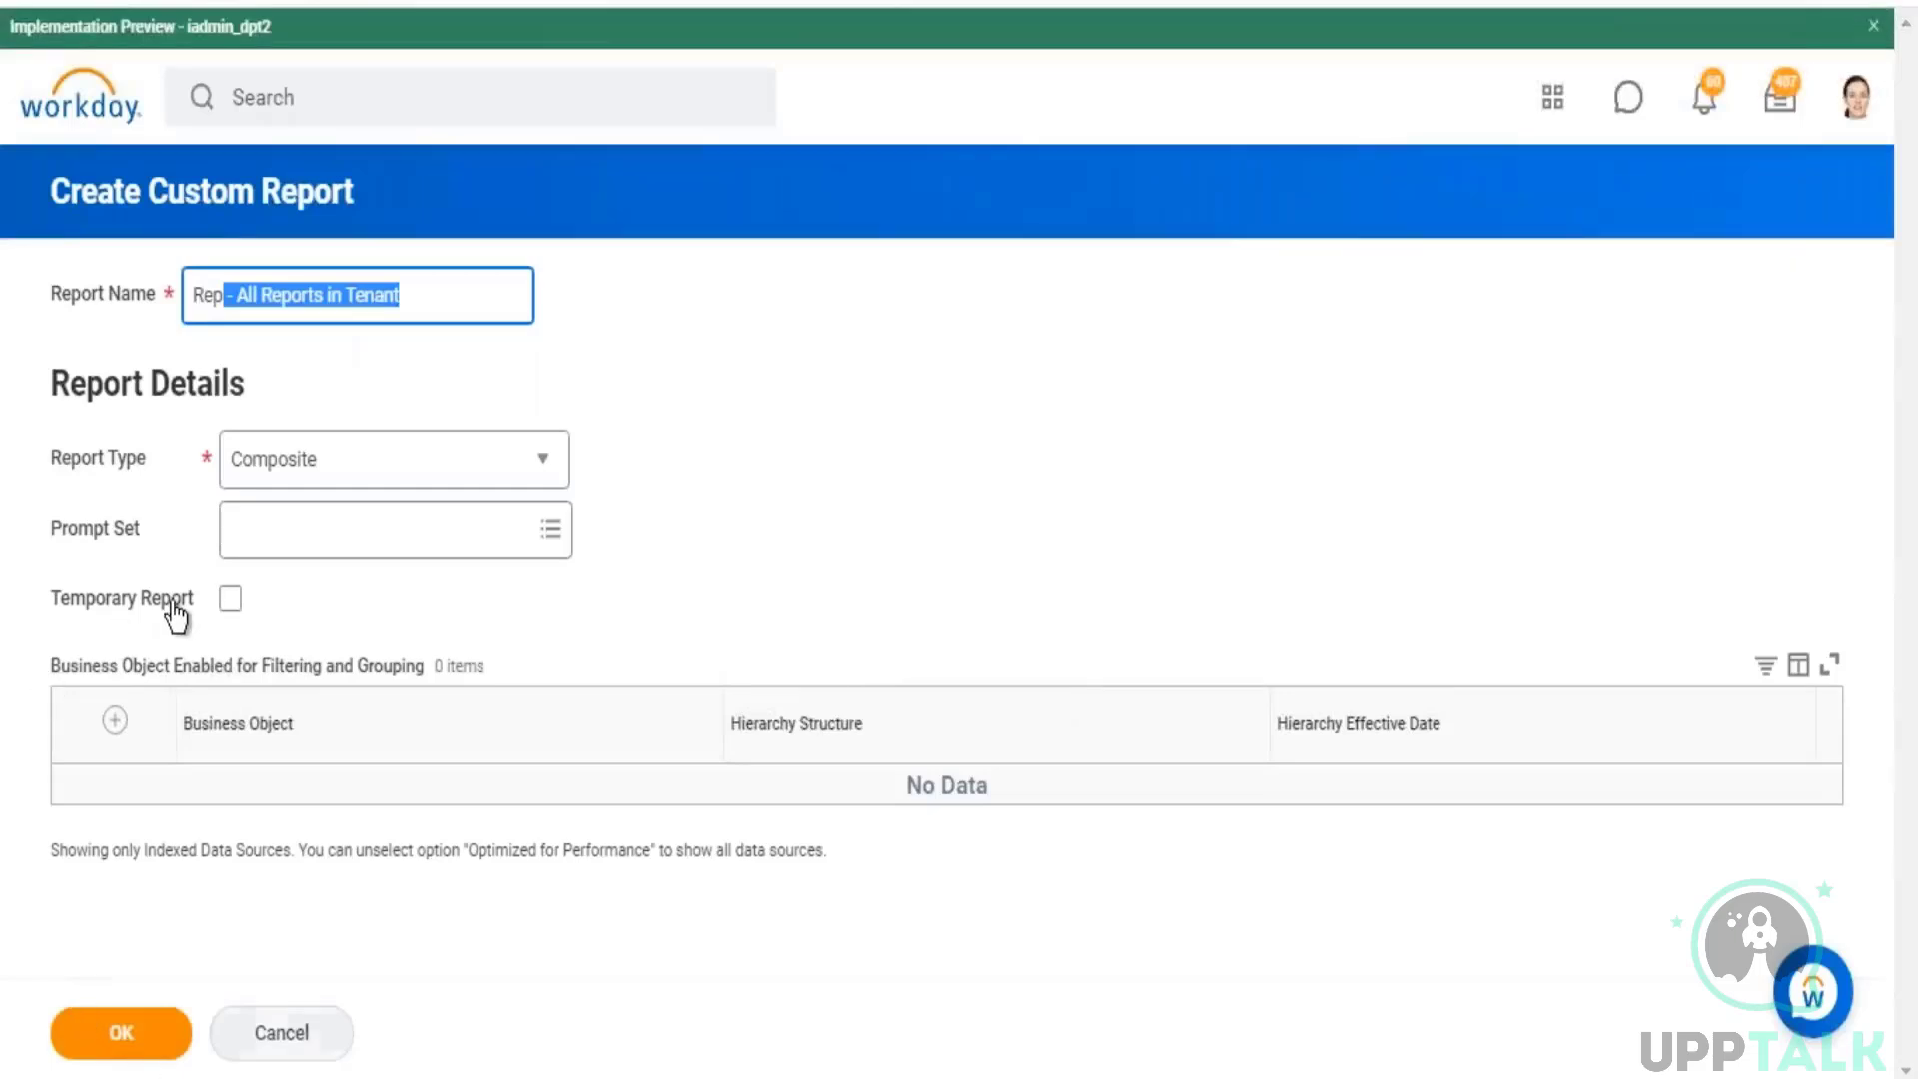
Step: Confirm the report details to create "Rep - All Reports in Tenant" and open its definition
left_click(121, 1033)
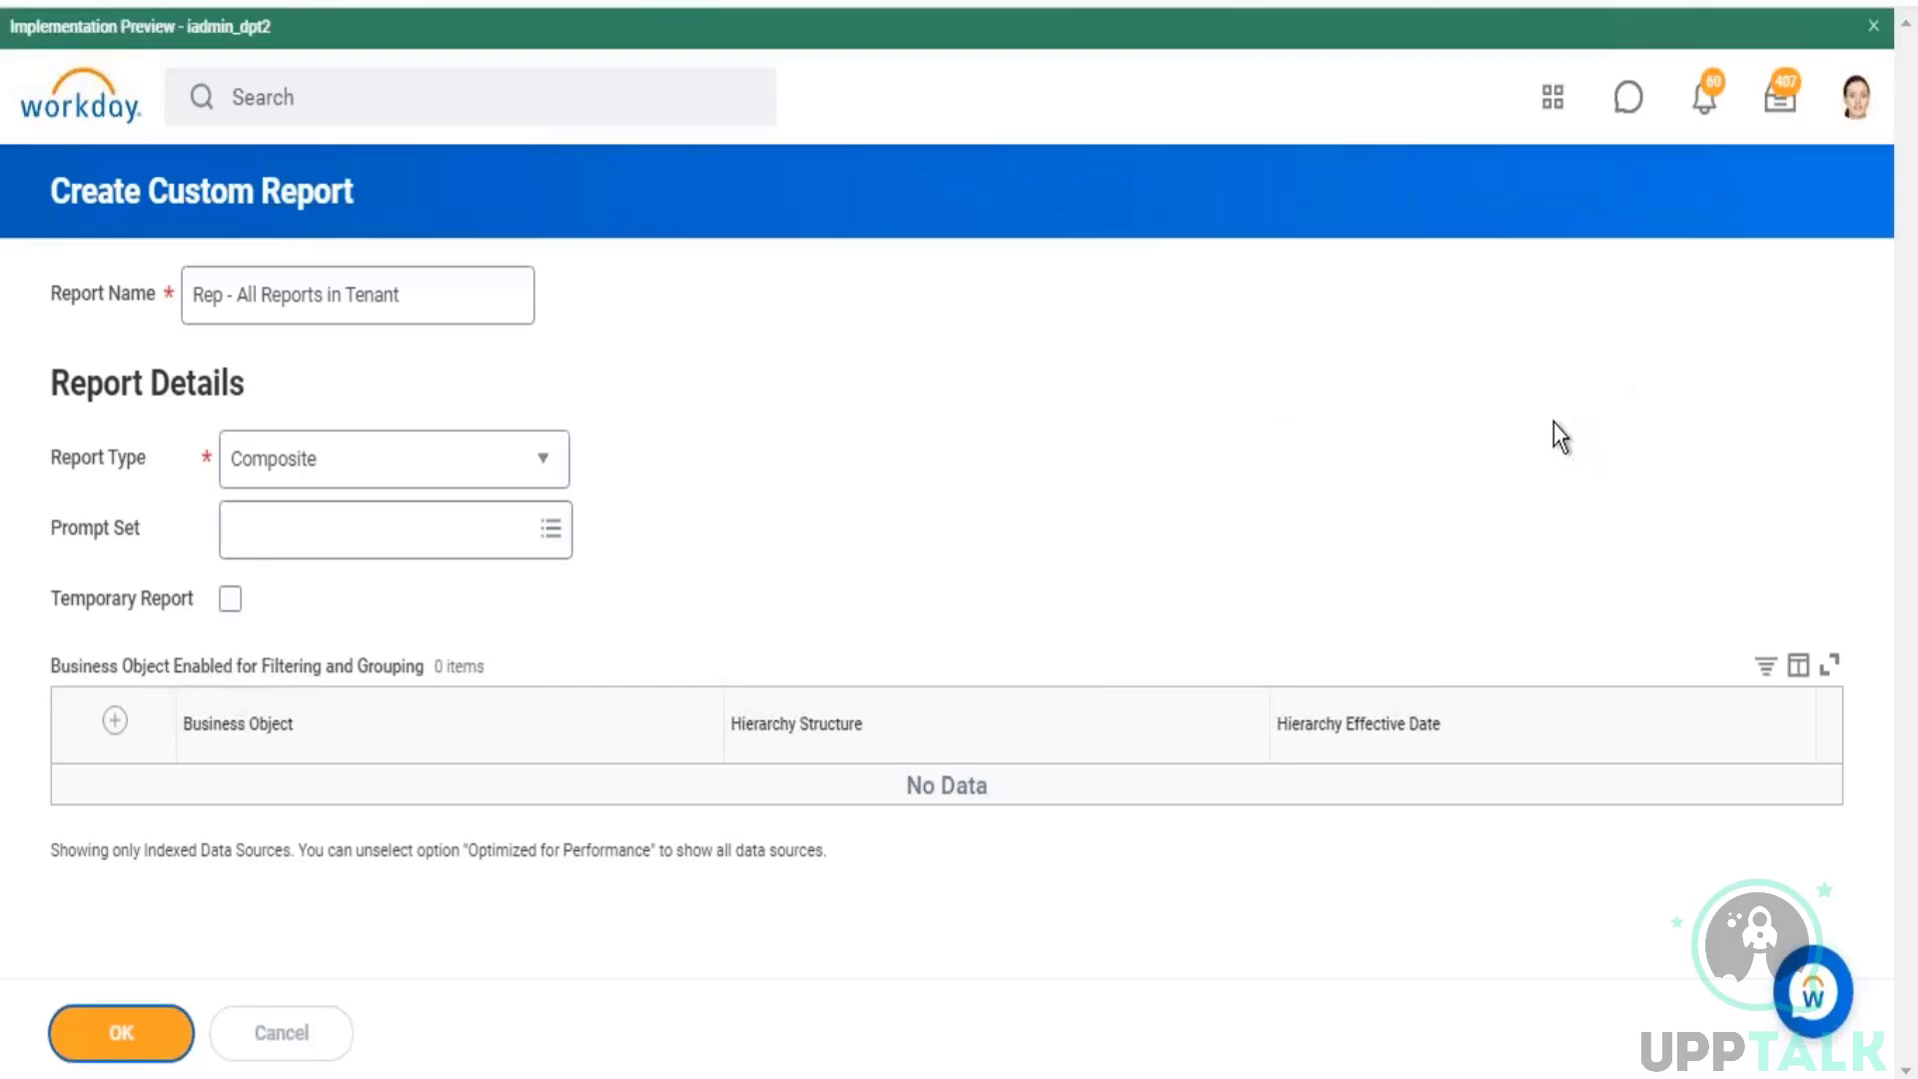
left_click(148, 1022)
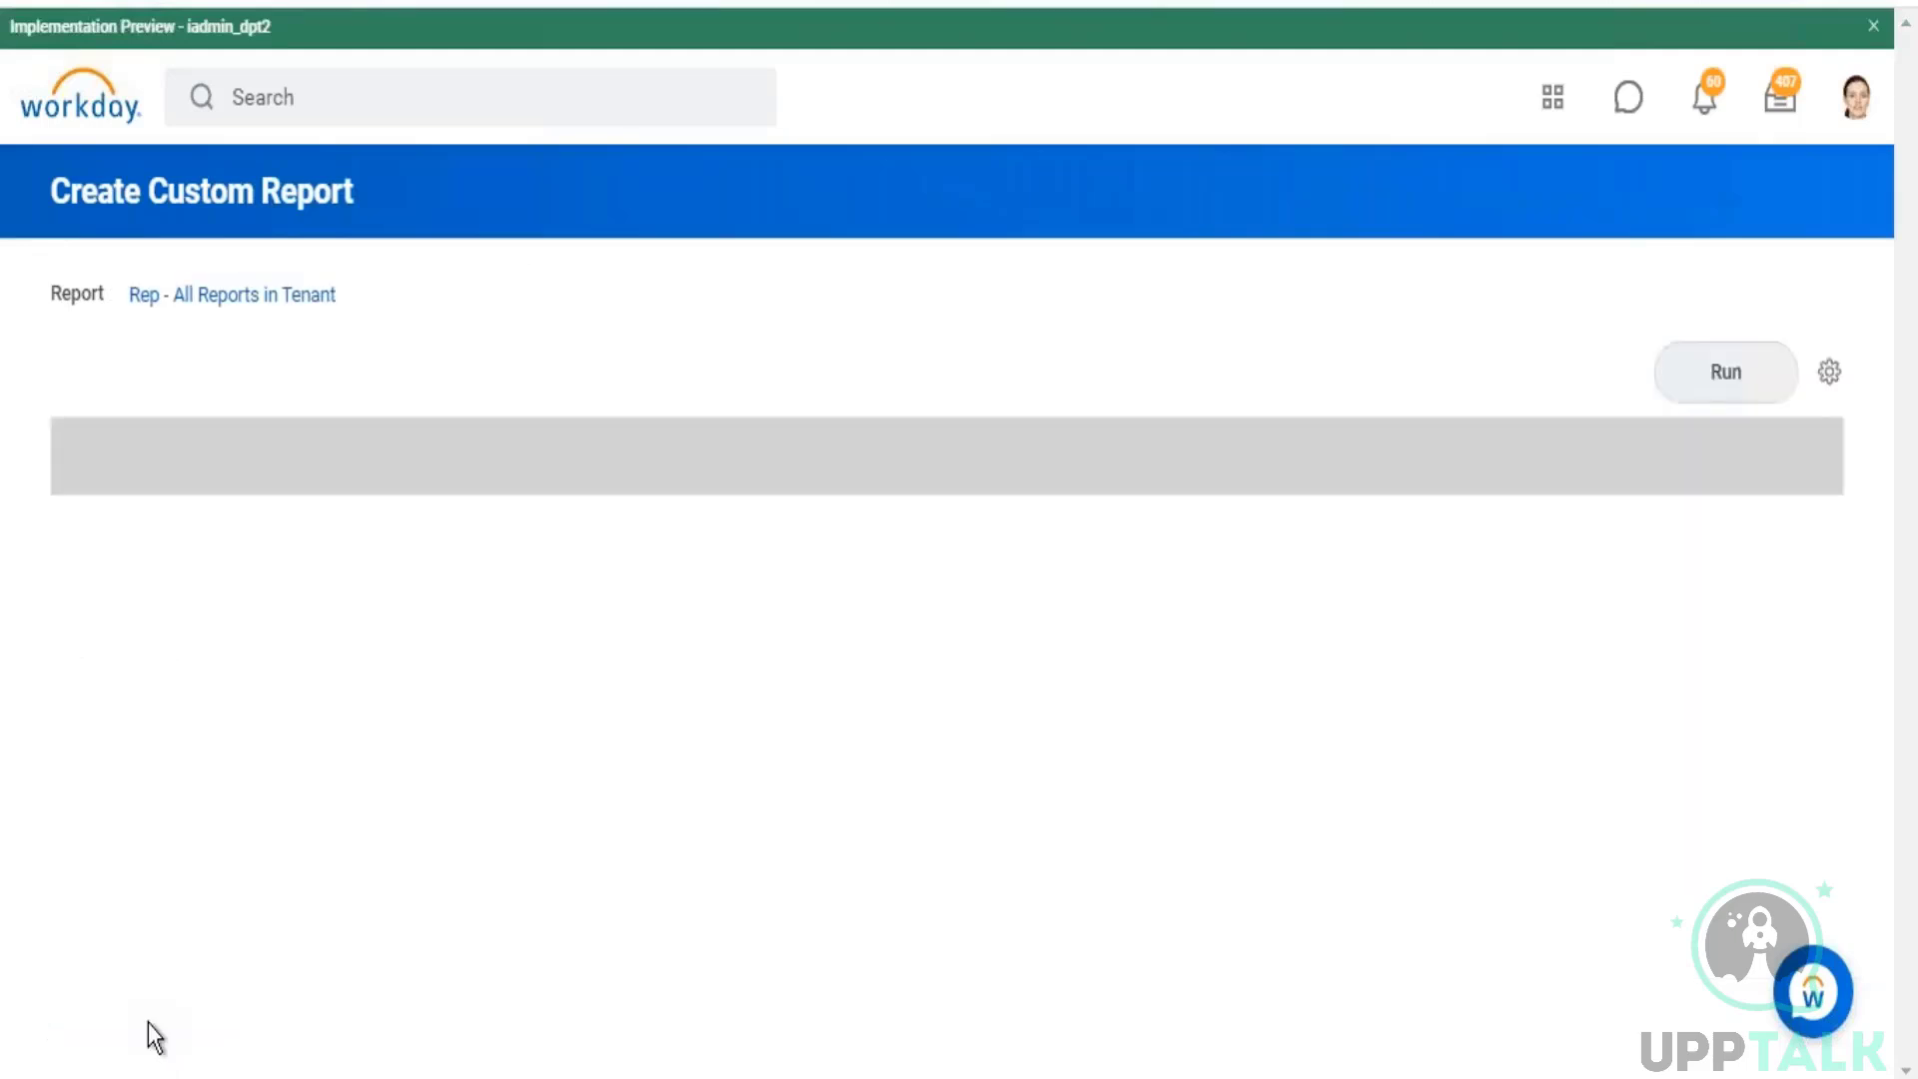